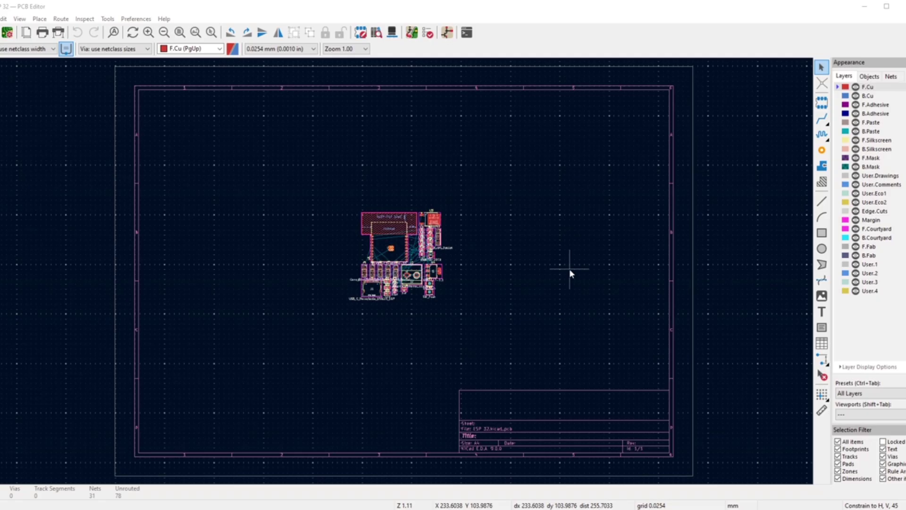
- Set the board's physical stackup to 4 copper layers in the board setup
left_click(8, 33)
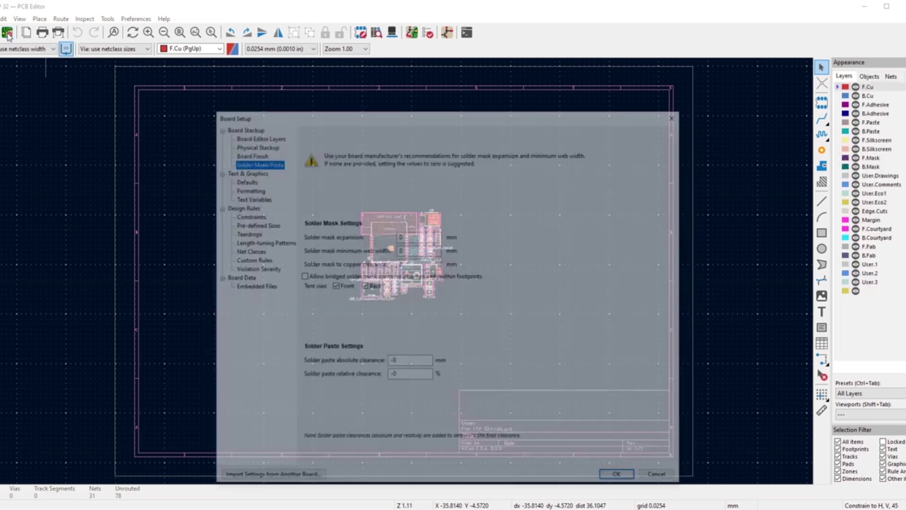
left_click(257, 138)
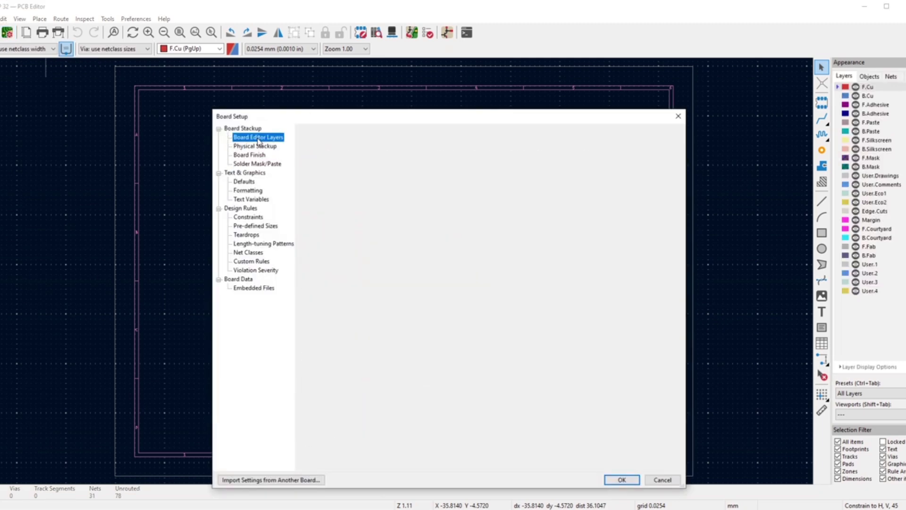
left_click(255, 146)
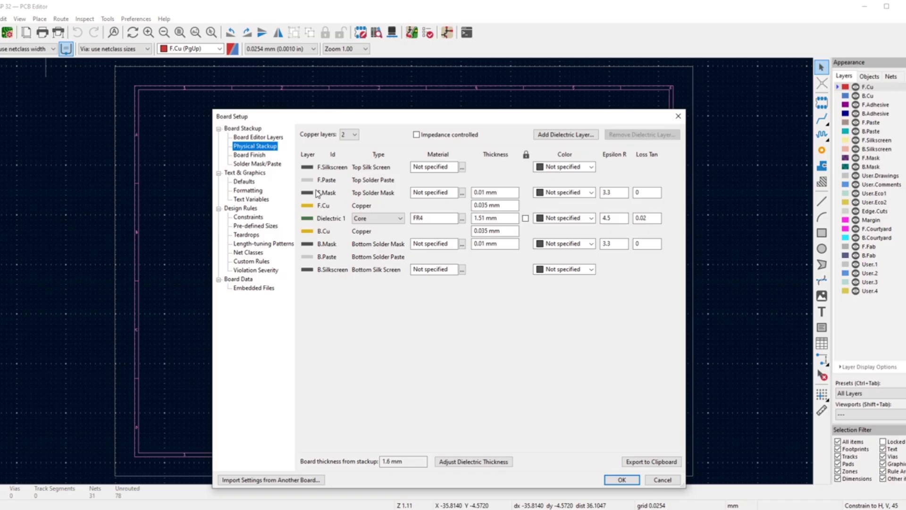
left_click(352, 134)
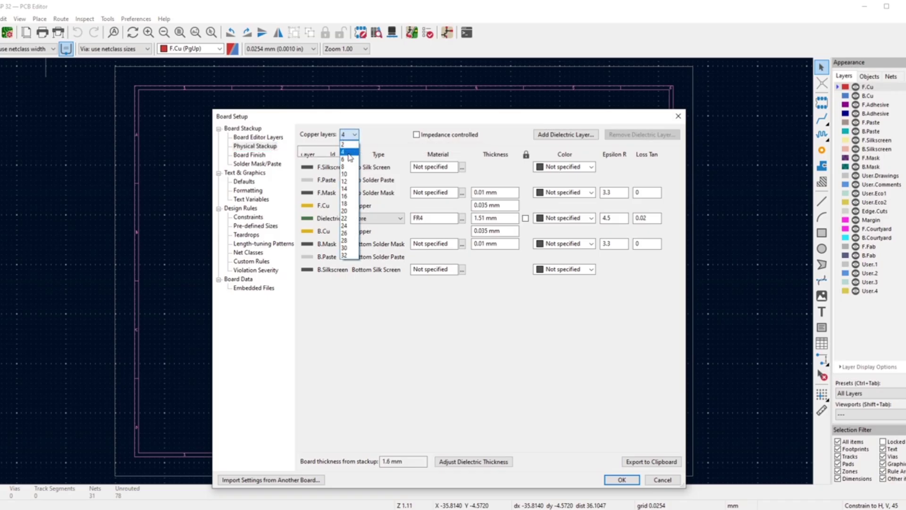
left_click(350, 156)
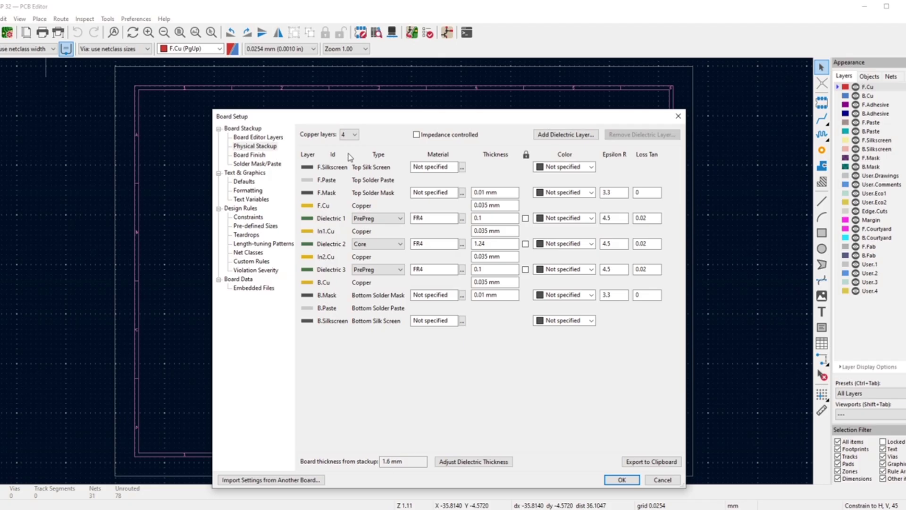
- Add pre-defined track widths of 0.5 mm and 0.2 mm to the board's design rules
left_click(244, 182)
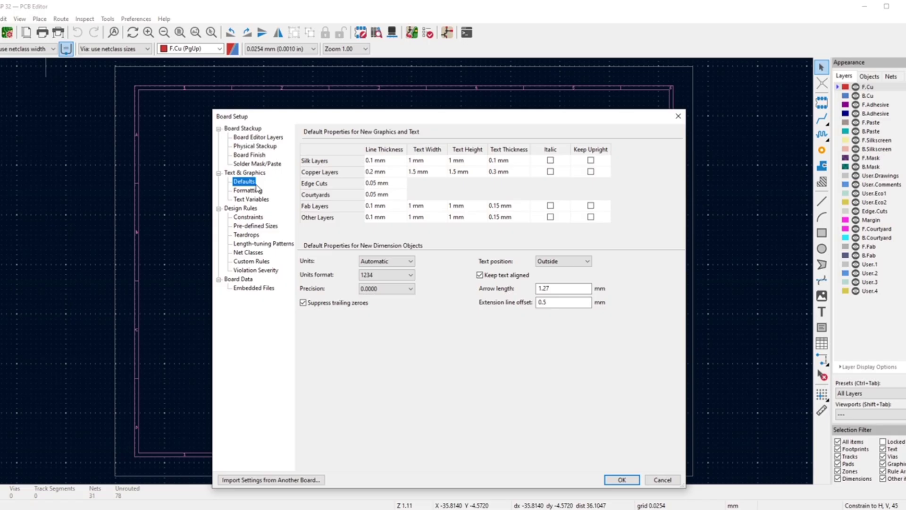
left_click(261, 226)
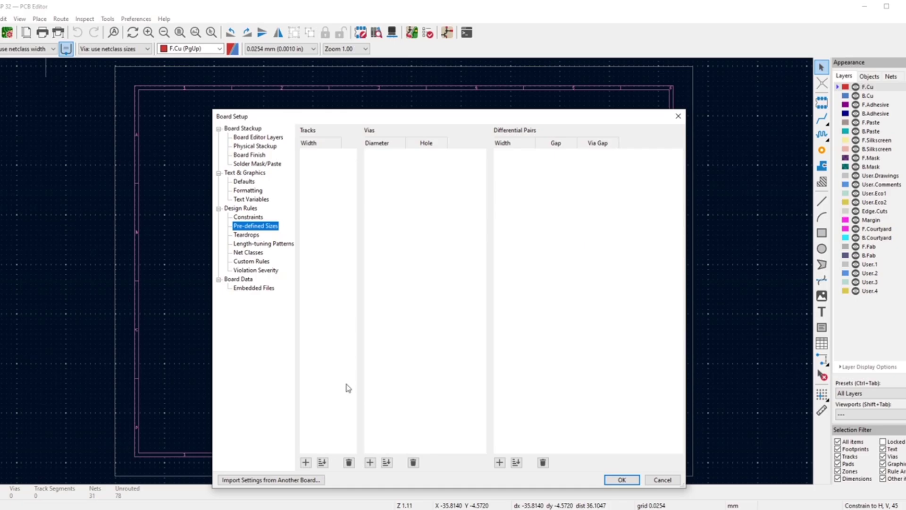
left_click(305, 463)
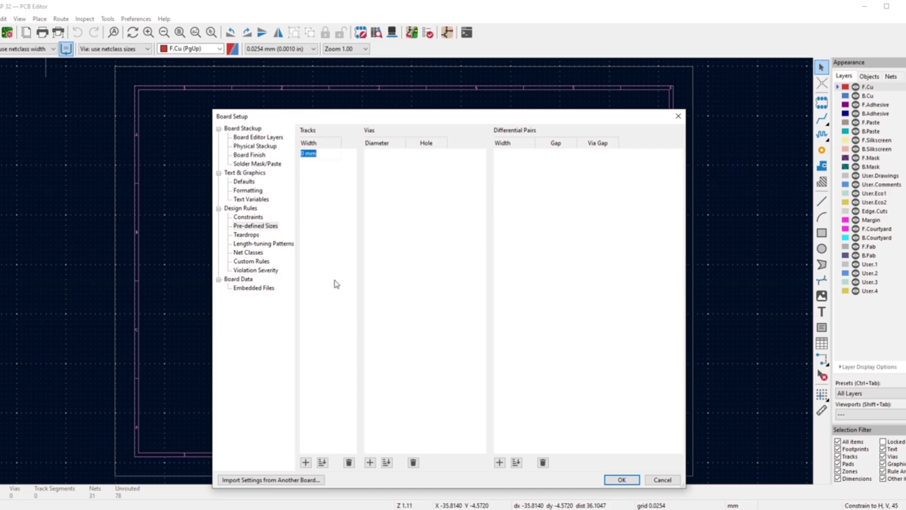
type("0.5")
left_click(305, 462)
type("0.2")
left_click(307, 463)
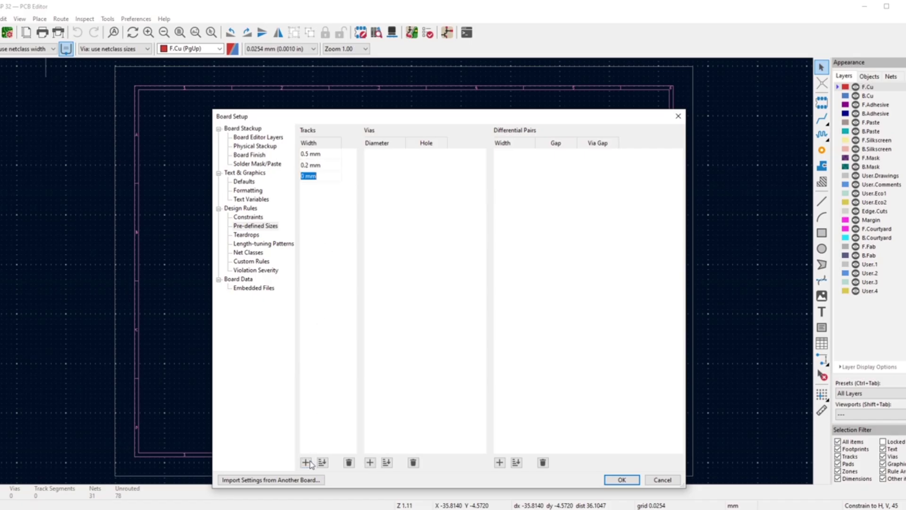
left_click(349, 462)
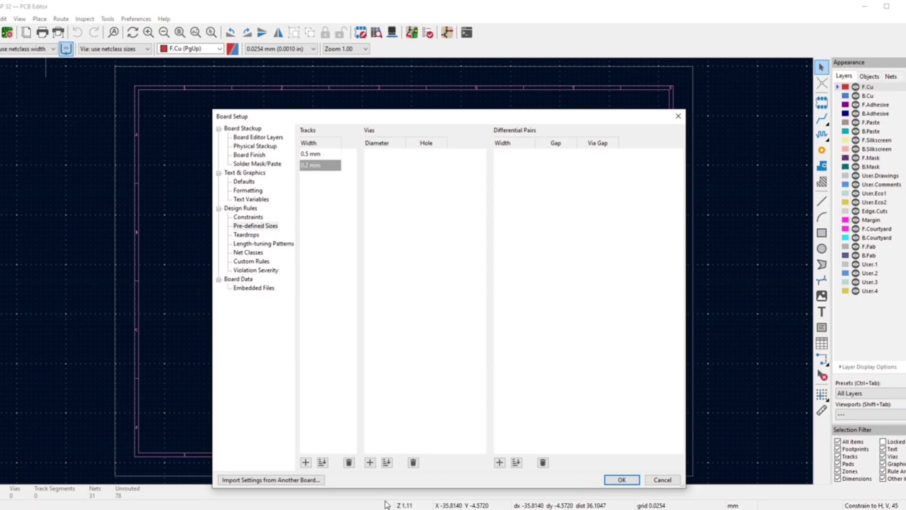
- Add a pre-defined via size with 0.6 mm diameter and 0.3 mm hole, and apply the board setup
left_click(370, 463)
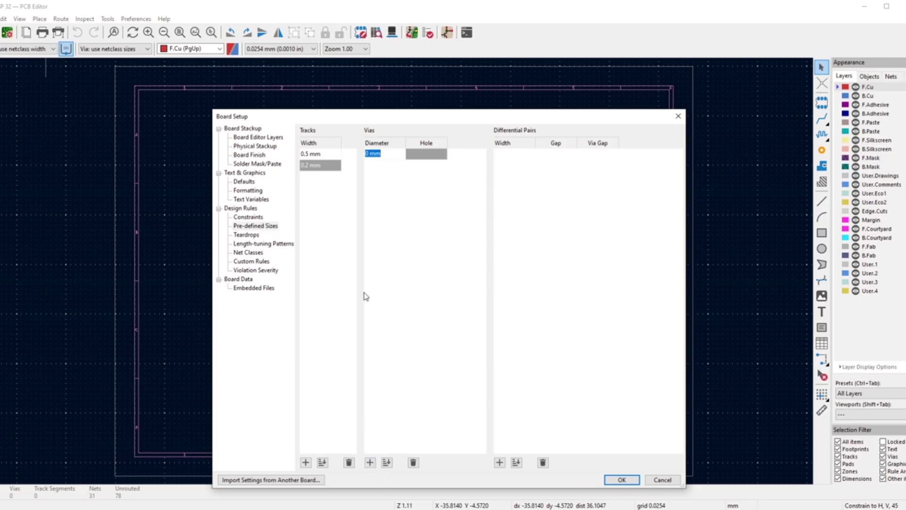
type("0.6")
left_click(426, 158)
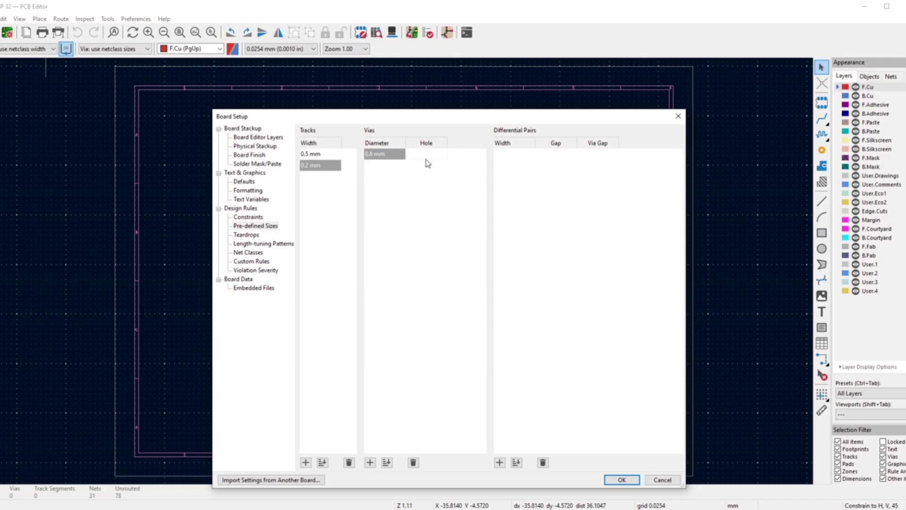
type("0.3")
left_click(611, 481)
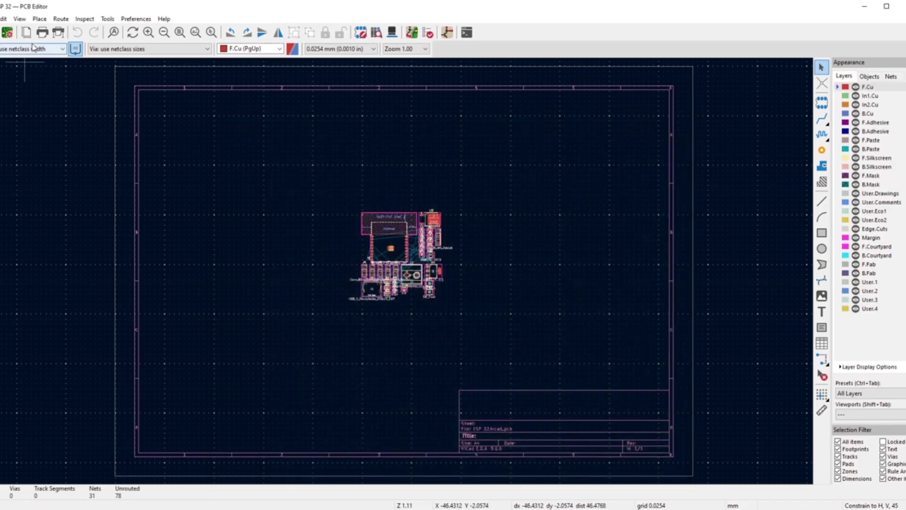
- Check the track widths and via sizes offered for new tracks and vias
left_click(36, 48)
left_click(36, 48)
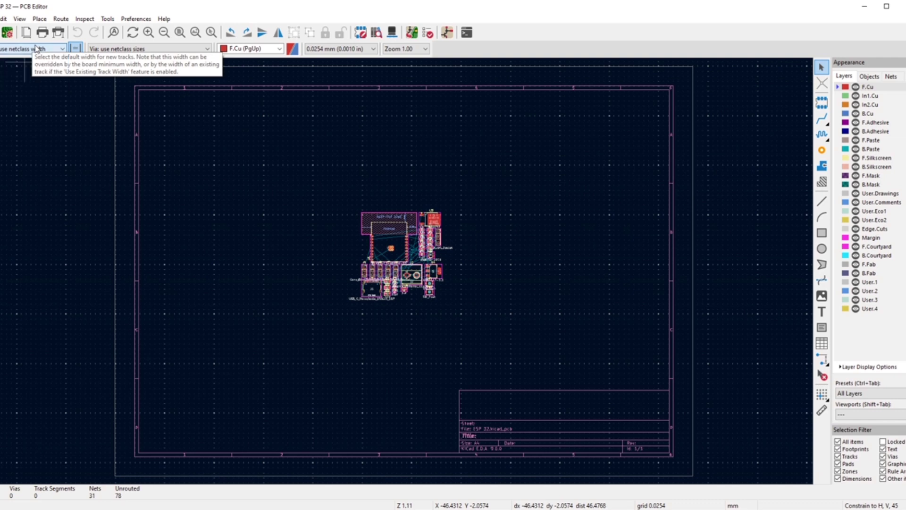
left_click(125, 49)
left_click(125, 52)
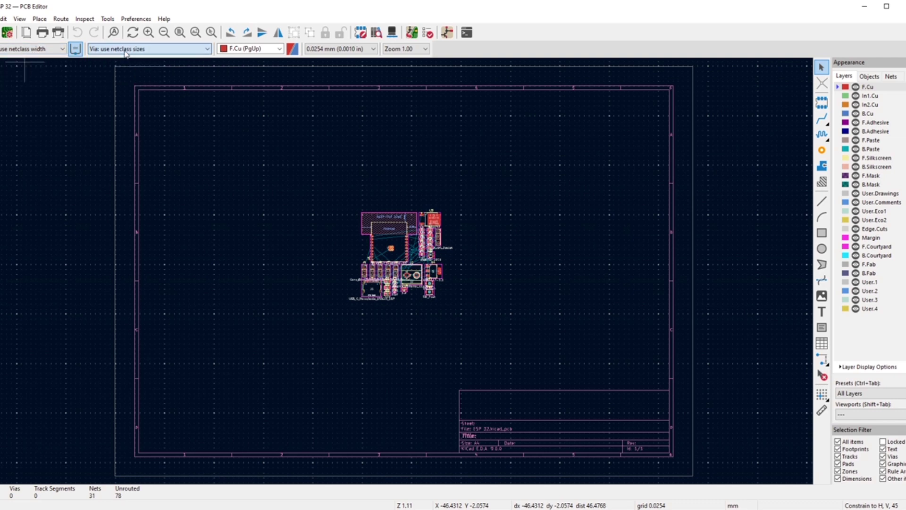
left_click(44, 48)
left_click(44, 49)
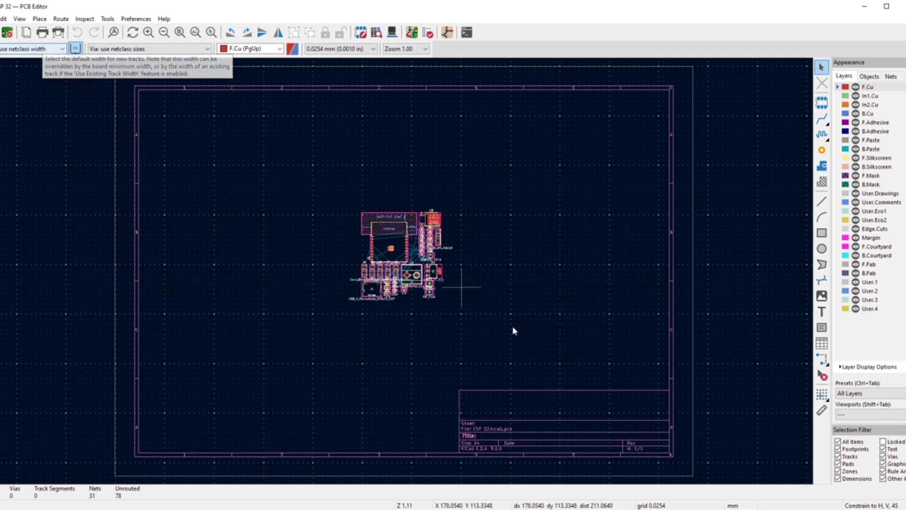
left_click(176, 49)
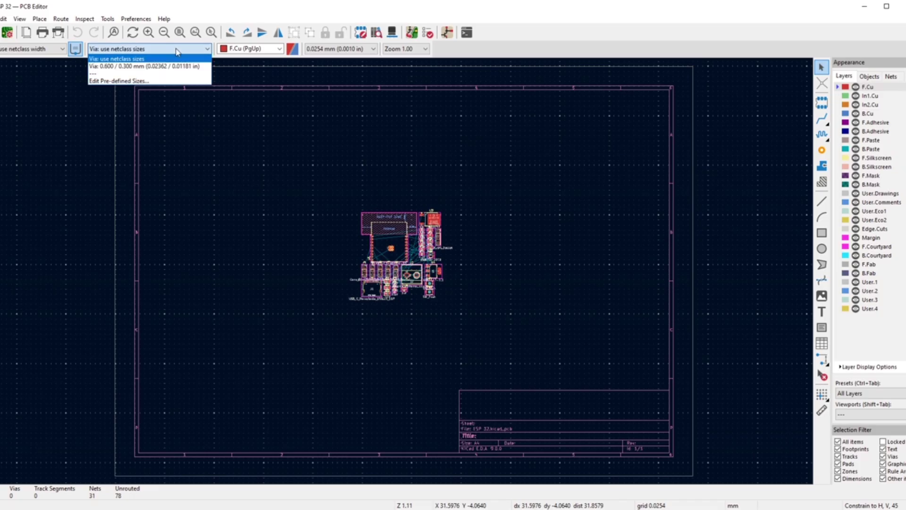
left_click(176, 49)
- Move the ESP32-C3-WROOM-02 module out of the footprint cluster to the free area above it
scroll(484, 288, "down", 1)
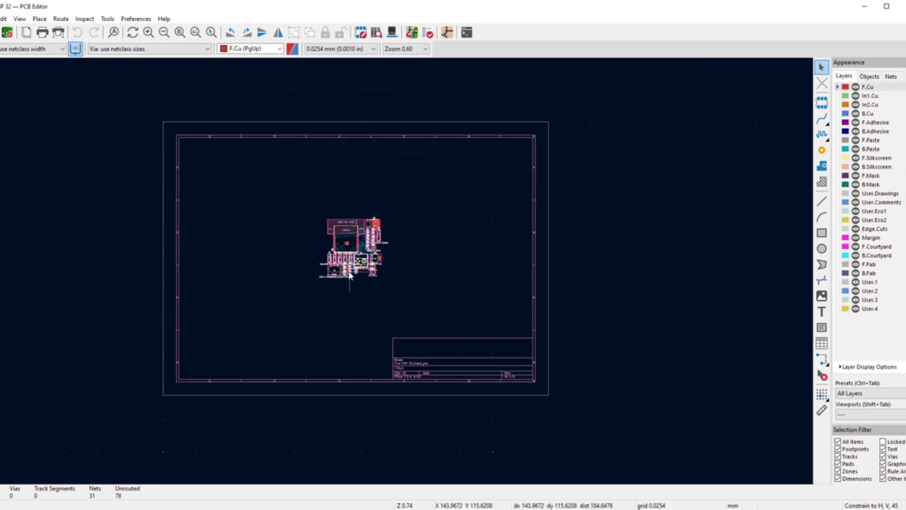
scroll(348, 268, "up", 1)
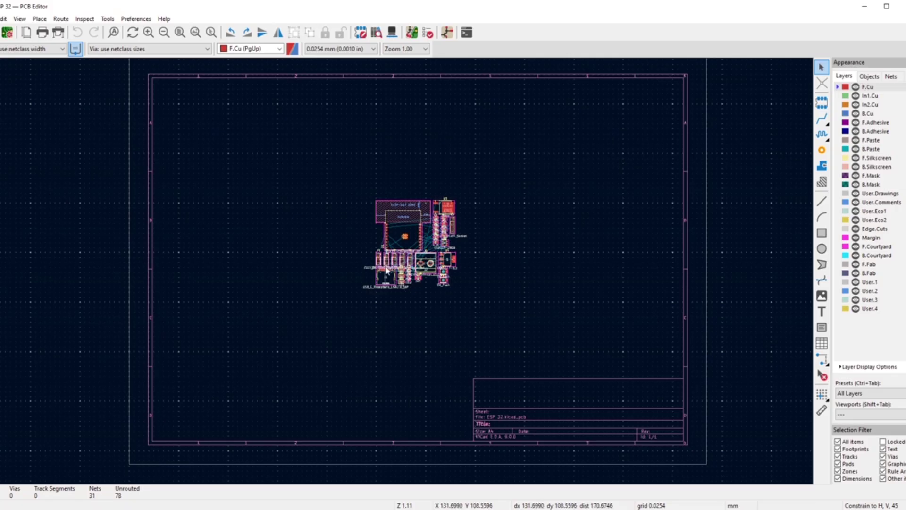
scroll(405, 283, "down", 2)
scroll(370, 250, "up", 3)
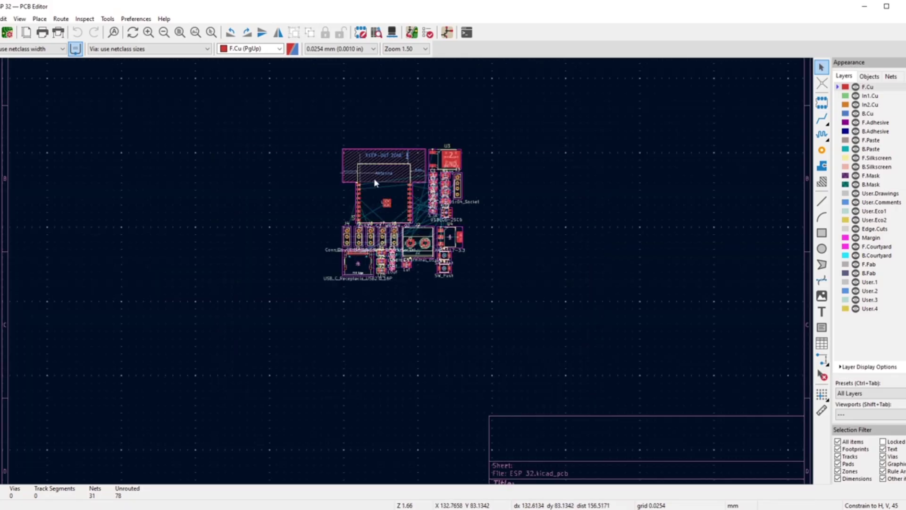
left_click(383, 197)
left_click_drag(383, 197, 374, 83)
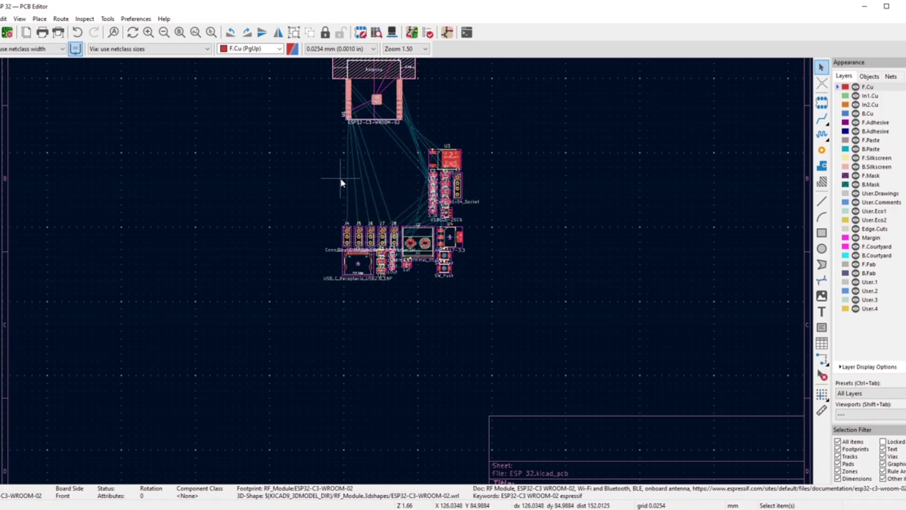
left_click(342, 179)
- Move all footprints except the ESP32 module together to the upper-left area of the drawing sheet
scroll(364, 214, "down", 2)
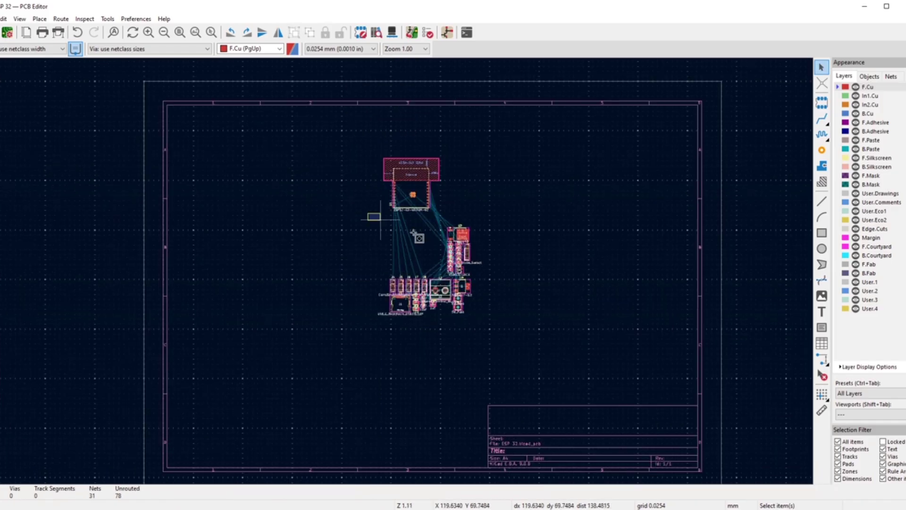
left_click_drag(367, 213, 542, 348)
left_click_drag(432, 309, 232, 242)
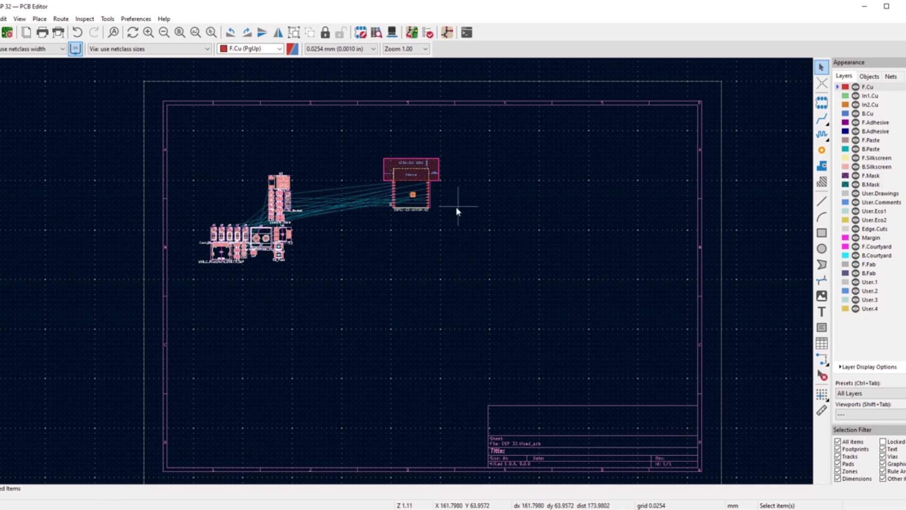
- Reposition the ESP32-C3-WROOM-02 module slightly lower and further right on the sheet, away from the footprint cluster
scroll(456, 206, "up", 3)
scroll(484, 215, "up", 3)
left_click(370, 318)
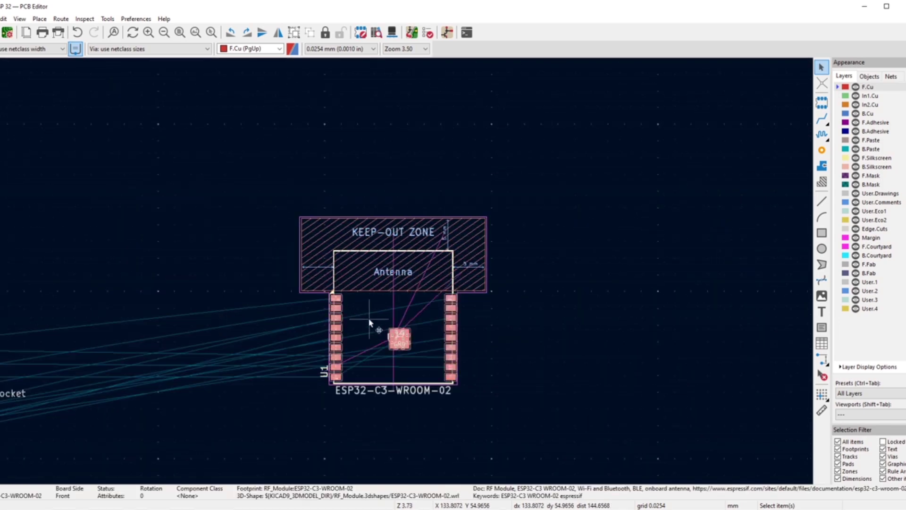
left_click_drag(364, 317, 384, 258)
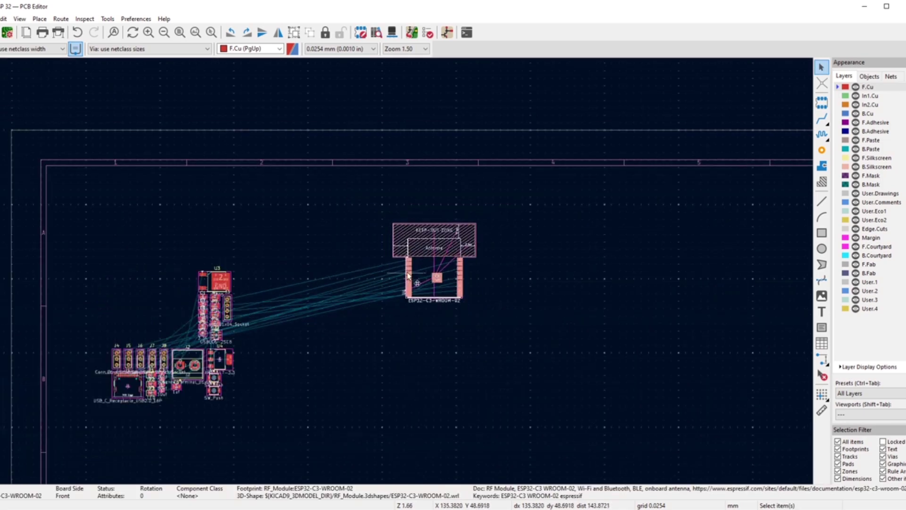
scroll(385, 259, "down", 4)
left_click_drag(438, 295, 403, 253)
scroll(444, 314, "down", 3)
scroll(407, 293, "up", 3)
scroll(405, 275, "up", 4)
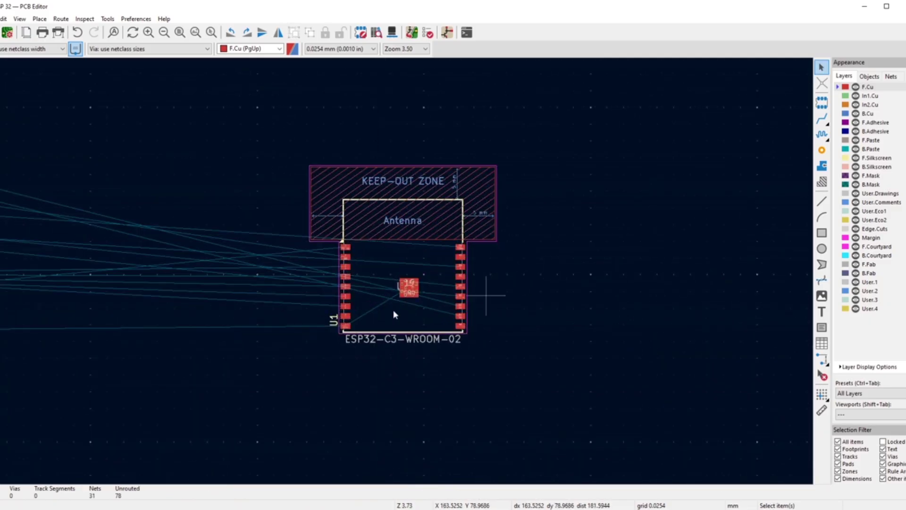
- Move the AMS1117-3.3 regulator U4 out of the cluster to the free area below the ESP32 module
scroll(395, 313, "down", 5)
scroll(282, 202, "up", 3)
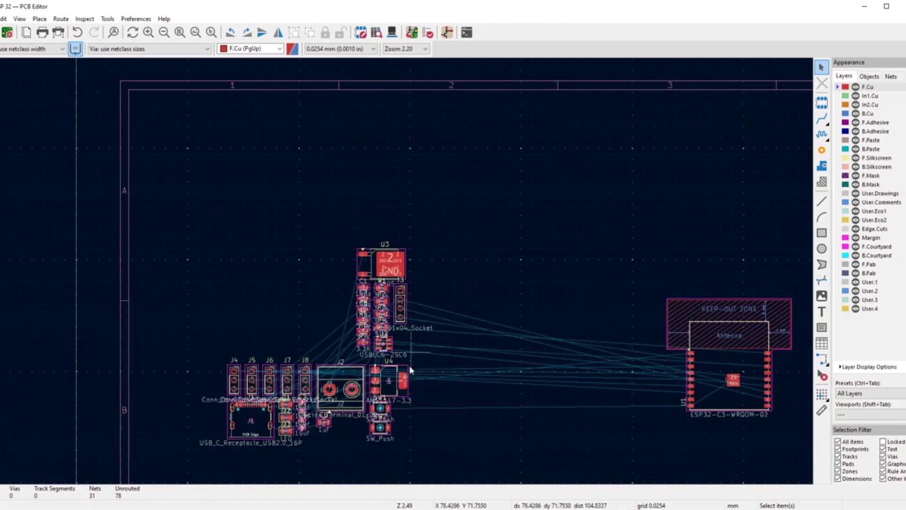
scroll(378, 285, "down", 3)
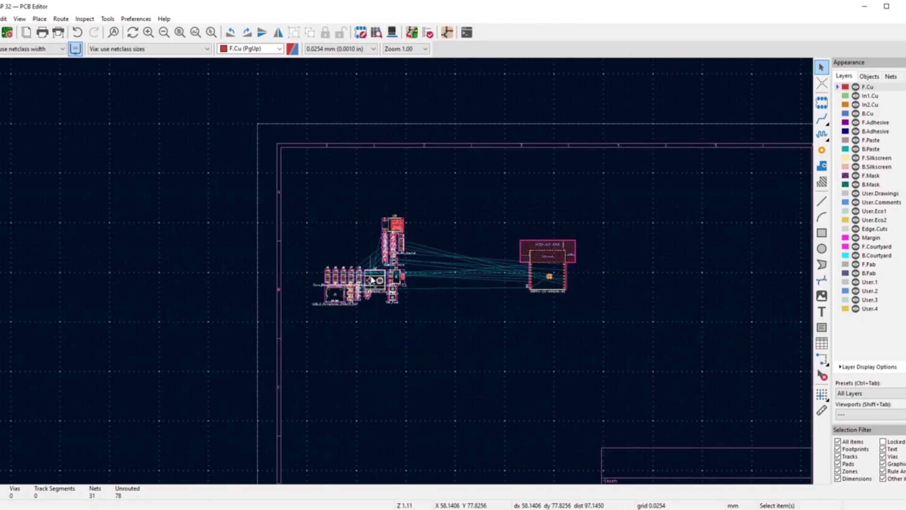
left_click(400, 287)
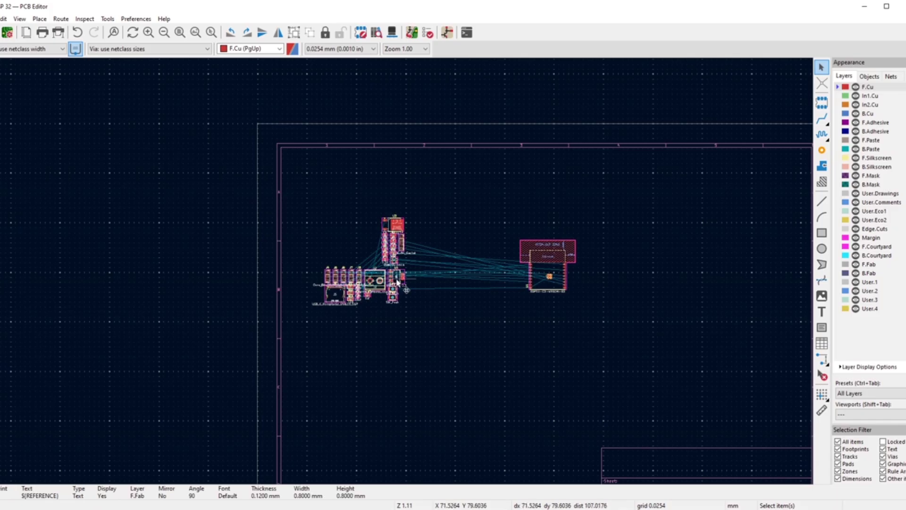
left_click(400, 287)
left_click_drag(400, 287, 578, 341)
scroll(577, 341, "up", 4)
left_click(404, 271)
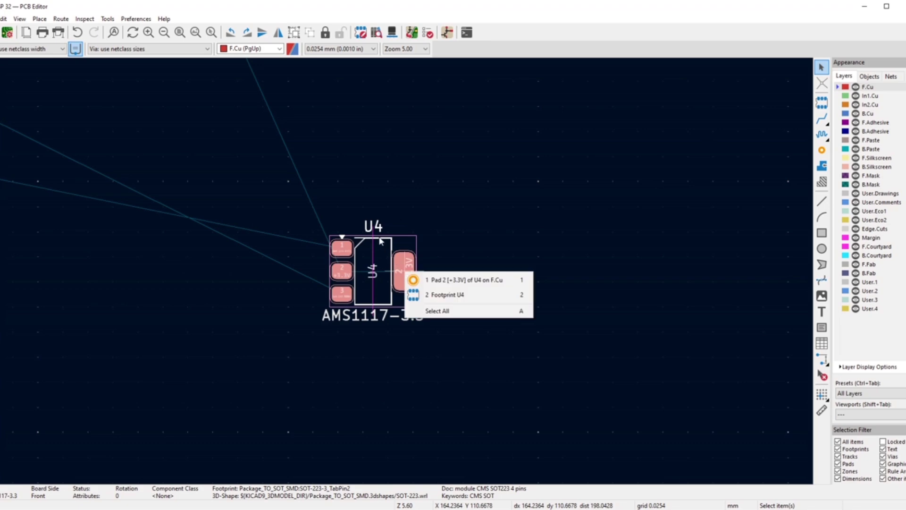
left_click(519, 196)
- Move the USB-C receptacle J1 out of the cluster and place it below and to the right of regulator U4
scroll(382, 238, "down", 3)
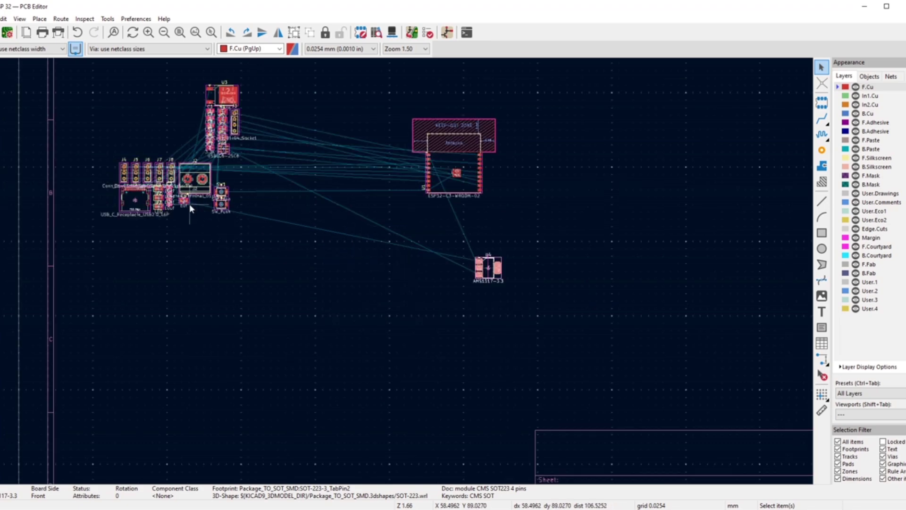
scroll(190, 206, "up", 4)
left_click(282, 261)
key("m")
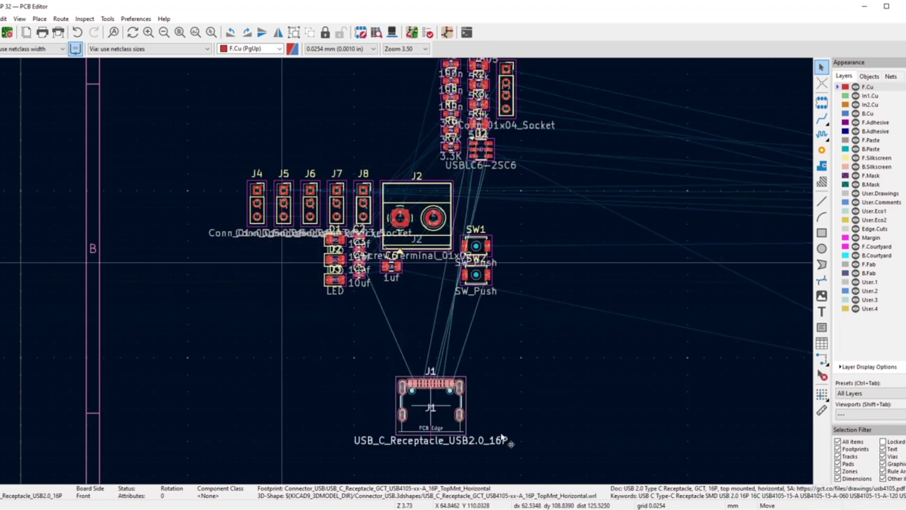
scroll(415, 411, "down", 5)
scroll(589, 322, "up", 5)
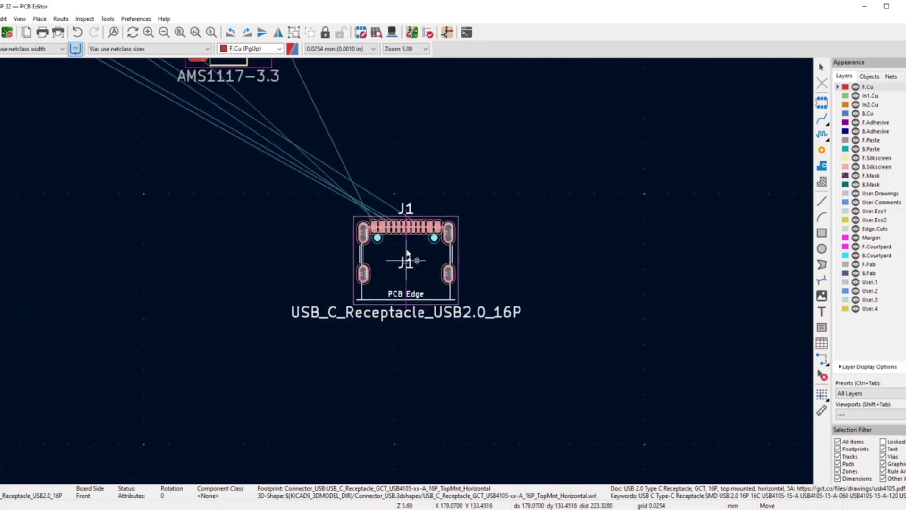
left_click(405, 226)
- Switch to the KiCad project manager and open the schematic file ESP 32.kicad_sch
scroll(313, 203, "down", 4)
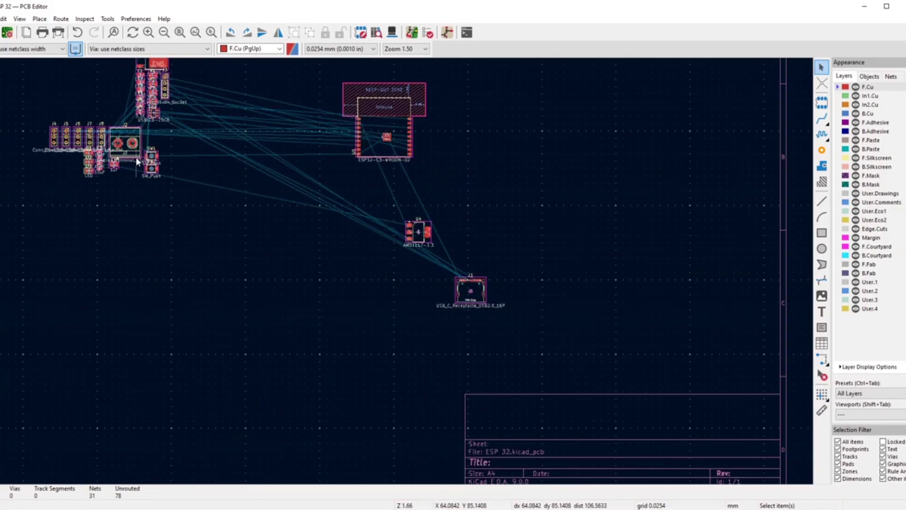
scroll(151, 159, "down", 2)
scroll(406, 274, "up", 5)
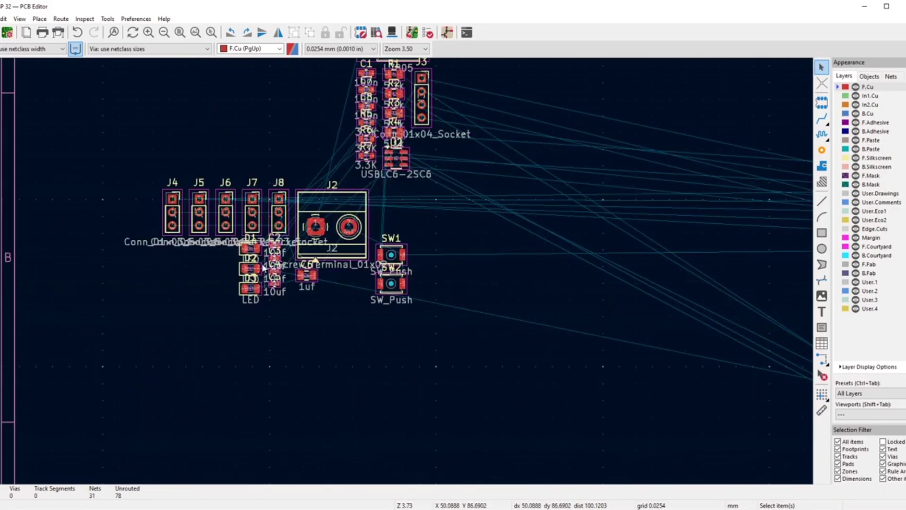
mouse_move(427, 508)
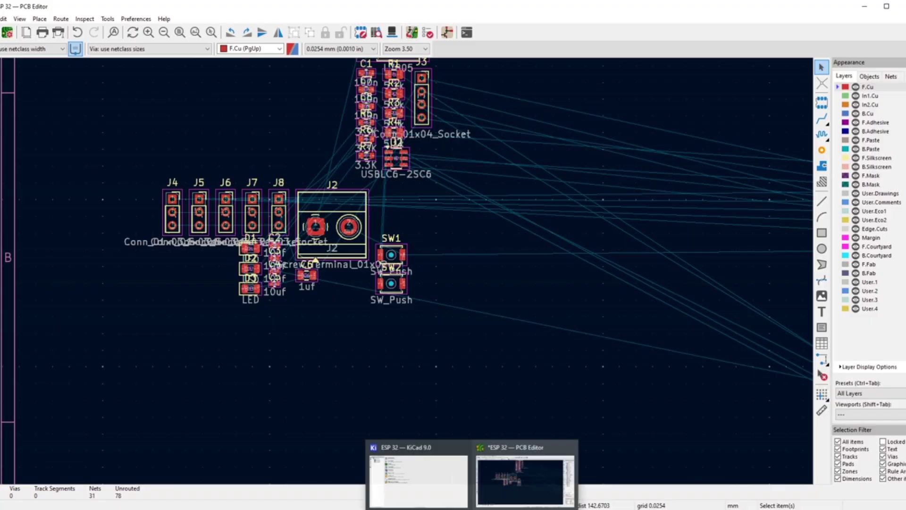
left_click(423, 481)
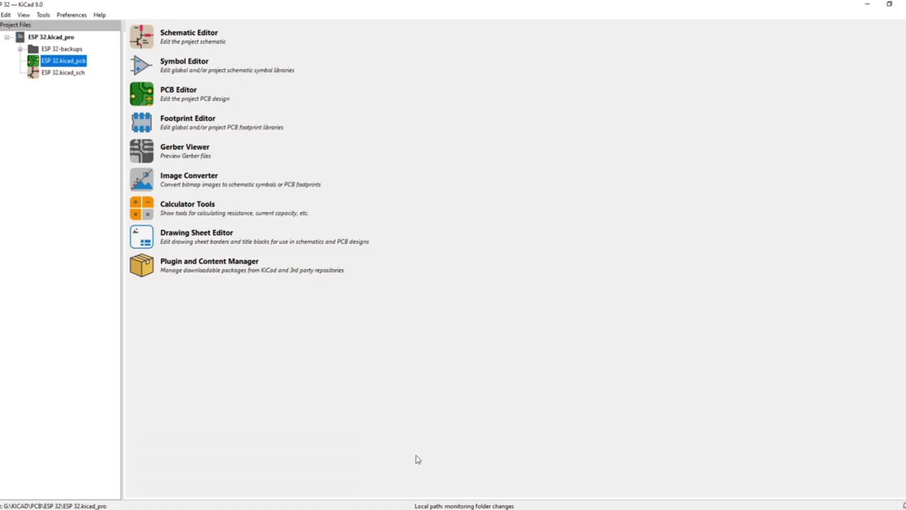
double_click(59, 73)
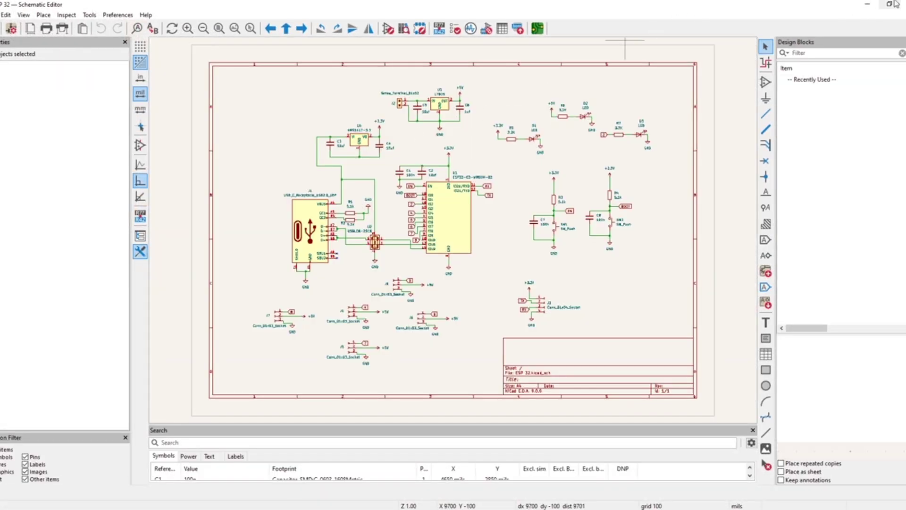
left_click(889, 4)
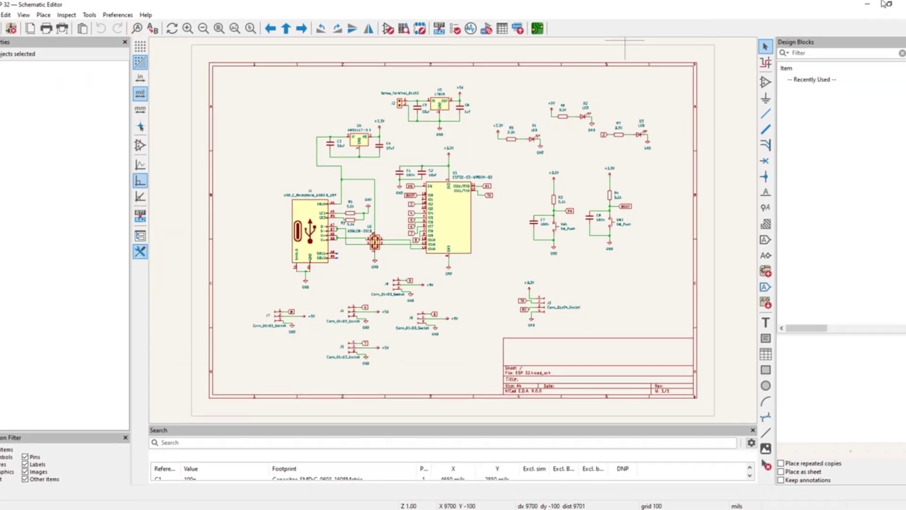
- Select capacitor C3 in the schematic's AMS1117-3.3 circuit and move its board footprint to the left of regulator U4
scroll(354, 211, "up", 3)
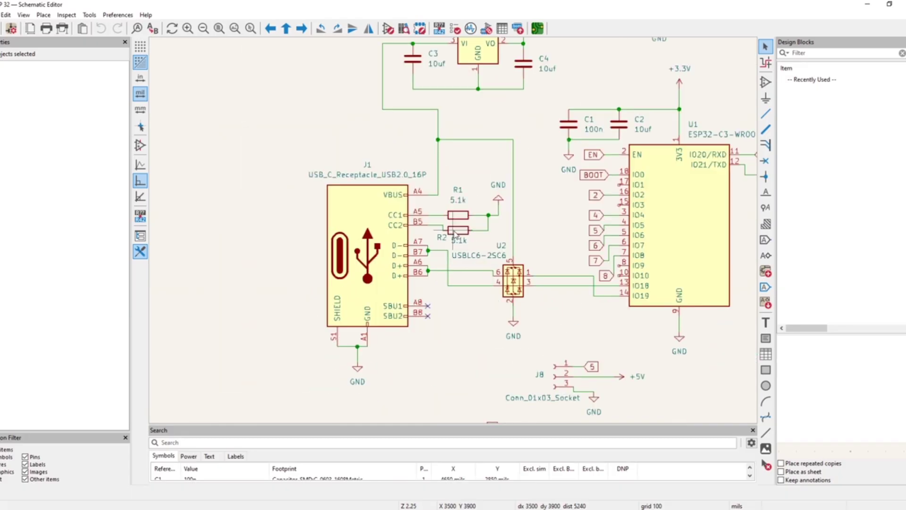
scroll(426, 139, "down", 3)
scroll(454, 235, "up", 5)
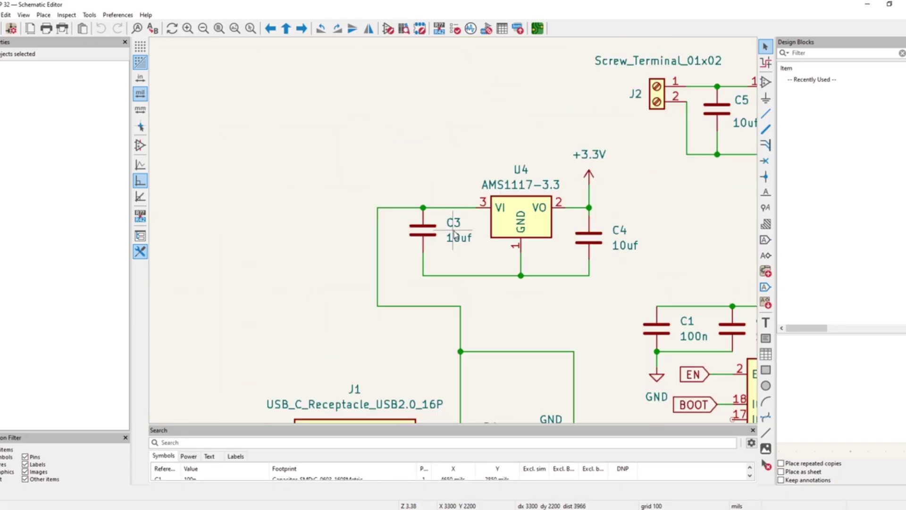
left_click(428, 231)
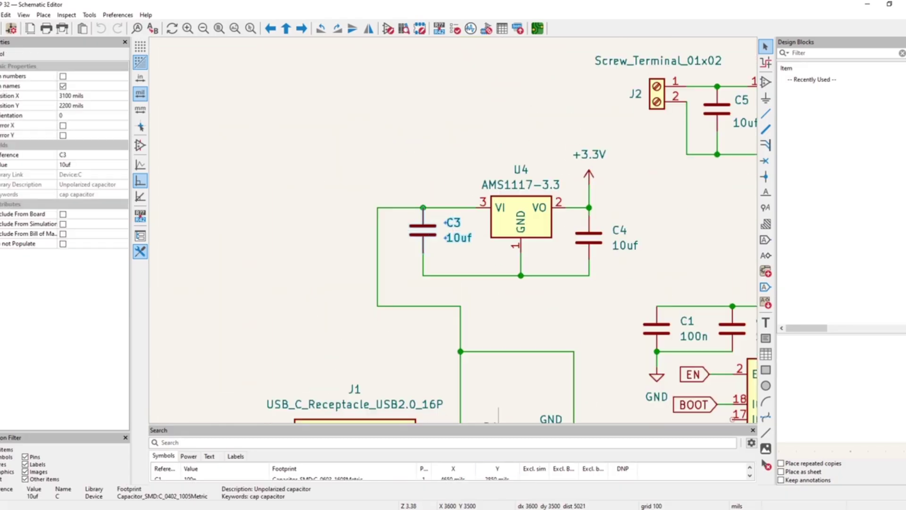
key("alt+Tab")
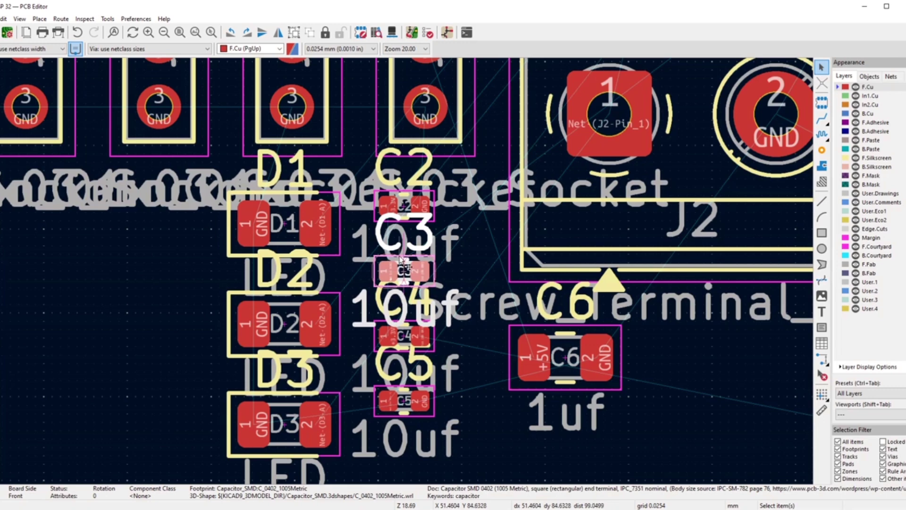
key("m")
scroll(394, 264, "down", 10)
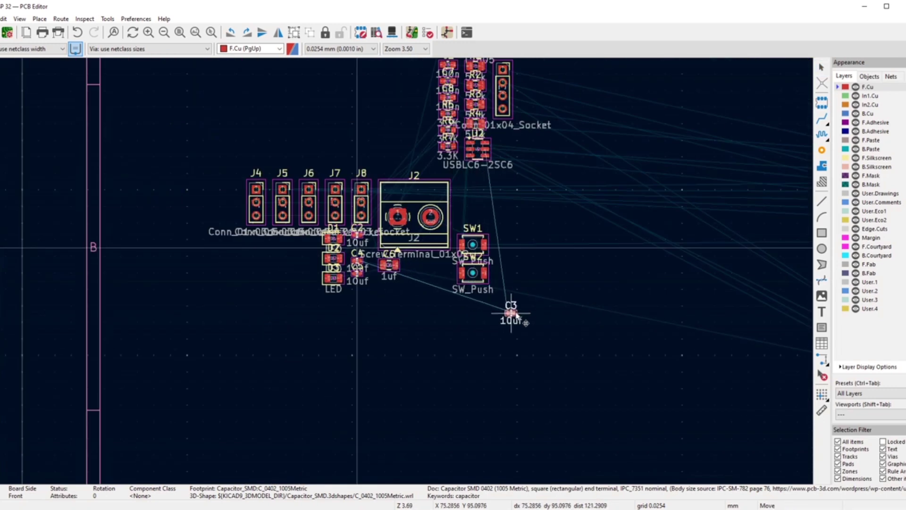
scroll(431, 274, "down", 1)
scroll(562, 333, "up", 5)
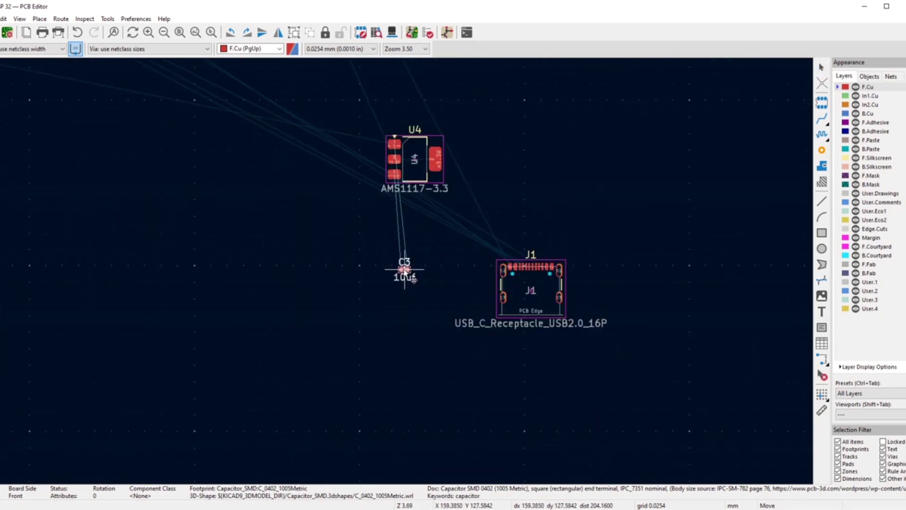
scroll(360, 203, "up", 5)
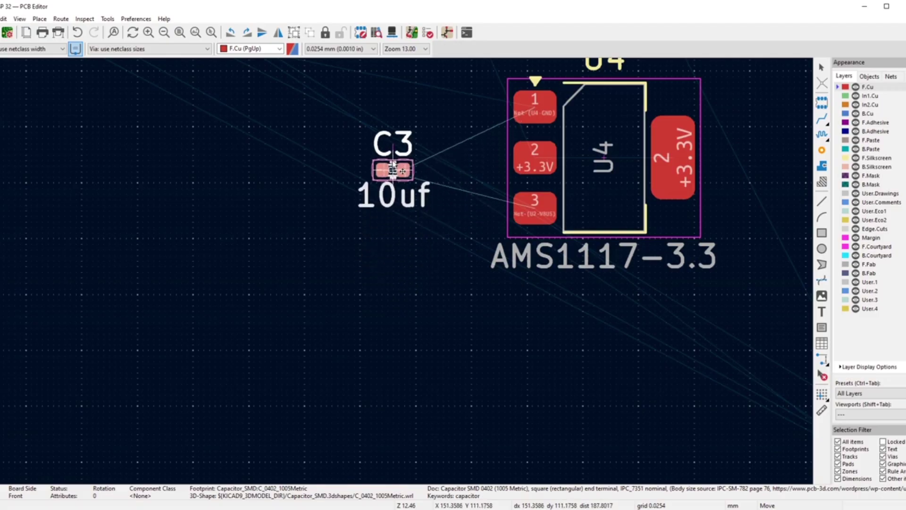
left_click(395, 138)
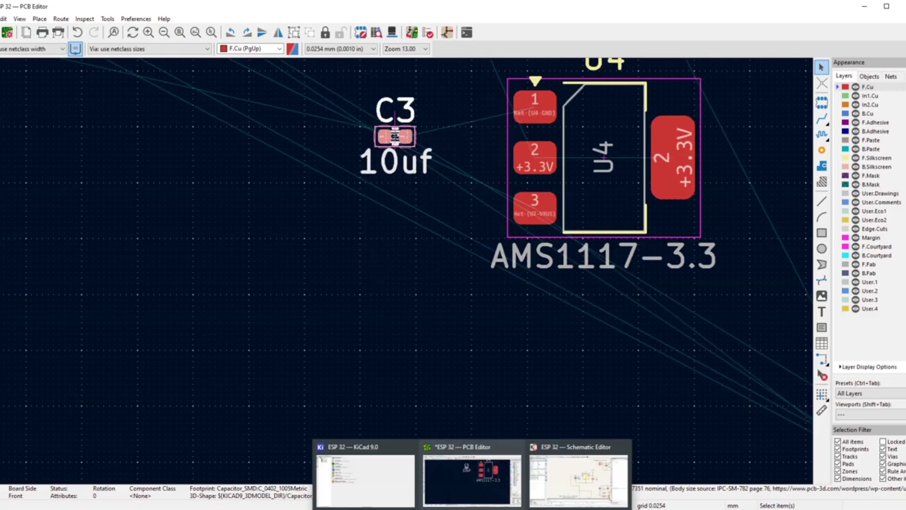
- Select capacitor C4 in the schematic and move its board footprint beside regulator U4, just below C3
left_click(587, 491)
left_click(597, 238)
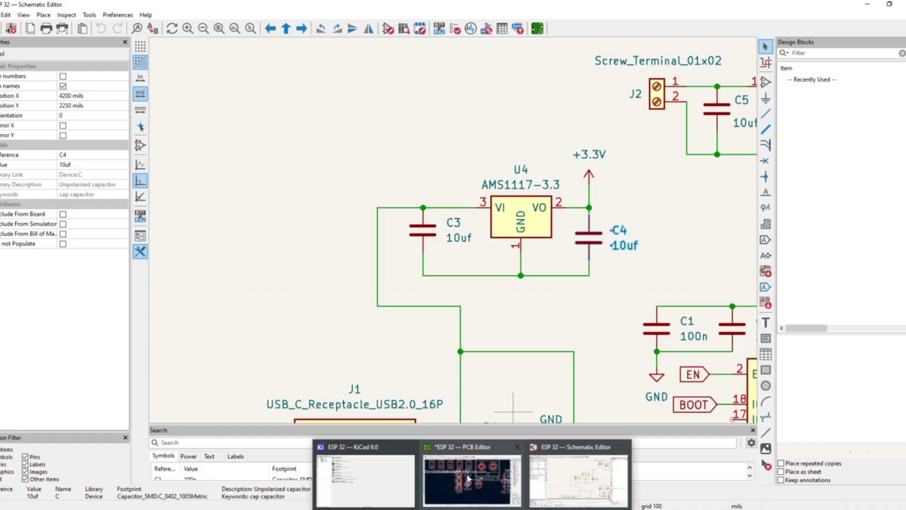
left_click(469, 476)
scroll(404, 271, "down", 10)
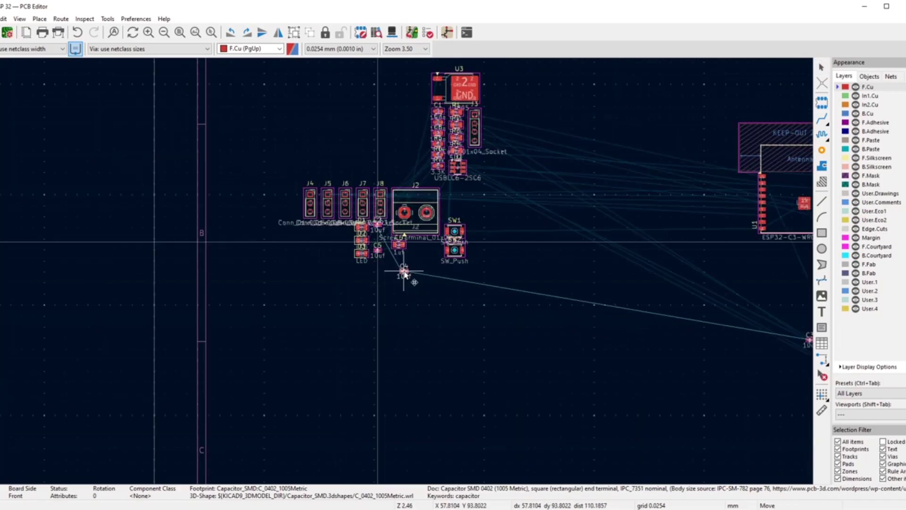
scroll(405, 274, "up", 2)
scroll(404, 273, "up", 2)
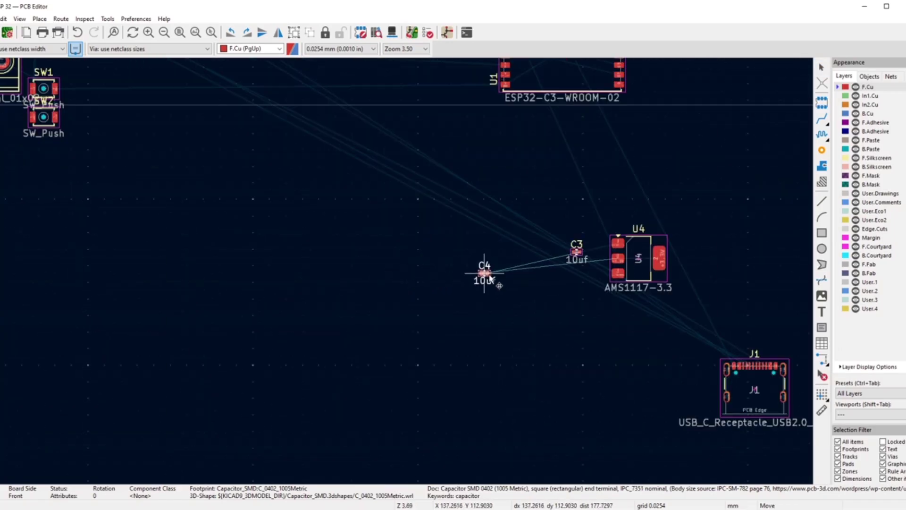
left_click(585, 281)
key("Escape")
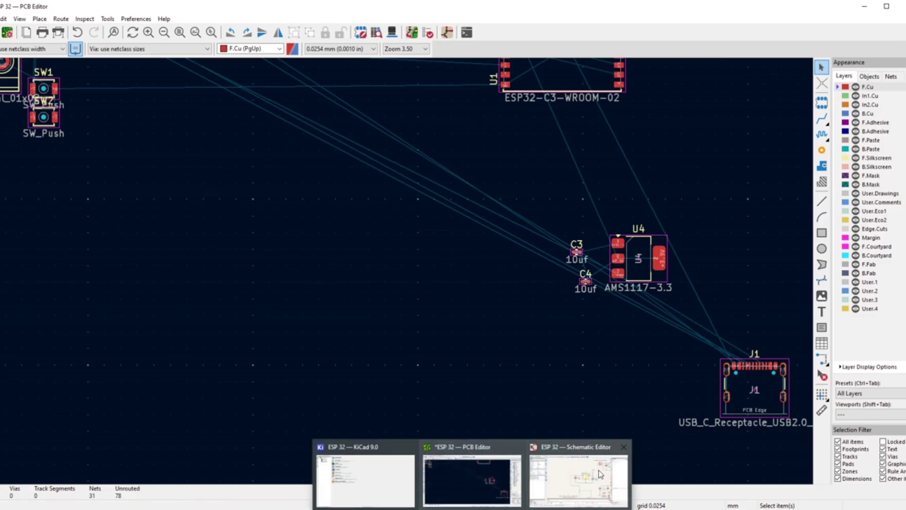
- Select the CC1 resistor R1 in the schematic and move its board footprint to the left of USB-C receptacle J1
left_click(584, 484)
scroll(465, 258, "down", 5)
scroll(522, 236, "up", 5)
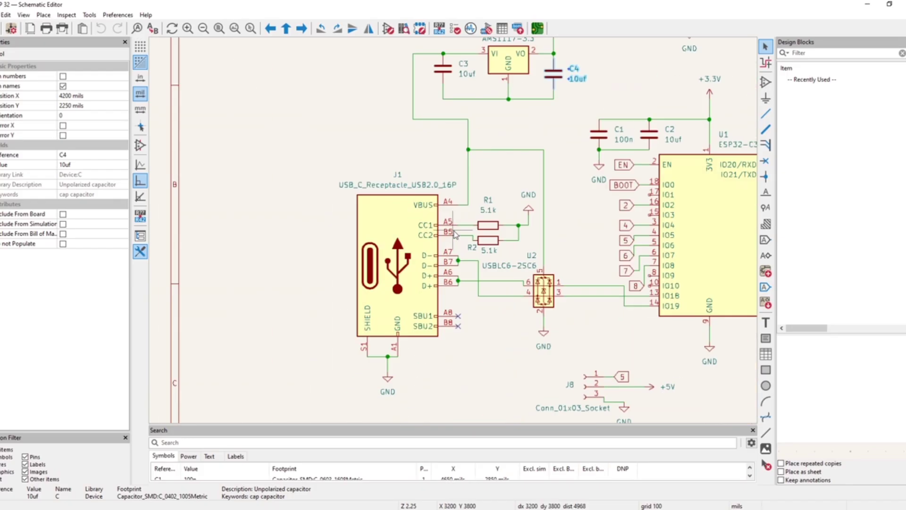
left_click(507, 228)
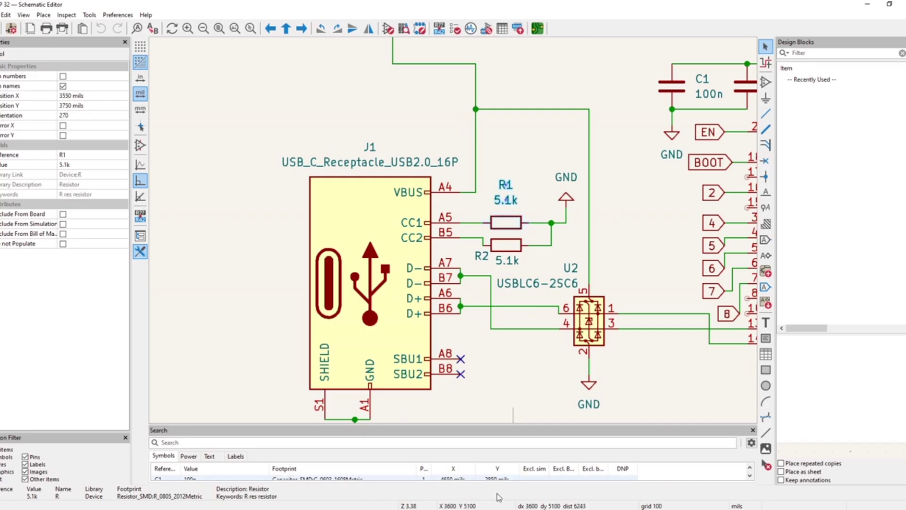
mouse_move(472, 508)
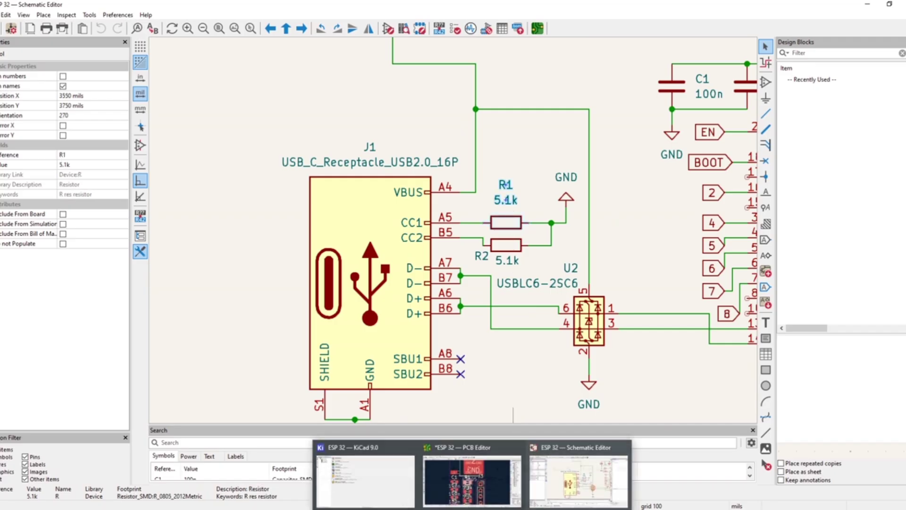
left_click(472, 477)
scroll(405, 274, "down", 10)
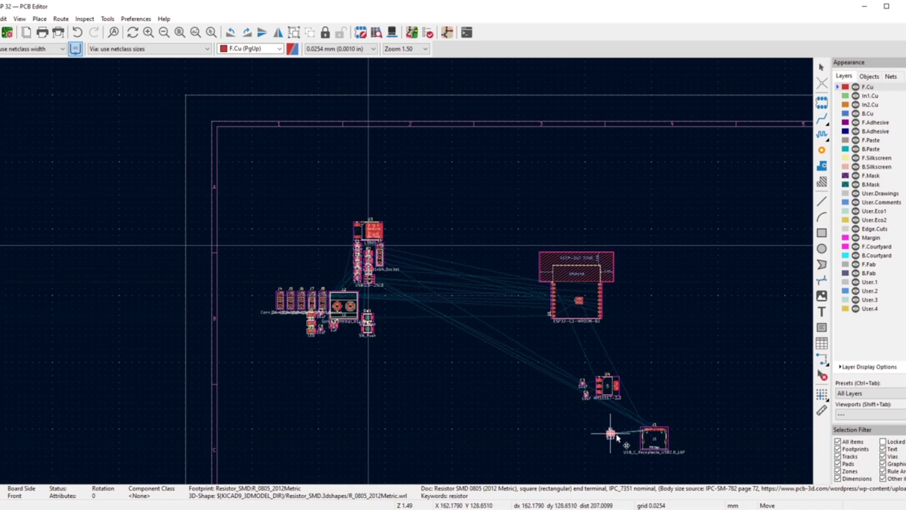
left_click(609, 432)
- Move the 5.1k resistor R2 out of the footprint cluster and place it to the right of USB-C receptacle J1
scroll(405, 274, "up", 6)
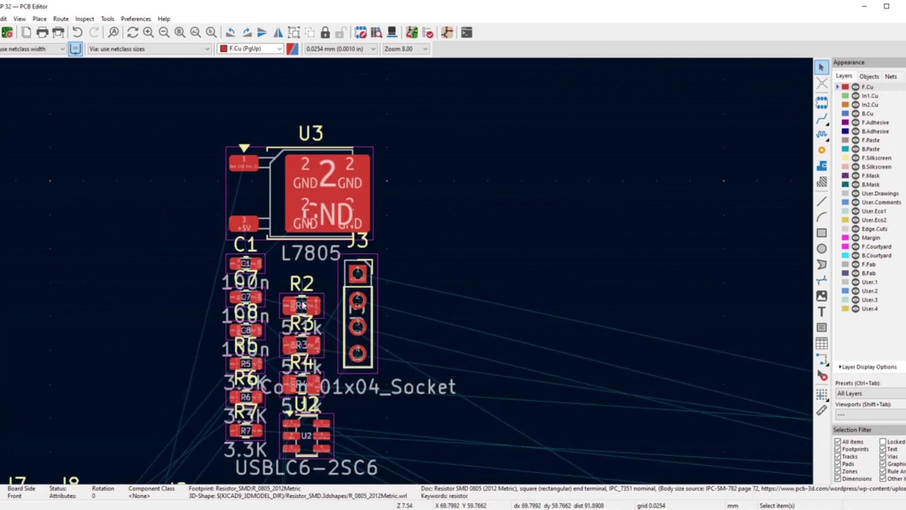
key("m")
scroll(550, 354, "down", 6)
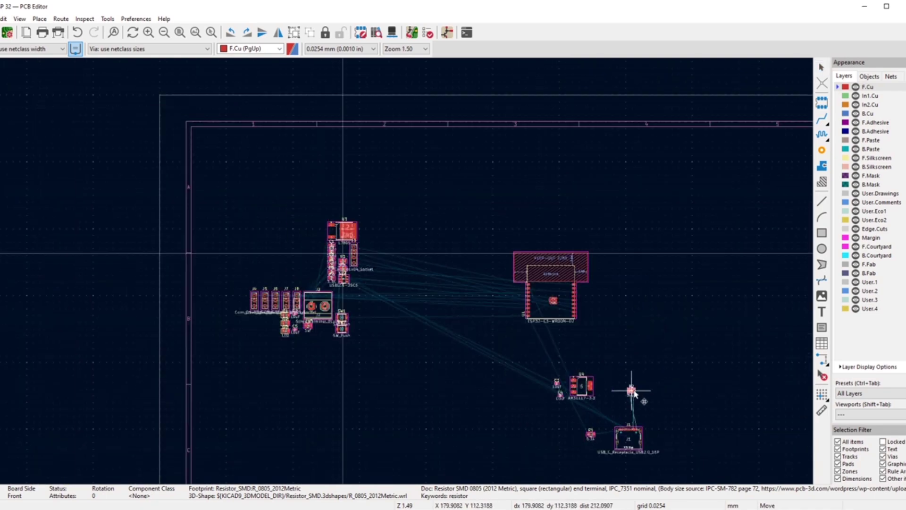
left_click(676, 436)
- Move the USBLC6-2SC6 protection chip U2 out of the cluster and place it above USB-C receptacle J1, right of regulator U4
scroll(475, 313, "down", 3)
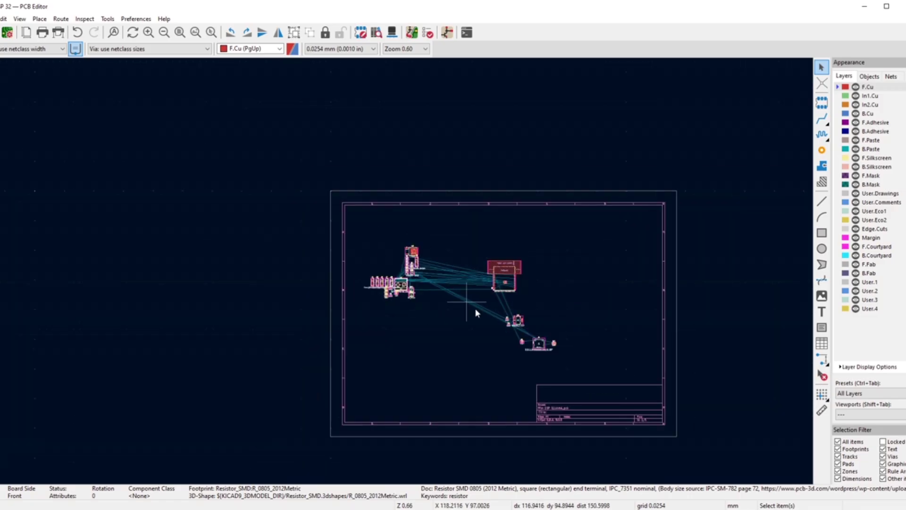
scroll(405, 258, "up", 5)
scroll(381, 266, "down", 2)
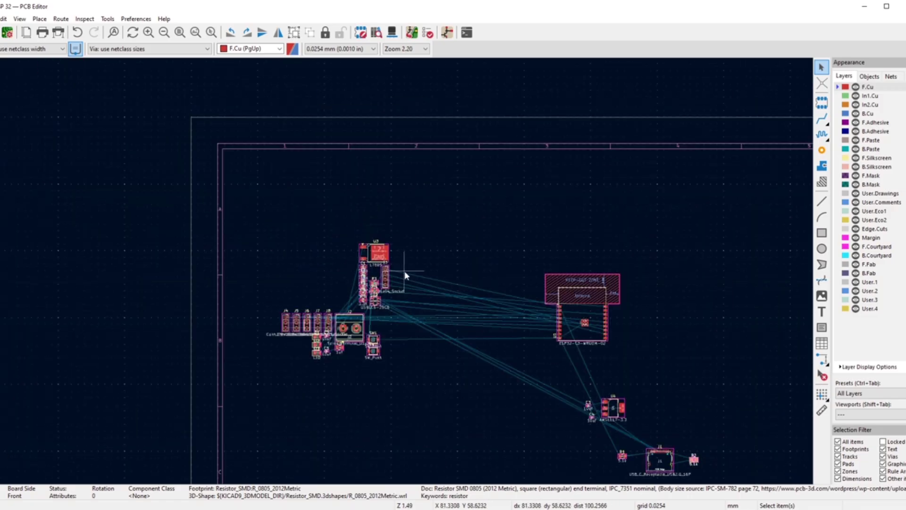
scroll(345, 349, "up", 2)
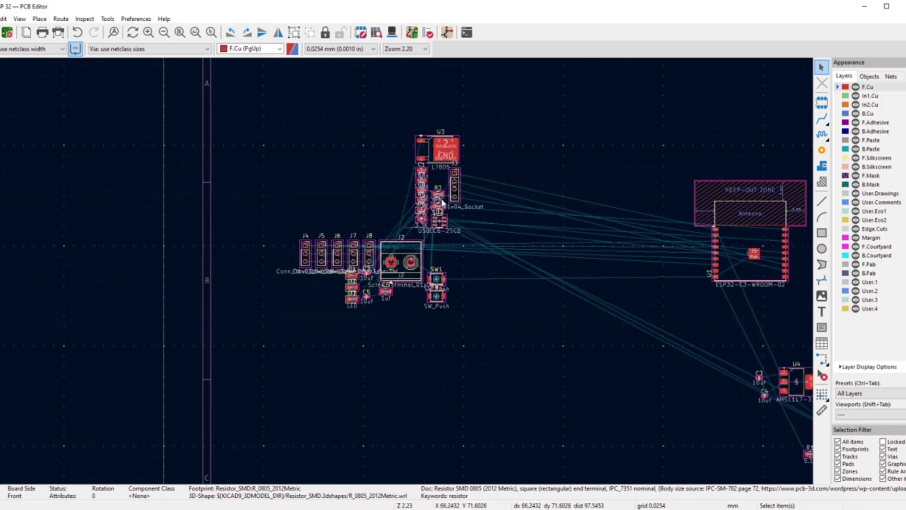
scroll(442, 202, "up", 6)
key("m")
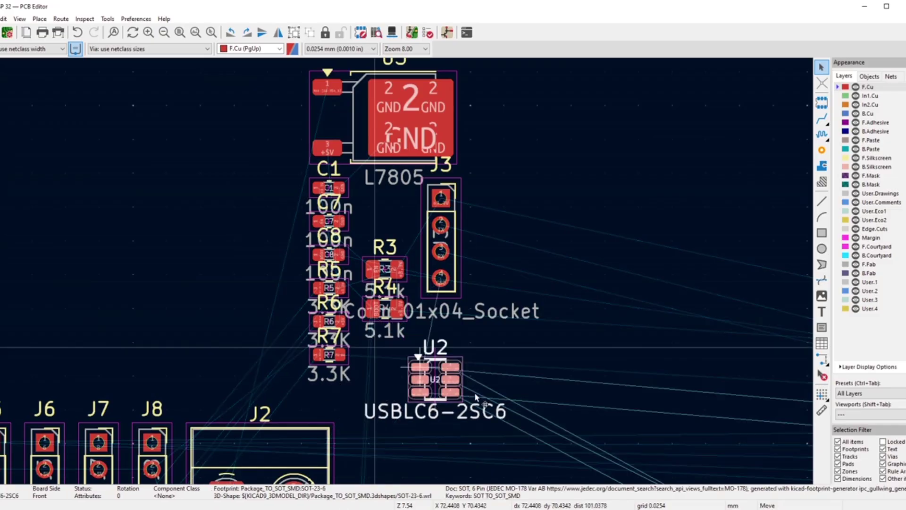
scroll(425, 293, "down", 12)
scroll(557, 325, "up", 12)
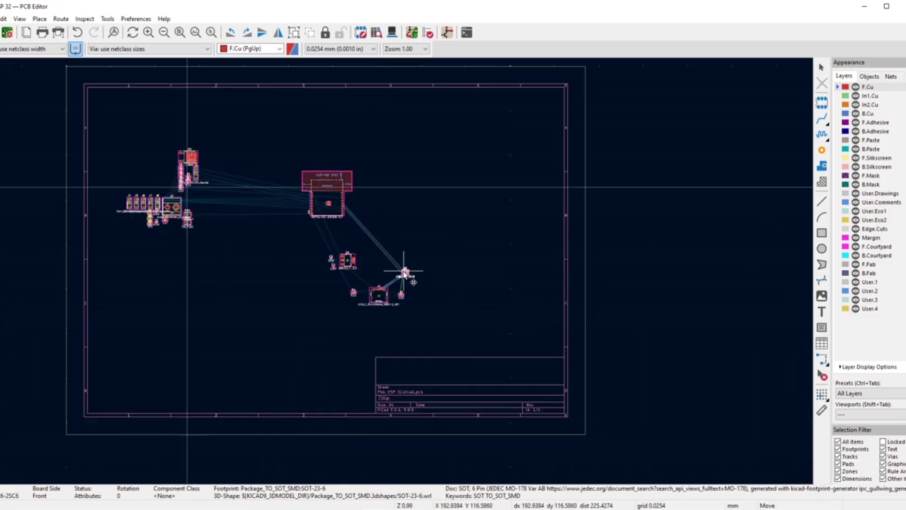
left_click(373, 272)
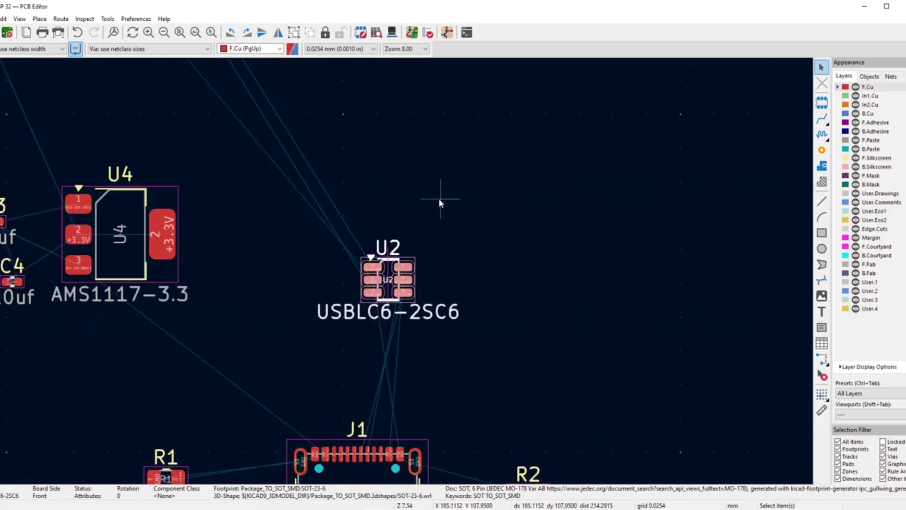
- Move capacitor C3 closer to regulator U4, beside its GND pad 1, and deselect it
scroll(405, 275, "down", 6)
scroll(377, 255, "up", 6)
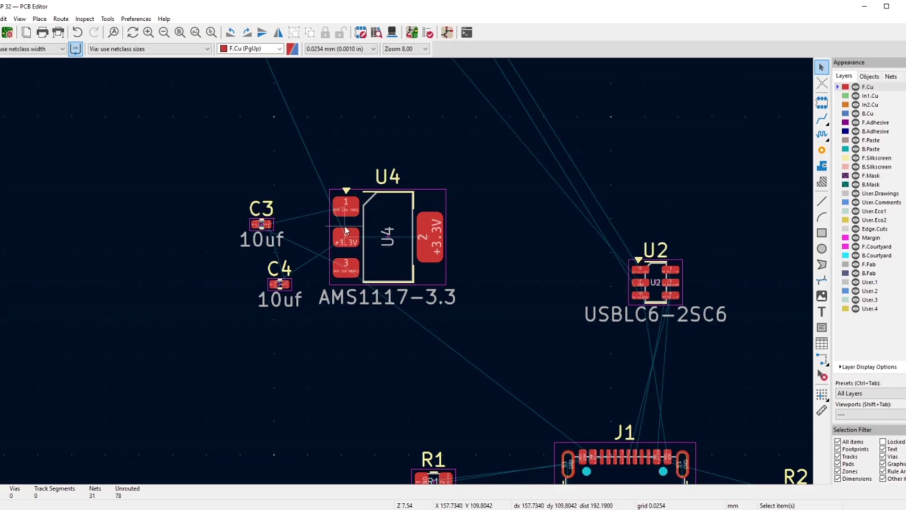
scroll(277, 233, "up", 4)
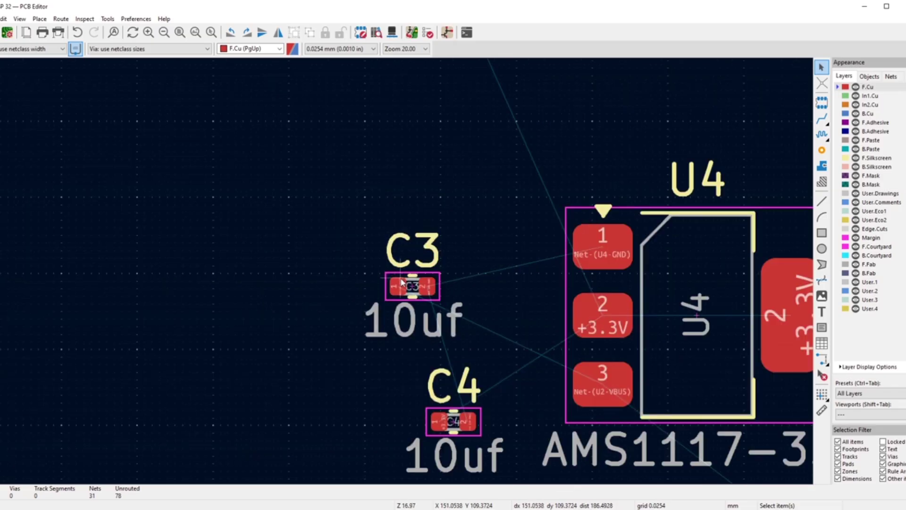
left_click(402, 282)
left_click_drag(402, 282, 503, 242)
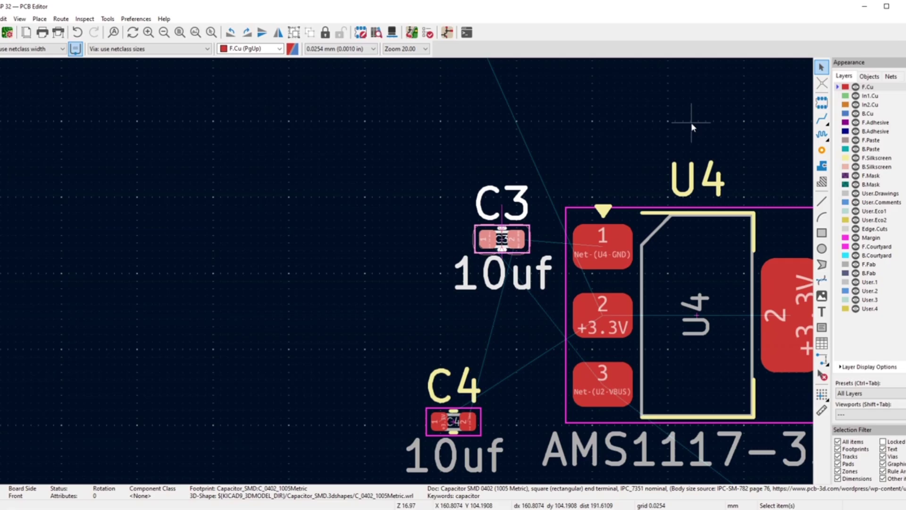
left_click(434, 207)
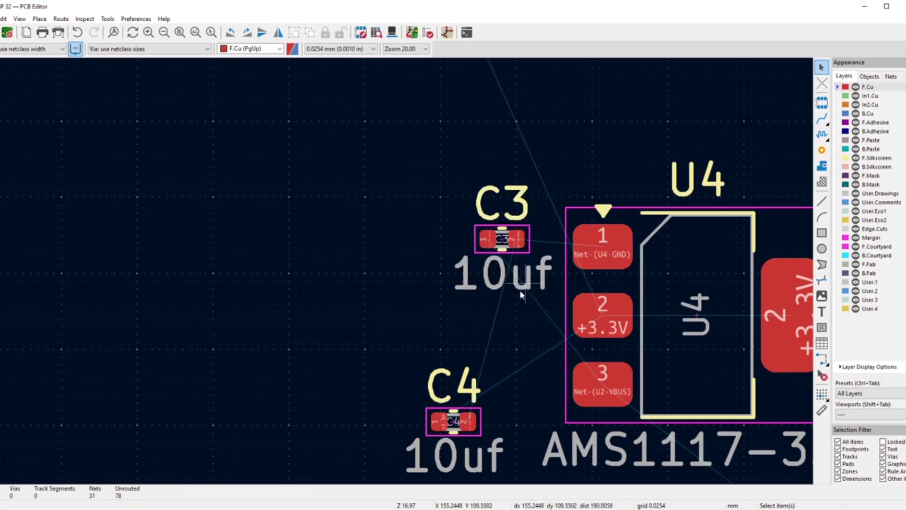
scroll(519, 290, "down", 2)
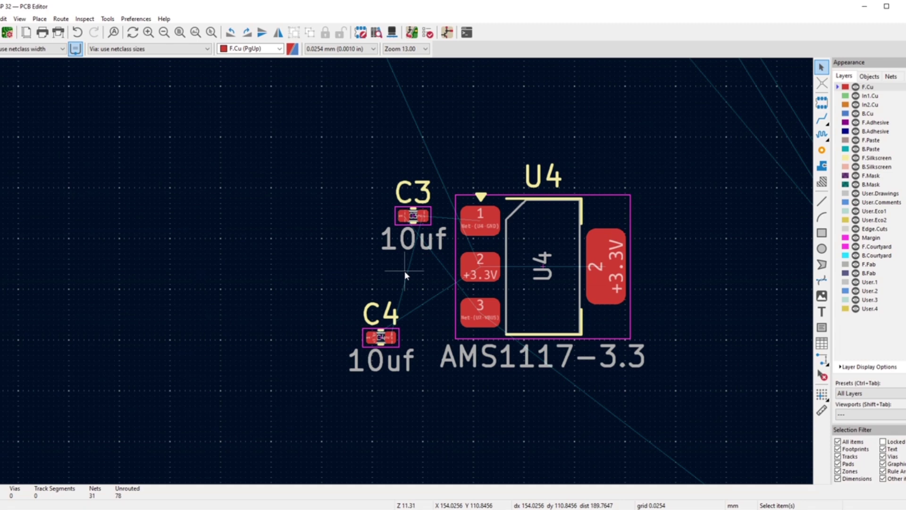
- Hide the F.Fab layer and place capacitor C3, rotated 90° clockwise, beside pad 1 of regulator U4
left_click(856, 265)
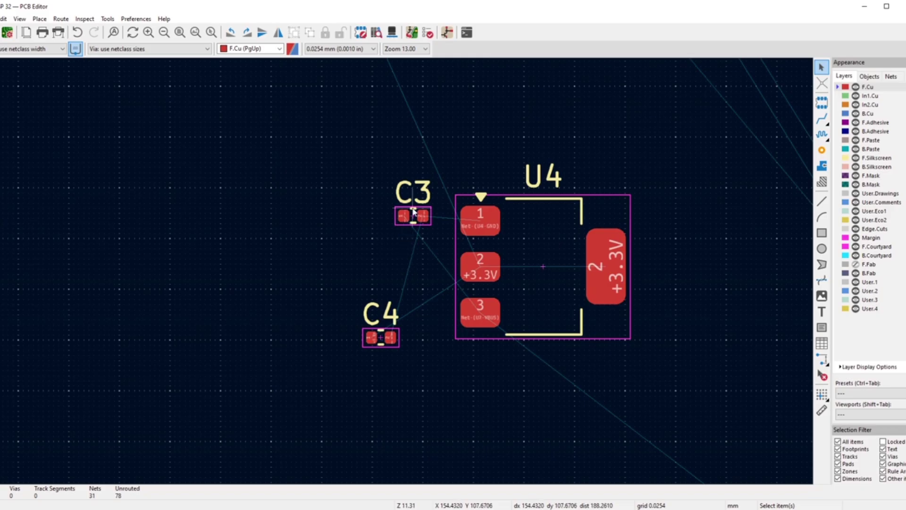
scroll(413, 211, "up", 2)
left_click(421, 246)
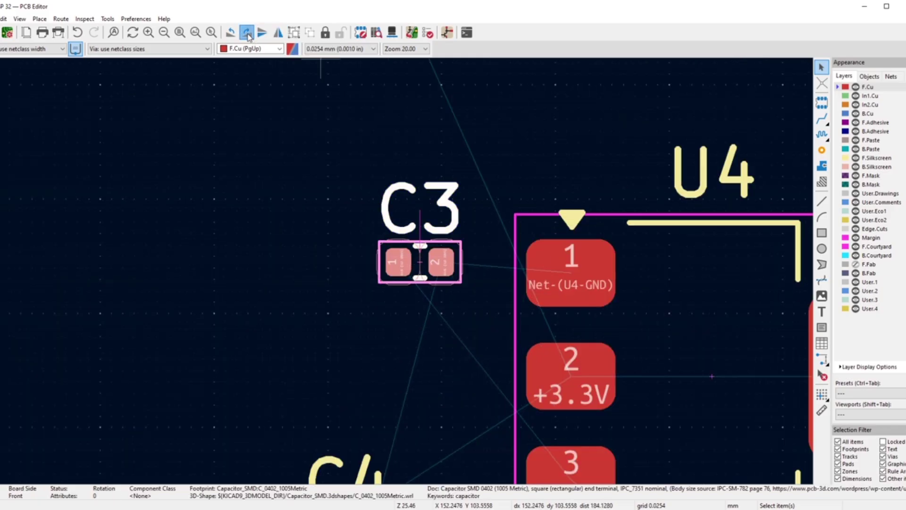
left_click(246, 32)
key("m")
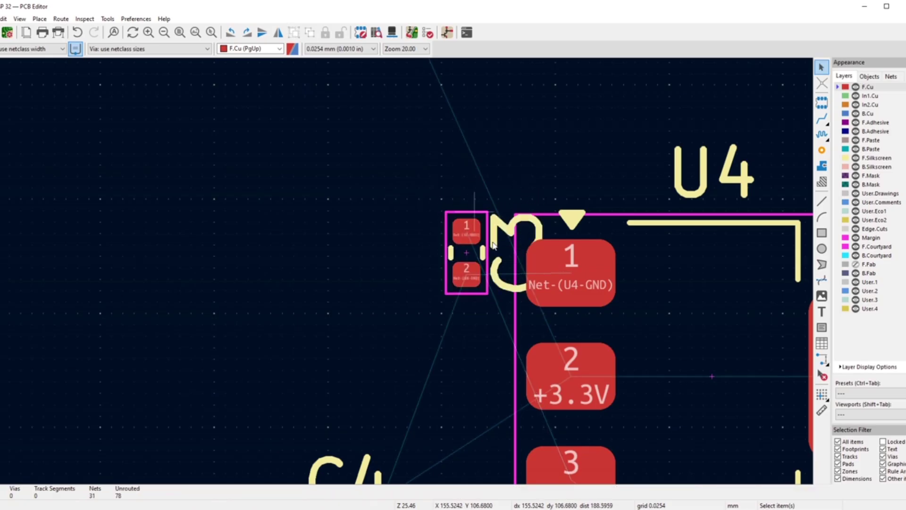
- Move the C3 reference text to the left of its footprint and shift C3 slightly closer to pad 1 of U4
left_click(517, 255)
key("m")
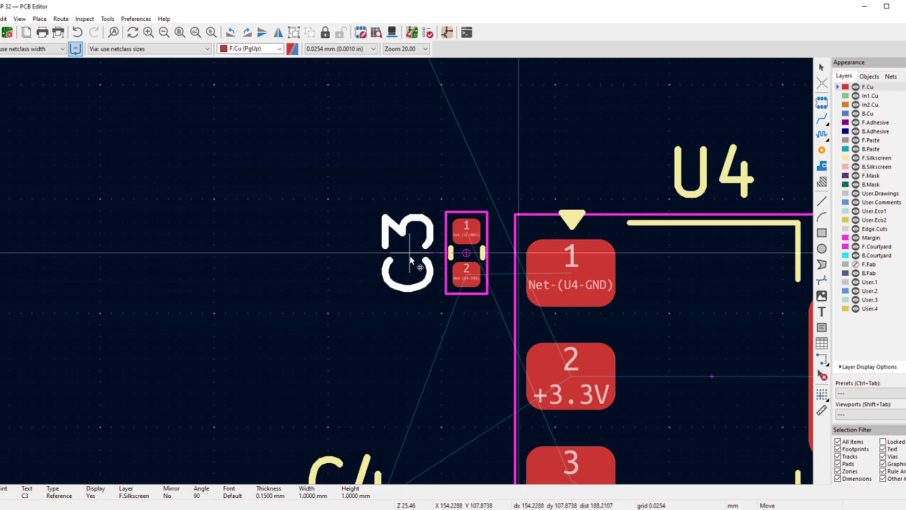
left_click(415, 259)
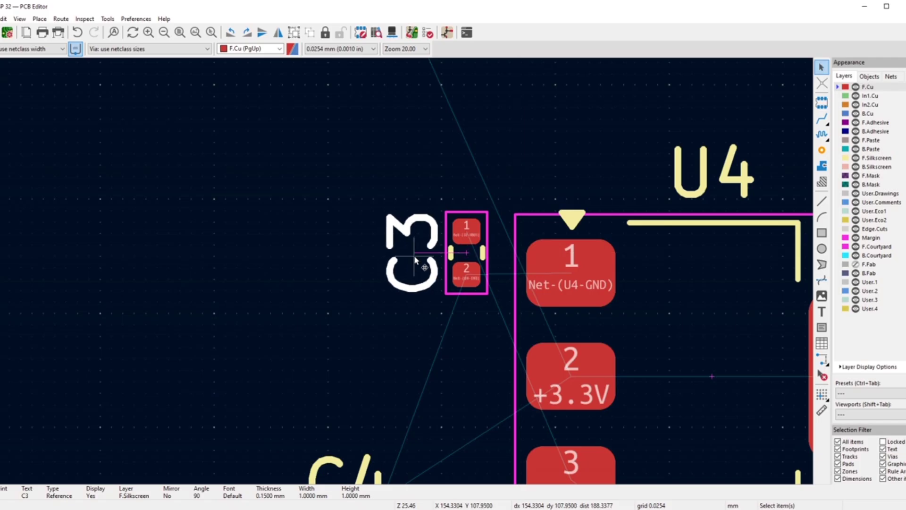
left_click(451, 248)
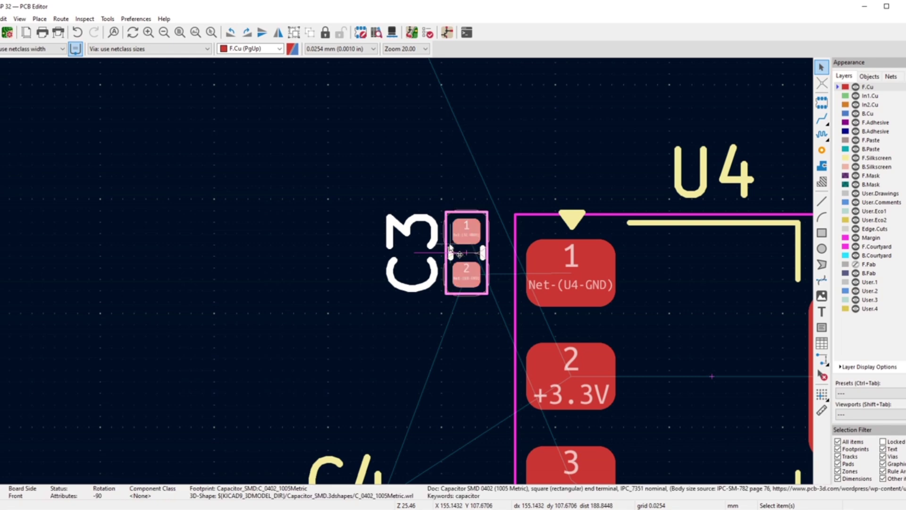
key("m")
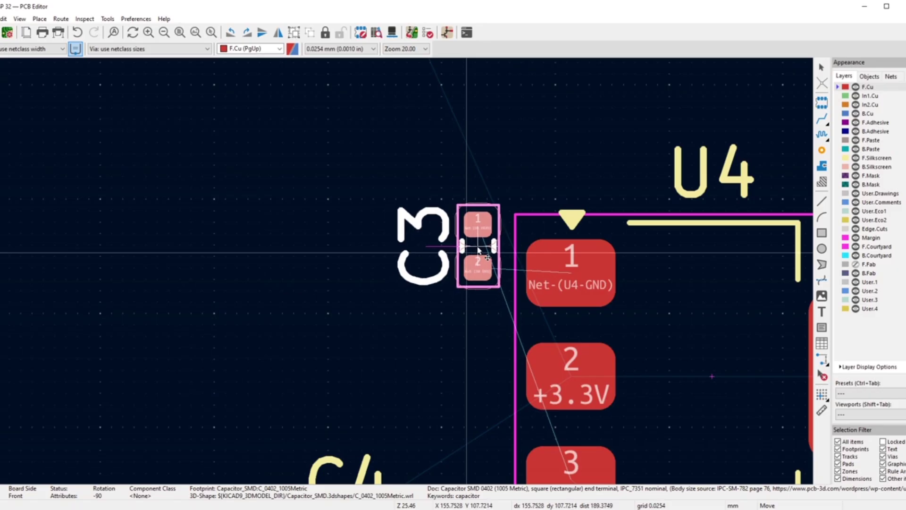
left_click(478, 249)
left_click(519, 178)
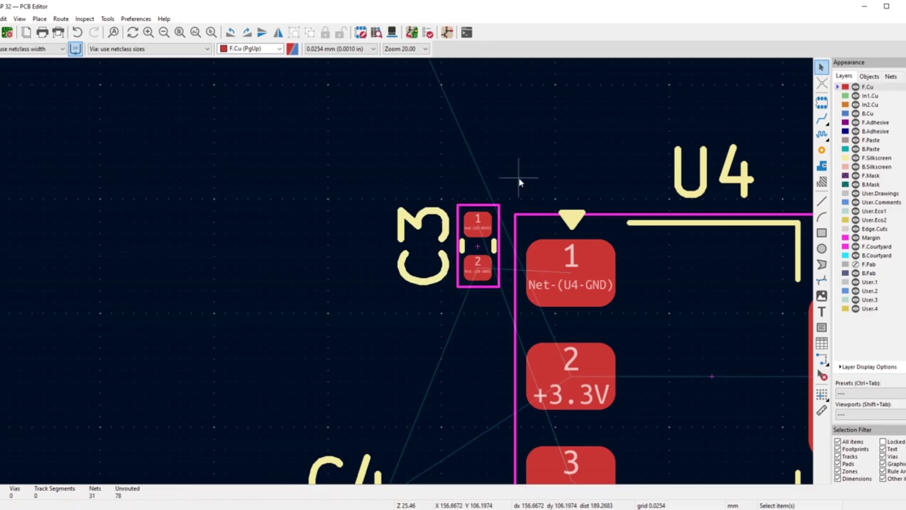
- Move capacitor C4 up and slightly toward regulator U4, and place its reference text below the footprint
scroll(519, 177, "down", 3)
left_click(335, 430)
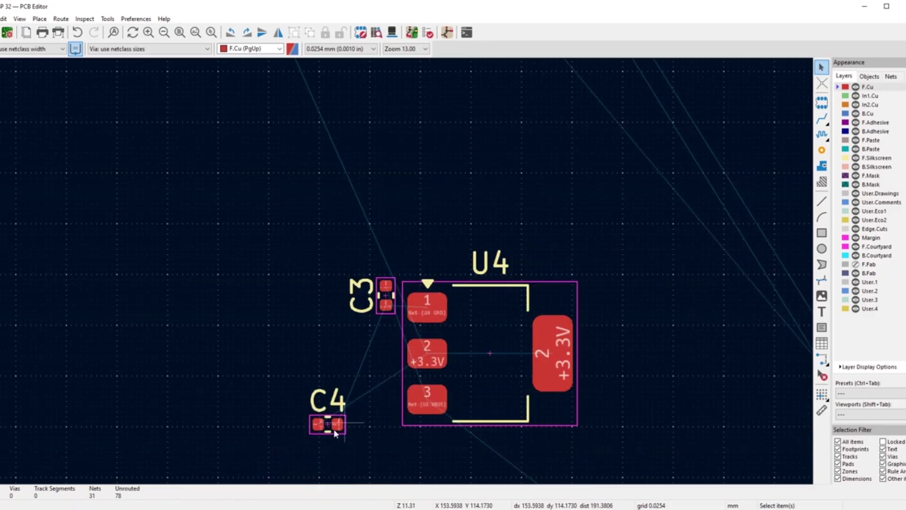
scroll(330, 423, "up", 3)
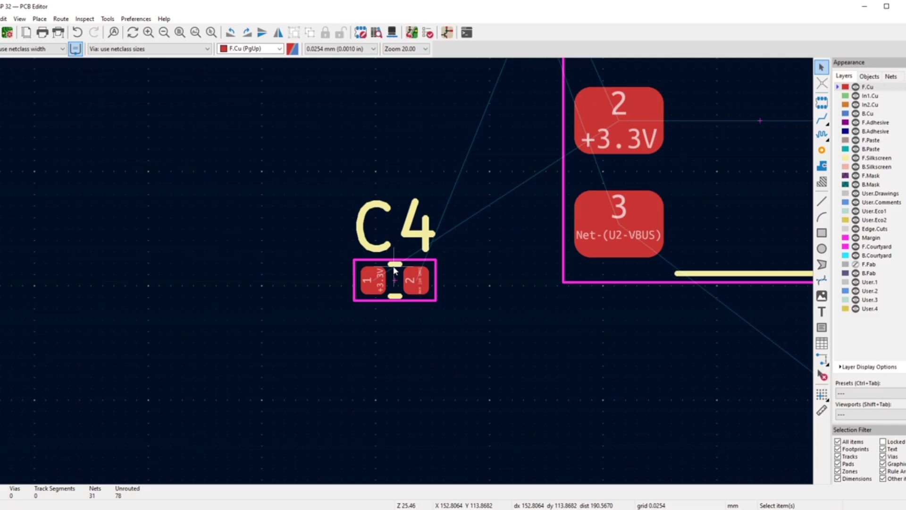
left_click(395, 268)
left_click_drag(396, 268, 424, 280)
left_click(342, 174)
left_click(408, 176)
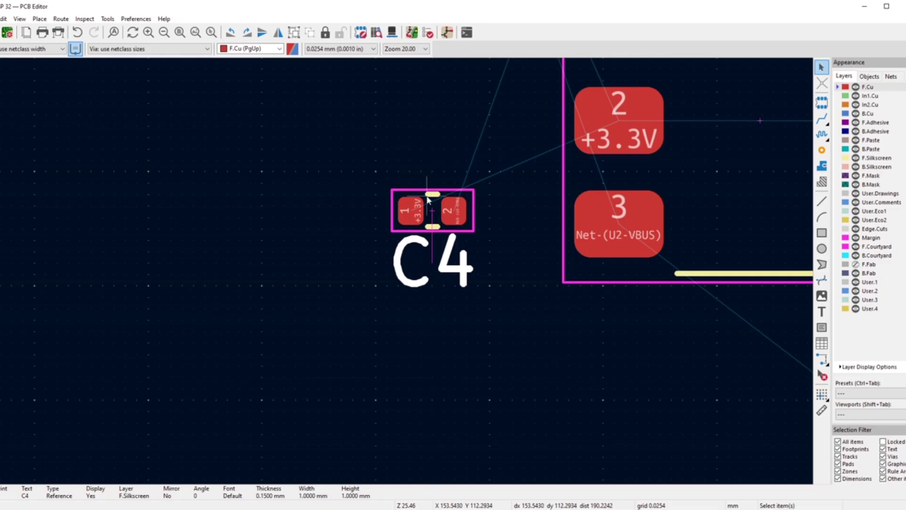
- Move capacitor C4 farther left of regulator U4 and rotate it 90° clockwise
left_click(419, 207)
left_click_drag(419, 208, 286, 197)
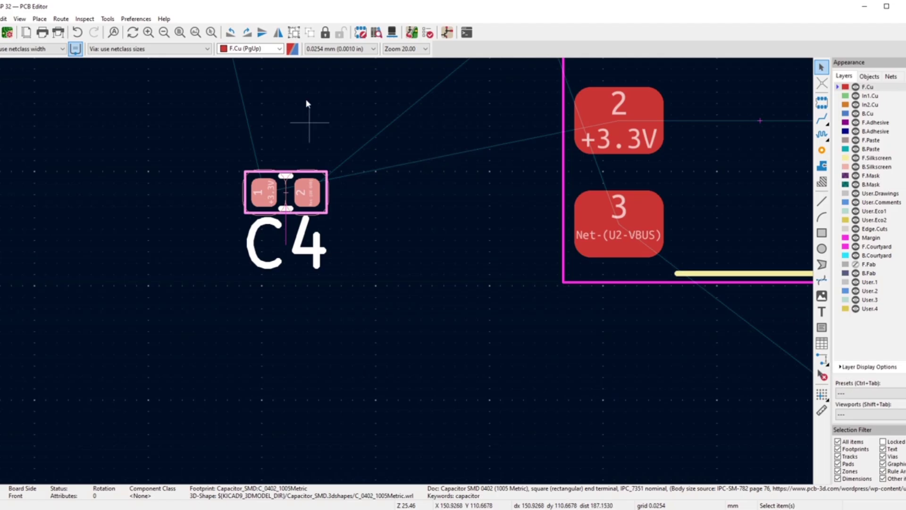
left_click(246, 33)
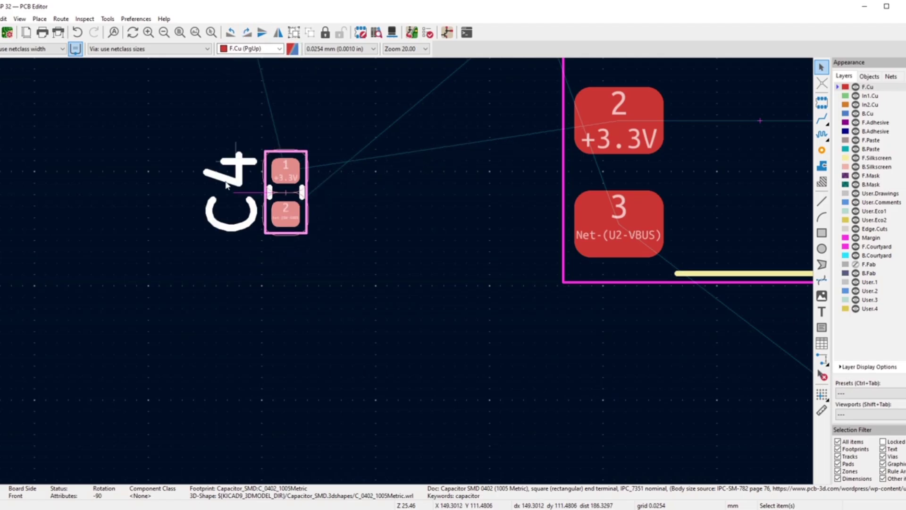
left_click(214, 90)
- Place capacitor C4 directly below C3, beside the +3.3V pad 2 of regulator U4
left_click_drag(270, 193, 504, 154)
scroll(503, 154, "down", 2)
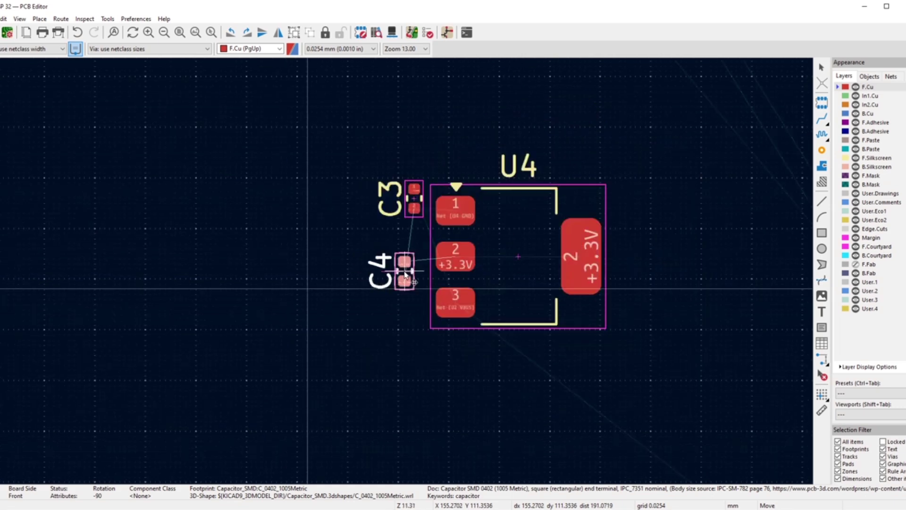
scroll(404, 271, "up", 2)
left_click_drag(405, 273, 428, 266)
scroll(427, 265, "up", 2)
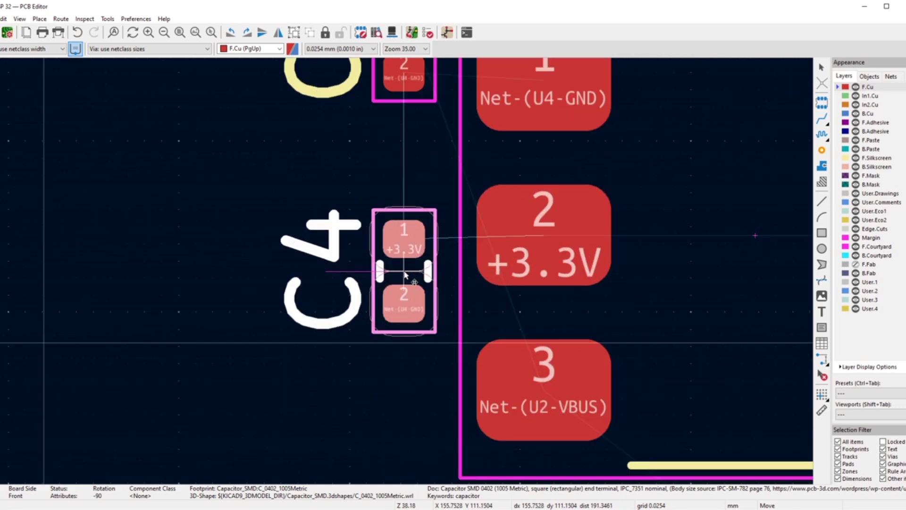
scroll(404, 273, "down", 2)
left_click_drag(404, 274, 406, 274)
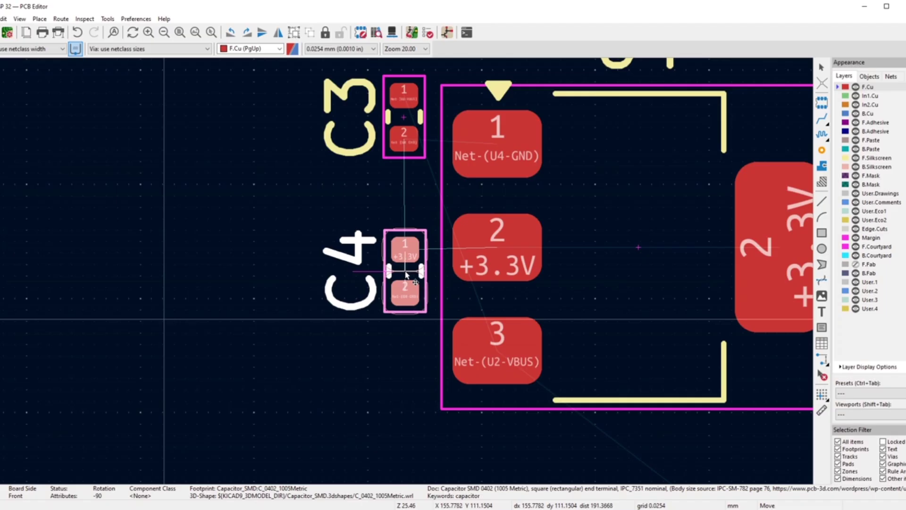
left_click(406, 274)
- Fine-tune the position of capacitor C4 below C3, next to pad 2 of regulator U4
scroll(418, 216, "down", 2)
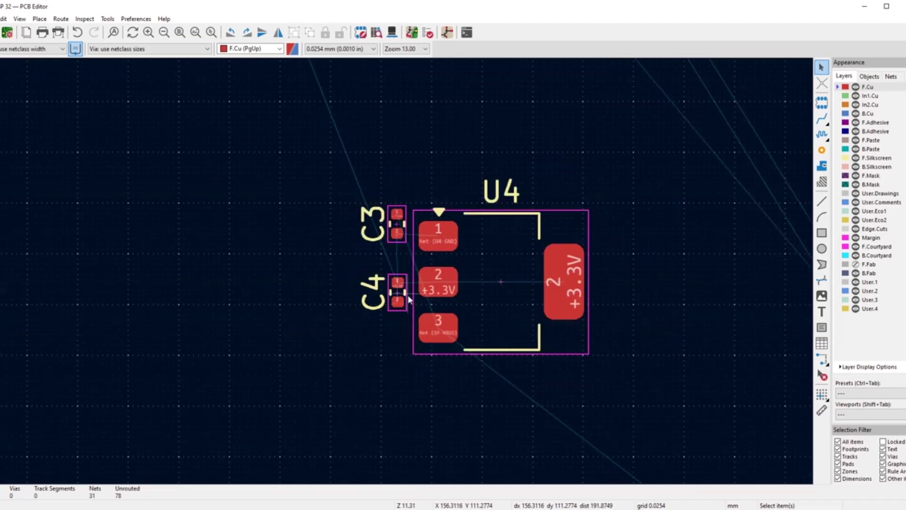
scroll(405, 275, "up", 2)
left_click(363, 268)
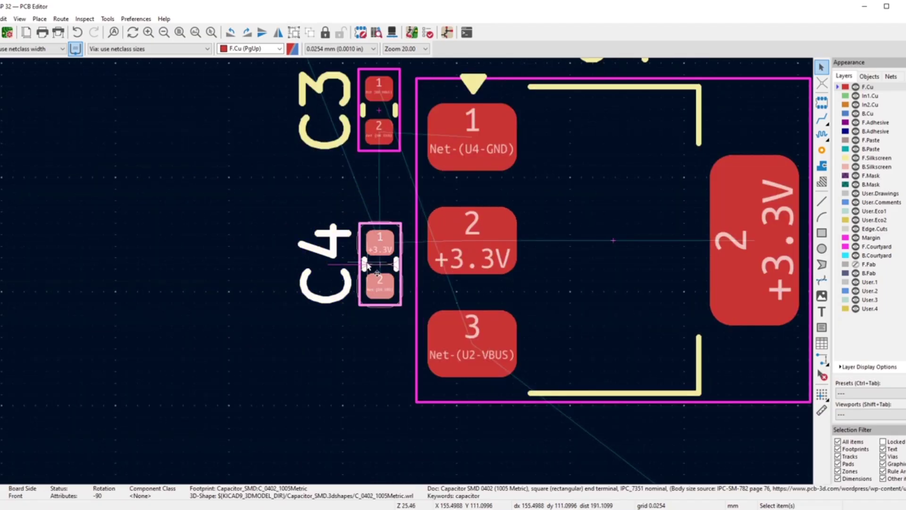
key("m")
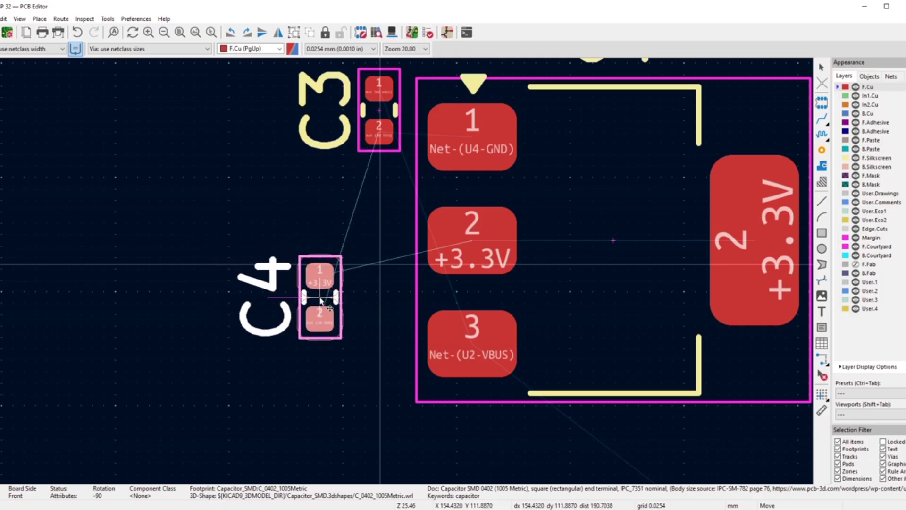
scroll(456, 220, "down", 2)
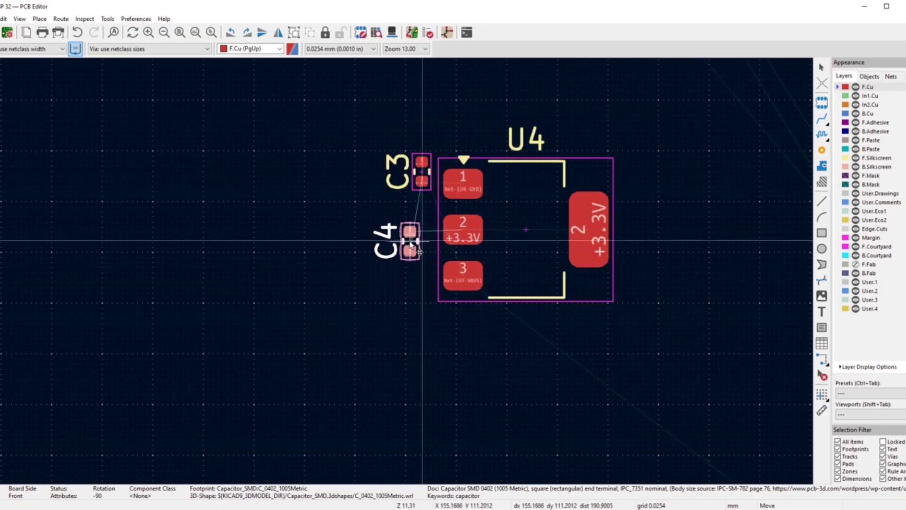
scroll(410, 244, "up", 2)
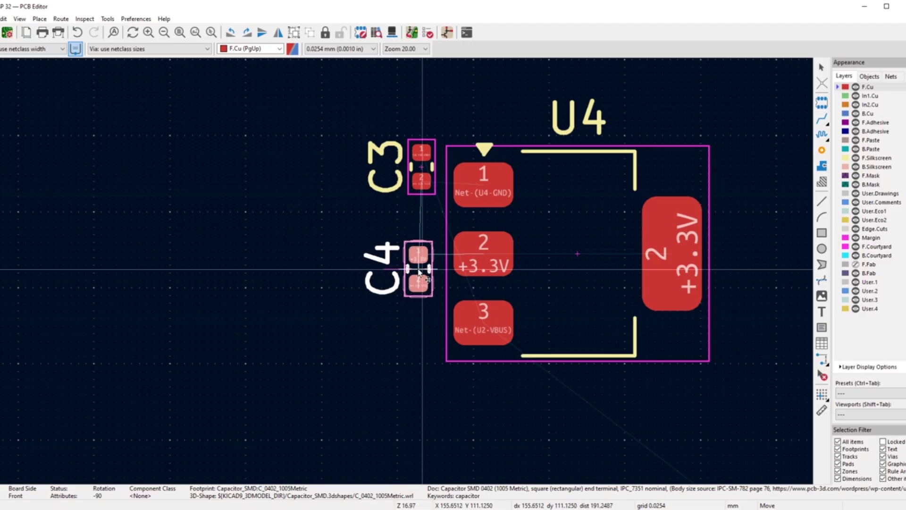
left_click(419, 272)
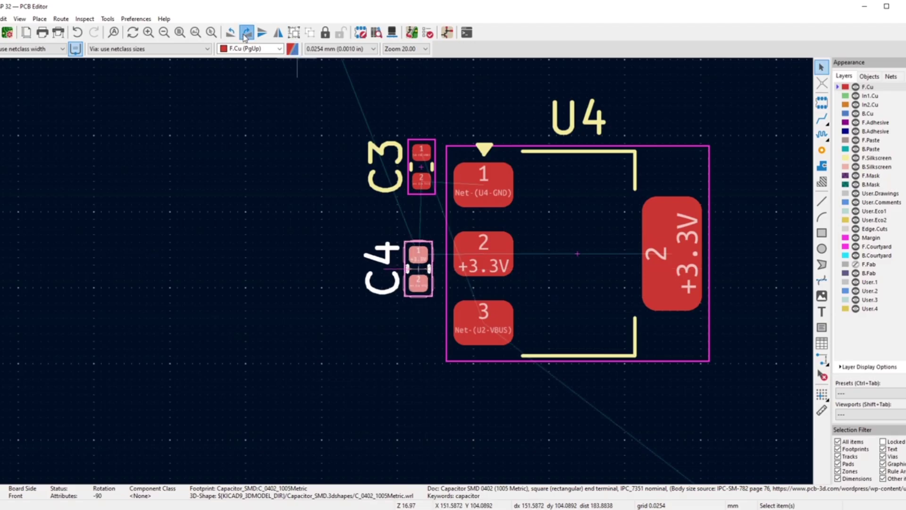
- Rotate capacitor C4 by 180° and move it up so its +3.3V pad lines up with pad 2 of regulator U4
left_click(245, 34)
left_click(246, 34)
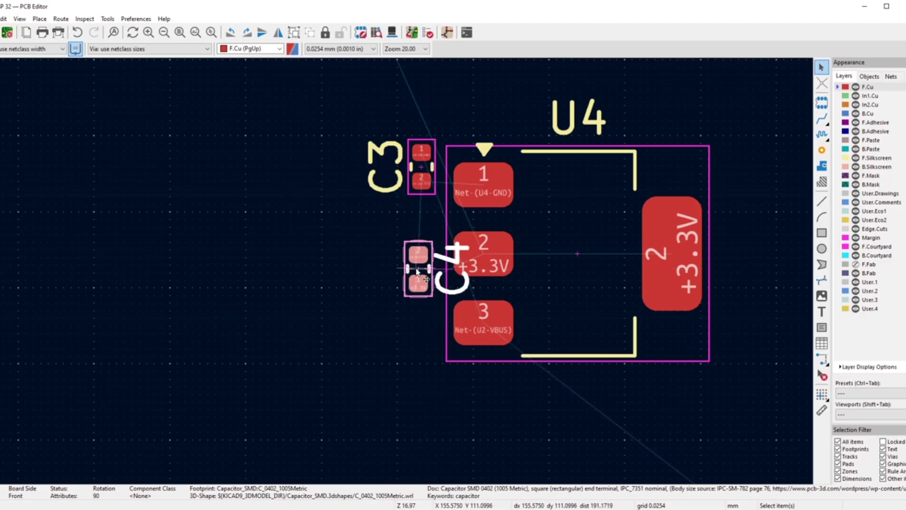
key("m")
scroll(418, 270, "up", 4)
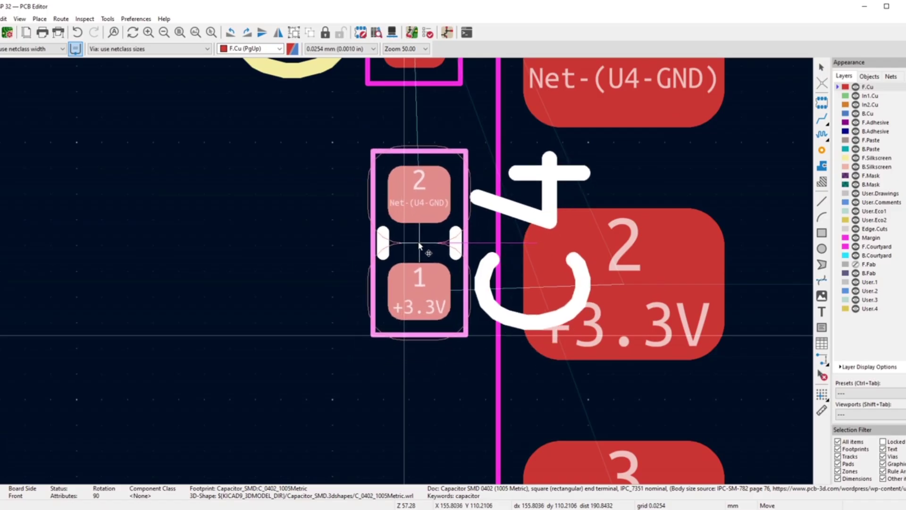
left_click(419, 237)
left_click(186, 253)
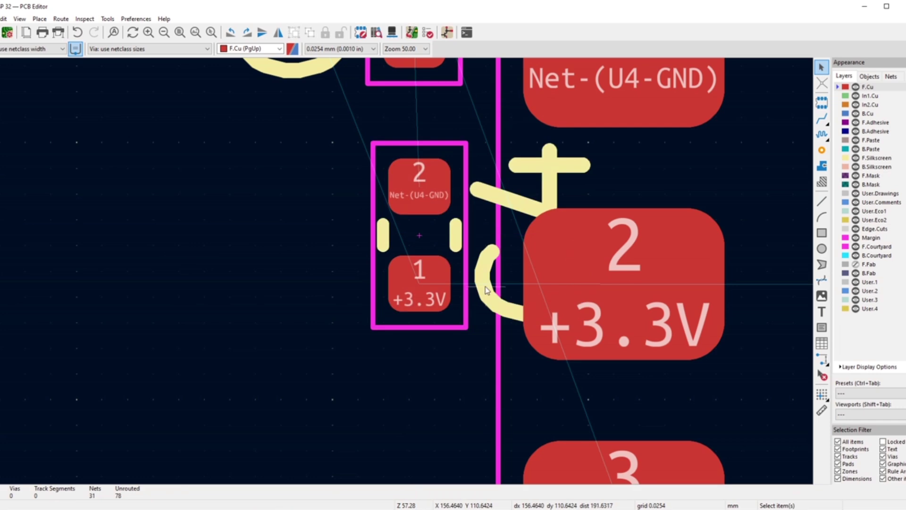
- Move the C4 reference text off regulator U4 to the left of the capacitor, below the C3 text
left_click(486, 288)
key("m")
scroll(404, 272, "down", 4)
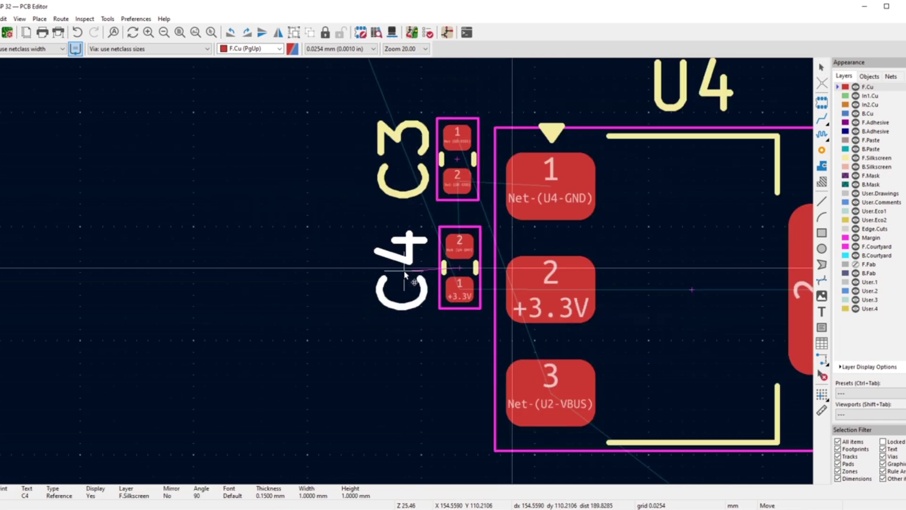
scroll(404, 274, "up", 2)
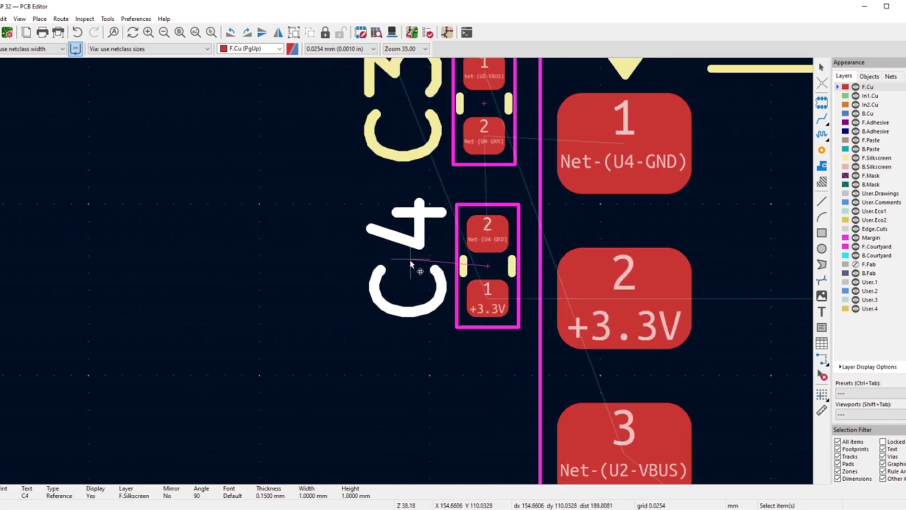
left_click(413, 264)
scroll(406, 276, "down", 2)
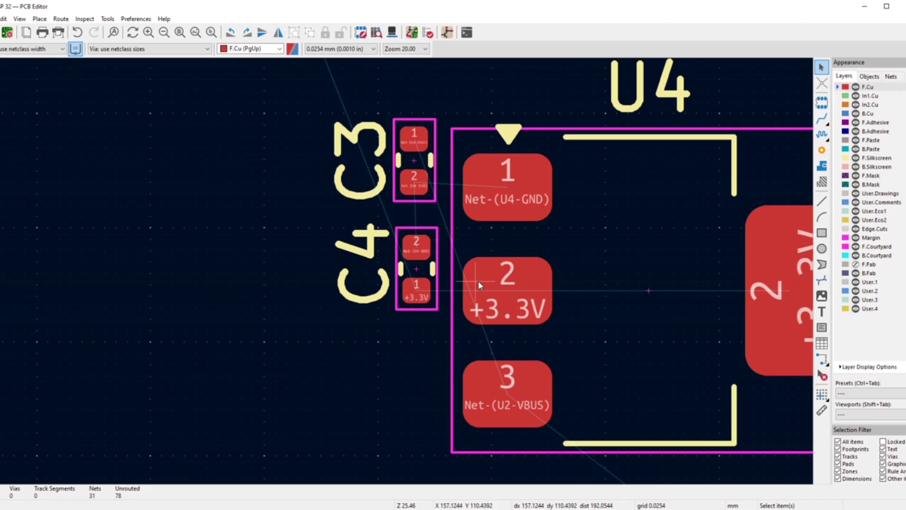
- Select regulator U4 with capacitors C3 and C4 and rotate the group 270° clockwise
scroll(478, 280, "down", 2)
scroll(479, 299, "down", 3)
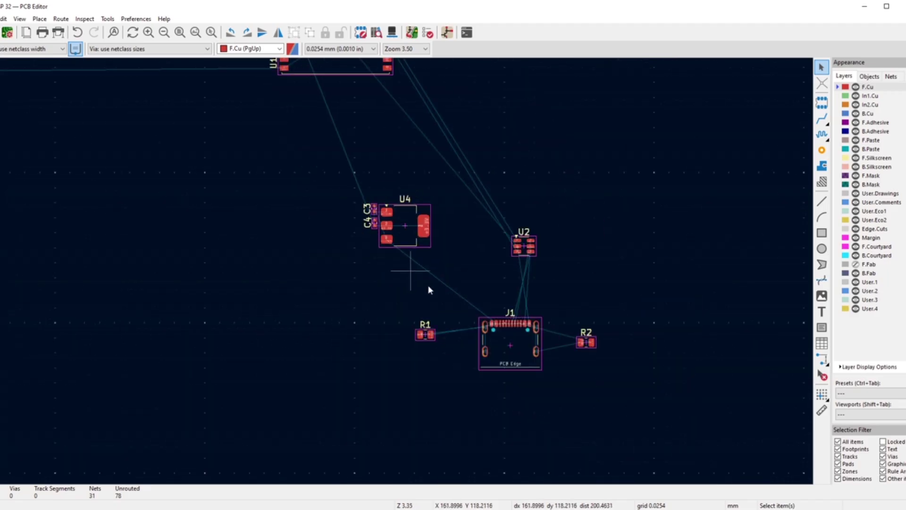
scroll(405, 273, "up", 3)
scroll(405, 273, "up", 3)
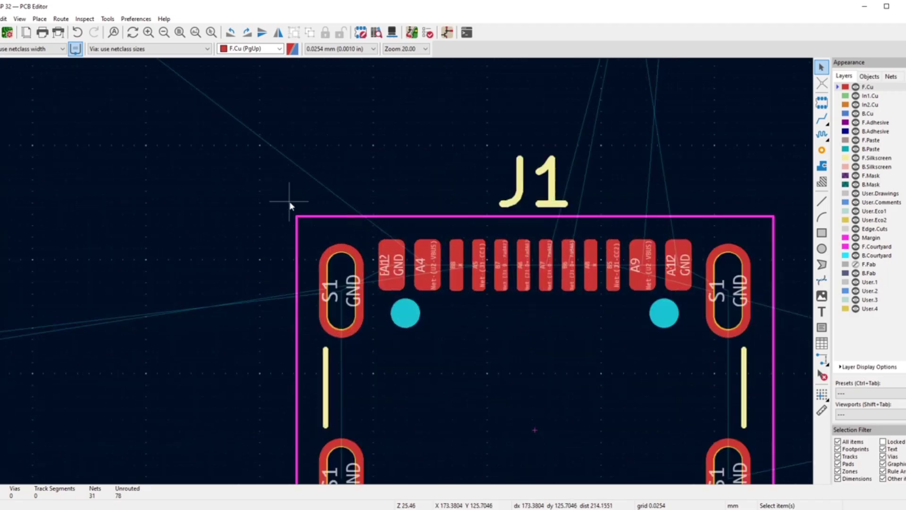
scroll(289, 201, "down", 6)
left_click_drag(232, 91, 411, 226)
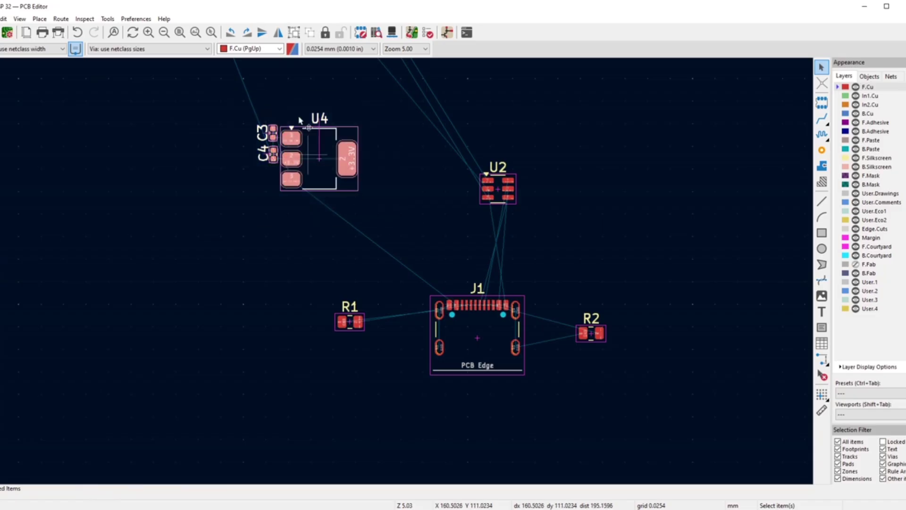
left_click(246, 32)
left_click(246, 33)
left_click(247, 33)
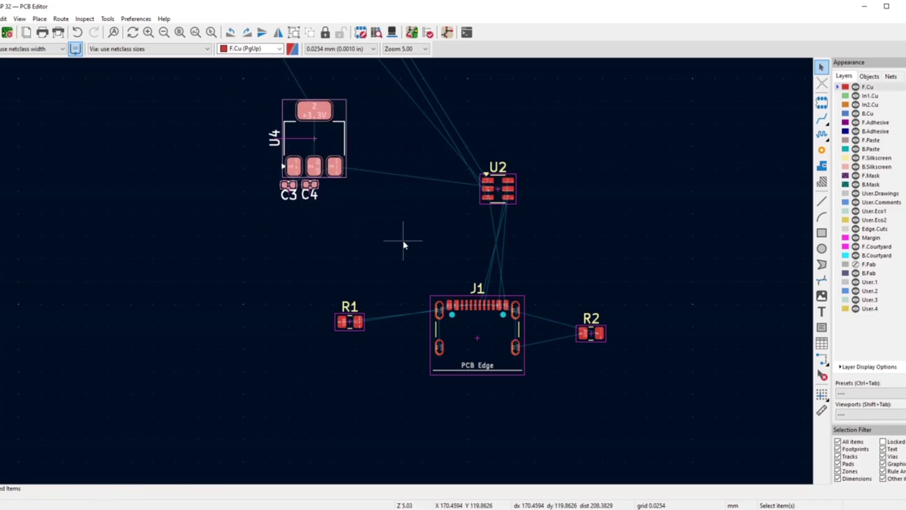
left_click(354, 188)
- Move regulator U4 with capacitors C3 and C4 as a group to below ESP32 module U1, up and left of USB-C connector J1
scroll(405, 276, "down", 4)
scroll(405, 276, "down", 2)
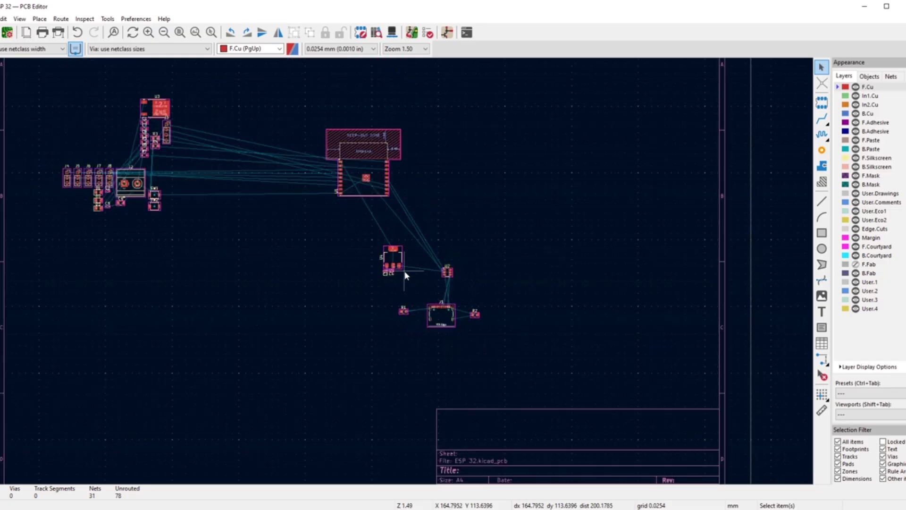
scroll(405, 276, "up", 6)
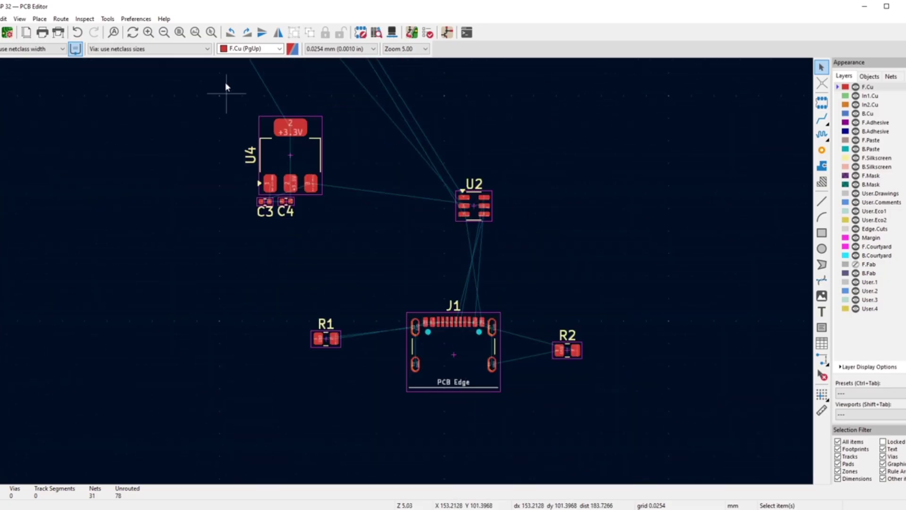
left_click_drag(221, 76, 351, 234)
key("m")
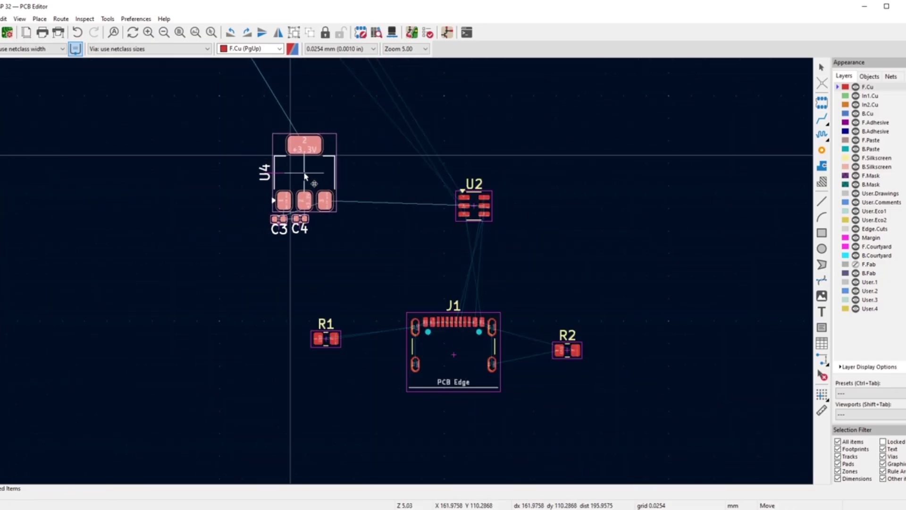
scroll(385, 269, "down", 3)
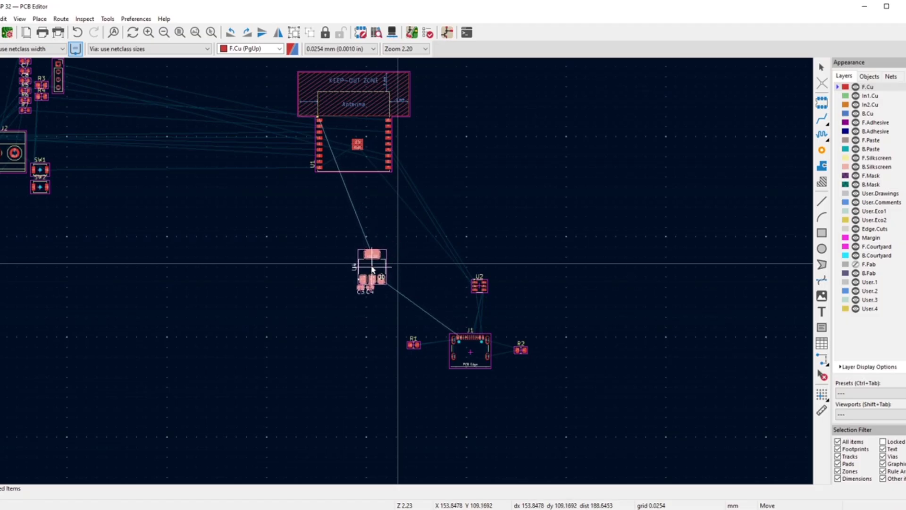
left_click(373, 269)
left_click(533, 381)
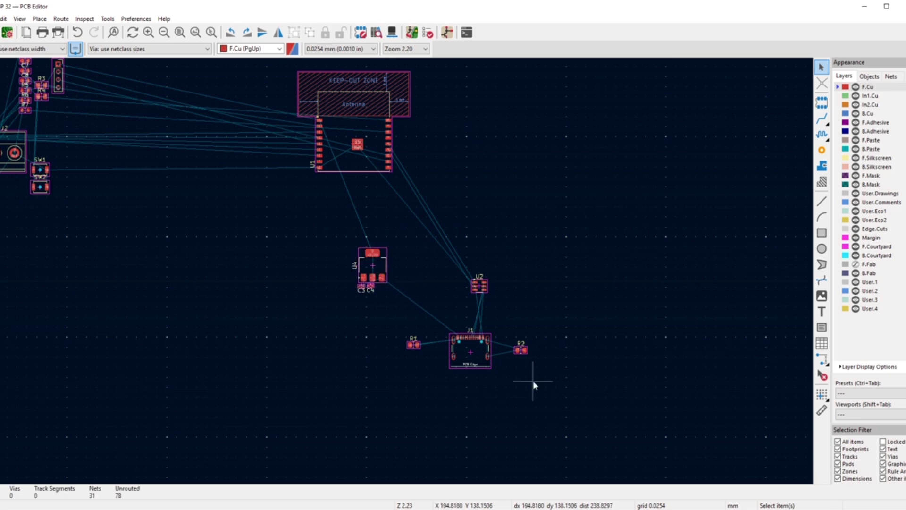
- Move USB-C connector J1 left to about X 165, Y 122 mm, below and right of regulator U4 and just above resistor R1
scroll(354, 243, "down", 3)
scroll(439, 304, "up", 5)
scroll(402, 273, "up", 3)
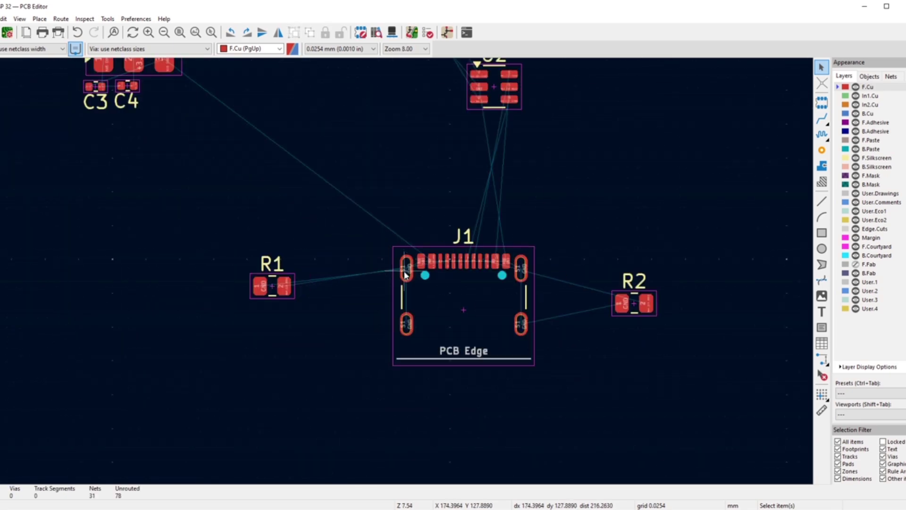
left_click_drag(329, 207, 596, 419)
left_click_drag(461, 320, 181, 355)
scroll(181, 355, "down", 5)
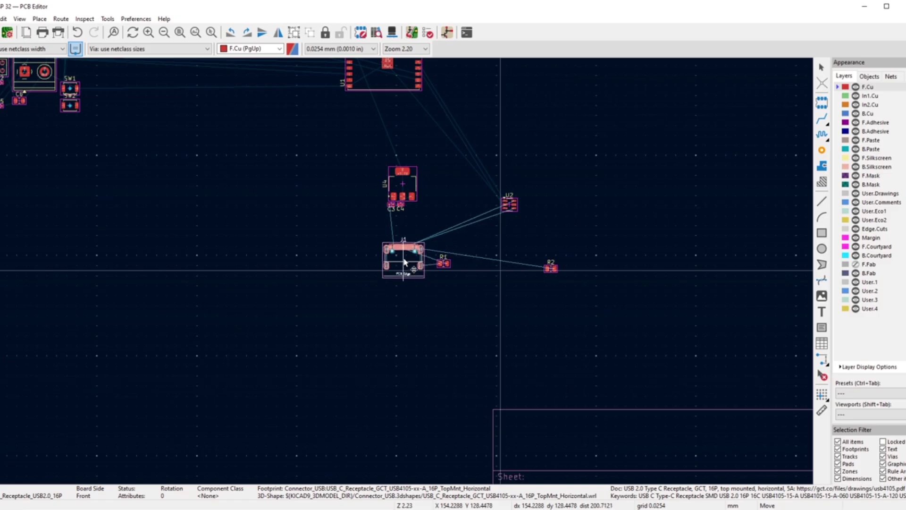
scroll(405, 275, "down", 2)
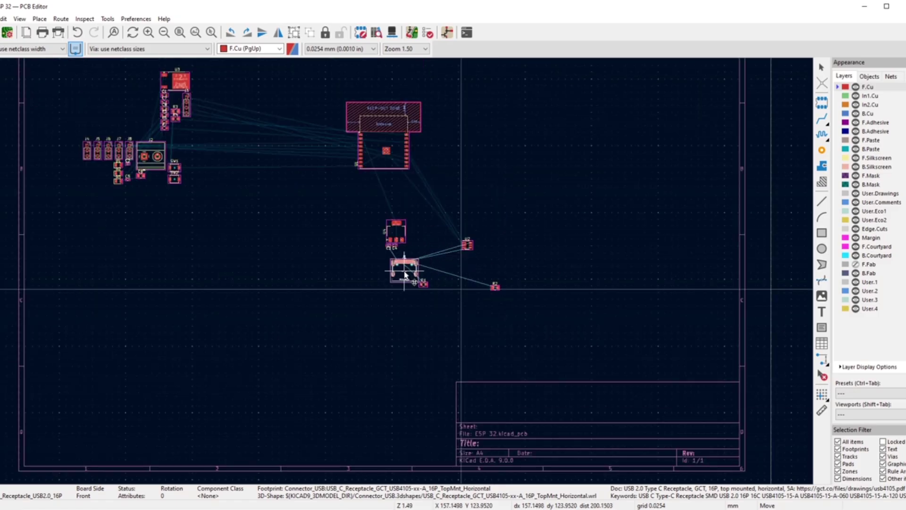
scroll(405, 275, "up", 3)
scroll(405, 274, "up", 3)
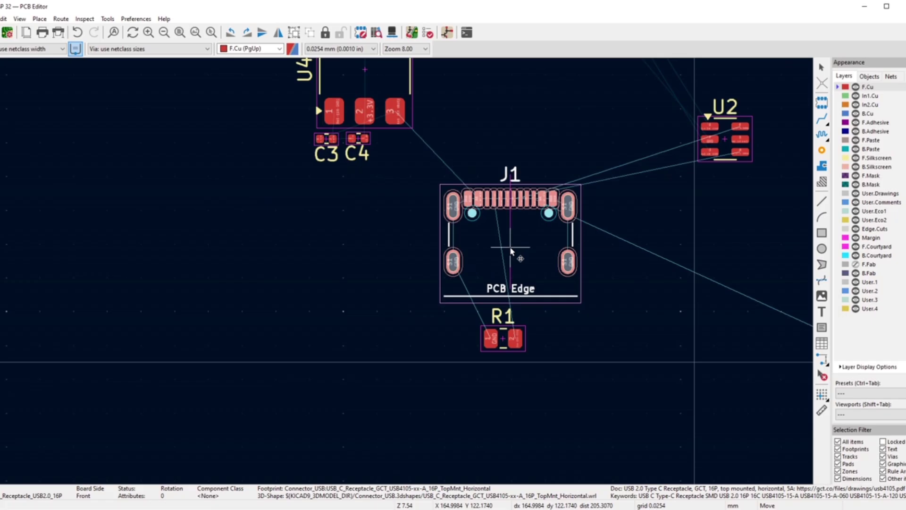
left_click(512, 251)
- Move U2 from its place near R2 to above connector J1, to the right of regulator U4
scroll(406, 276, "down", 5)
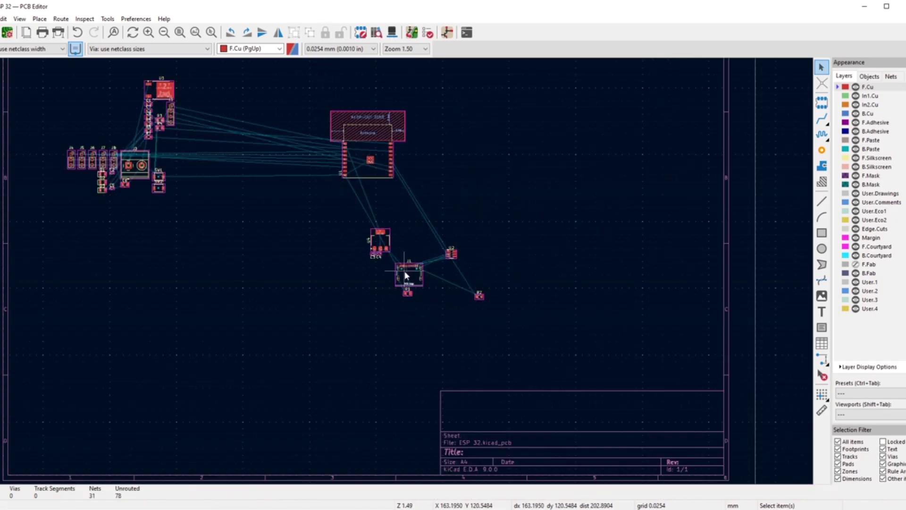
scroll(405, 275, "up", 3)
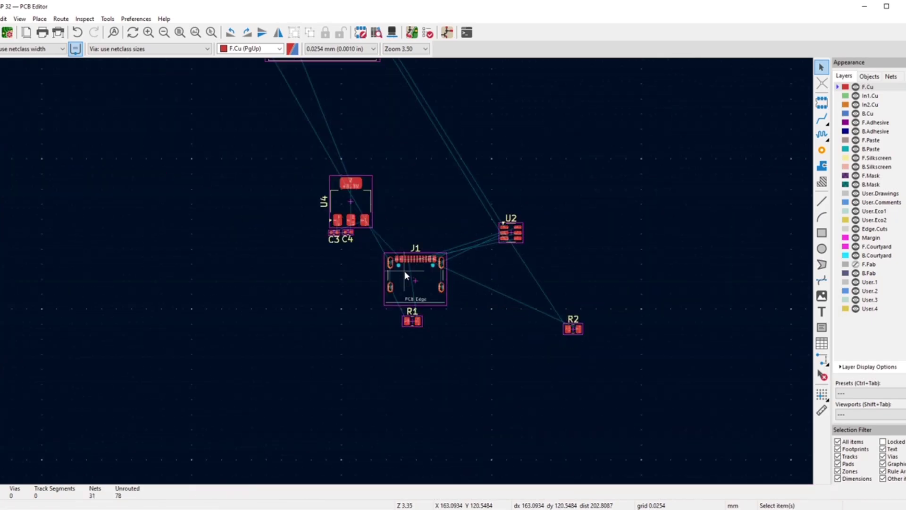
left_click(514, 227)
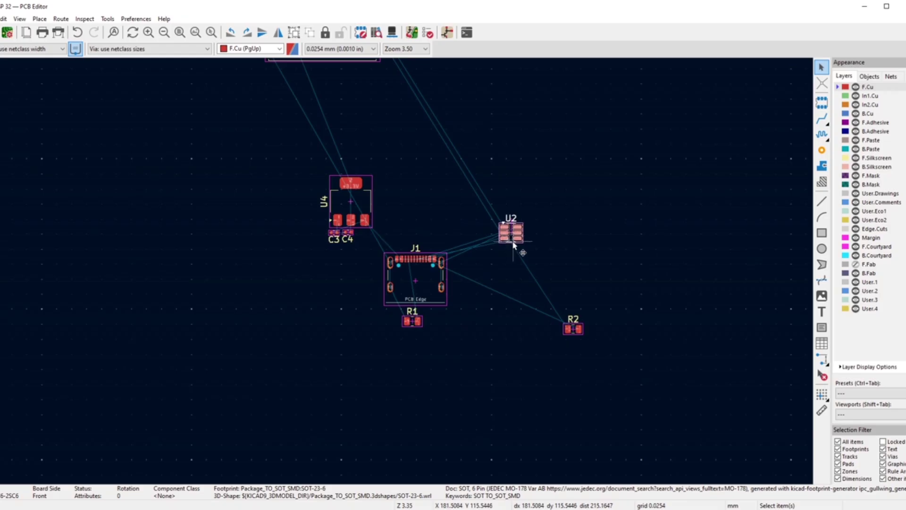
key("m")
scroll(432, 215, "up", 3)
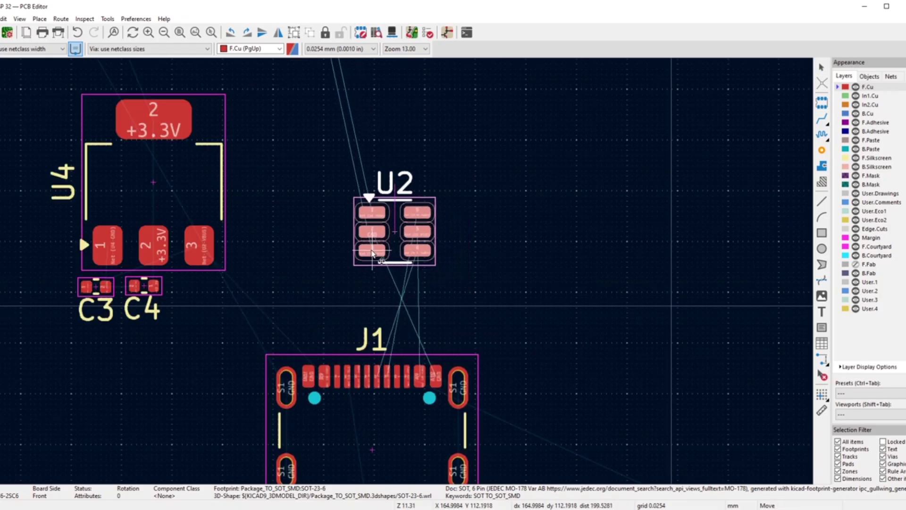
left_click(372, 252)
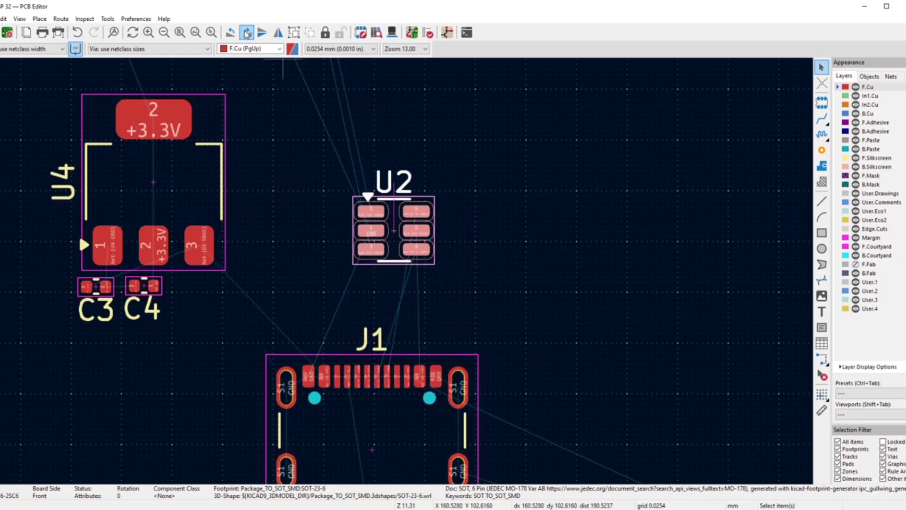
- Rotate U2 270° clockwise so pads 1 to 3 face connector J1, and clear the selection
left_click(247, 33)
left_click(246, 33)
left_click(246, 33)
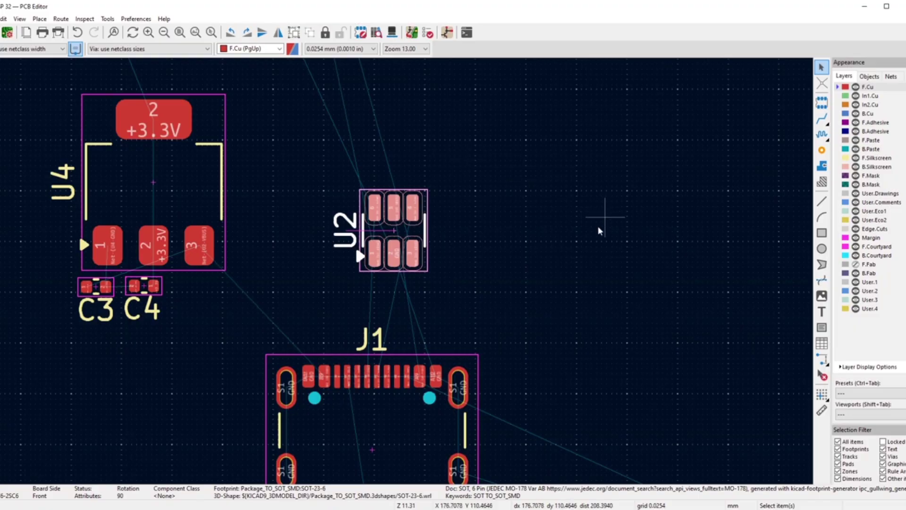
key("Escape")
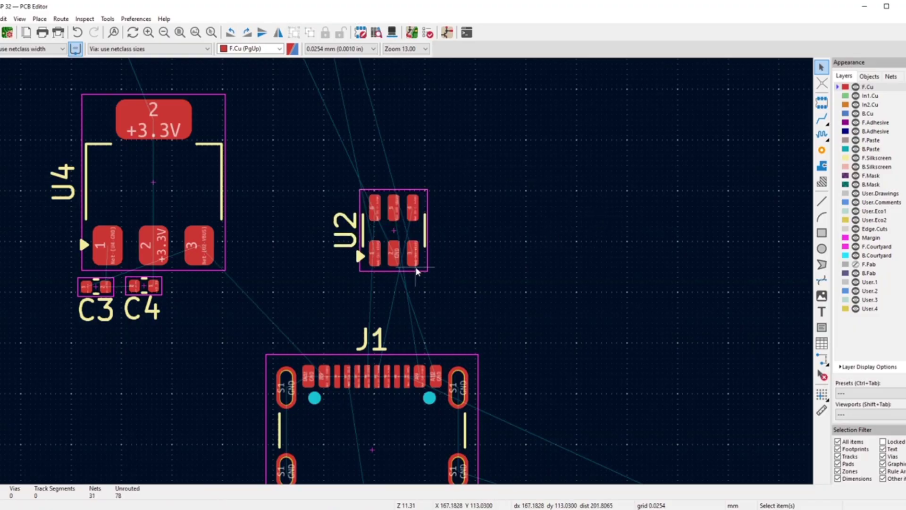
- Shift U2 slightly to line it up more closely with the pin row of connector J1
scroll(386, 225, "up", 4)
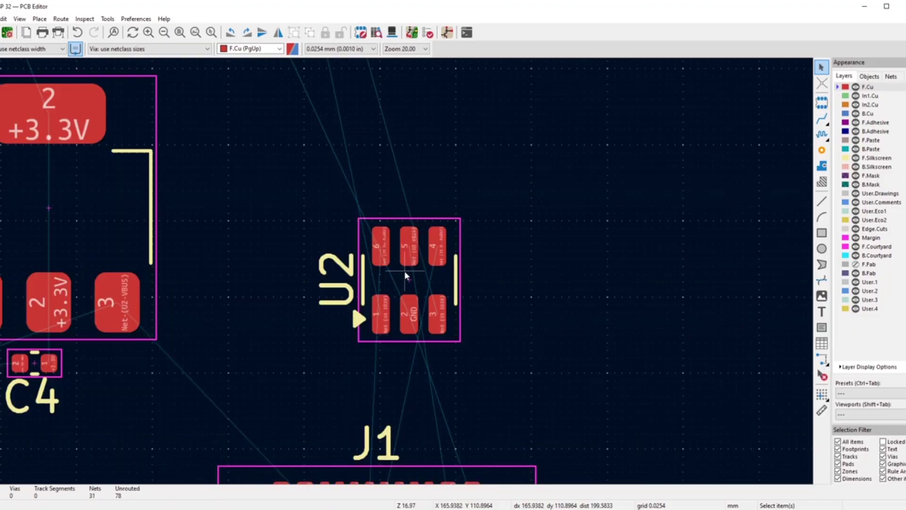
left_click(326, 288)
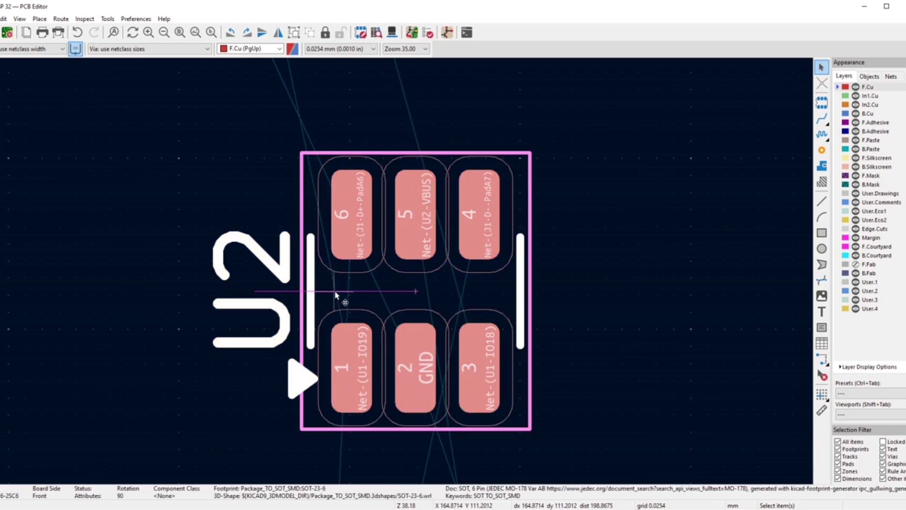
key("m")
scroll(388, 291, "down", 3)
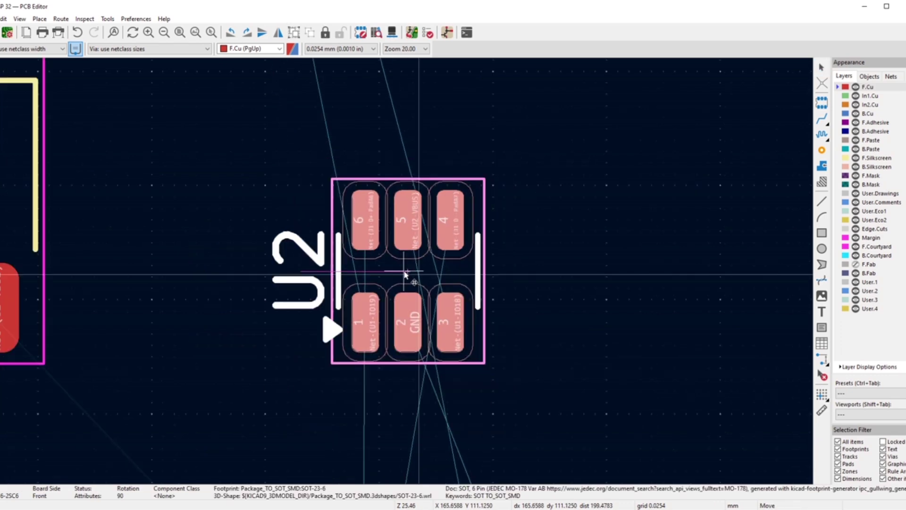
scroll(405, 283, "up", 3)
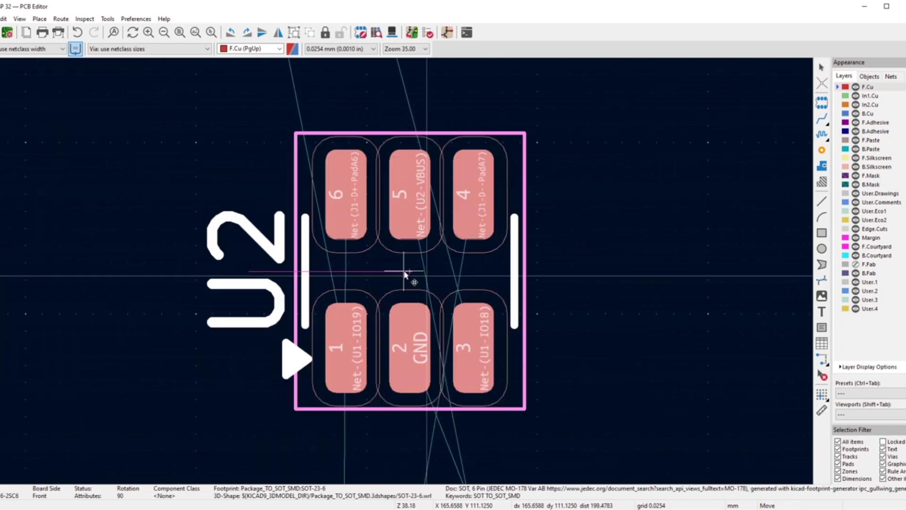
scroll(405, 273, "down", 2)
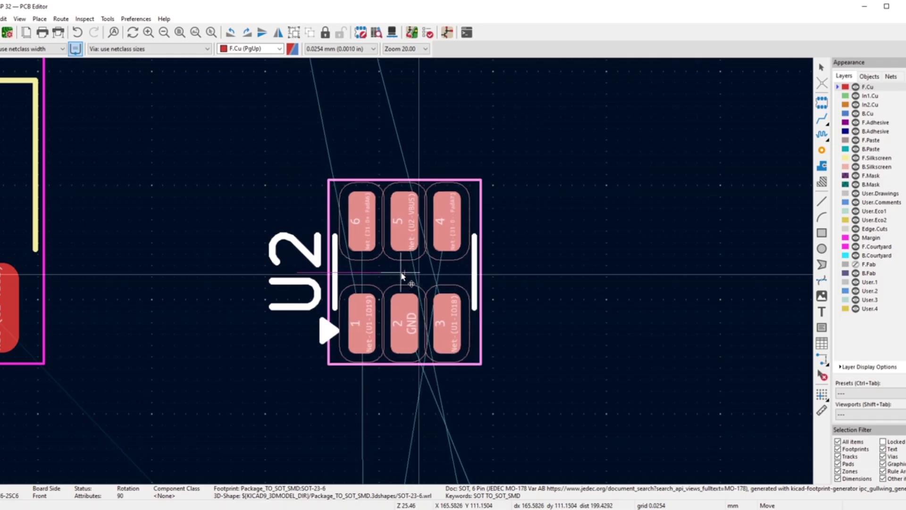
left_click(396, 276)
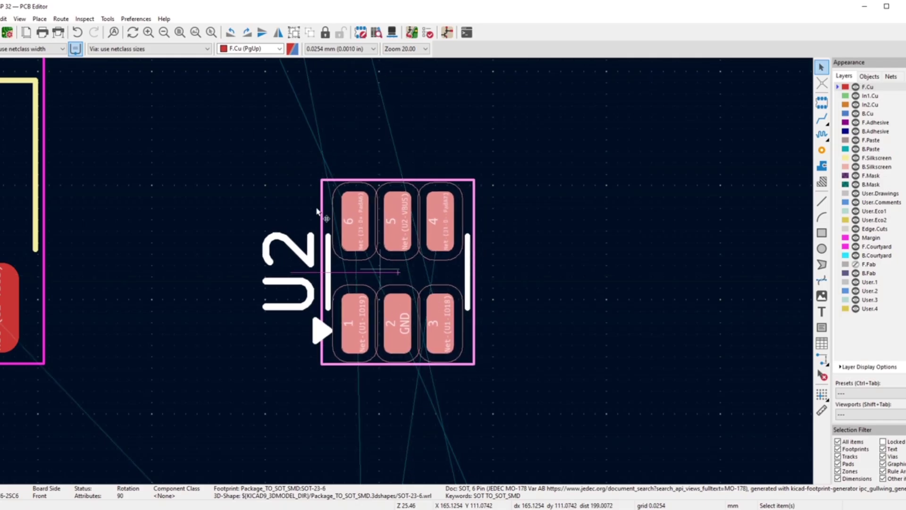
- Rotate U2 by 180° so pads 4, 5 and 6 face connector J1
left_click(246, 32)
left_click(246, 33)
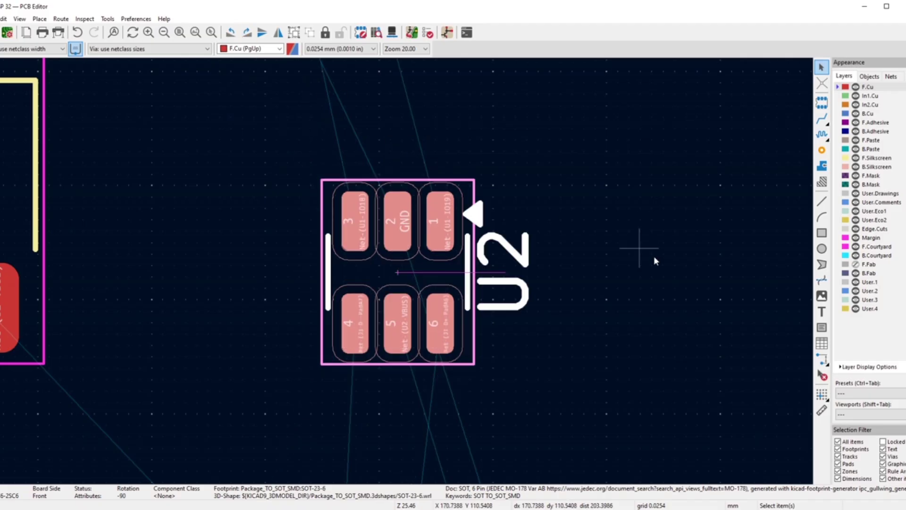
left_click(607, 293)
- Move U2 down closer to connector J1, placing it just above the J1 reference text and centred over the pin row
scroll(406, 274, "down", 5)
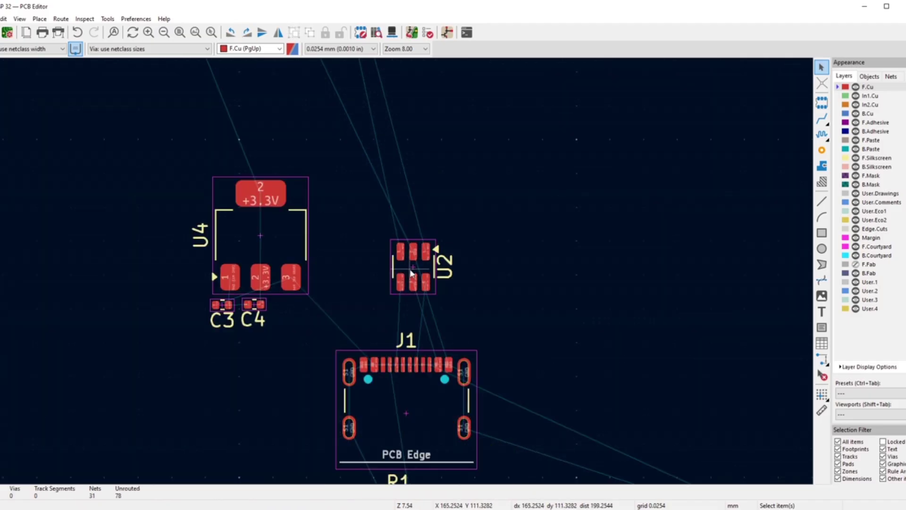
scroll(405, 275, "up", 5)
left_click(405, 275)
key("m")
scroll(405, 274, "down", 3)
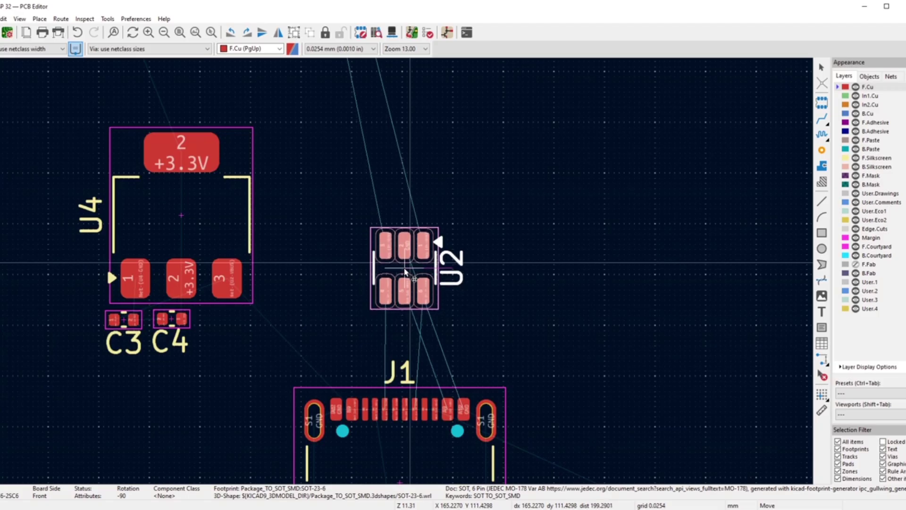
scroll(405, 272, "down", 4)
scroll(405, 272, "up", 6)
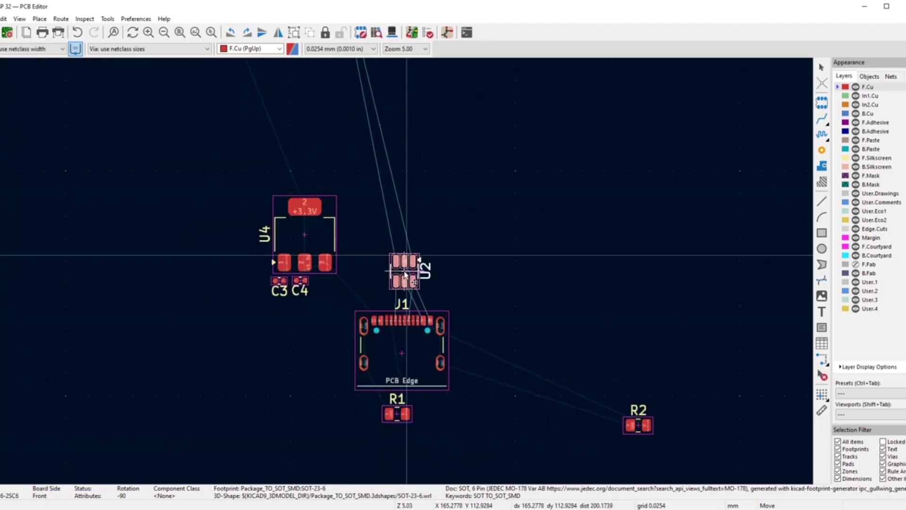
scroll(405, 275, "up", 3)
scroll(404, 274, "down", 3)
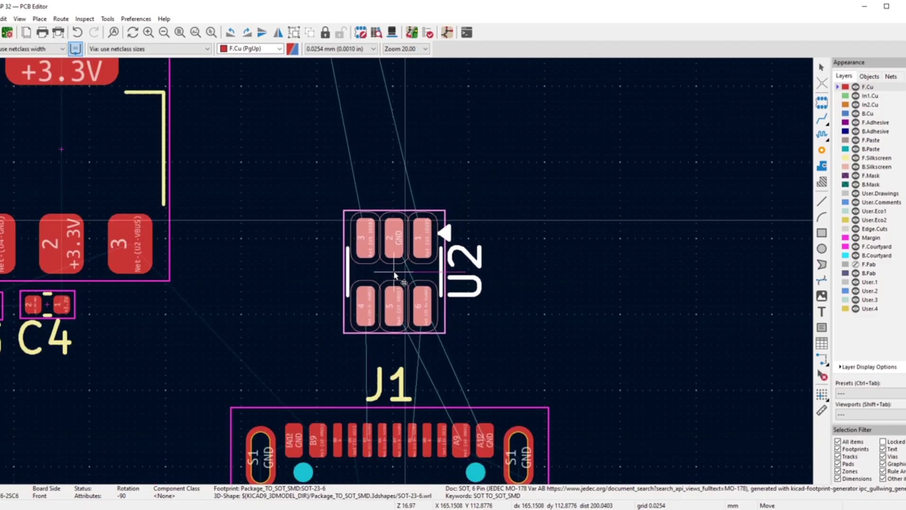
left_click(390, 276)
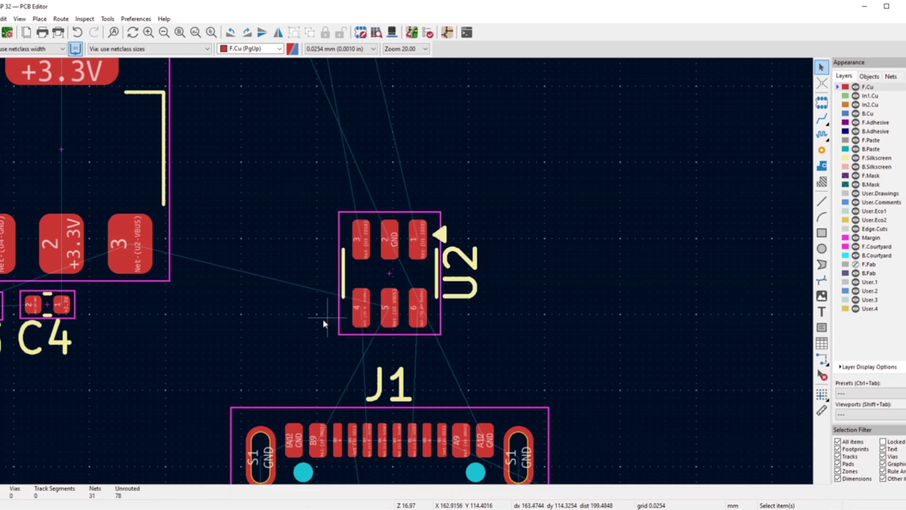
- Move resistor R2 next to the right side of connector J1, level with its lower S1 shield pad
scroll(410, 288, "down", 8)
scroll(452, 333, "up", 7)
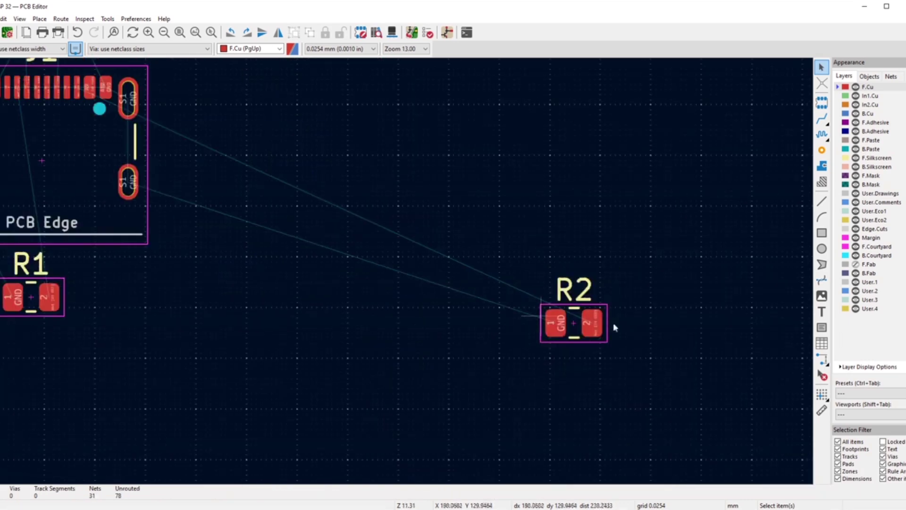
left_click(576, 310)
key("m")
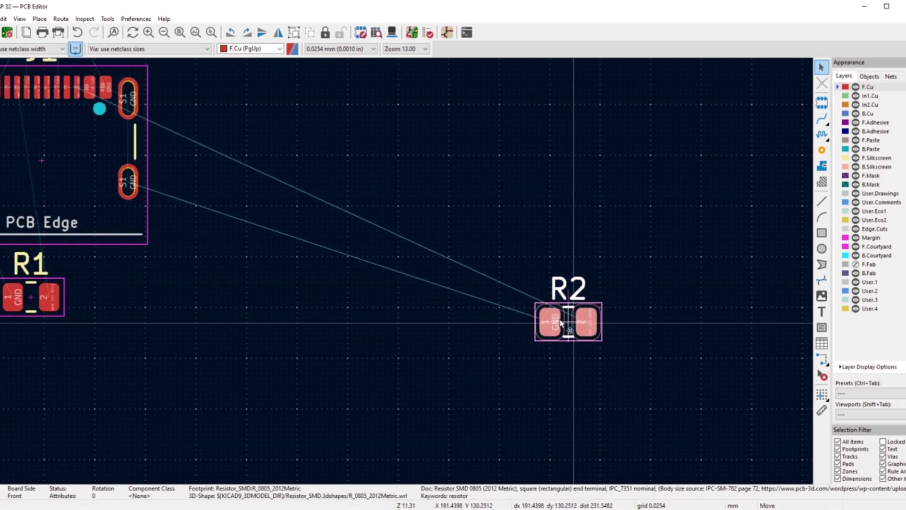
left_click(234, 188)
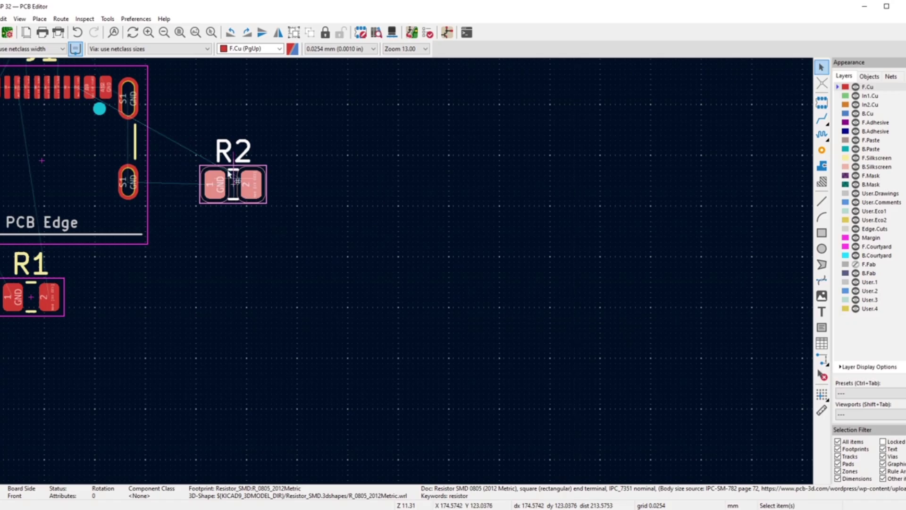
key("Escape")
- Rotate resistor R2 to 90° so pad 2 is above its GND pad
left_click(236, 177)
key("r")
key("r")
key("shift+r")
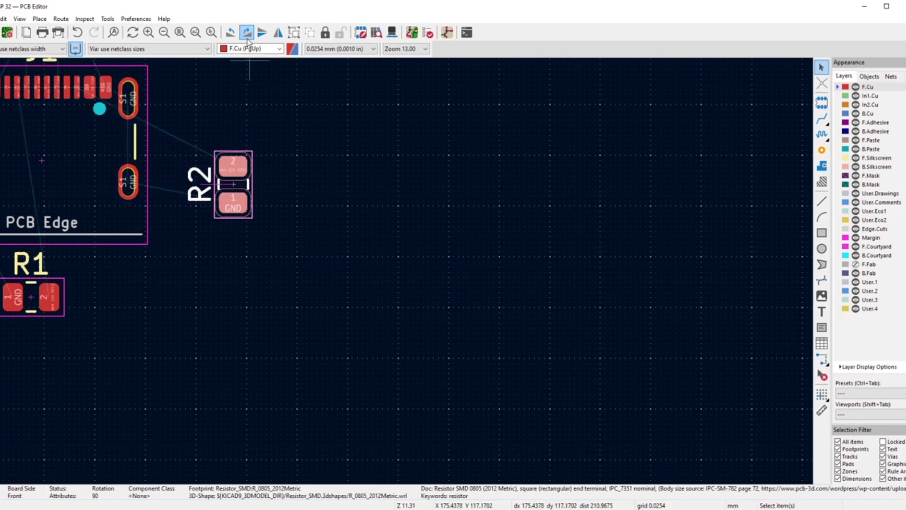
- Move resistor R2 closer to the right edge of connector J1, at about X 172.3, Y 122.7 mm
scroll(200, 184, "down", 1)
scroll(415, 273, "up", 2)
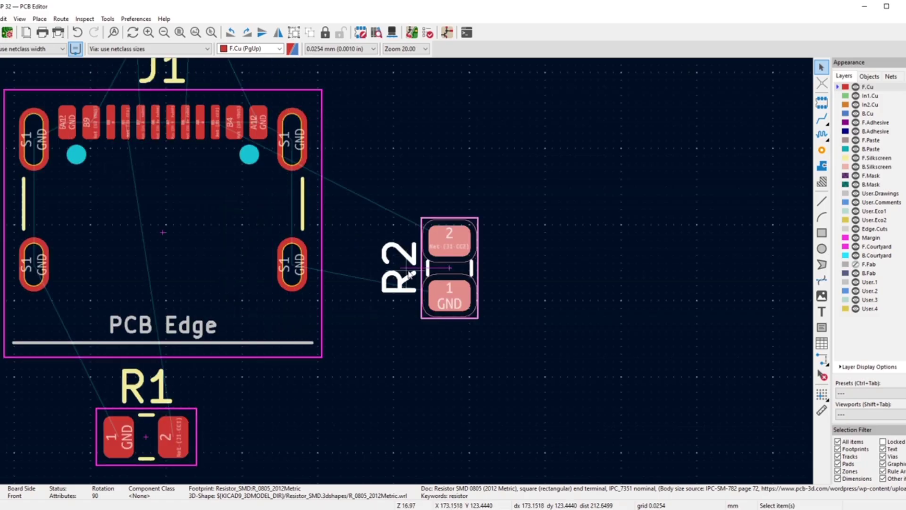
key("m")
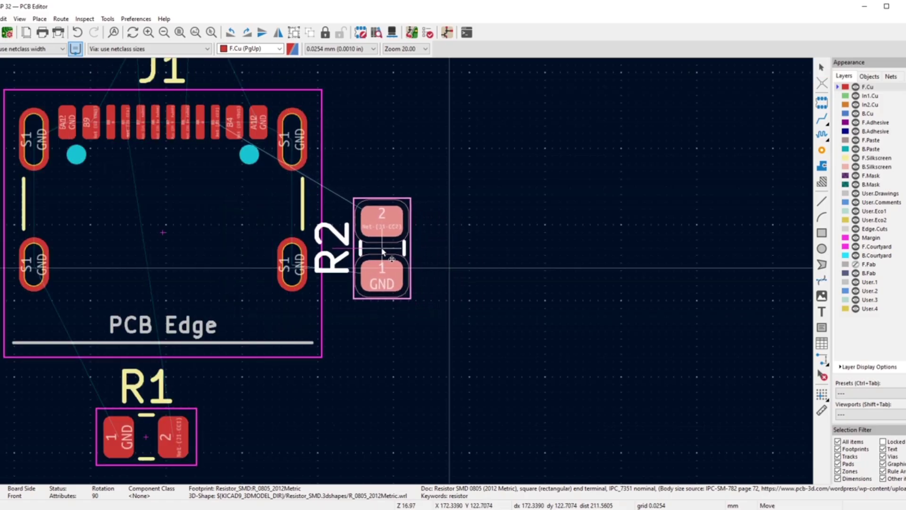
left_click(382, 251)
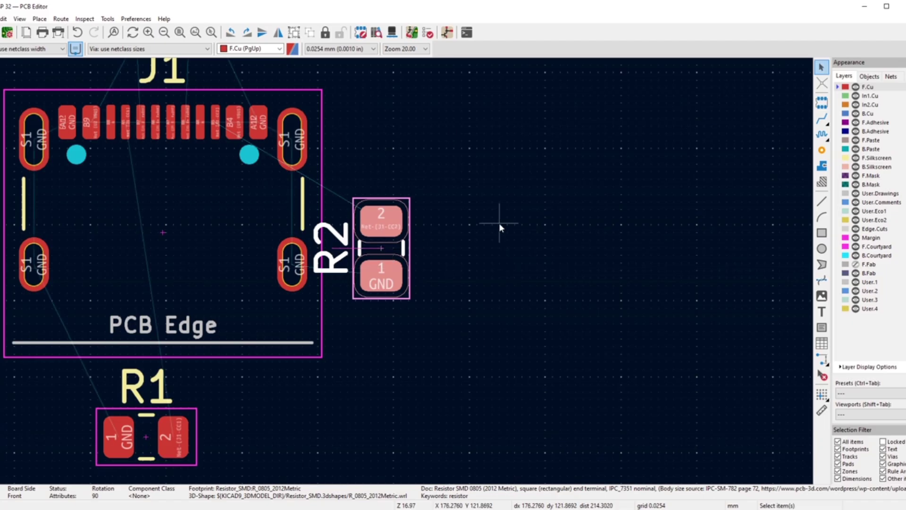
- Move the R2 reference text from the left side of resistor R2 to its right side
left_click(499, 224)
left_click(330, 249)
key("m")
left_click_drag(468, 251, 432, 250)
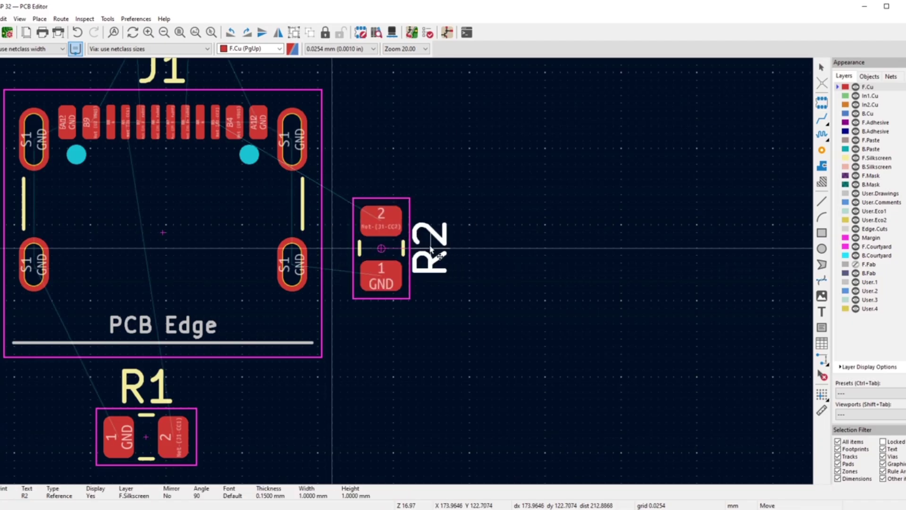
left_click(433, 250)
- Move resistor R1 from below connector J1 to the connector's left side and rotate it to stand vertically
scroll(381, 289, "down", 2)
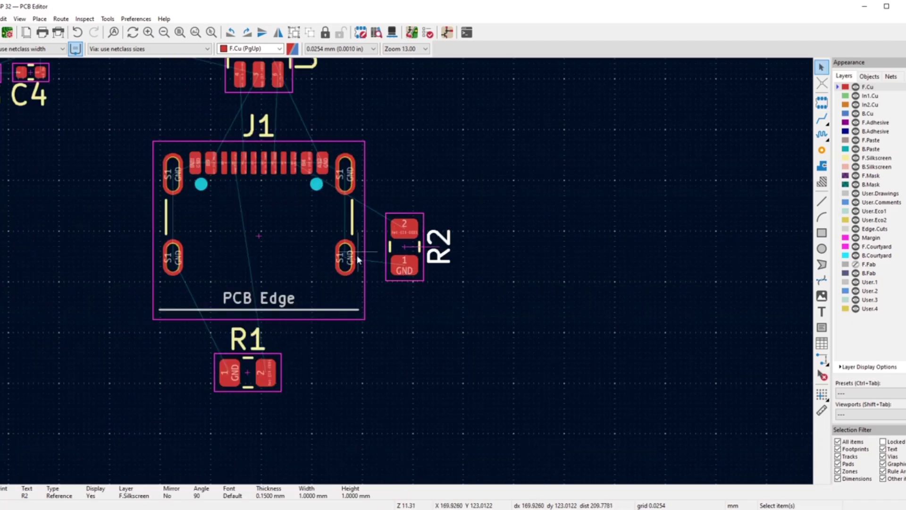
left_click(238, 357)
key("m")
left_click(87, 202)
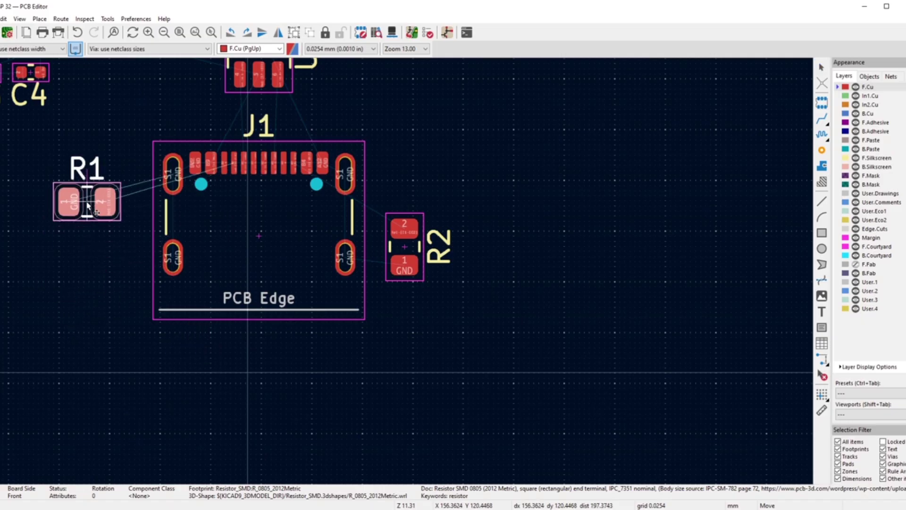
left_click(245, 33)
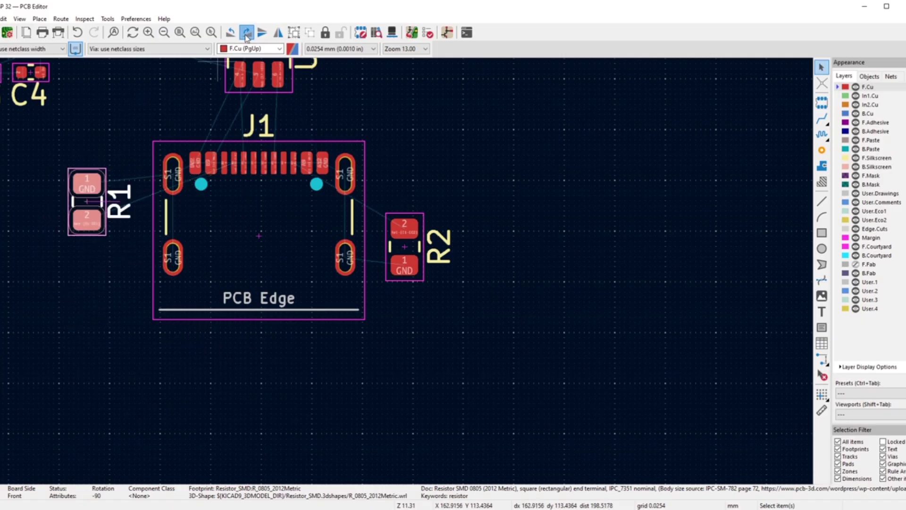
- Turn resistor R1 to 90° so pad 2 is above its GND pad, and place it close to connector J1's left edge
key("m")
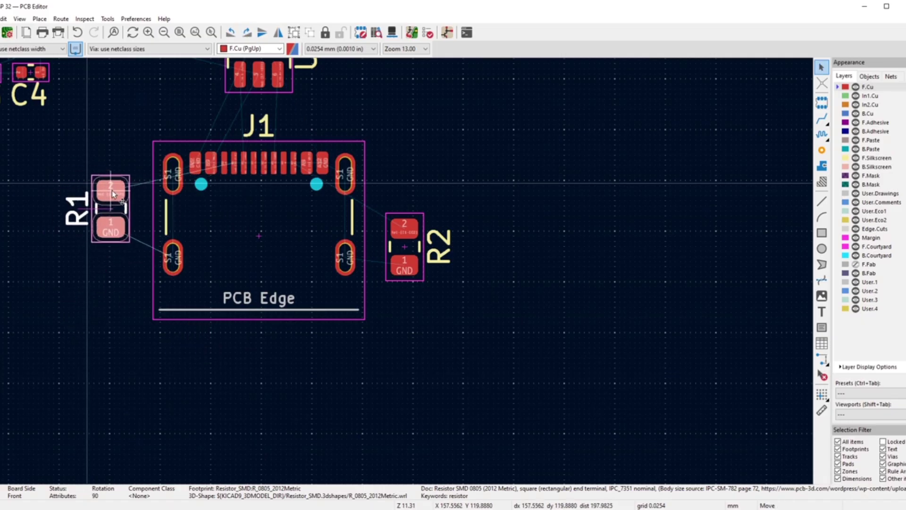
scroll(112, 191, "down", 2)
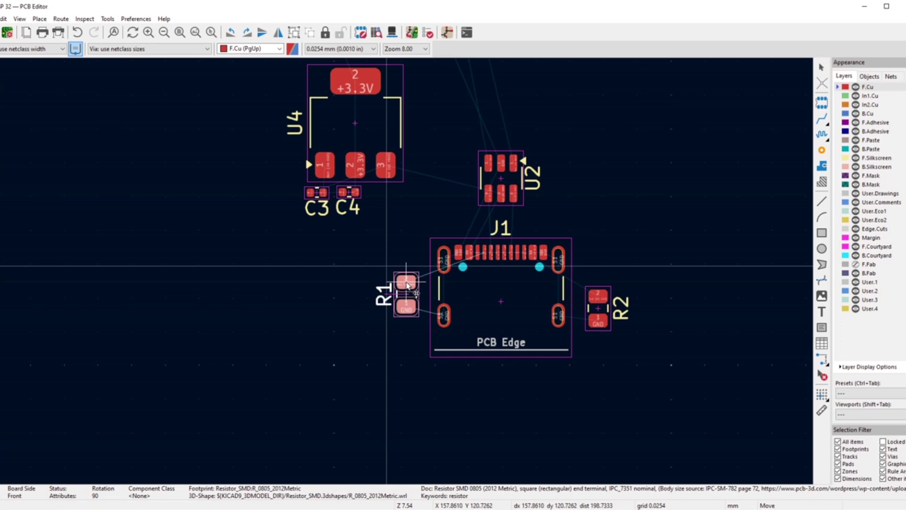
scroll(407, 286, "up", 2)
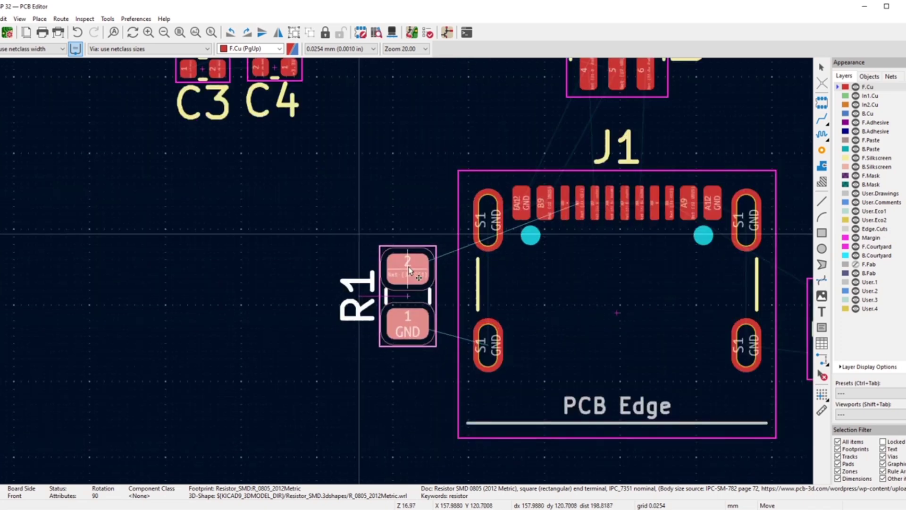
scroll(409, 269, "up", 1)
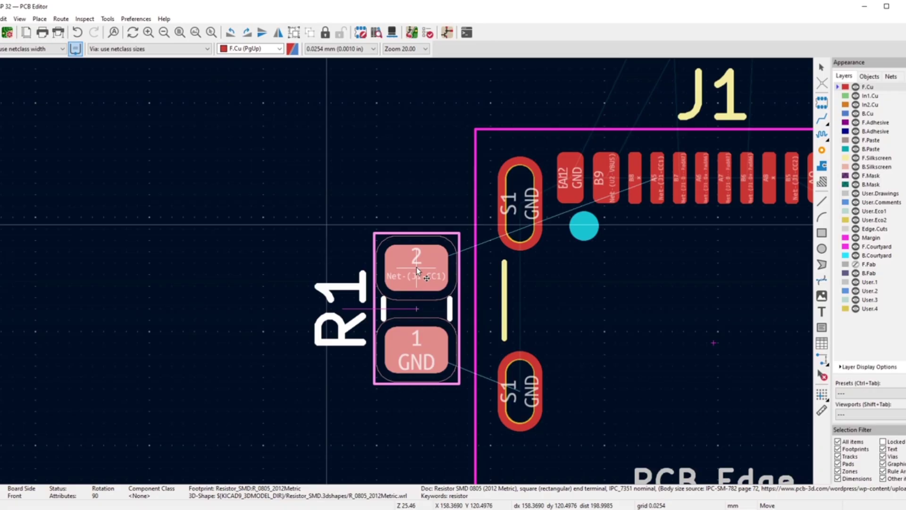
left_click(416, 267)
left_click(376, 172)
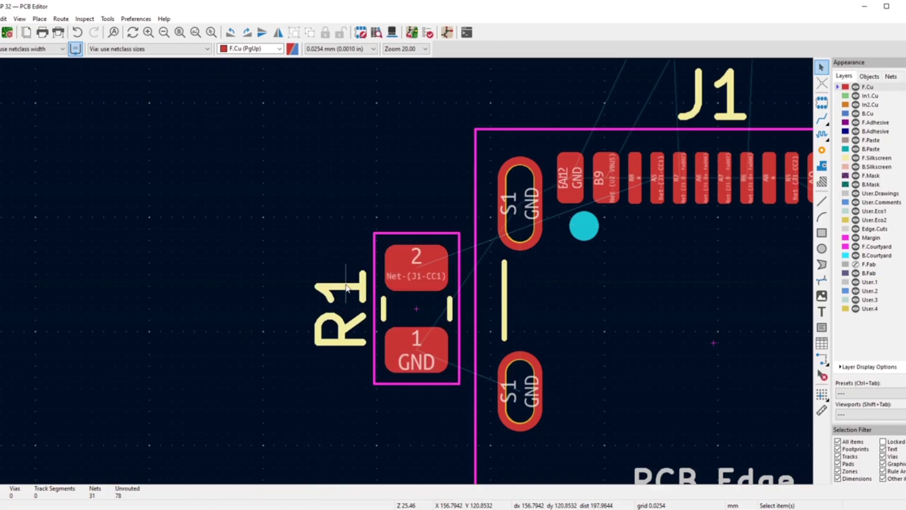
- Move screw terminal J2 out of the unplaced footprint cluster to the open area left of regulator U4 and connector J1
scroll(405, 273, "down", 2)
scroll(406, 275, "down", 3)
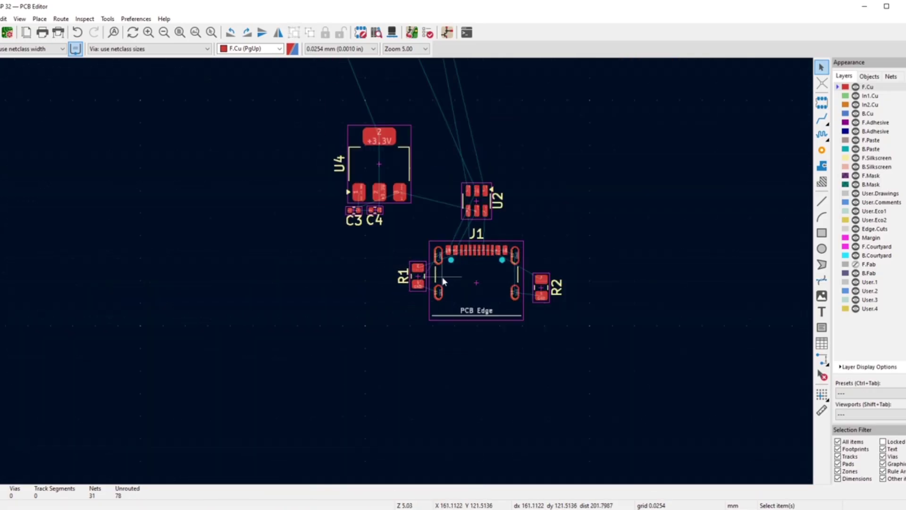
scroll(415, 271, "down", 2)
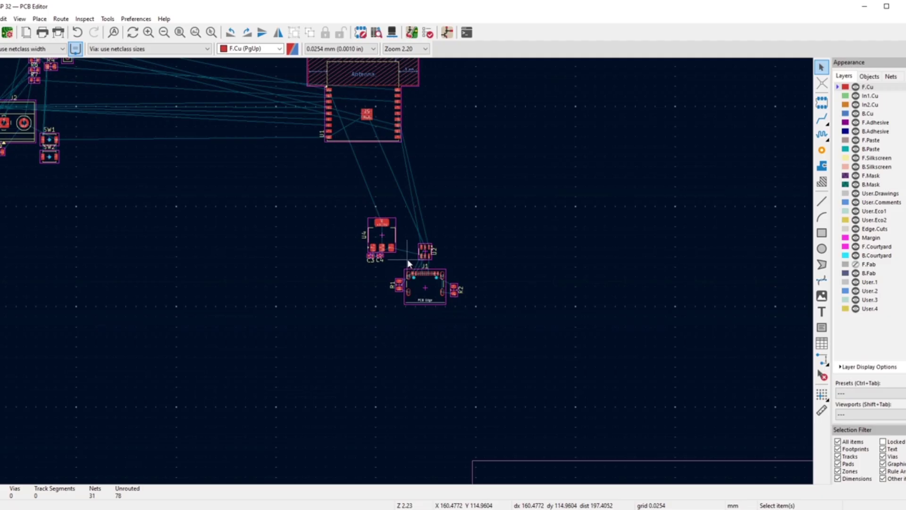
scroll(409, 267, "up", 2)
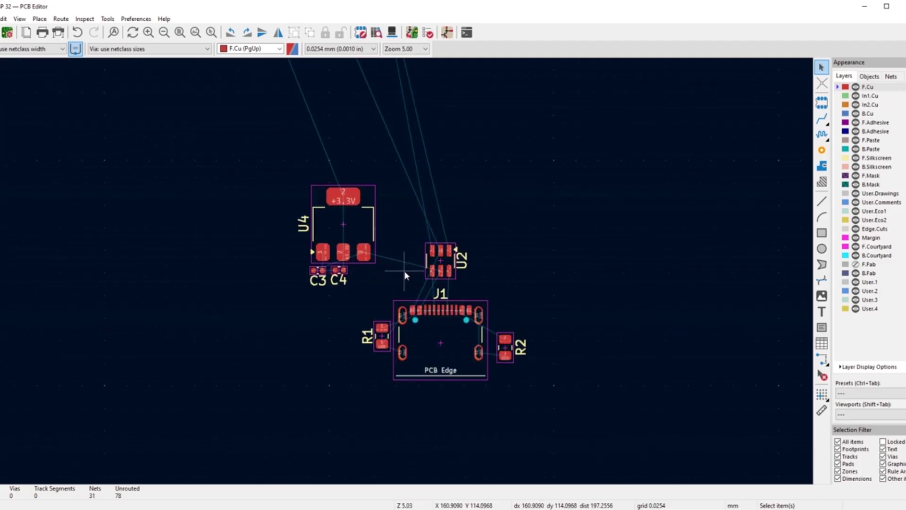
scroll(406, 275, "down", 2)
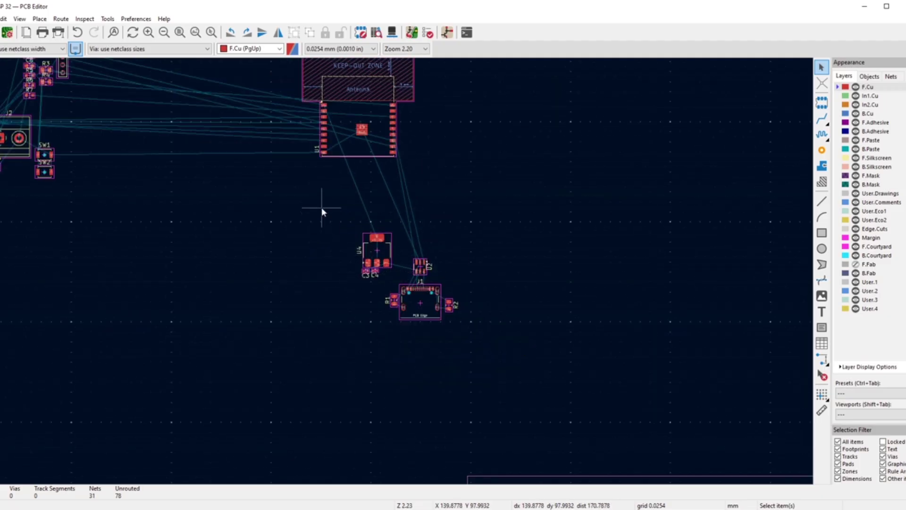
scroll(321, 207, "down", 3)
scroll(299, 259, "up", 3)
scroll(404, 275, "down", 1)
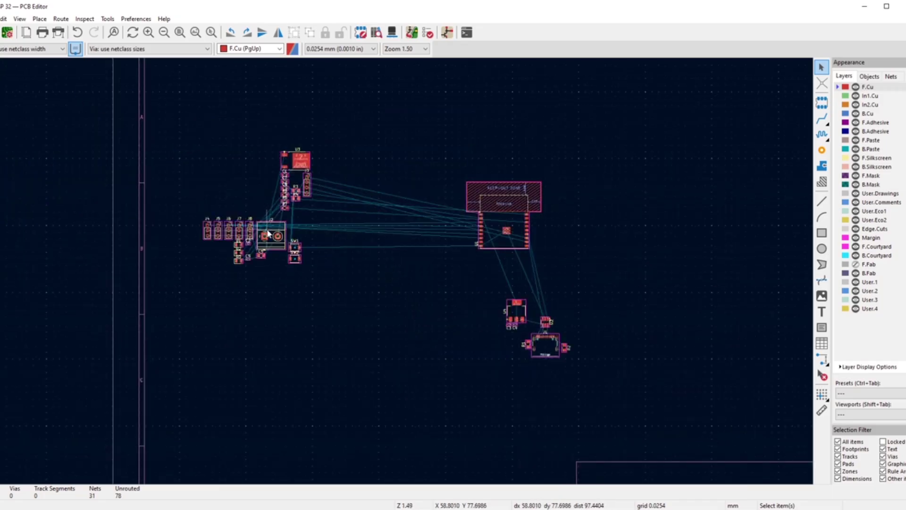
left_click_drag(268, 233, 405, 275)
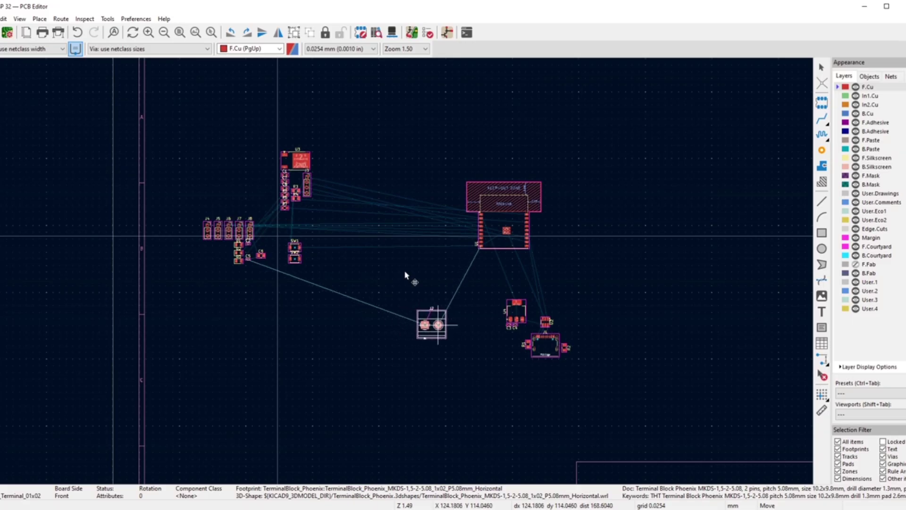
scroll(405, 276, "up", 1)
scroll(443, 279, "down", 1)
scroll(420, 275, "up", 3)
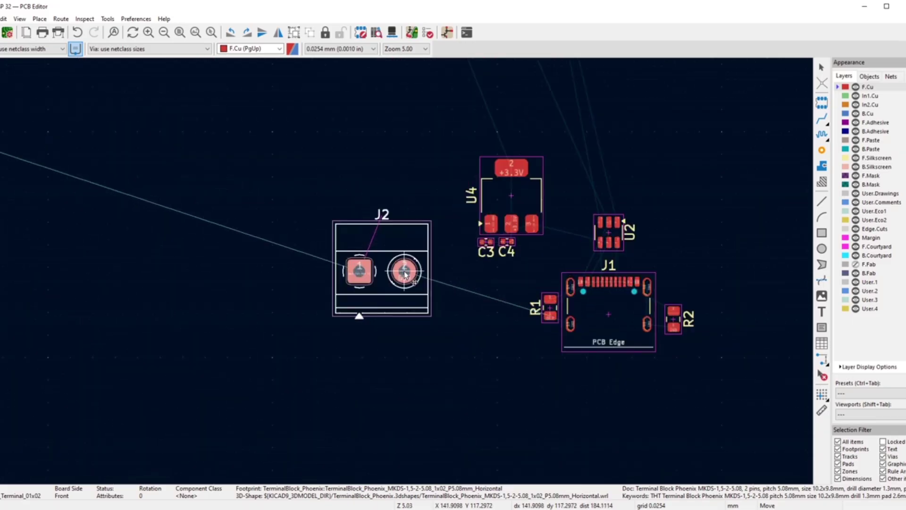
scroll(405, 275, "up", 2)
left_click(395, 277)
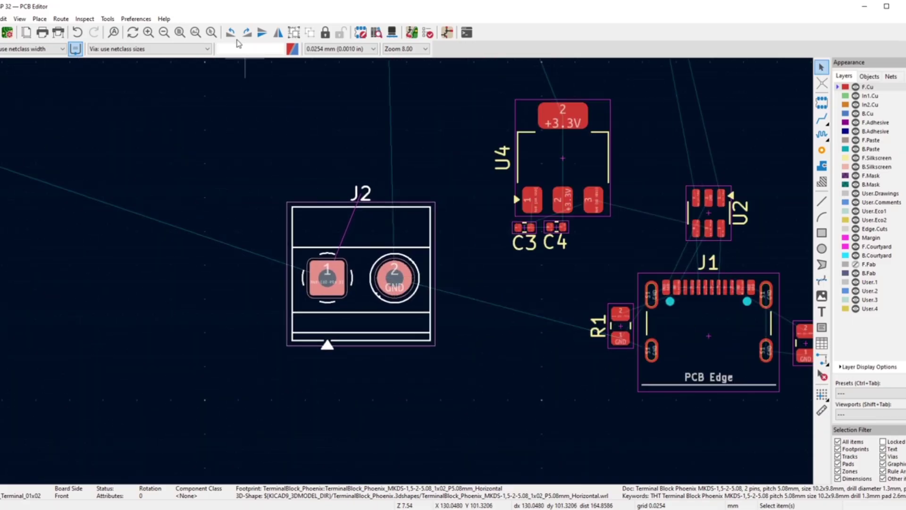
- Rotate screw terminal J2 to 180° so its GND pad 2 lies left of pad 1
left_click(246, 32)
left_click(247, 33)
left_click(261, 157)
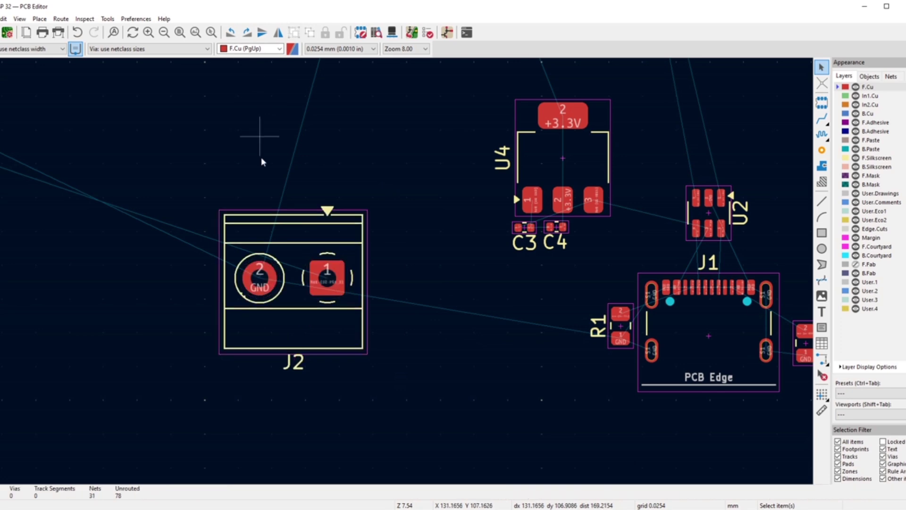
- Move screw terminal J2 slightly down so it sits nearly level with connector J1, well to its left
scroll(296, 225, "down", 4)
left_click(403, 297)
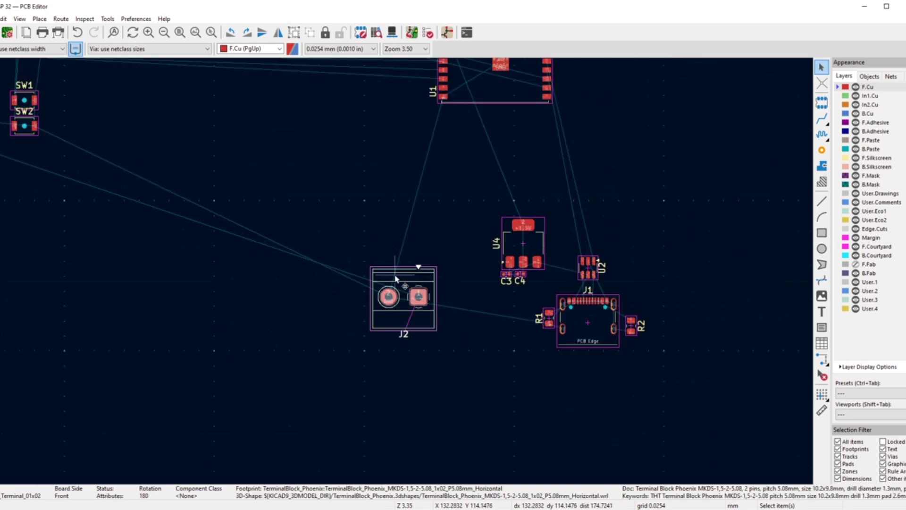
key("m")
scroll(430, 331, "down", 5)
scroll(398, 265, "up", 3)
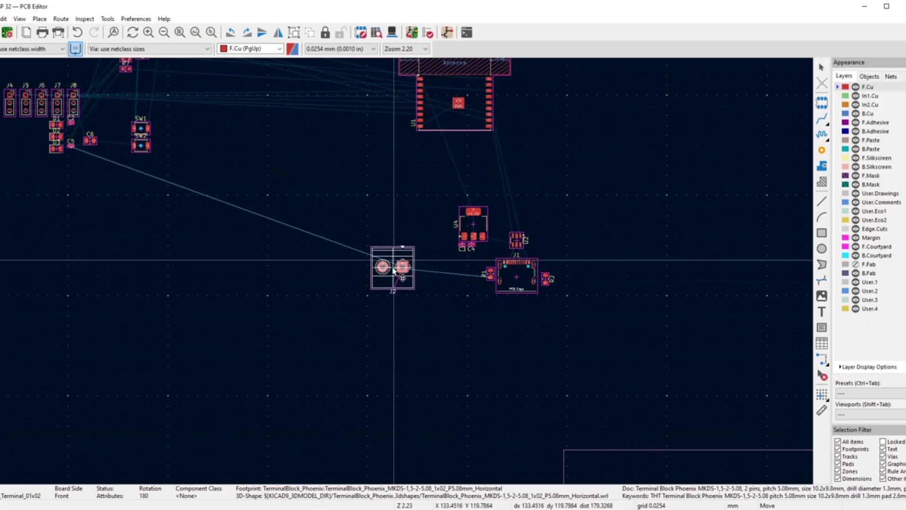
left_click(390, 272)
- Switch to the Schematic Editor and select the 10uf capacitor C5 between screw terminal J2 and regulator U3
left_click(357, 196)
scroll(372, 265, "down", 4)
scroll(405, 273, "up", 4)
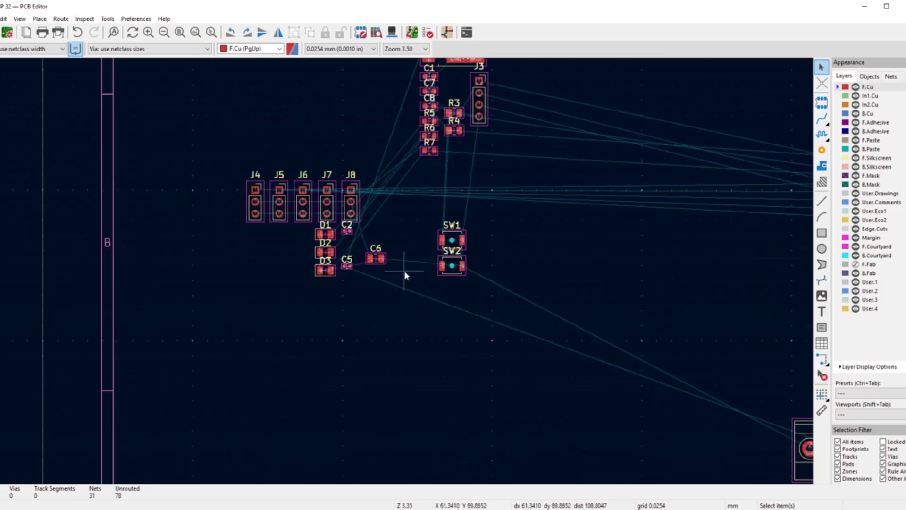
scroll(407, 274, "up", 2)
scroll(415, 292, "down", 3)
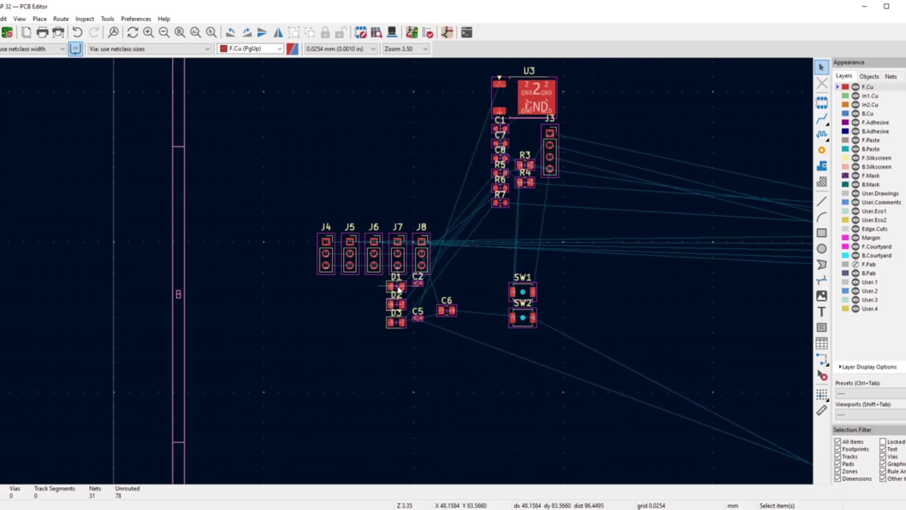
scroll(391, 304, "up", 3)
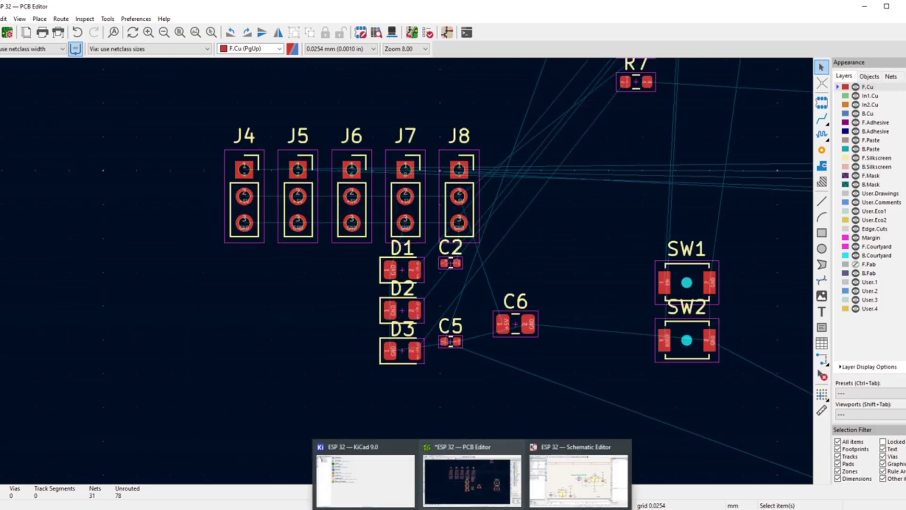
left_click(557, 460)
scroll(457, 235, "down", 2)
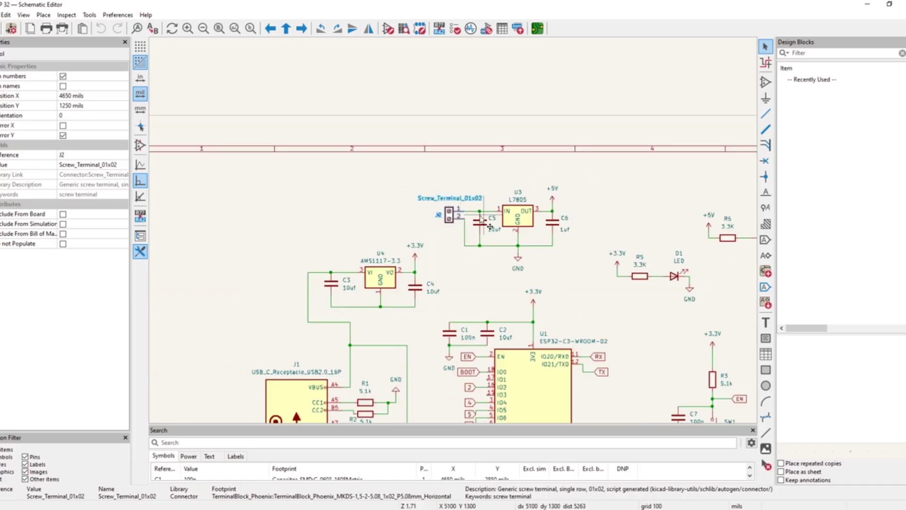
scroll(457, 234, "up", 4)
left_click(454, 257)
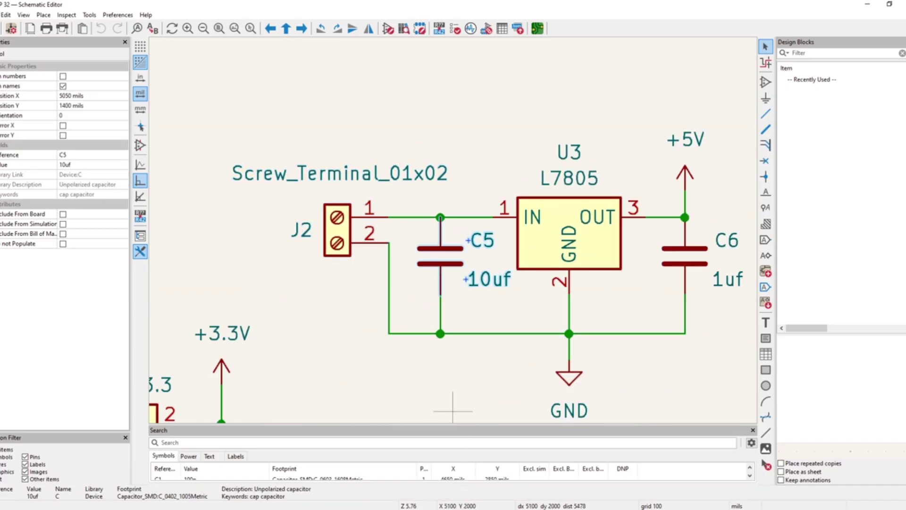
- Switch back to the PCB Editor and place capacitor C5 above and to the left of screw terminal J2
left_click(477, 455)
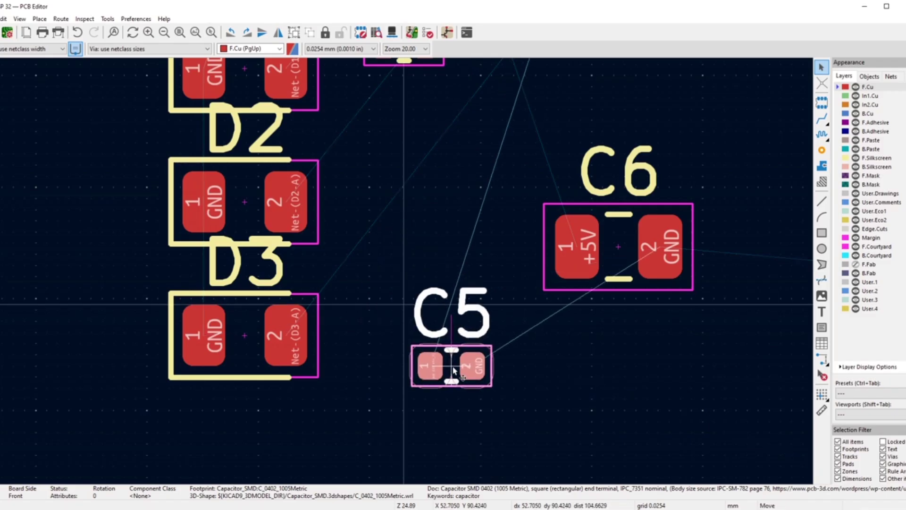
scroll(454, 369, "down", 5)
scroll(516, 310, "up", 3)
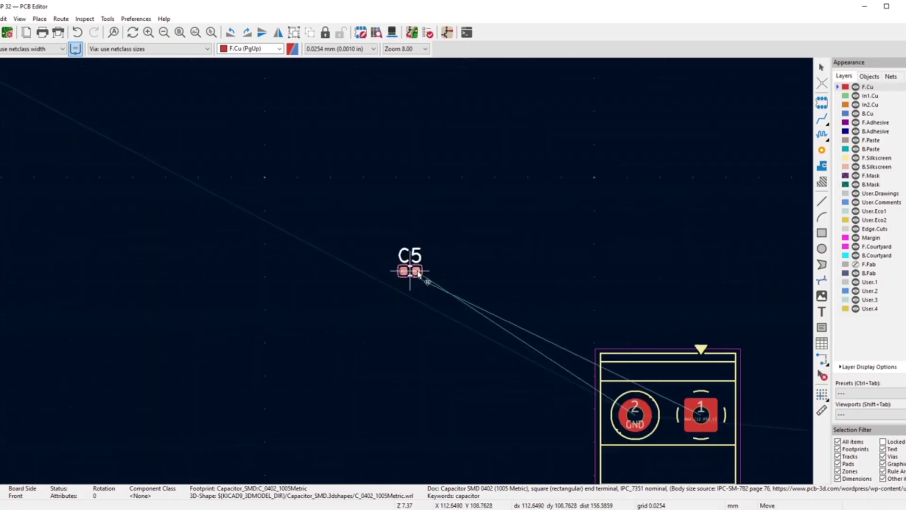
left_click(503, 323)
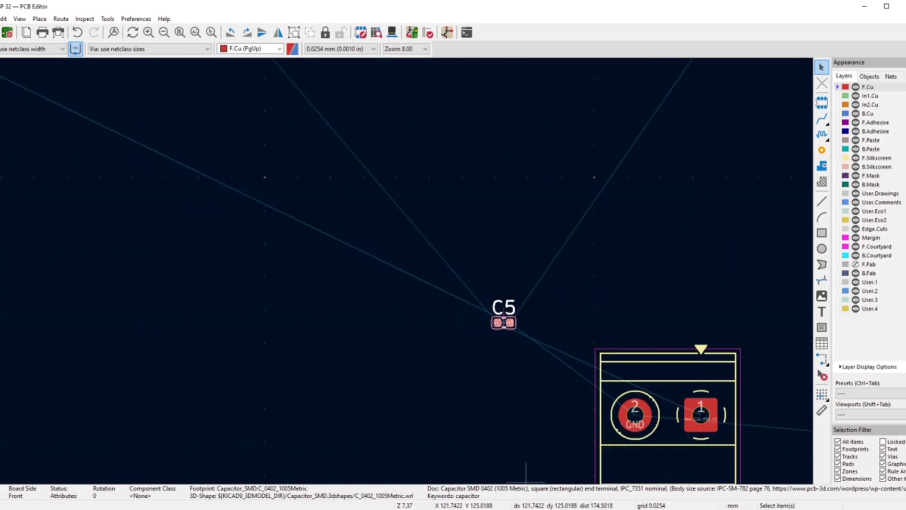
- Select the 1uf capacitor C6 in the Schematic Editor and place its footprint just above screw terminal J2 in the PCB Editor
left_click(583, 464)
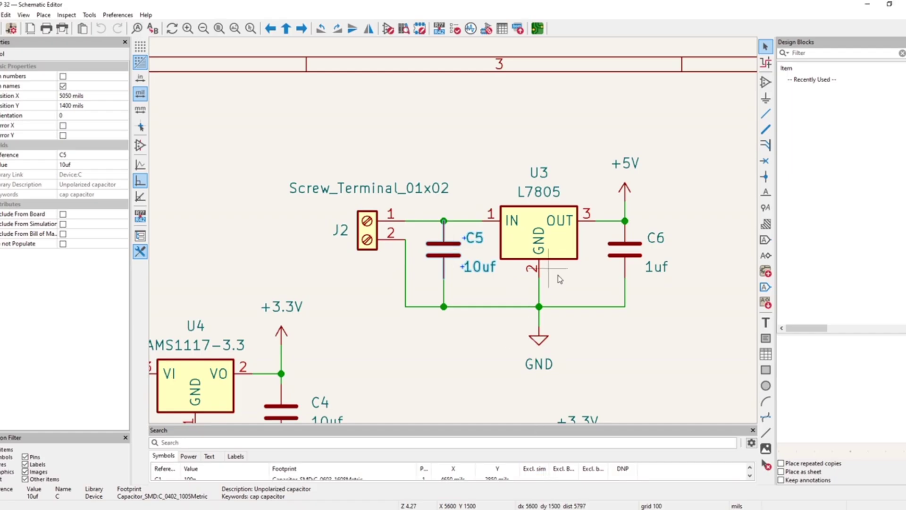
left_click(619, 259)
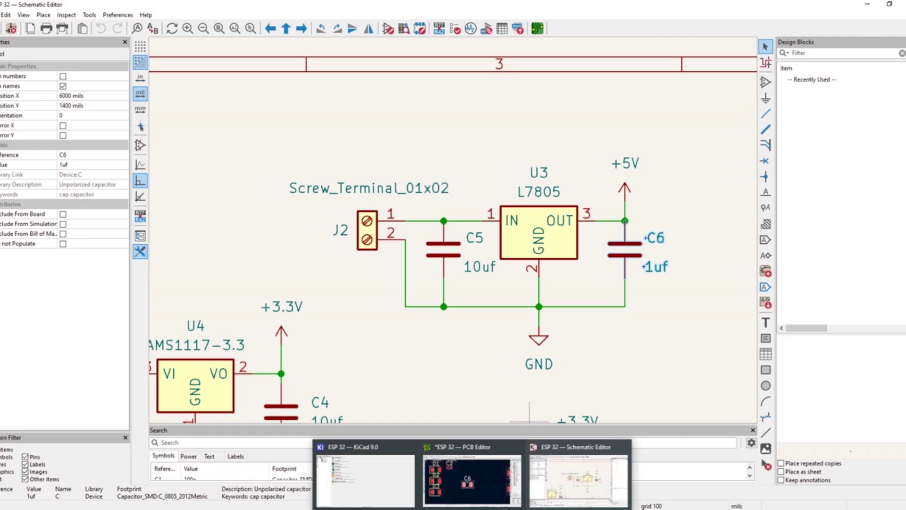
left_click(468, 465)
scroll(438, 286, "down", 10)
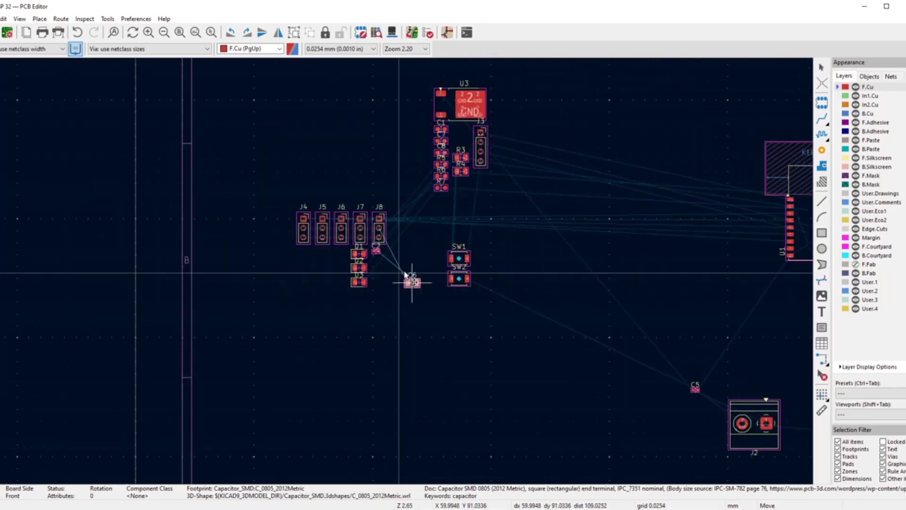
left_click(558, 311)
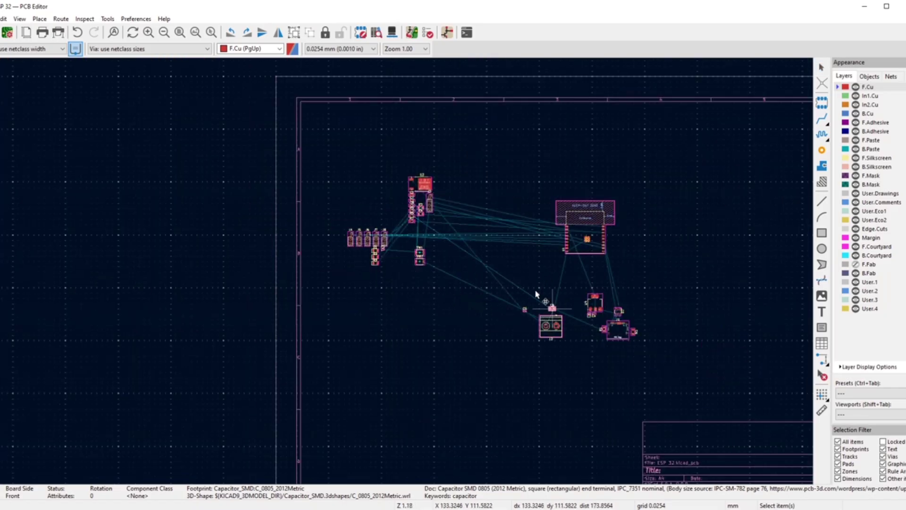
- Move regulator U3 from the top of the unplaced cluster to just above capacitors C5 and C6, over screw terminal J2
scroll(388, 164, "up", 3)
scroll(486, 321, "up", 3)
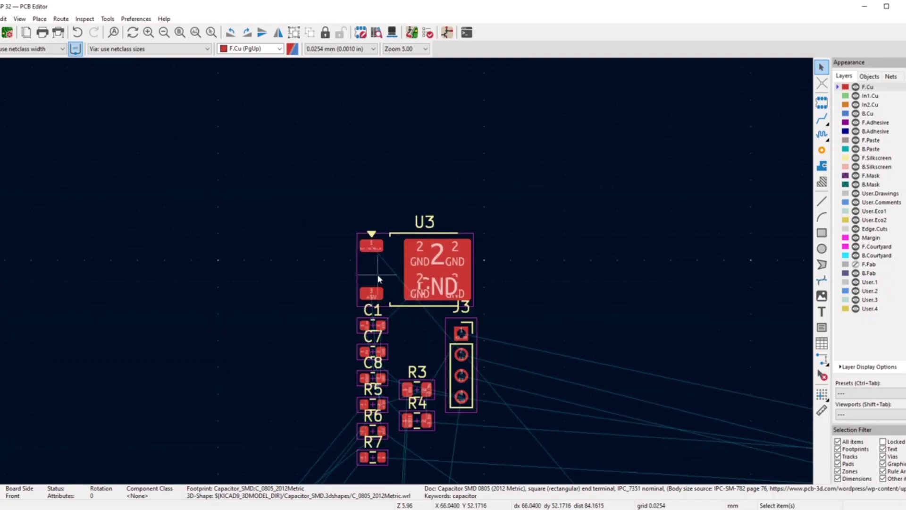
left_click(377, 274)
key("m")
scroll(543, 236, "down", 6)
scroll(406, 276, "down", 2)
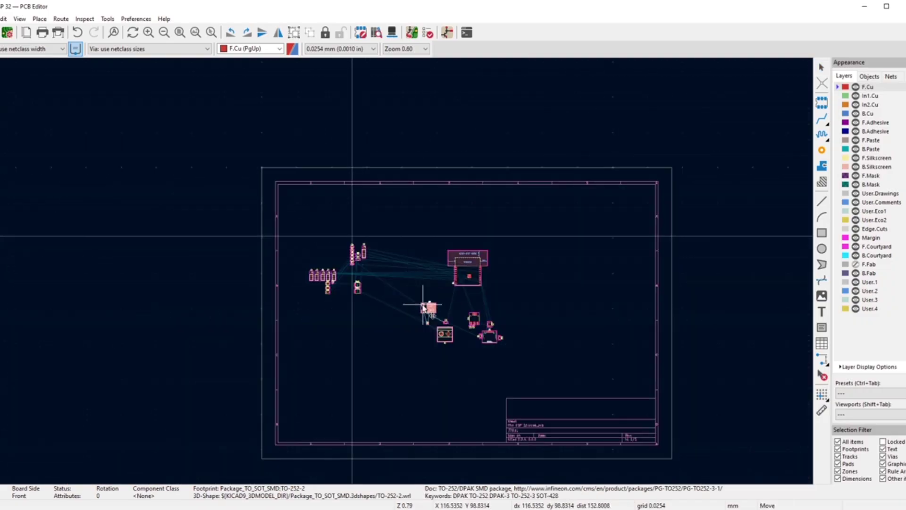
scroll(429, 312, "up", 5)
left_click(435, 280)
scroll(195, 90, "down", 4)
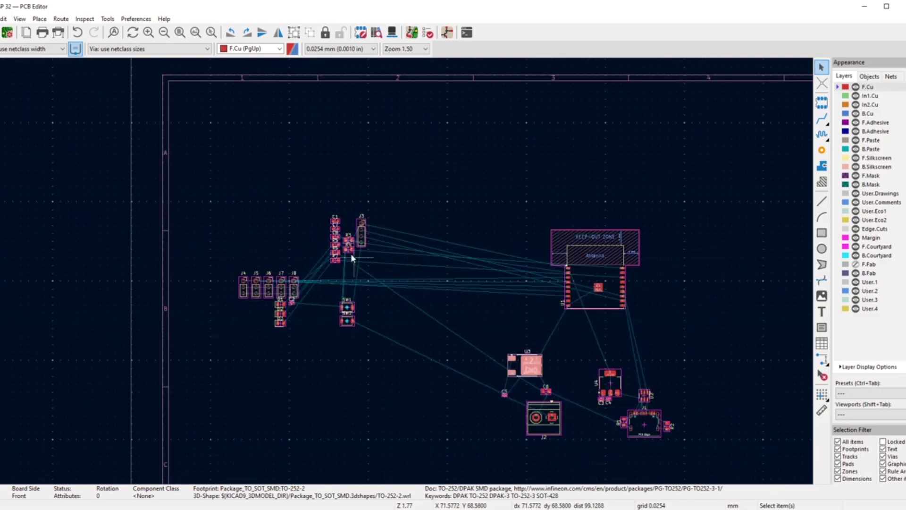
- Switch to the Schematic Editor and select the 3.3K resistor R6 between the +5V supply and LED D2
scroll(405, 276, "up", 5)
scroll(405, 275, "up", 5)
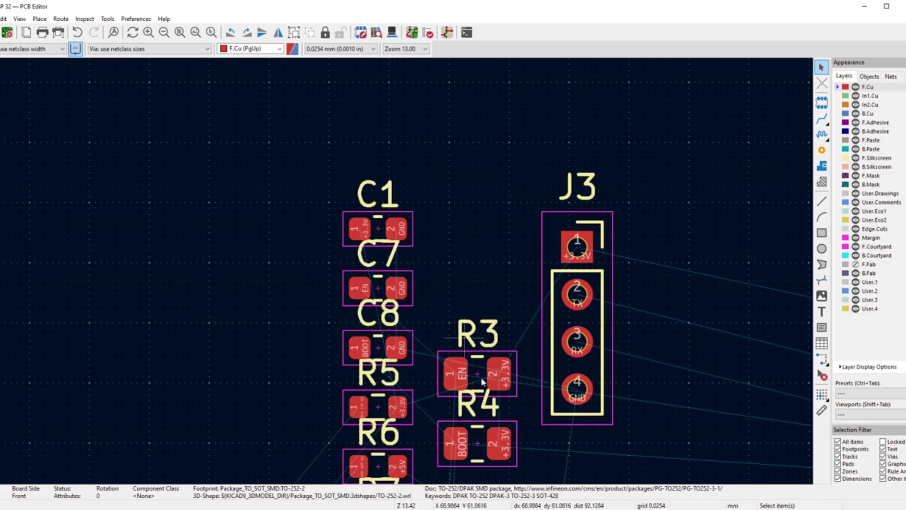
mouse_move(496, 507)
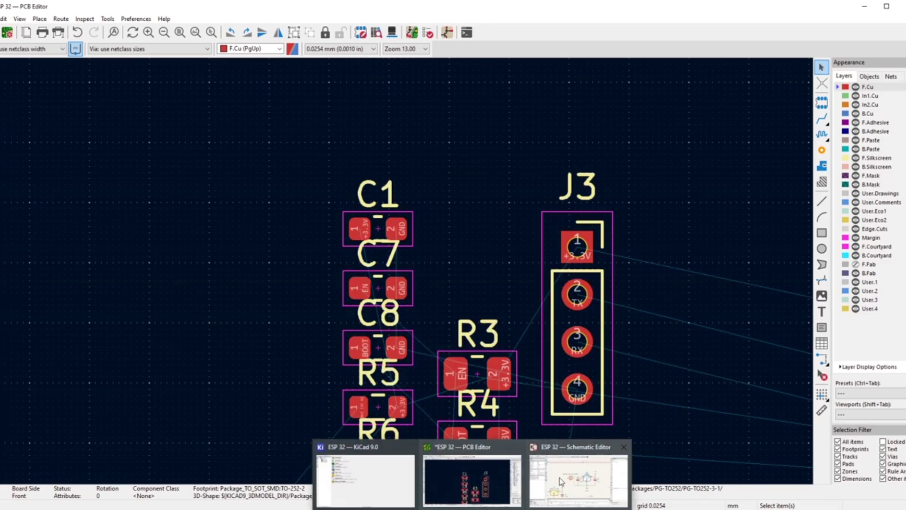
left_click(607, 477)
scroll(460, 239, "up", 2)
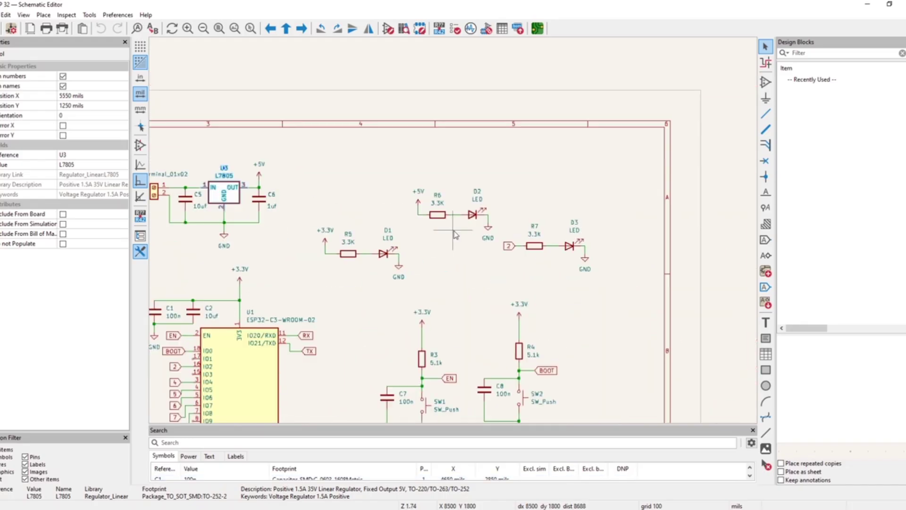
scroll(454, 232, "up", 3)
left_click(444, 218)
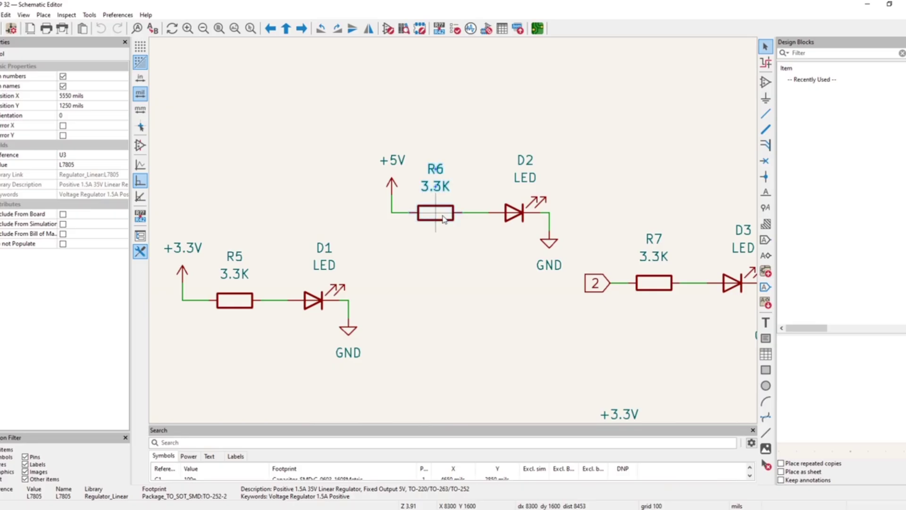
left_click(520, 218)
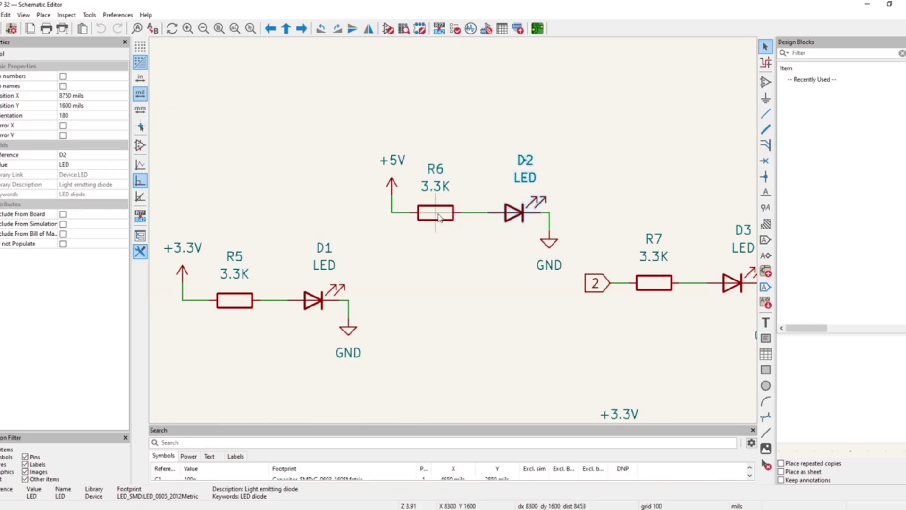
left_click(440, 217)
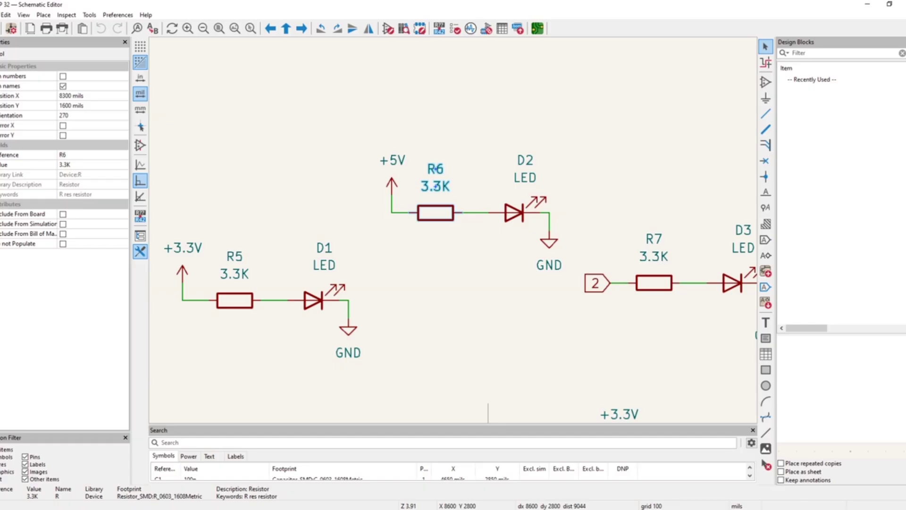
- Switch back to the PCB Editor and place resistor R6 just above and to the right of capacitor C6
left_click(468, 465)
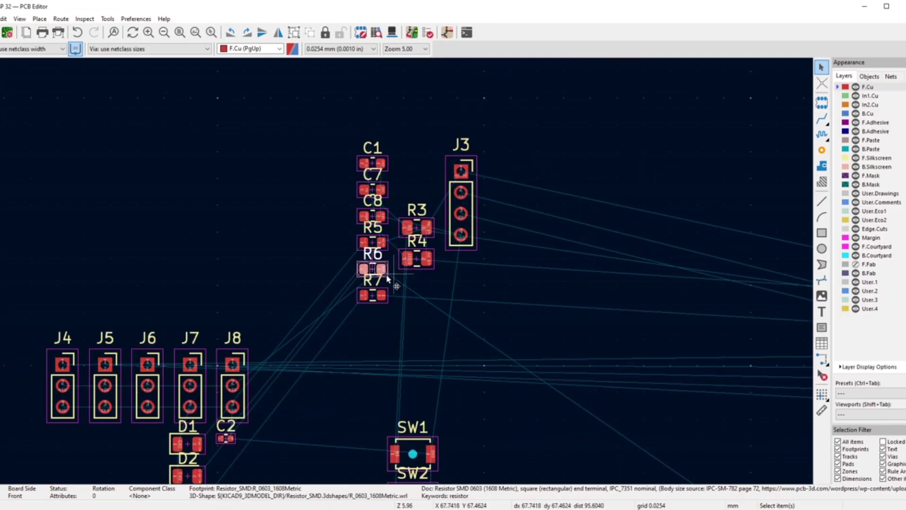
key("m")
scroll(632, 333, "down", 5)
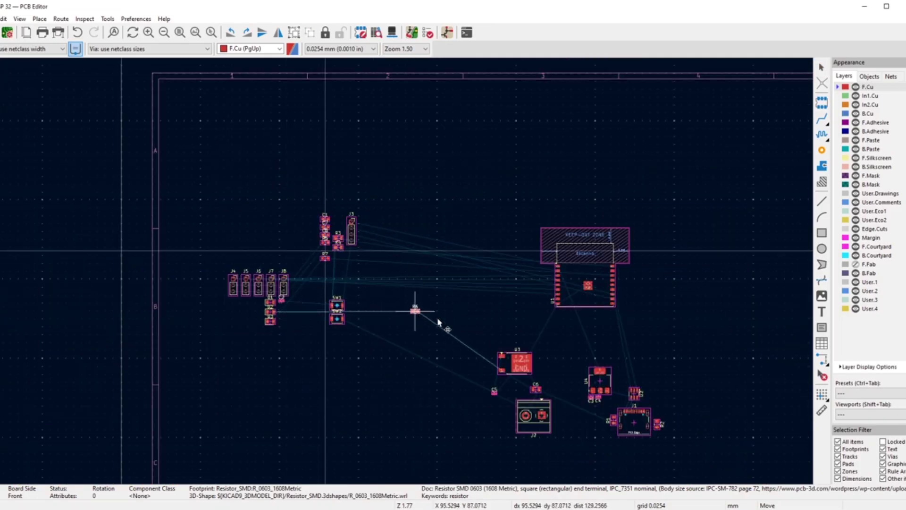
scroll(550, 376, "up", 7)
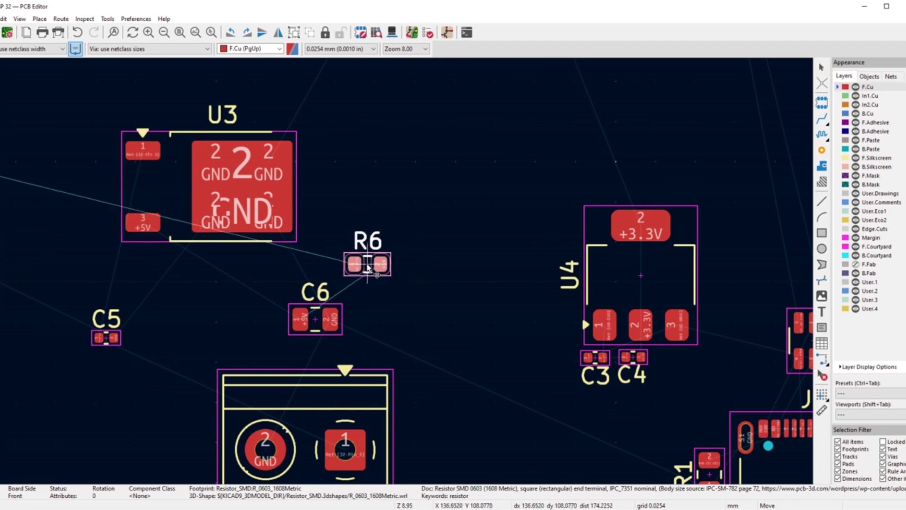
scroll(377, 271, "up", 2)
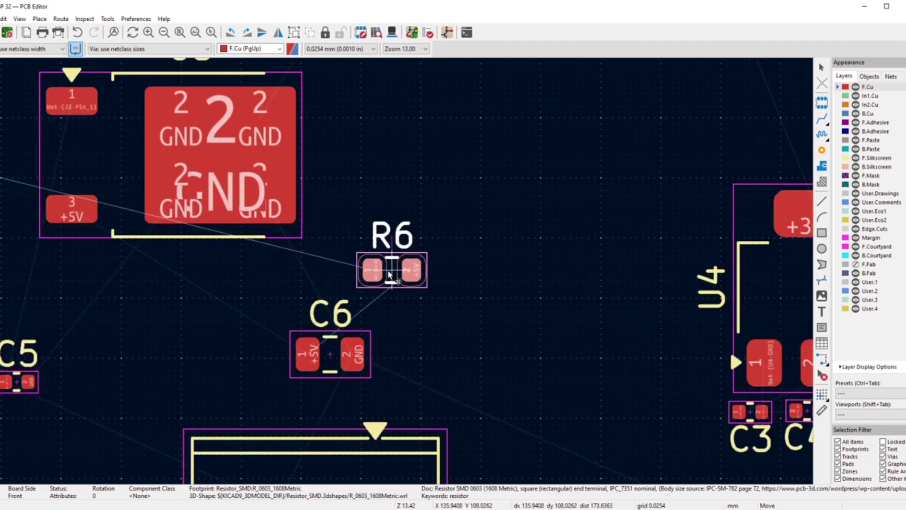
left_click(384, 272)
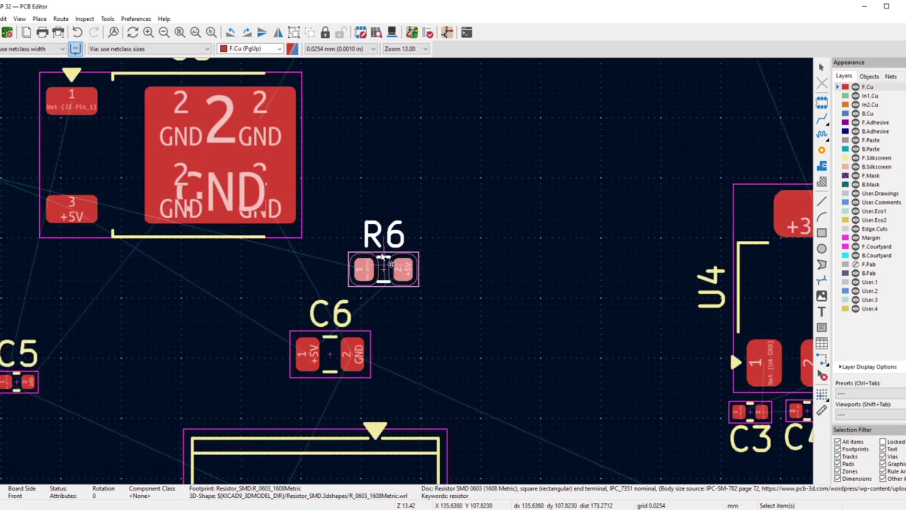
- Switch to the Schematic Editor and select LED D2 in the +5V indicator circuit
mouse_move(472, 508)
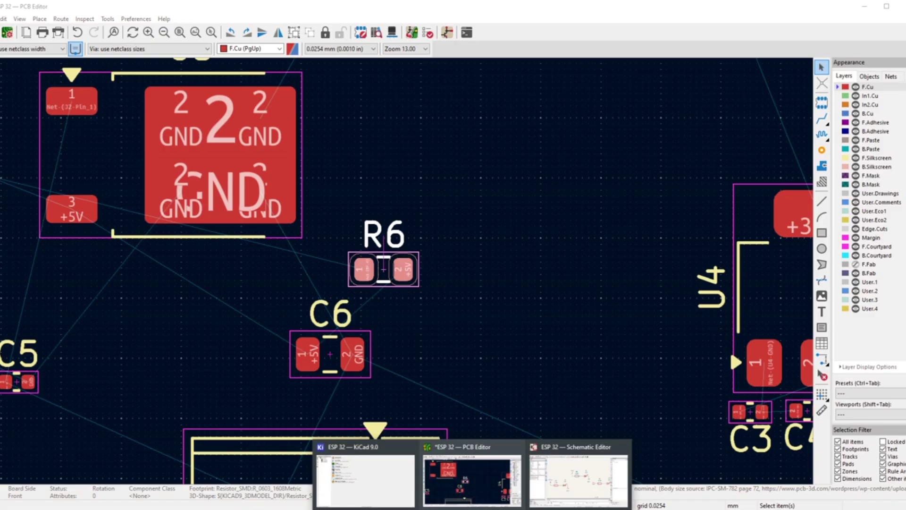
left_click(578, 477)
left_click(506, 220)
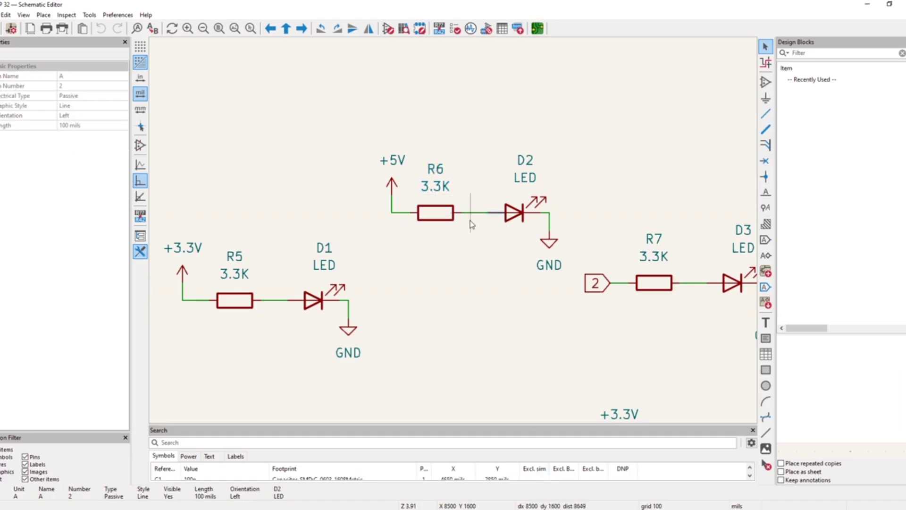
left_click(525, 212)
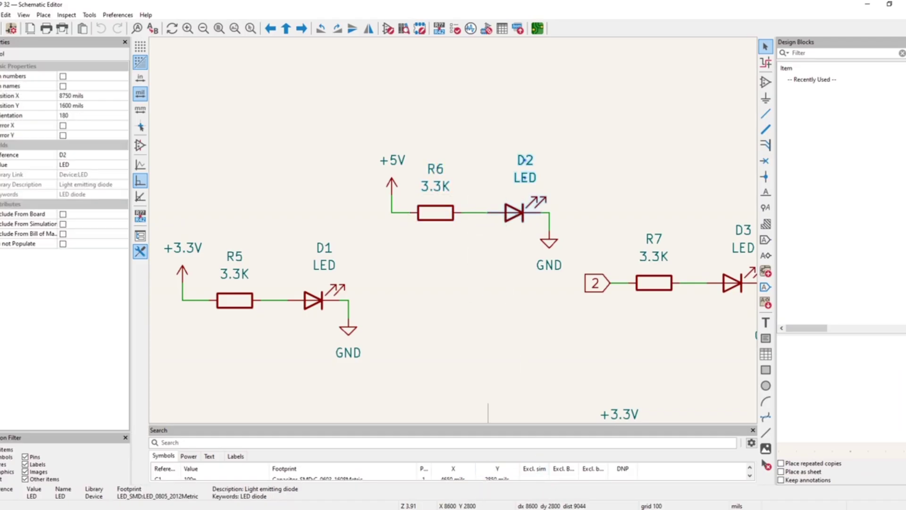
- Return to the PCB Editor and place LED D2 above and to the left of capacitor C5
mouse_move(480, 504)
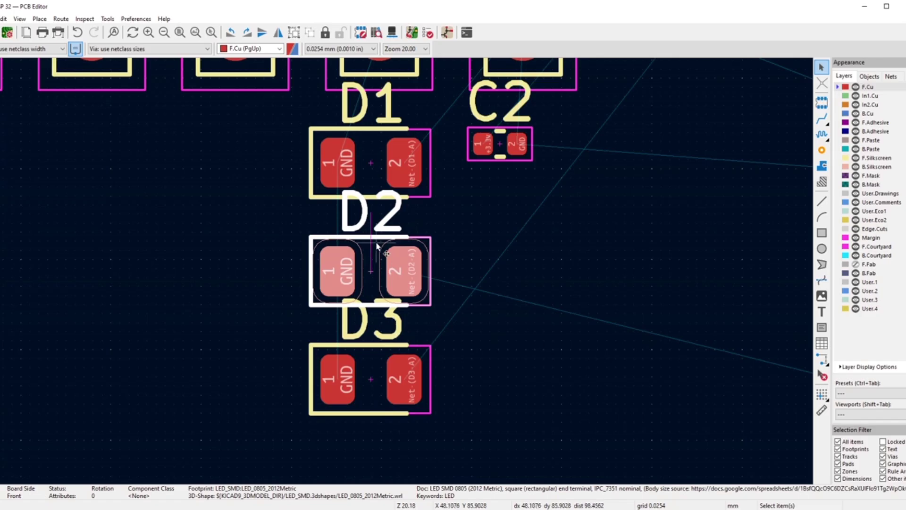
scroll(376, 245, "down", 10)
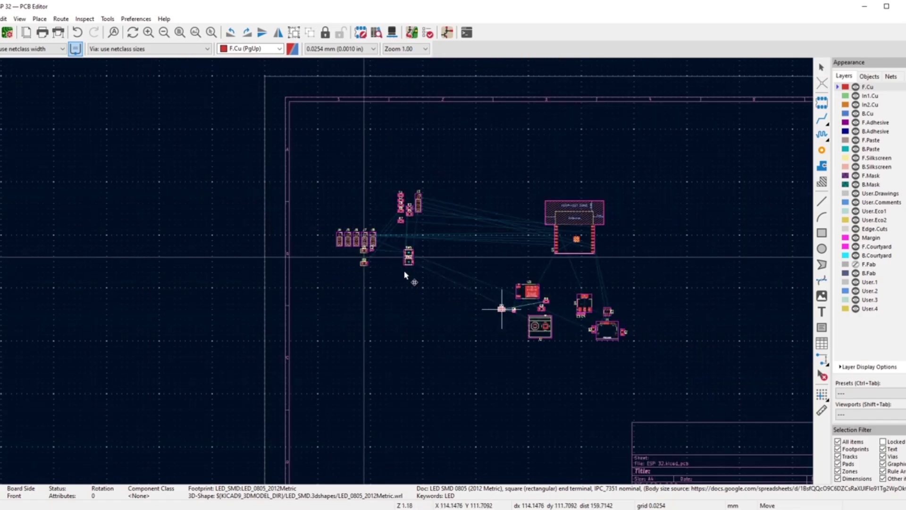
scroll(412, 245, "up", 5)
scroll(415, 269, "up", 2)
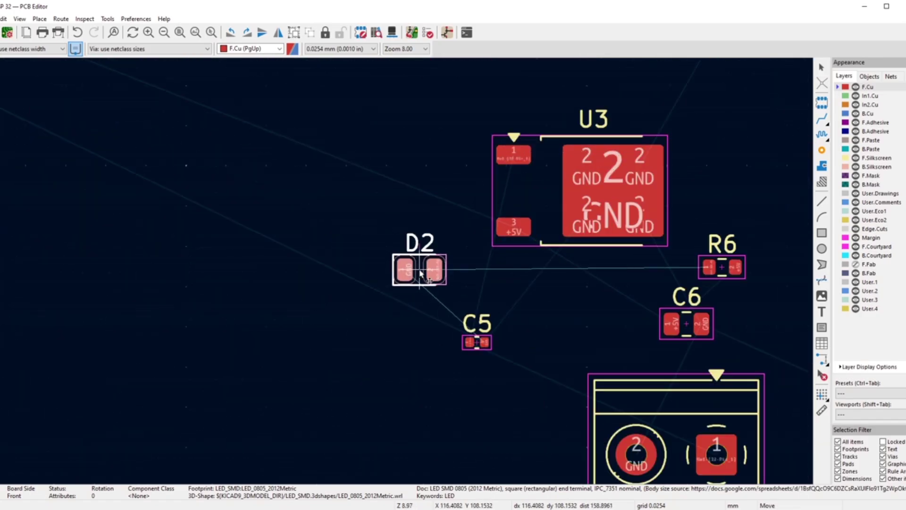
scroll(404, 274, "up", 2)
left_click(286, 150)
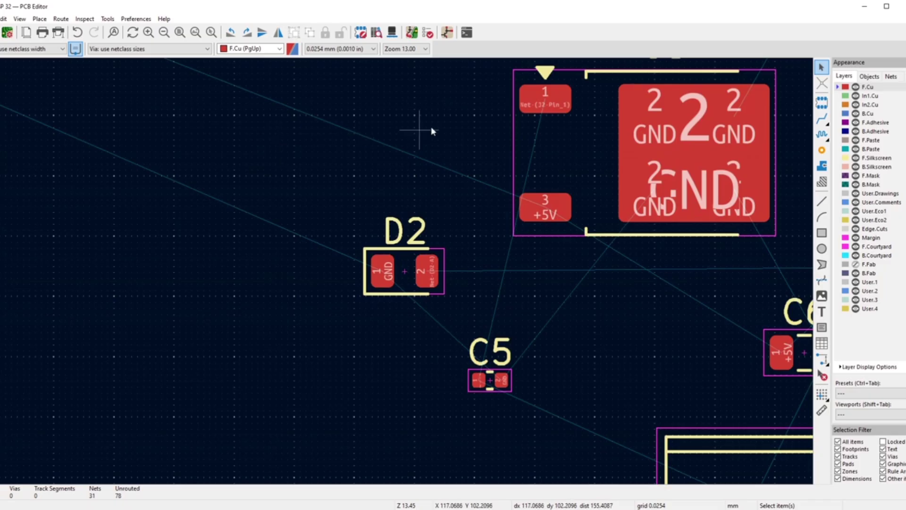
- Rotate regulator U3 clockwise by 90 degrees
scroll(431, 131, "down", 5)
scroll(487, 283, "up", 5)
left_click(345, 281)
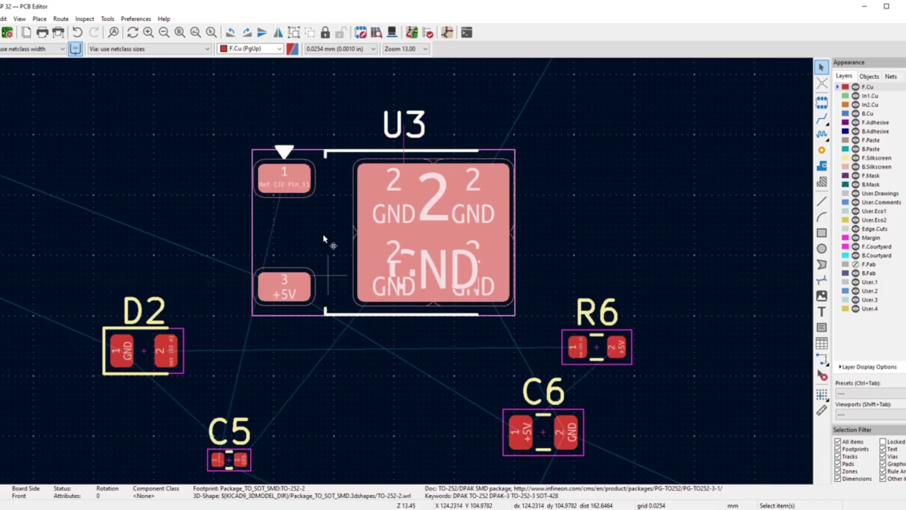
left_click(248, 32)
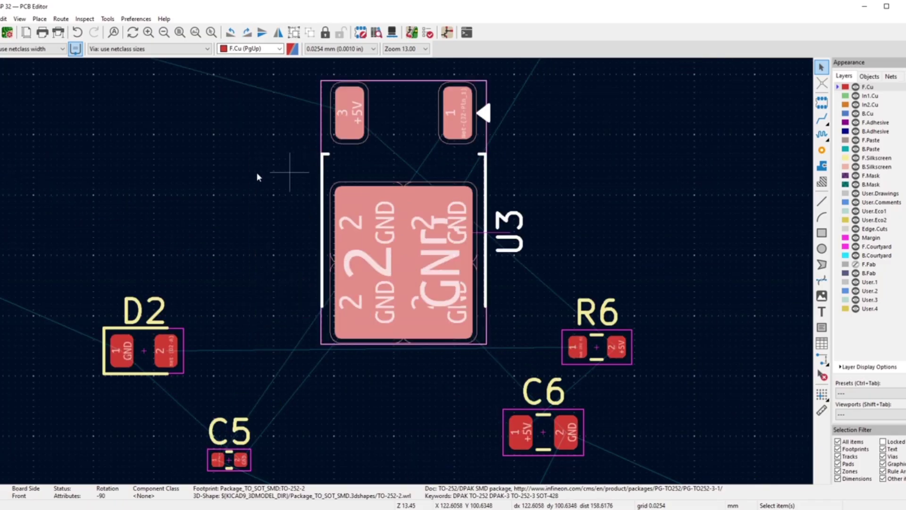
left_click(279, 135)
- Move the rotated regulator U3 down between LED D2 and resistor R6
scroll(405, 272, "down", 3)
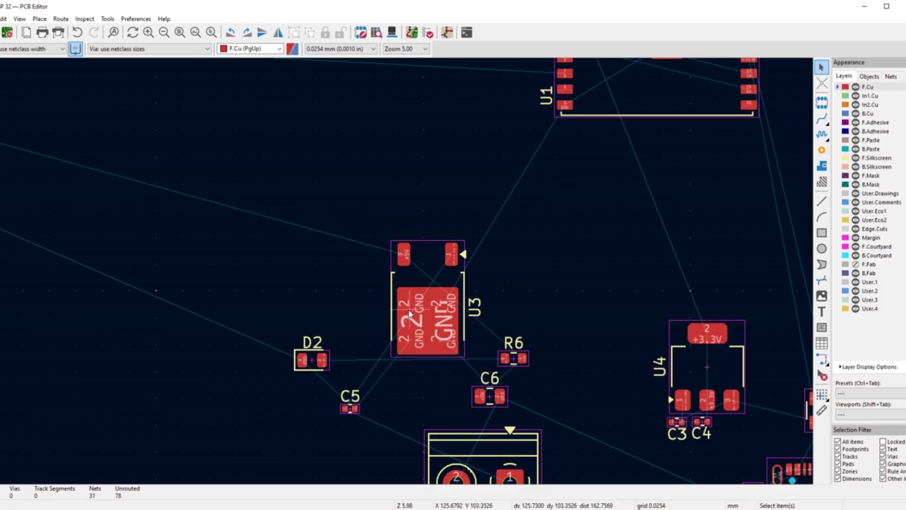
left_click(409, 281)
left_click_drag(411, 306, 414, 337)
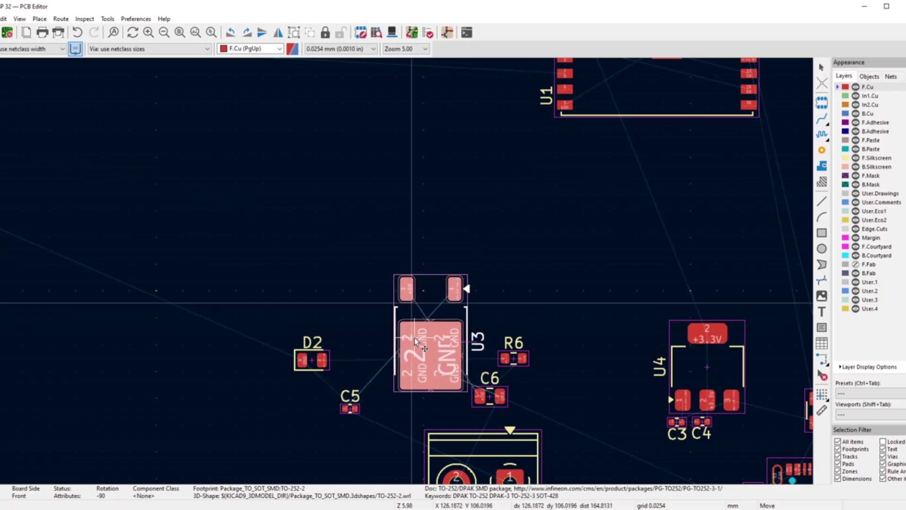
scroll(414, 338, "down", 2)
scroll(404, 271, "up", 4)
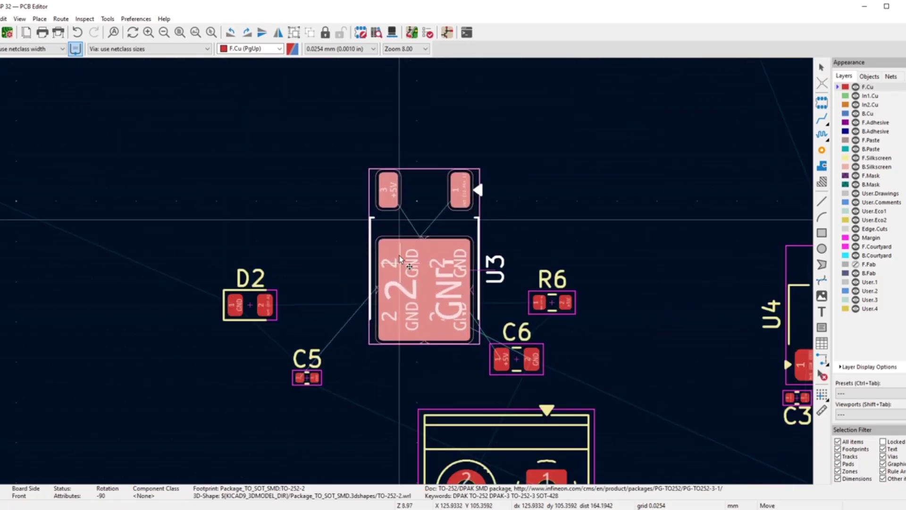
left_click(444, 268)
- Move capacitor C6 from above screw terminal J2 to the left of regulator U3's +5V pin
scroll(410, 284, "down", 3)
scroll(417, 315, "up", 6)
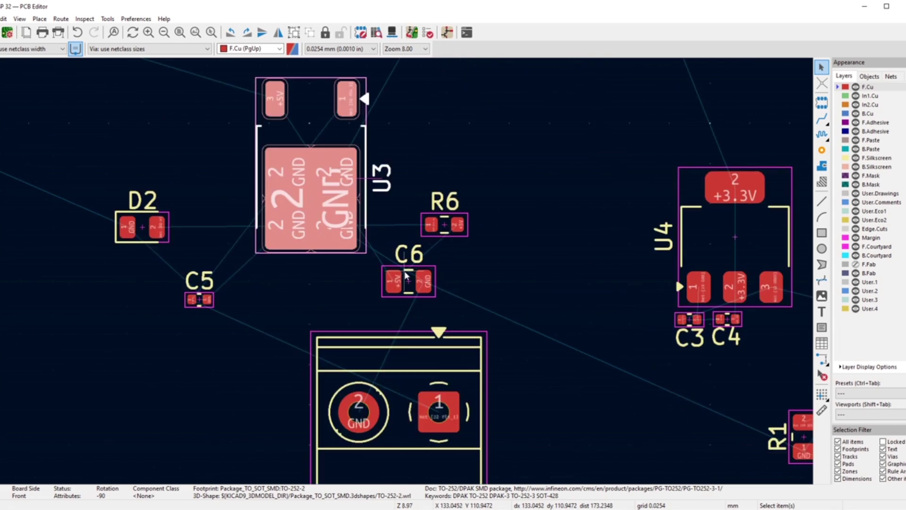
left_click(420, 290)
left_click_drag(420, 291, 258, 162)
scroll(422, 267, "down", 5)
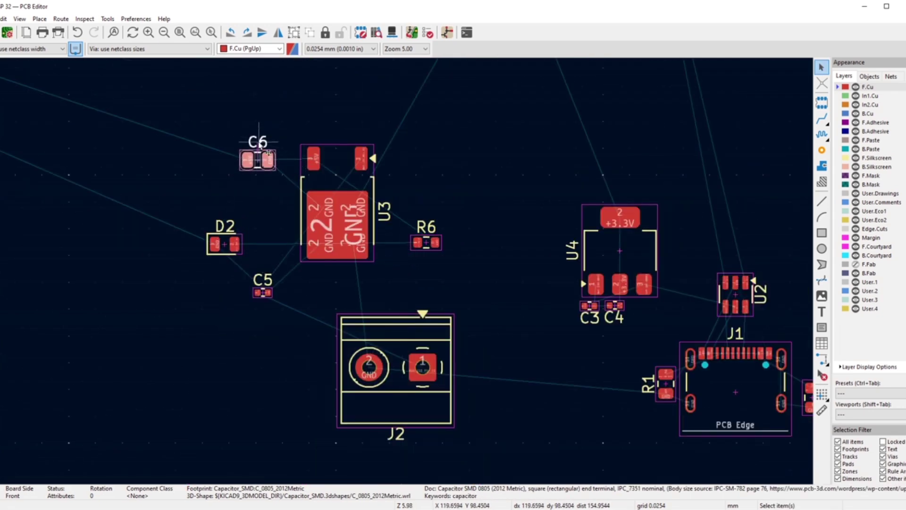
- Rotate capacitor C6 to 180 degrees so its +5V pad faces regulator U3
scroll(258, 162, "up", 5)
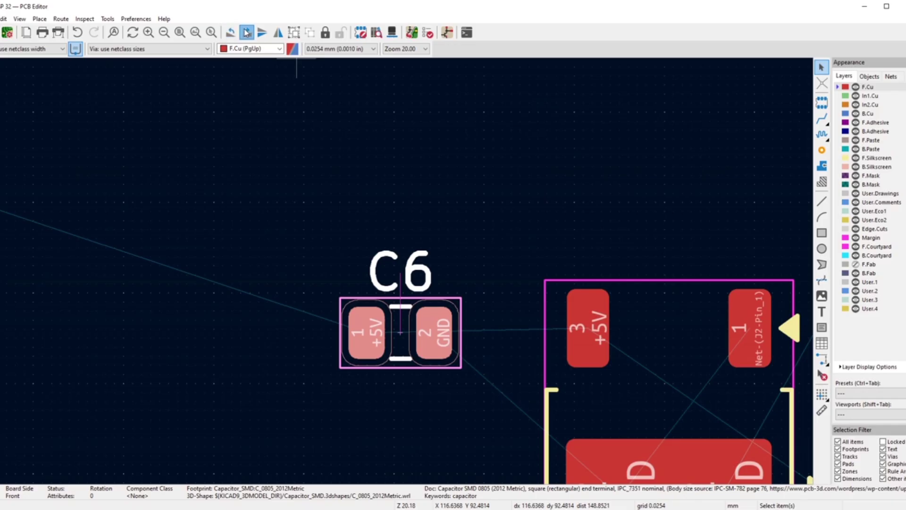
key("r")
key("r")
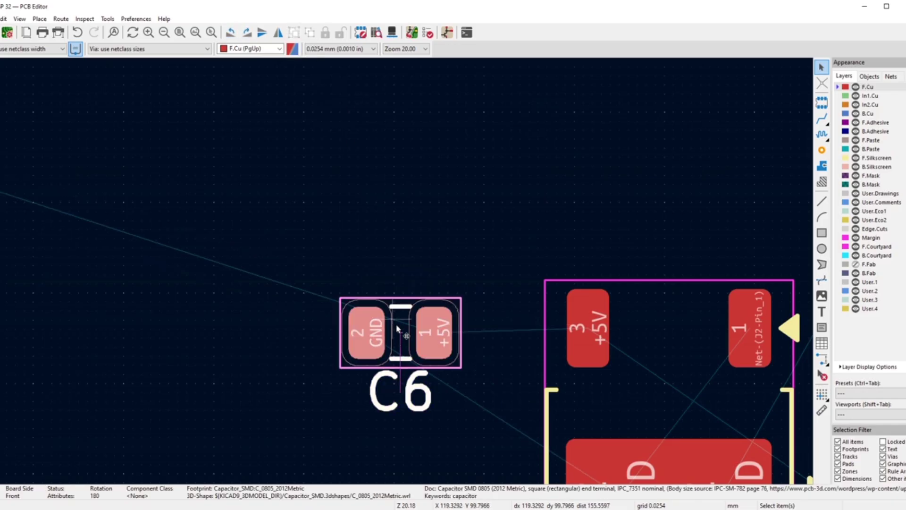
- Bring capacitor C6 close to regulator U3 with its +5V pad lined up with U3's pin 3
left_click_drag(400, 333, 475, 330)
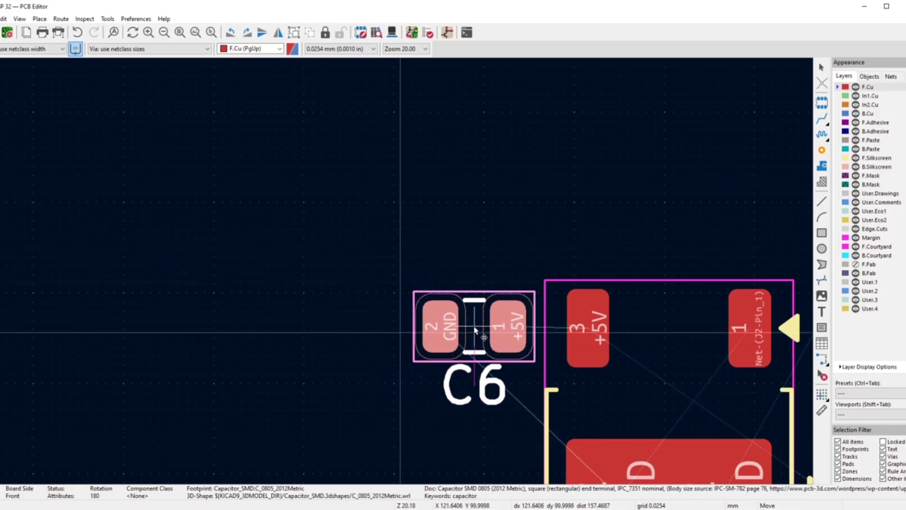
scroll(475, 330, "down", 3)
scroll(404, 269, "up", 3)
scroll(368, 293, "up", 2)
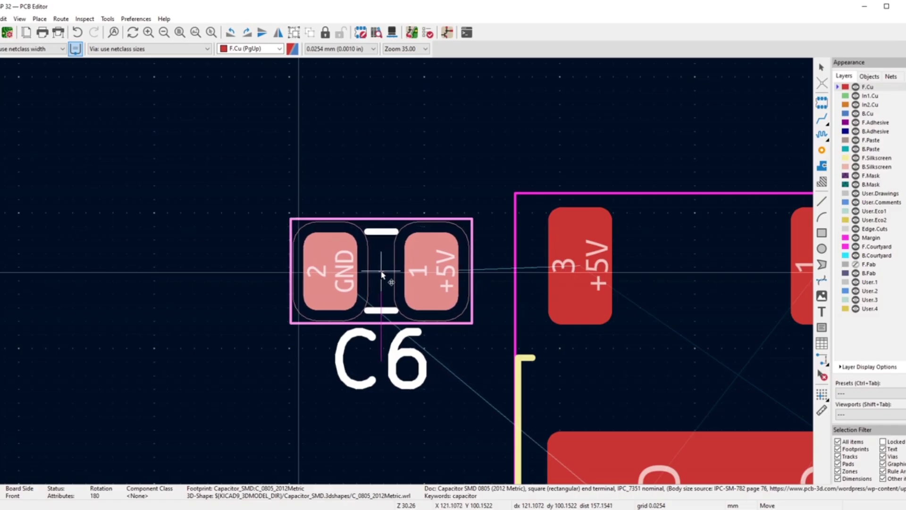
left_click_drag(381, 274, 384, 269)
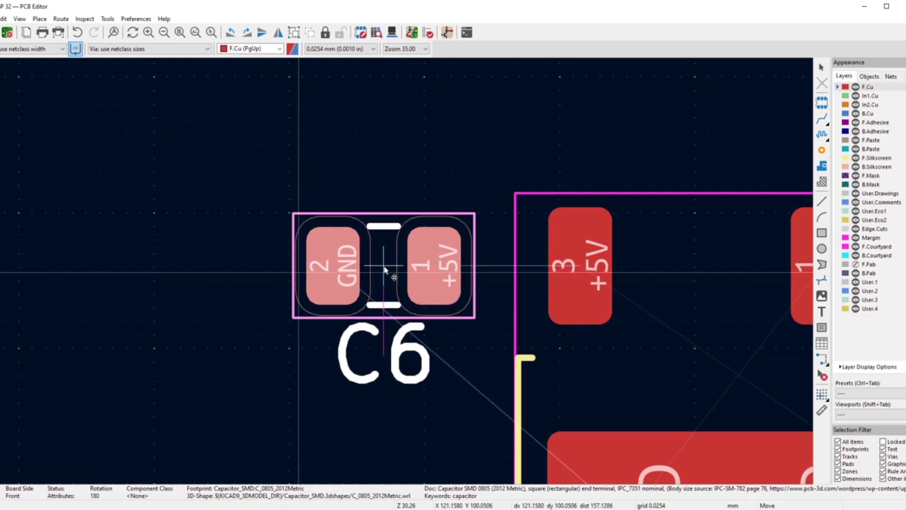
left_click(384, 270)
- Move capacitor C5 to the right of regulator U3, lining up its pad 1 with U3's pin 1
scroll(378, 264, "down", 5)
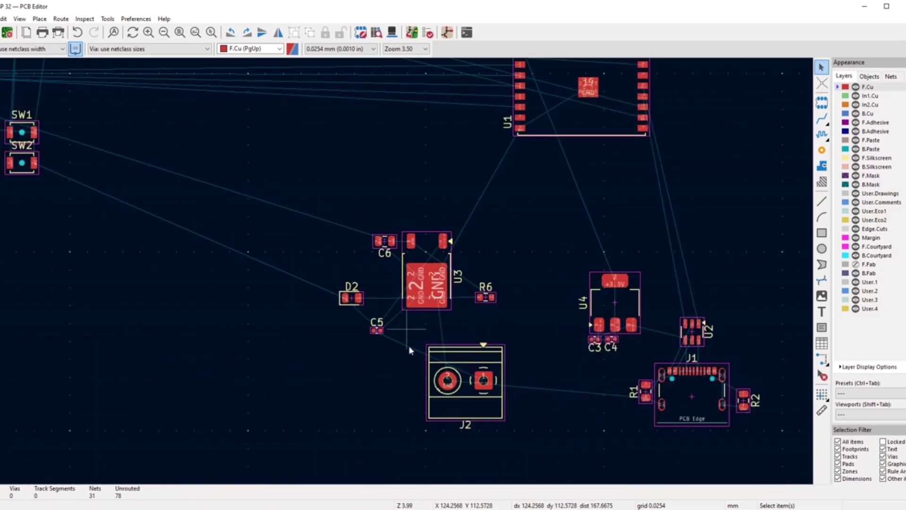
scroll(407, 275, "up", 2)
scroll(408, 275, "up", 3)
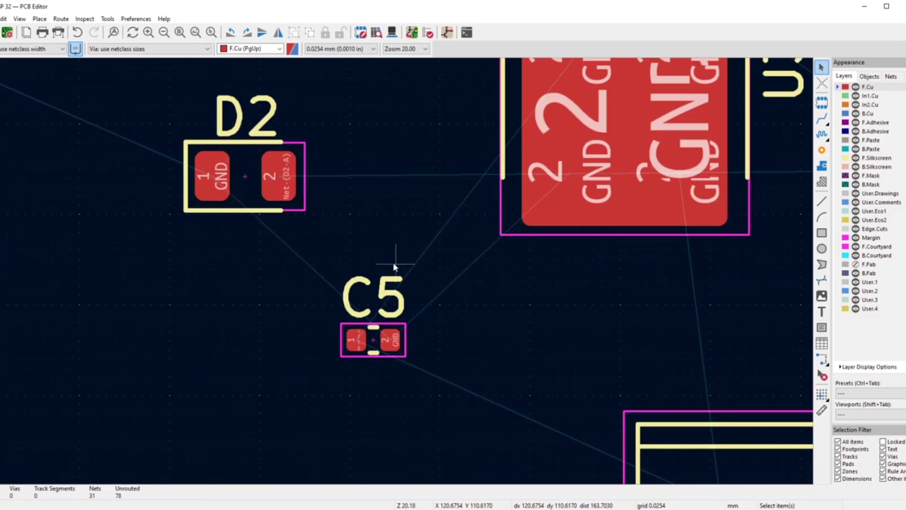
left_click(373, 327)
key("m")
scroll(404, 273, "down", 5)
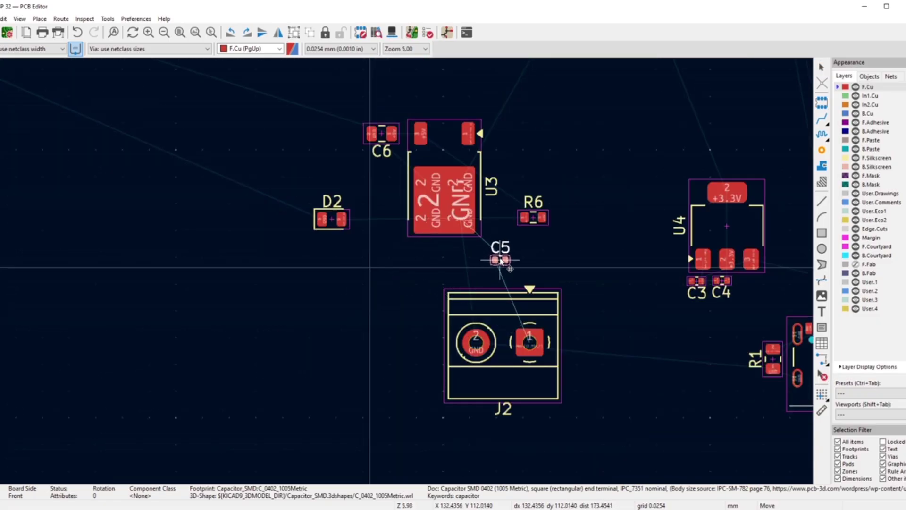
scroll(508, 140, "up", 6)
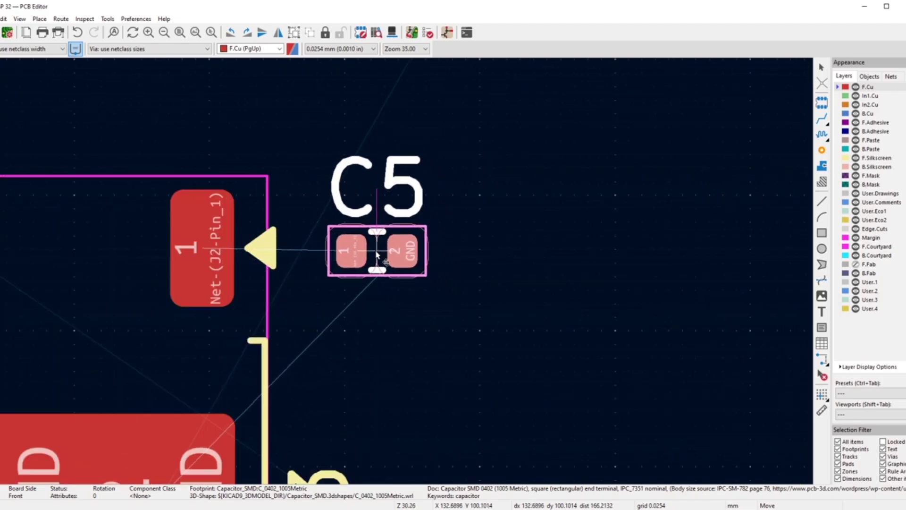
left_click(373, 253)
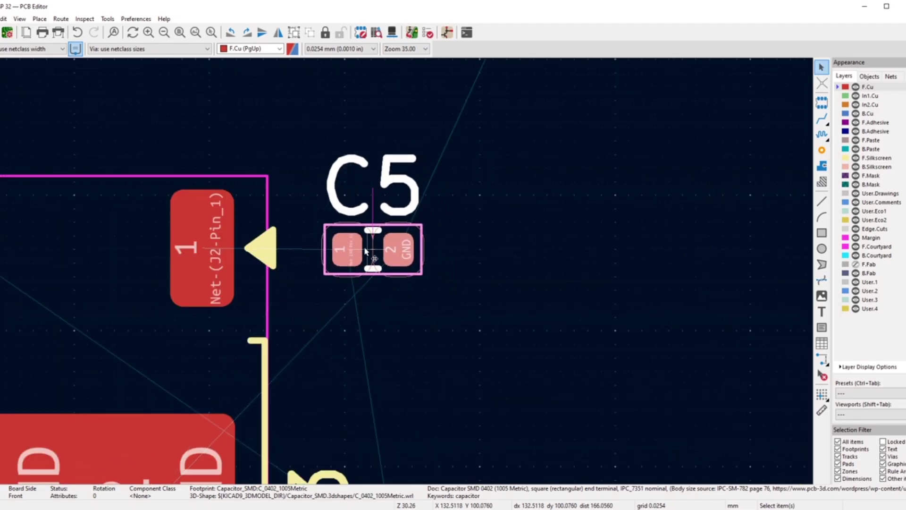
- Move capacitor C5 closer to regulator U3, keeping its pad 1 level with U3's pin 1
scroll(364, 252, "down", 8)
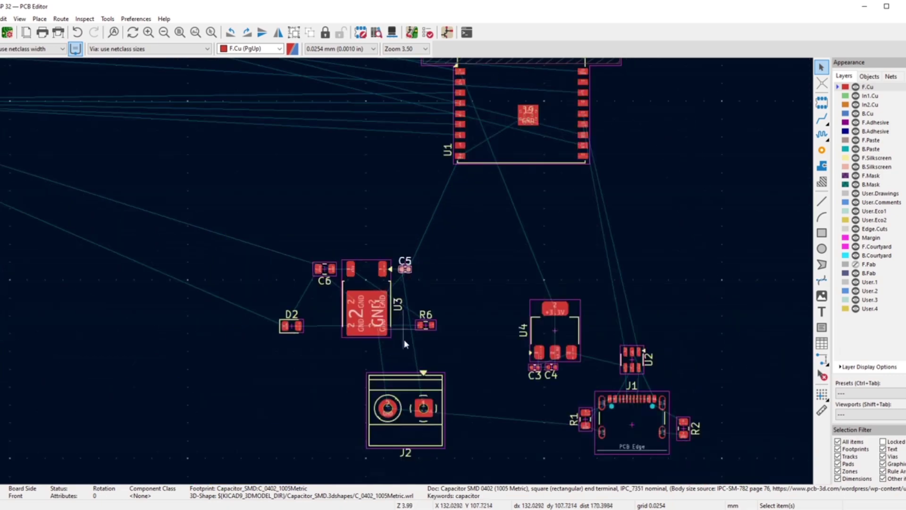
scroll(404, 339, "up", 7)
scroll(404, 275, "up", 3)
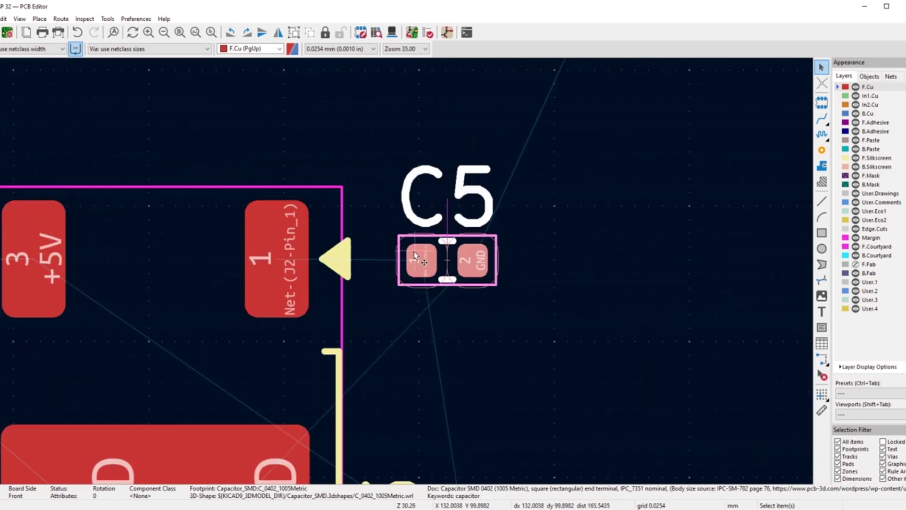
key("m")
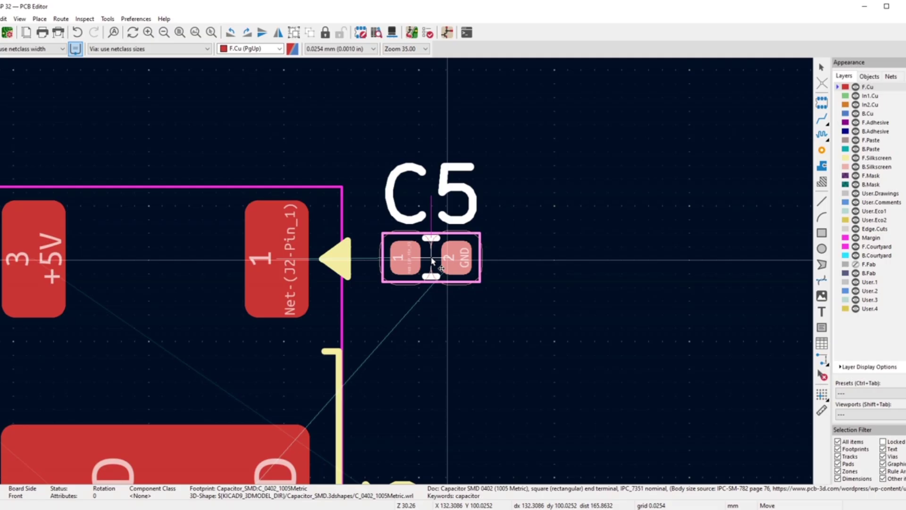
left_click(432, 259)
left_click(485, 334)
- Shift screw terminal J2 slightly left so its pin 1 lines up vertically with C5's pad 1
scroll(401, 290, "down", 10)
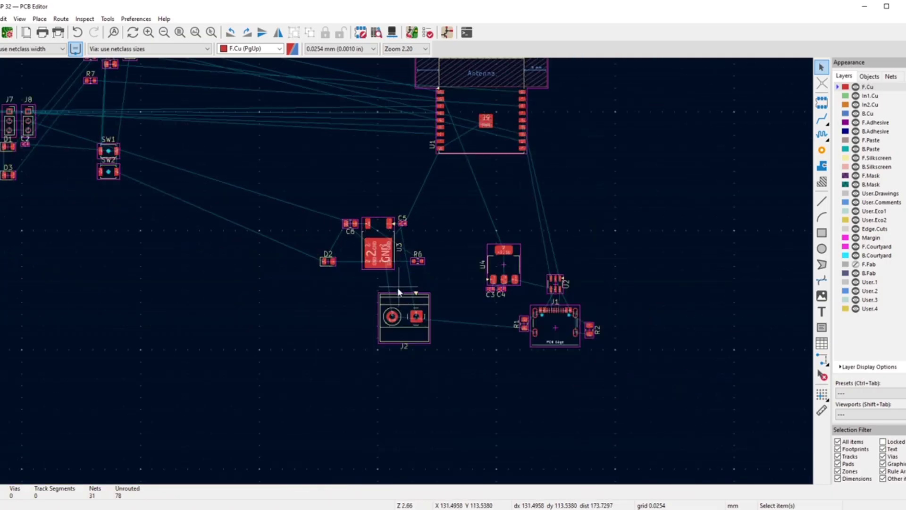
scroll(398, 291, "up", 5)
left_click(418, 315)
key("m")
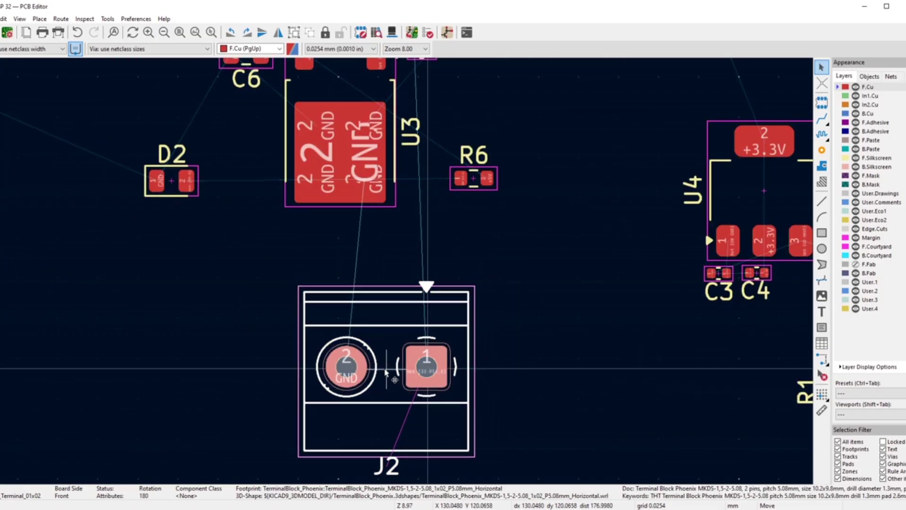
left_click(375, 373)
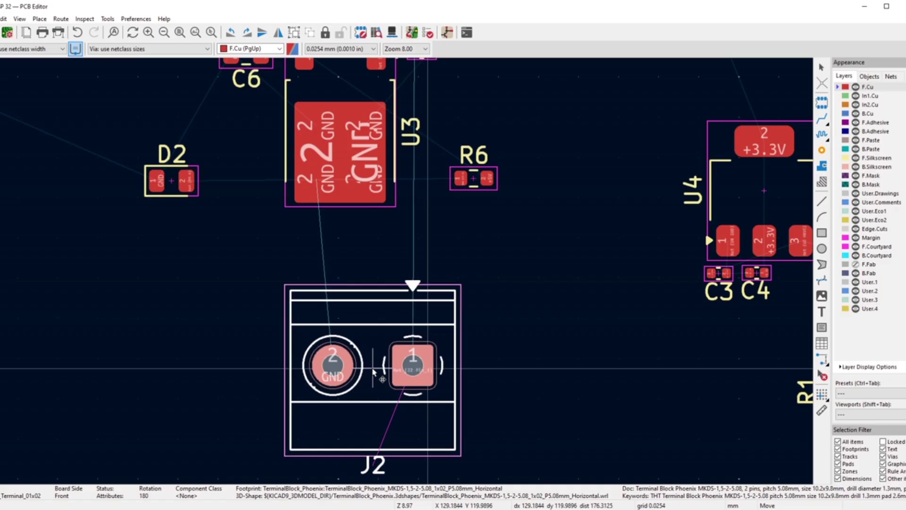
left_click(509, 279)
- Move resistor R6 to the other side of regulator U3, placing its pad 1 directly beside D2's pad 2
scroll(462, 164, "up", 3)
left_click(418, 303)
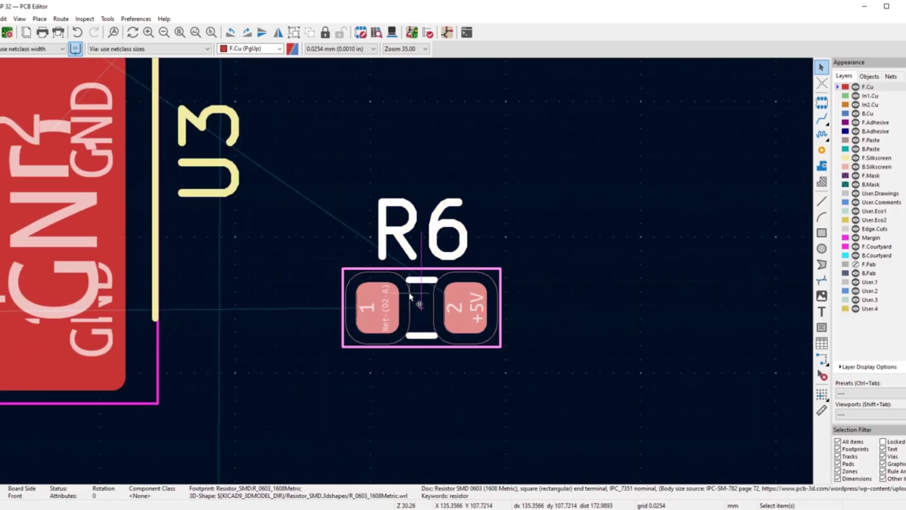
key("m")
scroll(460, 307, "down", 3)
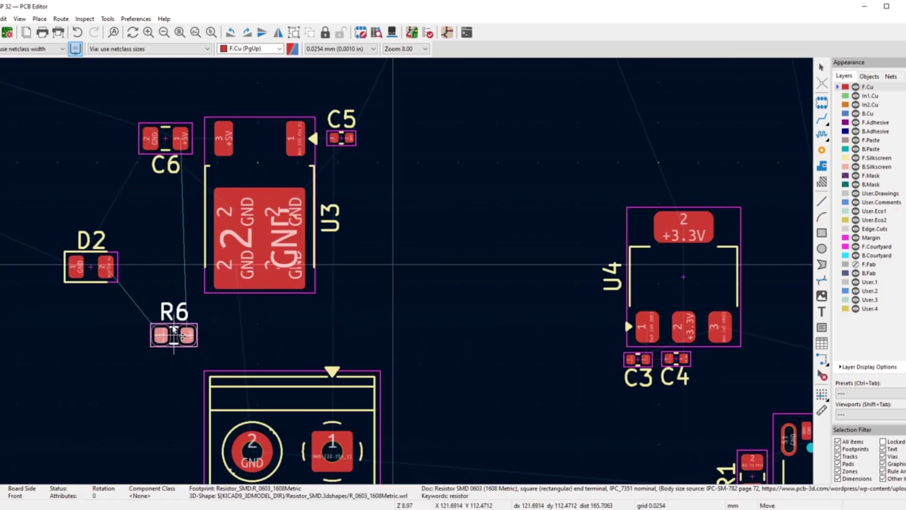
scroll(169, 273, "up", 3)
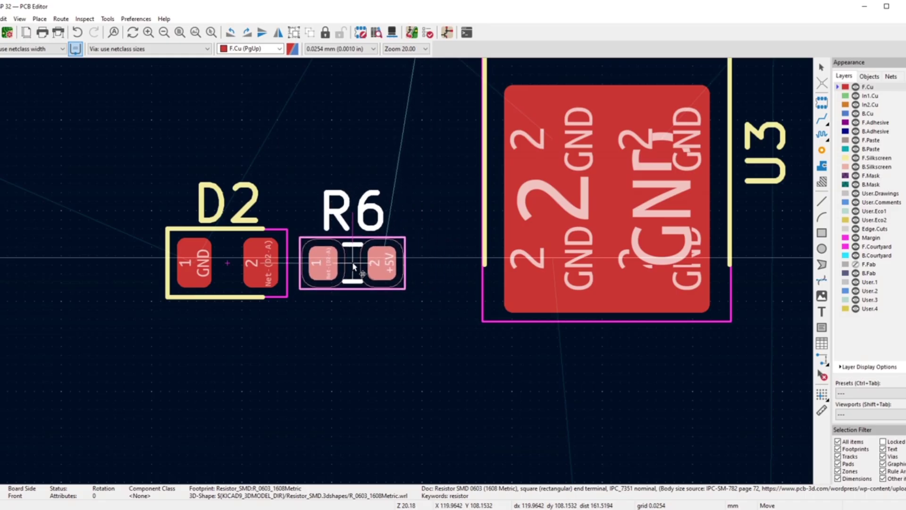
left_click(354, 266)
- Move D2 and R6 together above capacitor C6 and rotate the pair by 180 degrees
left_click_drag(79, 121, 470, 371)
left_click_drag(262, 247, 379, 285)
scroll(380, 285, "down", 5)
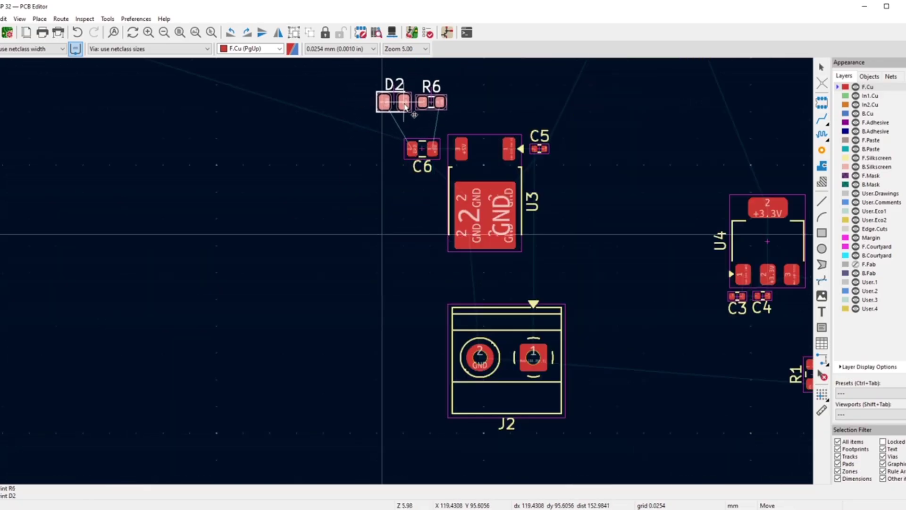
left_click(412, 111)
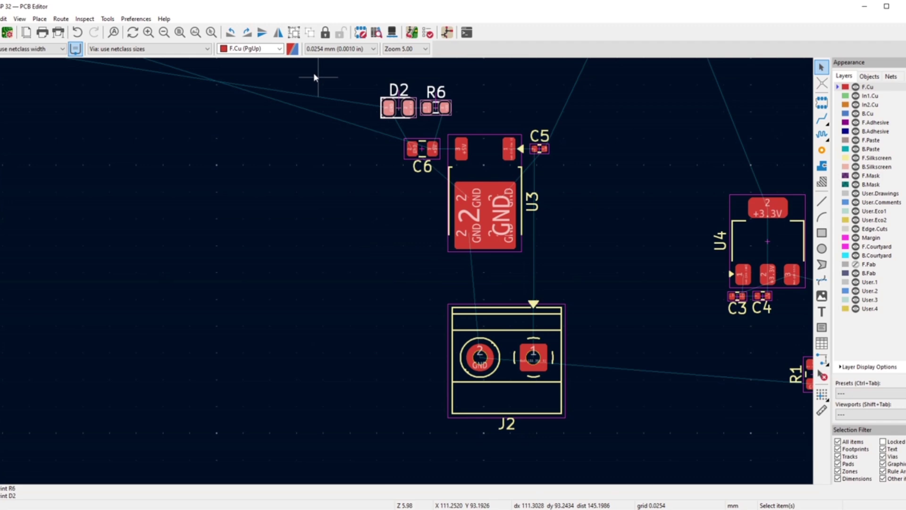
left_click(246, 34)
left_click(246, 34)
- Place the R6 and D2 pair just above regulator U3, with R6's +5V pad over U3's pin 3
scroll(413, 118, "up", 4)
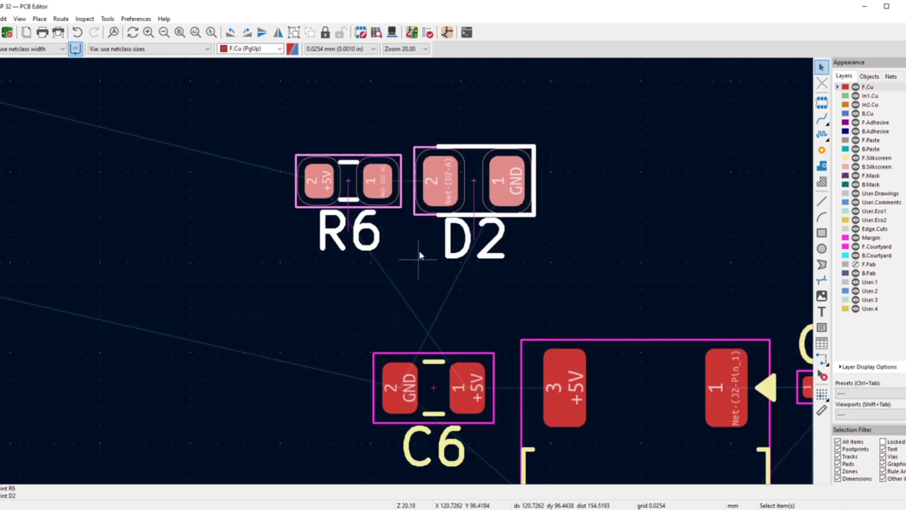
key("m")
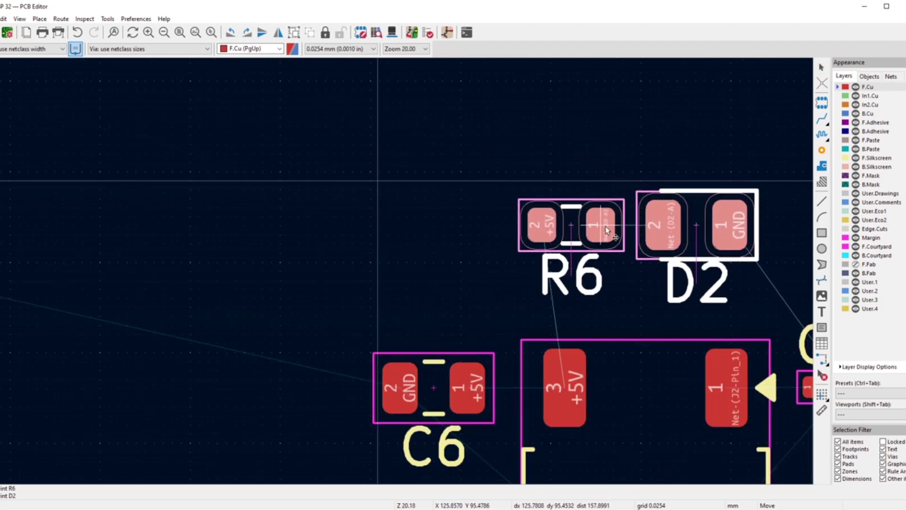
scroll(404, 275, "down", 2)
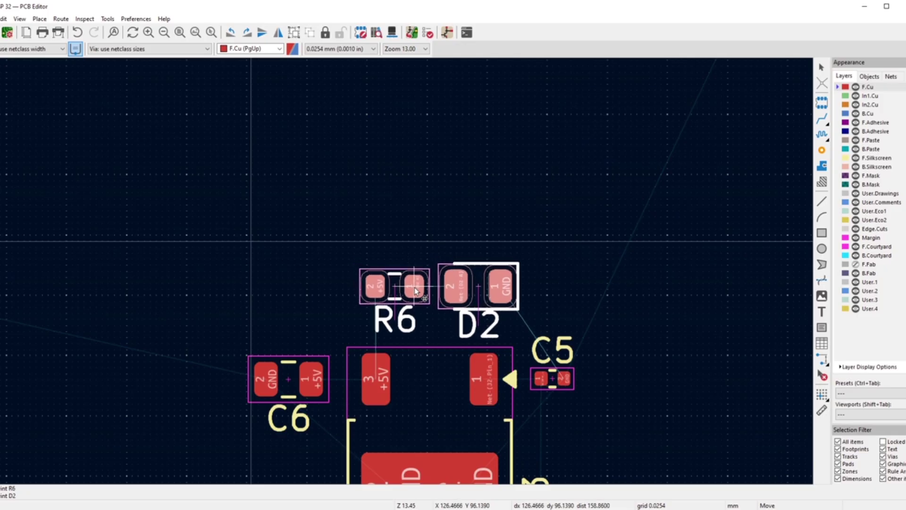
scroll(415, 296, "up", 2)
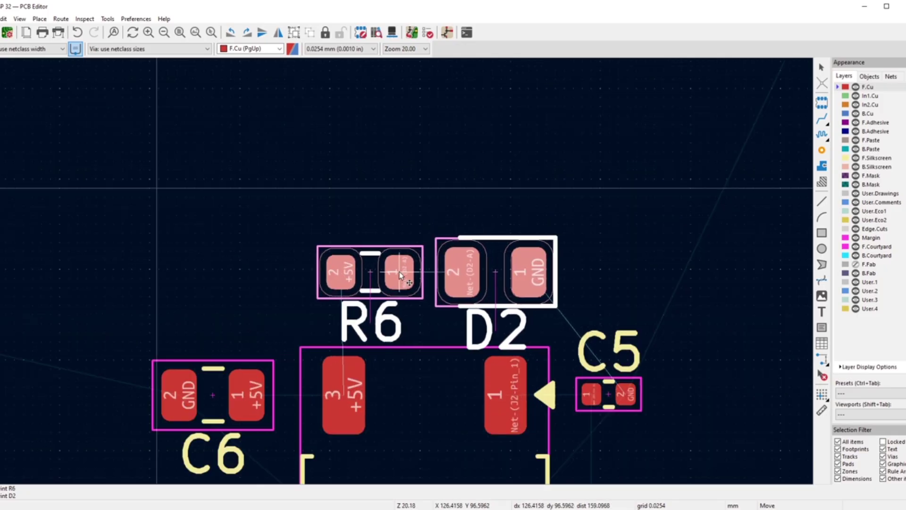
left_click(399, 272)
left_click(375, 182)
- Move the R6 and D2 reference labels from below to above their footprints
left_click(386, 342)
key("m")
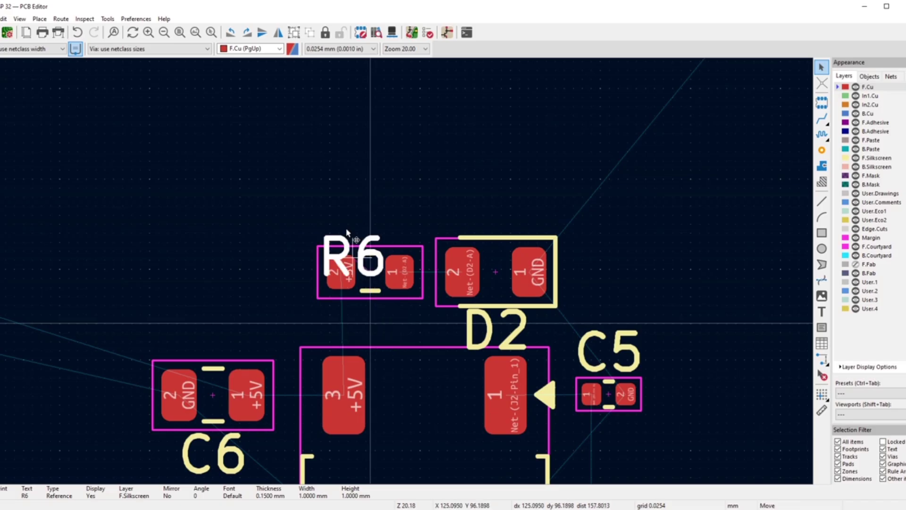
left_click(364, 193)
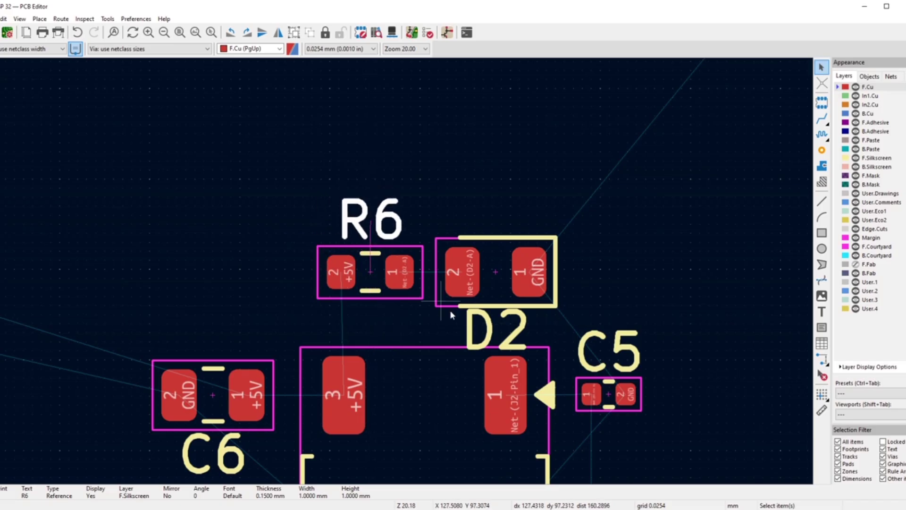
left_click(472, 323)
key("m")
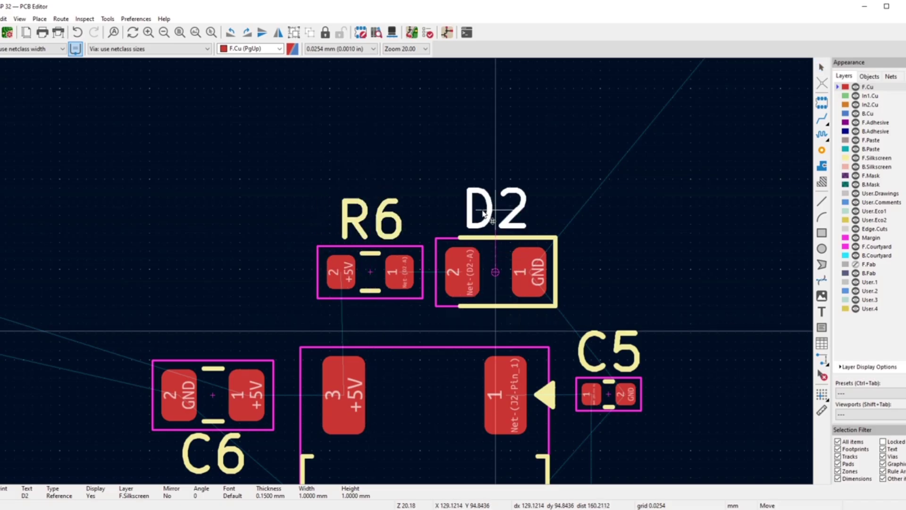
left_click(486, 218)
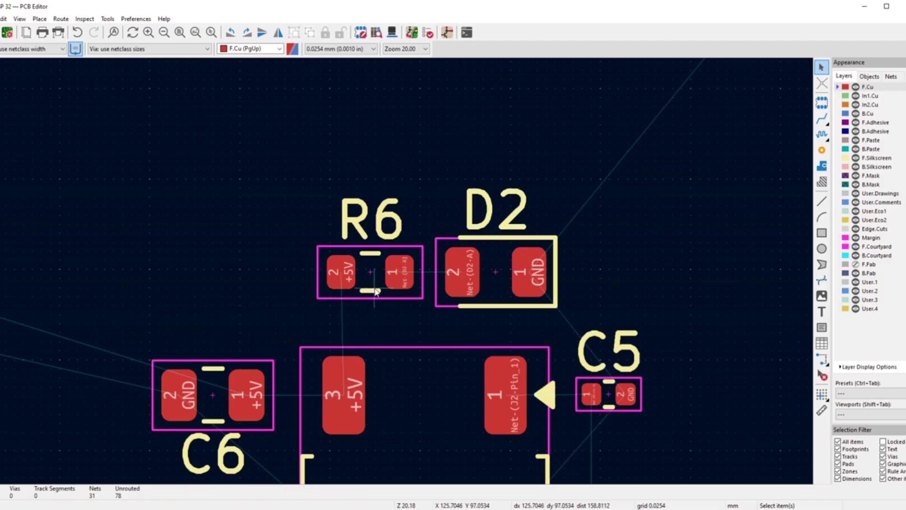
- Move resistor R6 slightly down toward regulator U3
scroll(373, 288, "up", 3)
left_click(406, 275)
key("m")
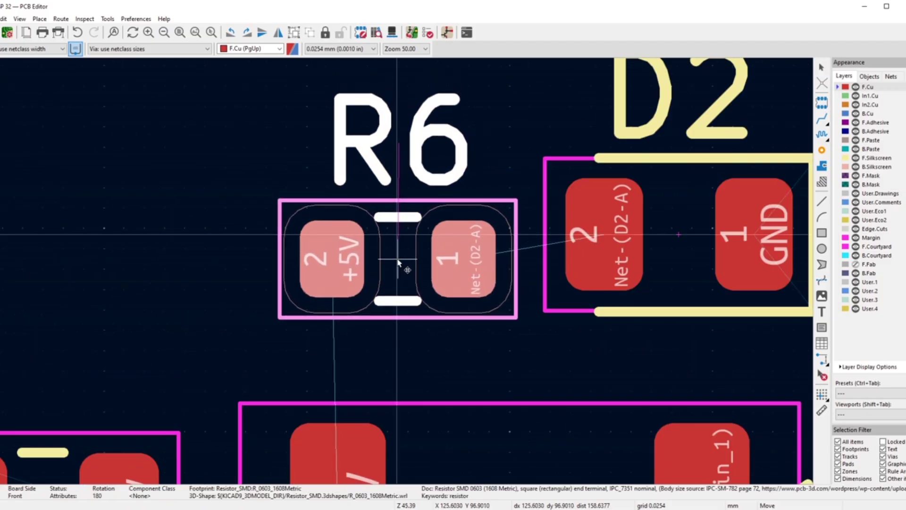
left_click(397, 264)
- Move LED D2 down beside resistor R6 so their Net-(D2-A) pads are nearly level
scroll(425, 283, "down", 4)
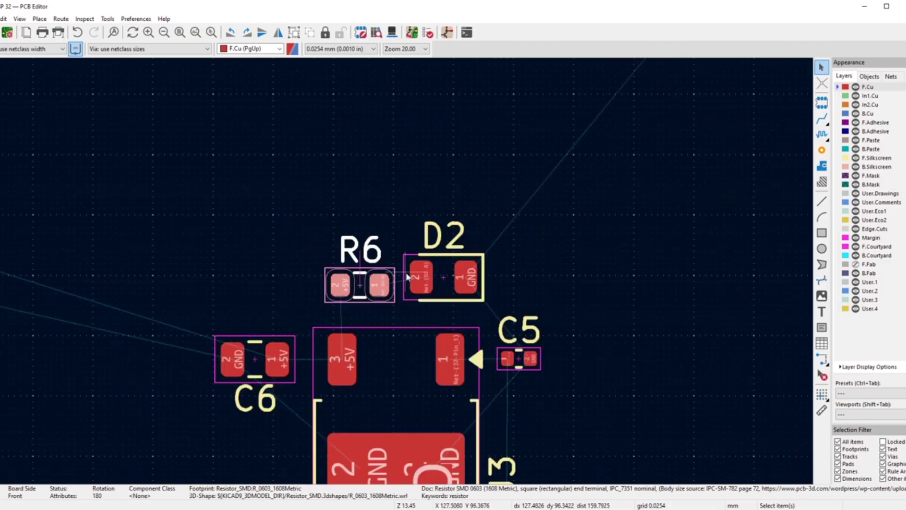
scroll(428, 284, "up", 3)
left_click(437, 285)
key("m")
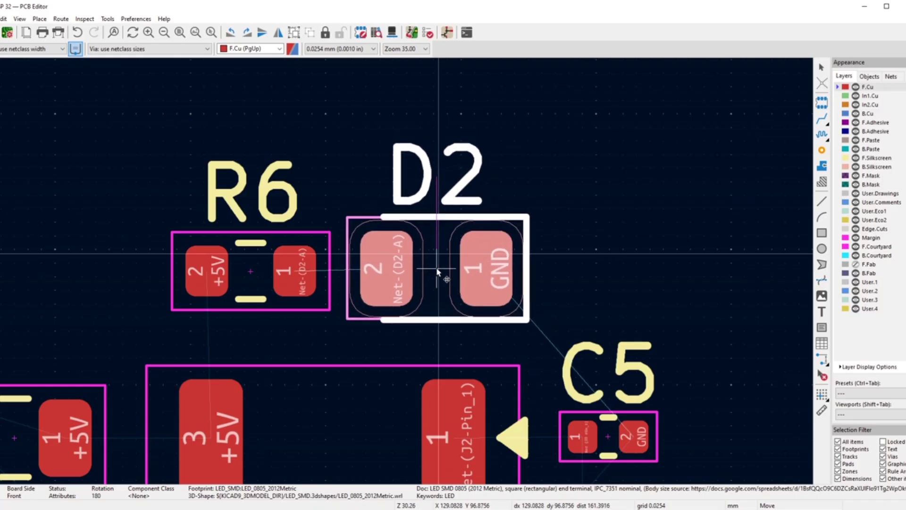
left_click(437, 269)
left_click(312, 163)
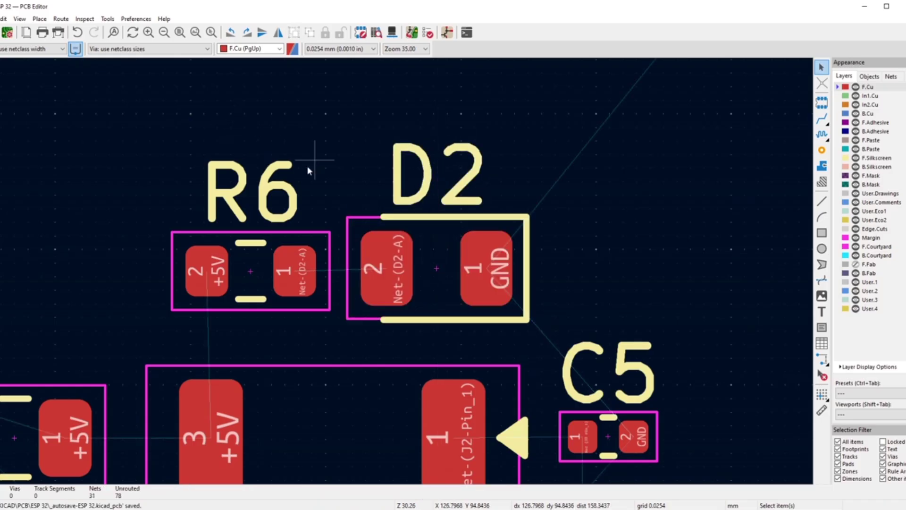
- Nudge resistor R6 slightly right so its +5V pad lines up with regulator U3's pin 3
scroll(307, 165, "down", 2)
scroll(392, 336, "up", 5)
left_click(399, 214)
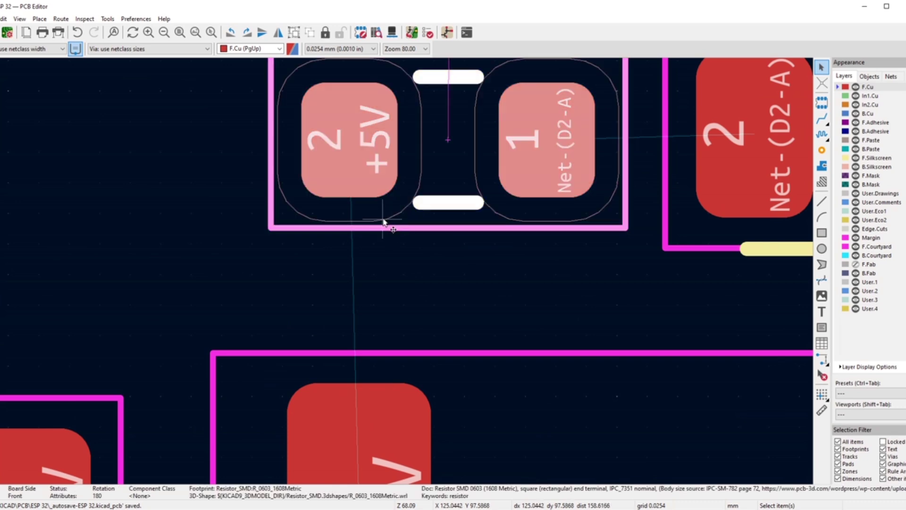
key("m")
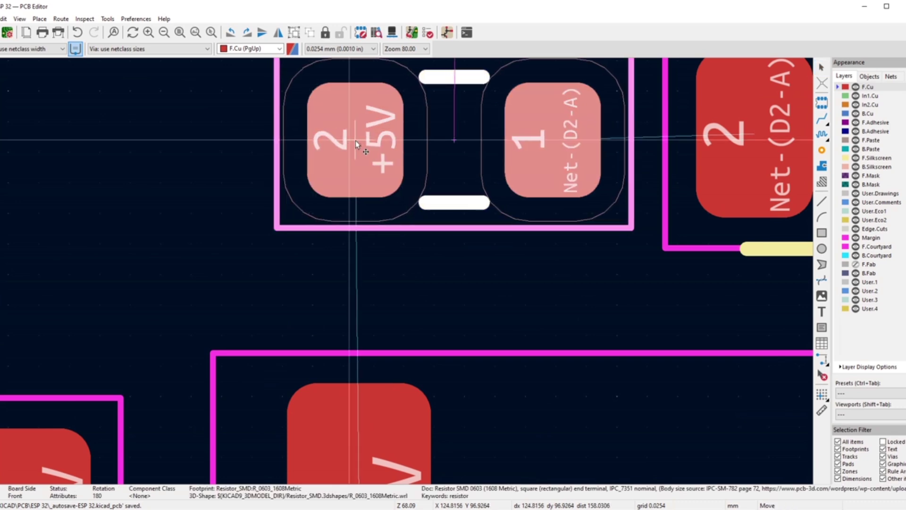
left_click(355, 140)
left_click(183, 154)
- Move screw terminal J2 up and left so it sits centred just below regulator U3
scroll(406, 277, "down", 8)
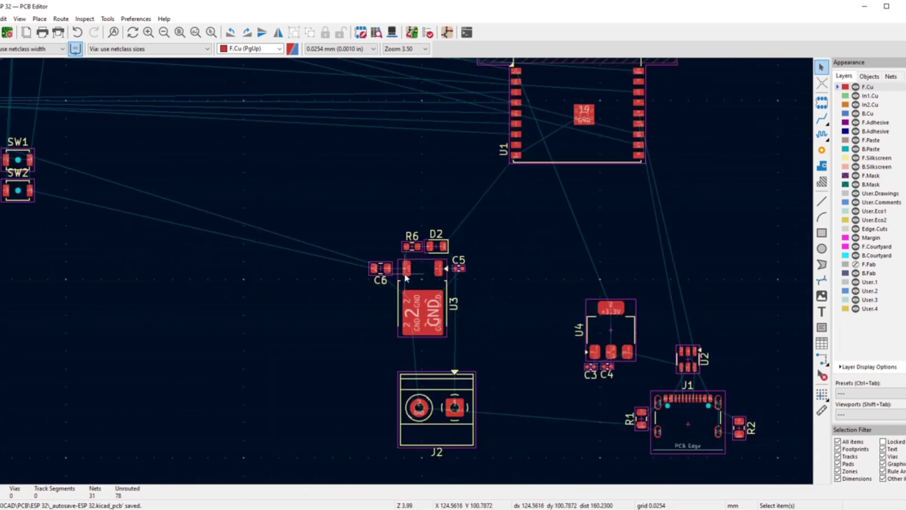
scroll(434, 311, "up", 1)
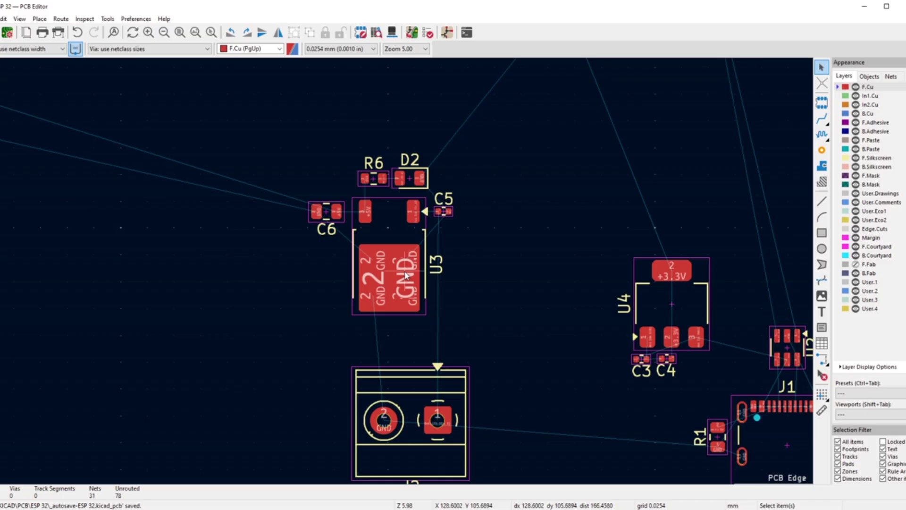
scroll(407, 275, "down", 4)
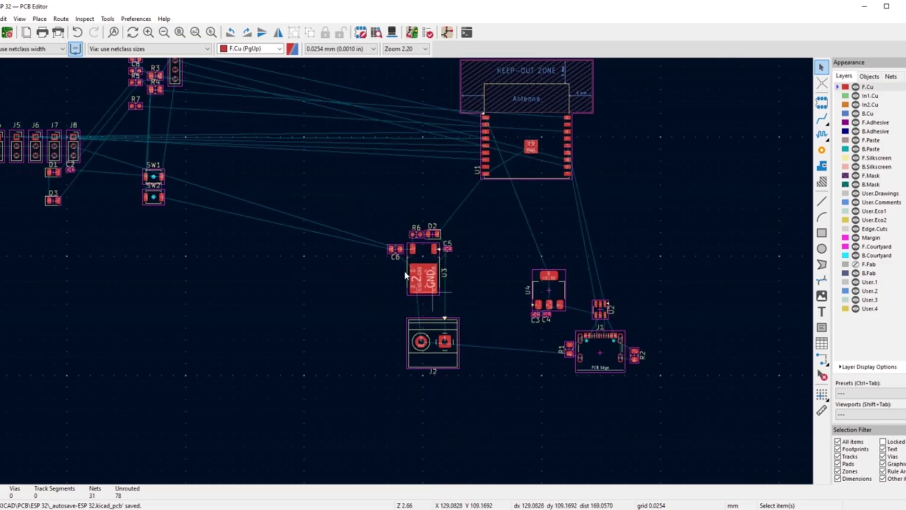
scroll(405, 276, "up", 3)
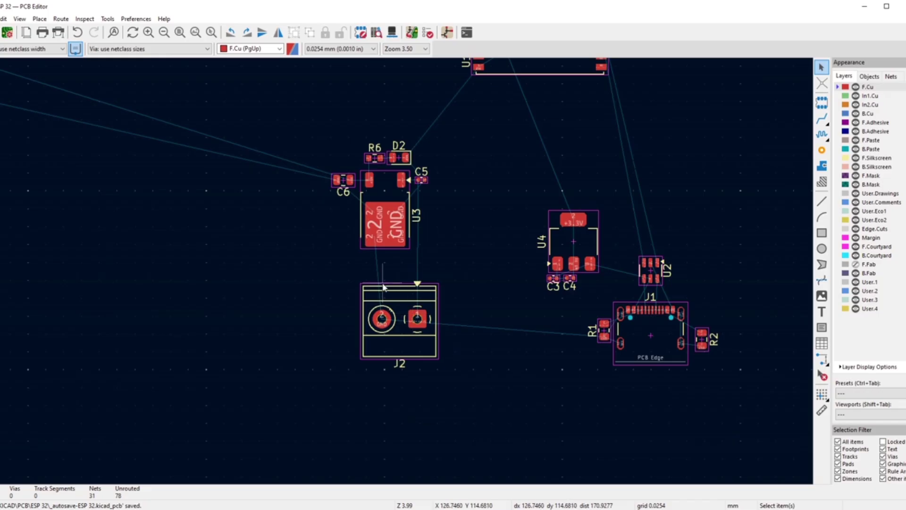
mouse_move(394, 293)
left_mouse_down()
mouse_move(389, 315)
mouse_move(386, 304)
left_mouse_up()
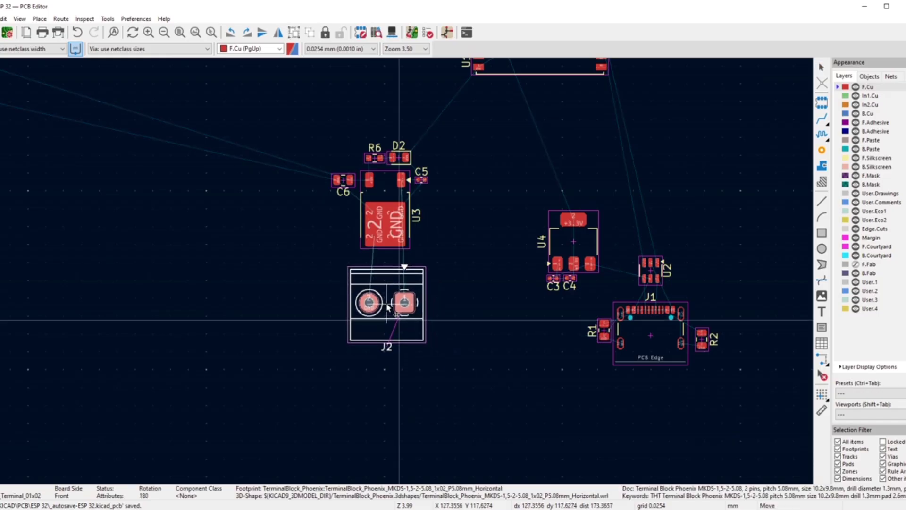
left_click(285, 247)
- Move U3, J2, C5, C6, R6 and D2 together to the right, close beside regulator U4
scroll(430, 322, "down", 3)
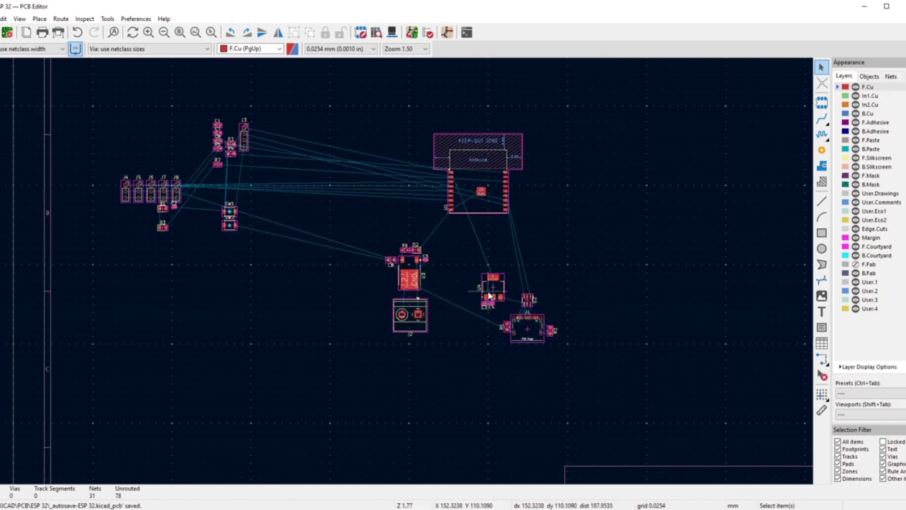
scroll(489, 296, "up", 1)
scroll(406, 278, "up", 3)
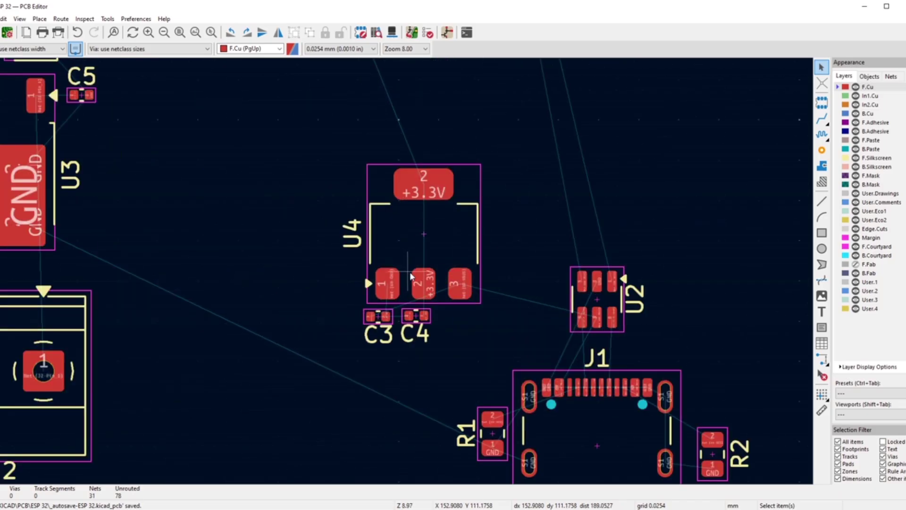
scroll(505, 299, "down", 1)
scroll(406, 271, "down", 1)
left_click_drag(165, 142, 333, 399)
left_click_drag(251, 285, 348, 292)
left_click(317, 316)
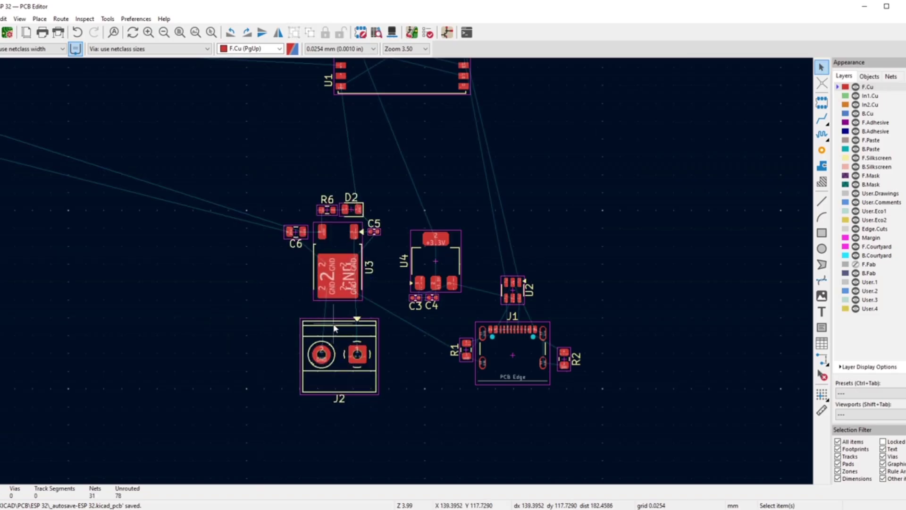
- Rotate screw terminal J2 by 180 degrees and place it just below regulator U3 with pin 1 on the left
left_click_drag(334, 328, 325, 362)
left_click(243, 38)
left_click(242, 39)
scroll(324, 361, "up", 3)
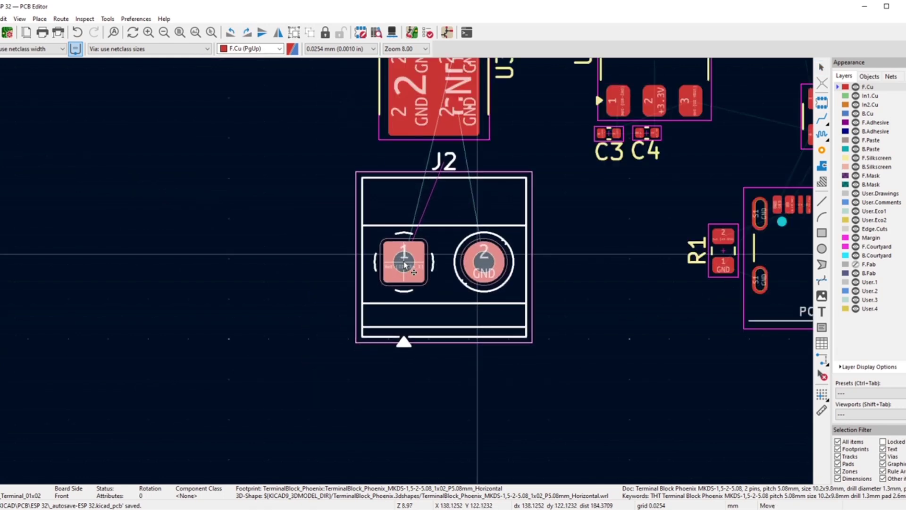
left_click_drag(400, 264, 400, 259)
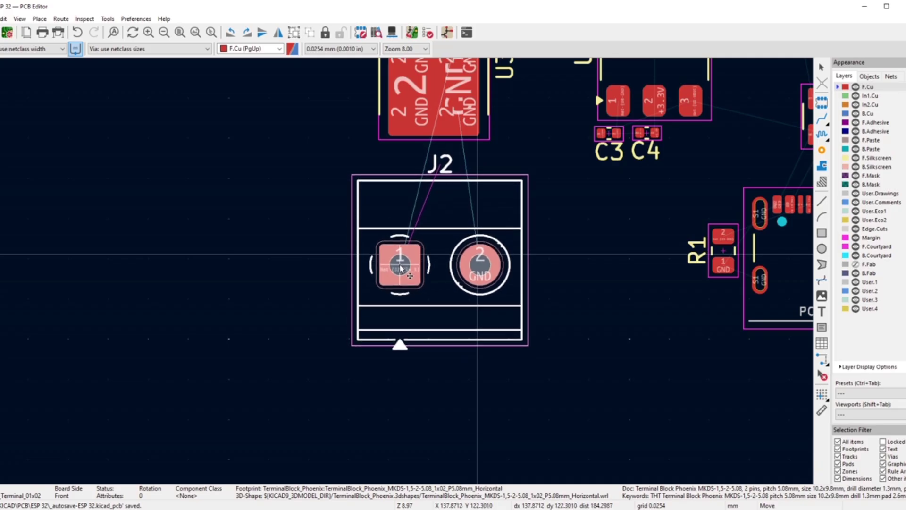
left_click(400, 264)
- Rotate capacitor C5 to a vertical 90-degree orientation and move its reference label to the right of its body
scroll(472, 330, "down", 5)
scroll(405, 275, "up", 3)
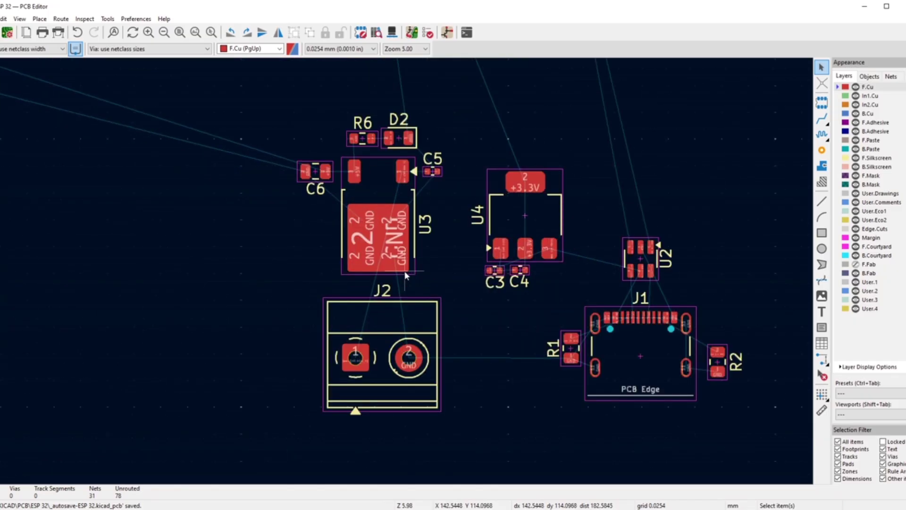
scroll(430, 177, "up", 5)
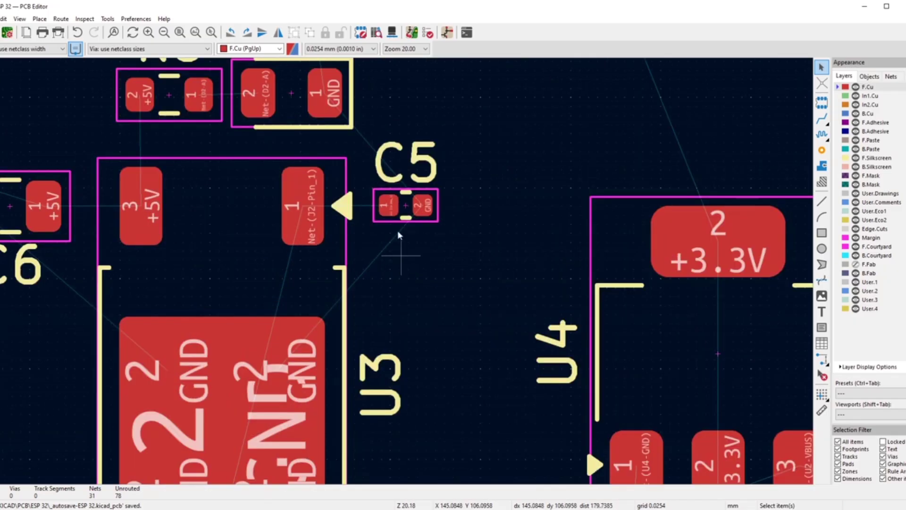
left_click(396, 198)
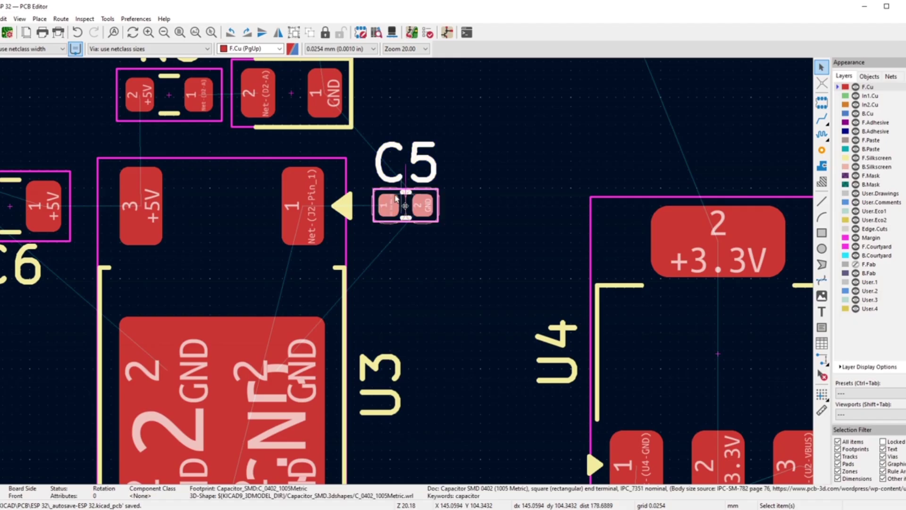
left_click(245, 34)
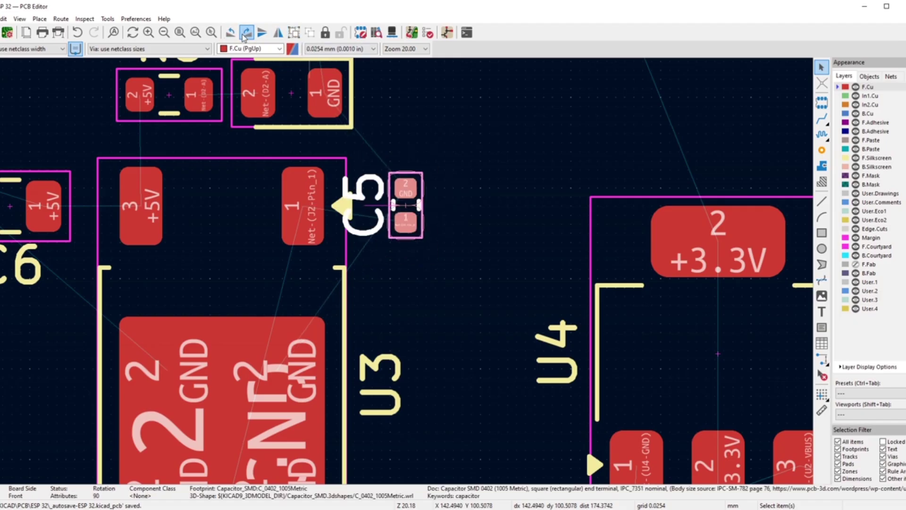
left_click(489, 212)
left_click_drag(376, 230, 421, 214)
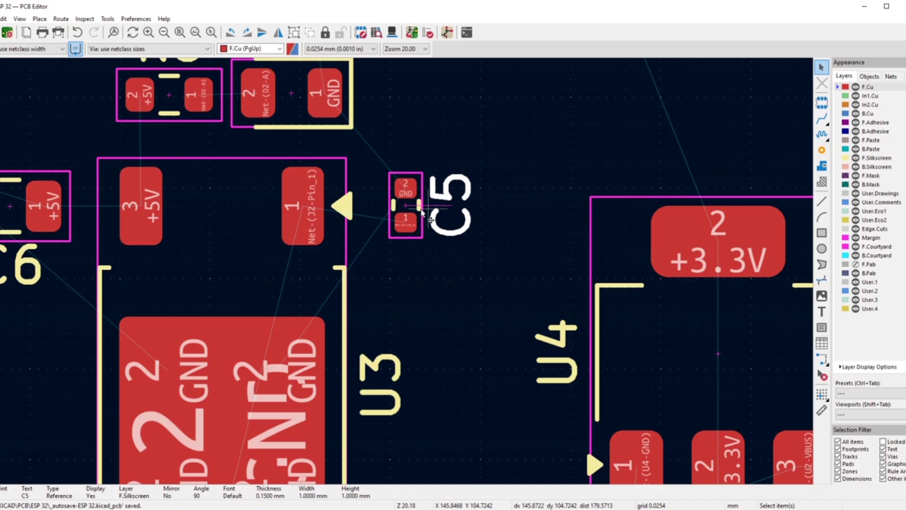
- Move capacitor C5 slightly up and left, close beside pin 1 of regulator U3
left_click(399, 203)
key("m")
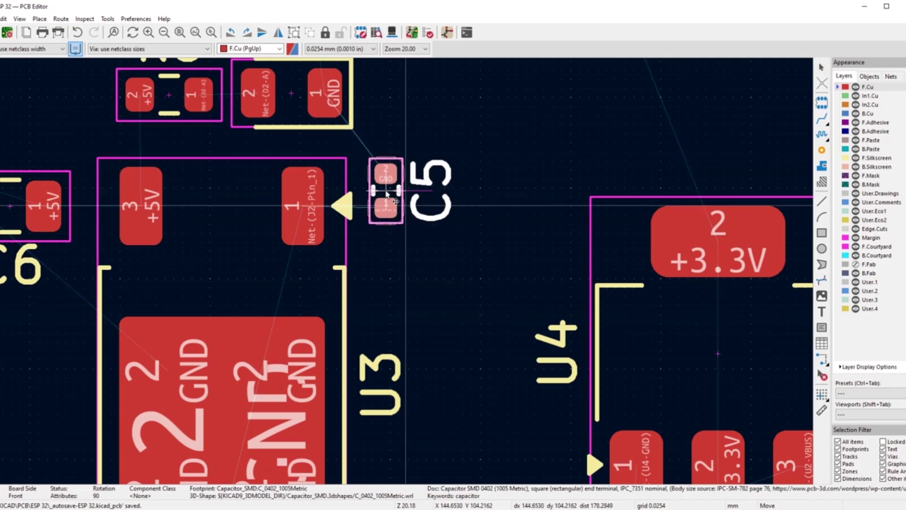
left_click(386, 194)
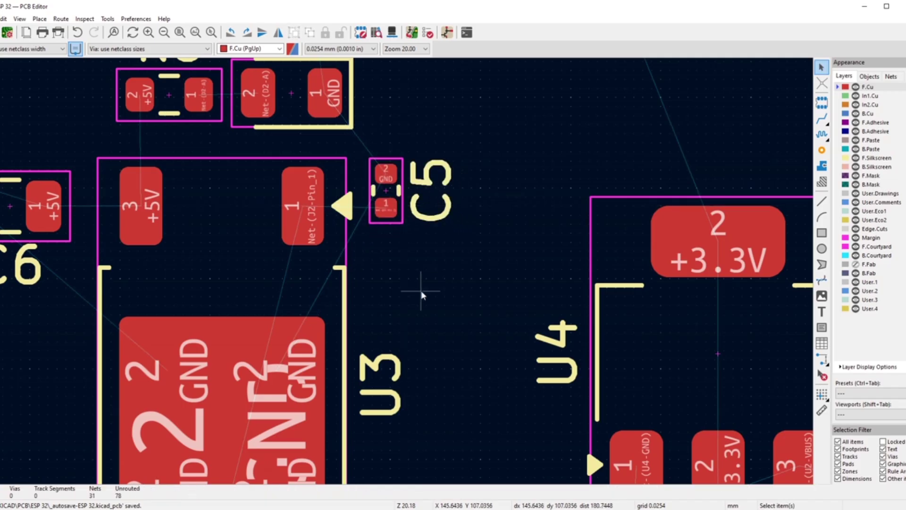
- Move pin socket J3 from the unplaced parts to just below the lower-right corner of module U1
scroll(401, 271, "down", 5)
scroll(429, 153, "up", 1)
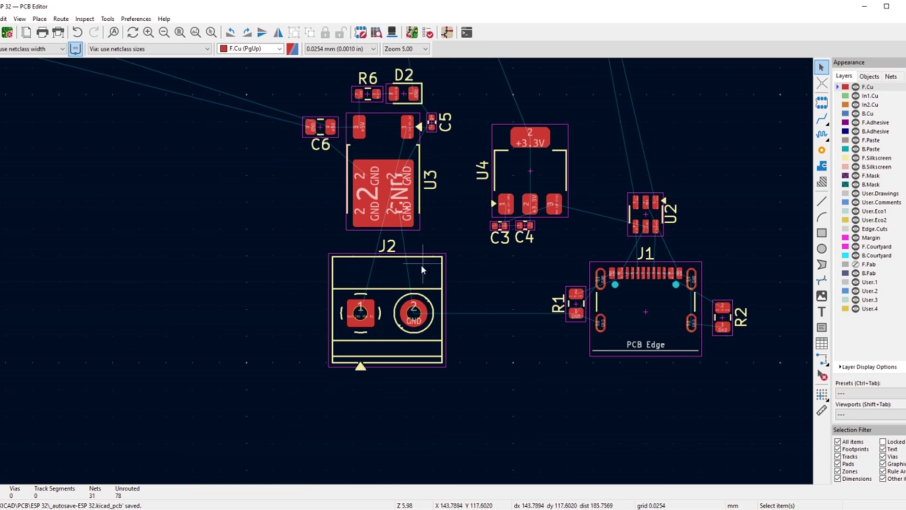
scroll(369, 234, "down", 4)
scroll(401, 266, "up", 1)
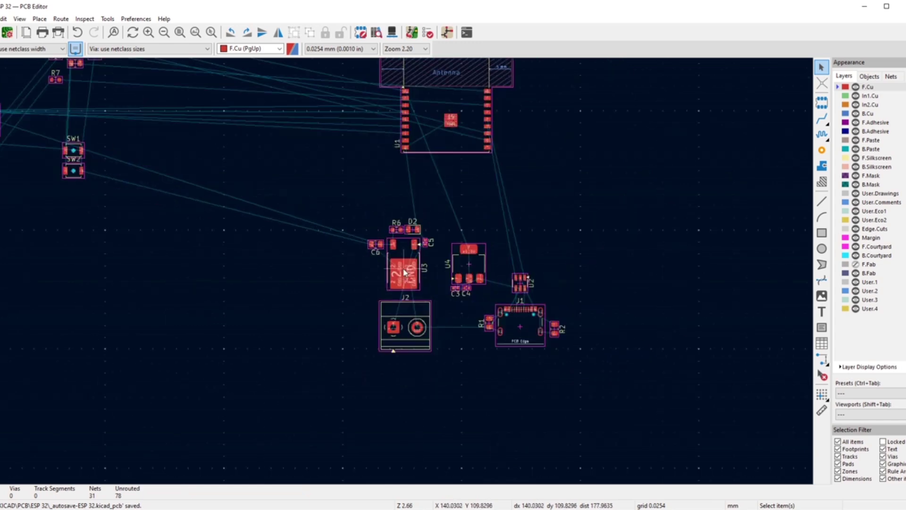
scroll(376, 206, "down", 1)
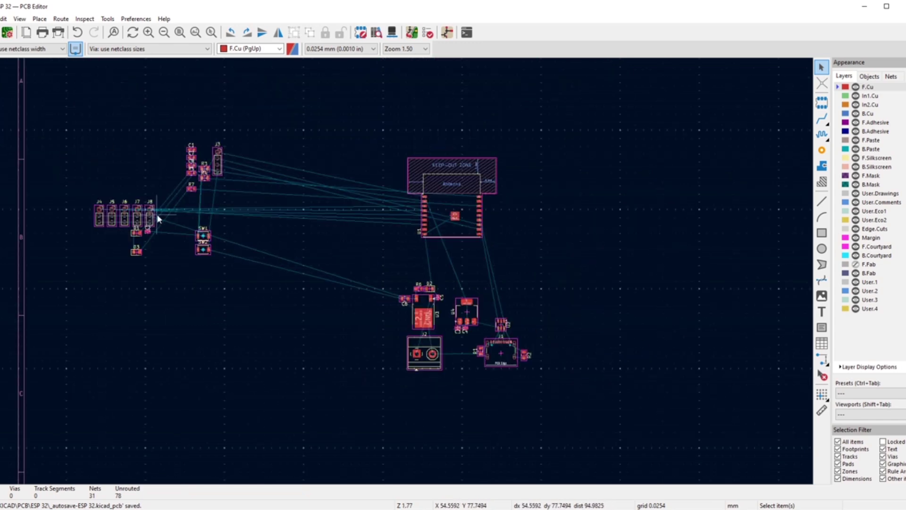
scroll(216, 168, "up", 6)
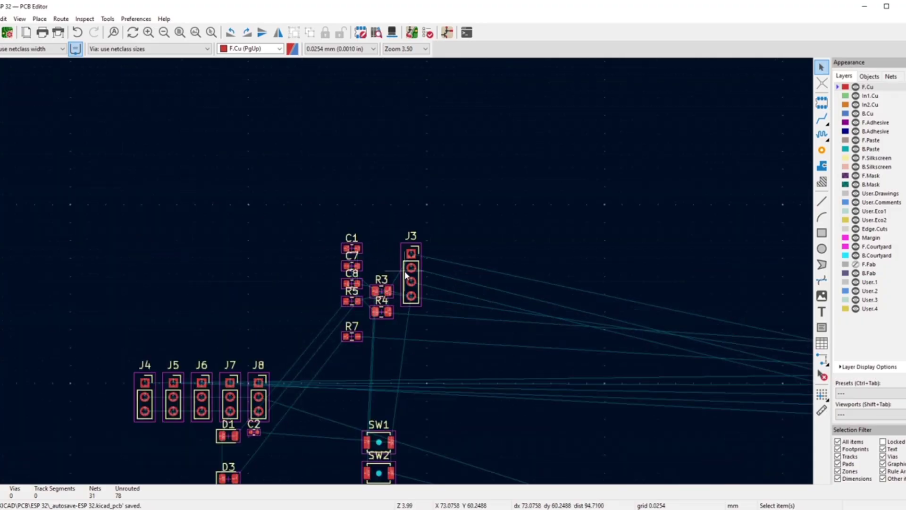
left_click(400, 295)
key("m")
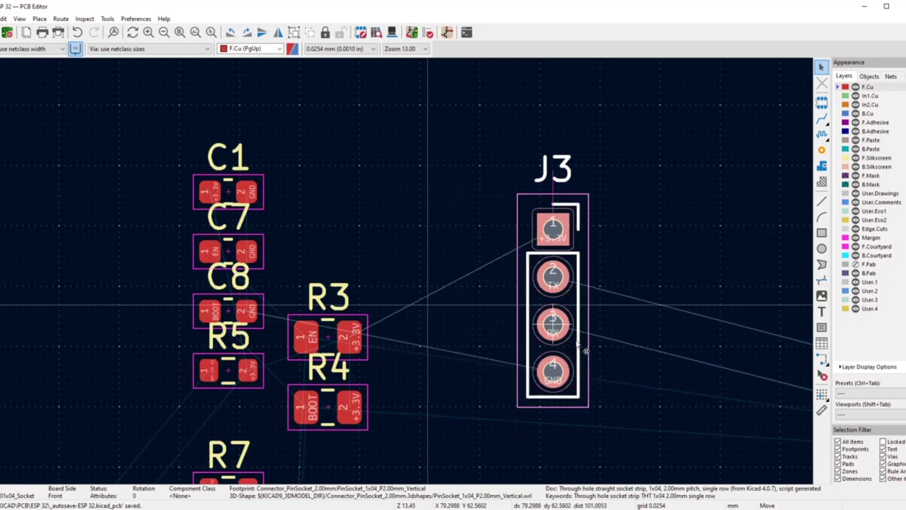
scroll(349, 236, "down", 5)
scroll(477, 309, "down", 5)
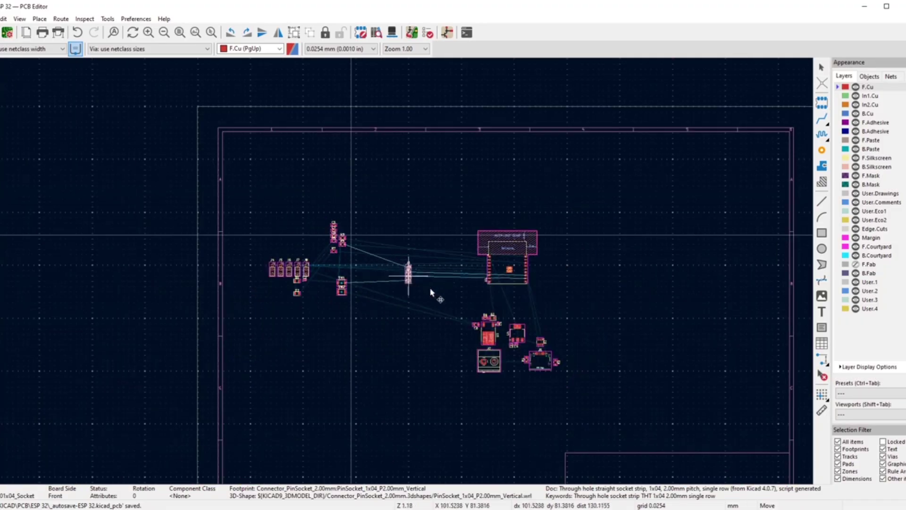
scroll(406, 274, "up", 7)
scroll(405, 274, "up", 2)
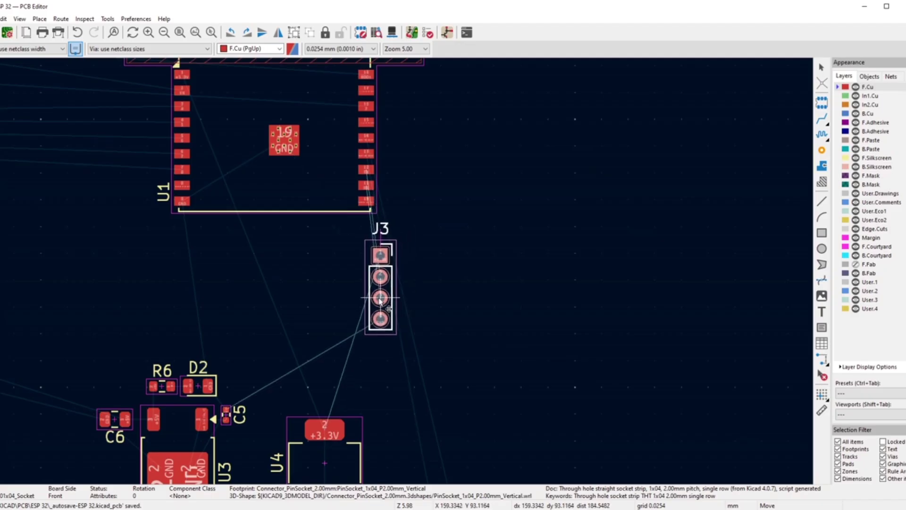
scroll(405, 273, "up", 3)
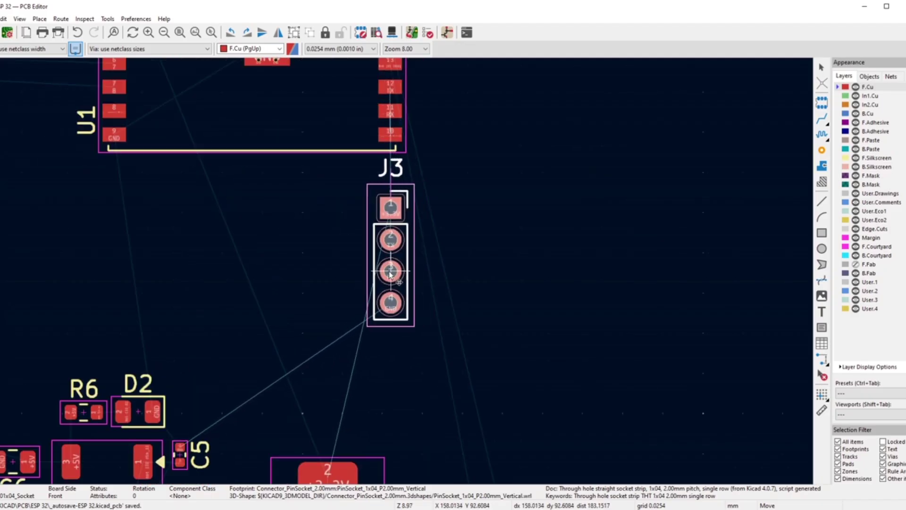
scroll(405, 271, "down", 4)
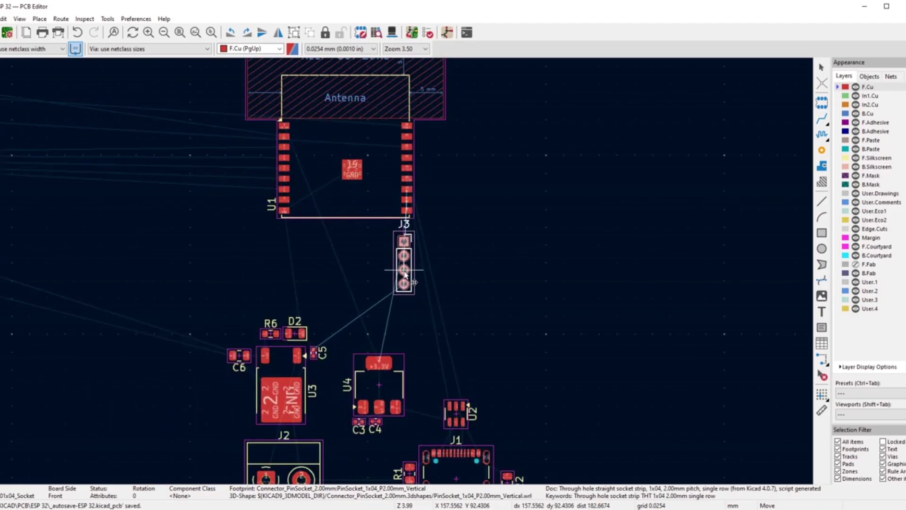
scroll(401, 272, "up", 4)
left_click(397, 282)
- Rotate J3 to 90 degrees with pin 1 on the left and line that pin up above U4's +3.3V pad
left_click(245, 34)
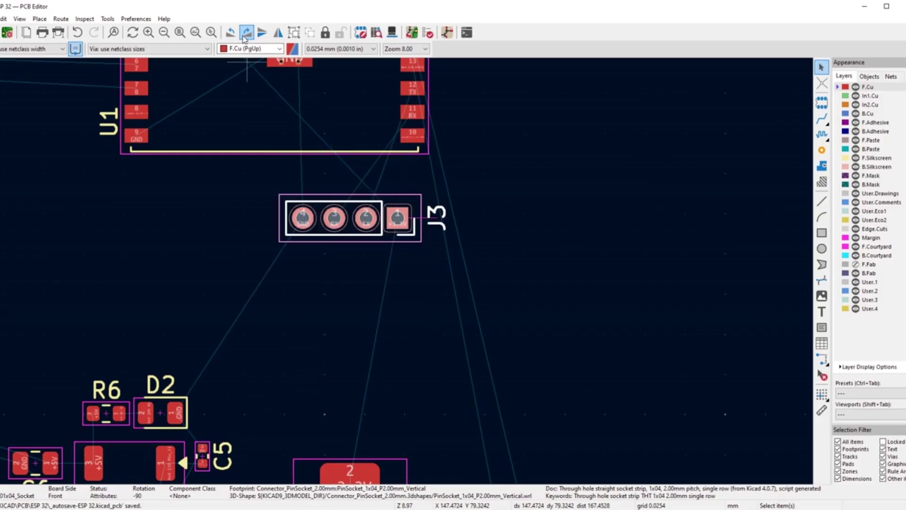
left_click(244, 35)
left_click(245, 36)
key("m")
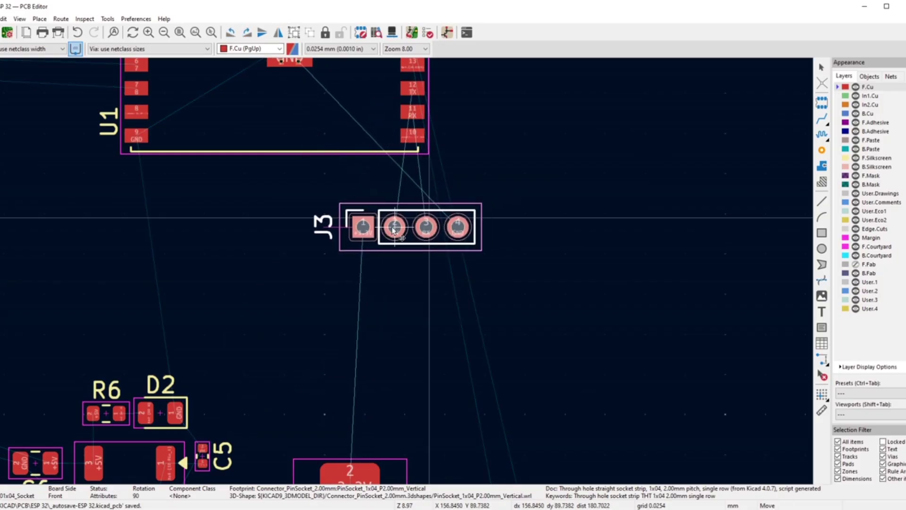
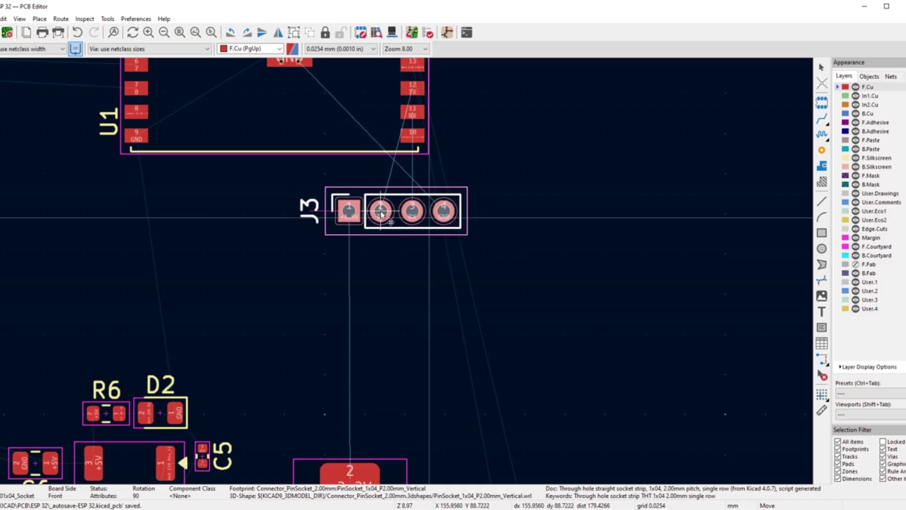
left_click(383, 214)
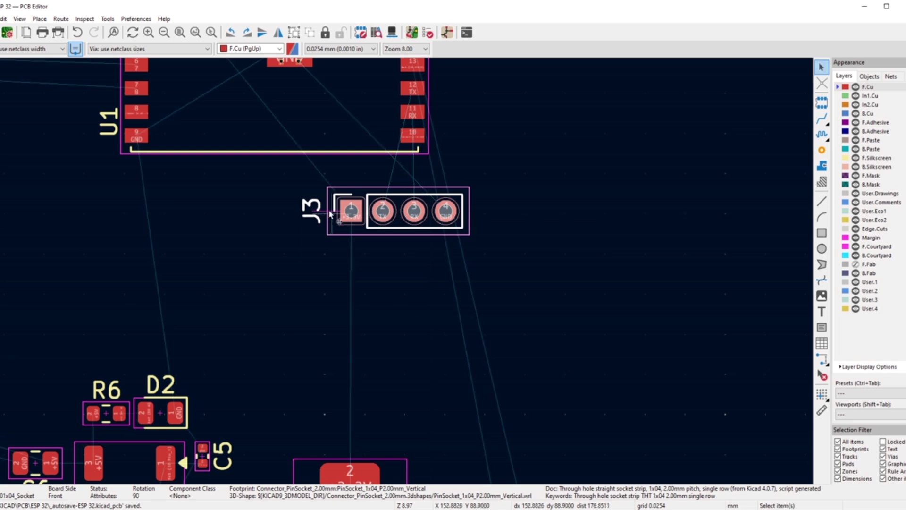
- Move resistor R3 from the unplaced parts to the left side of push button SW1
scroll(263, 245, "down", 5)
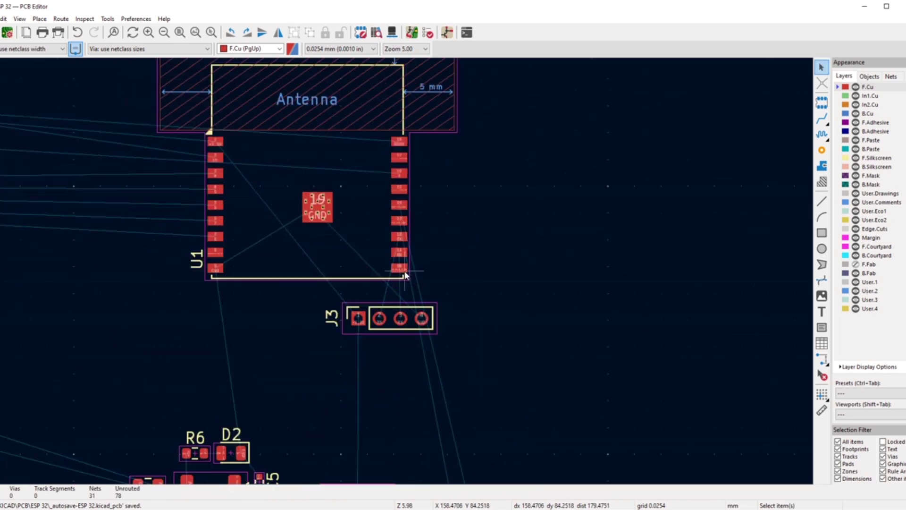
scroll(405, 276, "up", 1)
scroll(404, 276, "down", 2)
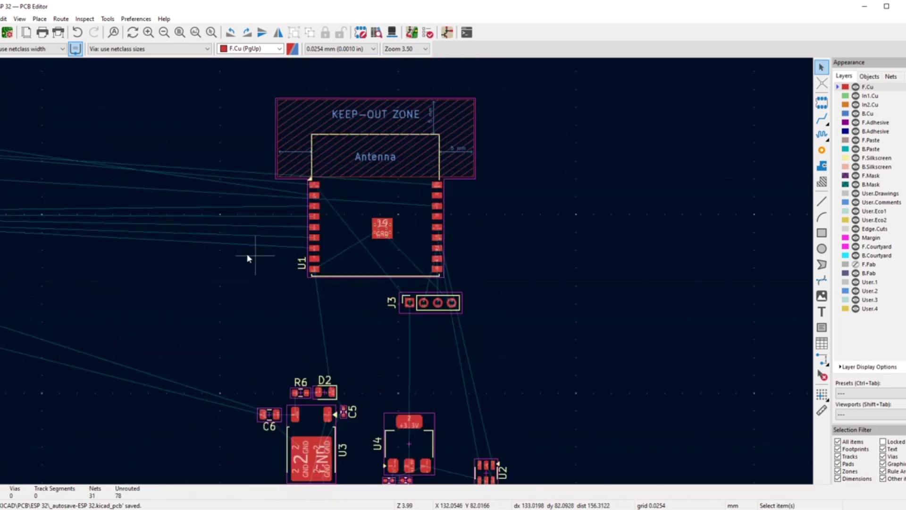
scroll(264, 250, "down", 2)
scroll(404, 274, "up", 5)
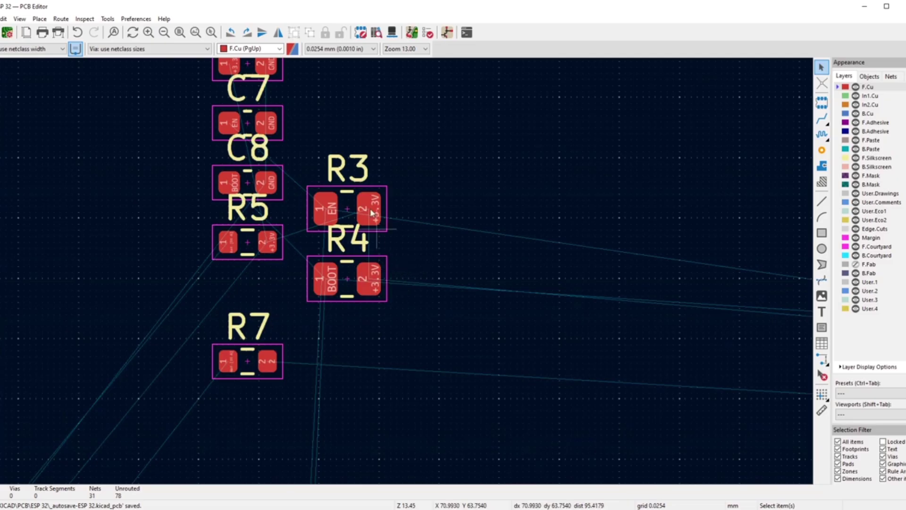
left_click(359, 198)
key("m")
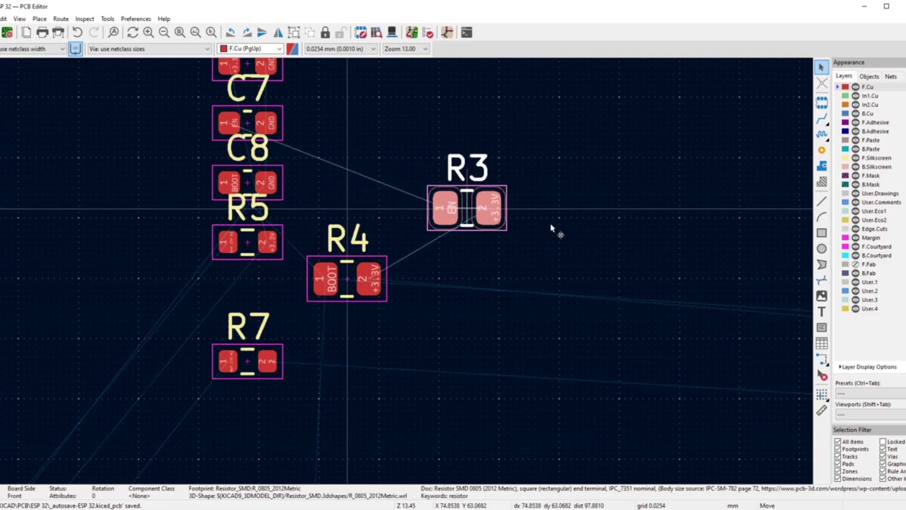
scroll(648, 319, "down", 2)
scroll(404, 276, "down", 3)
scroll(406, 277, "up", 3)
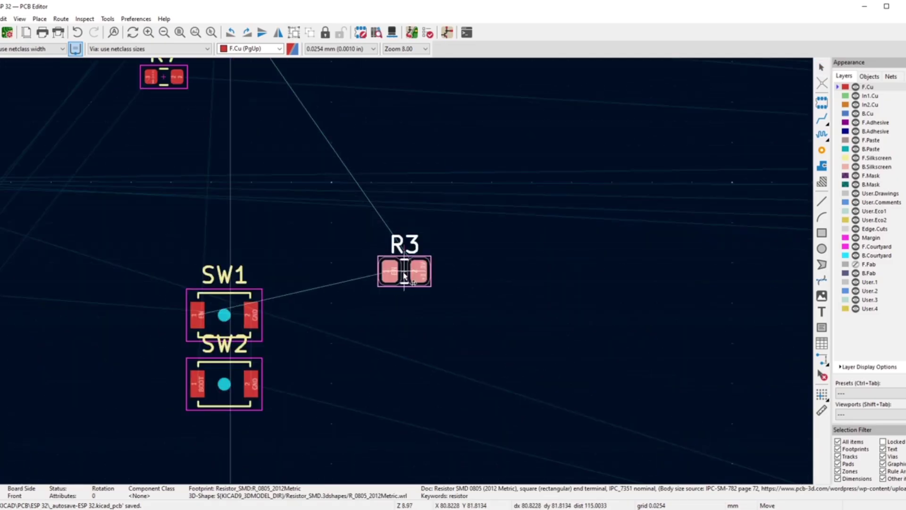
left_click(140, 319)
- Rotate R3 by 180 degrees and move it closer to SW1 so their EN pads face each other at the same height
scroll(140, 319, "up", 6)
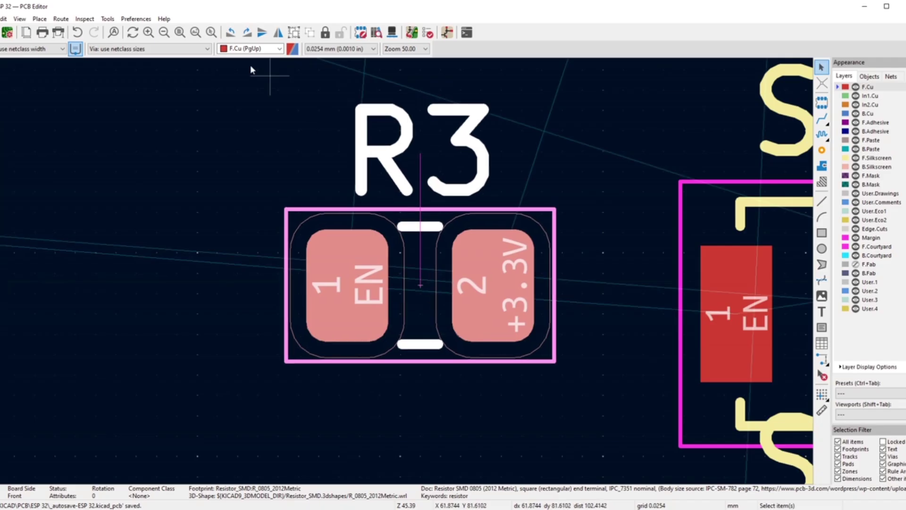
left_click(247, 34)
left_click(250, 36)
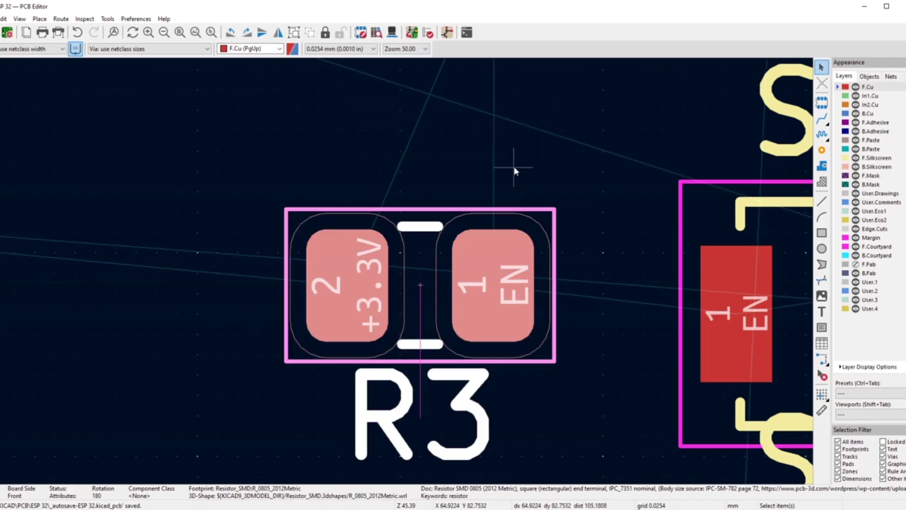
scroll(515, 171, "down", 4)
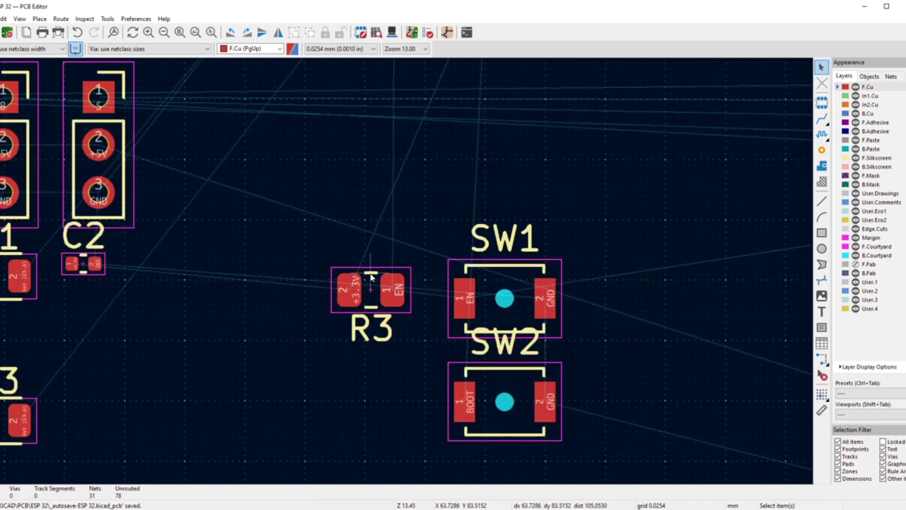
left_click_drag(371, 277, 395, 285)
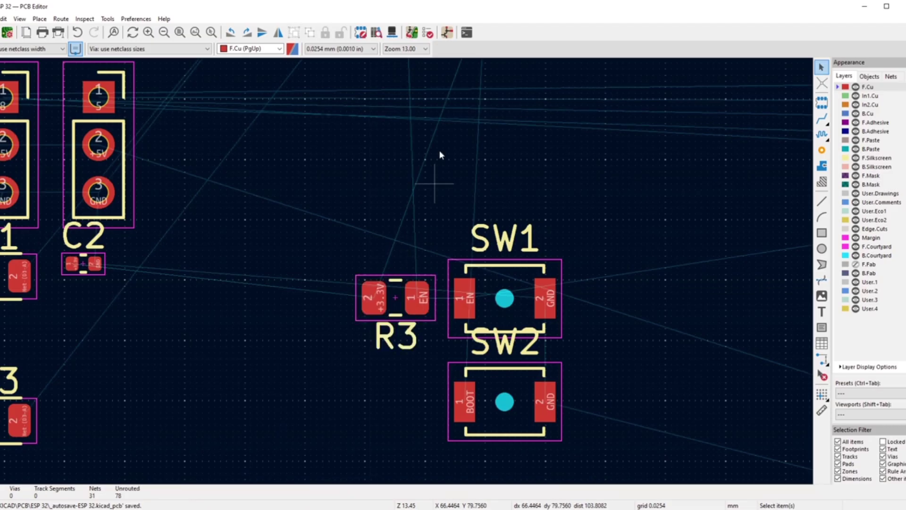
- Switch to the Schematic Editor, select capacitor C7 across SW1, and return to the PCB Editor with C7 selected
scroll(440, 150, "down", 5)
scroll(407, 268, "up", 3)
scroll(361, 342, "up", 3)
scroll(452, 393, "down", 2)
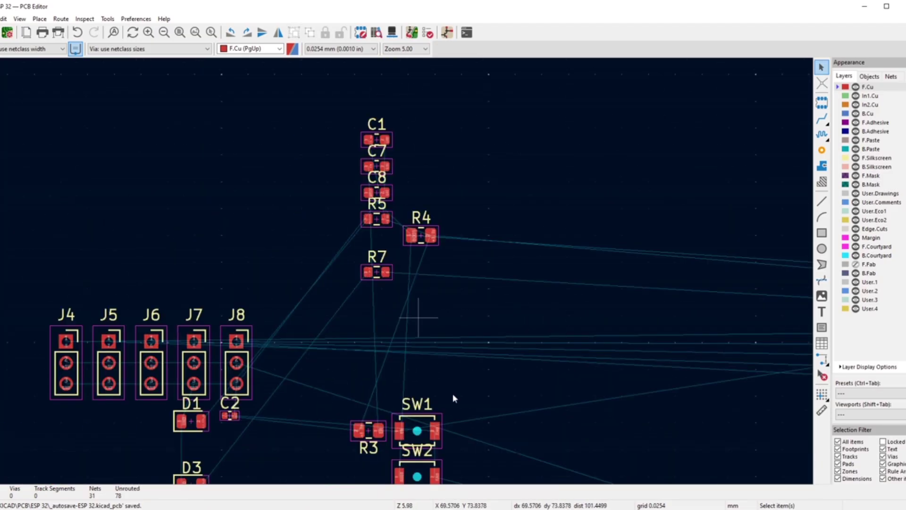
mouse_move(578, 504)
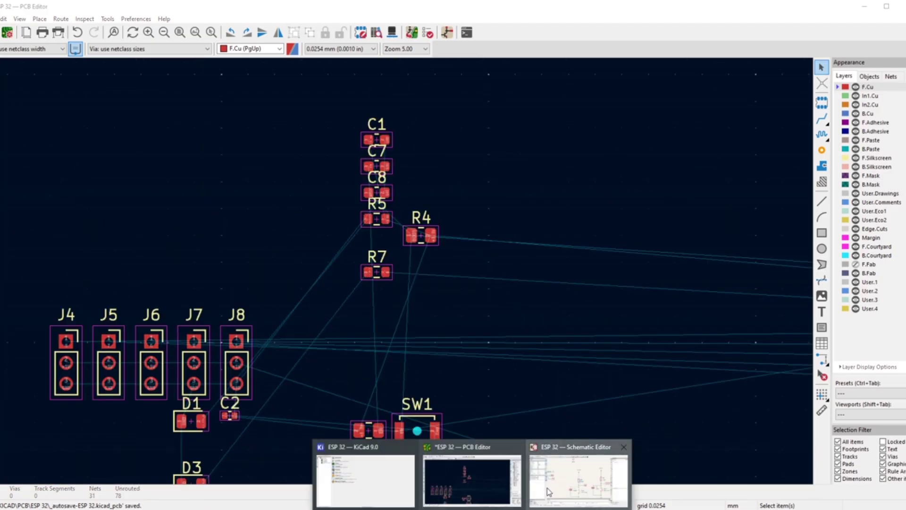
left_click(584, 477)
left_click(402, 357)
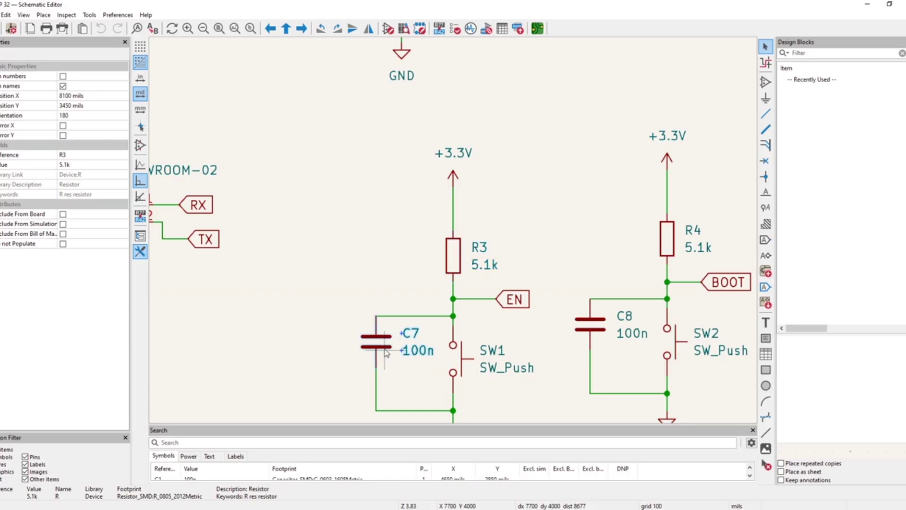
mouse_move(578, 504)
left_click(477, 467)
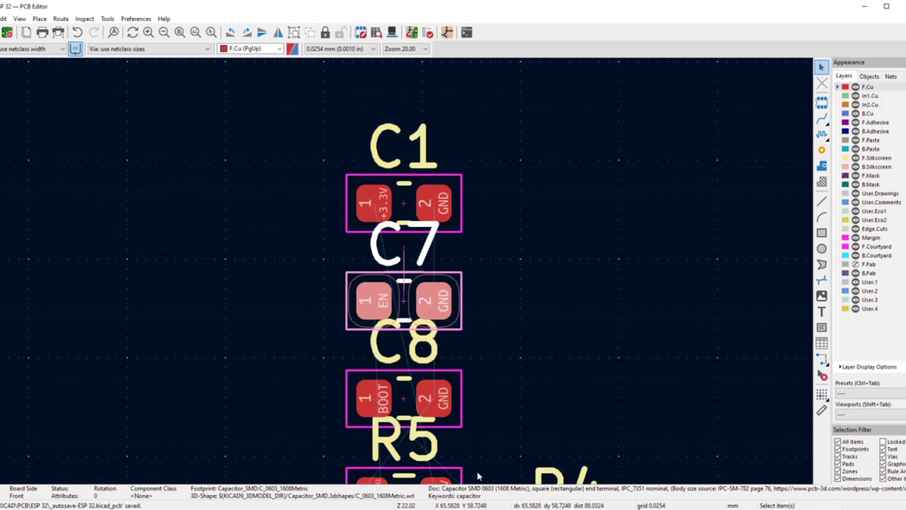
- Move C7 from the unplaced parts to just above R3, left of SW1, and rotate it 180 degrees so its EN pad faces right
key("m")
scroll(415, 302, "down", 6)
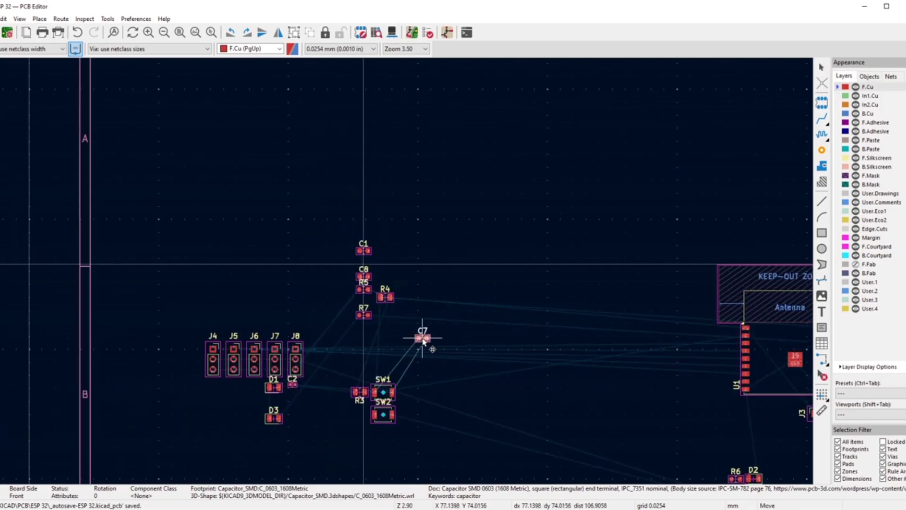
scroll(382, 358, "up", 4)
left_click(310, 313)
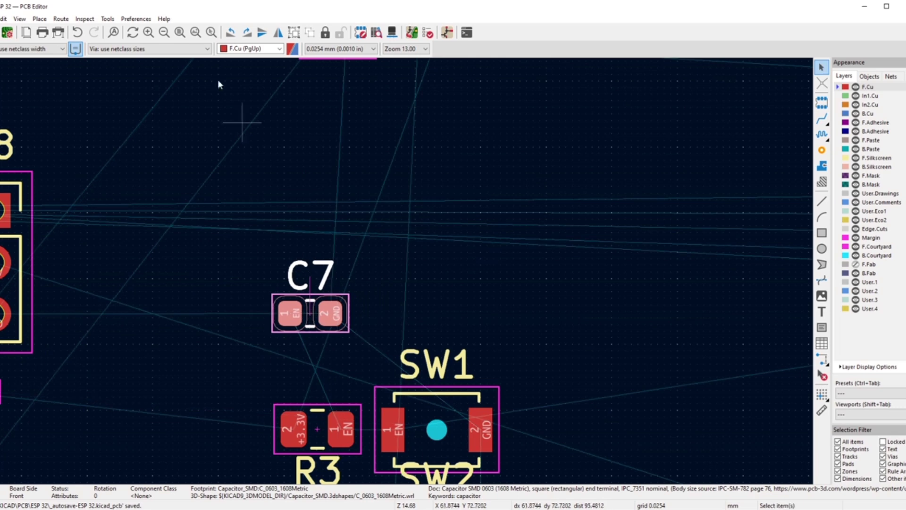
left_click(247, 32)
left_click(247, 33)
left_click(344, 188)
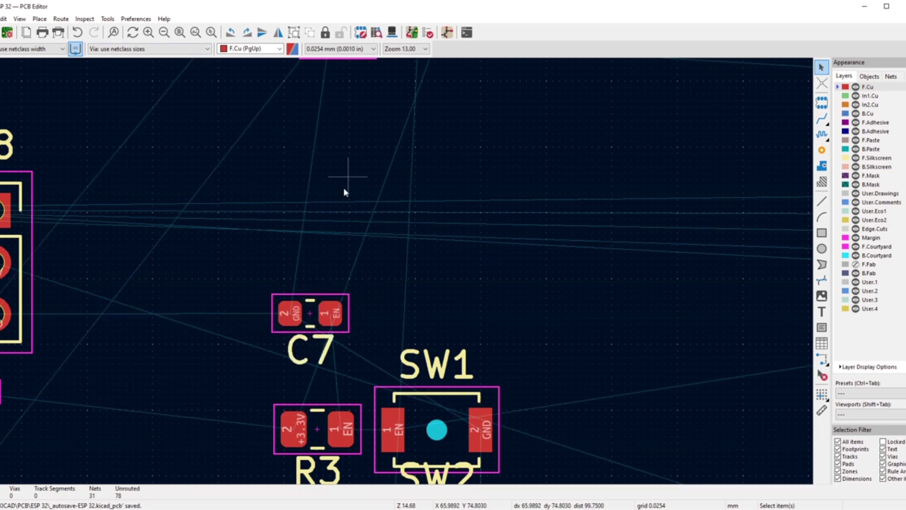
- Move C7's reference text to above its footprint
left_click(302, 342)
key("m")
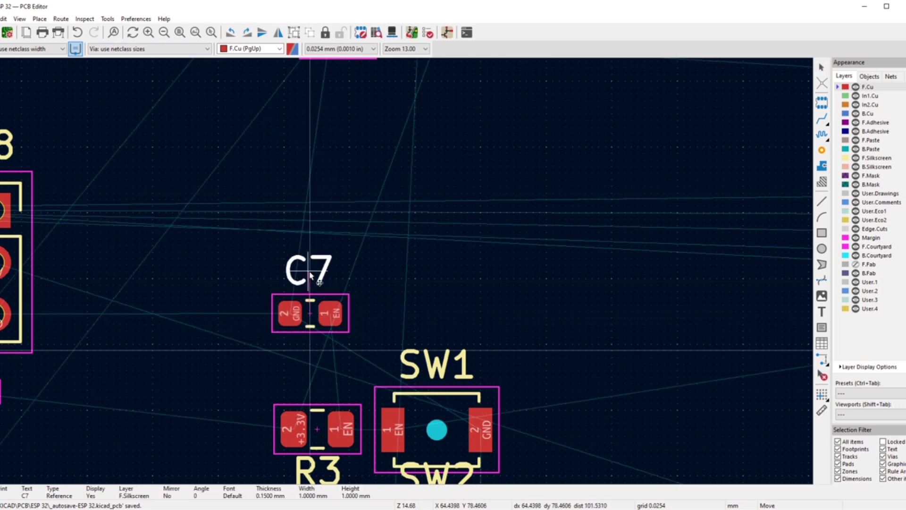
left_click(309, 279)
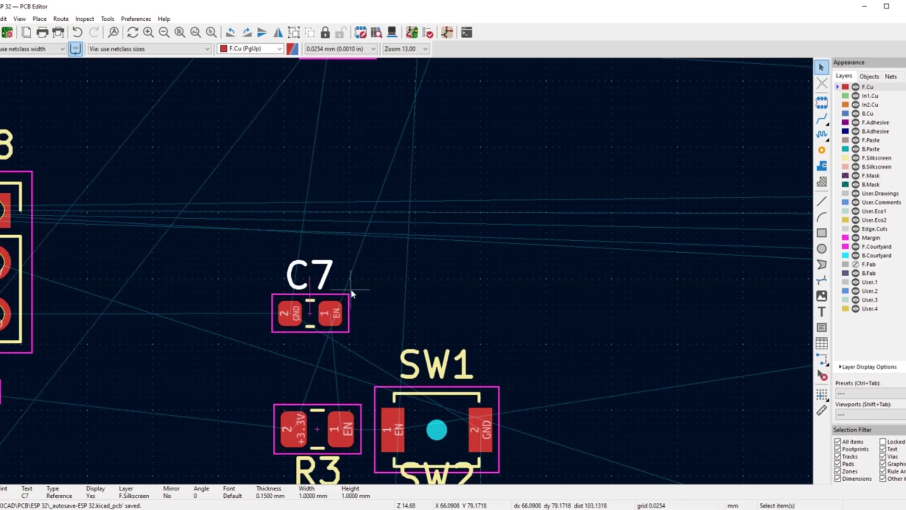
- Place C7 directly above R3 with the EN pads of both parts lined up vertically
left_click(331, 318)
scroll(331, 318, "up", 5)
scroll(375, 299, "down", 3)
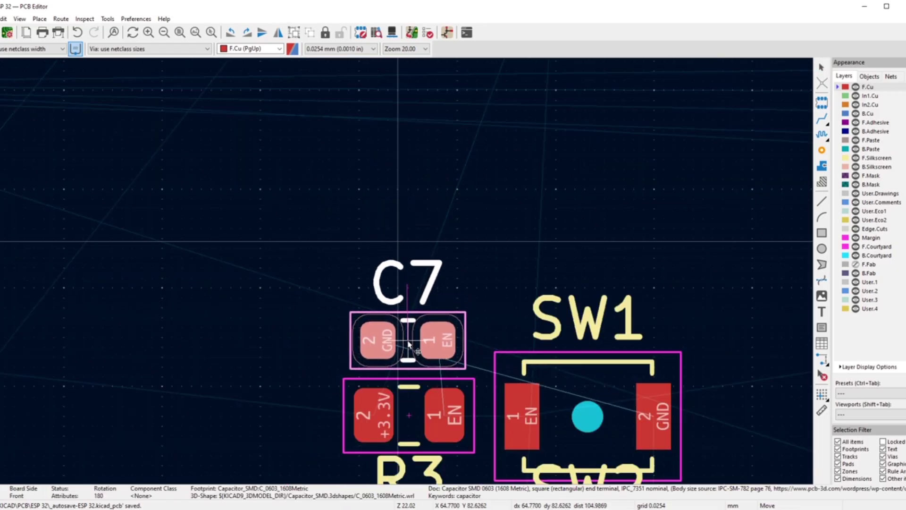
left_click(415, 341)
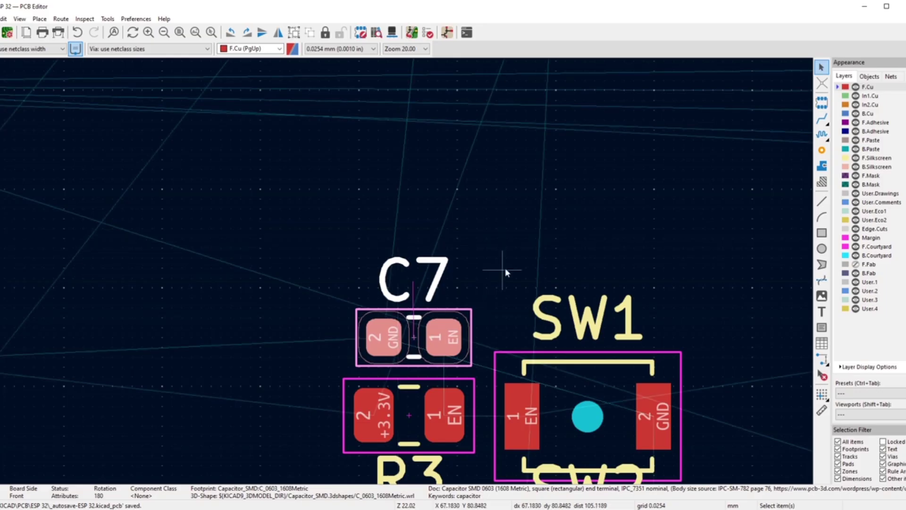
left_click(506, 269)
- Move push button SW1 beneath U1's lower edge, to the left of header J3 and at about the same height
scroll(406, 274, "down", 4)
scroll(406, 283, "up", 3)
left_click(393, 276)
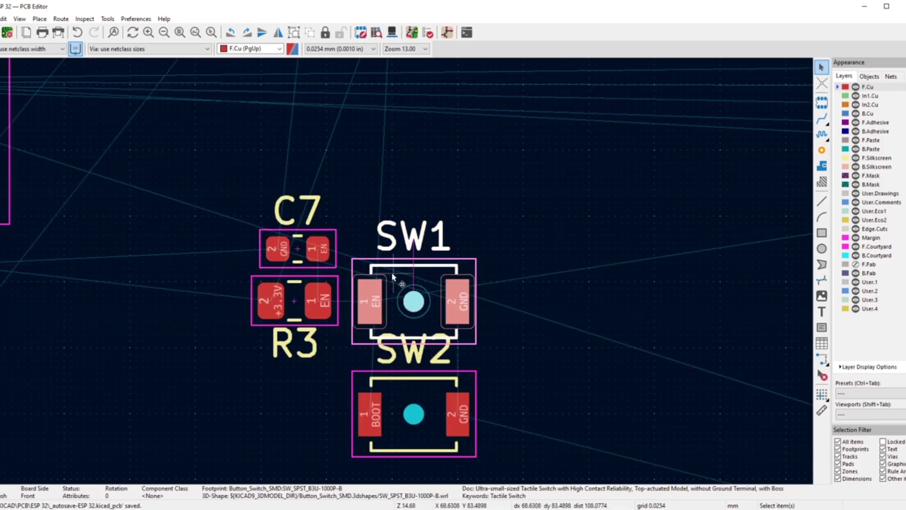
key("m")
scroll(404, 269, "down", 8)
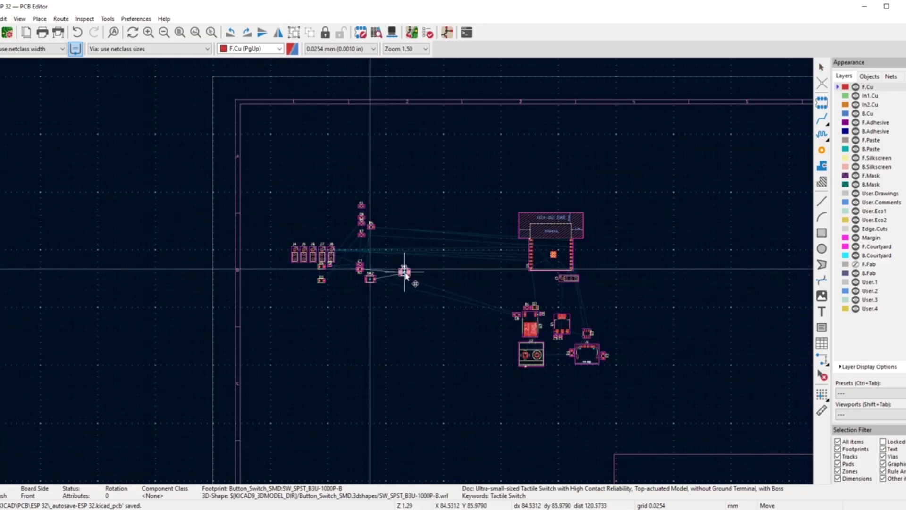
scroll(529, 283, "up", 5)
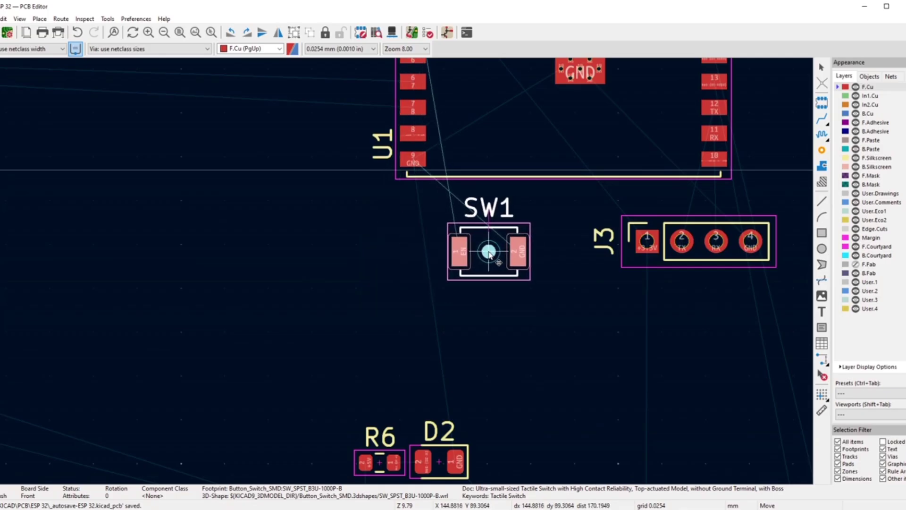
left_click(488, 253)
scroll(474, 244, "up", 3)
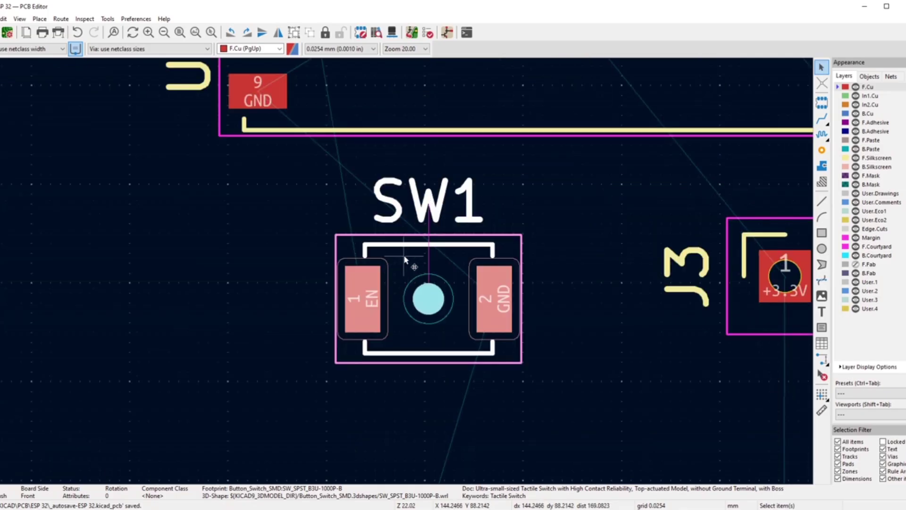
key("m")
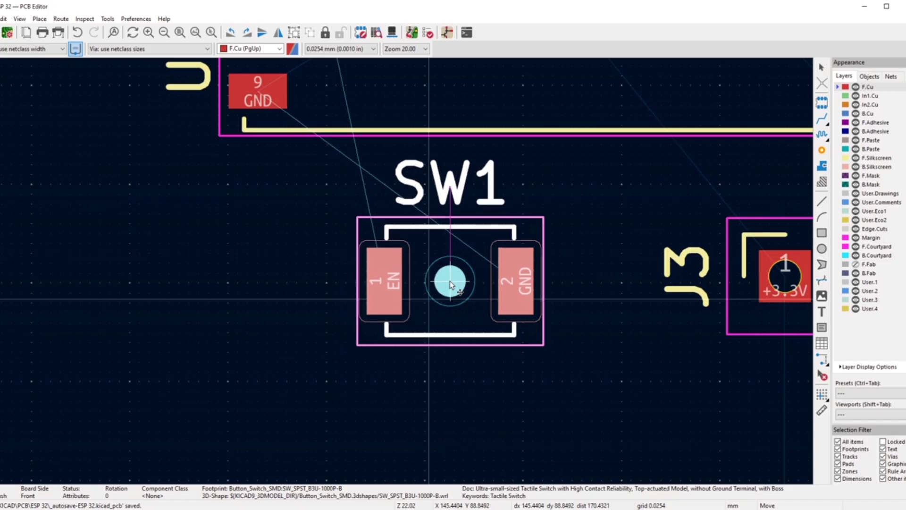
left_click(449, 282)
- Move C7 and R3 together from the unplaced area to the left side of SW1
scroll(406, 276, "down", 8)
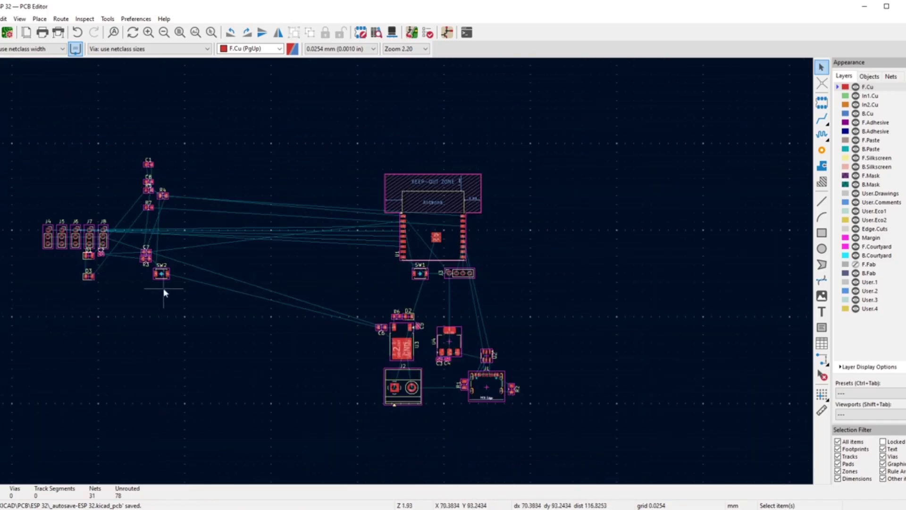
scroll(165, 293, "up", 10)
scroll(405, 269, "down", 3)
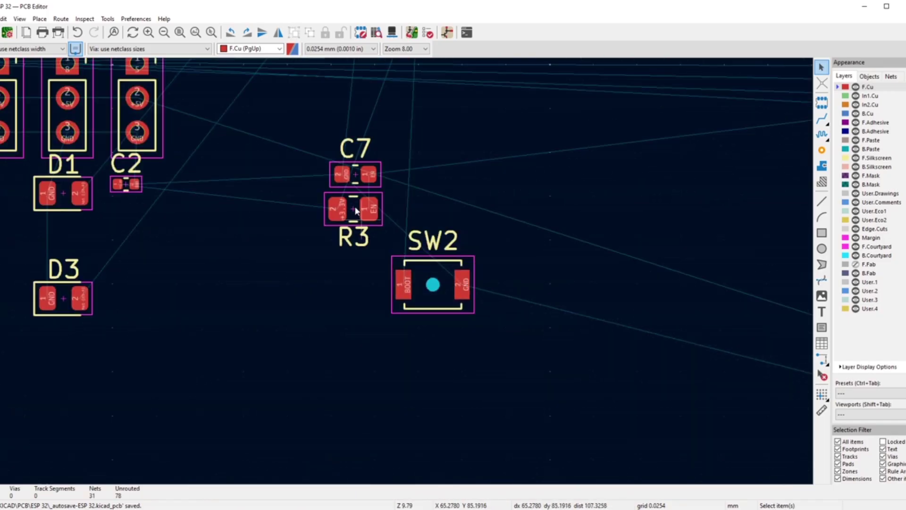
scroll(356, 210, "up", 4)
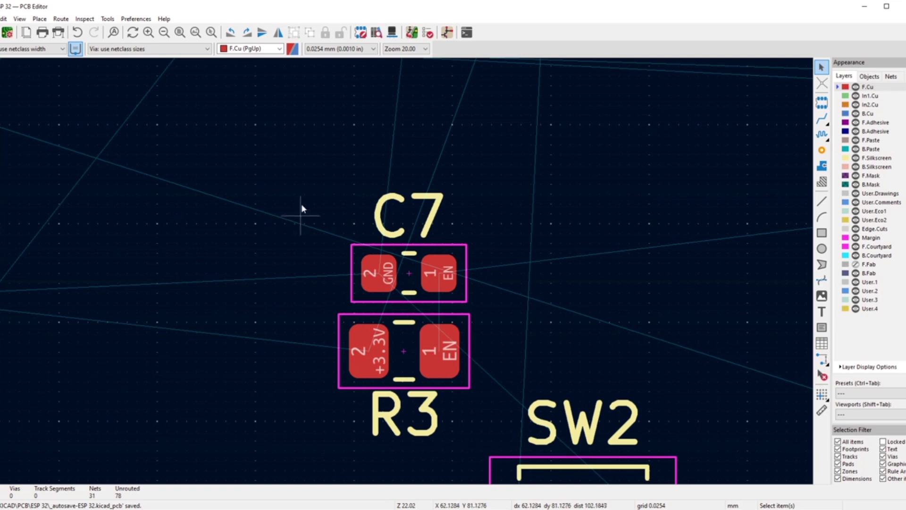
left_click_drag(304, 196, 516, 481)
key("m")
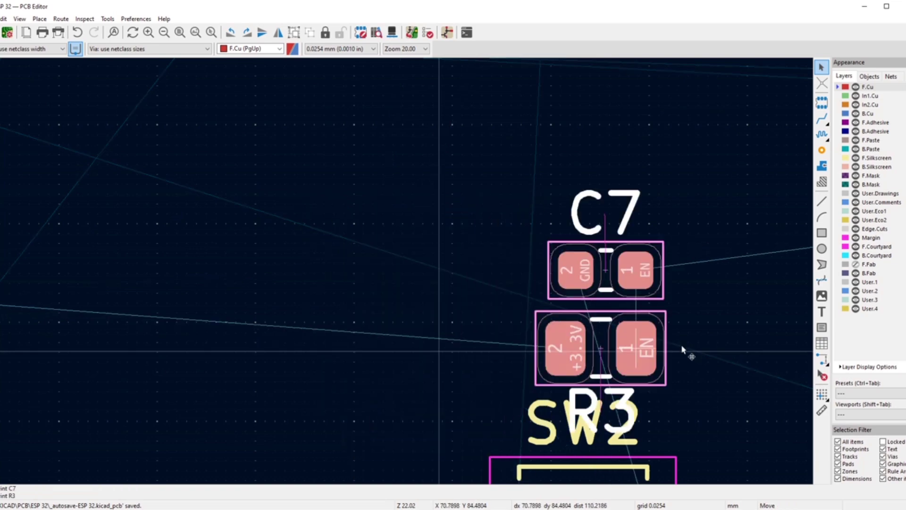
scroll(682, 350, "down", 10)
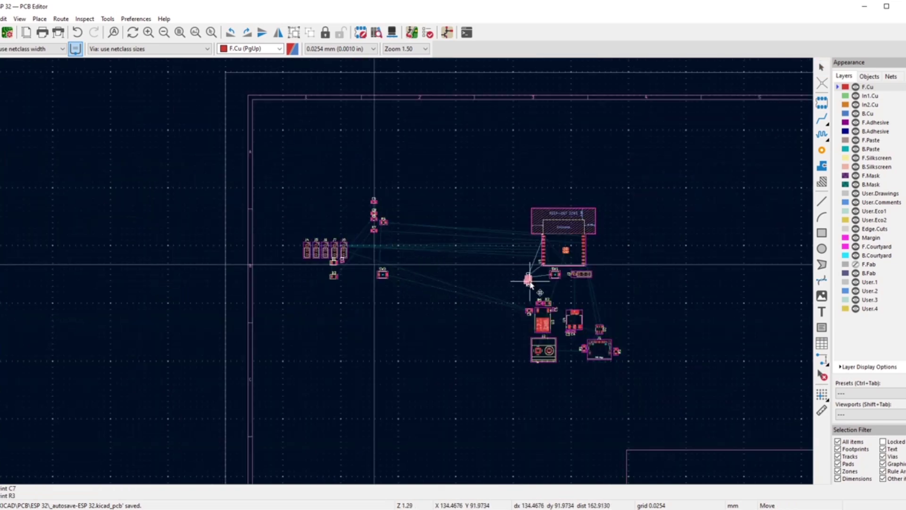
scroll(529, 282, "up", 5)
scroll(406, 271, "up", 5)
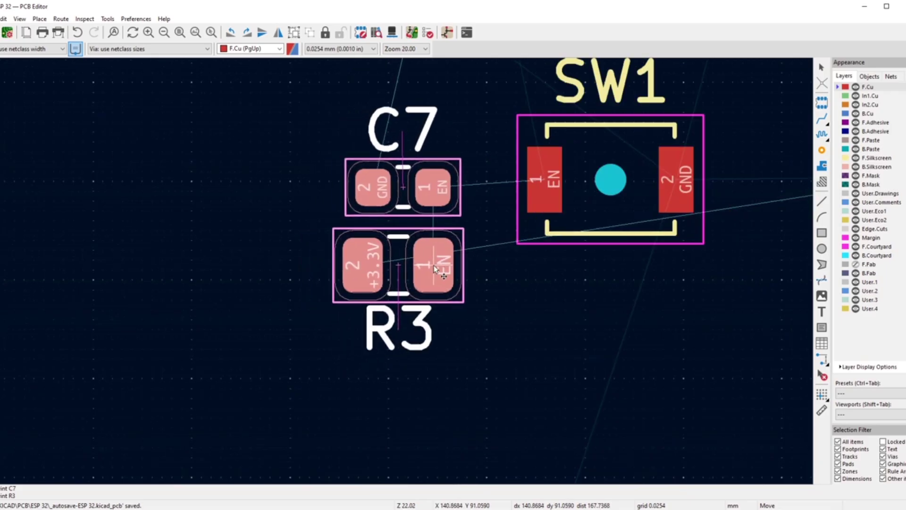
left_click(461, 297)
key("Escape")
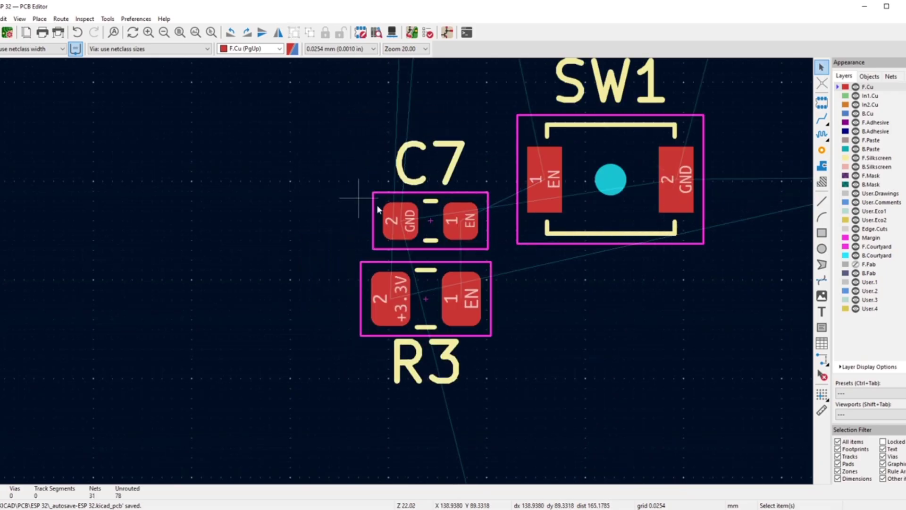
- Pull R3 away from C7 to below SW1 and rotate it to 0 degrees so its EN pad is on the left
left_click(427, 280)
left_click_drag(427, 280, 525, 328)
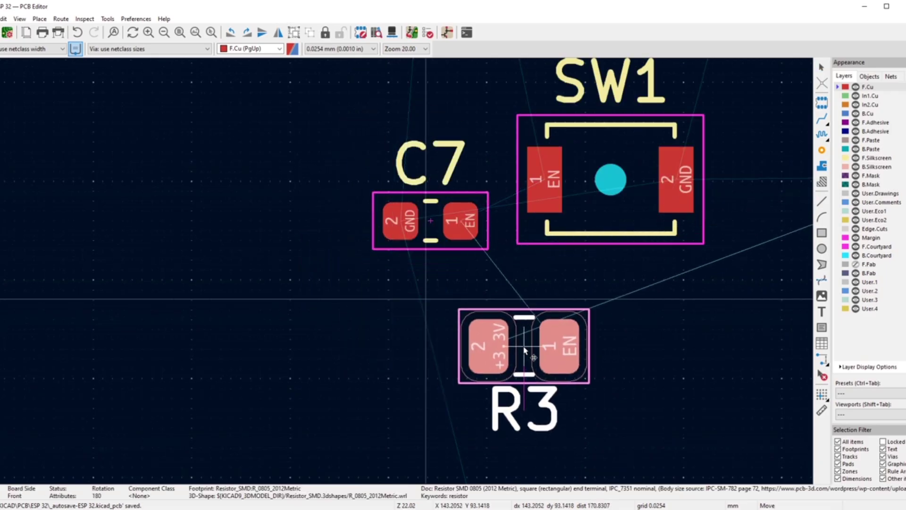
left_click(246, 32)
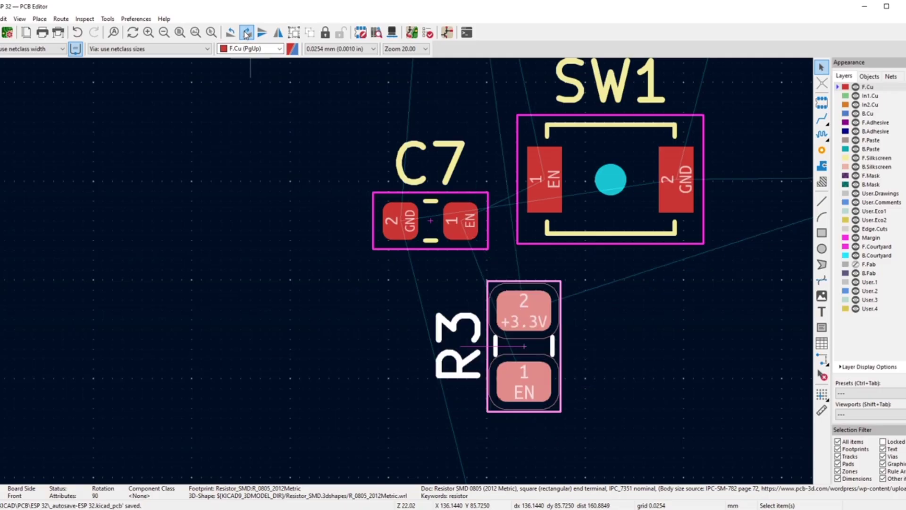
left_click(246, 32)
left_click(246, 32)
left_click(246, 33)
left_click(246, 32)
left_click(247, 33)
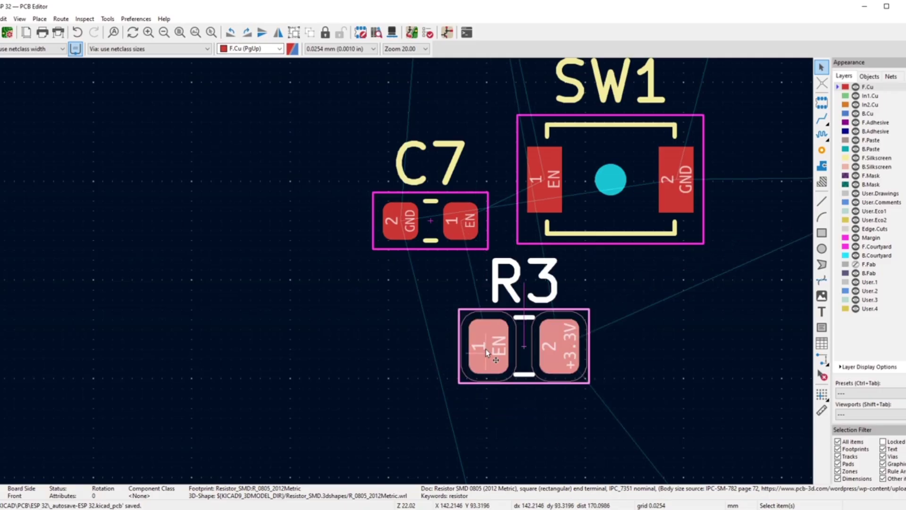
- Place R3 under SW1 with its EN pad below the button's EN pad, and move its reference text below the footprint
key("m")
scroll(485, 349, "down", 4)
scroll(405, 275, "up", 4)
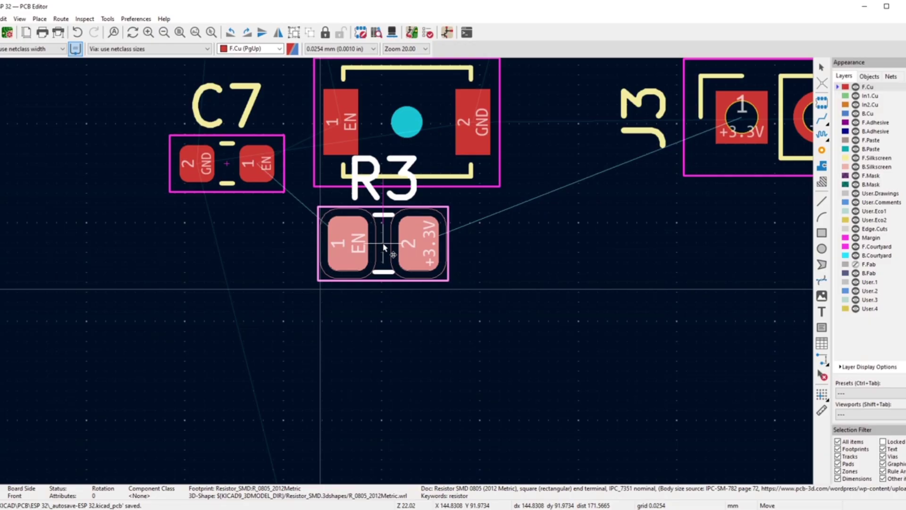
left_click(381, 245)
left_click(375, 201)
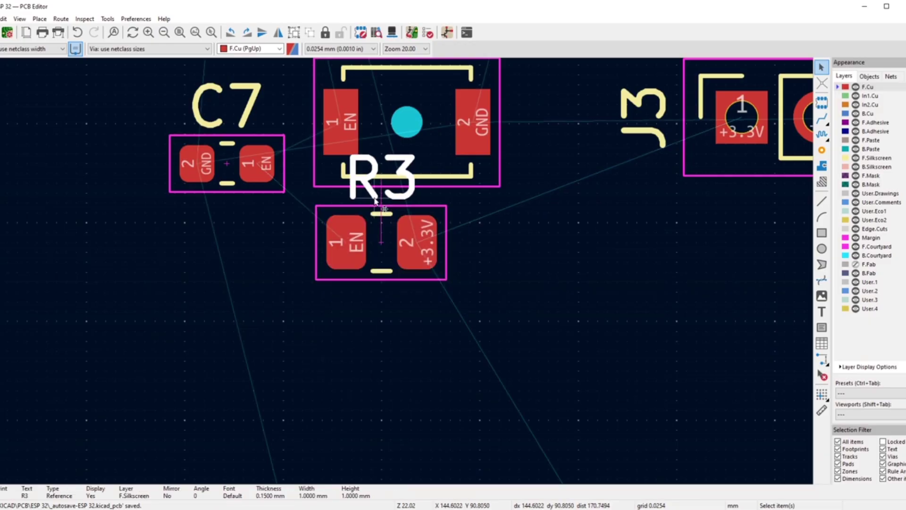
key("m")
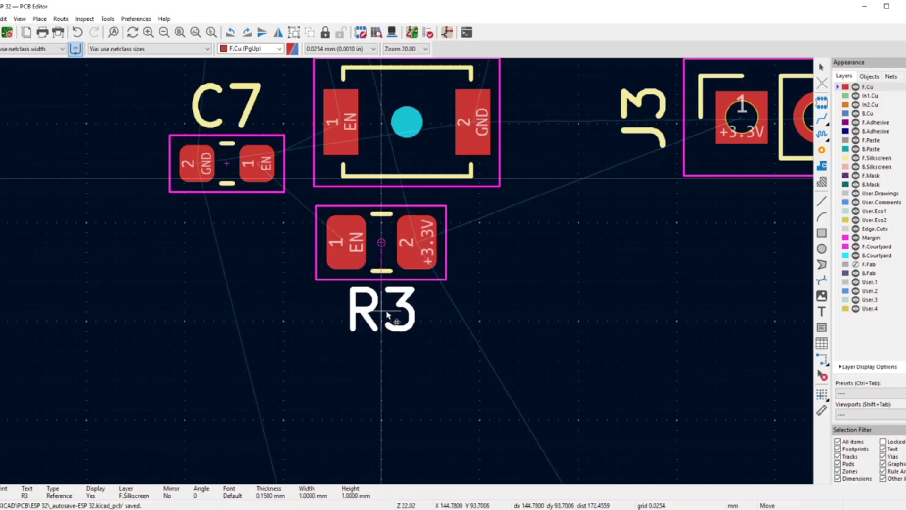
left_click(387, 315)
- Nudge R3 slightly upward so it sits closer to SW1's lower courtyard edge
left_click(369, 227)
key("m")
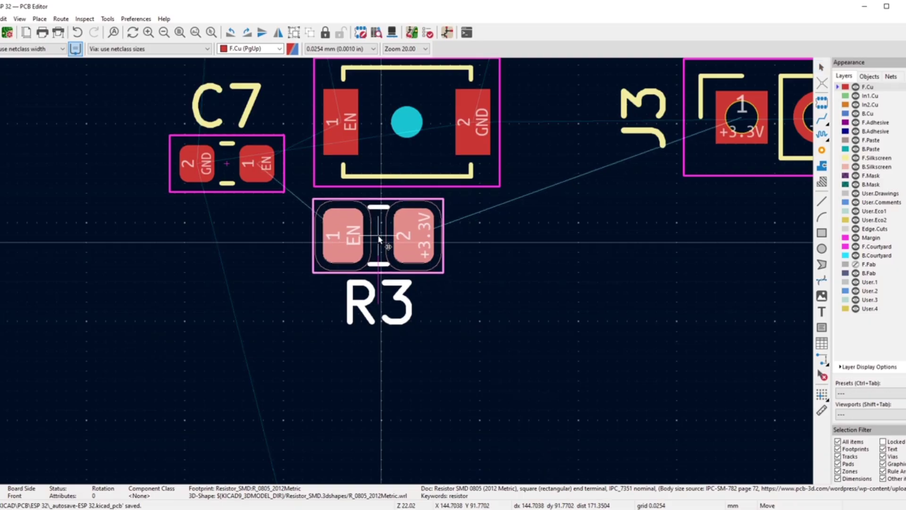
left_click(371, 240)
left_click(307, 232)
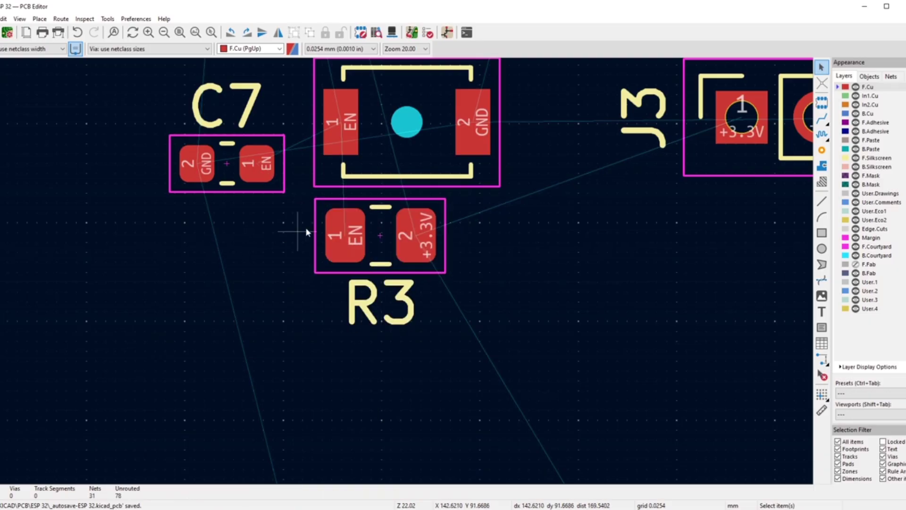
- Move C7 closer to SW1's left side so its EN pad faces the button's EN pad at the same height
scroll(276, 253, "down", 5)
scroll(370, 250, "up", 8)
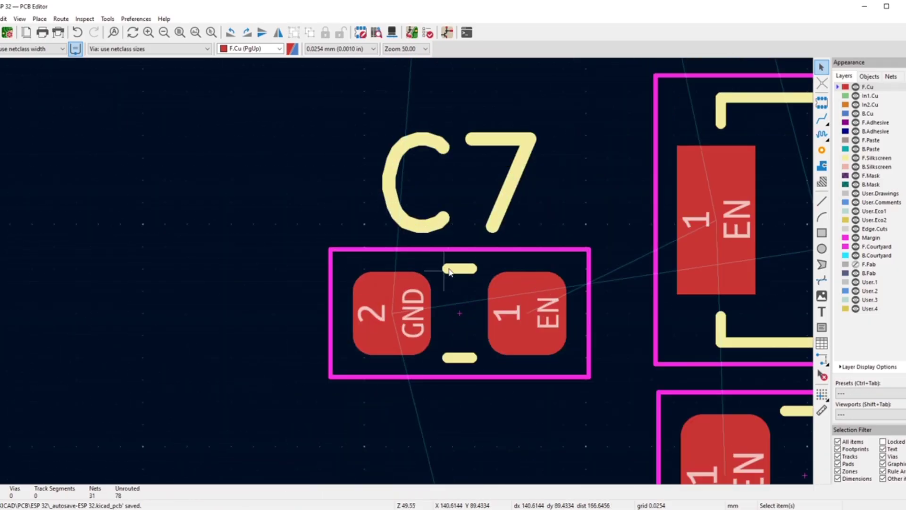
left_click(445, 282)
key("m")
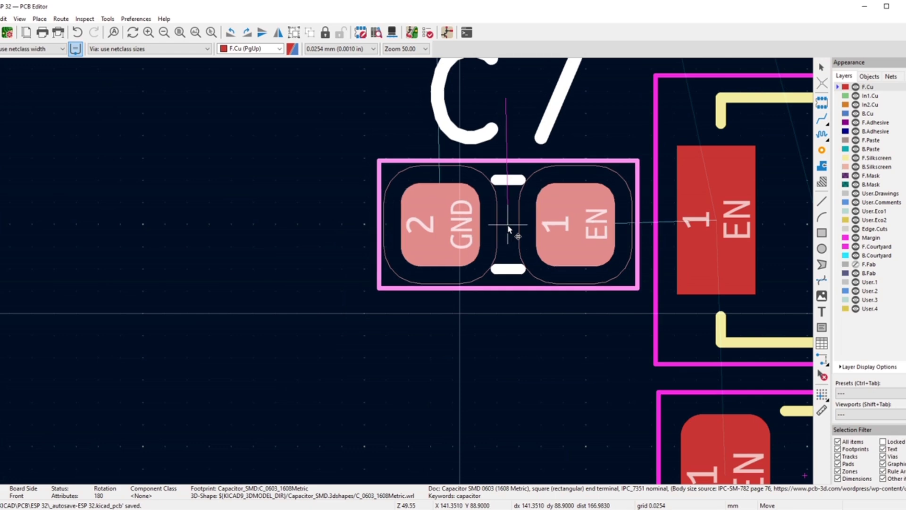
left_click(508, 230)
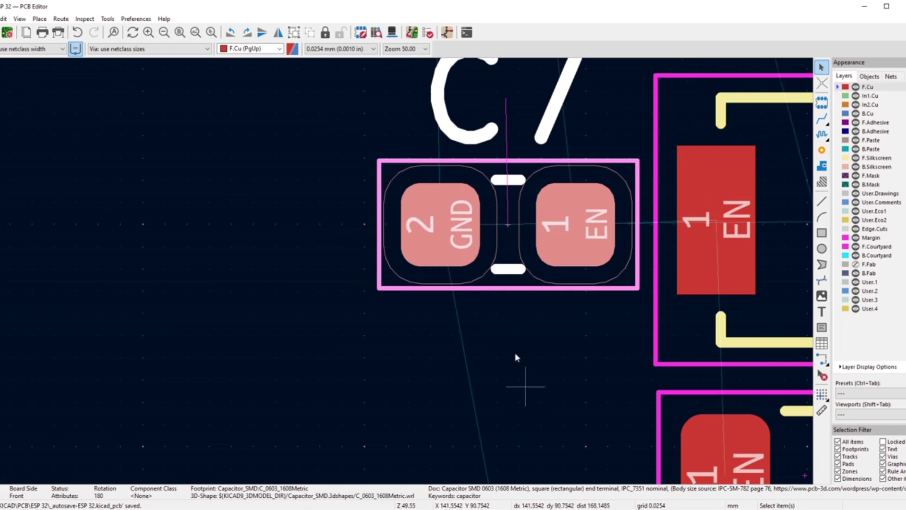
- Move C7's reference text to below its footprint
scroll(514, 353, "down", 5)
left_click(404, 237)
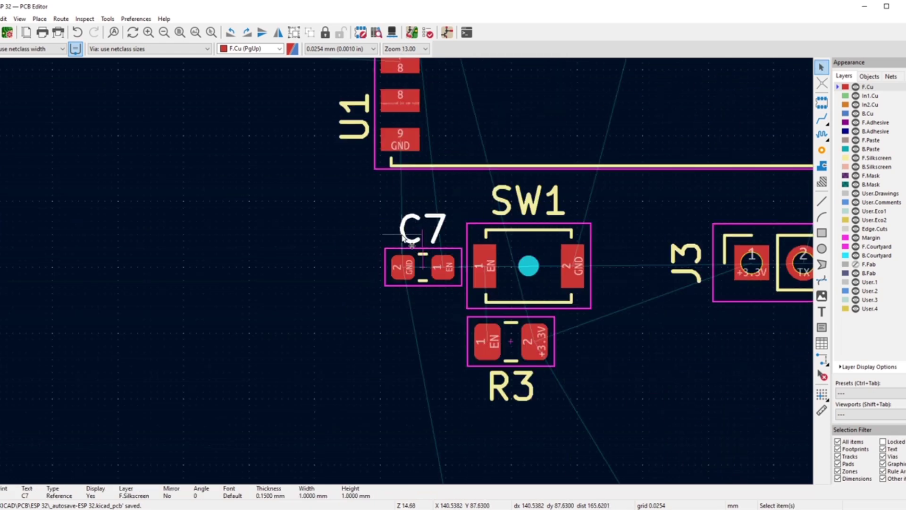
key("m")
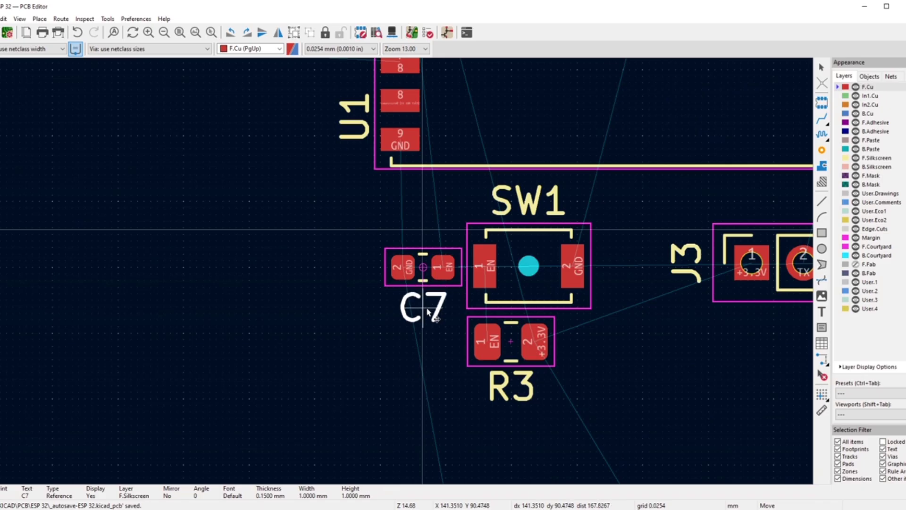
left_click(427, 310)
scroll(422, 264, "down", 5)
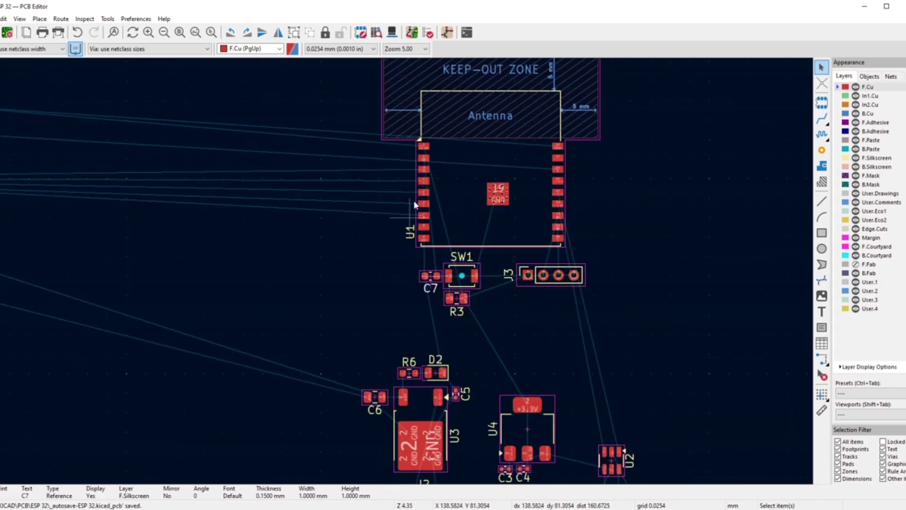
scroll(437, 292, "down", 1)
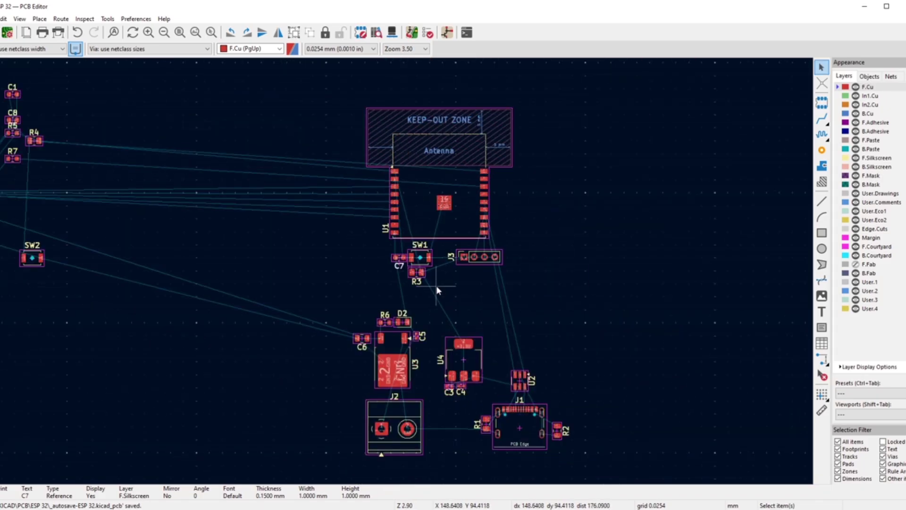
scroll(384, 281, "up", 1)
scroll(456, 232, "up", 1)
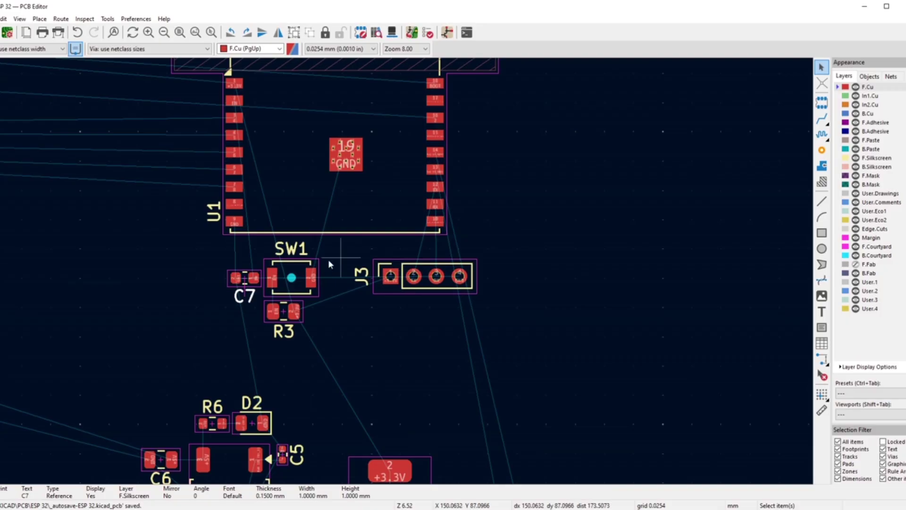
- Move SW2 from the unplaced footprints to the free area below SW1 and J3, between R3 and U4
scroll(327, 260, "down", 3)
scroll(351, 306, "up", 2)
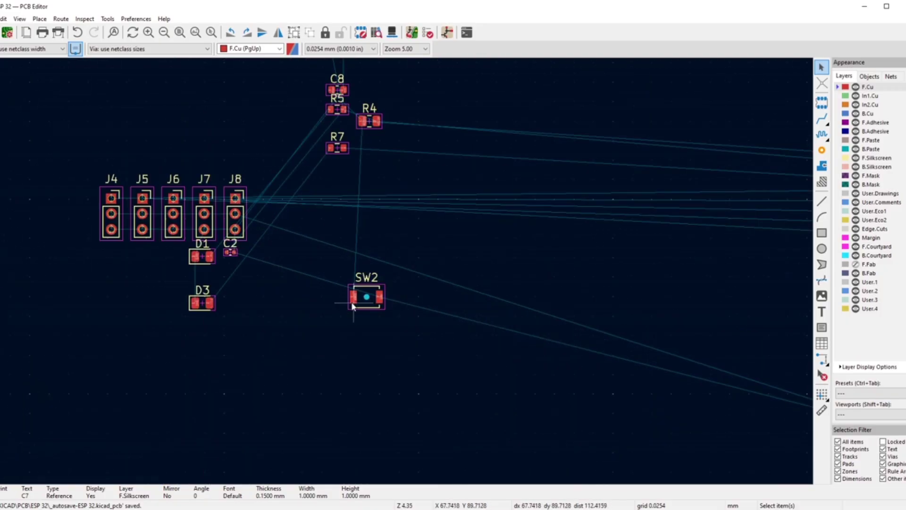
scroll(352, 306, "up", 2)
left_click(407, 263)
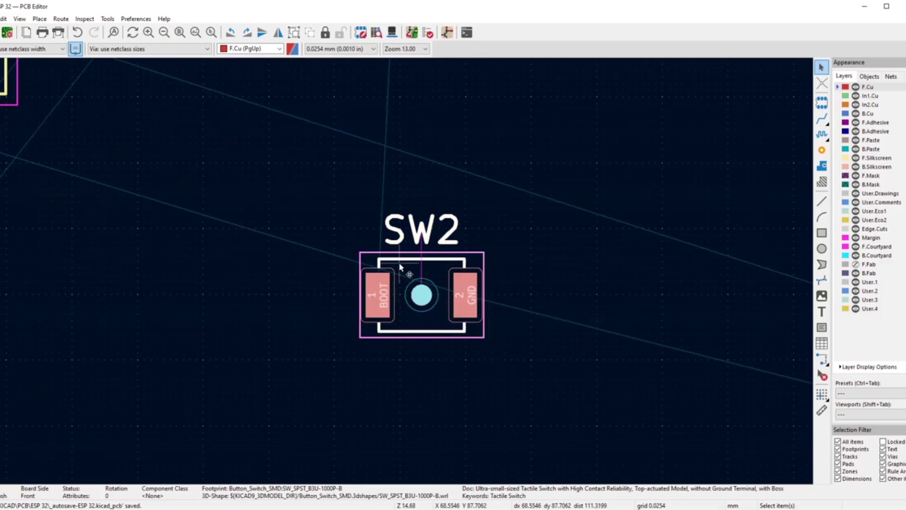
key("m")
scroll(687, 344, "down", 4)
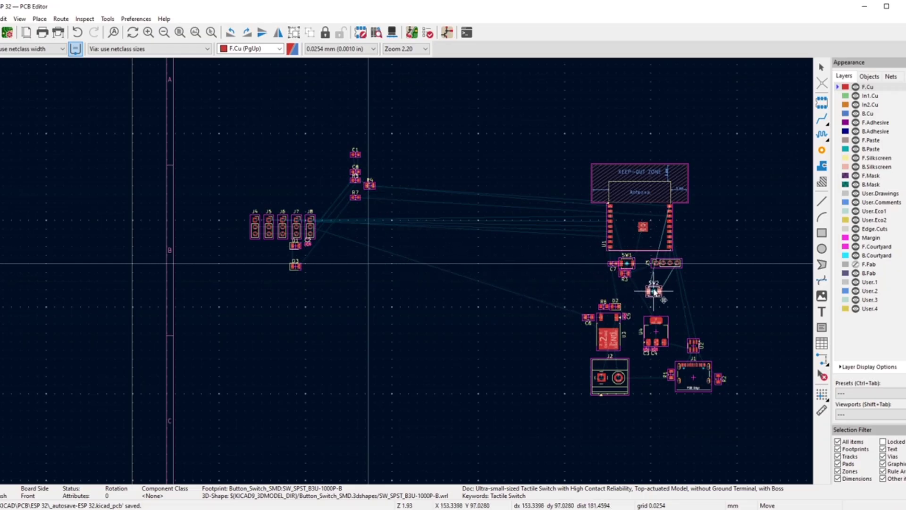
scroll(656, 291, "up", 3)
left_click(378, 267)
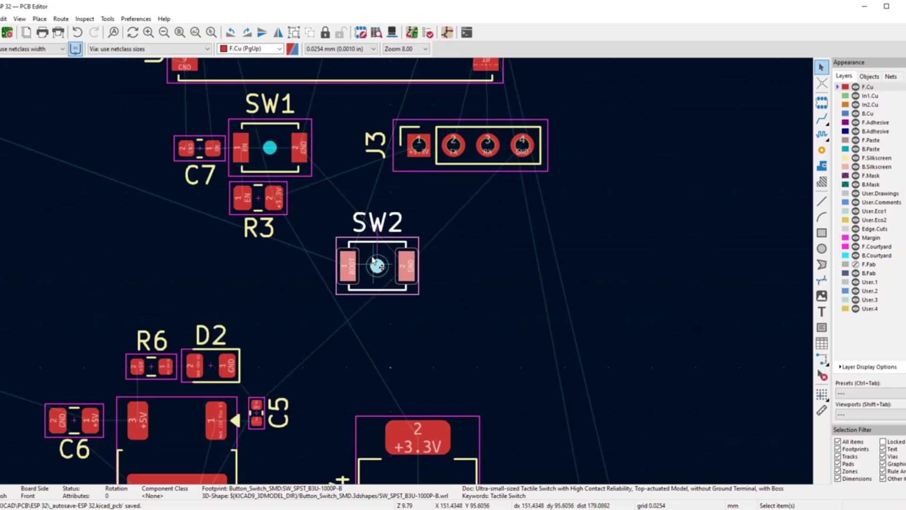
- Rotate SW2 90° clockwise so its BOOT pad is uppermost, and shift it slightly up toward J3
left_click(248, 33)
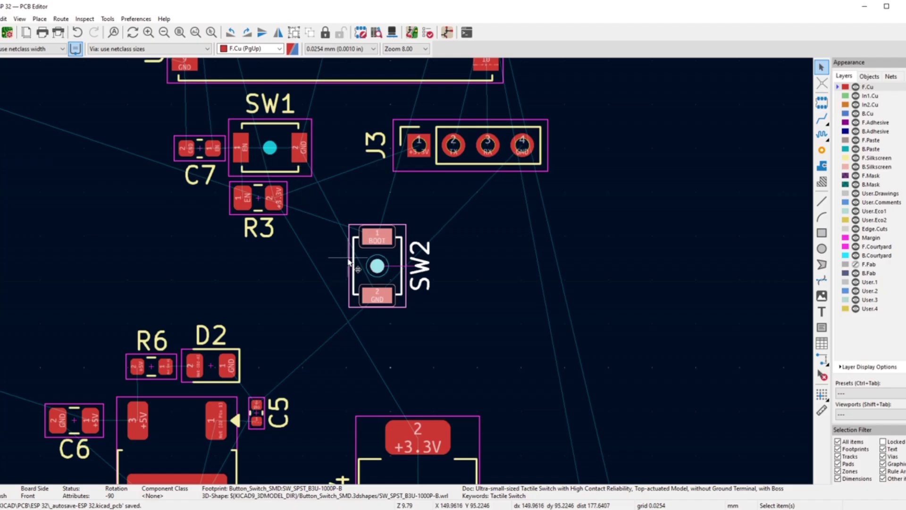
key("m")
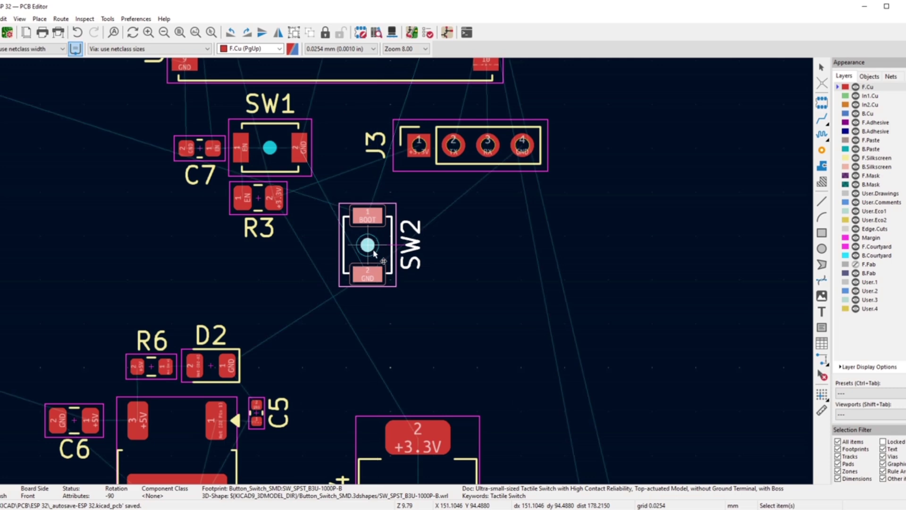
left_click(366, 245)
- Bring R4 from the unplaced parts to SW2's right side, its BOOT pad level with the button's BOOT pad
scroll(405, 277, "down", 3)
scroll(402, 281, "down", 2)
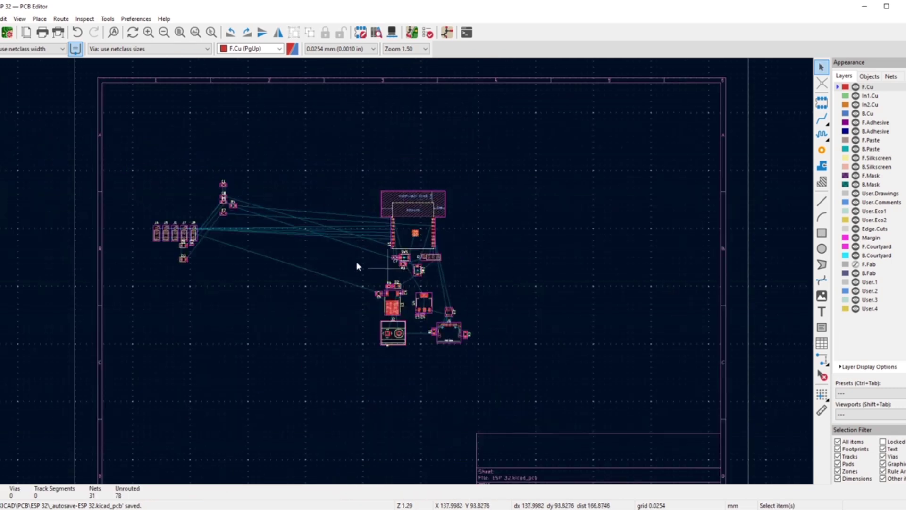
scroll(307, 196, "up", 5)
scroll(383, 251, "up", 2)
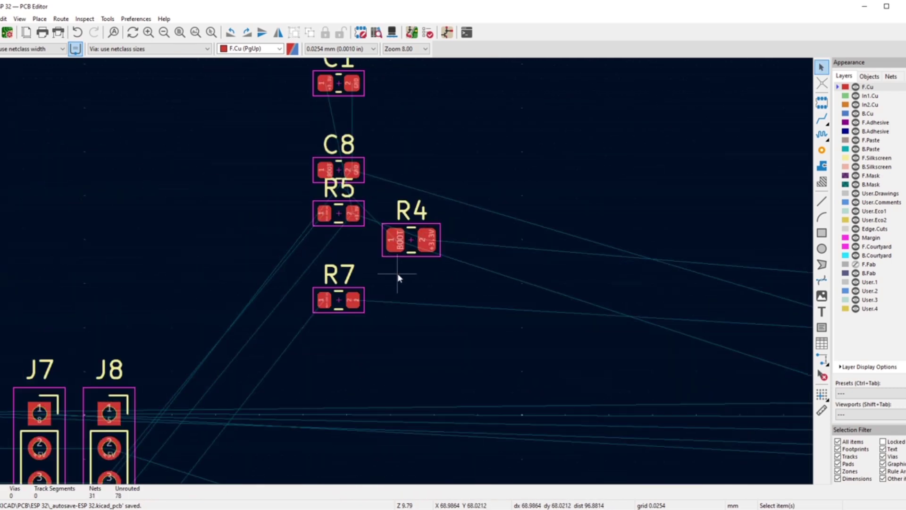
left_click(406, 249)
key("m")
scroll(410, 276, "down", 10)
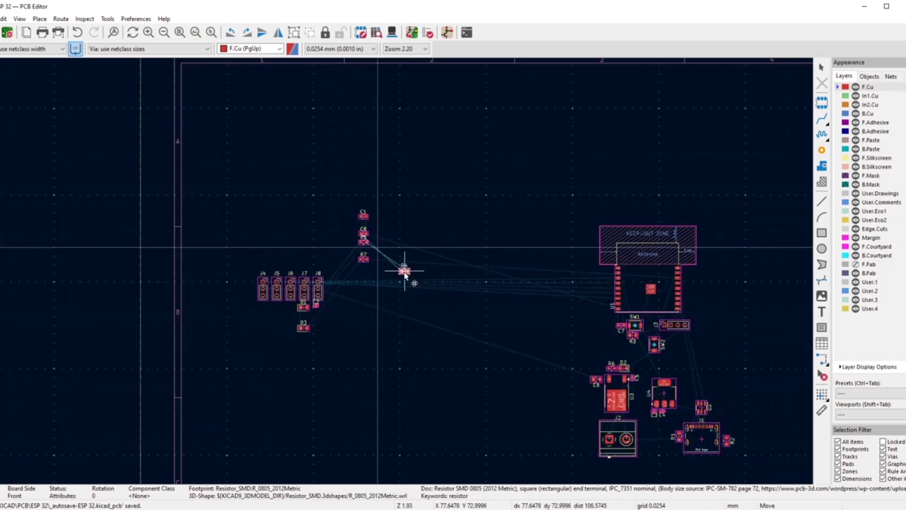
scroll(458, 295, "up", 10)
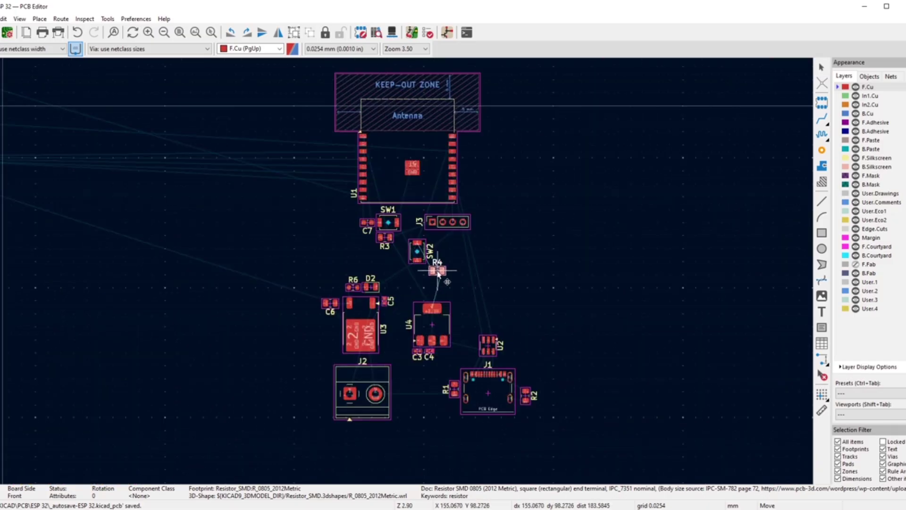
scroll(432, 244, "up", 4)
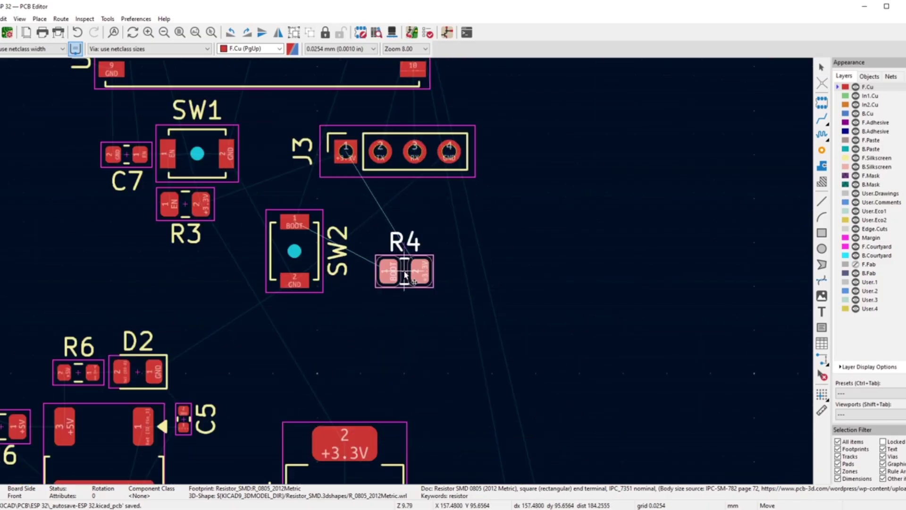
left_click(404, 260)
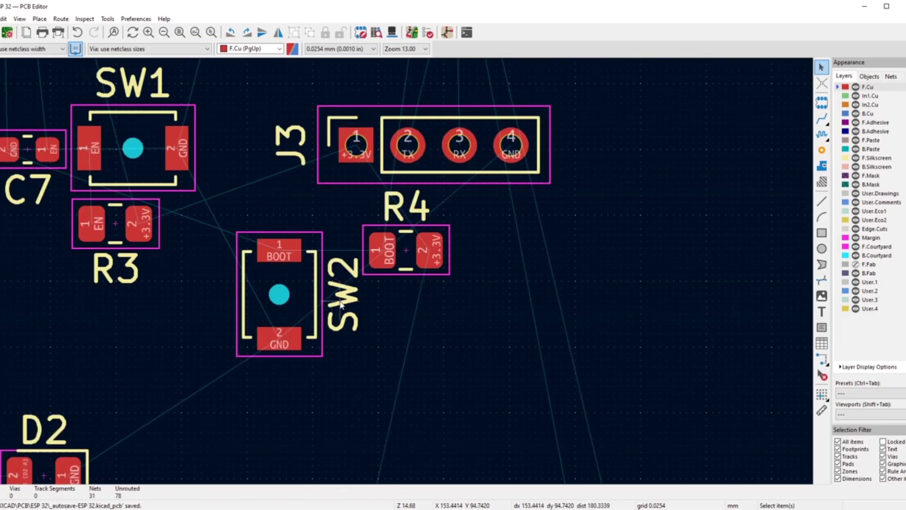
- Move SW2's reference text from between the button and R4 to the footprint's left side
left_click(341, 304)
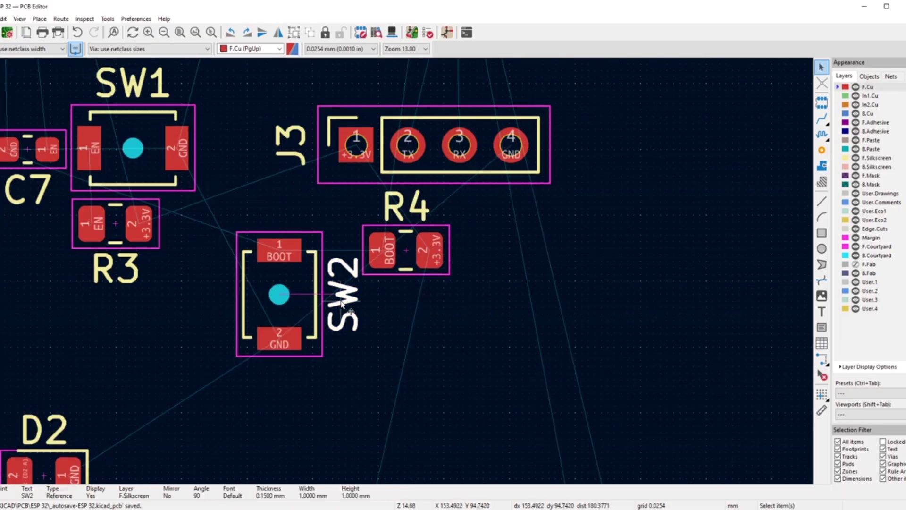
left_click_drag(344, 302, 218, 296)
scroll(382, 269, "up", 2)
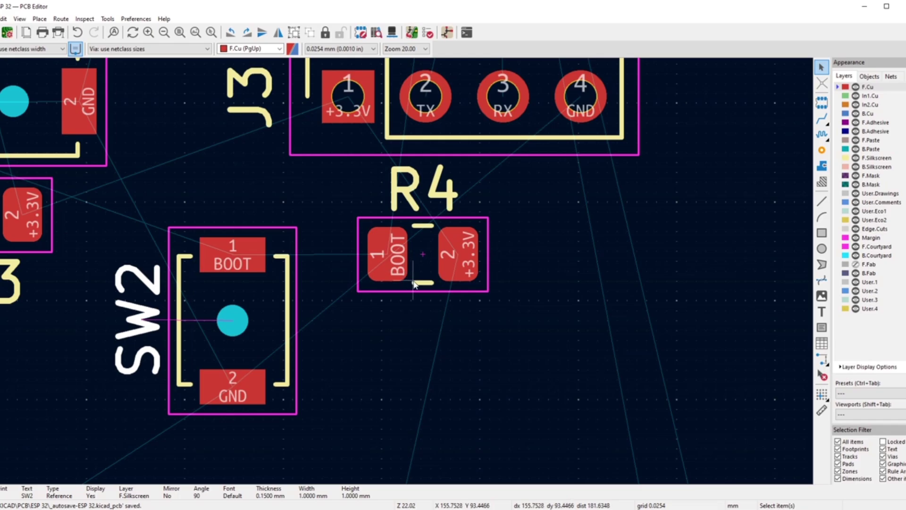
- Move R4 left at the same height so it sits close to SW2's courtyard edge
left_click(413, 282)
left_click_drag(406, 267, 372, 258)
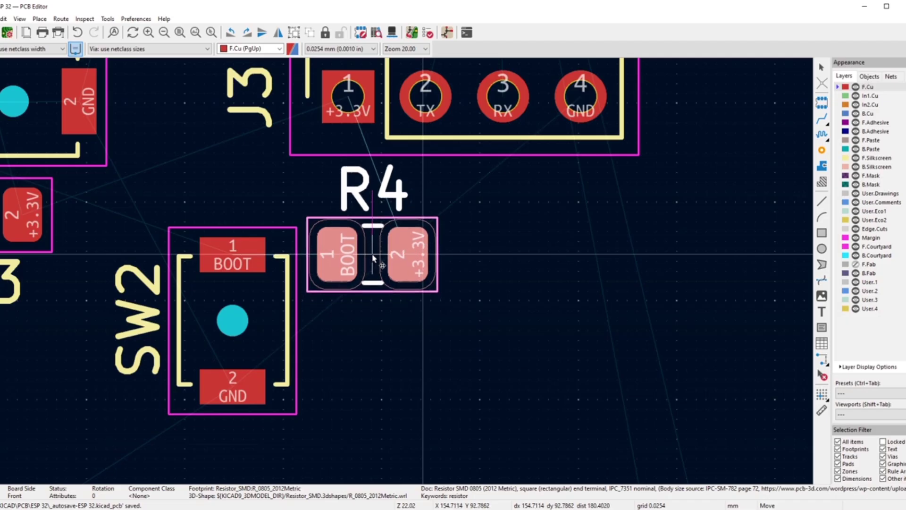
left_click(373, 258)
left_click(491, 263)
- Move R4's reference text to below its footprint
scroll(425, 284, "down", 4)
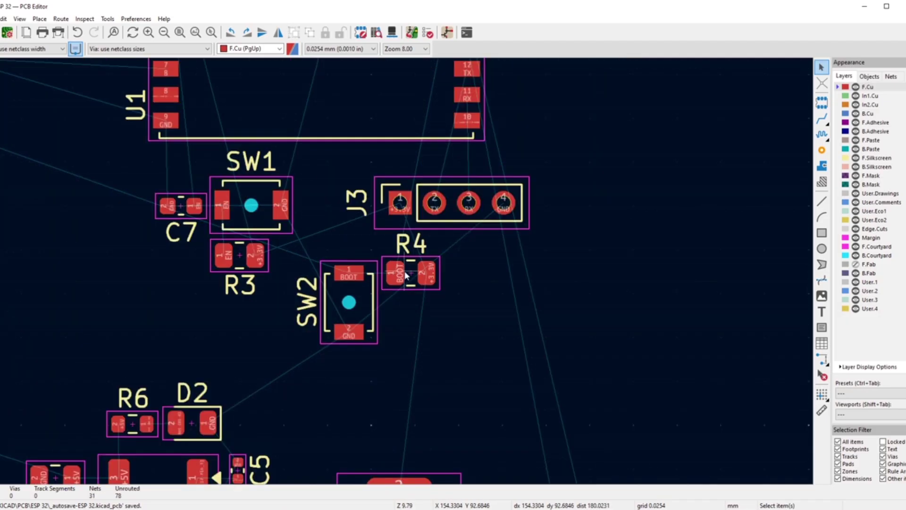
scroll(421, 245, "up", 4)
left_click_drag(410, 273, 385, 413)
left_click(453, 269)
- Switch to the Schematic Editor, select capacitor C8 beside SW2, and return to the PCB Editor with its footprint selected
scroll(453, 269, "down", 6)
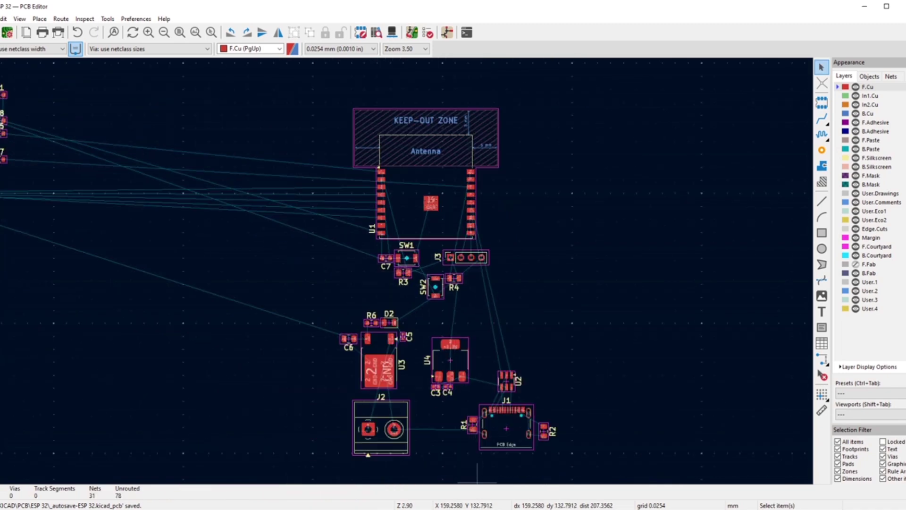
mouse_move(472, 507)
left_click(580, 479)
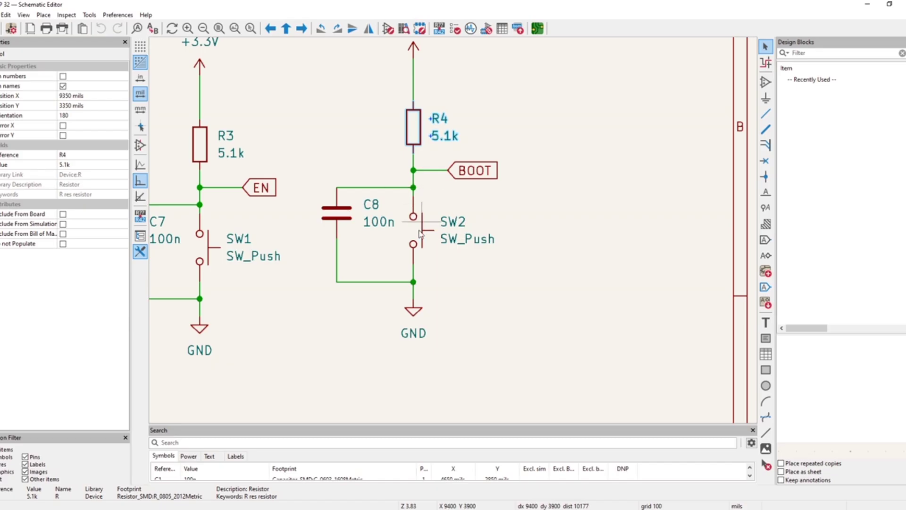
left_click(345, 221)
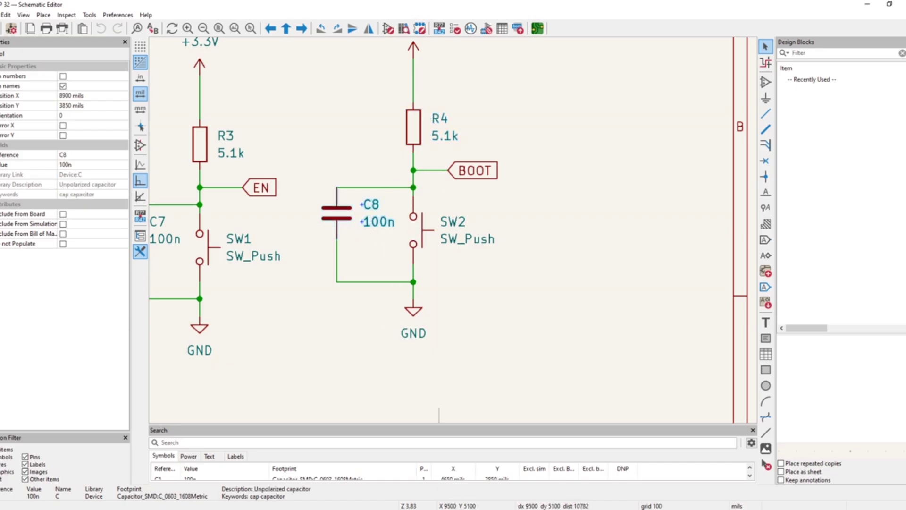
mouse_move(472, 508)
left_click(481, 483)
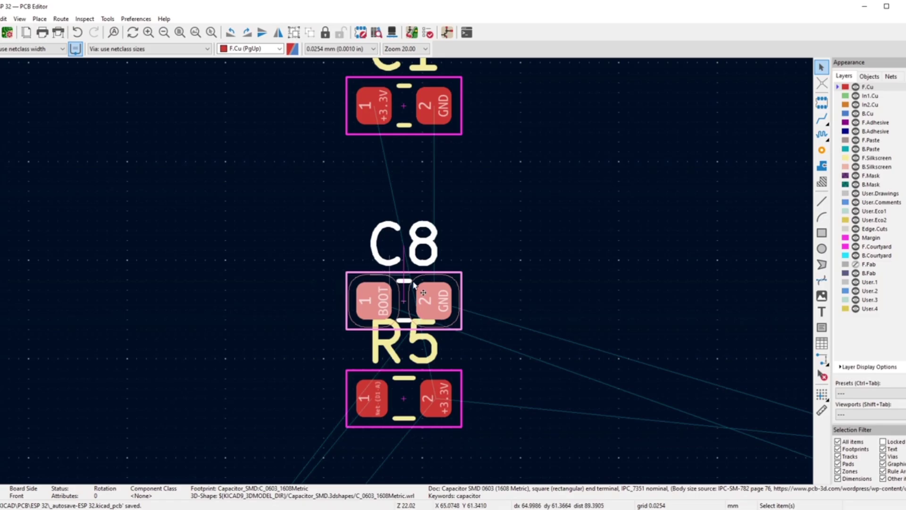
- Move C8 to the right of U1's pin 18 BOOT pad, below the antenna keep-out zone
key("m")
scroll(621, 340, "down", 7)
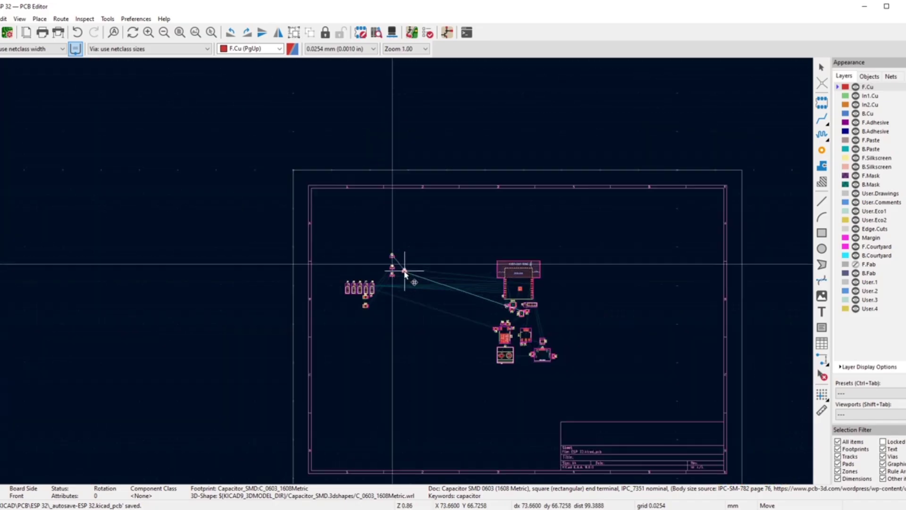
scroll(545, 314, "up", 5)
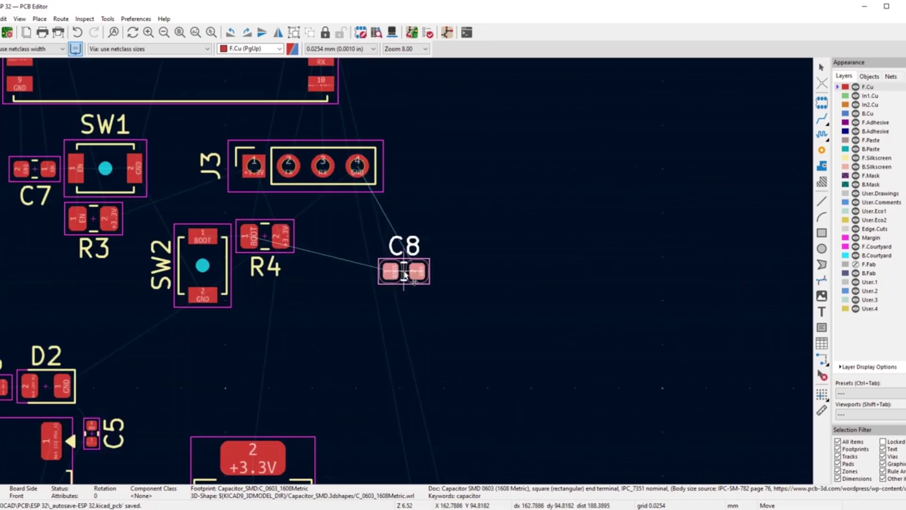
scroll(321, 312, "down", 2)
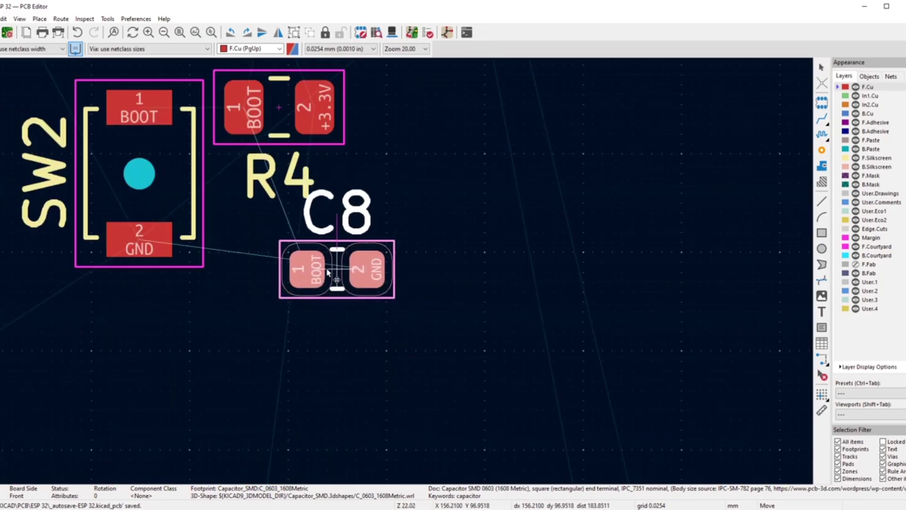
scroll(405, 274, "down", 3)
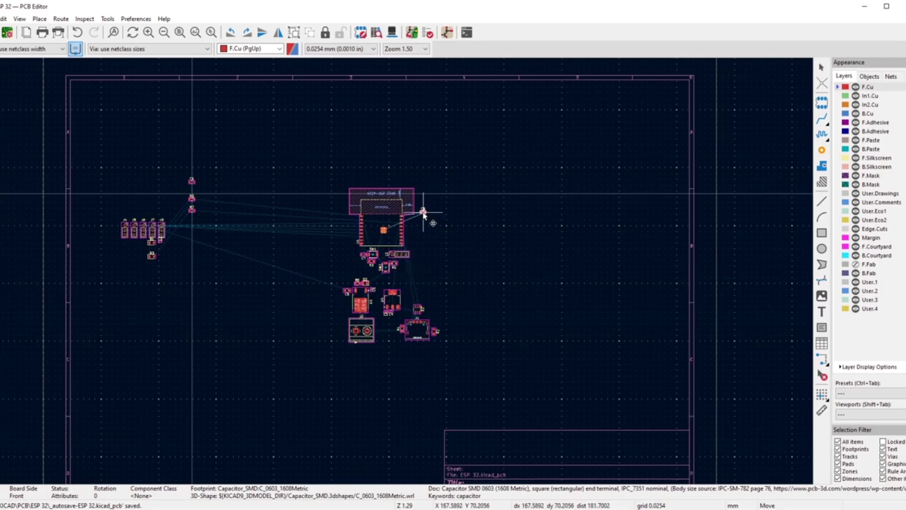
scroll(423, 214, "up", 6)
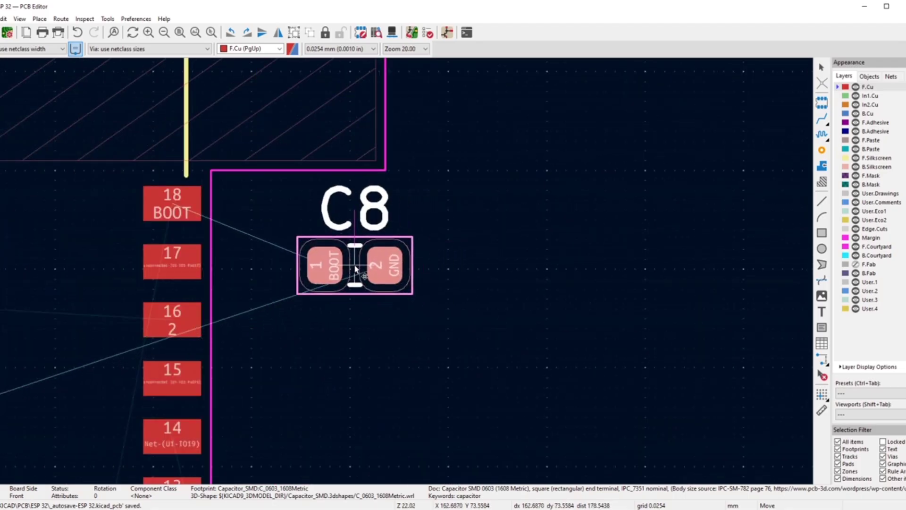
left_click(355, 268)
- Rotate C8 90° clockwise and move it close to U1's right courtyard edge, with its BOOT pad facing pin 18
left_click(249, 33)
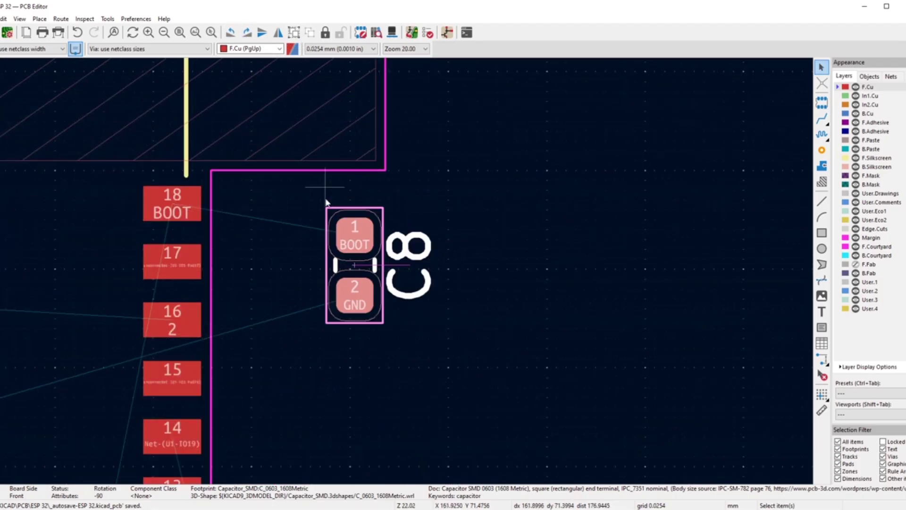
key("m")
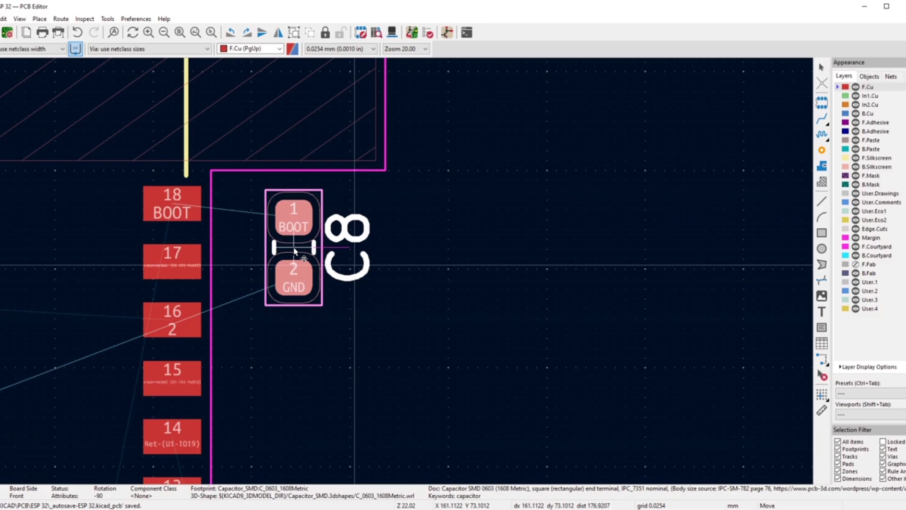
scroll(294, 251, "down", 2)
scroll(405, 258, "up", 2)
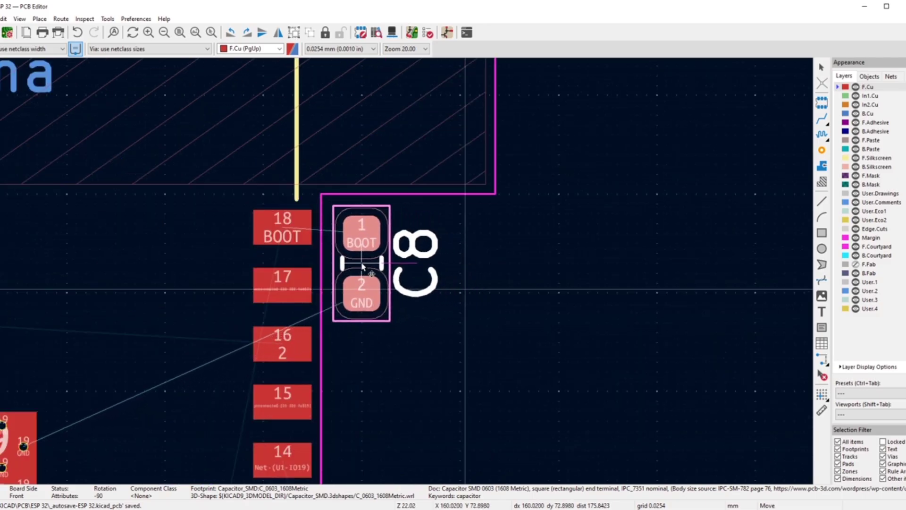
left_click(363, 265)
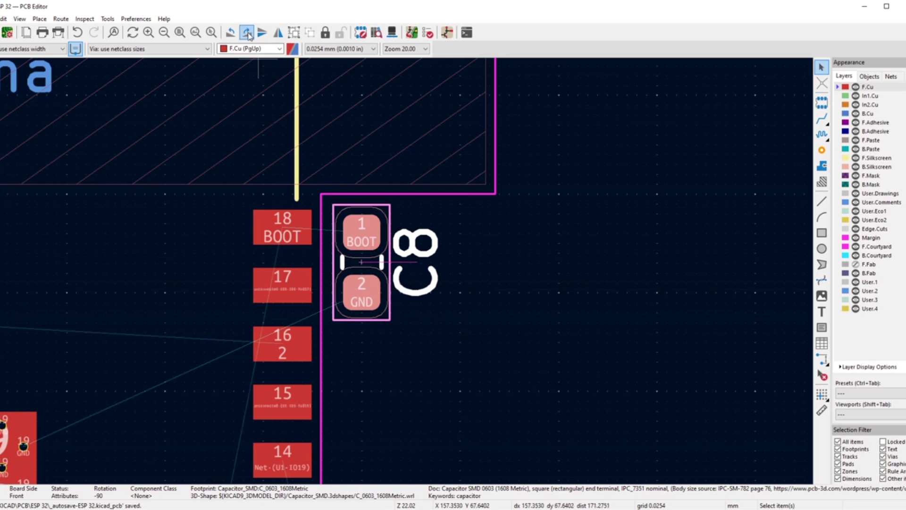
- Try C8 in a horizontal orientation beside U1's BOOT pad
left_click(246, 32)
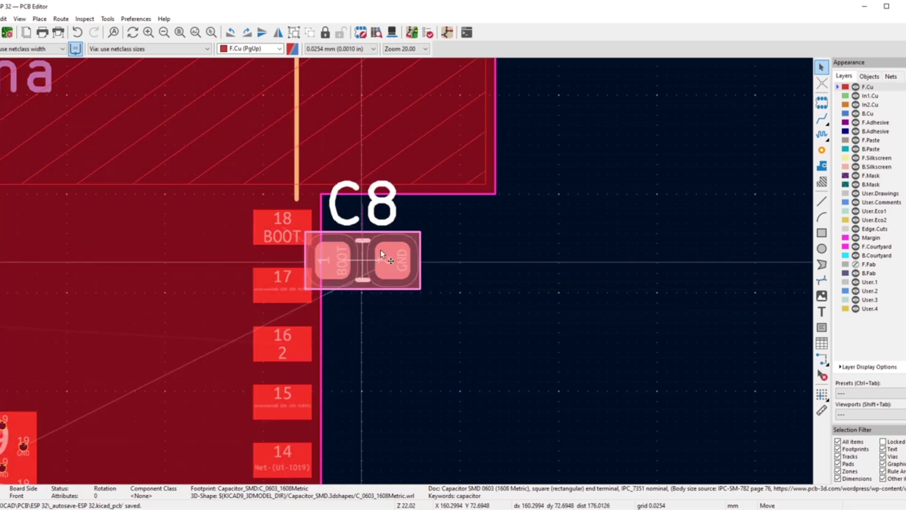
key("m")
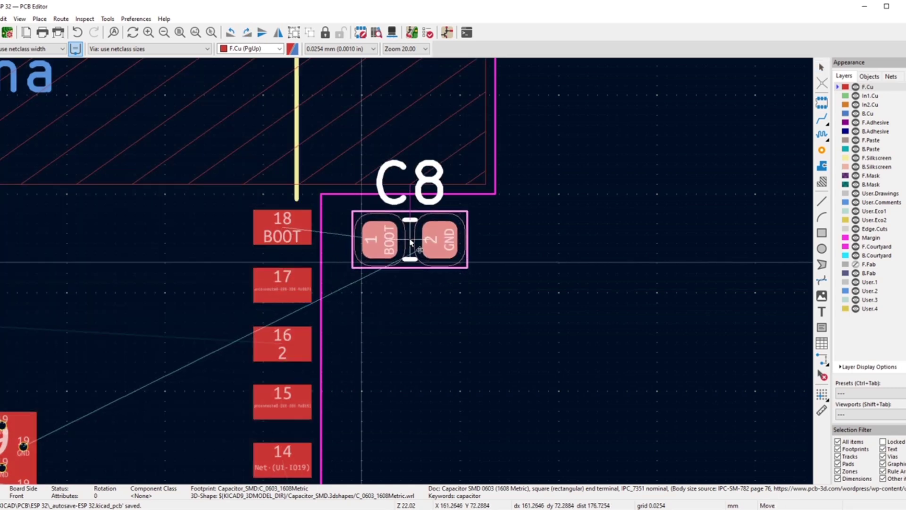
left_click(408, 259)
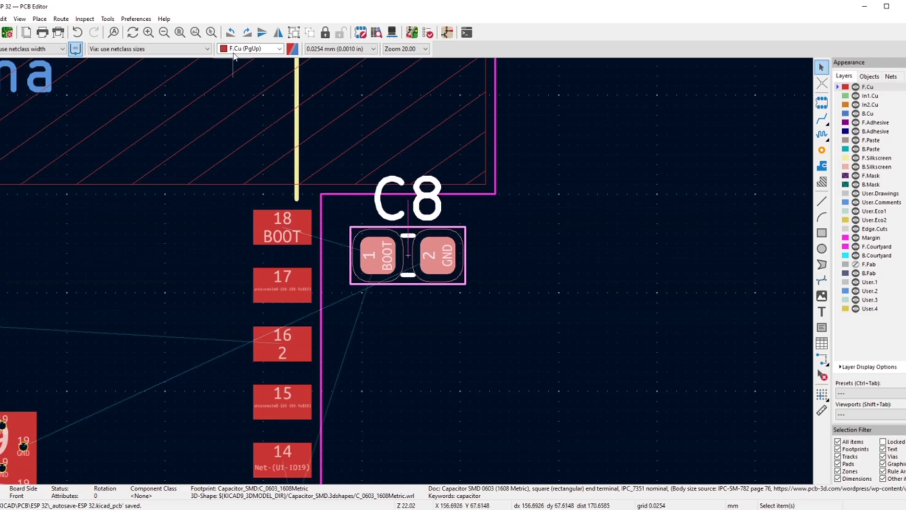
- Rotate C8 back to vertical with BOOT uppermost and place it beside U1's pin 18, leaving a small gap to the courtyard
left_click(253, 37)
key("m")
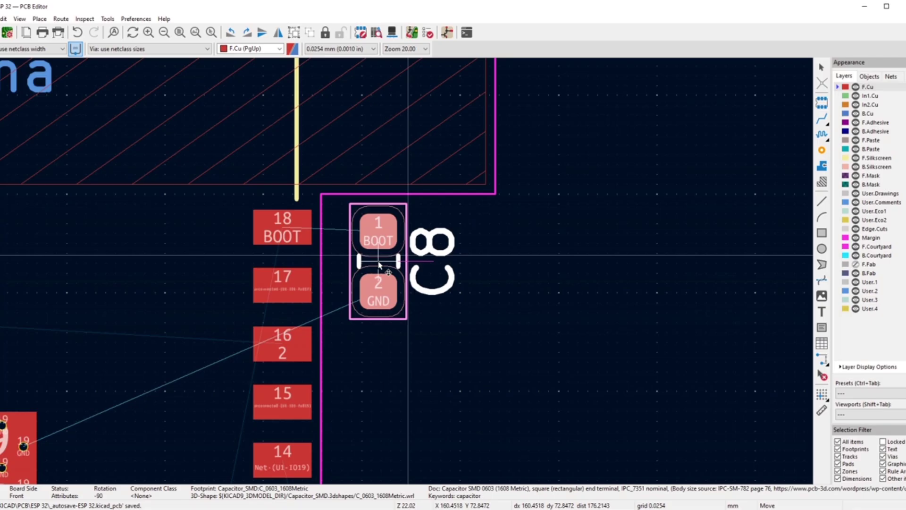
left_click(378, 267)
left_click(578, 323)
scroll(370, 315, "down", 3)
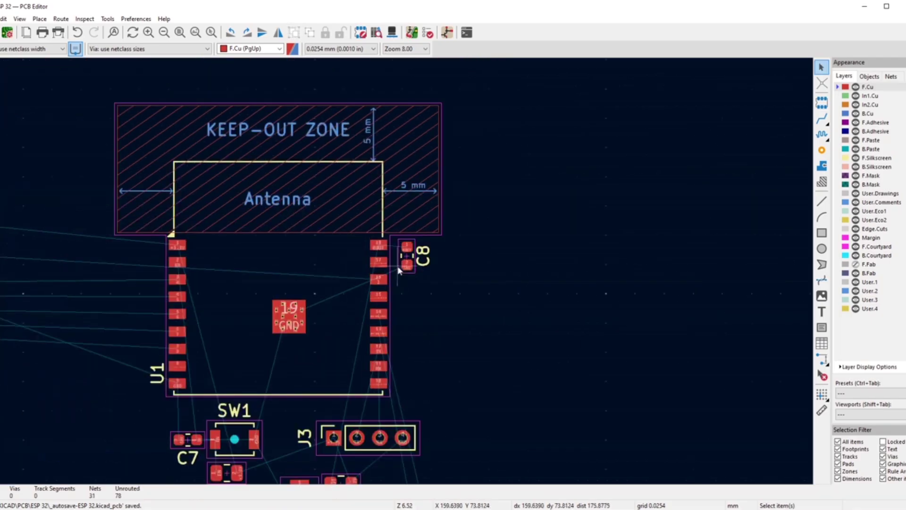
scroll(398, 270, "down", 3)
scroll(404, 271, "up", 6)
scroll(399, 297, "down", 5)
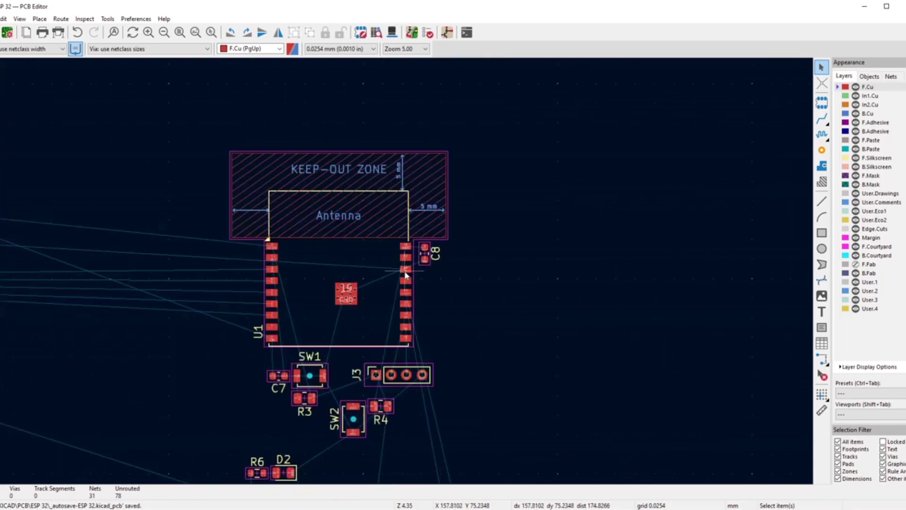
- Move U4 together with capacitors C3 and C4 up as a group, placing them below R4
scroll(405, 274, "down", 6)
scroll(399, 312, "up", 5)
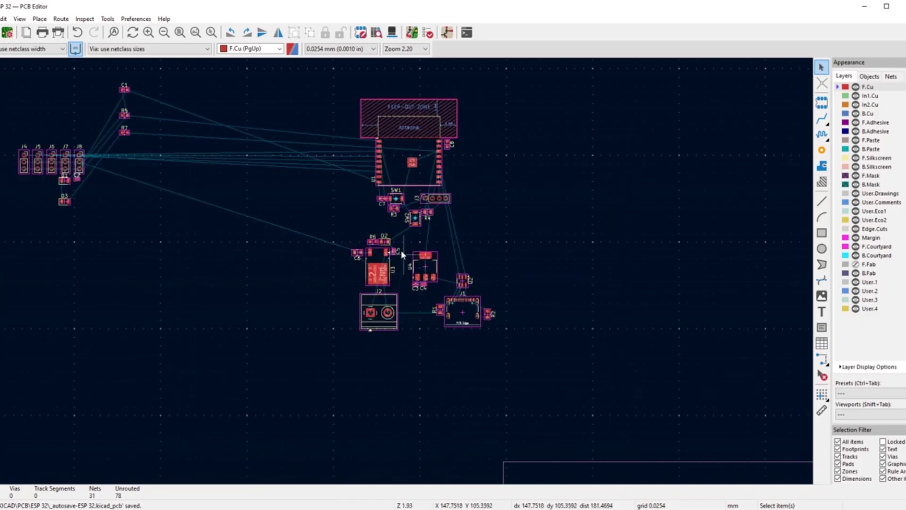
scroll(423, 292, "up", 3)
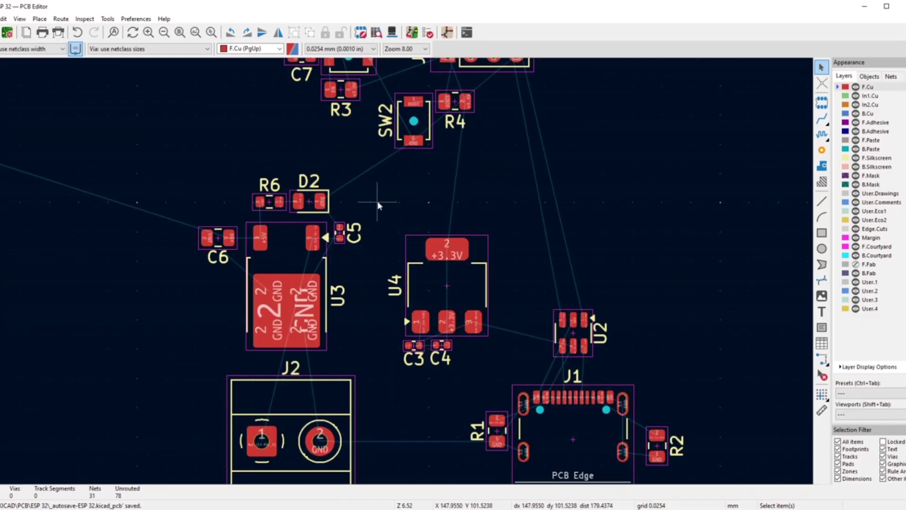
left_click_drag(378, 201, 510, 383)
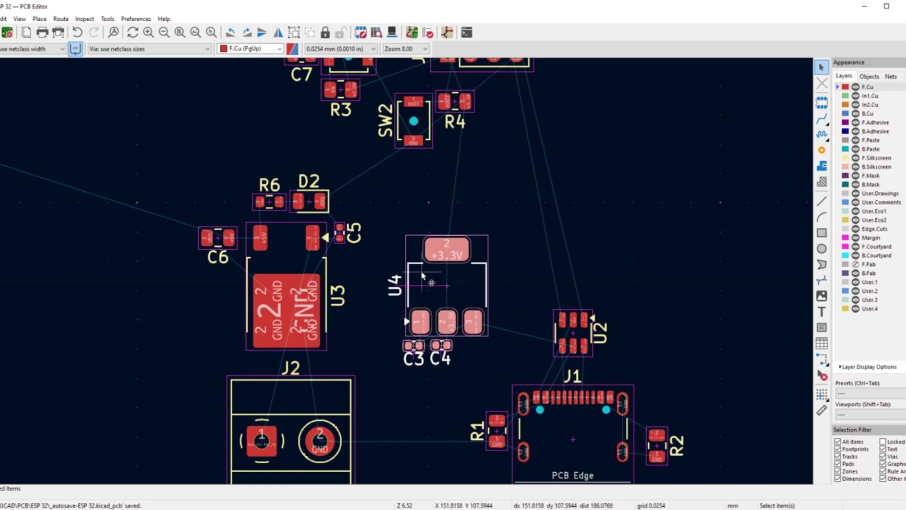
left_click_drag(422, 277, 467, 229)
scroll(448, 283, "down", 3)
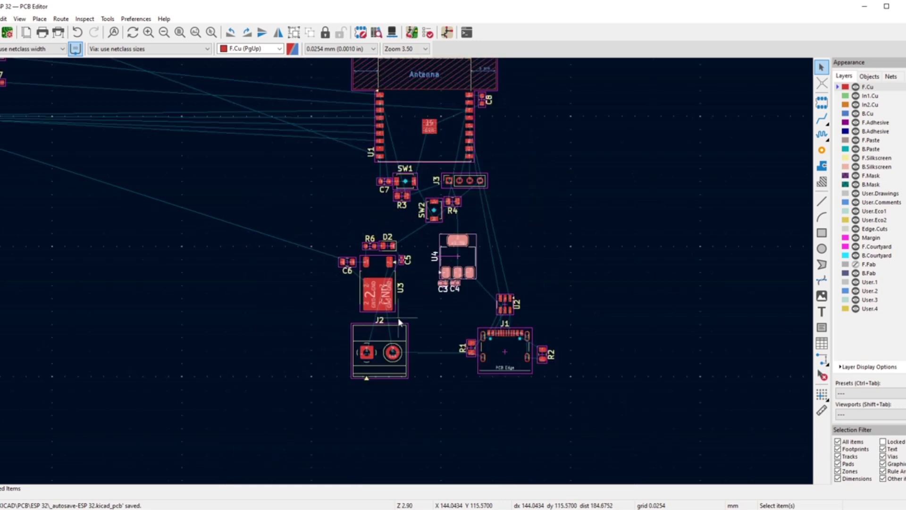
- Move J2's reference text to the connector's upper-left side and shift the U3, J2, C5, C6, R6 and D2 group up beside U4
scroll(358, 298, "up", 3)
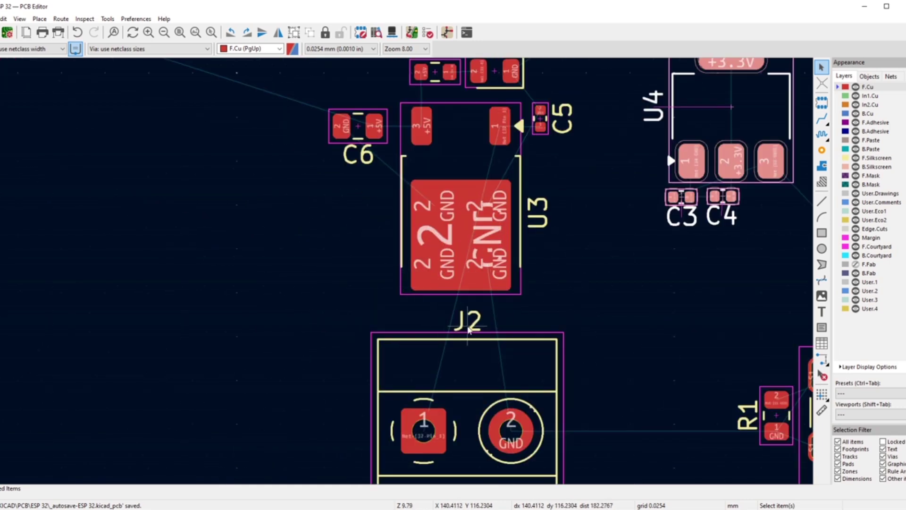
left_click_drag(468, 330, 352, 350)
scroll(348, 283, "down", 3)
left_click_drag(379, 173, 495, 368)
left_click_drag(430, 269, 451, 252)
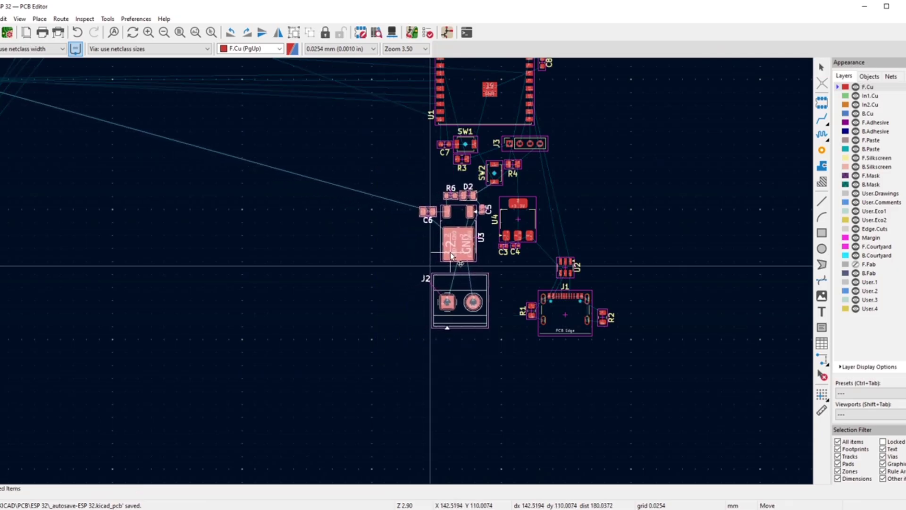
- Move USB connector J1 together with R1 and R2 slightly up and left, just below U2
scroll(404, 271, "up", 1)
scroll(427, 301, "up", 1)
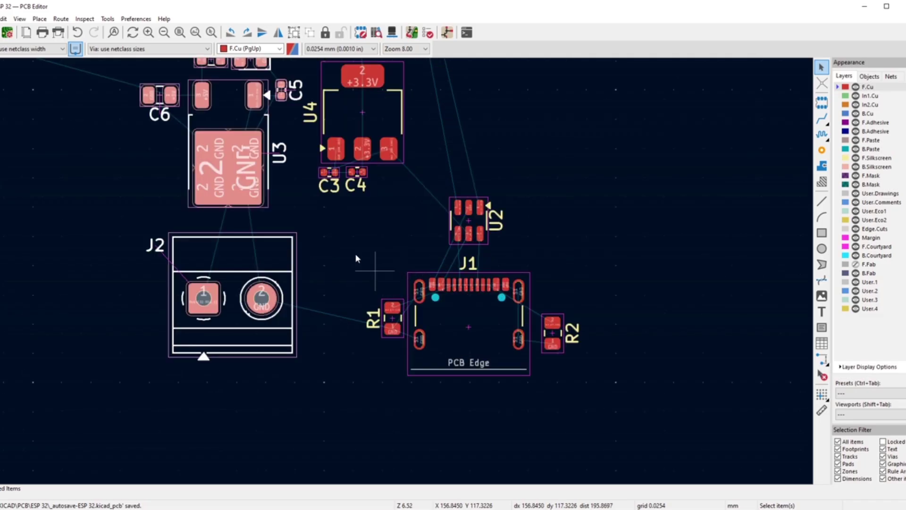
left_click_drag(330, 238, 616, 420)
key("m")
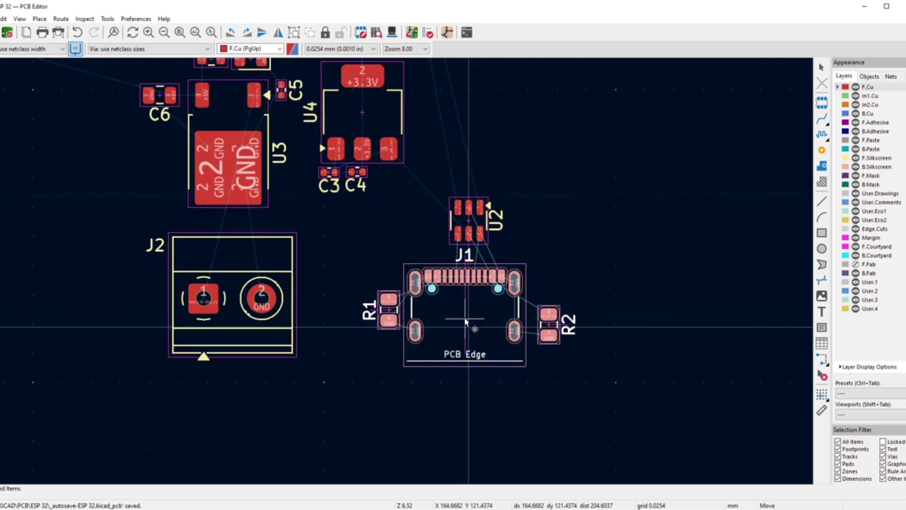
left_click(466, 318)
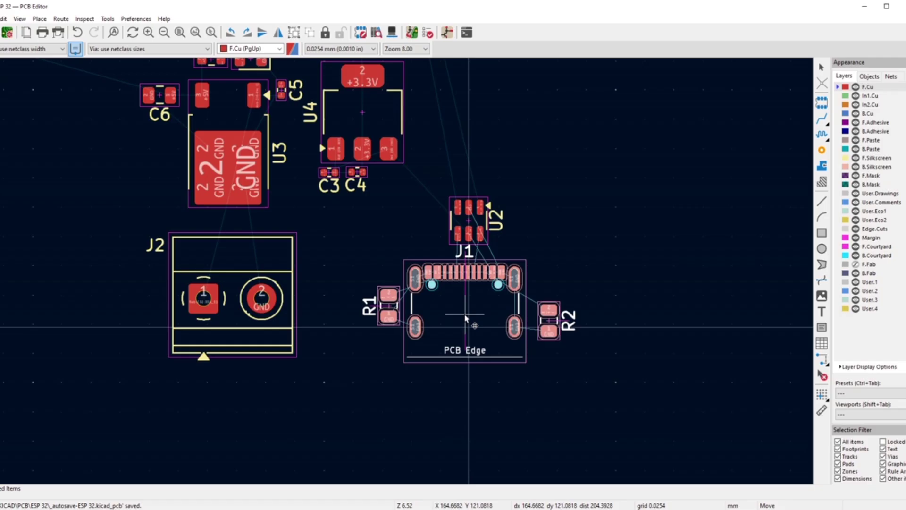
left_click(383, 221)
- Move U2 slightly up and left so it is centred above J1 with a gap for the J1 label
left_click(469, 220)
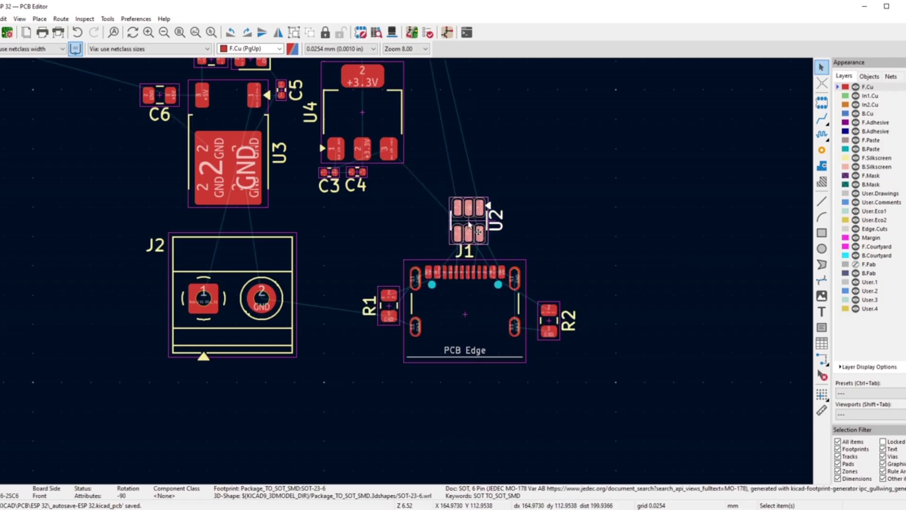
key("m")
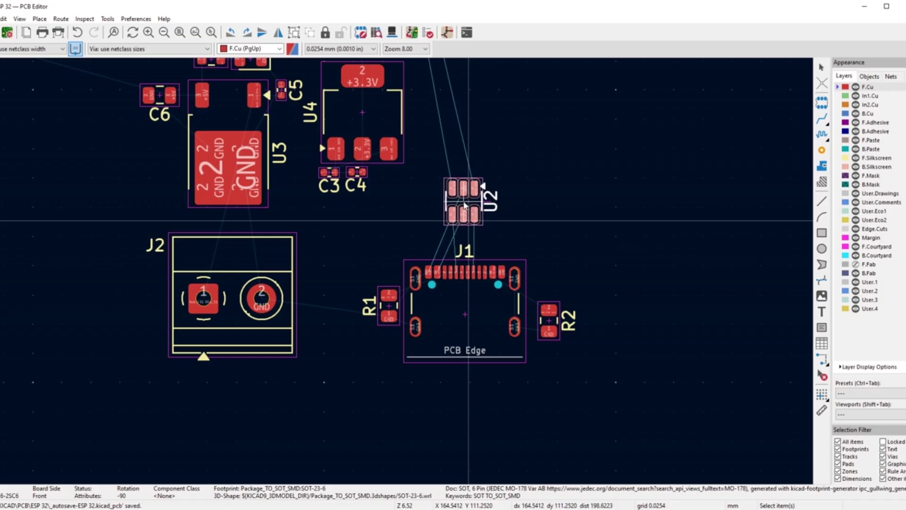
left_click(464, 205)
- Examine the J4 to J8 headers and the nets on U1's left-side pads to see where the headers connect
scroll(405, 276, "down", 3)
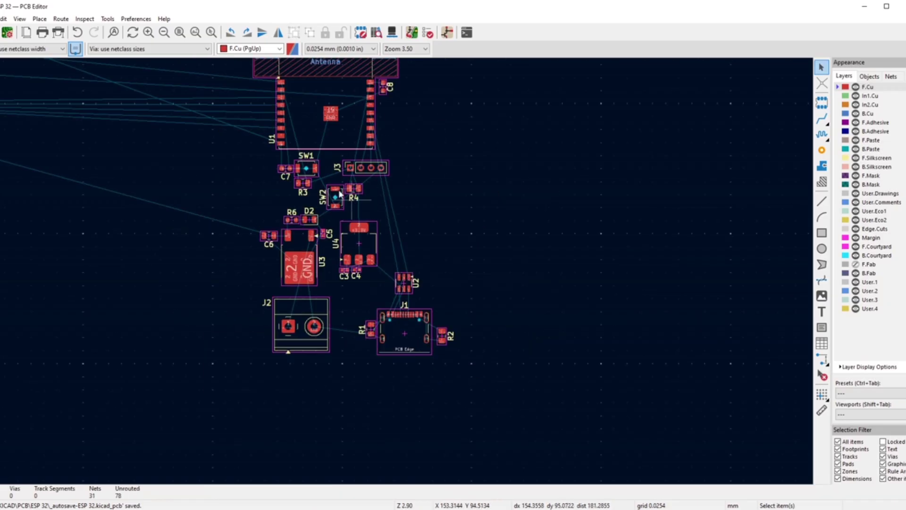
scroll(340, 194, "down", 2)
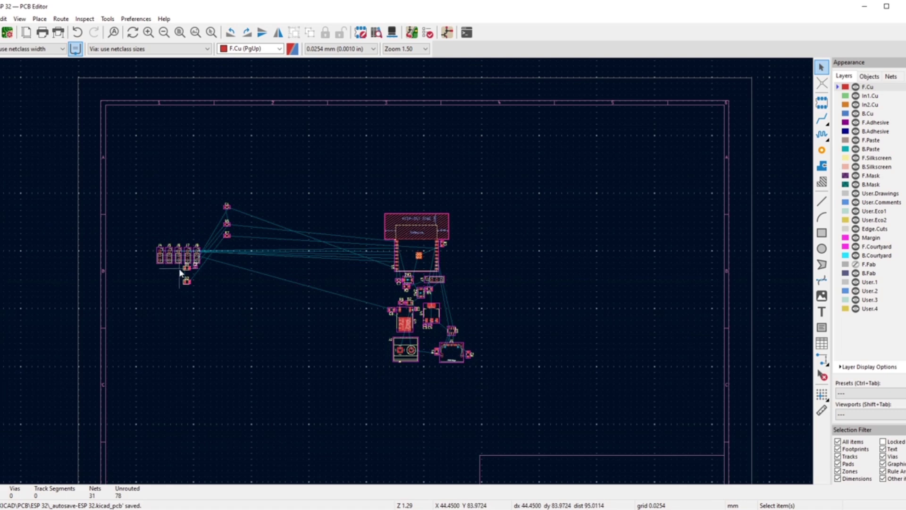
scroll(180, 268, "up", 3)
scroll(492, 307, "down", 3)
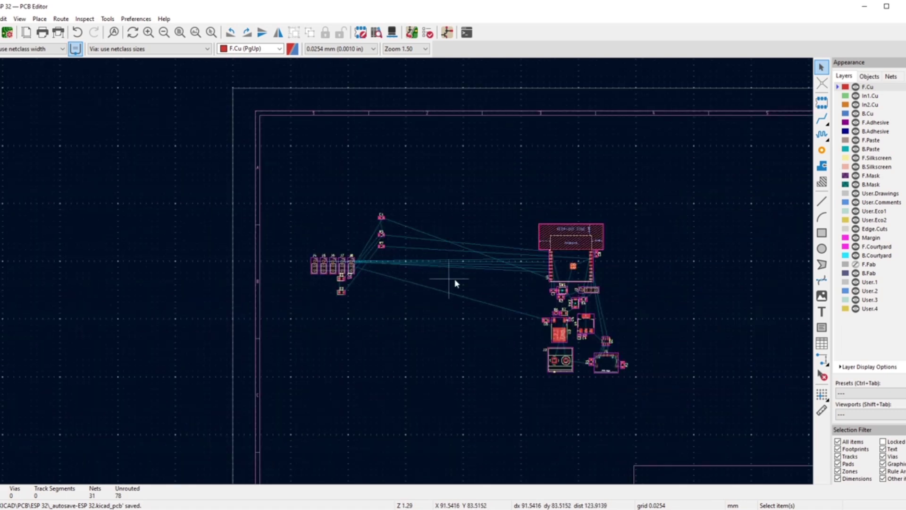
scroll(405, 277, "up", 2)
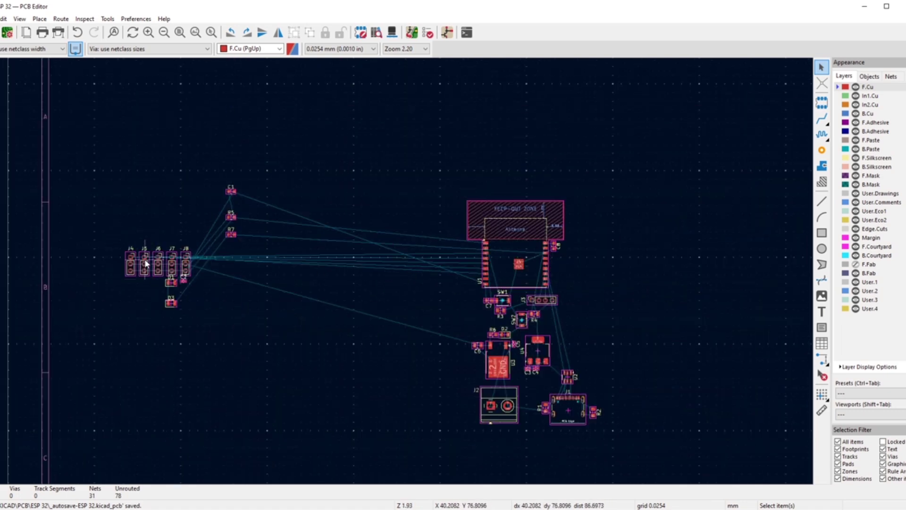
scroll(146, 264, "up", 3)
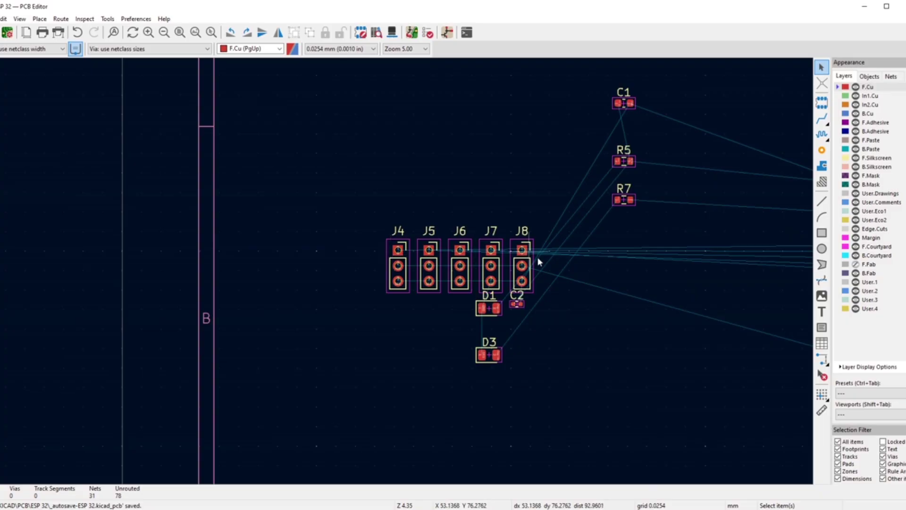
scroll(707, 211, "down", 5)
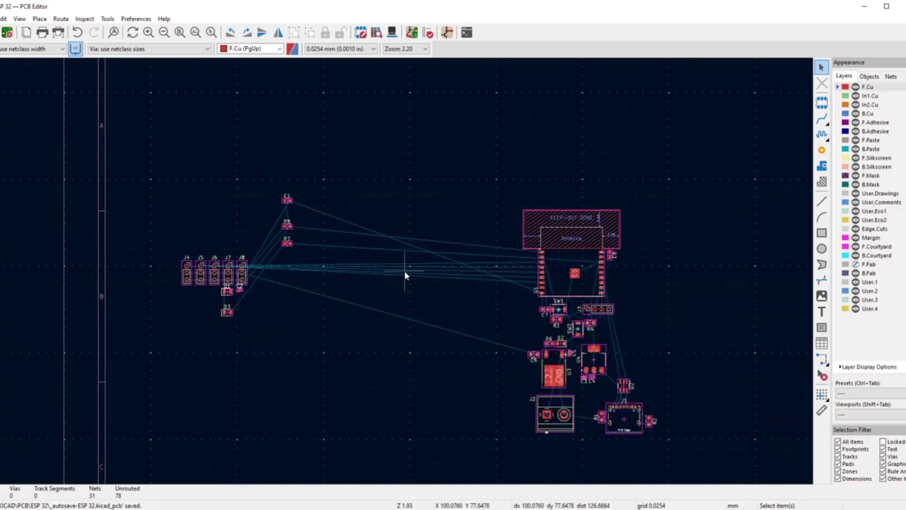
scroll(496, 263, "down", 1)
scroll(386, 273, "up", 7)
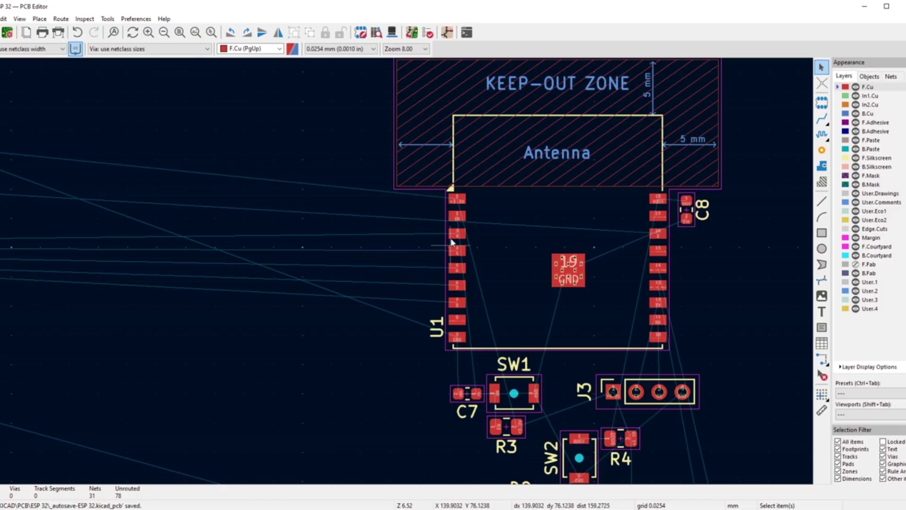
scroll(452, 242, "up", 2)
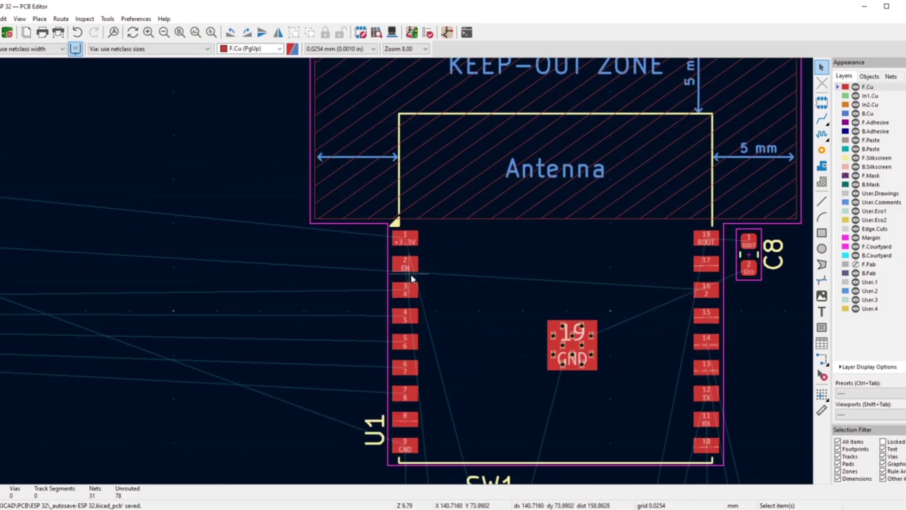
scroll(411, 277, "up", 4)
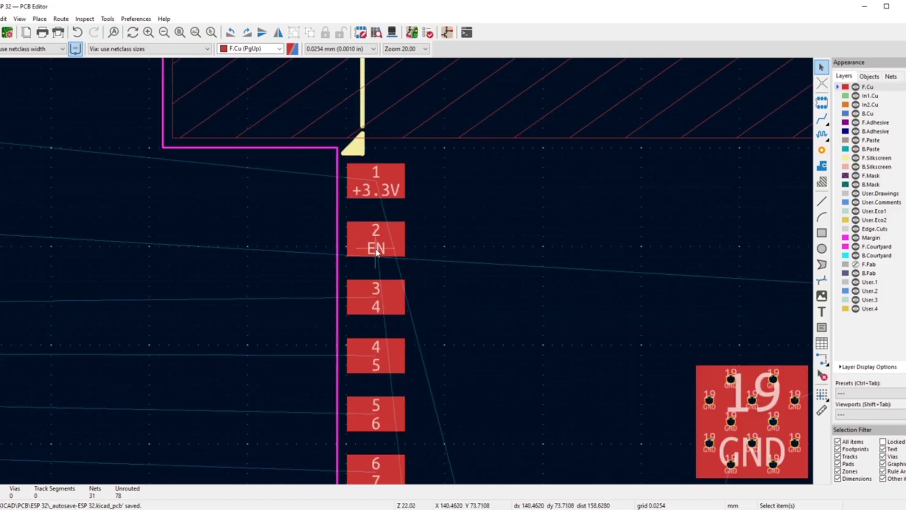
scroll(374, 317, "down", 4)
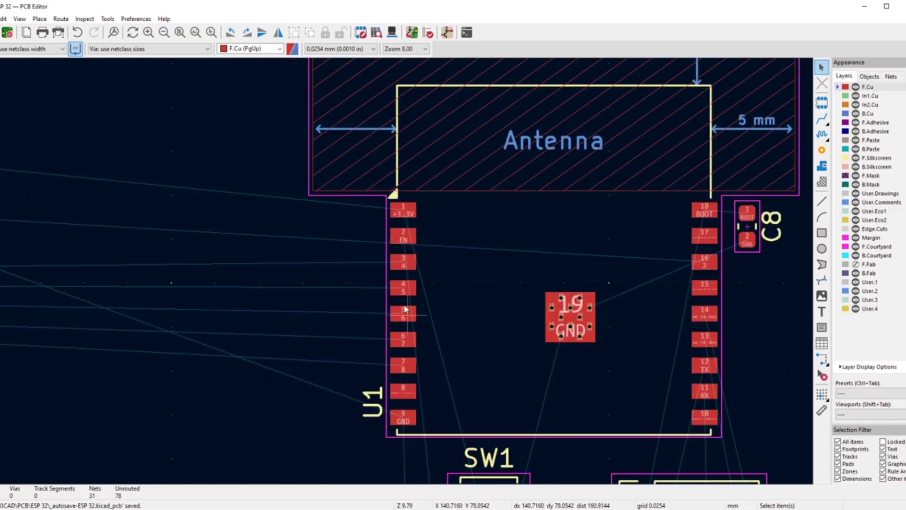
scroll(374, 253, "down", 12)
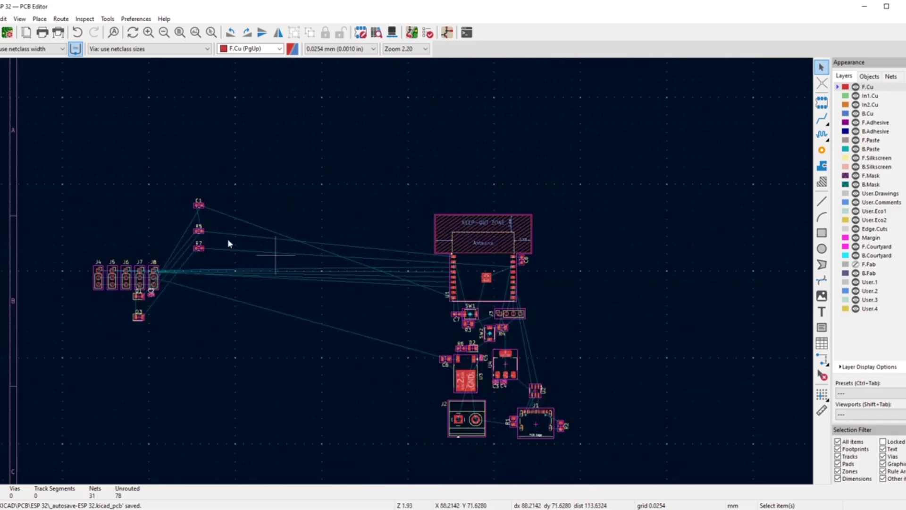
scroll(386, 304, "up", 14)
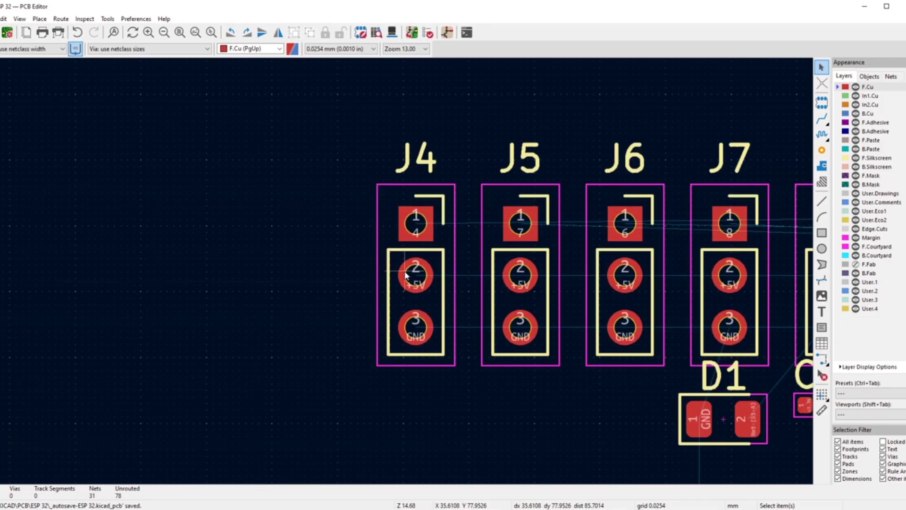
- Separate header J4 from the row by moving it left of J5, and check its net 4 pad against U1's pin 3
left_click(392, 270)
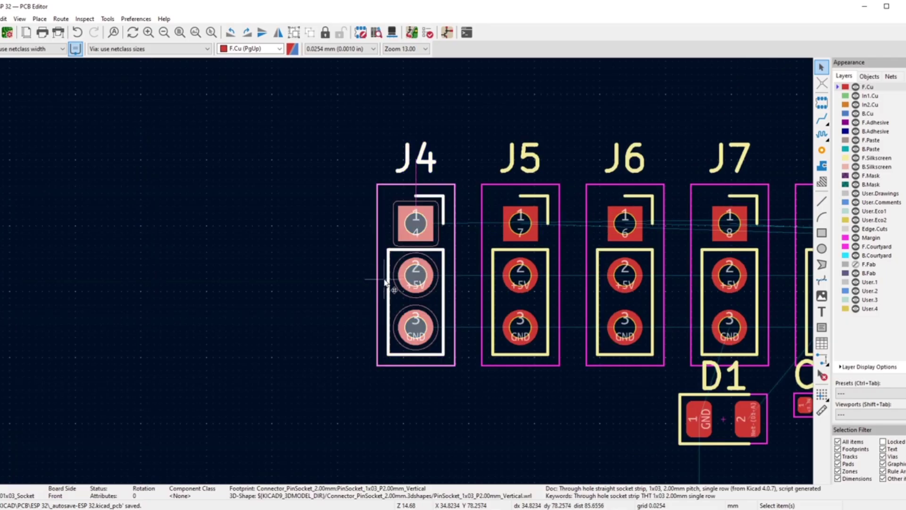
left_click_drag(415, 273, 359, 294)
scroll(537, 277, "down", 2)
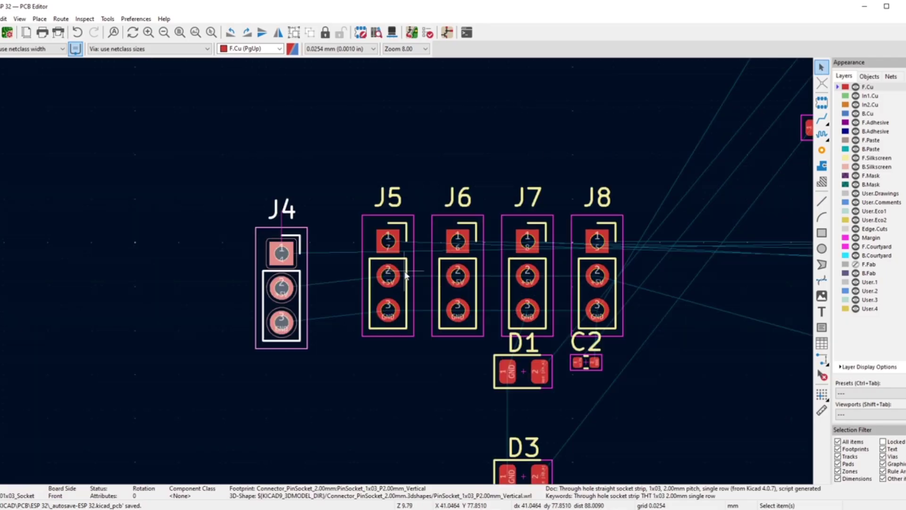
scroll(585, 278, "down", 10)
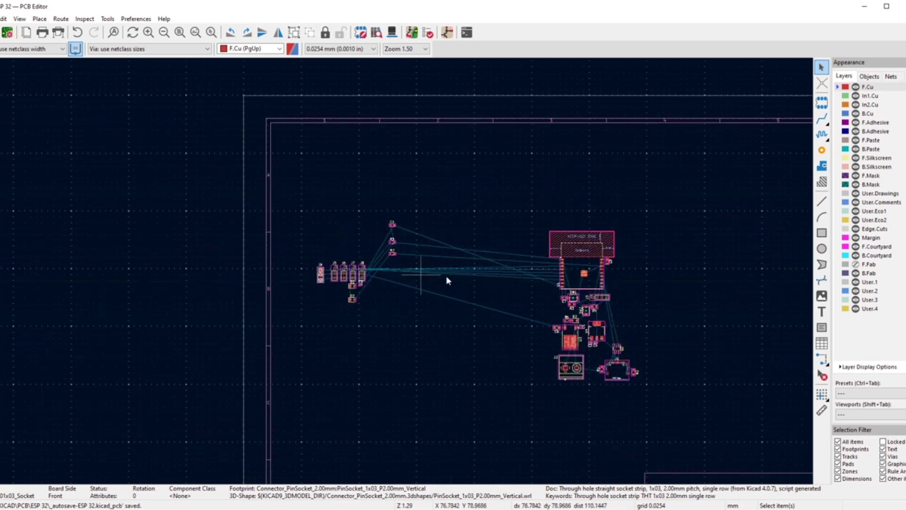
scroll(562, 264, "up", 14)
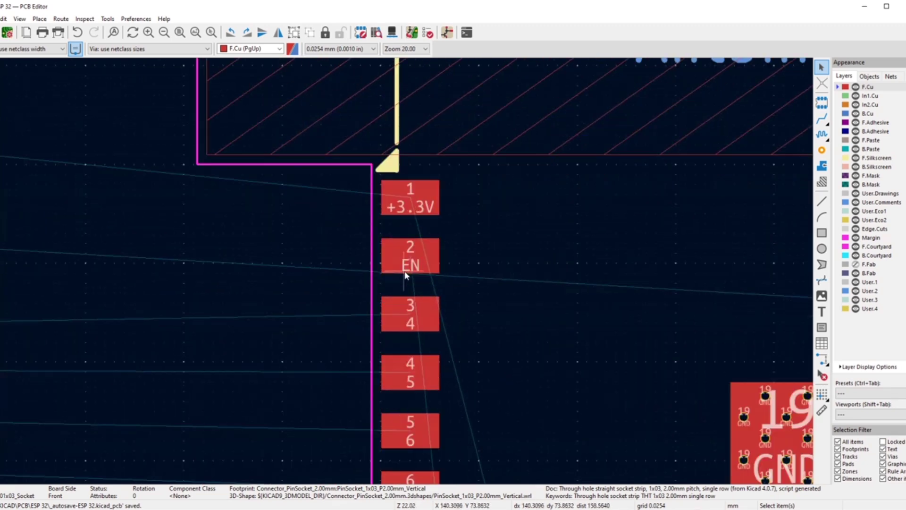
scroll(279, 314, "down", 12)
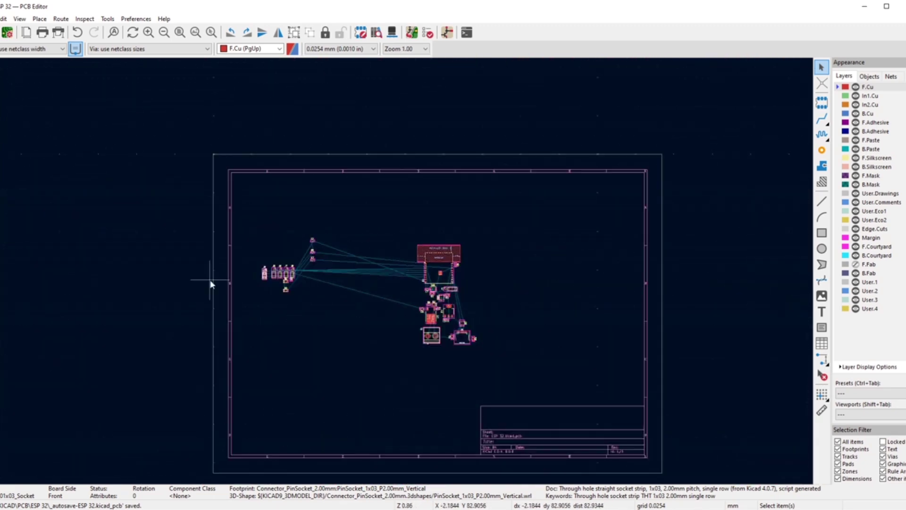
- Move header J4 across the board to the left of U1, with its net 4 pad facing U1's pin 3
scroll(307, 281, "up", 6)
scroll(401, 273, "up", 2)
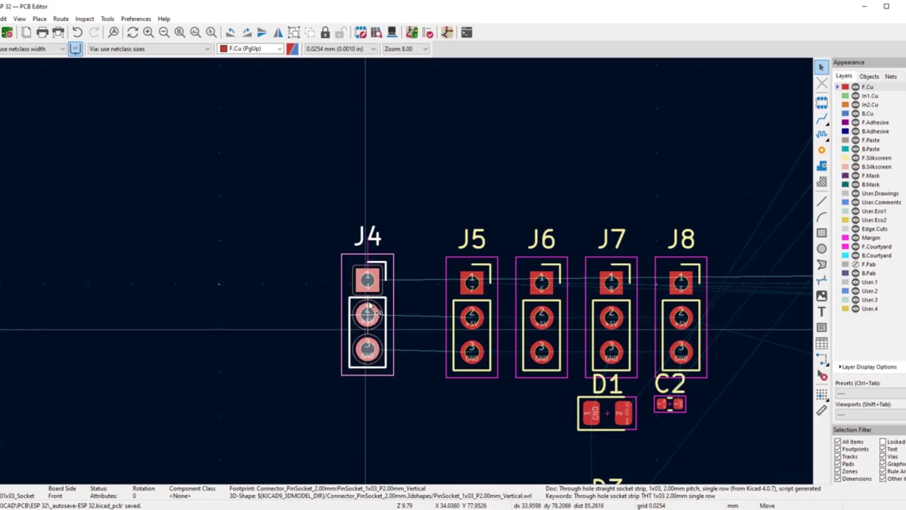
left_click_drag(376, 312, 360, 316)
scroll(360, 316, "down", 4)
scroll(405, 273, "down", 2)
left_click_drag(404, 273, 689, 304)
scroll(690, 303, "down", 3)
left_click_drag(405, 272, 502, 279)
scroll(461, 252, "up", 5)
scroll(483, 261, "up", 3)
scroll(501, 280, "down", 5)
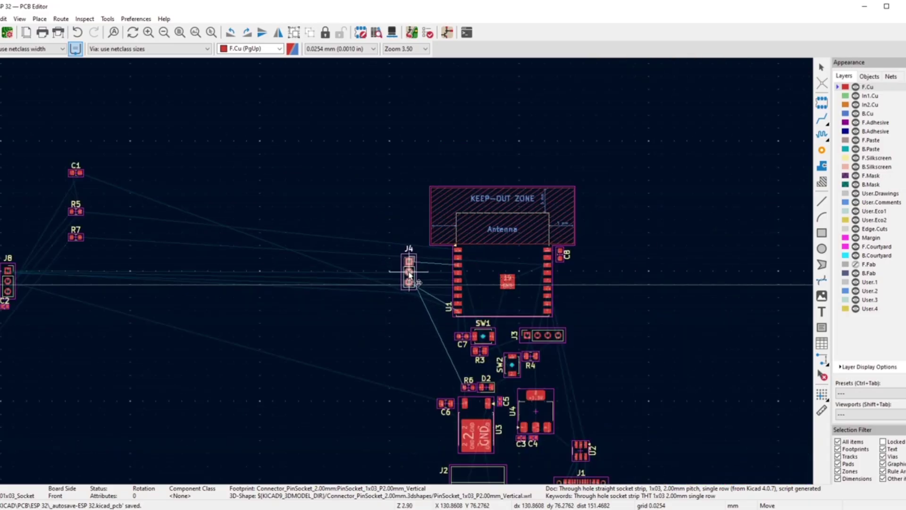
scroll(404, 274, "up", 5)
left_click_drag(404, 280, 406, 282)
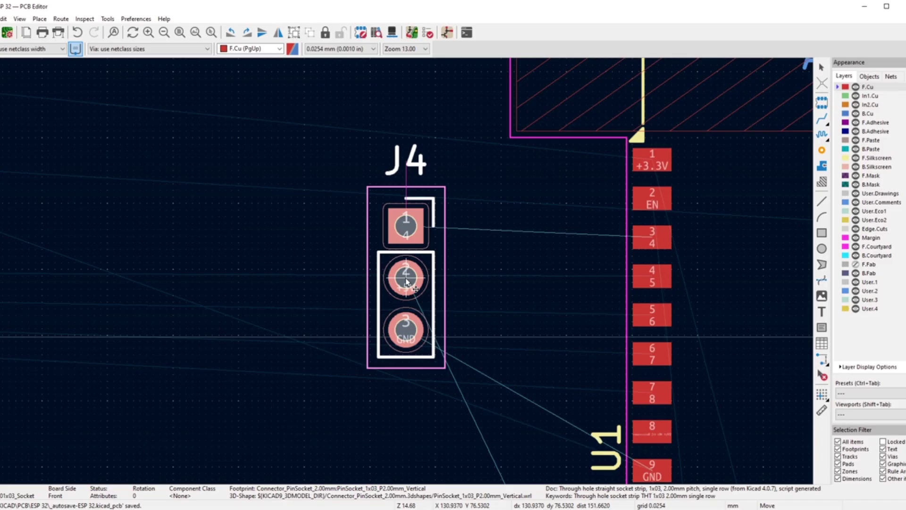
left_click(407, 282)
left_click(315, 239)
scroll(316, 240, "down", 4)
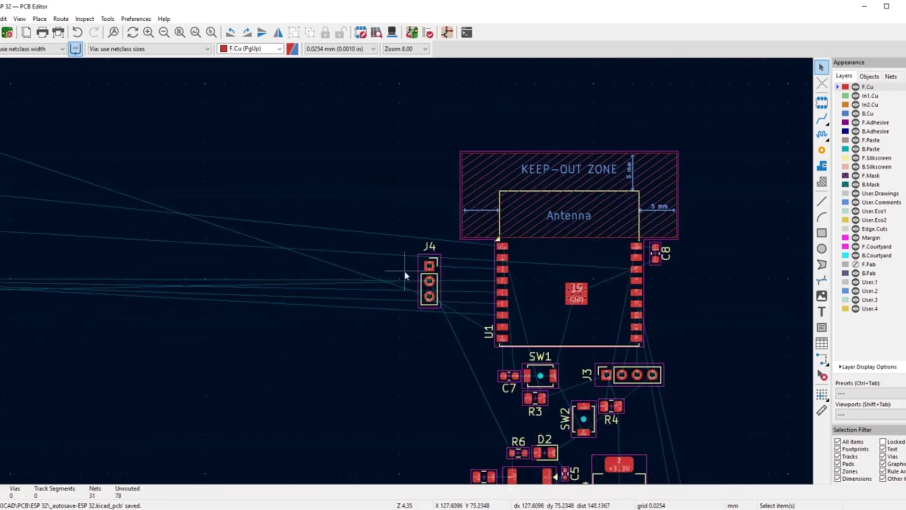
- Move header J8, the one carrying net 5, across the board to the left of U1, directly below J4 and aligned with it
scroll(543, 273, "up", 4)
scroll(293, 273, "down", 5)
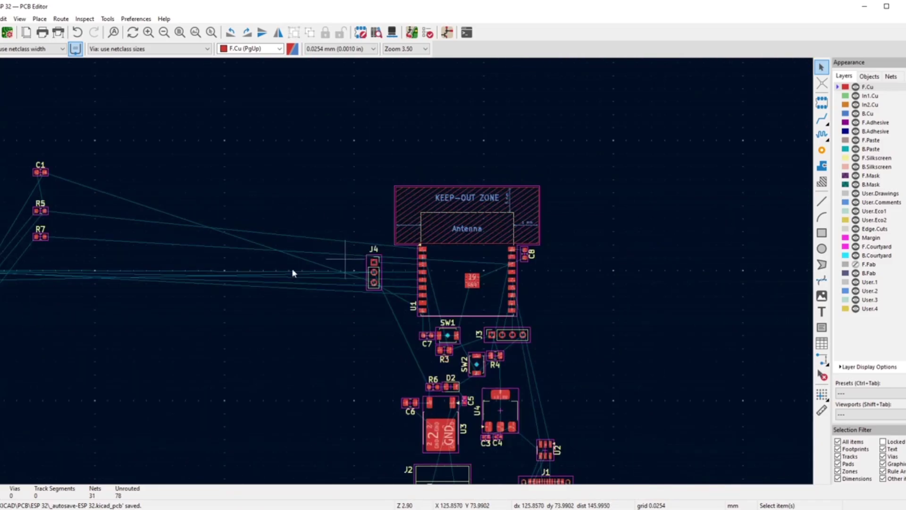
scroll(8, 246, "down", 3)
scroll(381, 313, "up", 6)
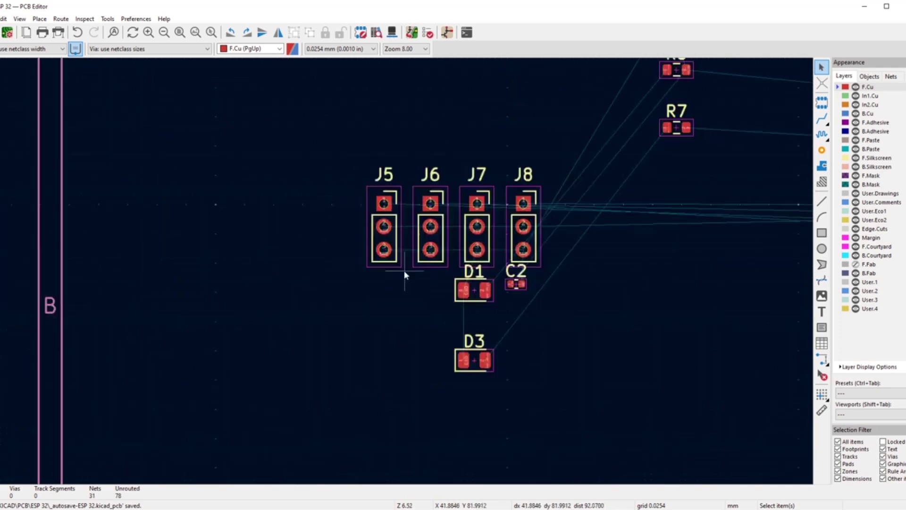
left_click(328, 190)
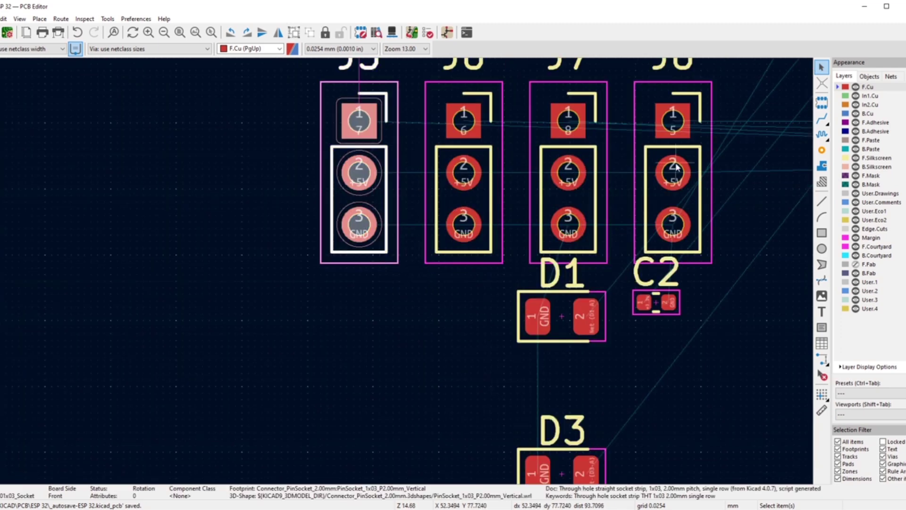
left_click(641, 177)
key("m")
scroll(788, 289, "down", 3)
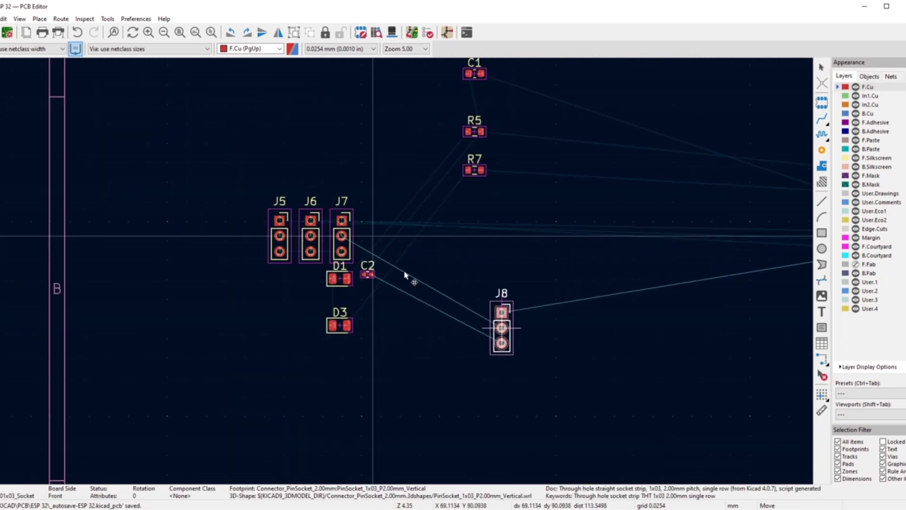
scroll(404, 275, "down", 3)
scroll(543, 258, "up", 3)
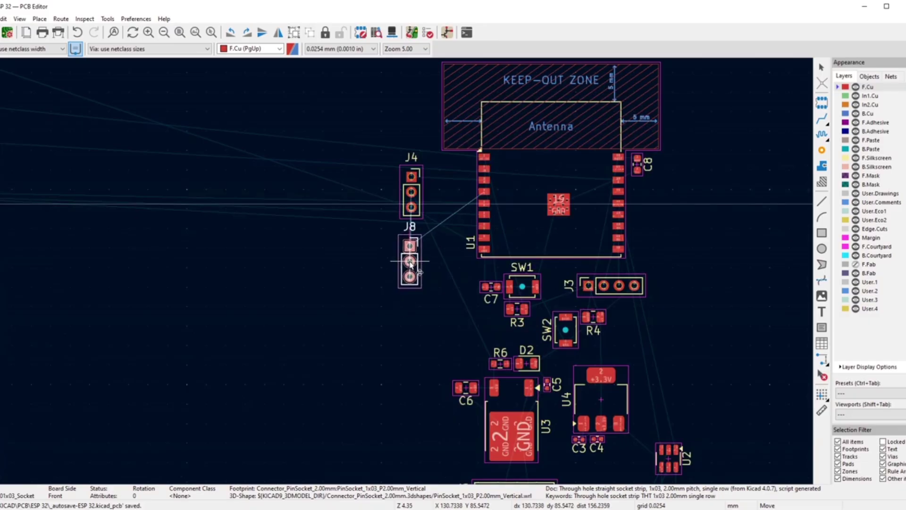
scroll(409, 264, "up", 2)
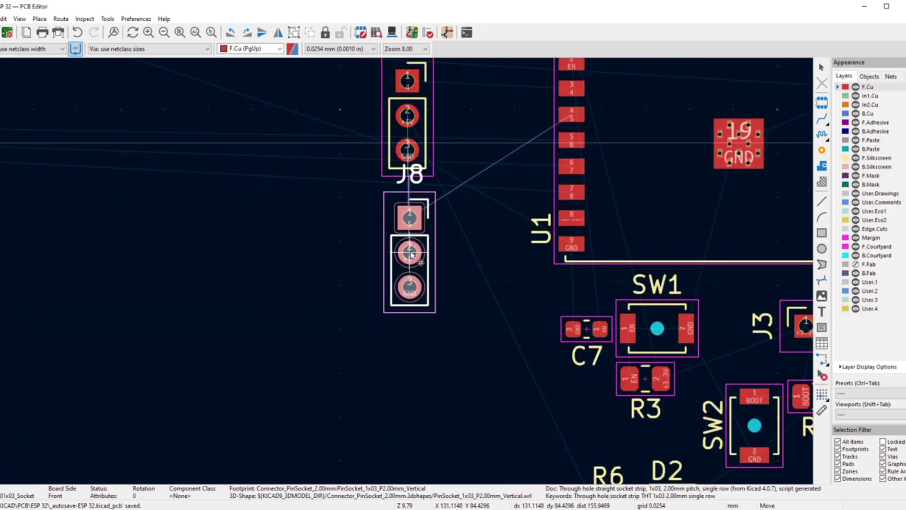
scroll(410, 252, "up", 3)
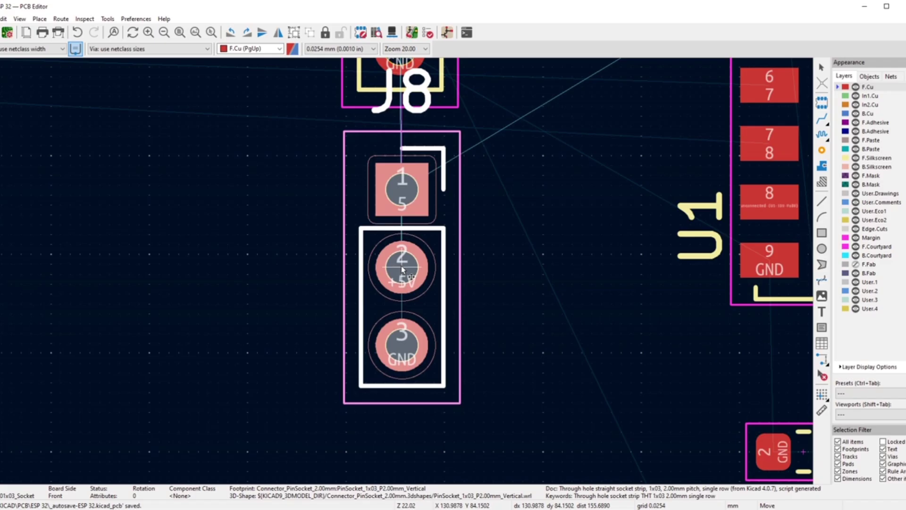
left_click(399, 264)
left_click(228, 208)
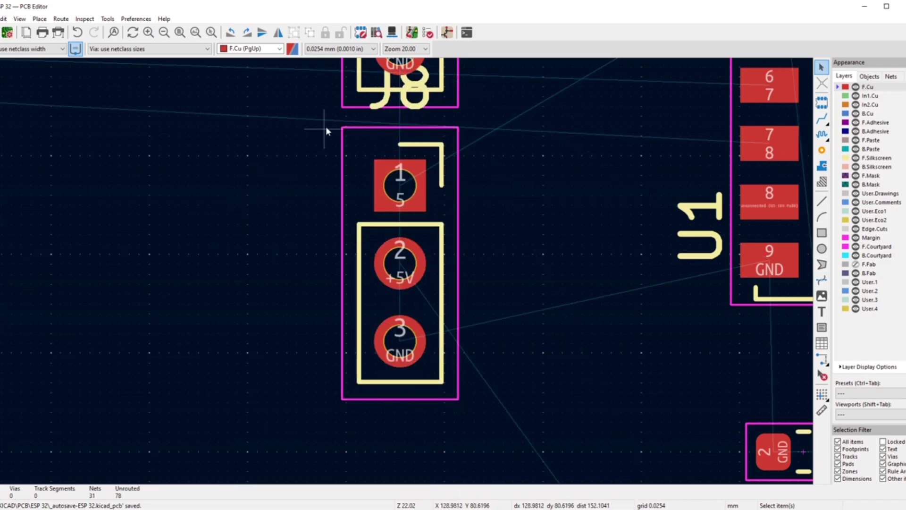
- Move the J8 reference label to the left of its header, beside pad 1
left_click(384, 100)
key("m")
scroll(486, 184, "down", 3)
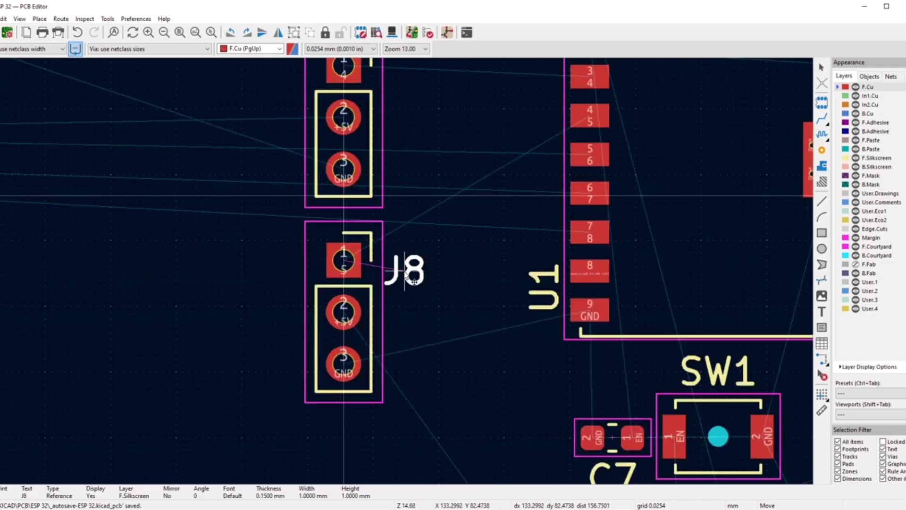
scroll(337, 255, "up", 5)
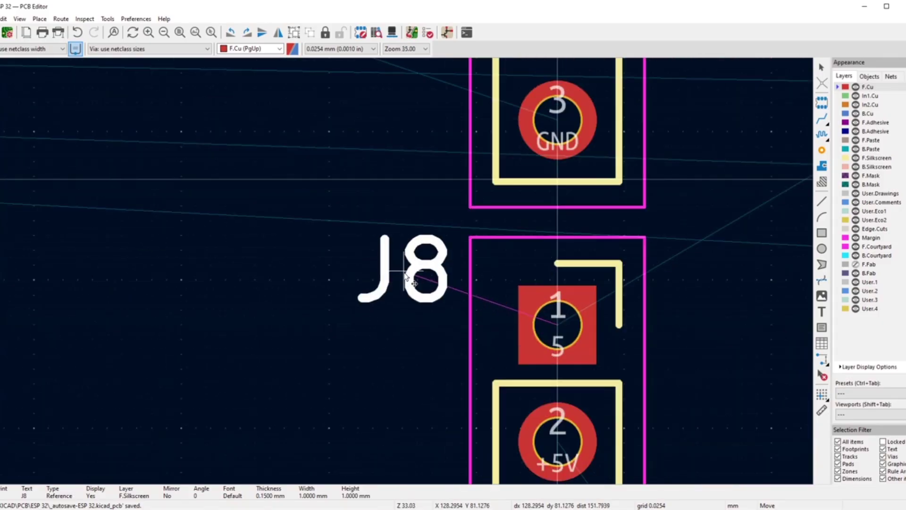
left_click(420, 312)
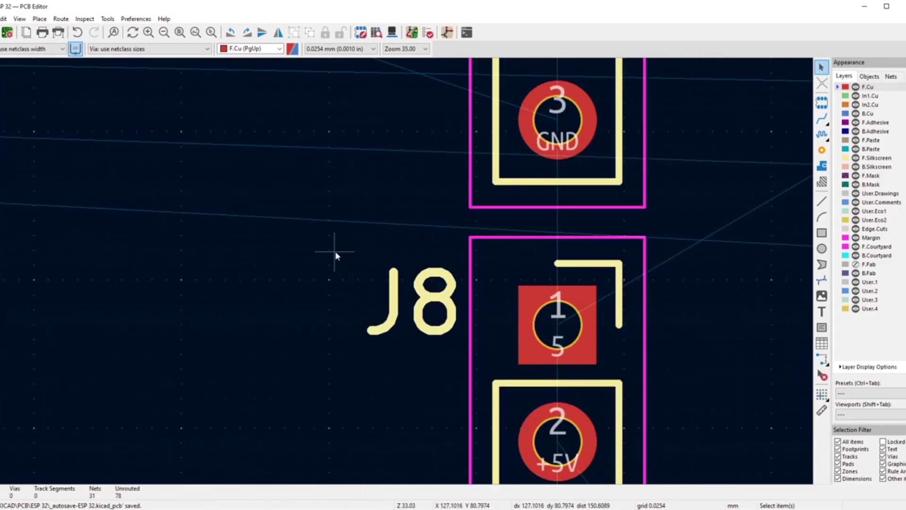
- Move the J4 reference label from above the header to its left side, beside pad 1
scroll(422, 293, "down", 4)
left_click(460, 135)
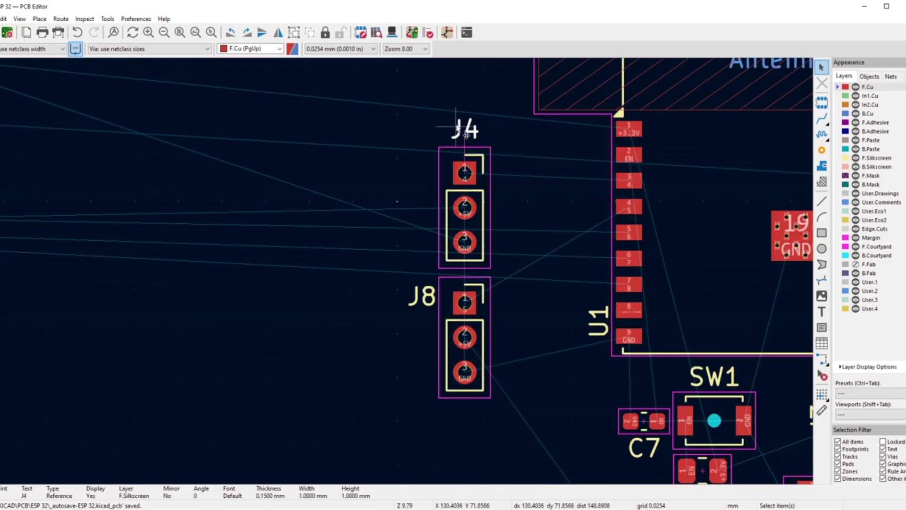
key("m")
scroll(415, 182, "up", 3)
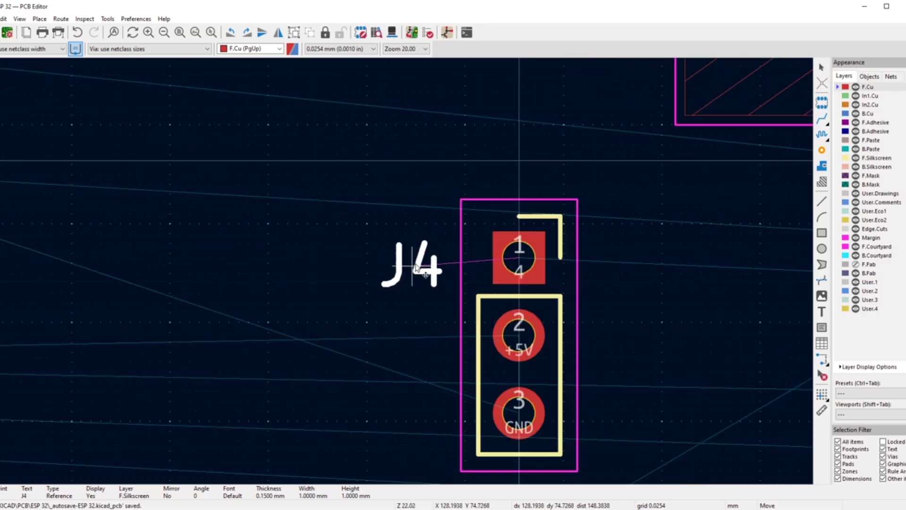
left_click(414, 263)
left_click(314, 224)
- Move header J6, the one carrying net 6, across the board to the area below J8 on U1's left side
scroll(264, 405, "down", 8)
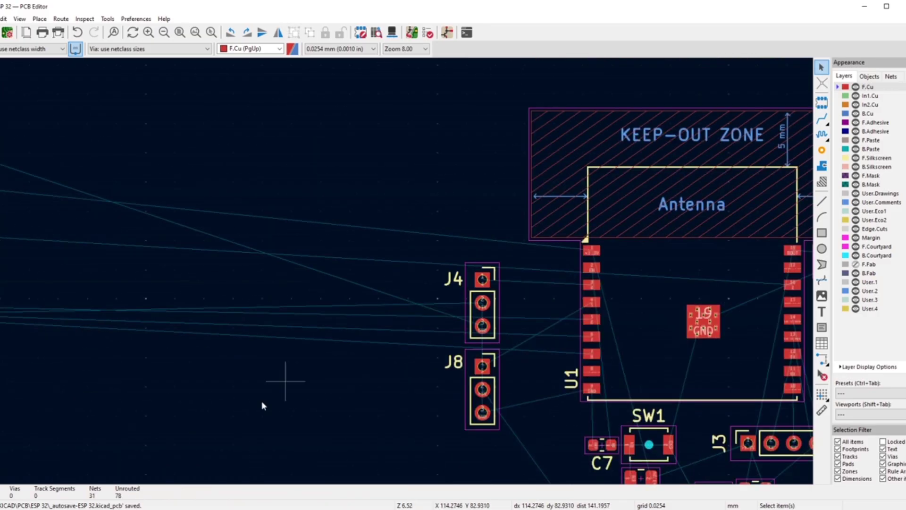
scroll(208, 255, "up", 5)
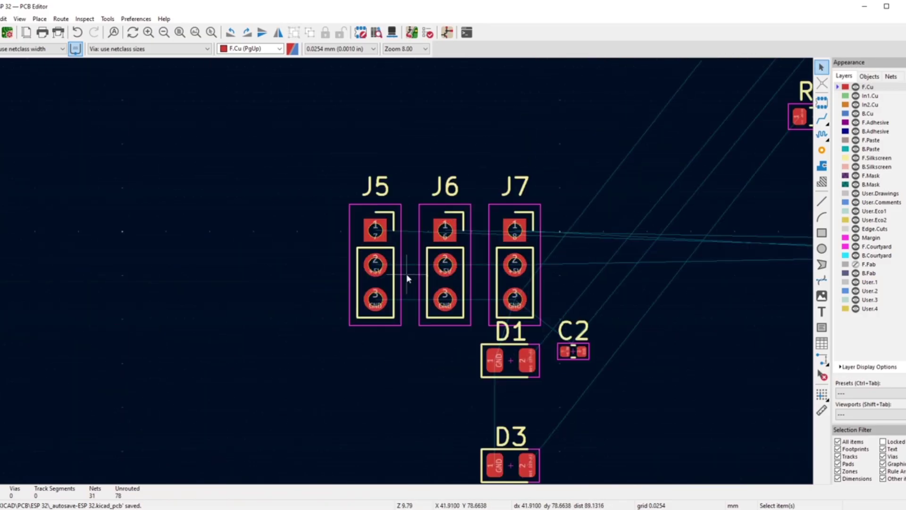
left_click(433, 254)
key("m")
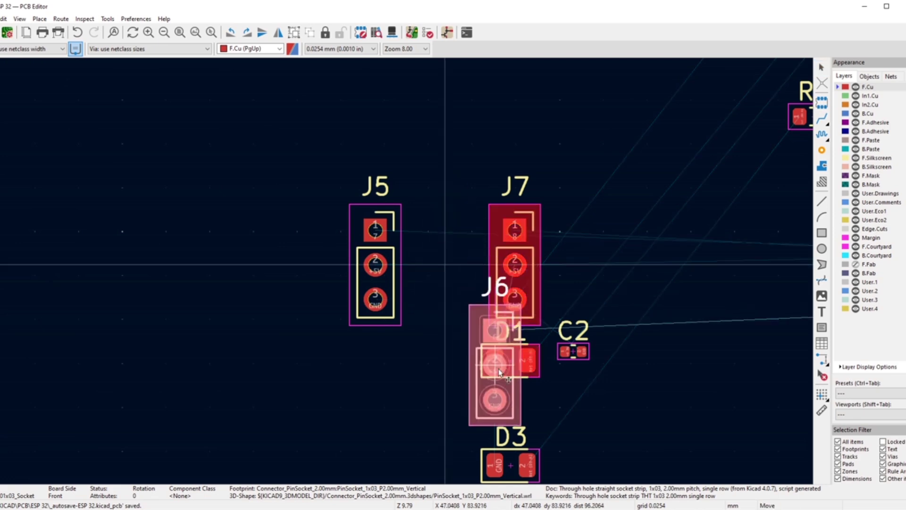
scroll(495, 320, "down", 6)
scroll(486, 264, "up", 6)
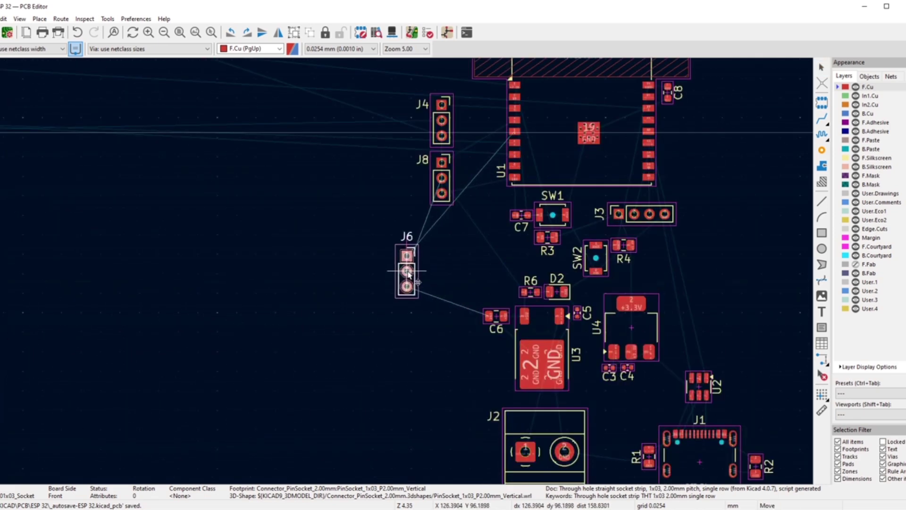
- Place connector J6 in line below J8 and move its reference label beside pad 1, outside the courtyard
scroll(405, 274, "up", 1)
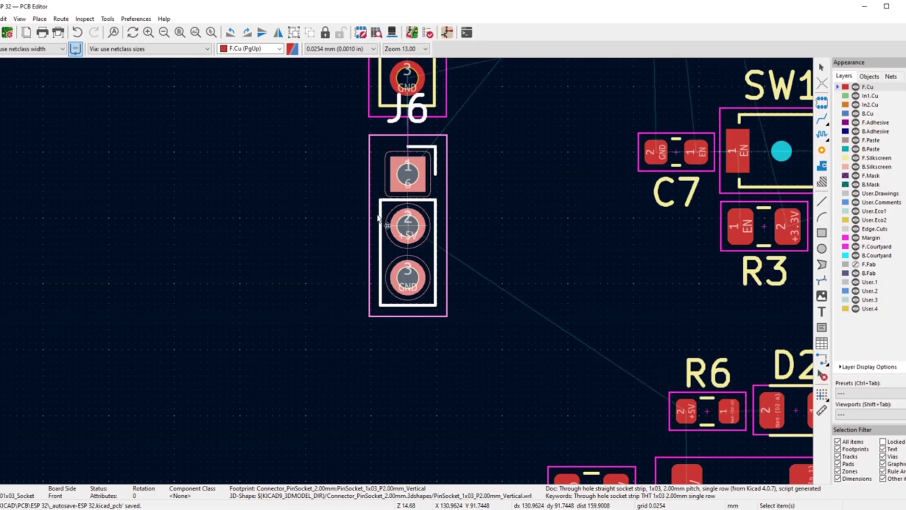
left_click(409, 229)
left_click(294, 173)
left_click(397, 118)
key("m")
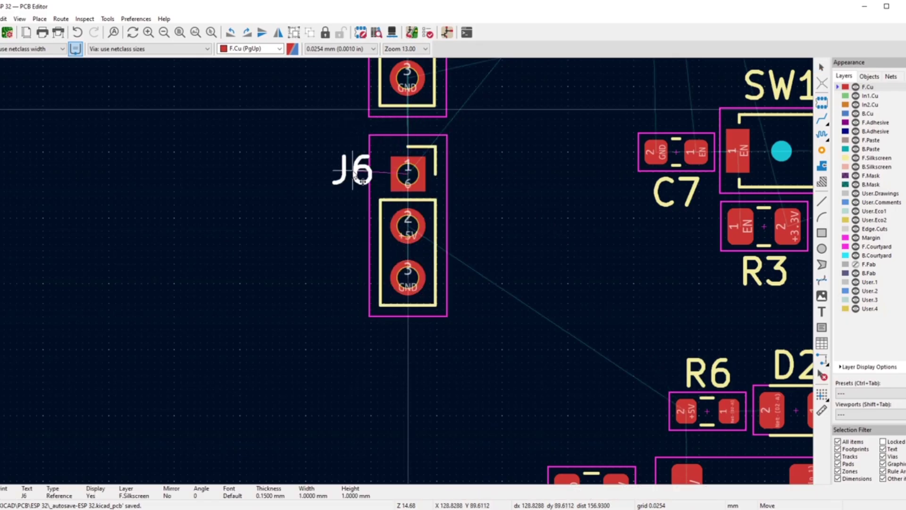
left_click(341, 178)
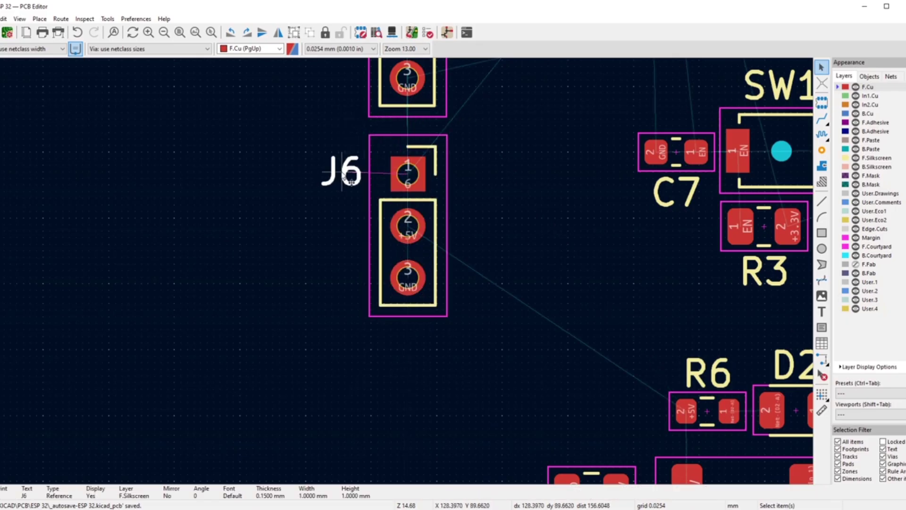
left_click(253, 141)
- Bring connector J5 over from the unplaced parts and place it directly below J6 in the connector column
scroll(274, 212, "down", 4)
scroll(296, 273, "down", 5)
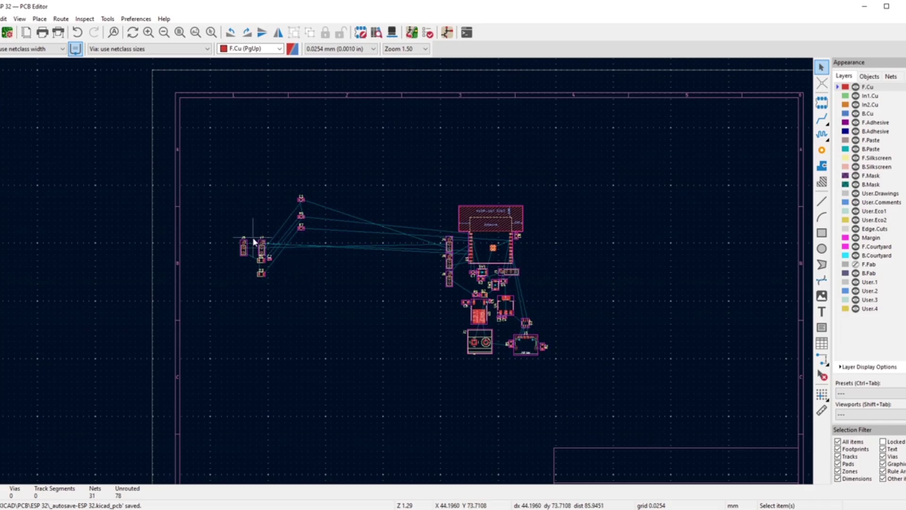
scroll(253, 239, "up", 5)
scroll(469, 310, "up", 2)
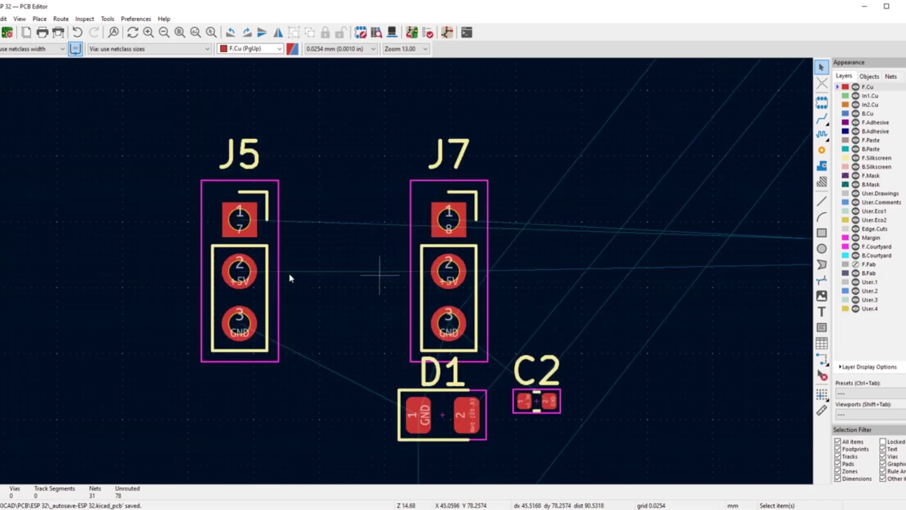
left_click_drag(226, 258, 623, 265)
scroll(370, 271, "down", 8)
scroll(457, 293, "up", 5)
scroll(623, 266, "up", 3)
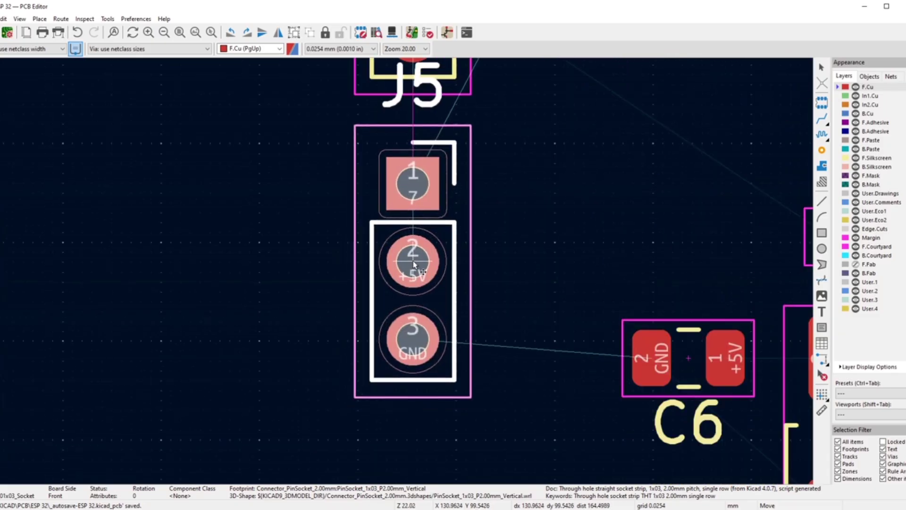
left_click_drag(415, 256, 413, 253)
left_click(413, 253)
left_click(333, 131)
- Move the J5 reference label off J6 to the left of J5's pad 1
scroll(333, 131, "down", 3)
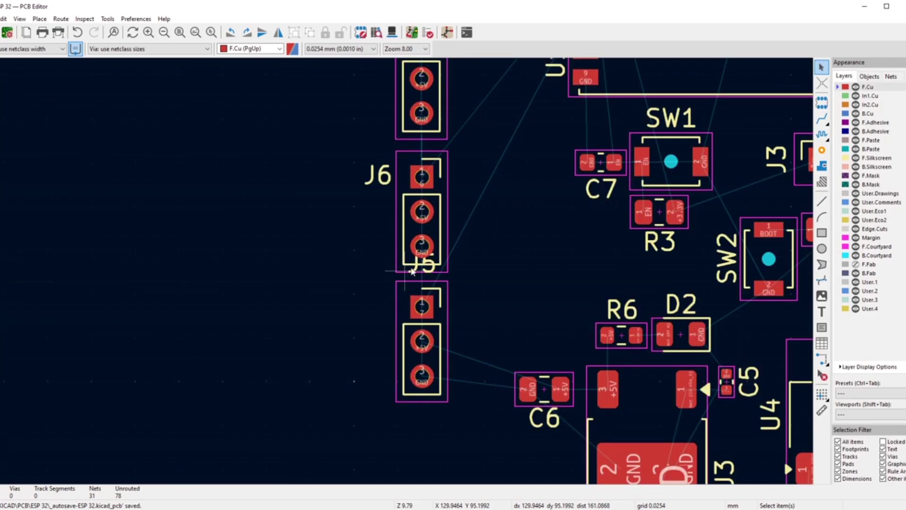
left_click(413, 266)
left_click(415, 268)
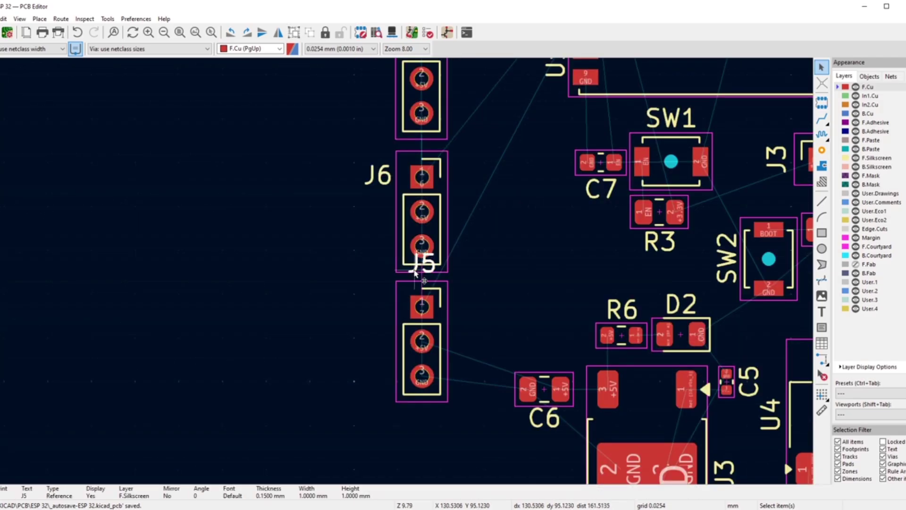
key("m")
left_click(375, 292)
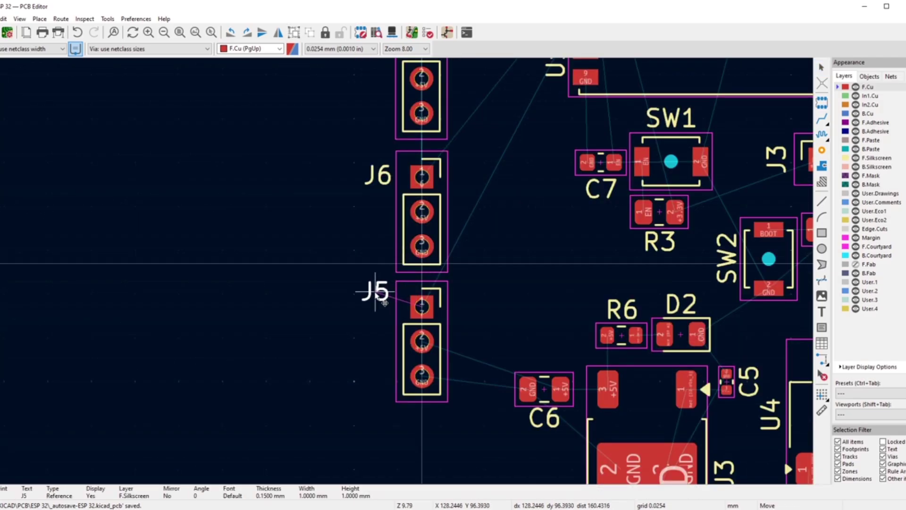
left_click(216, 288)
- Bring connector J7 over from the unplaced parts and place it directly below J5 in the connector column
scroll(217, 288, "down", 4)
scroll(402, 276, "down", 2)
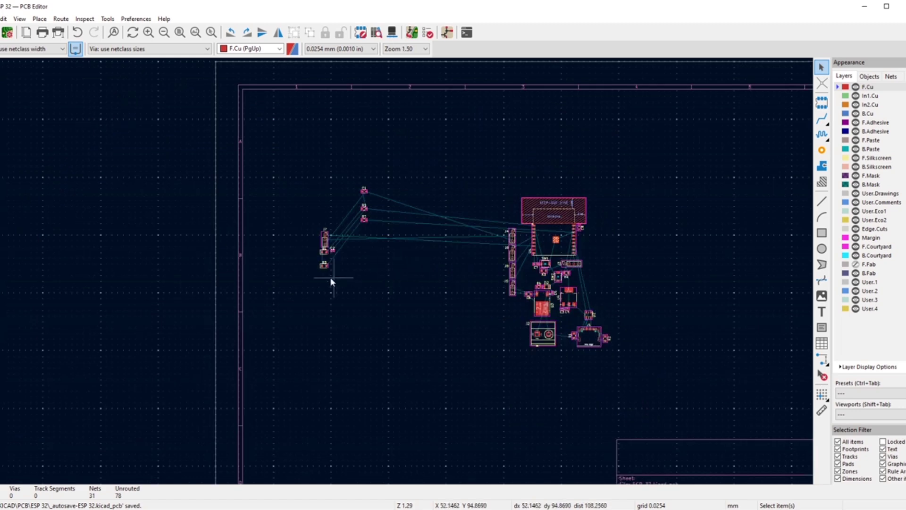
scroll(329, 250, "up", 6)
key("m")
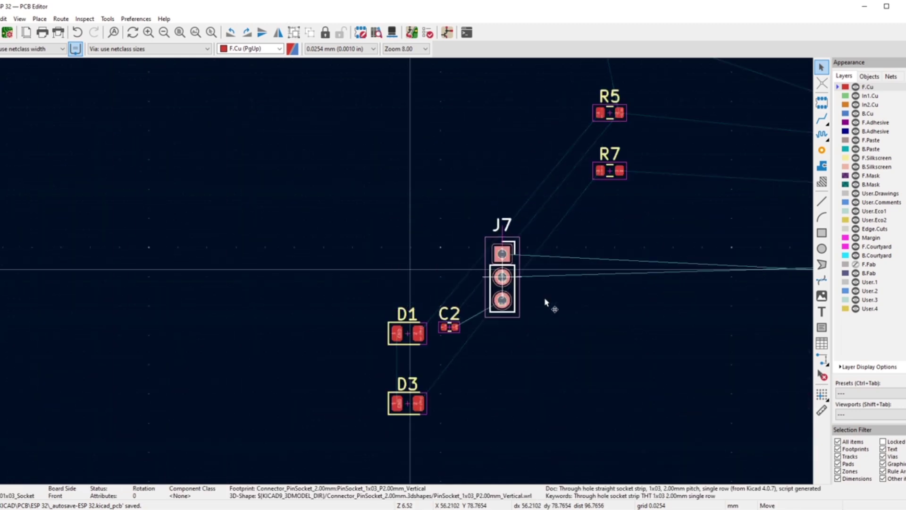
scroll(546, 304, "down", 6)
scroll(598, 362, "down", 3)
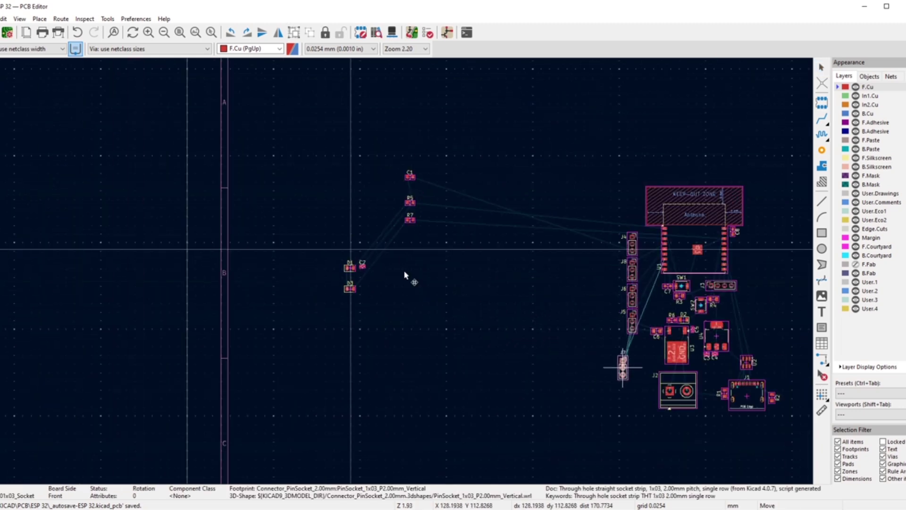
scroll(406, 269, "up", 5)
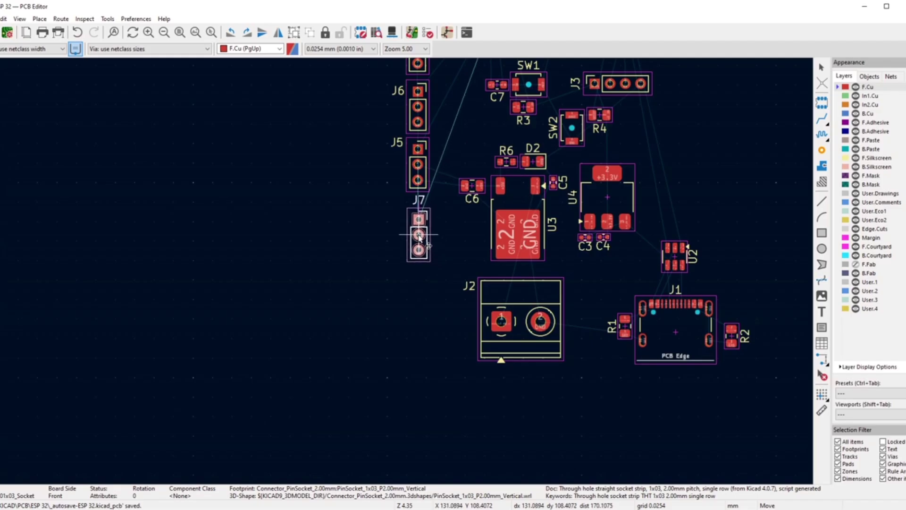
scroll(417, 241, "up", 2)
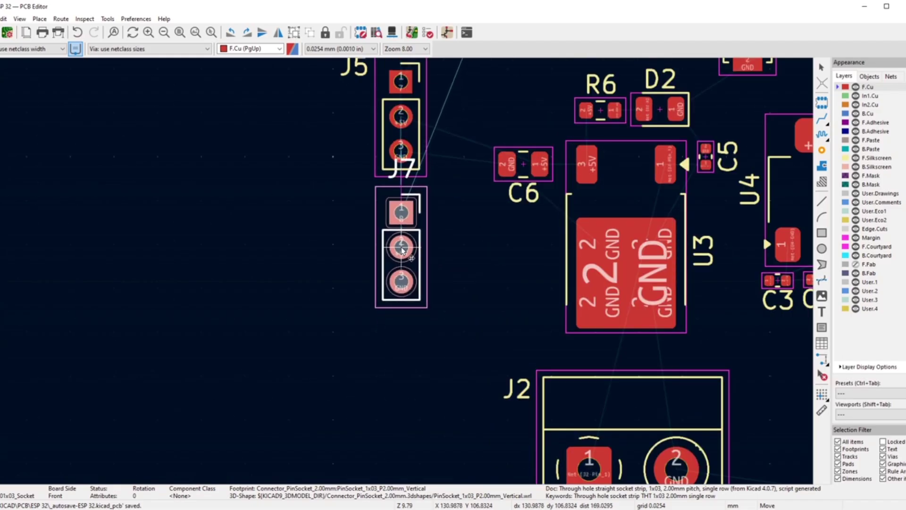
left_click(402, 250)
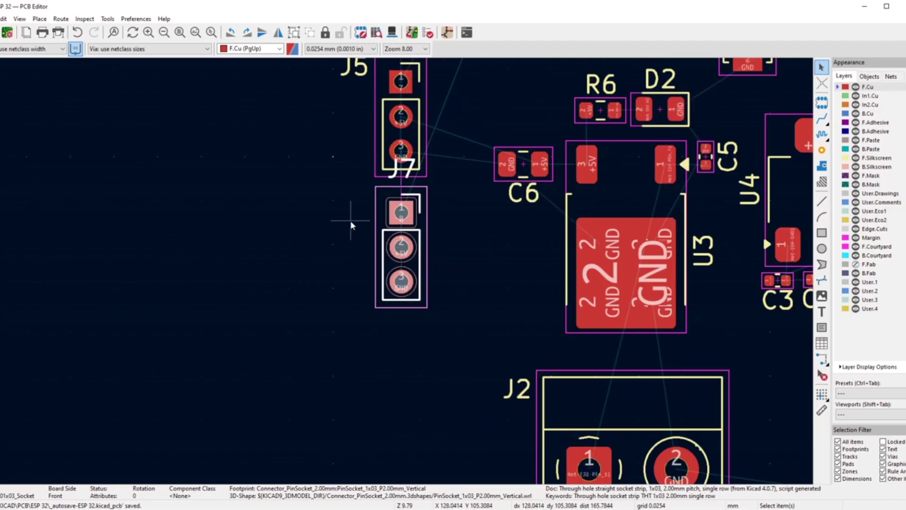
- Move the J7 reference label off J5 to the left of J7's pad 1
left_click(396, 170)
key("m")
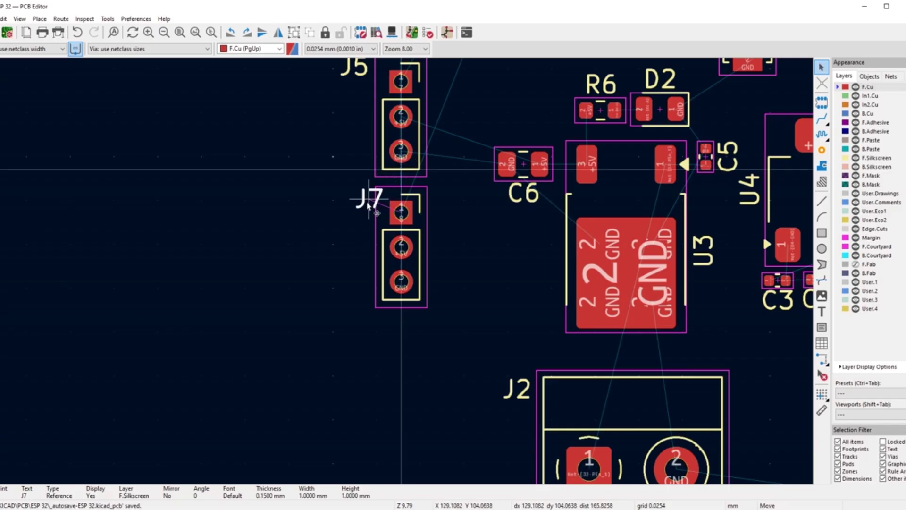
scroll(364, 207, "up", 2)
scroll(405, 275, "up", 2)
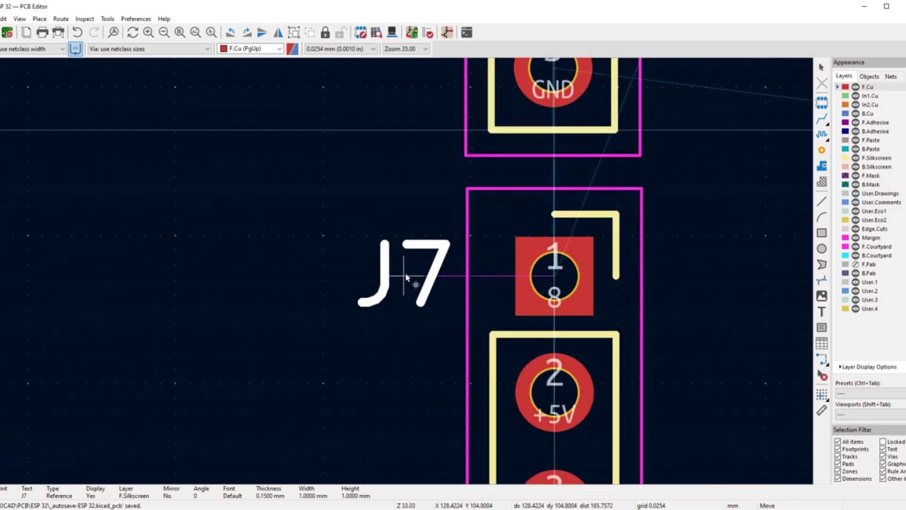
left_click(407, 274)
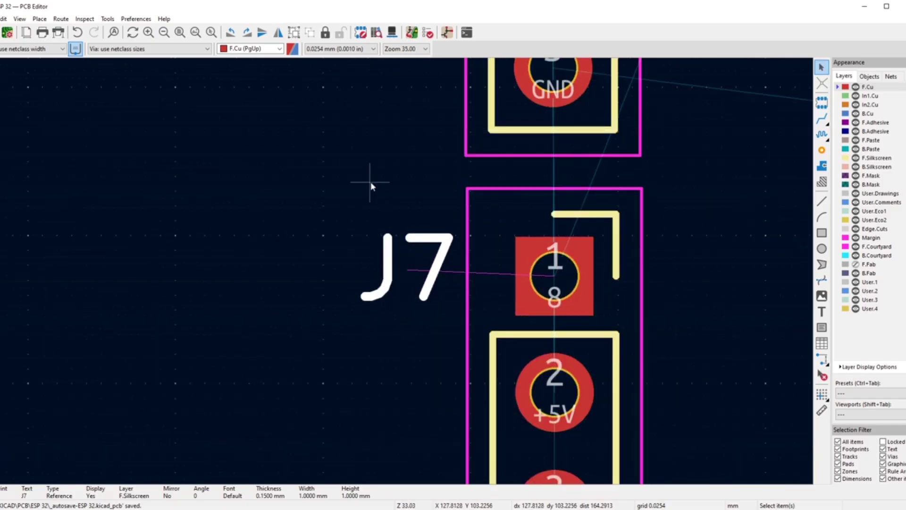
- Move the whole column of connectors J4, J8, J6, J5 and J7 together closer to module U1
scroll(405, 275, "down", 3)
scroll(405, 275, "down", 1)
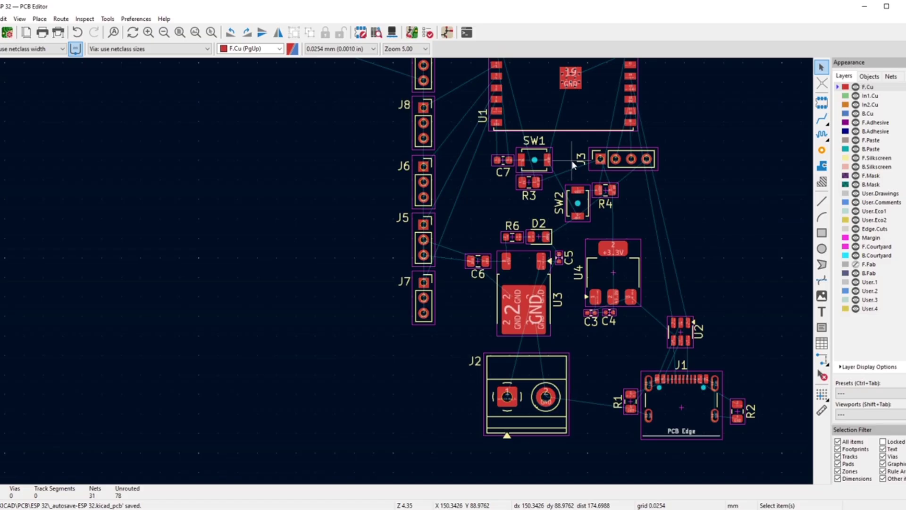
scroll(290, 281, "down", 2)
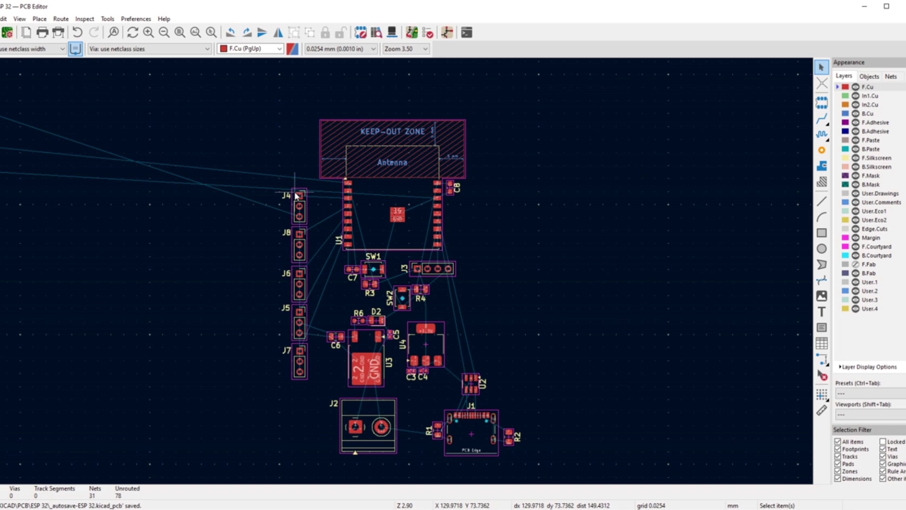
left_click_drag(257, 174, 328, 404)
key("m")
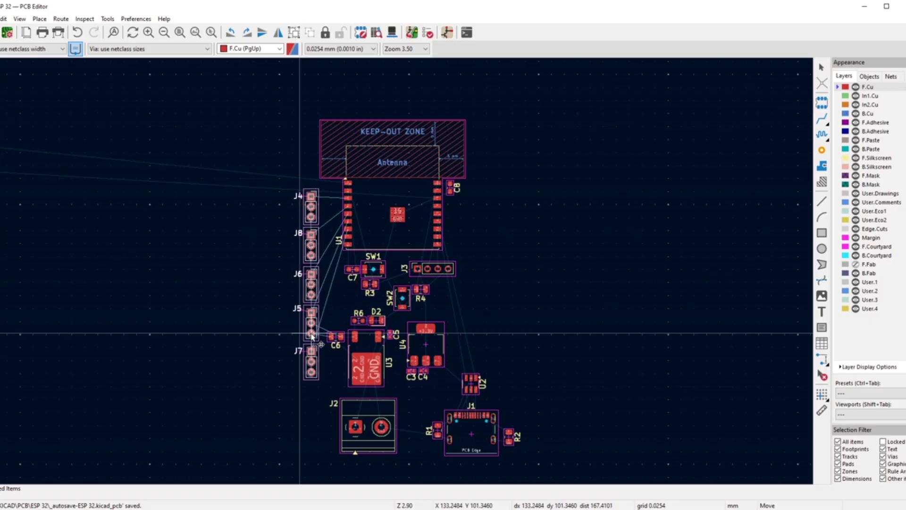
left_click(312, 336)
left_click(266, 304)
- Select unplaced capacitor C1 and switch to the Schematic Editor to examine how it connects to U1
scroll(407, 287, "up", 3)
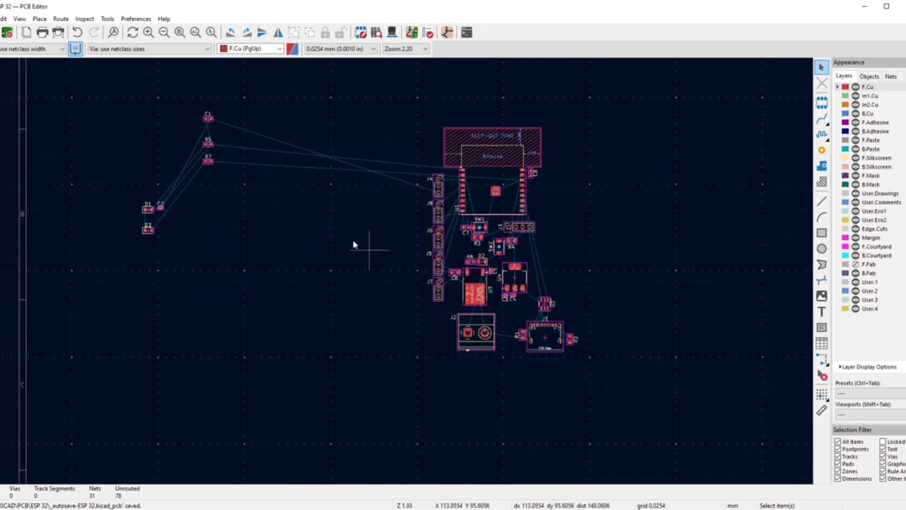
scroll(210, 163, "up", 2)
scroll(478, 190, "up", 5)
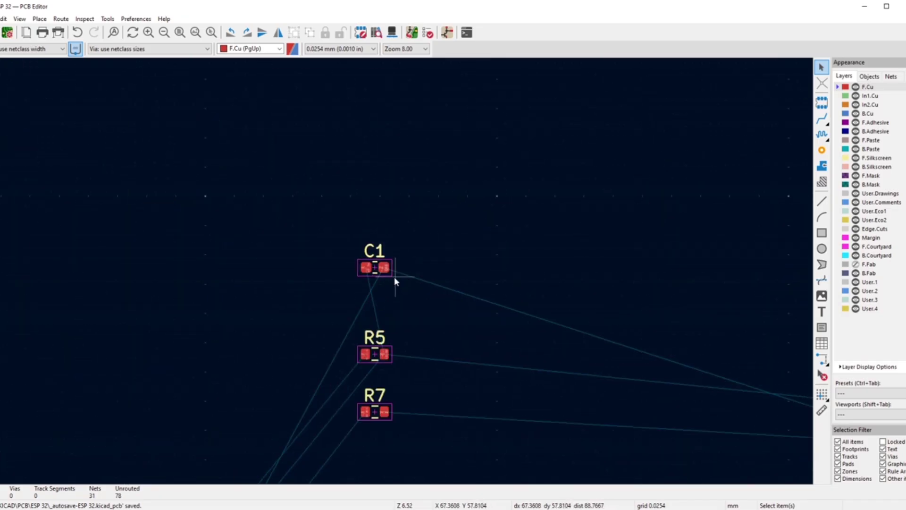
left_click(360, 266)
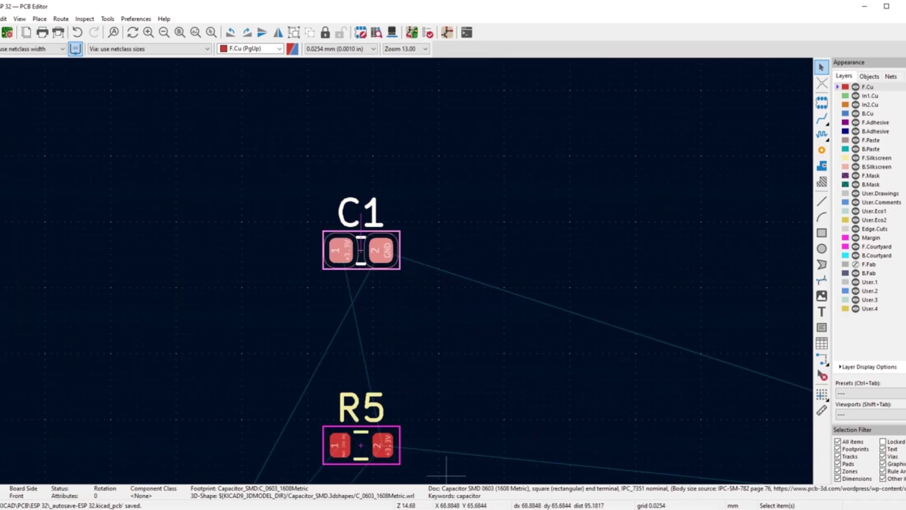
mouse_move(472, 509)
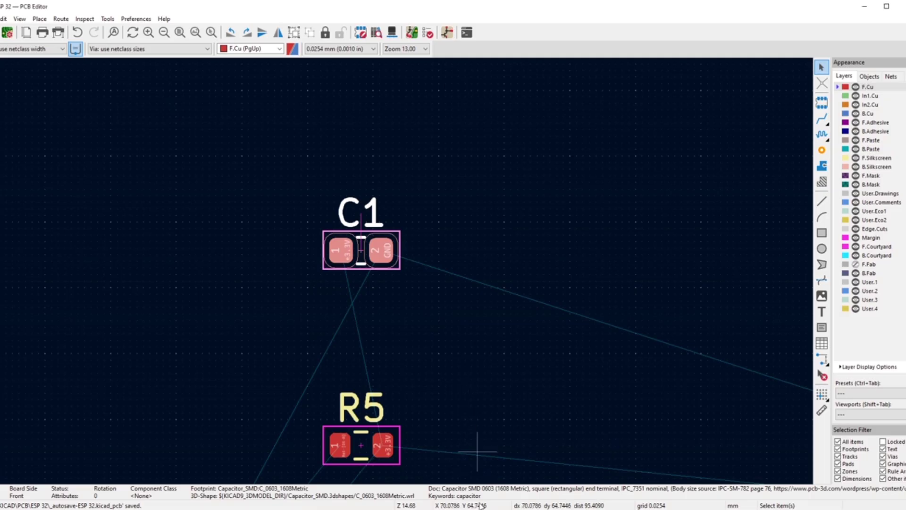
left_click(597, 487)
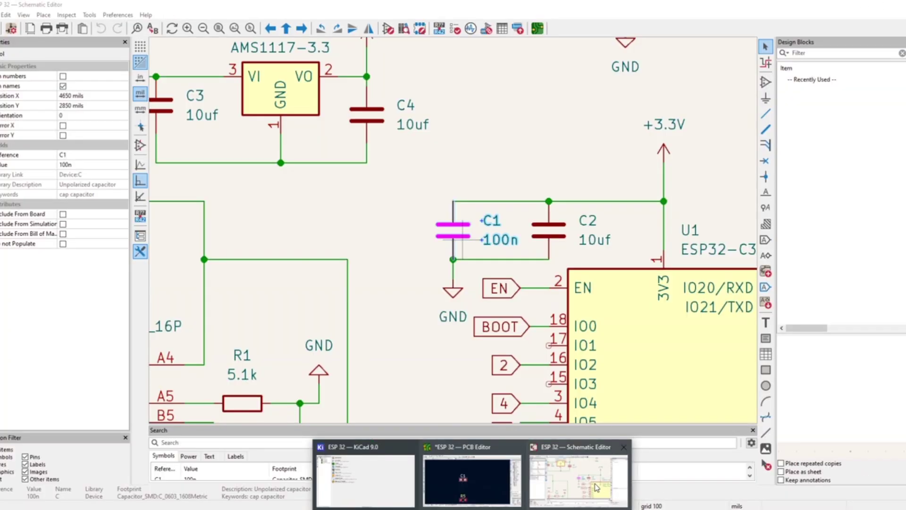
left_click(595, 488)
scroll(527, 352, "down", 2)
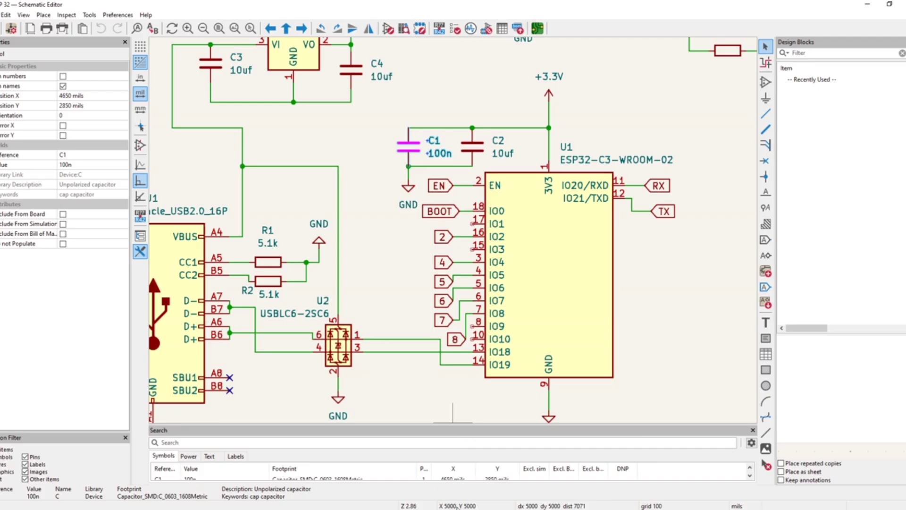
mouse_move(472, 509)
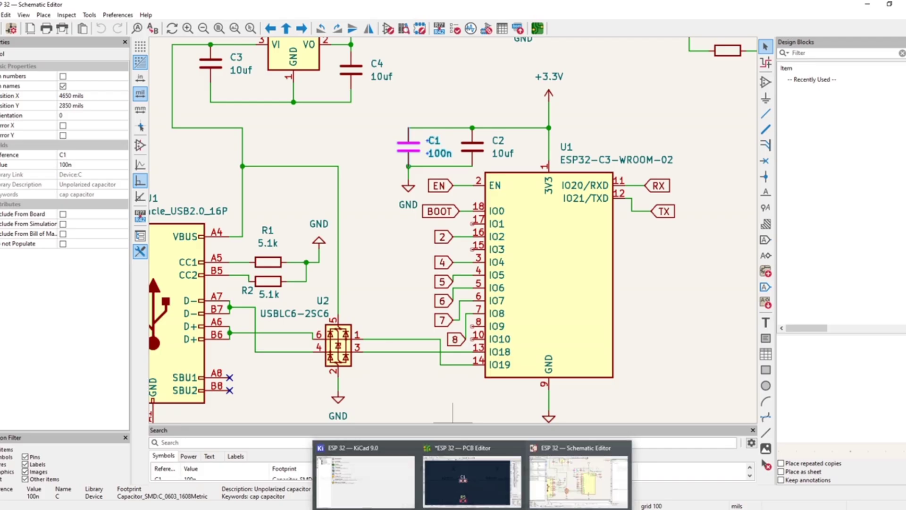
left_click(544, 498)
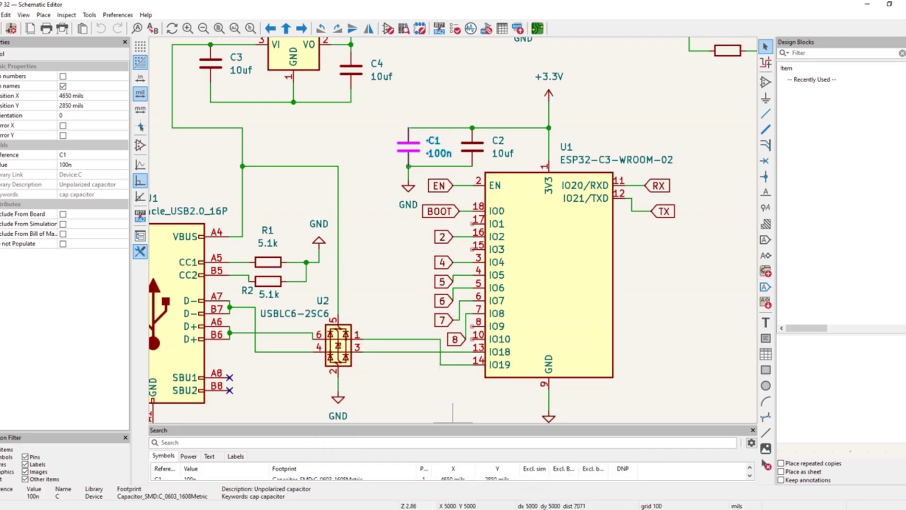
- Switch back to the PCB Editor and place C1 between connector J4 and U1's upper pads, just below the antenna keep-out zone
mouse_move(472, 509)
left_click(489, 493)
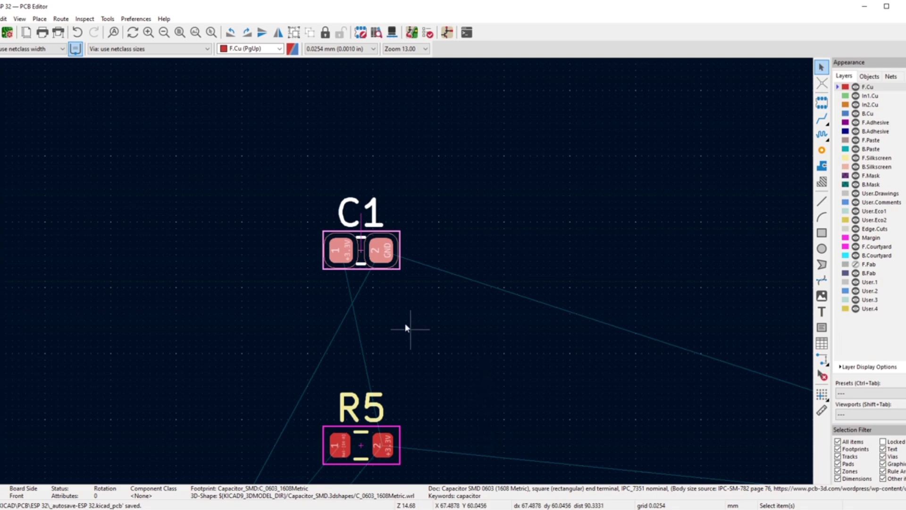
scroll(406, 328, "down", 5)
scroll(396, 252, "up", 3)
key("m")
scroll(475, 293, "down", 3)
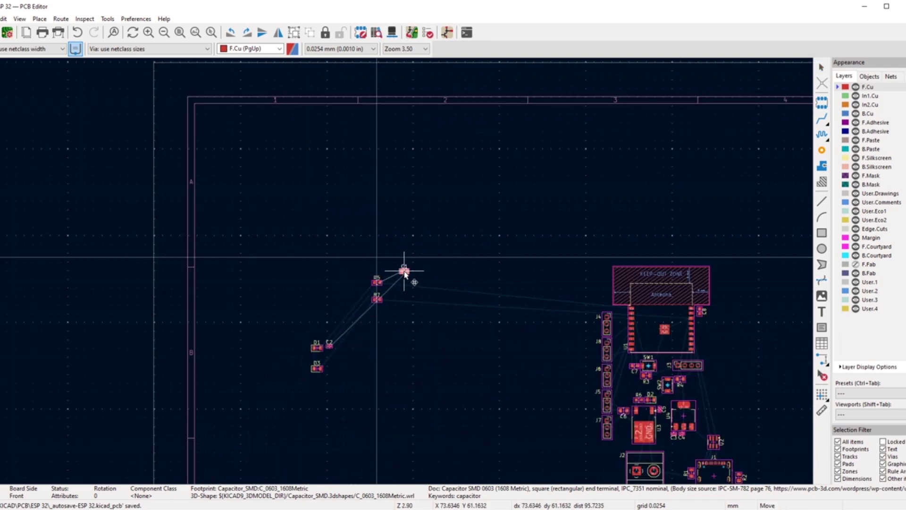
scroll(578, 291, "up", 3)
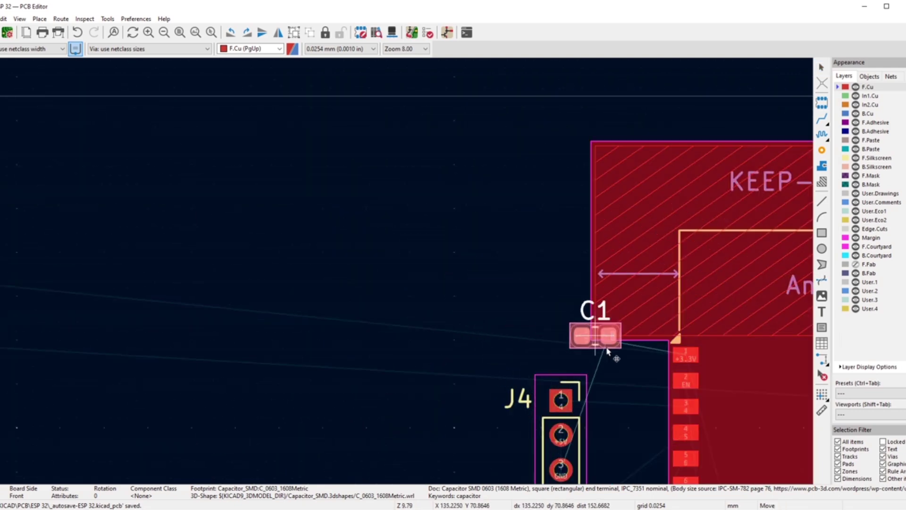
scroll(634, 387, "up", 5)
left_click(397, 260)
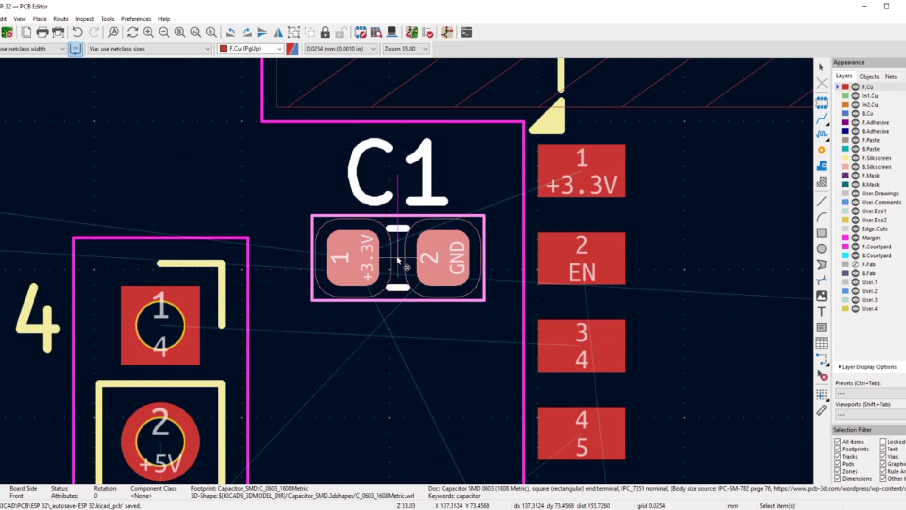
- Rotate C1 to 180 degrees and move it up so its +3.3V pad faces U1's pad 1
left_click(251, 36)
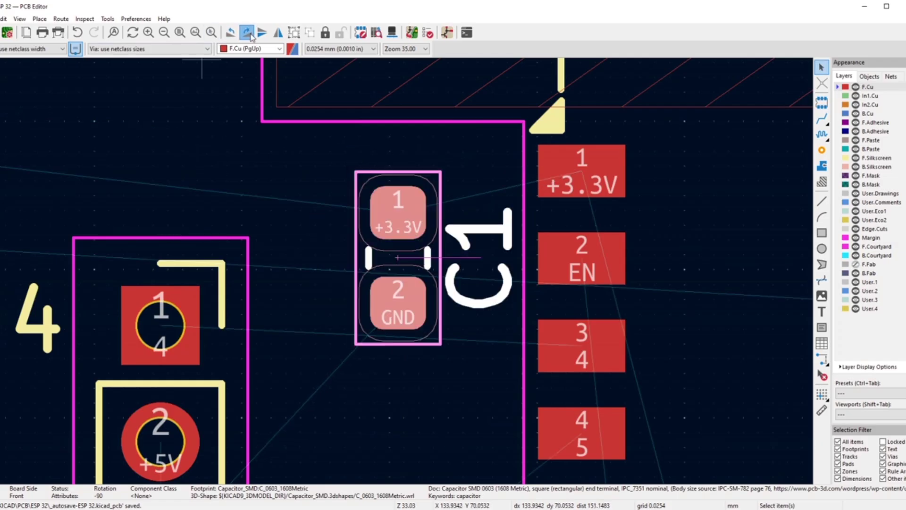
left_click(250, 35)
left_click_drag(390, 239, 410, 187)
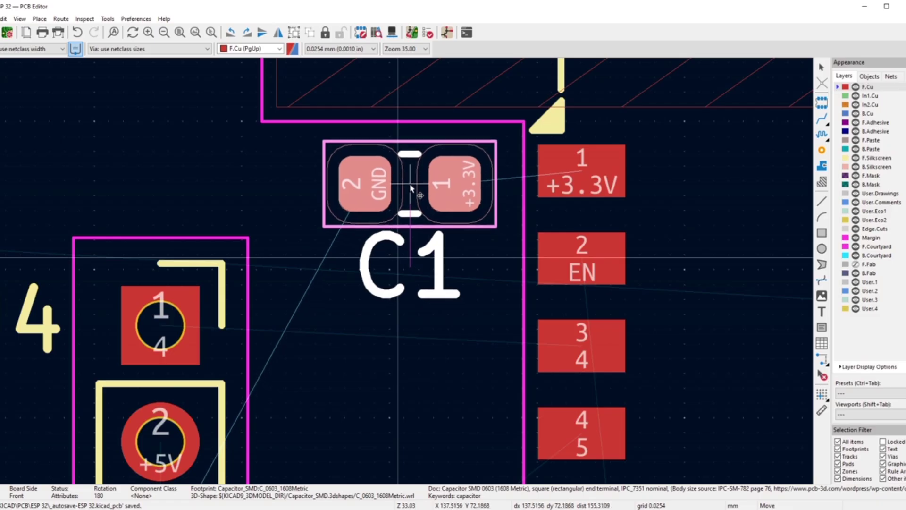
- Place C1 beside U1's +3.3V pad 1 and centre its reference text beneath the footprint
scroll(410, 187, "down", 3)
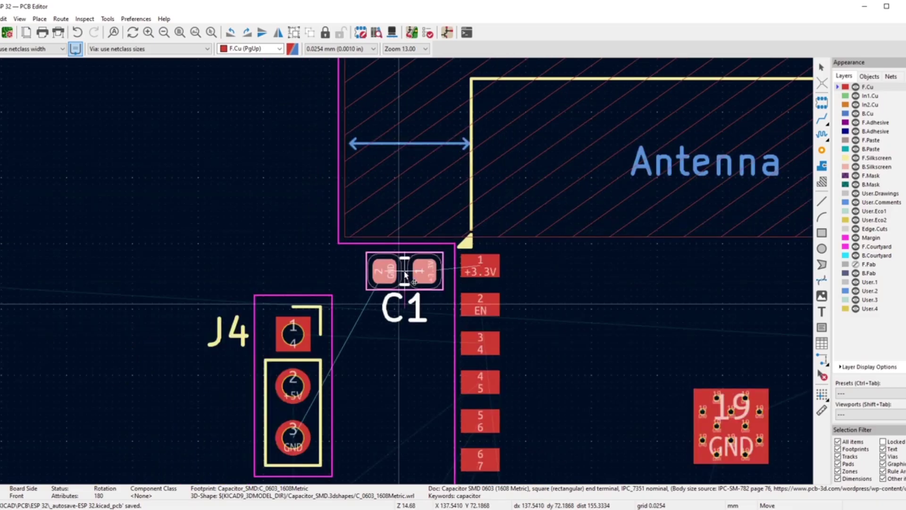
scroll(405, 274, "up", 3)
scroll(404, 274, "up", 1)
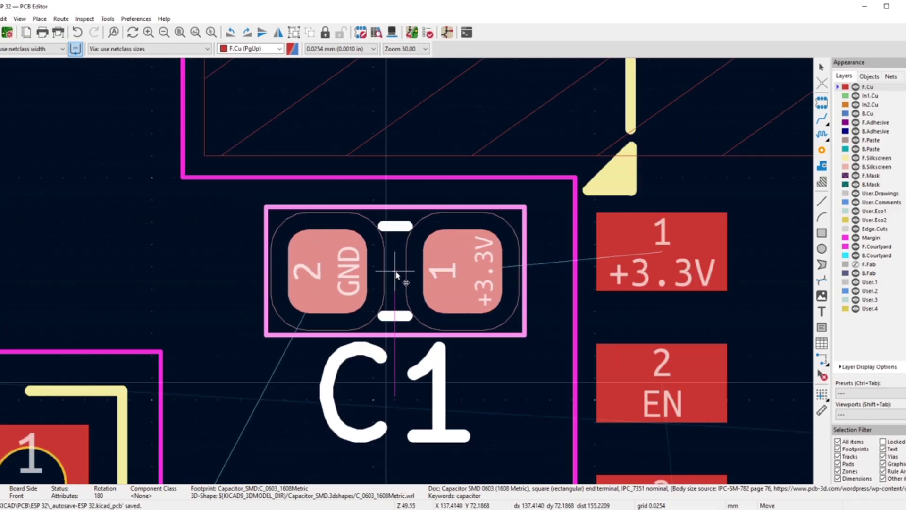
left_click(396, 280)
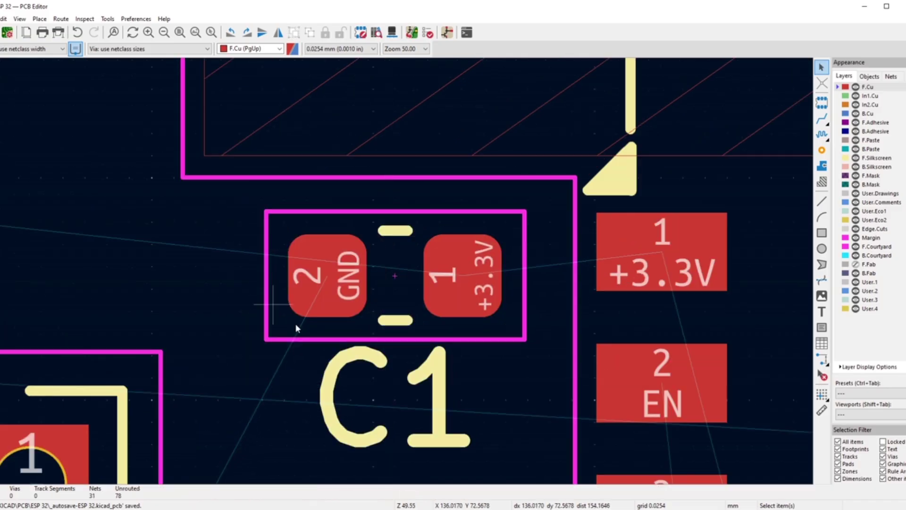
left_click(325, 390)
key("m")
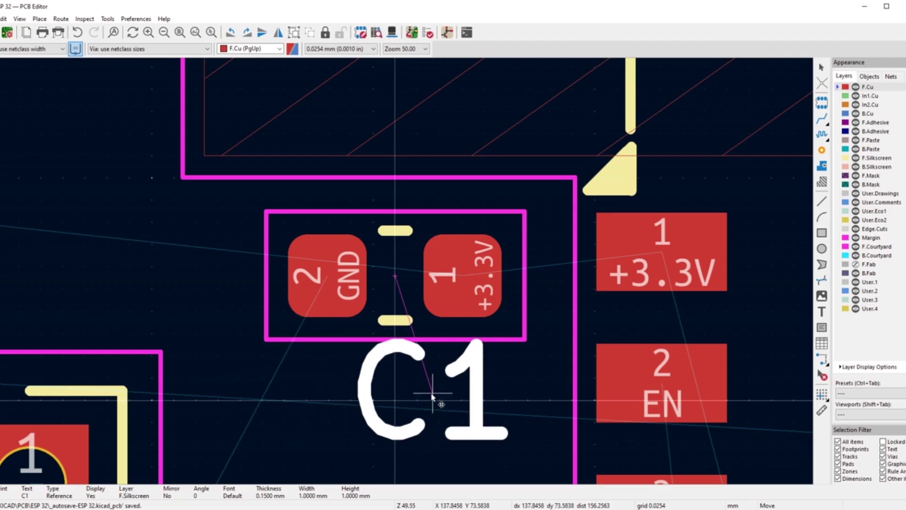
left_click(413, 401)
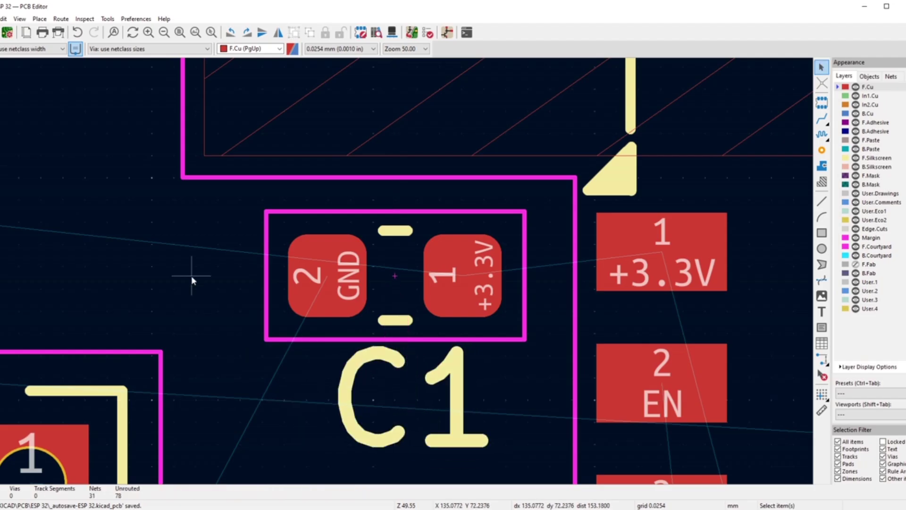
- Switch to the Schematic Editor and select the 10uf capacitor C2 next to U1's 3V3 supply
scroll(191, 275, "down", 5)
scroll(409, 275, "up", 3)
scroll(405, 275, "down", 4)
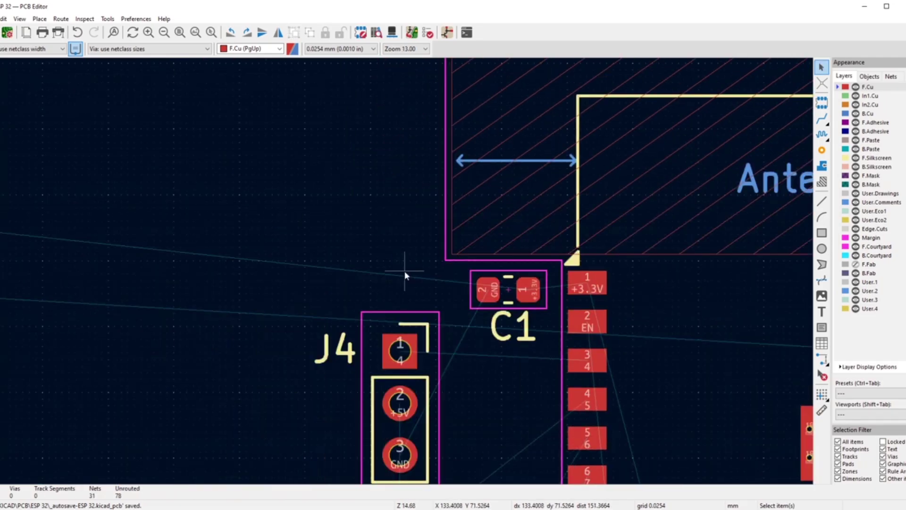
scroll(329, 276, "down", 3)
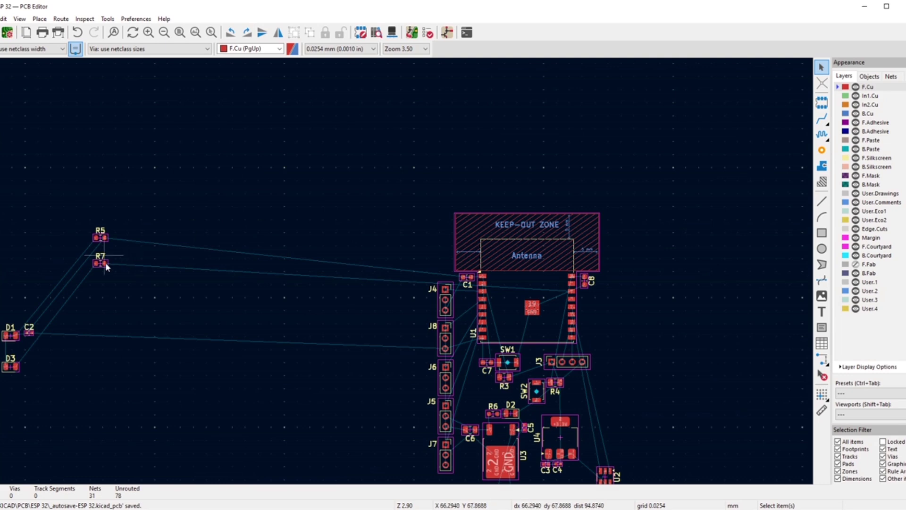
mouse_move(472, 509)
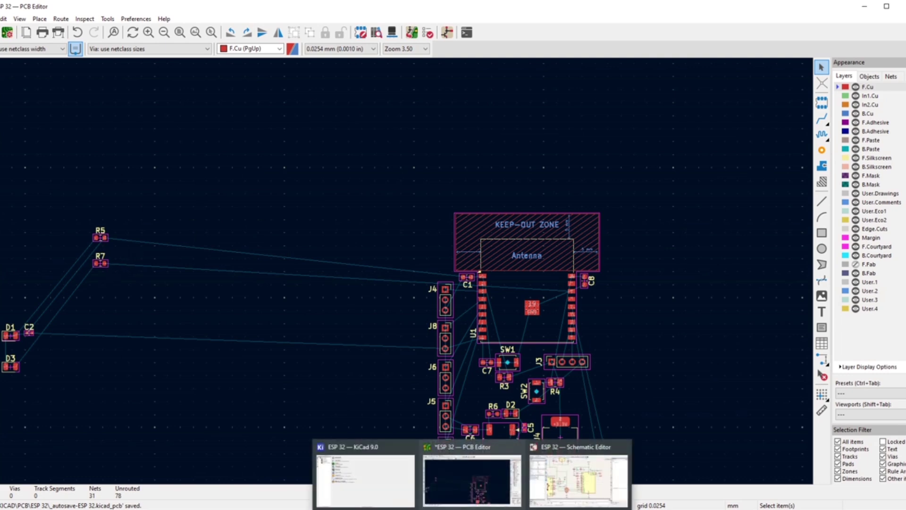
left_click(601, 486)
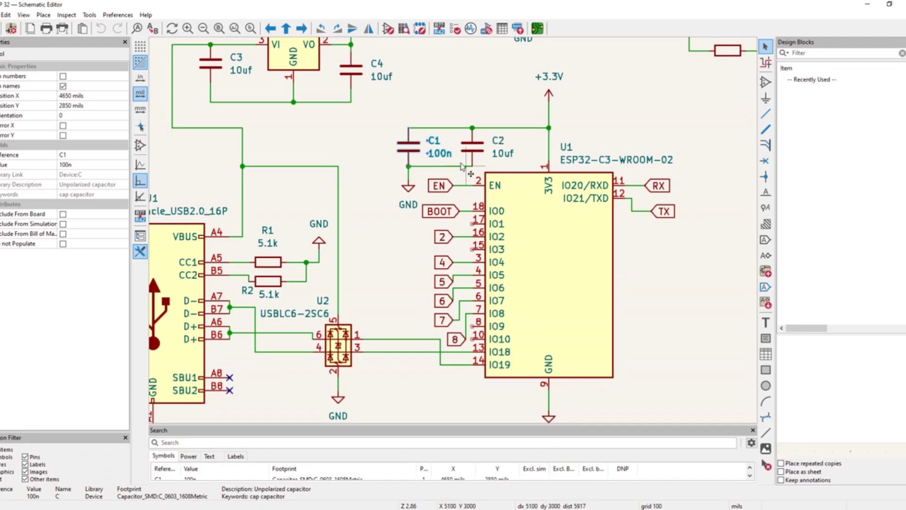
left_click(470, 150)
mouse_move(472, 509)
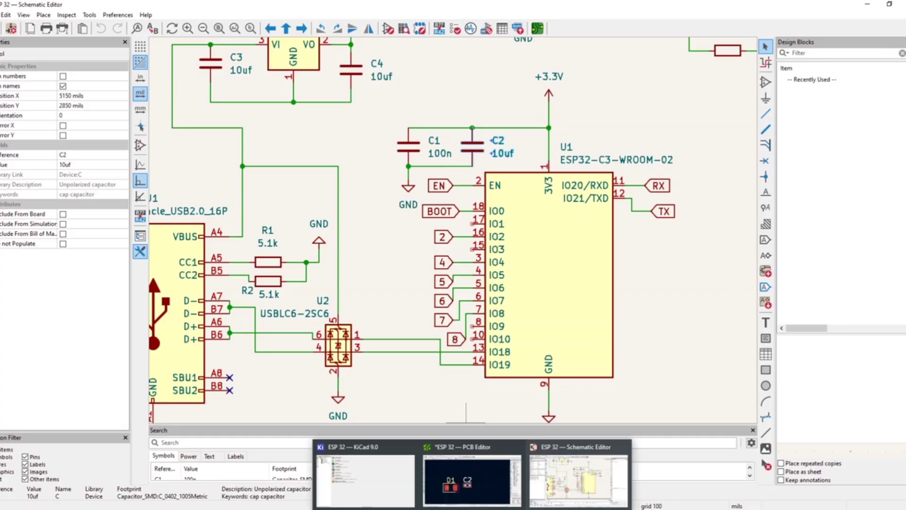
- Switch back to the PCB Editor and place C2 between connector J4 and U1, a little below C1
left_click(474, 469)
scroll(417, 295, "down", 10)
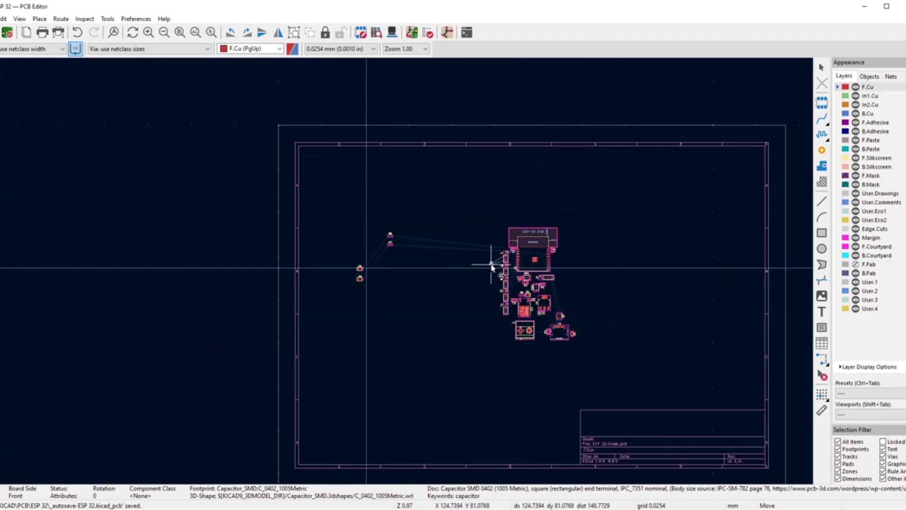
scroll(491, 266, "up", 10)
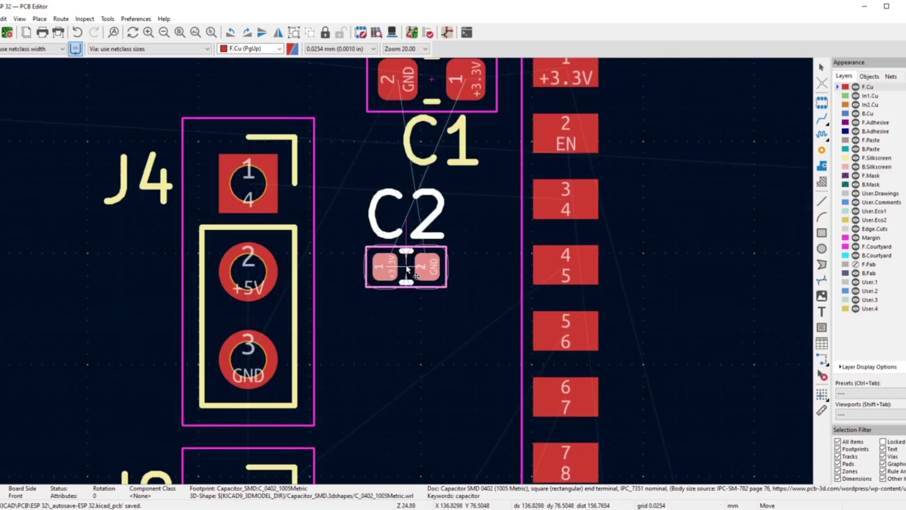
left_click(410, 251)
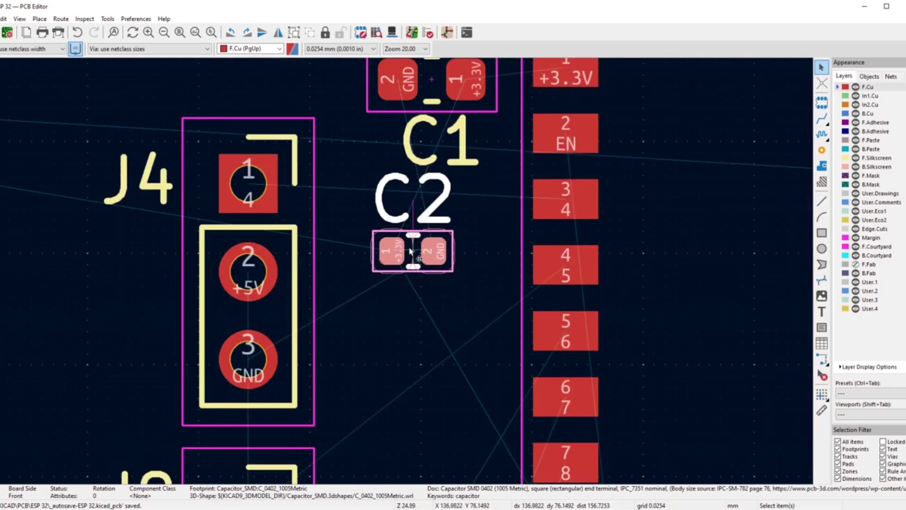
- Move C1's reference text from below the footprint to the side of its GND pad
left_click(419, 140)
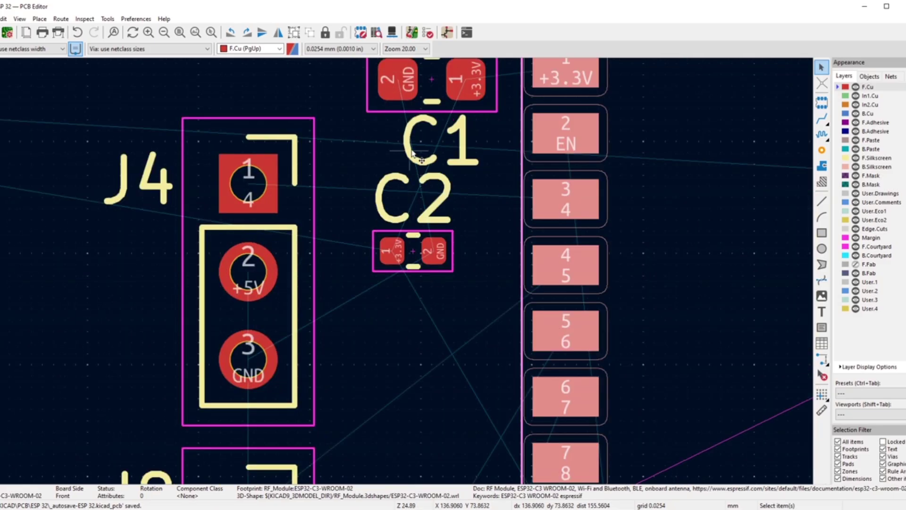
left_click(342, 125)
left_click(415, 159)
key("e")
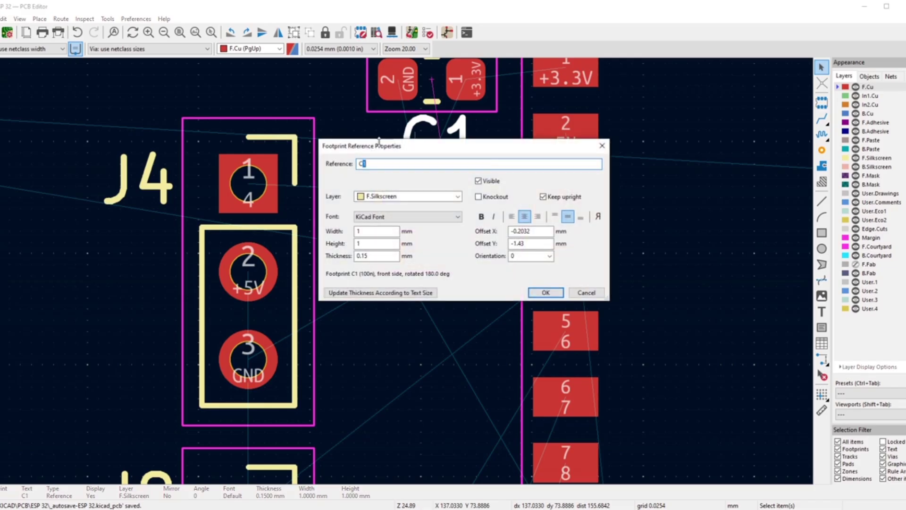
left_click(603, 149)
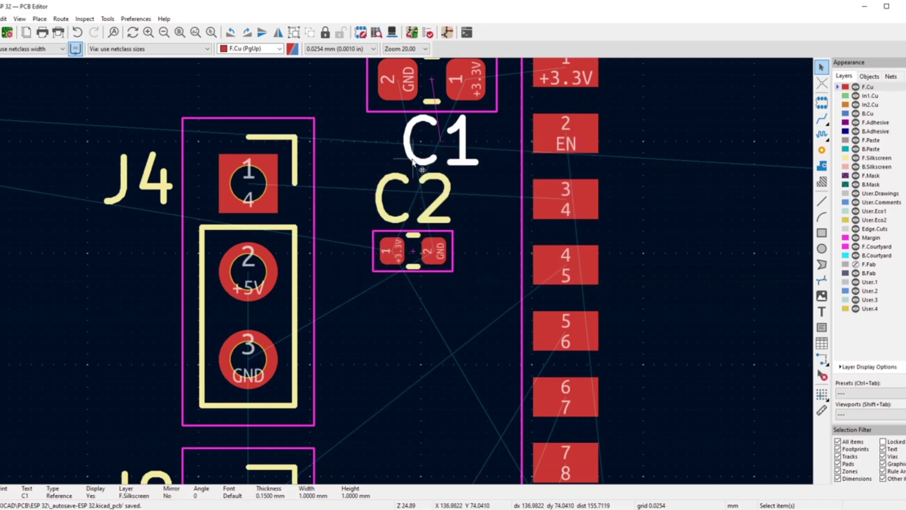
key("m")
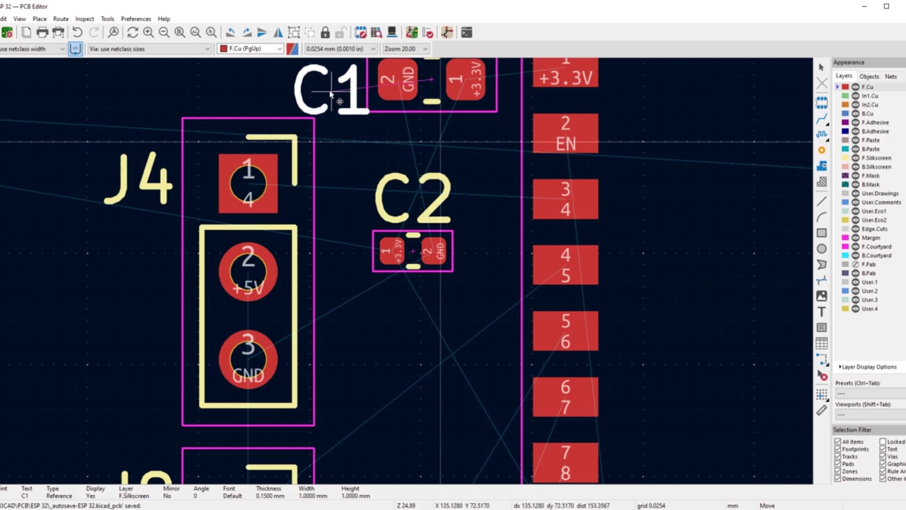
left_click(325, 82)
- Rotate C2 to 180 degrees so its +3.3V pad faces U1, and move its reference text above the footprint
left_click(408, 240)
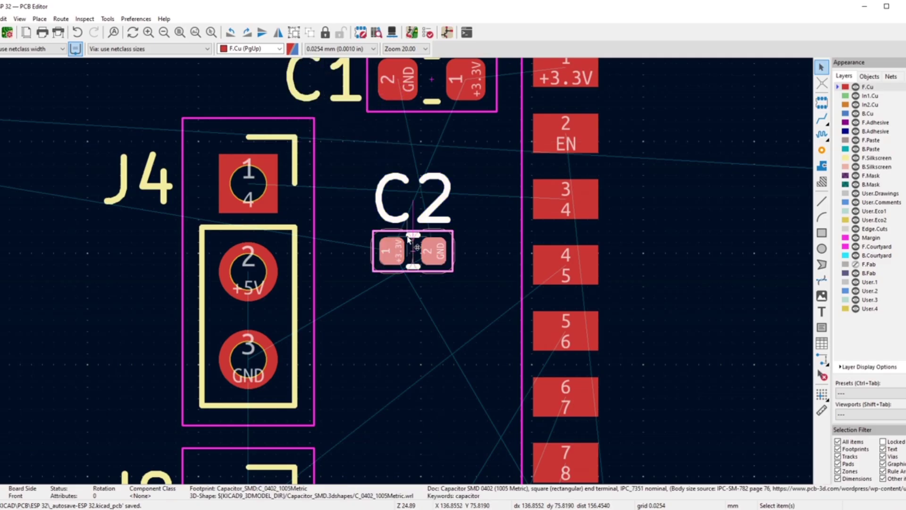
left_click(248, 34)
left_click(247, 33)
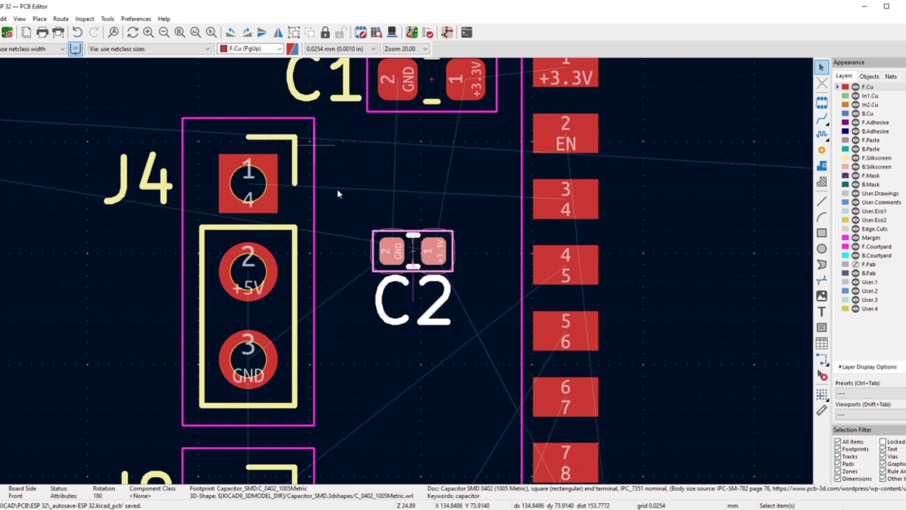
left_click(356, 199)
left_click(396, 321)
key("m")
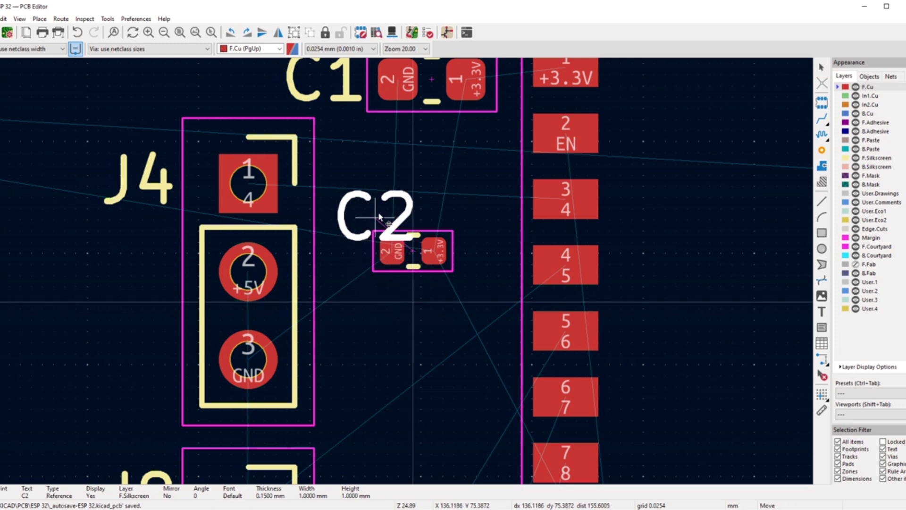
left_click(411, 204)
- Move C2 up directly beneath C1 near U1's pad 2 and put its reference text below the footprint
left_click(419, 242)
key("m")
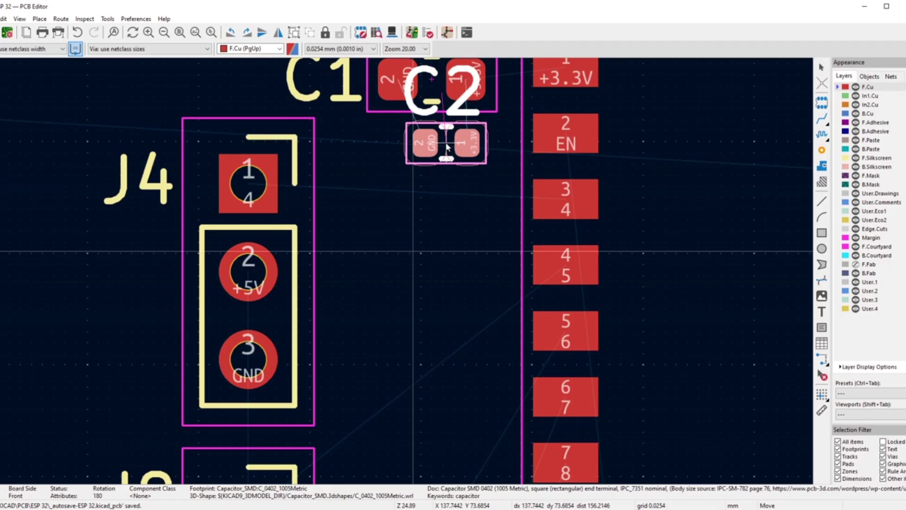
left_click(448, 147)
scroll(405, 276, "down", 2)
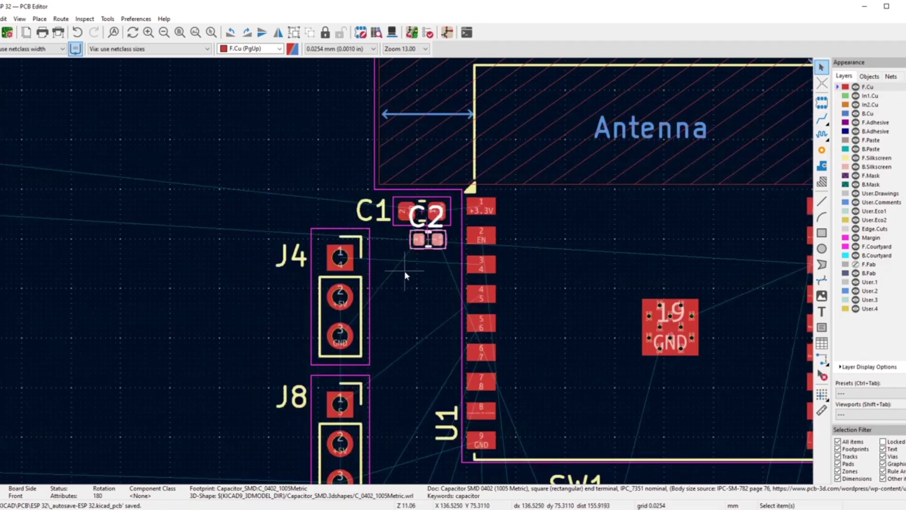
scroll(405, 276, "up", 2)
left_click(444, 166)
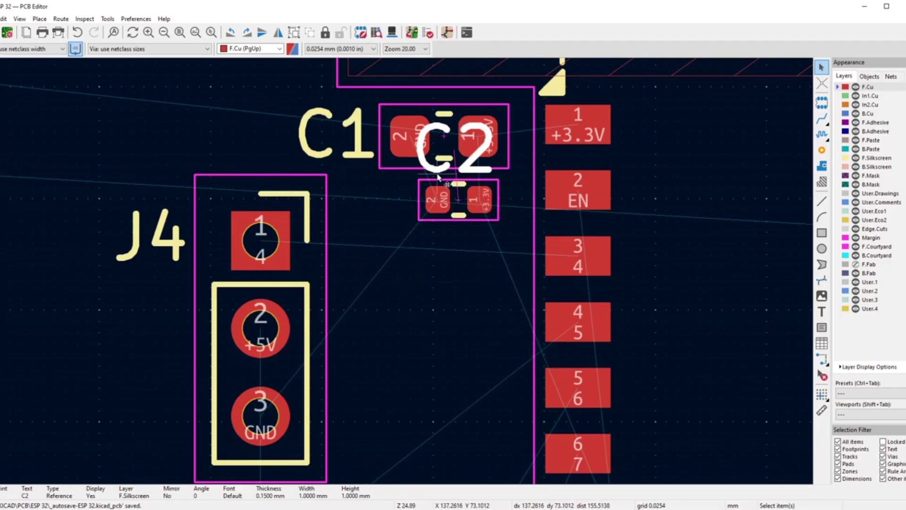
key("m")
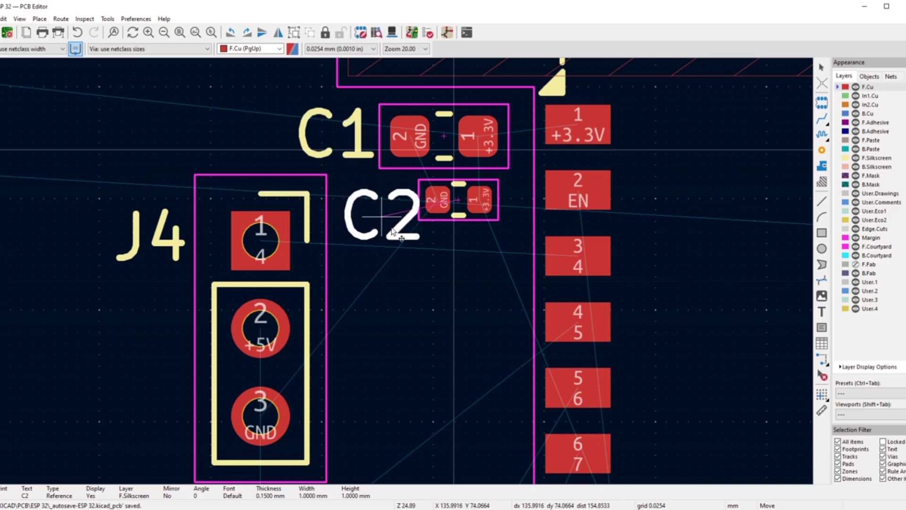
left_click(456, 255)
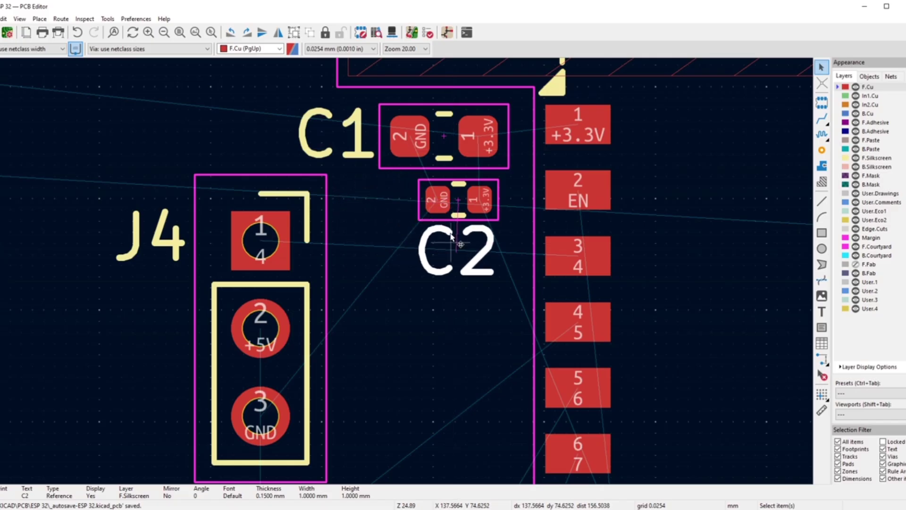
- Try C1's reference text lower down, next to C2's GND pad
scroll(443, 264, "down", 2)
scroll(404, 274, "up", 4)
left_click(373, 257)
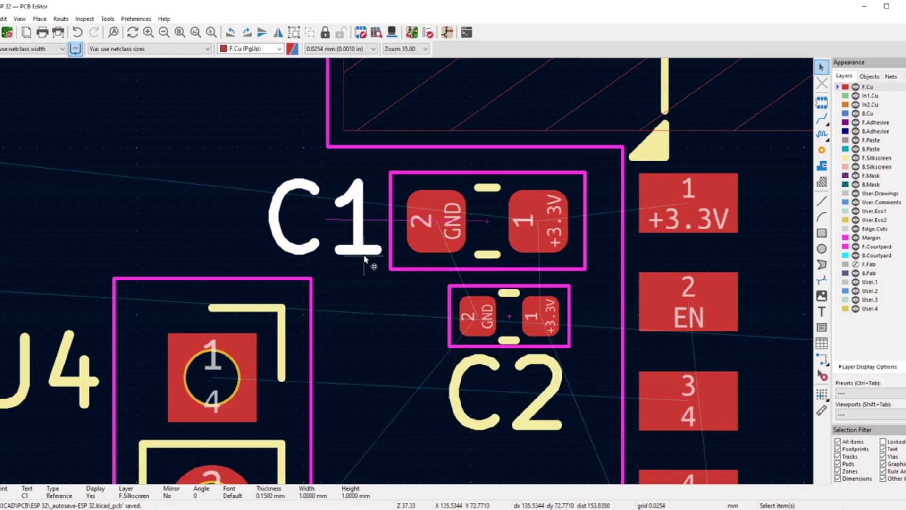
key("m")
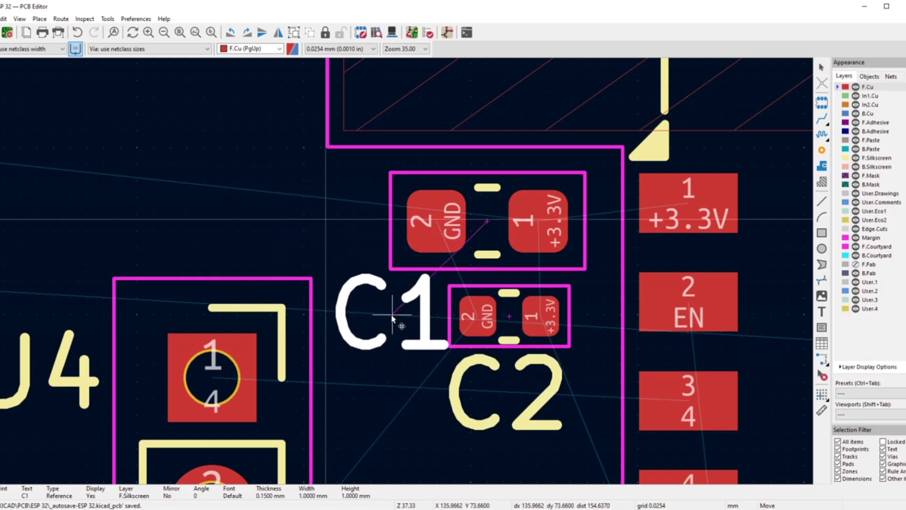
left_click(392, 318)
- Return C1's reference text to the GND side of C1, aligned with the footprint's horizontal centreline
scroll(404, 276, "down", 2)
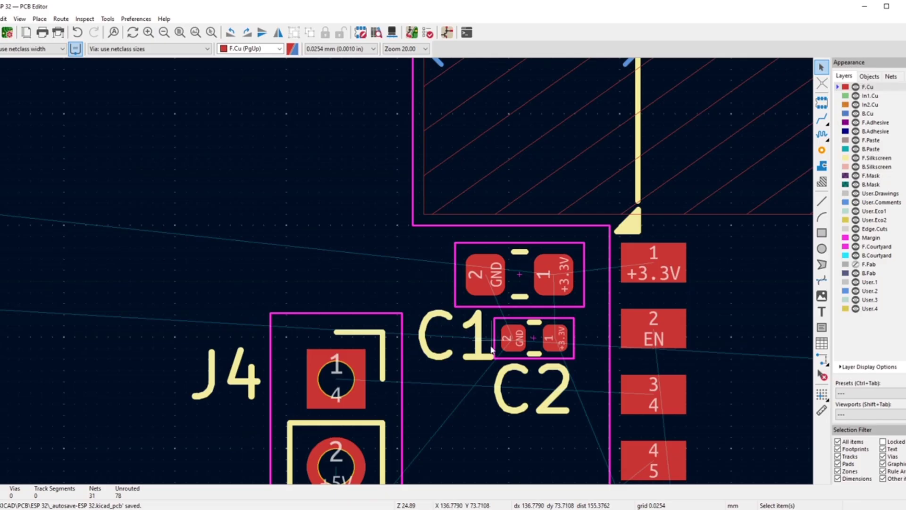
scroll(492, 350, "up", 3)
left_click(482, 358)
key("m")
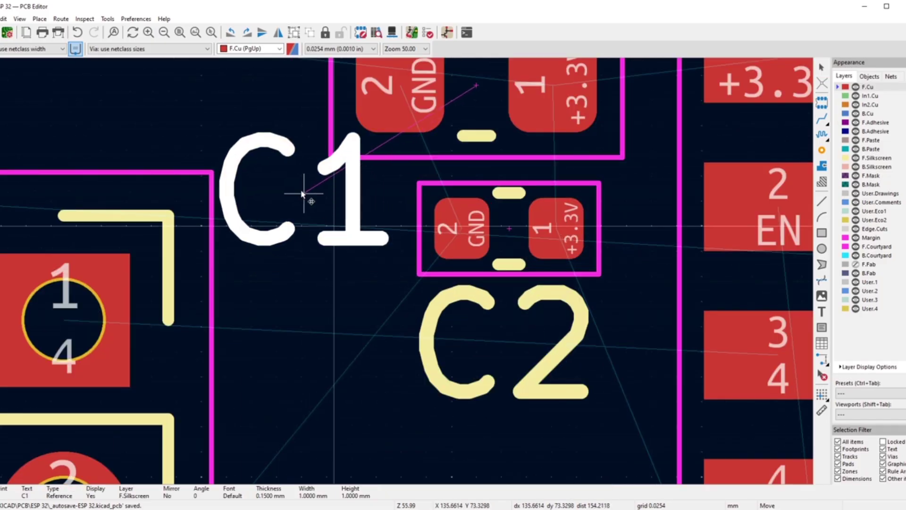
left_click(243, 118)
scroll(244, 118, "down", 1)
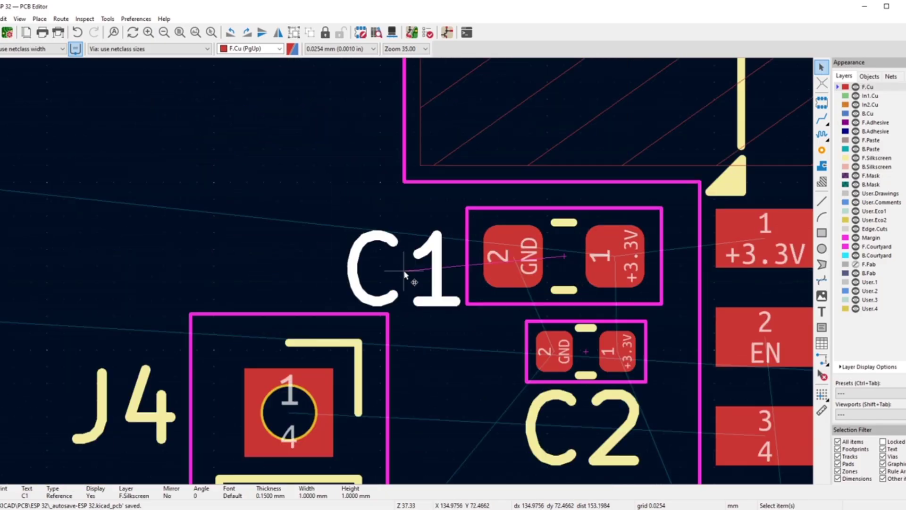
scroll(404, 276, "up", 1)
key("m")
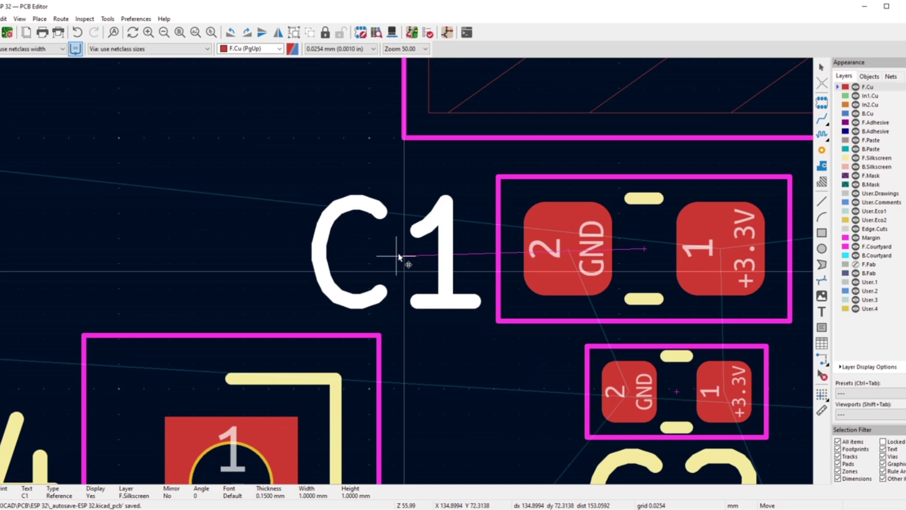
left_click(405, 254)
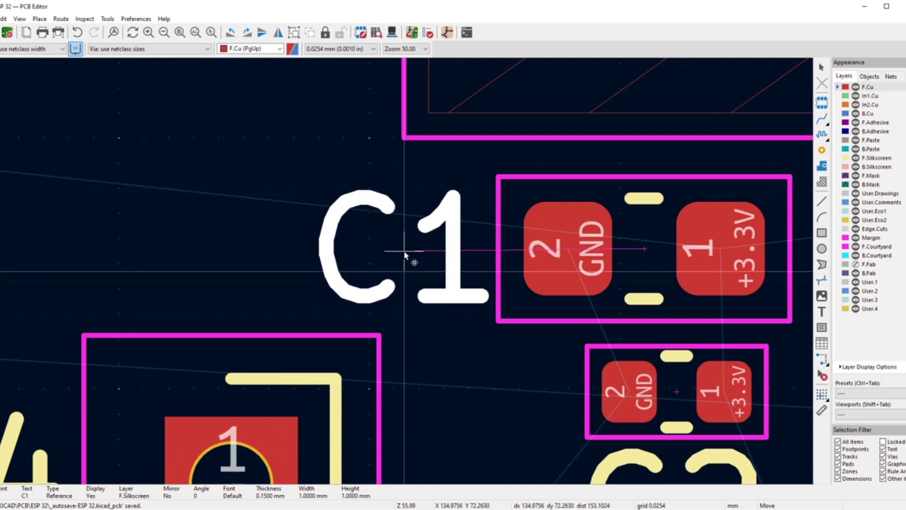
scroll(404, 273, "down", 3)
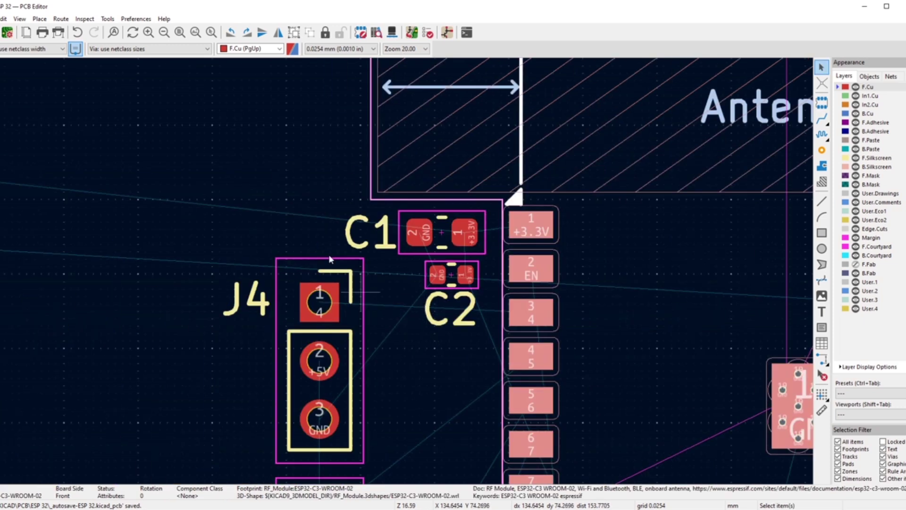
- Move R7 beside D3, lining up its Net-(D3-A) pad with D3's pad 2
scroll(377, 292, "down", 4)
scroll(371, 255, "up", 2)
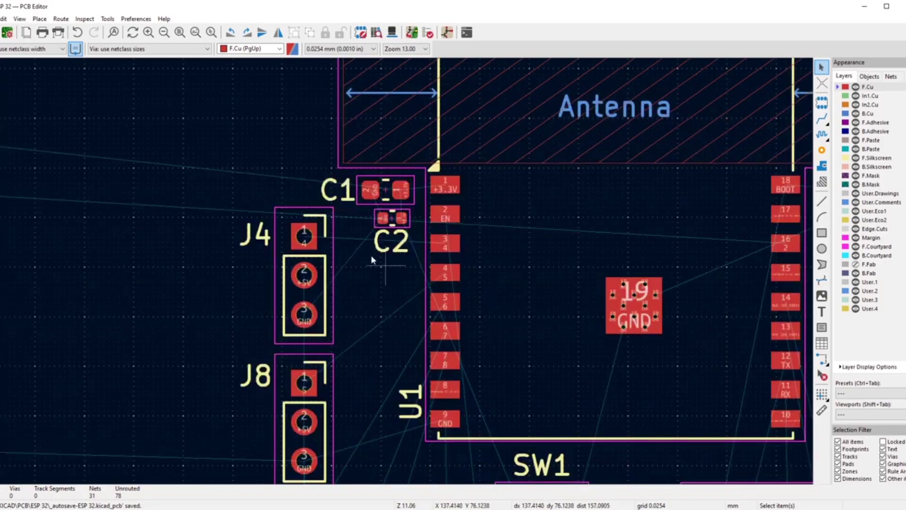
scroll(262, 281, "down", 3)
scroll(263, 281, "down", 2)
scroll(402, 273, "up", 5)
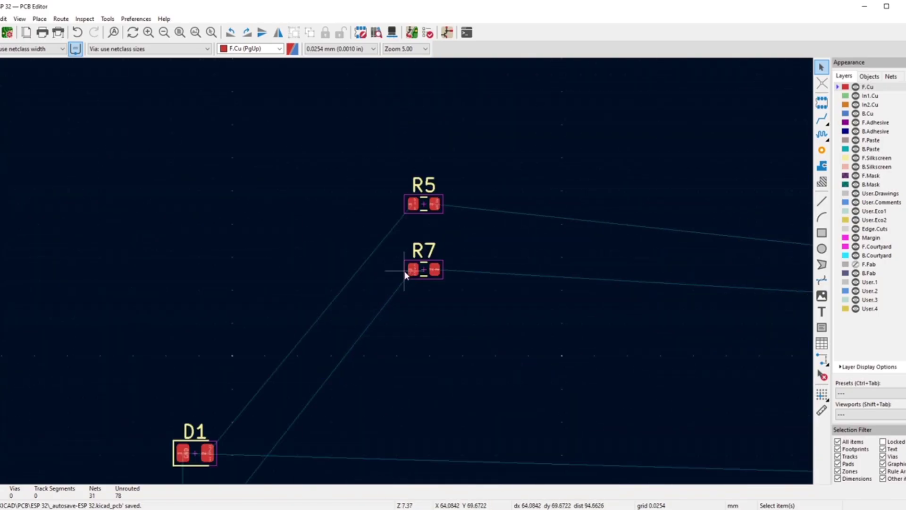
scroll(426, 296, "up", 2)
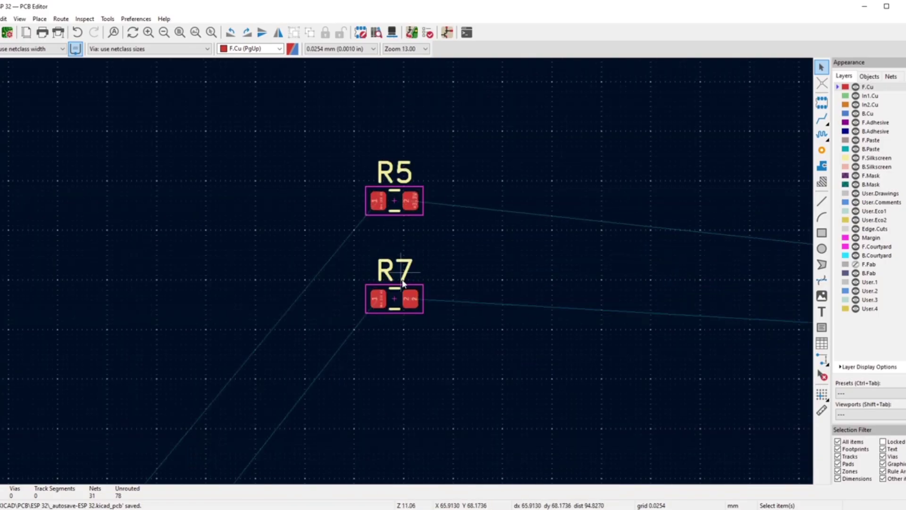
left_click(406, 299)
key("m")
scroll(404, 302, "down", 7)
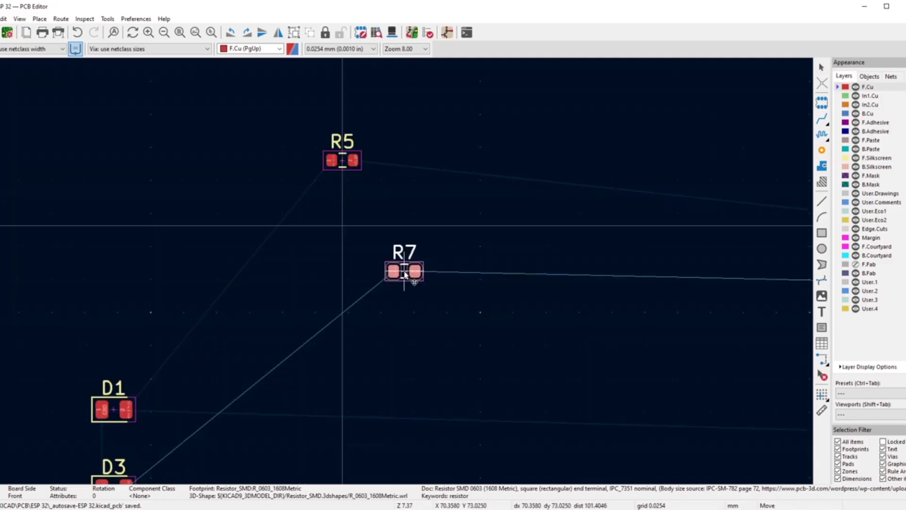
scroll(382, 331, "up", 6)
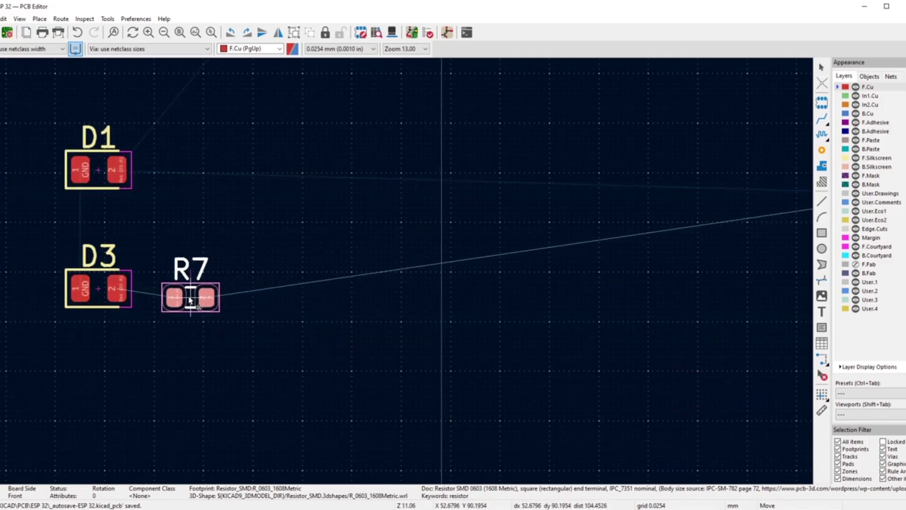
scroll(192, 300, "up", 5)
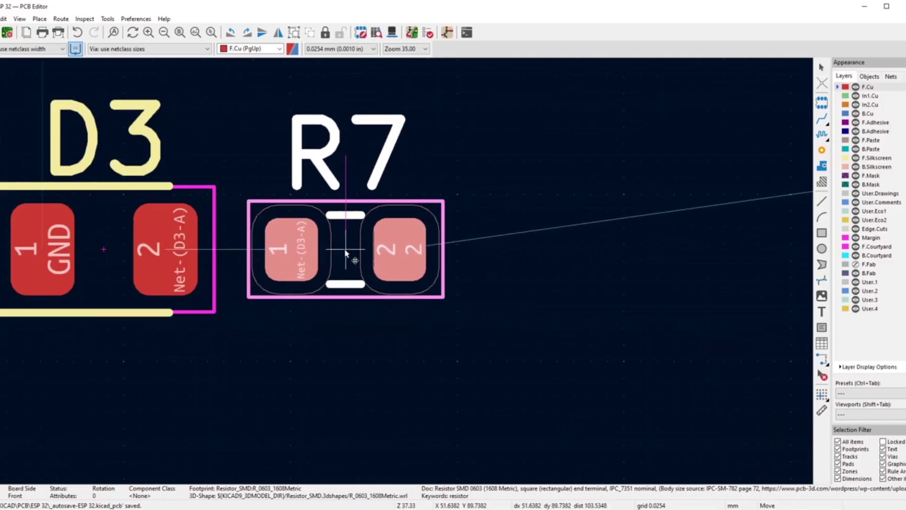
left_click(346, 254)
- Rotate D3 and R7 together by 180 degrees and move the pair beneath C8, with R7 beside U1's pad 16
scroll(424, 297, "down", 5)
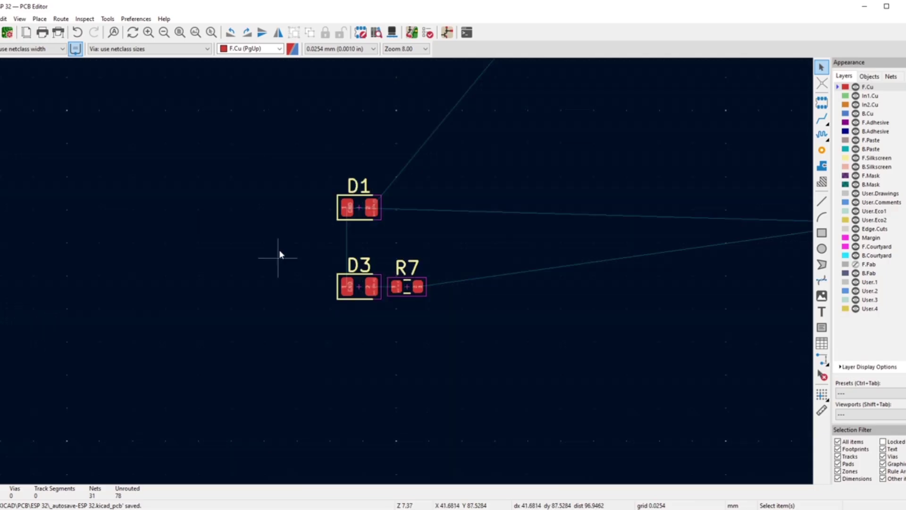
left_click_drag(280, 247, 488, 336)
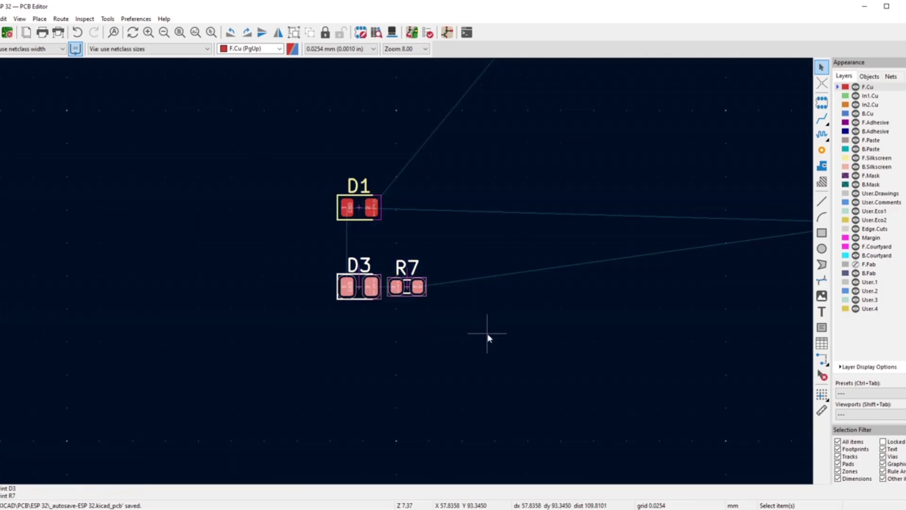
left_click(246, 33)
left_click(246, 33)
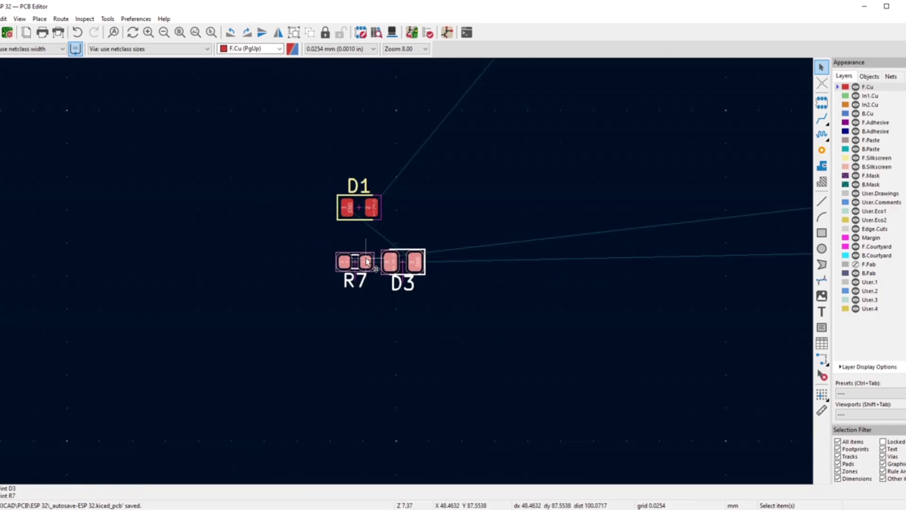
scroll(582, 301, "down", 5)
left_click_drag(365, 261, 638, 289)
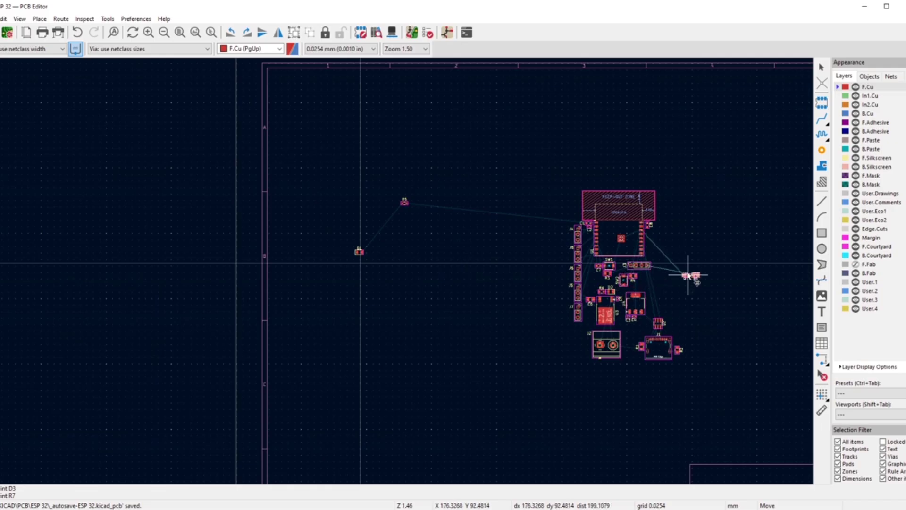
scroll(670, 245, "up", 3)
left_click_drag(688, 275, 336, 195)
scroll(371, 247, "up", 3)
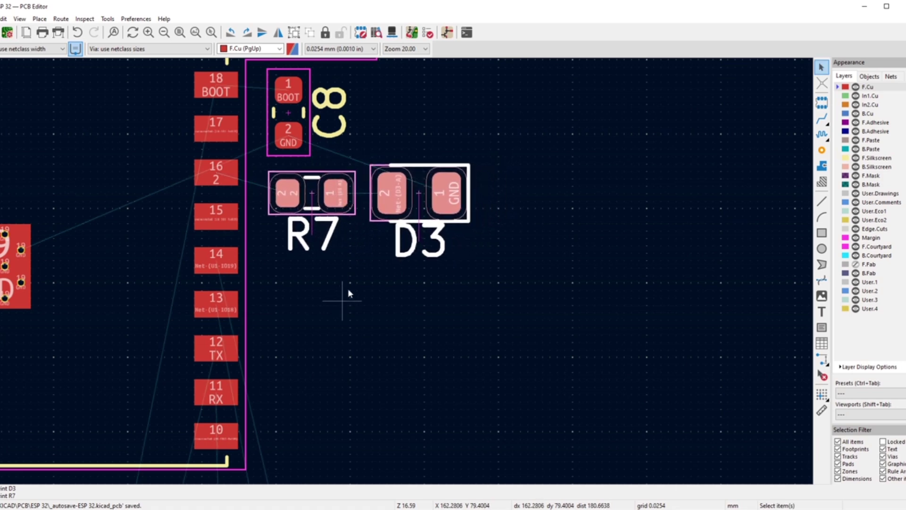
- Rotate D3 to 90 degrees, place it close to R7's pad 1, and put its reference text on the side away from R7
left_click(401, 220)
left_click(394, 230)
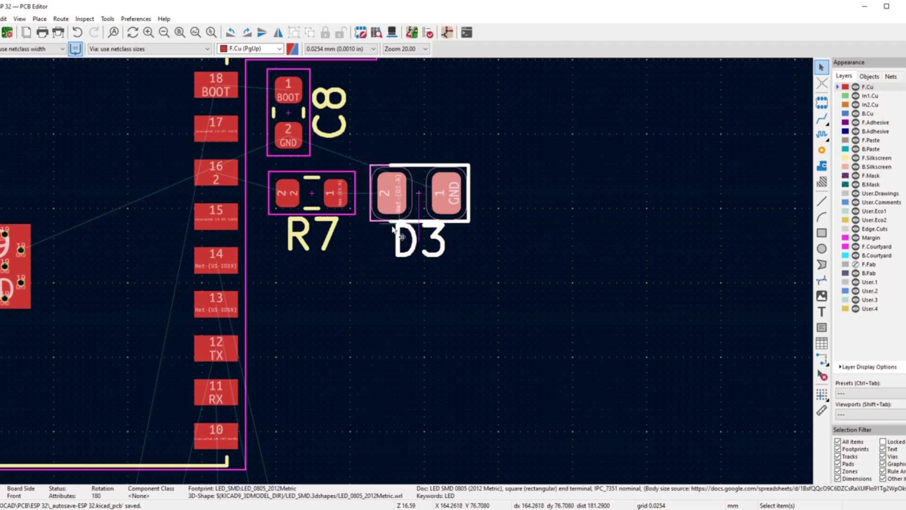
left_click(246, 37)
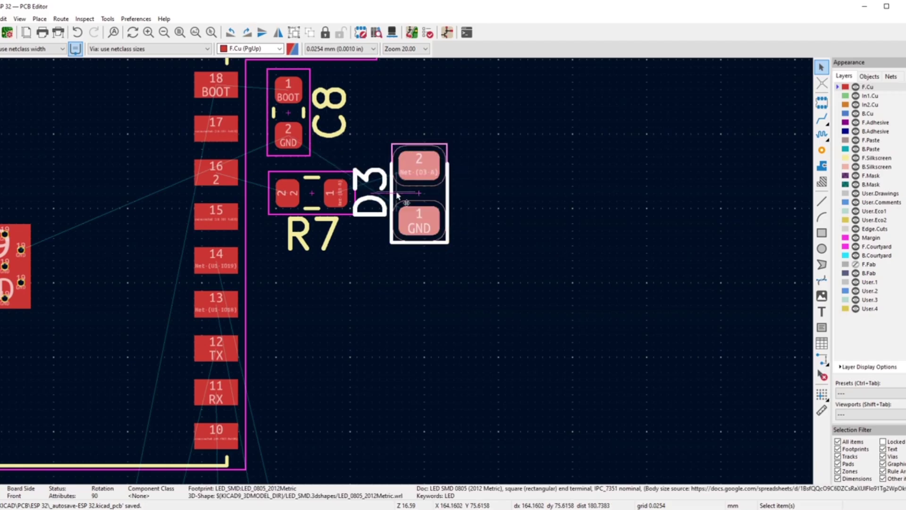
left_click_drag(397, 195, 450, 231)
left_click(347, 258)
key("Escape")
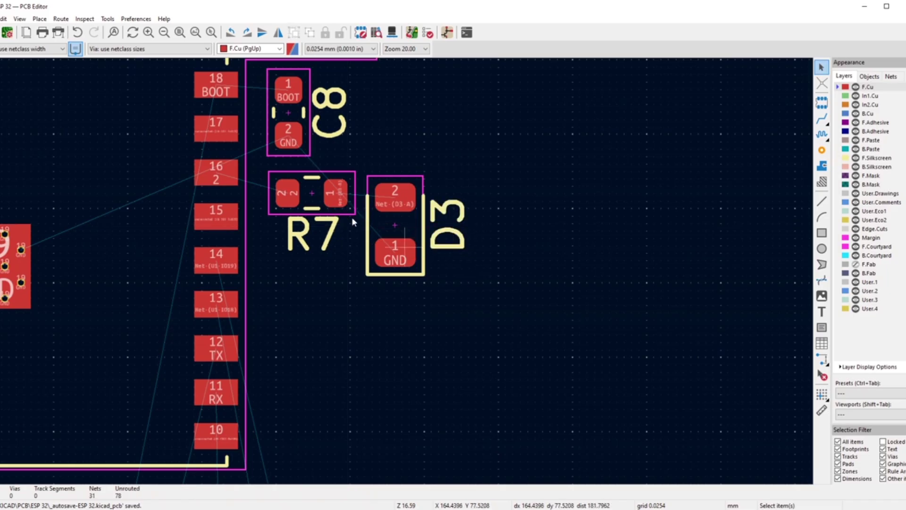
- Shift D3 up slightly so its pad 2 lines up horizontally with R7's pad 1
scroll(357, 221, "up", 3)
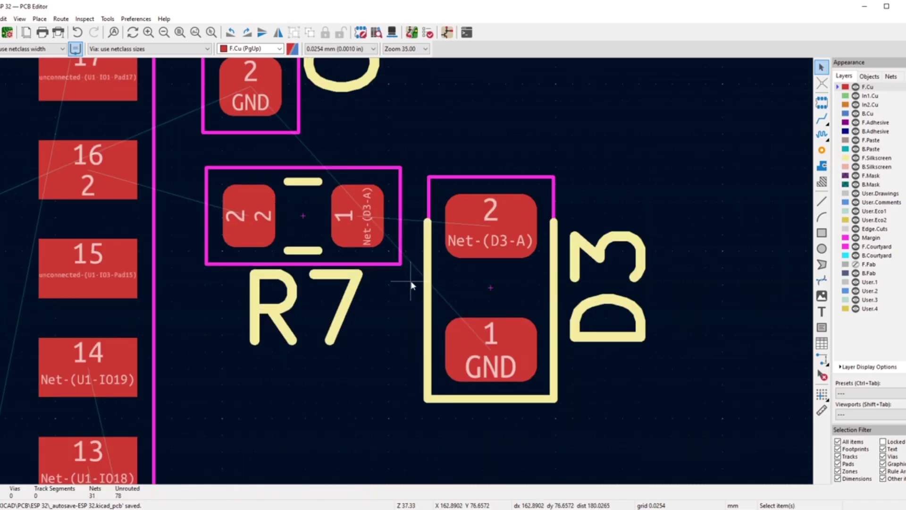
left_click(432, 308)
key("m")
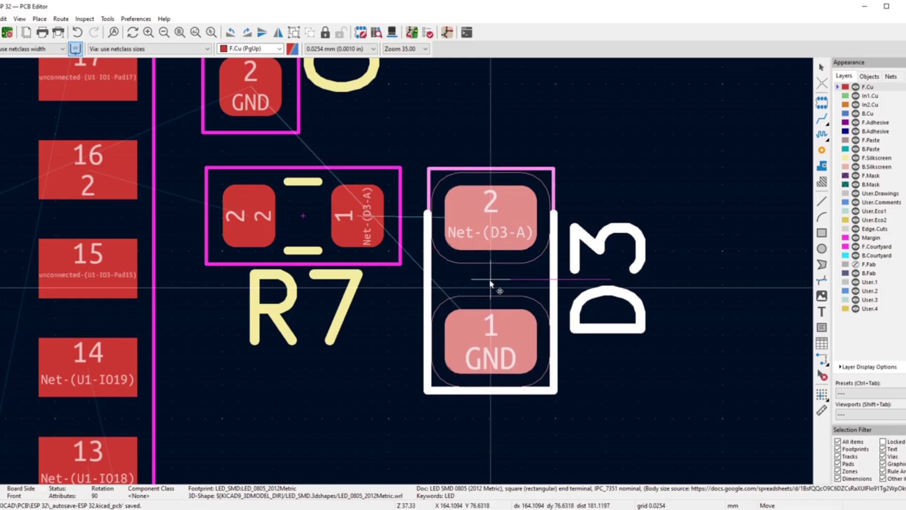
left_click(491, 283)
- Move D1 beside R5, lining up its pad 2 horizontally with R5's Net-(D1-A) pad
scroll(411, 345, "down", 6)
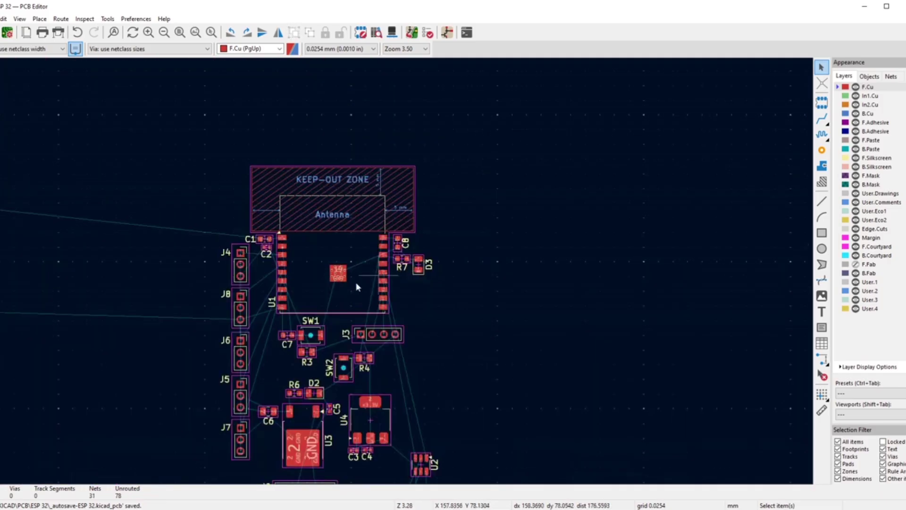
scroll(372, 273, "up", 4)
scroll(423, 403, "down", 6)
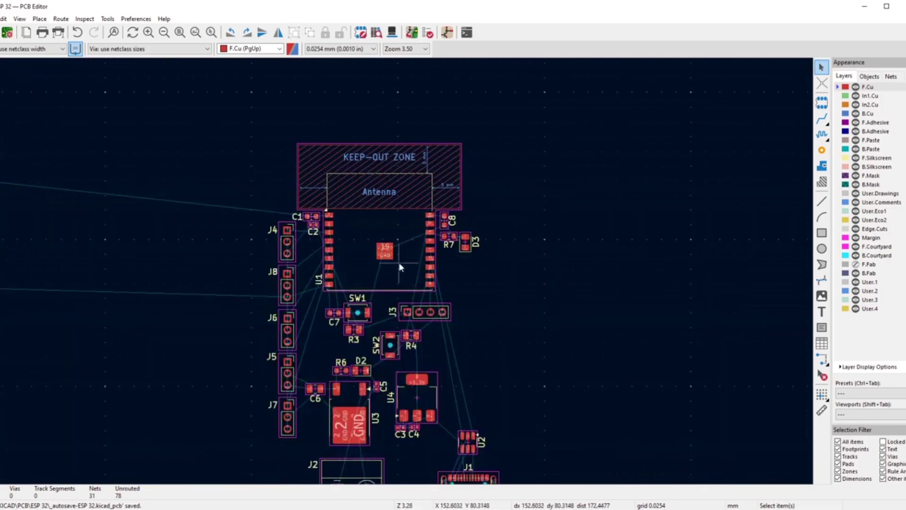
scroll(190, 242, "up", 2)
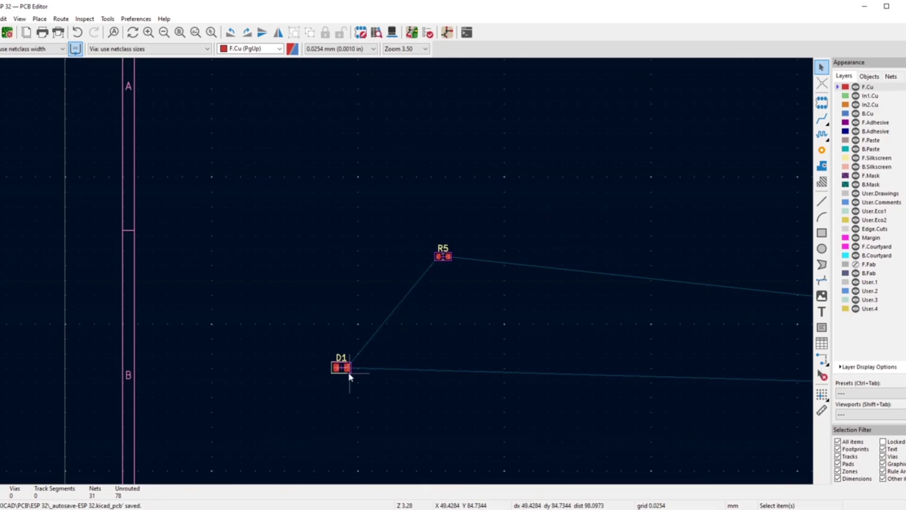
scroll(349, 375, "up", 3)
left_click_drag(390, 248, 579, 297)
scroll(404, 270, "down", 5)
scroll(580, 298, "down", 2)
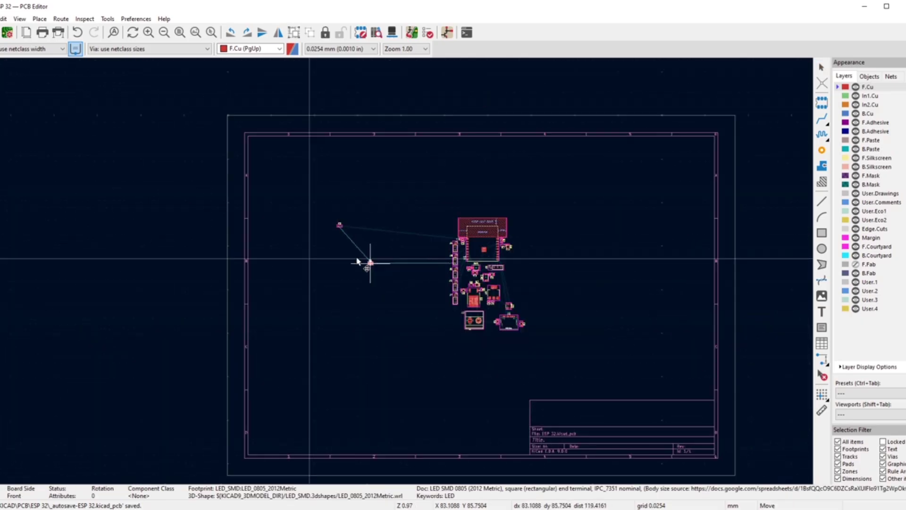
scroll(321, 237, "up", 7)
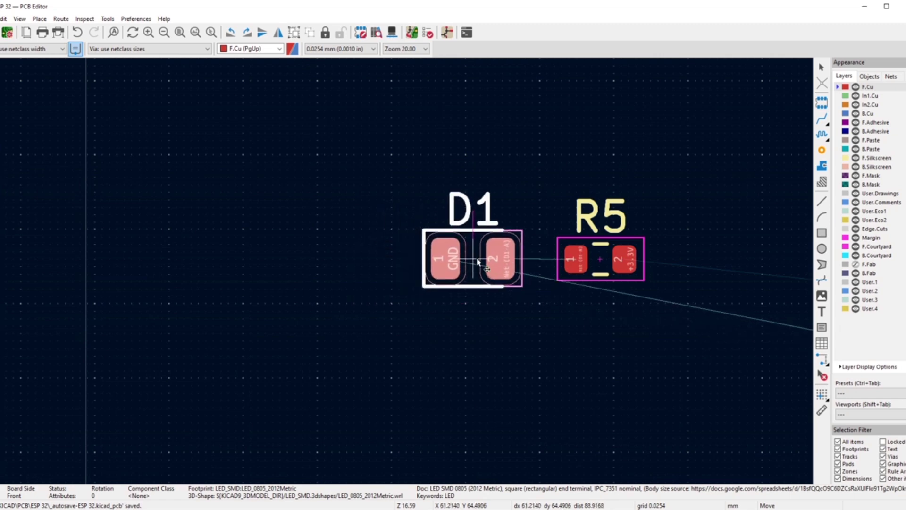
scroll(471, 257, "up", 2)
scroll(404, 273, "up", 1)
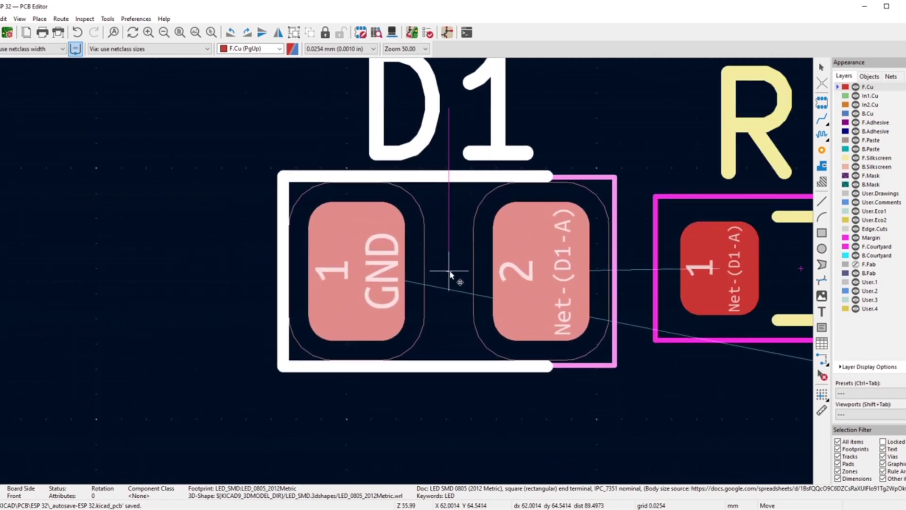
left_click(451, 273)
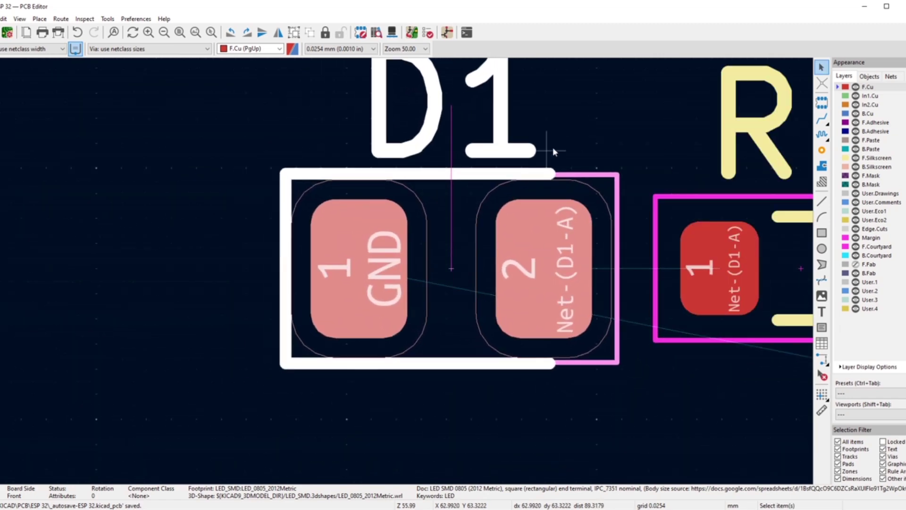
left_click(554, 149)
- Rotate D1 and R5 together by 180 degrees
scroll(340, 304, "down", 3)
left_click_drag(258, 219, 606, 371)
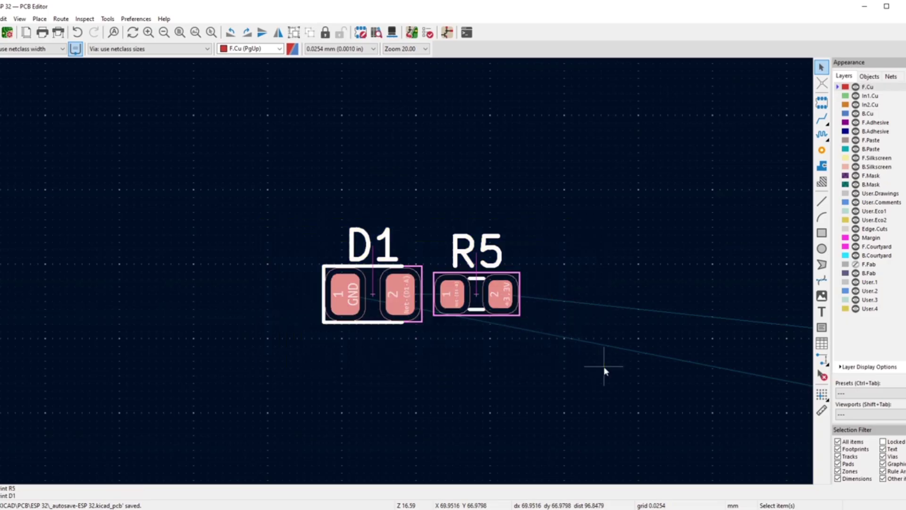
left_click(245, 34)
left_click(245, 34)
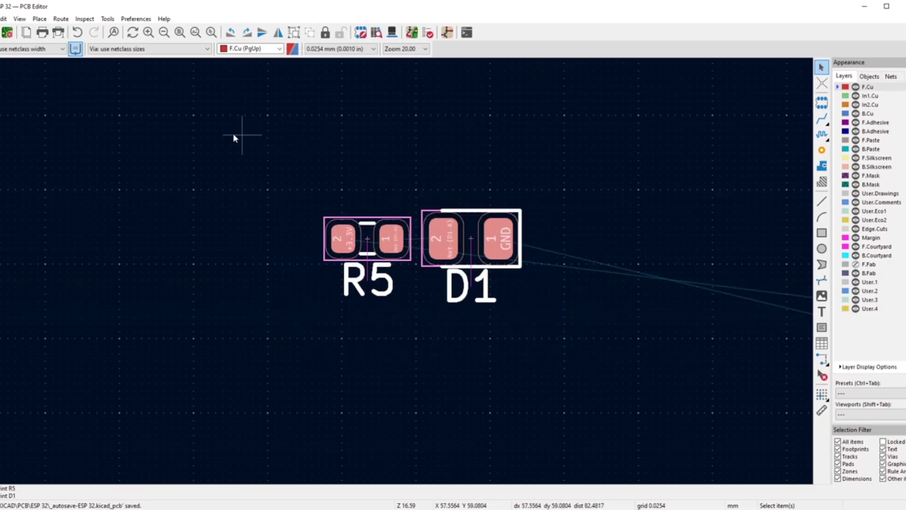
- Move the R5 and D1 pair onto the board, into the space between R4 and U4's large +3.3V pad
key("m")
scroll(407, 275, "down", 10)
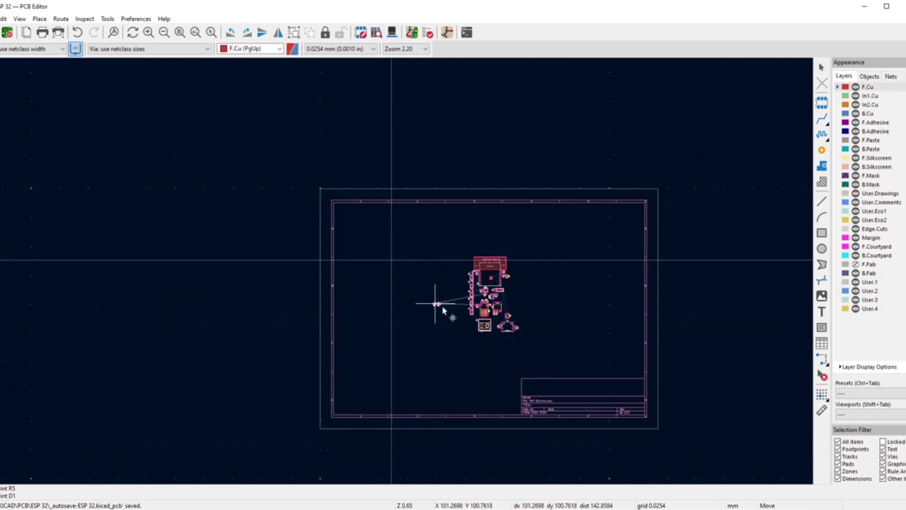
scroll(528, 304, "up", 6)
scroll(326, 257, "up", 4)
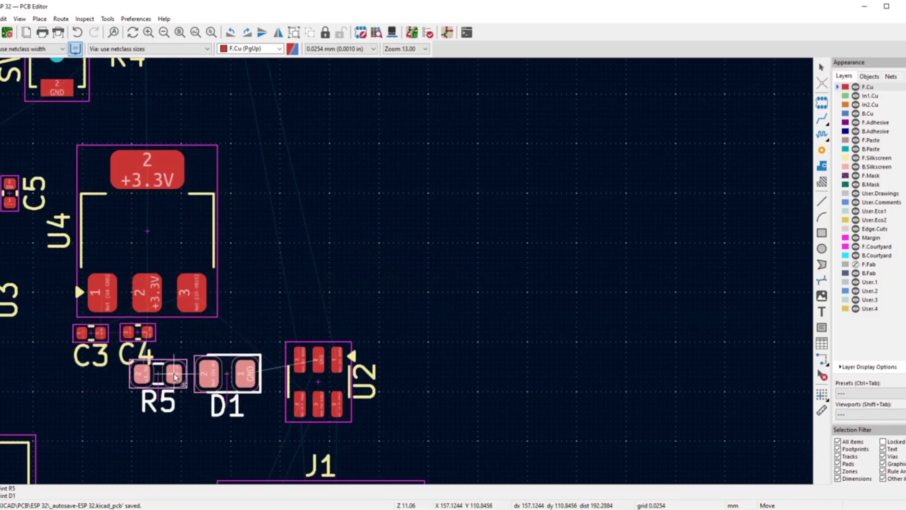
scroll(152, 402, "down", 5)
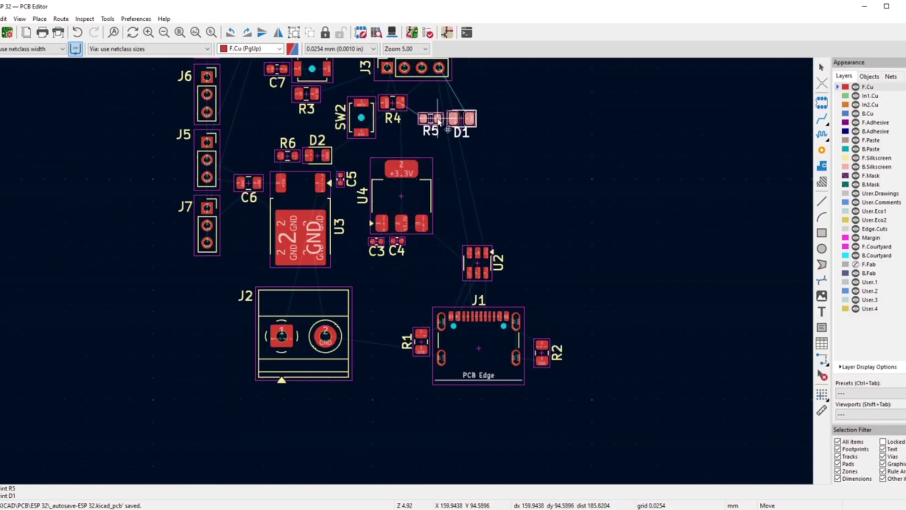
scroll(444, 129, "up", 2)
scroll(404, 276, "up", 3)
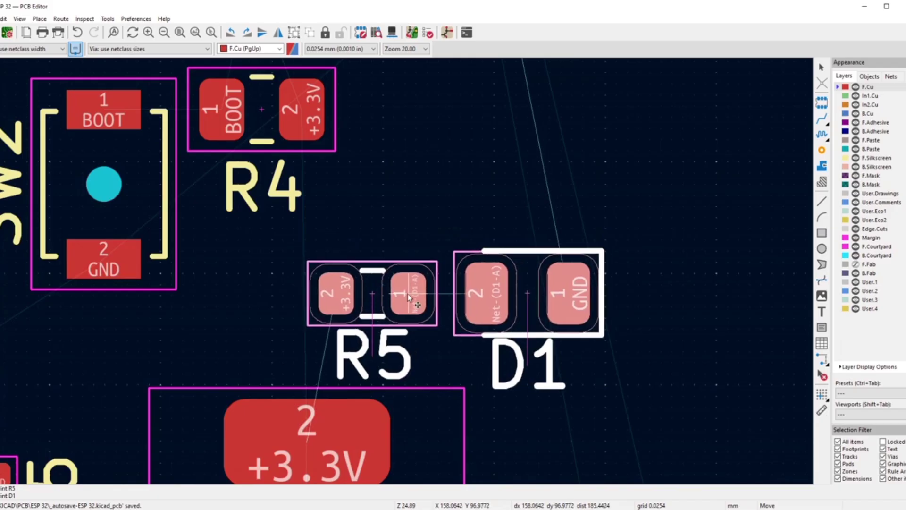
left_click(411, 293)
left_click(415, 205)
- Move R5 on its own beneath D1, beside U4's large +3.3V pad
scroll(382, 283, "up", 2)
left_click(386, 271)
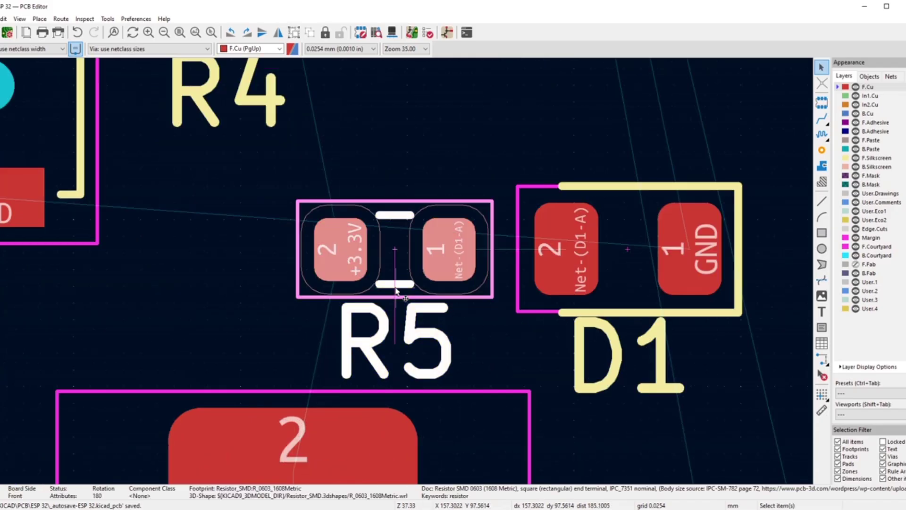
key("m")
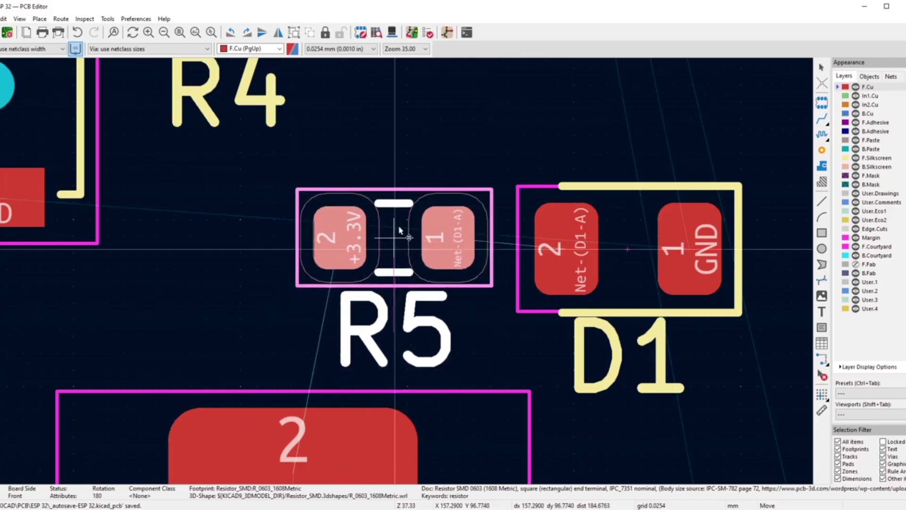
scroll(405, 275, "down", 1)
scroll(405, 275, "down", 1)
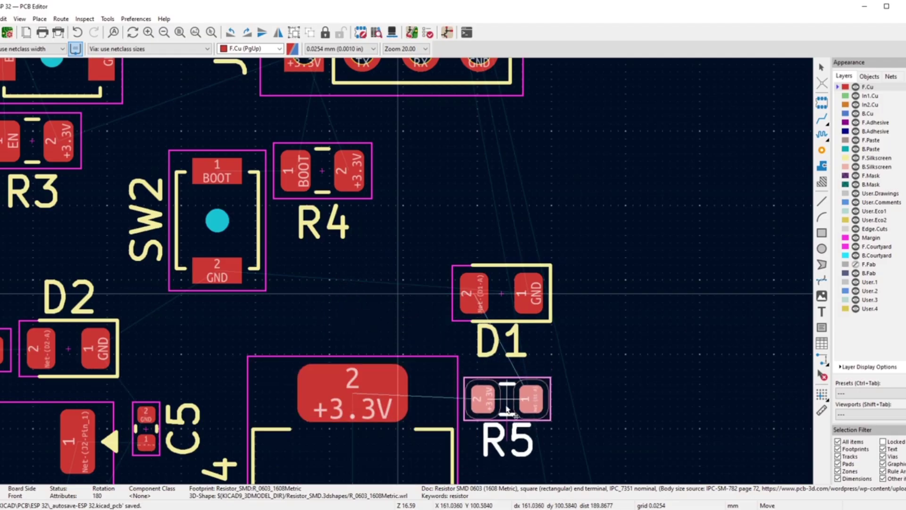
scroll(497, 403, "up", 2)
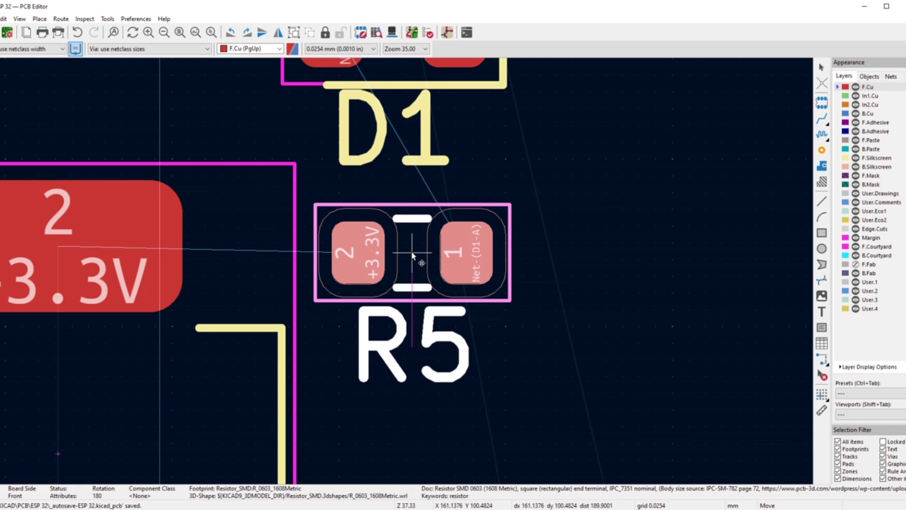
left_click(412, 252)
- Move D1 down to the right of R5 and rotate it 90 degrees so pad 2 faces up
scroll(404, 271, "down", 2)
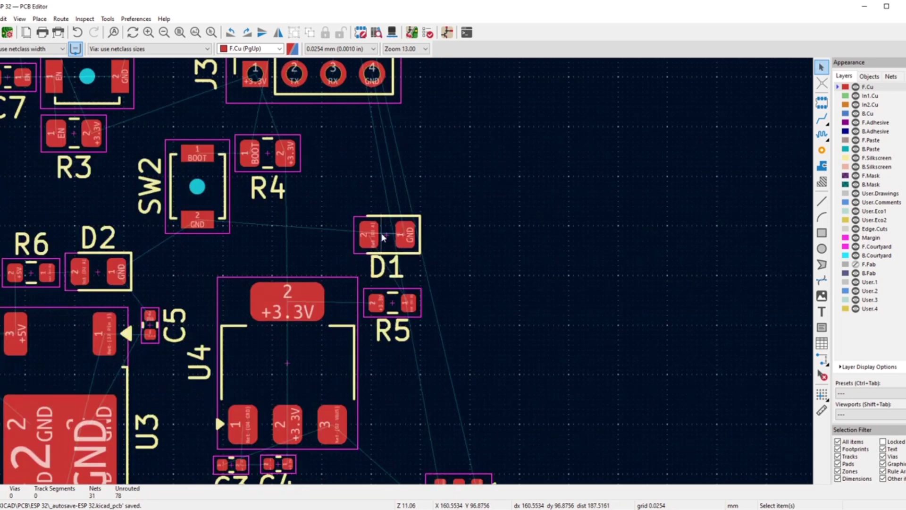
left_click(388, 235)
left_click_drag(388, 234, 465, 352)
scroll(464, 352, "up", 3)
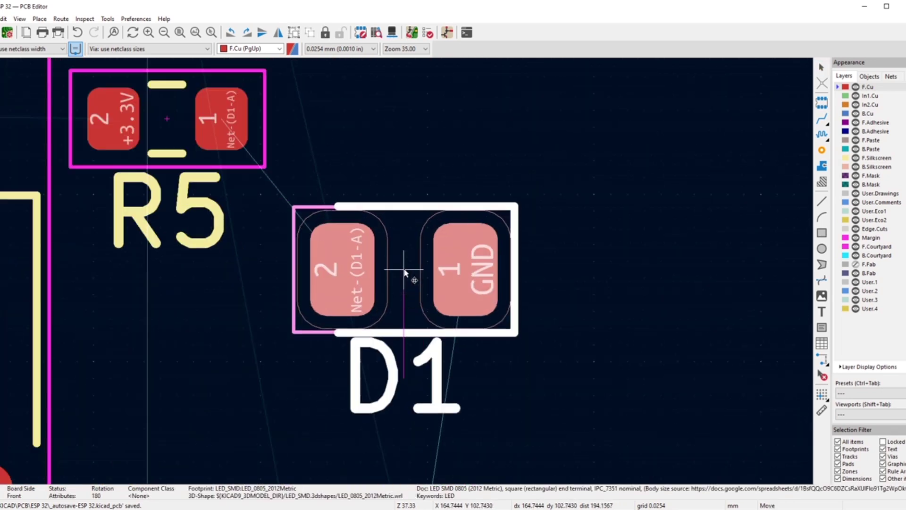
left_click(413, 281)
left_click(246, 33)
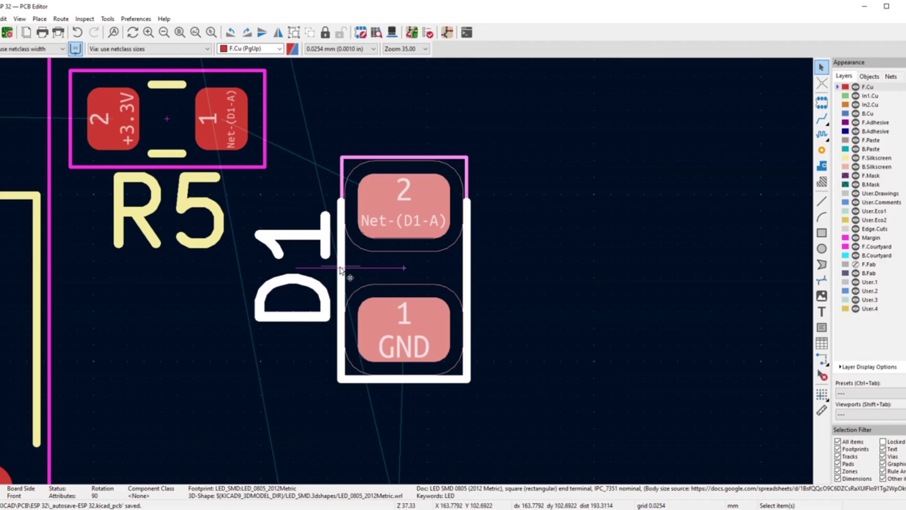
- Move the vertical D1 beneath R5, lining up its pad 2 with R5's Net-(D1-A) pad
key("m")
scroll(388, 282, "down", 2)
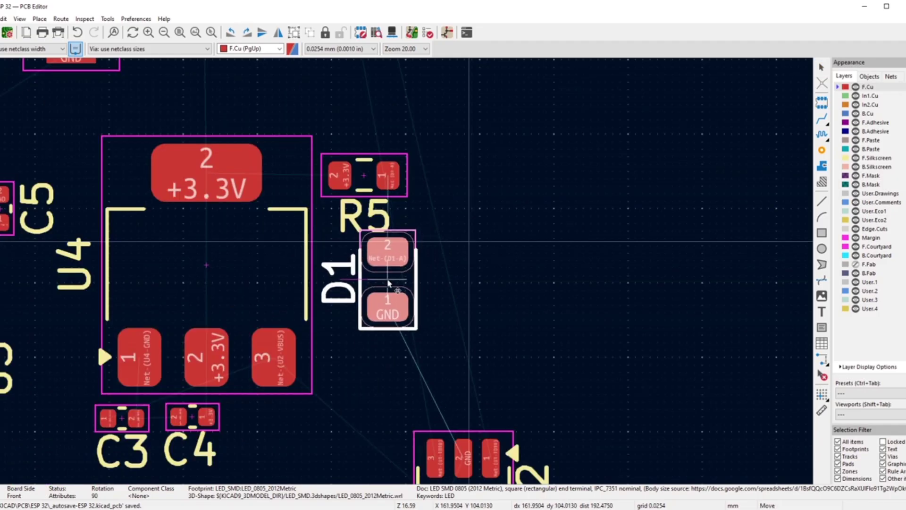
scroll(388, 283, "up", 2)
left_click(414, 255)
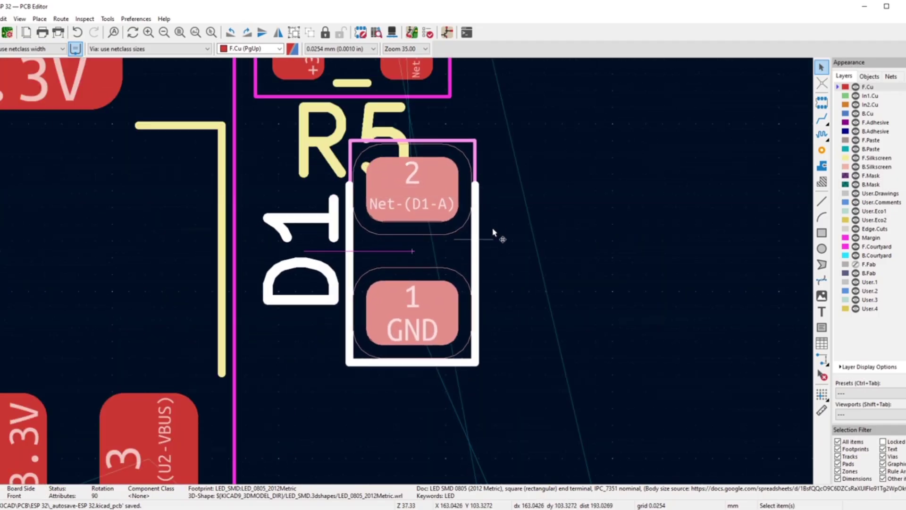
left_click(493, 232)
- Move R5's silkscreen reference from below the resistor to just above it
left_click(351, 142)
key("m")
scroll(413, 280, "down", 3)
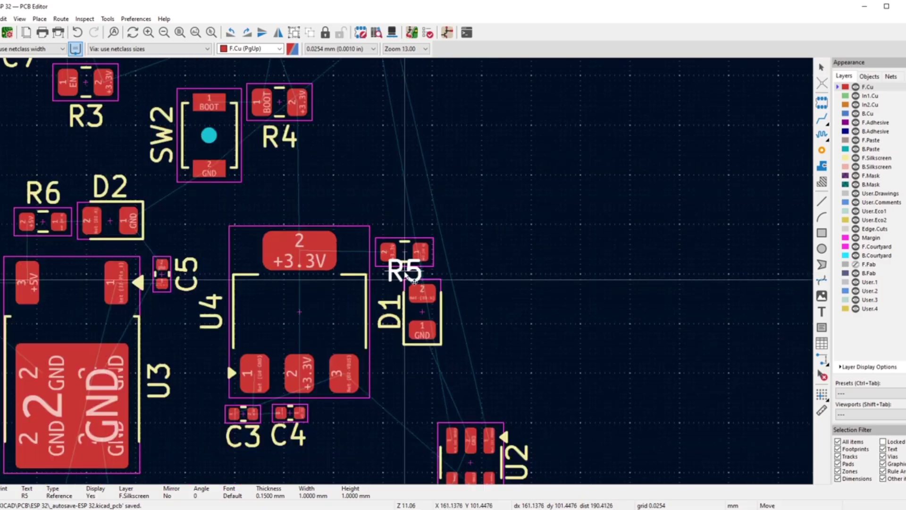
scroll(405, 271, "up", 3)
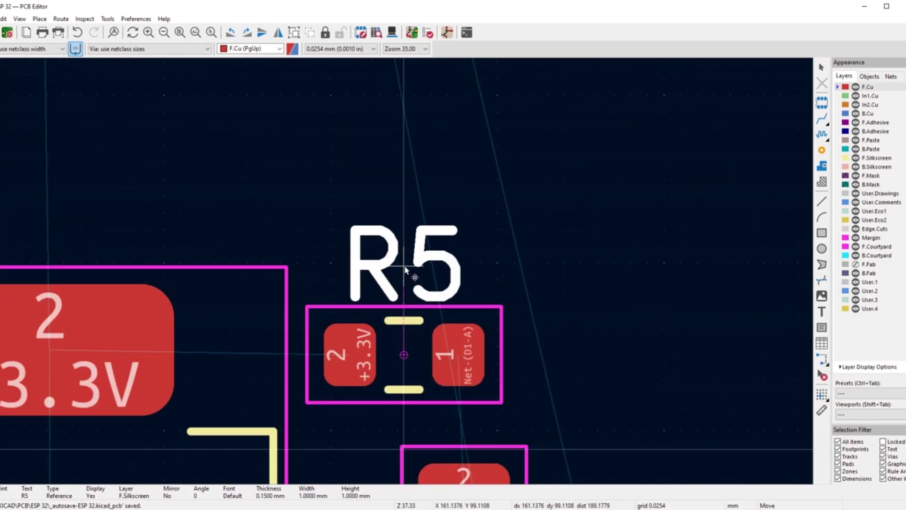
left_click(405, 271)
left_click(467, 413)
- Move D1 straight up so it sits close beneath R5
scroll(466, 413, "down", 1)
scroll(394, 274, "up", 1)
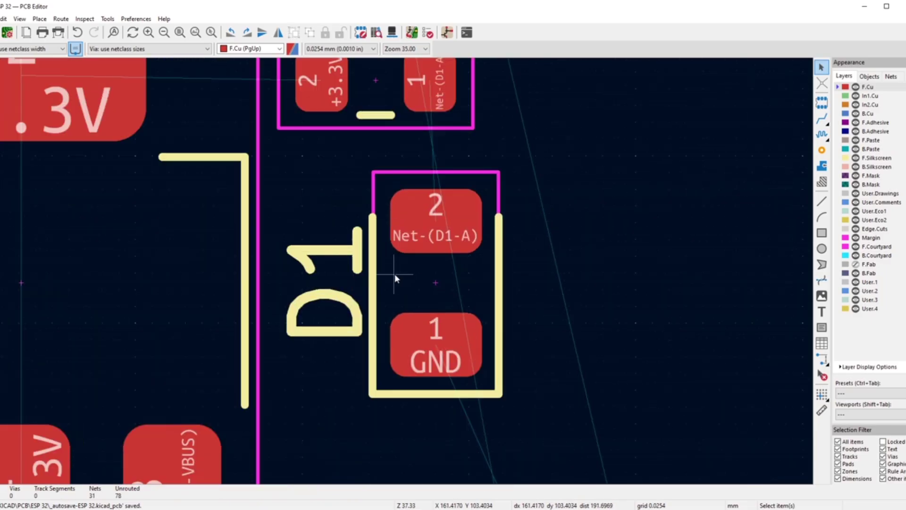
left_click(394, 274)
key("m")
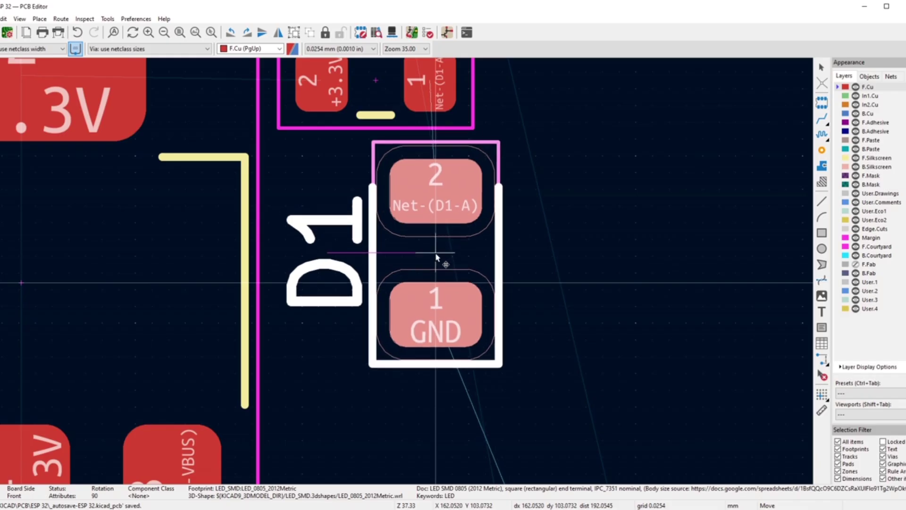
left_click(441, 259)
left_click(701, 243)
- Move D1's silkscreen reference to the right side of the LED
scroll(461, 273, "down", 2)
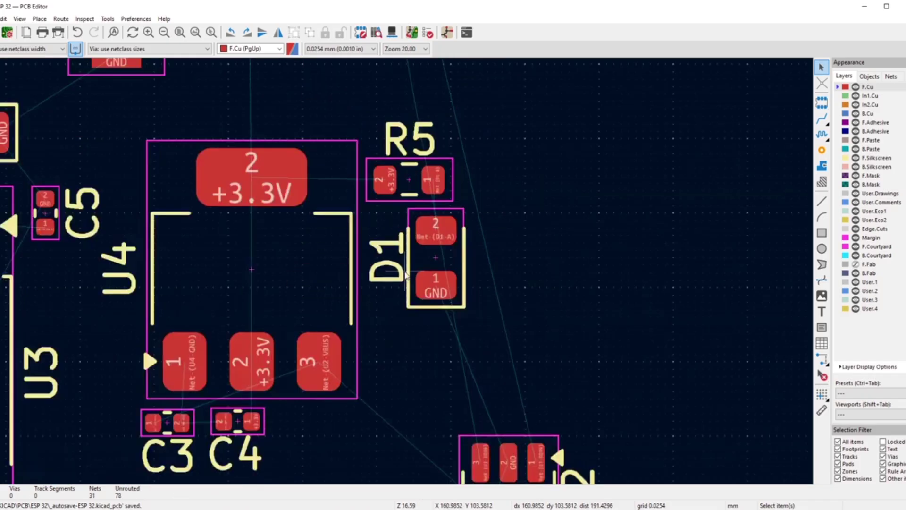
scroll(405, 275, "down", 2)
scroll(406, 275, "up", 2)
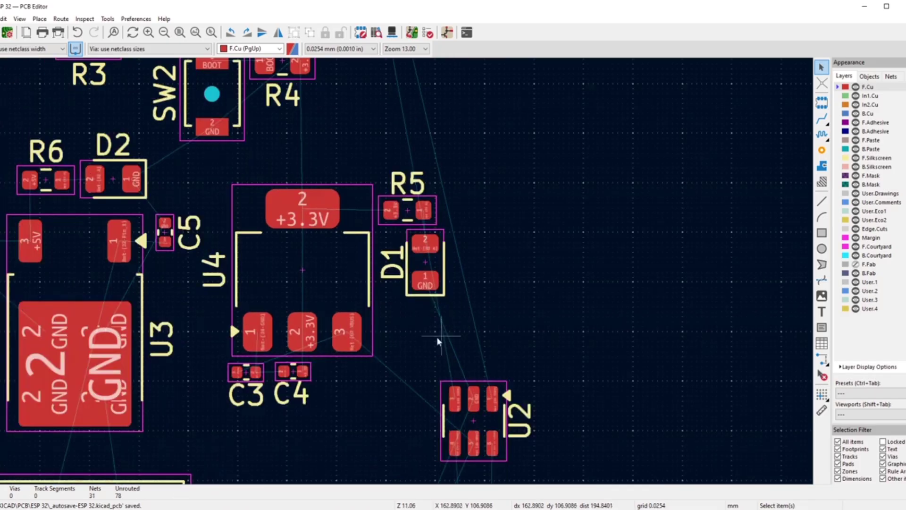
left_click(394, 265)
left_click_drag(394, 264, 467, 267)
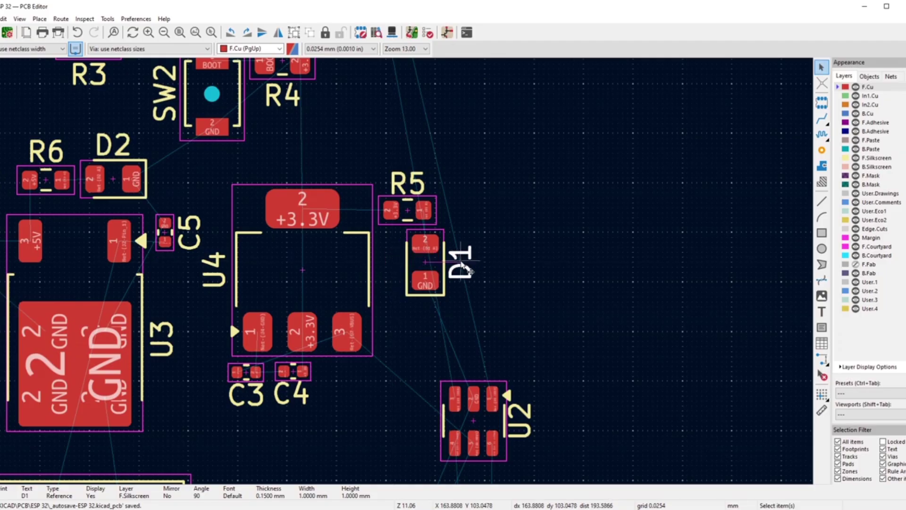
left_click(470, 233)
- Move the header column J4, J8, J6, J5 and J7 together slightly downward beside U1
scroll(469, 233, "down", 6)
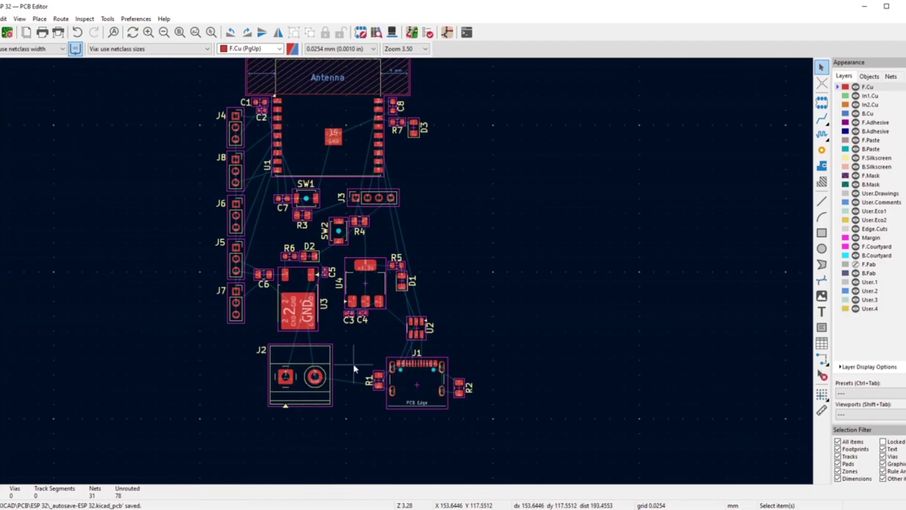
scroll(406, 272, "down", 3)
scroll(507, 355, "up", 5)
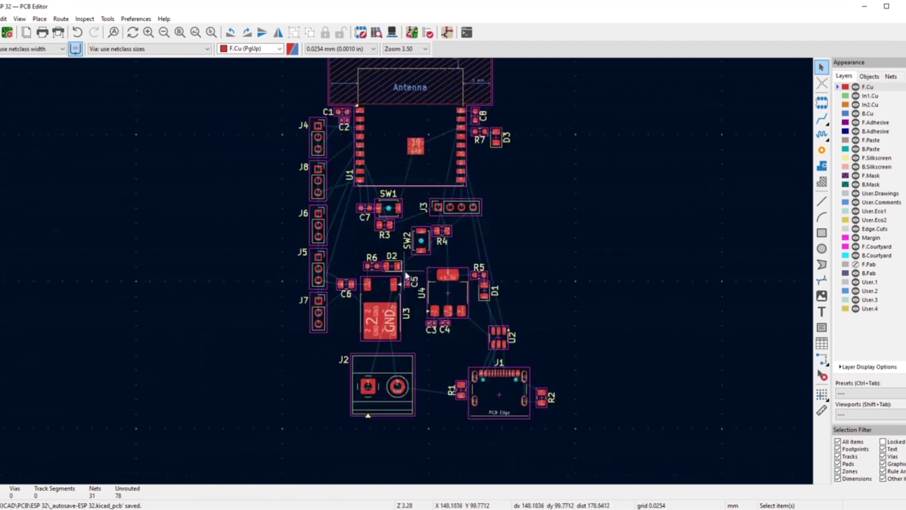
scroll(484, 256, "up", 2)
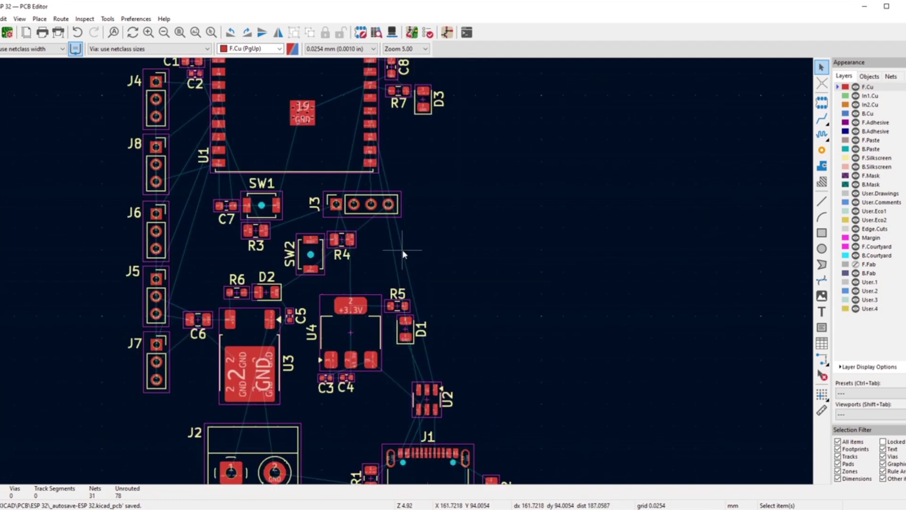
scroll(405, 283, "down", 4)
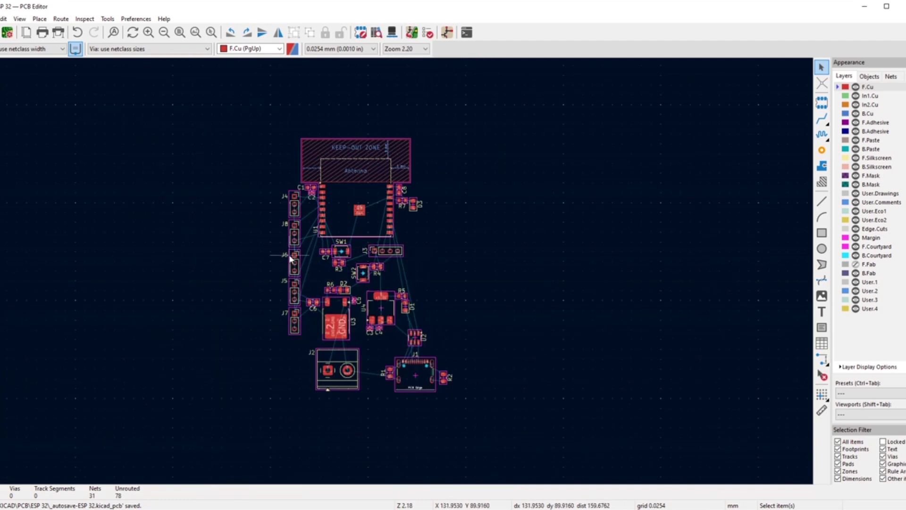
scroll(288, 254, "up", 4)
left_click_drag(409, 133, 438, 468)
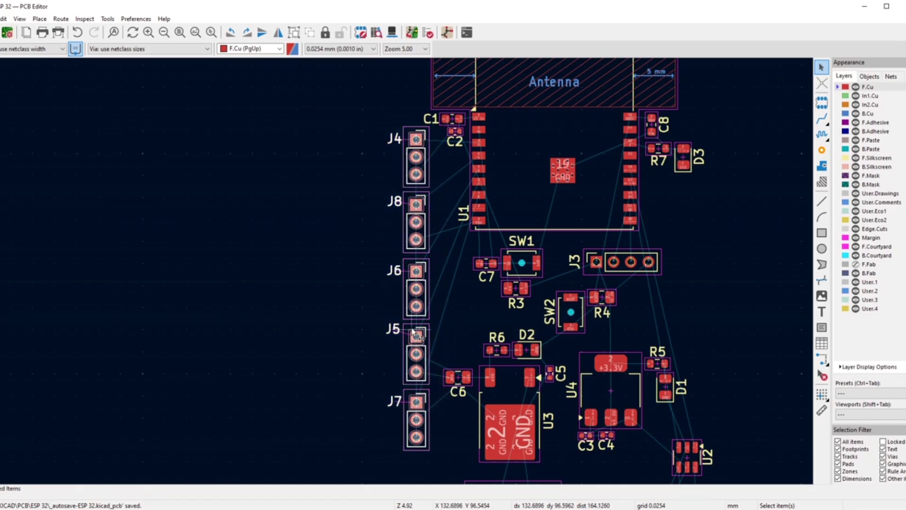
key("m")
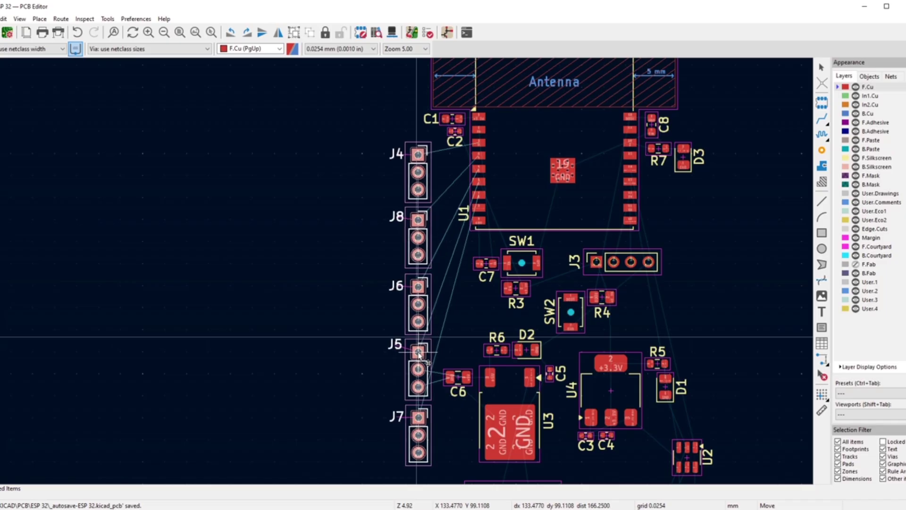
left_click(419, 354)
scroll(404, 270, "down", 6)
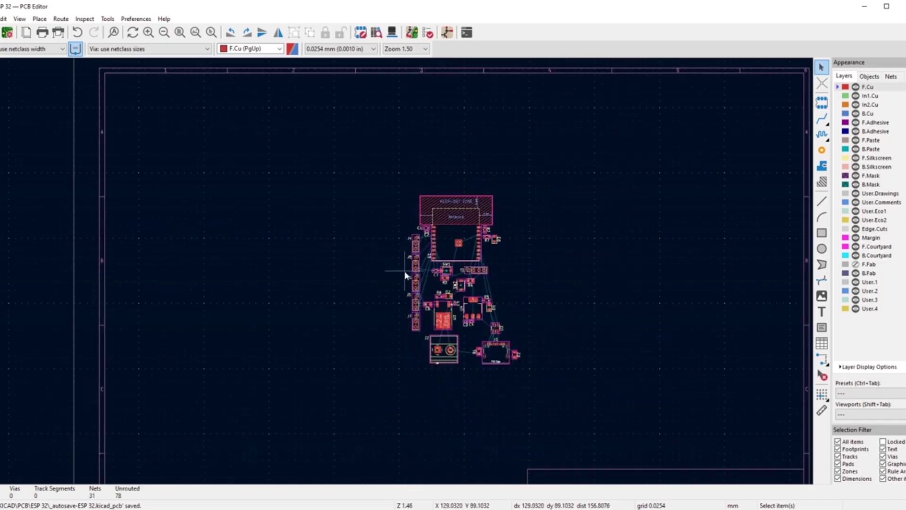
scroll(405, 276, "up", 3)
scroll(404, 276, "up", 2)
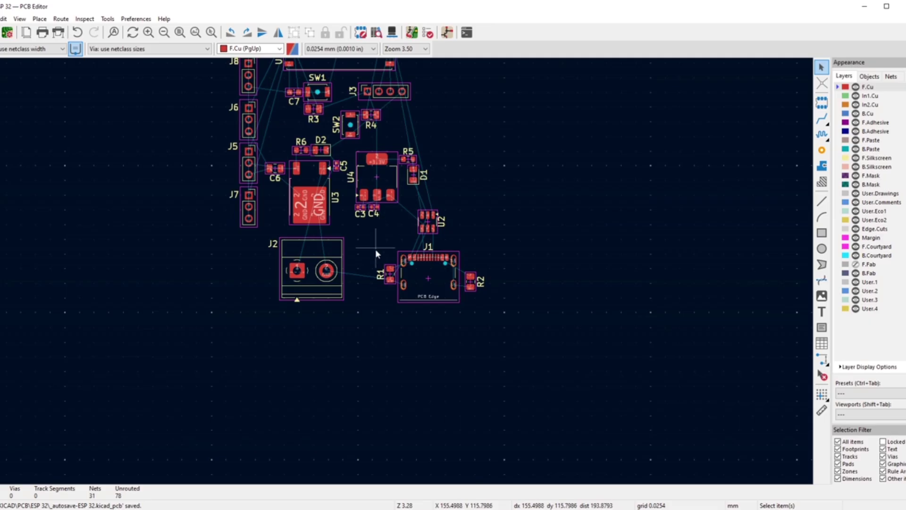
left_click_drag(372, 243, 506, 352)
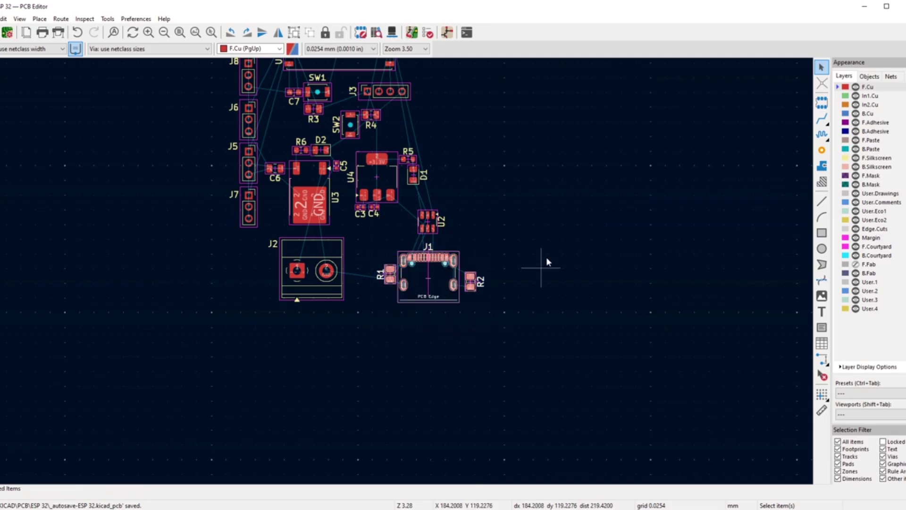
left_click(513, 239)
- Move U2 slightly up and to the right, leaving more room above J1
scroll(427, 222, "up", 3)
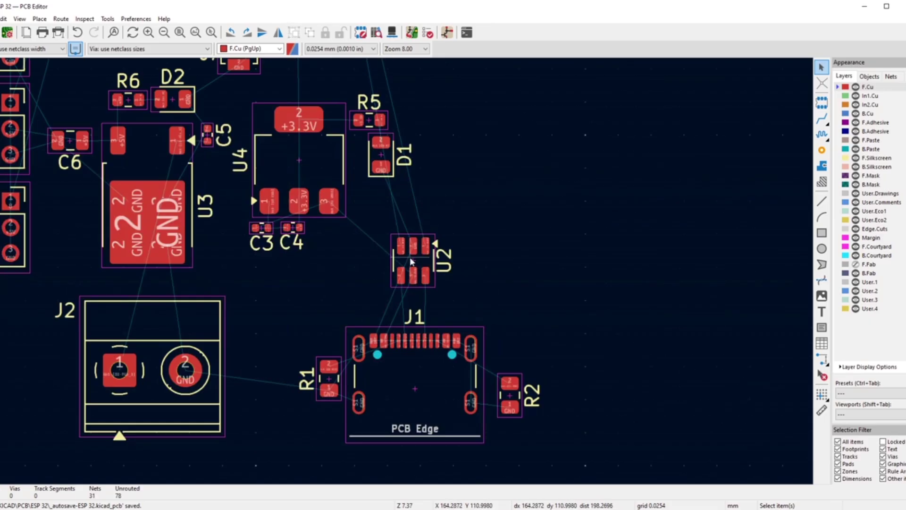
left_click(414, 263)
left_click_drag(414, 261, 422, 253)
left_click(279, 333)
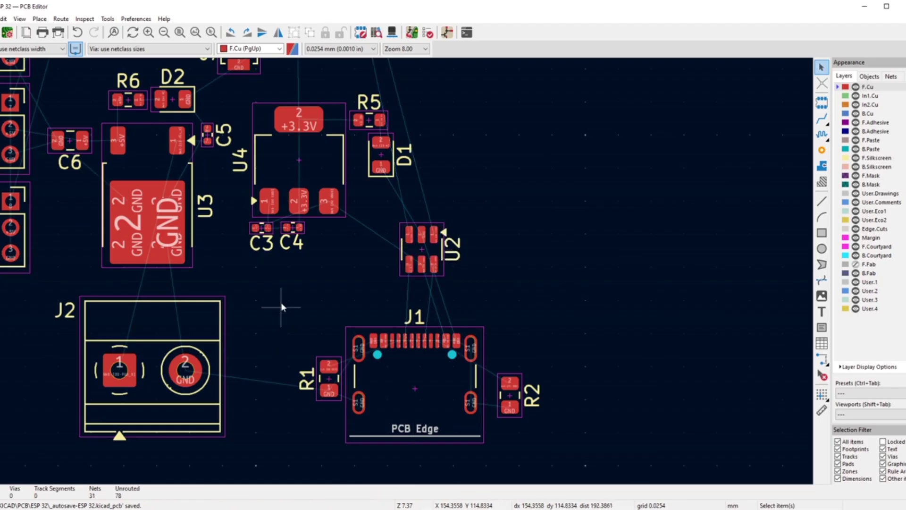
- Move J1, R1 and R2 together slightly upward toward U2
left_click_drag(282, 305, 556, 467)
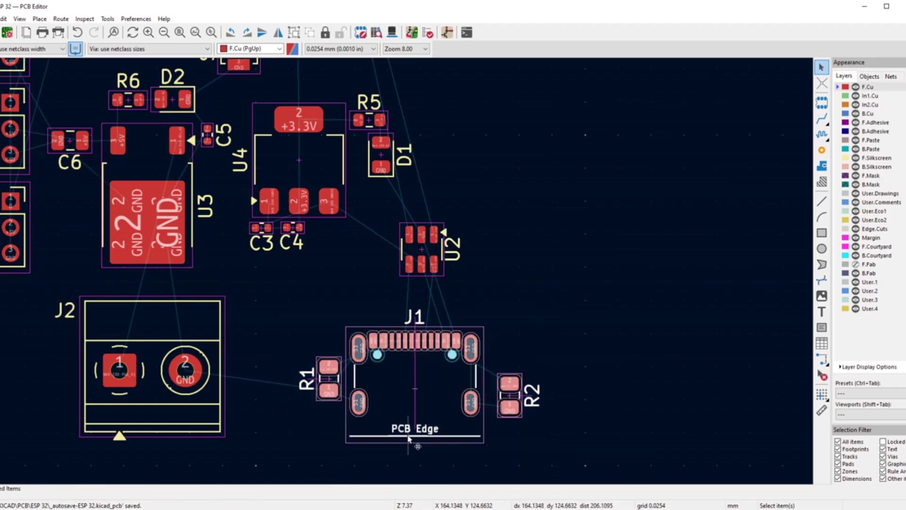
left_click_drag(409, 438, 415, 381)
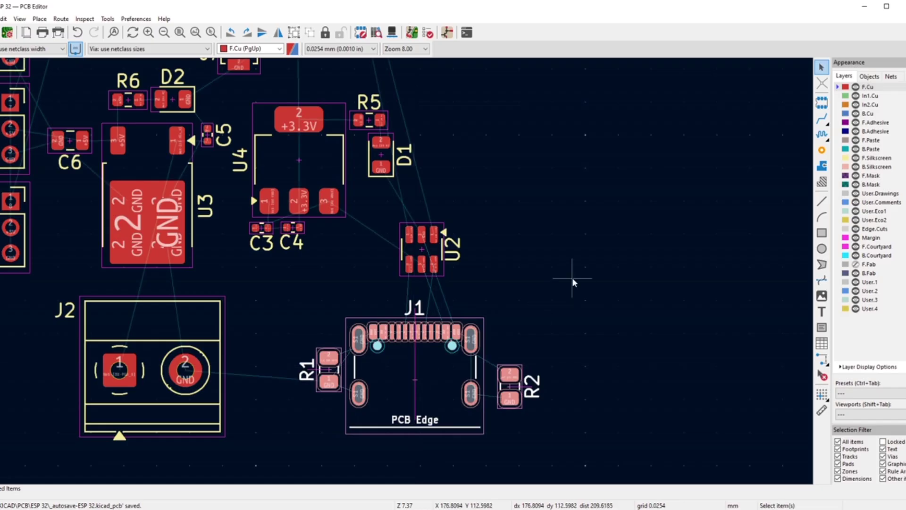
left_click(572, 280)
- Make Edge.Cuts the active layer for the board outline
scroll(404, 270, "down", 5)
scroll(385, 209, "up", 2)
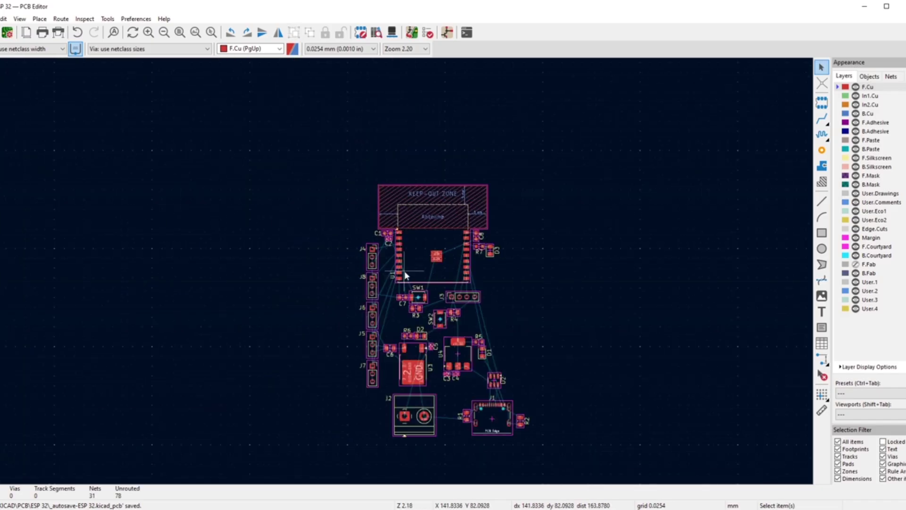
scroll(459, 294, "down", 2)
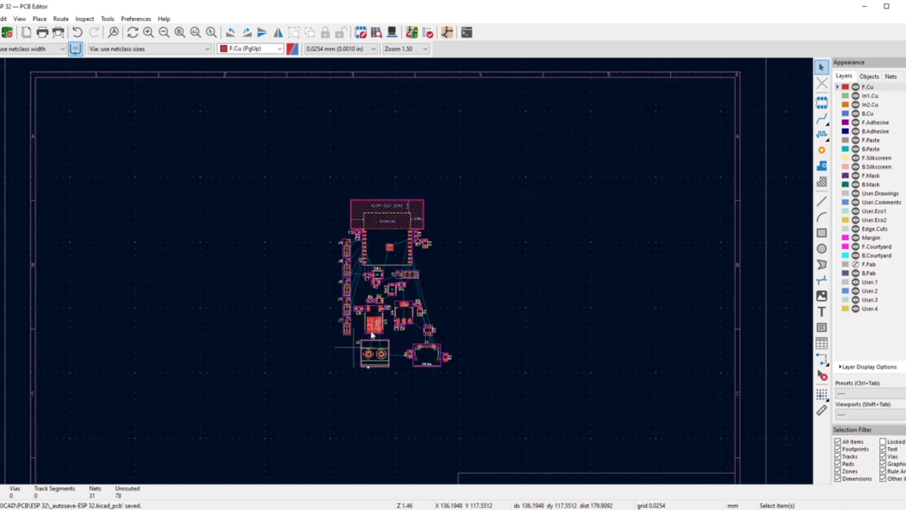
left_click(845, 230)
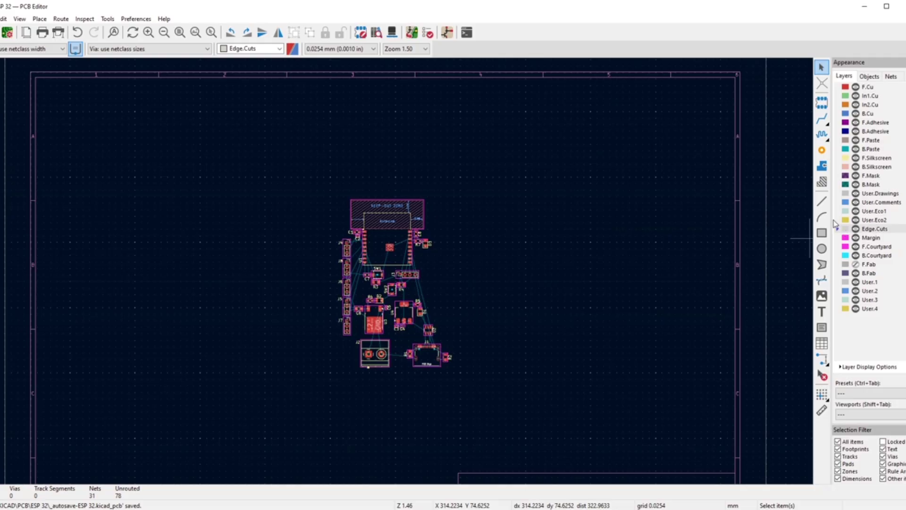
- Draw a rectangular board outline about 48.1 by 61.4 mm around the component footprints on Edge.Cuts
left_click(822, 232)
scroll(402, 273, "down", 1)
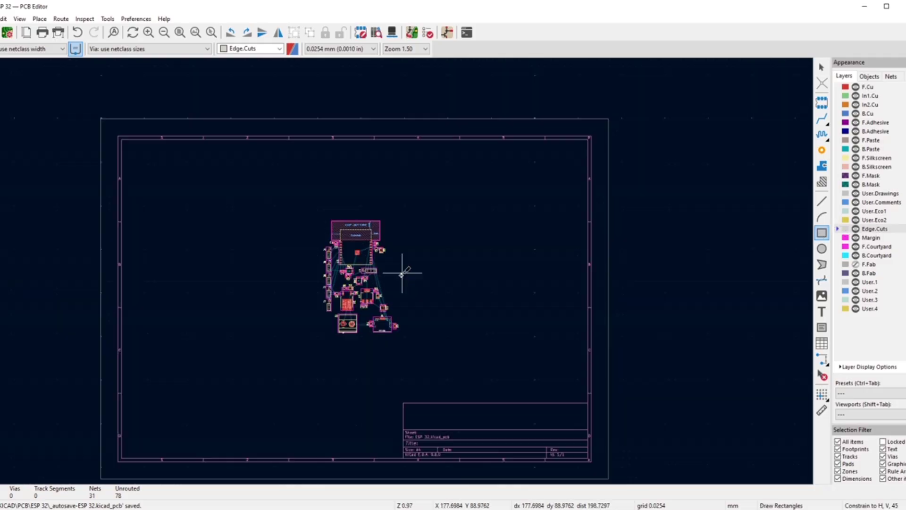
scroll(402, 273, "down", 1)
scroll(362, 286, "up", 2)
scroll(385, 187, "up", 1)
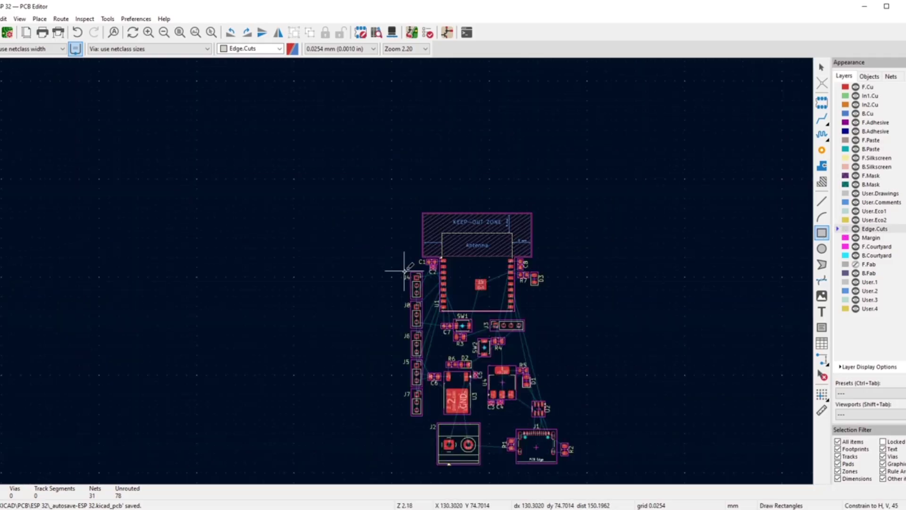
scroll(404, 272, "up", 2)
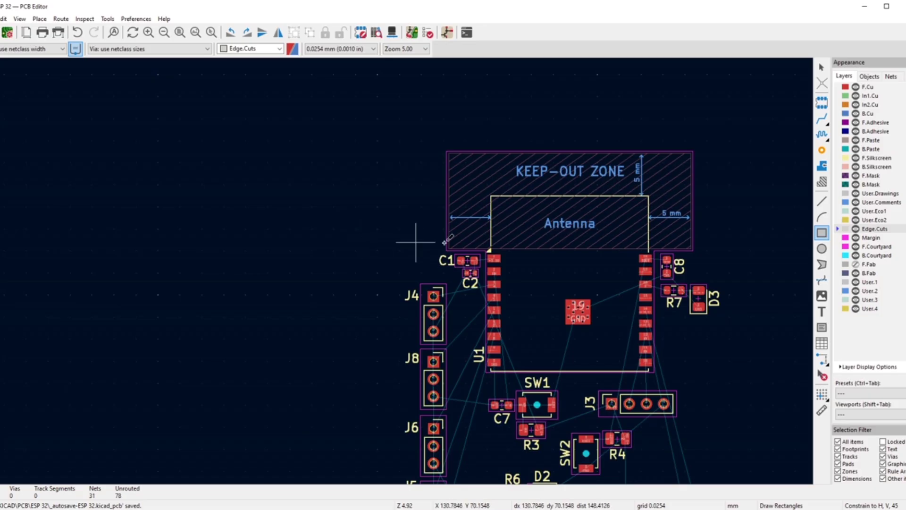
scroll(497, 251, "up", 2)
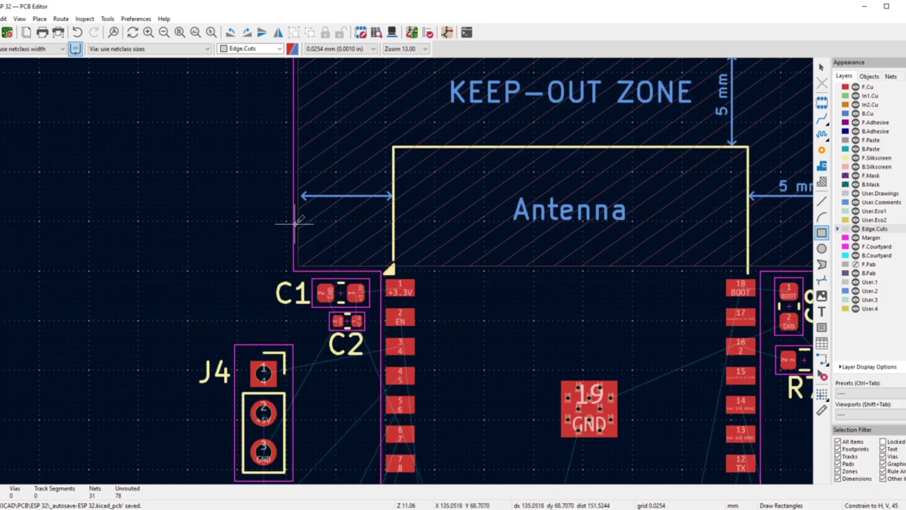
scroll(295, 223, "down", 1)
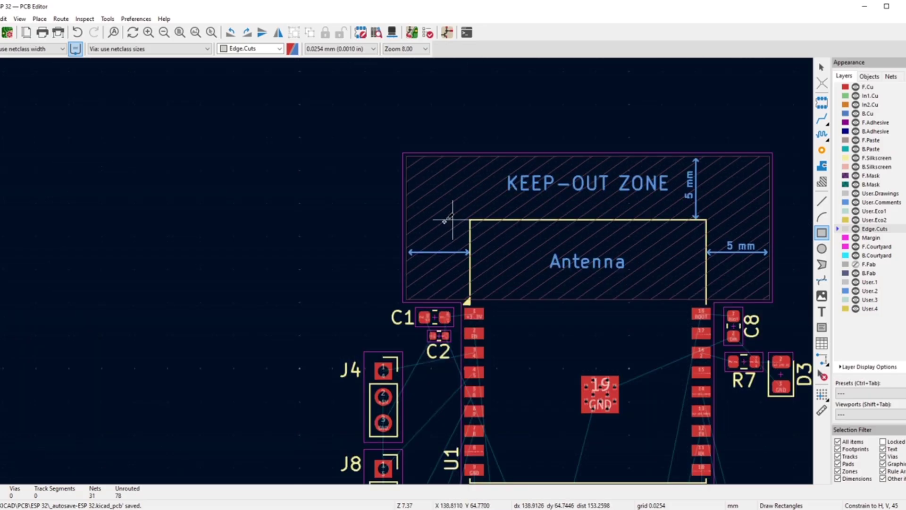
left_click(298, 208)
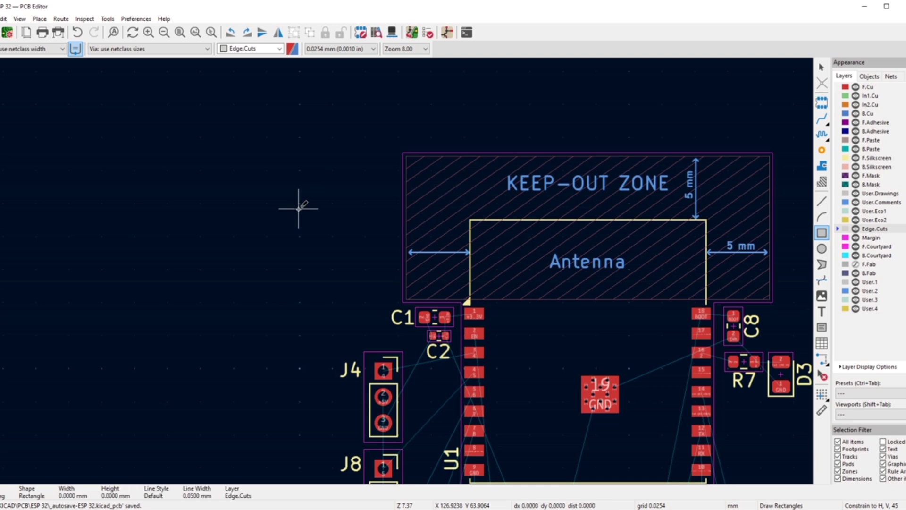
scroll(808, 276, "down", 2)
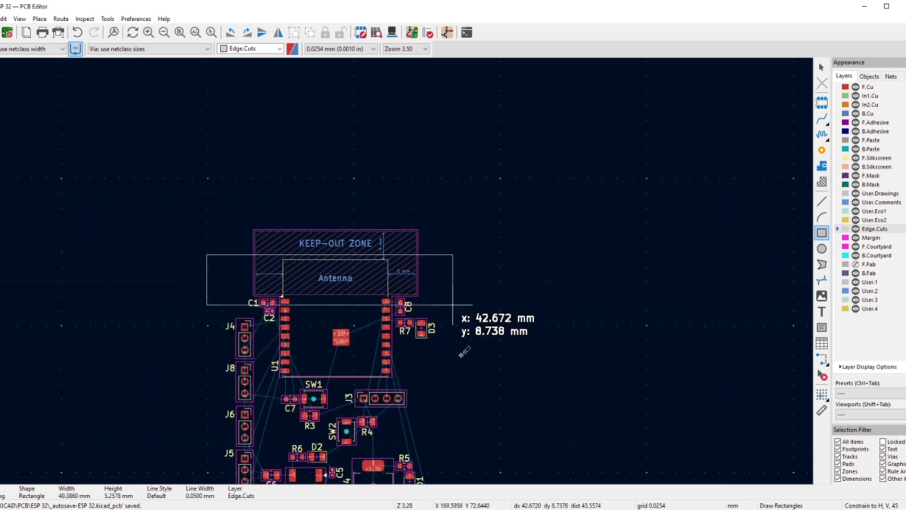
scroll(465, 352, "down", 2)
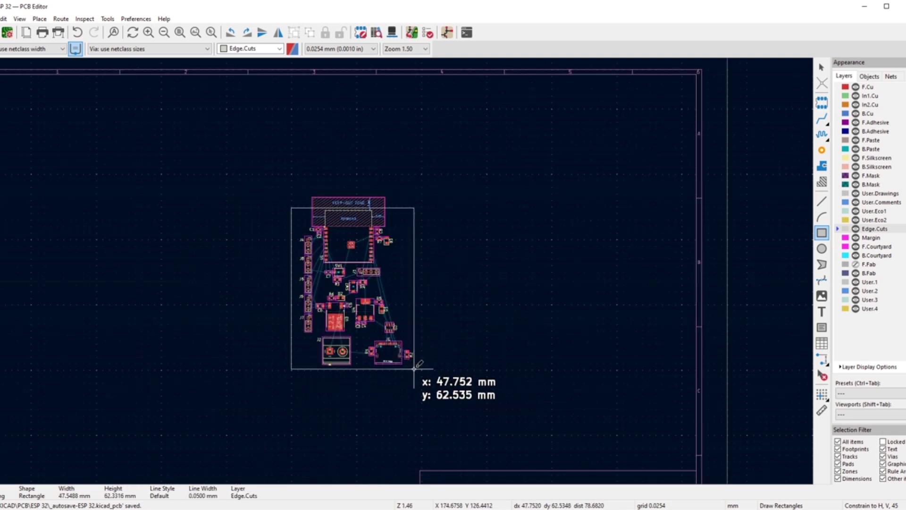
scroll(414, 368, "up", 3)
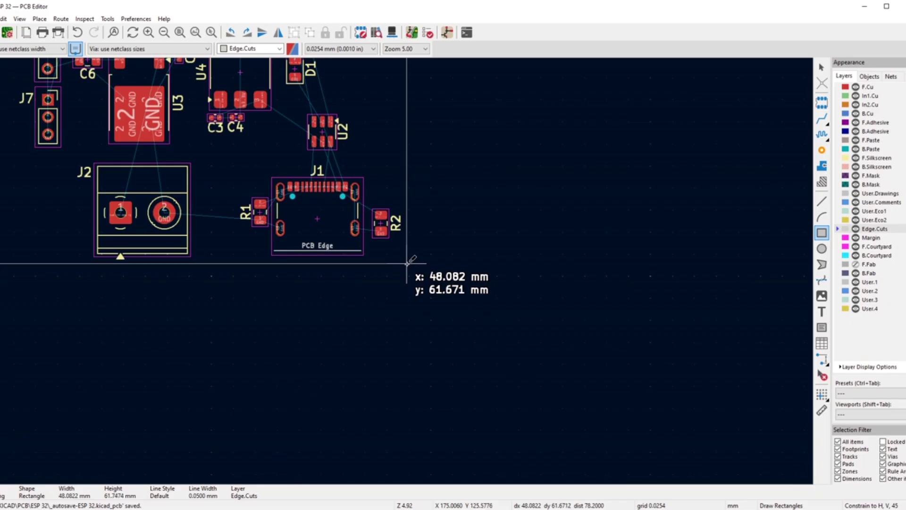
left_click(407, 261)
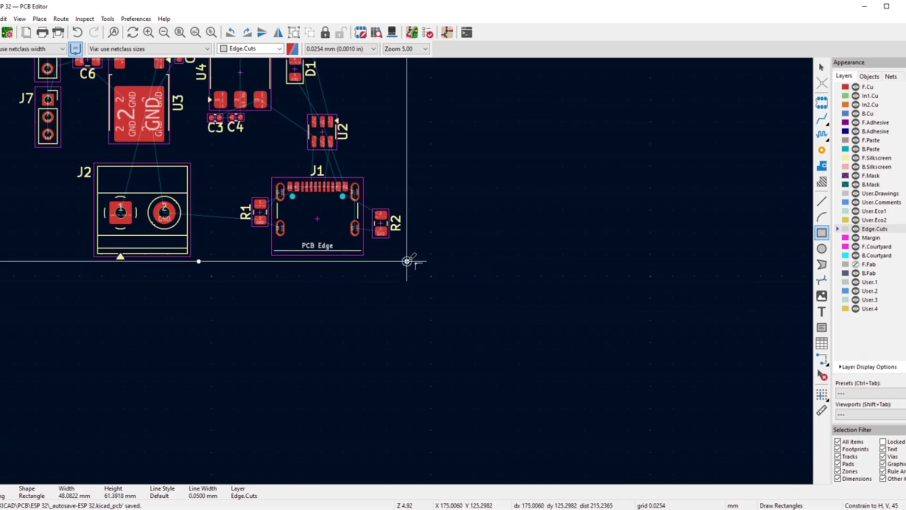
right_click(445, 198)
left_click(473, 207)
- Lower the outline's top edge to just above U1's antenna border, making the outline about 60.8 mm high
scroll(406, 227, "down", 4)
scroll(396, 229, "up", 2)
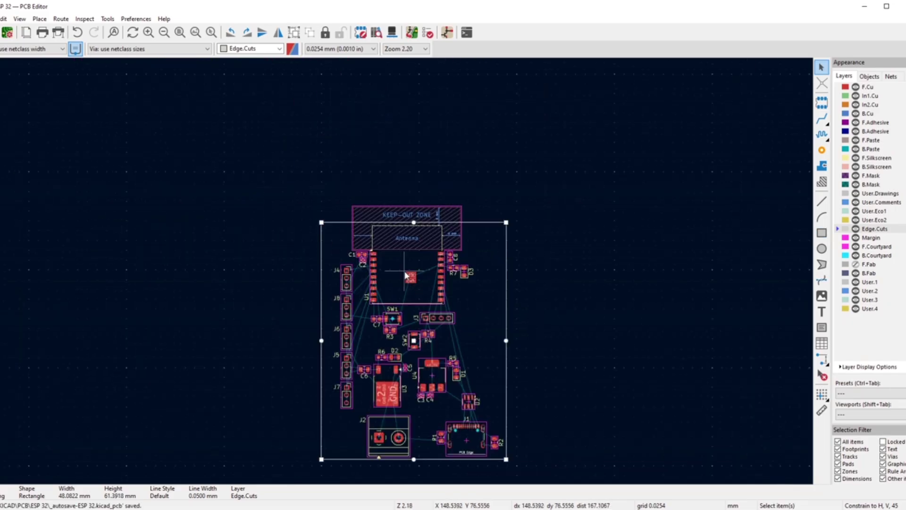
scroll(397, 230, "up", 5)
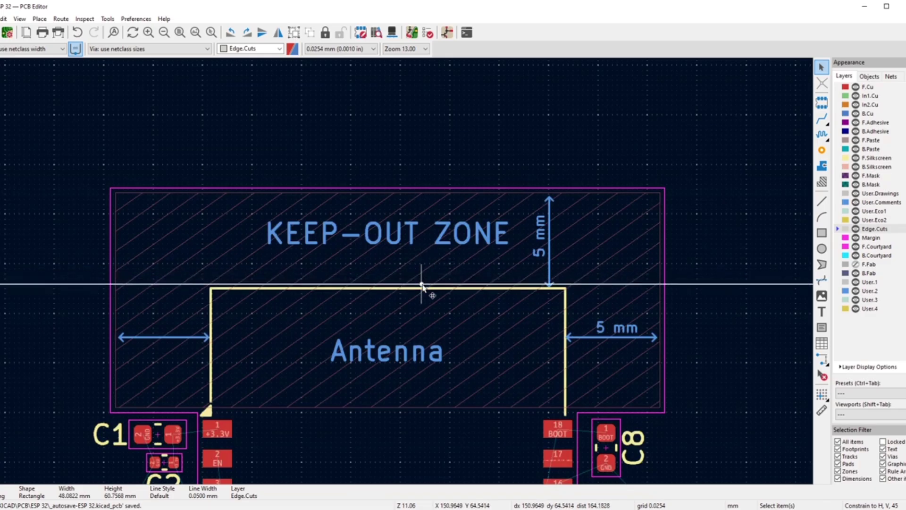
left_click(421, 284)
scroll(421, 284, "down", 5)
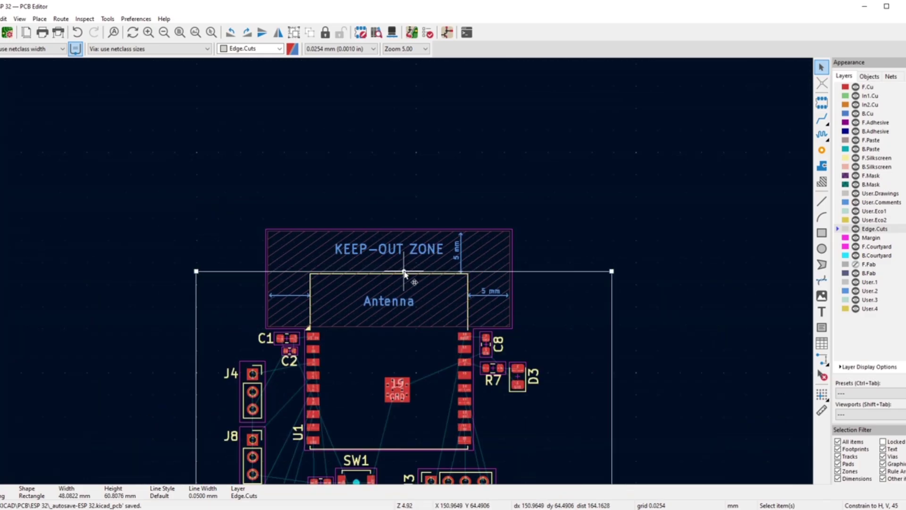
- Move the outline's left edge in toward the J4 to J7 header column, making the outline about 46 mm wide
scroll(484, 368, "up", 2)
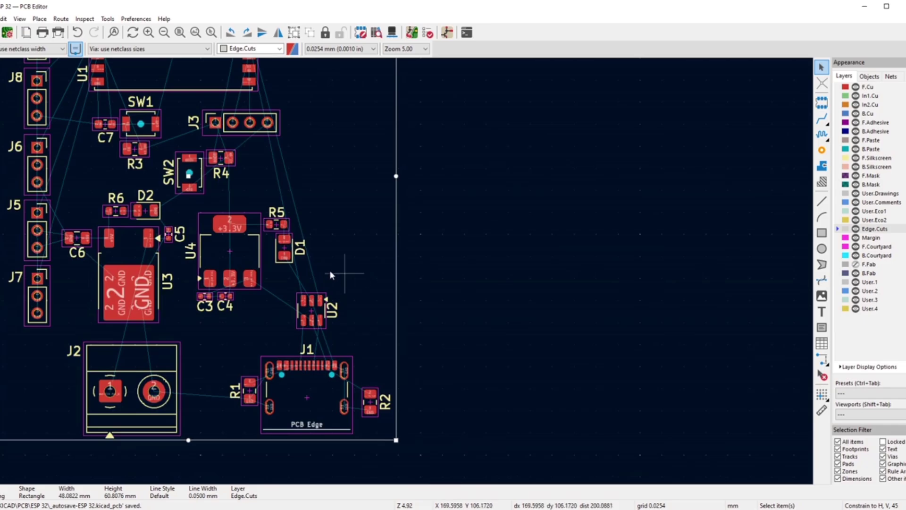
scroll(337, 271, "down", 2)
scroll(392, 255, "up", 2)
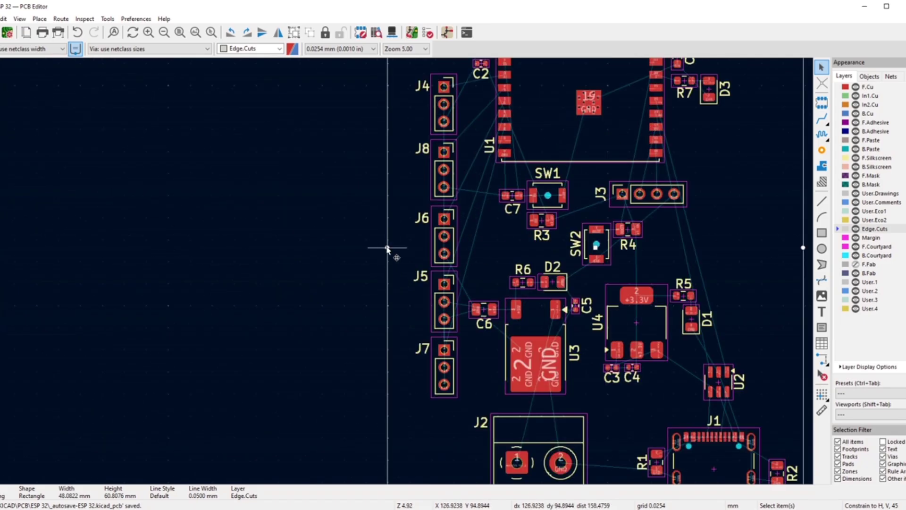
left_click_drag(387, 247, 411, 248)
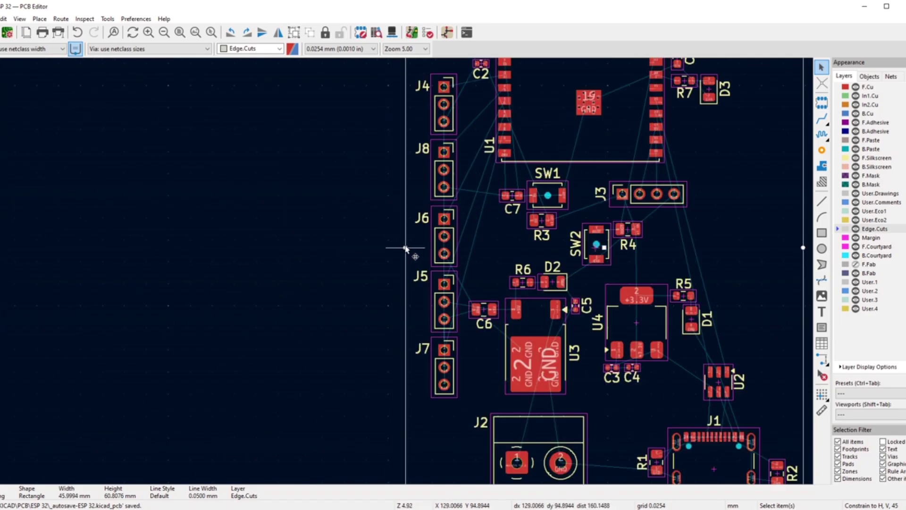
left_click(370, 247)
- Shift the whole board outline slightly to the left around the footprints
scroll(450, 287, "down", 2)
scroll(449, 287, "up", 2)
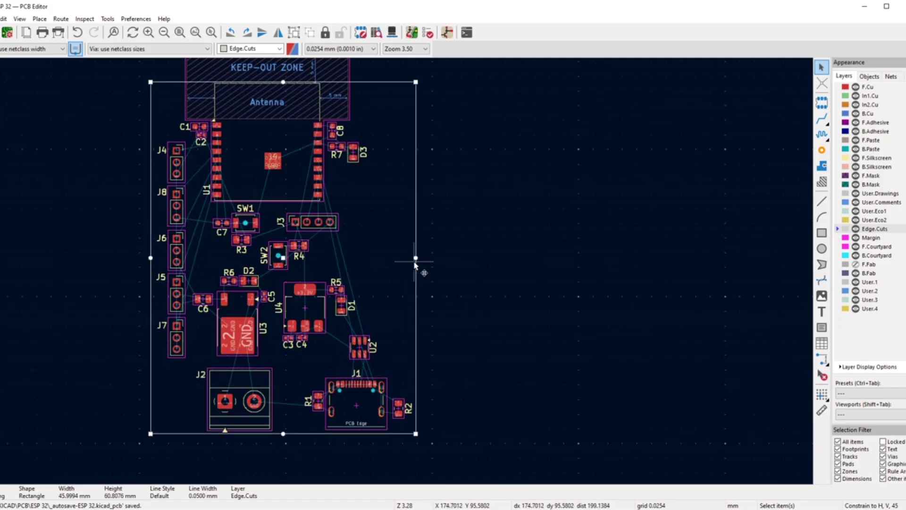
left_click_drag(415, 263, 411, 261)
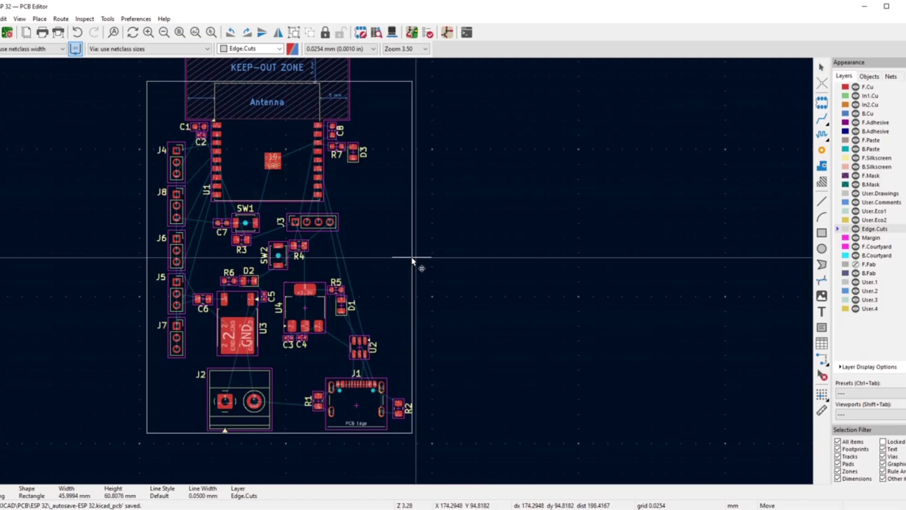
left_click(411, 261)
- Move R2 slightly up and closer to J1, leaving a small gap between their courtyards
scroll(399, 403, "up", 6)
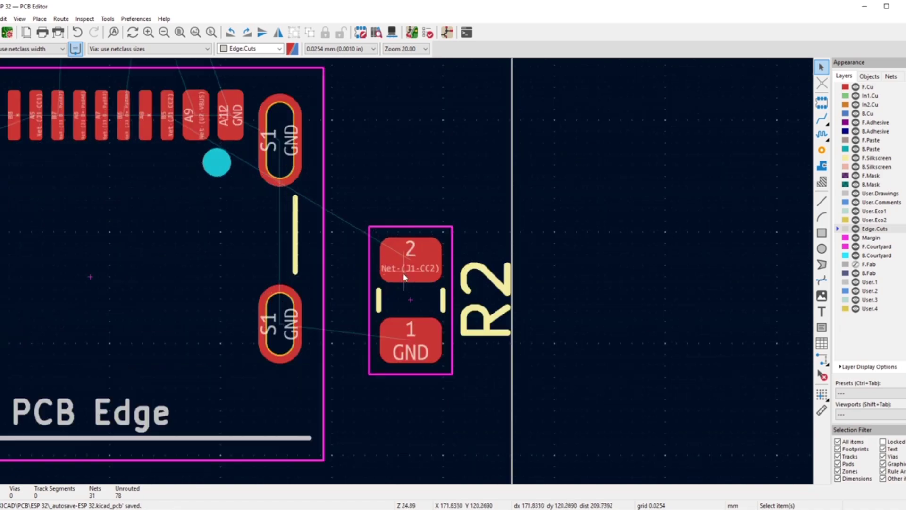
left_click_drag(385, 293, 378, 234)
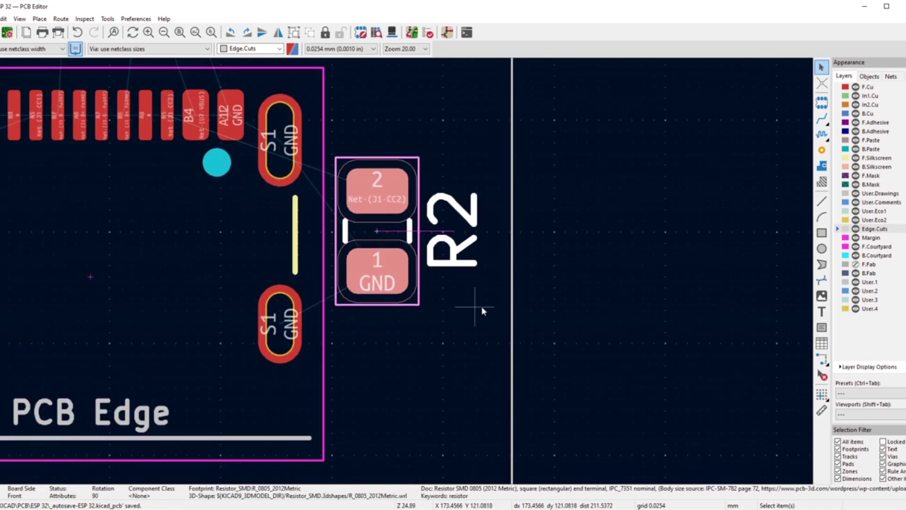
scroll(363, 250, "up", 3)
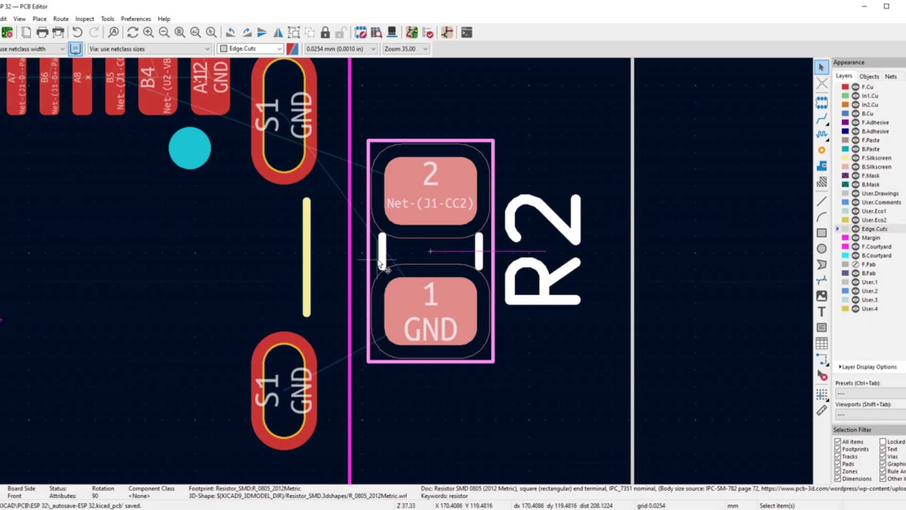
left_click_drag(430, 254, 436, 255)
left_click(437, 254)
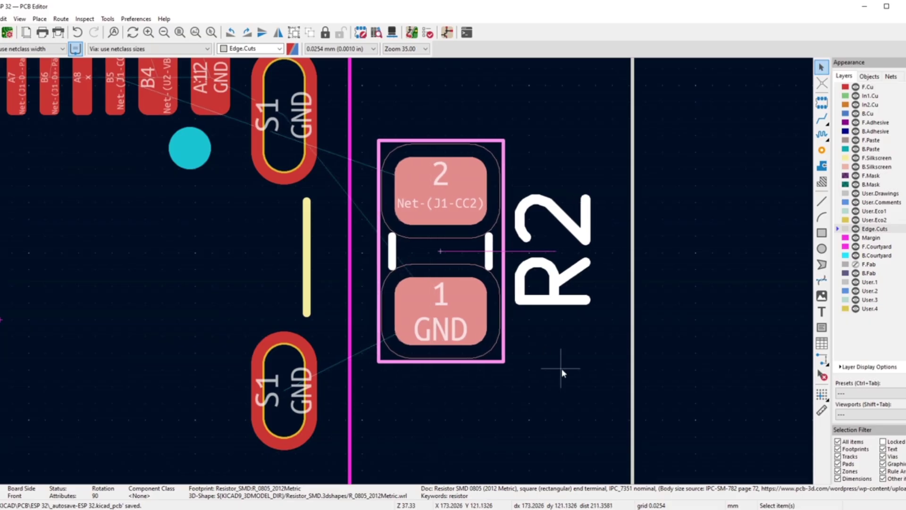
scroll(561, 368, "down", 6)
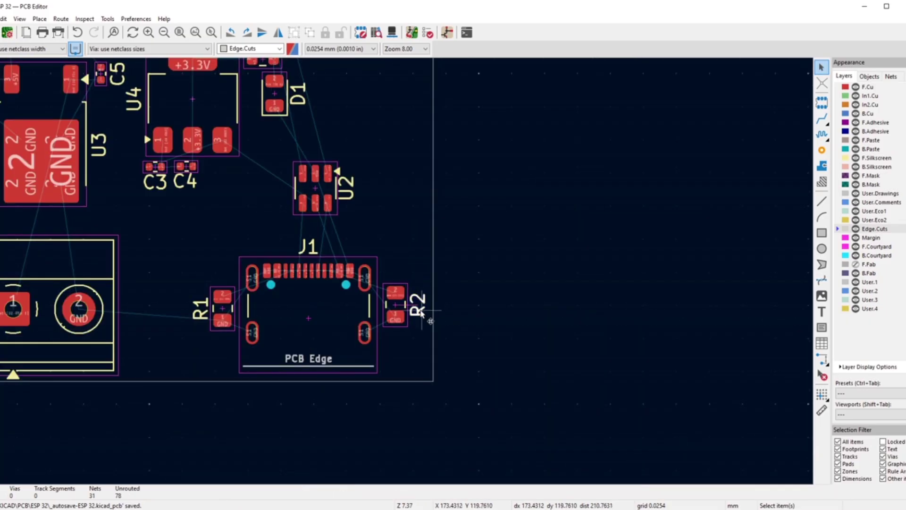
- Place the R2 and R1 reference labels directly below their resistors
left_click_drag(425, 312, 398, 348)
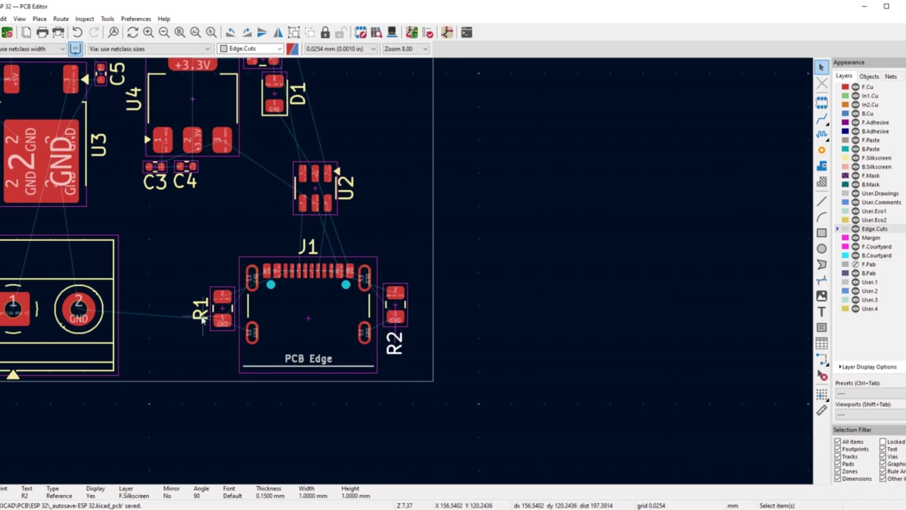
left_click_drag(204, 312, 223, 350)
scroll(400, 277, "down", 5)
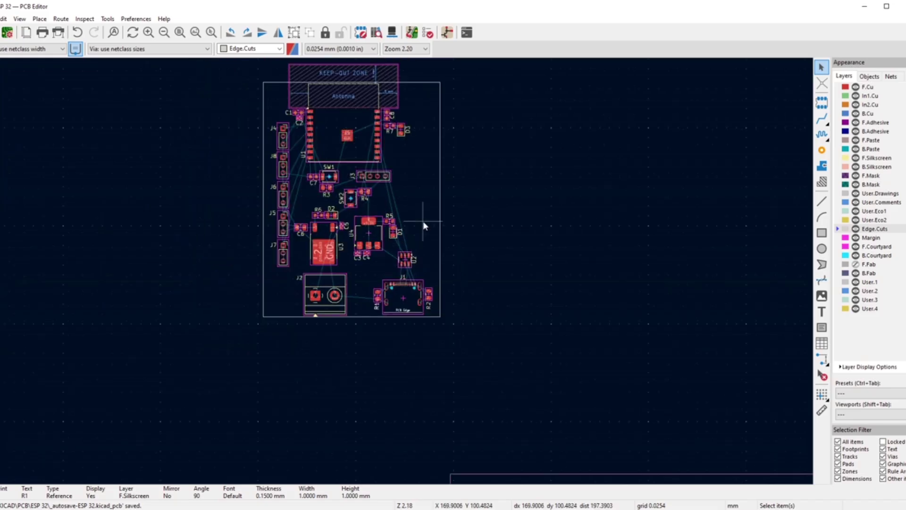
- Move the outline's right edge in toward R2, making the outline about 44.8 mm wide
scroll(404, 273, "up", 1)
left_click(430, 273)
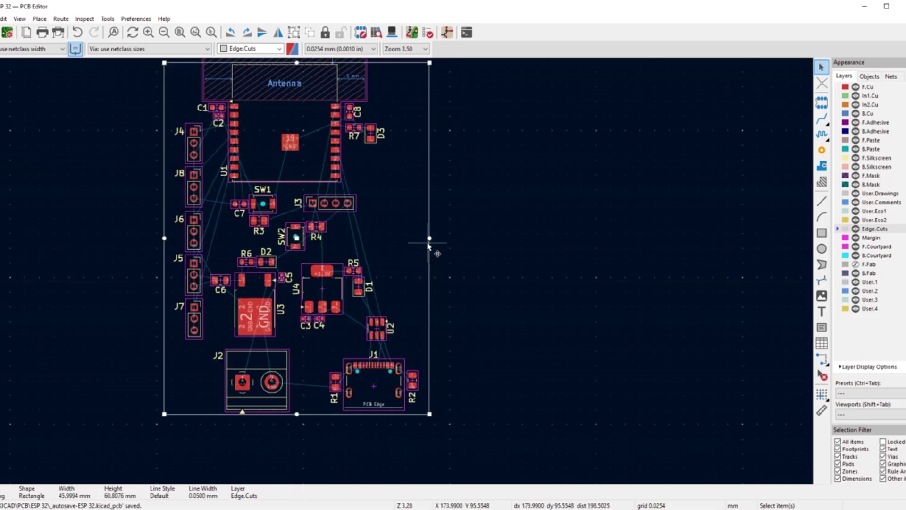
left_click_drag(429, 239, 423, 243)
scroll(289, 418, "up", 3)
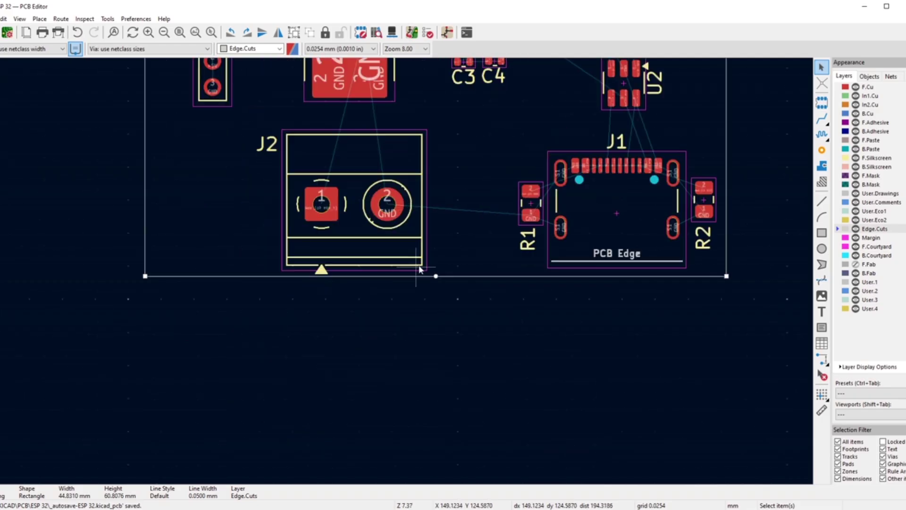
scroll(404, 276, "down", 5)
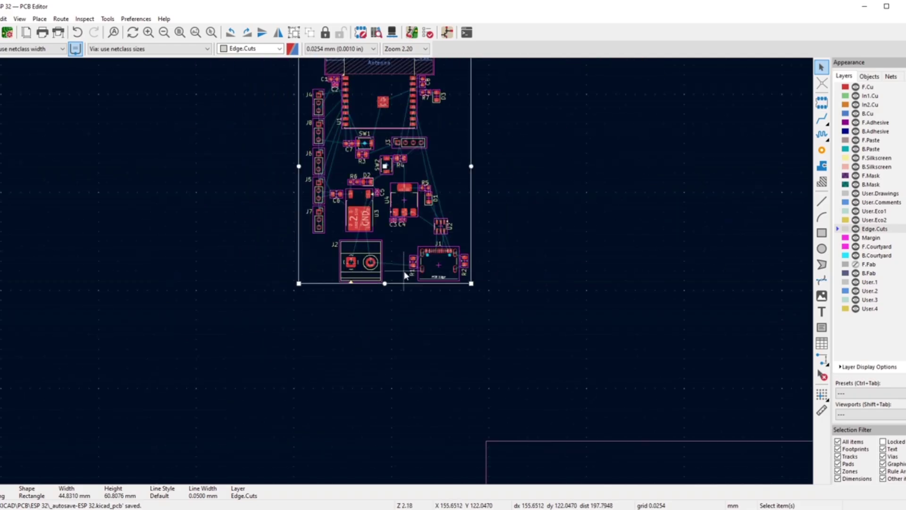
left_click(528, 156)
- Set the track width for routing to 0.500 mm
scroll(366, 174, "down", 3)
scroll(403, 277, "up", 3)
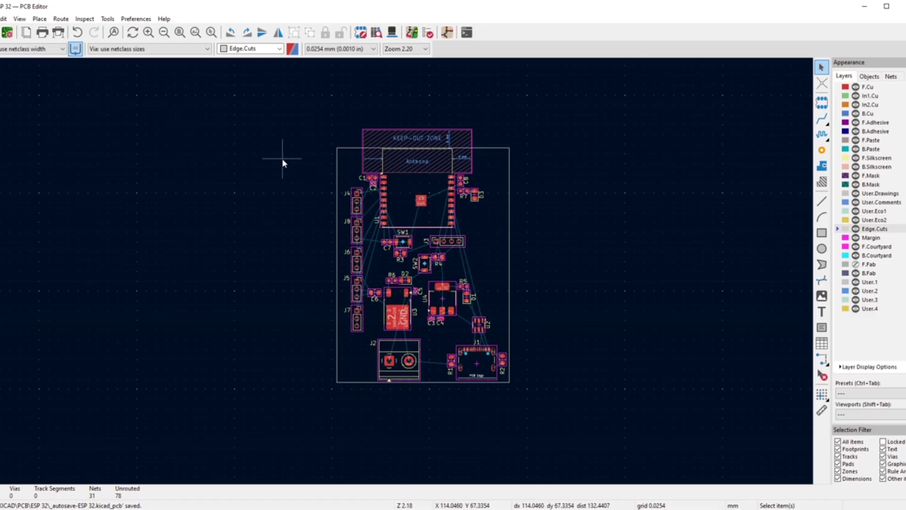
left_click(55, 48)
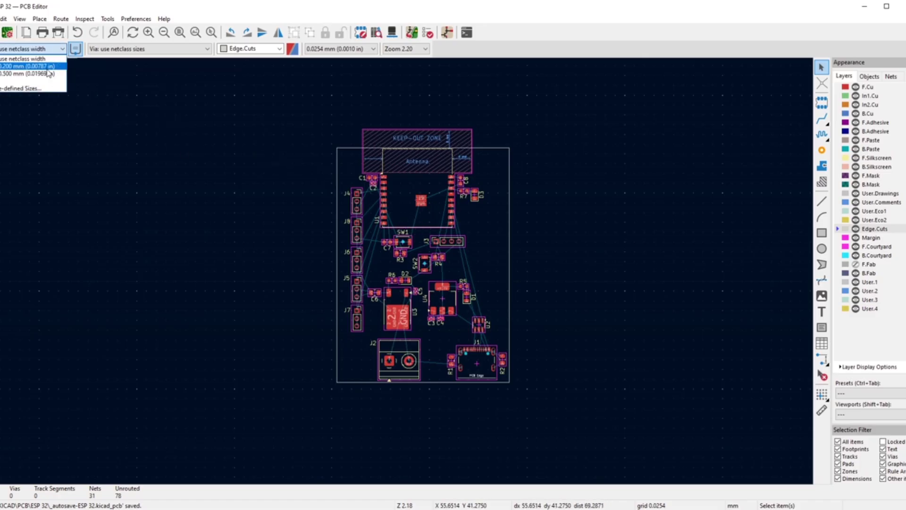
left_click(45, 74)
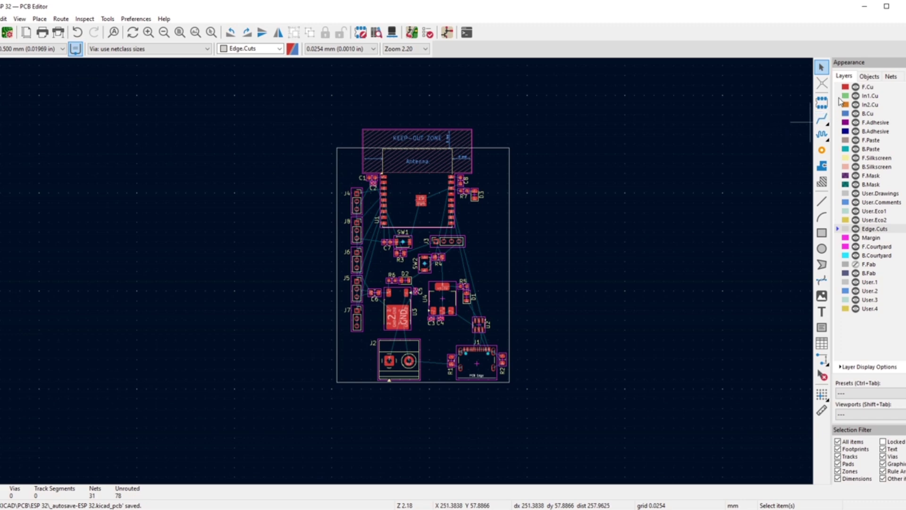
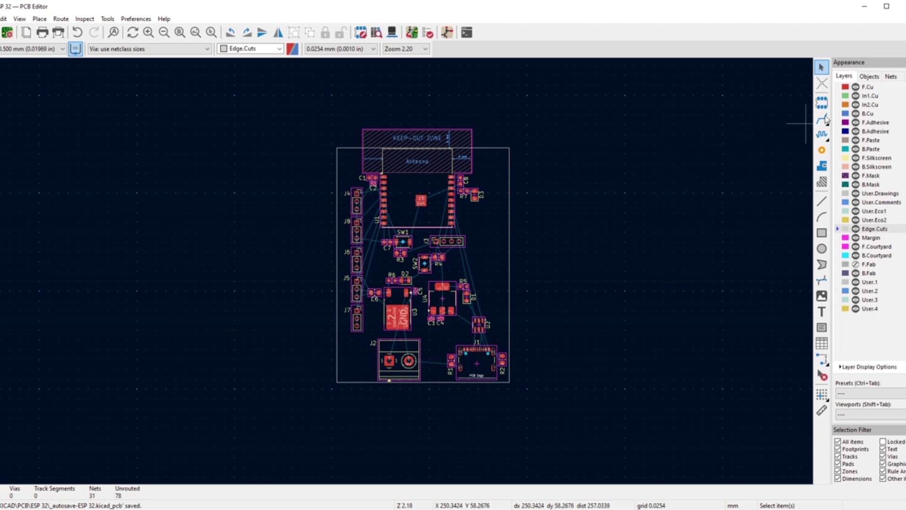
- Make F.Cu the active layer and set the routing track width to 0.200 mm
left_click(849, 90)
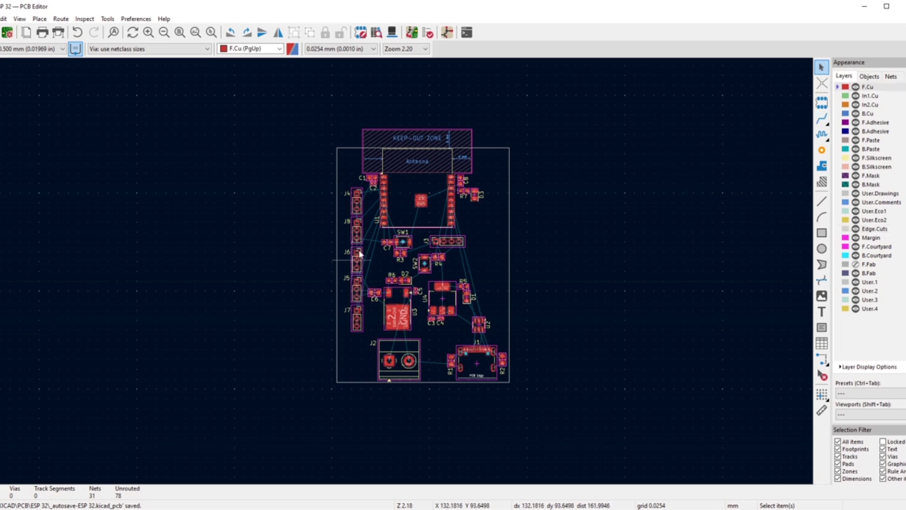
scroll(402, 263, "down", 2)
scroll(410, 276, "up", 5)
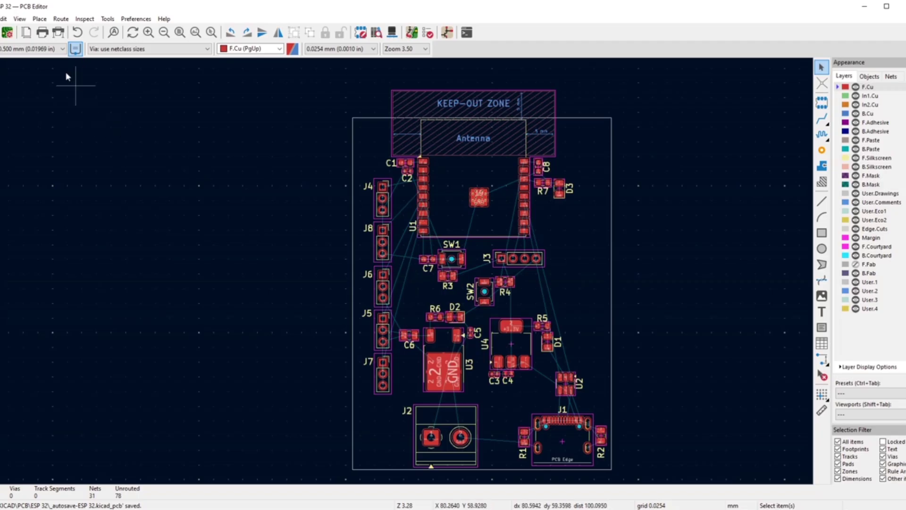
left_click(36, 48)
left_click(38, 67)
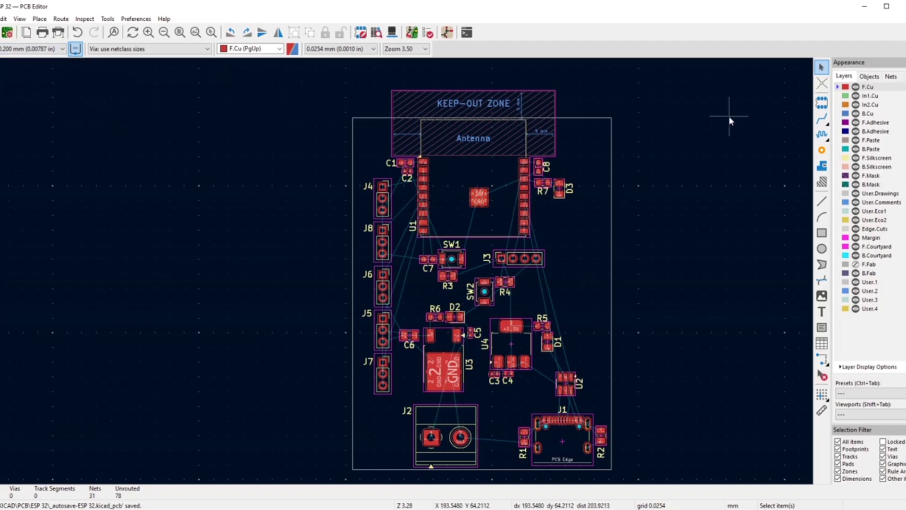
- Route a 0.200 mm front-copper track from U1 pad 3 to J4 pad 1 and finish routing
left_click(822, 120)
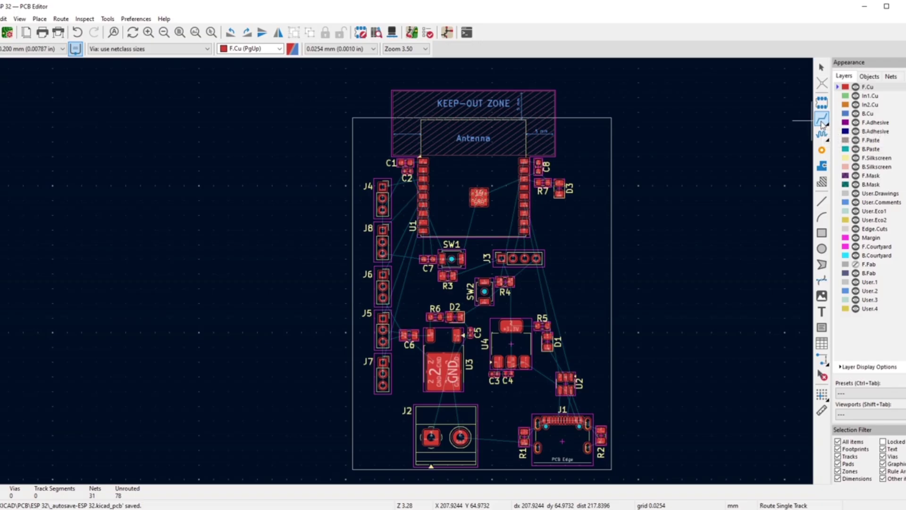
scroll(405, 271, "down", 2)
scroll(404, 270, "up", 6)
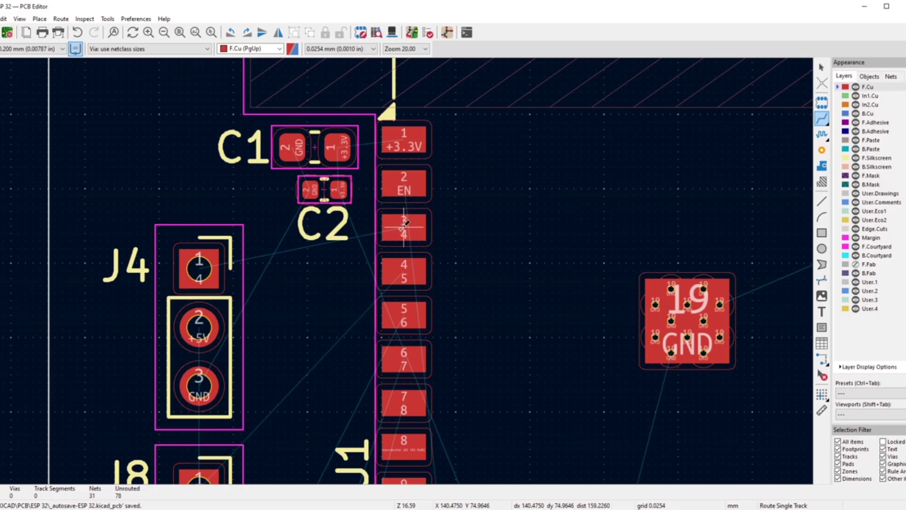
left_click(403, 225)
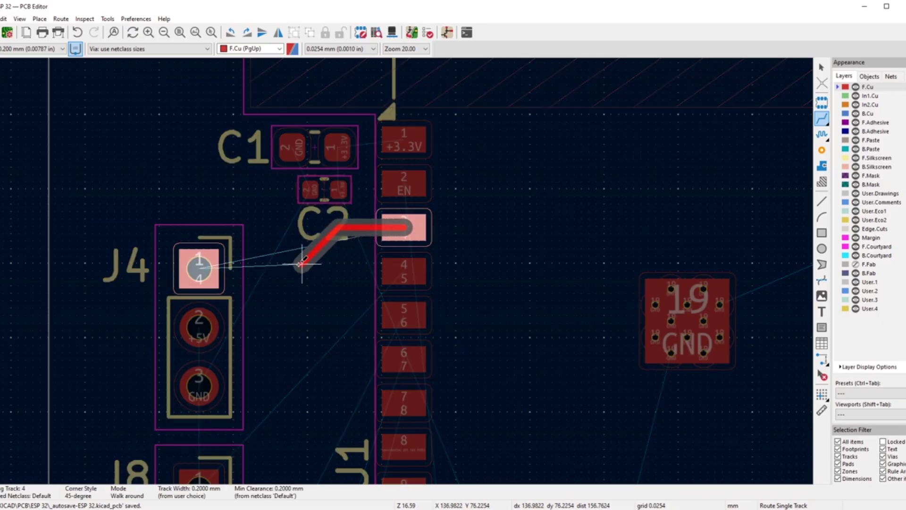
left_click(204, 269)
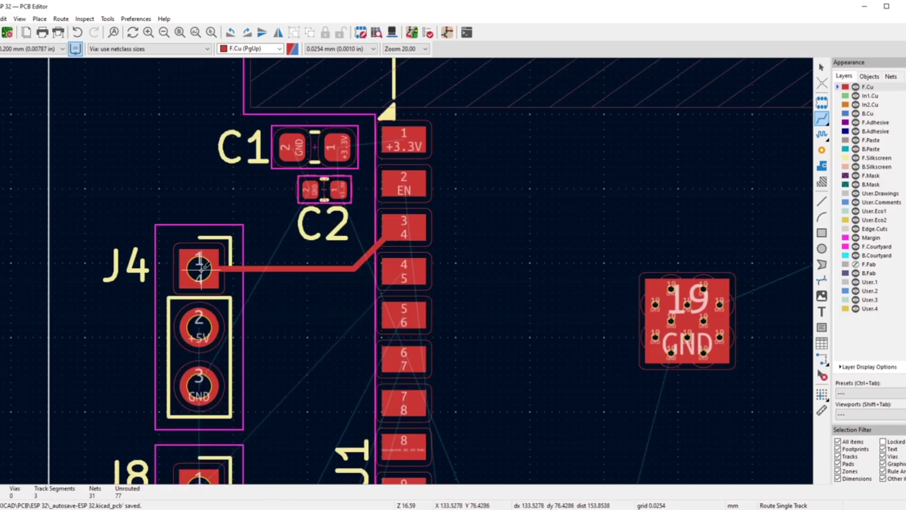
scroll(221, 236, "down", 3)
right_click(202, 188)
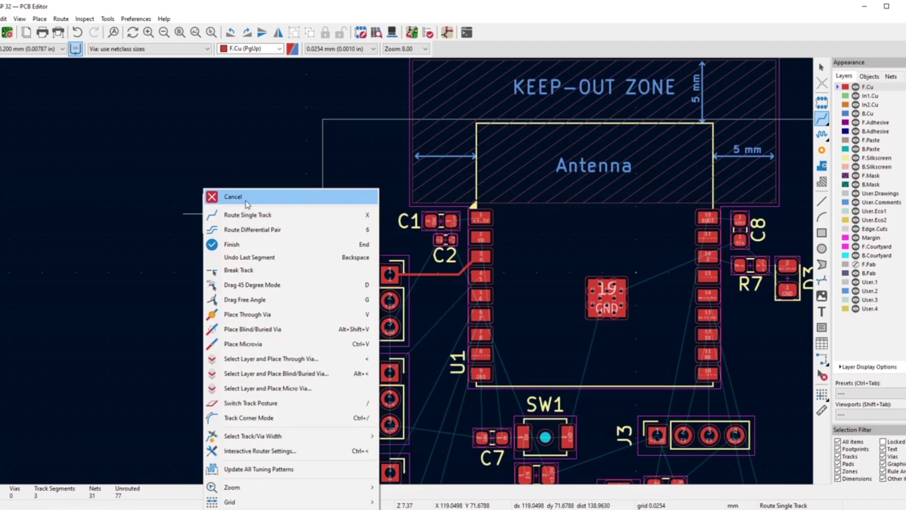
left_click(217, 194)
- Shift the J4 track's horizontal segment upward and adjust its diagonal so the track enters U1 pad 3 horizontally
scroll(444, 265, "up", 3)
scroll(398, 265, "up", 3)
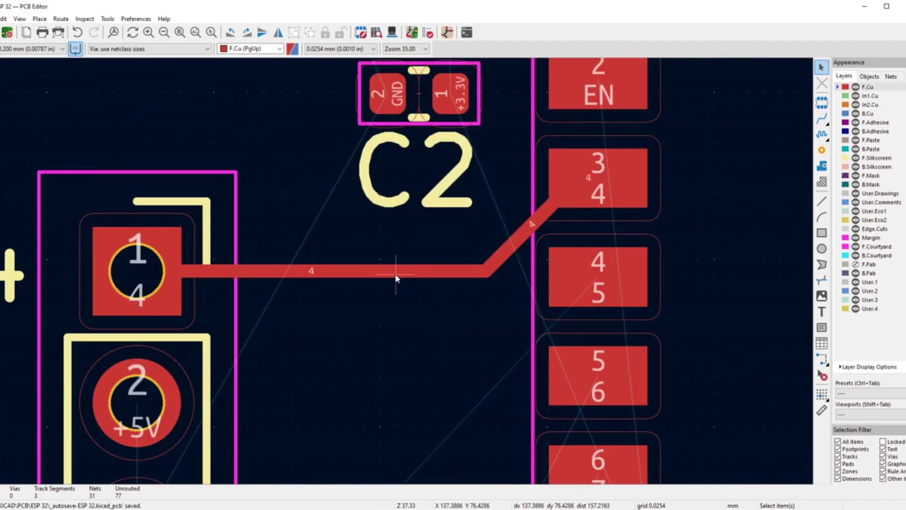
left_click(396, 262)
left_click_drag(393, 263, 387, 248)
left_click_drag(538, 230, 509, 208)
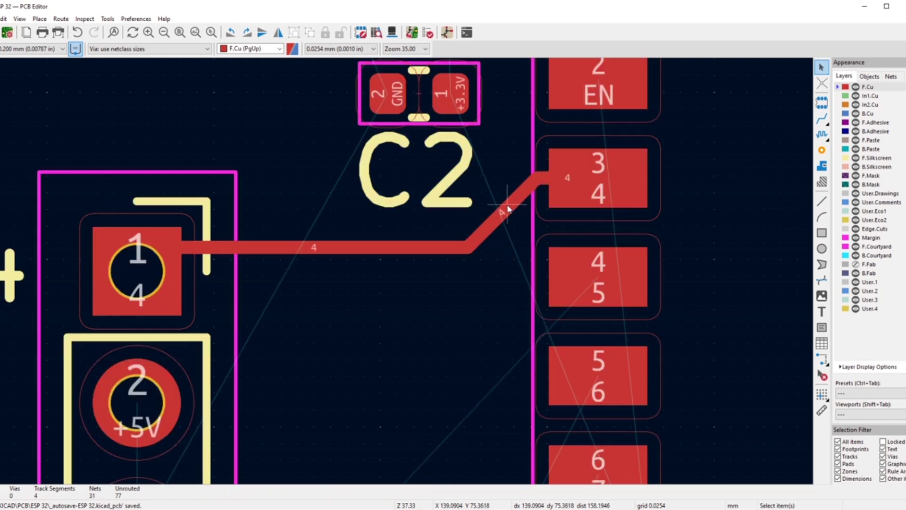
scroll(509, 208, "down", 3)
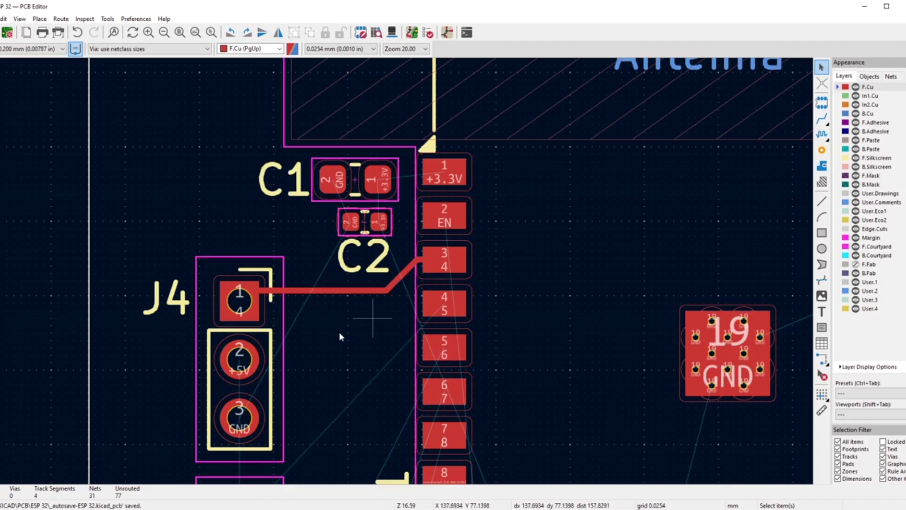
- Move the J4 track's horizontal segment slightly down toward the centre of J4 pad 1, keeping 45-degree corners
scroll(398, 277, "up", 3)
left_click(412, 270)
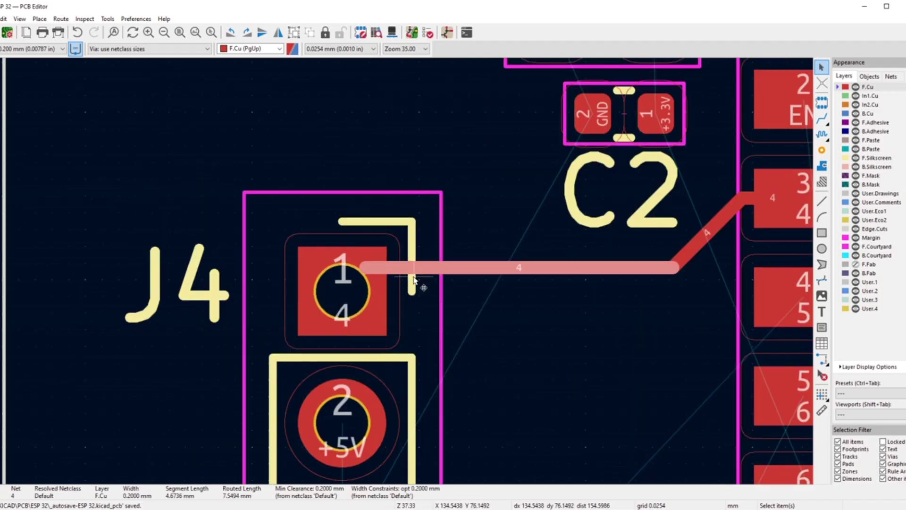
key("d")
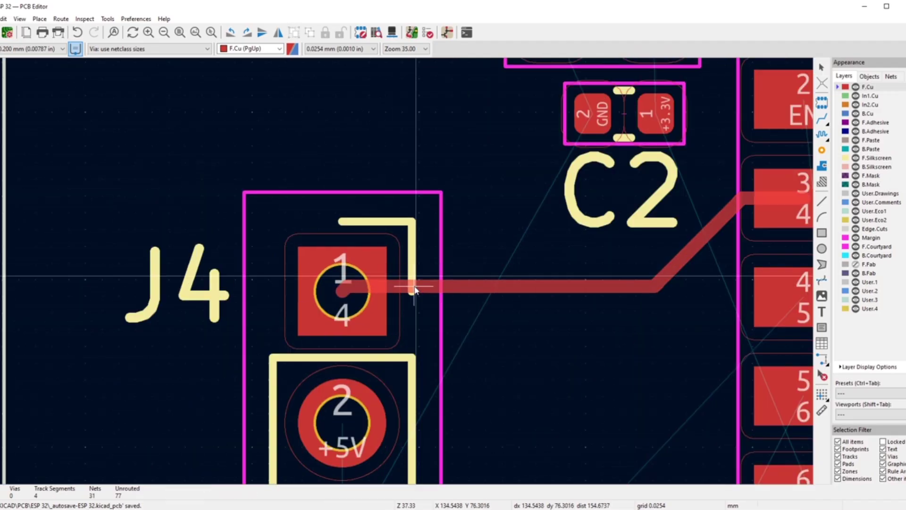
left_click(415, 289)
scroll(414, 288, "down", 3)
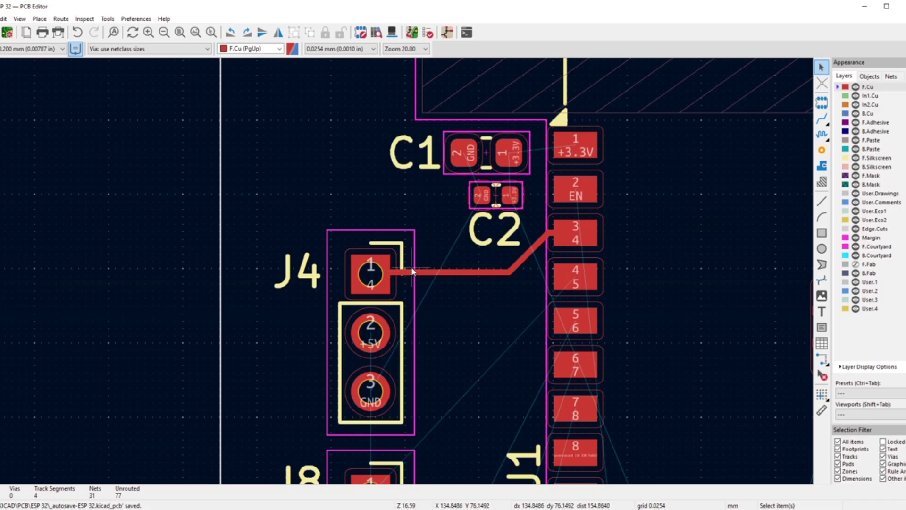
- Route a track from J8 pad 1 up and diagonally past J4 to U1 pad 4, and finish routing
scroll(460, 333, "down", 5)
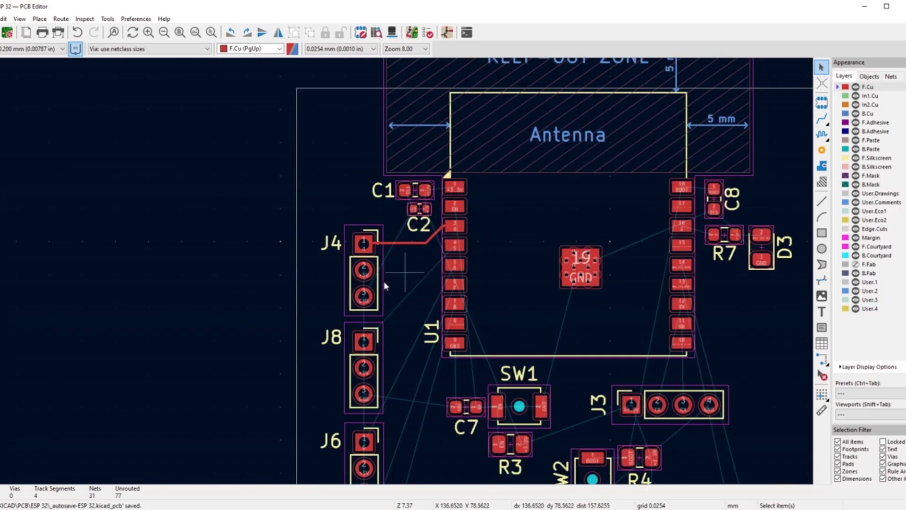
left_click(822, 118)
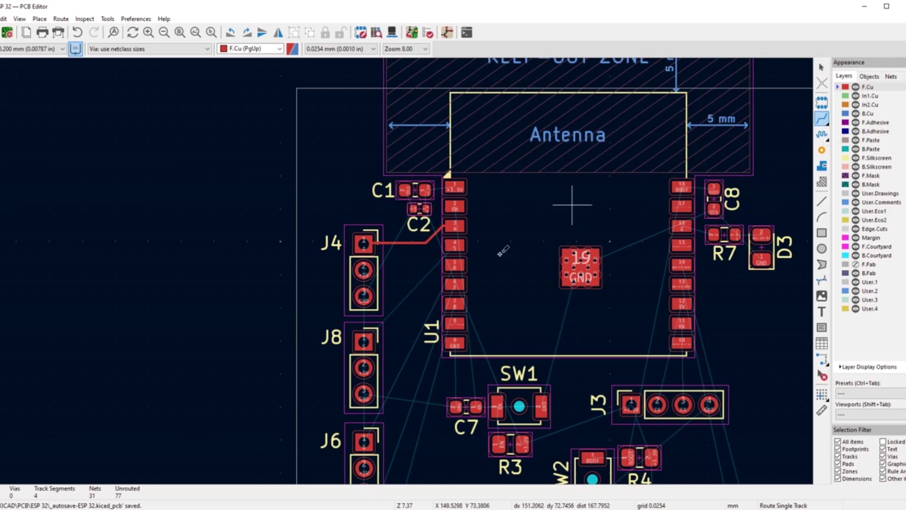
scroll(382, 337, "up", 5)
left_click(371, 270)
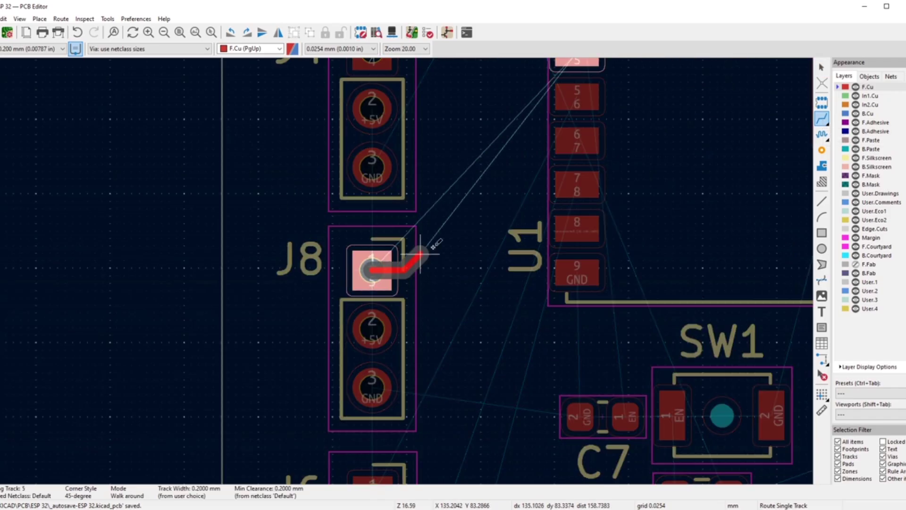
scroll(469, 137, "down", 2)
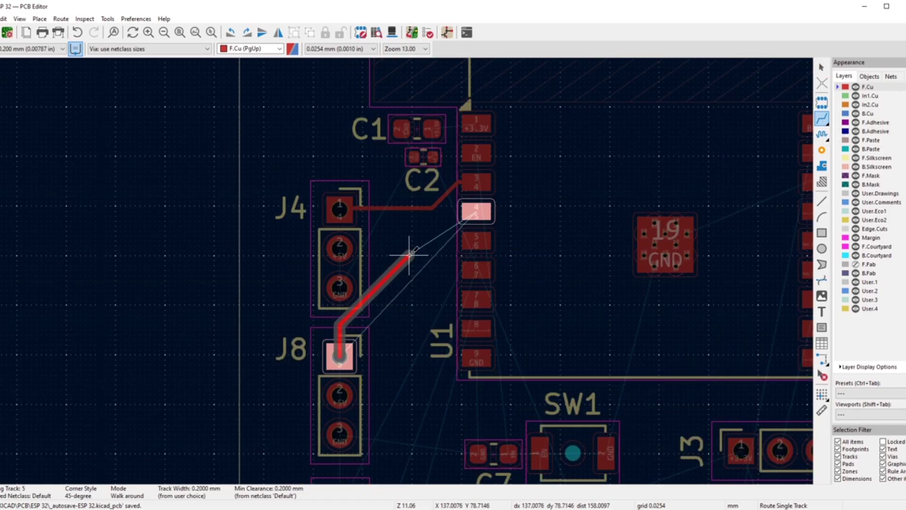
scroll(438, 243, "up", 6)
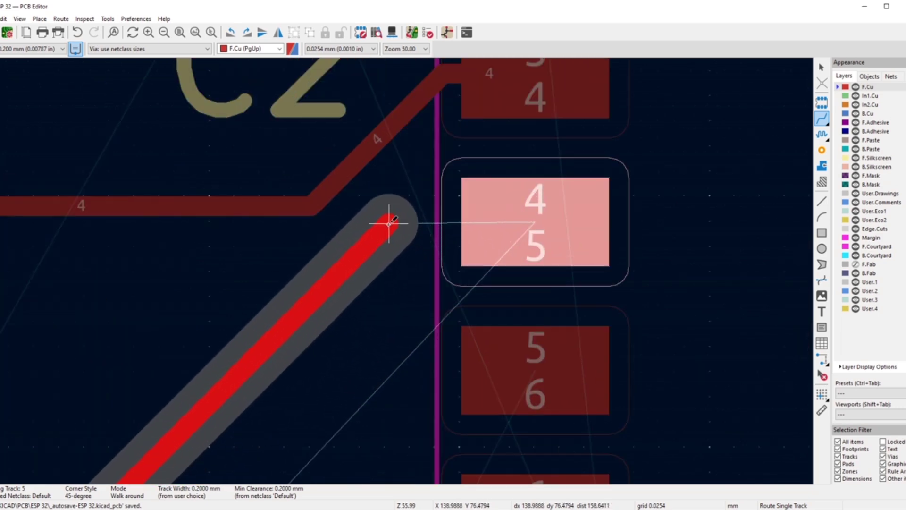
left_click(389, 222)
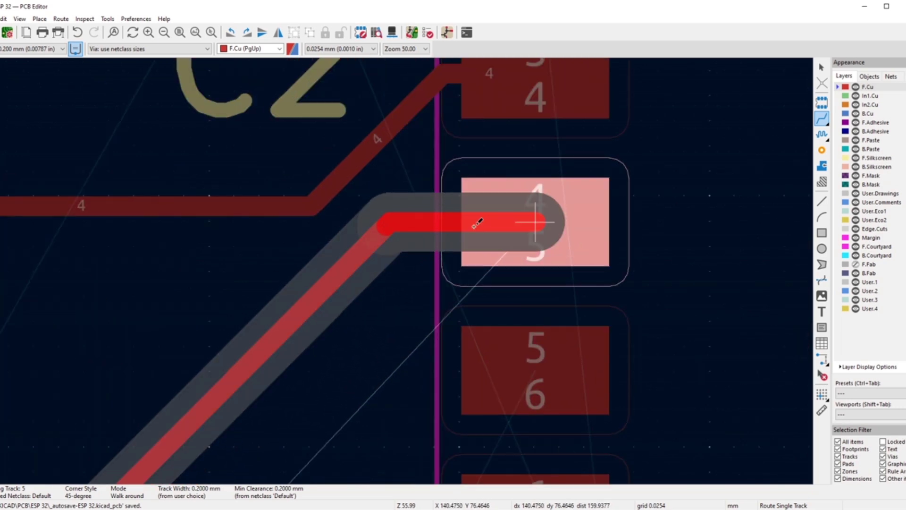
left_click(507, 230)
scroll(450, 249, "down", 6)
scroll(323, 358, "up", 5)
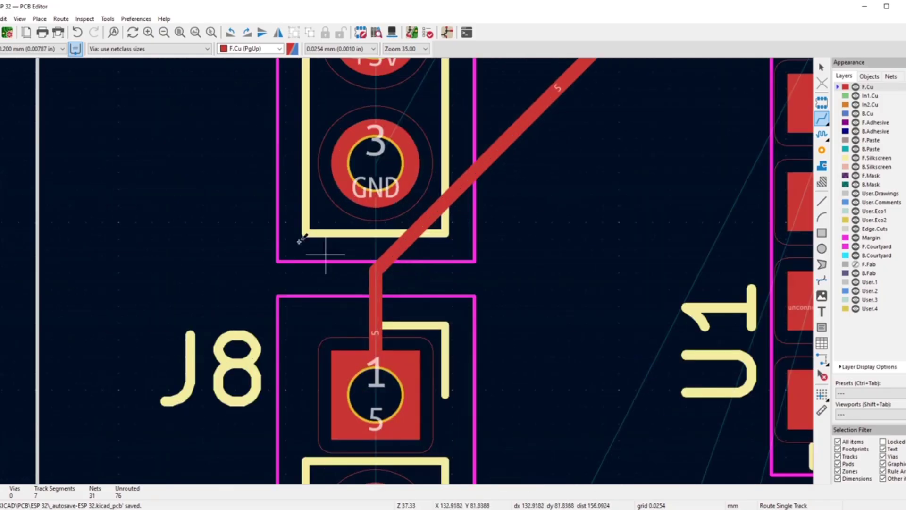
right_click(279, 231)
left_click(309, 196)
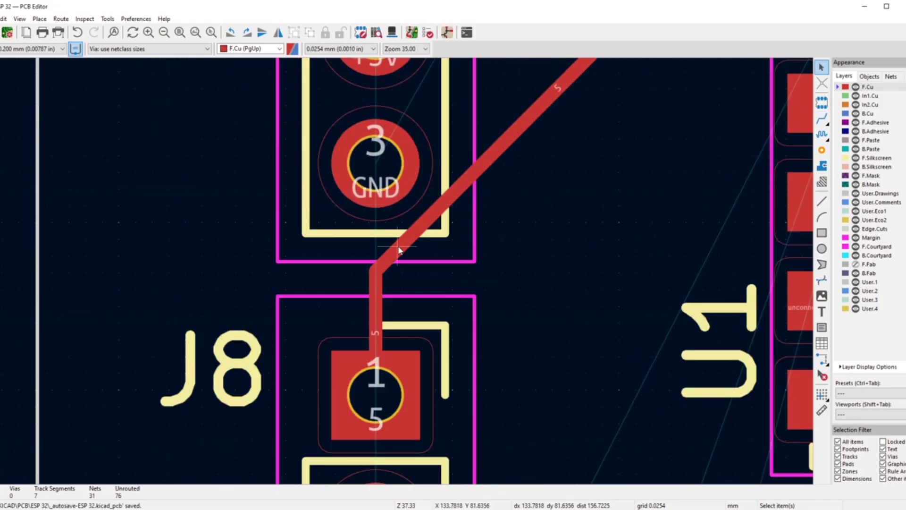
- Try reshaping the J8 track by dragging its diagonal, and delete the dragged segment and the stub on J8 pad 1
left_click(412, 239)
left_click_drag(412, 239, 397, 267)
scroll(494, 337, "down", 2)
key("Delete")
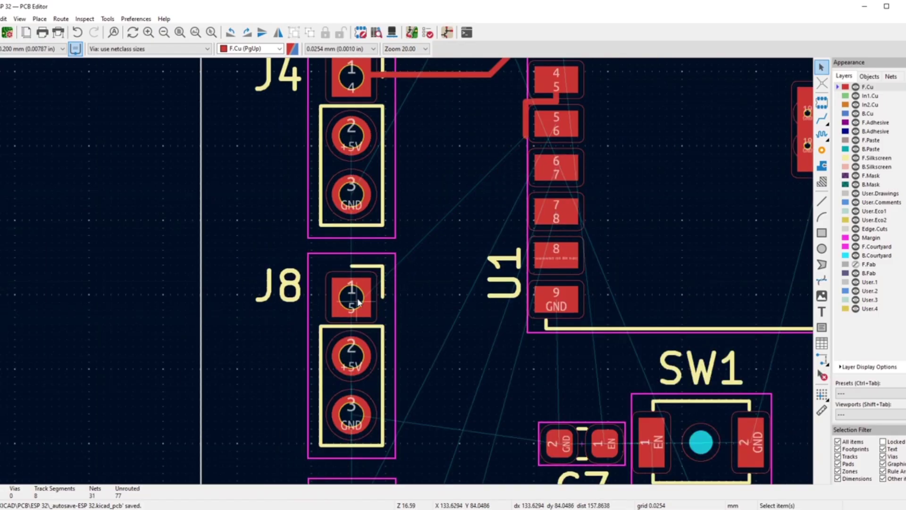
scroll(360, 296, "up", 1)
scroll(479, 202, "down", 1)
left_click(365, 324)
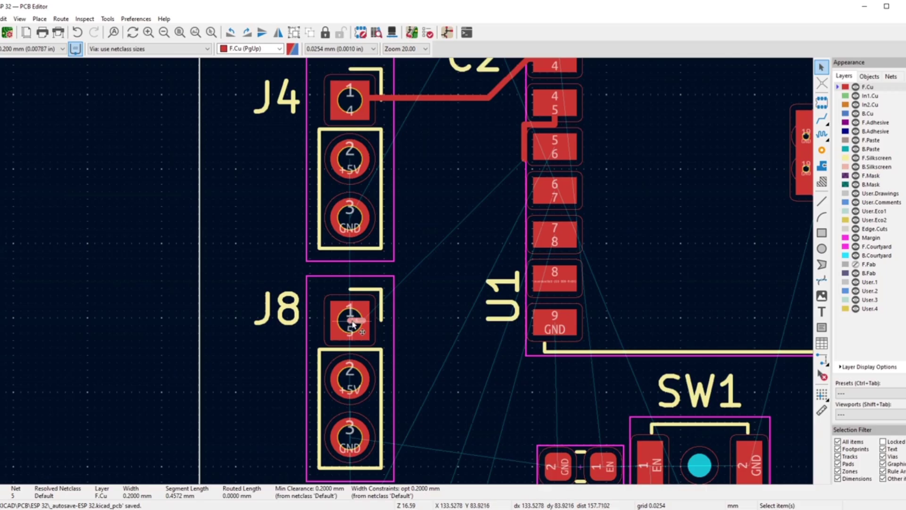
key("Delete")
- Delete the remaining net 5 track segments beside U1 pads 4 and 5
scroll(399, 284, "down", 3)
scroll(454, 204, "up", 4)
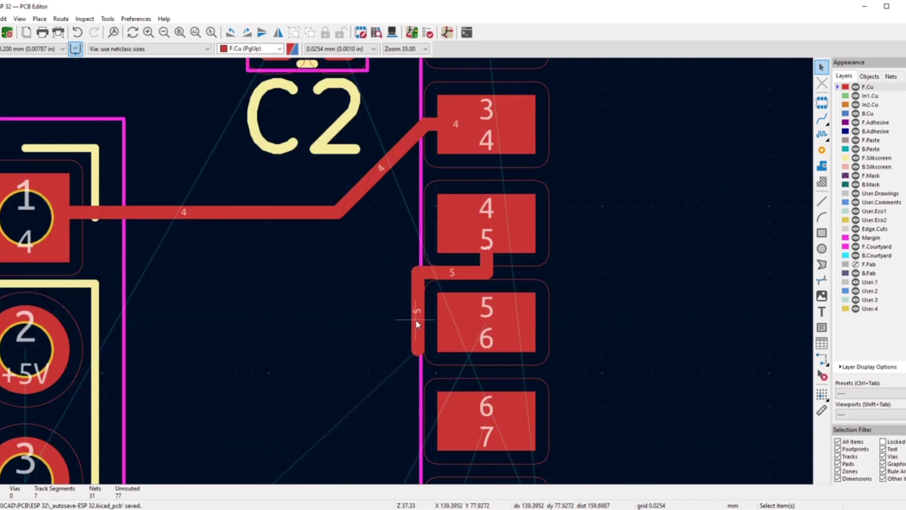
left_click(416, 319)
key("Delete")
left_click(433, 278)
key("Delete")
left_click(486, 264)
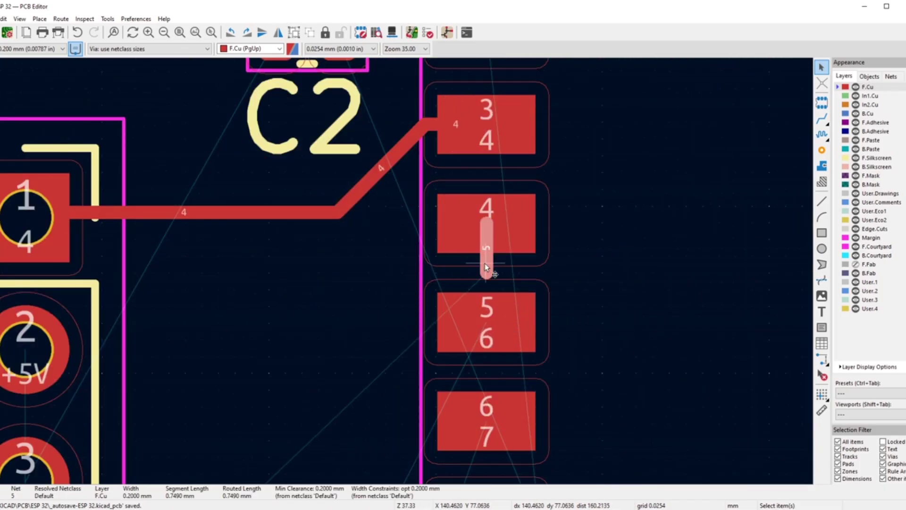
key("Delete")
- Route a track from U1 pad 4 below the J4 track, down between the headers and U1, and into J8 pad 1
scroll(448, 264, "down", 1)
scroll(524, 120, "down", 3)
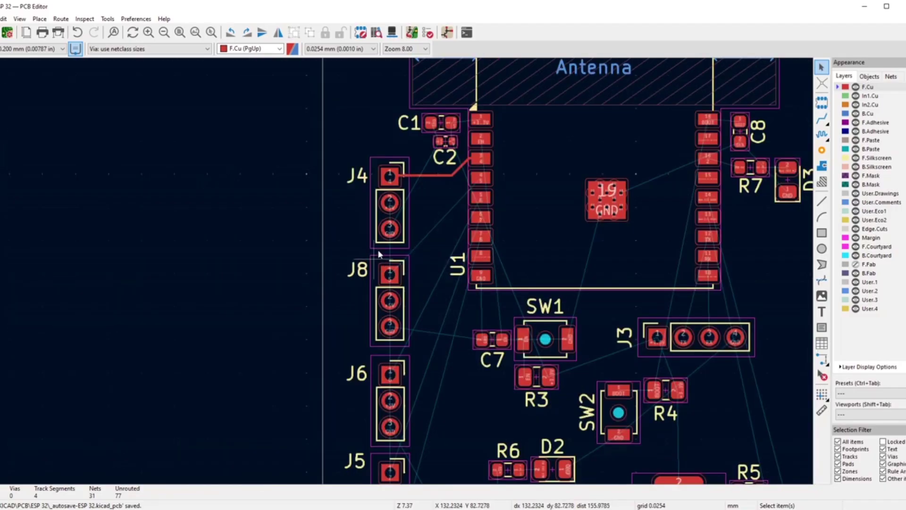
left_click(822, 118)
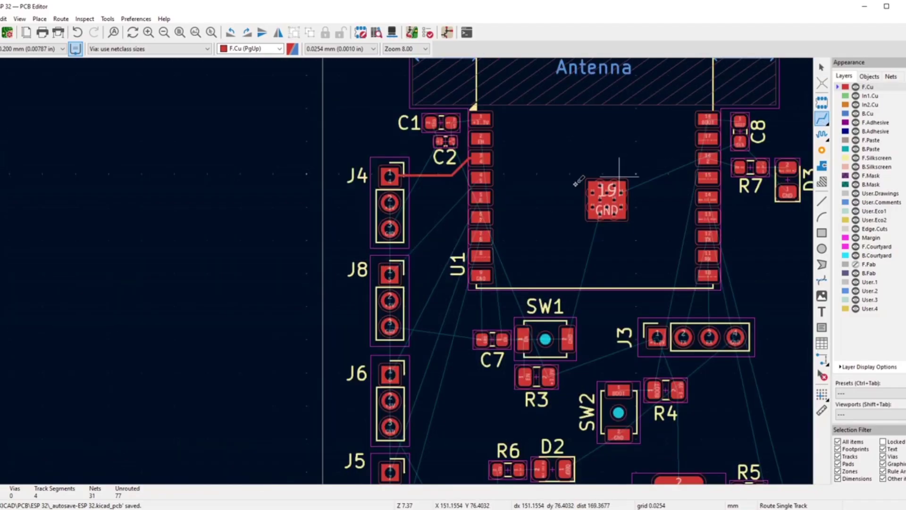
scroll(530, 195, "up", 3)
scroll(376, 231, "up", 2)
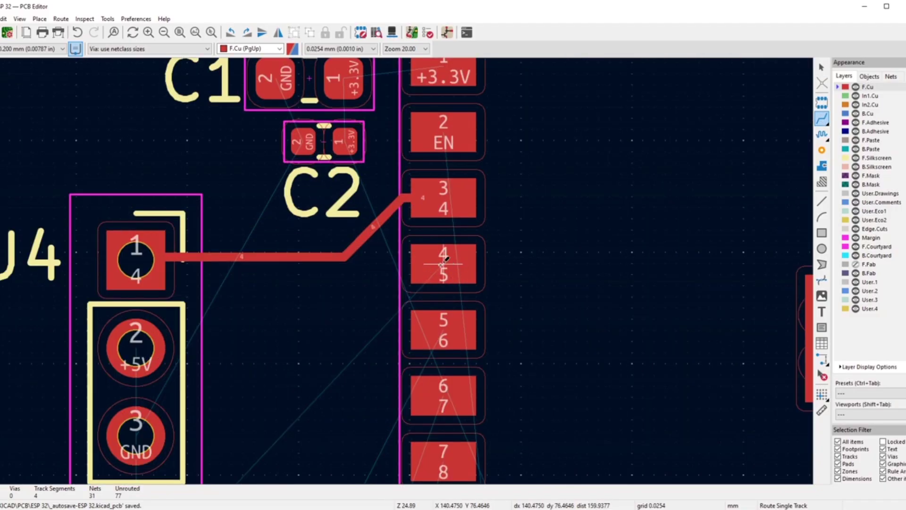
left_click(442, 263)
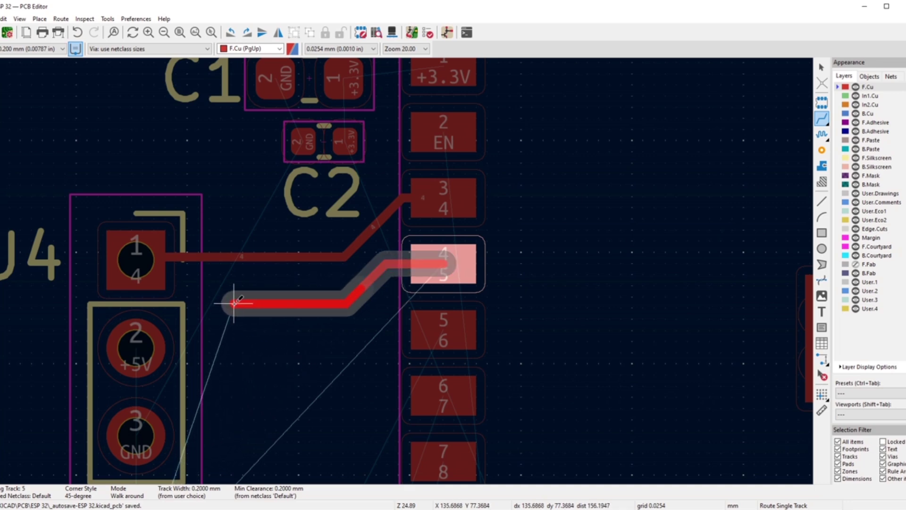
scroll(241, 330, "down", 6)
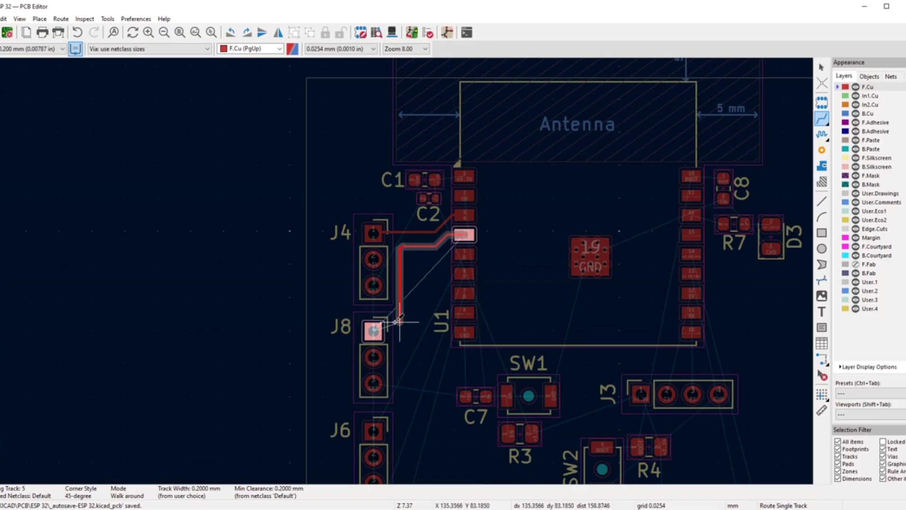
scroll(399, 328, "up", 6)
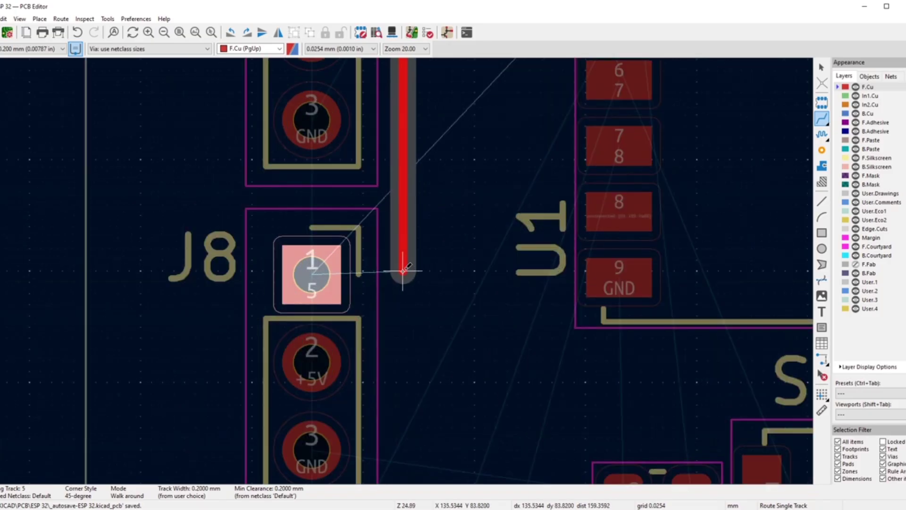
left_click(313, 273)
left_click(488, 196)
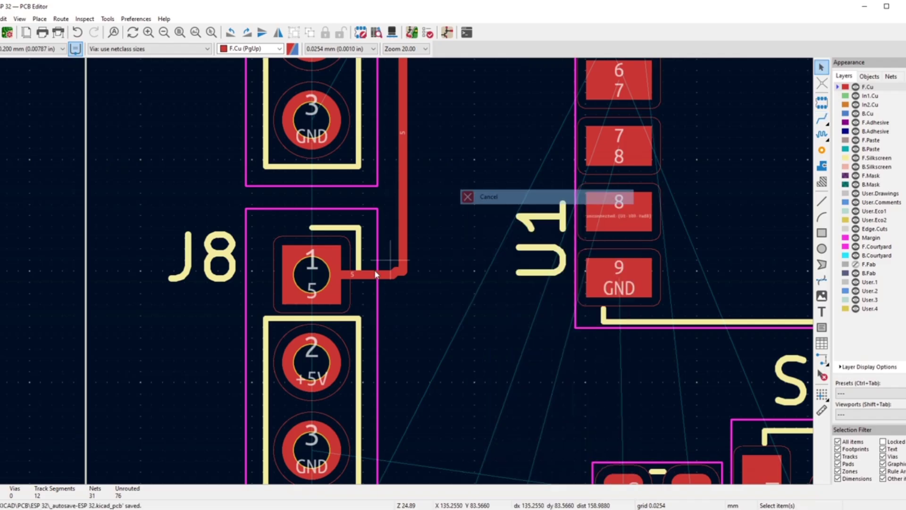
- Try to reshape the corner of the net 5 track beside J8 pad 1 by dragging it
left_click(378, 231)
left_click(393, 275)
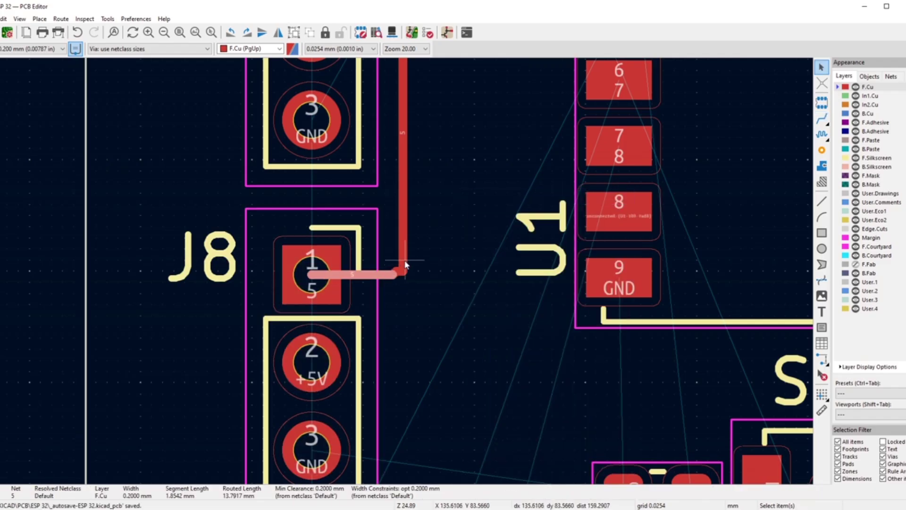
key("Escape")
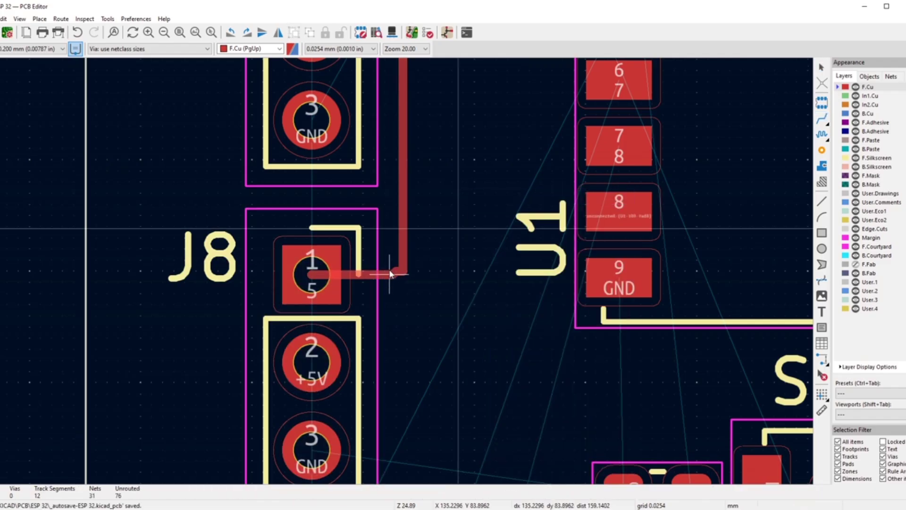
left_click_drag(401, 259, 398, 263)
- Delete the short corner segments and the adjoining vertical segment of the net 5 track beside J8 pad 1
scroll(399, 268, "up", 5)
left_click(402, 315)
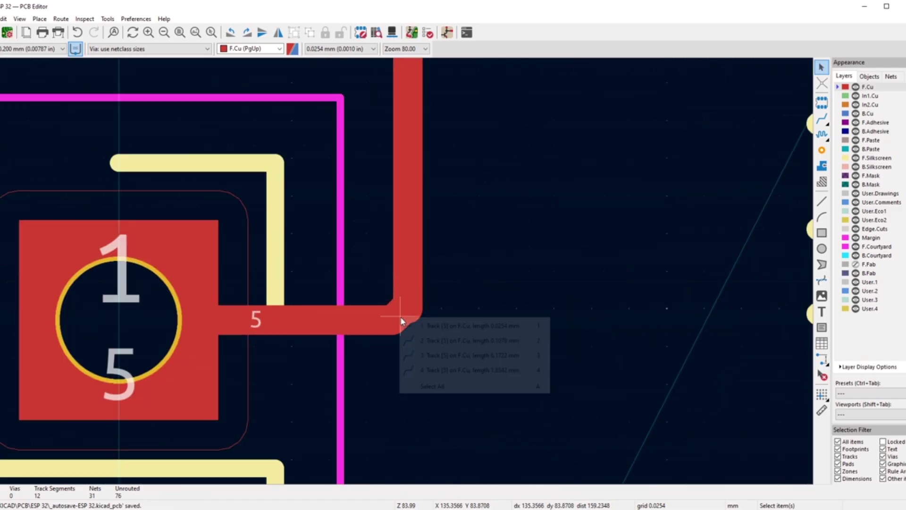
left_click(417, 331)
left_click(400, 313)
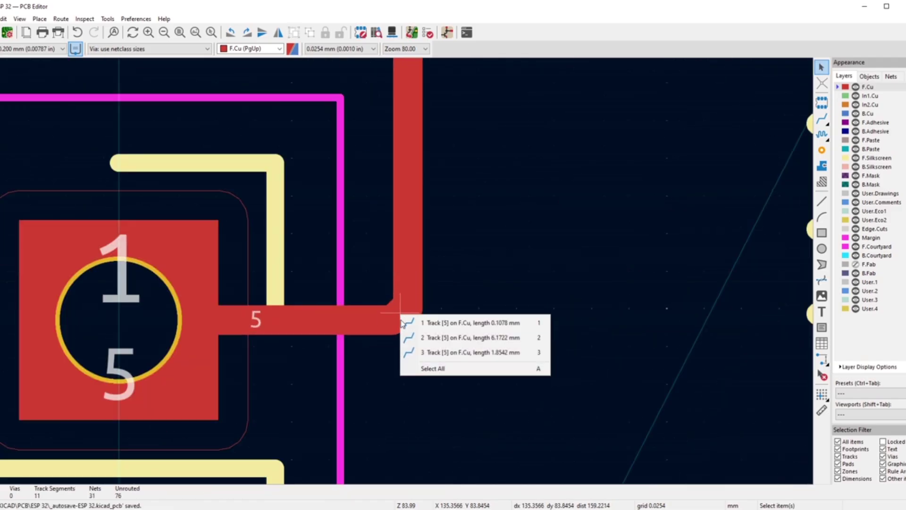
left_click(402, 322)
key("Delete")
key("Delete")
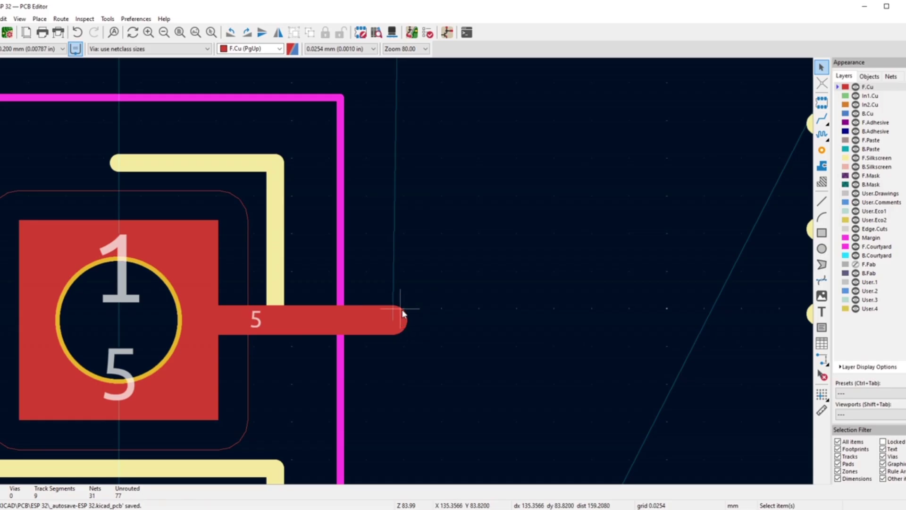
- Route the missing vertical stretch of the net 5 track from its upper corner beside J4 down to the stub at J8 pad 1
scroll(402, 312, "down", 8)
scroll(423, 270, "up", 3)
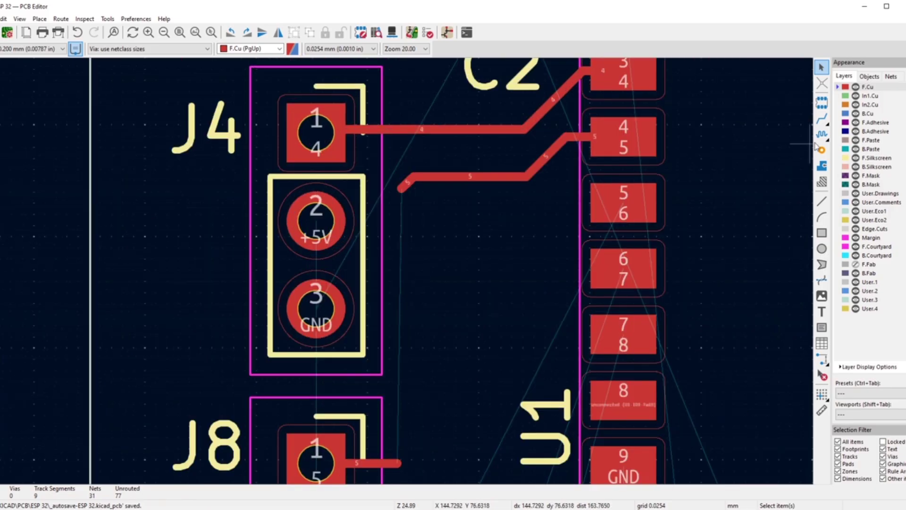
left_click(821, 118)
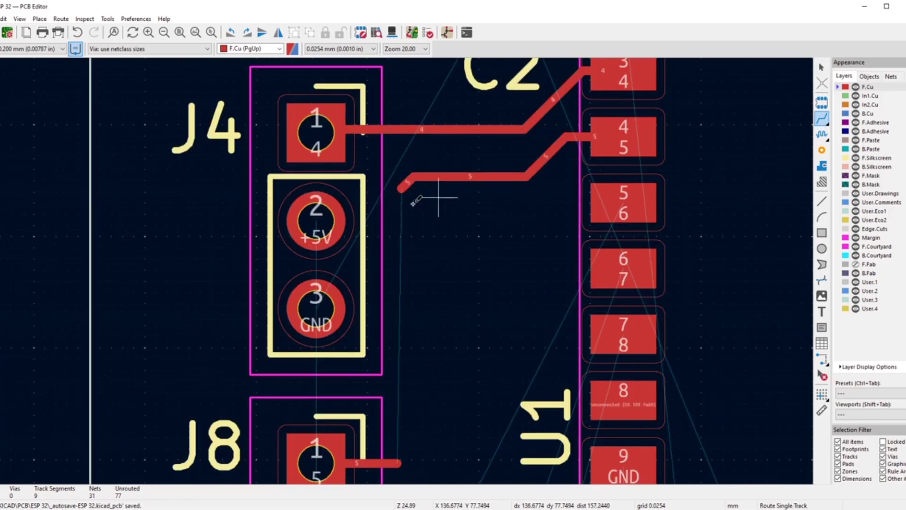
left_click(402, 188)
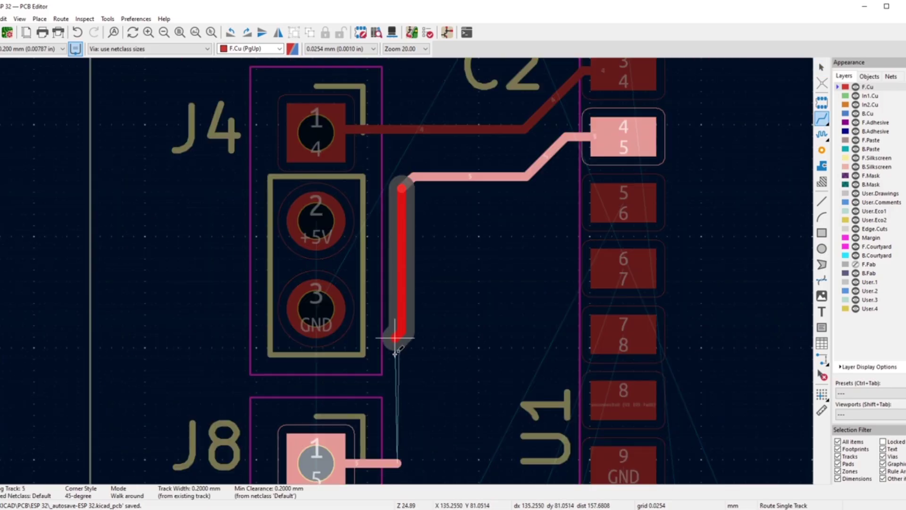
left_click(392, 461)
scroll(435, 226, "down", 3)
scroll(405, 270, "up", 2)
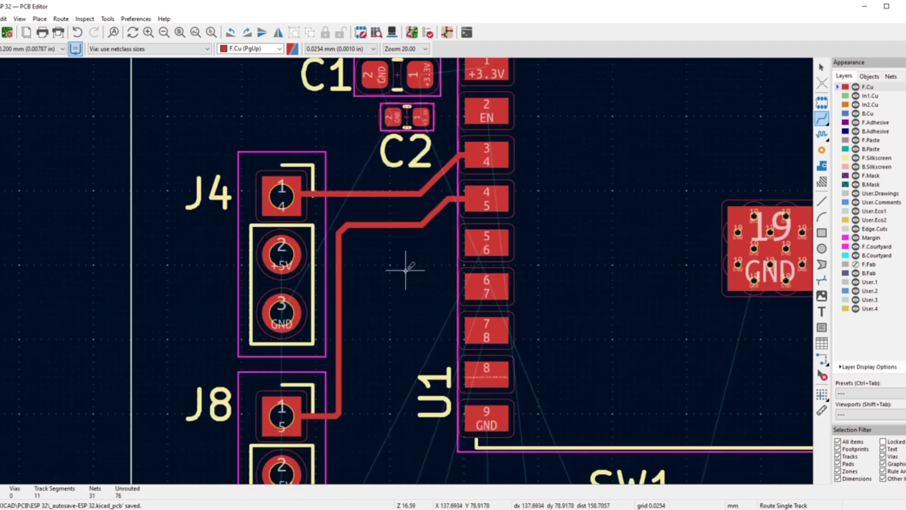
- Route a track from U1 pad 5 down between the headers and U1 and into J6 pad 1
left_click(489, 242)
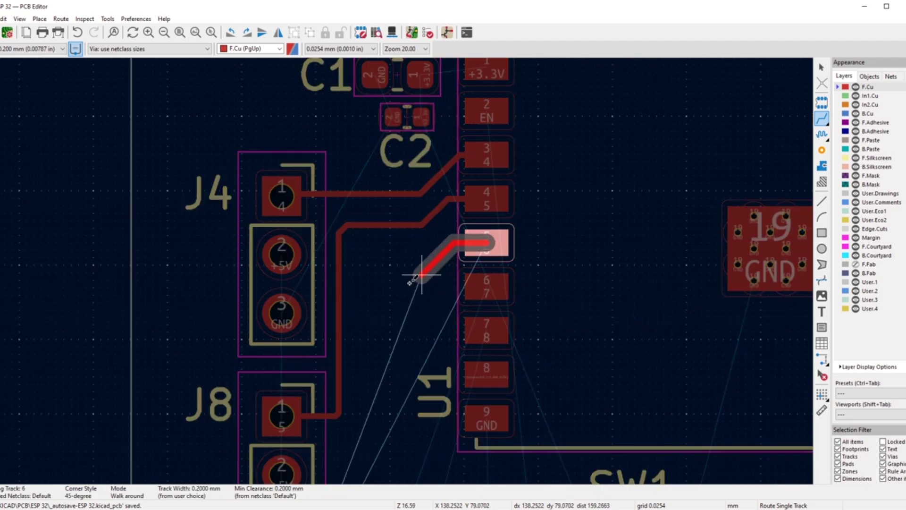
scroll(397, 264, "down", 3)
scroll(404, 262, "up", 3)
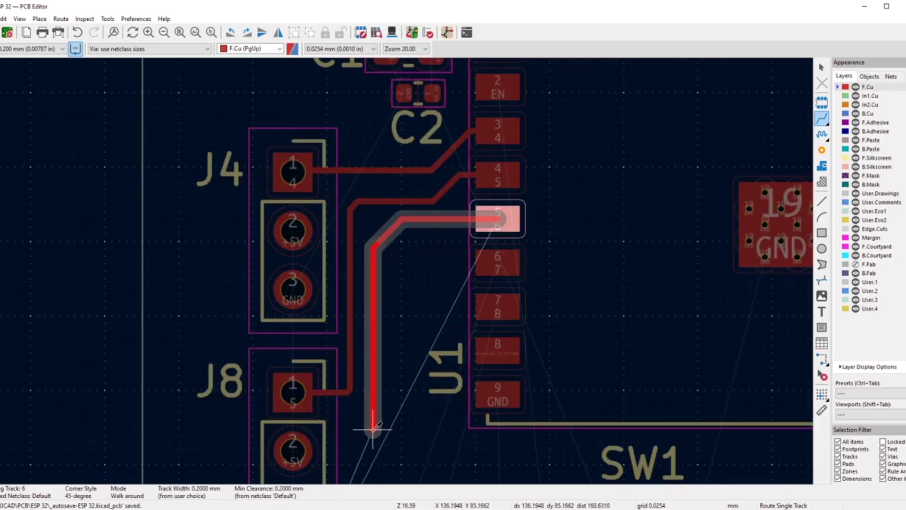
scroll(375, 401, "down", 3)
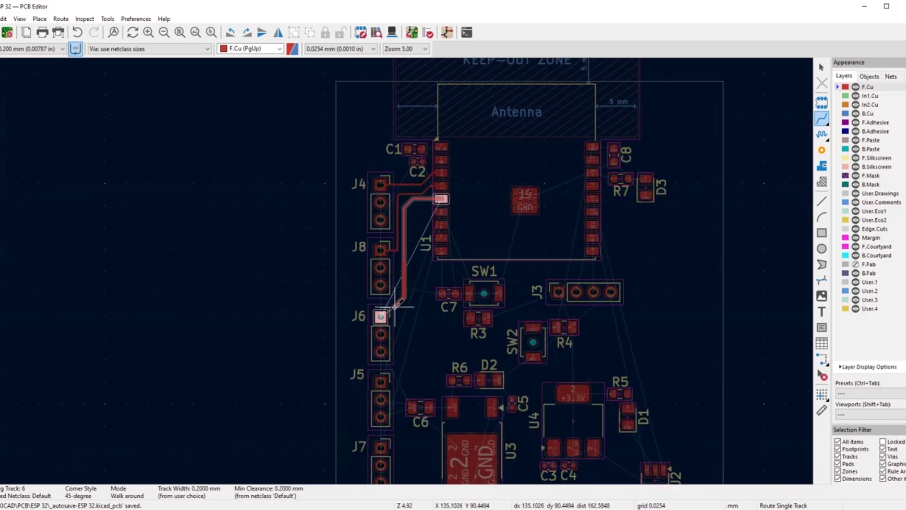
scroll(404, 272, "up", 2)
scroll(404, 272, "up", 2)
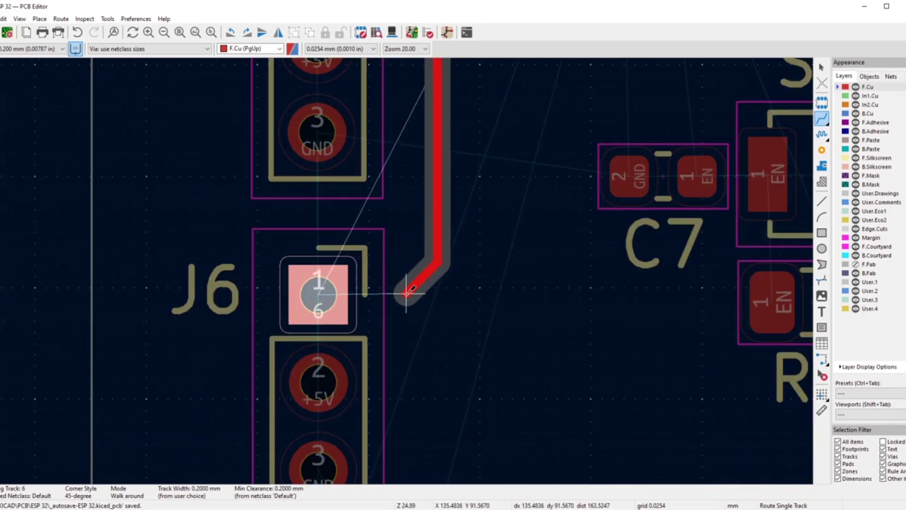
left_click(317, 294)
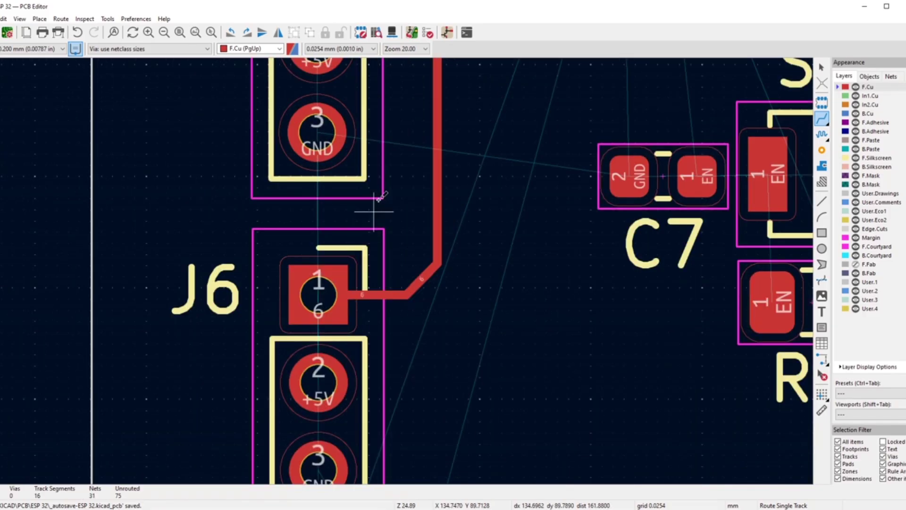
- Delete the horizontal net 5 segment below the J4 track and the diagonal segments at both of its ends
scroll(374, 211, "down", 3)
scroll(434, 118, "up", 6)
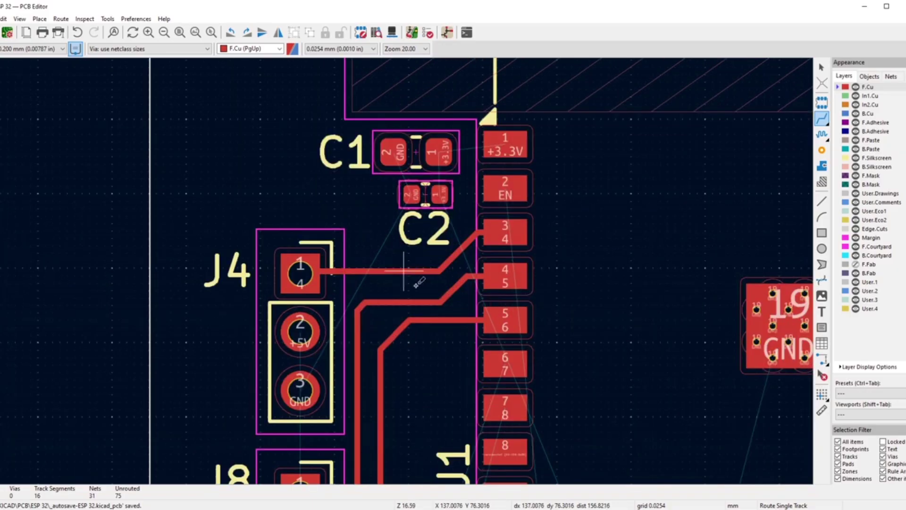
right_click(401, 213)
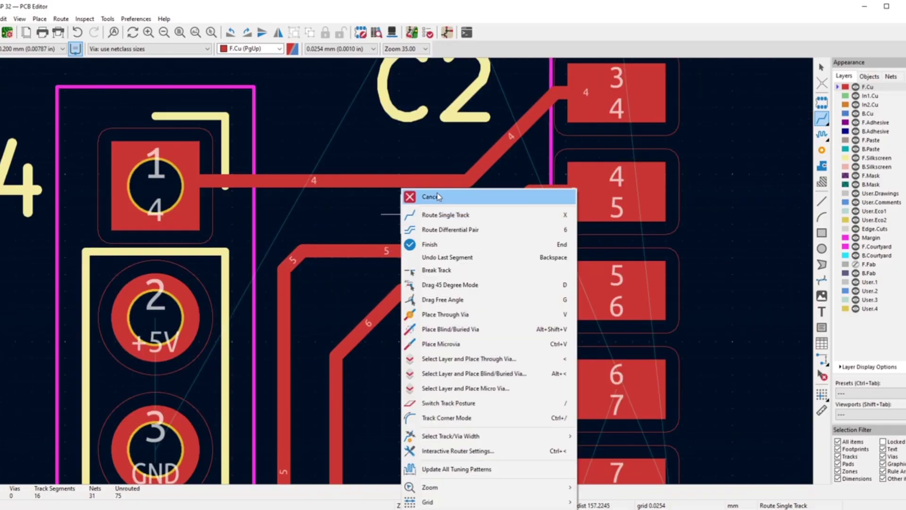
left_click(411, 197)
left_click(401, 252)
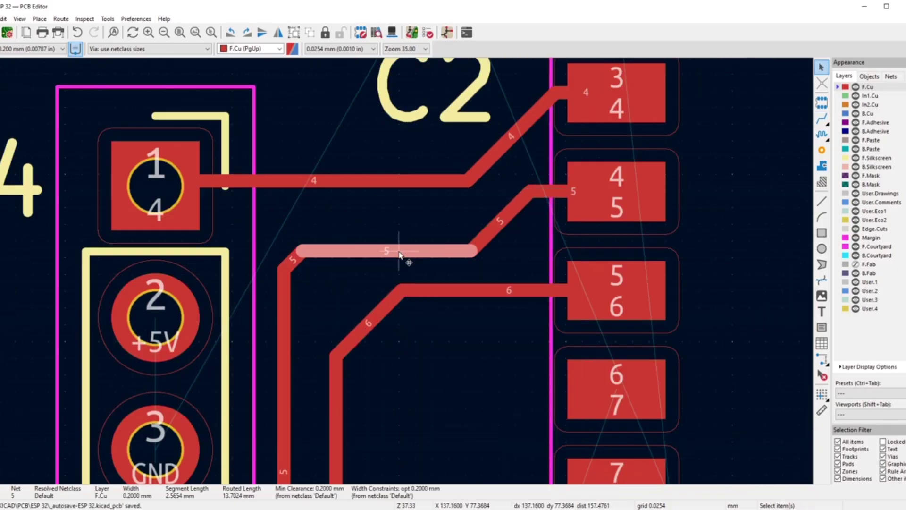
key("Delete")
key("Delete")
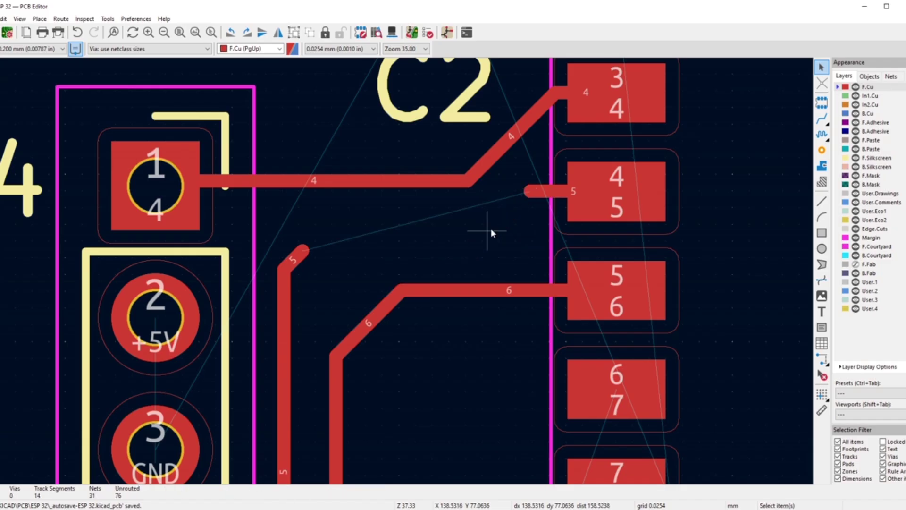
key("Delete")
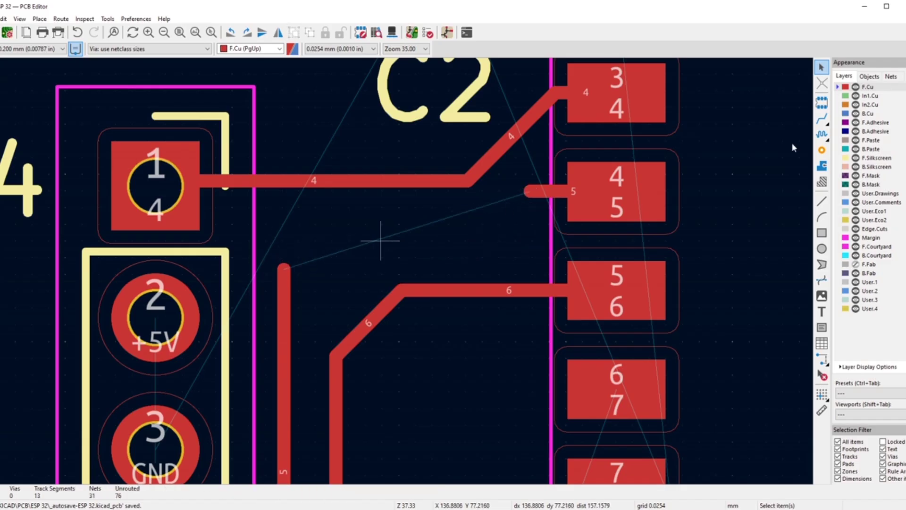
- Route net 5 again from the stub at U1 pad 4 to the upper end of its vertical segment beside J4
left_click(821, 122)
left_click(530, 191)
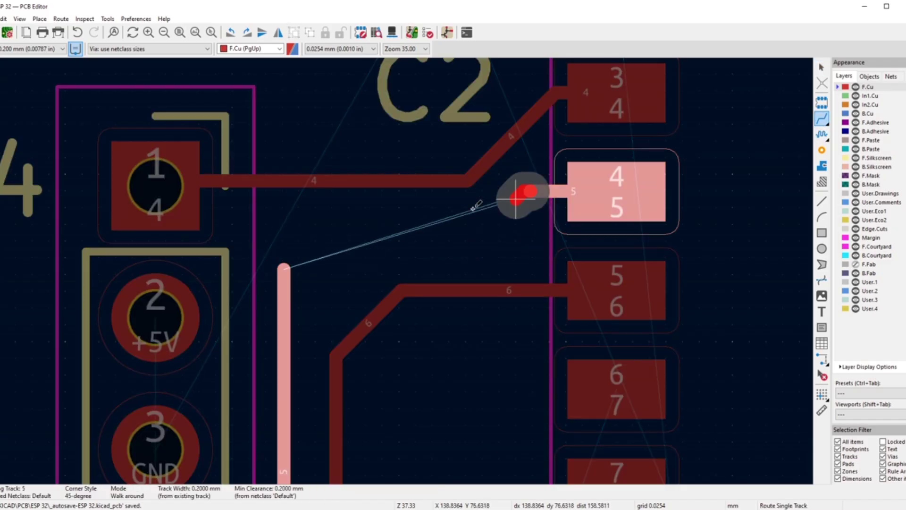
left_click(284, 268)
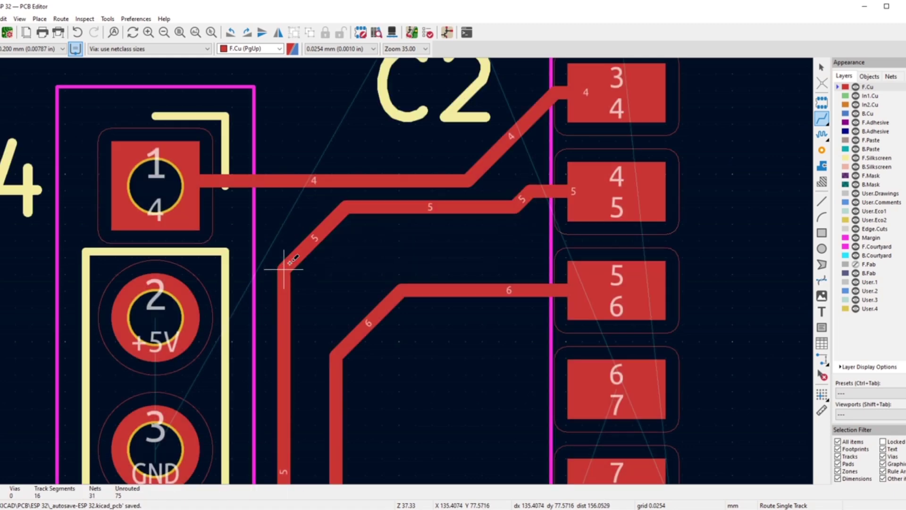
right_click(414, 158)
left_click(425, 170)
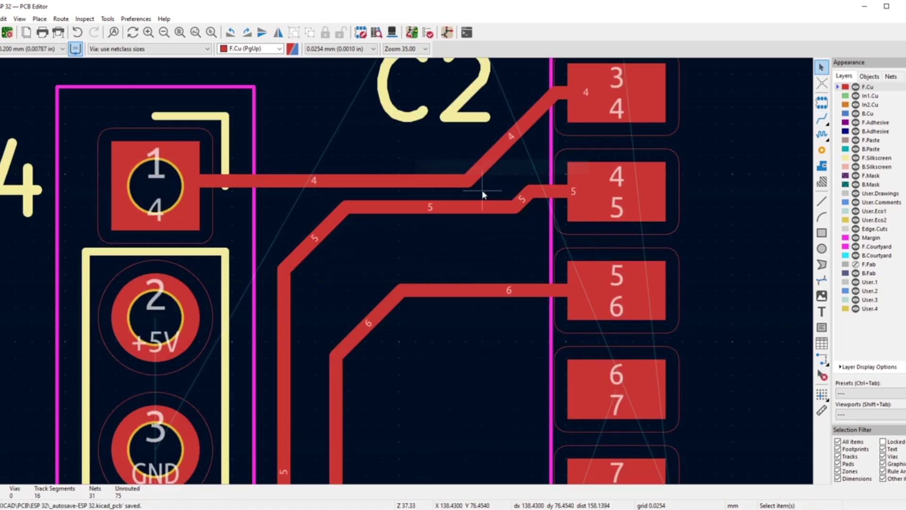
- Lower the horizontal run of the net 5 track by dragging its segments, and delete the diagonal linking it to the U1 pad 4 side
left_click(483, 203)
left_click_drag(521, 204, 453, 223)
left_click(471, 210)
left_click(496, 222)
left_click(441, 208)
left_click(453, 223)
key("Delete")
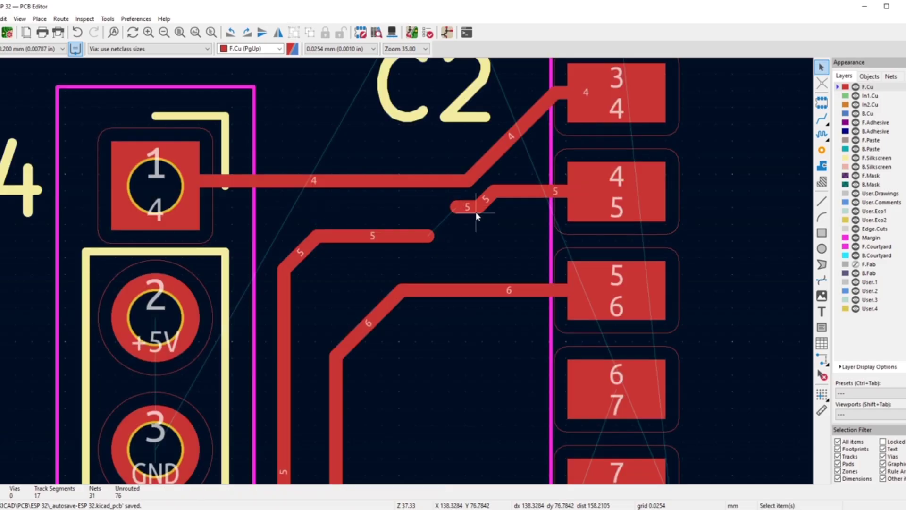
- Delete the short net 5 segments still attached to U1 pad 4
left_click(466, 208)
left_click(479, 220)
key("Delete")
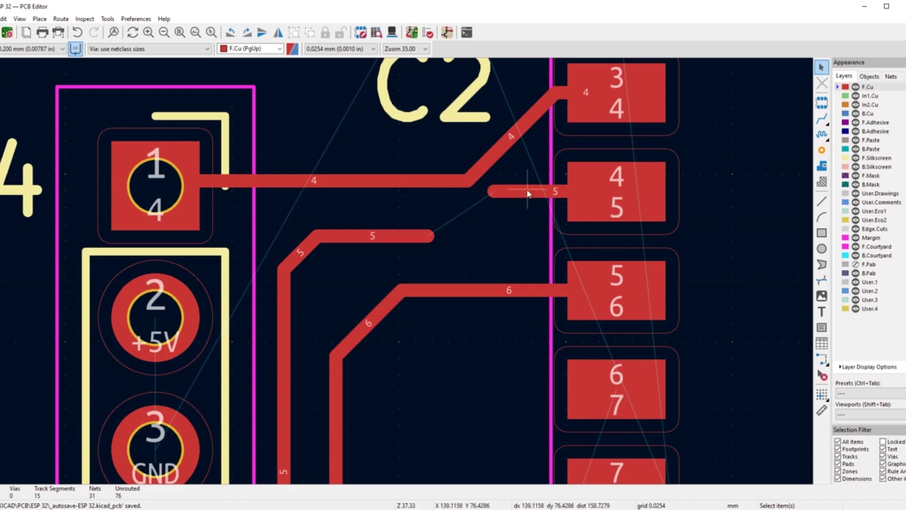
left_click(528, 191)
key("Delete")
- Route a track from U1 pad 4 to the loose end of the horizontal net 5 segment
left_click(822, 119)
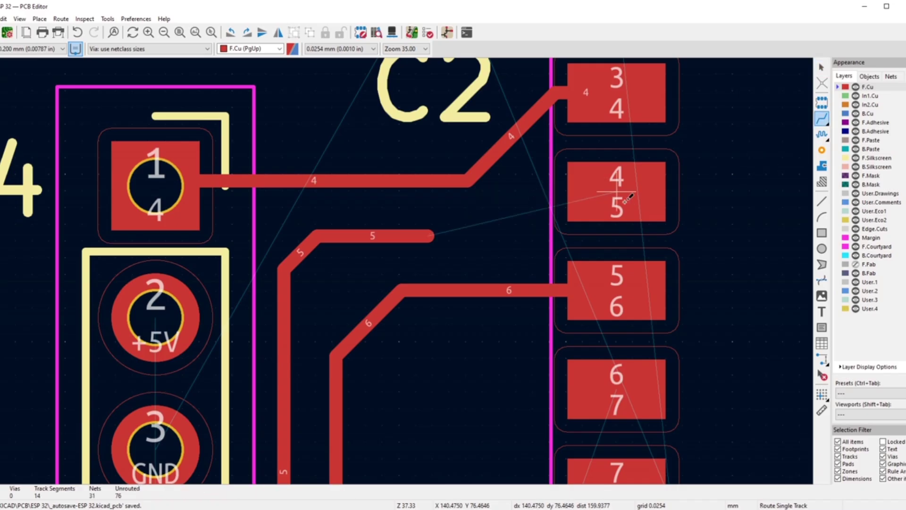
left_click(617, 191)
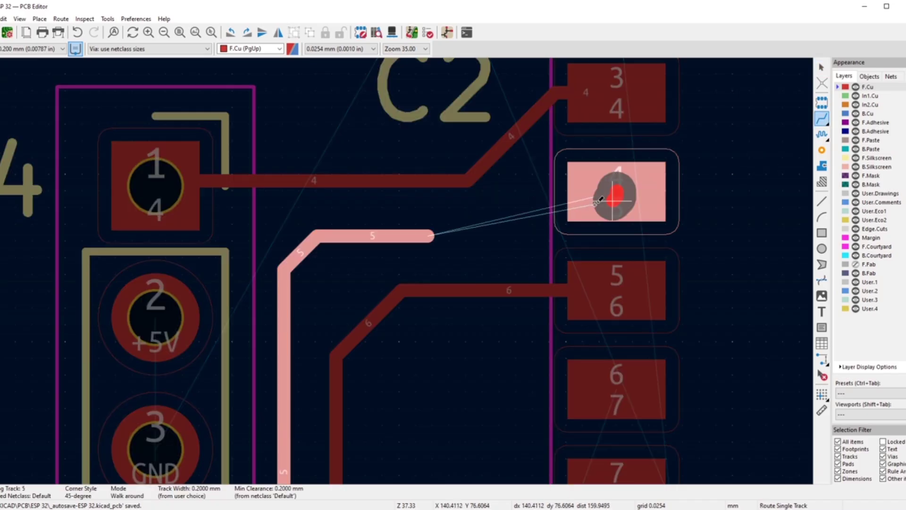
left_click(427, 235)
right_click(501, 186)
left_click(512, 196)
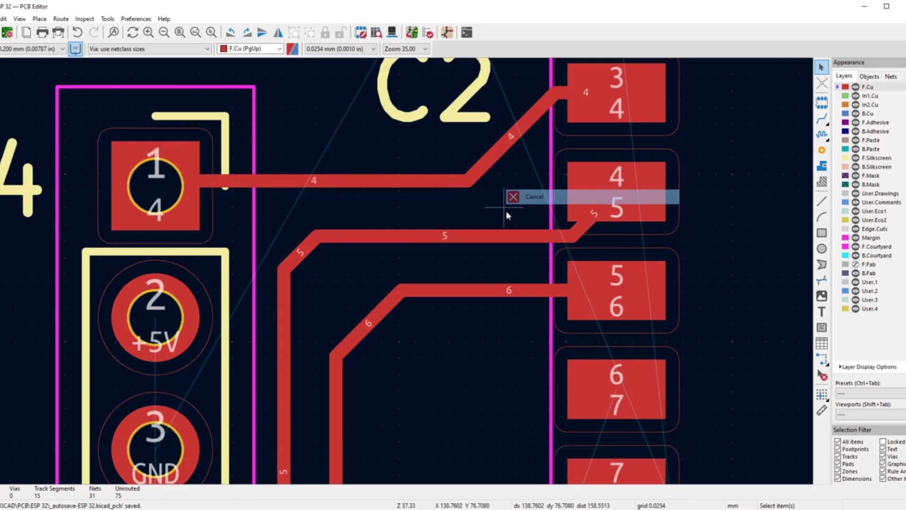
- Drag the diagonal net 5 segment out of U1 pad 4 so the track leaves the pad horizontally before angling down
double_click(583, 231)
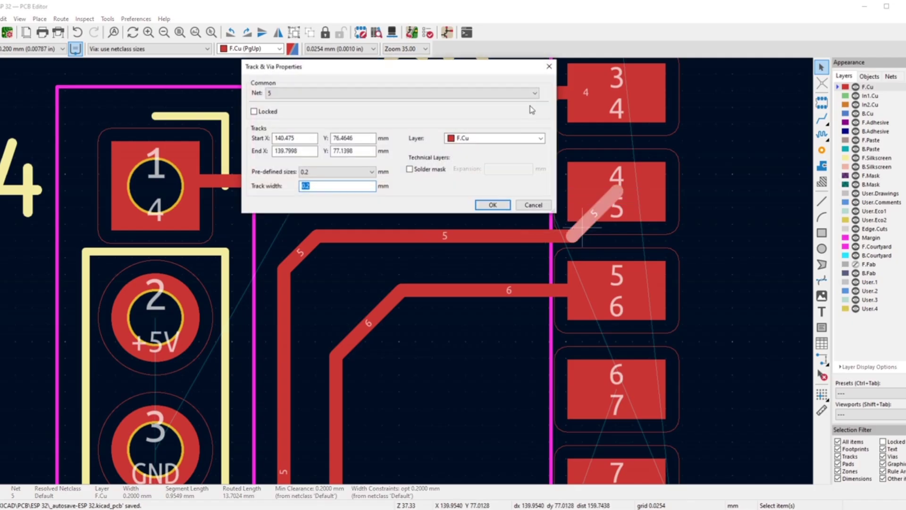
left_click(549, 66)
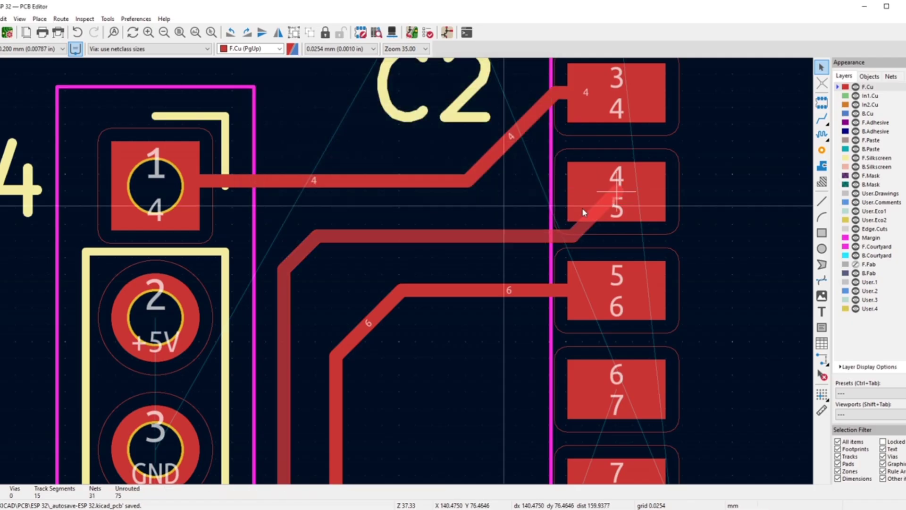
left_click_drag(587, 224, 545, 191)
- Rotate capacitor C6 90° clockwise and move it close to U3 pad 3, away from header J5, with its +5V pad at the lower end
scroll(375, 313, "down", 6)
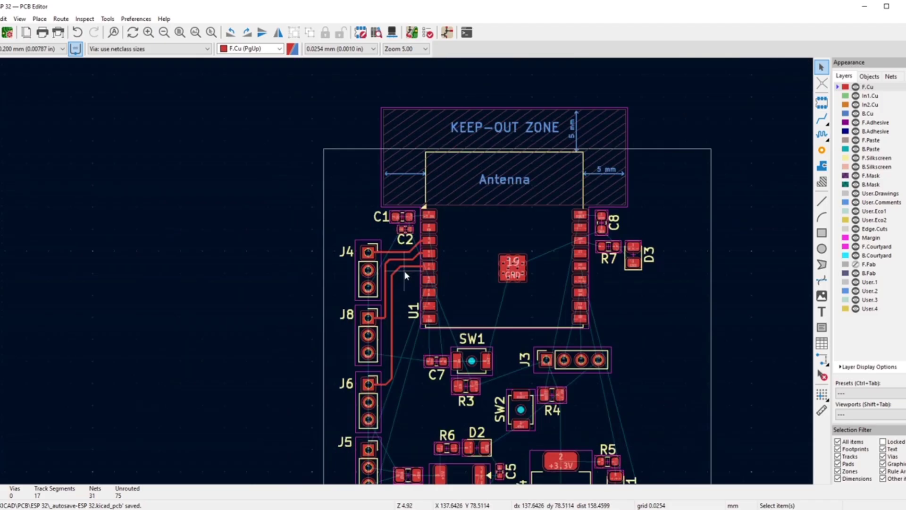
scroll(405, 285, "down", 3)
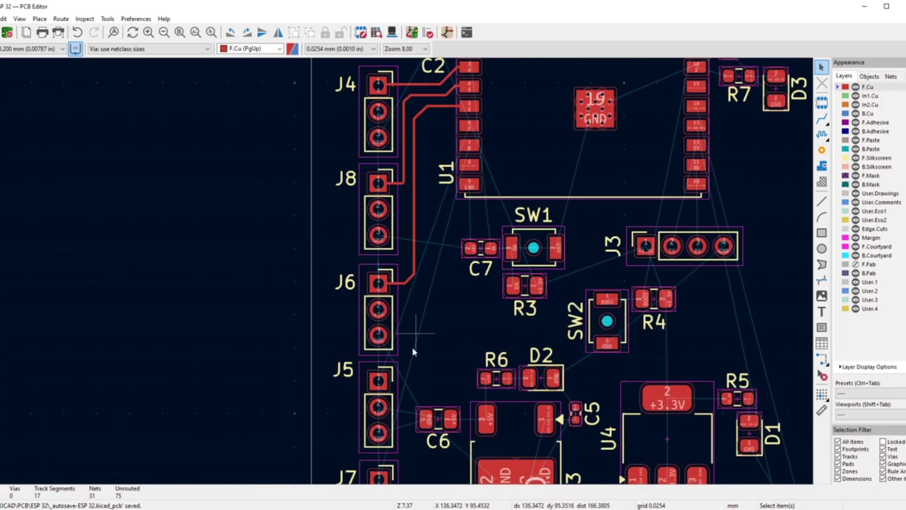
scroll(411, 342, "up", 2)
scroll(405, 274, "down", 2)
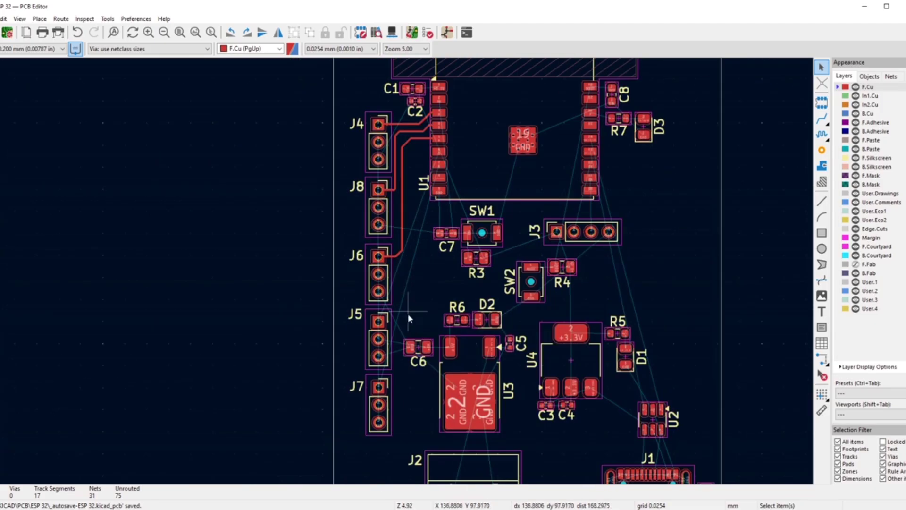
scroll(408, 347, "up", 4)
left_click(418, 343)
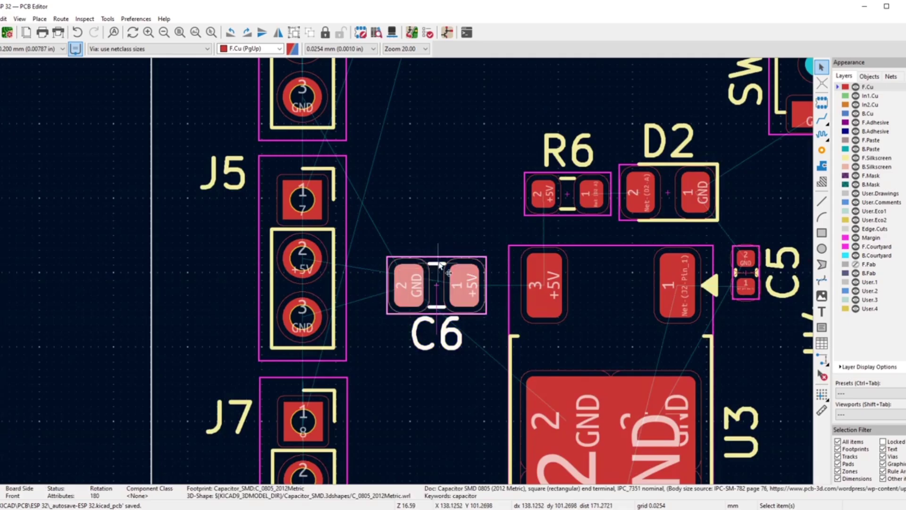
left_click_drag(436, 268, 447, 267)
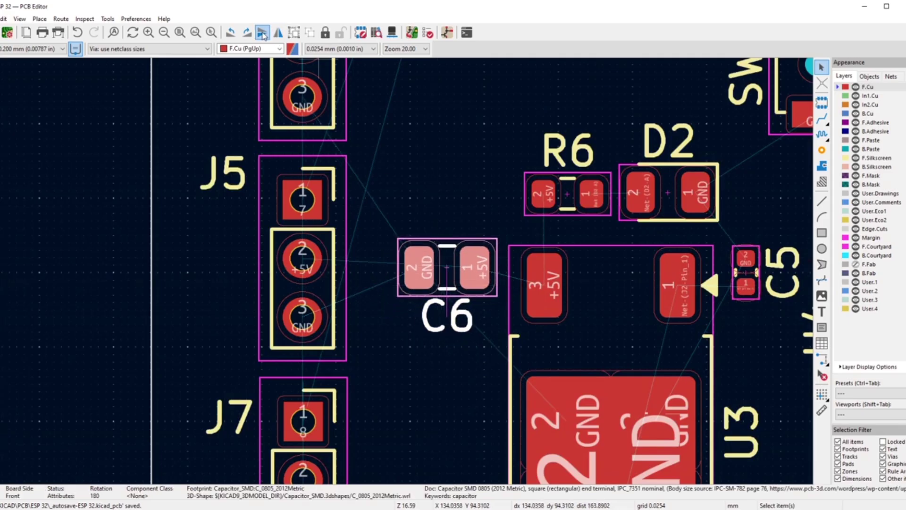
left_click(247, 33)
left_click_drag(439, 272, 472, 260)
left_click(424, 256)
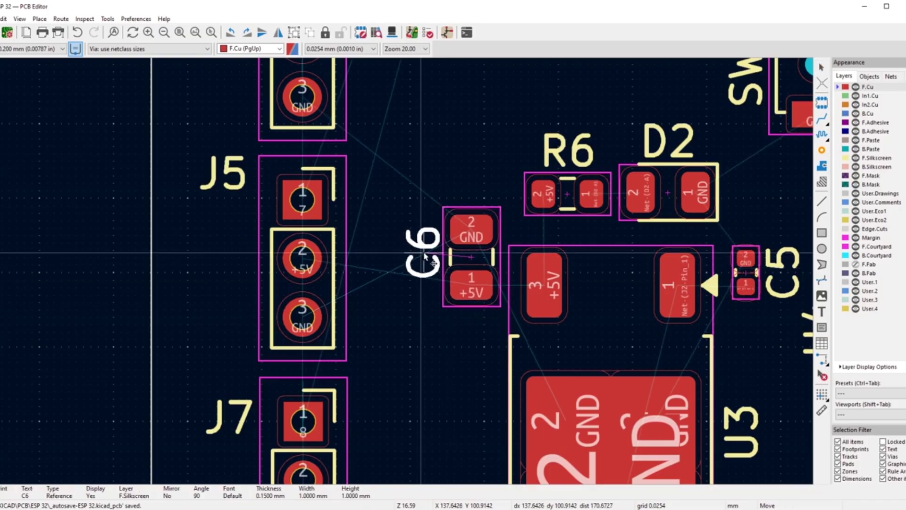
left_click(425, 256)
- Route a 0.200 mm front-copper track from U1 pad 6 down alongside the net 6 track to J5 pad 1
scroll(409, 199, "down", 10)
scroll(406, 276, "up", 4)
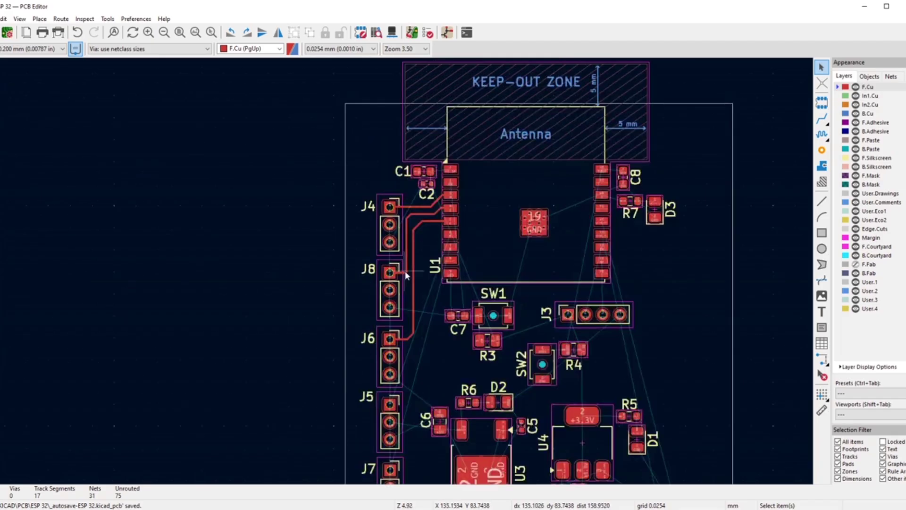
scroll(406, 276, "up", 5)
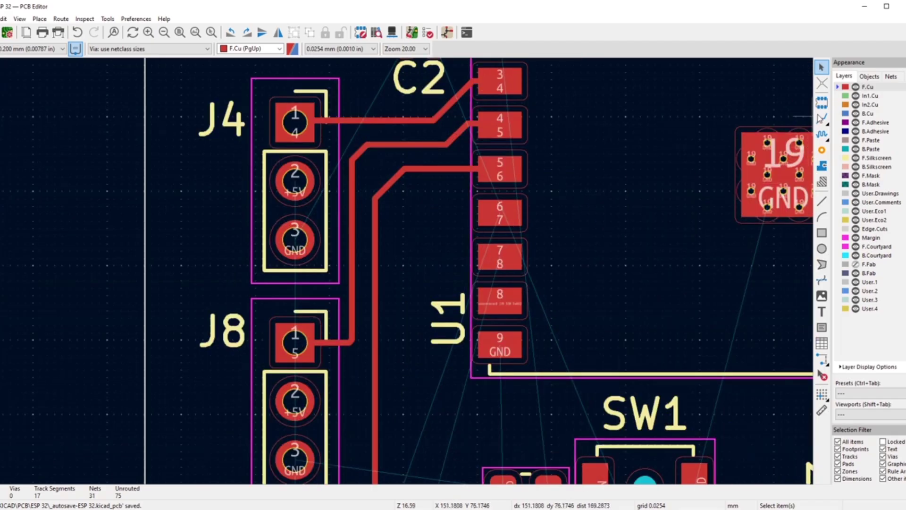
key("x")
left_click(501, 213)
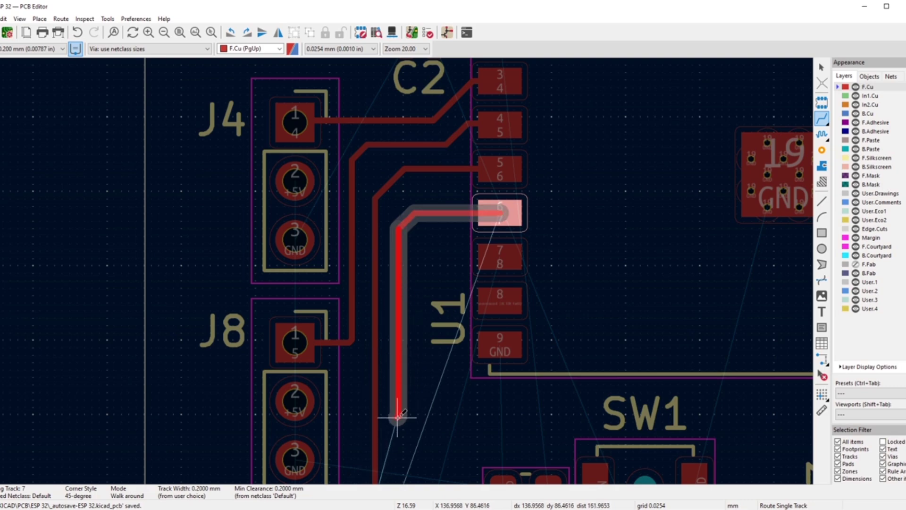
scroll(401, 464, "down", 4)
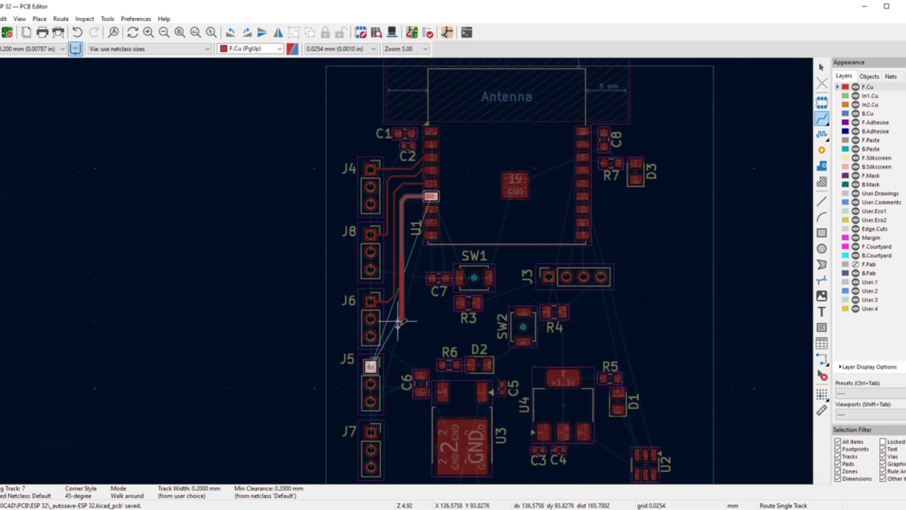
scroll(373, 361, "up", 3)
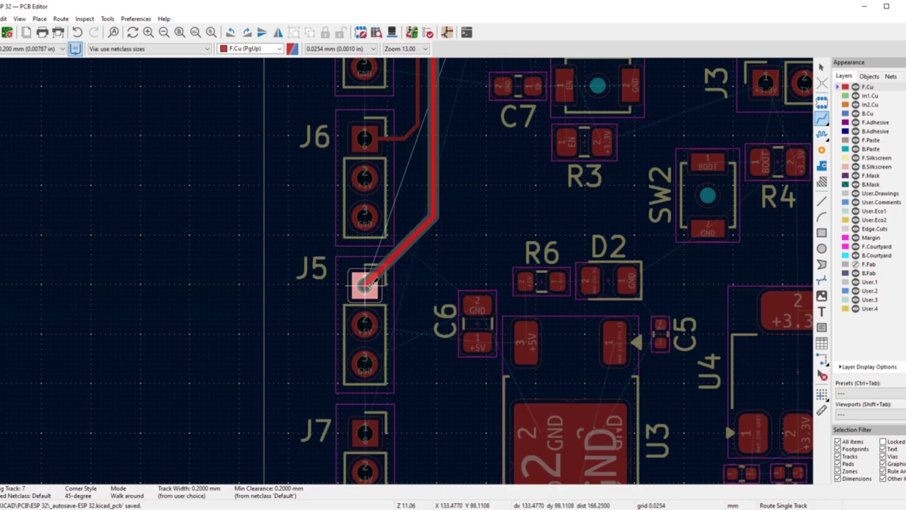
left_click(388, 262)
- Route a track from U1 pad 7 down between J5 and C6, with a 45° corner running horizontally into J7 pad 1, and end routing
scroll(388, 261, "down", 4)
scroll(429, 207, "up", 4)
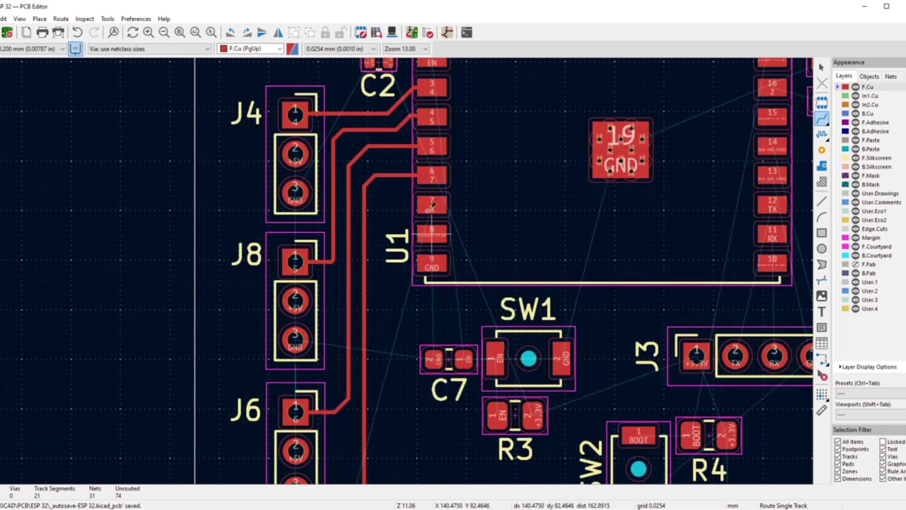
left_click(431, 204)
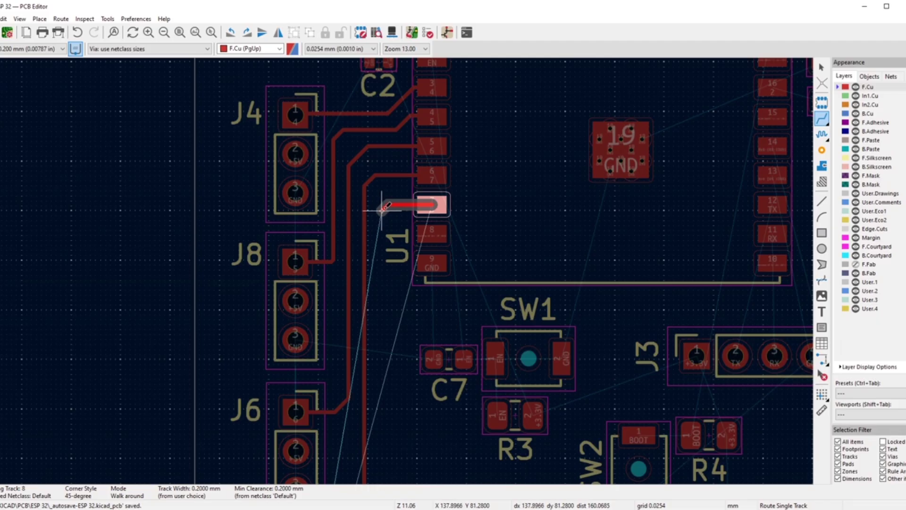
scroll(404, 272, "down", 7)
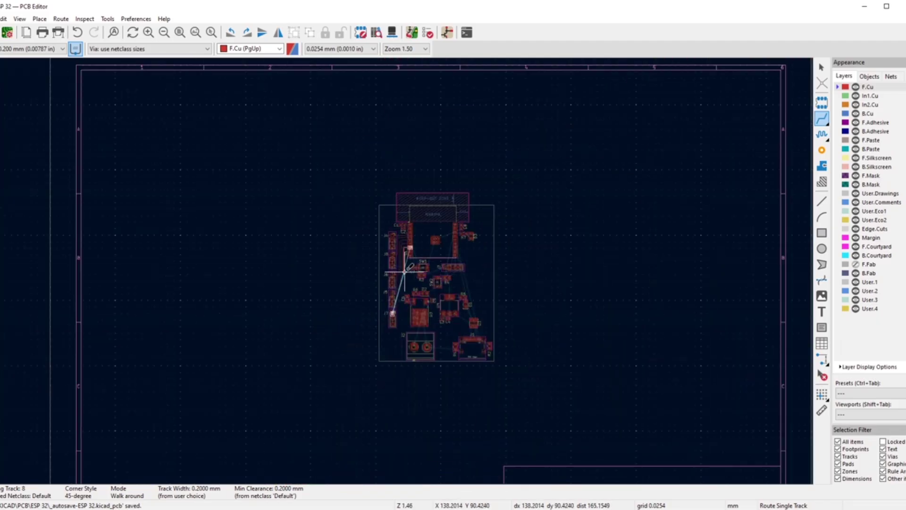
scroll(401, 302, "up", 6)
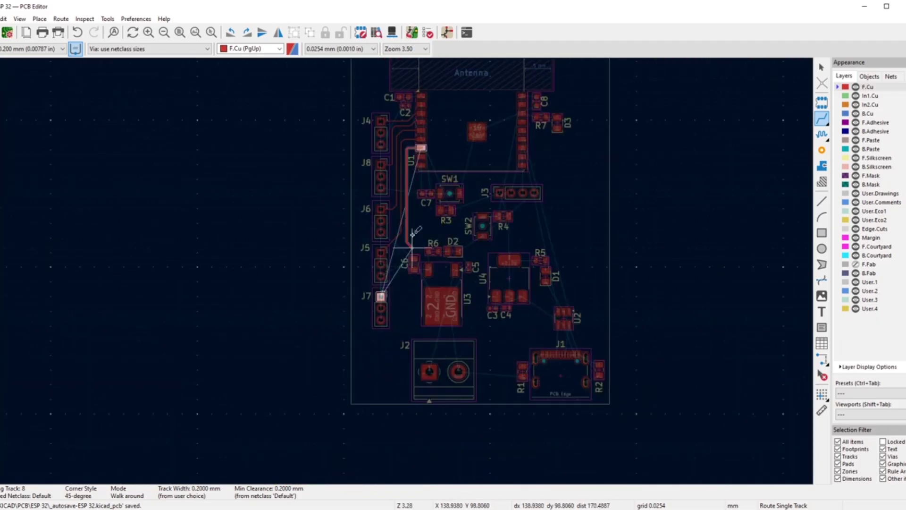
scroll(383, 368, "up", 1)
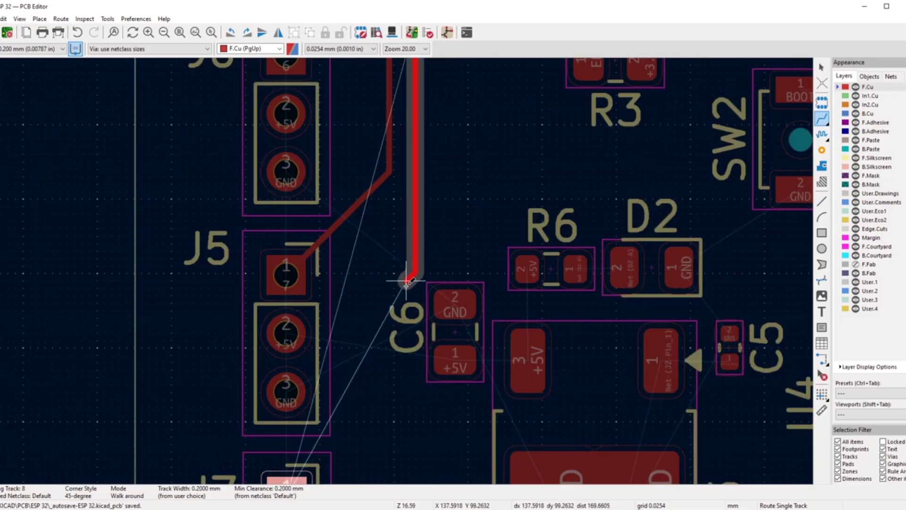
scroll(416, 425, "down", 1)
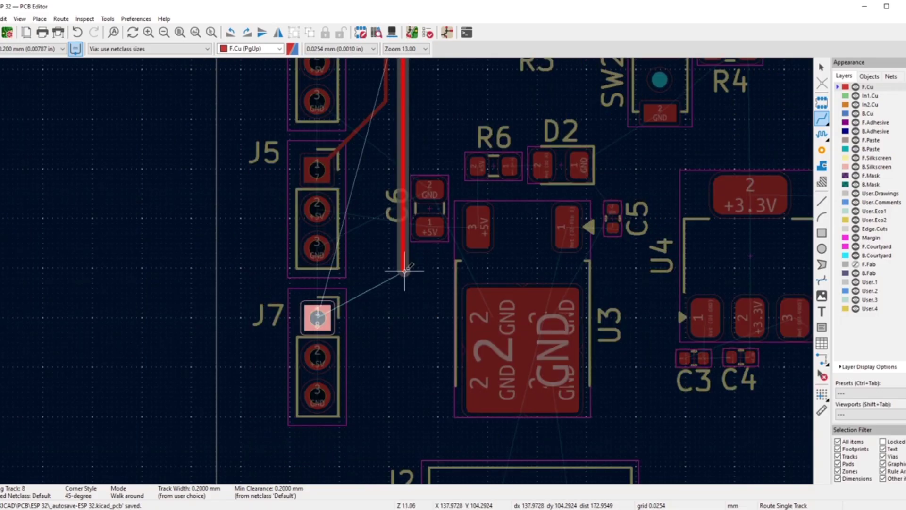
scroll(383, 312, "up", 1)
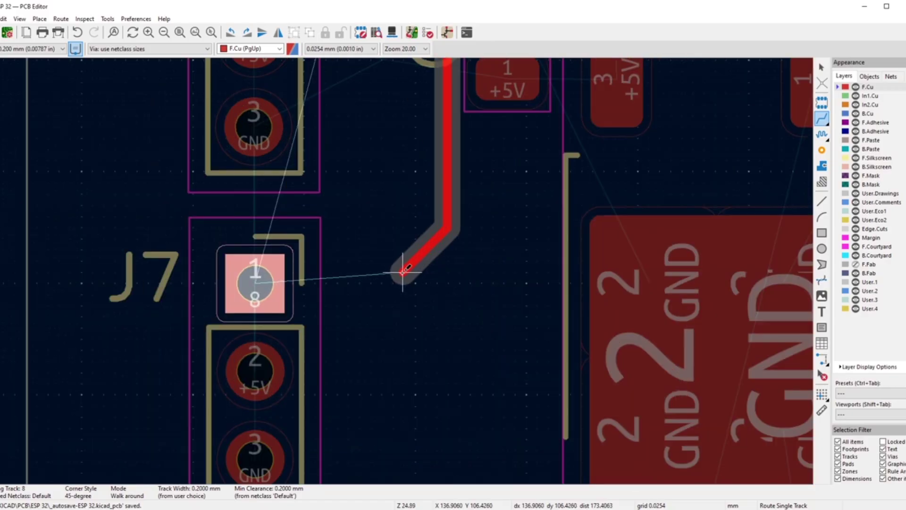
left_click(401, 281)
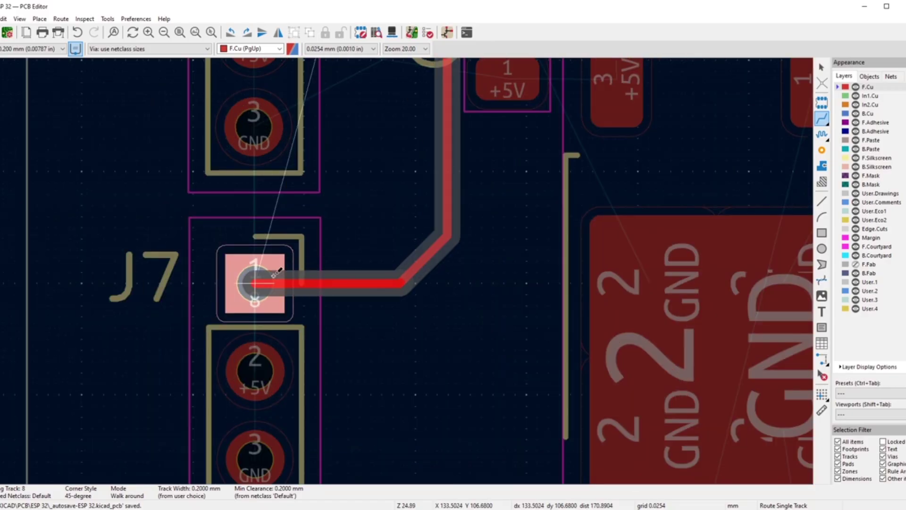
left_click(273, 275)
scroll(410, 256, "down", 5)
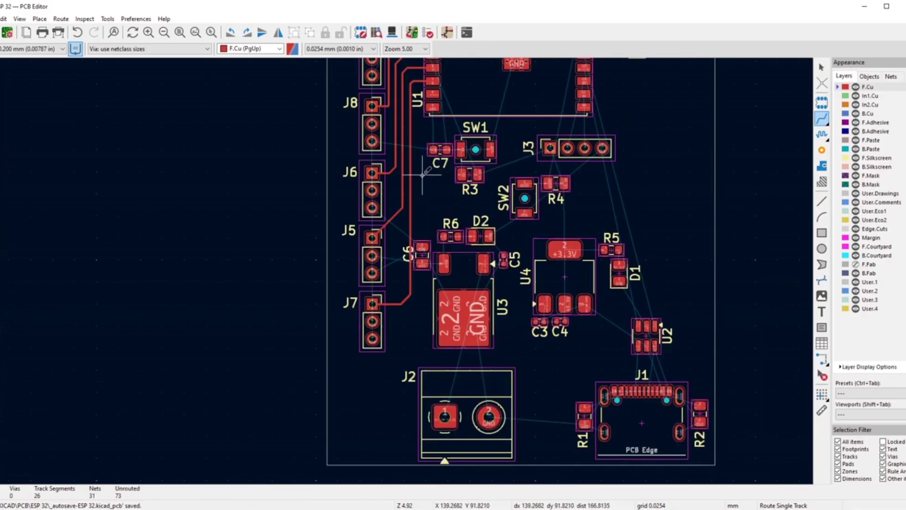
scroll(347, 273, "up", 2)
right_click(348, 234)
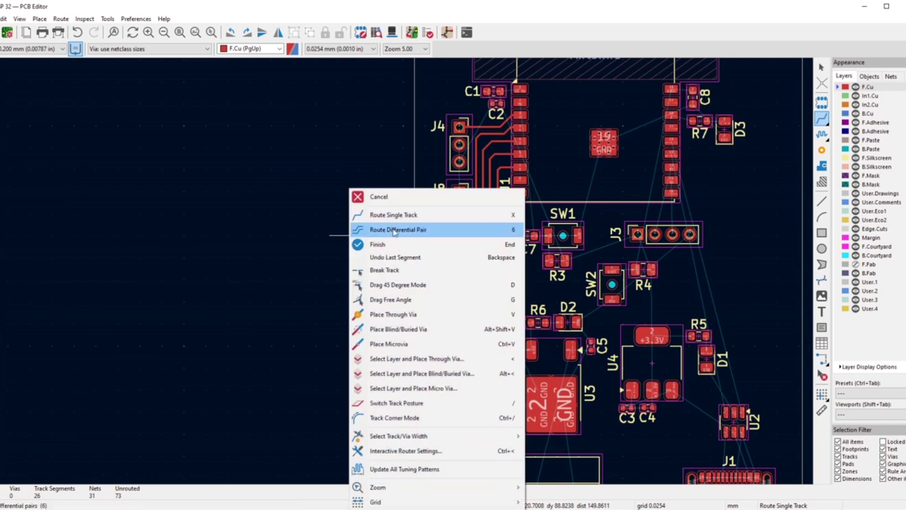
left_click(411, 197)
- Nudge capacitor C6 slightly so it sits between the vertical net 8 track and U3 pad 3
scroll(406, 274, "up", 4)
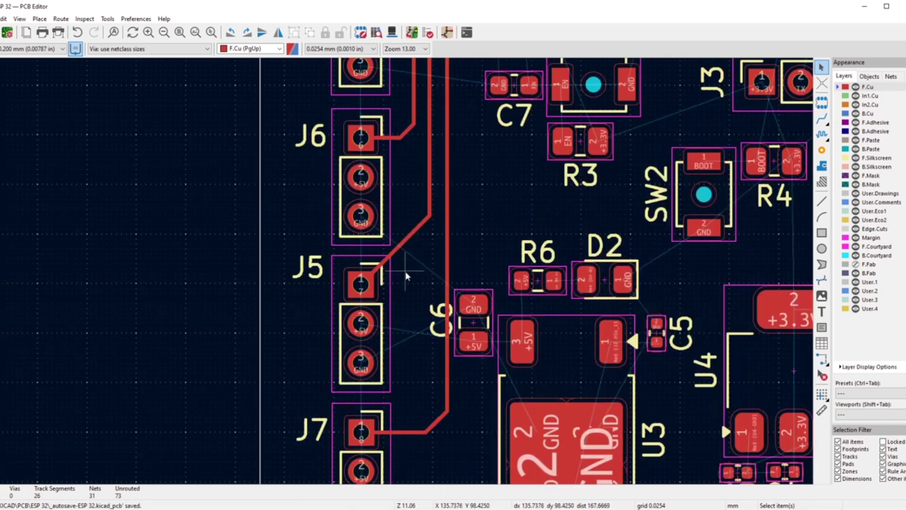
left_click(340, 250)
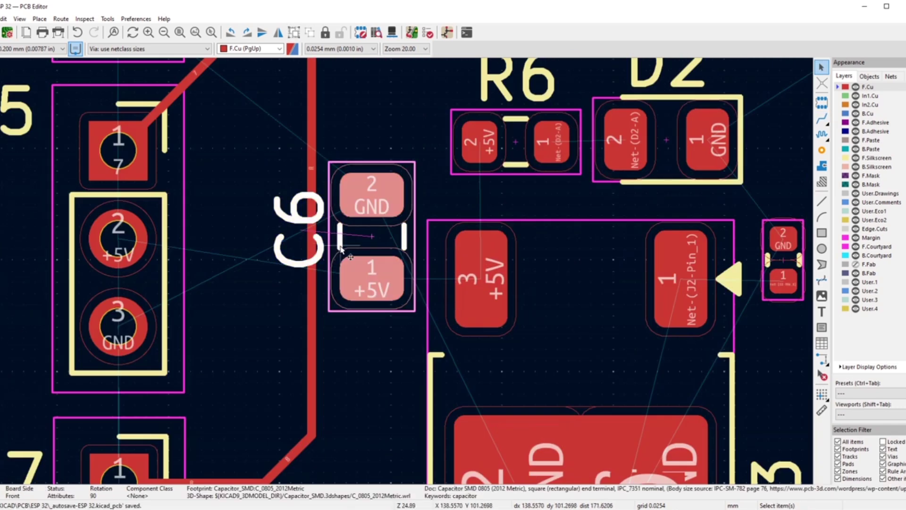
key("m")
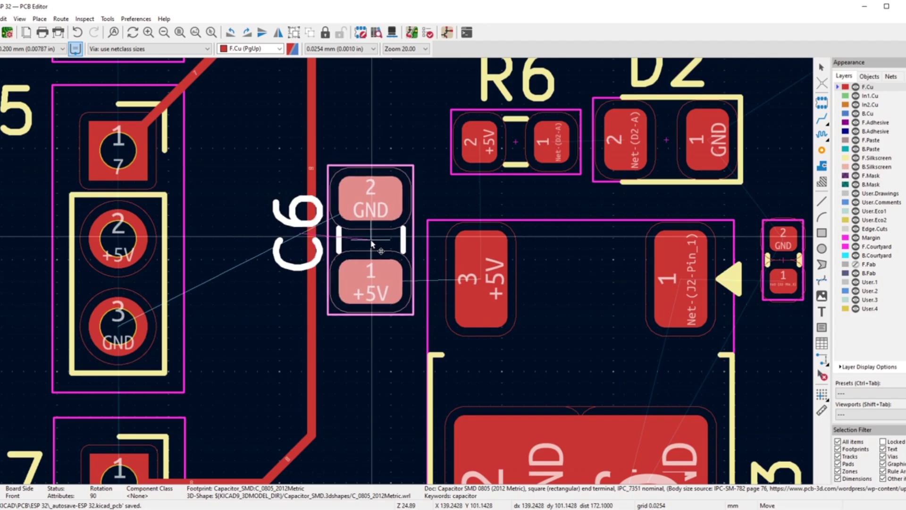
left_click(372, 243)
left_click(271, 179)
- Shift the long vertical net 8 segment slightly toward the net 7 track, away from C6
scroll(271, 178, "down", 2)
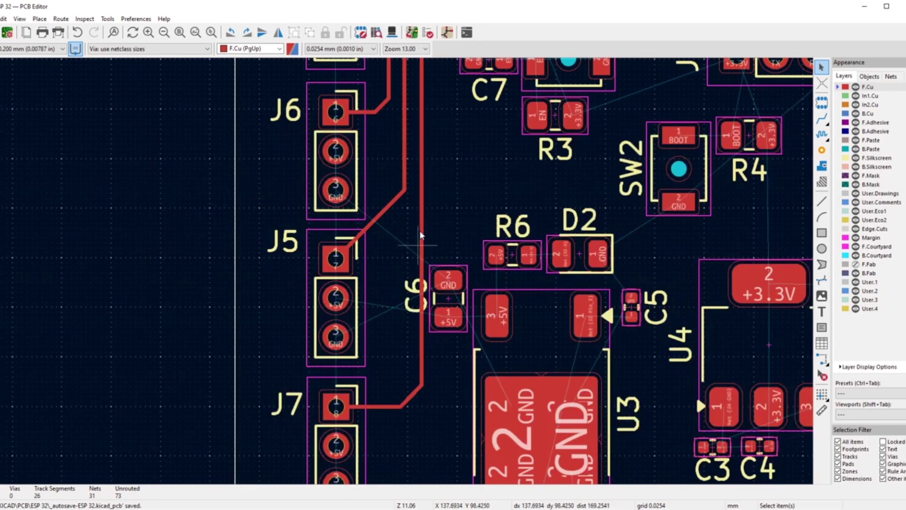
scroll(417, 190, "down", 2)
scroll(401, 278, "up", 1)
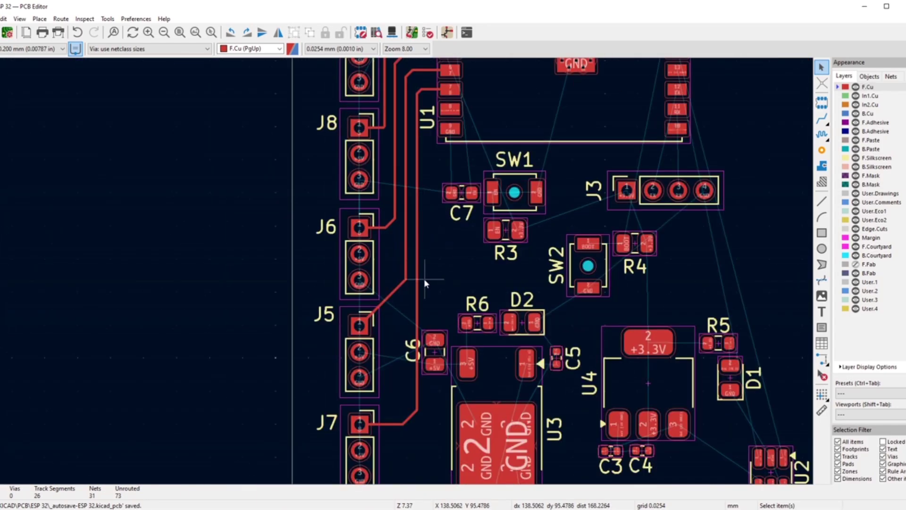
left_click(417, 282)
key("d")
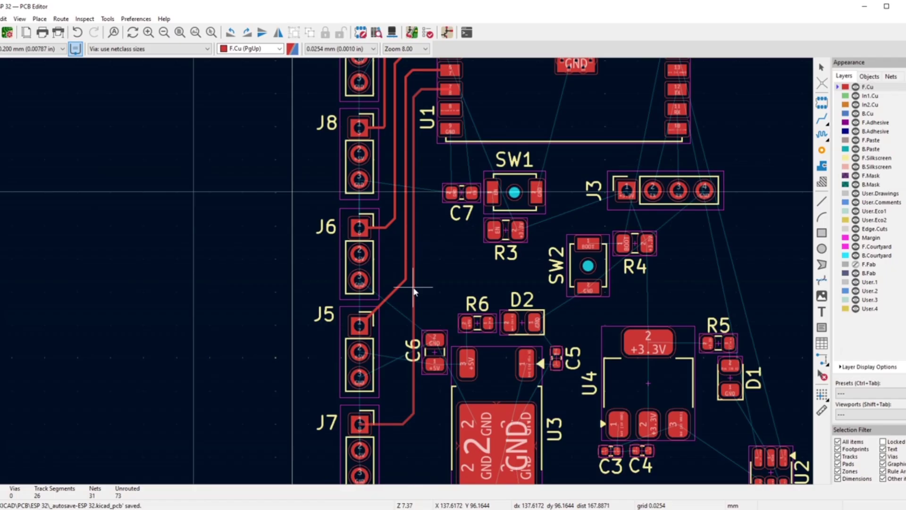
left_click(415, 288)
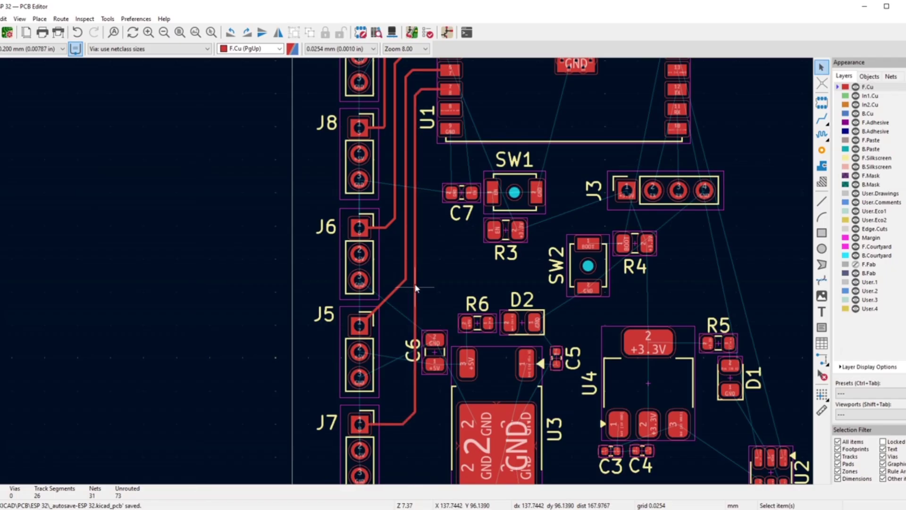
- Shift the long vertical net 7 segment slightly toward header J6, widening its gap to the net 8 track
scroll(405, 231, "up", 4)
left_click(406, 228)
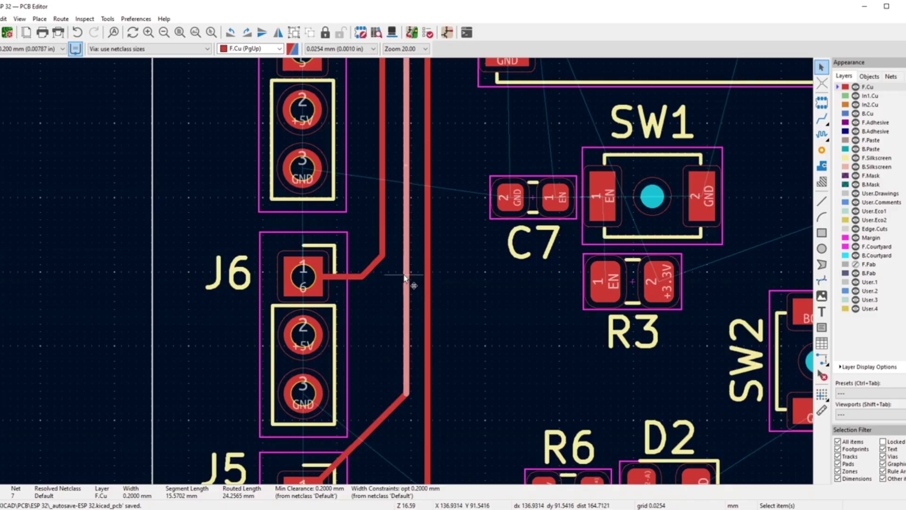
key("d")
left_click(401, 275)
- Shift the long vertical net 6 segment slightly toward header J8, widening its gap to the net 7 track
scroll(401, 266, "down", 4)
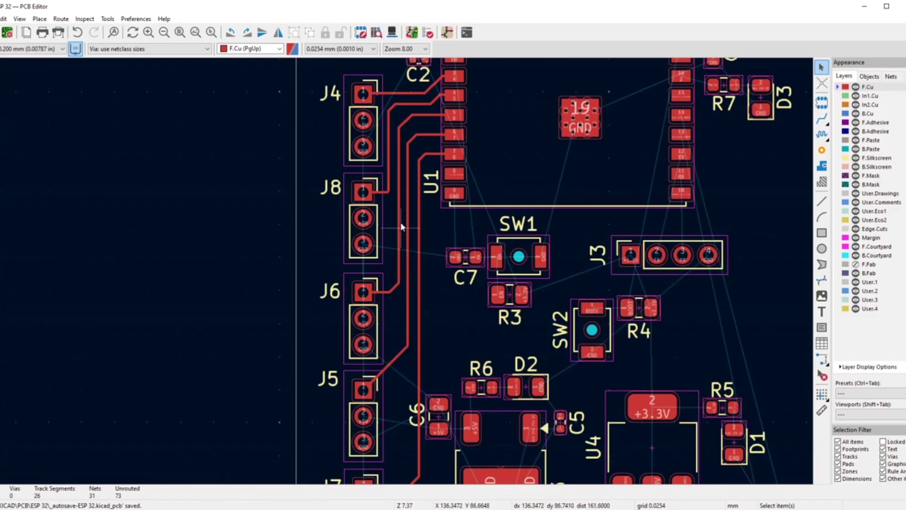
scroll(401, 226, "up", 4)
left_click(419, 278)
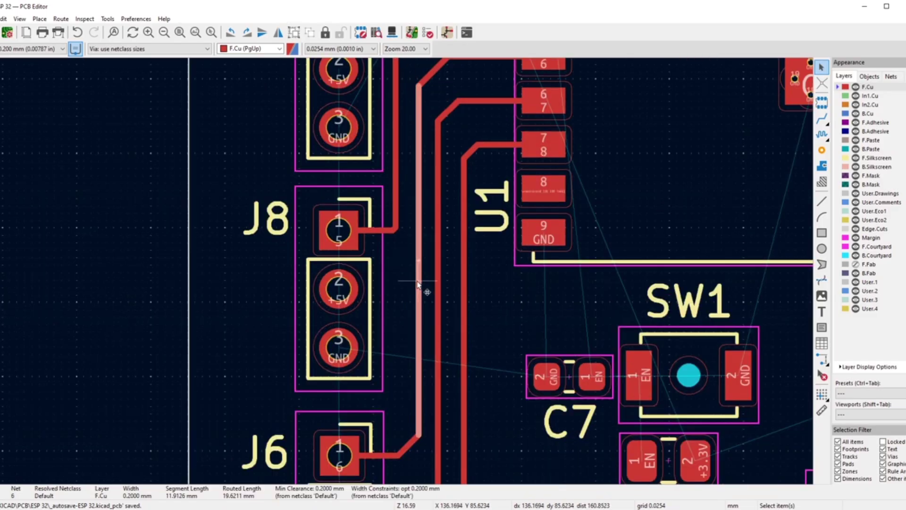
key("d")
left_click(414, 282)
- Reshape the net 5 track beside J4 with a longer diagonal corner and its horizontal segment raised closer to the net 4 track
scroll(412, 276, "down", 5)
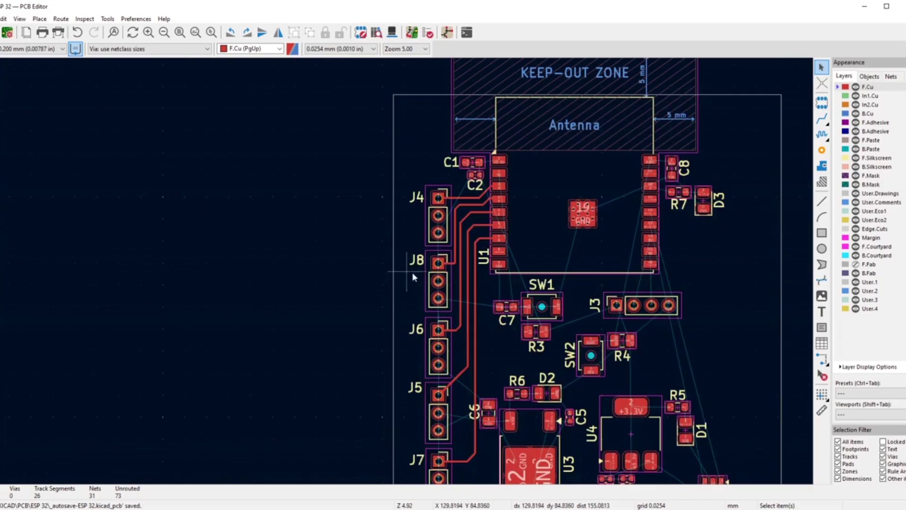
scroll(467, 254, "up", 3)
scroll(397, 254, "up", 3)
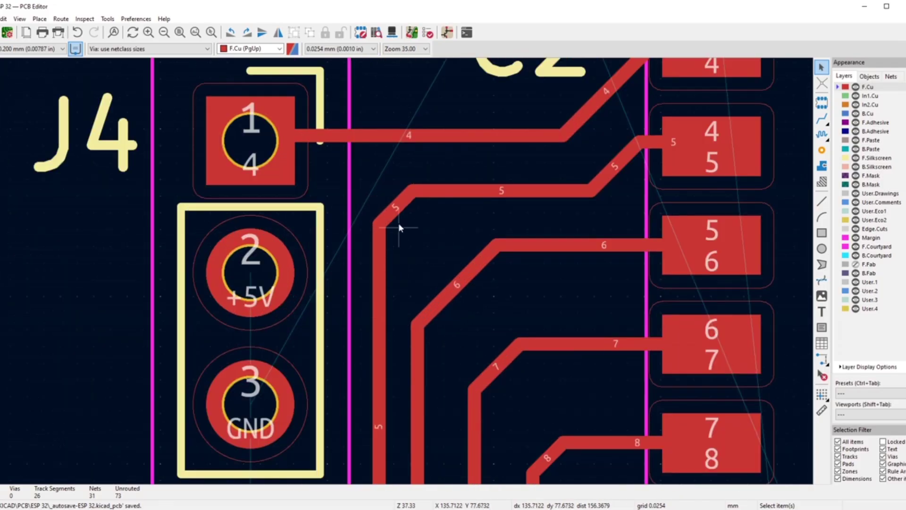
left_click_drag(399, 226, 410, 227)
left_click_drag(603, 187, 529, 169)
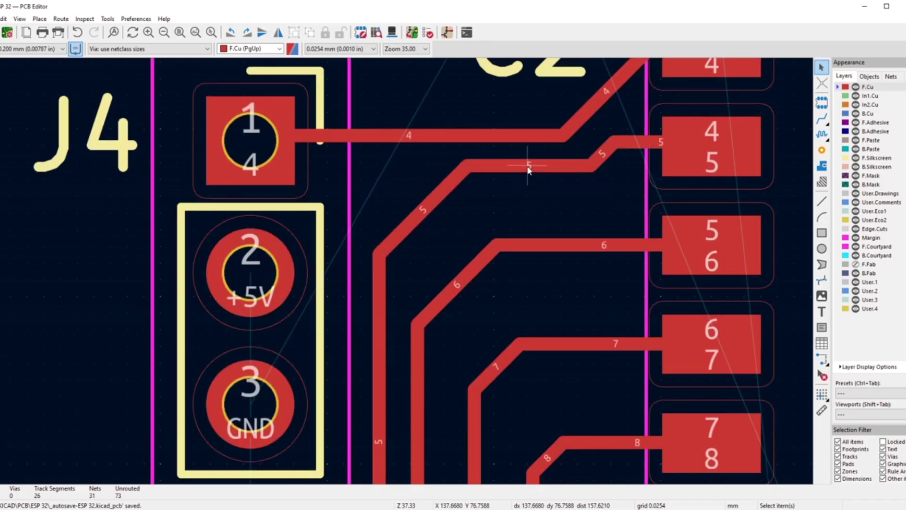
- Raise the horizontal net 4 segment between J4 pad 1 and U1 pad 3, away from the net 5 track
scroll(405, 271, "down", 3)
scroll(411, 242, "up", 3)
left_click(411, 251)
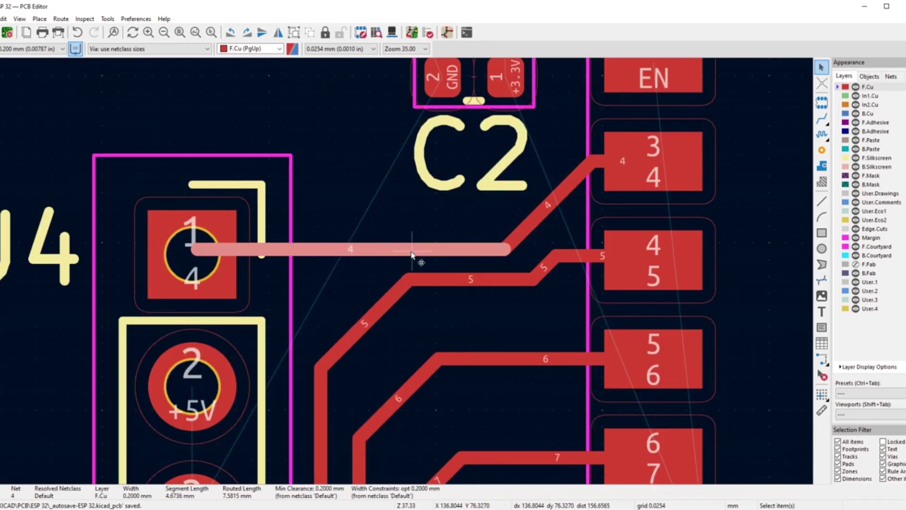
left_click_drag(411, 251, 416, 227)
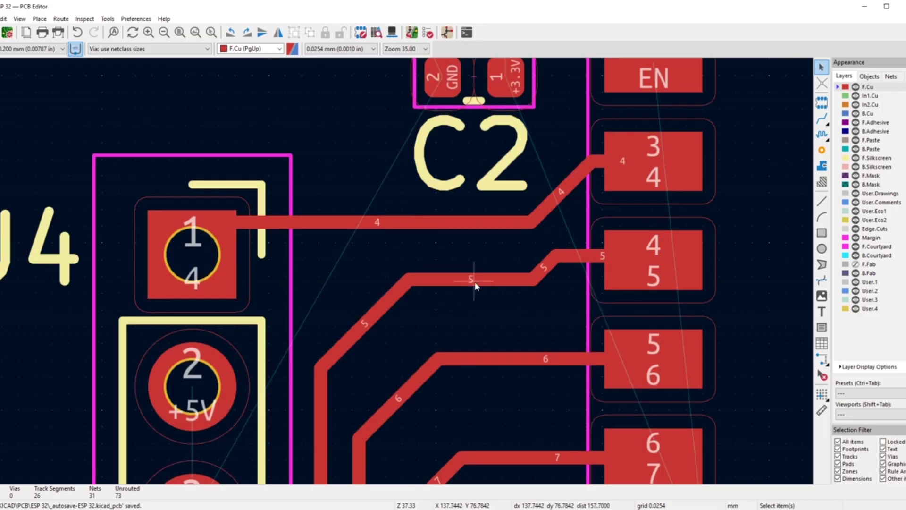
- Raise the horizontal net 5 segment so it runs straight into U1 pad 4, and lengthen the diagonal corner below it
left_click(475, 279)
left_click_drag(475, 278, 425, 258)
scroll(400, 300, "down", 5)
scroll(398, 234, "up", 4)
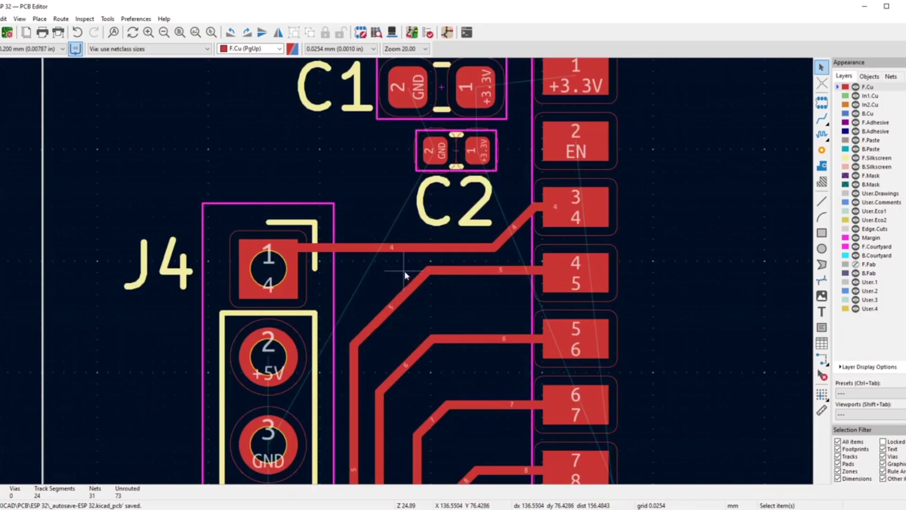
left_click(383, 314)
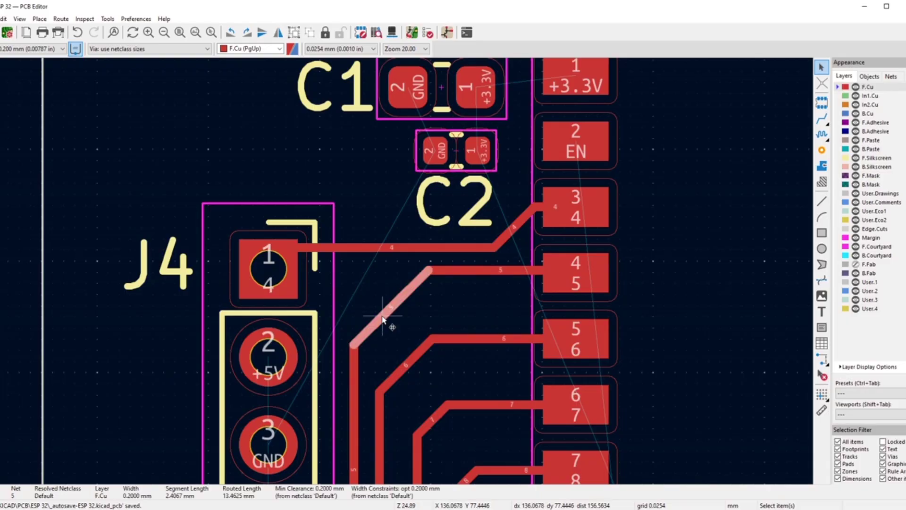
left_click_drag(383, 314, 386, 329)
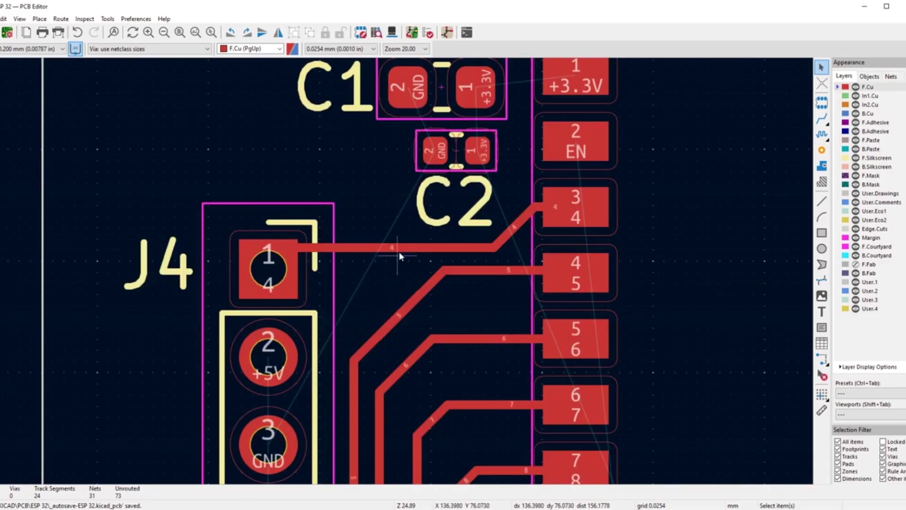
left_click_drag(400, 253, 404, 246)
scroll(383, 212, "down", 10)
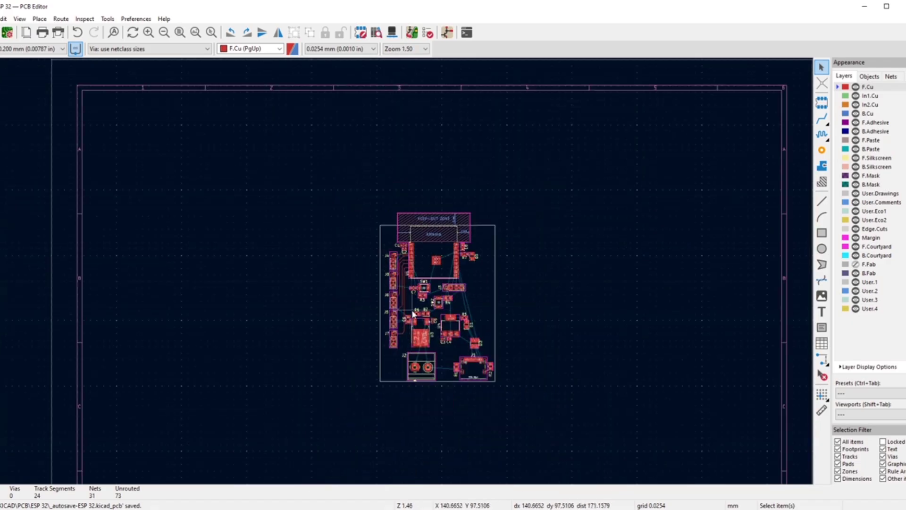
scroll(413, 314, "up", 8)
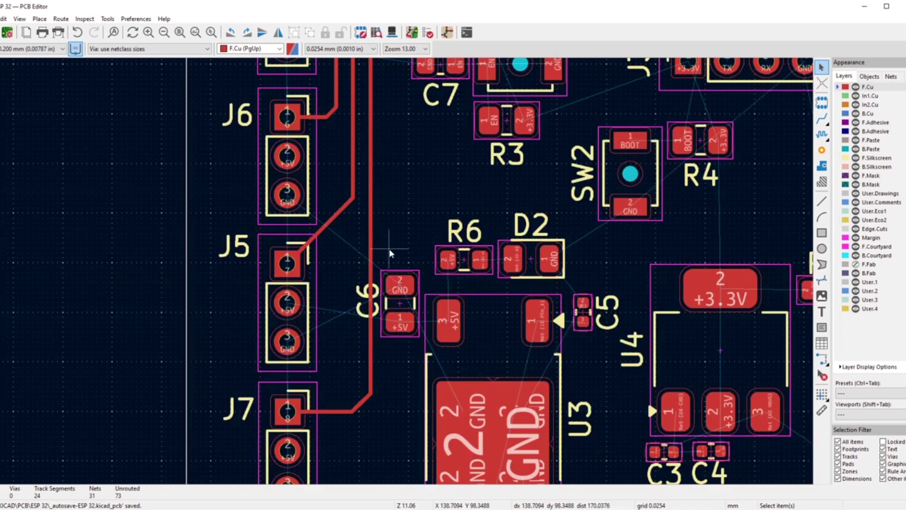
- Nudge capacitor C7 slightly left of its original spot beside SW1, lining up its EN pad with SW1 pad 1
scroll(390, 253, "down", 3)
scroll(443, 226, "up", 5)
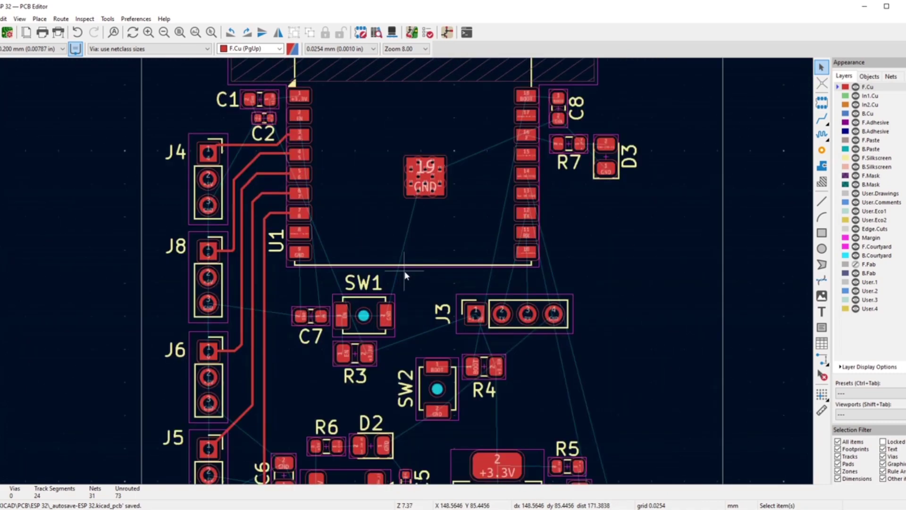
scroll(352, 320, "up", 3)
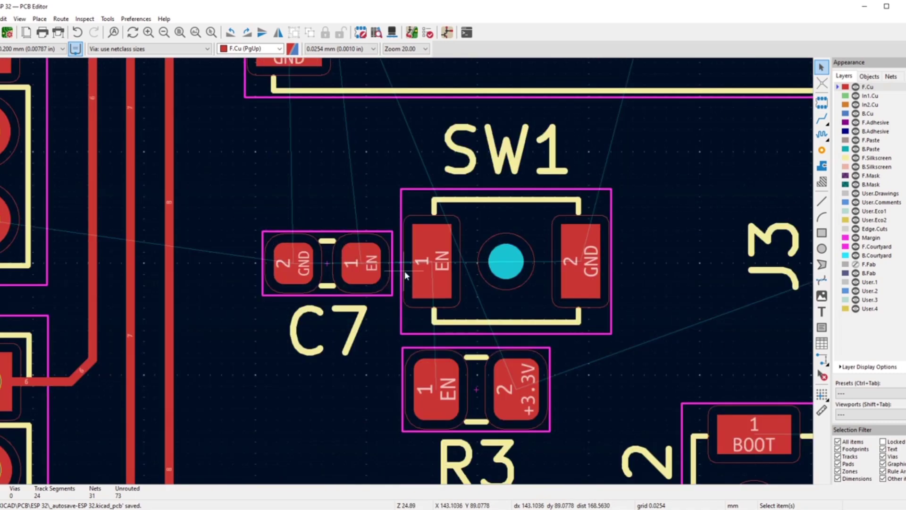
left_click(322, 266)
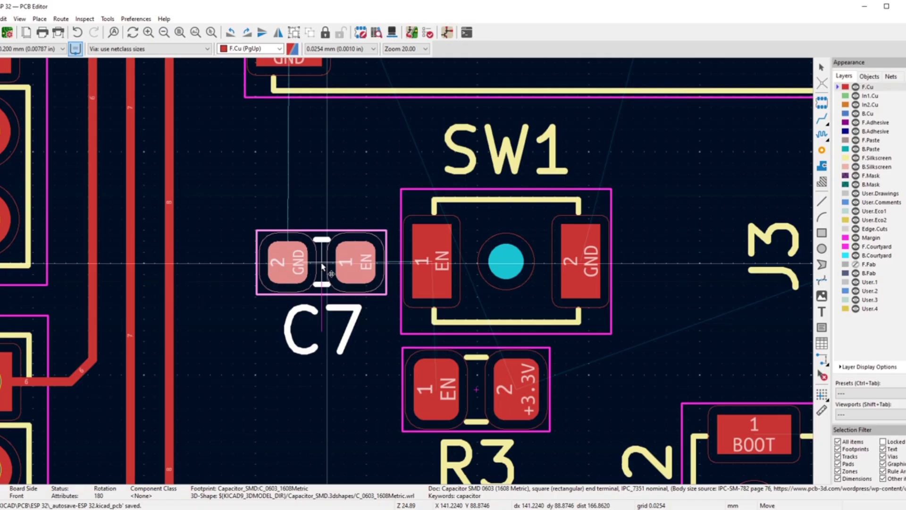
key("Escape")
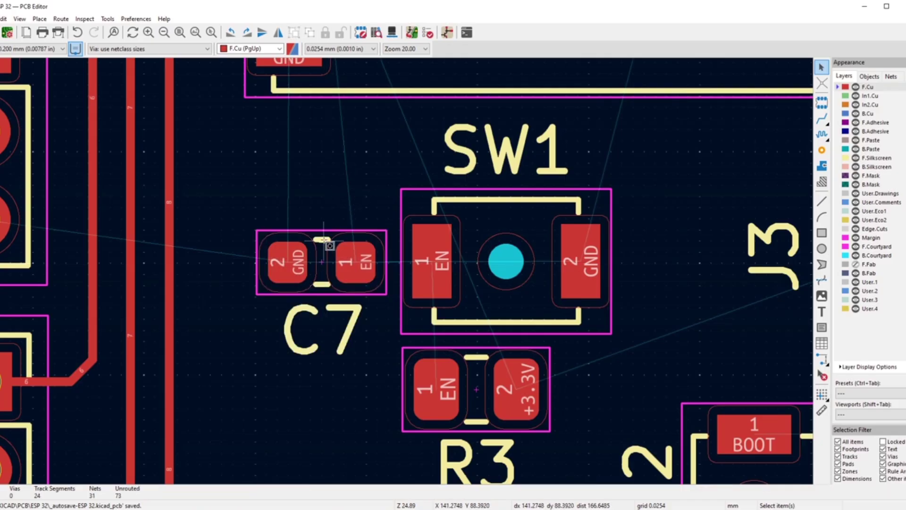
left_click(327, 245)
left_click_drag(327, 245, 334, 241)
left_click(354, 189)
left_click(338, 242)
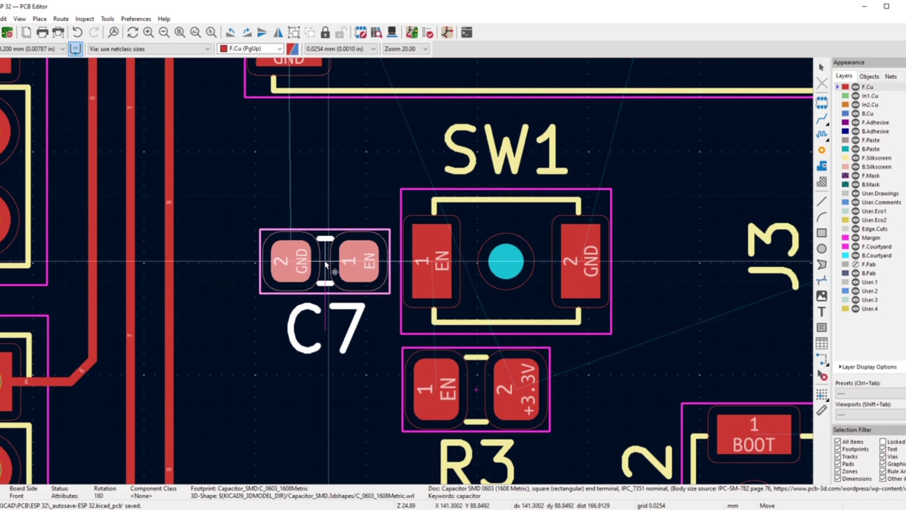
left_click(344, 213)
- Route the EN track from U1 pad 2 diagonally inward and straight down to SW1 pad 1
scroll(343, 214, "down", 5)
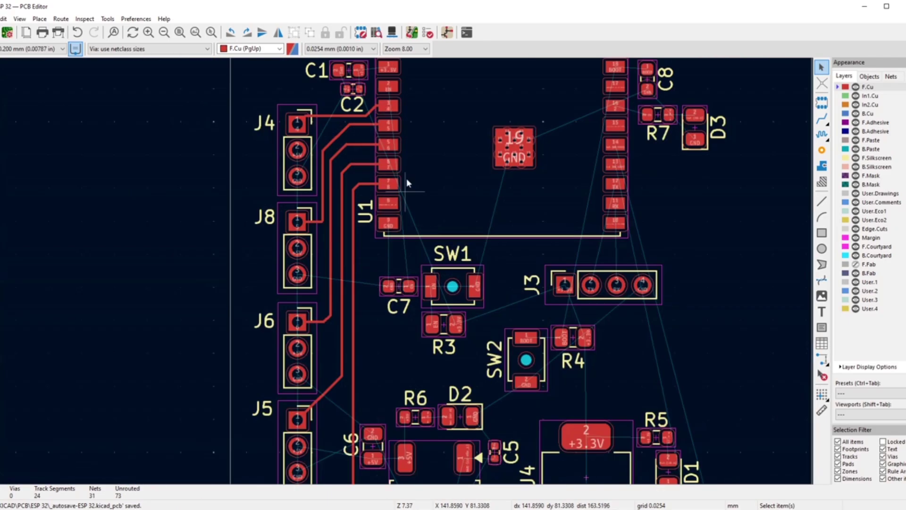
scroll(397, 282, "up", 4)
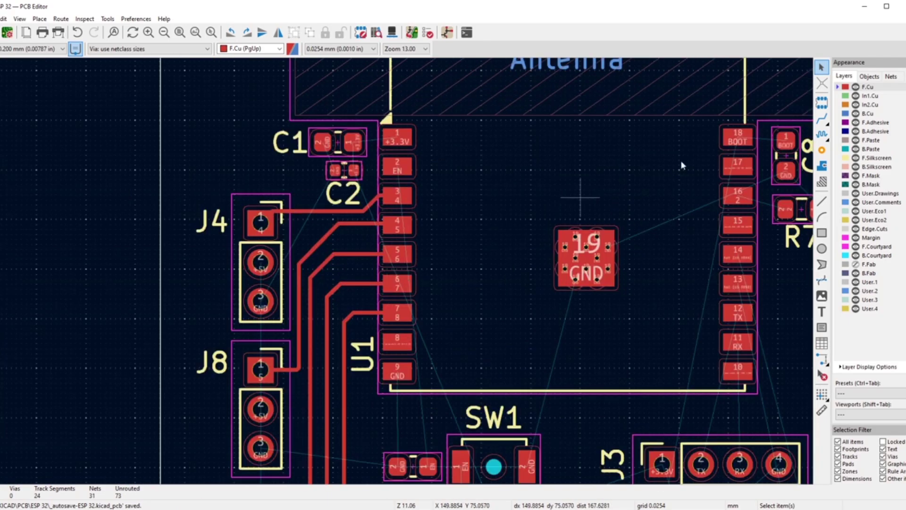
left_click(826, 118)
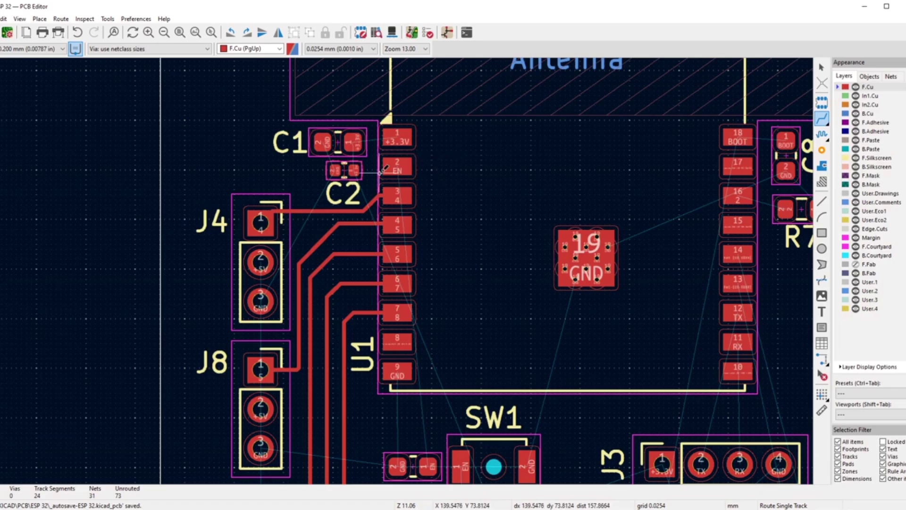
left_click(402, 165)
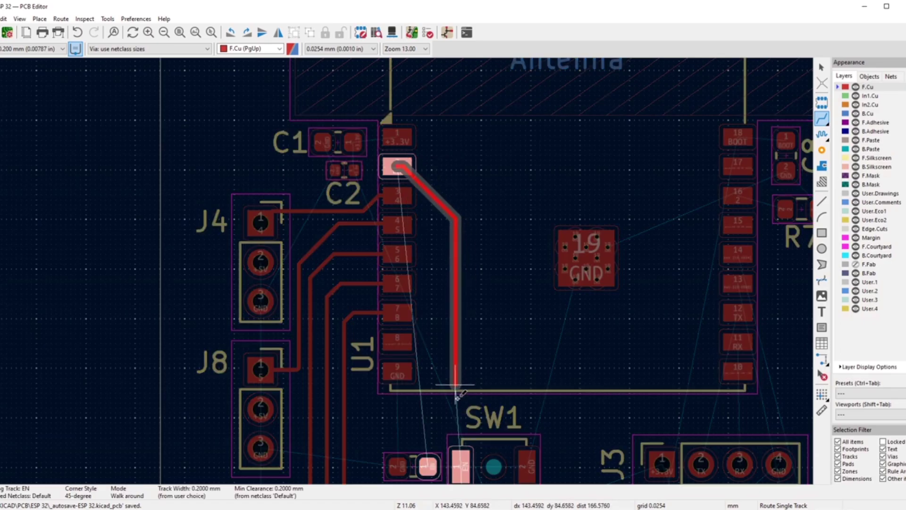
scroll(458, 396, "down", 3)
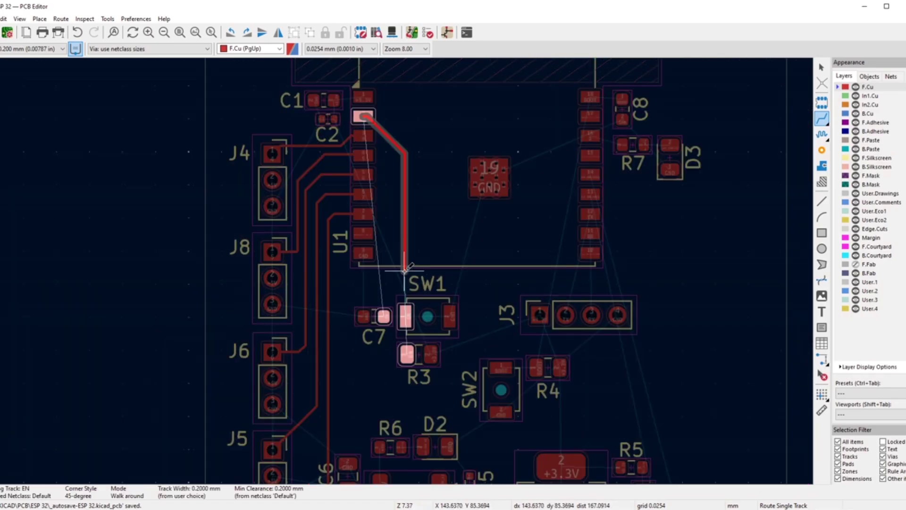
left_click(402, 317)
- Connect C7 pad 1 and R3 pad 1 to SW1 pad 1 with short straight EN tracks
scroll(401, 316, "up", 5)
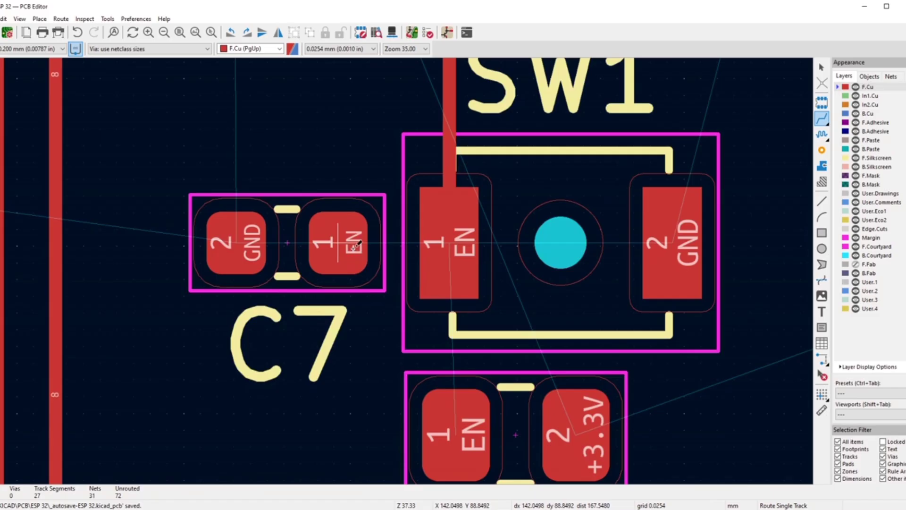
left_click(355, 239)
left_click(435, 241)
scroll(439, 273, "down", 4)
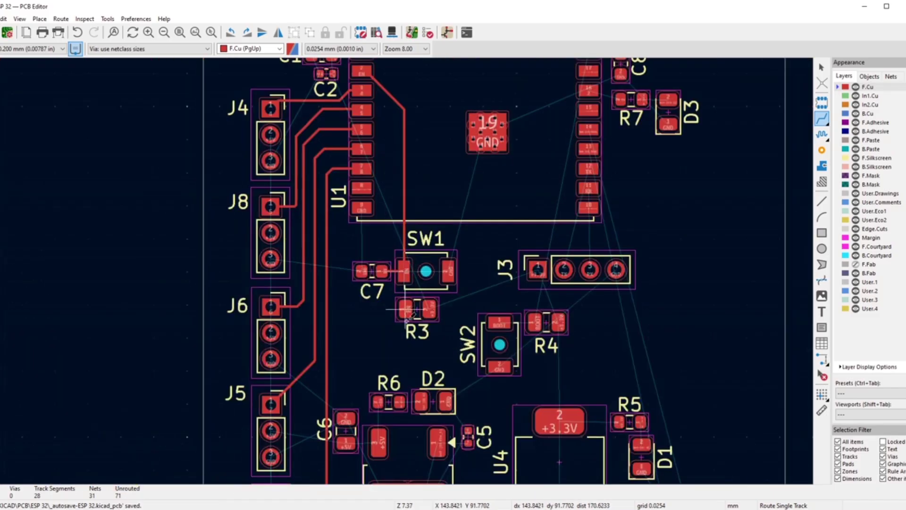
scroll(406, 258, "up", 3)
left_click(404, 259)
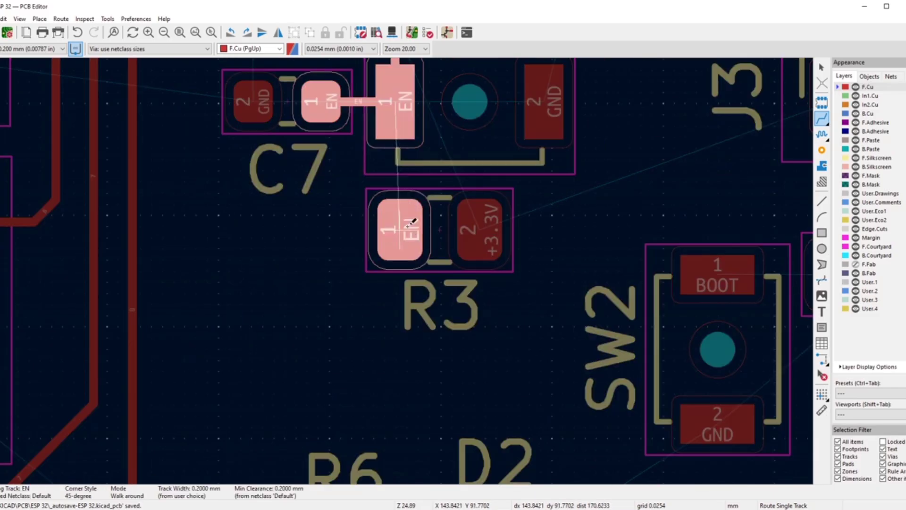
left_click(400, 96)
- Examine the unrouted connections around U1's right-side pads, header J3 and resistors R3 and R4
scroll(400, 96, "down", 3)
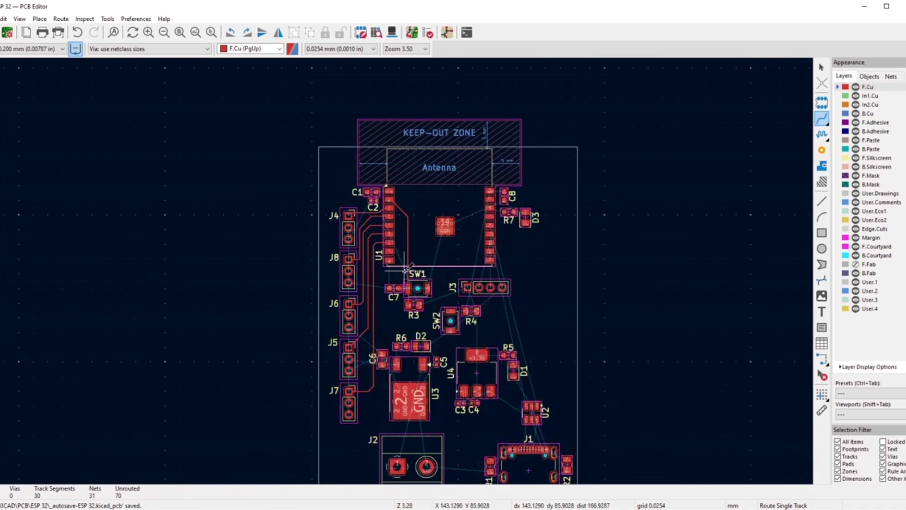
scroll(405, 269, "up", 3)
scroll(421, 341, "up", 3)
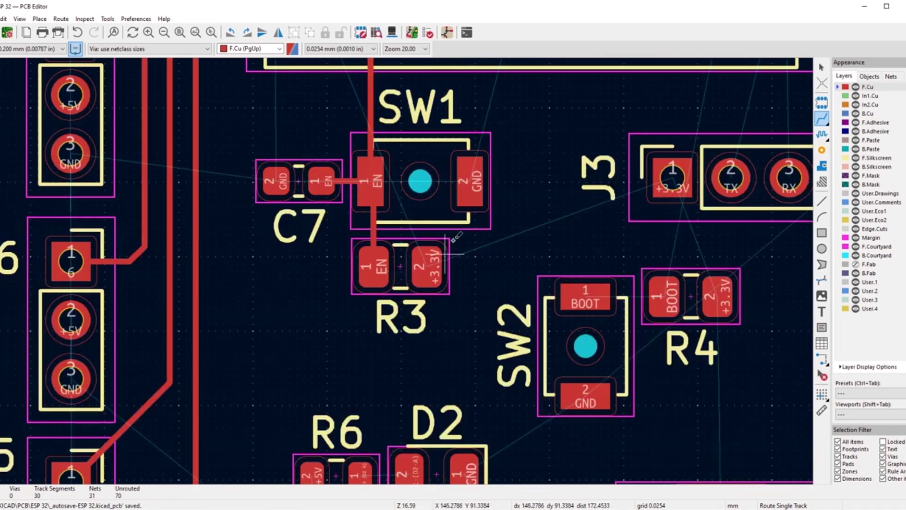
scroll(444, 254, "down", 5)
scroll(404, 271, "up", 4)
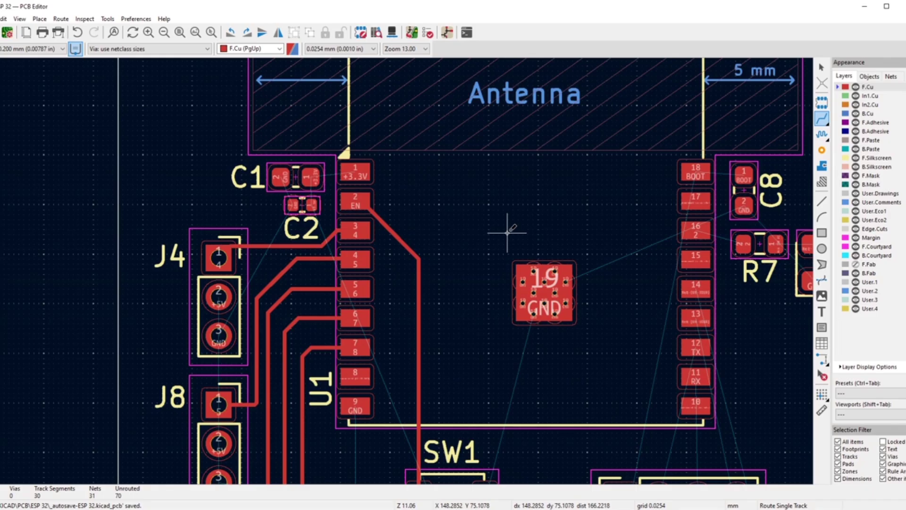
scroll(606, 212, "down", 2)
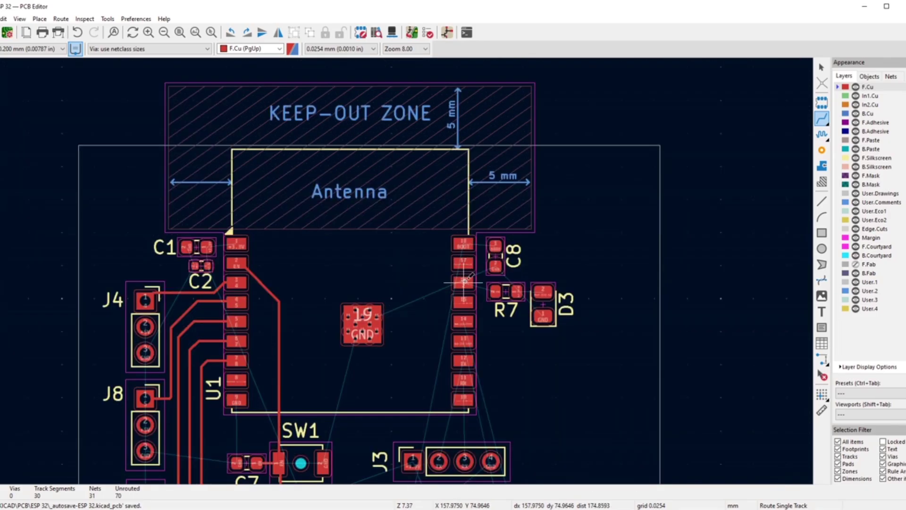
scroll(455, 413, "up", 4)
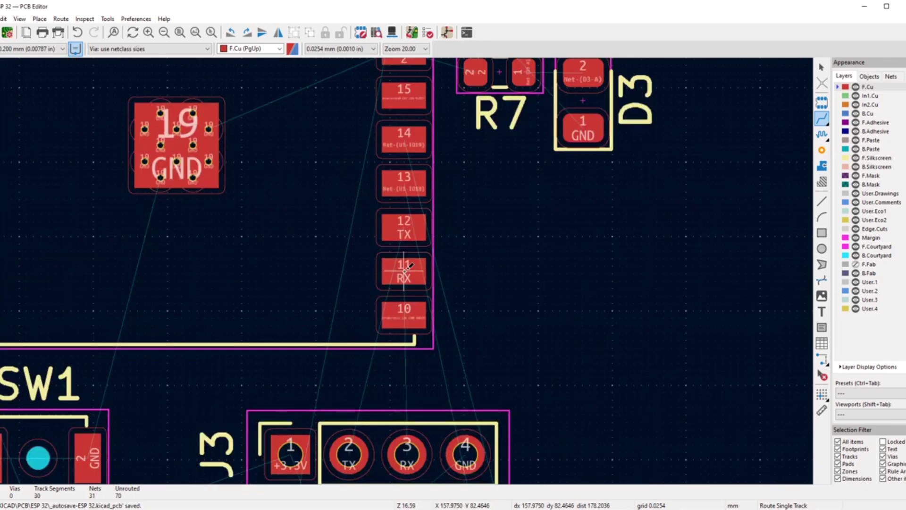
scroll(380, 352, "down", 3)
scroll(405, 267, "up", 3)
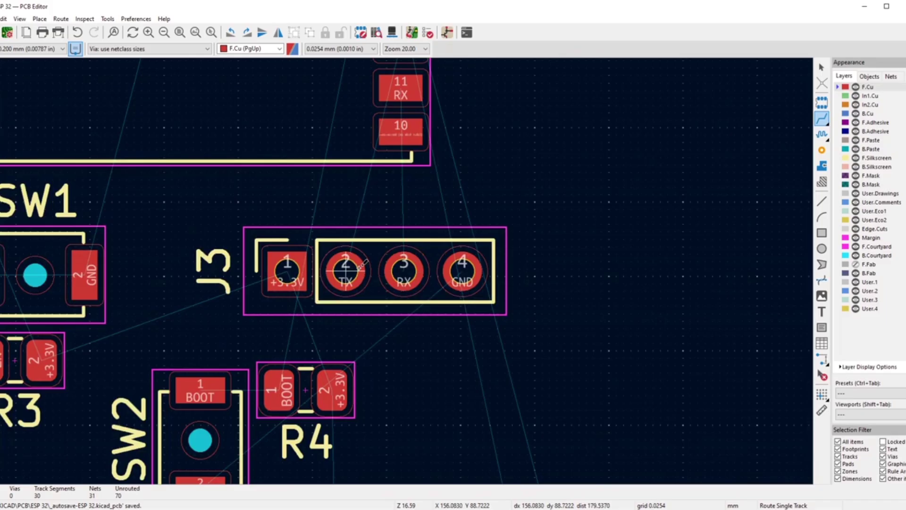
scroll(361, 261, "down", 4)
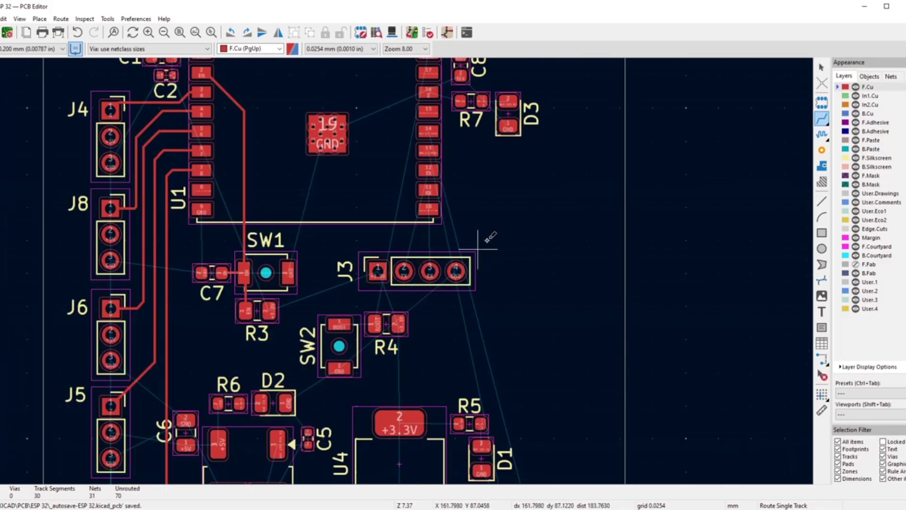
right_click(500, 189)
left_click(530, 196)
left_click(409, 263)
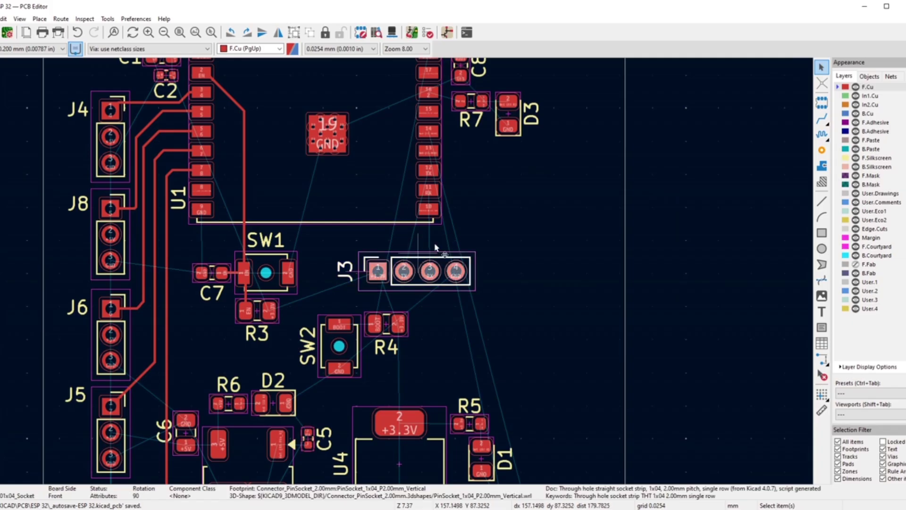
left_click(494, 219)
scroll(406, 275, "up", 4)
scroll(407, 275, "up", 2)
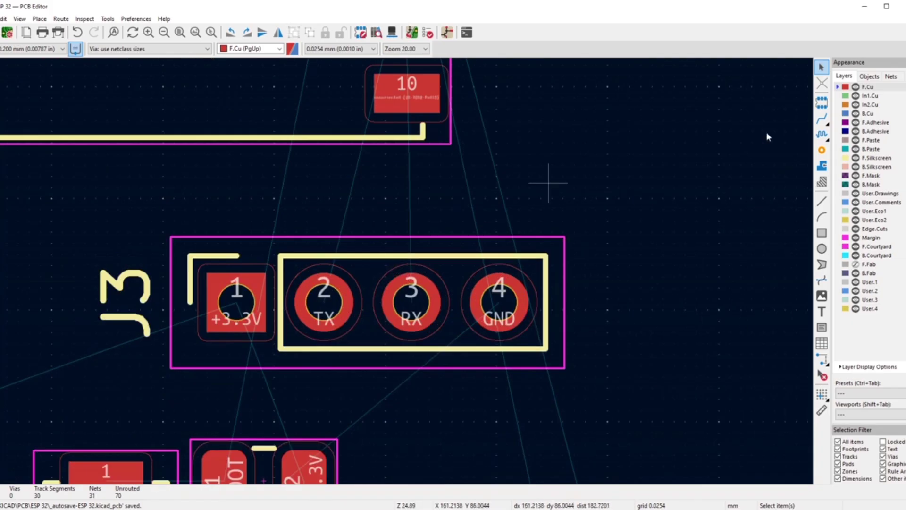
- Route the TX track from J3 pad 2 straight up, with a diagonal corner into U1 pad 12
key("x")
scroll(405, 271, "down", 2)
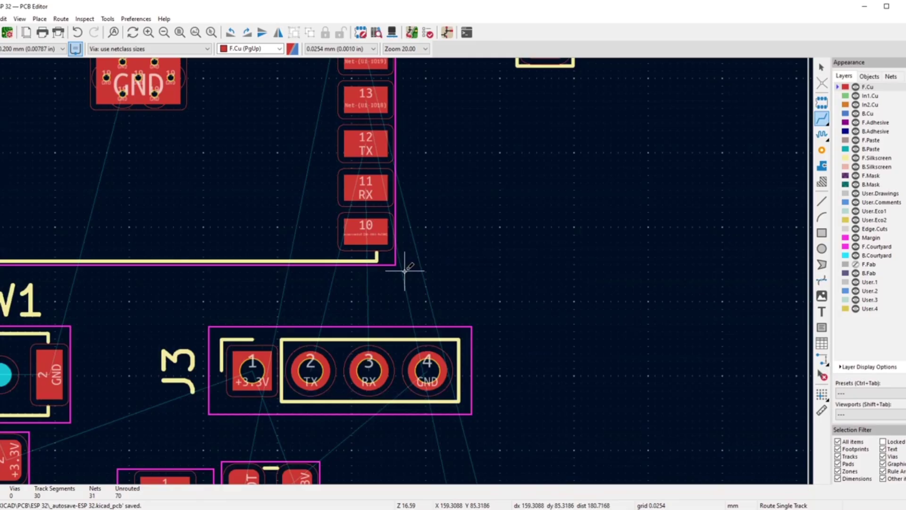
scroll(404, 270, "down", 4)
scroll(408, 262, "up", 4)
left_click(345, 328)
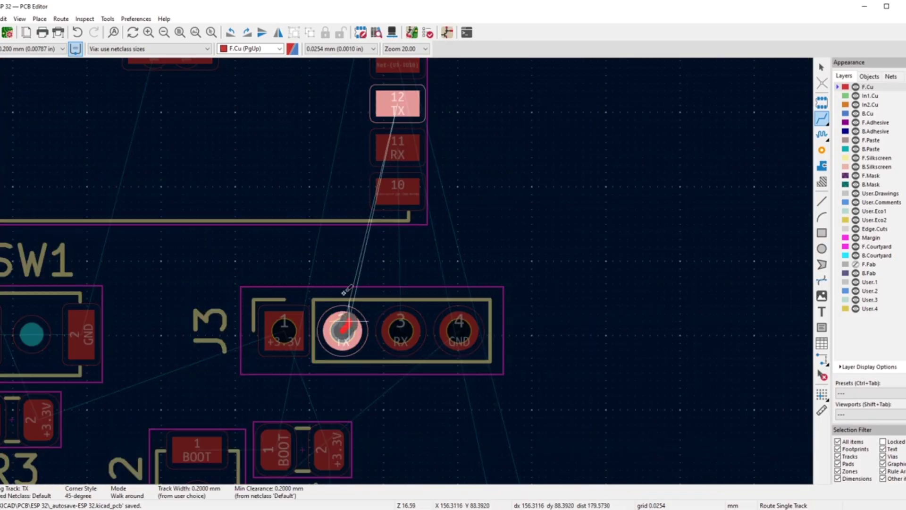
left_click(384, 96)
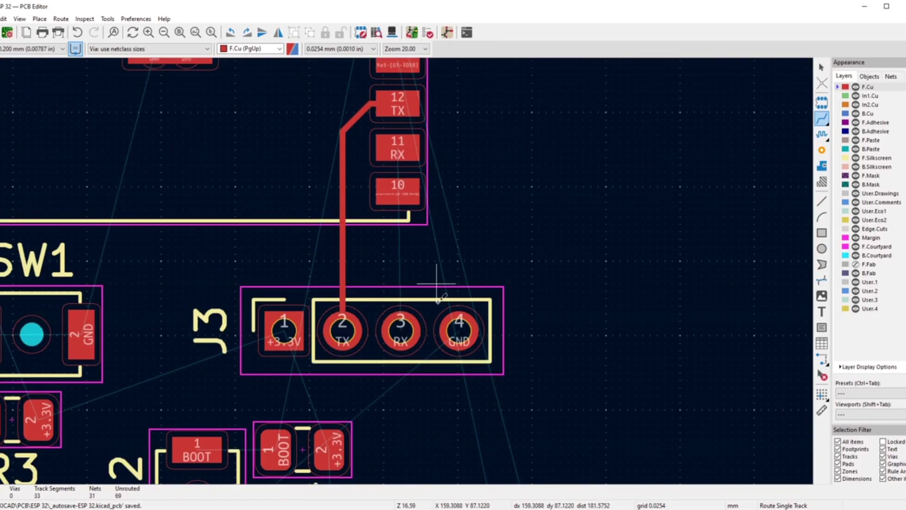
- Route the RX track from J3 pad 3 around the outside of U1 pad 10 to pad 11, and raise its horizontal segment to form a diagonal corner
left_click(400, 330)
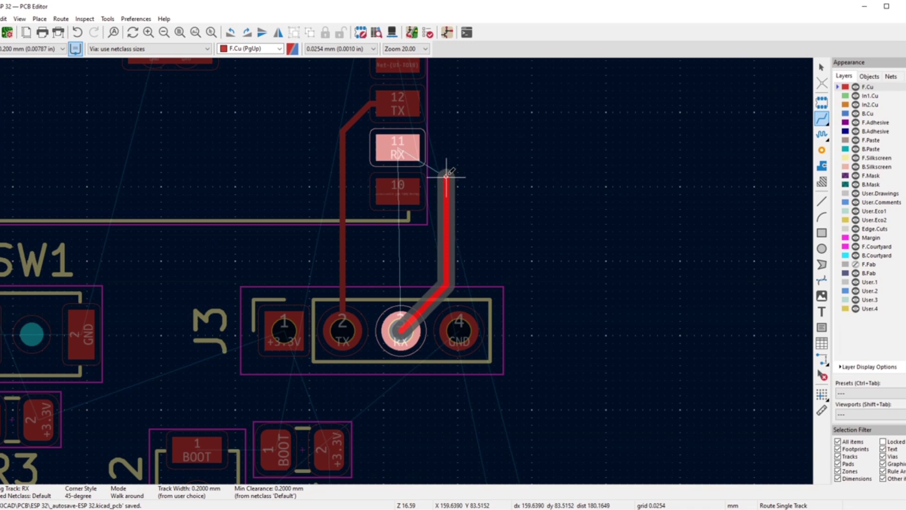
scroll(446, 168, "up", 2)
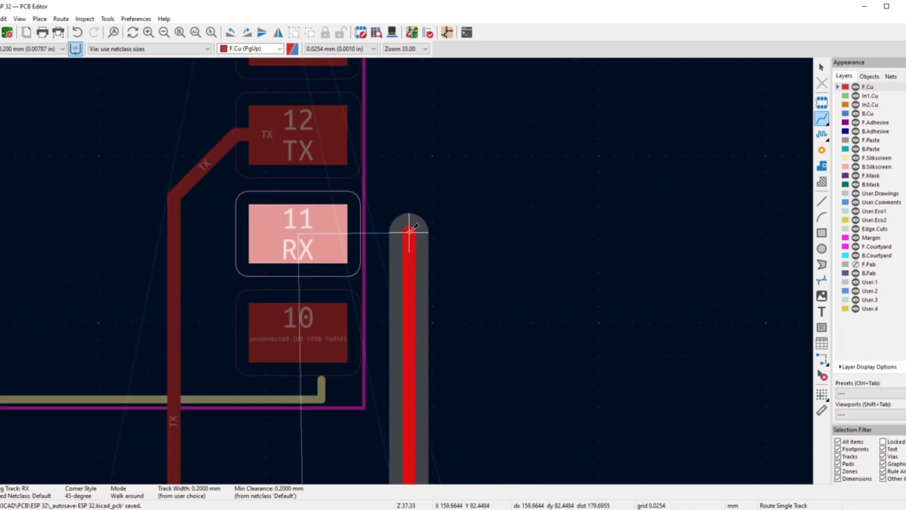
left_click(327, 236)
right_click(421, 188)
left_click(435, 195)
left_click(377, 231)
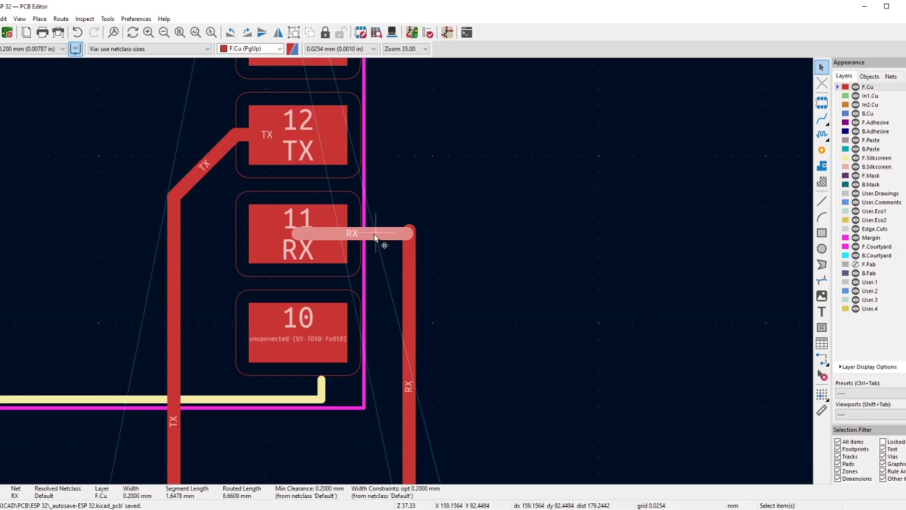
key("Escape")
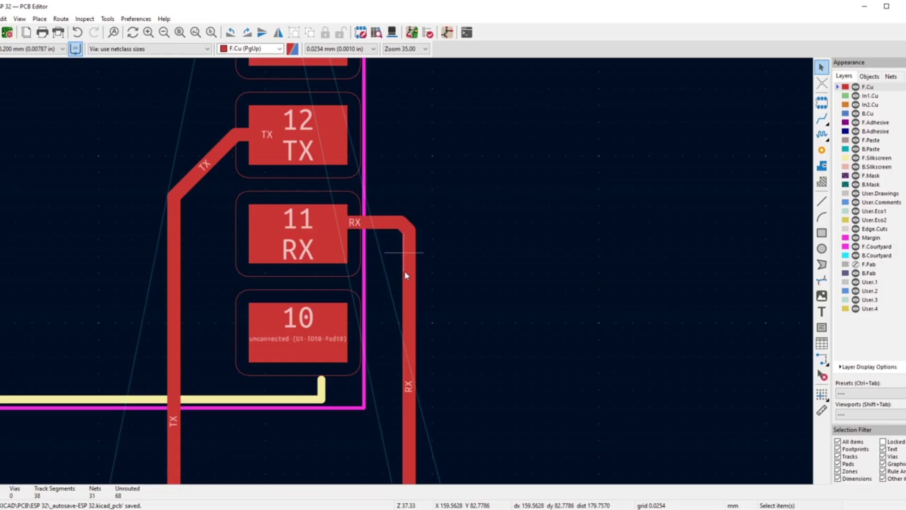
- Route the BOOT track from C8 pad 1 to U1 pad 18
scroll(404, 271, "down", 5)
scroll(402, 309, "up", 3)
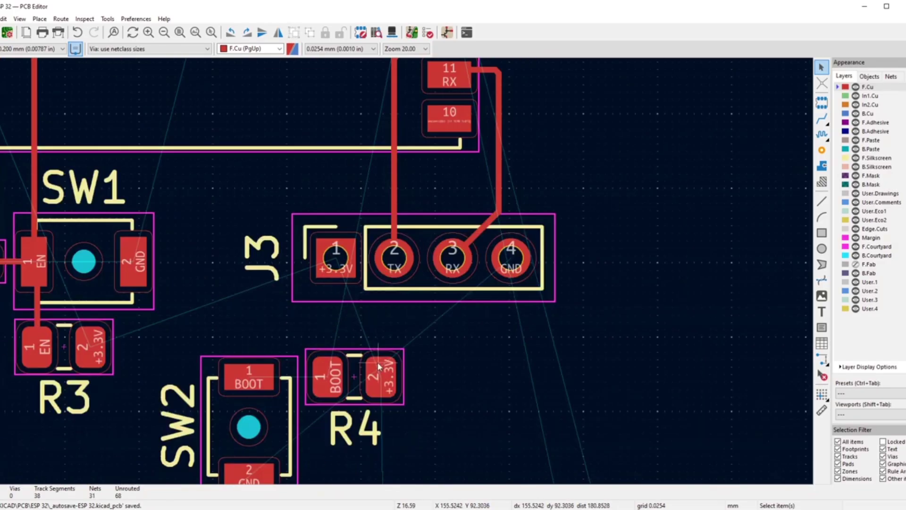
scroll(405, 274, "down", 4)
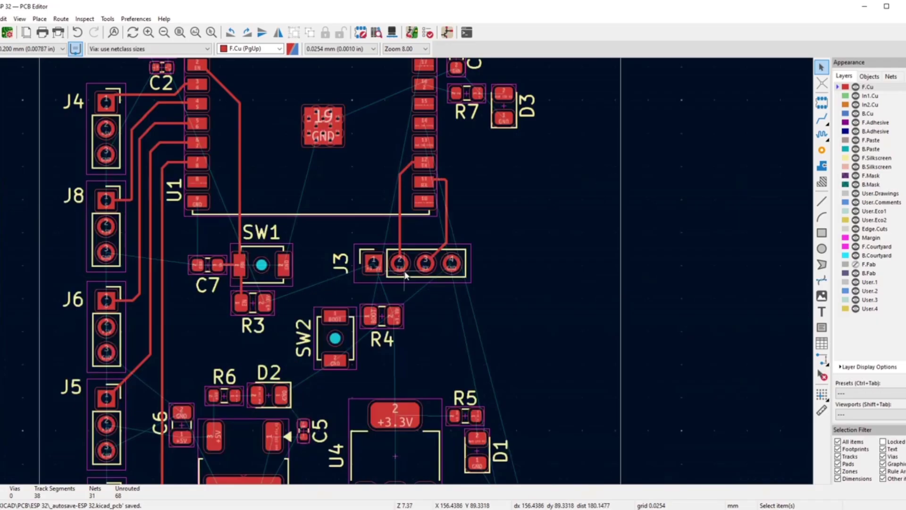
scroll(423, 180, "up", 1)
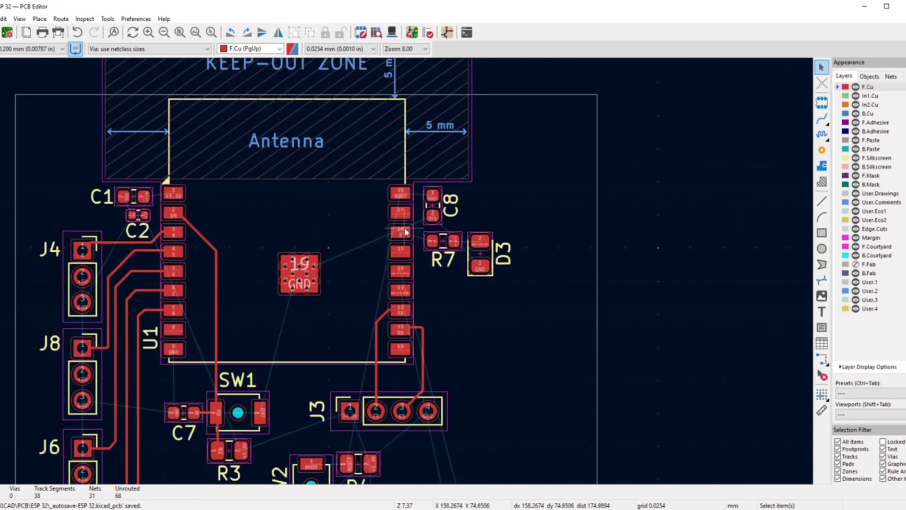
scroll(406, 232, "up", 1)
scroll(407, 265, "up", 1)
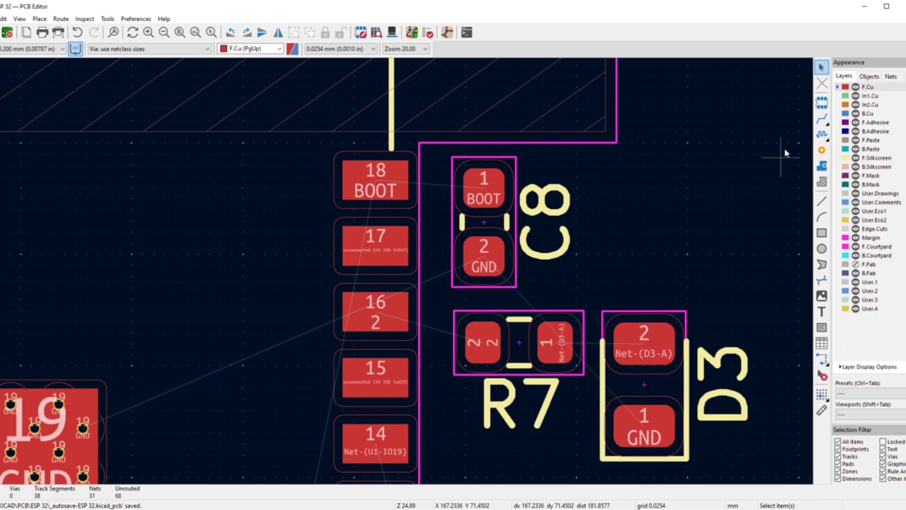
left_click(822, 120)
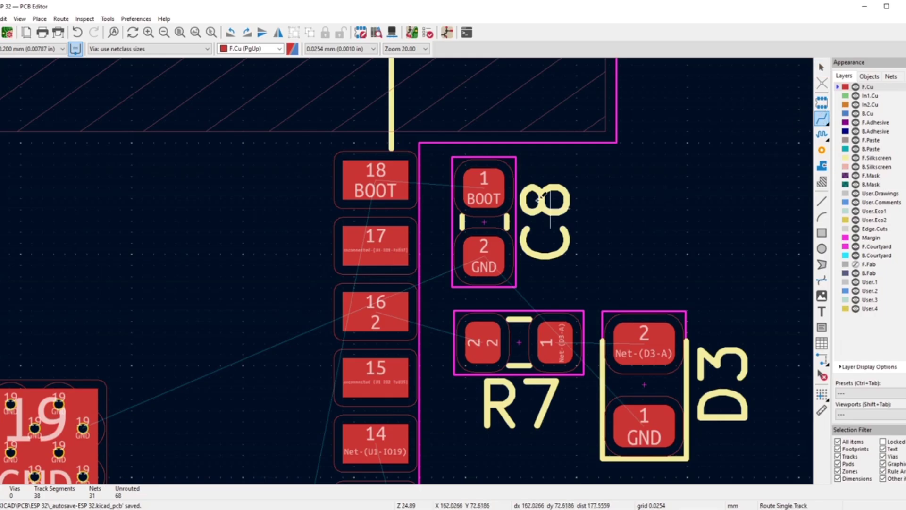
left_click(481, 189)
left_click(370, 181)
scroll(378, 240, "down", 1)
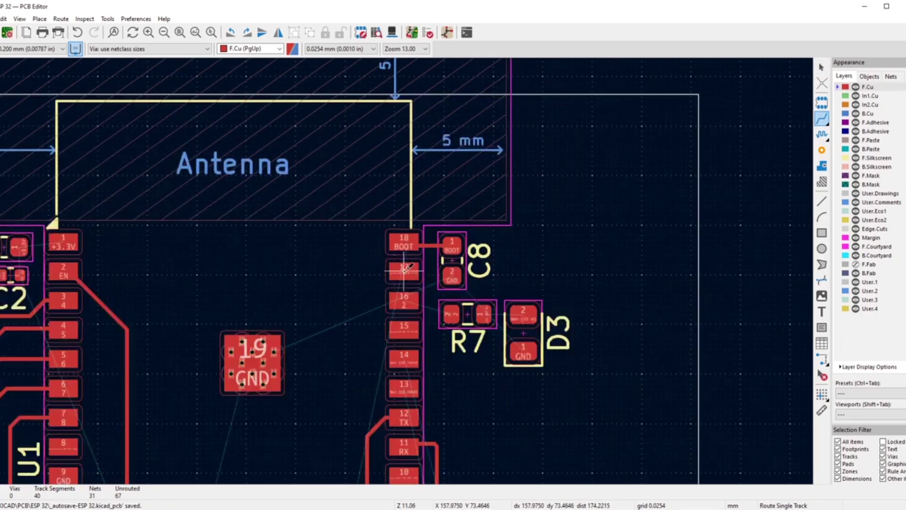
- Route the BOOT track from U1 pad 18 diagonally inward and down, jogging sideways before J3, to SW2 pad 1
scroll(404, 268, "down", 3)
scroll(404, 269, "up", 1)
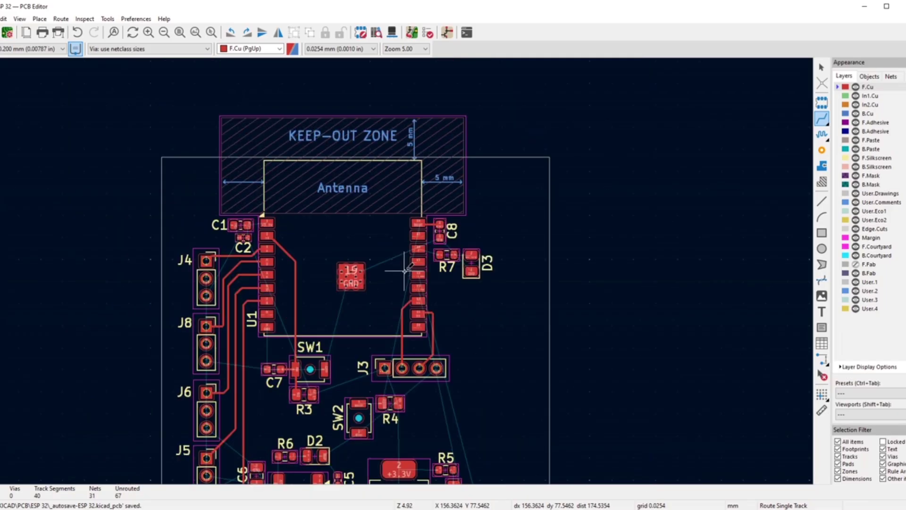
left_click(416, 223)
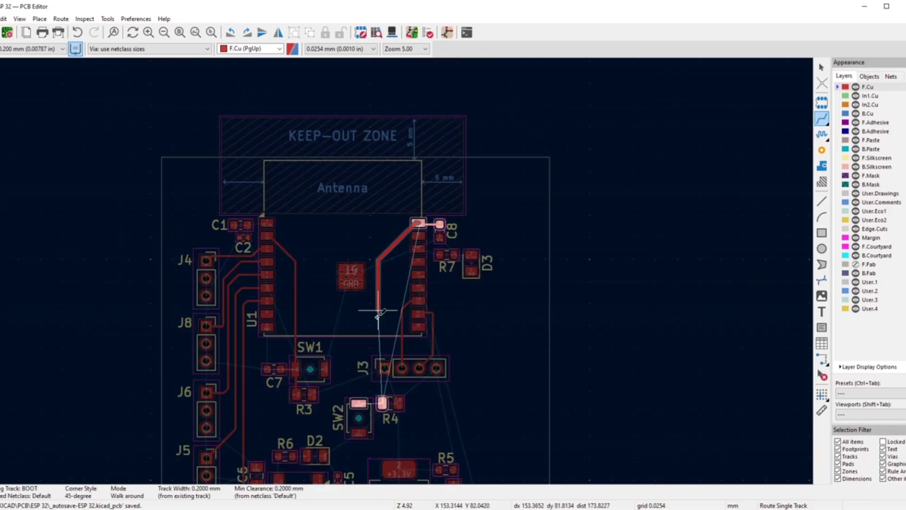
scroll(379, 357, "up", 2)
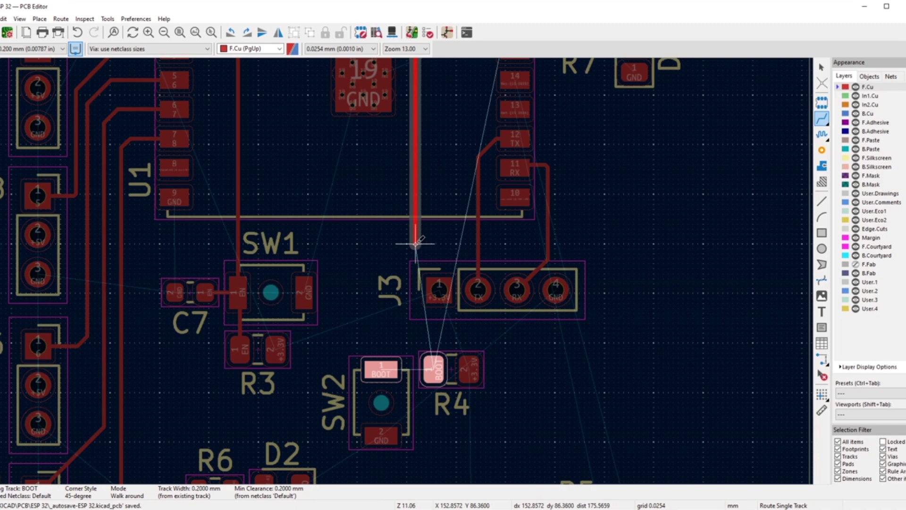
left_click(416, 244)
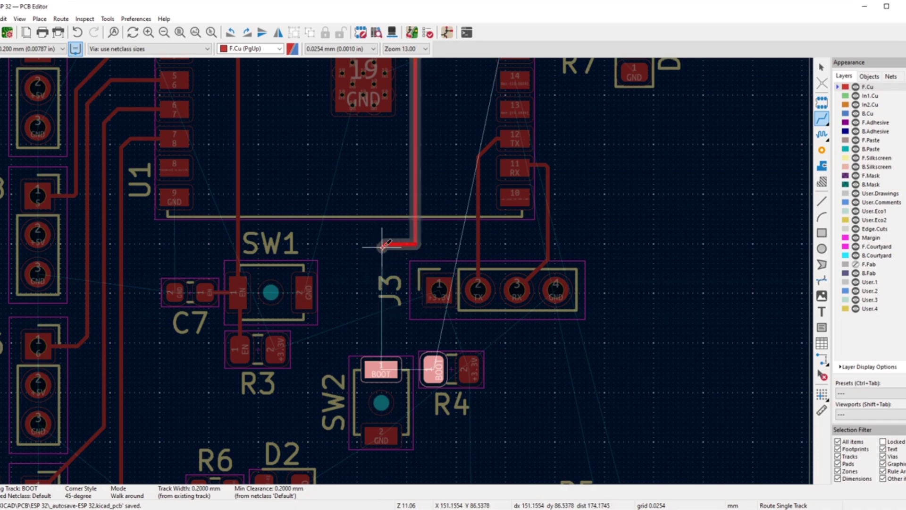
scroll(382, 246, "up", 3)
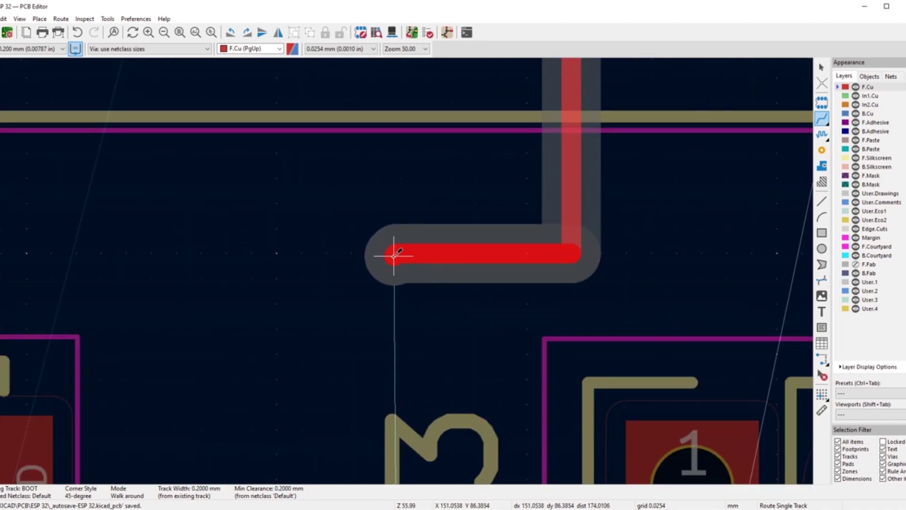
scroll(390, 340, "down", 3)
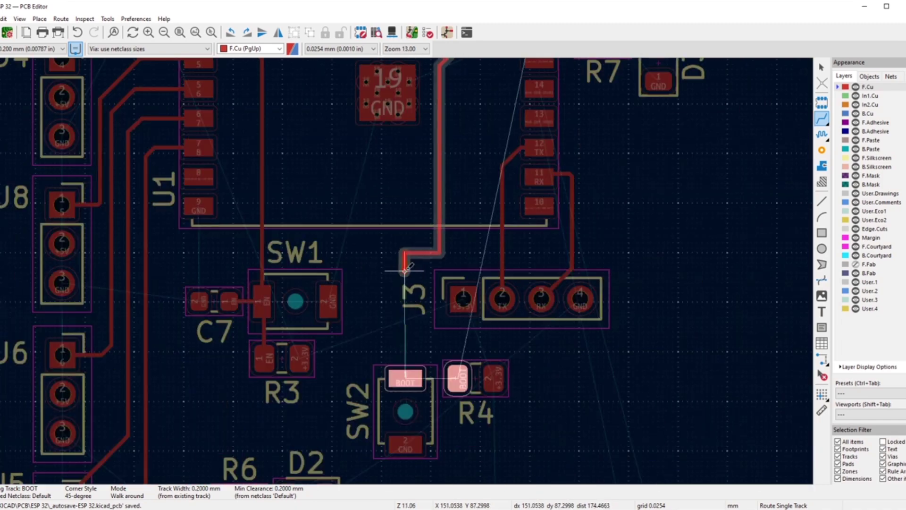
left_click(414, 380)
right_click(388, 249)
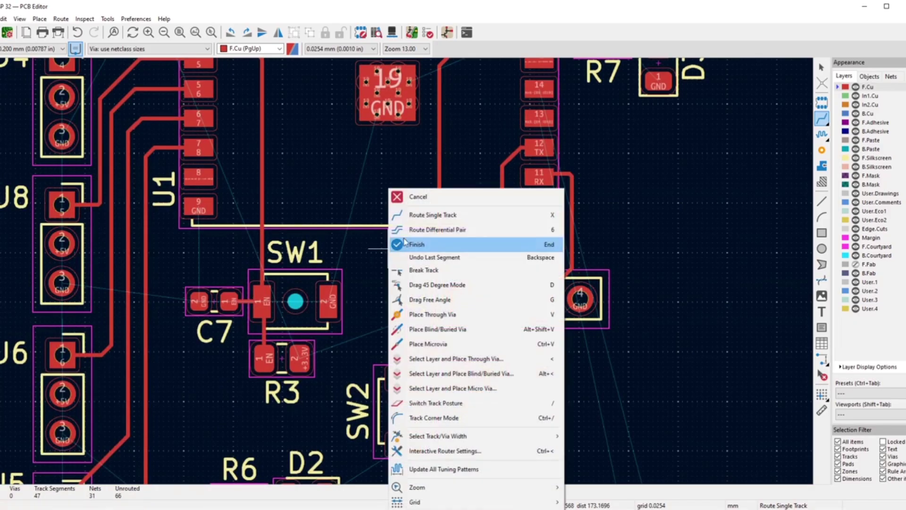
left_click(415, 203)
scroll(429, 257, "up", 2)
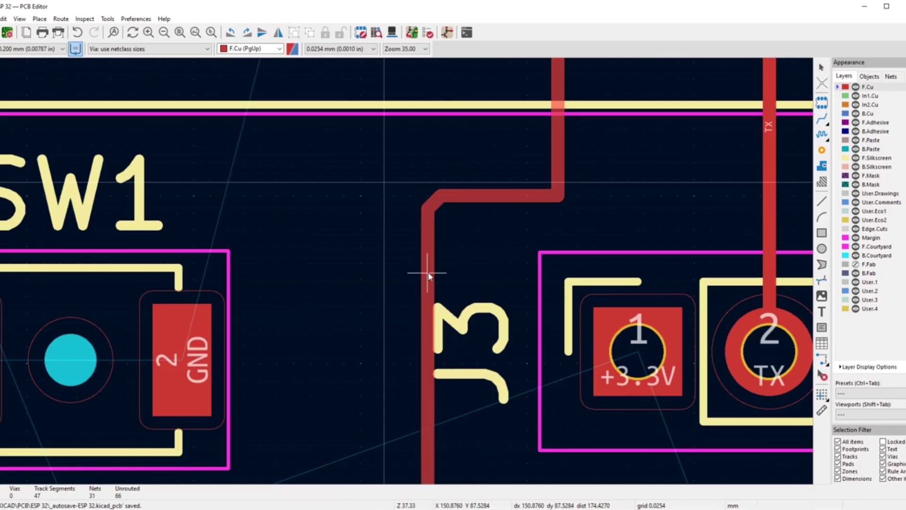
key("Escape")
- Route the BOOT track horizontally from SW2 pad 1 to R4 pad 1
scroll(391, 239, "down", 2)
scroll(404, 271, "up", 1)
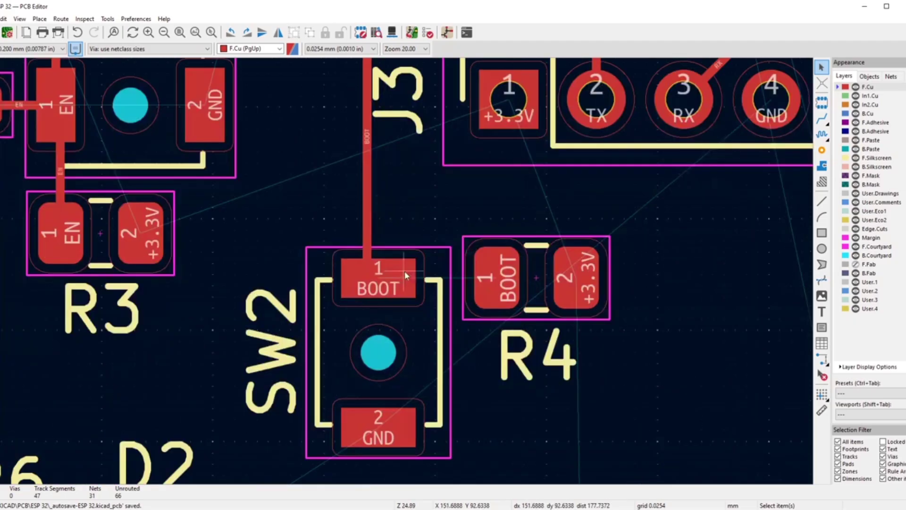
left_click(821, 118)
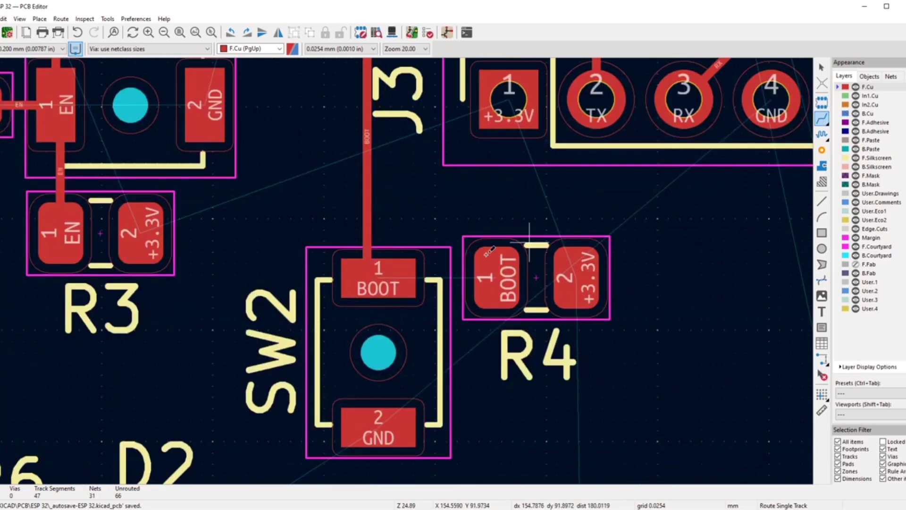
left_click(384, 278)
left_click(508, 280)
- Examine the remaining unrouted connections from U1 pads 13 and 14 down to U2 and the USB connector J1
scroll(507, 279, "down", 3)
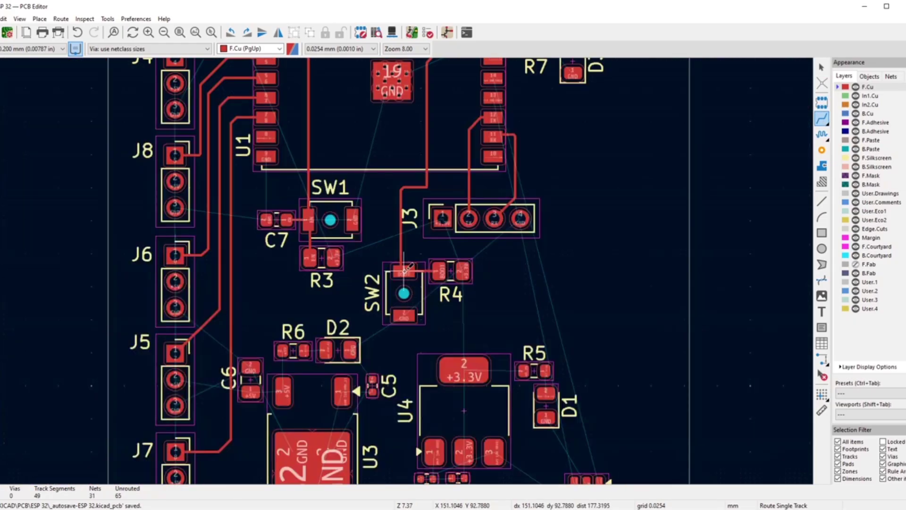
scroll(407, 258, "down", 2)
scroll(407, 268, "down", 1)
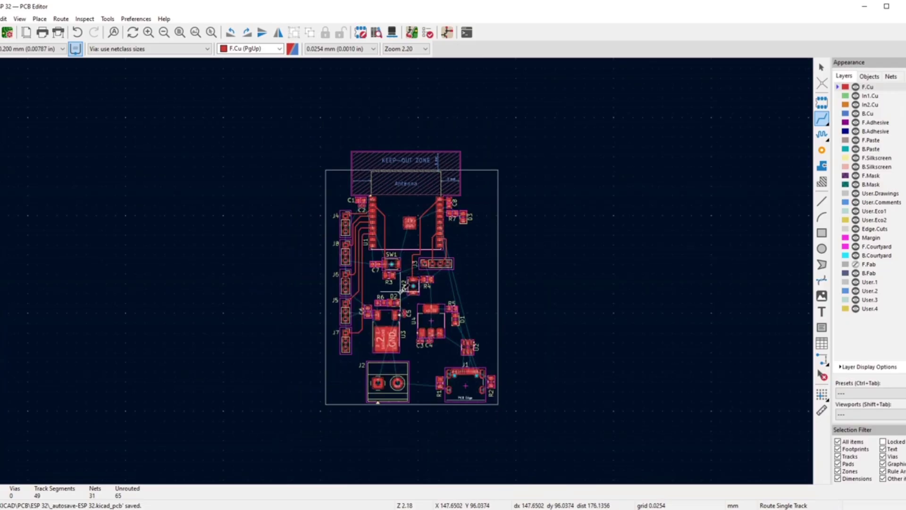
scroll(406, 270, "up", 1)
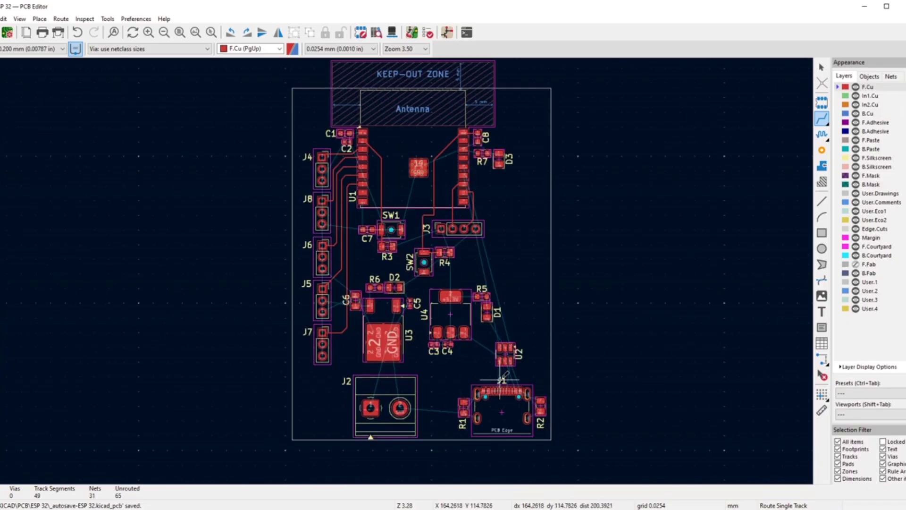
scroll(500, 375, "up", 3)
scroll(413, 215, "down", 5)
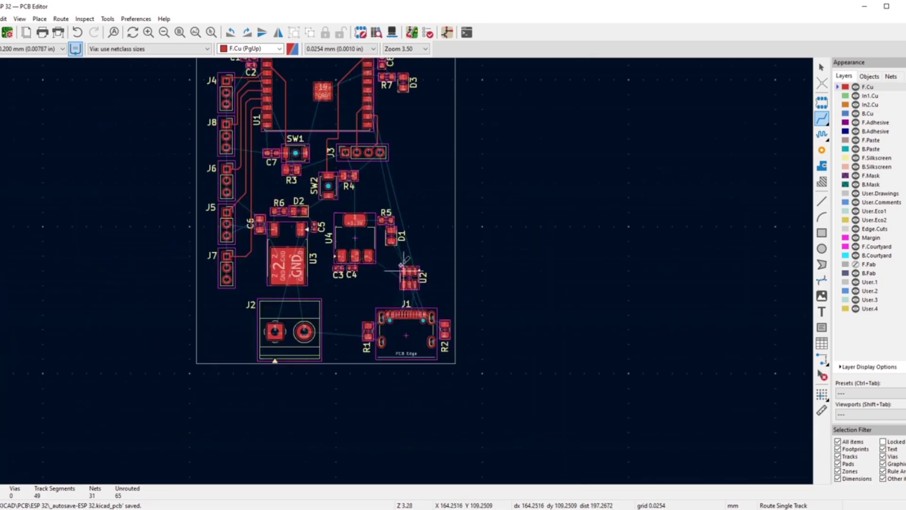
scroll(377, 155, "up", 4)
scroll(392, 179, "up", 5)
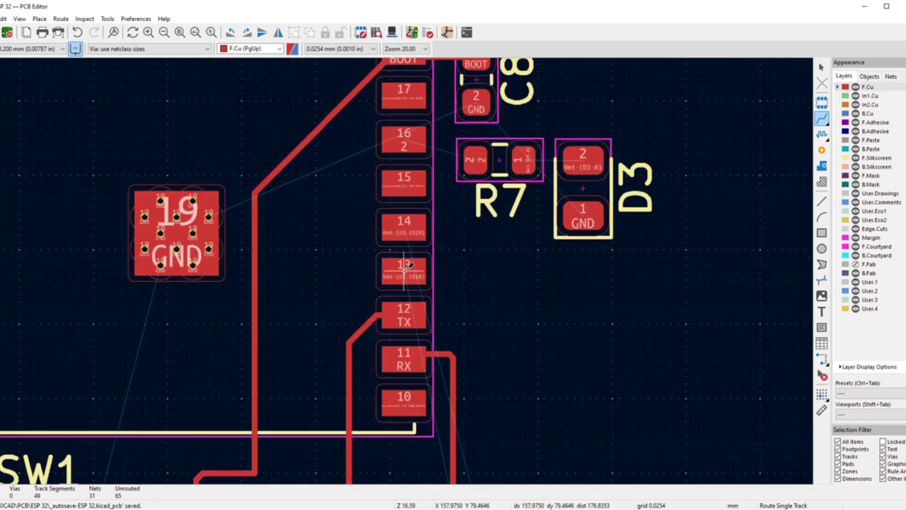
scroll(392, 212, "down", 5)
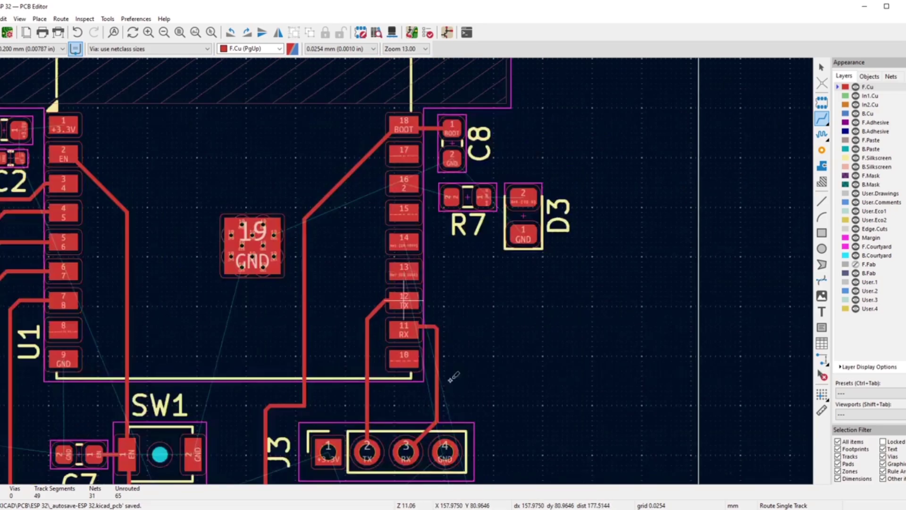
scroll(400, 287, "up", 3)
scroll(399, 287, "up", 3)
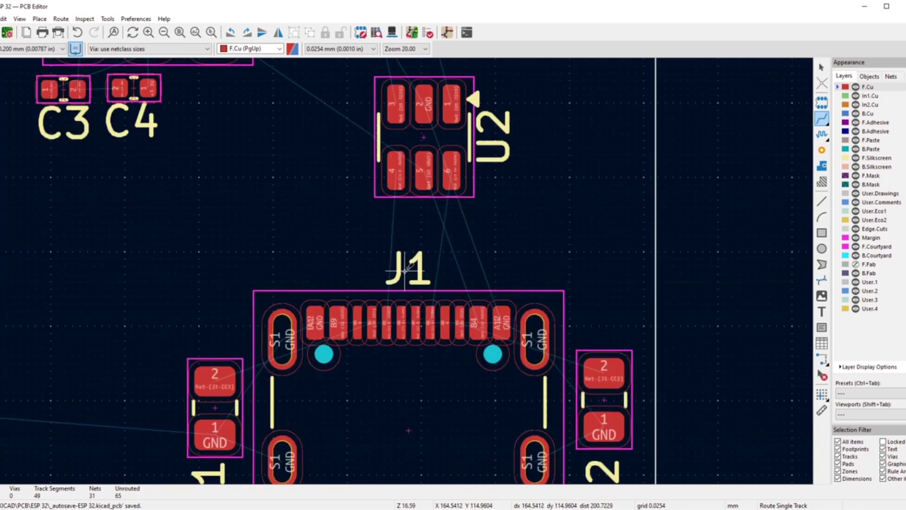
- Route the D- track from J1 pad B7 to U2 pad 4 and try to shift its vertical segment
scroll(407, 267, "up", 2)
left_click(385, 322)
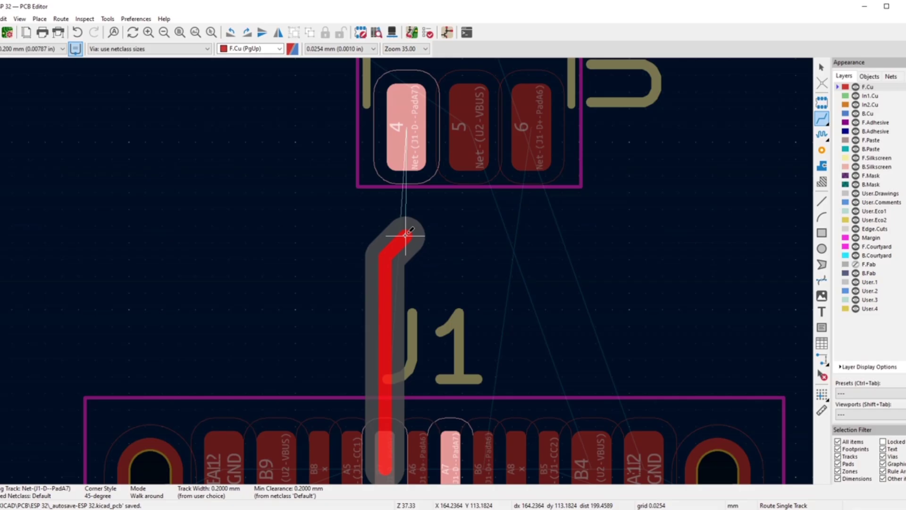
left_click(407, 143)
right_click(272, 180)
left_click(296, 189)
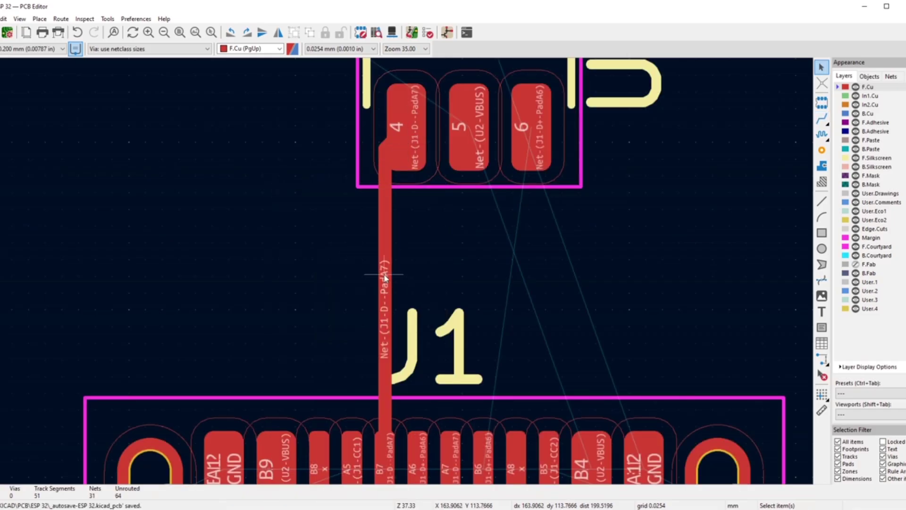
left_click(380, 272)
key("d")
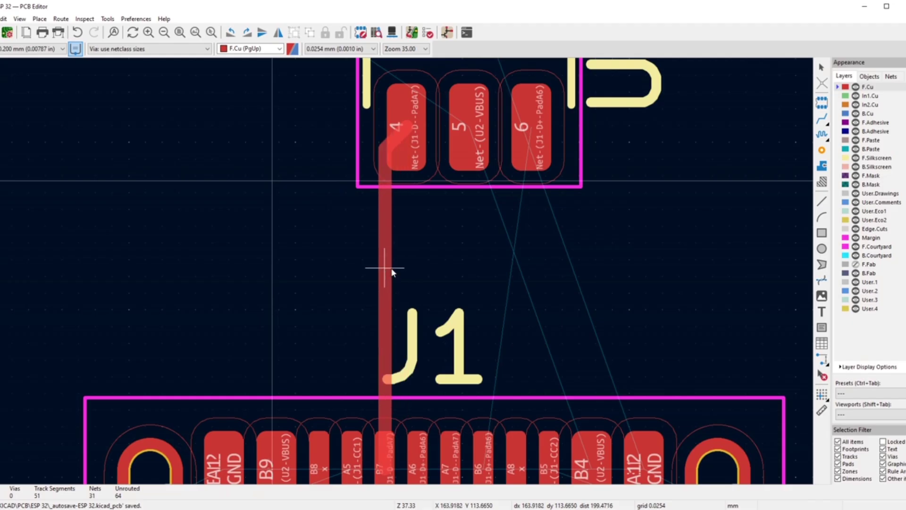
left_click(389, 272)
- Delete the diagonal and vertical segments of the D- track between J1 pad B7 and U2 pad 4
scroll(390, 272, "down", 5)
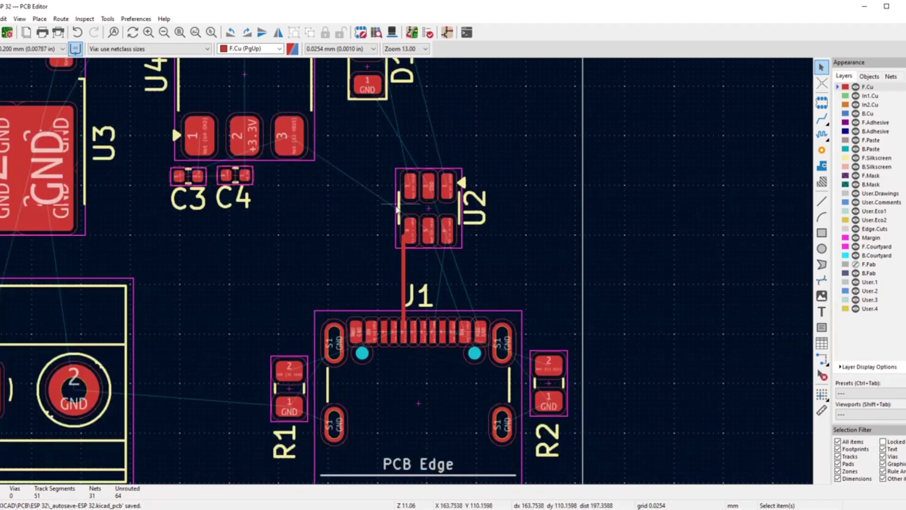
scroll(412, 344, "up", 5)
left_click(424, 328)
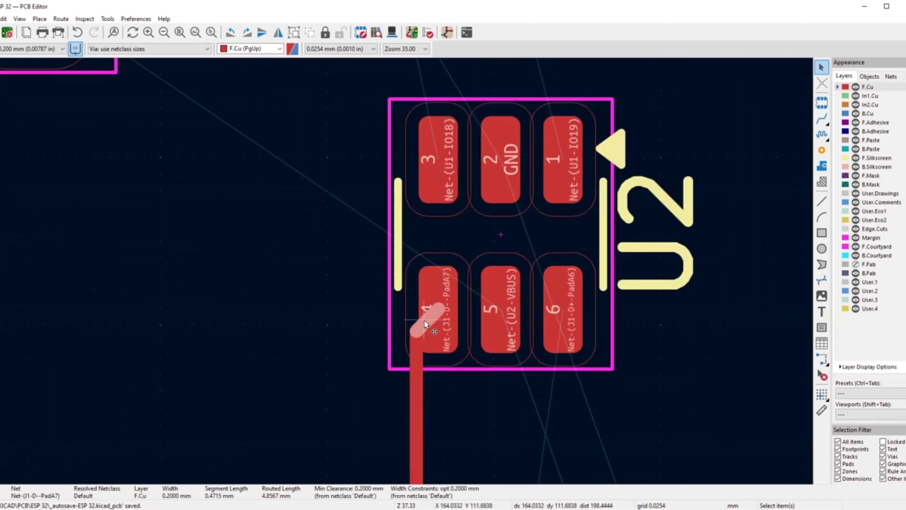
key("Delete")
left_click(415, 341)
key("Delete")
- Move footprint U2 horizontally so it is centred above J1's data pads, at about X 164.7 mm
scroll(401, 223, "down", 3)
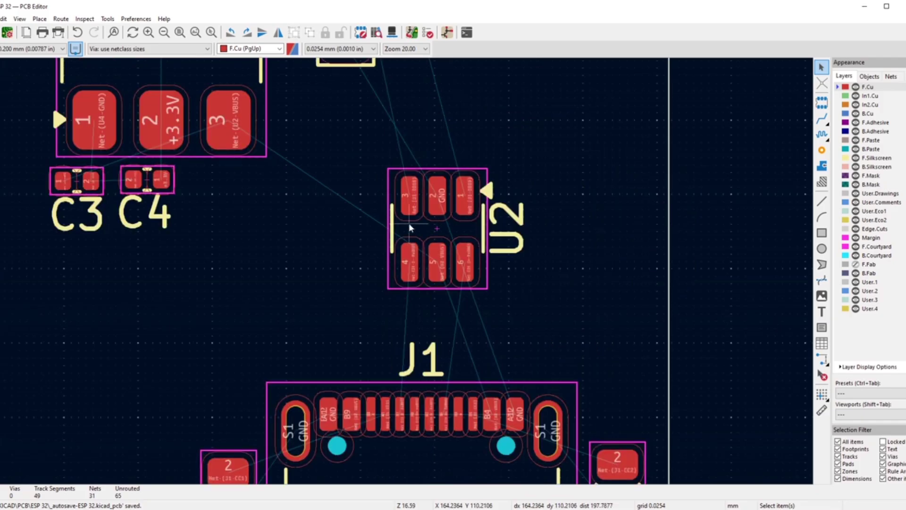
left_click(409, 224)
key("m")
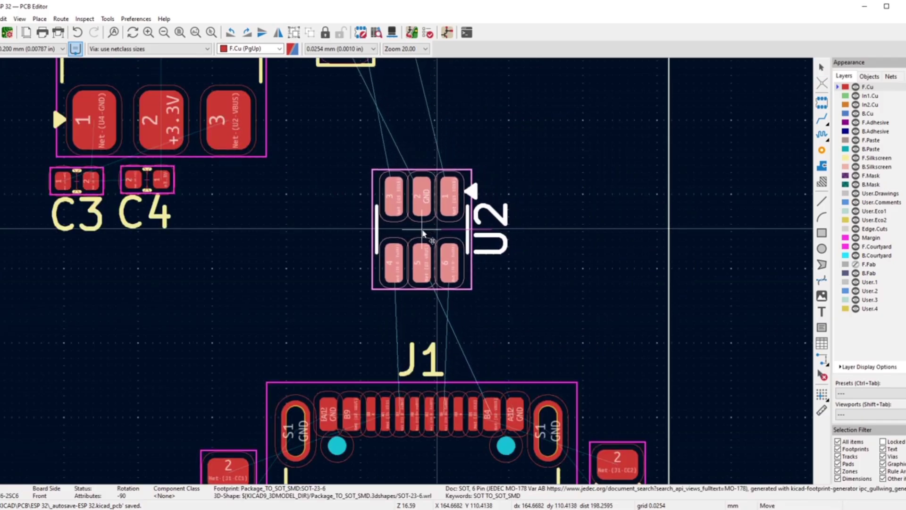
left_click(425, 230)
left_click(273, 240)
- Move LED D1 closer to U4 and slightly further below R5, to about X 161.4 mm, Y 103.4 mm
scroll(406, 270, "down", 5)
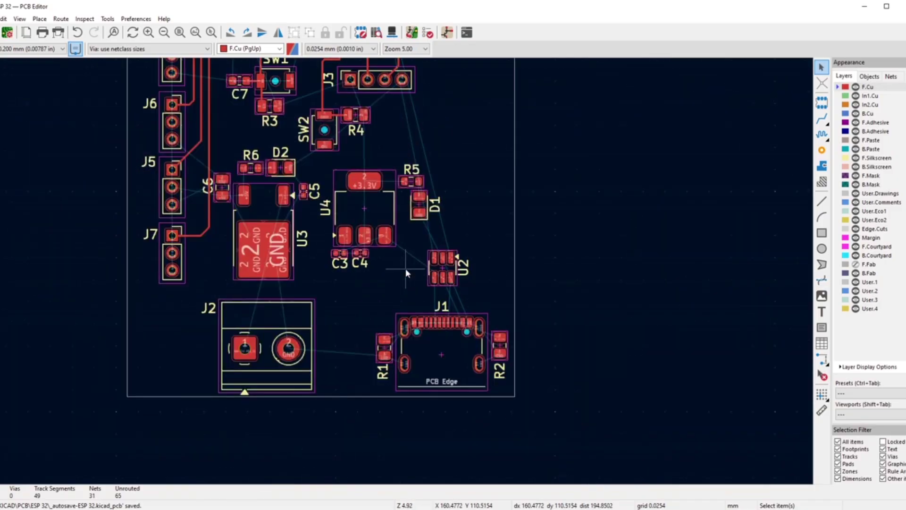
scroll(406, 271, "down", 2)
scroll(412, 269, "up", 8)
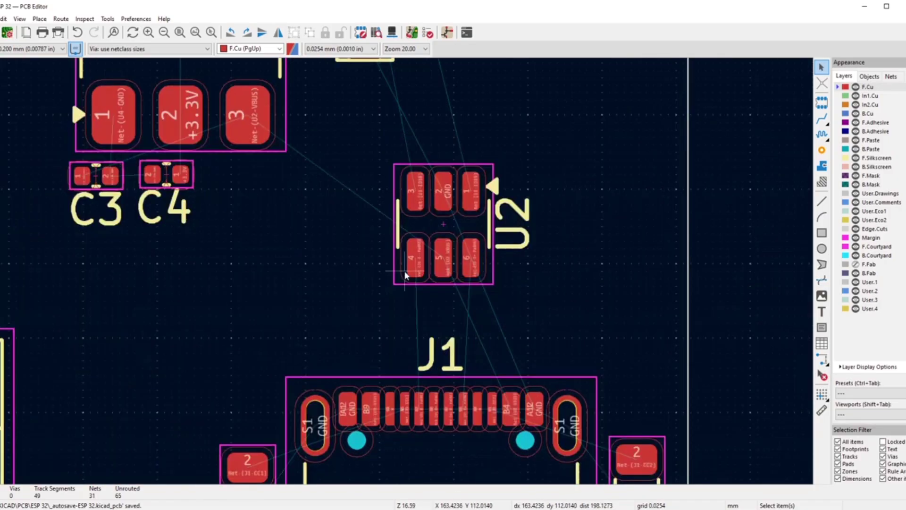
scroll(406, 274, "down", 4)
scroll(386, 166, "up", 4)
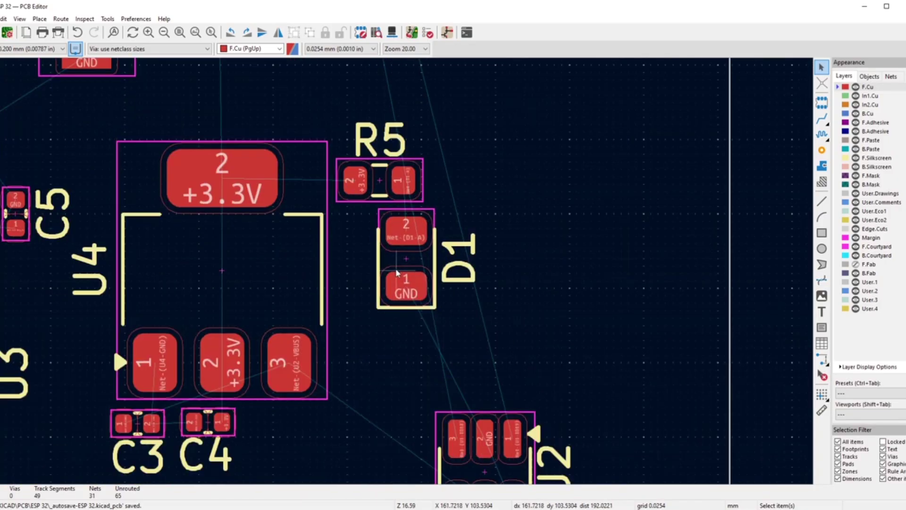
left_click(392, 265)
key("m")
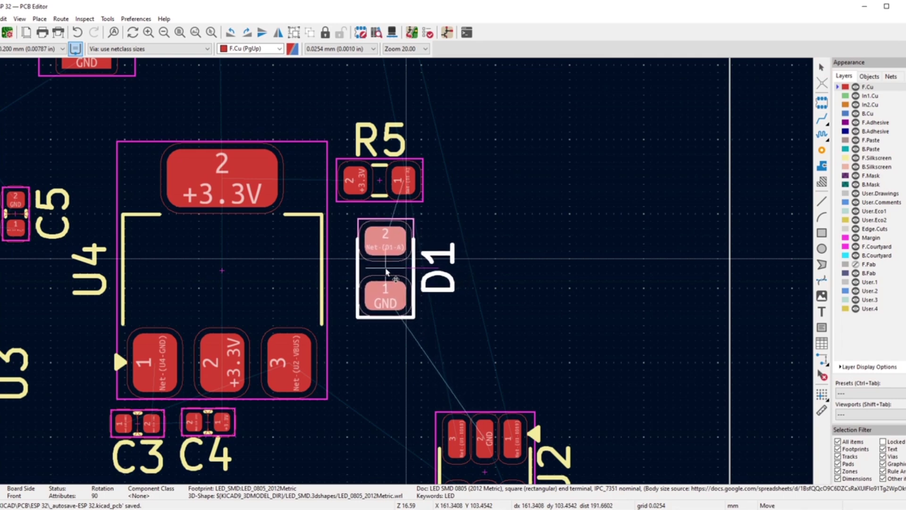
left_click(386, 269)
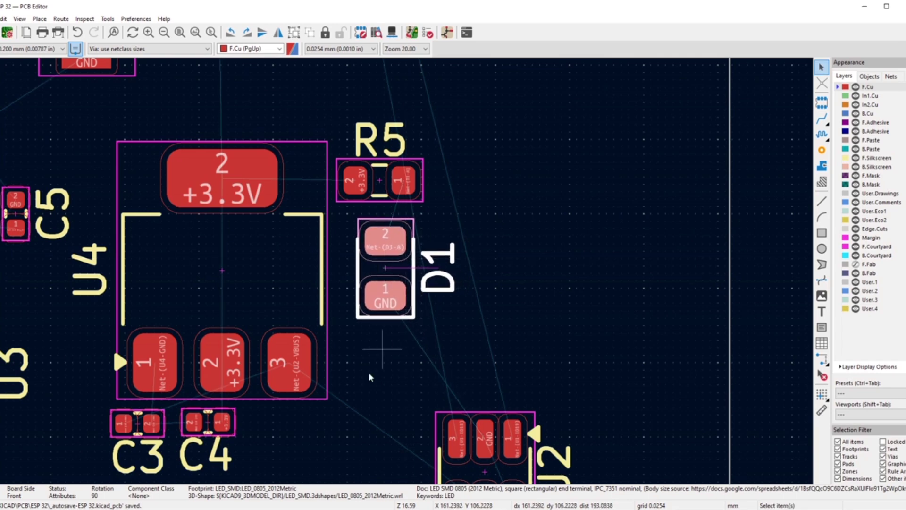
left_click(371, 374)
- Route a near-straight D- track from J1 pad B7 up to the repositioned U2's pad 4
scroll(476, 381, "down", 2)
scroll(401, 327, "up", 1)
scroll(405, 275, "up", 1)
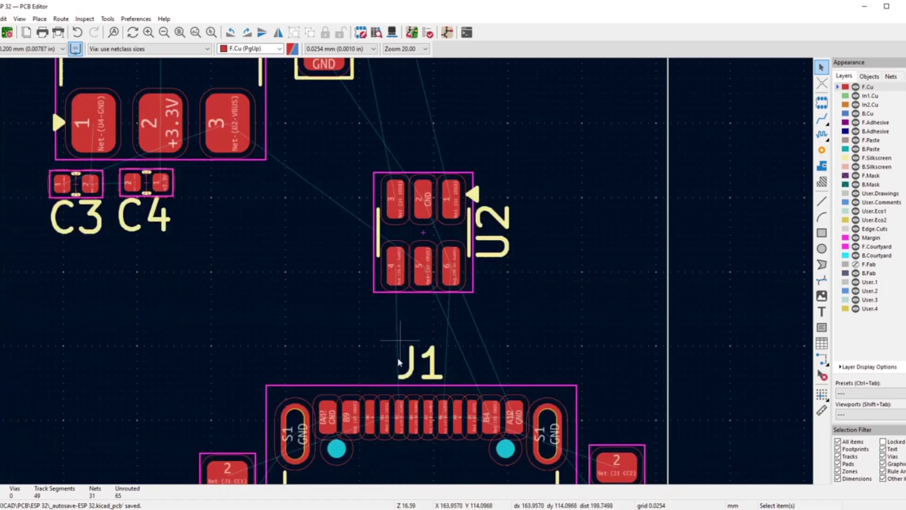
left_click(822, 119)
scroll(399, 416, "up", 1)
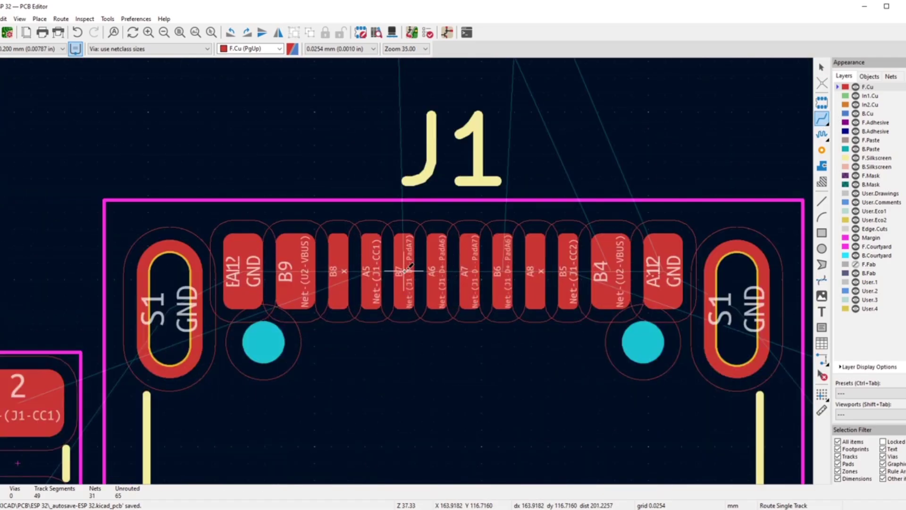
left_click(409, 267)
scroll(404, 188, "down", 1)
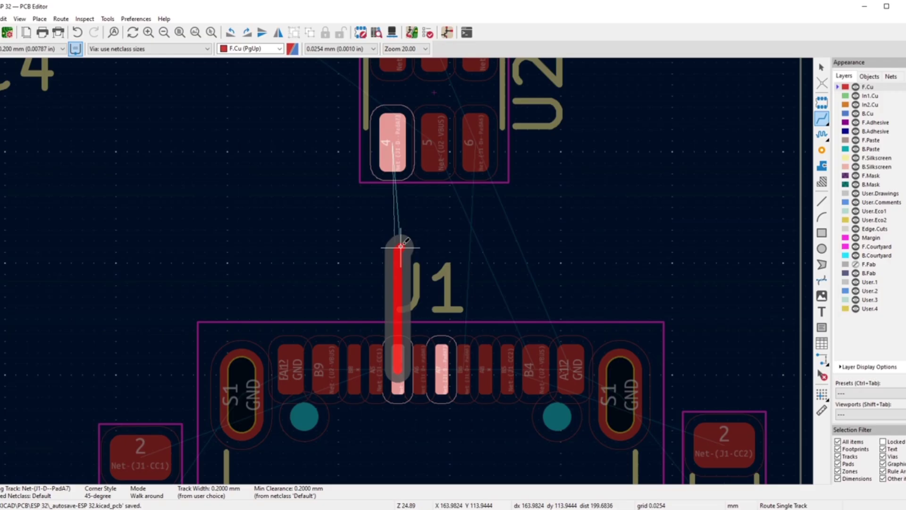
left_click(393, 141)
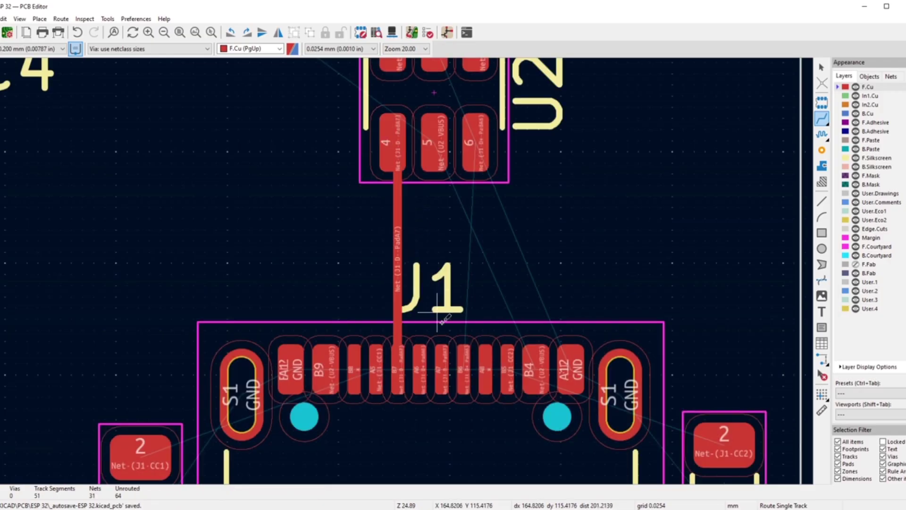
- Route the D+ track from J1 pad B6 up to U2 pad 6 with a short 45-degree jog
left_click(465, 361)
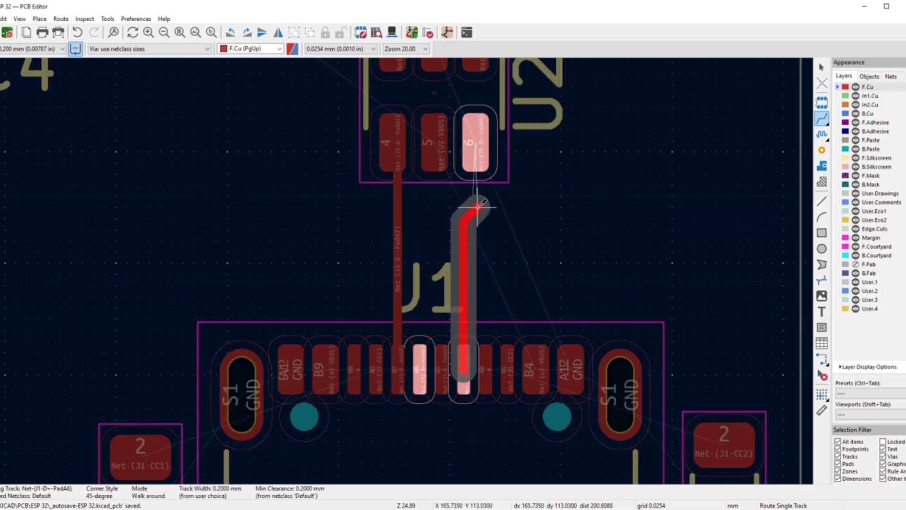
scroll(478, 205, "up", 2)
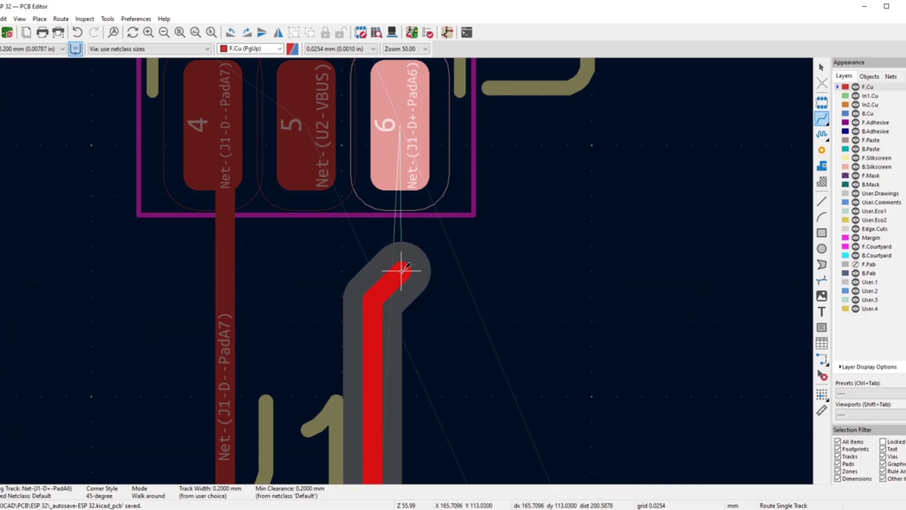
left_click(399, 122)
right_click(454, 257)
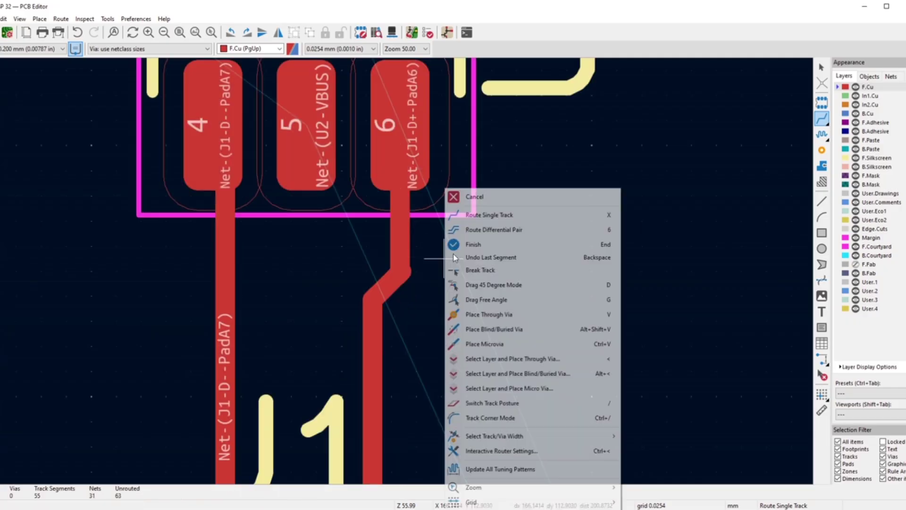
left_click(475, 197)
- Tidy the bend in the D+ track just below U2 pad 6
left_click(400, 257)
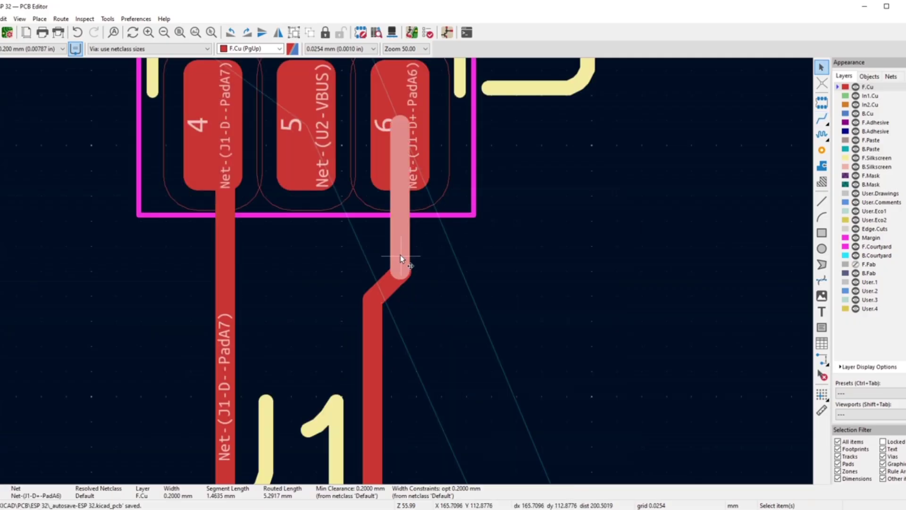
left_click_drag(401, 255, 397, 257)
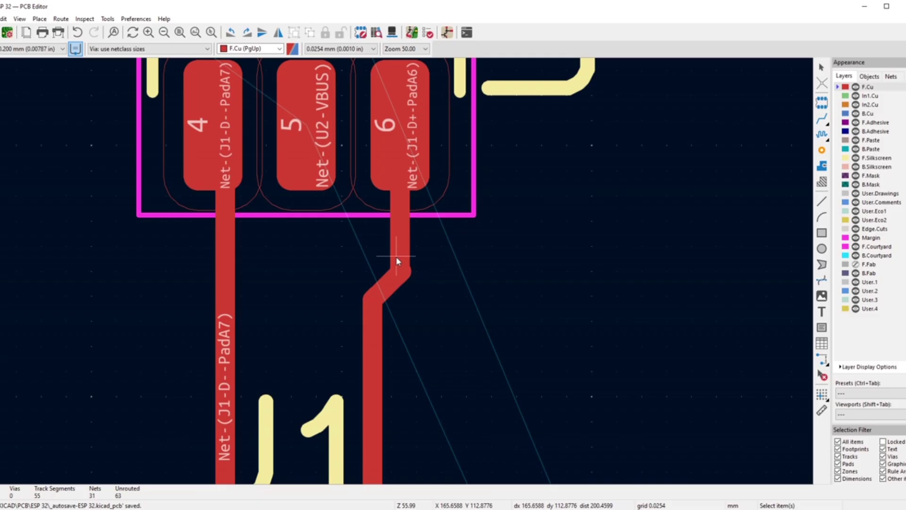
left_click(386, 286)
left_click_drag(390, 287, 390, 287)
scroll(426, 308, "down", 1)
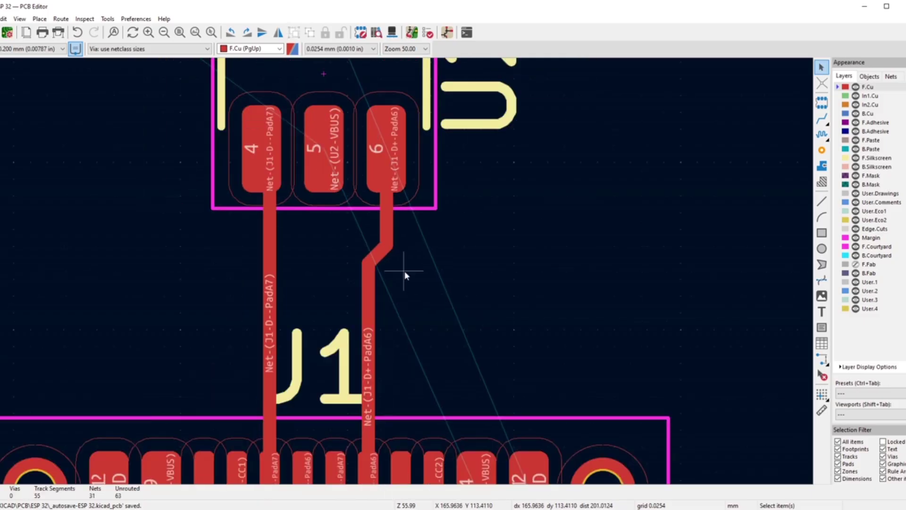
- Route the IO18 track from U2 pad 3 up past D1 to U1 pad 13
scroll(404, 276, "down", 5)
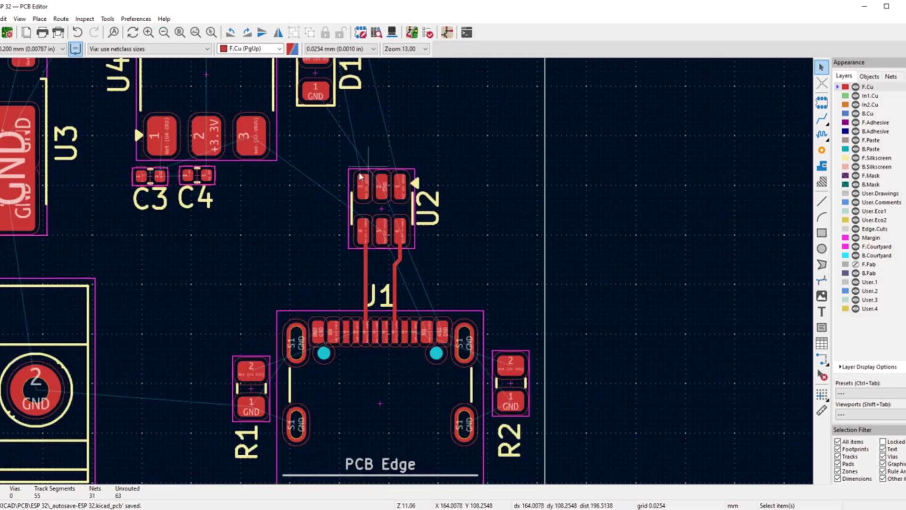
scroll(406, 276, "down", 4)
scroll(410, 282, "up", 2)
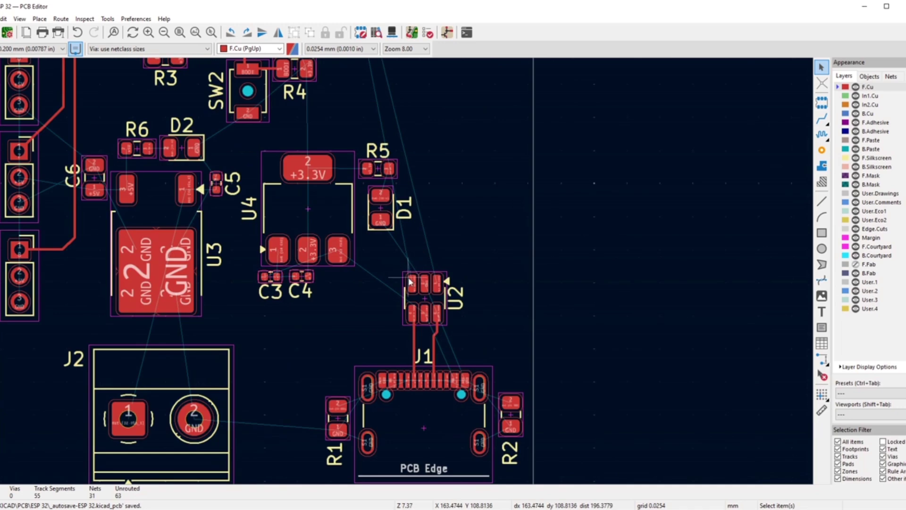
left_click(817, 121)
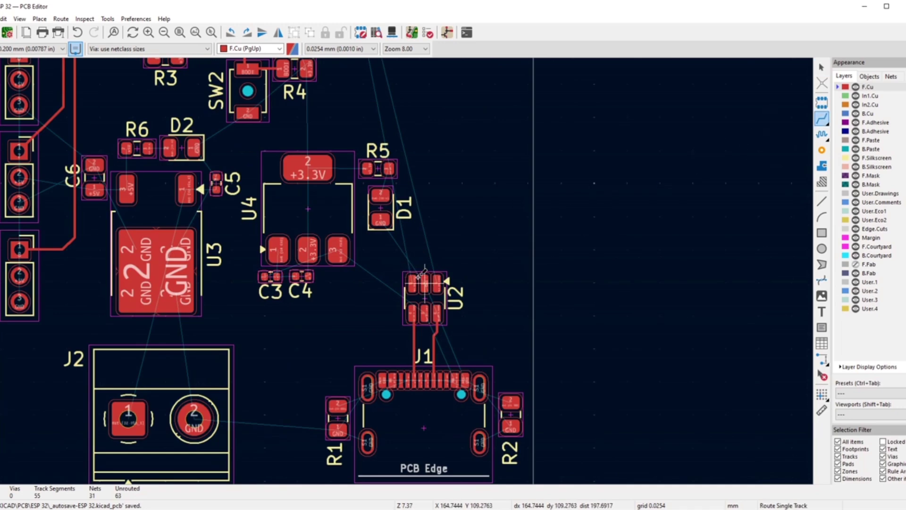
left_click(413, 274)
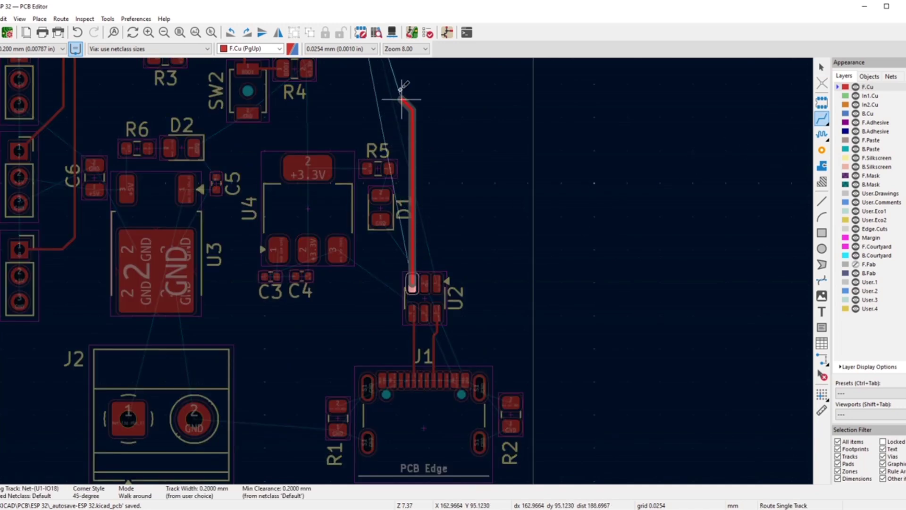
scroll(405, 146, "down", 3)
scroll(382, 192, "up", 5)
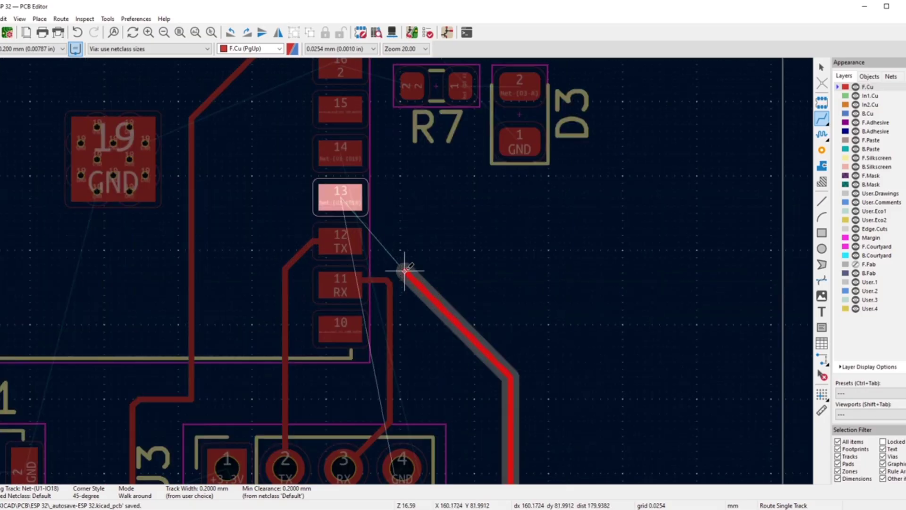
left_click(364, 199)
- Route the IO19 track from U2 pad 1 up alongside the IO18 track, below R7, to U1 pad 14
scroll(411, 262, "down", 6)
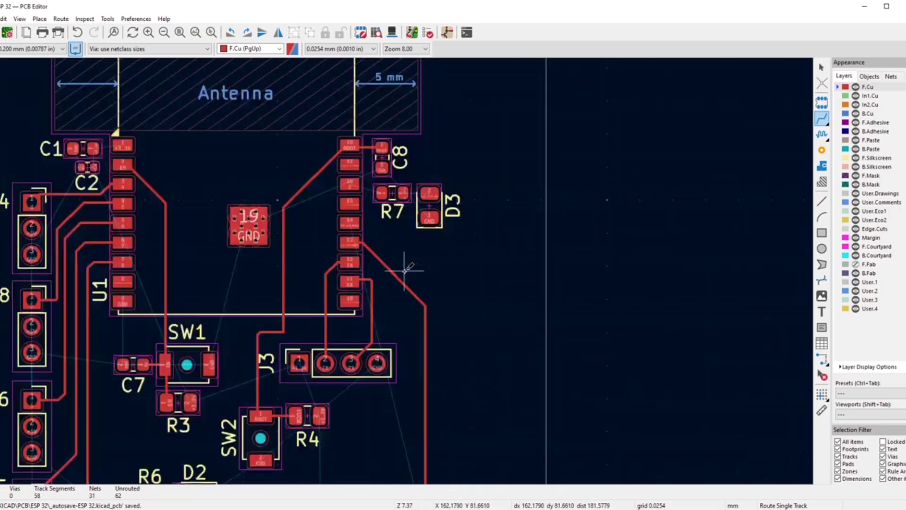
scroll(409, 266, "up", 5)
scroll(407, 267, "up", 2)
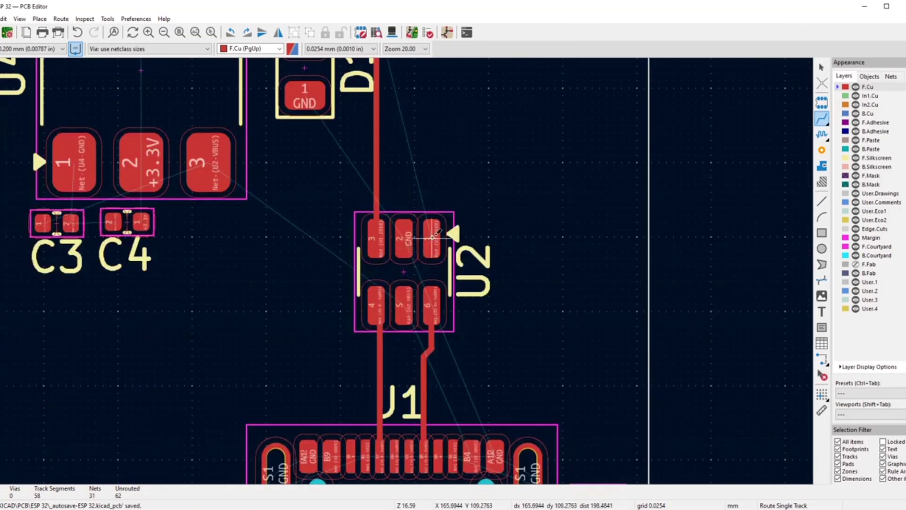
left_click(425, 240)
scroll(426, 115, "down", 5)
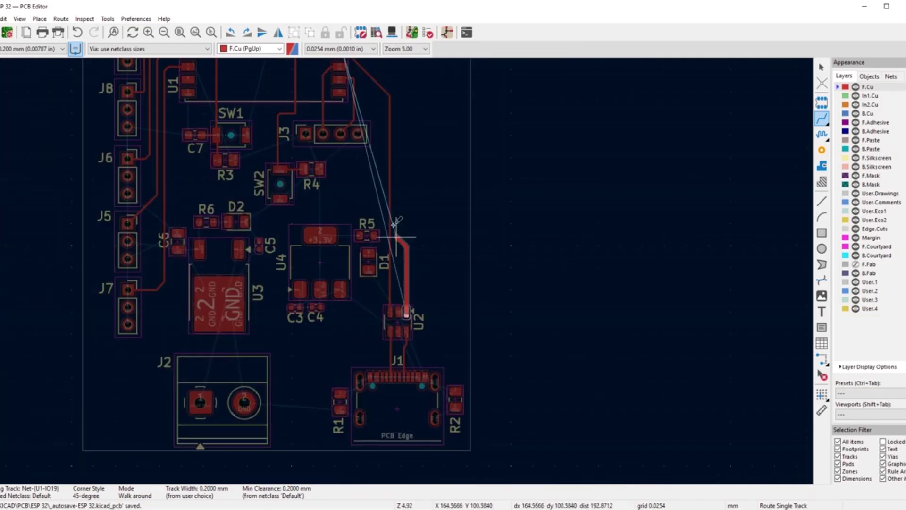
scroll(401, 138, "up", 3)
scroll(391, 270, "up", 3)
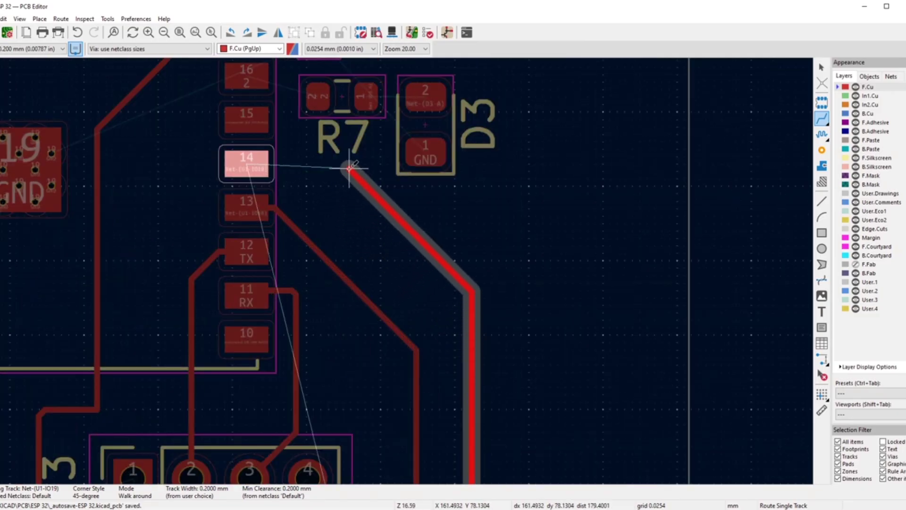
scroll(350, 167, "up", 2)
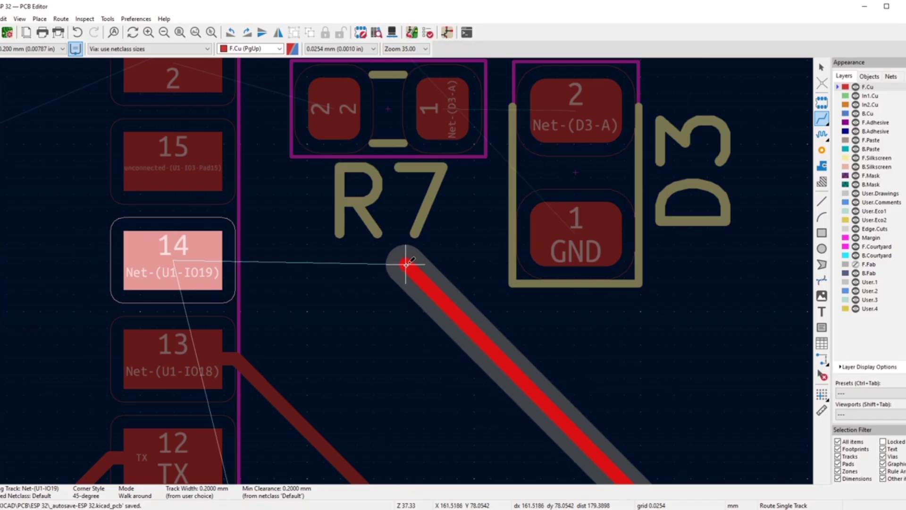
left_click(405, 260)
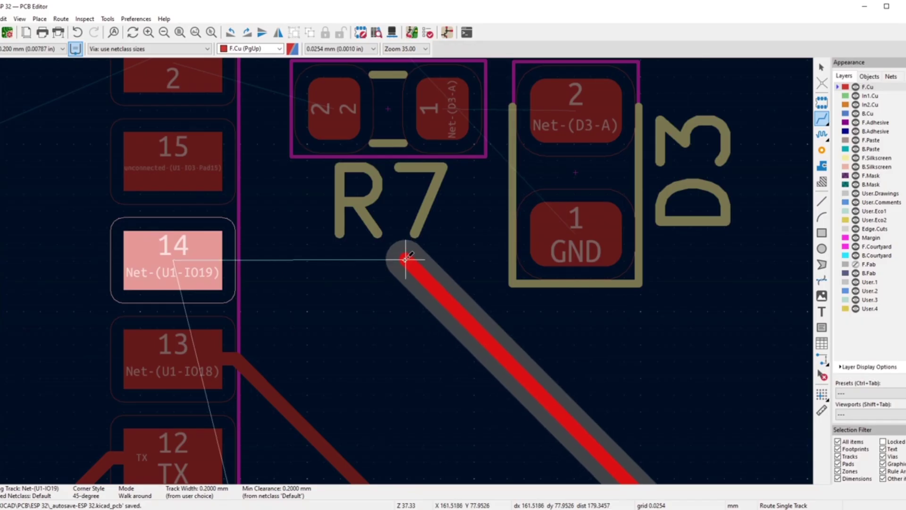
left_click(195, 261)
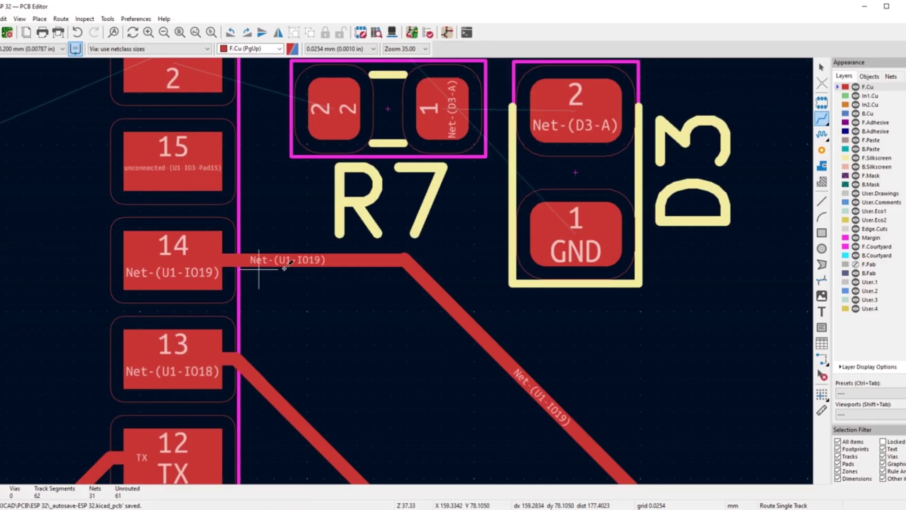
right_click(293, 236)
left_click(339, 197)
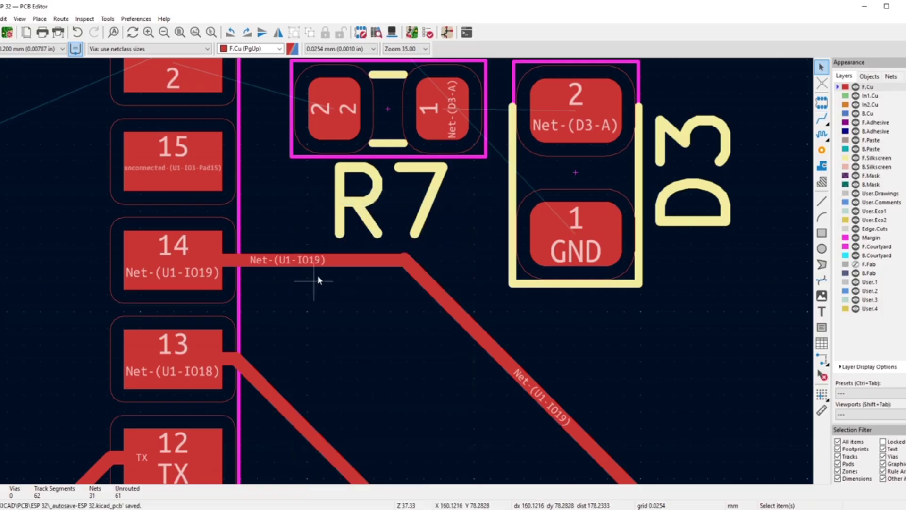
- Smooth the IO19 track's corner below R7, where the horizontal run from U1 pad 14 meets the diagonal
left_click(325, 262)
key("d")
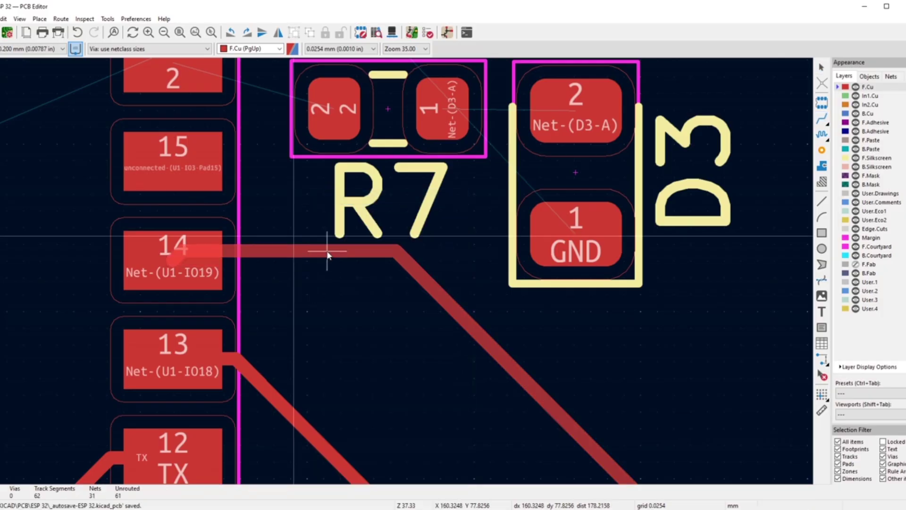
left_click(324, 253)
left_click(419, 282)
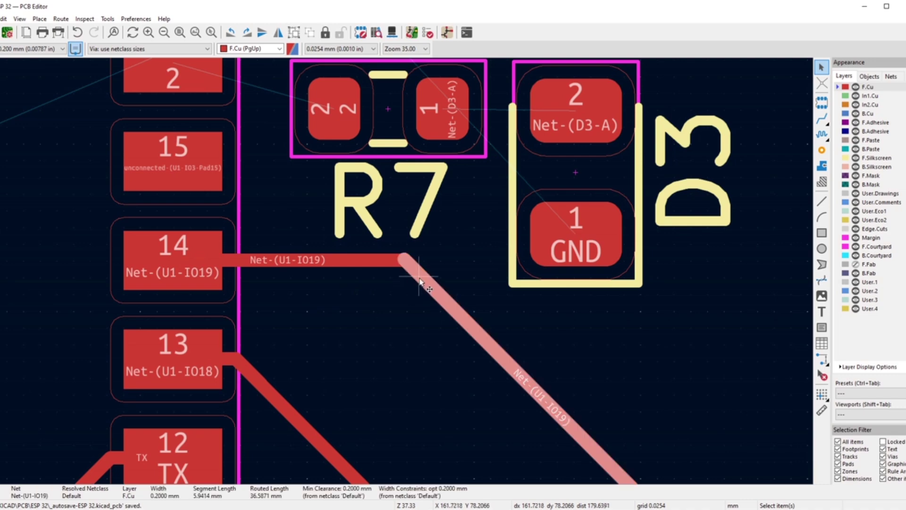
key("d")
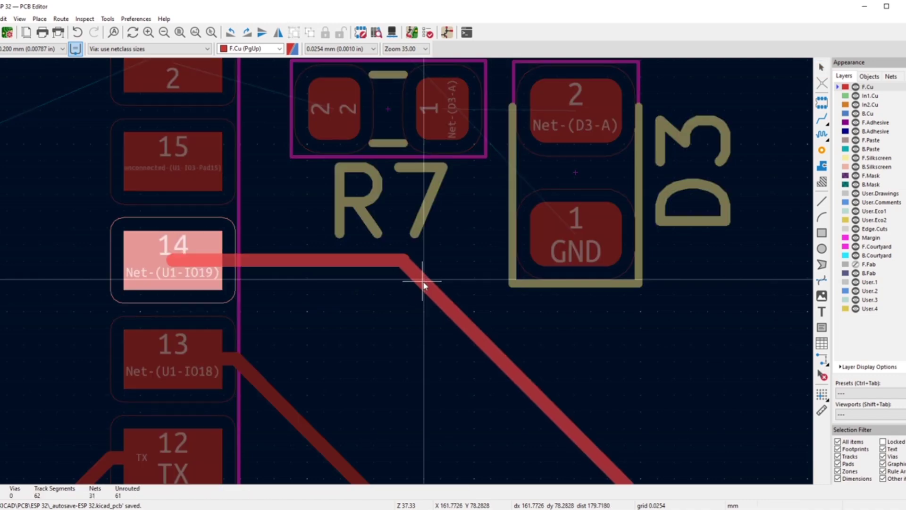
left_click(417, 291)
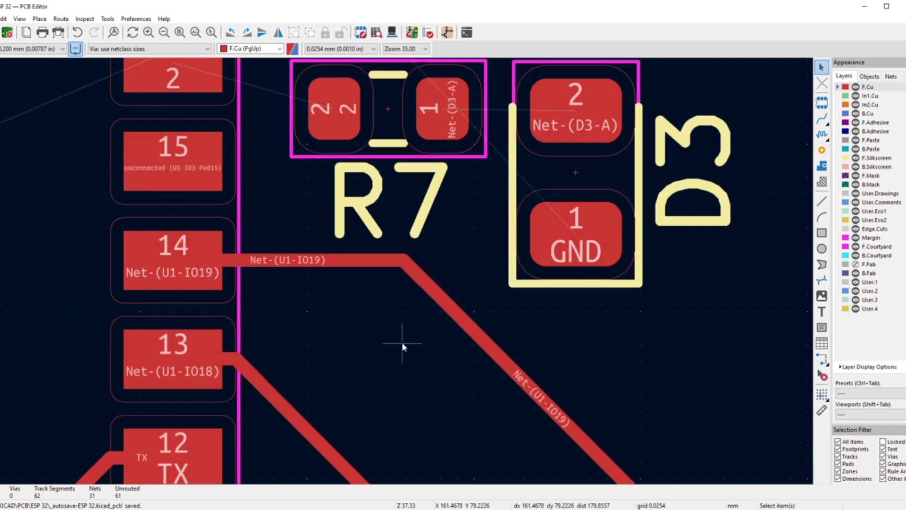
- Shift the IO18 track's diagonal segment outward so the track leaves U1 pad 13 horizontally, parallel to the IO19 track
scroll(402, 346, "down", 9)
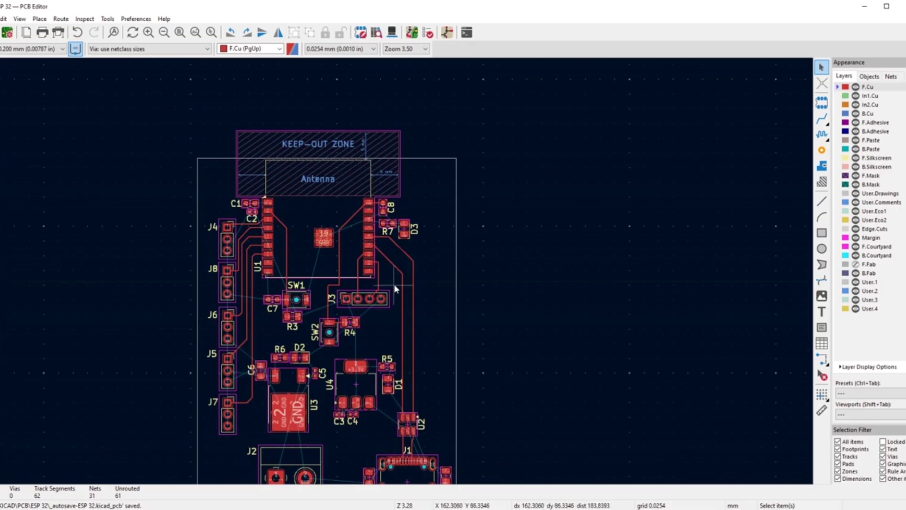
scroll(392, 287, "up", 7)
left_click(412, 271)
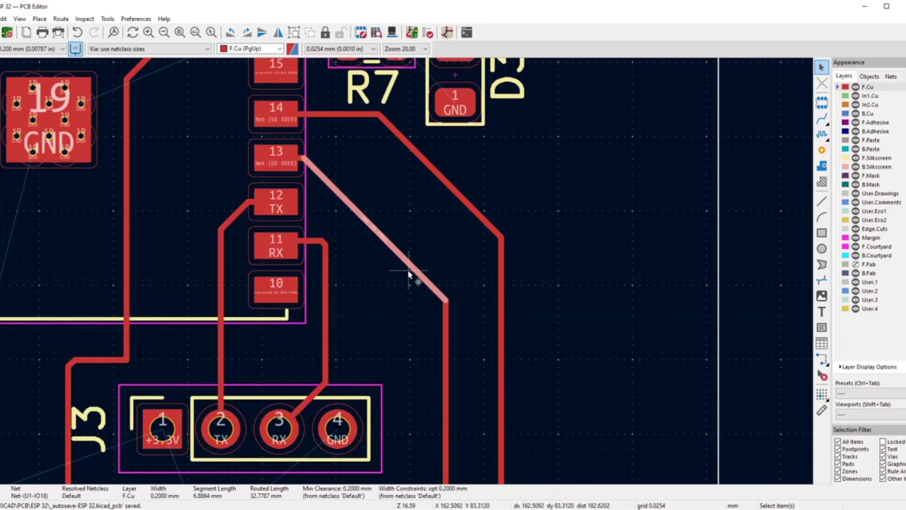
key("d")
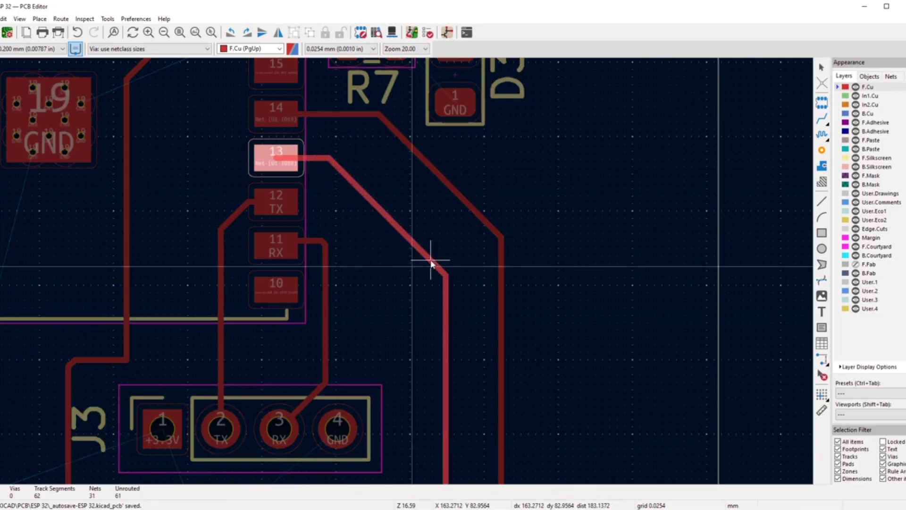
left_click(431, 261)
- Examine the routed data lines around U2 and J1 and the unrouted connections to the nearby power components
scroll(388, 313, "down", 9)
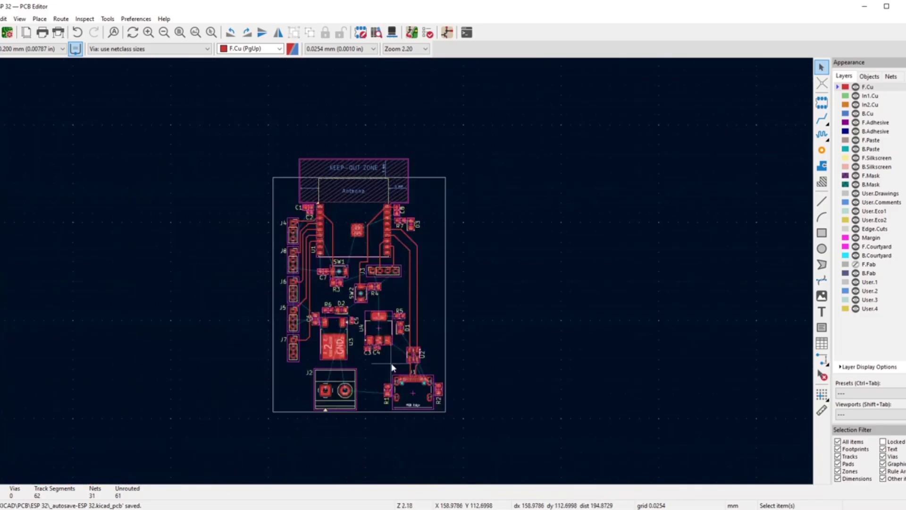
scroll(410, 267, "up", 7)
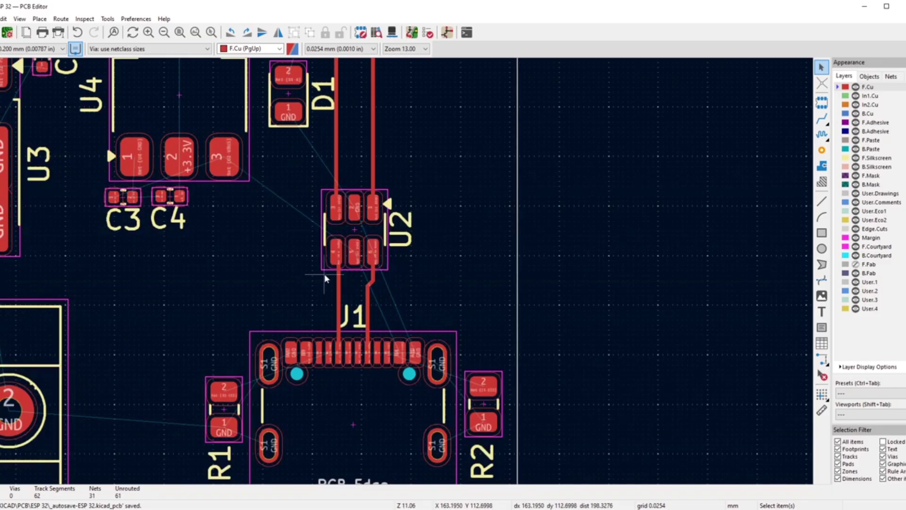
scroll(326, 278, "up", 3)
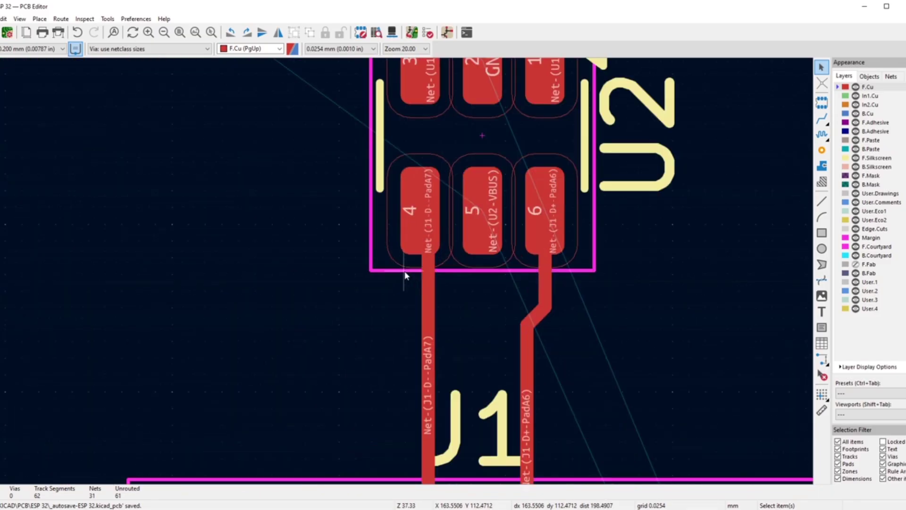
scroll(428, 260, "down", 1)
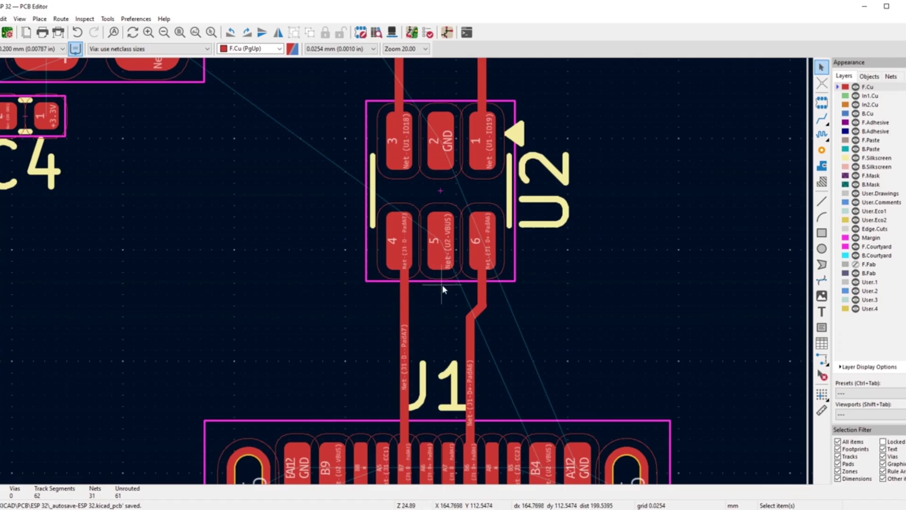
scroll(415, 255, "down", 4)
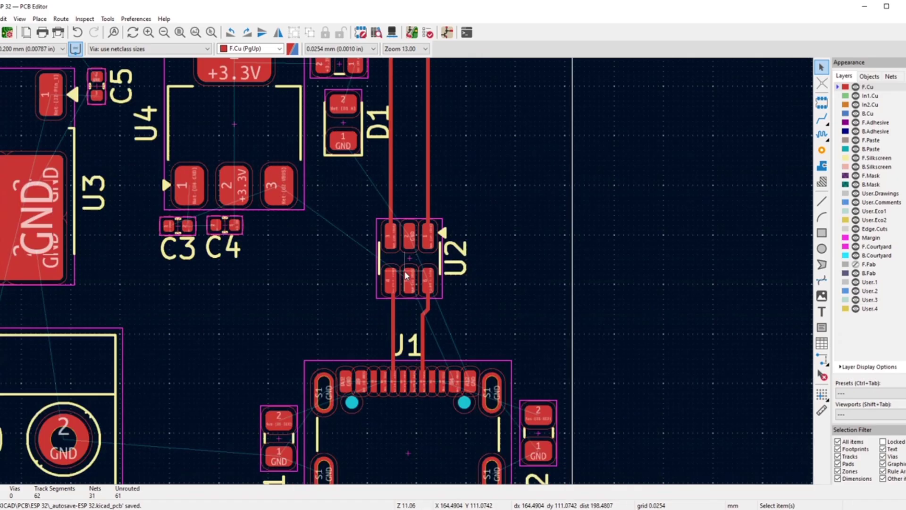
scroll(406, 275, "up", 3)
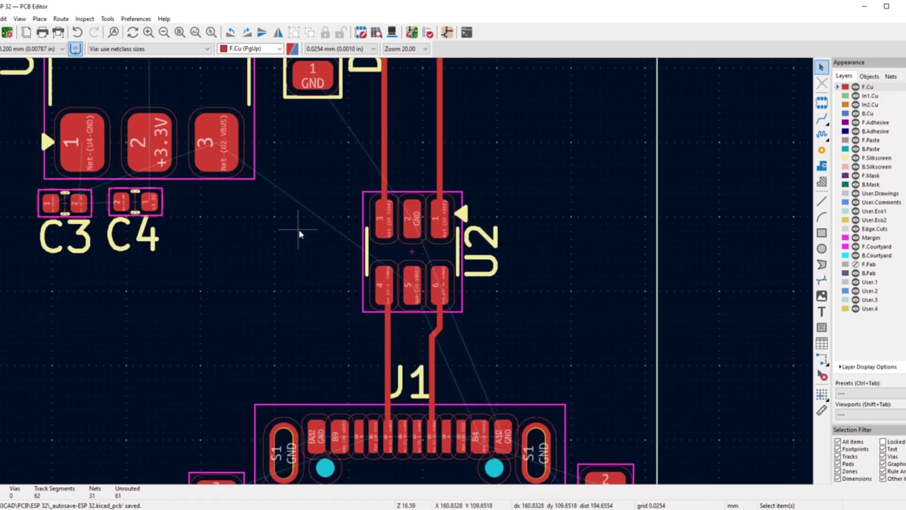
scroll(219, 247, "down", 3)
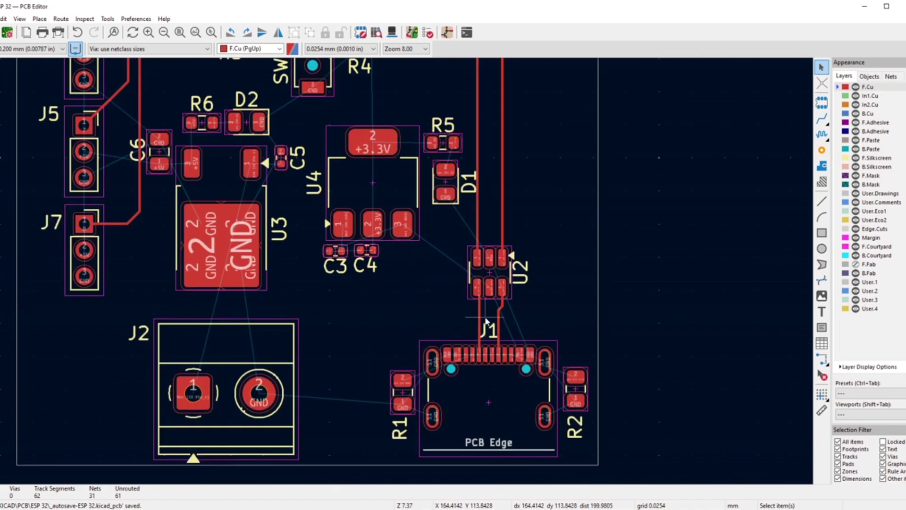
scroll(486, 321, "up", 2)
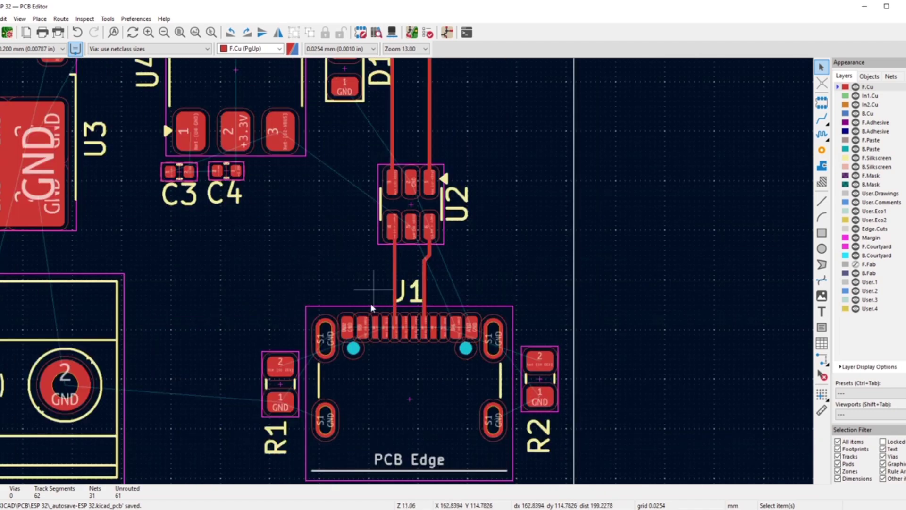
scroll(290, 257, "down", 3)
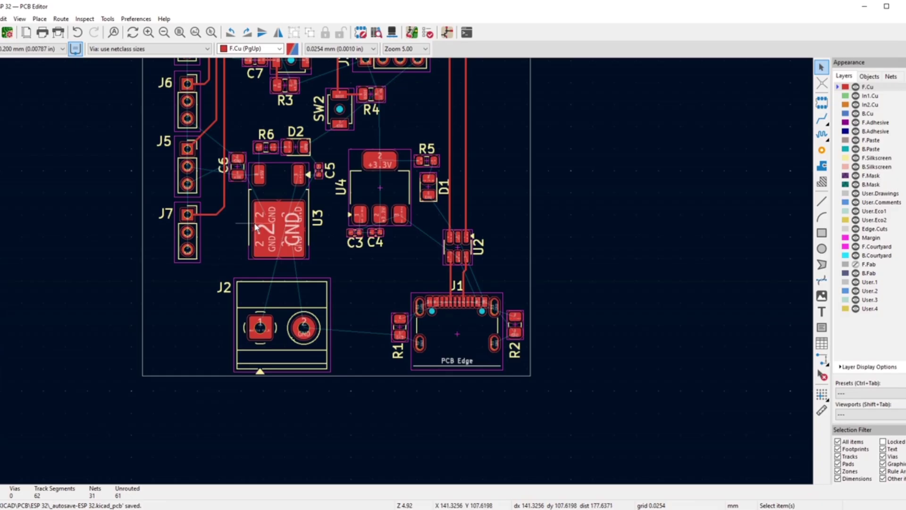
scroll(257, 203, "down", 2)
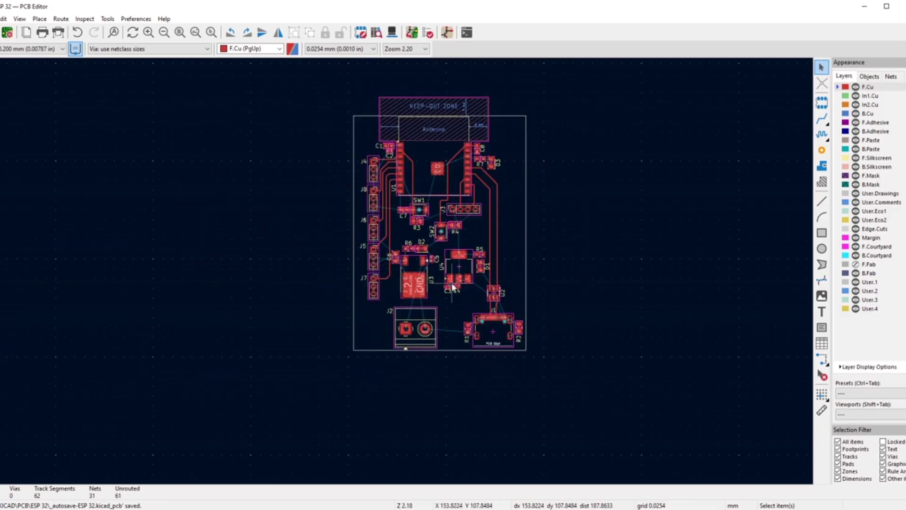
scroll(438, 233, "up", 2)
scroll(383, 279, "up", 2)
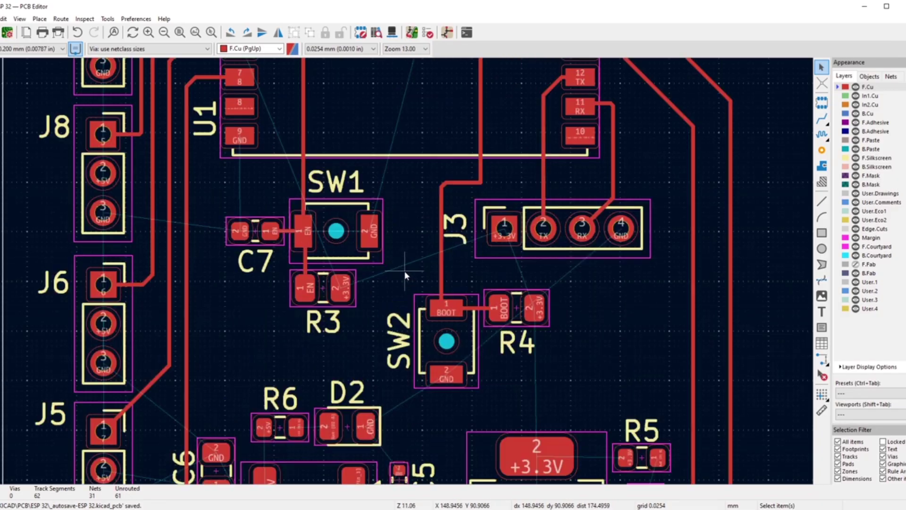
left_click(821, 118)
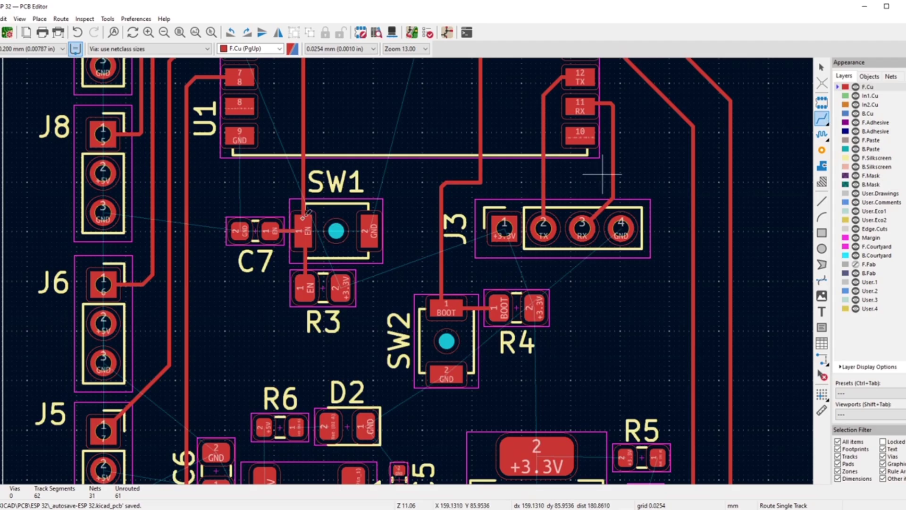
right_click(40, 188)
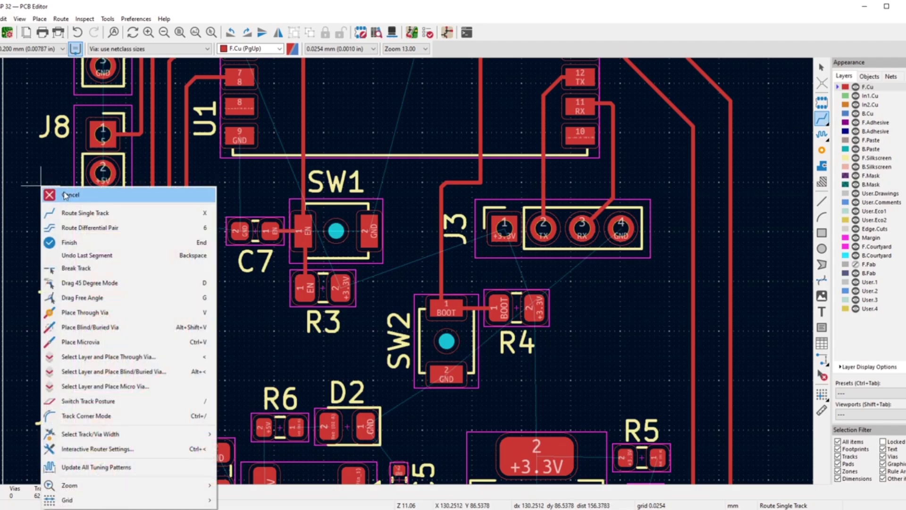
left_click(66, 194)
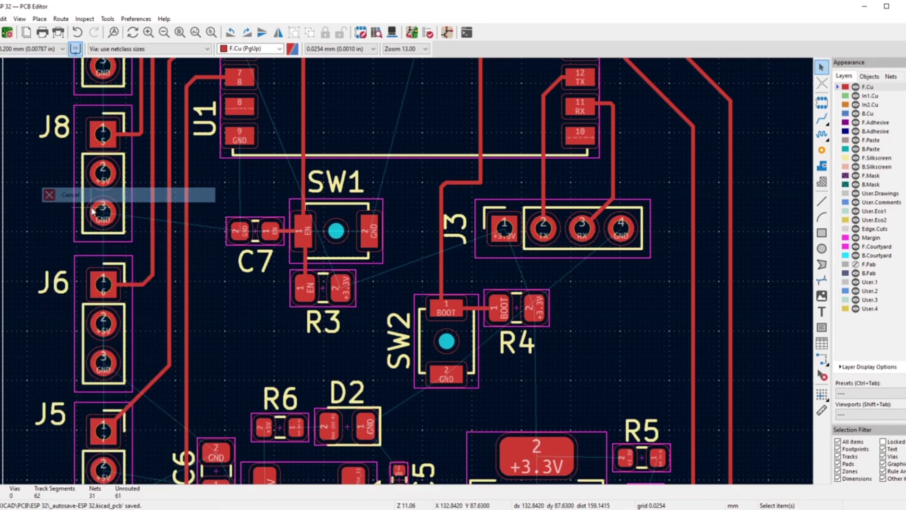
- Set the track width to 0.500 mm and route the +3.3V track from C1 pad 1 to U1 pad 1
left_click(7, 49)
left_click(11, 79)
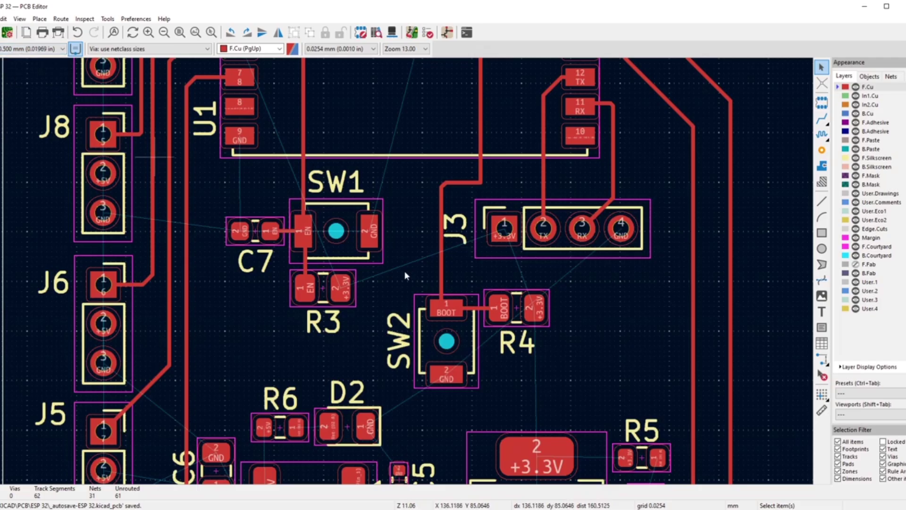
scroll(404, 275, "down", 4)
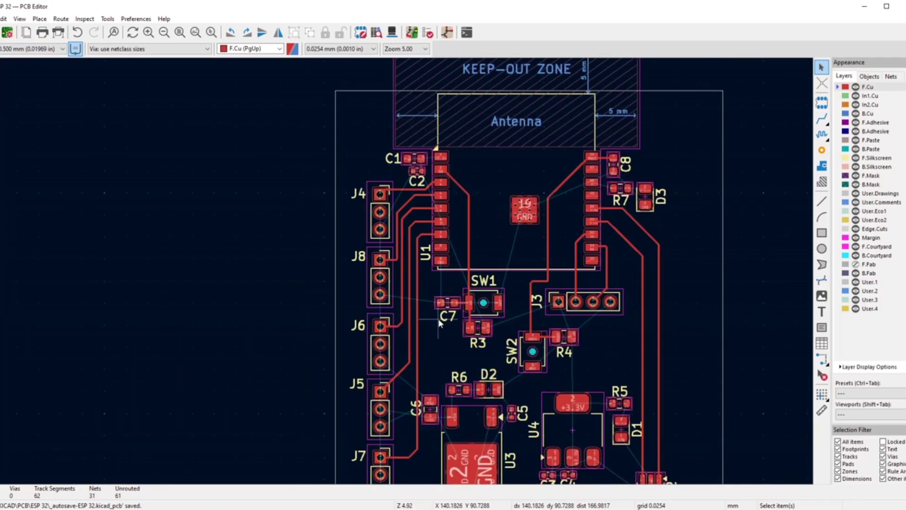
left_click(822, 119)
scroll(444, 146, "up", 5)
left_click(373, 208)
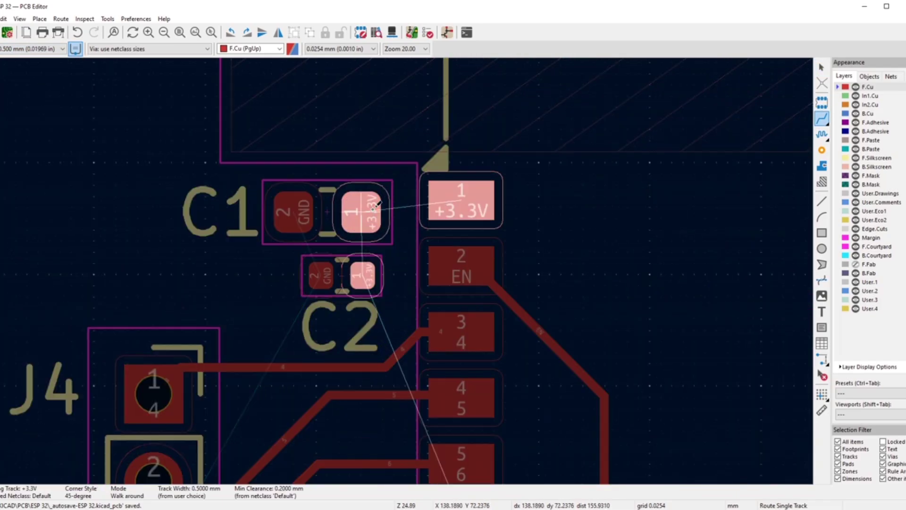
left_click(463, 203)
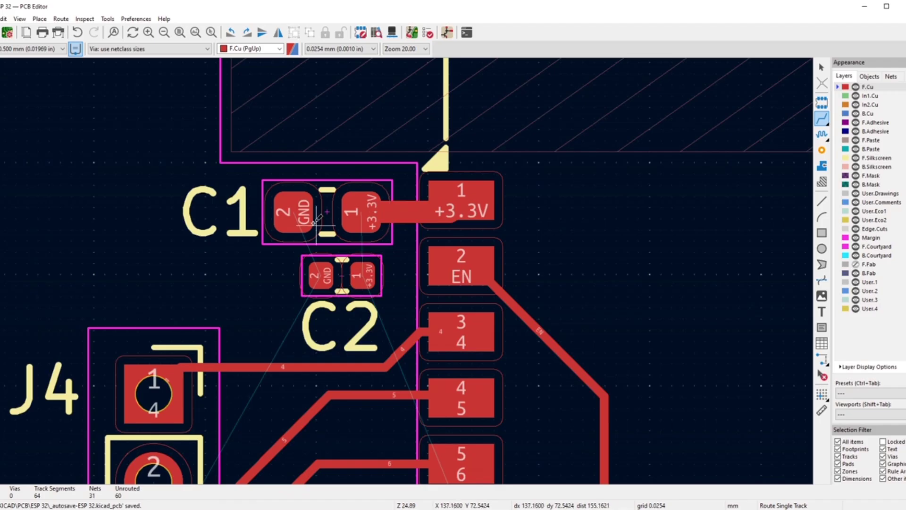
right_click(113, 179)
left_click(142, 187)
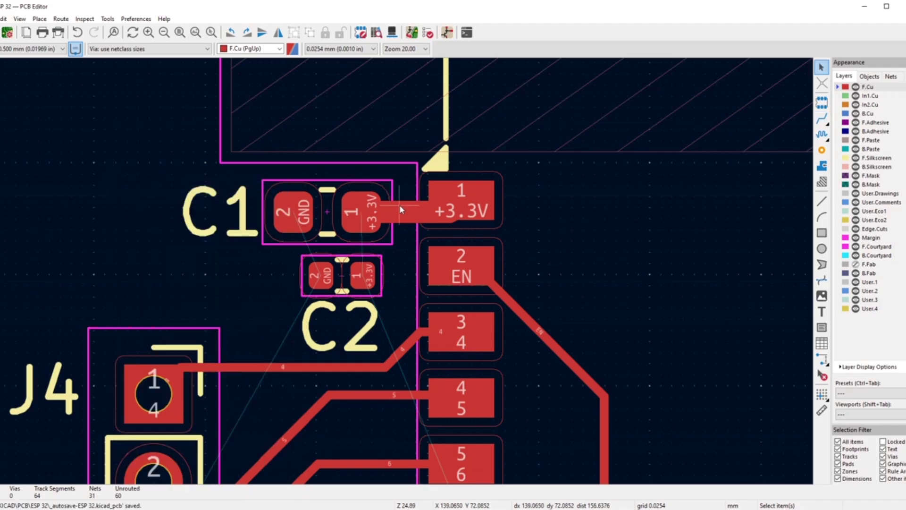
- Shift the horizontal +3.3V track between C1 and U1 slightly upward, keeping it connected to both pads
left_click(366, 212)
left_click(412, 208)
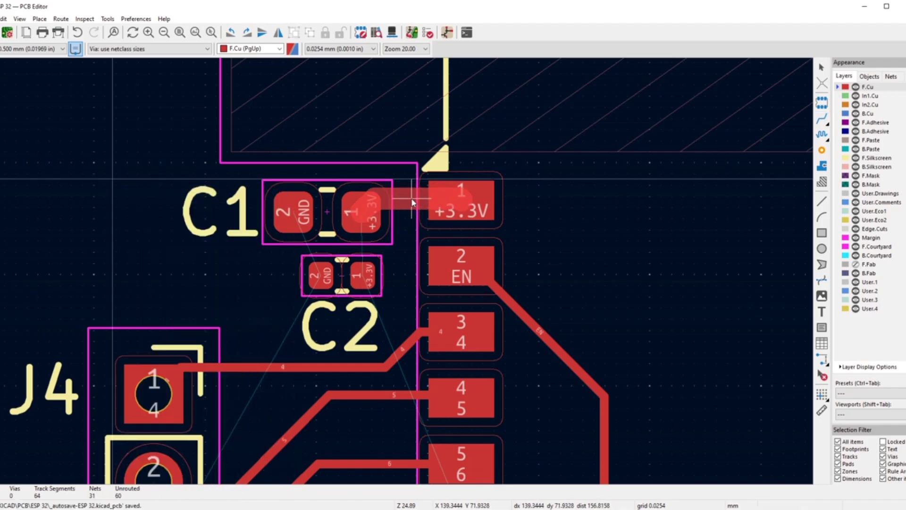
key("Escape")
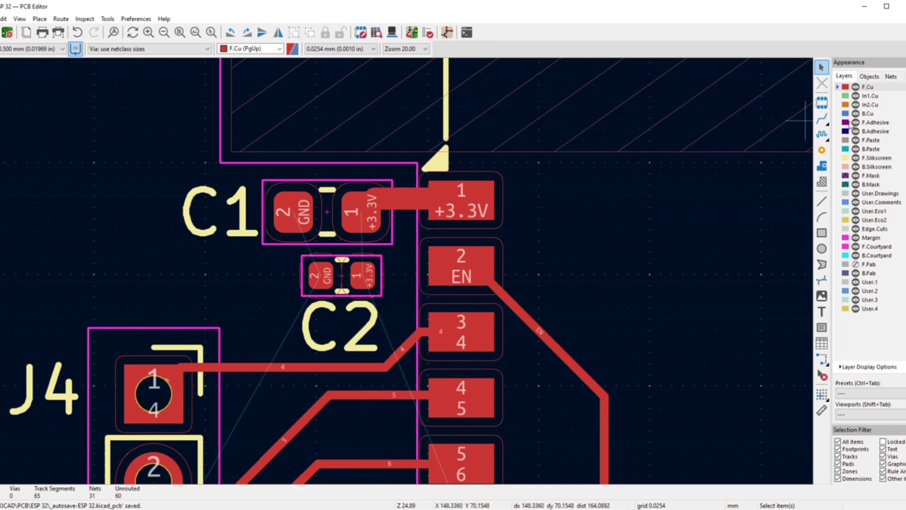
- Route a 0.500 mm +3.3V track straight down from C1 pad 1 to C2 pad 1
left_click(825, 121)
left_click(361, 210)
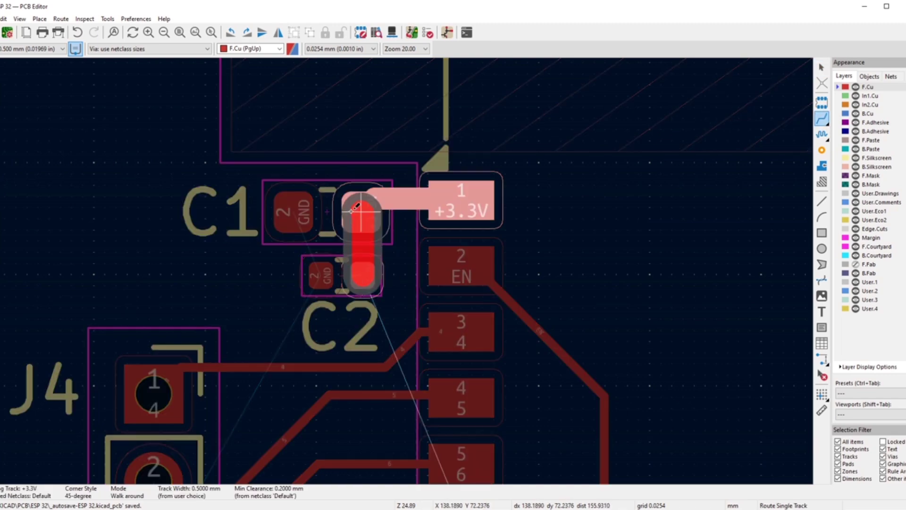
left_click(344, 262)
- Route the 0.500 mm +3.3V track from R3 pad 2 down between D2 and SW2 to U4's large pad 2
scroll(343, 264, "down", 8)
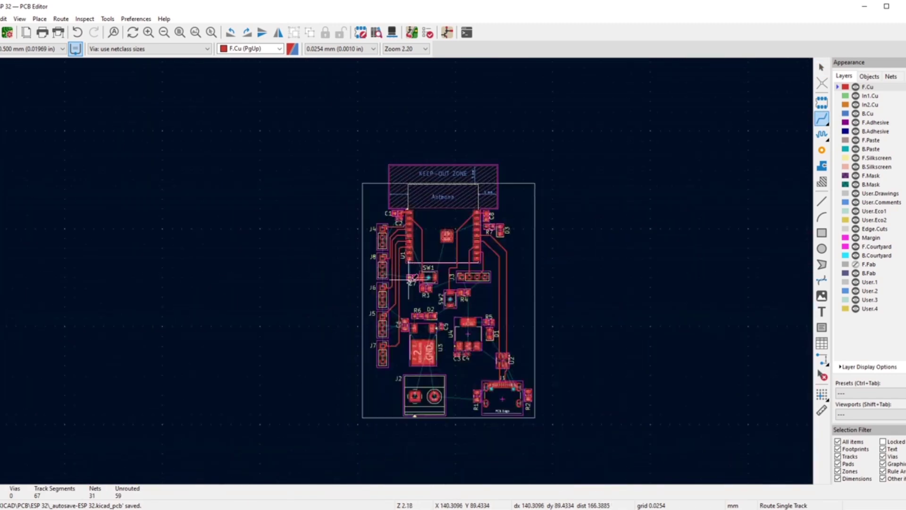
scroll(404, 270, "up", 7)
scroll(404, 269, "up", 2)
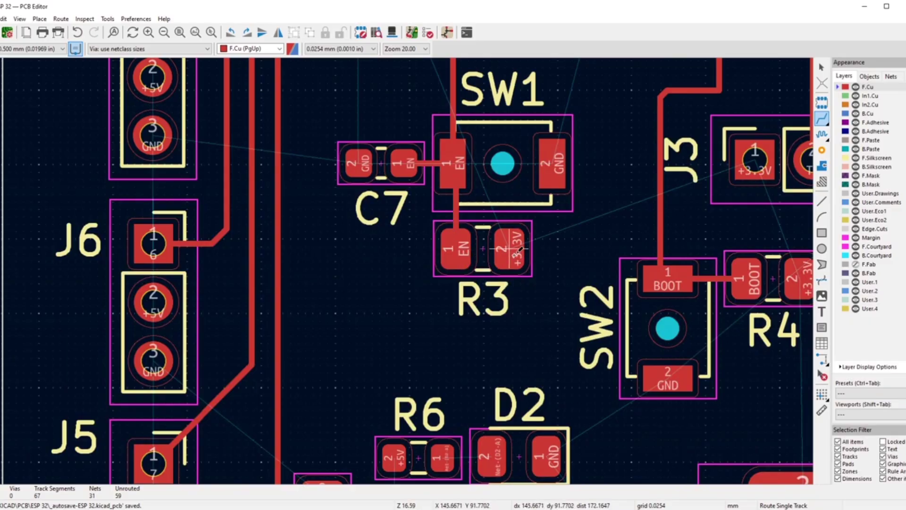
scroll(522, 249, "down", 4)
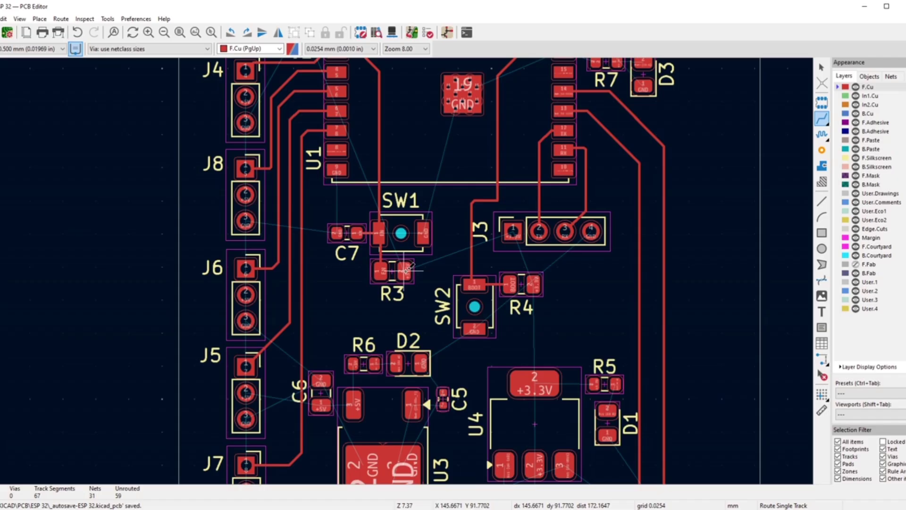
scroll(406, 267, "up", 2)
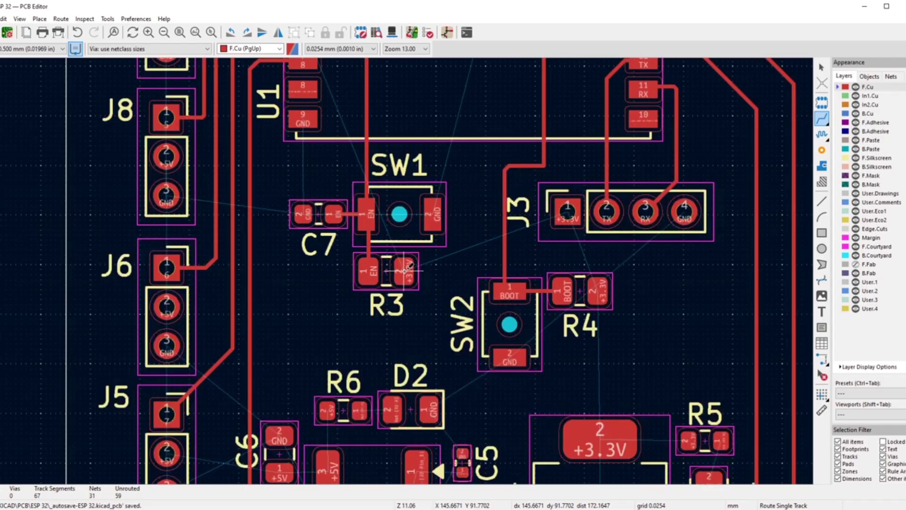
left_click(407, 269)
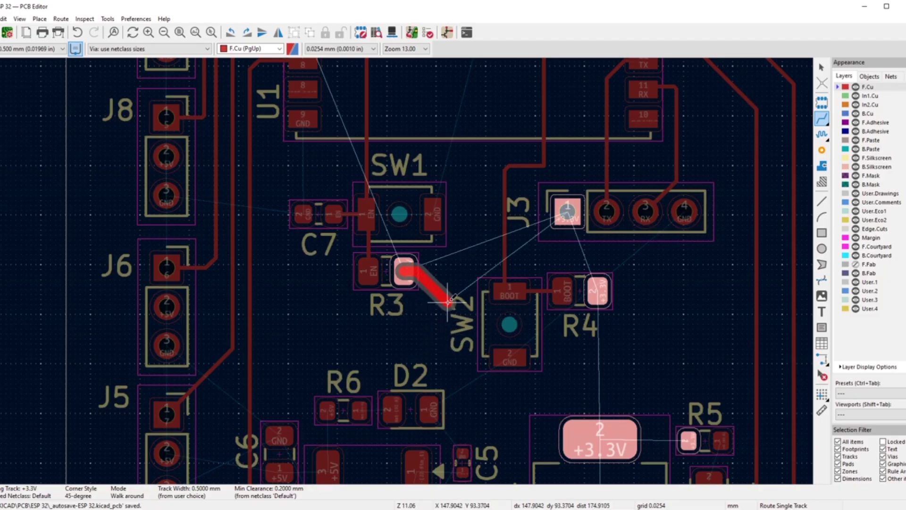
scroll(405, 269, "up", 4)
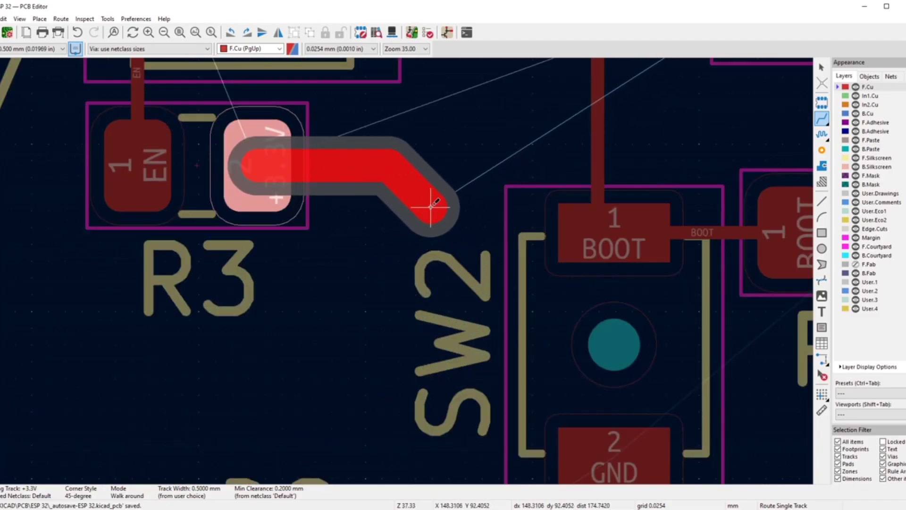
scroll(427, 222, "down", 4)
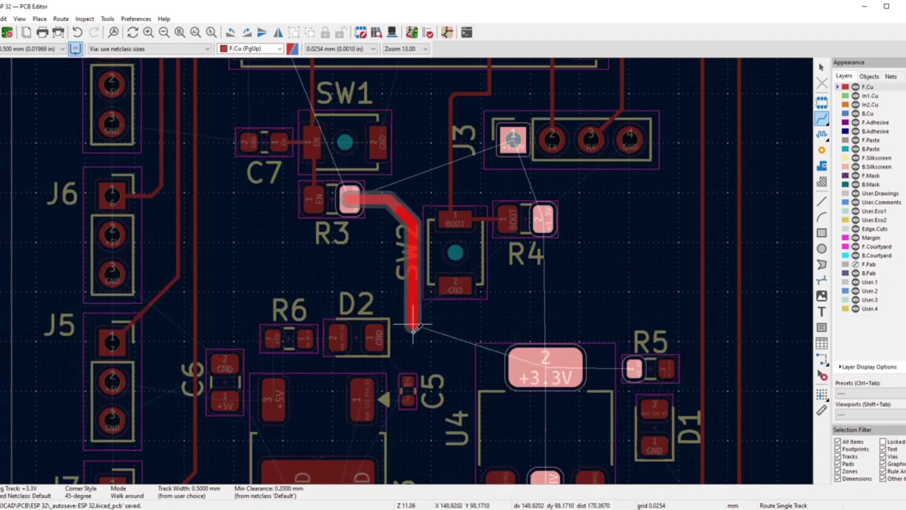
scroll(413, 337, "up", 2)
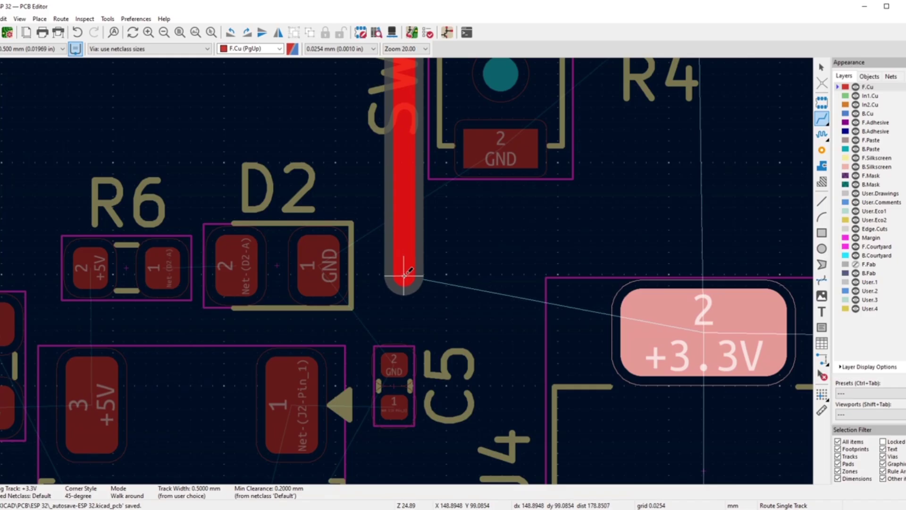
left_click(404, 299)
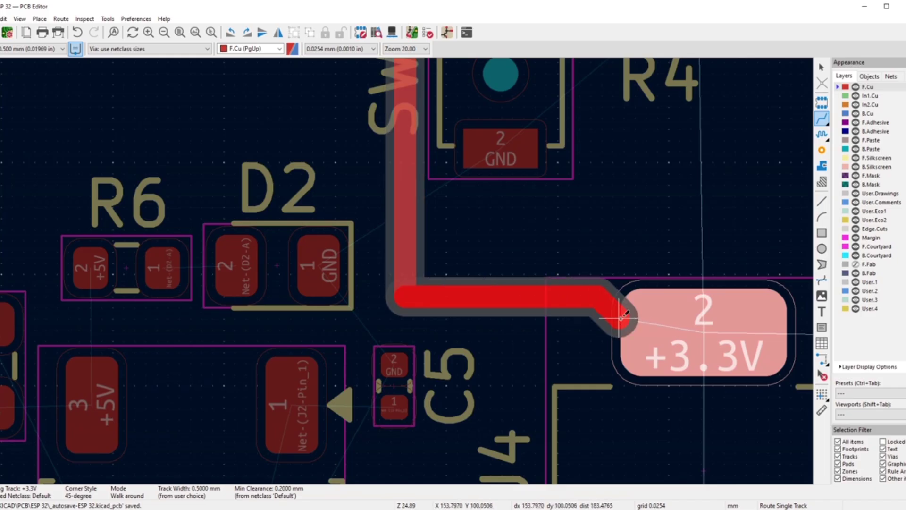
left_click(651, 316)
right_click(503, 254)
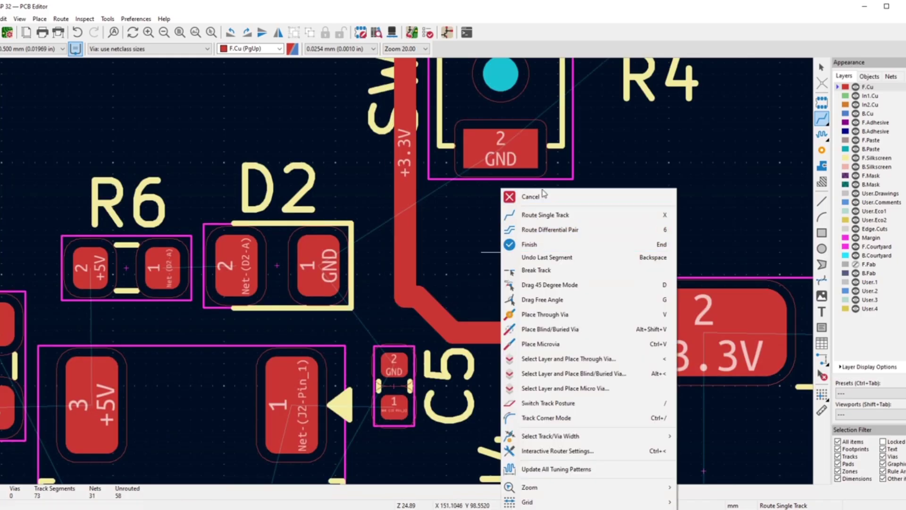
key("Escape")
- Move the +3.3V track's horizontal run into U4 upward so it meets the vertical run without the diagonal jog
left_click(480, 332)
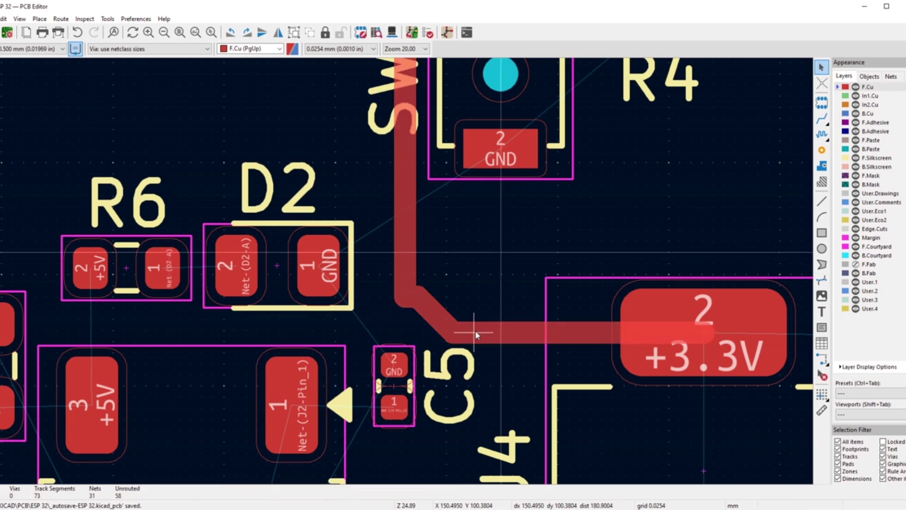
left_click_drag(481, 327, 467, 296)
scroll(469, 247, "down", 4)
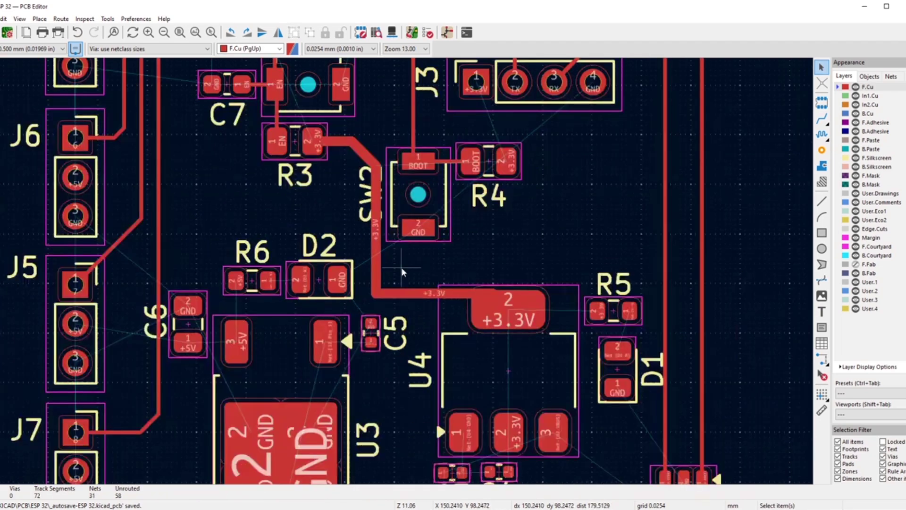
- Shift the vertical segment of the +3.3V track between R3 and U4 slightly left, away from SW2
scroll(361, 237, "up", 3)
left_click(519, 399)
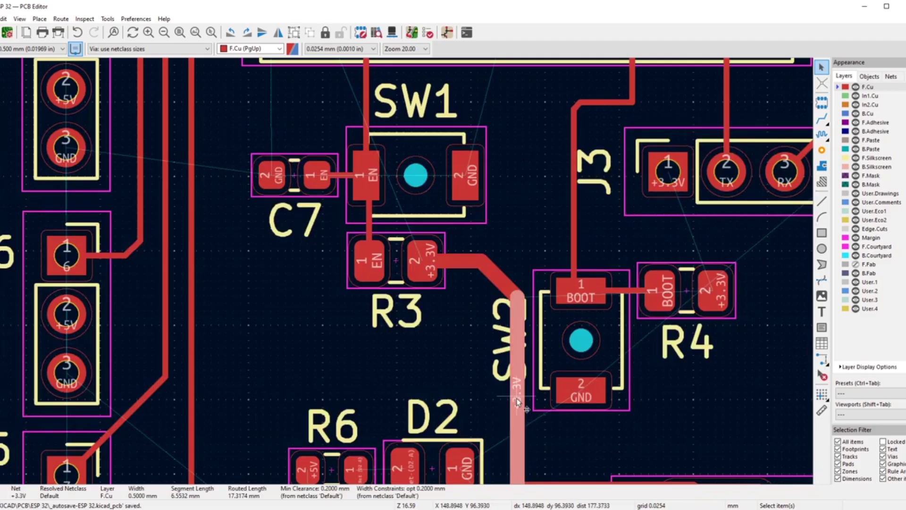
left_click_drag(519, 399, 508, 402)
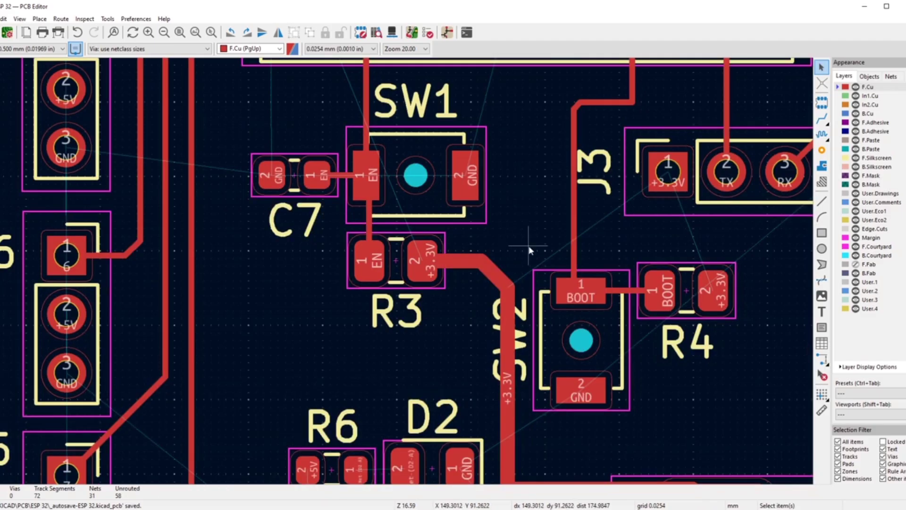
- Route a 0.5 mm +3.3V track from J3 pad 1 to R4 pad 2 and shift its diagonal segment toward the right
scroll(529, 250, "down", 3)
scroll(475, 262, "up", 3)
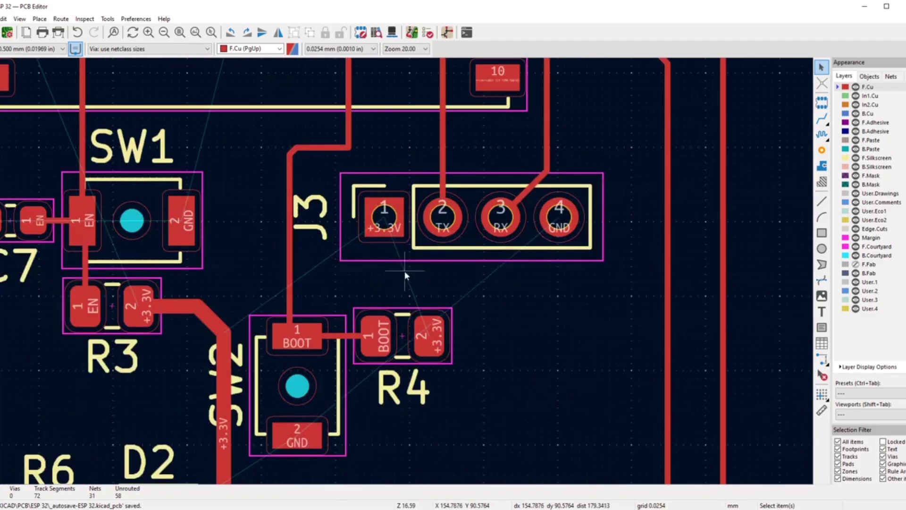
left_click(823, 116)
left_click(385, 217)
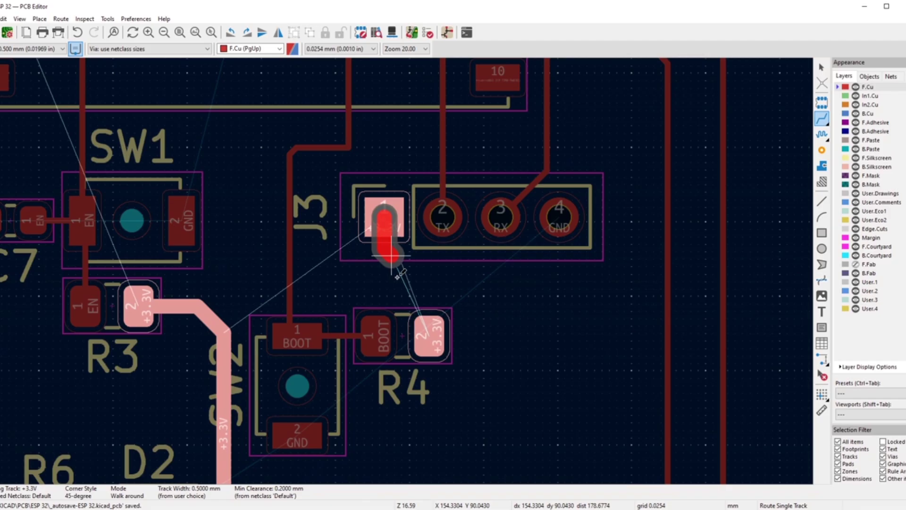
left_click(433, 336)
right_click(480, 284)
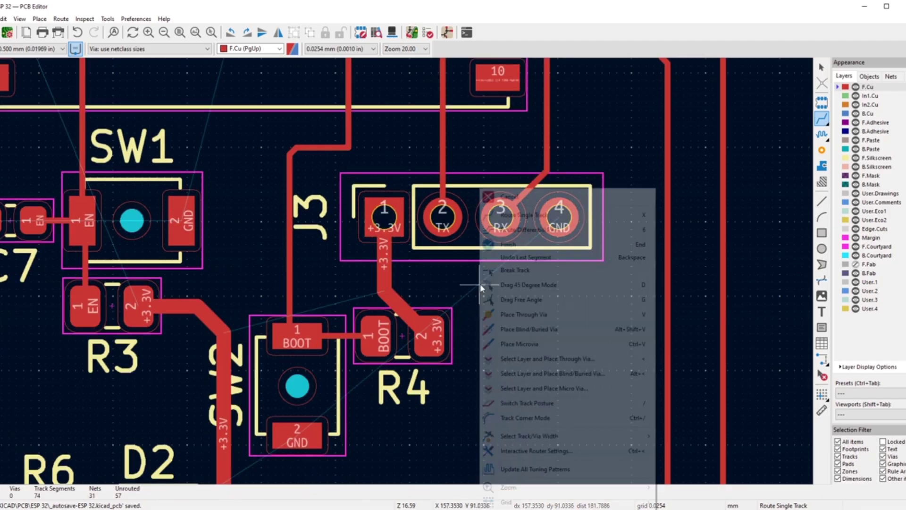
left_click(537, 198)
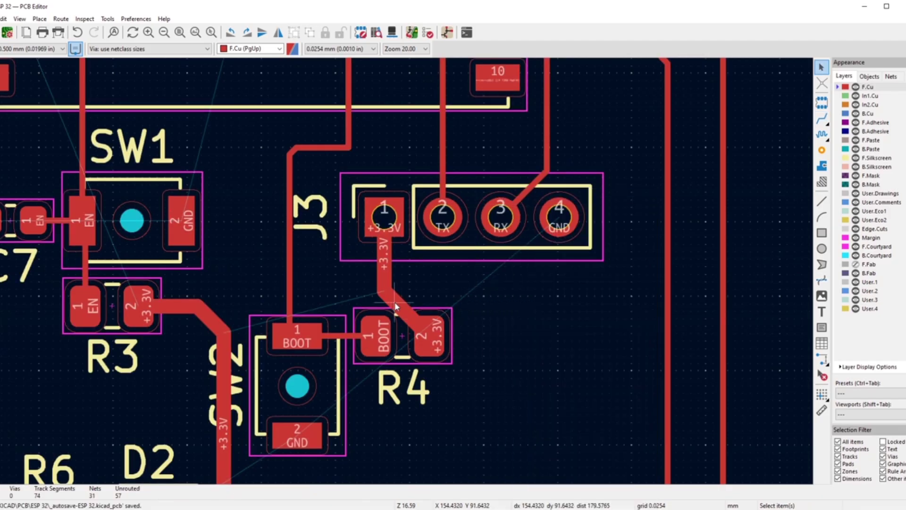
left_click_drag(396, 306, 424, 302)
- Route a 0.5 mm +3.3V track from U4's large pad 2 straight up to R4 pad 2
scroll(423, 302, "down", 5)
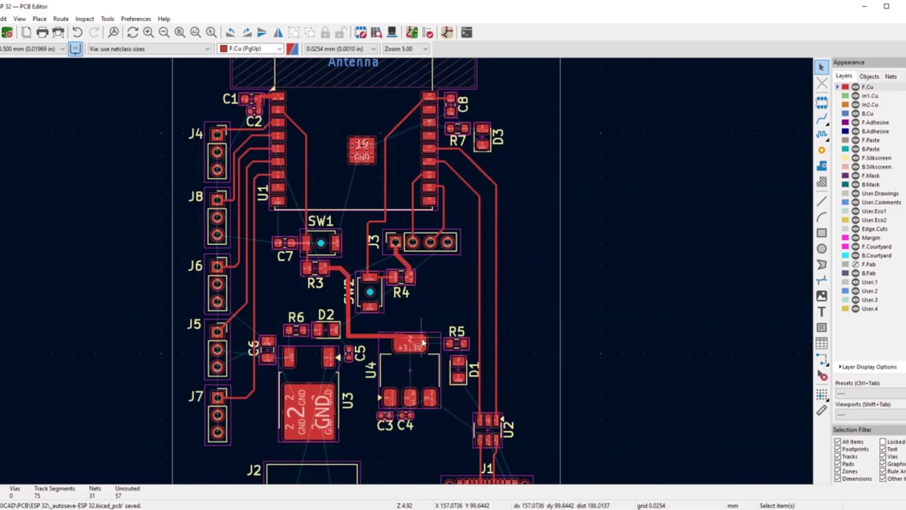
scroll(441, 196, "up", 4)
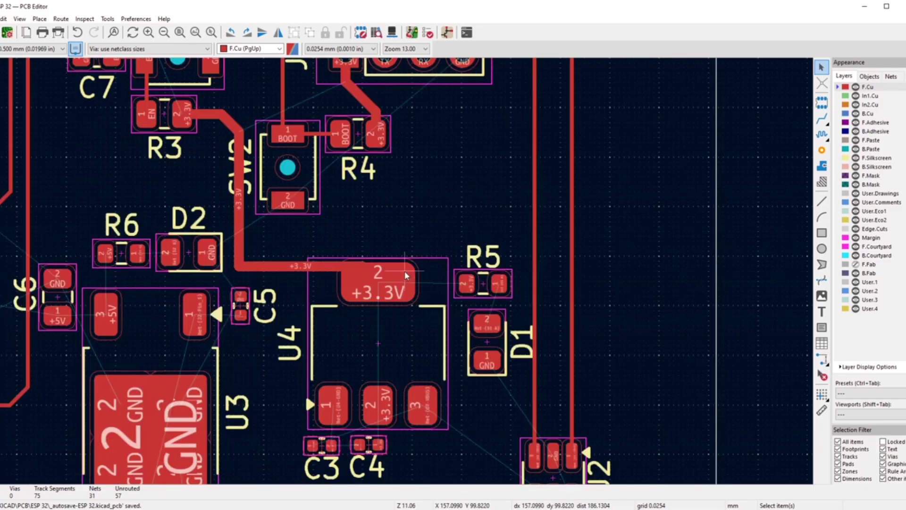
left_click(821, 122)
left_click(378, 274)
left_click(381, 127)
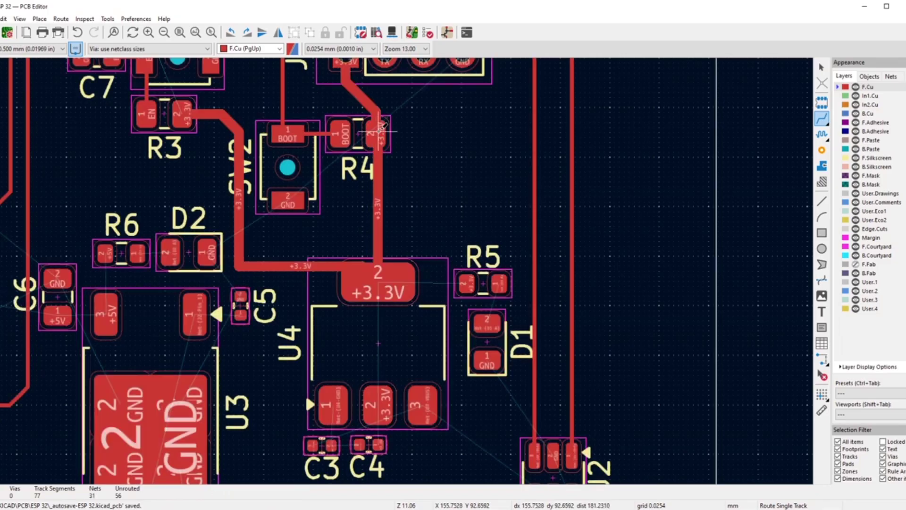
- Set the track width to 0.200 mm and route a track from U1 pad 16 to R7 pad 2
scroll(383, 126, "down", 4)
scroll(404, 270, "up", 4)
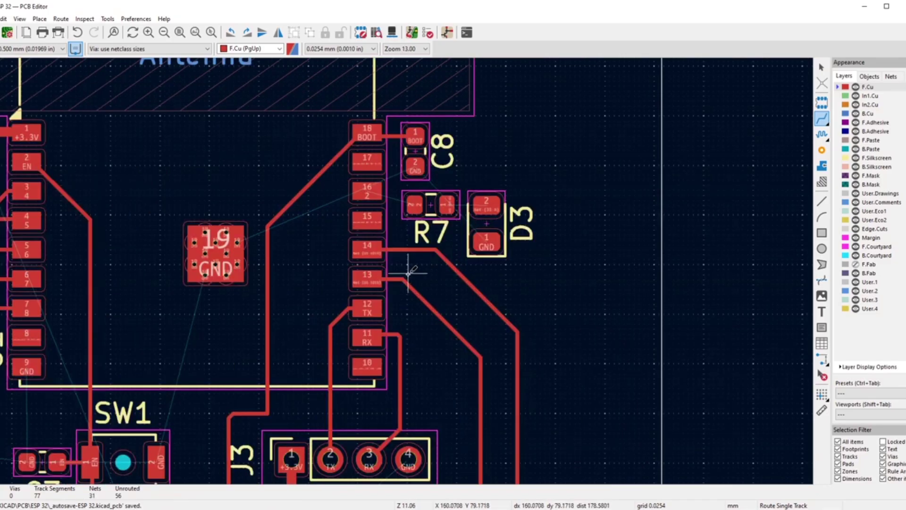
scroll(404, 270, "up", 2)
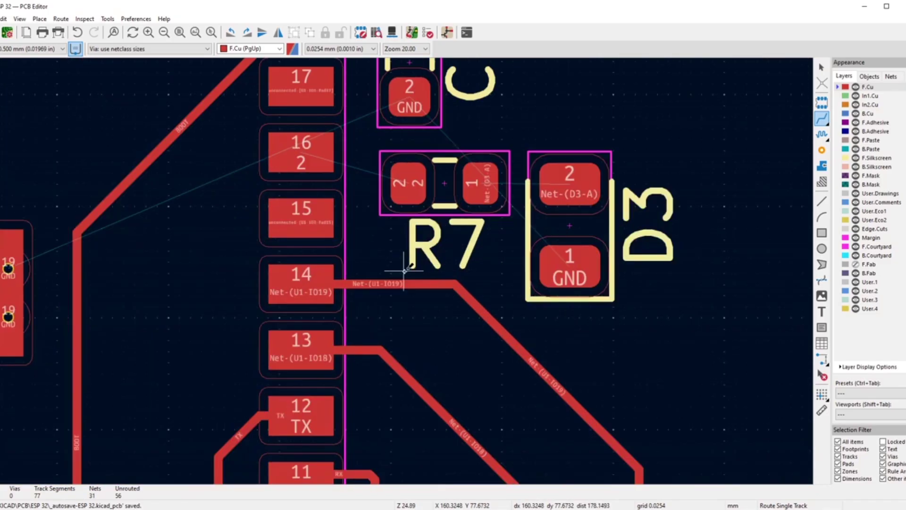
right_click(569, 132)
left_click(596, 138)
left_click(30, 49)
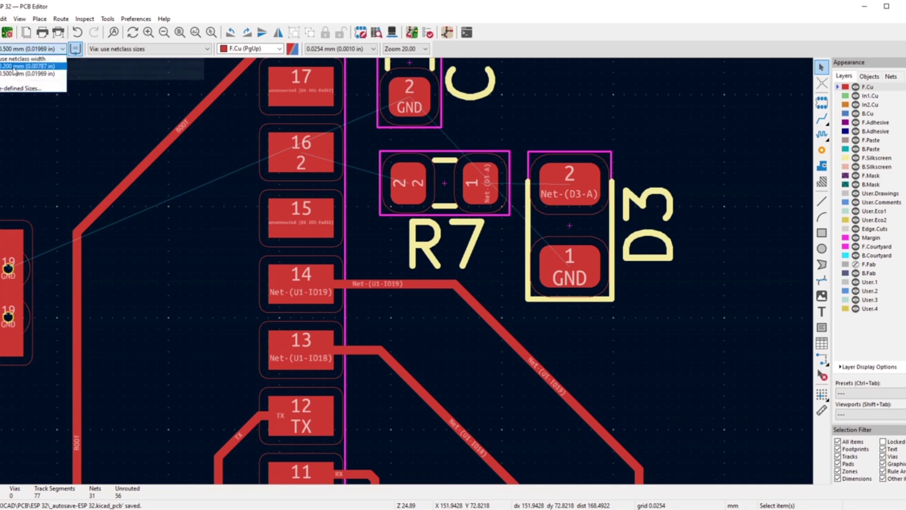
left_click(29, 68)
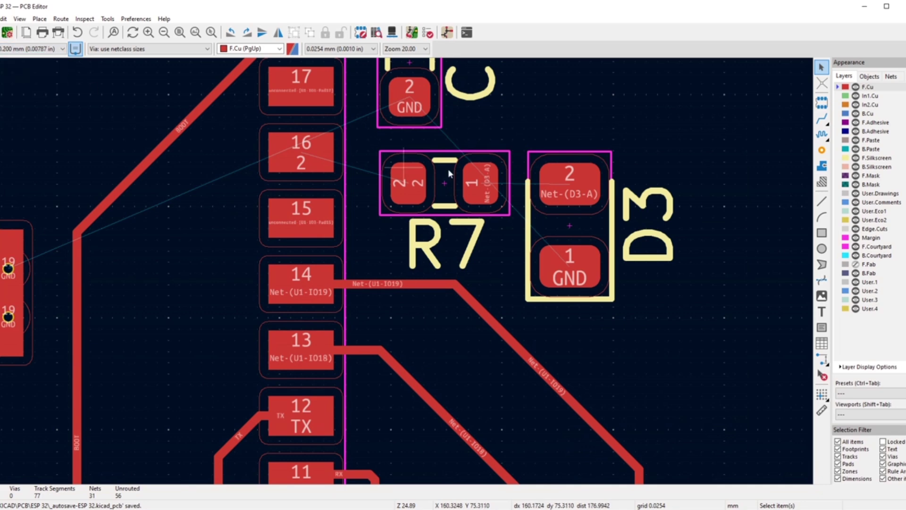
left_click(821, 120)
left_click(298, 152)
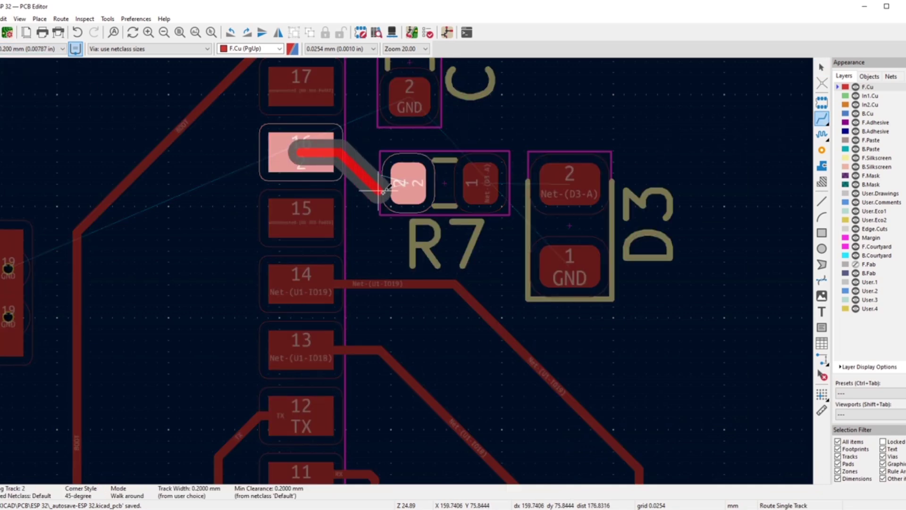
left_click(405, 185)
- Route a 0.2 mm track from R7 pad 1 to D3 pad 2 and end routing
left_click(487, 182)
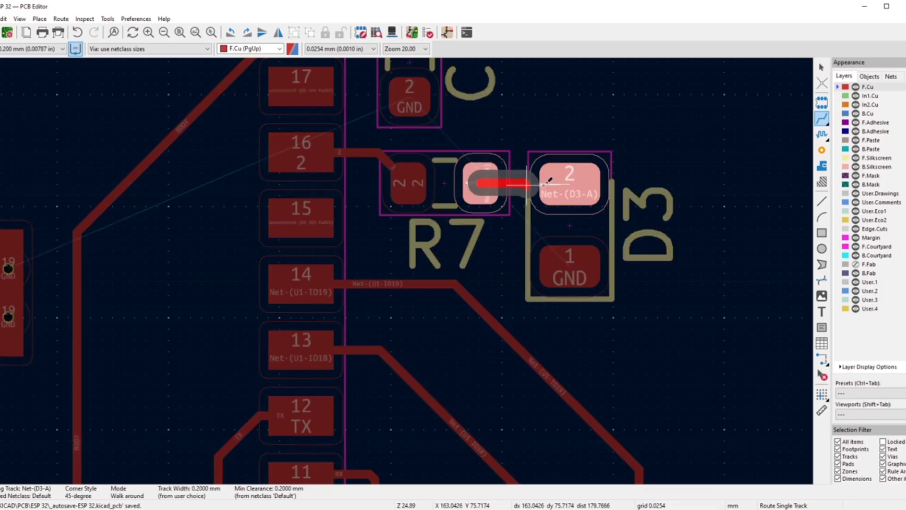
left_click(570, 183)
right_click(560, 121)
left_click(585, 129)
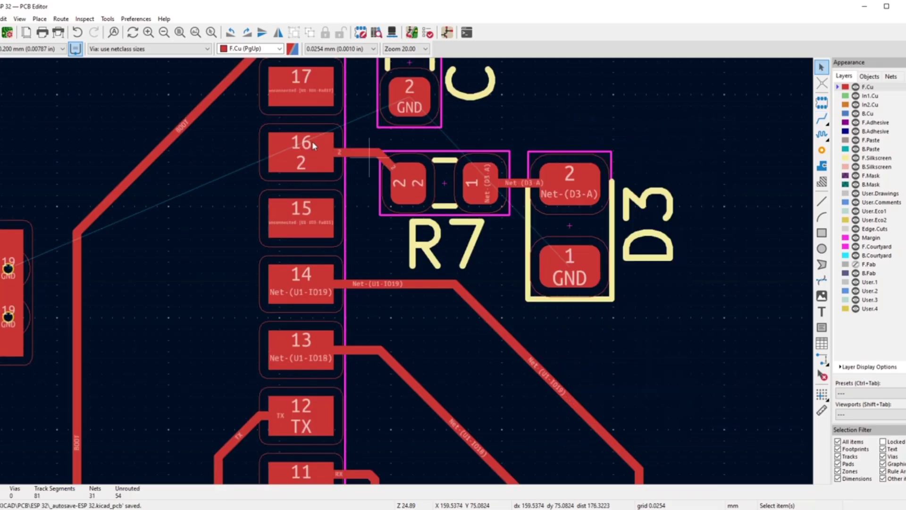
- Set the track width to 0.500 mm and route a track from U3 pad 1 to C5 pad 1
left_click(28, 49)
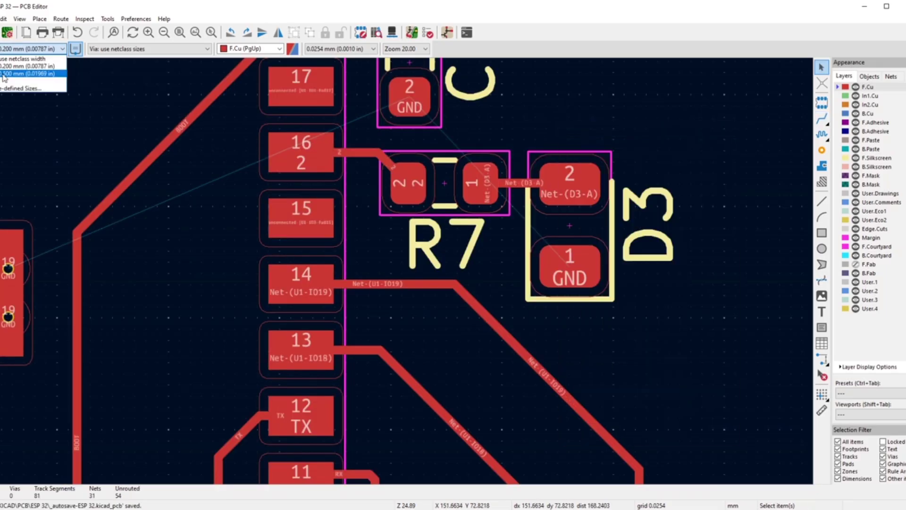
left_click(4, 78)
scroll(129, 152, "down", 5)
scroll(390, 347, "up", 2)
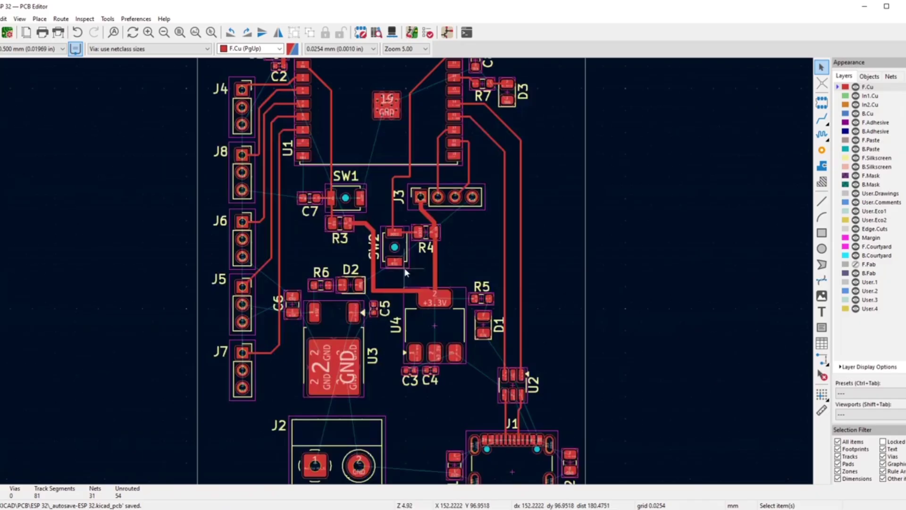
scroll(349, 224, "up", 3)
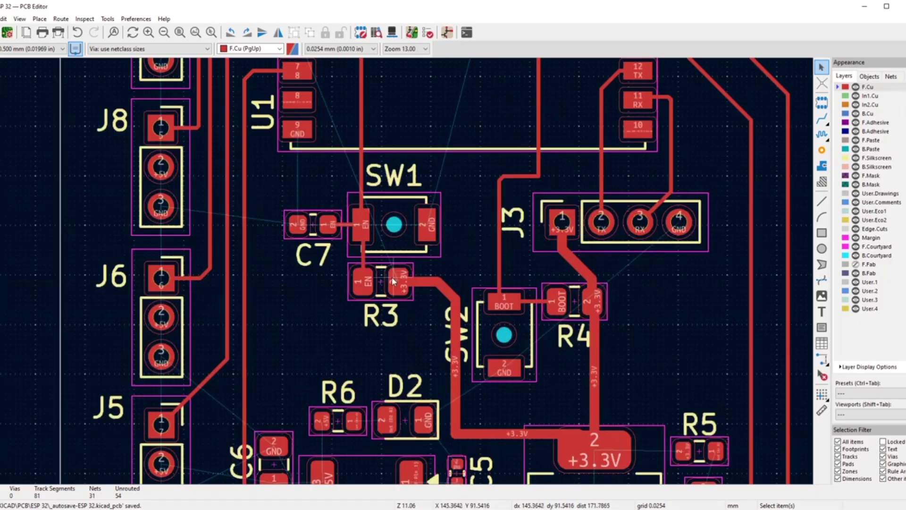
left_click(822, 118)
scroll(279, 212, "down", 3)
scroll(365, 341, "up", 6)
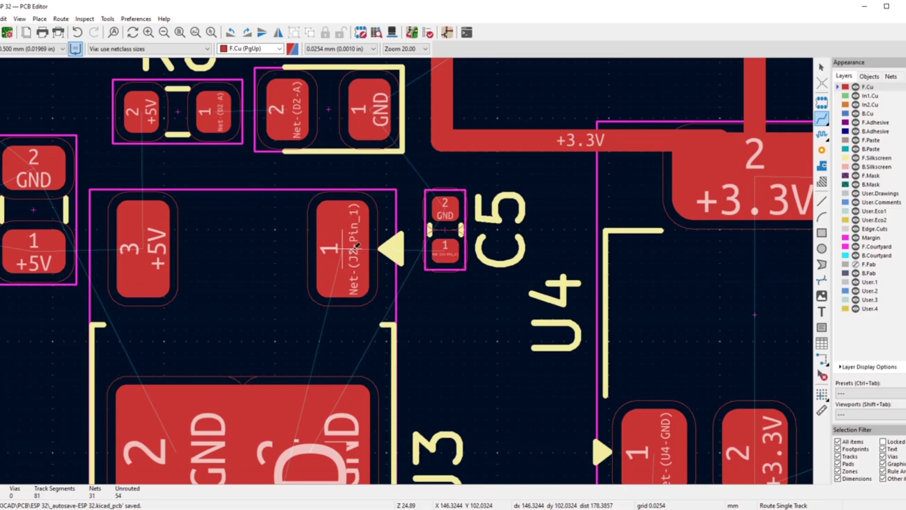
left_click(357, 245)
left_click(445, 246)
- Route 0.5 mm +5V tracks connecting C6 pad 1 and R6 pad 2 to U3 pad 3
scroll(392, 265, "down", 5)
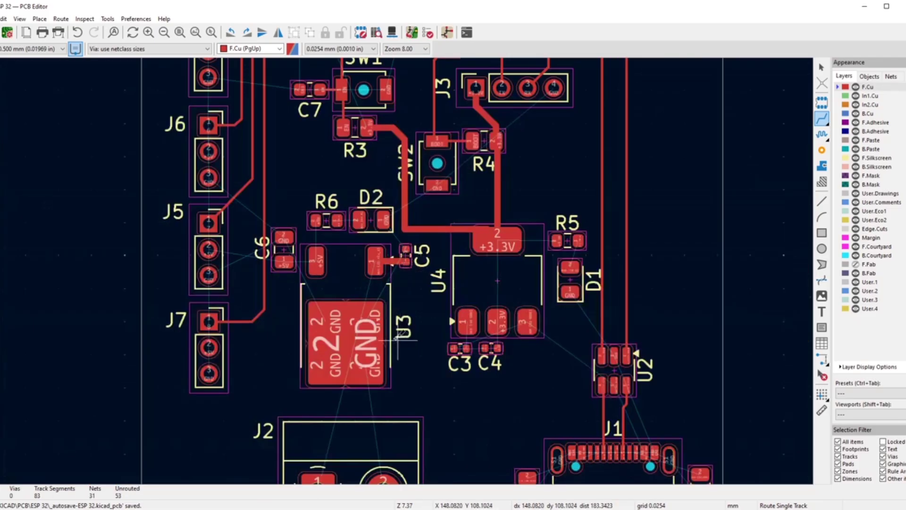
scroll(317, 261, "up", 5)
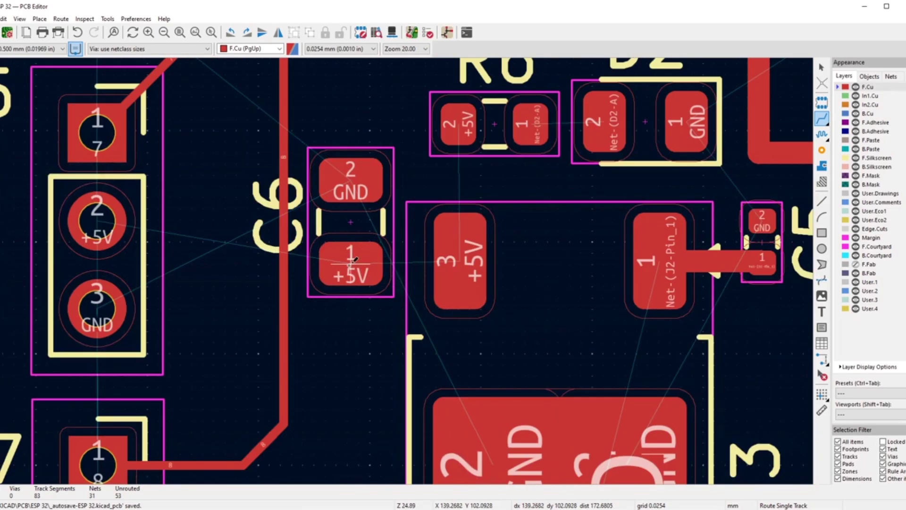
left_click(355, 259)
left_click(456, 259)
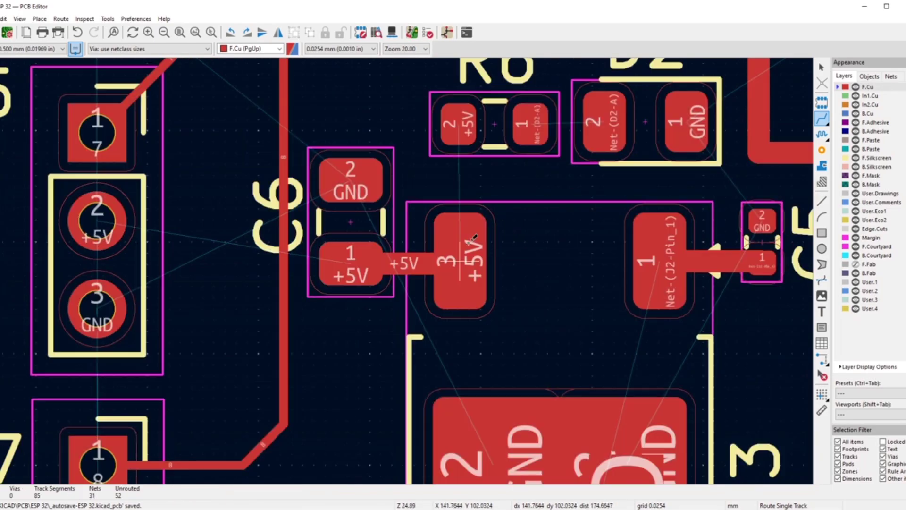
left_click(458, 125)
left_click(460, 254)
- Route a 0.5 mm +5V track from C6 pad 1 down and diagonally to J7 pad 2
scroll(460, 254, "down", 6)
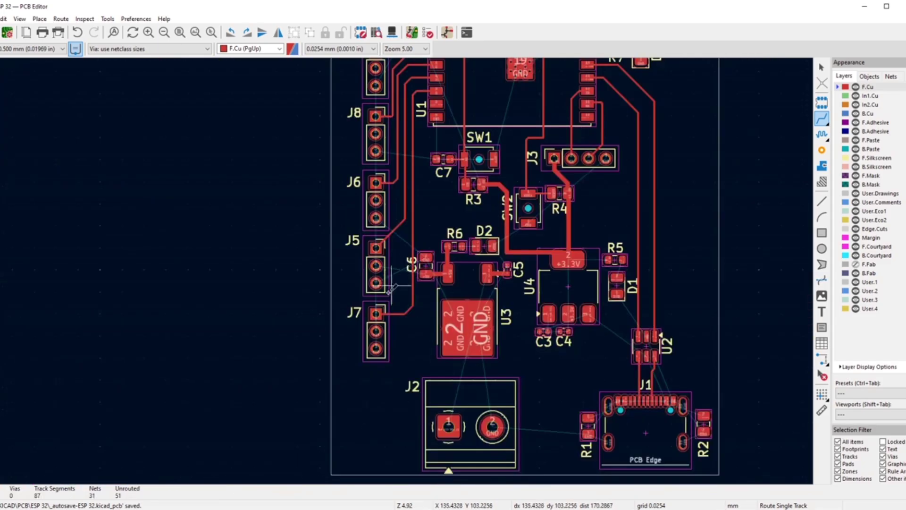
scroll(391, 286, "up", 3)
left_click(487, 198)
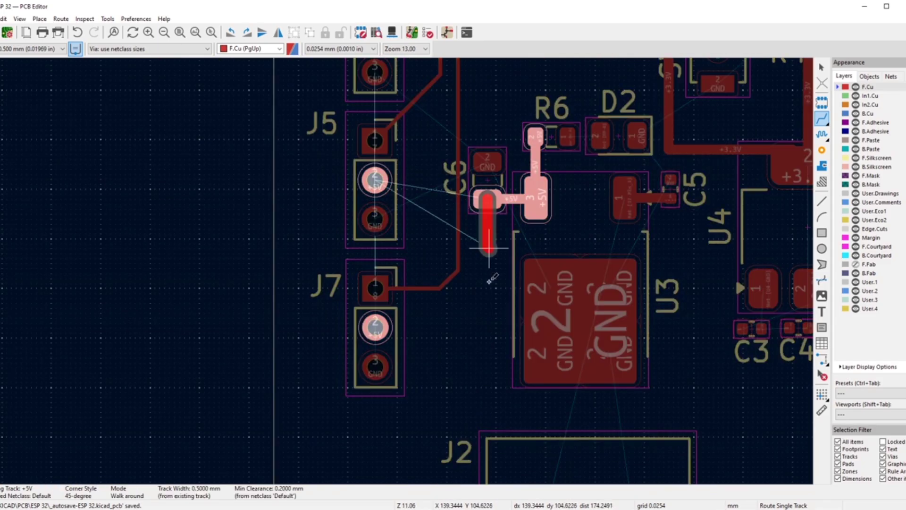
scroll(403, 270, "up", 4)
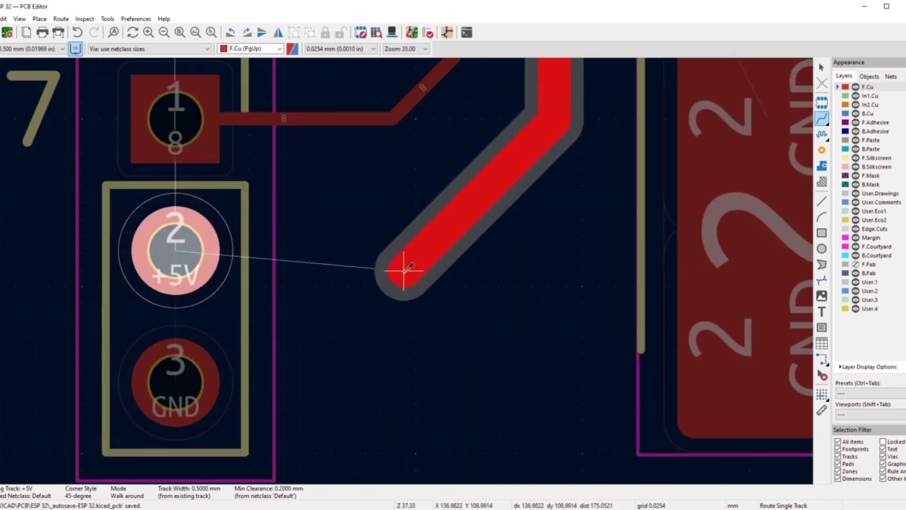
left_click(176, 249)
- Route a 0.5 mm track from J2 pad 1 between J2 and U3, then up U3's right side to C5 pad 1
scroll(460, 246, "down", 4)
scroll(460, 245, "down", 4)
scroll(455, 330, "up", 4)
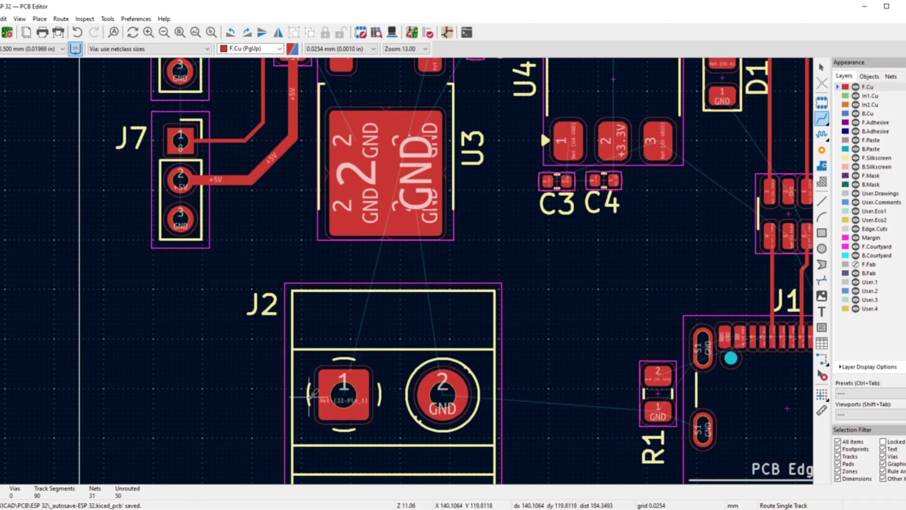
left_click(344, 396)
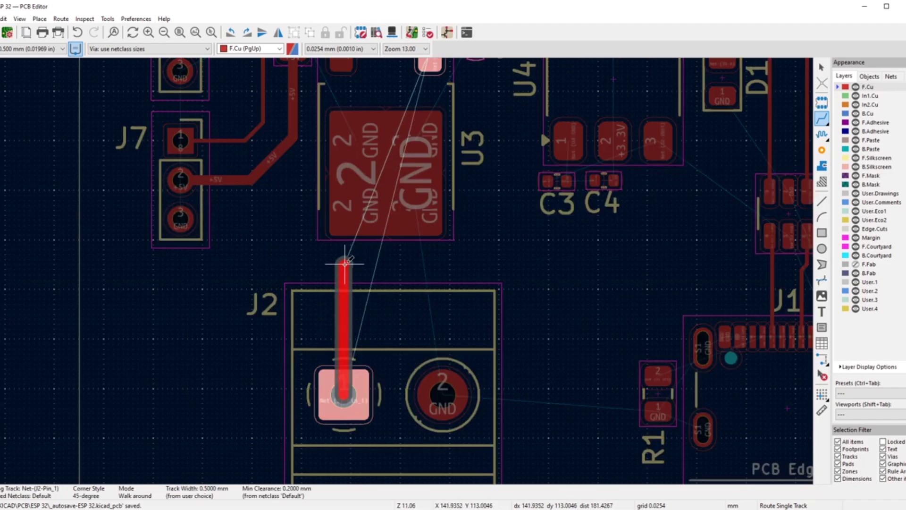
scroll(345, 263, "up", 2)
left_click(351, 262)
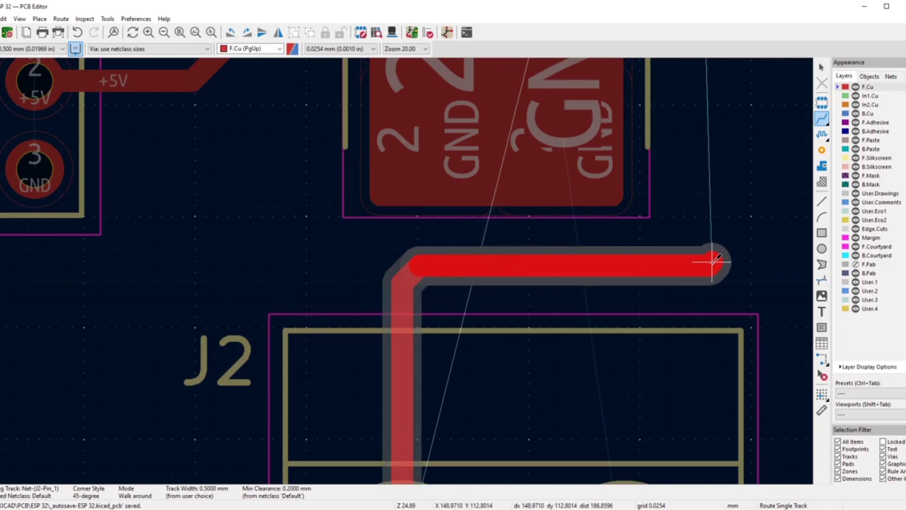
scroll(712, 186, "down", 2)
left_click(413, 183)
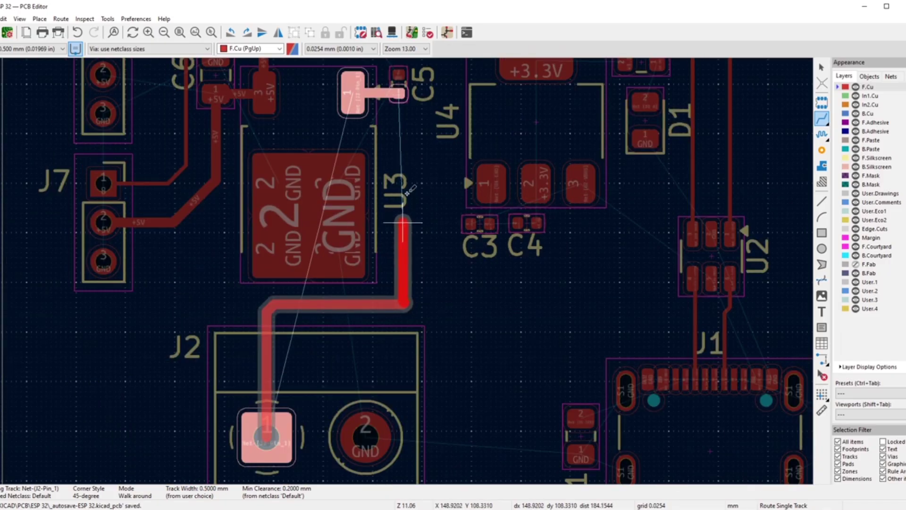
scroll(399, 97, "up", 2)
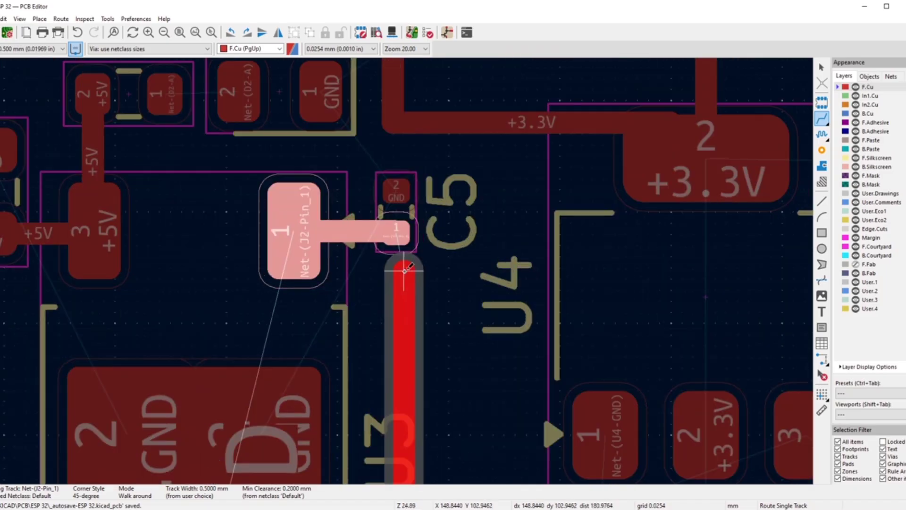
scroll(400, 243, "down", 2)
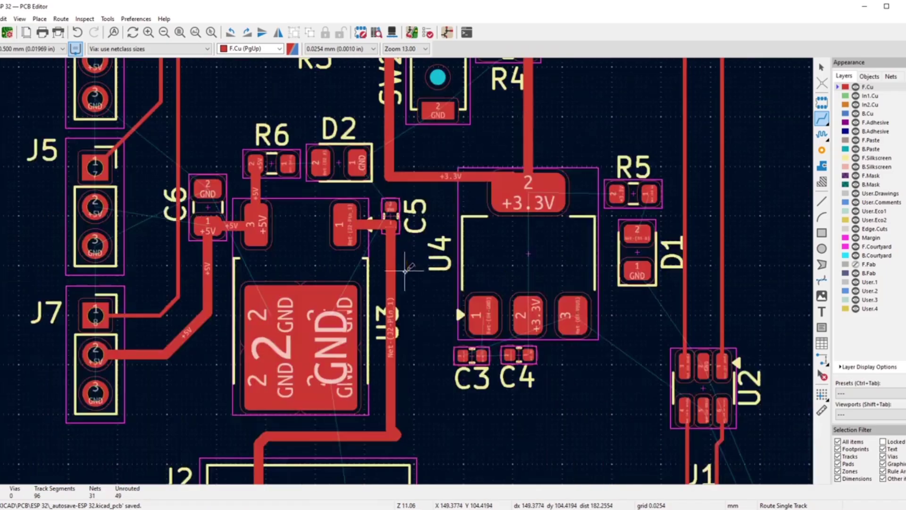
right_click(416, 353)
left_click(446, 38)
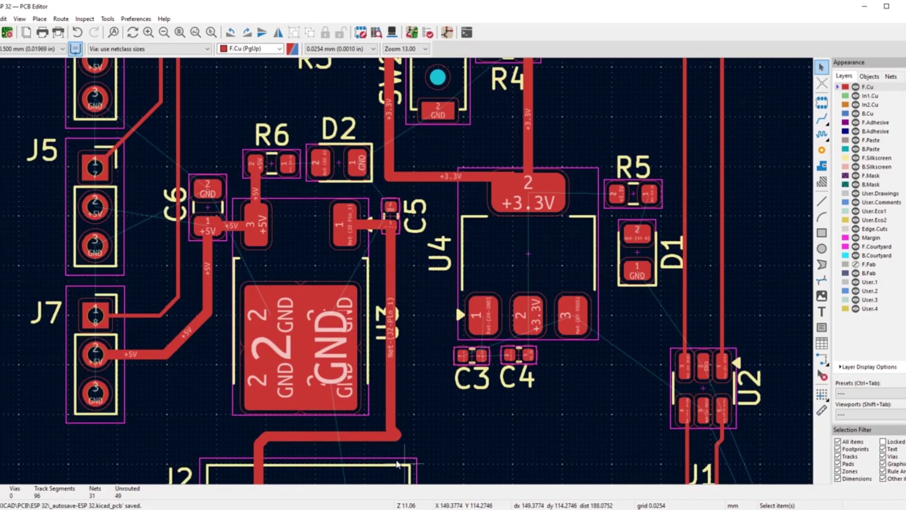
- Shift the vertical segment of the J2-to-C5 track slightly right to line up with the end of its horizontal segment
scroll(384, 427, "up", 2)
left_click(409, 266)
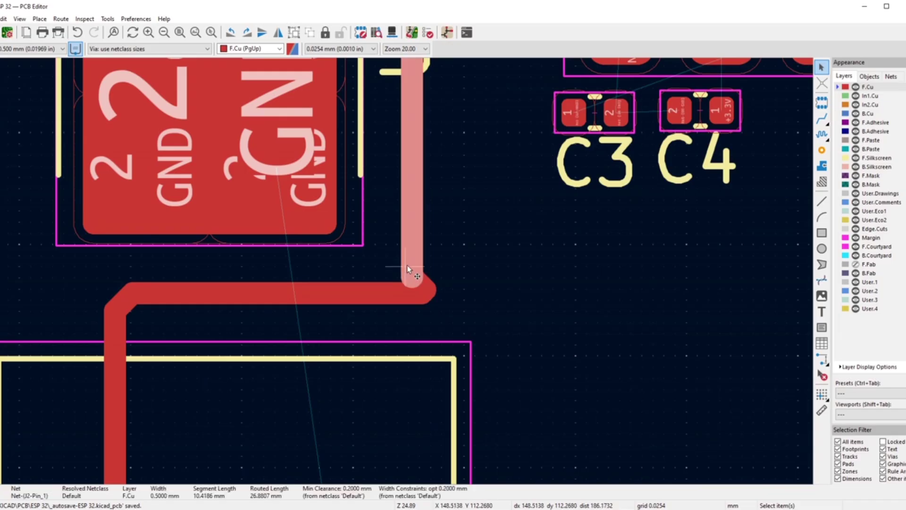
key("d")
left_click(424, 240)
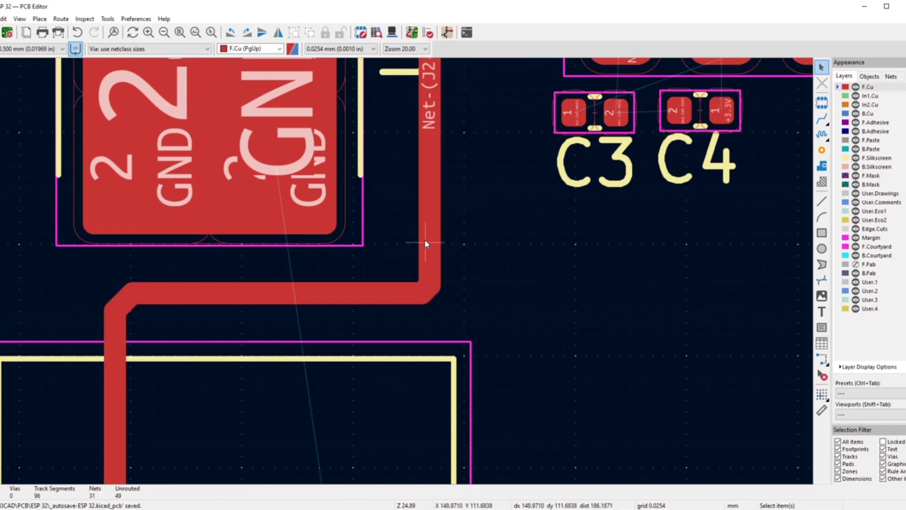
- Delete the vertical segment of the J2-to-C5 track beside U3 and the short leftover piece below C5 pad 1
scroll(424, 239, "down", 2)
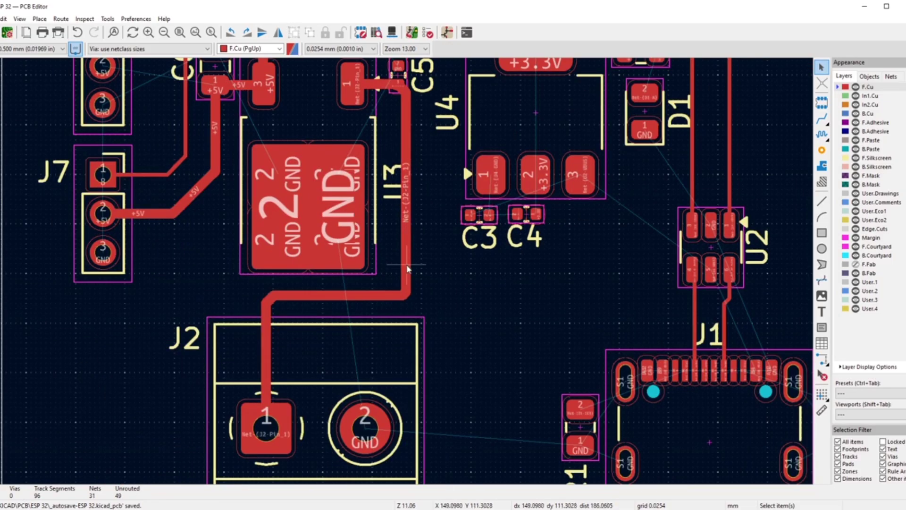
left_click(406, 266)
key("Delete")
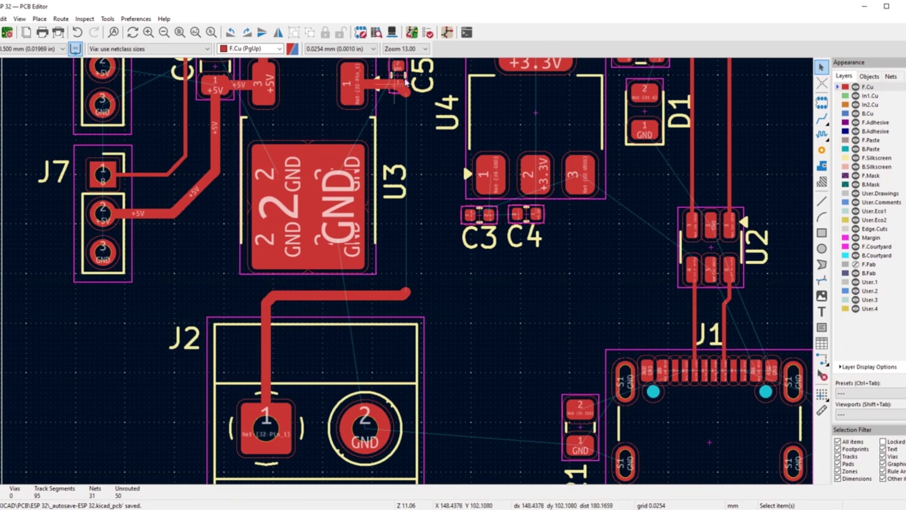
scroll(405, 273, "up", 2)
key("Delete")
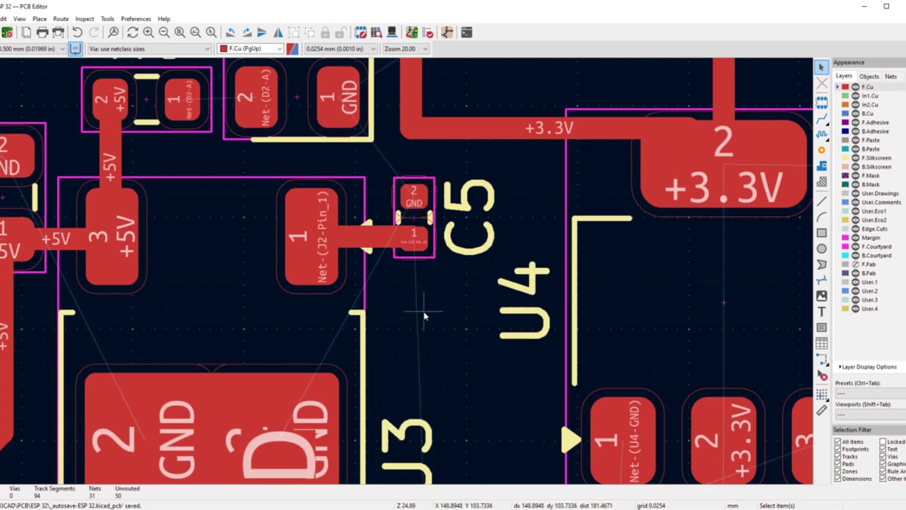
- Delete the short stub at the free end of the horizontal J2 track segment and shorten that end slightly
scroll(464, 315, "down", 3)
scroll(410, 324, "up", 3)
left_click(410, 325)
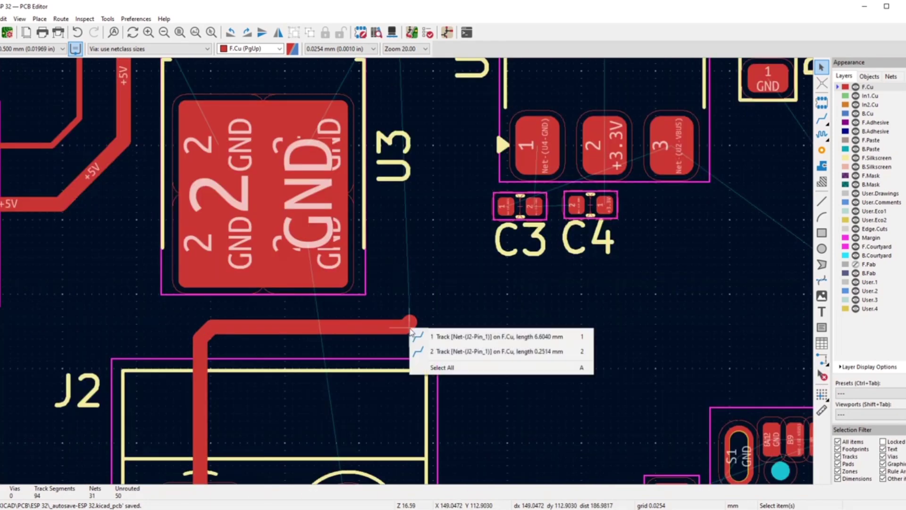
left_click(416, 336)
left_click(411, 323)
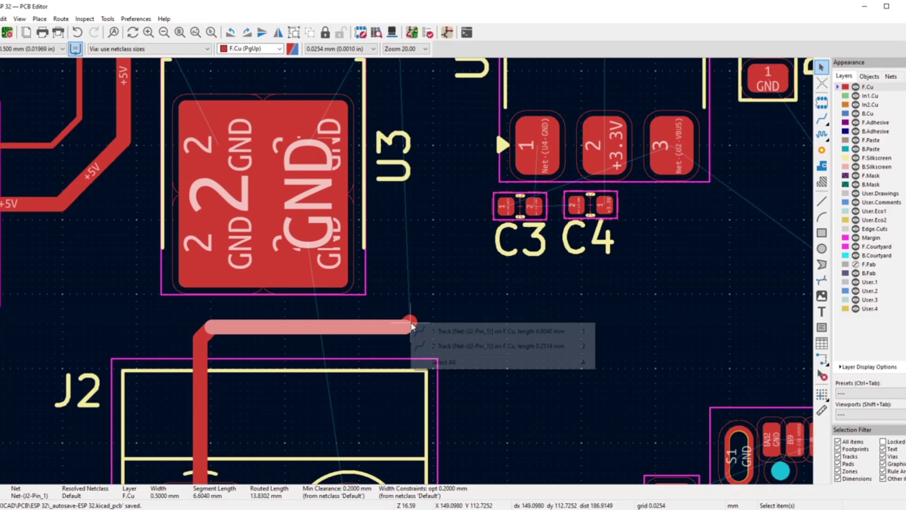
left_click(430, 346)
key("Delete")
left_click(404, 327)
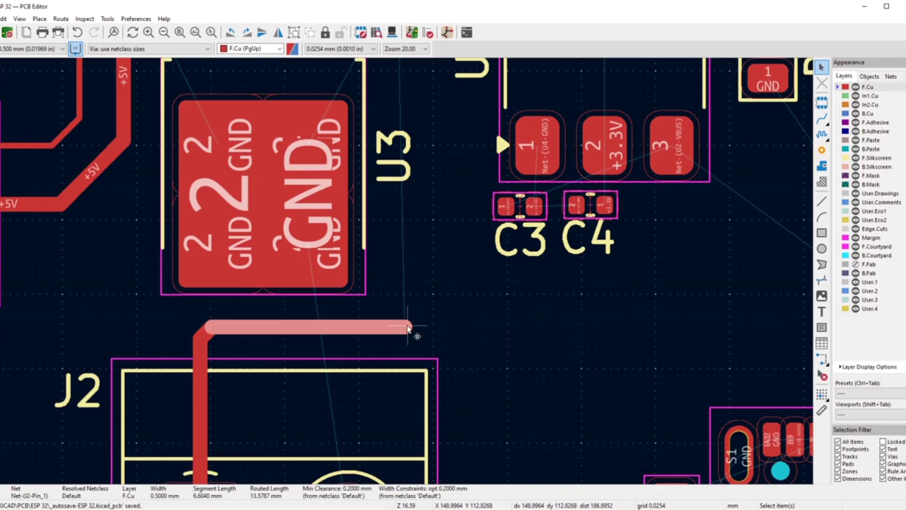
key("x")
double_click(401, 328)
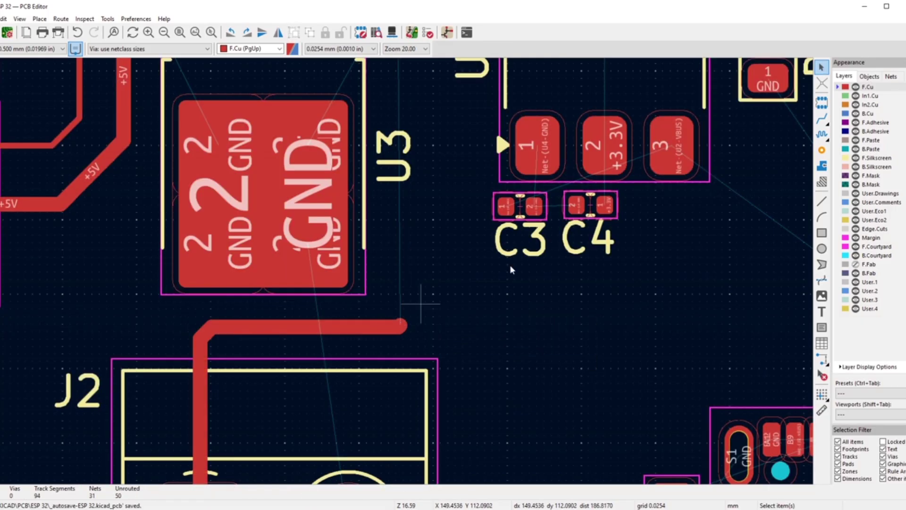
- Route a 0.5 mm track from C5 pad 1 straight down to the free end of the horizontal segment above J2
scroll(405, 268, "up", 3)
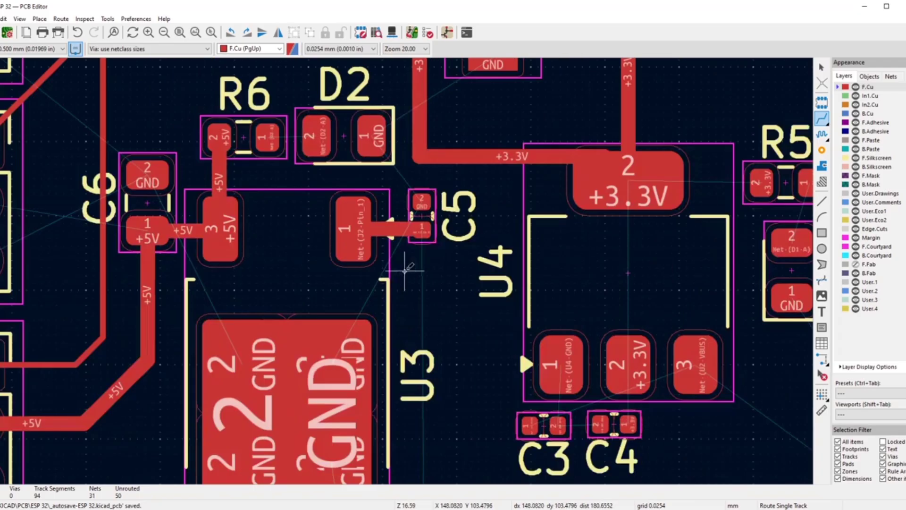
left_click(422, 222)
scroll(416, 467, "down", 3)
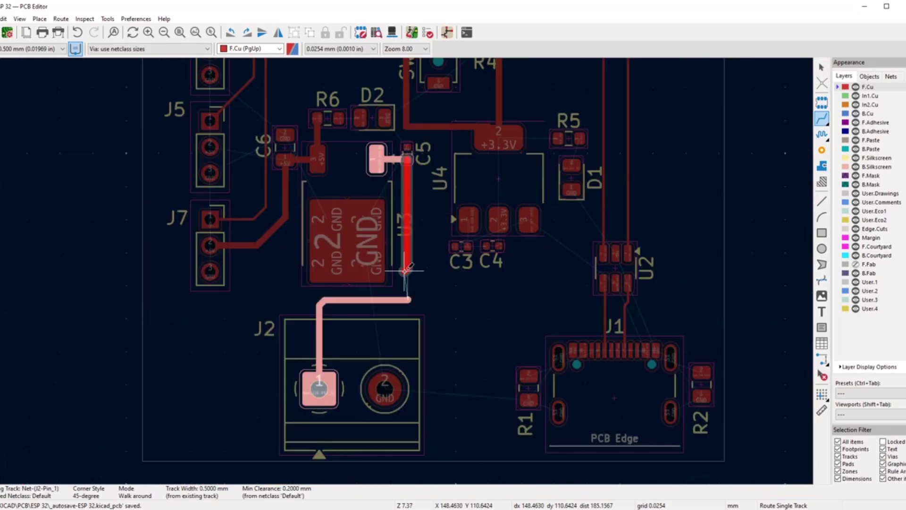
scroll(407, 300, "up", 5)
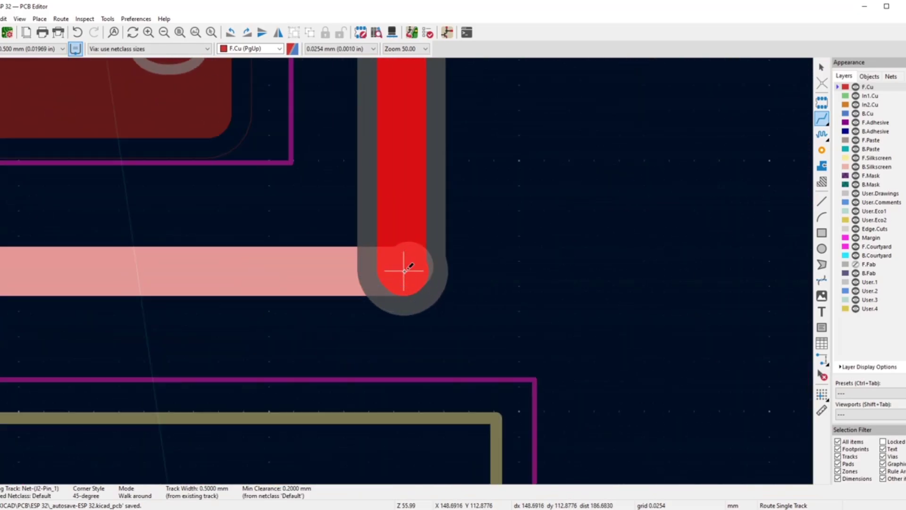
left_click(402, 272)
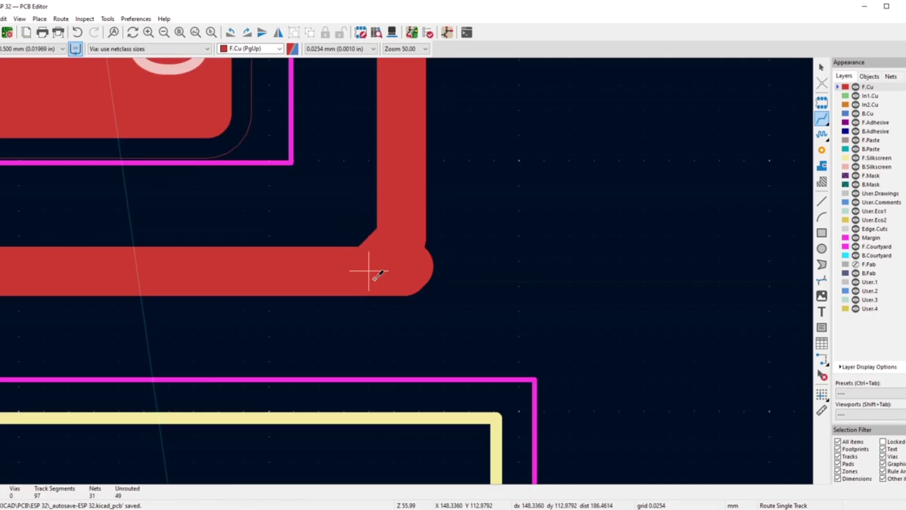
right_click(509, 249)
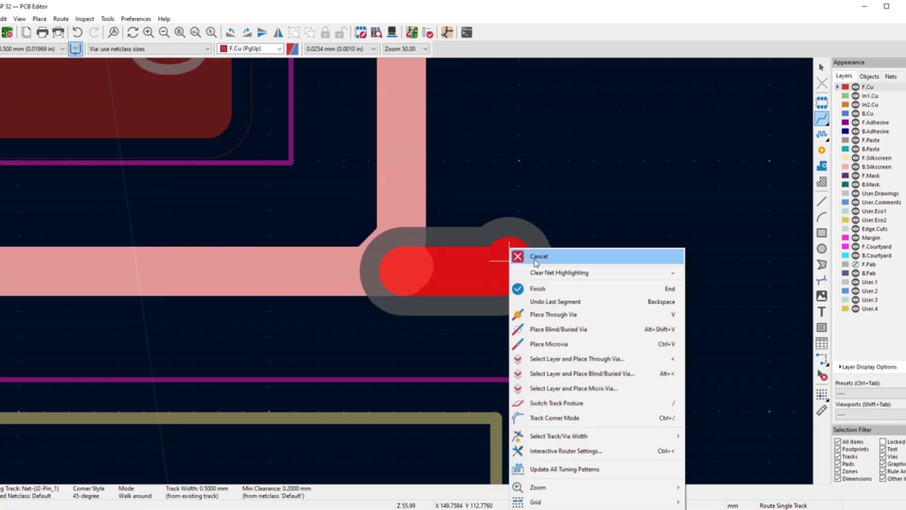
left_click(523, 255)
left_click(404, 271)
right_click(501, 209)
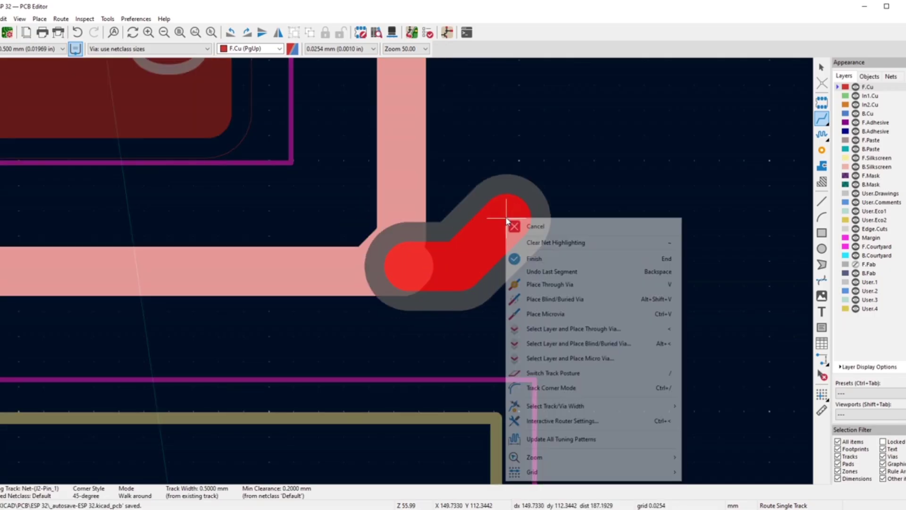
left_click(511, 218)
right_click(481, 218)
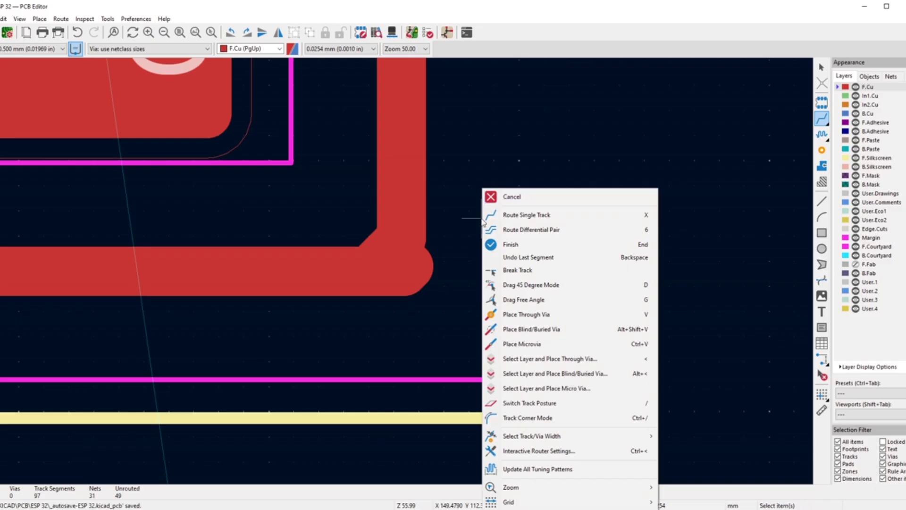
left_click(511, 197)
- Delete the small leftover track pieces sticking out at the corner of the J2-to-C5 track
left_click(417, 262)
left_click(439, 286)
key("Delete")
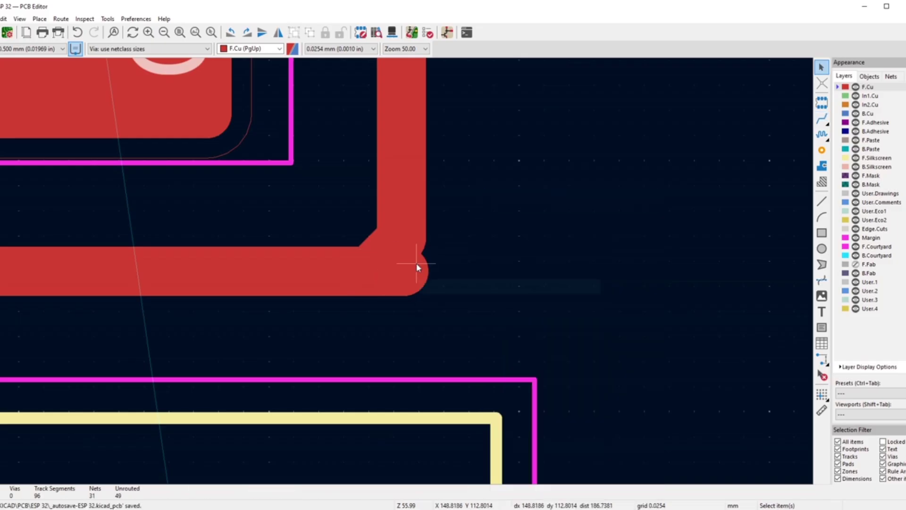
left_click(411, 268)
key("Delete")
- Shift the horizontal +3.3V track segment above C5 upward so it enters U4's large pad 2 diagonally
scroll(406, 278, "down", 10)
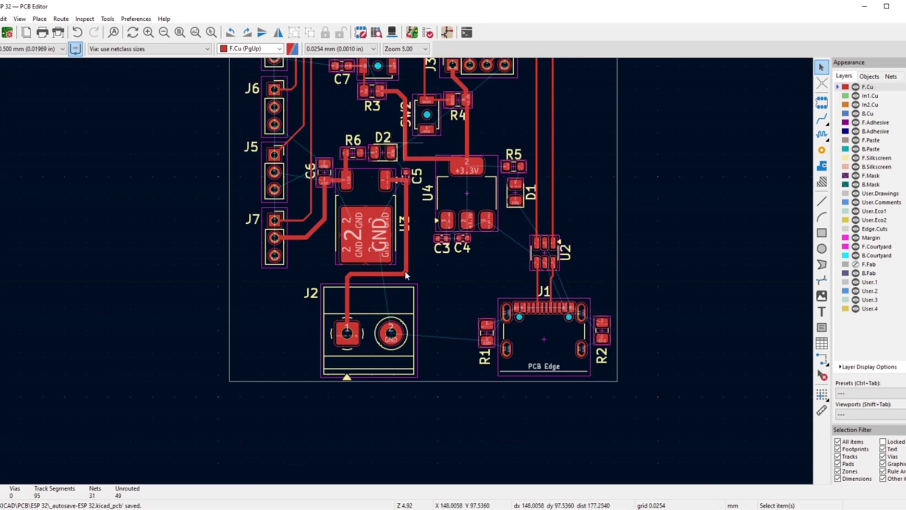
scroll(405, 272, "up", 8)
left_click(403, 281)
left_click_drag(403, 281, 434, 213)
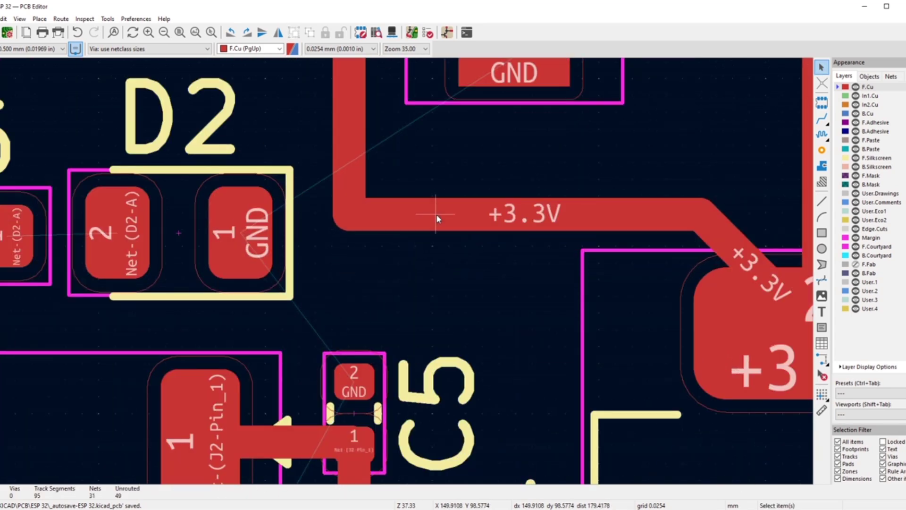
scroll(401, 279, "down", 2)
scroll(357, 252, "up", 2)
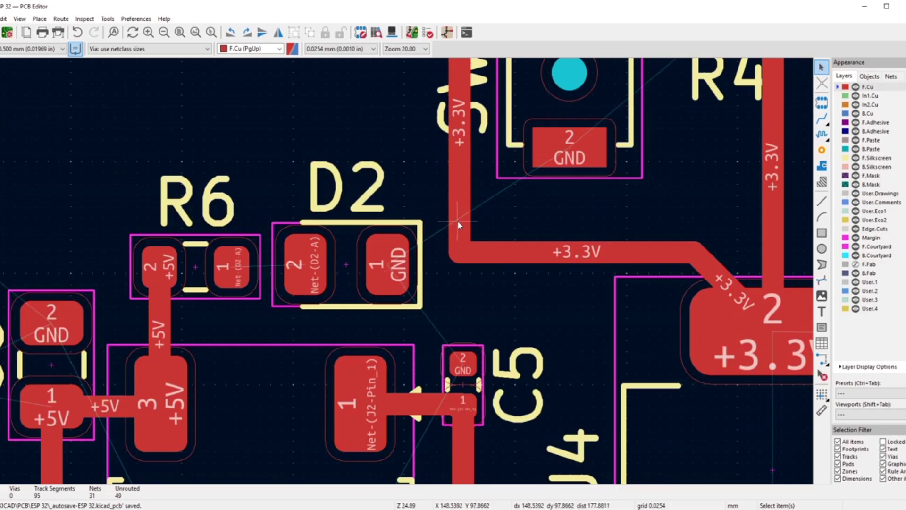
- Move the D2 reference label slightly to the left above its footprint
scroll(460, 226, "down", 2)
left_click(346, 266)
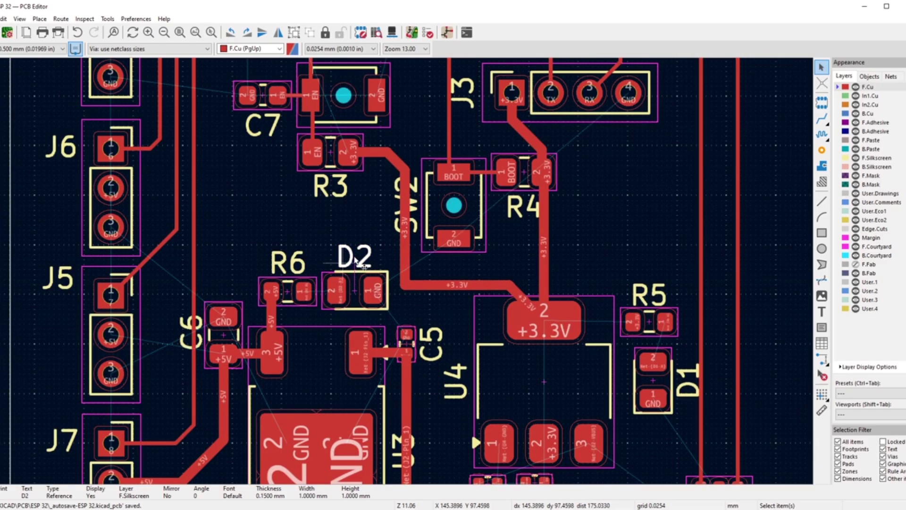
left_click_drag(346, 266, 338, 263)
left_click(322, 233)
scroll(322, 234, "down", 2)
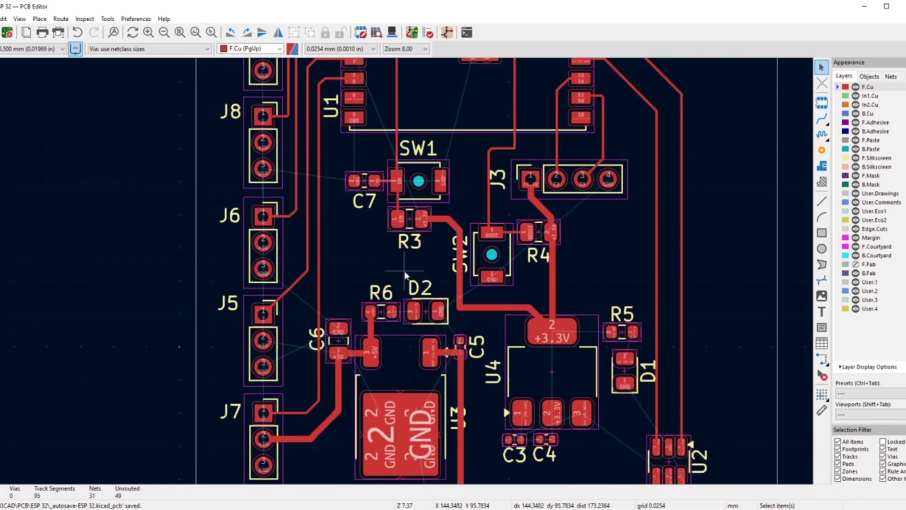
scroll(405, 276, "down", 1)
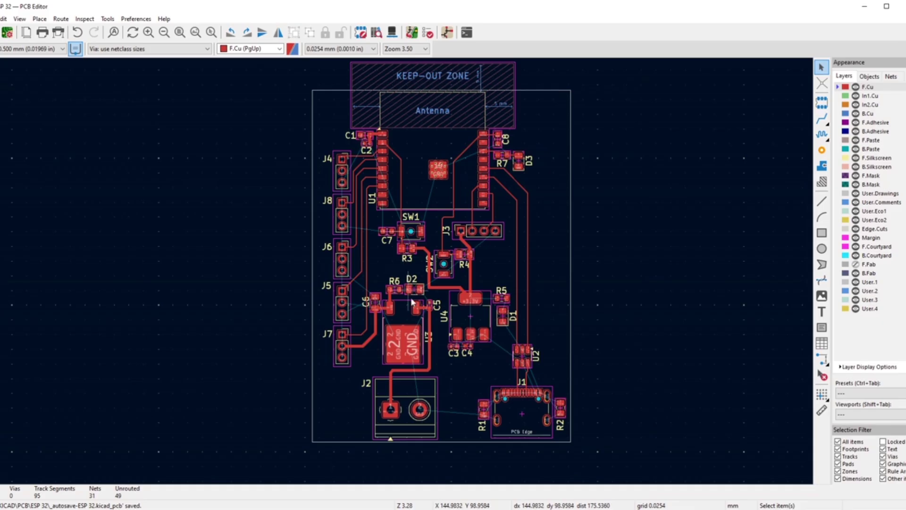
scroll(424, 315, "up", 2)
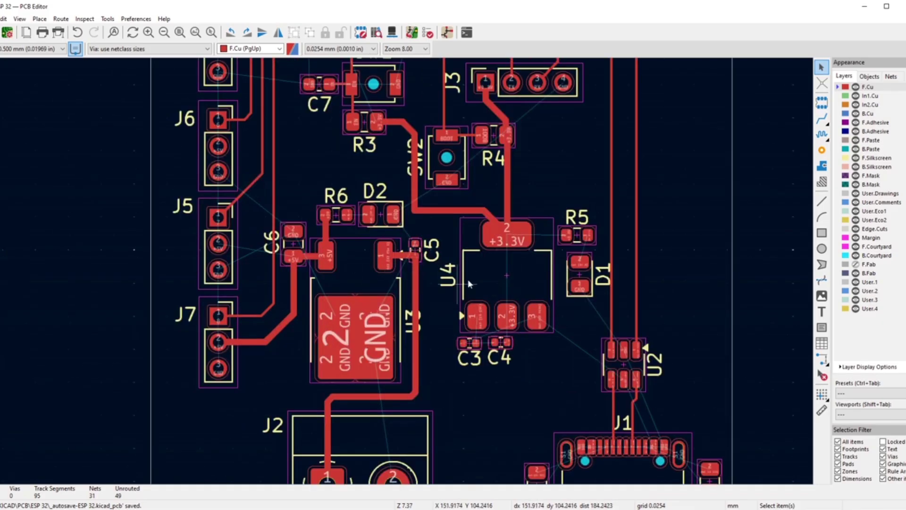
scroll(468, 282, "down", 3)
scroll(404, 273, "up", 3)
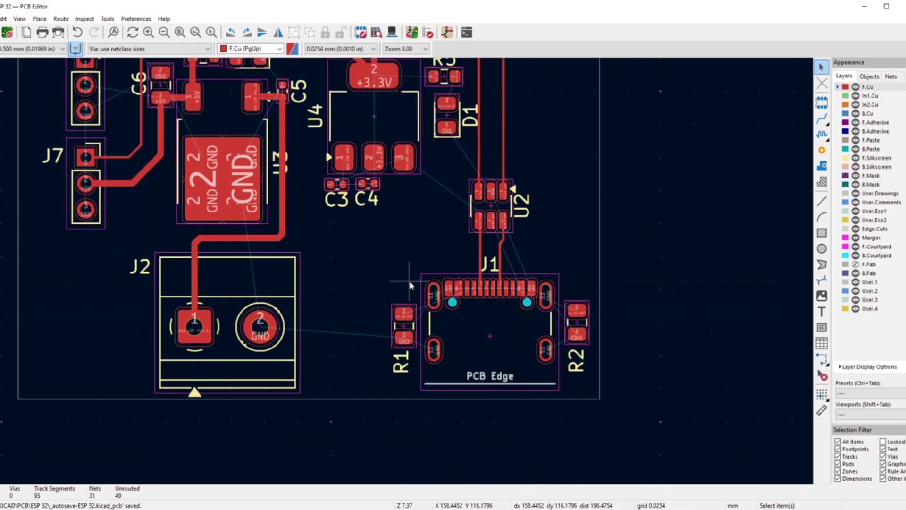
scroll(410, 283, "down", 1)
scroll(406, 274, "up", 4)
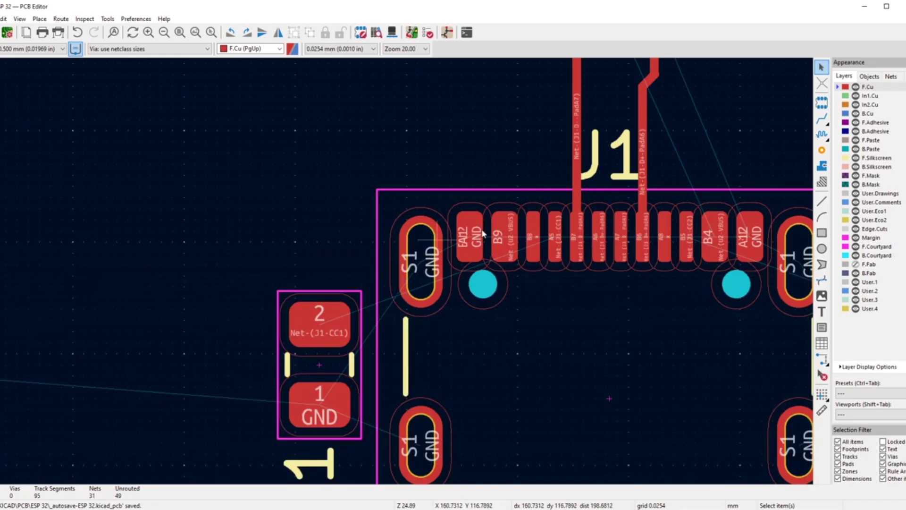
left_click(825, 124)
left_click(319, 321)
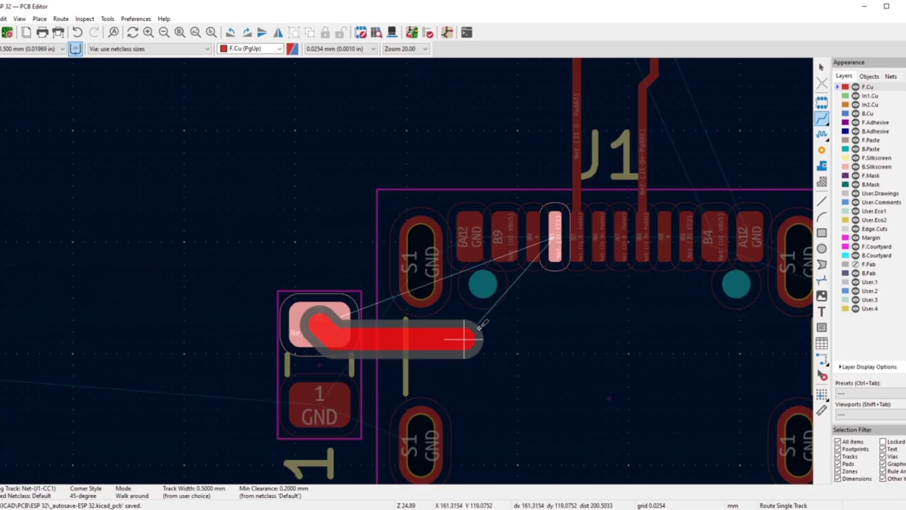
right_click(545, 306)
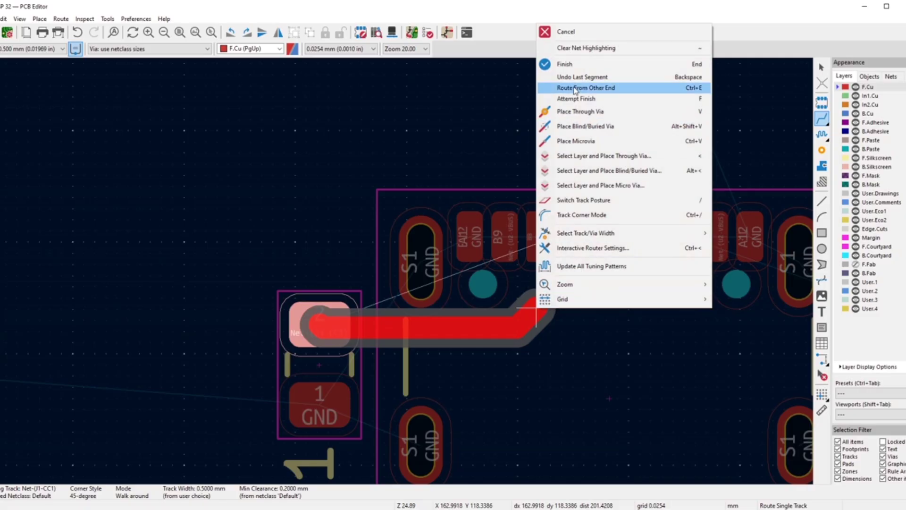
left_click(562, 31)
- Set the track width to 0.2 mm and route a track from R1 pad 2 to J1 pad A5
left_click(30, 49)
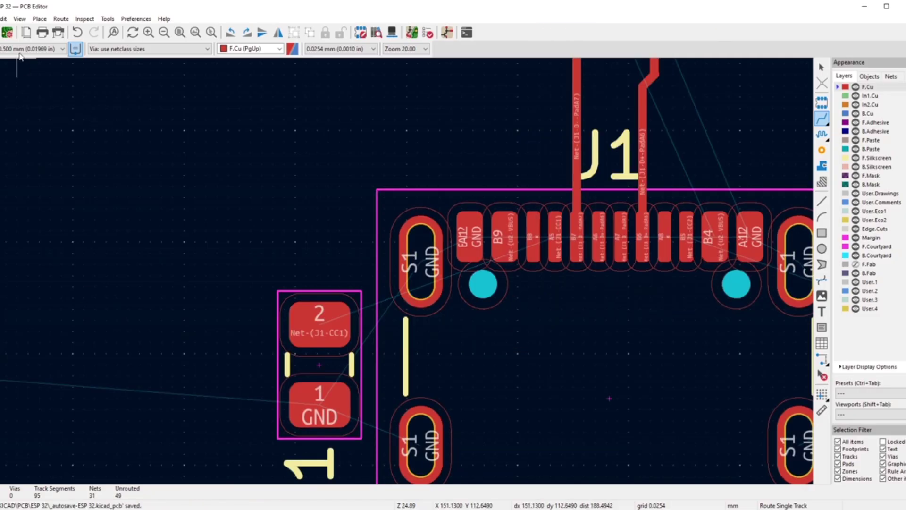
left_click(23, 70)
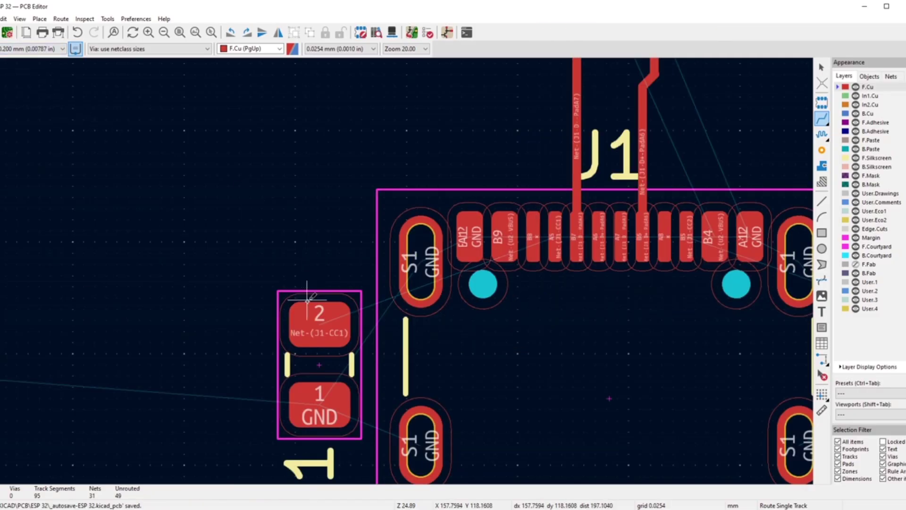
left_click(314, 321)
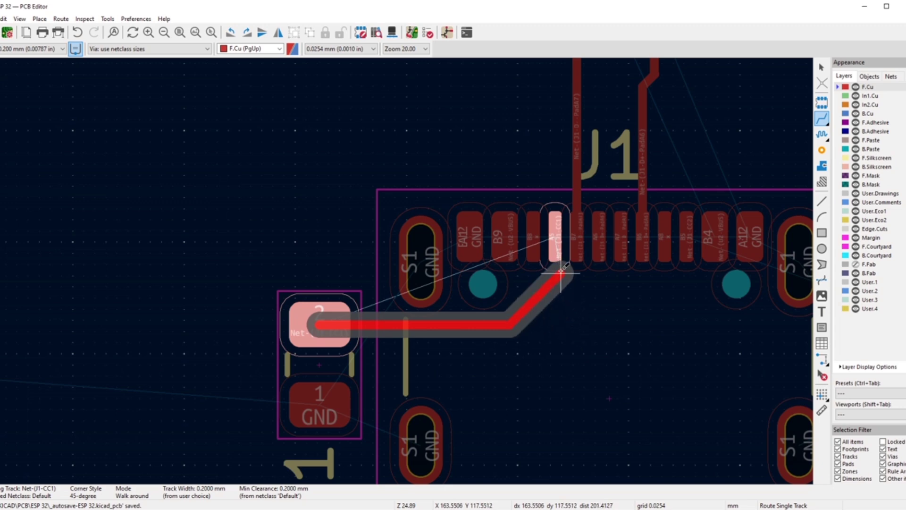
scroll(559, 304, "up", 3)
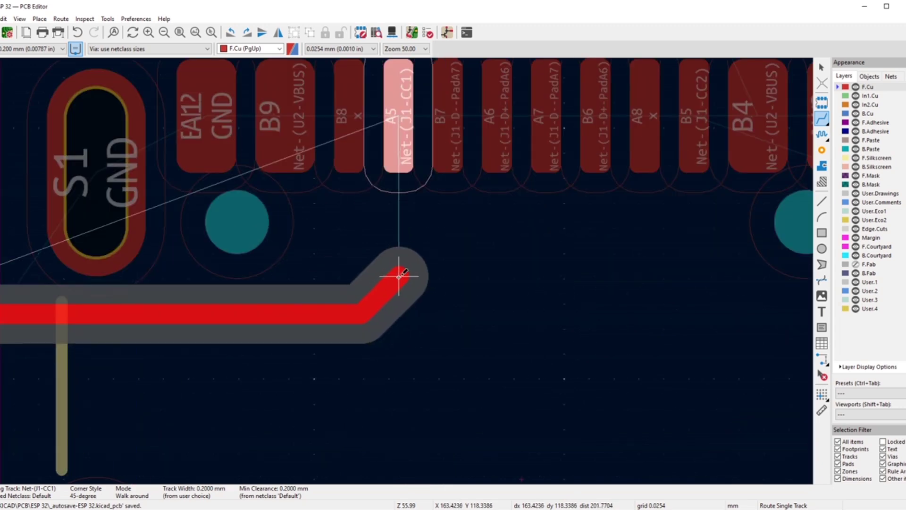
left_click(399, 276)
left_click(399, 150)
- Route a 0.2 mm track from R2 pad 2 below the J1 mounting slot and up to J1 pad B5
scroll(399, 150, "down", 3)
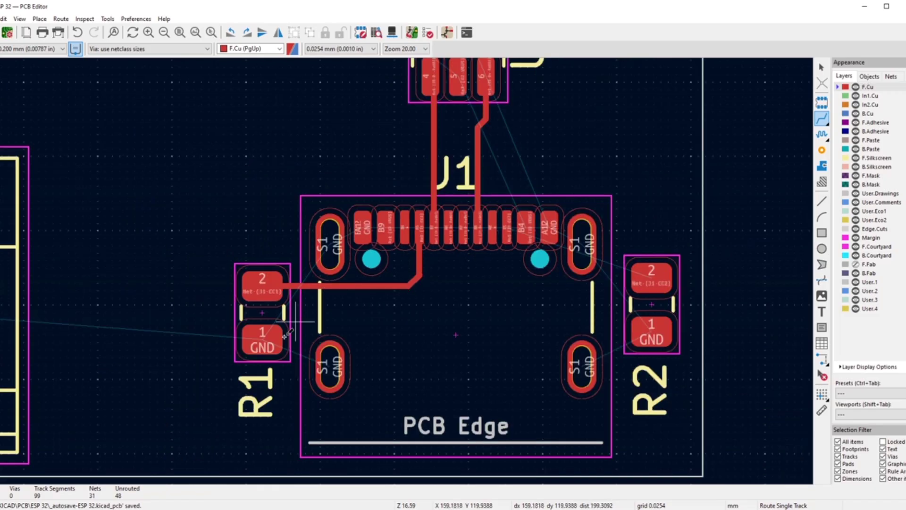
left_click(653, 277)
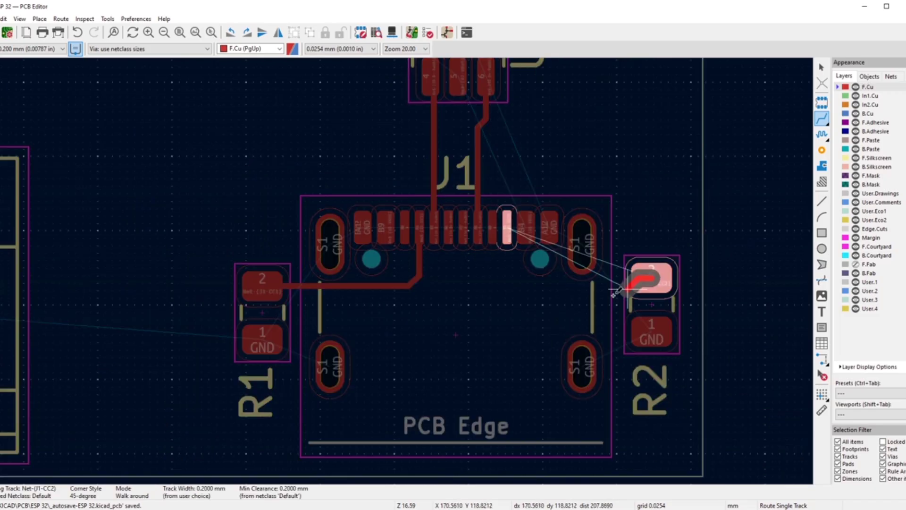
scroll(547, 308, "up", 2)
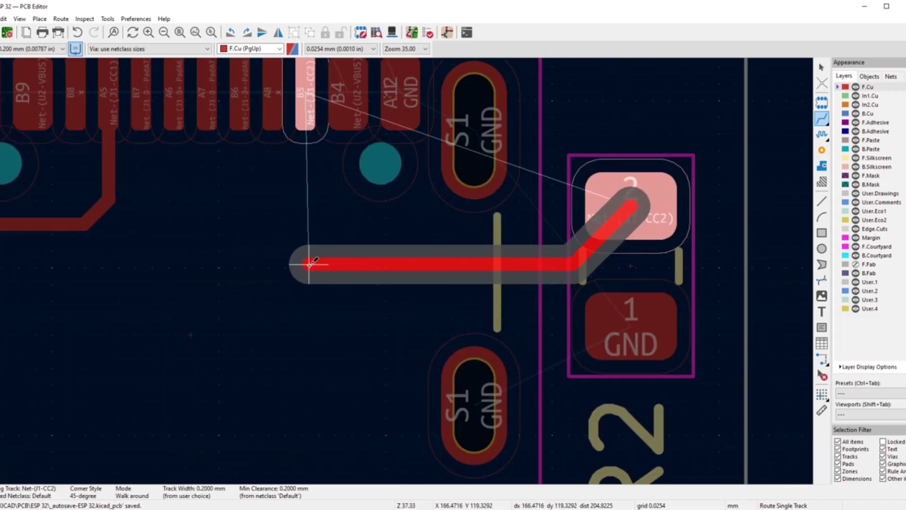
left_click(305, 112)
scroll(305, 112, "down", 2)
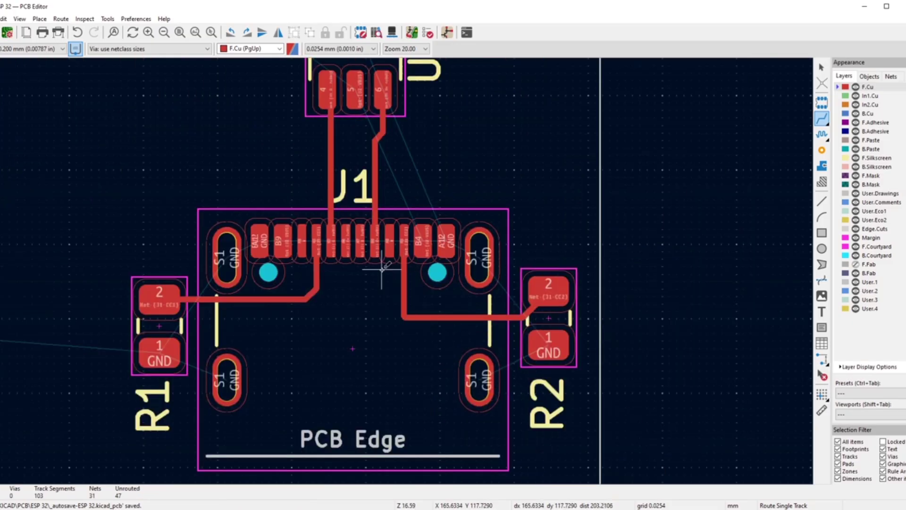
scroll(384, 269, "down", 3)
scroll(401, 196, "up", 3)
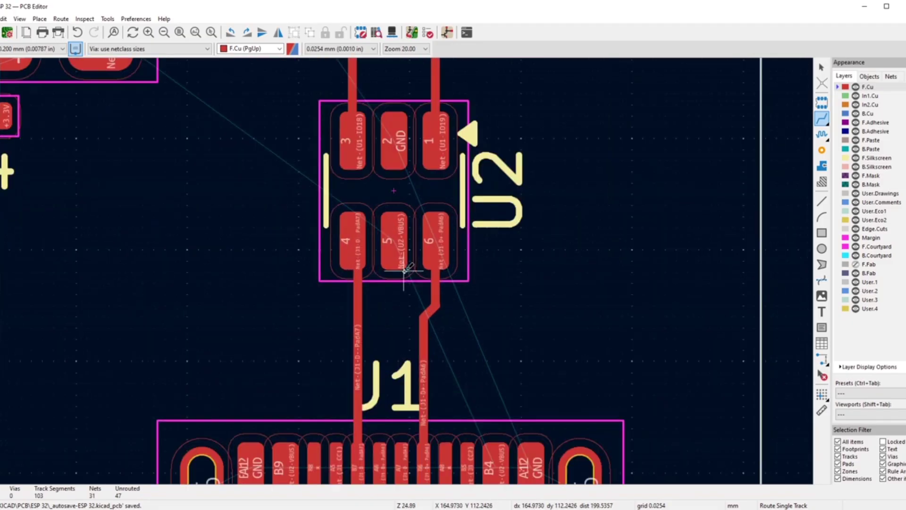
- Try to route a 0.2 mm track from U2 pad 5 between the two pad rows and out past pad 4
left_click(394, 241)
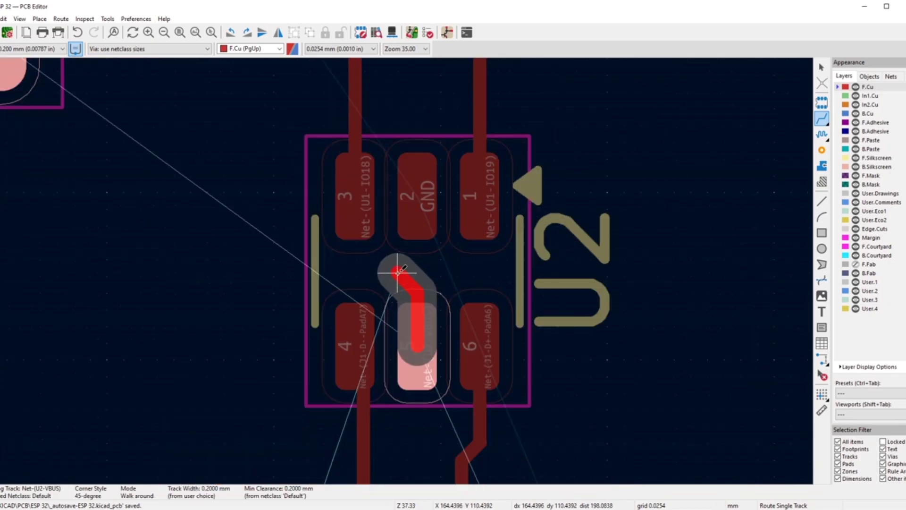
scroll(386, 190, "up", 4)
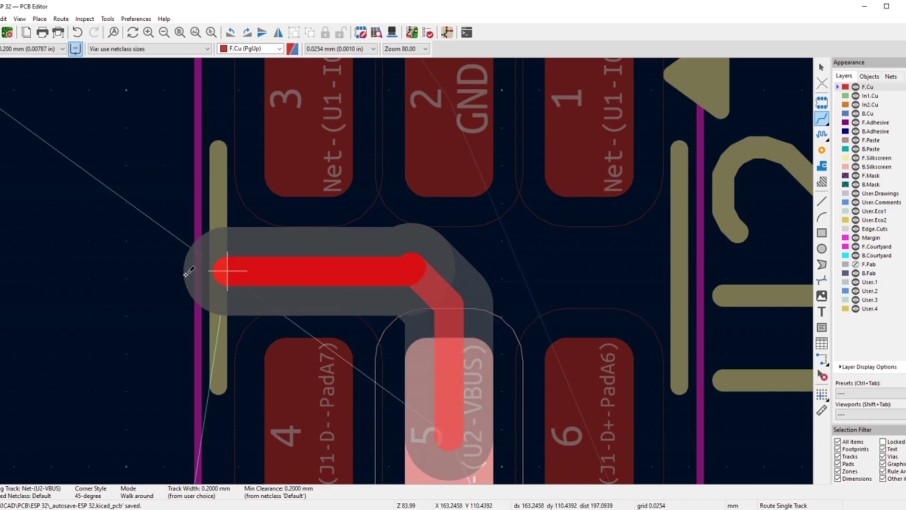
scroll(121, 259, "down", 3)
scroll(404, 270, "down", 4)
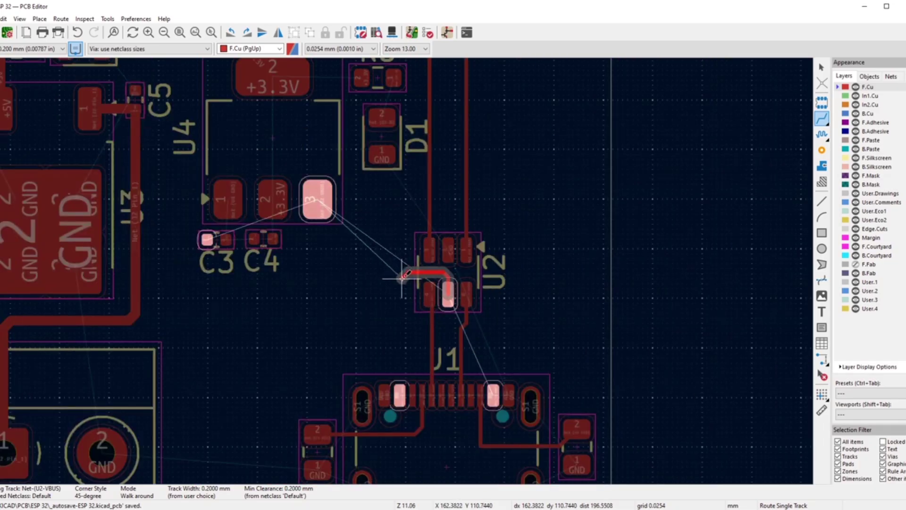
scroll(402, 278, "down", 2)
scroll(415, 253, "up", 2)
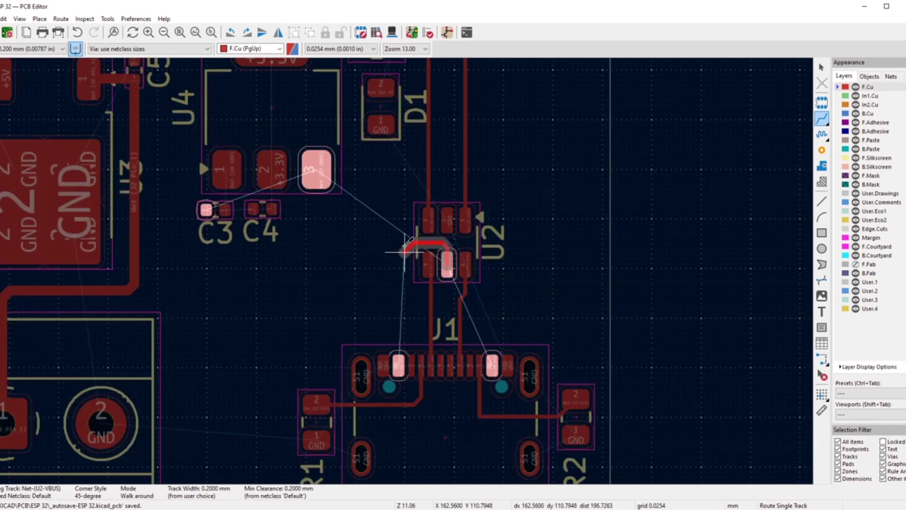
scroll(404, 251, "up", 3)
scroll(405, 373, "up", 1)
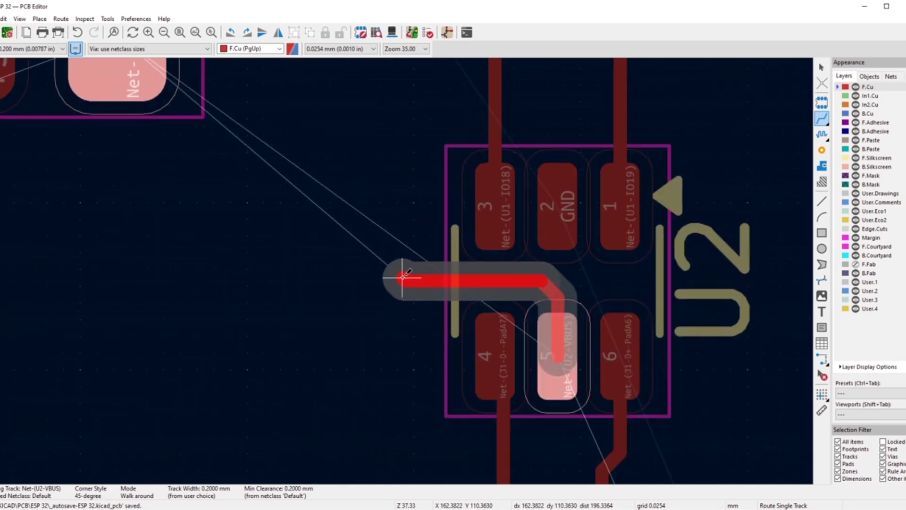
right_click(402, 277)
left_click(425, 234)
scroll(416, 295, "down", 2)
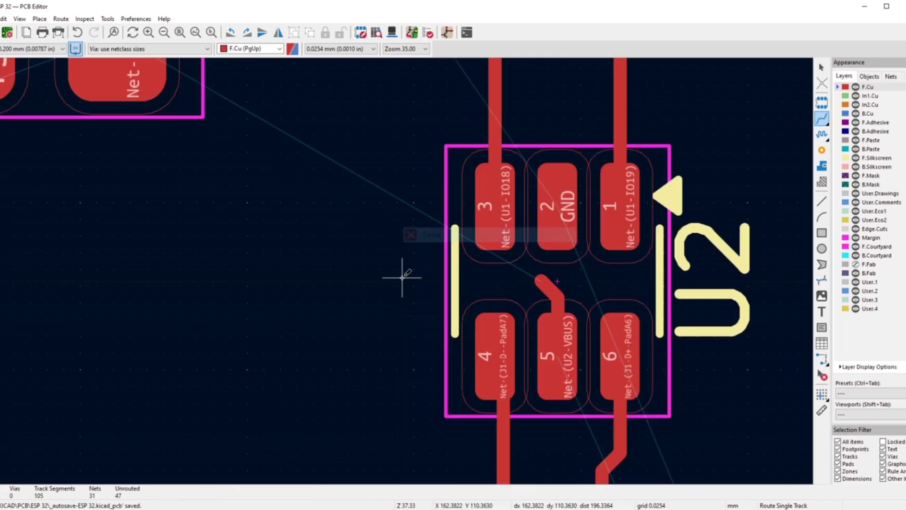
right_click(375, 188)
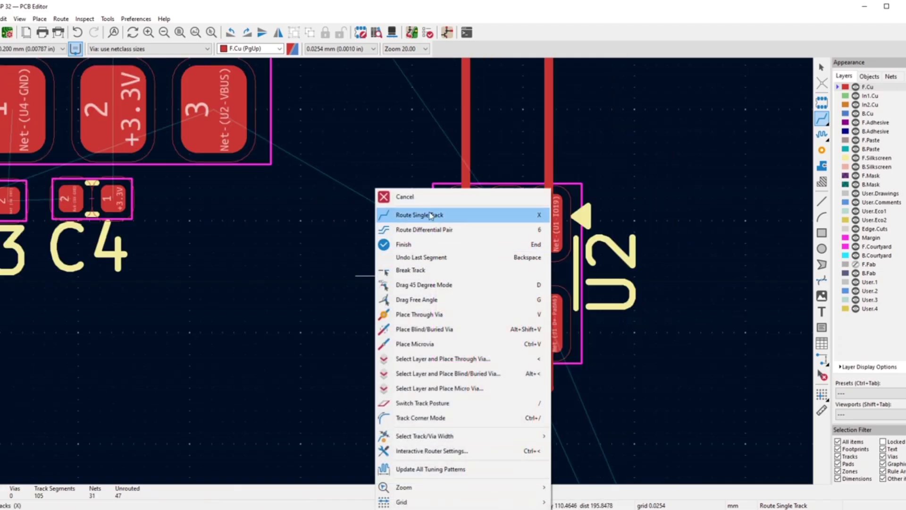
left_click(404, 196)
- Delete the two short leftover track segments at U2 pad 5
scroll(510, 293, "up", 6)
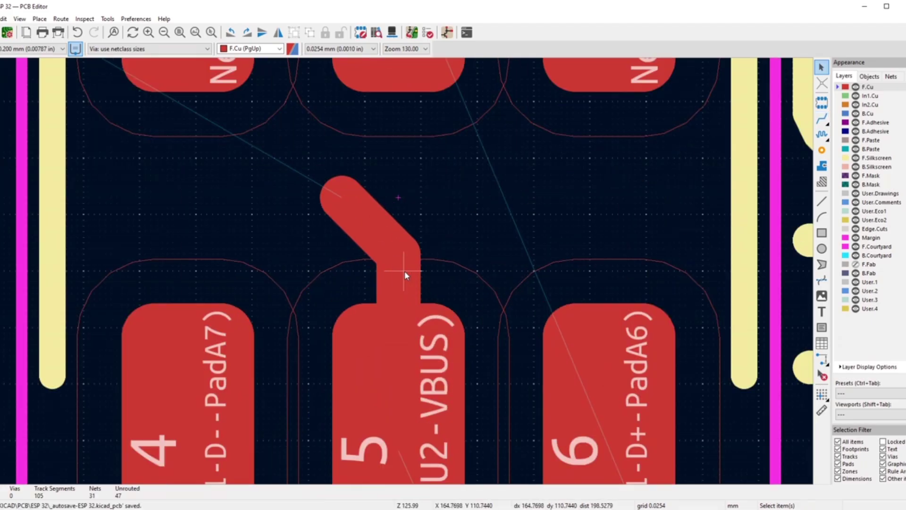
left_click(405, 272)
left_click(394, 301)
left_click(390, 295)
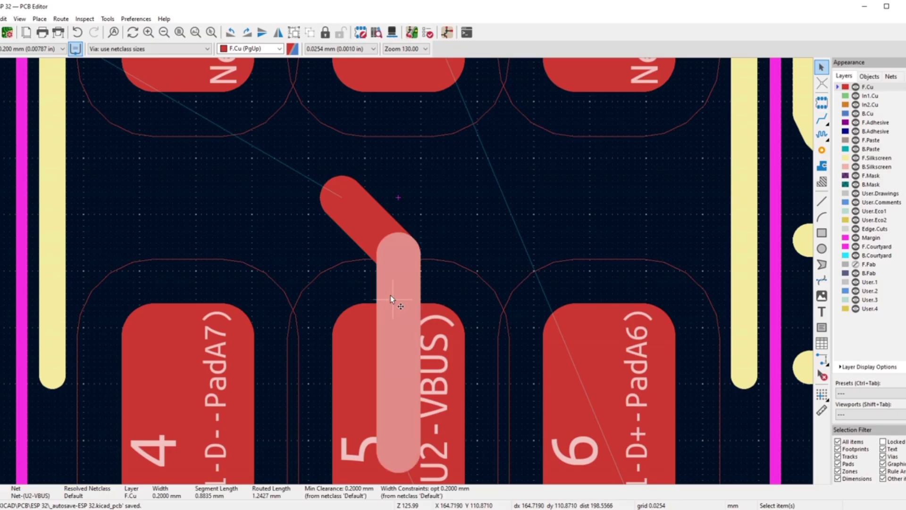
key("Delete")
left_click(376, 247)
key("Delete")
scroll(403, 271, "down", 3)
scroll(403, 273, "down", 2)
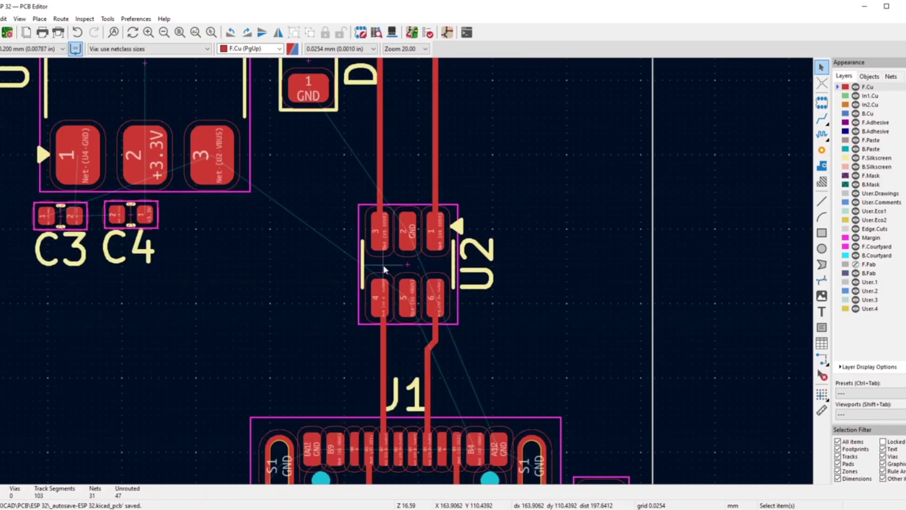
- Switch to the Schematic Editor and examine how U4's input, C3, J1's VBUS pin and U2 pin 5 are wired together
scroll(383, 269, "down", 5)
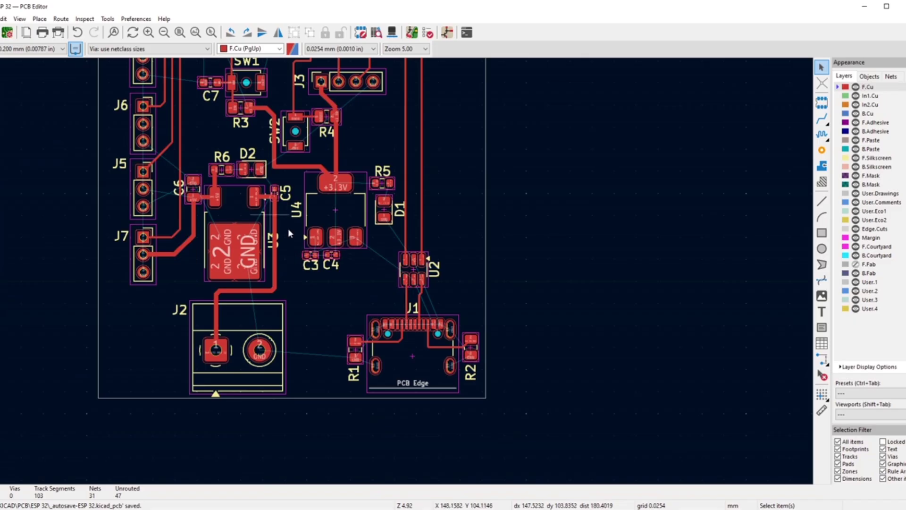
scroll(290, 247, "up", 5)
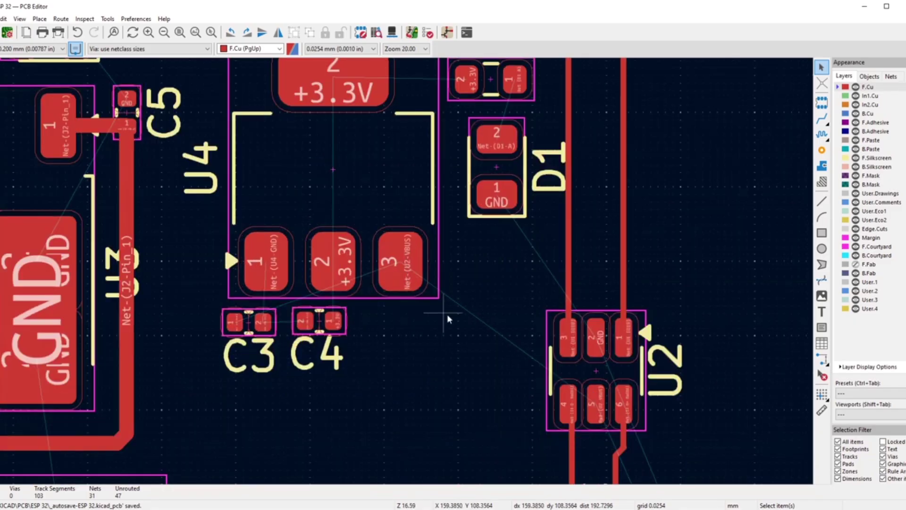
scroll(446, 313, "down", 2)
scroll(405, 275, "down", 2)
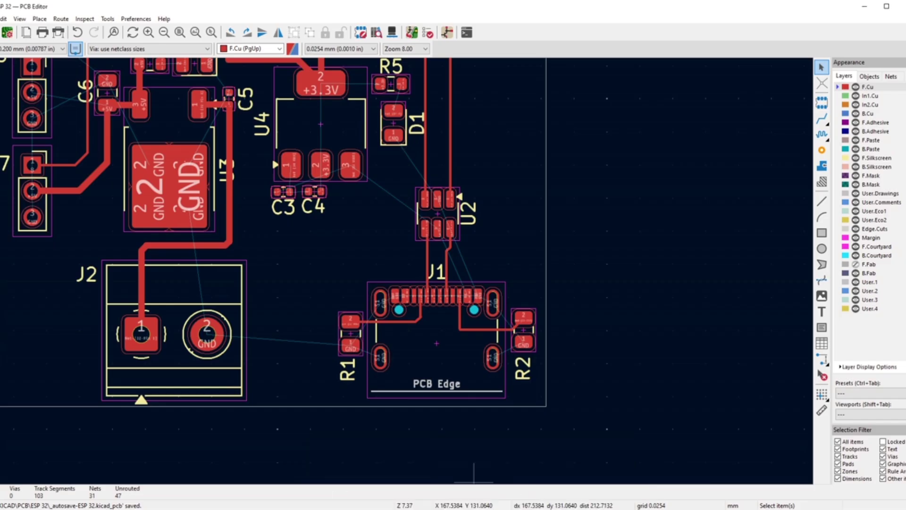
left_click(576, 472)
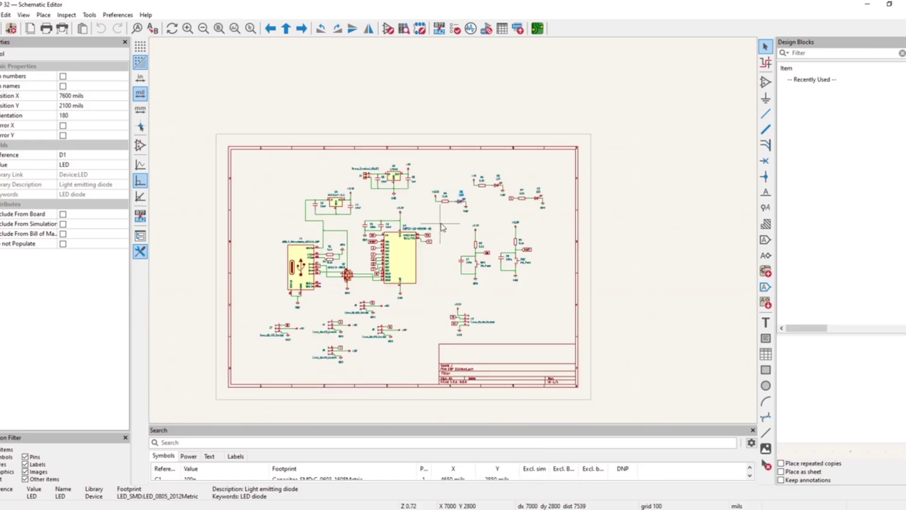
left_click(442, 227)
scroll(442, 227, "up", 2)
scroll(458, 187, "down", 1)
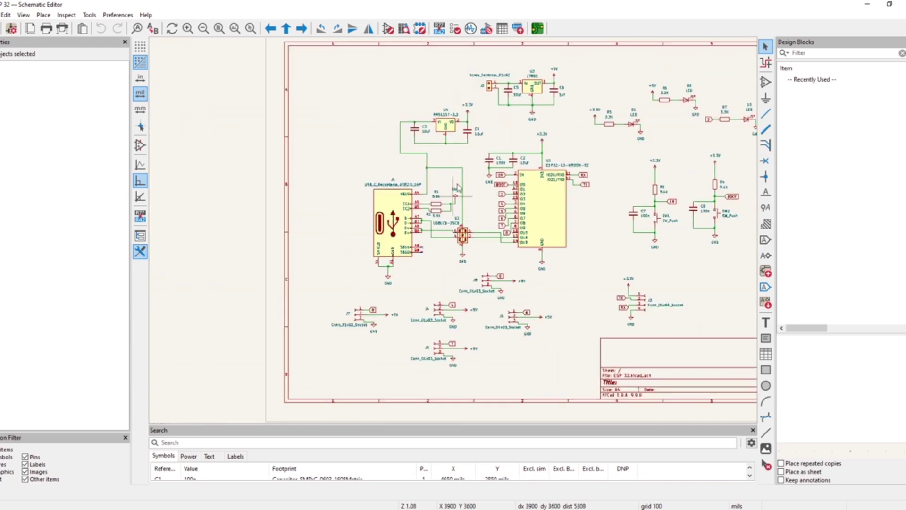
scroll(458, 188, "up", 5)
scroll(309, 106, "down", 3)
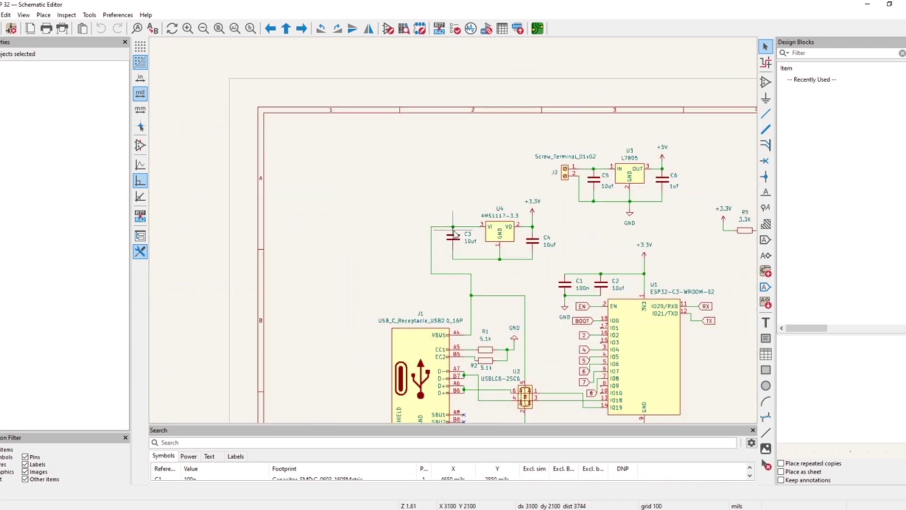
scroll(455, 234, "up", 5)
scroll(454, 233, "down", 5)
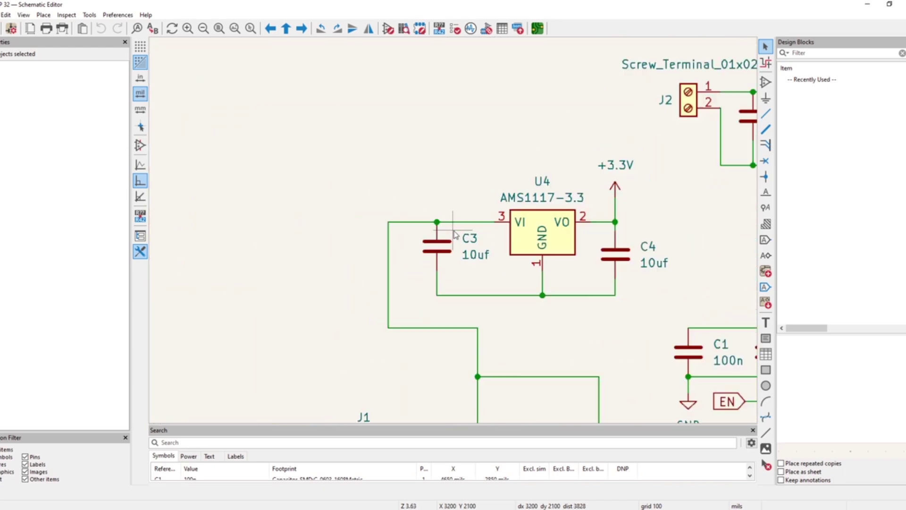
scroll(460, 232, "up", 3)
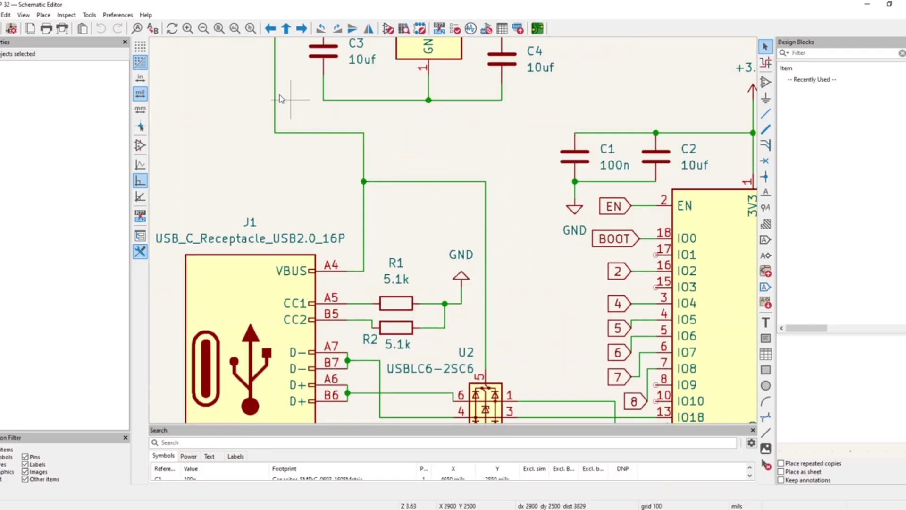
scroll(281, 98, "down", 3)
scroll(458, 226, "down", 3)
scroll(456, 235, "up", 3)
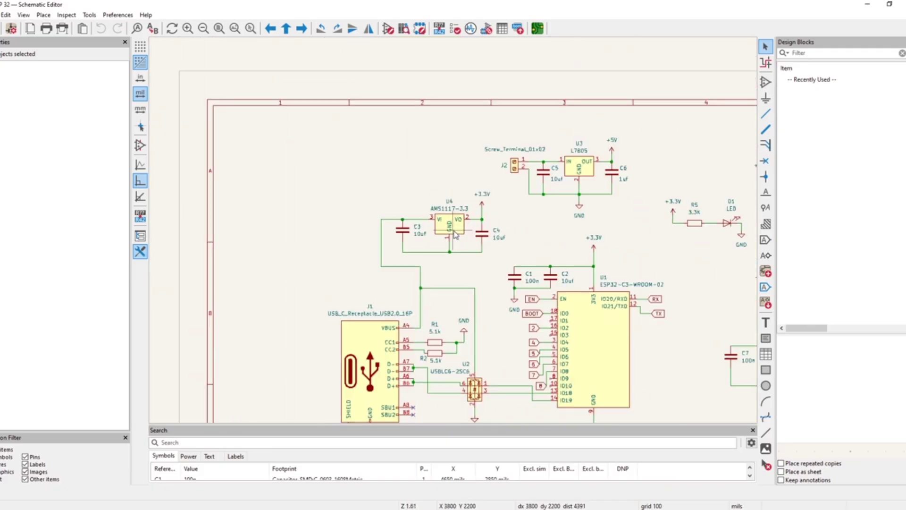
scroll(427, 229, "up", 2)
scroll(456, 234, "down", 2)
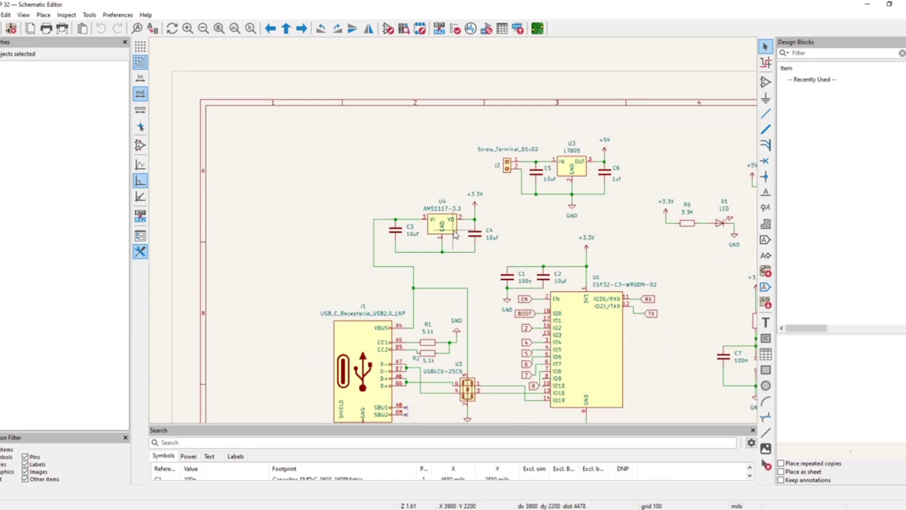
scroll(578, 284, "down", 2)
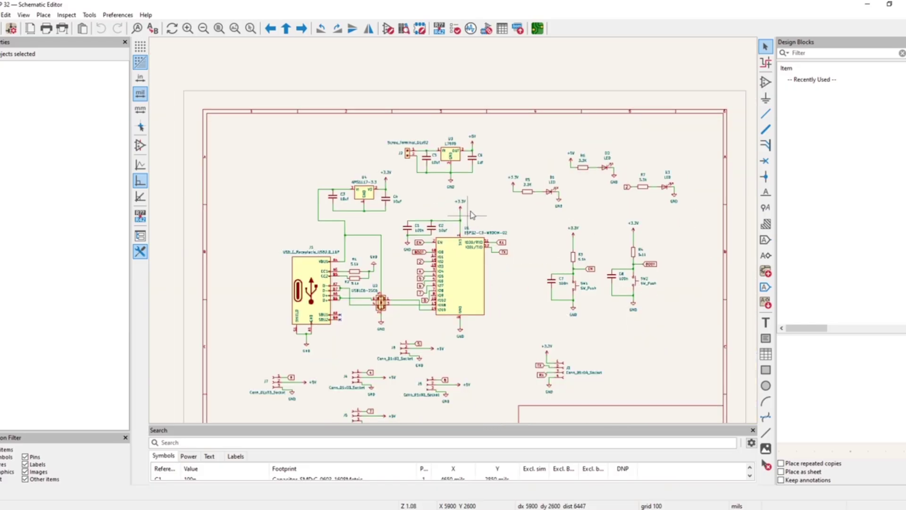
- Duplicate the +5V power symbol from the R6 LED circuit onto the corner of the wire feeding U4's VI pin and C3
left_click(571, 158)
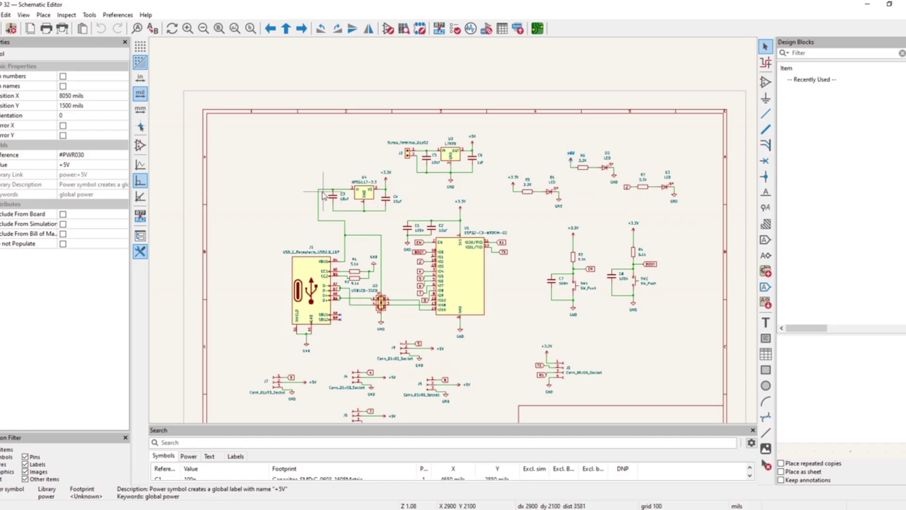
scroll(321, 191, "up", 7)
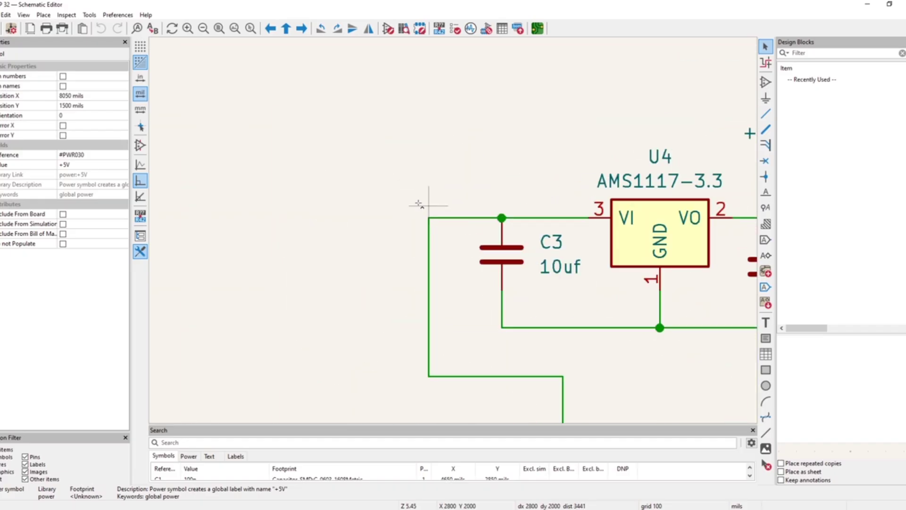
key("ctrl+d")
left_click(428, 218)
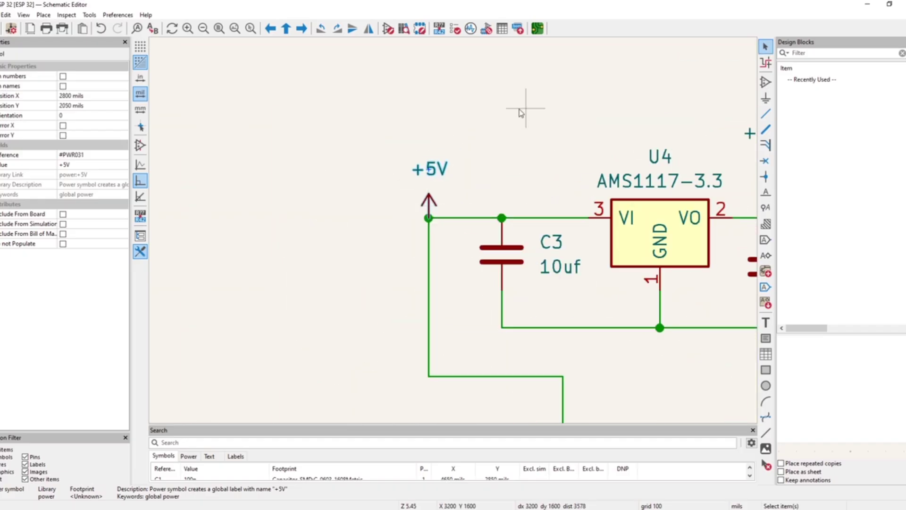
right_click(521, 113)
key("Escape")
scroll(433, 253, "down", 5)
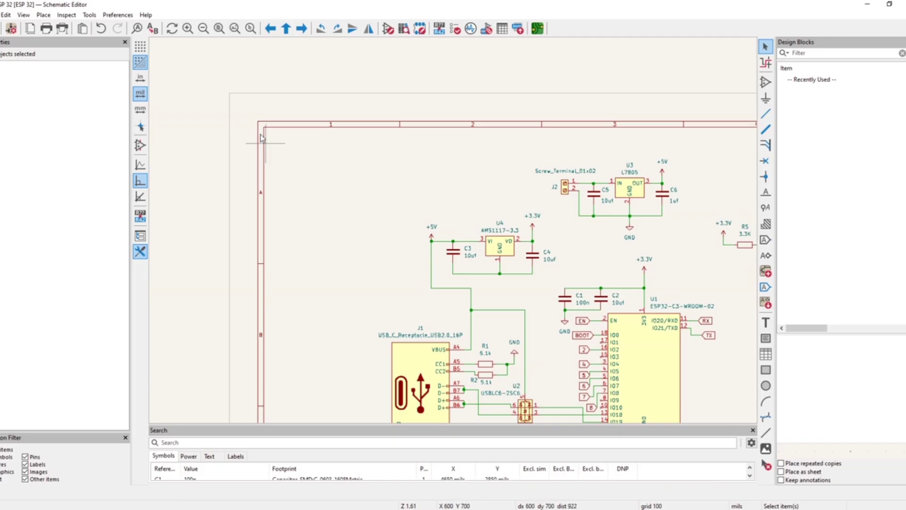
- Update the PCB from the schematic, keeping footprints re-linked by their reference designators
left_click(89, 15)
left_click(127, 29)
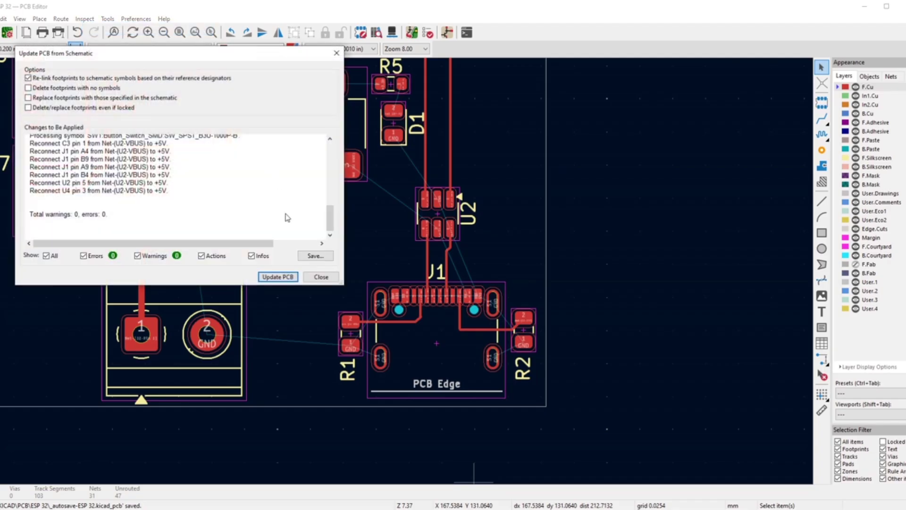
left_click(285, 277)
left_click(321, 277)
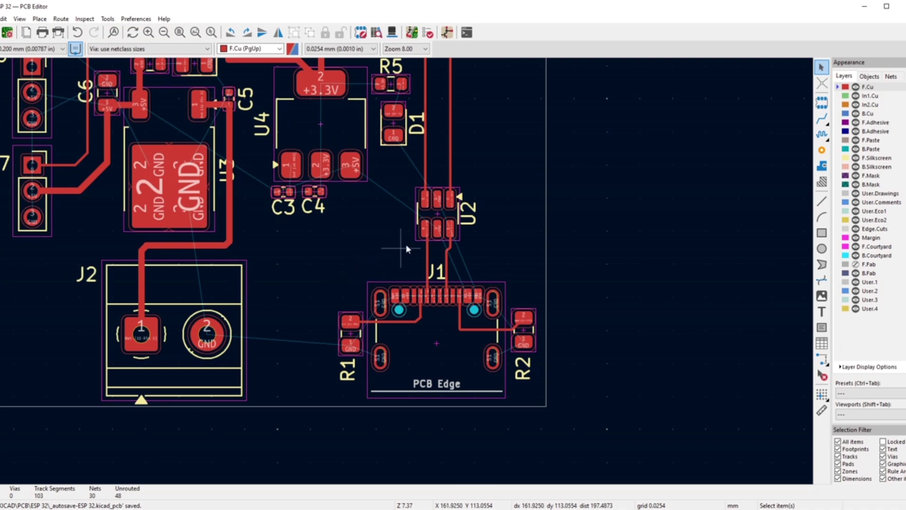
- Route a 0.2 mm +5V track from U2 pad 5 over pad 4 and down to J1 pad B9
scroll(406, 244, "up", 4)
scroll(406, 244, "down", 5)
scroll(405, 275, "up", 3)
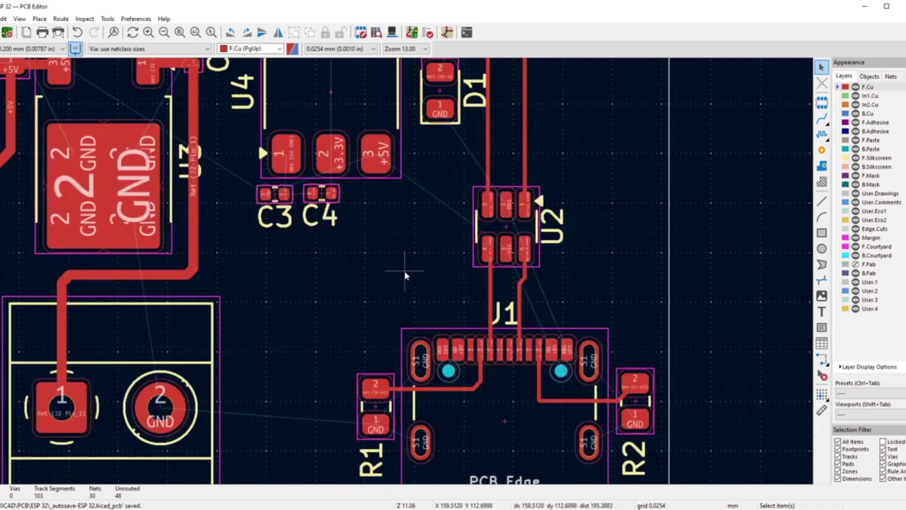
scroll(257, 140, "up", 3)
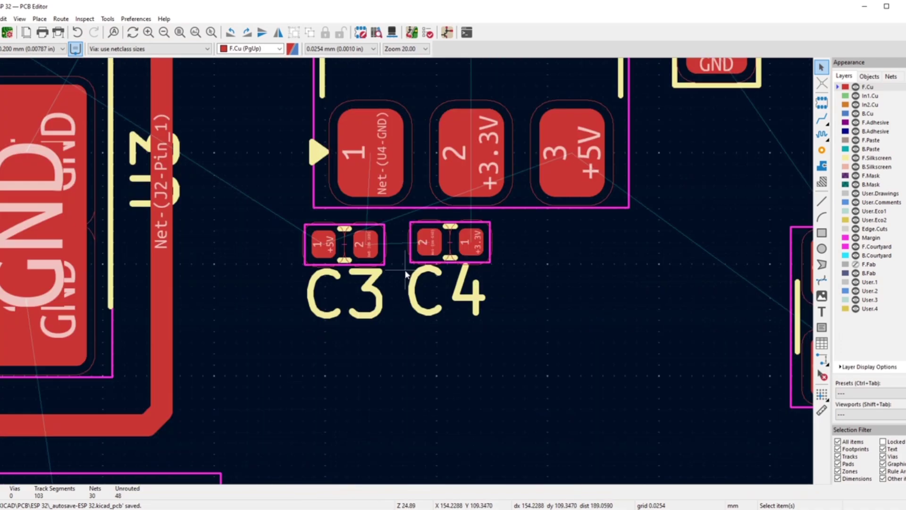
scroll(428, 263, "down", 5)
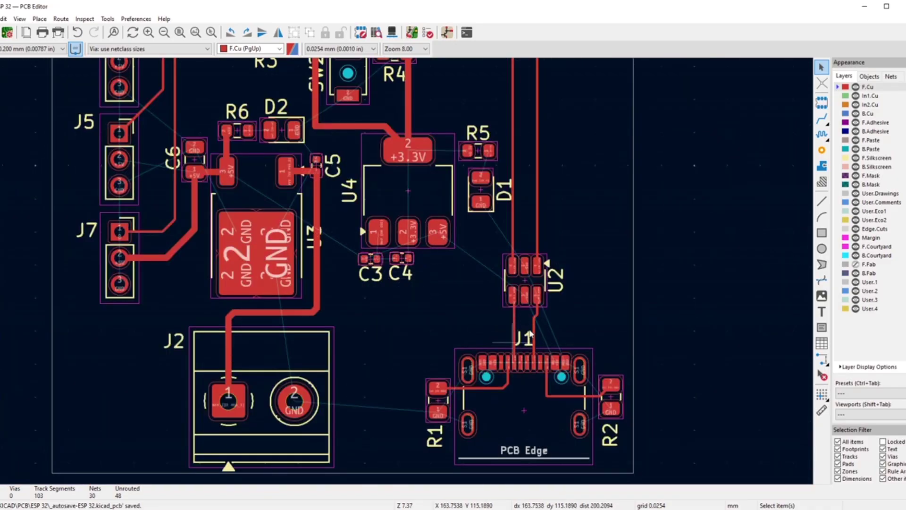
left_click(821, 118)
scroll(609, 377, "up", 4)
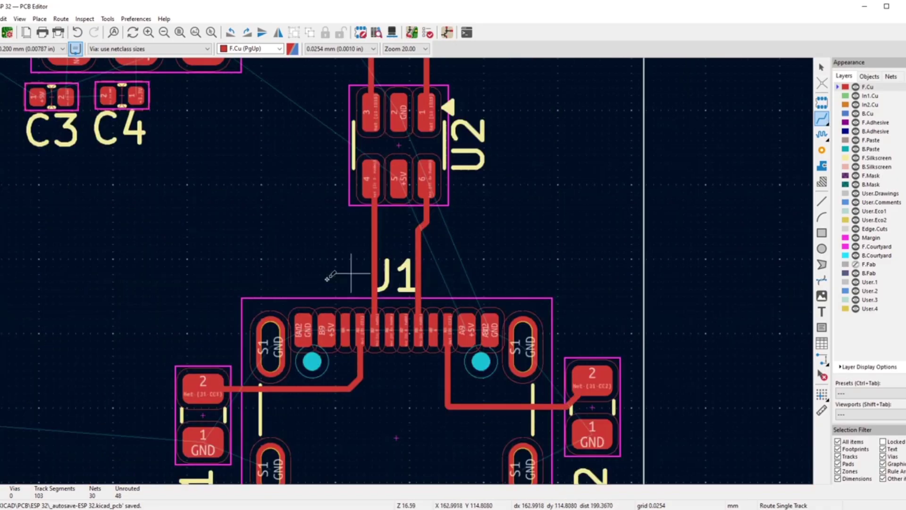
scroll(331, 276, "up", 2)
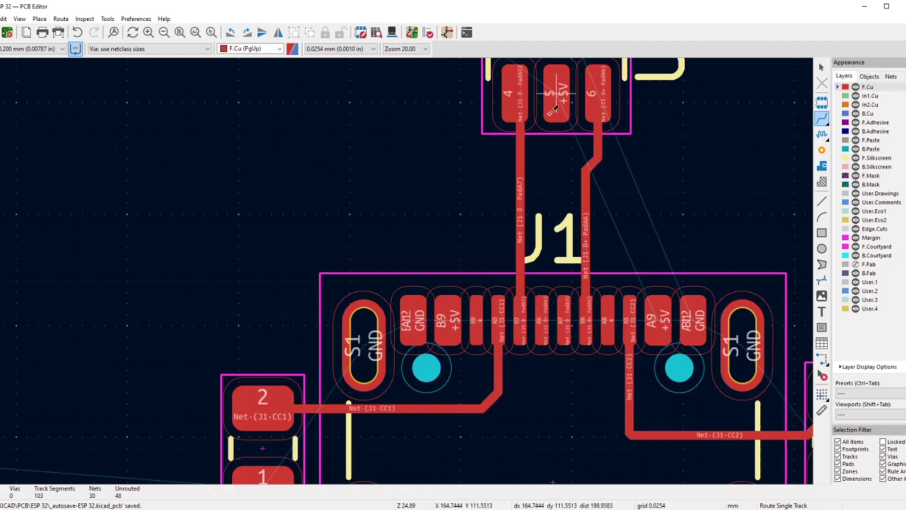
left_click(559, 97)
scroll(559, 97, "down", 2)
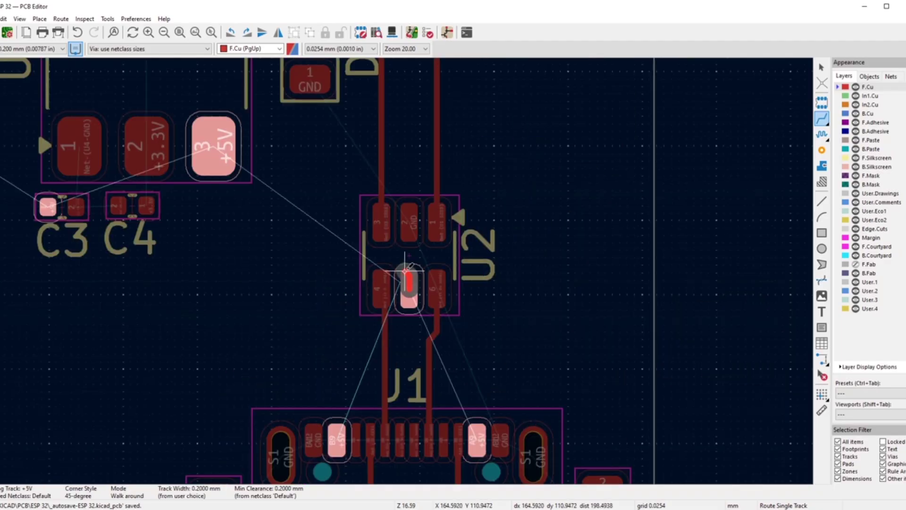
left_click(342, 258)
left_click(337, 437)
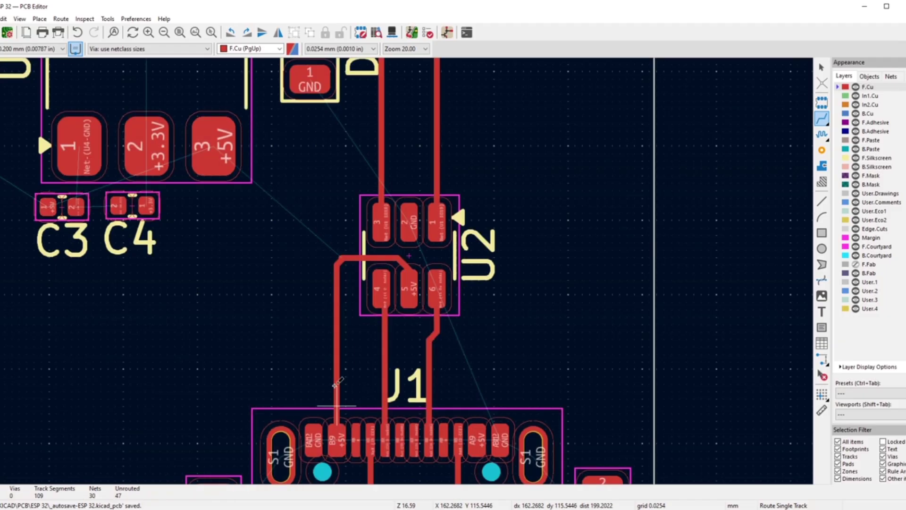
right_click(293, 257)
left_click(314, 197)
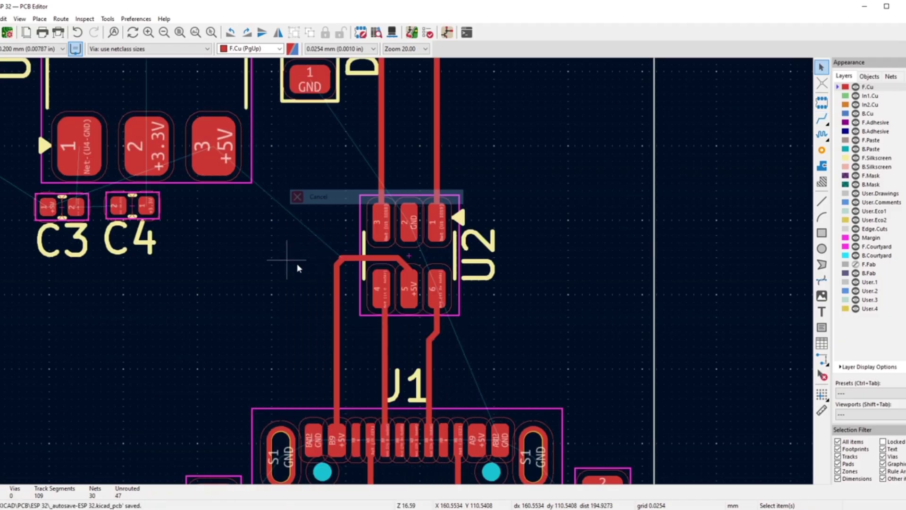
- Reshape the chamfered bend of the +5V track beside U2 pad 4 into a square corner
scroll(317, 261, "up", 5)
left_click(481, 274)
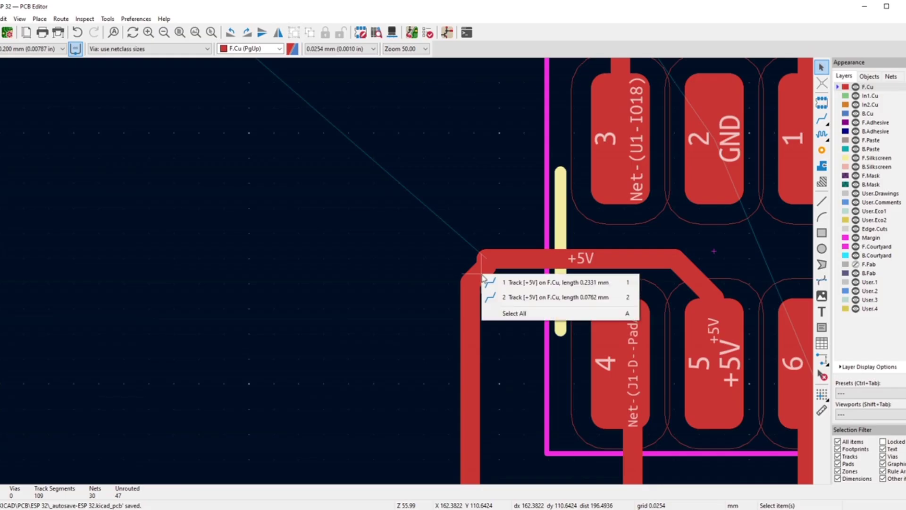
left_click(487, 282)
left_click_drag(475, 270, 467, 265)
scroll(472, 204, "down", 8)
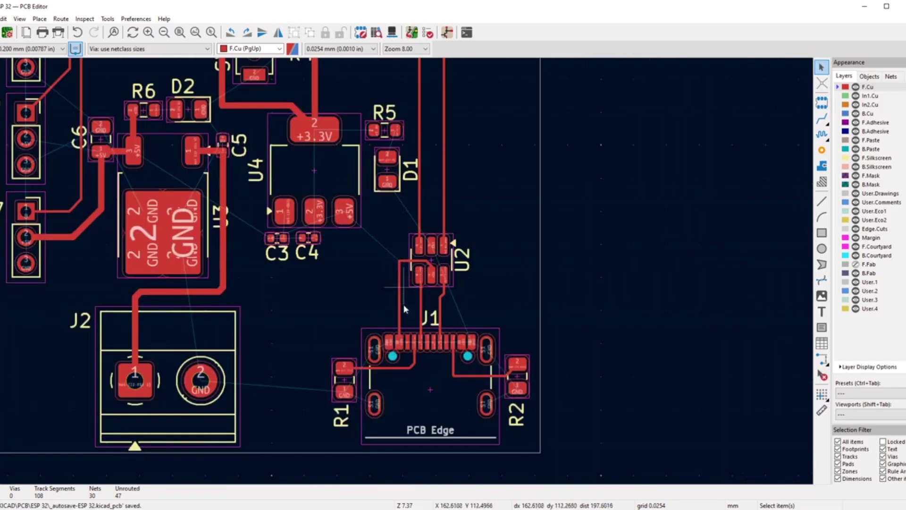
scroll(403, 303, "up", 3)
scroll(357, 206, "down", 3)
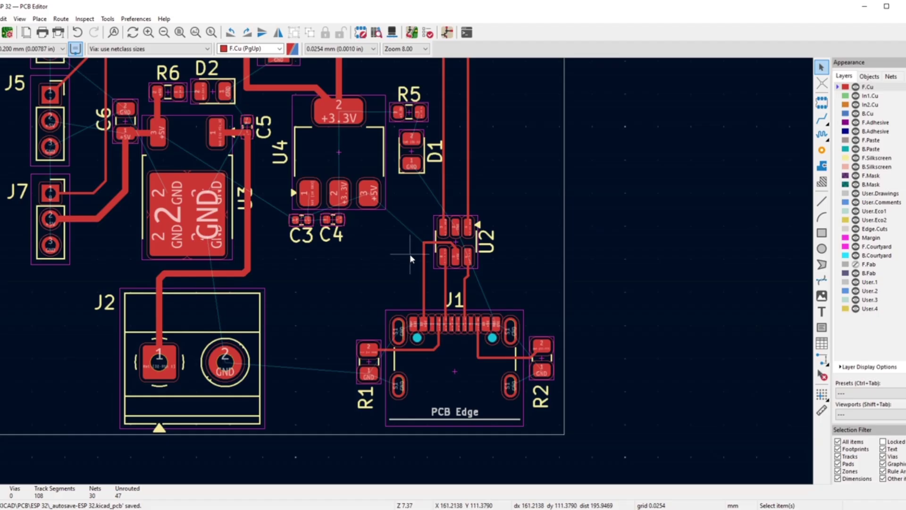
- Adjust the +5V track at U2 pad 5 so it enters the pad vertically through a short diagonal bend
scroll(463, 238, "up", 6)
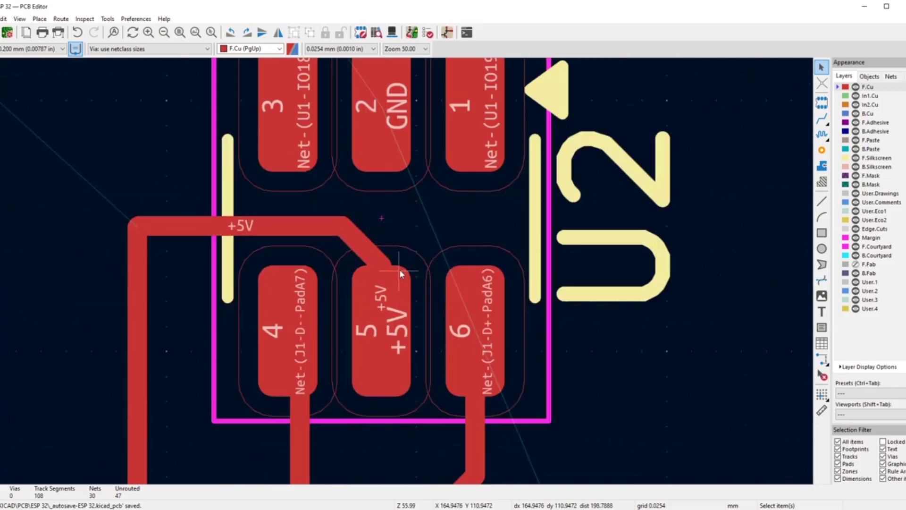
key("x")
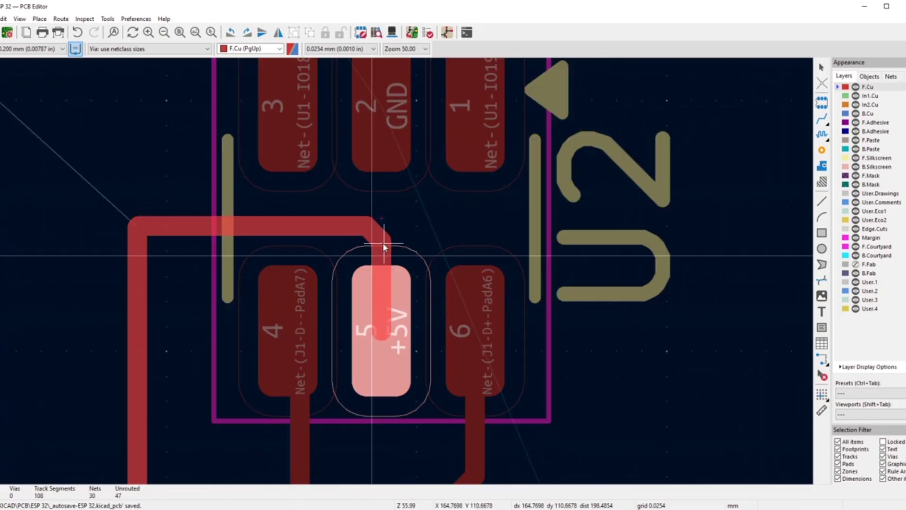
left_click(383, 246)
key("Escape")
scroll(405, 275, "down", 3)
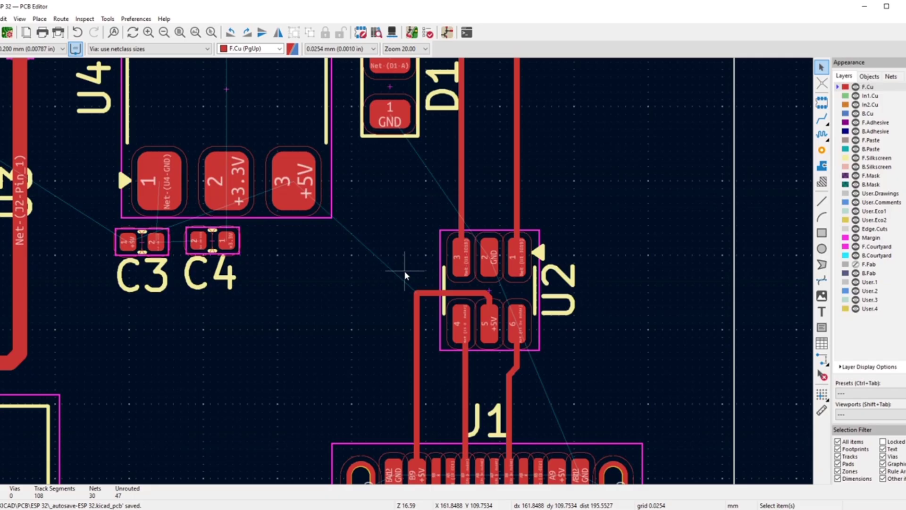
- Route a 0.2 mm +5V track from J1 pad A9 around U2 pad 6 to the existing +5V track above pad 5
scroll(404, 271, "down", 2)
scroll(406, 275, "up", 4)
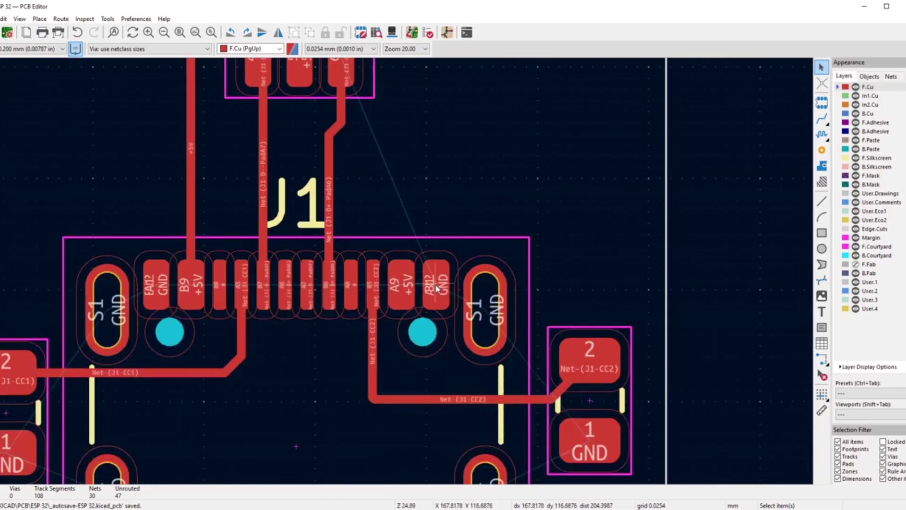
scroll(360, 273, "down", 3)
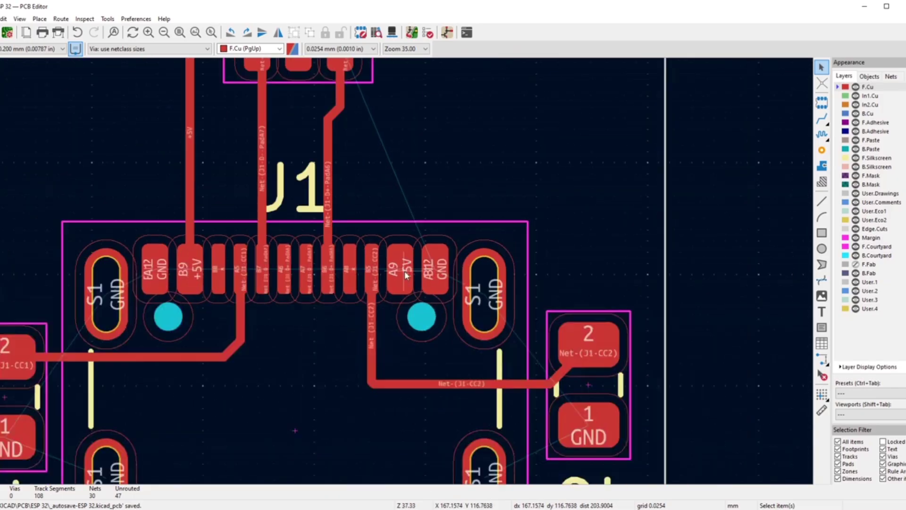
scroll(405, 275, "up", 2)
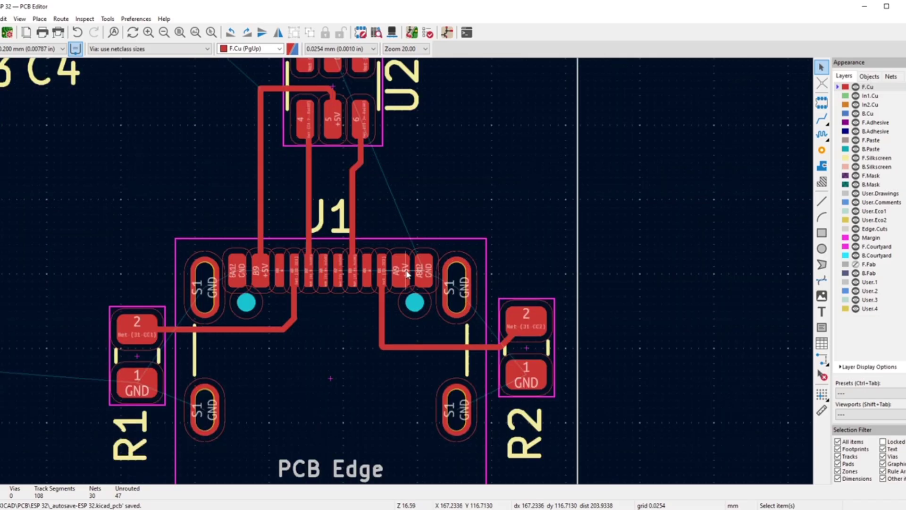
left_click(821, 119)
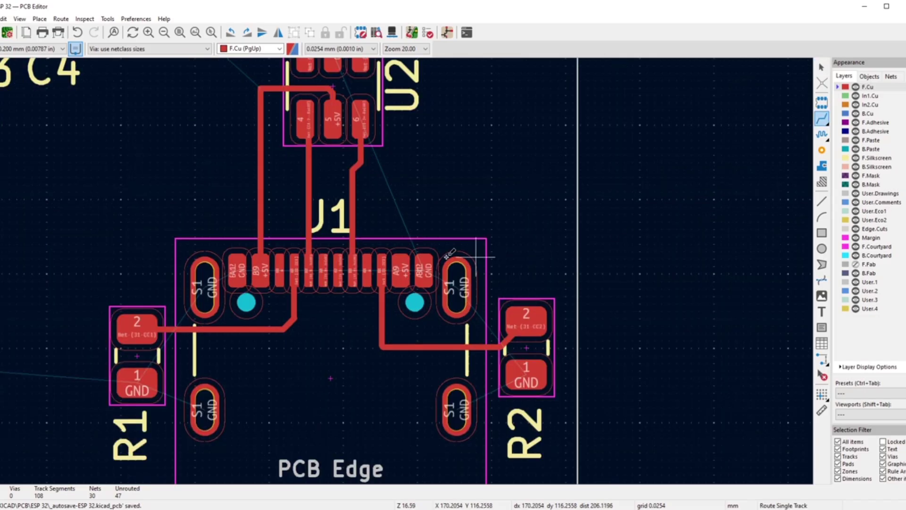
left_click(405, 266)
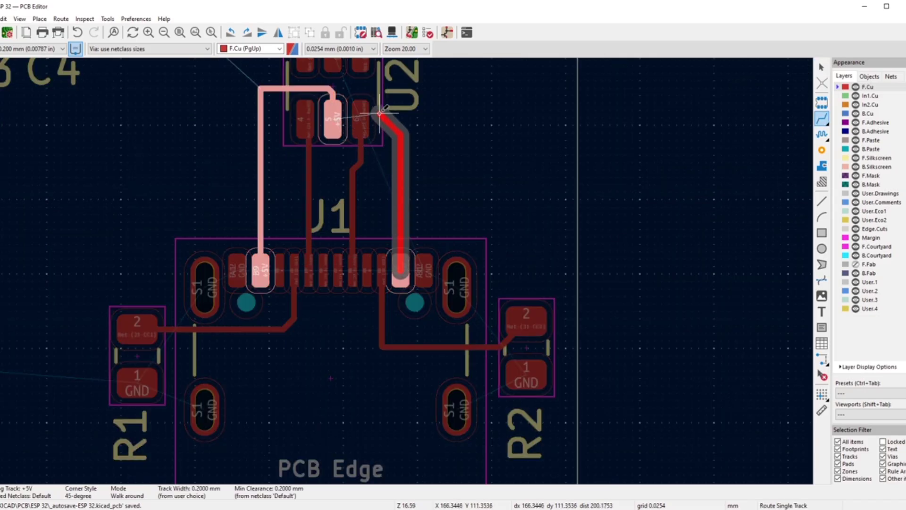
scroll(385, 92, "up", 3)
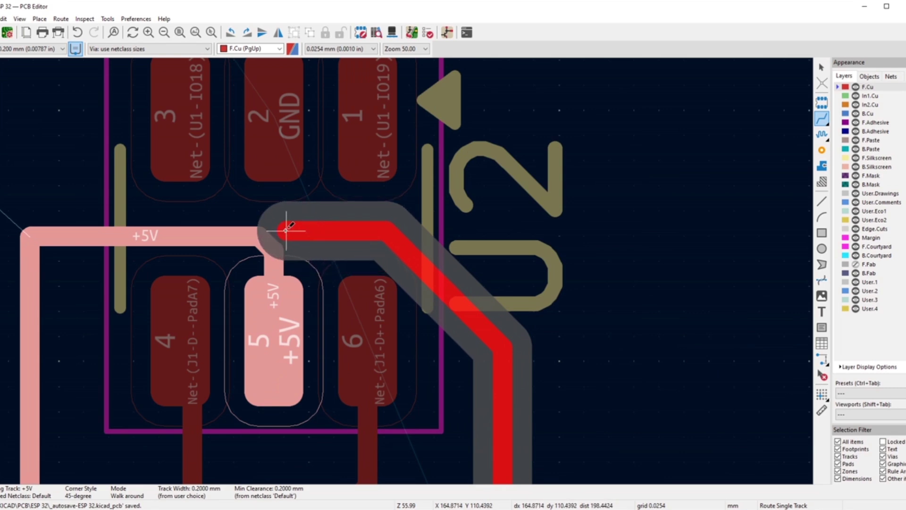
left_click(265, 237)
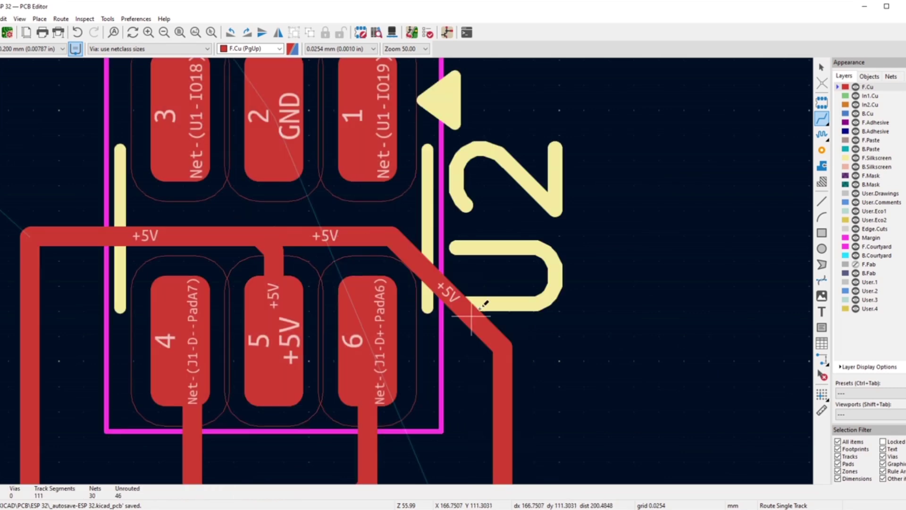
right_click(665, 227)
left_click(689, 195)
- Shift the diagonal +5V segment beside U2 pad 6 outward with its neighbouring segments attached
left_click(453, 309)
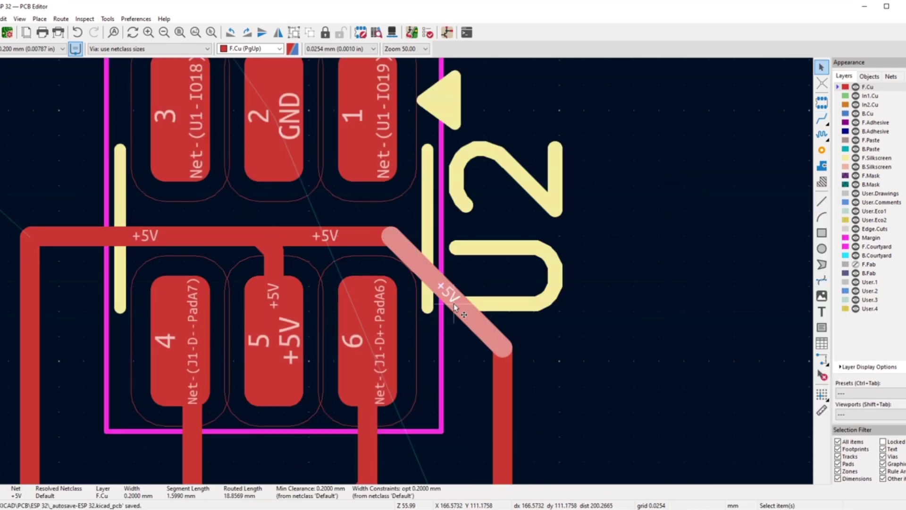
double_click(465, 300)
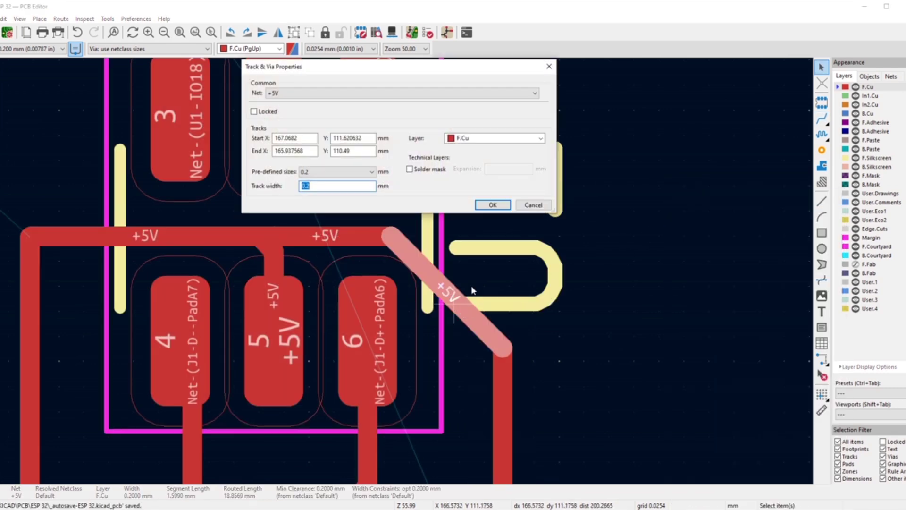
left_click(549, 68)
key("d")
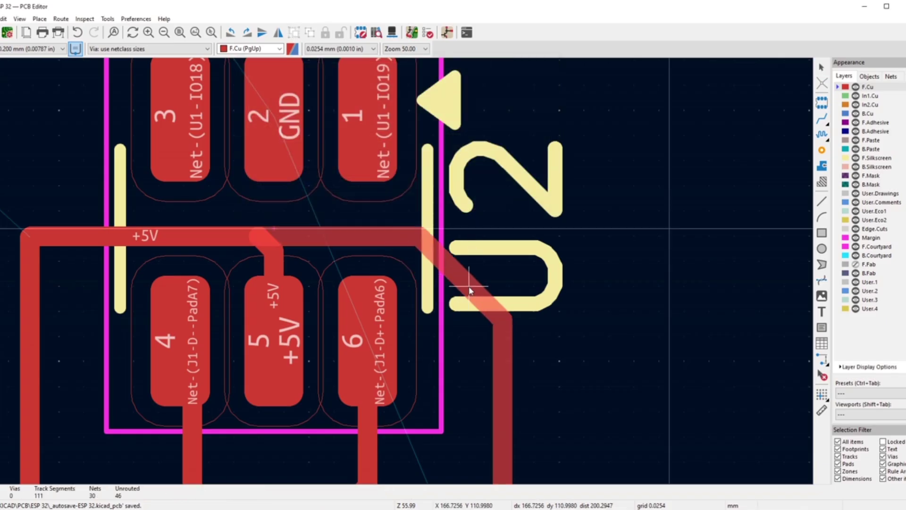
left_click(469, 290)
- Delete the +5V track segments running from above U2 pad 5 over pad 4 and down to J1 pad B9
scroll(401, 279, "down", 3)
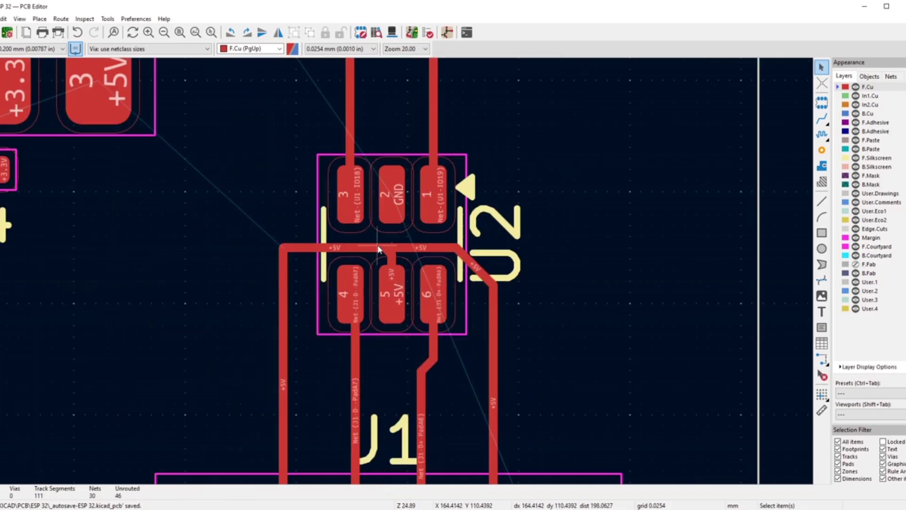
scroll(404, 270, "up", 3)
scroll(404, 270, "down", 4)
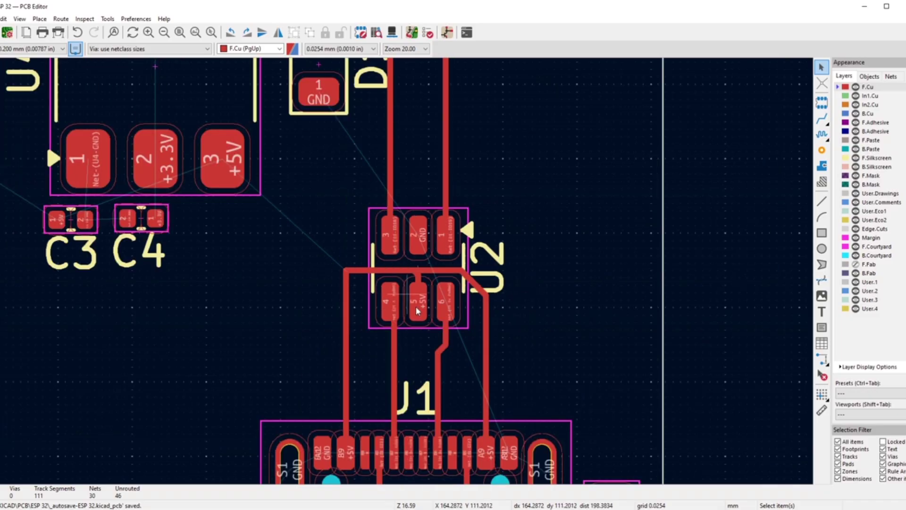
scroll(417, 281, "up", 3)
scroll(406, 276, "down", 3)
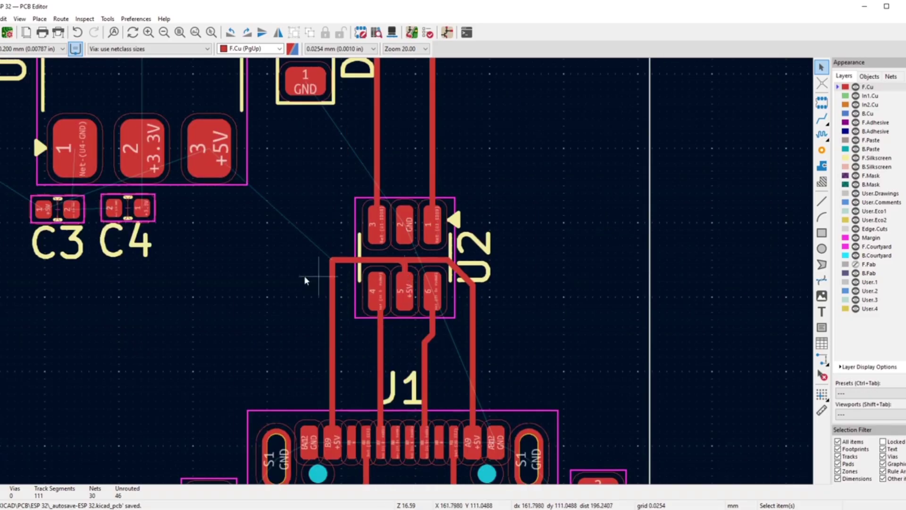
scroll(444, 279, "down", 3)
scroll(404, 275, "up", 3)
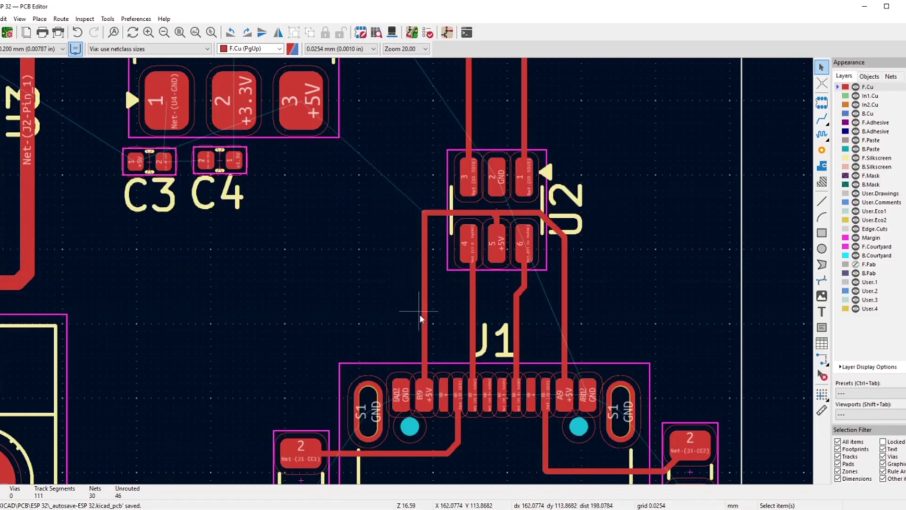
left_click(426, 361)
key("Delete")
left_click(427, 213)
key("Delete")
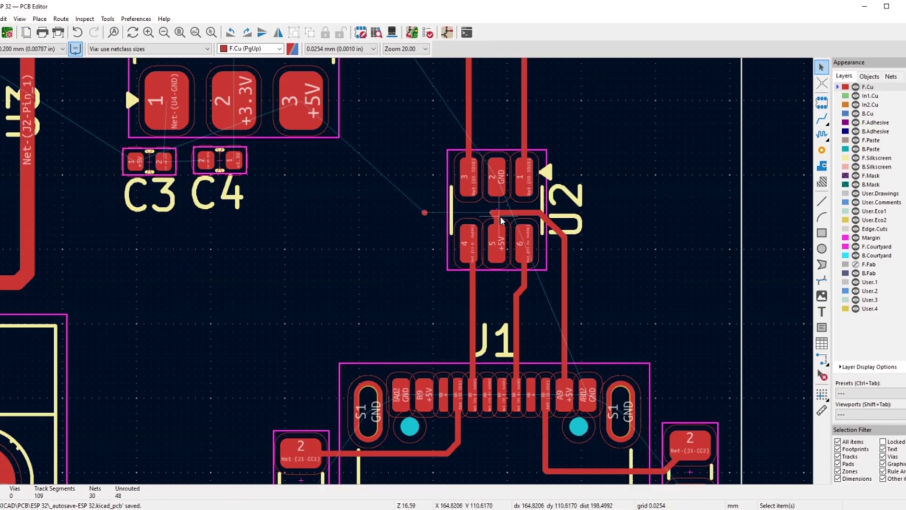
left_click(426, 213)
key("Delete")
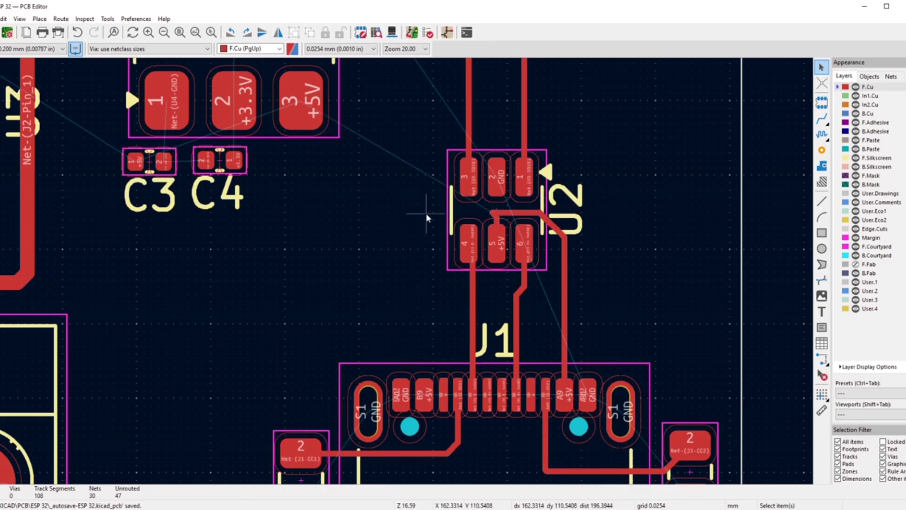
- Delete the remaining +5V segments between U2 pad 5 and J1 pad A9
scroll(475, 223, "up", 5)
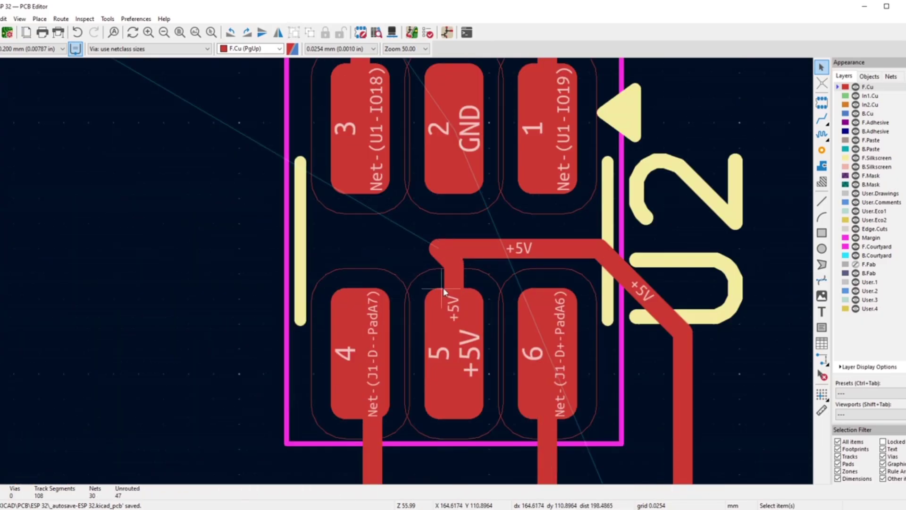
left_click(445, 259)
left_click(444, 259)
key("Delete")
left_click(443, 258)
key("Delete")
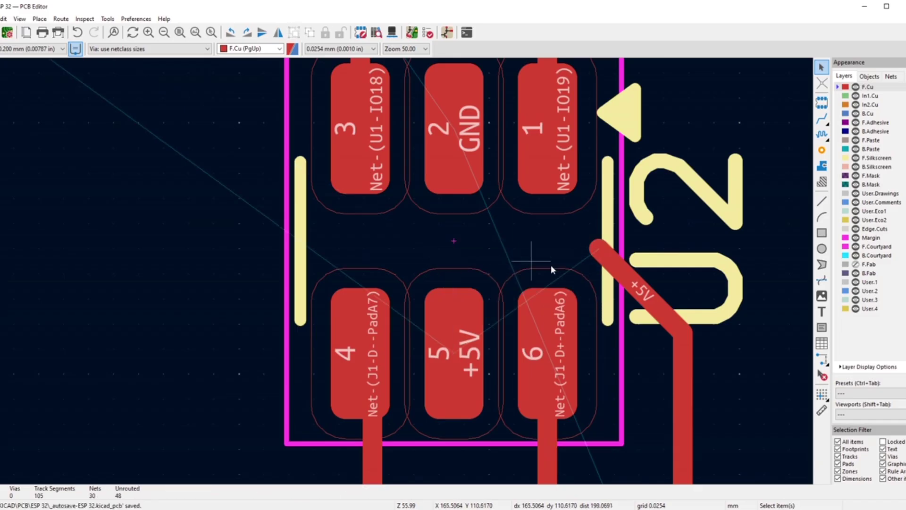
left_click(605, 268)
key("Delete")
scroll(405, 274, "down", 4)
scroll(405, 274, "up", 2)
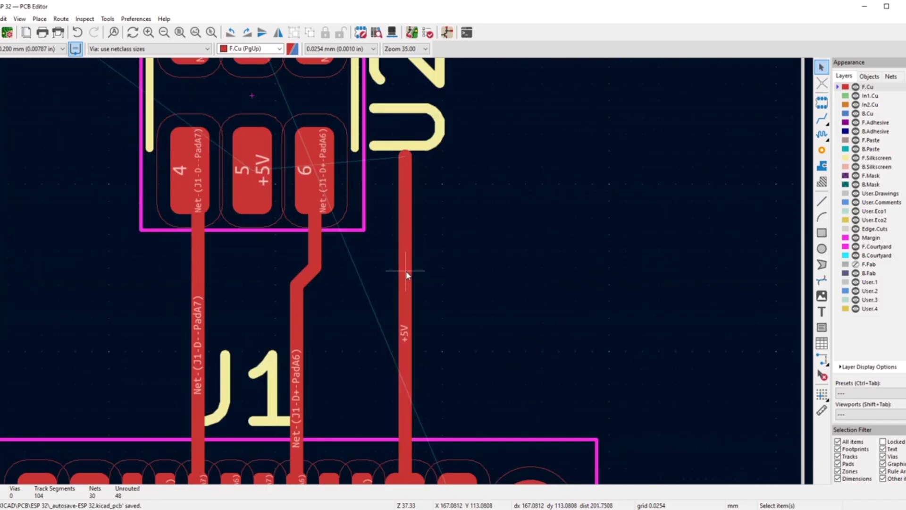
left_click(404, 274)
key("Delete")
- Route a short 0.2 mm +5V track from U2 pad 5 over pad 4, finishing just outside U2's courtyard on the side facing U4
scroll(405, 275, "down", 2)
scroll(405, 275, "down", 2)
scroll(403, 269, "up", 4)
scroll(400, 262, "down", 3)
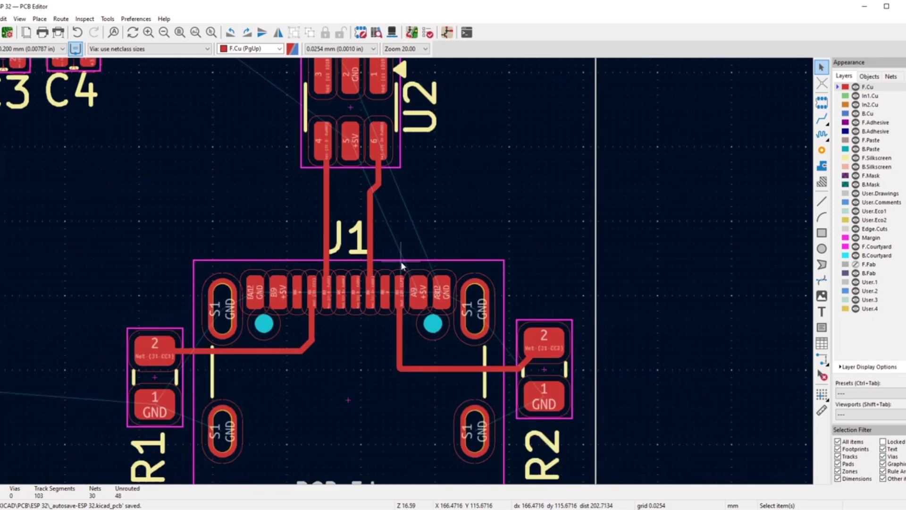
left_click(822, 119)
scroll(345, 135, "up", 2)
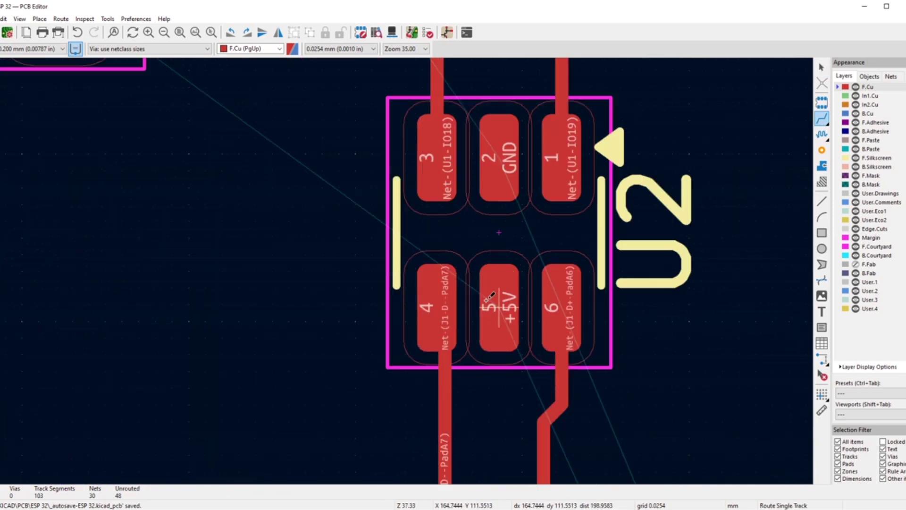
left_click(498, 290)
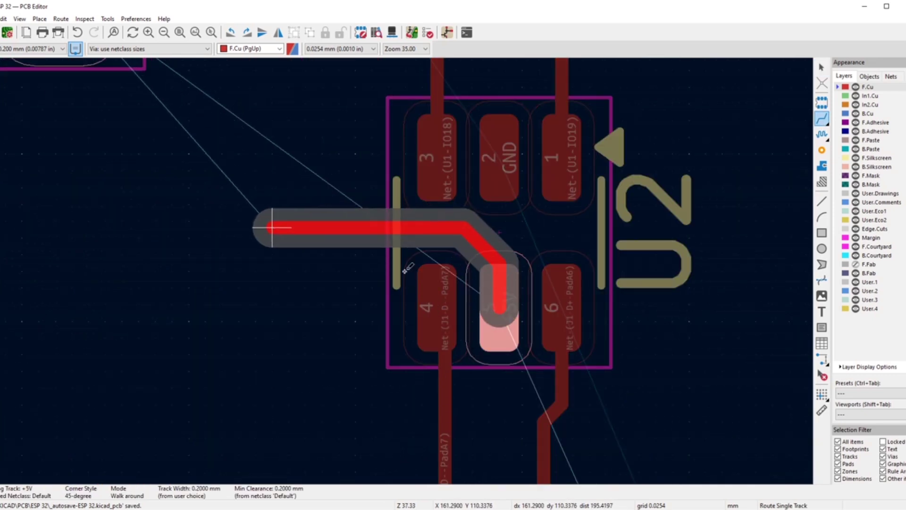
scroll(272, 218, "down", 2)
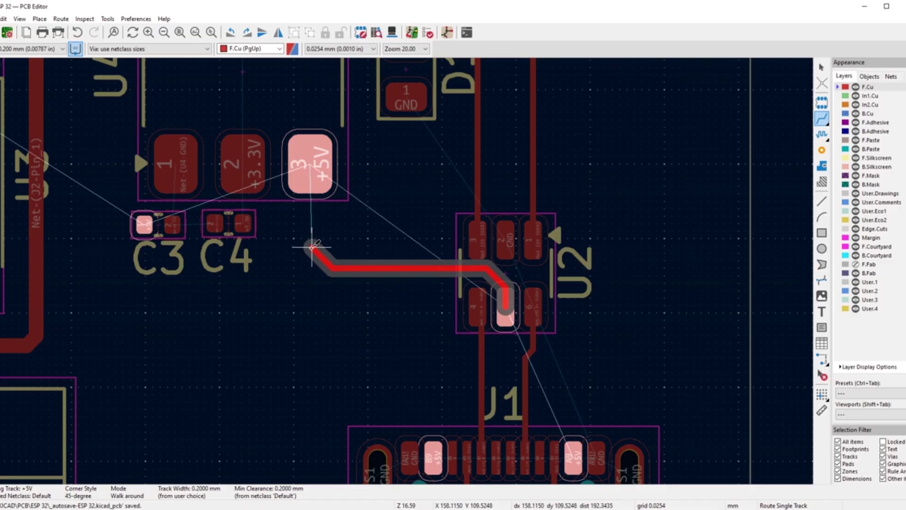
scroll(417, 273, "up", 5)
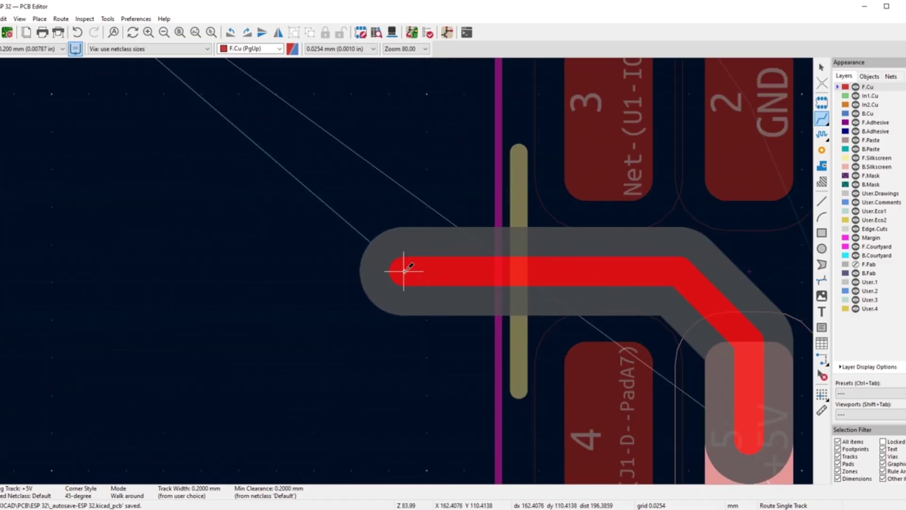
right_click(419, 267)
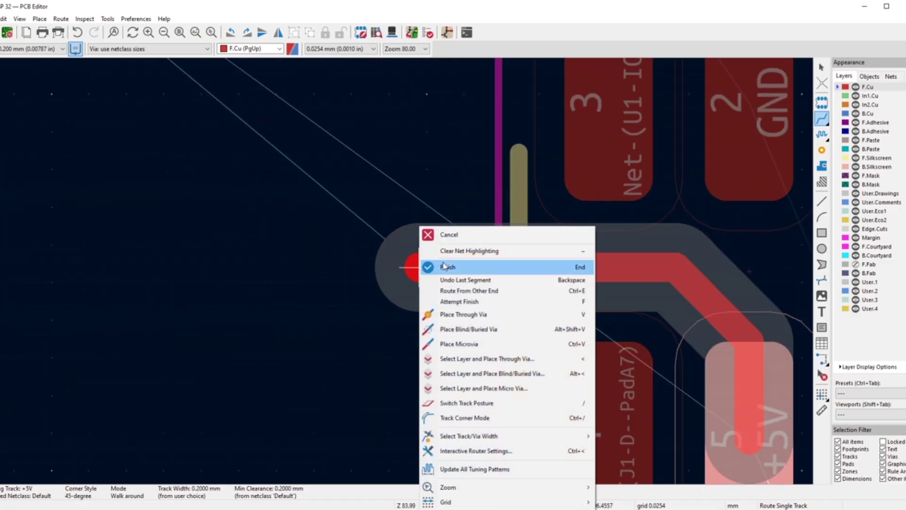
left_click(439, 265)
scroll(404, 271, "down", 4)
scroll(405, 270, "down", 3)
scroll(391, 302, "up", 3)
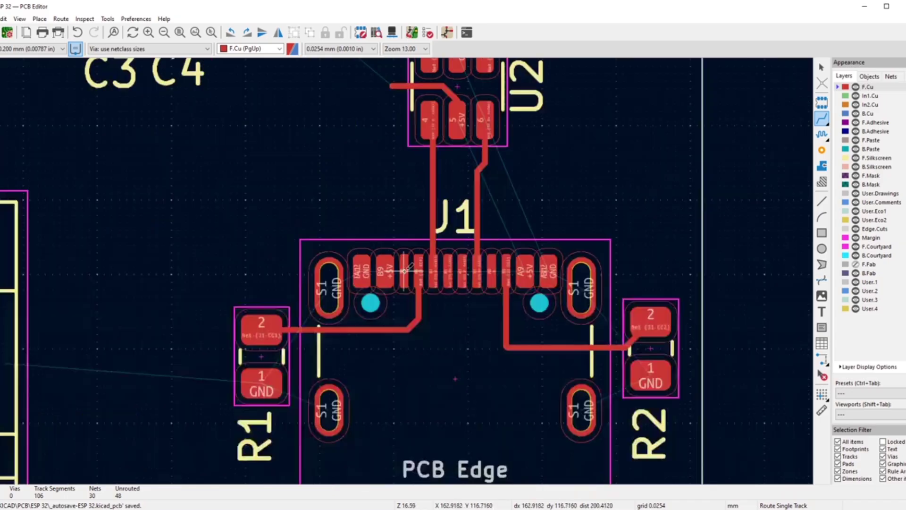
scroll(404, 271, "down", 3)
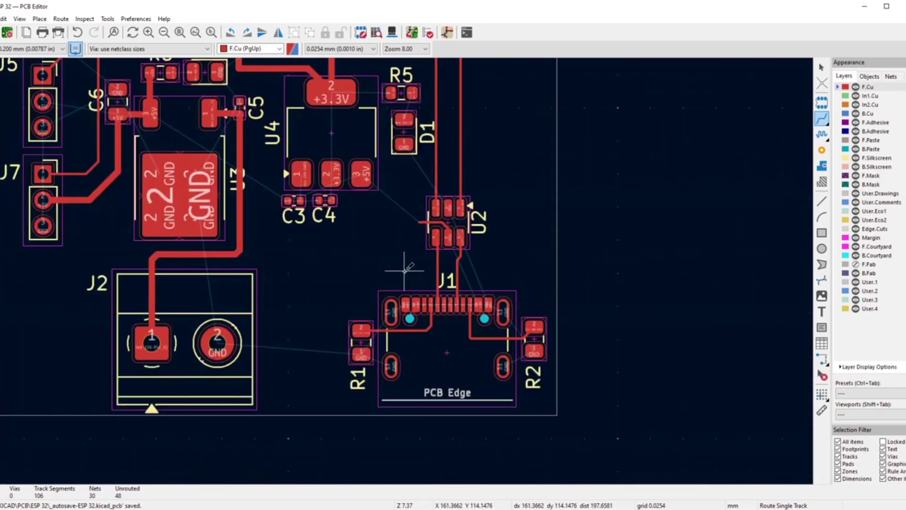
scroll(325, 165, "up", 3)
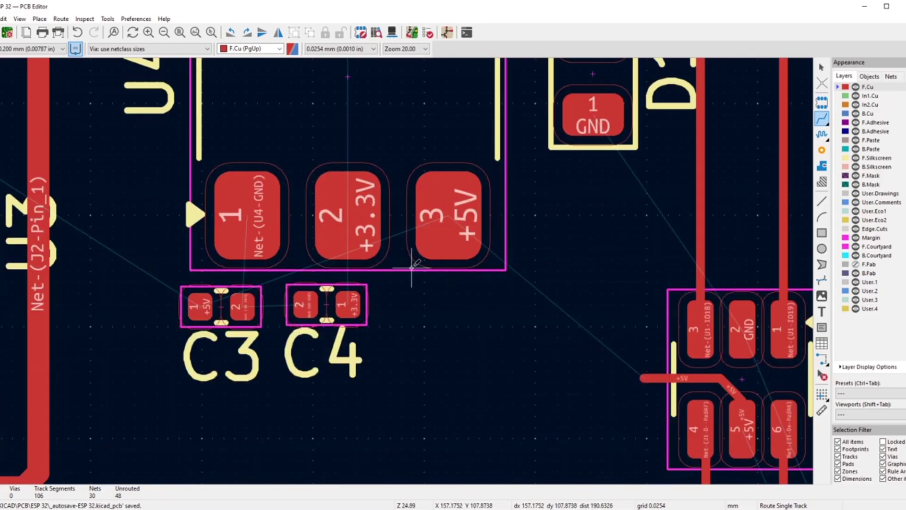
right_click(422, 298)
left_click(450, 197)
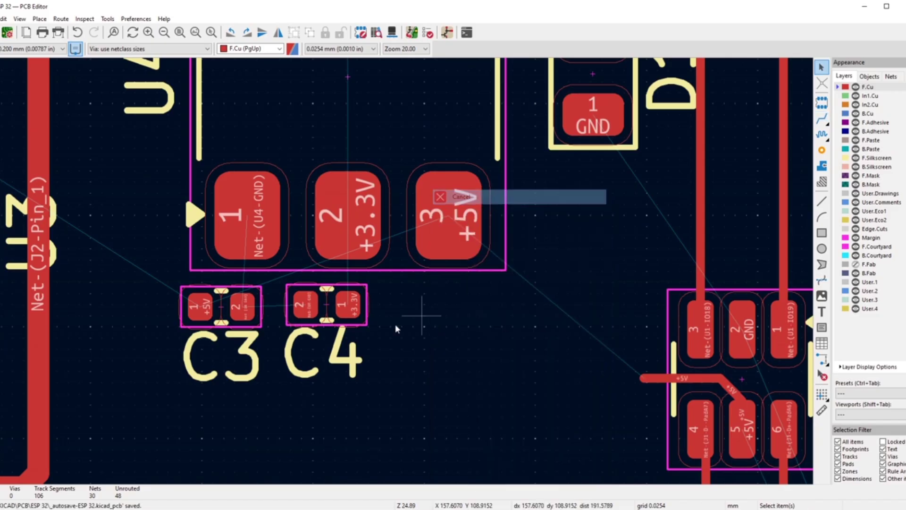
- Set the track width to 0.5 mm and route the +3.3V track from C4 pad 1 to U4 pad 2
left_click(22, 48)
left_click(23, 73)
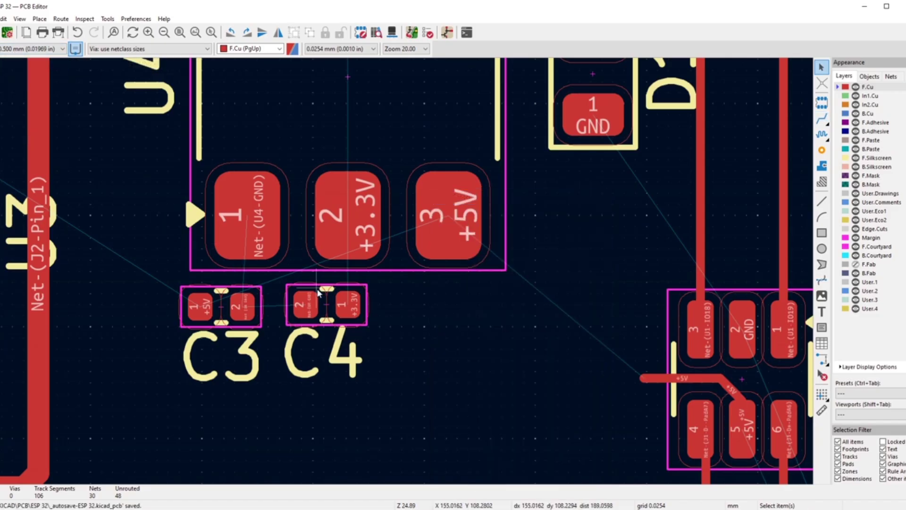
left_click(822, 118)
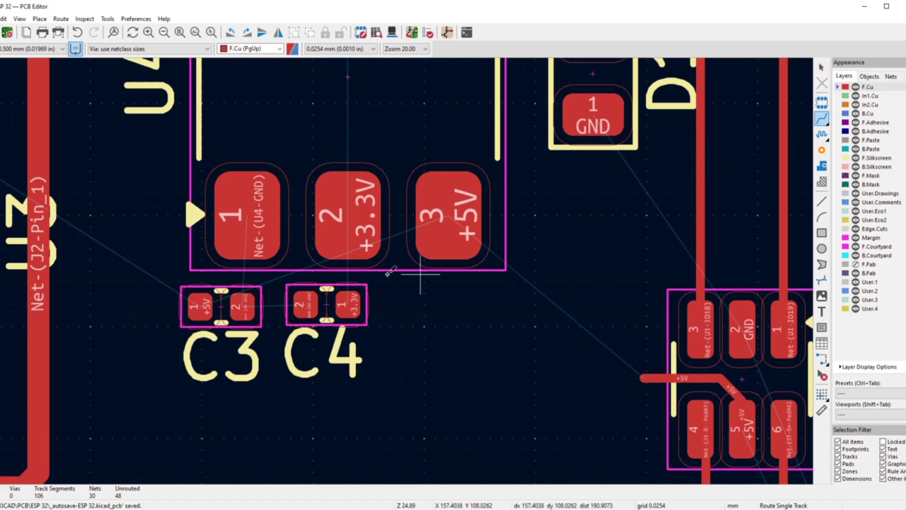
scroll(331, 288, "up", 4)
left_click(350, 298)
left_click(382, 162)
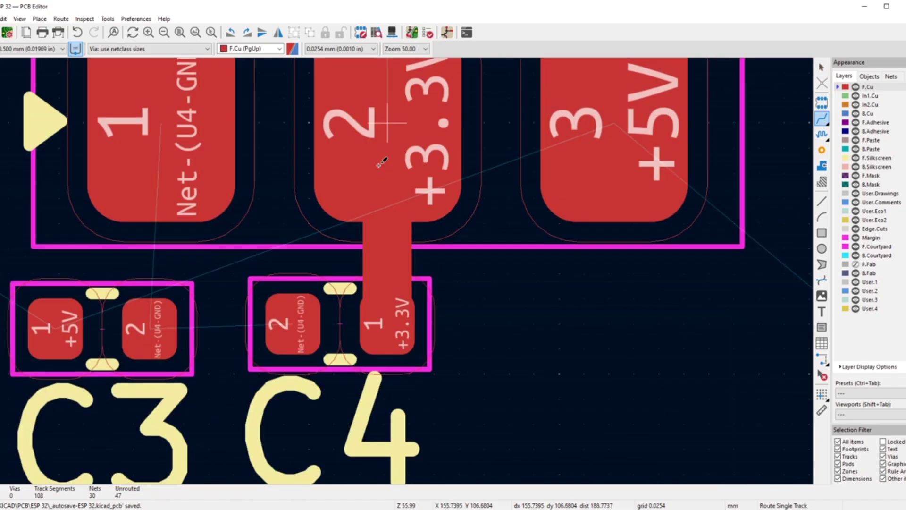
- Route 0.5 mm tracks on the U4-GND net from C3 pad 2 to C4 pad 2 and from C3 pad 2 to U4 pad 1
scroll(382, 162, "down", 3)
scroll(400, 282, "up", 3)
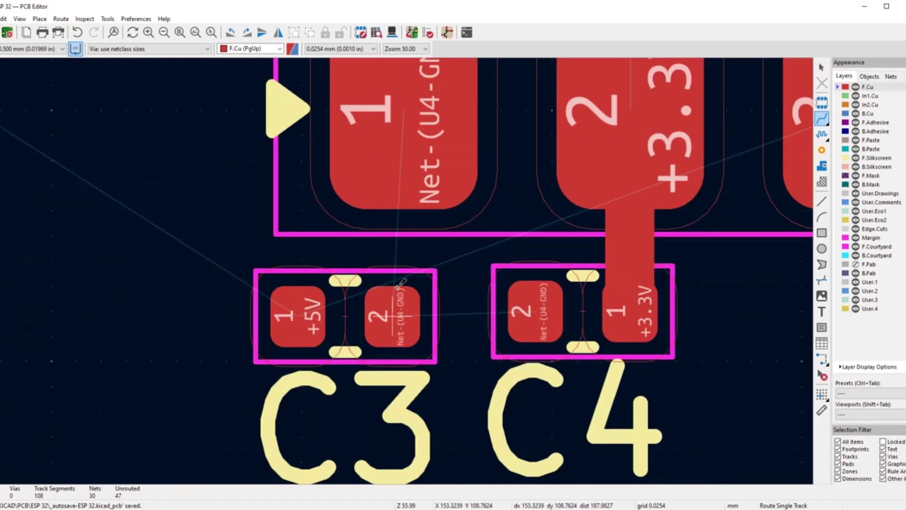
left_click(401, 309)
left_click(520, 314)
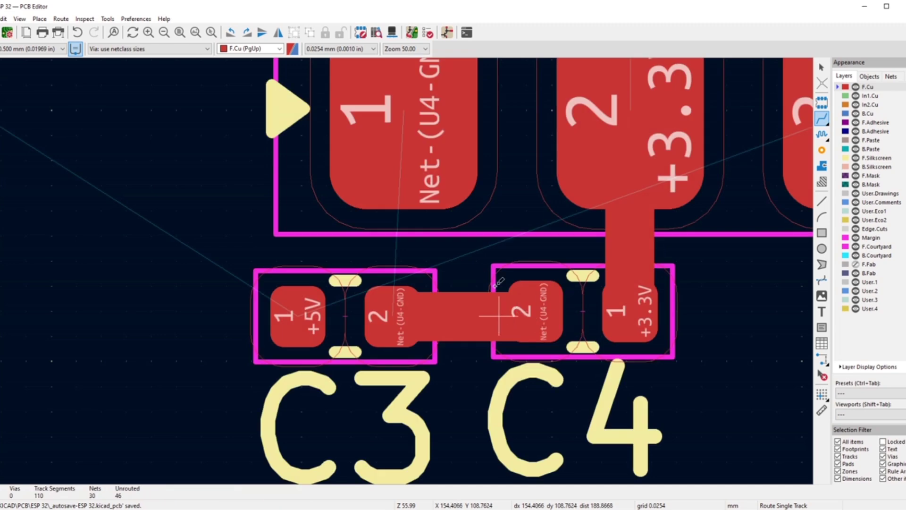
left_click(405, 315)
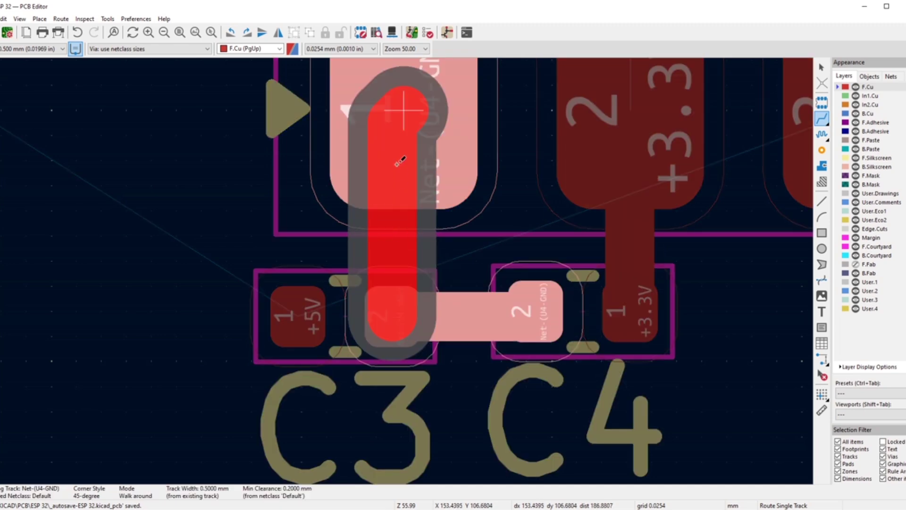
left_click(404, 156)
- Examine the board for remaining unrouted connections, including the area around R7 and D3, and leave the track routing command
scroll(405, 156, "down", 3)
scroll(405, 269, "down", 3)
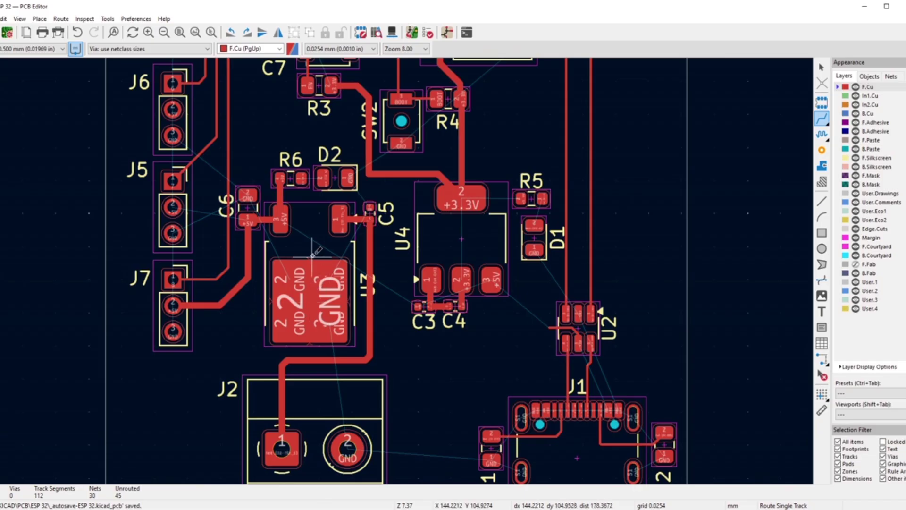
scroll(326, 178, "down", 2)
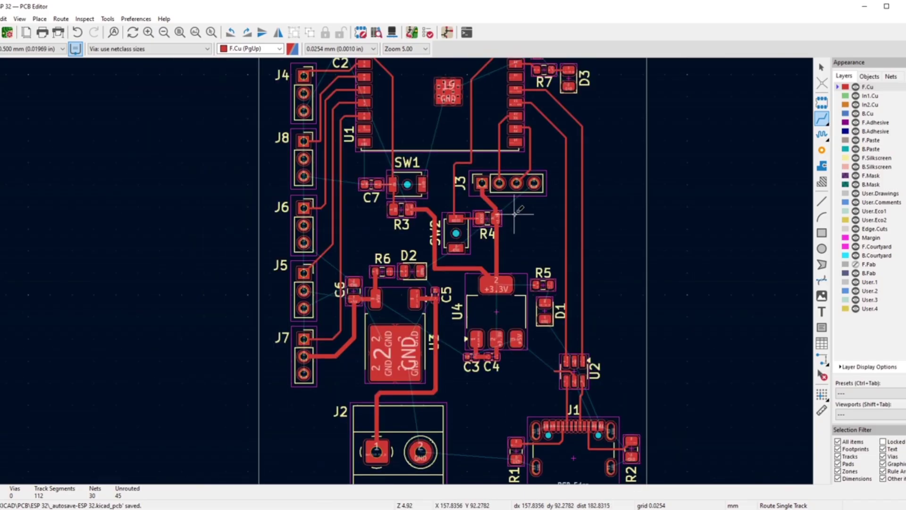
scroll(472, 208, "down", 2)
scroll(434, 207, "up", 5)
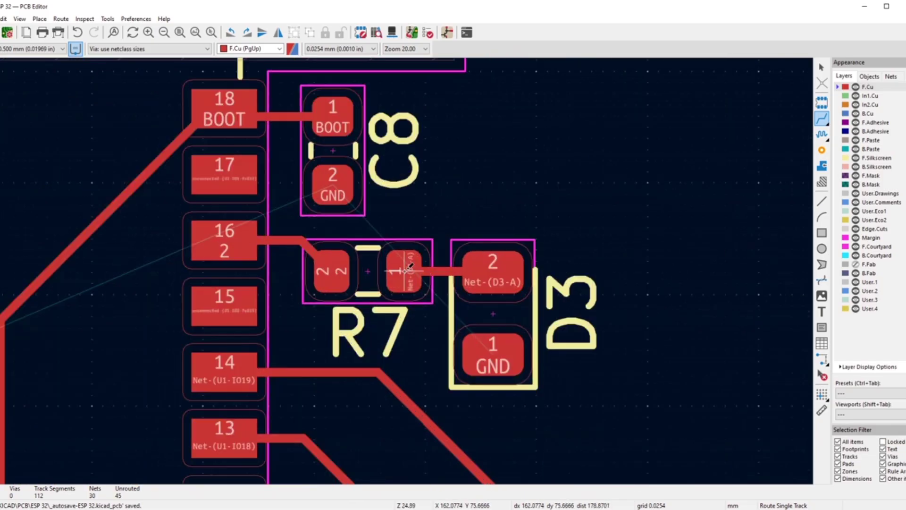
scroll(405, 271, "down", 2)
scroll(405, 271, "down", 4)
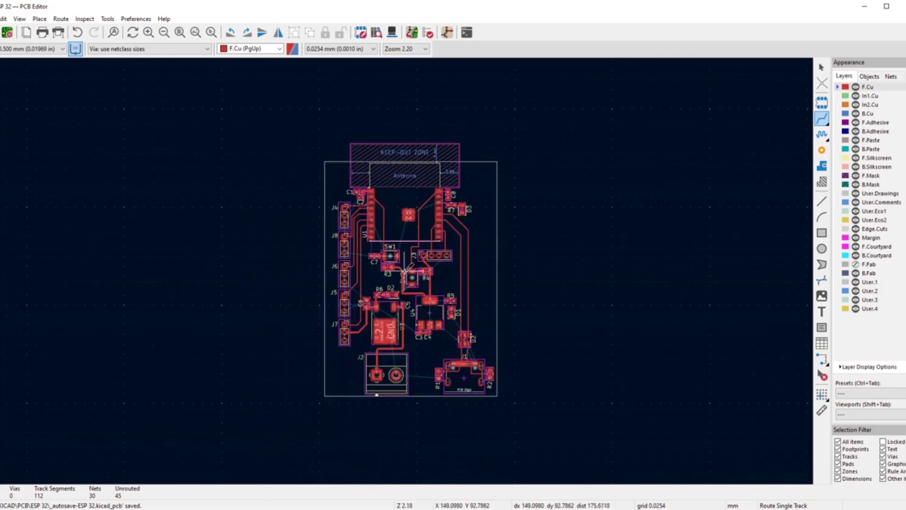
scroll(405, 284, "up", 3)
right_click(587, 187)
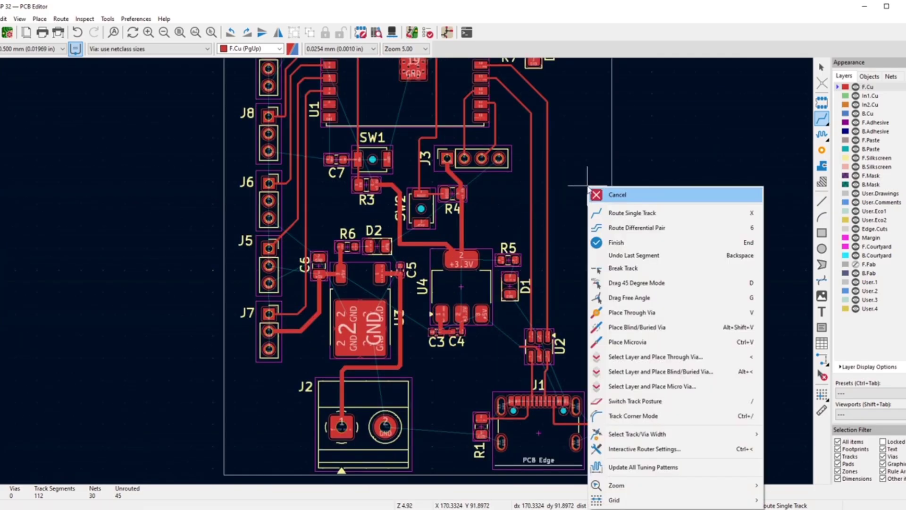
left_click(604, 194)
- Set the via size to 0.6 mm with a 0.3 mm hole and place a via on the free end of U2's short +5V track
left_click(127, 48)
left_click(125, 67)
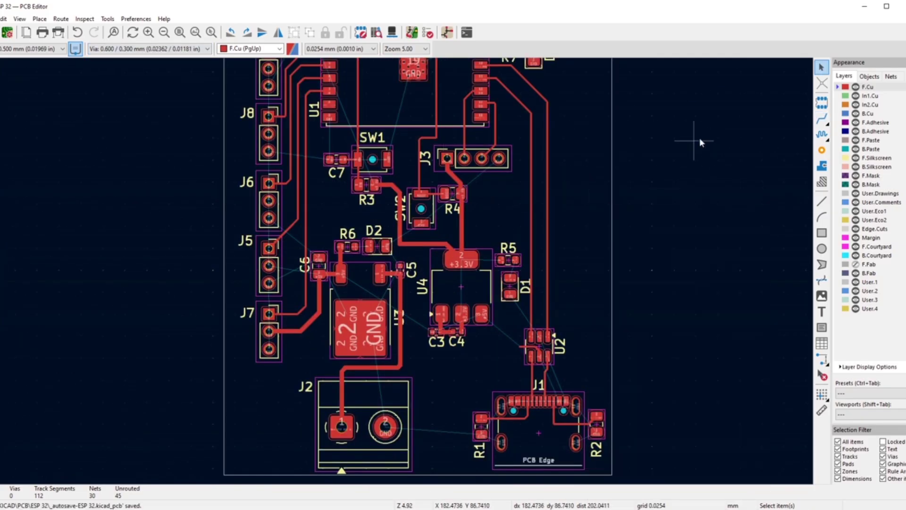
left_click(821, 150)
scroll(543, 340, "up", 3)
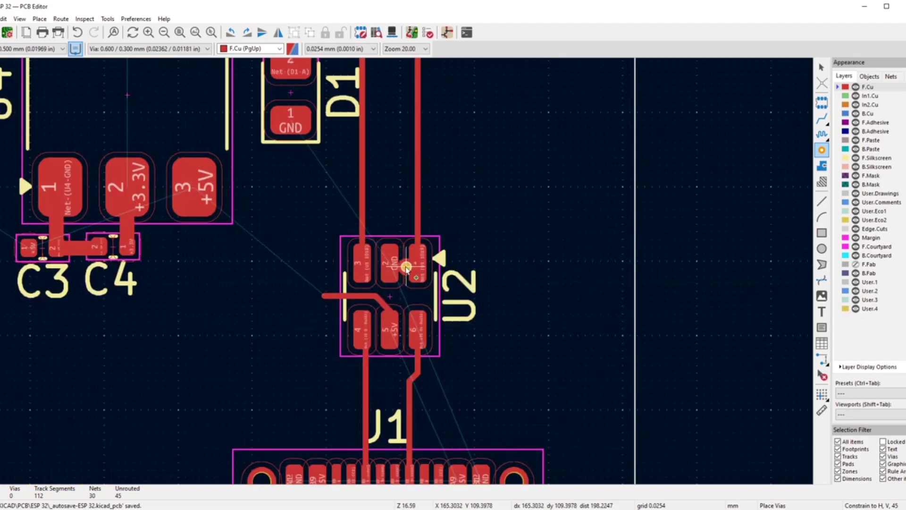
scroll(253, 291, "up", 3)
scroll(459, 298, "up", 2)
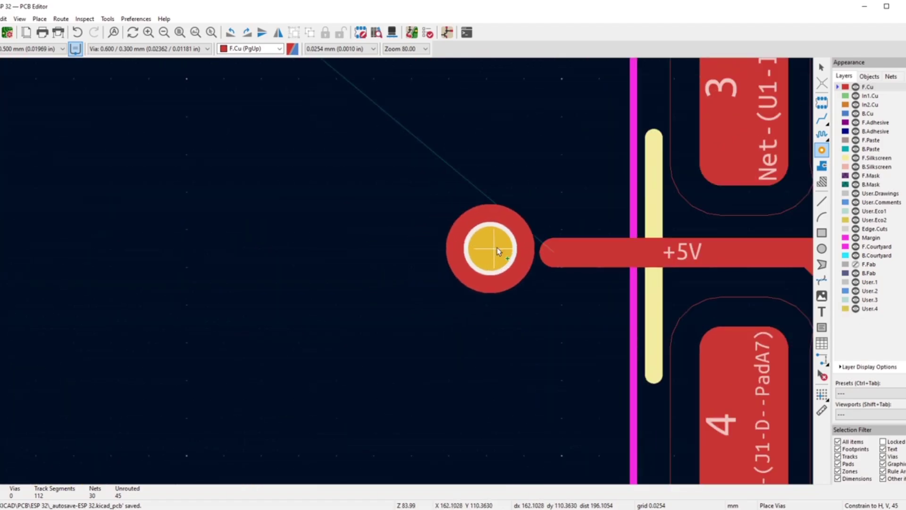
left_click(554, 252)
right_click(472, 137)
left_click(480, 146)
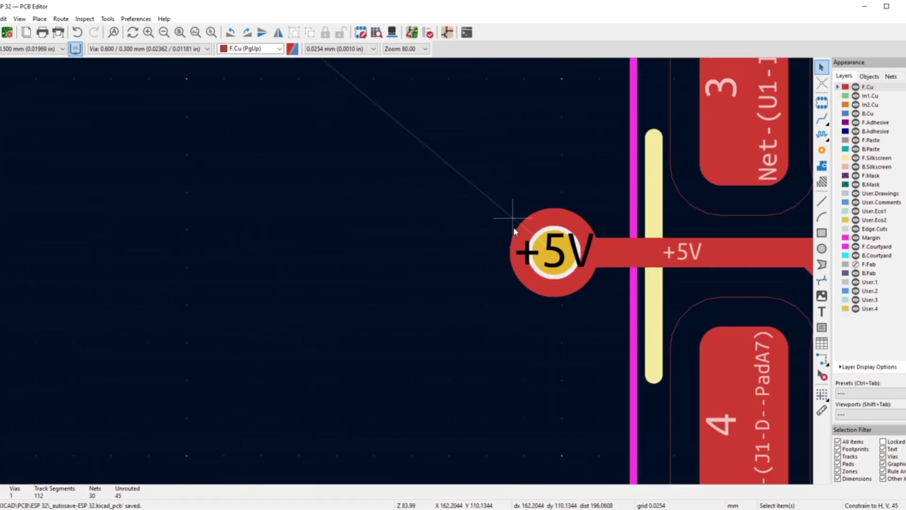
- Copy the +5V via beside U2 and place the copy just outside U4's courtyard, in line with pad 3
scroll(380, 272, "down", 5)
left_click(413, 279)
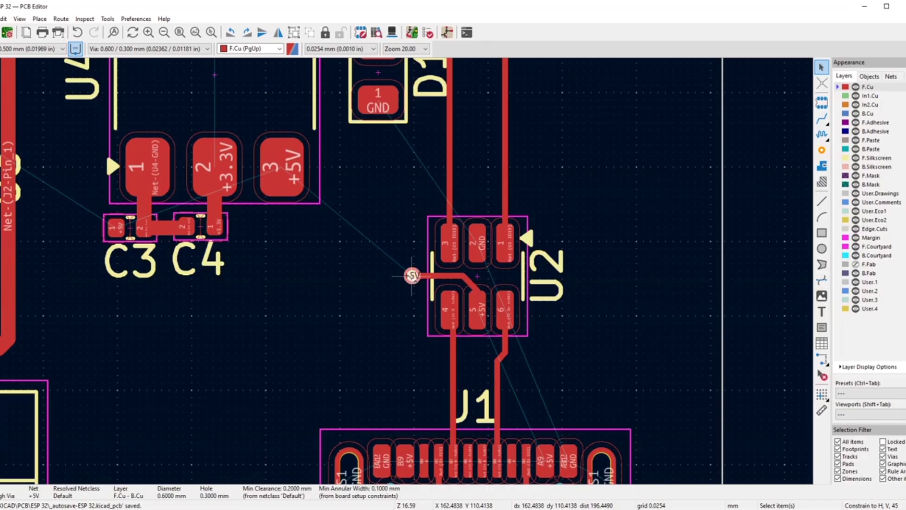
key("ctrl+c")
key("ctrl+v")
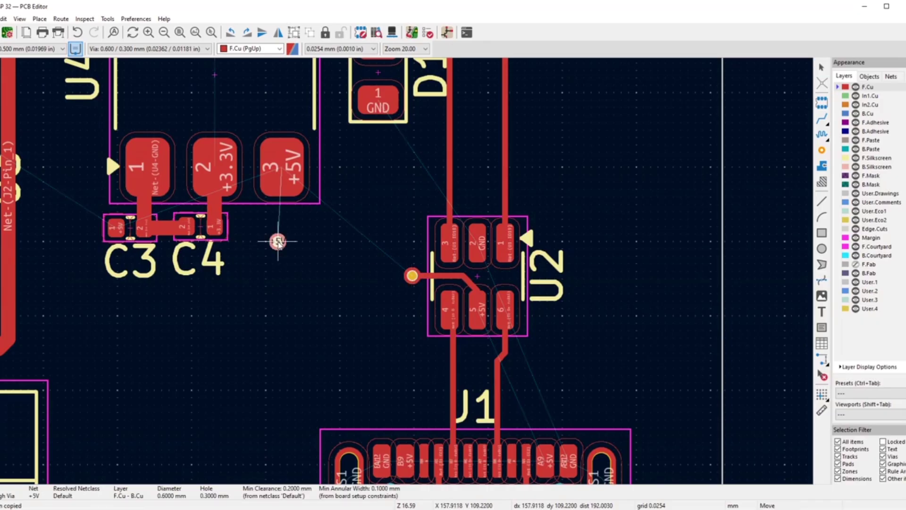
scroll(278, 241, "up", 2)
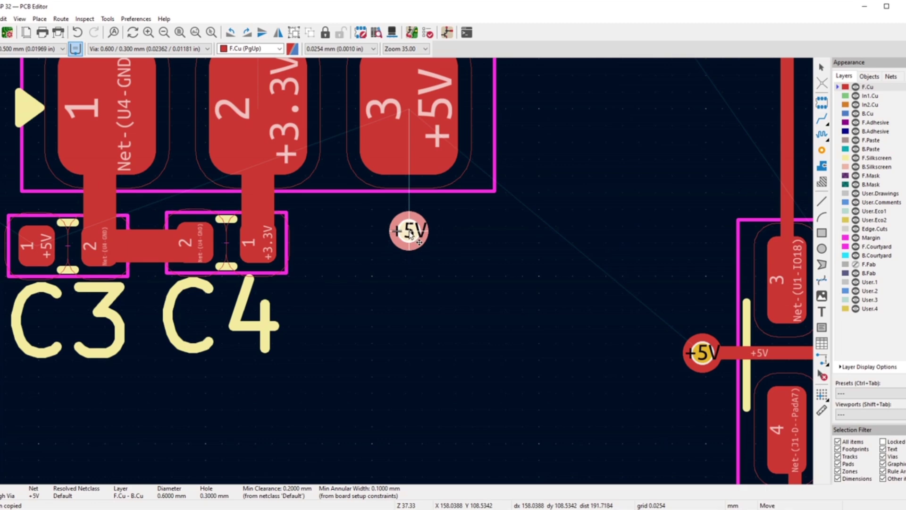
left_click(408, 231)
- Place another copy of the +5V via just outside J1's courtyard, in line with pad B9
scroll(285, 208, "down", 5)
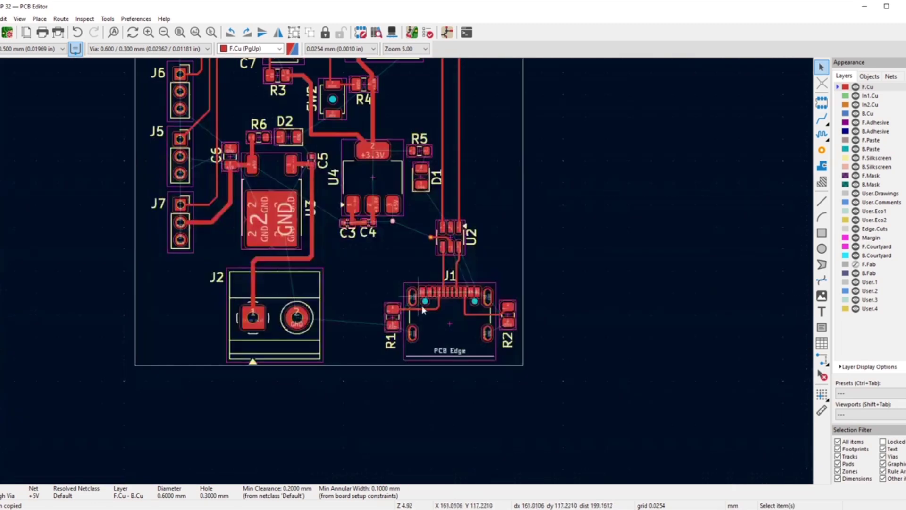
scroll(409, 116, "up", 5)
scroll(409, 121, "down", 2)
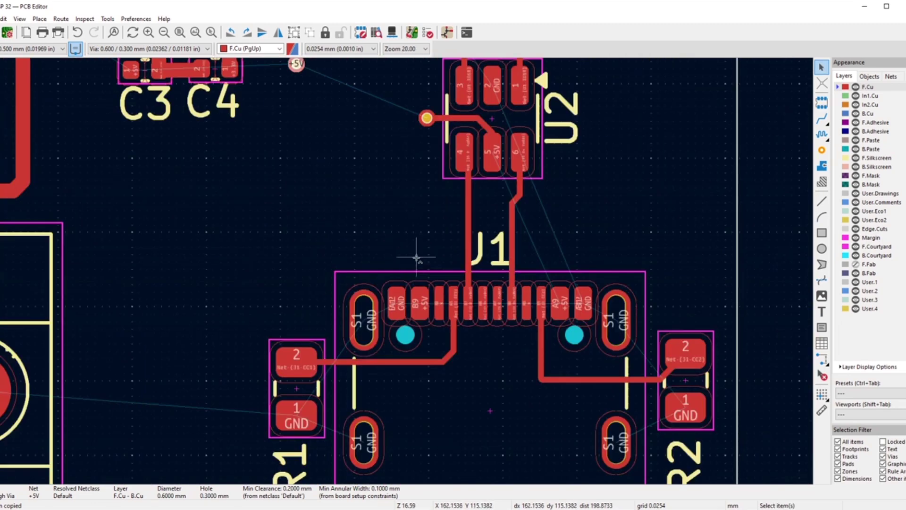
key("m")
scroll(415, 257, "up", 3)
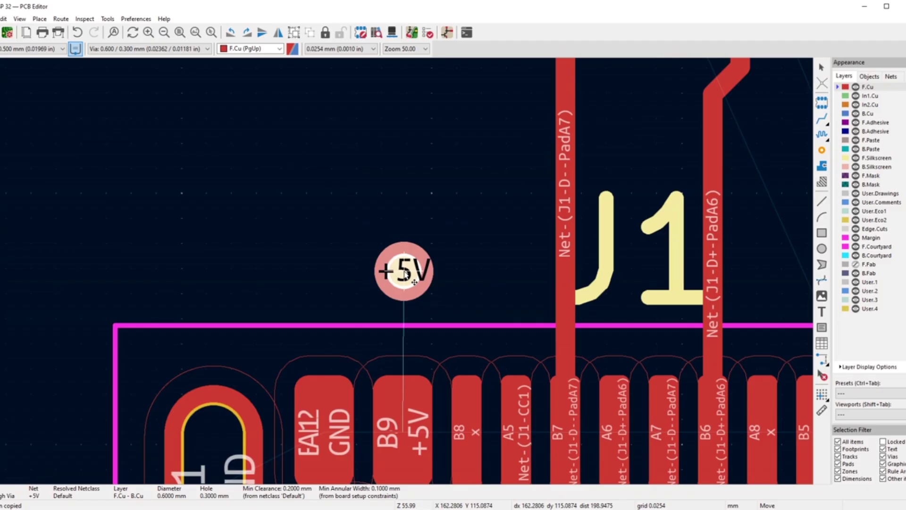
left_click(414, 289)
- Place a further copy of the +5V via just outside J1's courtyard, in line with pad A9
scroll(414, 289, "down", 3)
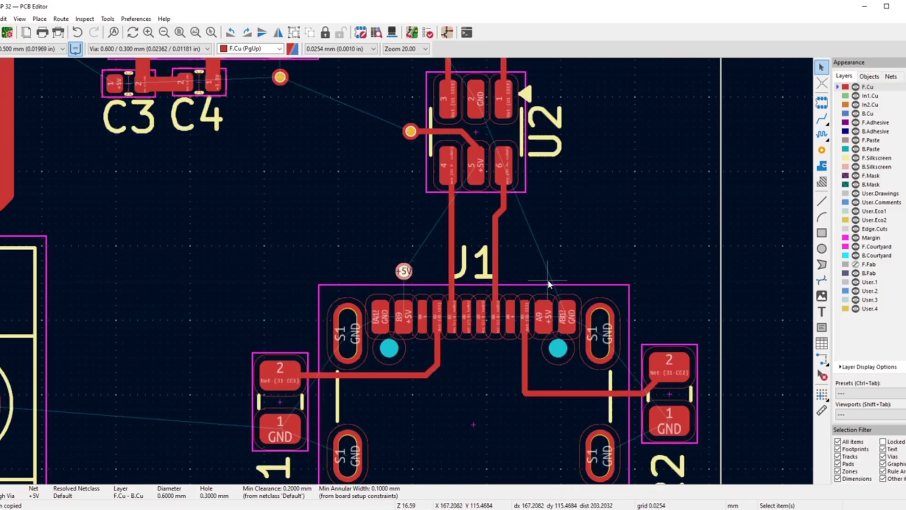
key("m")
scroll(404, 271, "up", 3)
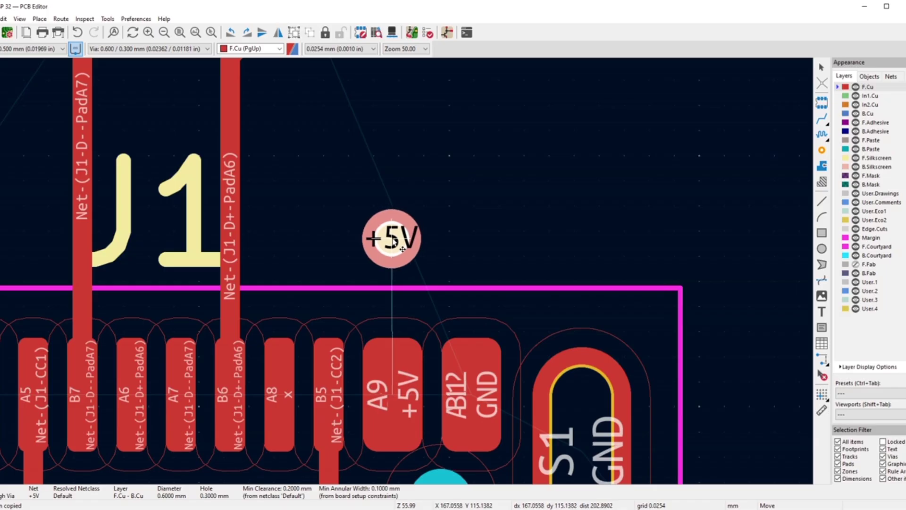
left_click(402, 249)
- Examine the +5V connections around U3, C6, the J5 to J7 headers and U4
scroll(313, 243, "down", 4)
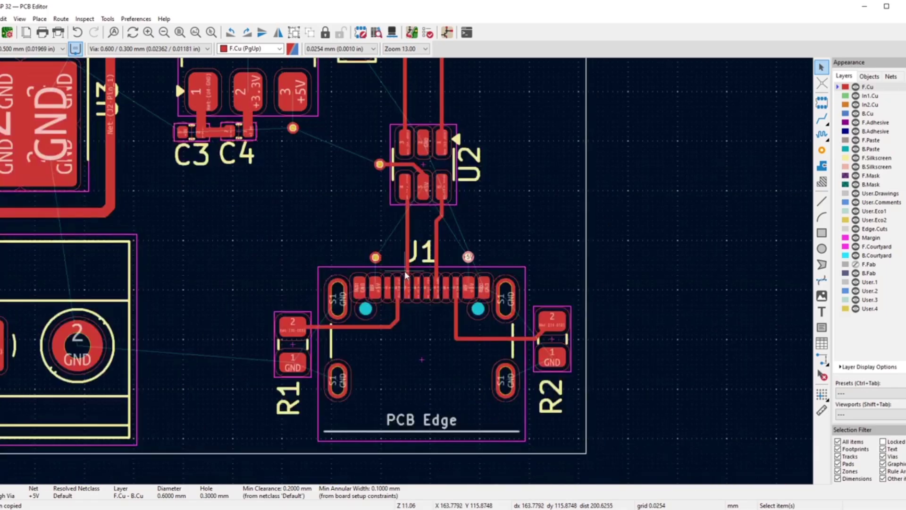
scroll(386, 240, "down", 5)
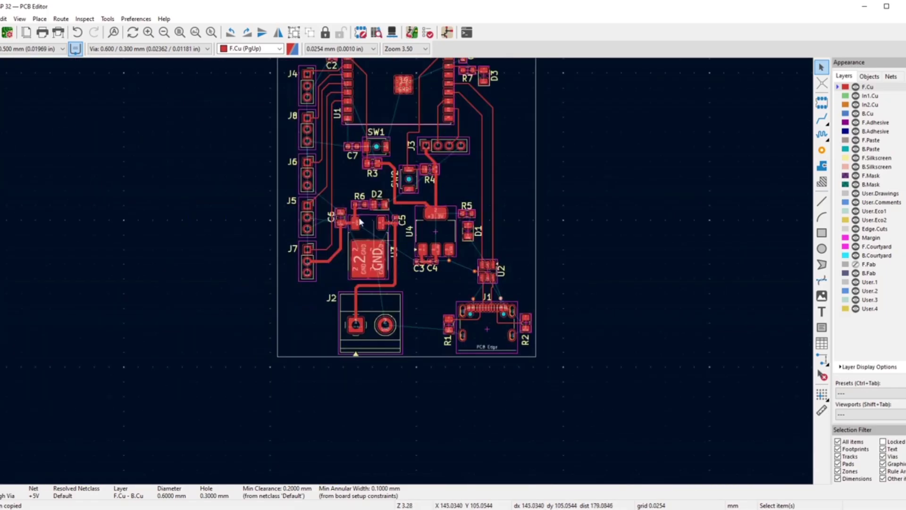
scroll(404, 271, "up", 6)
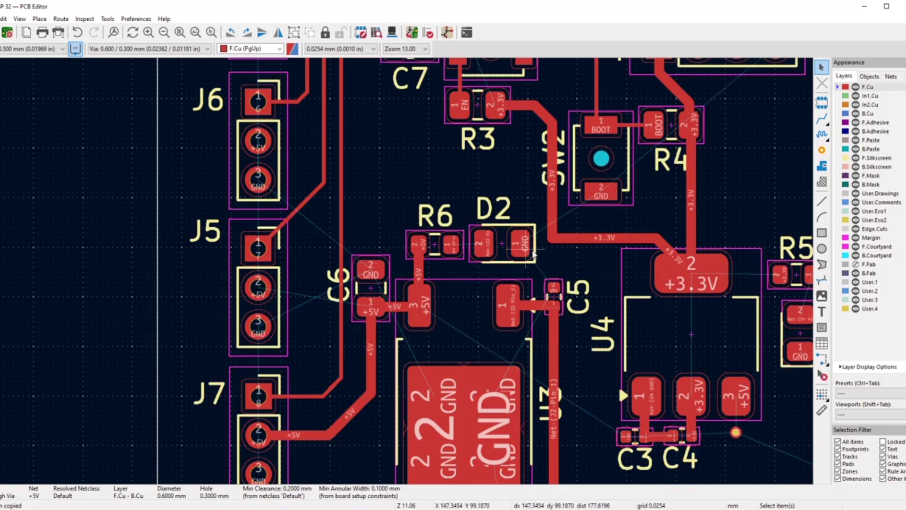
scroll(406, 274, "down", 5)
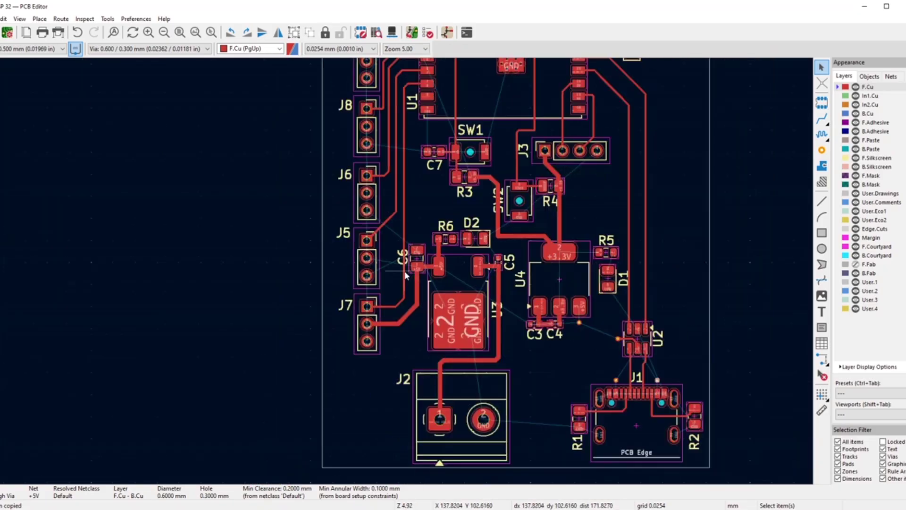
scroll(404, 276, "up", 4)
scroll(510, 279, "down", 2)
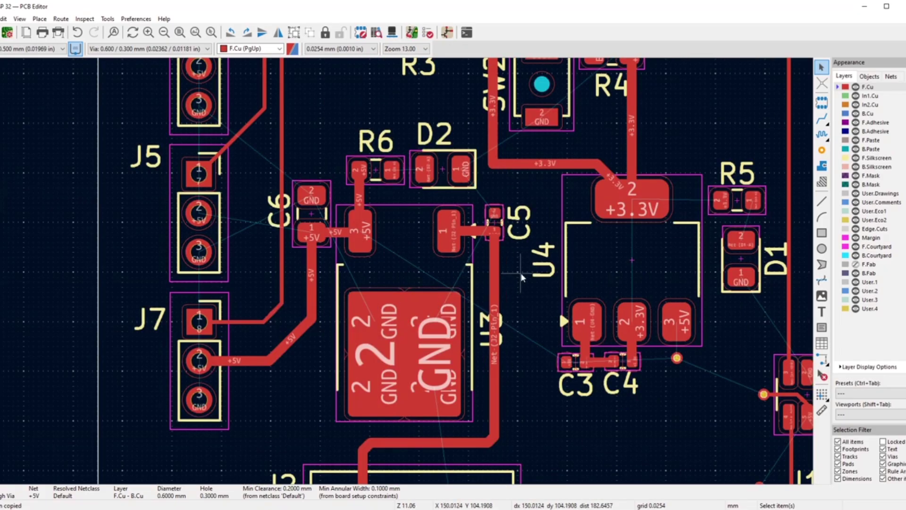
scroll(404, 276, "down", 2)
scroll(438, 232, "up", 1)
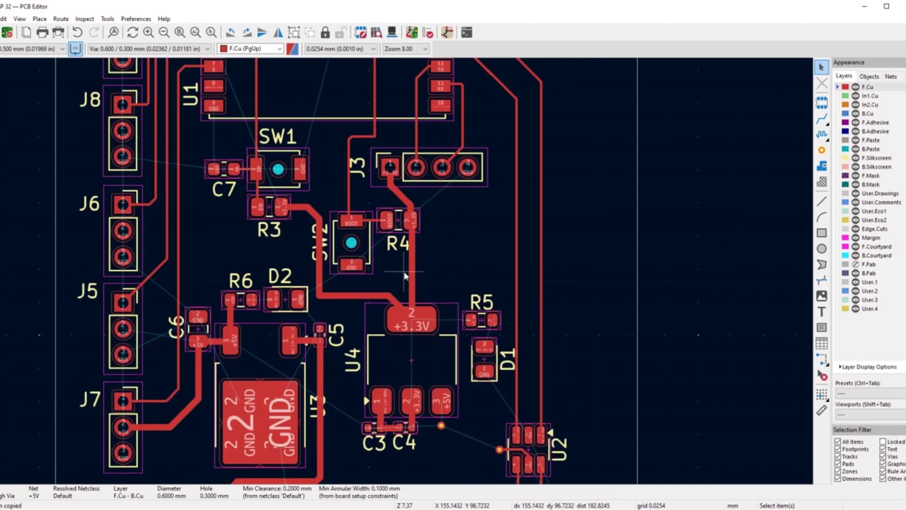
- Route a 0.5 mm +5V track from the via beside C4 to U4 pad 3
scroll(404, 338, "up", 4)
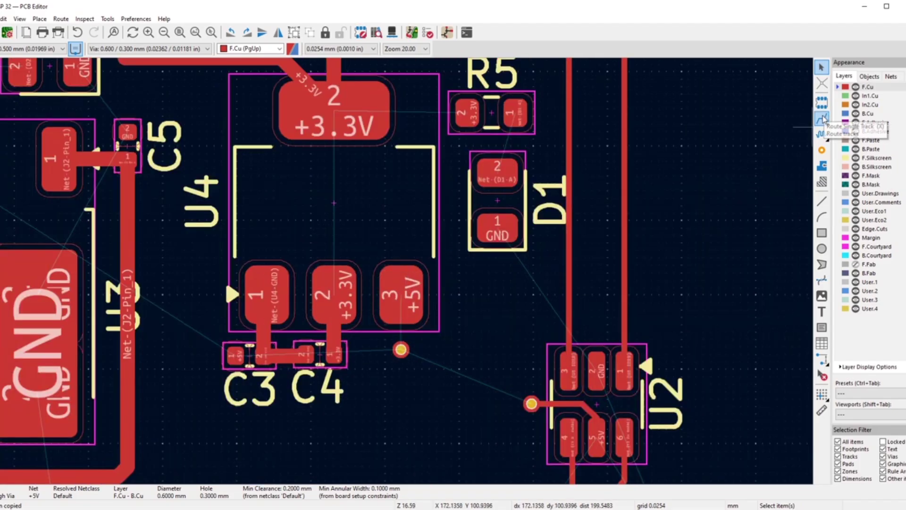
left_click(822, 119)
scroll(411, 269, "up", 3)
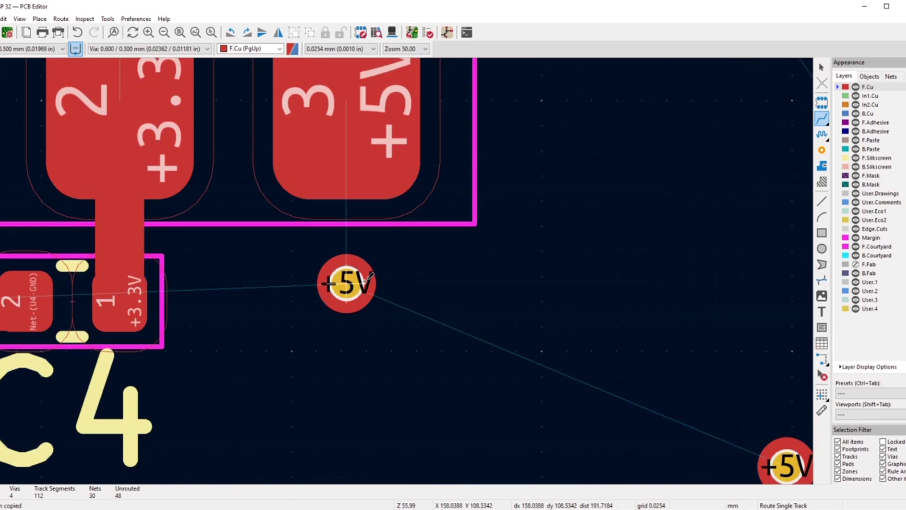
left_click(347, 282)
left_click(348, 132)
- Route a 0.5 mm +5V track from J1 pad B9 to the via in line with it
scroll(405, 273, "down", 3)
scroll(404, 272, "up", 2)
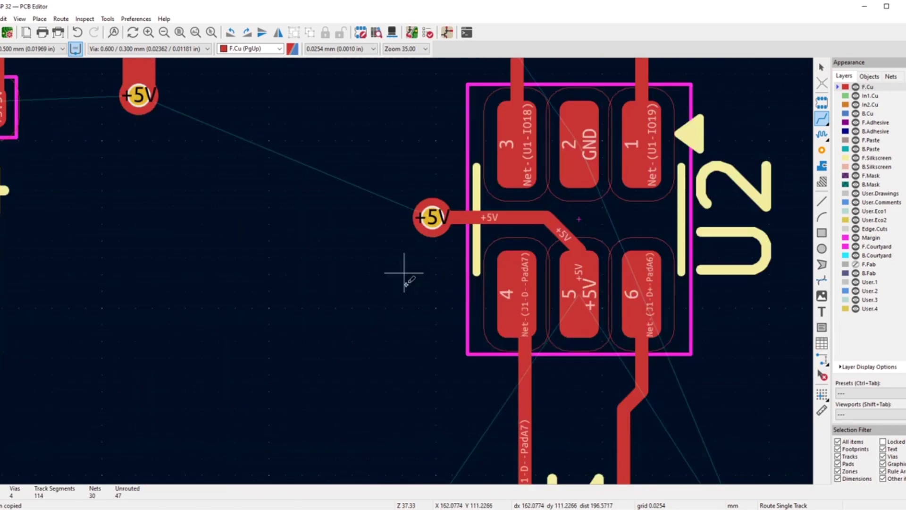
scroll(404, 272, "down", 3)
scroll(406, 266, "up", 4)
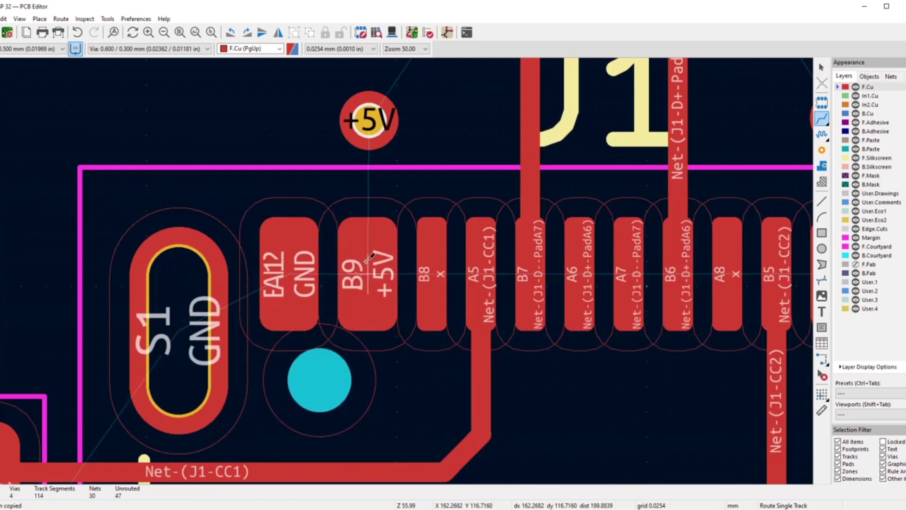
left_click(369, 257)
left_click(369, 120)
- Route a 0.5 mm +5V track from J1 pad A9 to the via in line with it
scroll(406, 382, "down", 3)
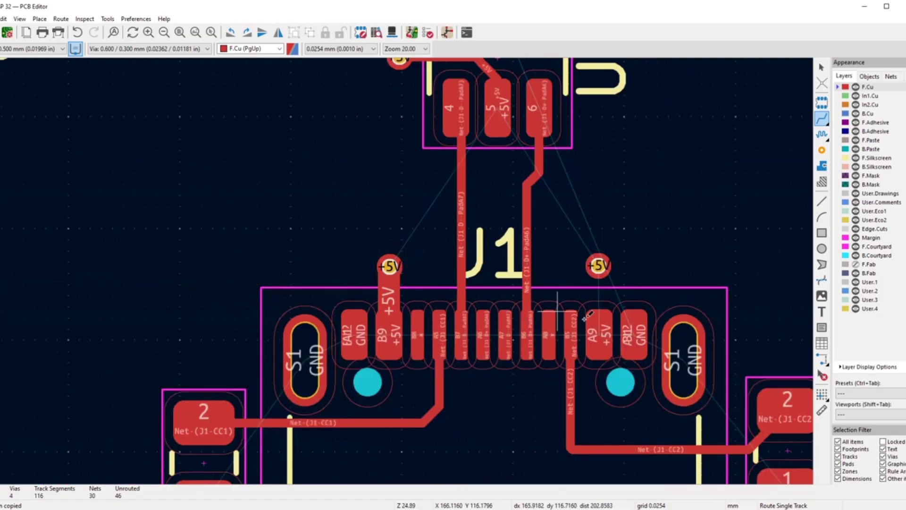
scroll(587, 316, "up", 2)
left_click(416, 270)
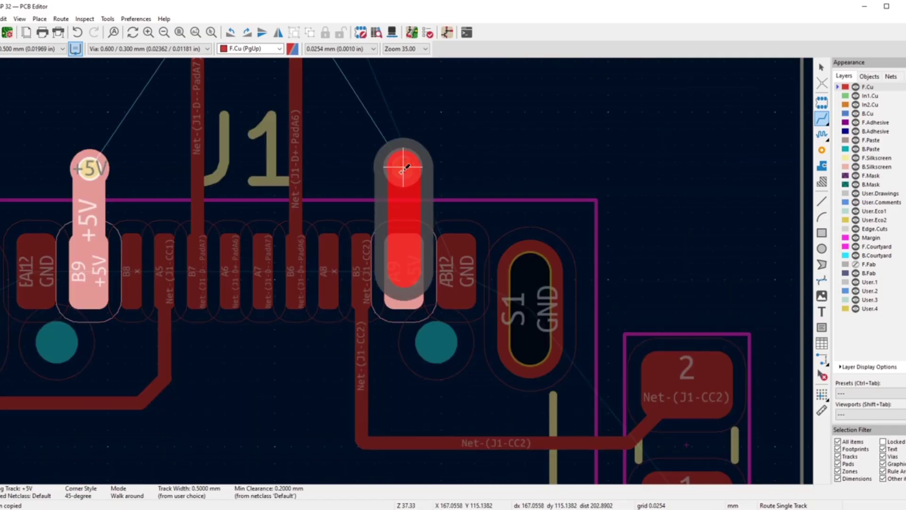
left_click(404, 168)
scroll(403, 168, "down", 6)
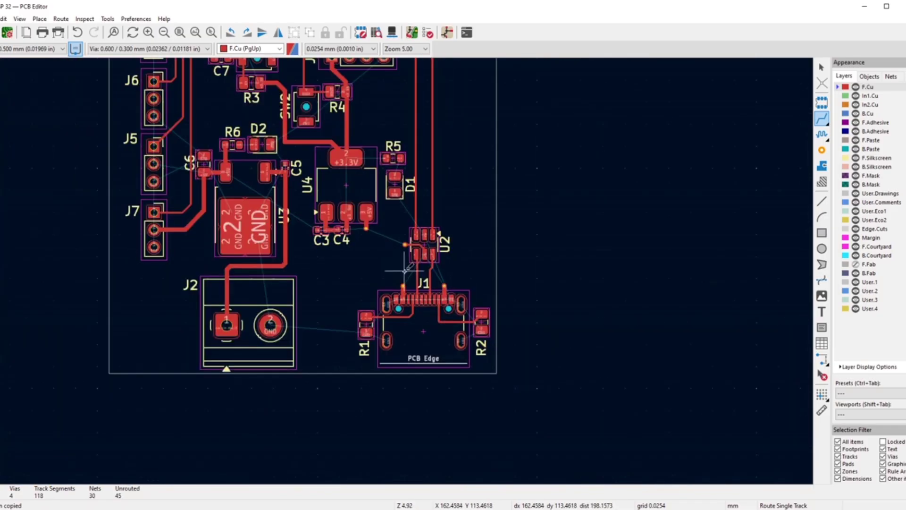
- Route 0.5 mm +3.3V tracks from U4's large pad 2 to R5 pad 2 and to U4's small pad 2
scroll(385, 175, "up", 3)
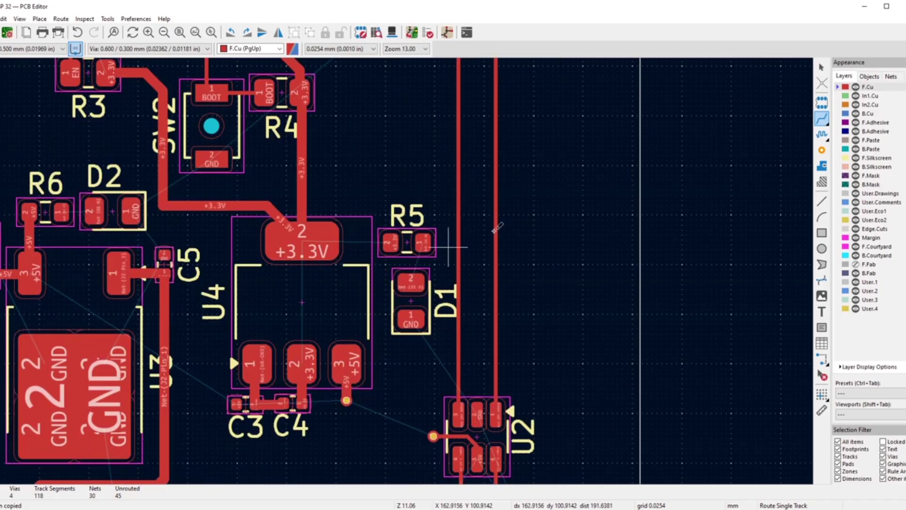
right_click(540, 212)
left_click(357, 188)
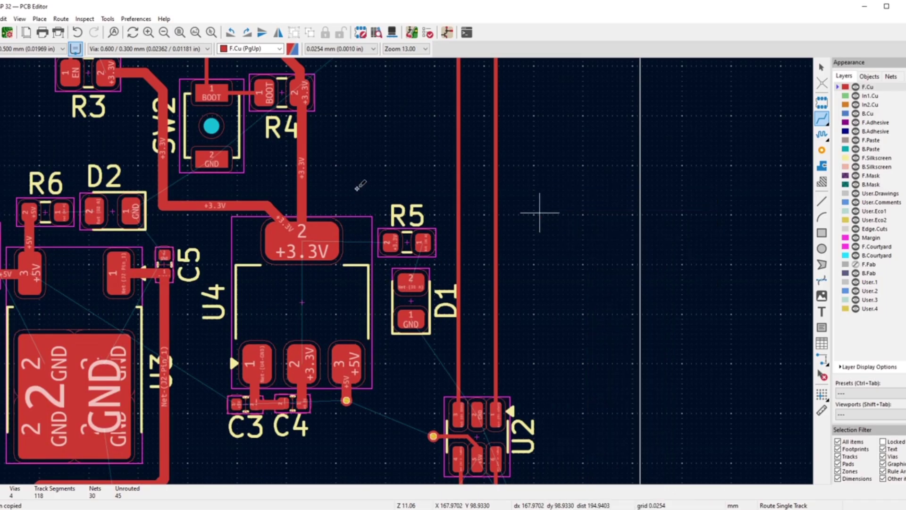
right_click(348, 182)
left_click(378, 190)
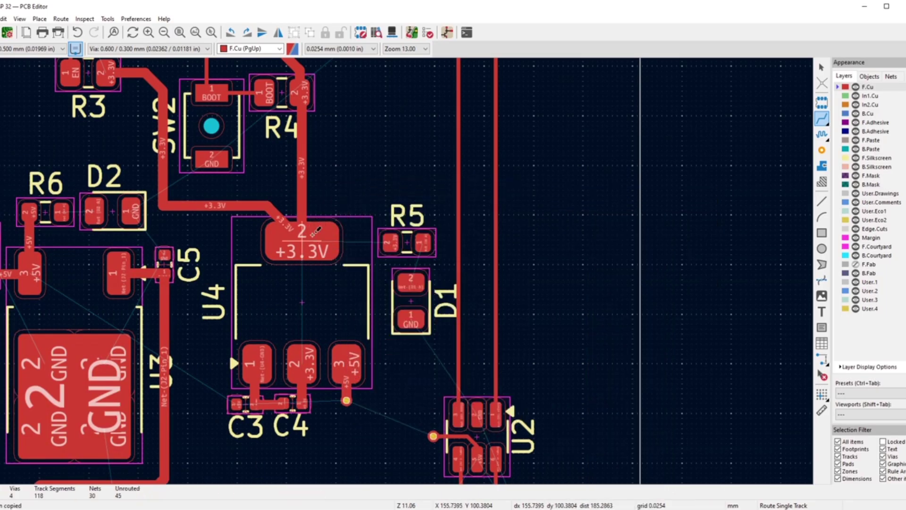
scroll(279, 234, "up", 5)
left_click(384, 270)
scroll(424, 272, "down", 4)
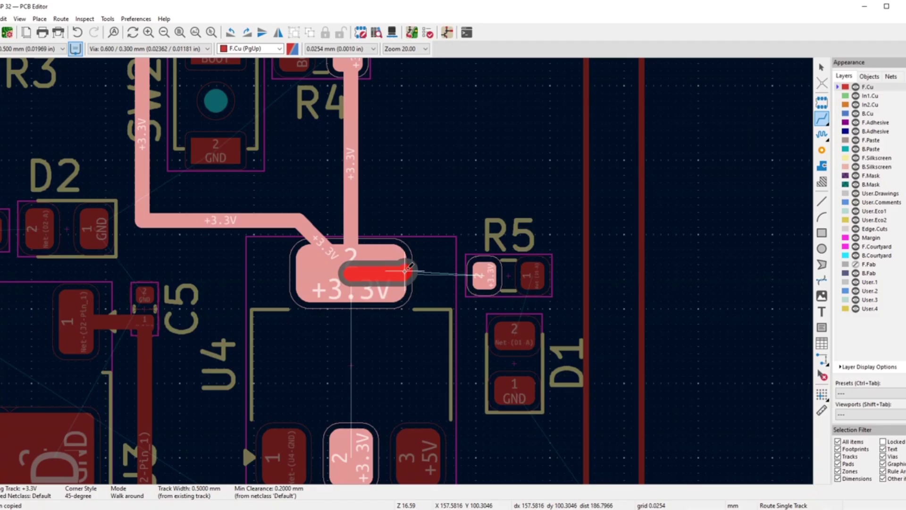
left_click(485, 274)
left_click(361, 270)
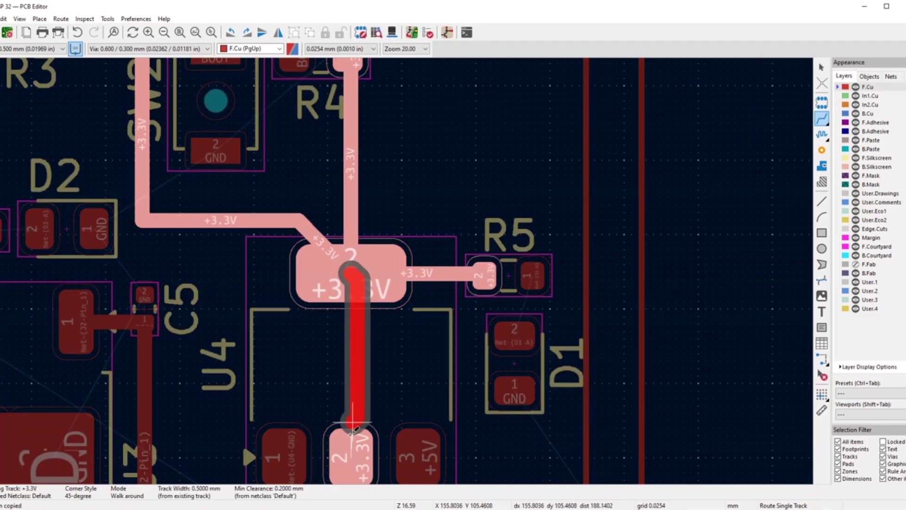
left_click(351, 457)
- Set the track width to 0.200 mm and route the Net-(D1-A) track from R5 pad 1 to D1 pad 2
scroll(415, 397, "up", 3)
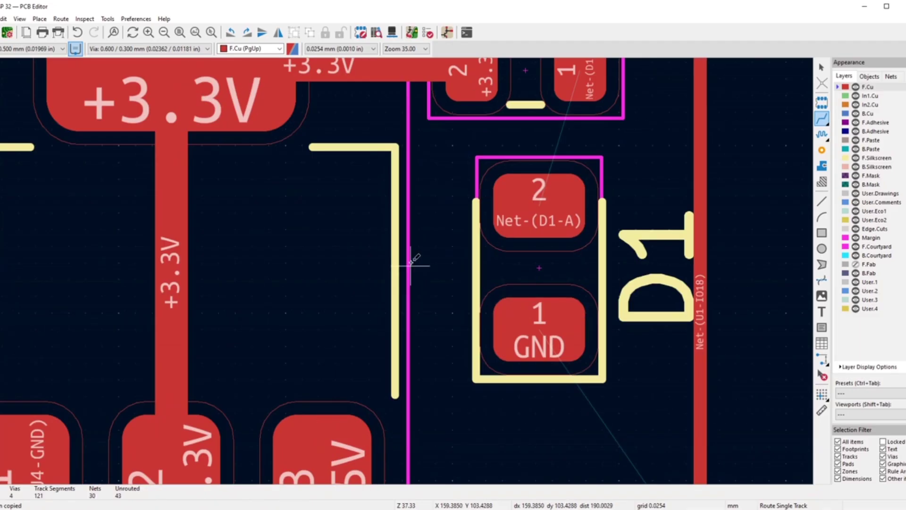
right_click(547, 194)
left_click(557, 196)
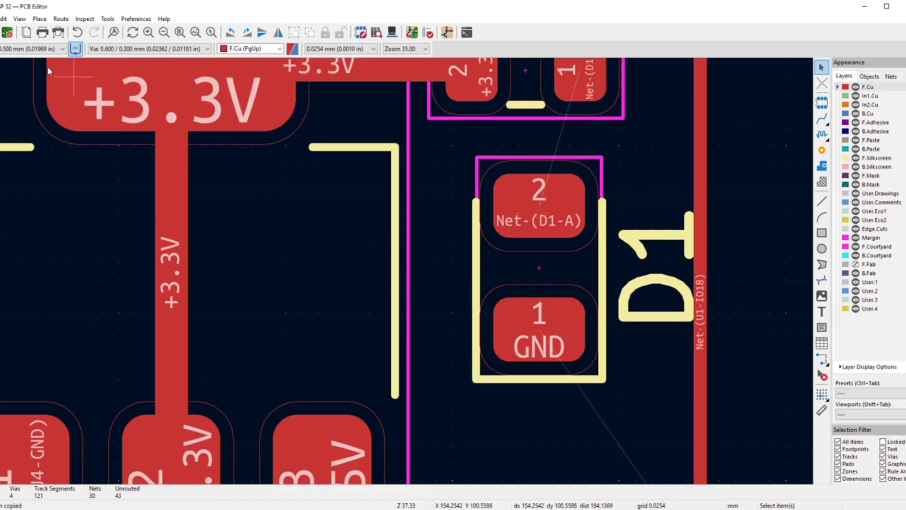
left_click(27, 45)
left_click(28, 67)
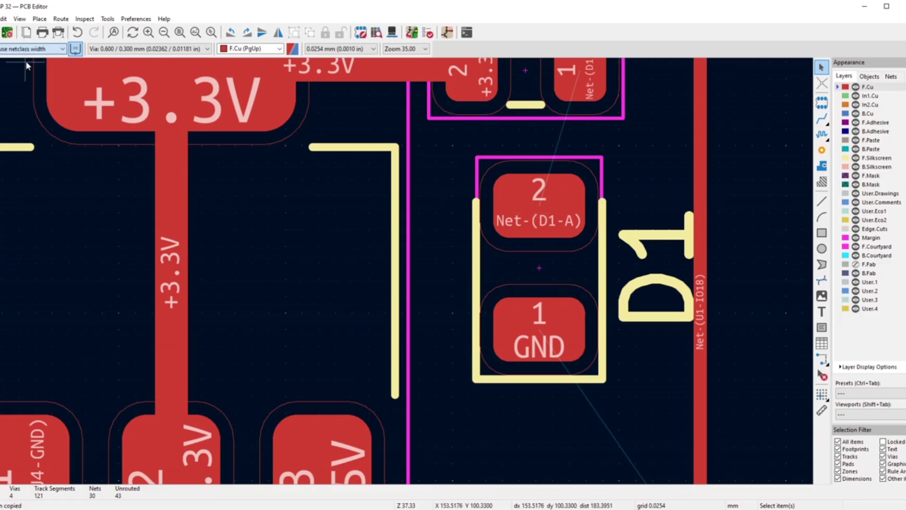
left_click(29, 48)
left_click(61, 76)
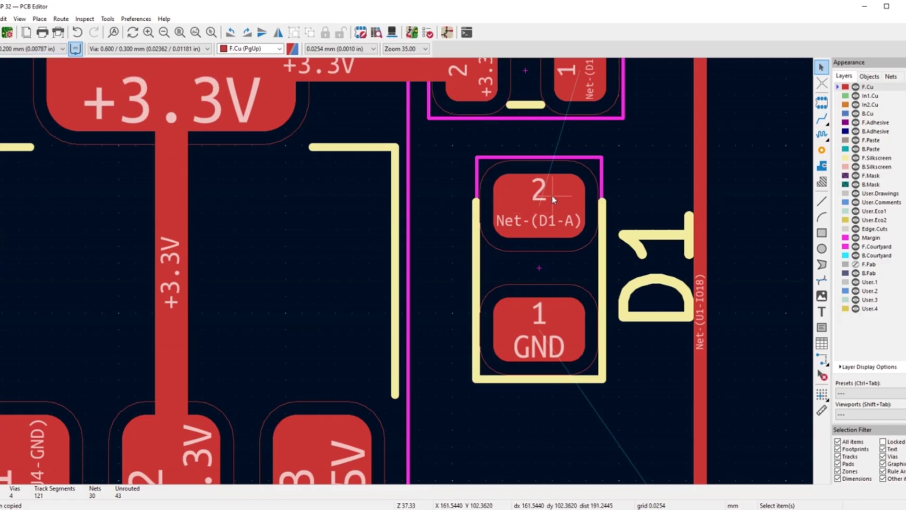
left_click(822, 121)
scroll(584, 114, "down", 3)
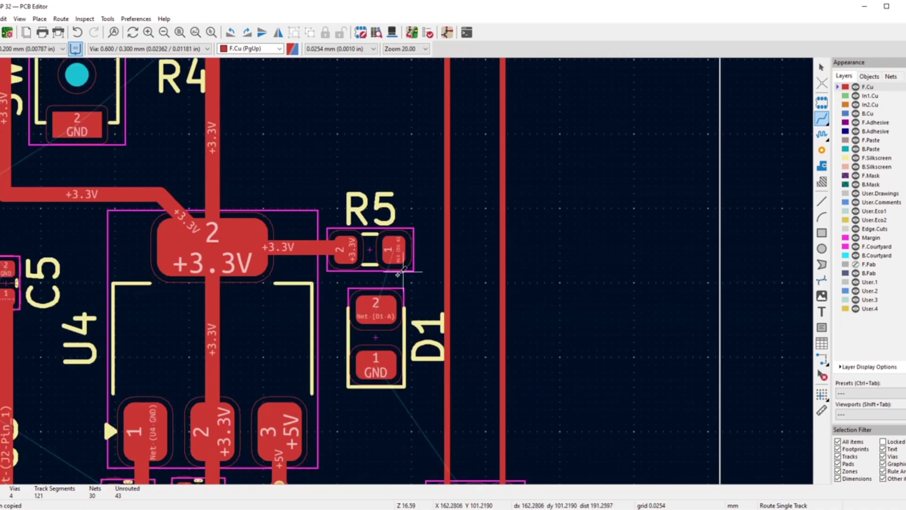
scroll(394, 278, "up", 3)
left_click(408, 215)
left_click(381, 315)
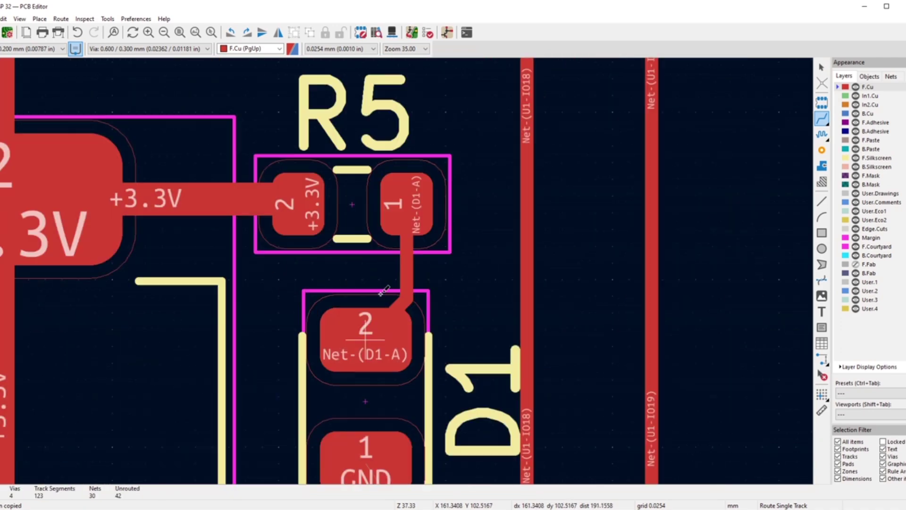
right_click(443, 105)
left_click(457, 115)
- Examine the routed tracks and remaining connections around SW1, C7, C1, C2, U1 and the lower board area
scroll(405, 276, "down", 8)
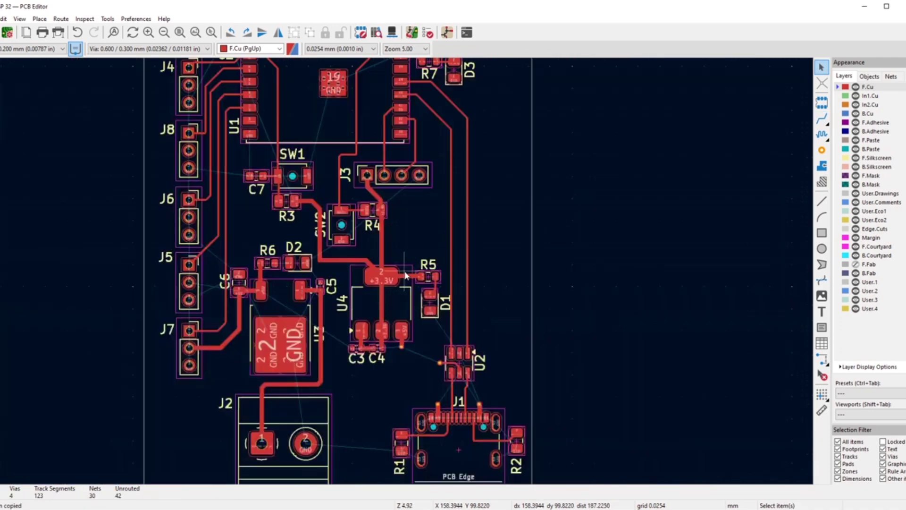
scroll(340, 219, "up", 7)
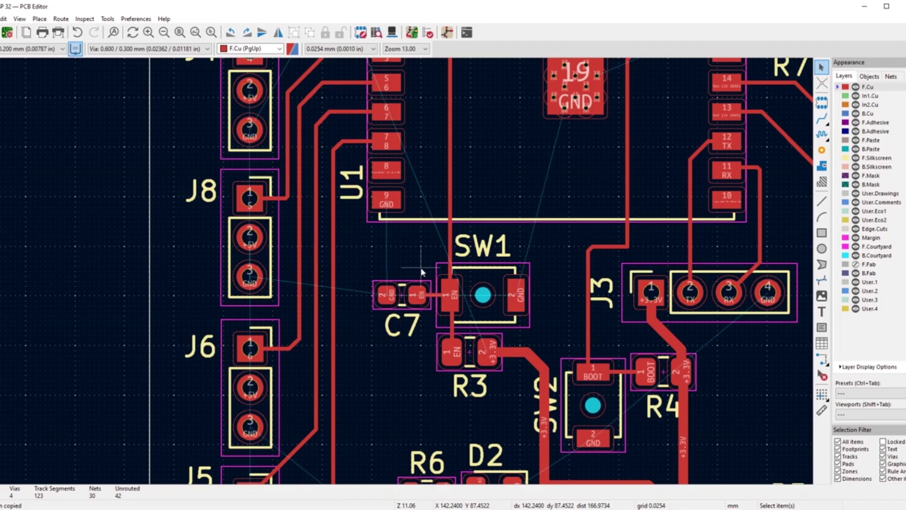
scroll(422, 271, "down", 5)
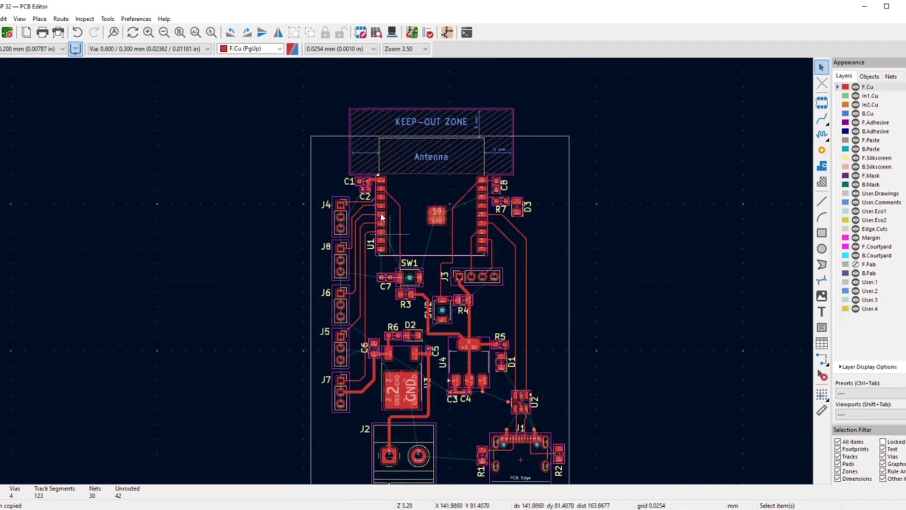
scroll(406, 277, "up", 7)
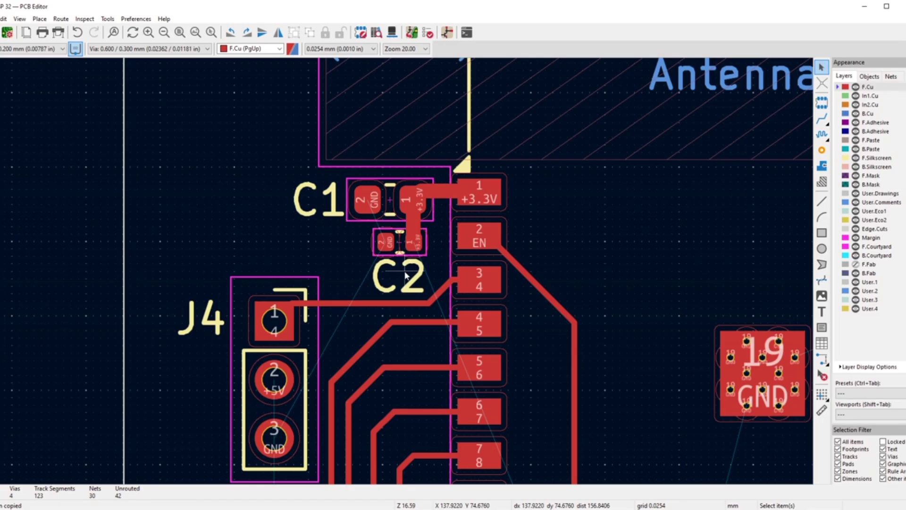
scroll(430, 303, "up", 2)
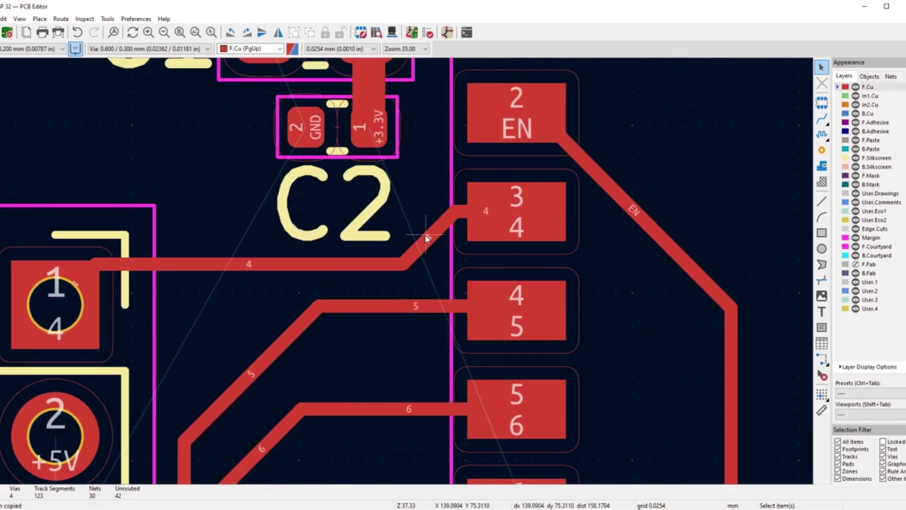
scroll(405, 275, "down", 6)
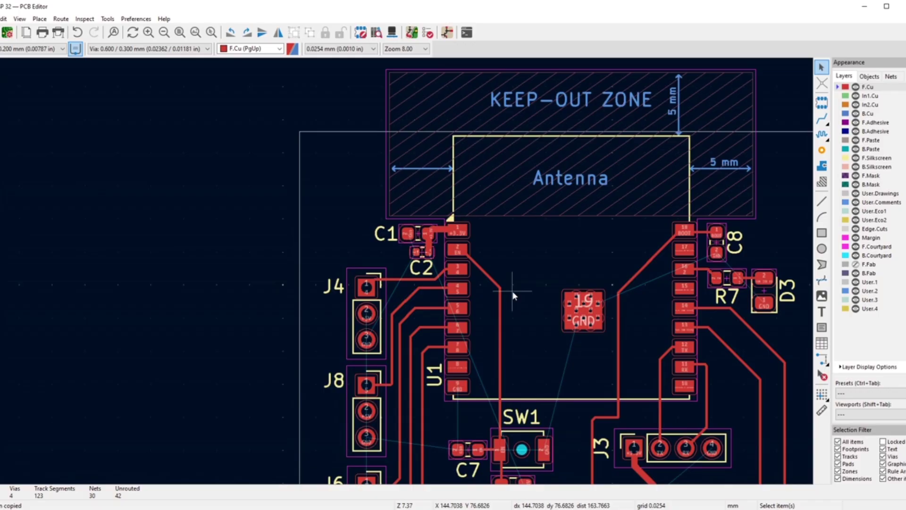
scroll(514, 296, "down", 2)
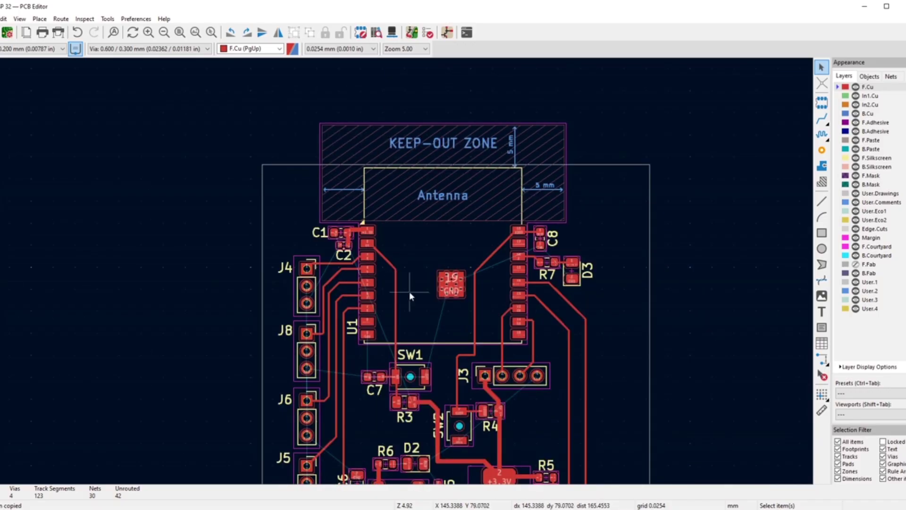
scroll(424, 310, "down", 1)
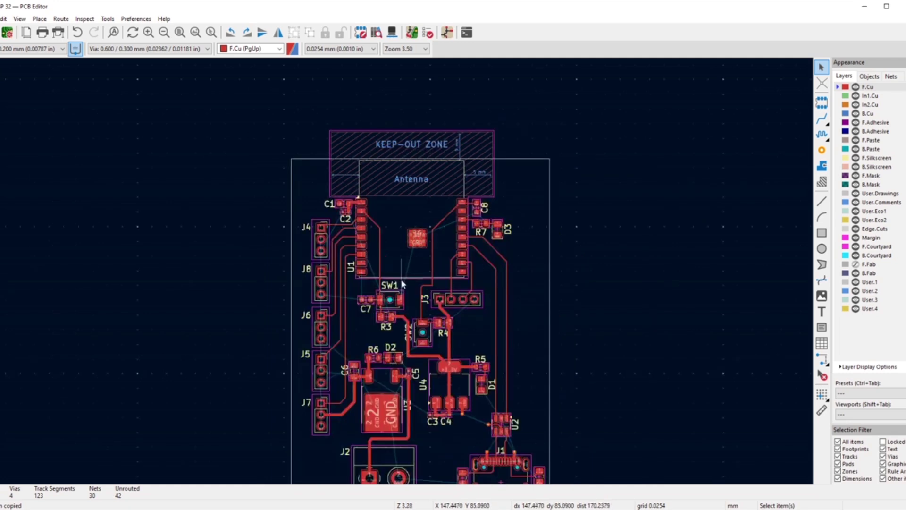
scroll(397, 297, "up", 2)
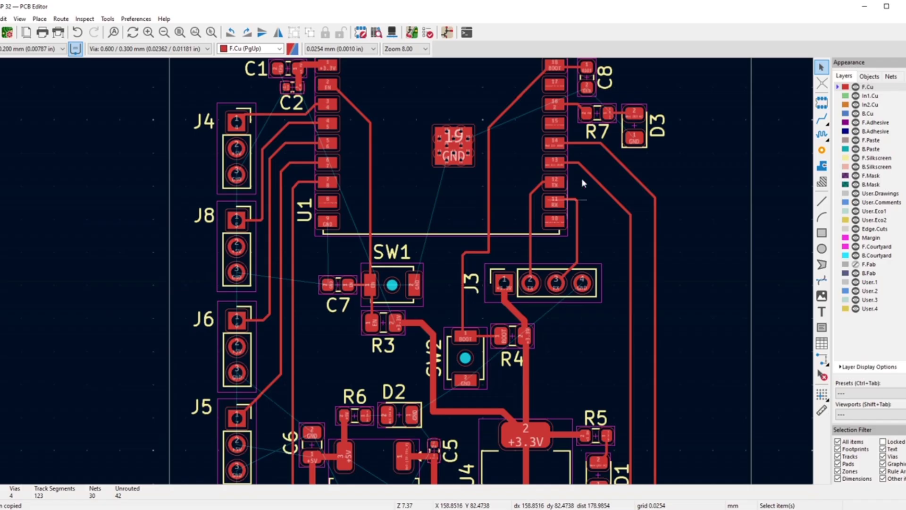
scroll(374, 360, "down", 5)
scroll(398, 268, "up", 4)
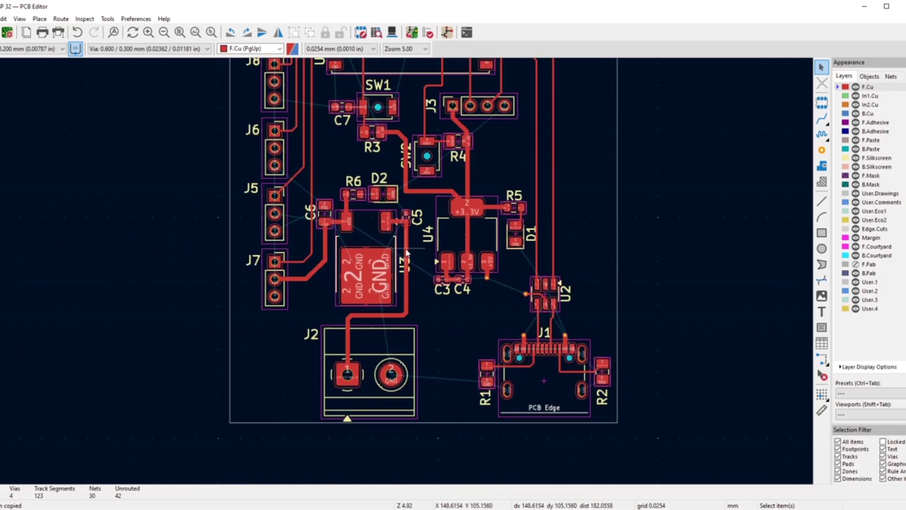
- Place a 0.6/0.3 mm via just outside D3's outline, next to its GND pad 1
left_click(822, 150)
scroll(513, 204, "up", 3)
scroll(230, 397, "down", 3)
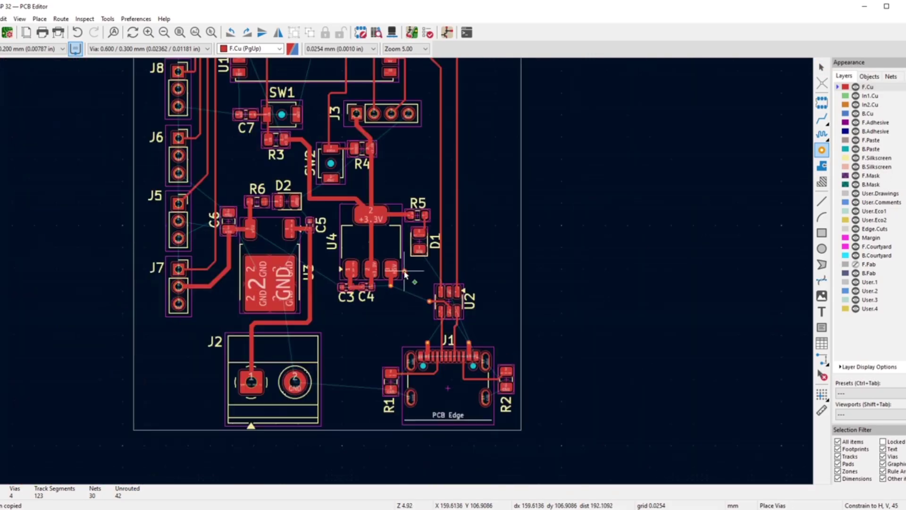
scroll(404, 273, "up", 2)
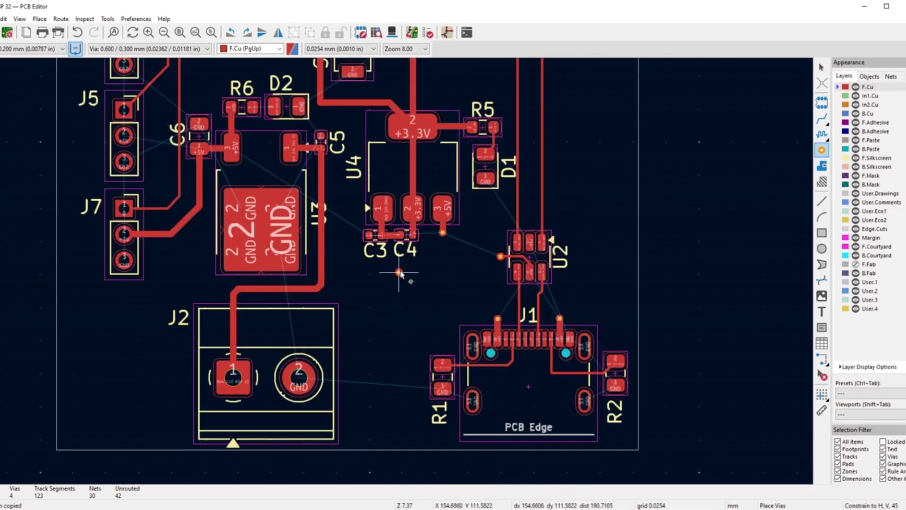
scroll(399, 283, "down", 1)
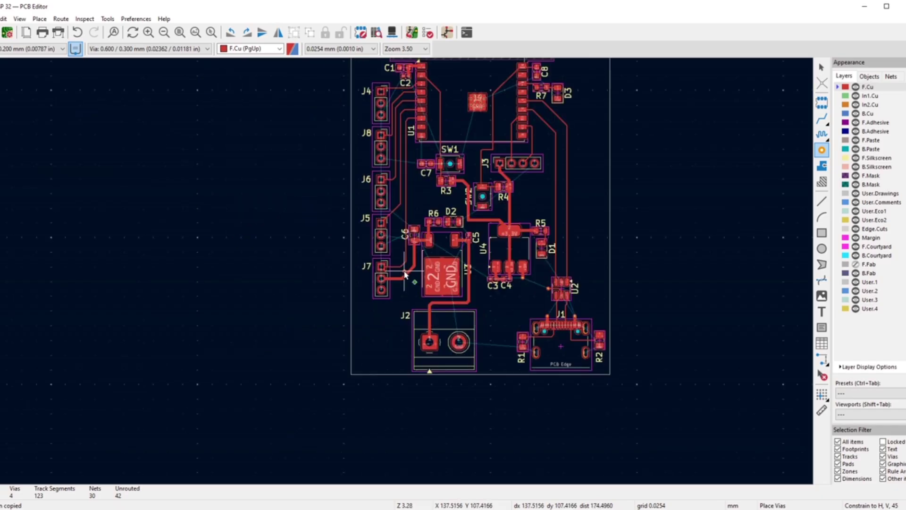
scroll(373, 217, "down", 1)
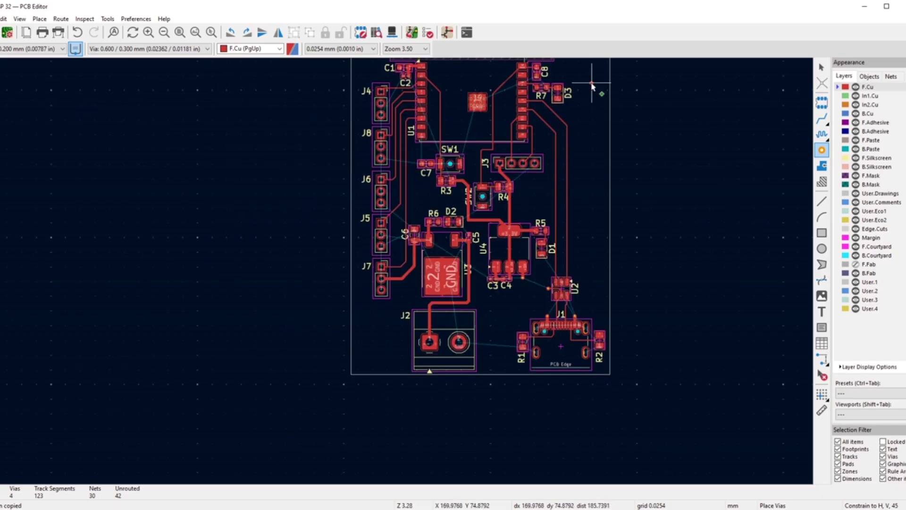
scroll(557, 89, "up", 3)
scroll(341, 227, "up", 3)
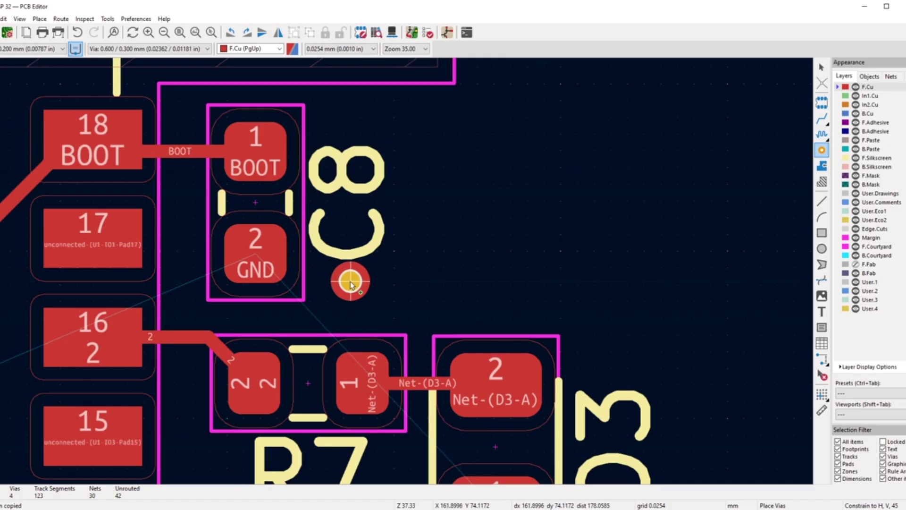
scroll(493, 300, "down", 3)
scroll(416, 406, "up", 5)
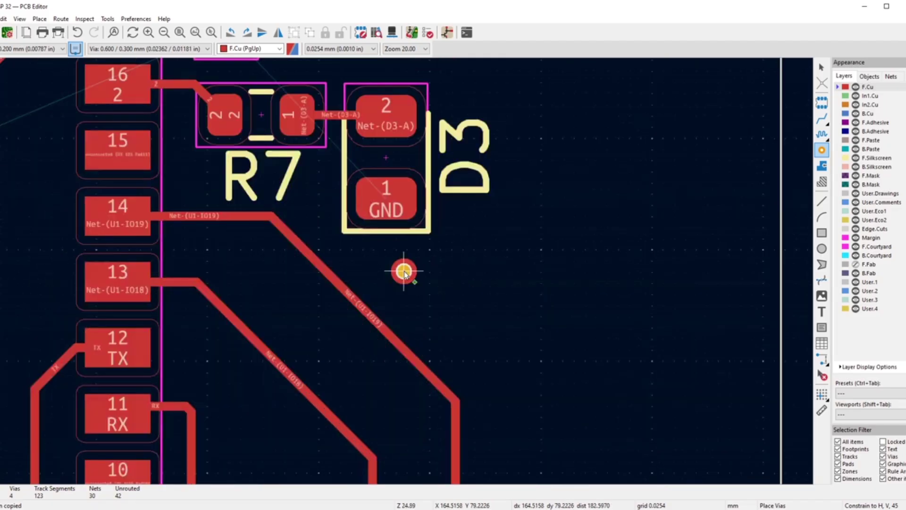
scroll(555, 173, "down", 2)
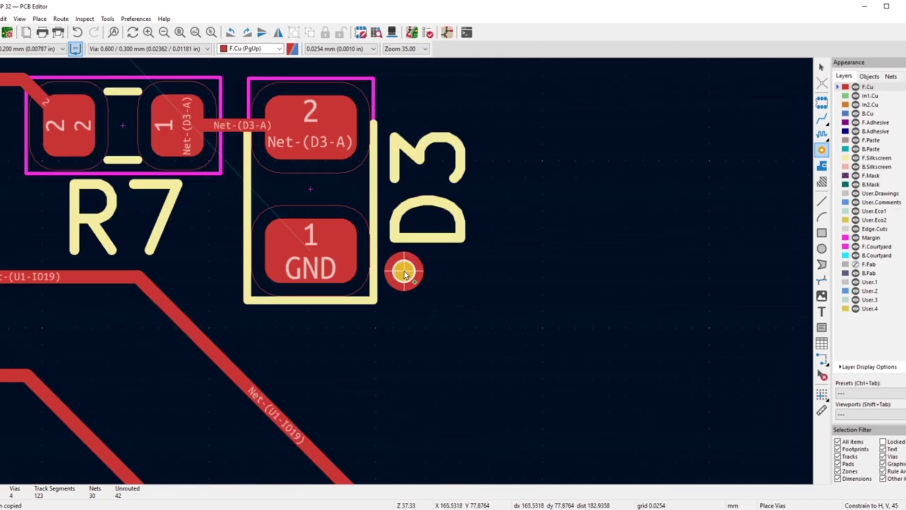
left_click(417, 285)
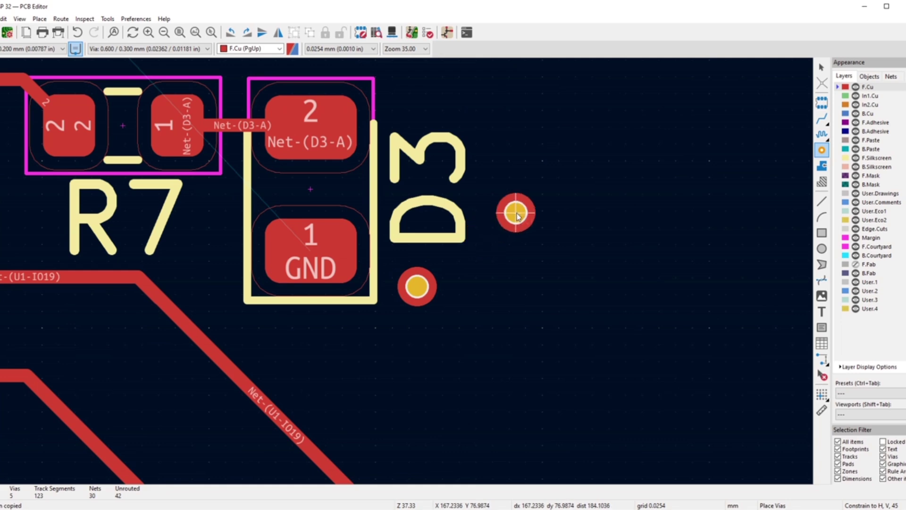
right_click(516, 211)
left_click(533, 221)
- Move D3's silkscreen reference text away from the new via, towards the level of pad 2
left_click(448, 231)
key("m")
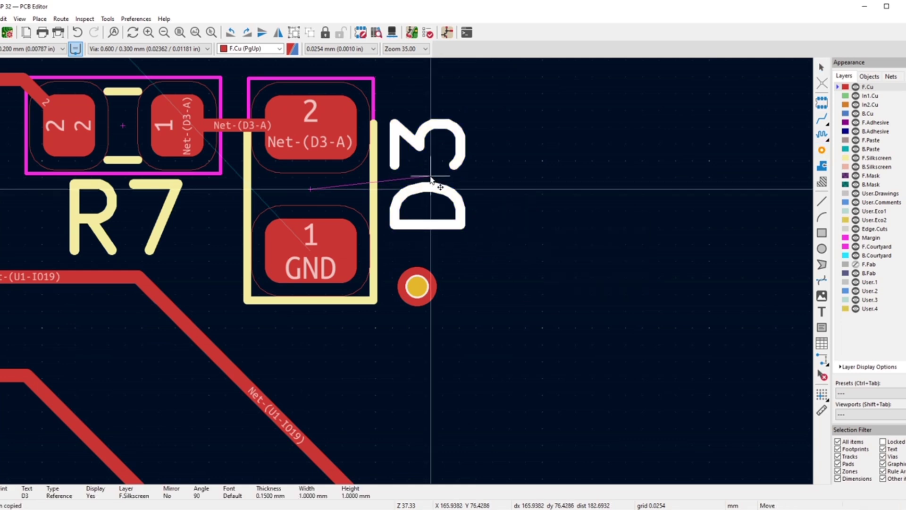
left_click(430, 173)
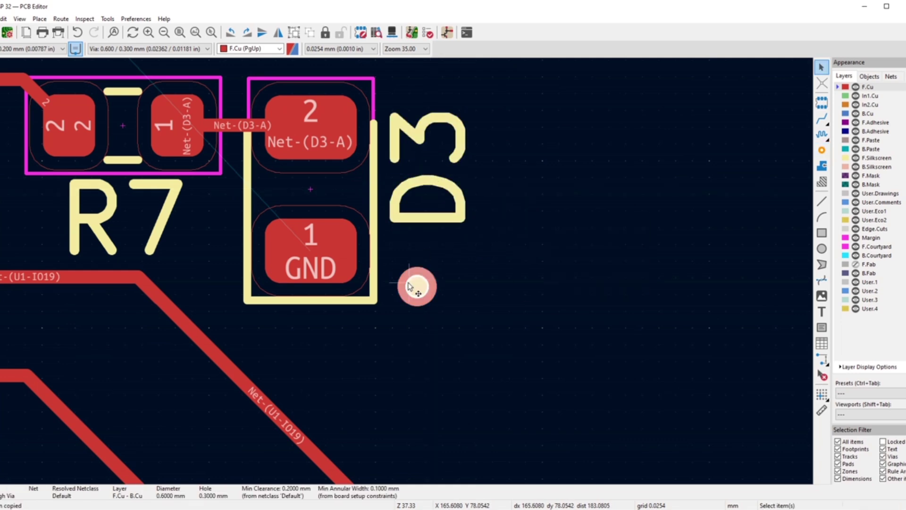
- Move the new via to just below D3's outline, in line with GND pad 1
left_click_drag(417, 287, 309, 338)
scroll(373, 197, "down", 5)
scroll(372, 197, "up", 4)
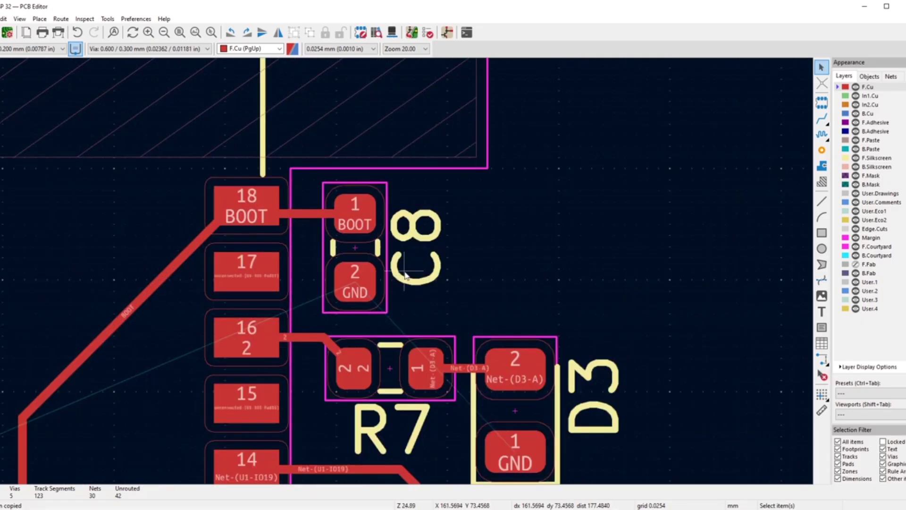
- Rotate C8's silkscreen reference text to horizontal and move it beside BOOT pad 1, clear of GND pad 2
left_click(406, 276)
left_click(417, 283)
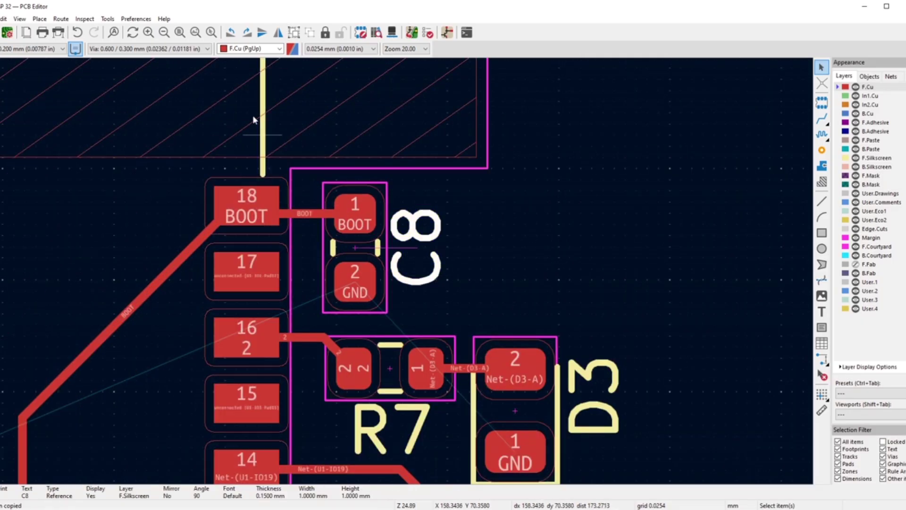
left_click(246, 33)
key("m")
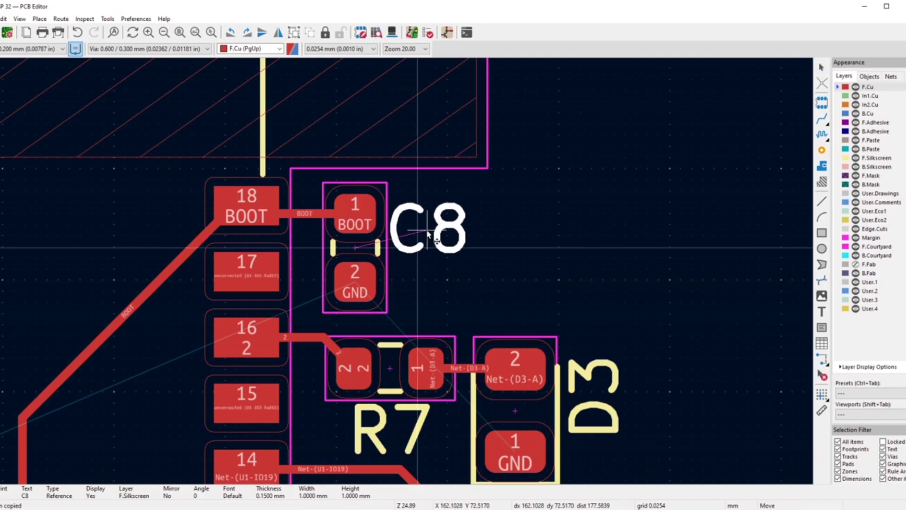
left_click(432, 224)
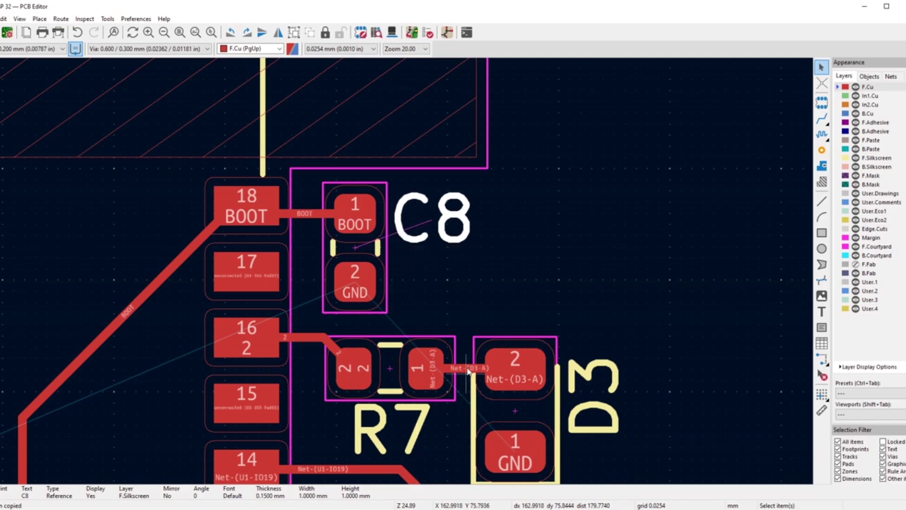
- Copy the 0.6/0.3 mm via below D3 and place the copy just outside C8's outline, level with GND pad 2
scroll(468, 372, "down", 5)
scroll(389, 256, "up", 4)
left_click(386, 245)
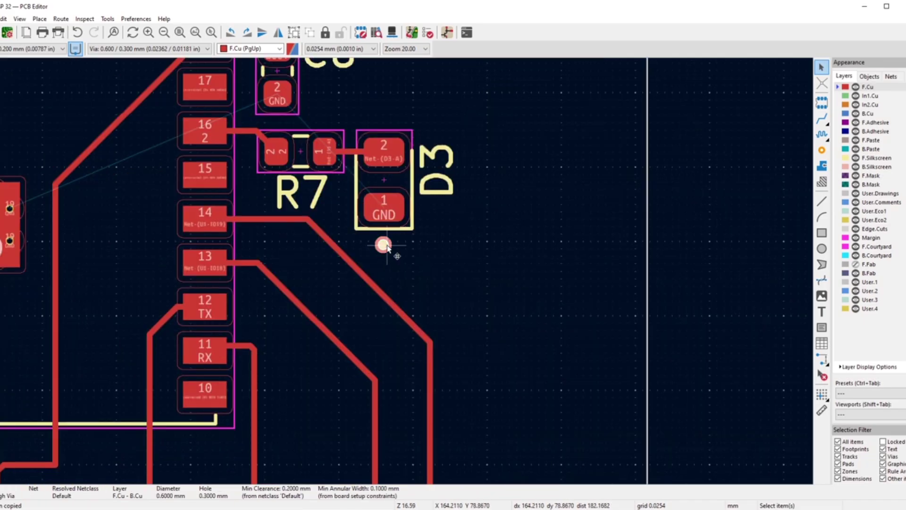
scroll(296, 118, "up", 4)
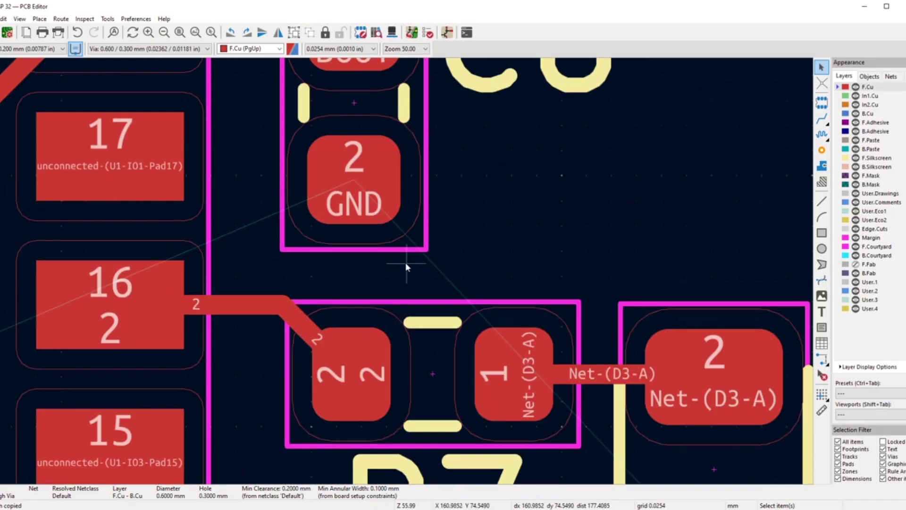
key("m")
scroll(472, 197, "up", 1)
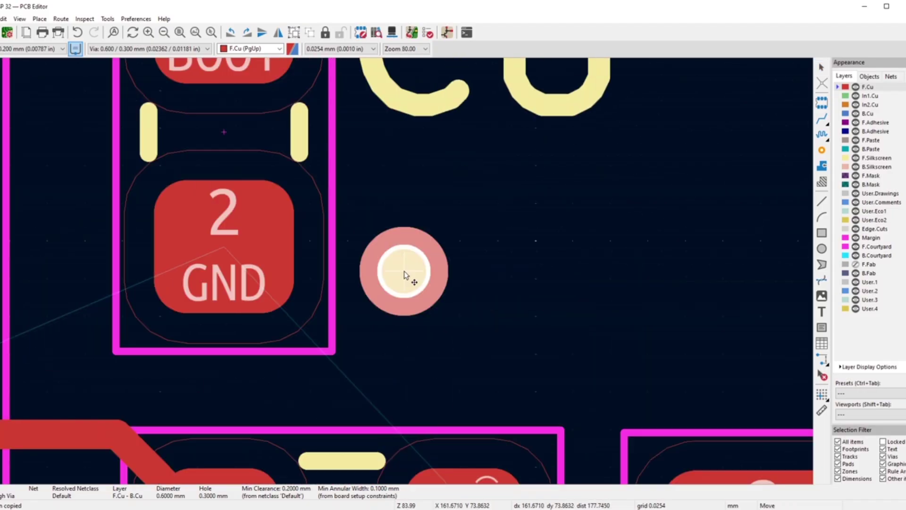
left_click(409, 250)
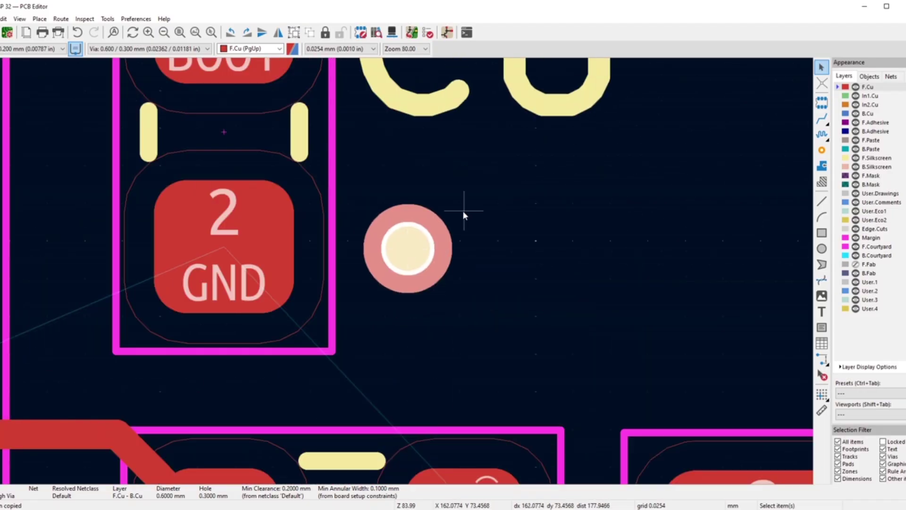
- Turn off automatic net updating for the via beside C8 and assign it to the GND net
right_click(463, 210)
left_click(435, 176)
double_click(423, 239)
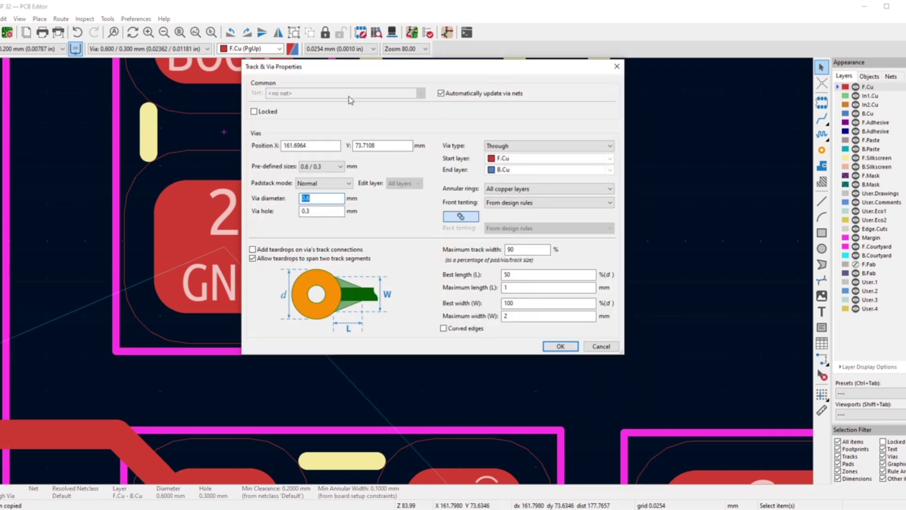
left_click(441, 94)
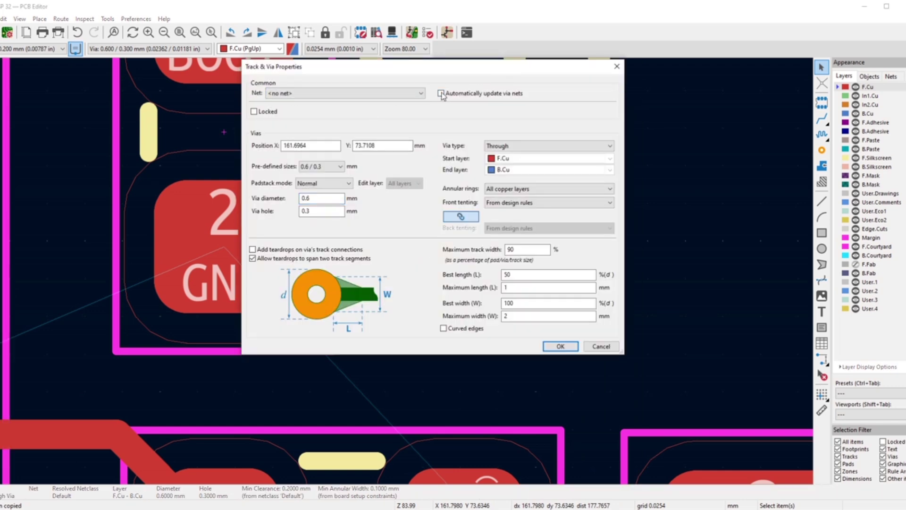
left_click(394, 94)
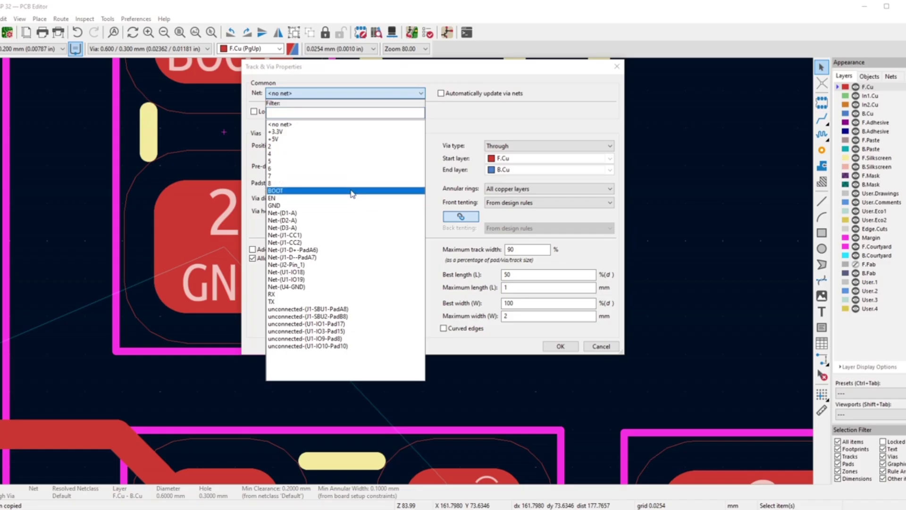
left_click(347, 206)
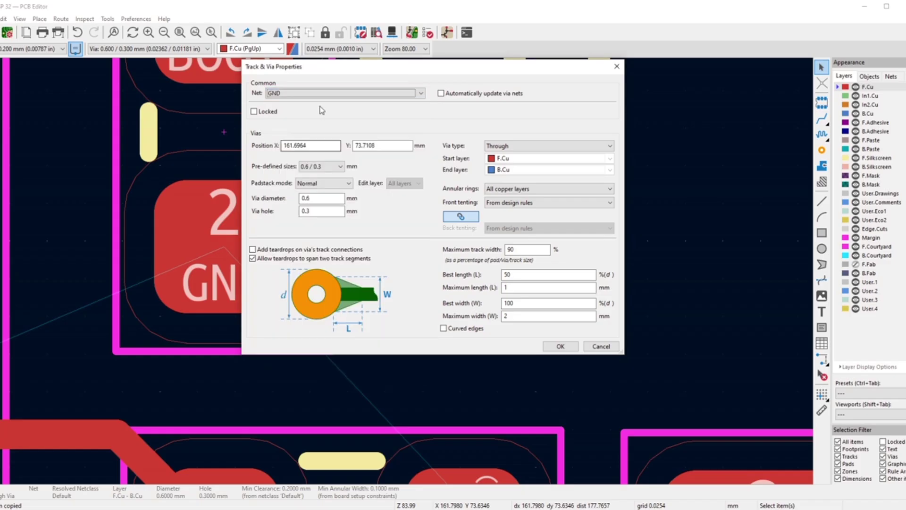
left_click(560, 346)
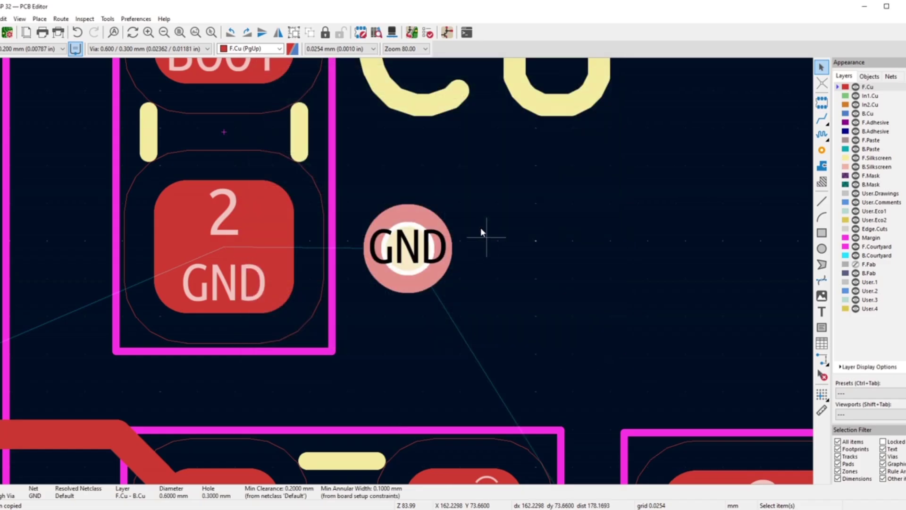
- Replace the netless via below D3 with a copy of C8's GND via, in line with GND pad 1
scroll(467, 216, "down", 5)
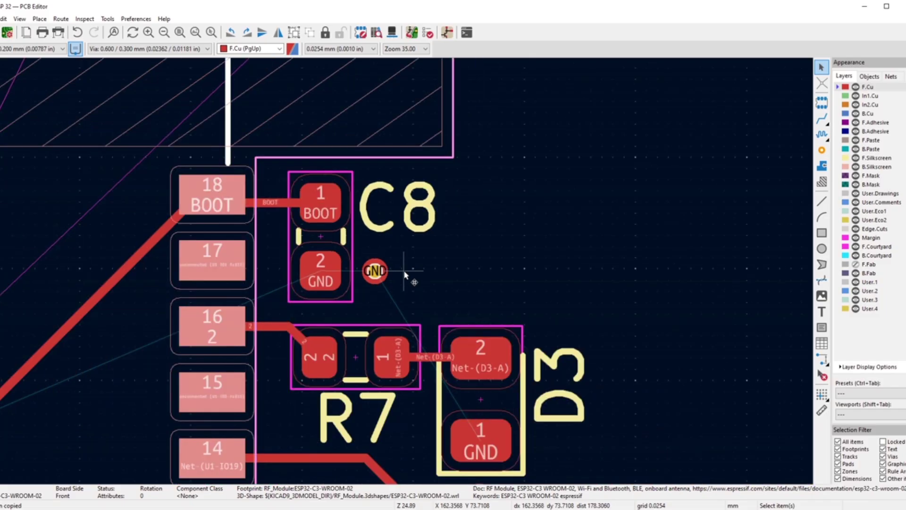
scroll(407, 278, "down", 2)
scroll(399, 293, "up", 4)
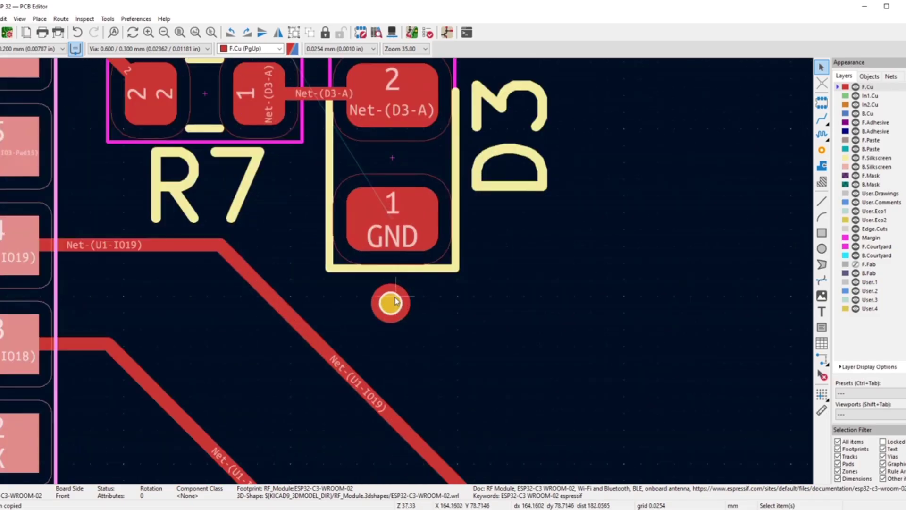
left_click(396, 296)
left_click_drag(396, 297, 426, 199)
scroll(186, 139, "down", 2)
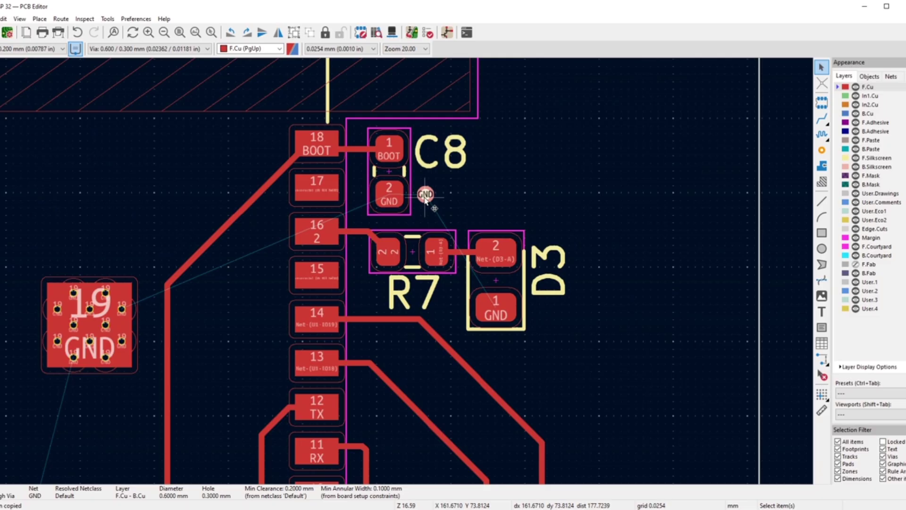
scroll(405, 274, "up", 2)
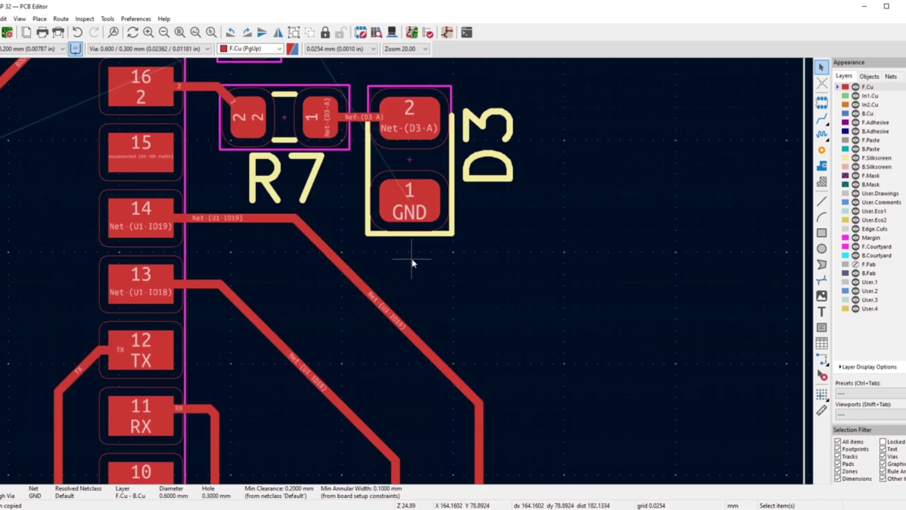
key("ctrl+v")
scroll(411, 260, "up", 3)
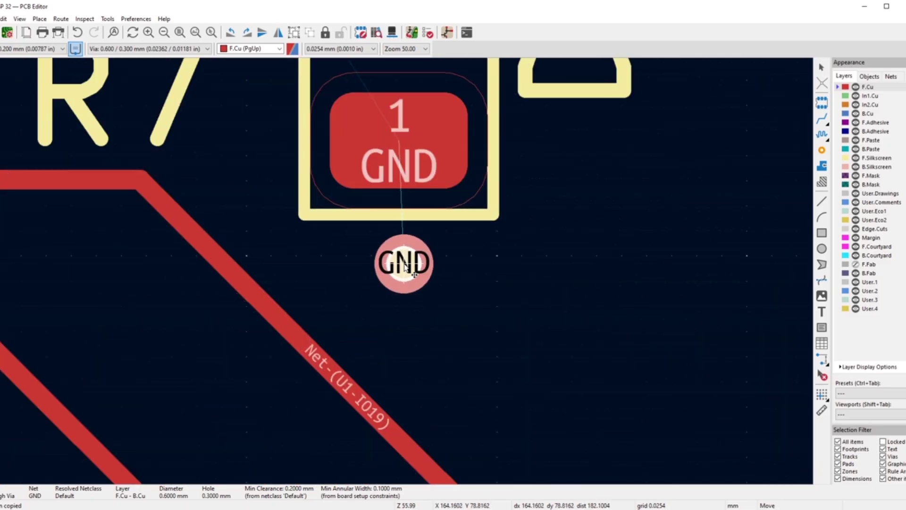
left_click(401, 265)
- Place a copy of the GND via just above U2's GND pad 2, between the U1-IO18 and U1-IO19 tracks
scroll(401, 266, "down", 12)
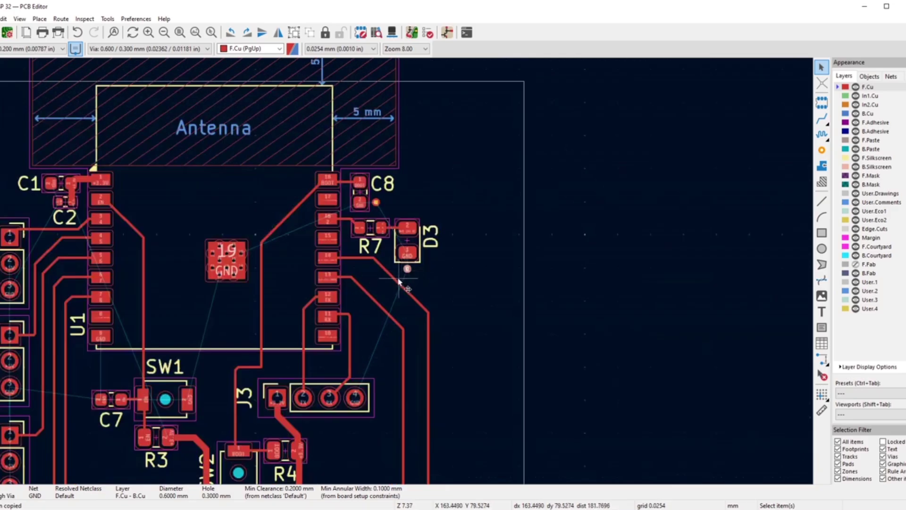
scroll(401, 359, "up", 6)
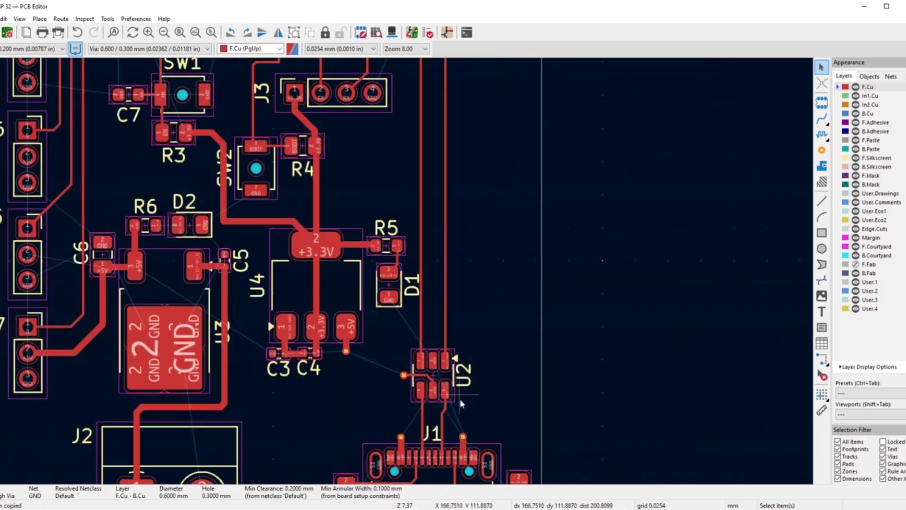
scroll(405, 270, "up", 4)
scroll(397, 114, "up", 3)
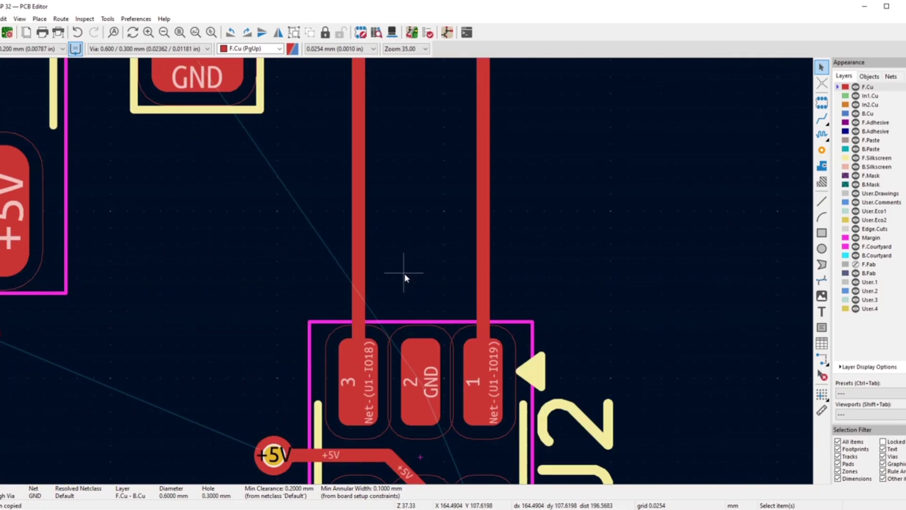
key("ctrl+v")
scroll(403, 270, "up", 3)
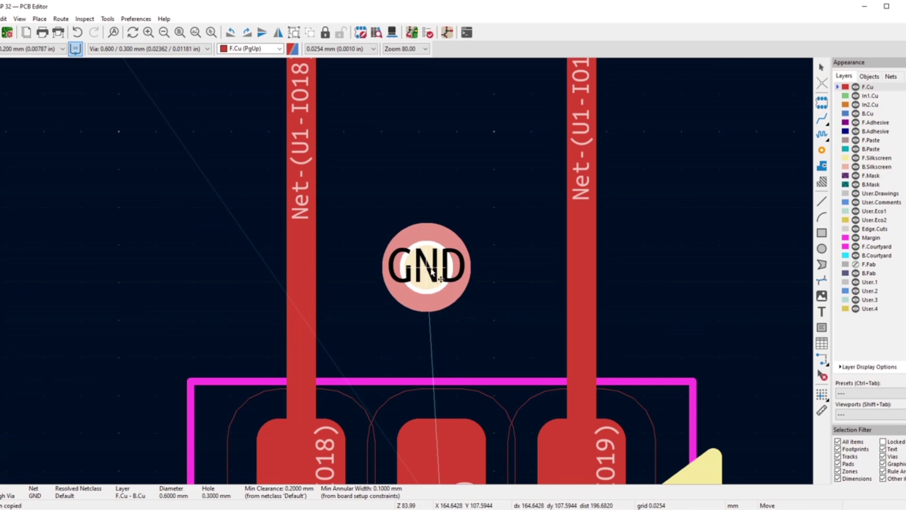
left_click(438, 283)
- Place a copy of the GND via just below D1's outline, in line with GND pad 1
scroll(438, 283, "down", 7)
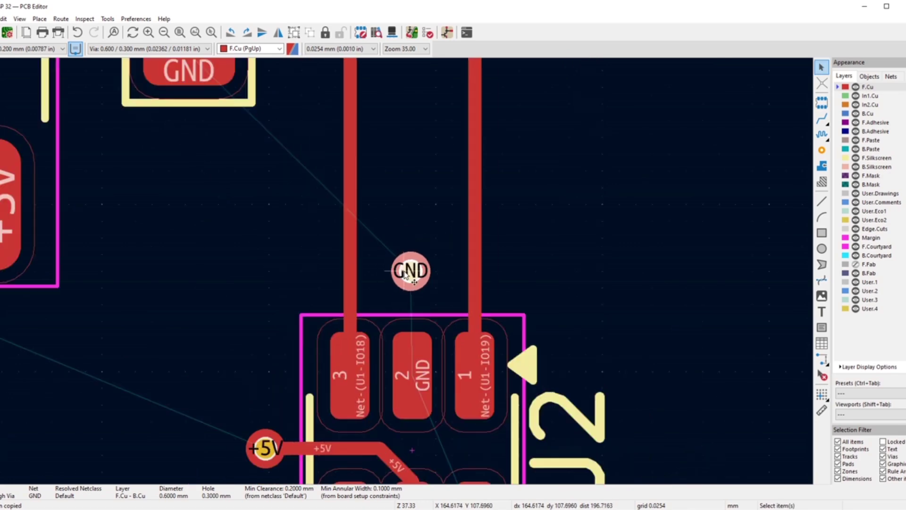
scroll(386, 225, "up", 3)
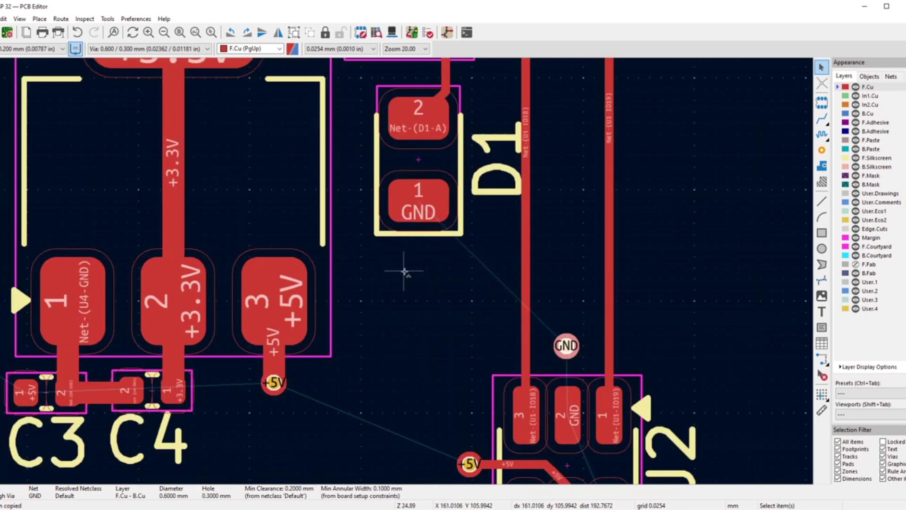
key("m")
scroll(405, 271, "up", 3)
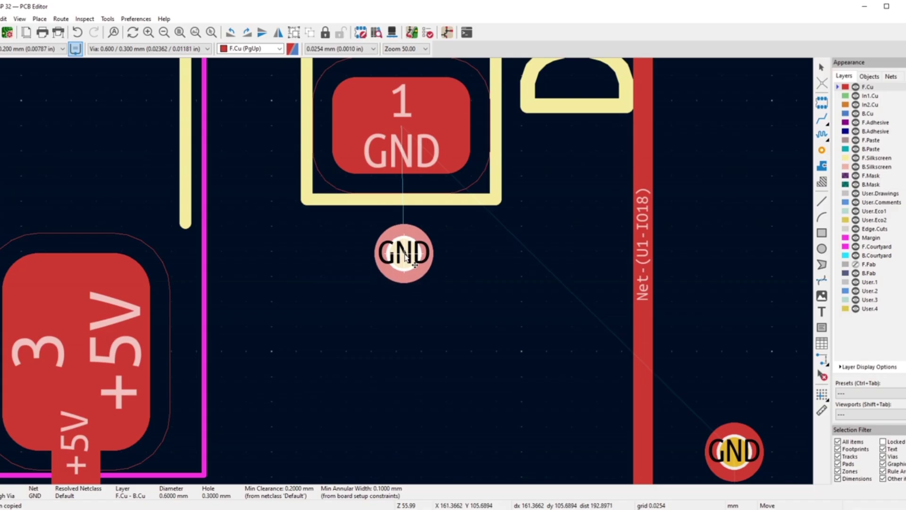
left_click(405, 254)
- Place a copy of the GND via just outside C7's outline, level with GND pad 2
scroll(405, 257, "down", 6)
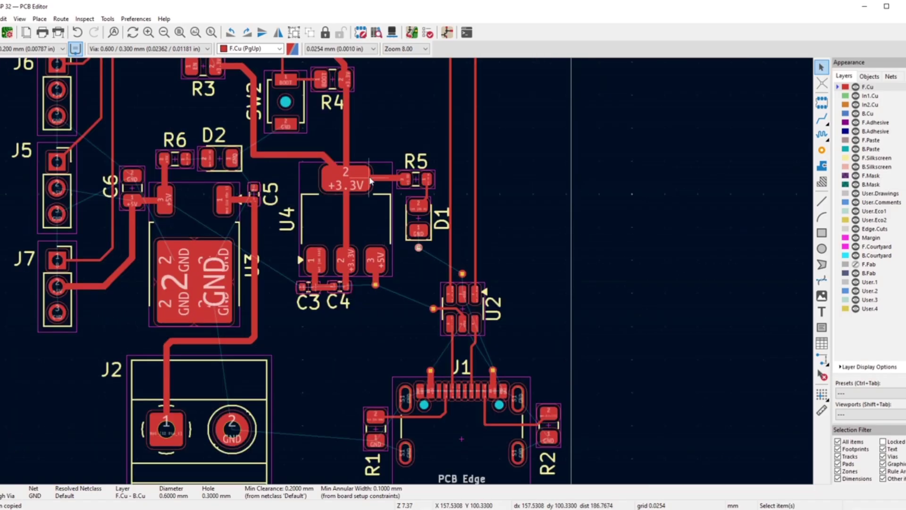
scroll(364, 137, "down", 3)
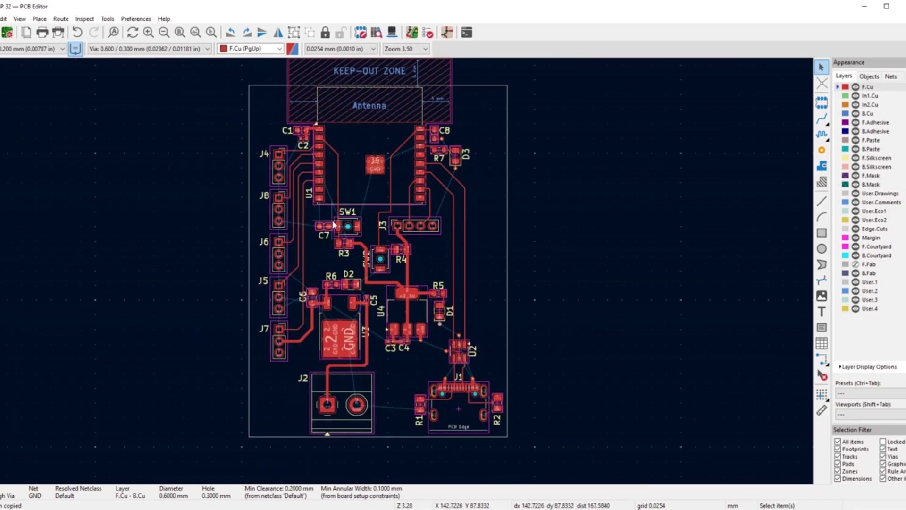
scroll(333, 224, "up", 6)
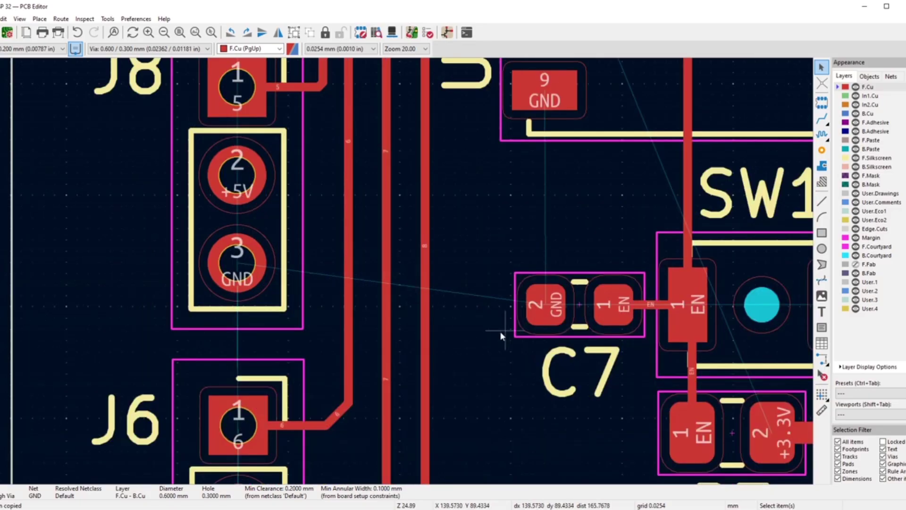
key("m")
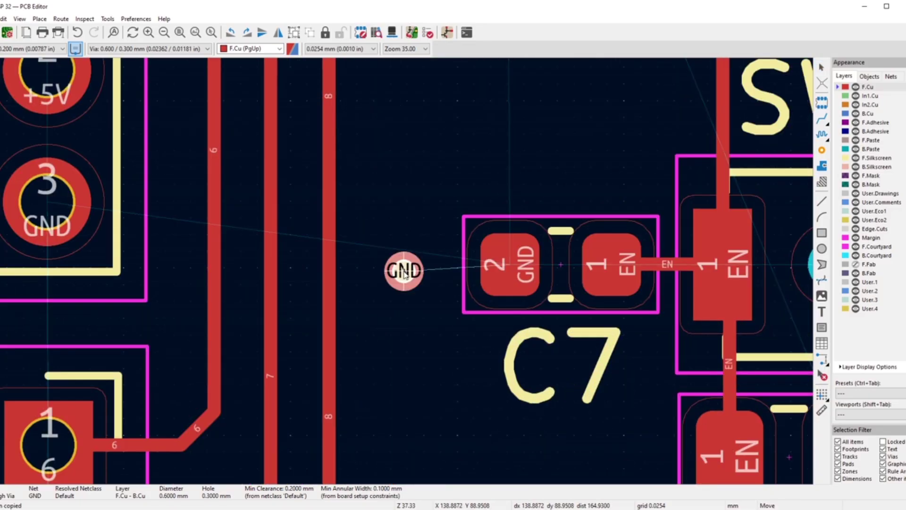
scroll(405, 269, "up", 2)
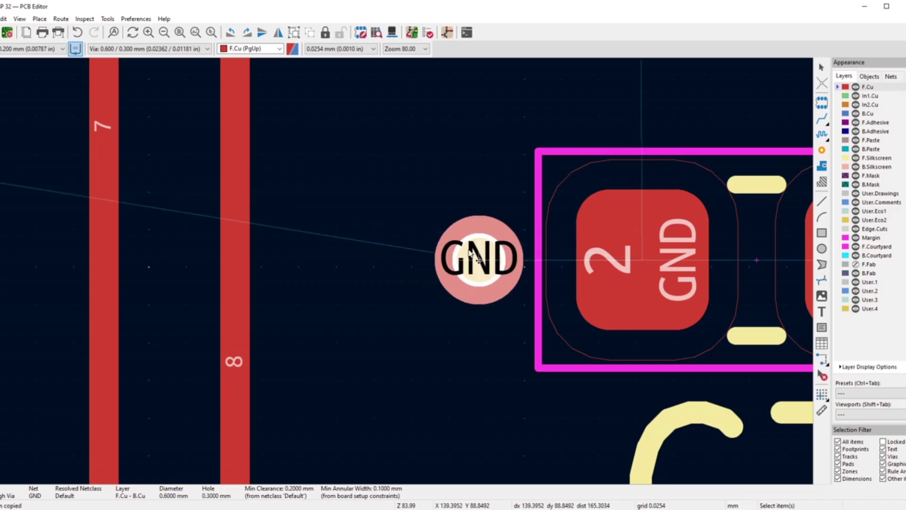
left_click(476, 261)
- Place a copy of the GND via just outside SW1's outline, level with the centre of GND pad 2
scroll(470, 173, "down", 2)
scroll(401, 285, "down", 1)
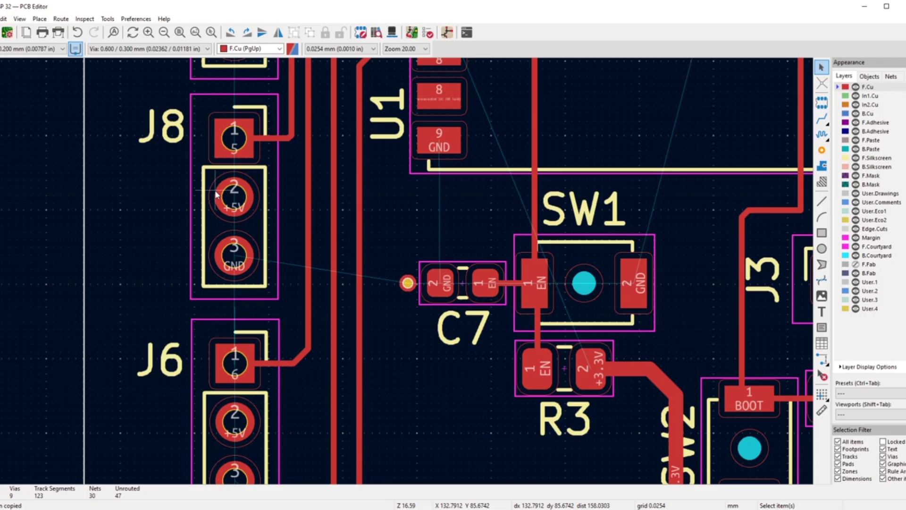
scroll(406, 271, "down", 2)
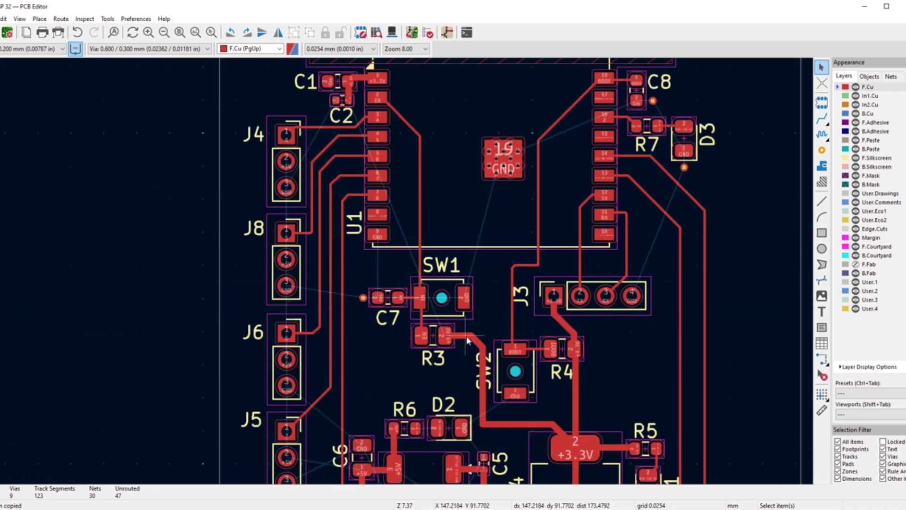
scroll(406, 270, "up", 2)
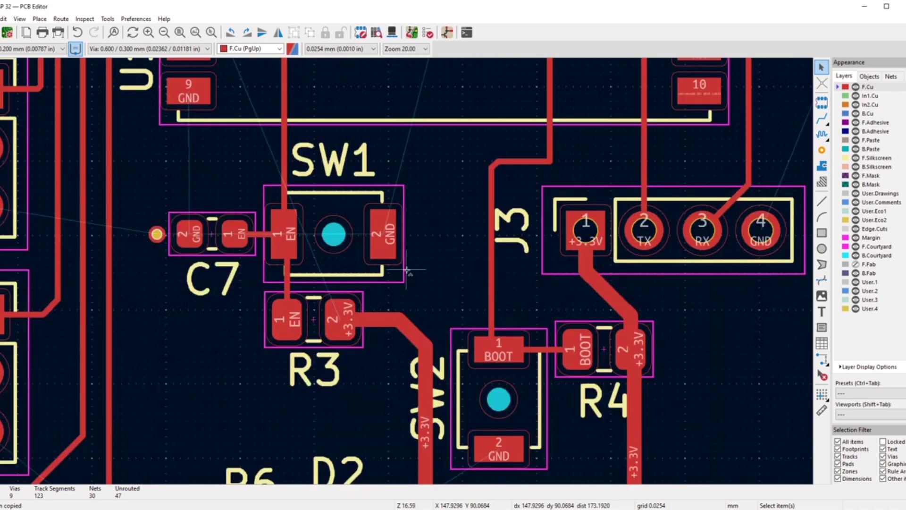
key("ctrl+v")
scroll(409, 257, "up", 4)
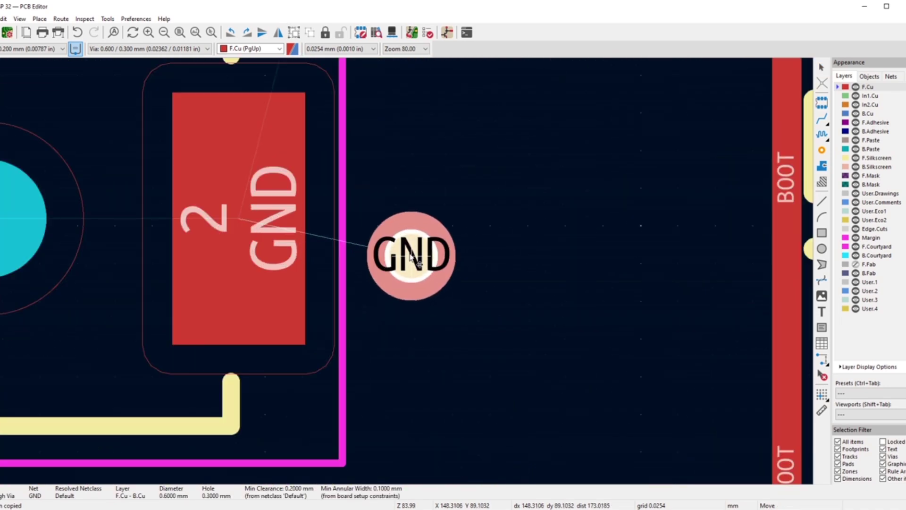
left_click(400, 225)
scroll(403, 254, "down", 3)
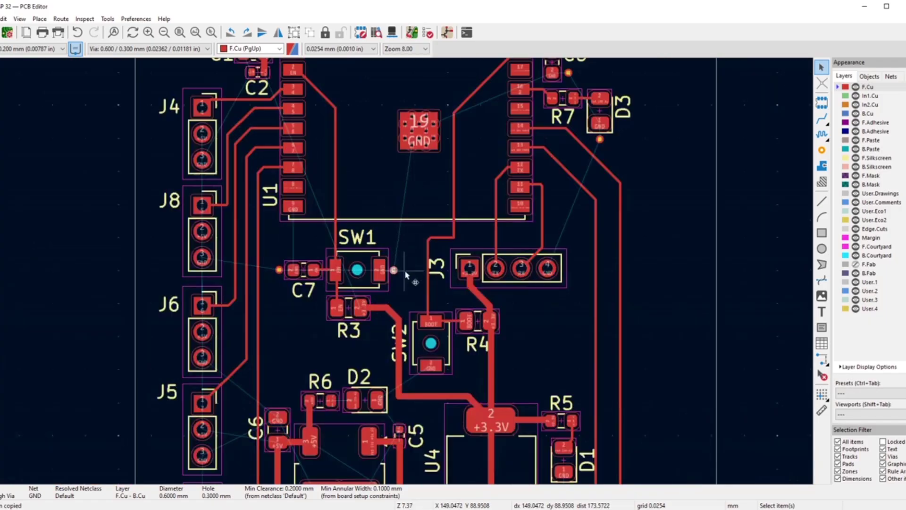
scroll(406, 276, "up", 2)
scroll(406, 276, "down", 4)
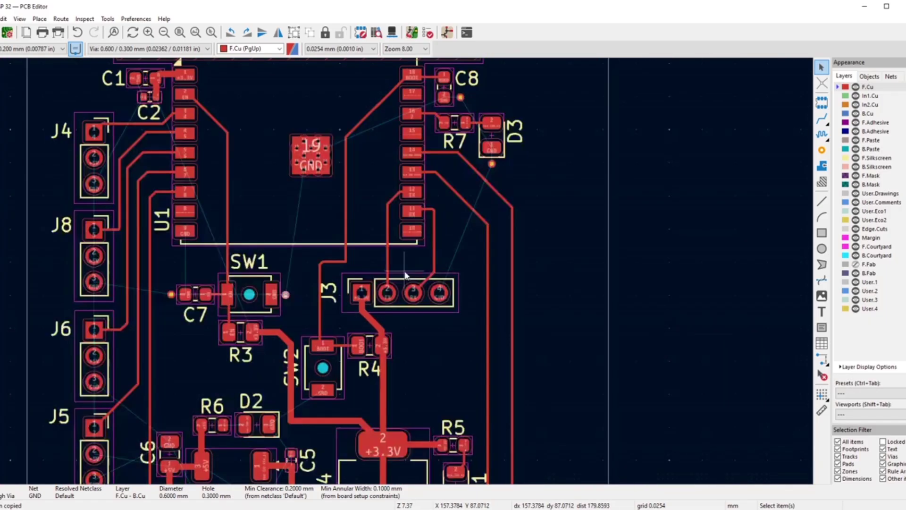
- Place a copy of the GND via just outside C2's outline, level with the centre of GND pad 2
scroll(404, 274, "up", 4)
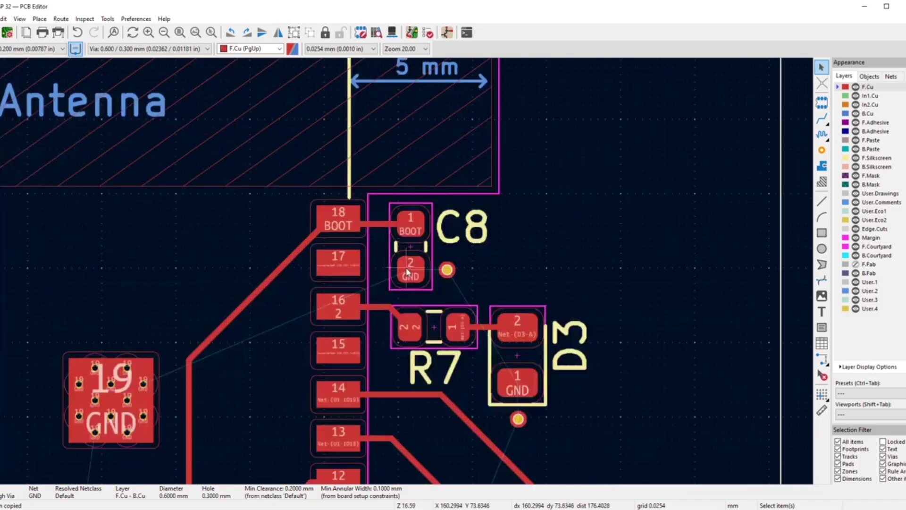
scroll(404, 276, "down", 1)
scroll(404, 275, "down", 3)
scroll(407, 283, "up", 5)
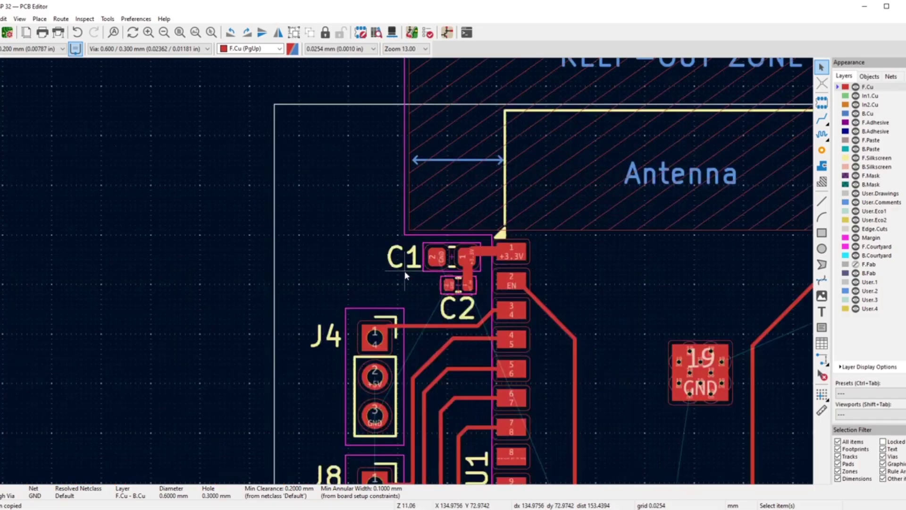
key("ctrl+v")
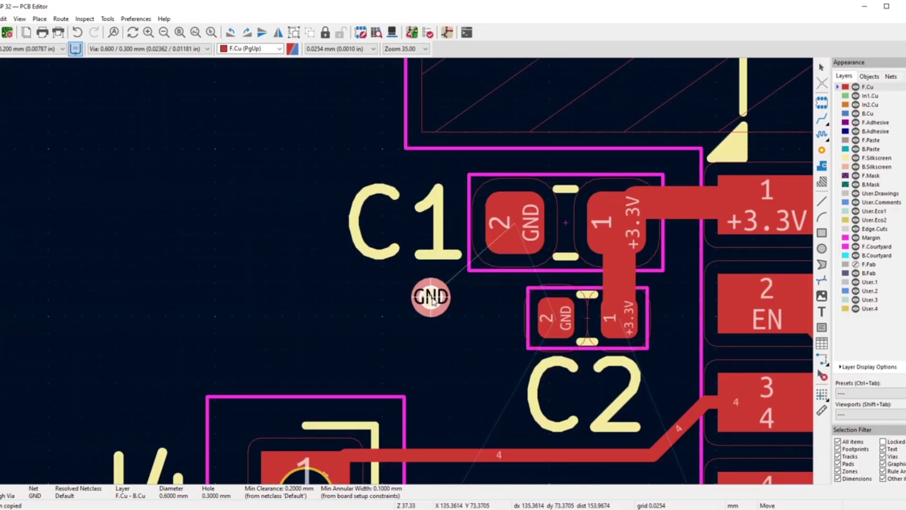
scroll(429, 297, "up", 3)
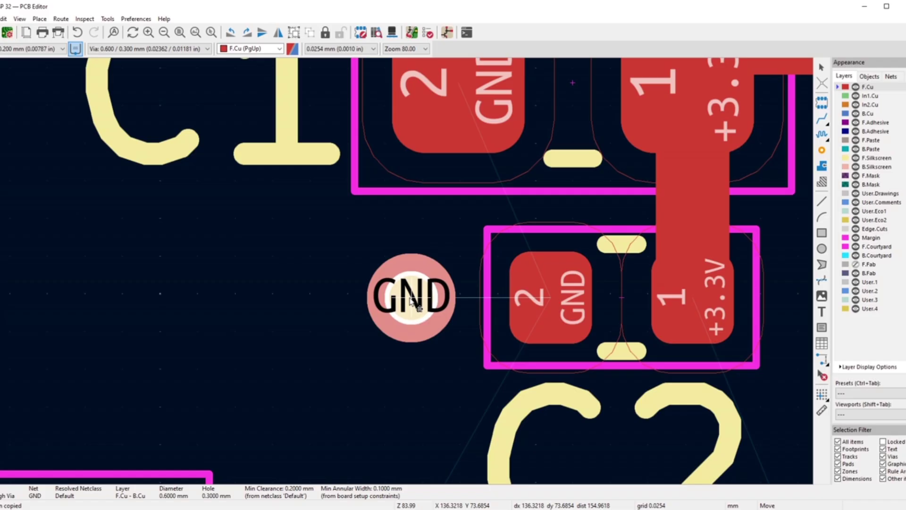
left_click(411, 299)
scroll(406, 330, "down", 15)
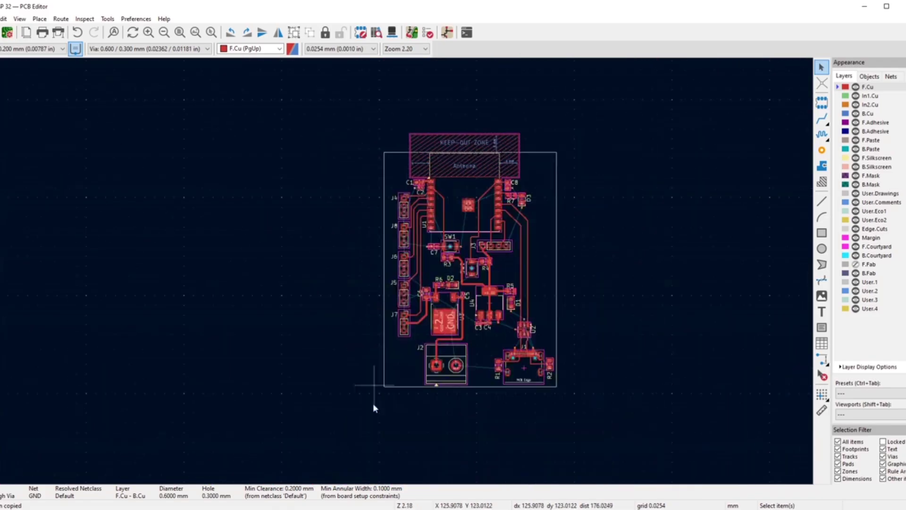
- Place a copy of the GND via just above C6's outline, centred in line with GND pad 2
scroll(406, 275, "up", 10)
scroll(405, 275, "down", 2)
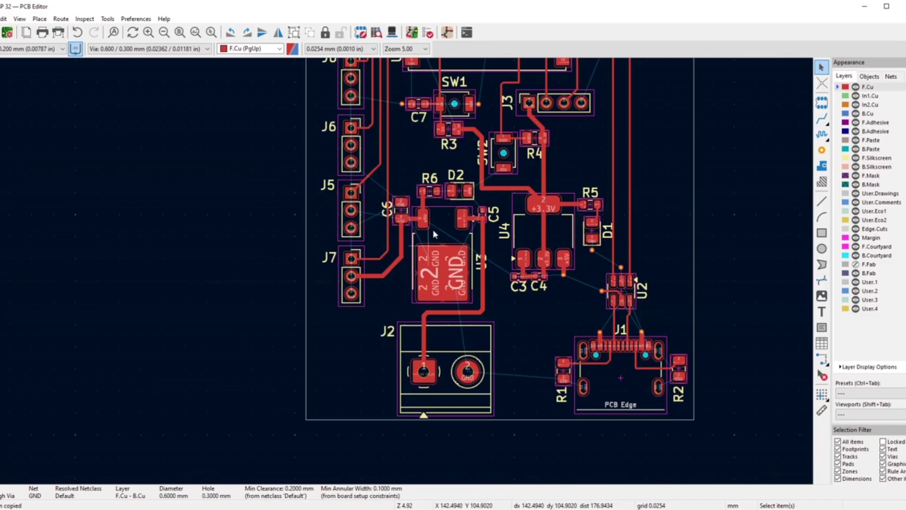
scroll(405, 275, "up", 4)
scroll(406, 275, "up", 2)
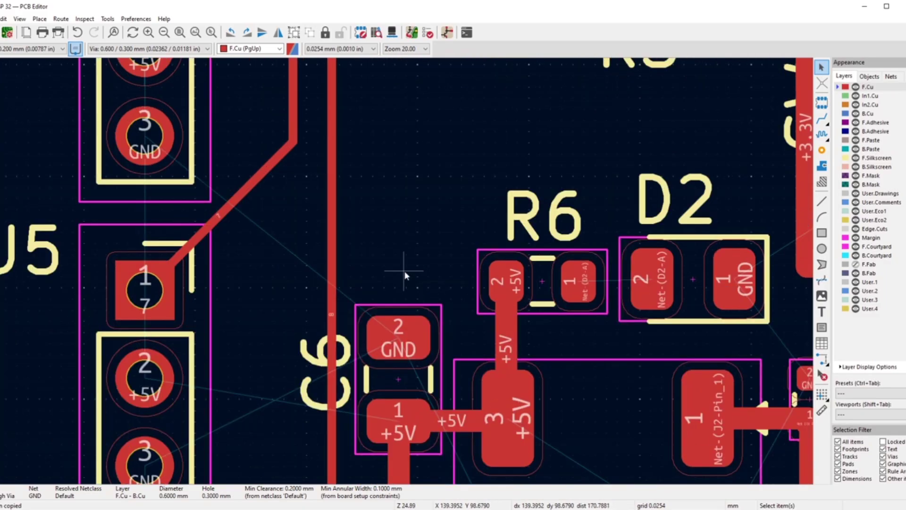
key("ctrl+v")
scroll(404, 272, "up", 3)
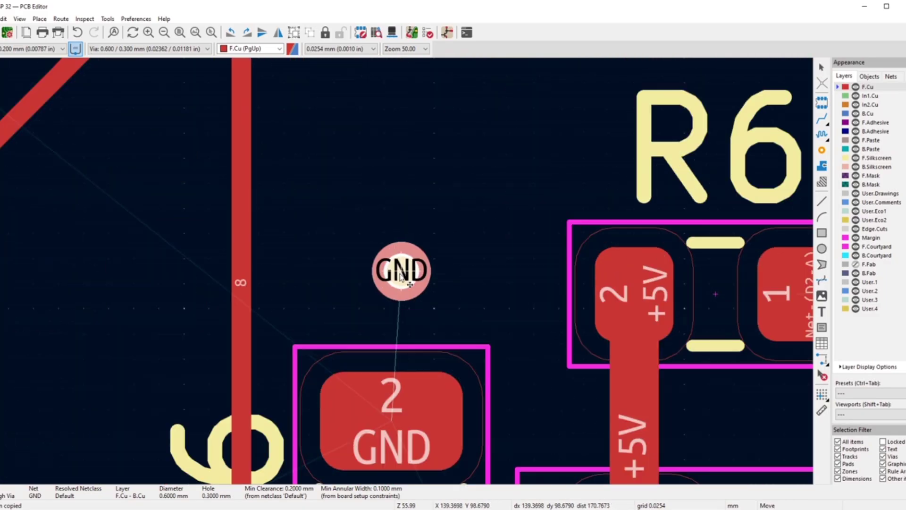
left_click(391, 290)
scroll(404, 273, "down", 3)
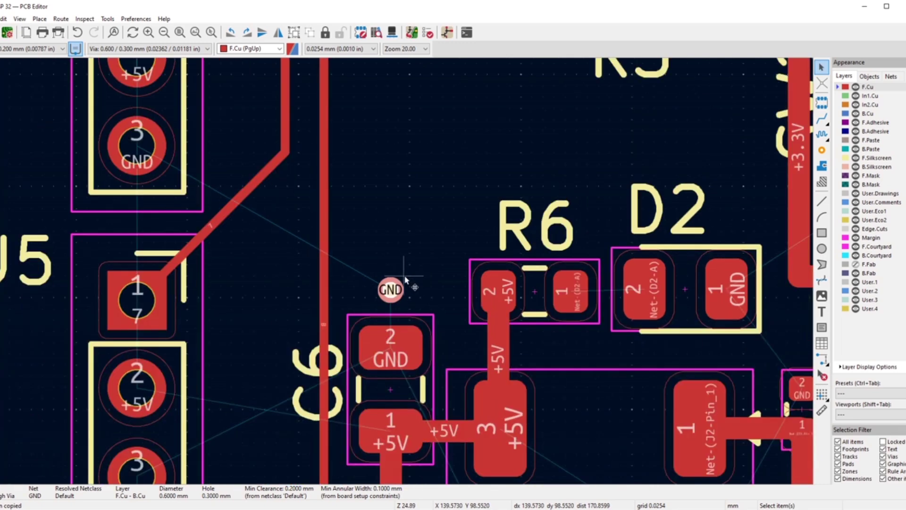
scroll(404, 272, "up", 3)
mouse_move(404, 271)
left_mouse_down()
mouse_move(400, 289)
mouse_move(399, 280)
left_mouse_up()
- Place a copy of the GND via just outside SW2's outline, level with GND pad 2, on the side facing the vertical +3.3V track
scroll(404, 271, "down", 6)
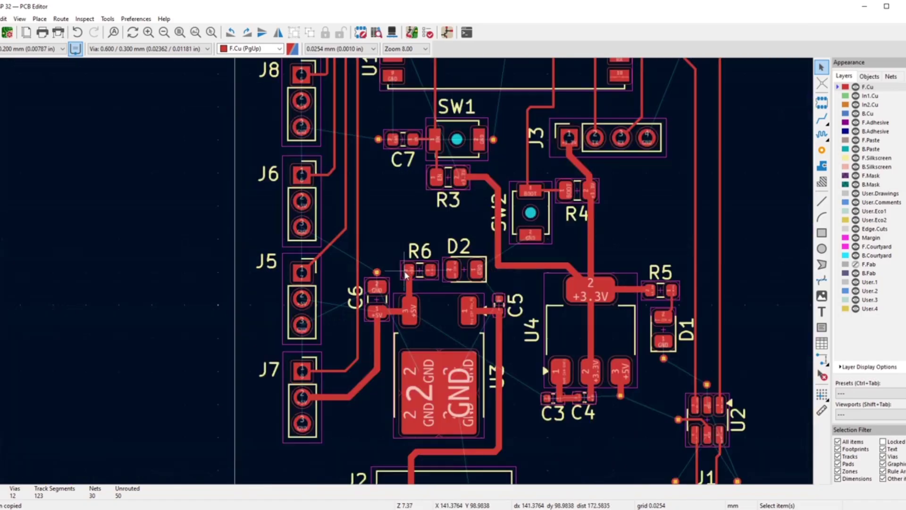
scroll(406, 275, "down", 2)
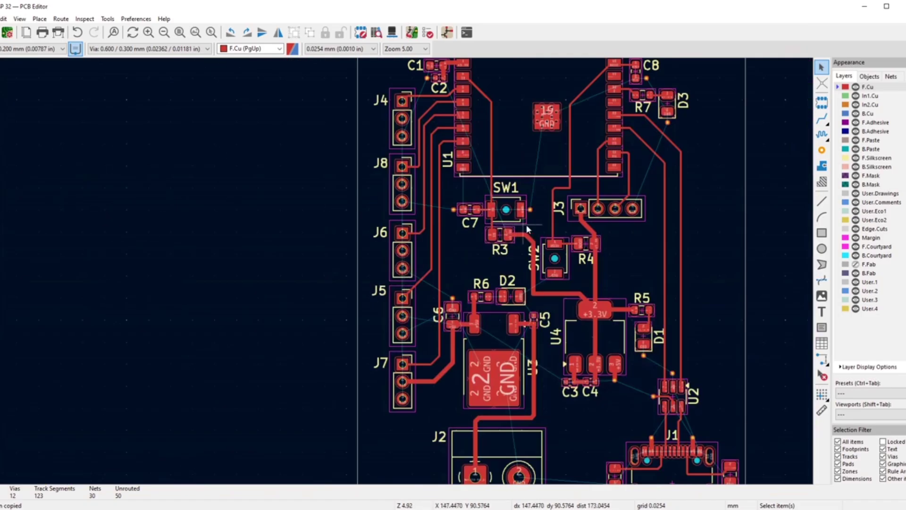
scroll(527, 226, "down", 2)
scroll(406, 271, "up", 2)
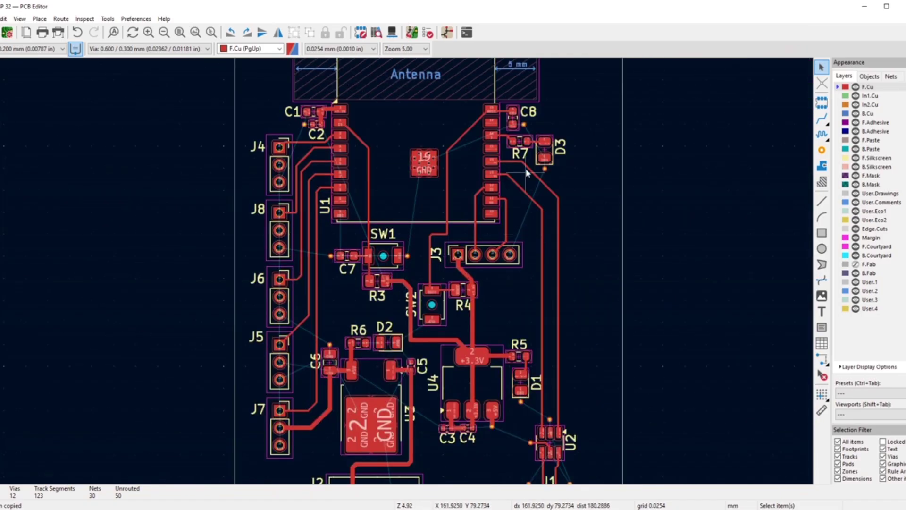
scroll(528, 174, "up", 2)
scroll(406, 273, "down", 3)
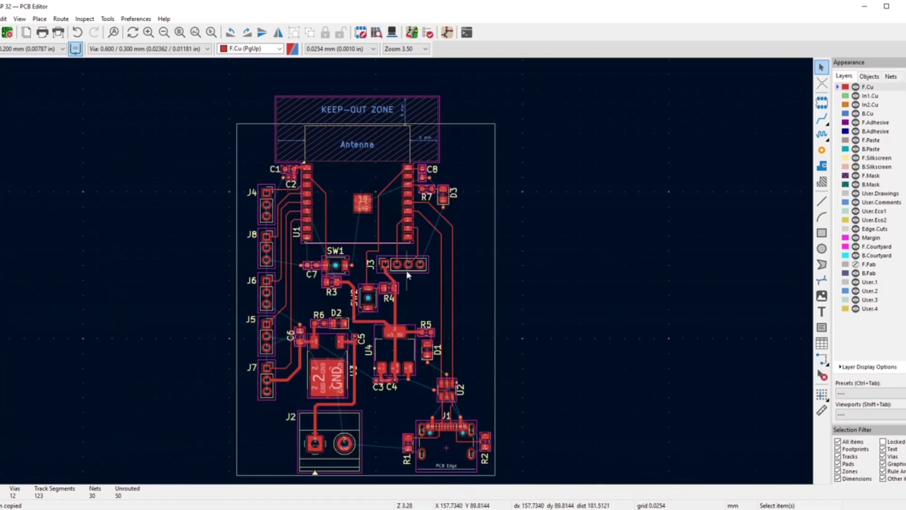
scroll(408, 275, "up", 7)
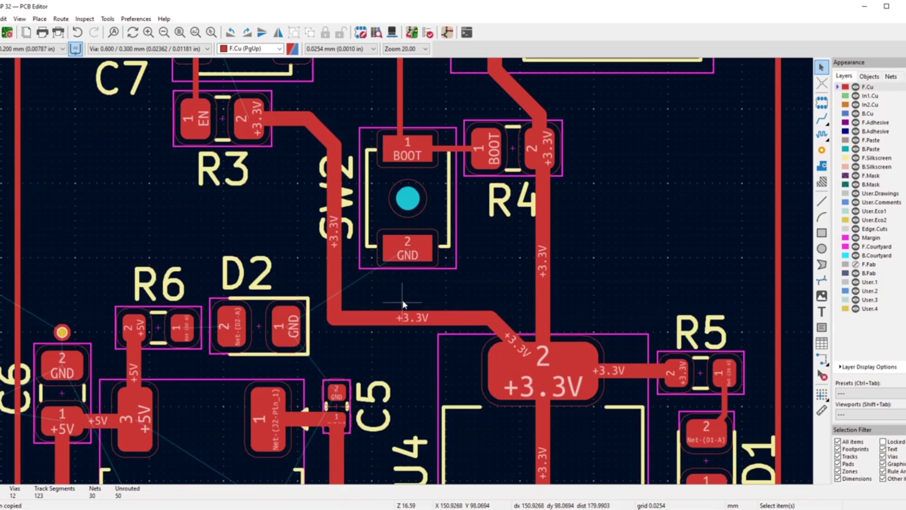
key("ctrl+v")
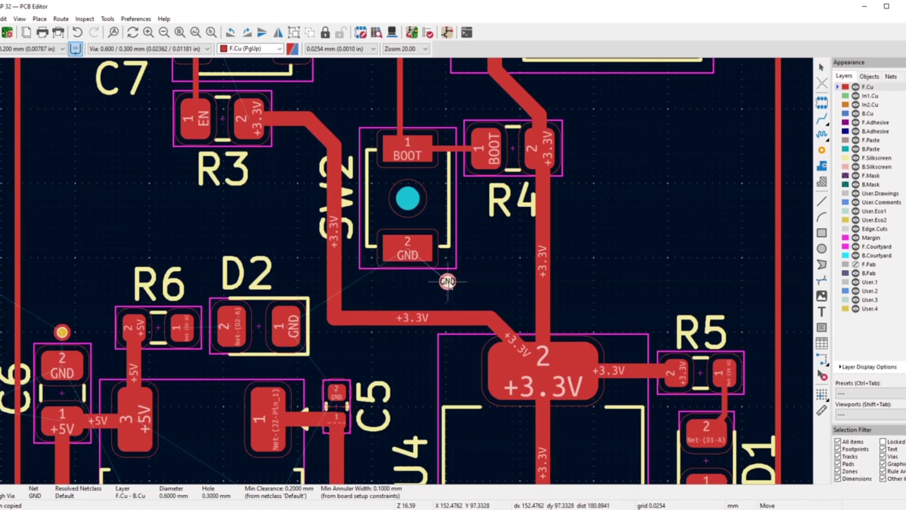
scroll(448, 276, "up", 2)
scroll(427, 228, "up", 2)
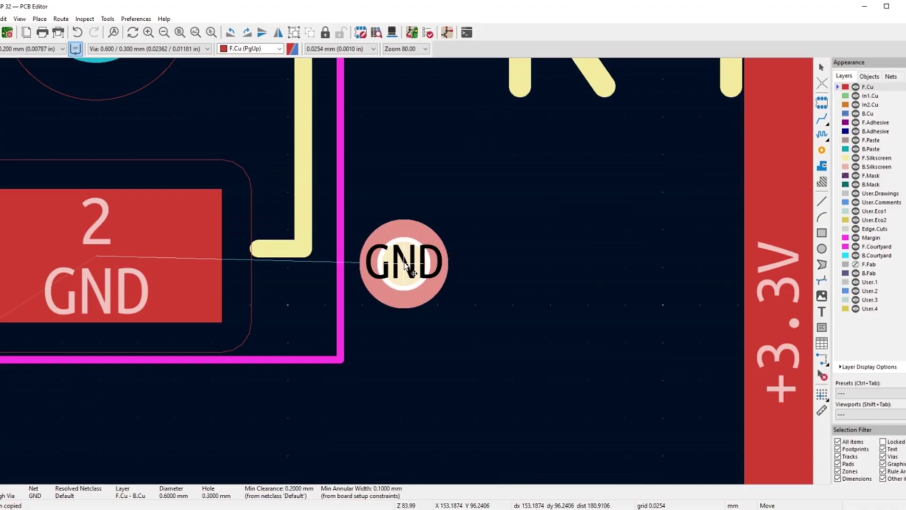
left_click(404, 259)
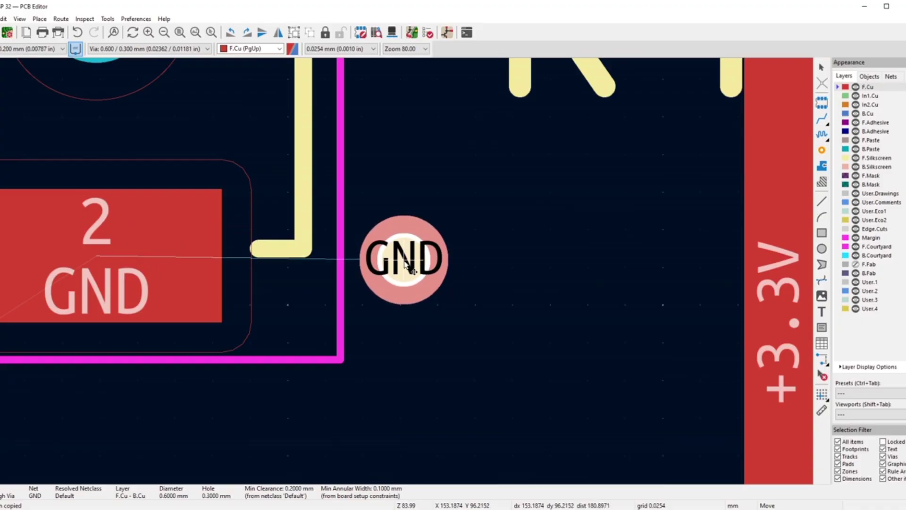
scroll(450, 205, "down", 5)
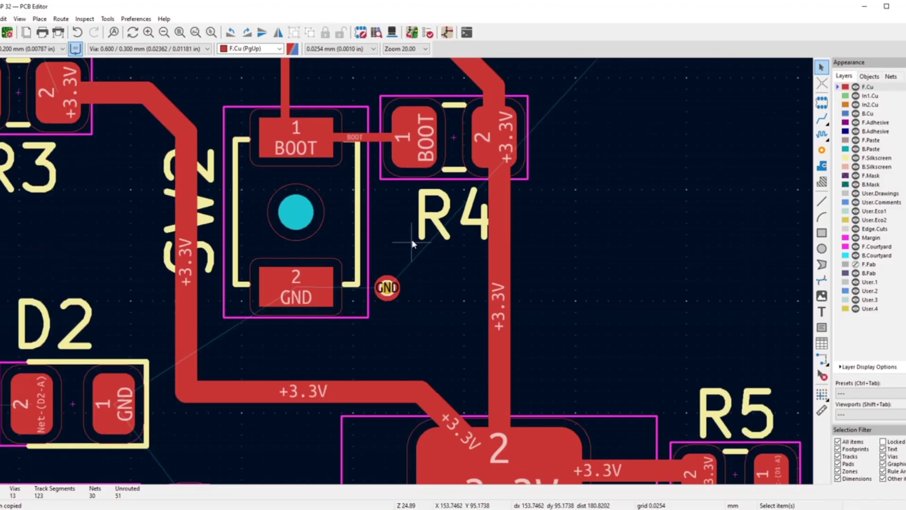
- Move R1's reference text from below the resistor to beside it, on the side facing J2
scroll(408, 270, "down", 1)
scroll(419, 343, "down", 2)
scroll(419, 345, "up", 4)
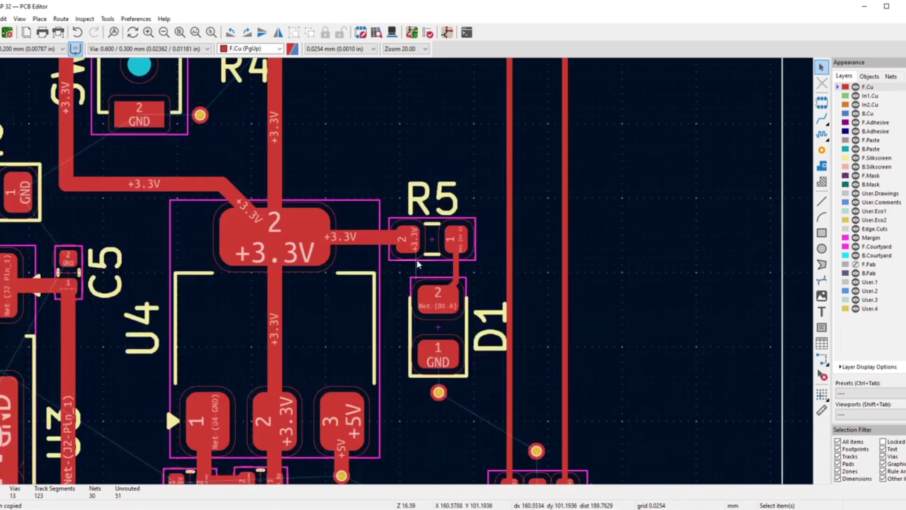
scroll(421, 346, "down", 1)
scroll(421, 345, "down", 1)
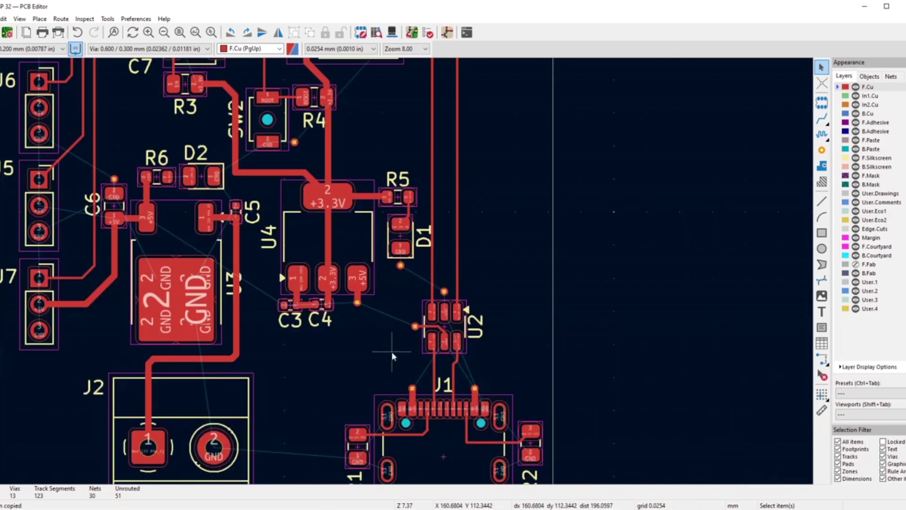
scroll(410, 293, "down", 1)
scroll(406, 276, "up", 2)
scroll(406, 276, "up", 1)
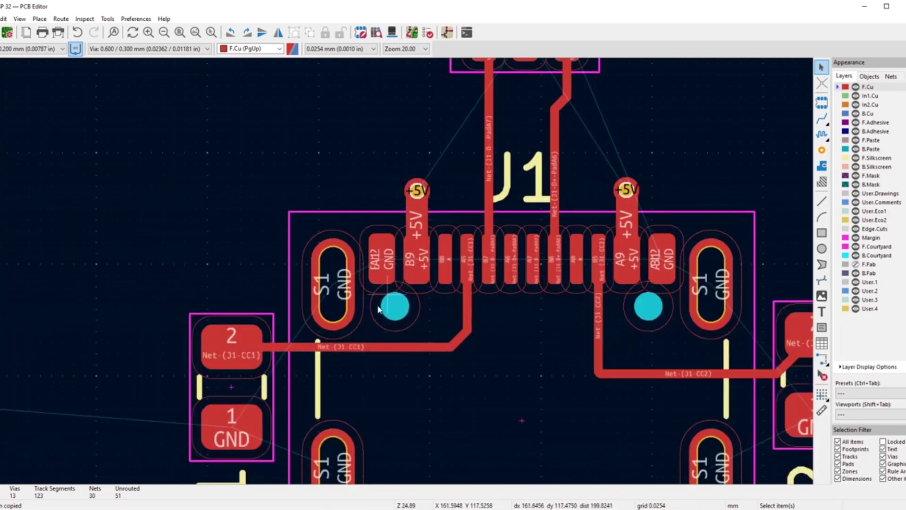
scroll(413, 297, "down", 2)
scroll(419, 320, "up", 1)
scroll(399, 344, "up", 3)
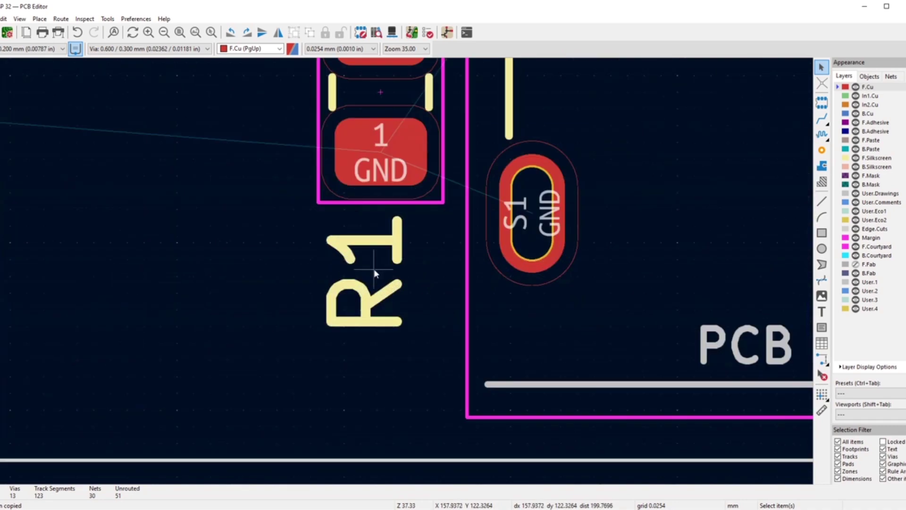
left_click_drag(374, 270, 242, 116)
scroll(242, 118, "down", 1)
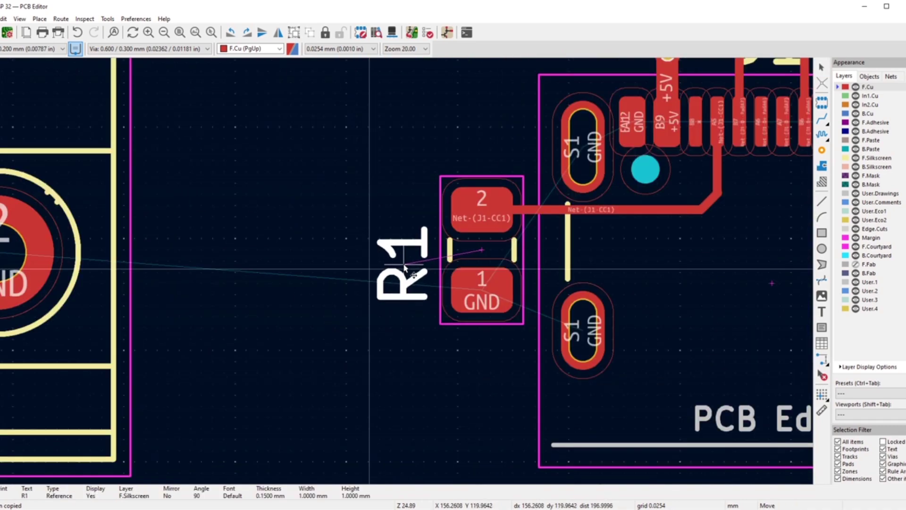
left_click(410, 265)
scroll(404, 270, "down", 2)
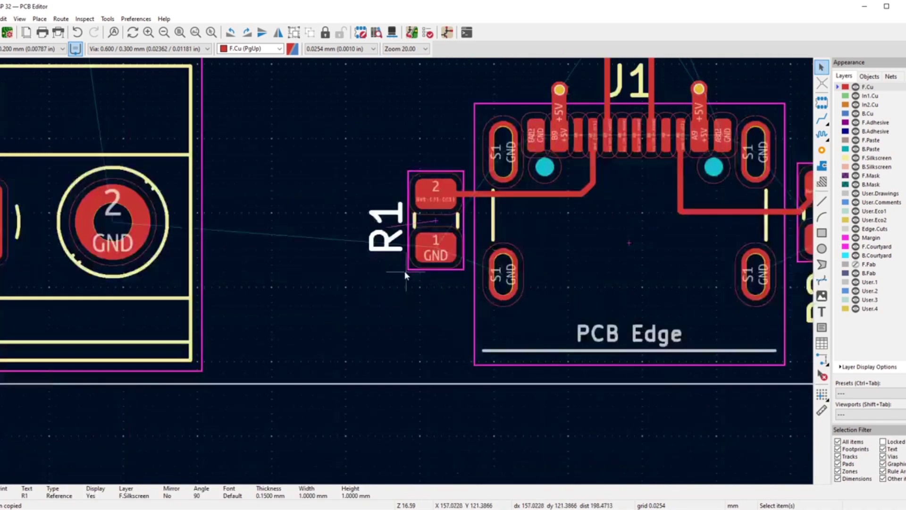
- Place a copy of the GND via just below R1's outline, in line with GND pad 1
scroll(426, 286, "up", 2)
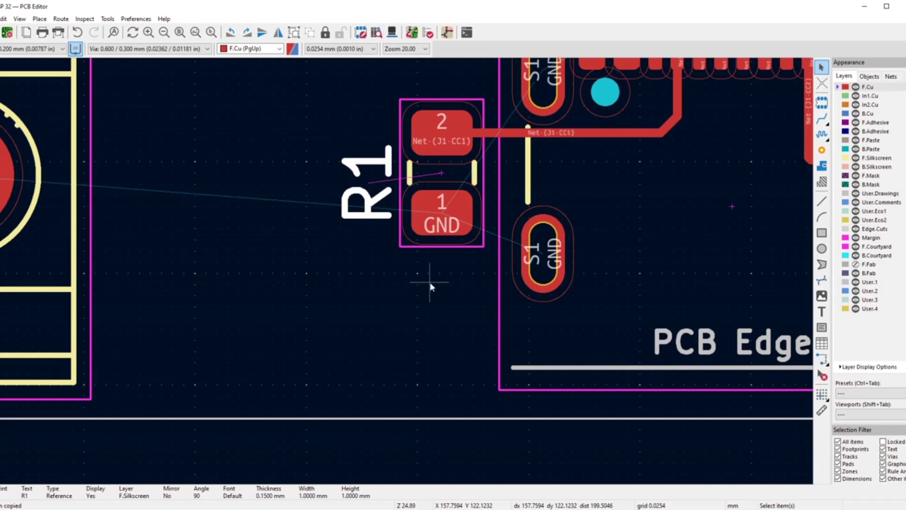
key("ctrl+v")
scroll(426, 283, "up", 2)
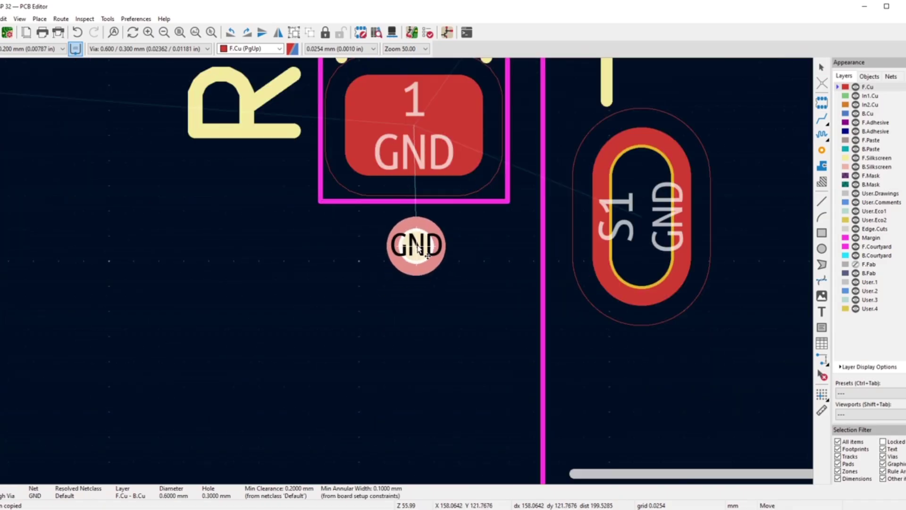
left_click(417, 246)
scroll(401, 279, "down", 3)
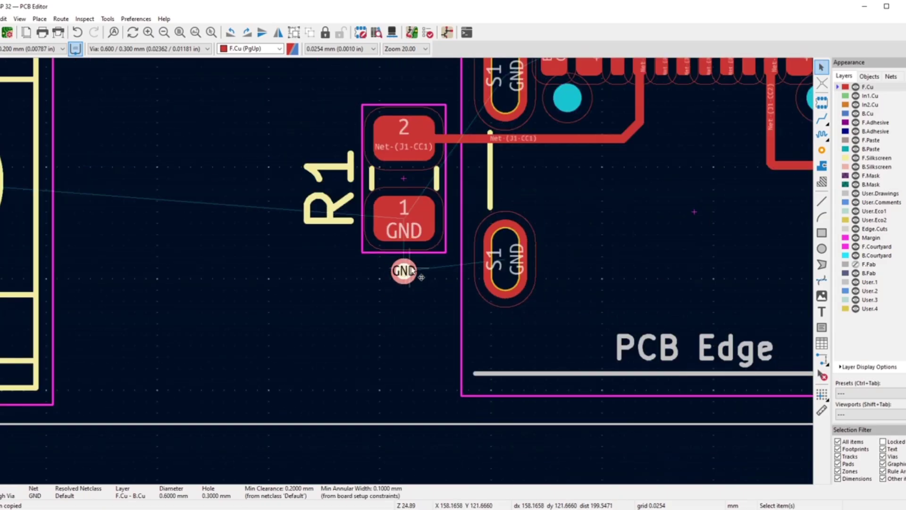
- Move R2's reference text from below the resistor to just above its outline, next to pad 2
scroll(406, 276, "up", 2)
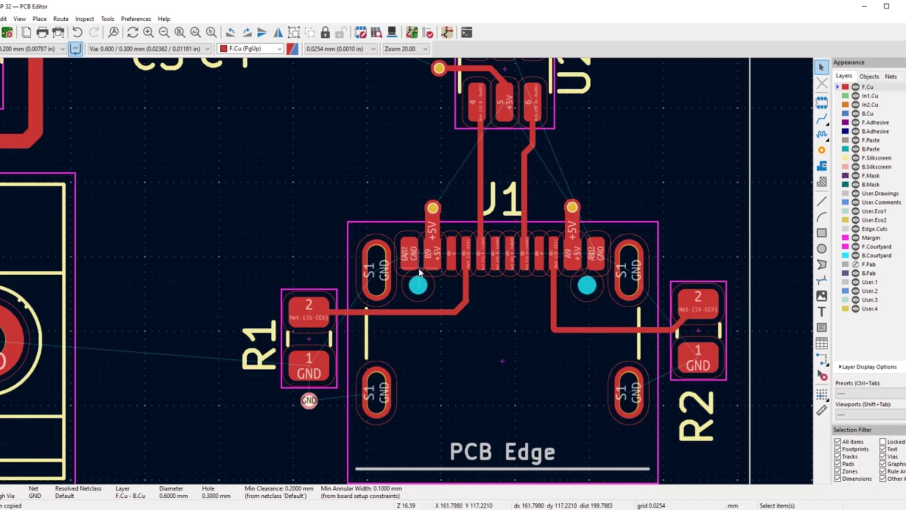
scroll(425, 279, "down", 2)
scroll(550, 286, "up", 3)
left_click(481, 460)
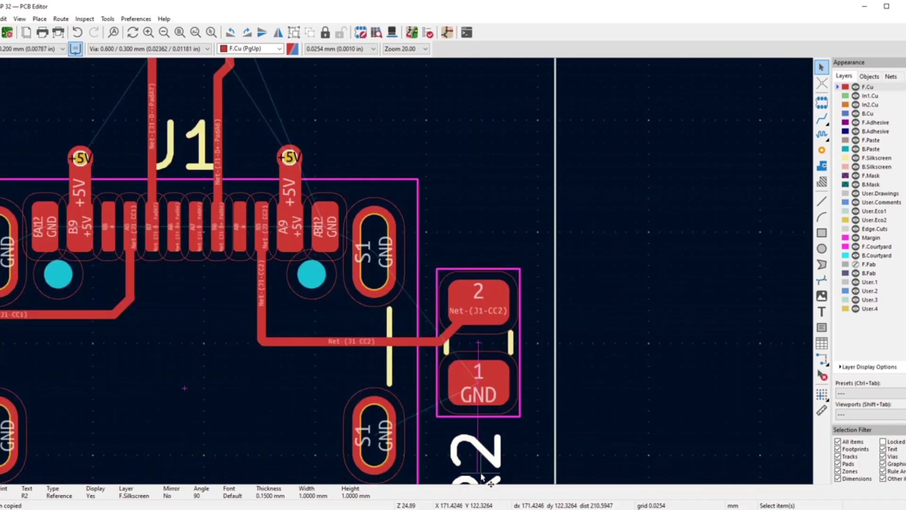
key("m")
left_click(476, 222)
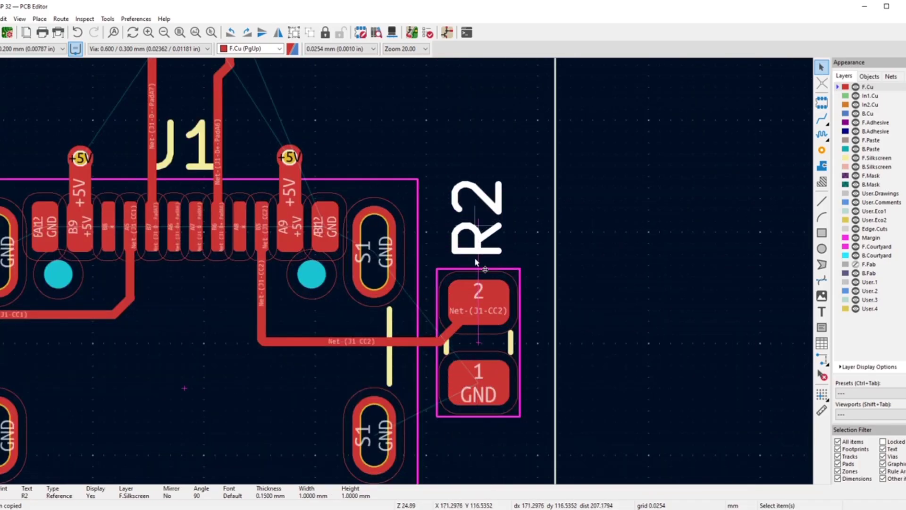
- Place a copy of the GND via just below R2's outline, in line with GND pad 1
scroll(475, 348, "down", 2)
key("ctrl+v")
scroll(408, 319, "up", 3)
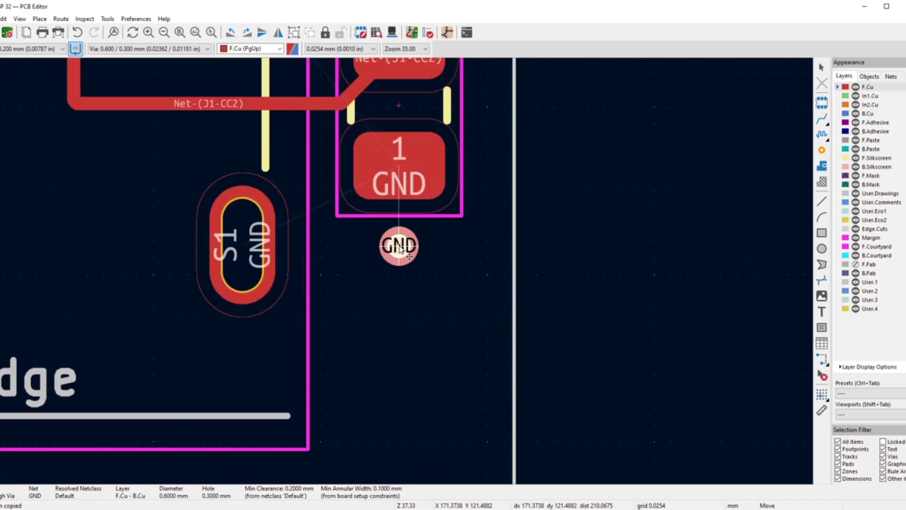
left_click(397, 247)
scroll(405, 275, "down", 3)
scroll(405, 275, "down", 2)
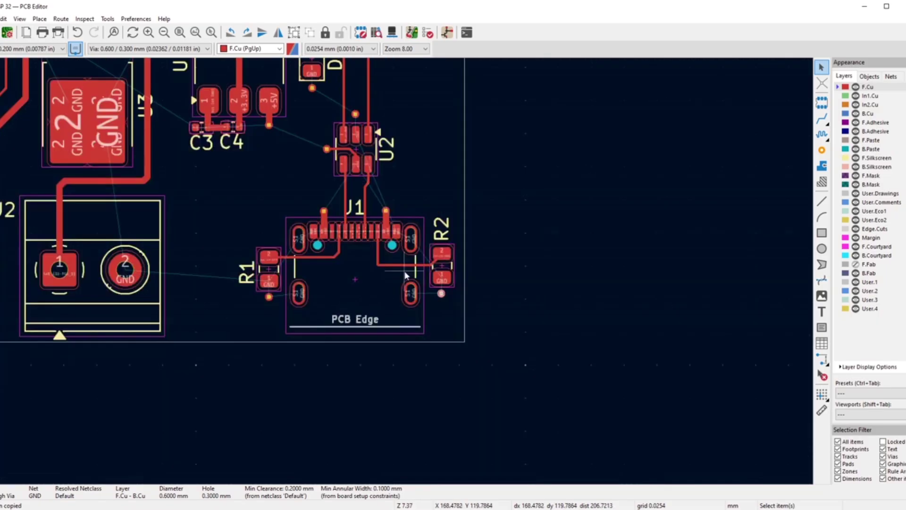
- Route a 0.200 mm GND track from J1's GND pad beside B9 to the adjacent upper S1 shield pad
scroll(366, 235, "up", 4)
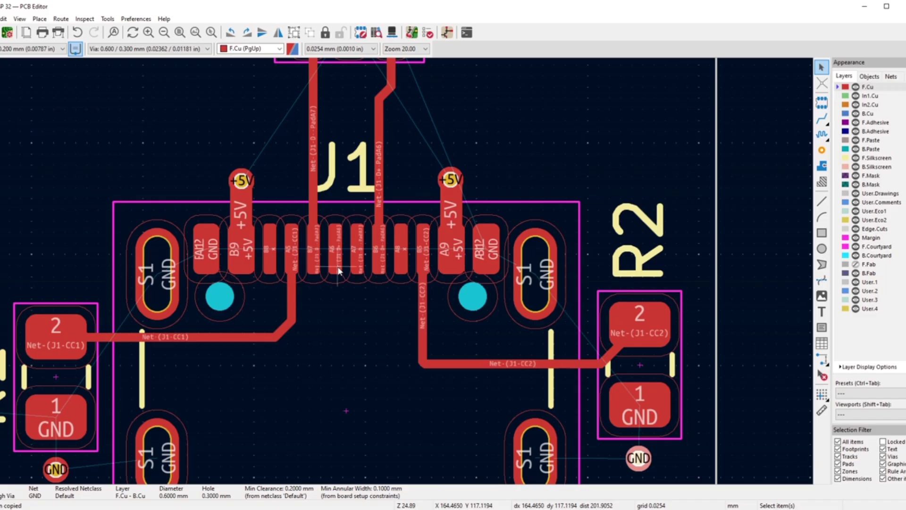
scroll(312, 270, "down", 2)
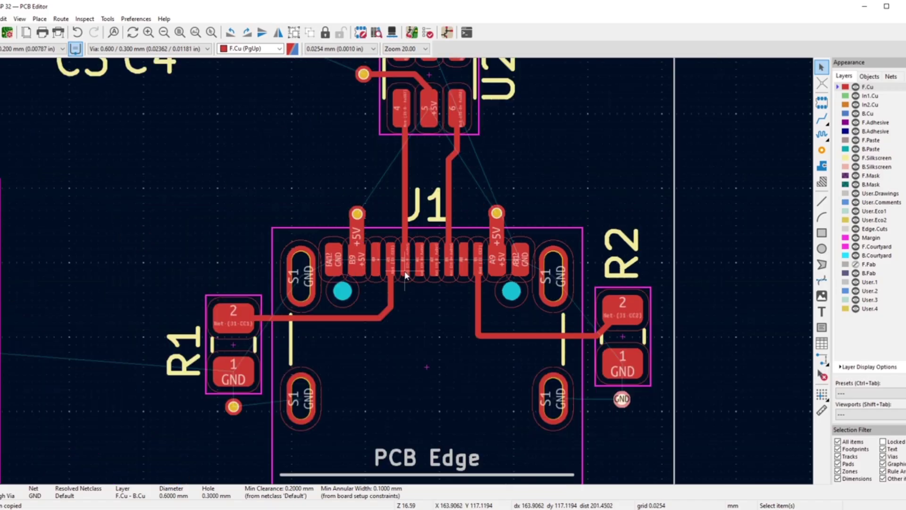
scroll(408, 291, "up", 2)
scroll(405, 275, "up", 1)
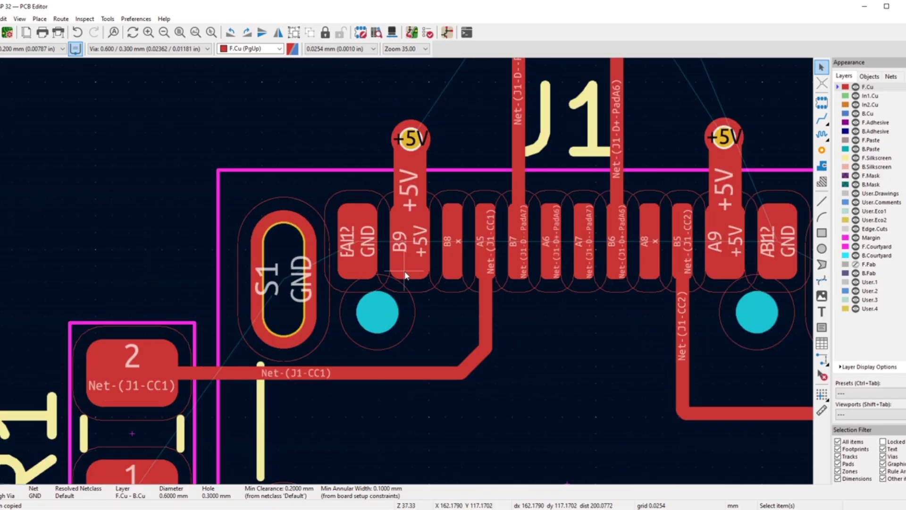
left_click(821, 119)
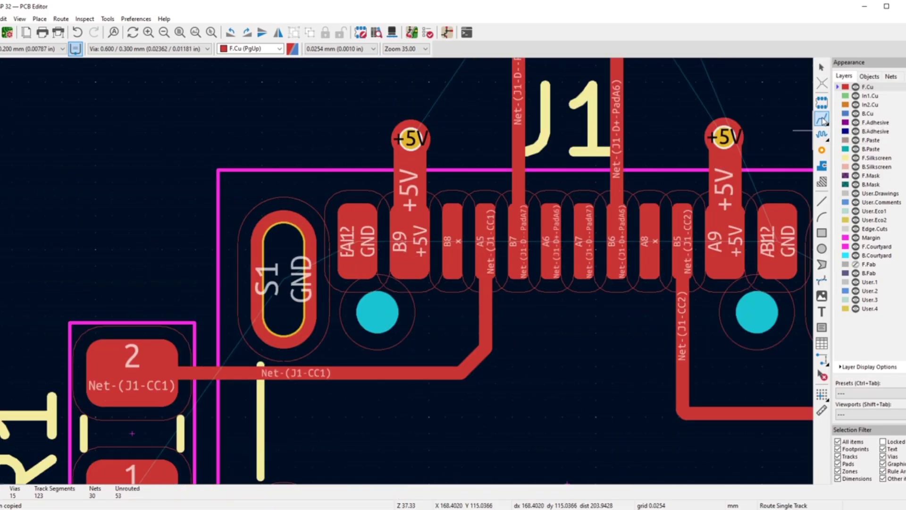
left_click(359, 233)
left_click(283, 271)
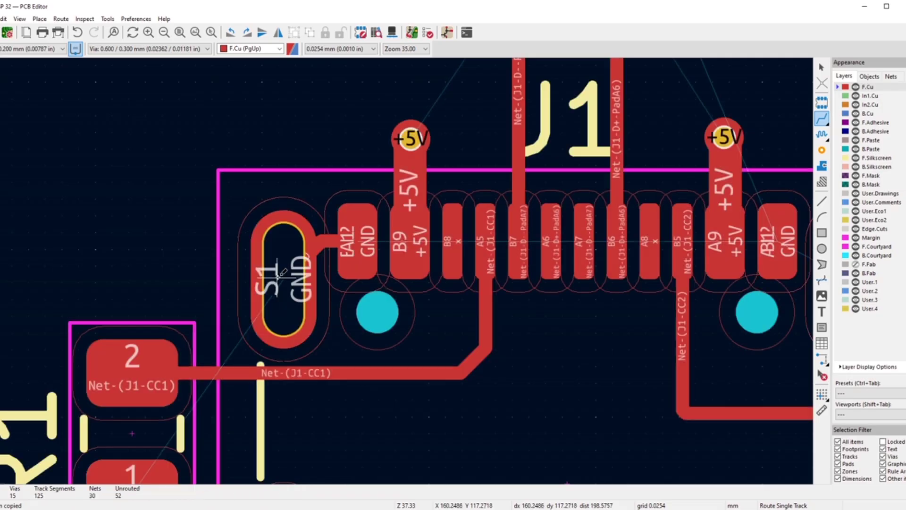
right_click(297, 138)
left_click(337, 146)
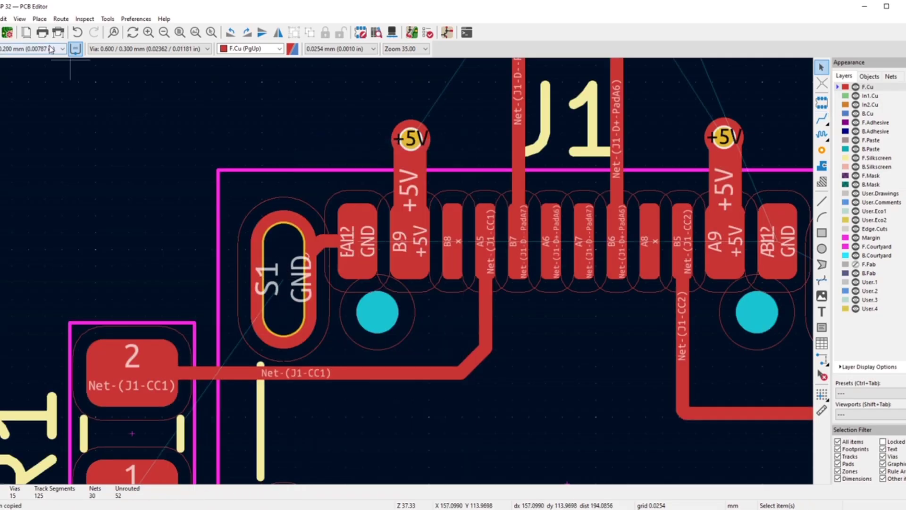
- Set the track width to 0.500 mm and delete the thin GND track between J1's pad beside B9 and shield pad S1
left_click(51, 48)
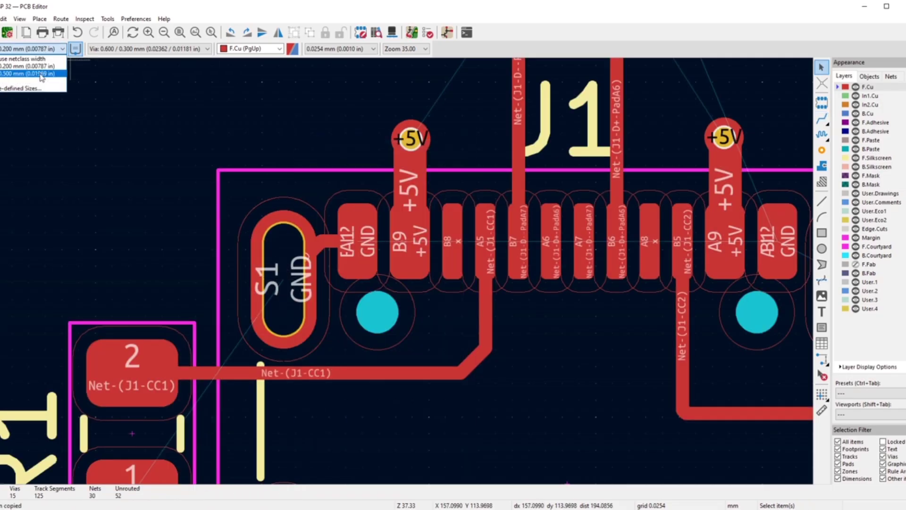
left_click(33, 73)
scroll(647, 250, "down", 3)
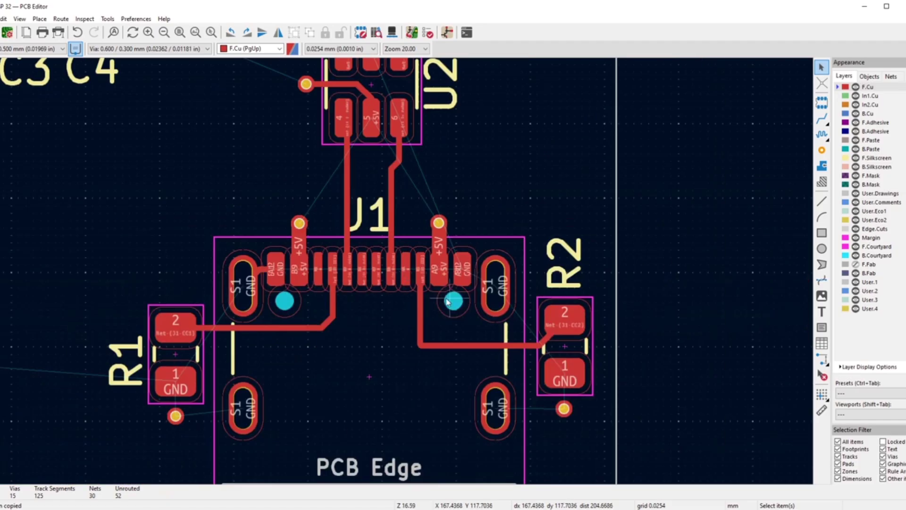
left_click(822, 119)
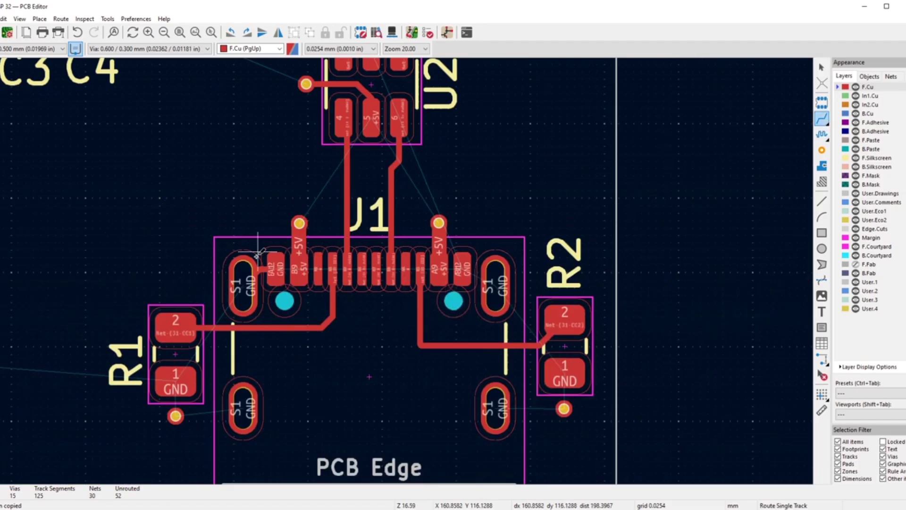
scroll(261, 266, "up", 3)
right_click(355, 147)
left_click(361, 162)
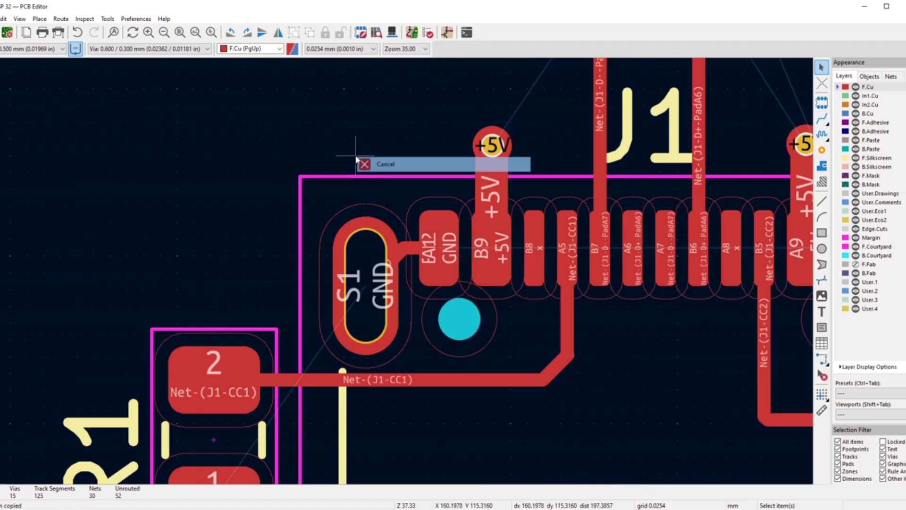
left_click(417, 254)
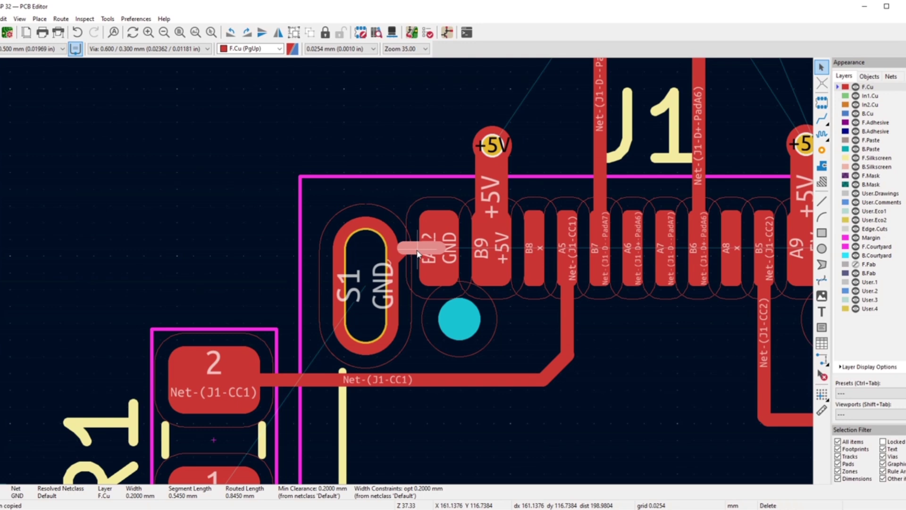
key("Delete")
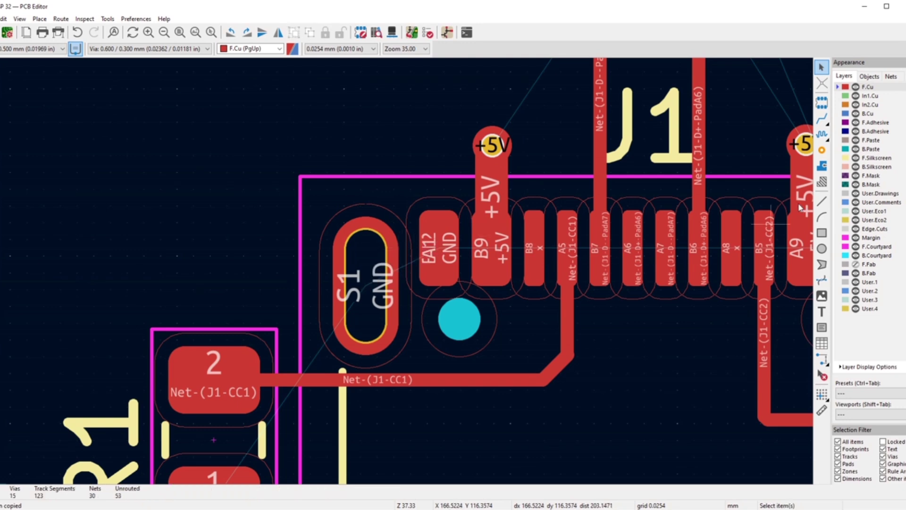
- Route 0.5 mm GND tracks from J1's two outer GND pads to their adjacent upper S1 shield pads
left_click(822, 118)
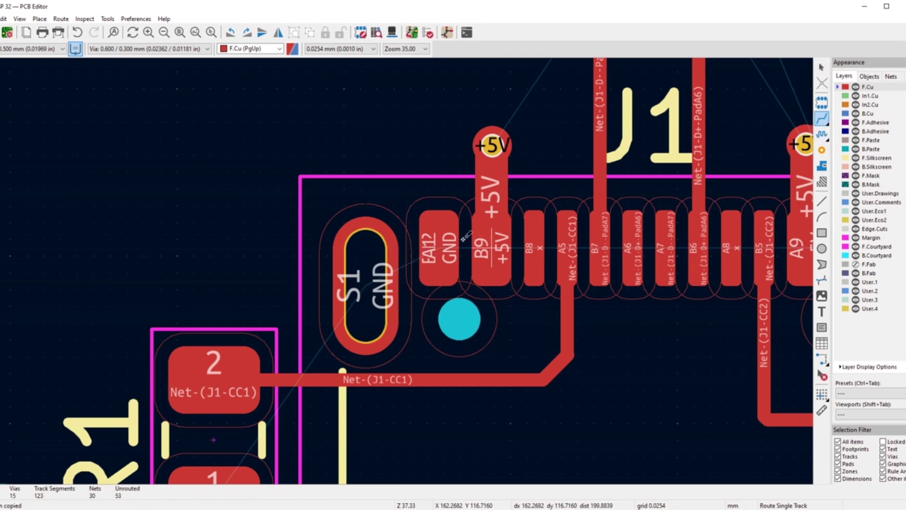
left_click(439, 245)
left_click(322, 297)
scroll(323, 297, "down", 5)
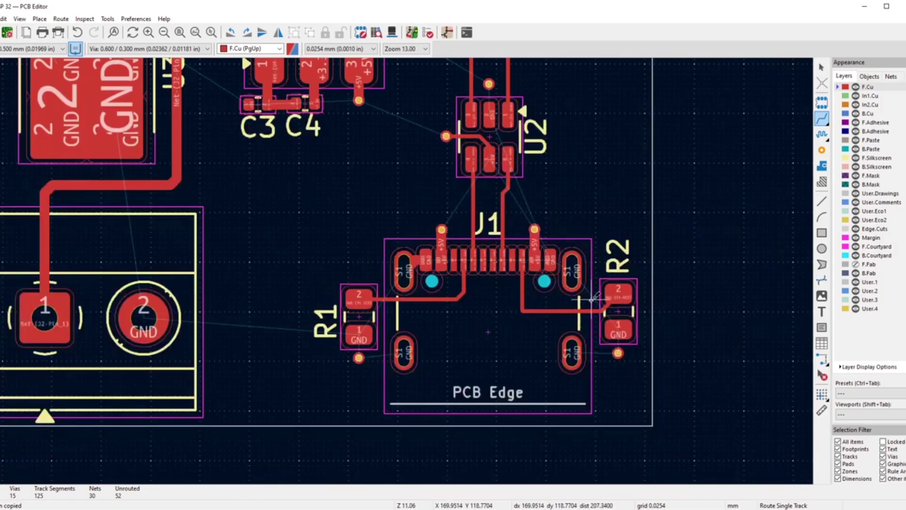
scroll(592, 304, "up", 5)
left_click(282, 151)
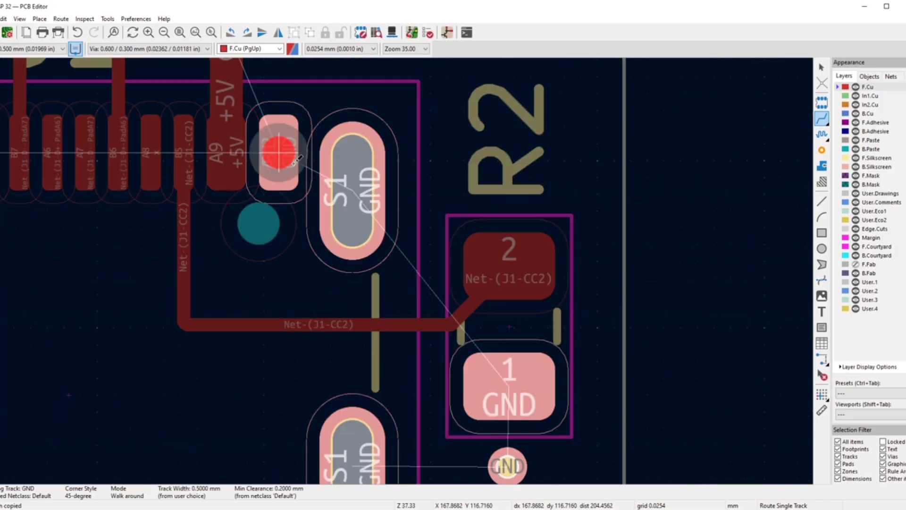
left_click(354, 182)
- Route a 0.5 mm GND track from the via below R2 to R2's pad 1
scroll(384, 313, "down", 2)
scroll(405, 271, "down", 2)
scroll(450, 344, "up", 2)
left_click(413, 244)
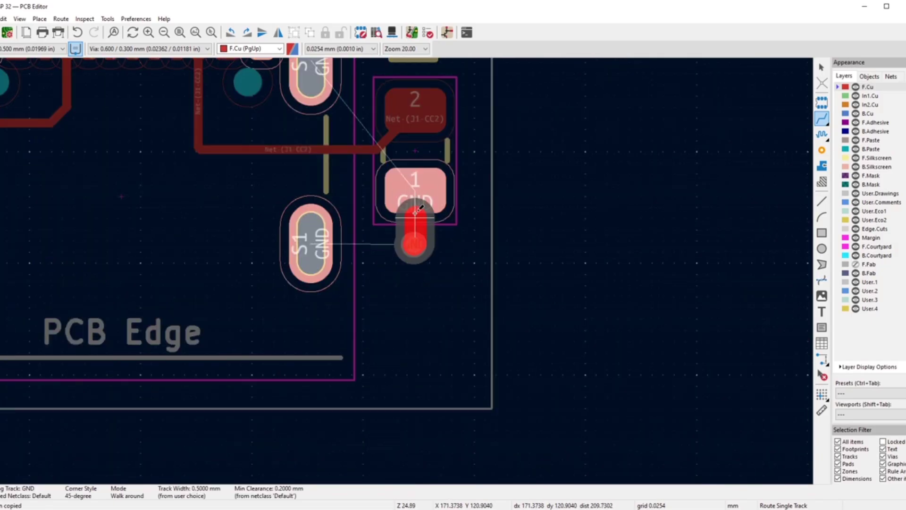
left_click(415, 194)
- Route a 0.5 mm GND track from the via below R1 to R1's pad 1
scroll(203, 203, "down", 2)
scroll(248, 297, "up", 5)
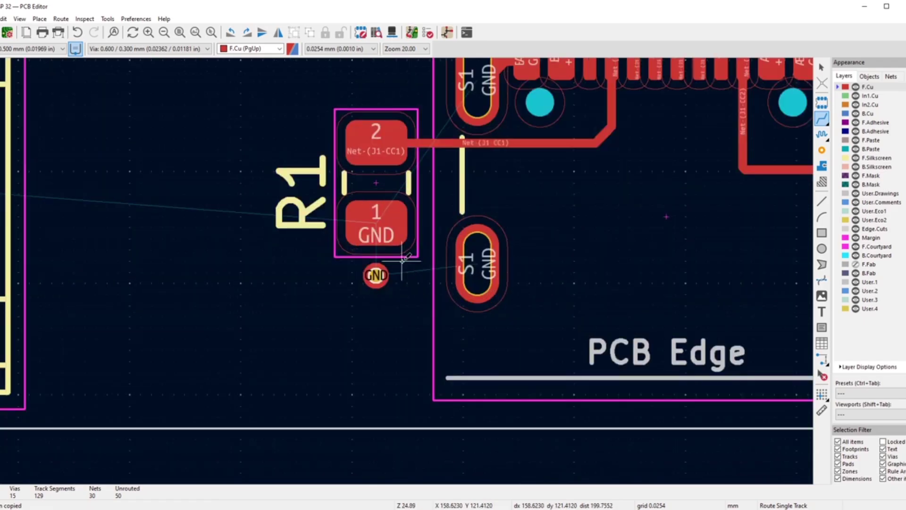
left_click(347, 302)
left_click(350, 211)
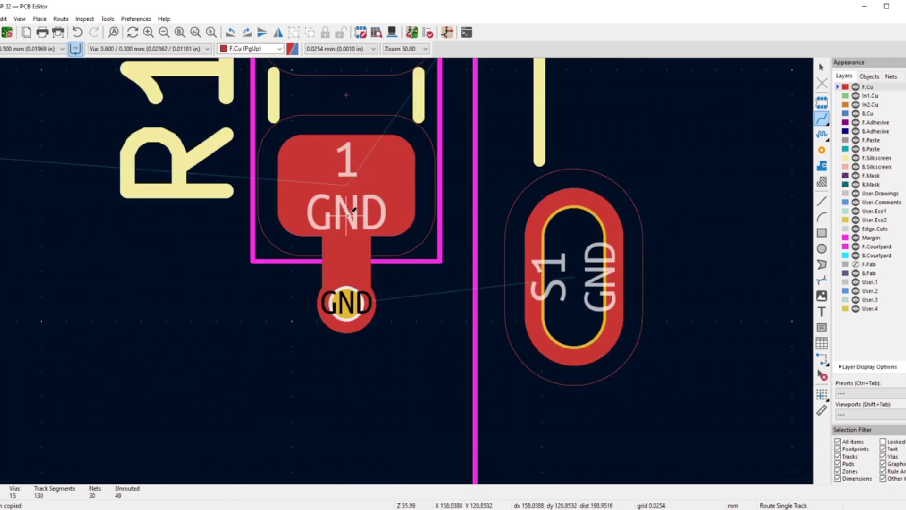
- Route a 0.5 mm GND track from SW2's pad 2 to the GND via beside the switch
scroll(412, 245, "down", 10)
scroll(407, 258, "up", 4)
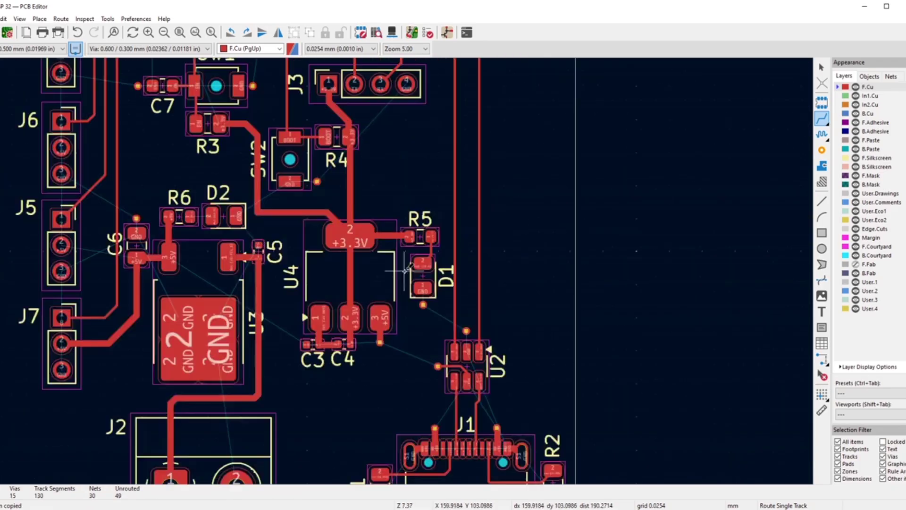
scroll(375, 260, "down", 3)
scroll(405, 270, "up", 8)
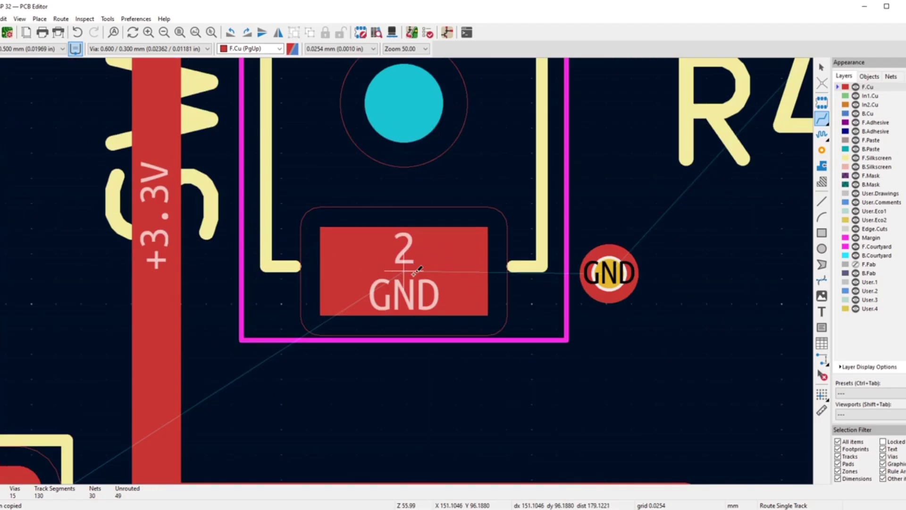
left_click(417, 269)
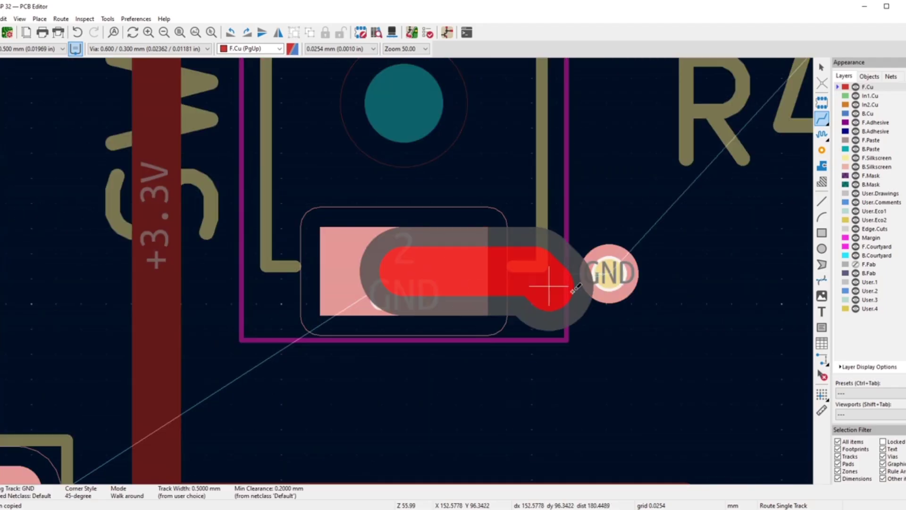
left_click(609, 274)
- Route a 0.5 mm GND track from C6's pad 2 to the GND via just above the capacitor
scroll(351, 258, "down", 5)
scroll(250, 323, "up", 5)
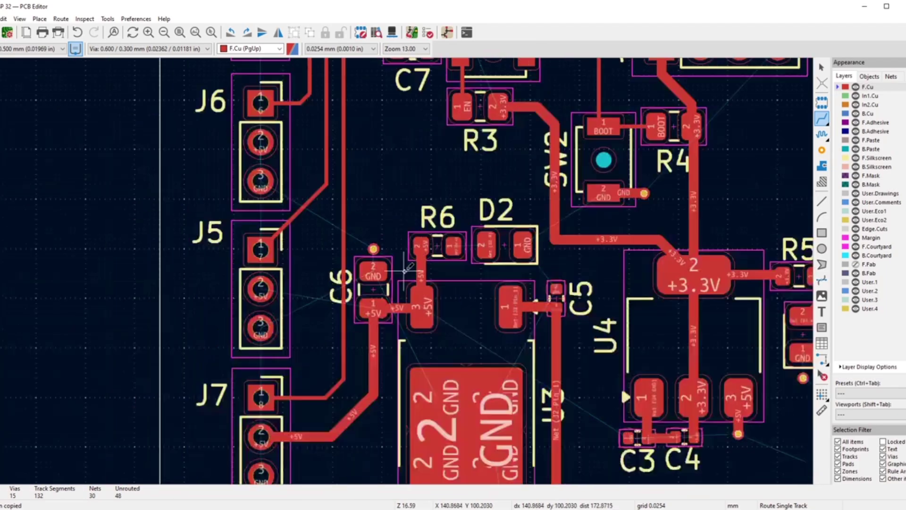
left_click(404, 264)
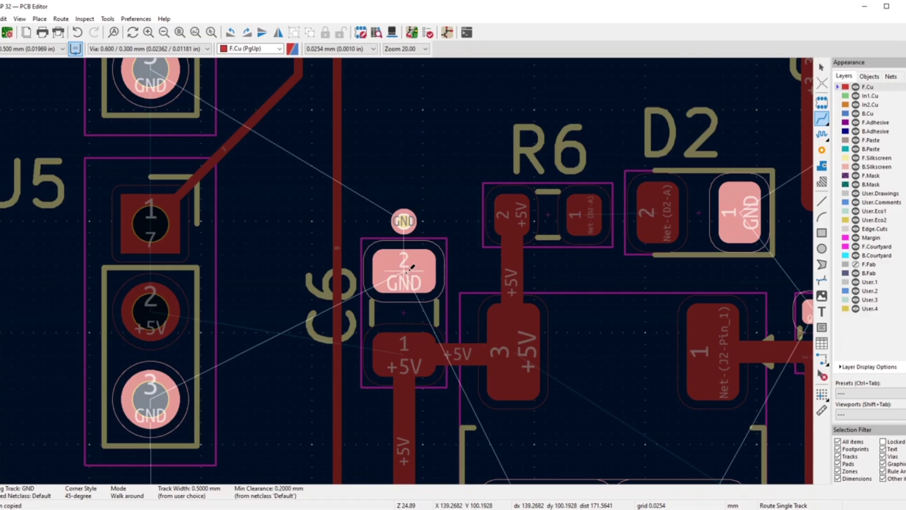
left_click(404, 219)
- Route a 0.5 mm GND track from C7's pad 2 to the GND via beside the capacitor
scroll(403, 219, "down", 3)
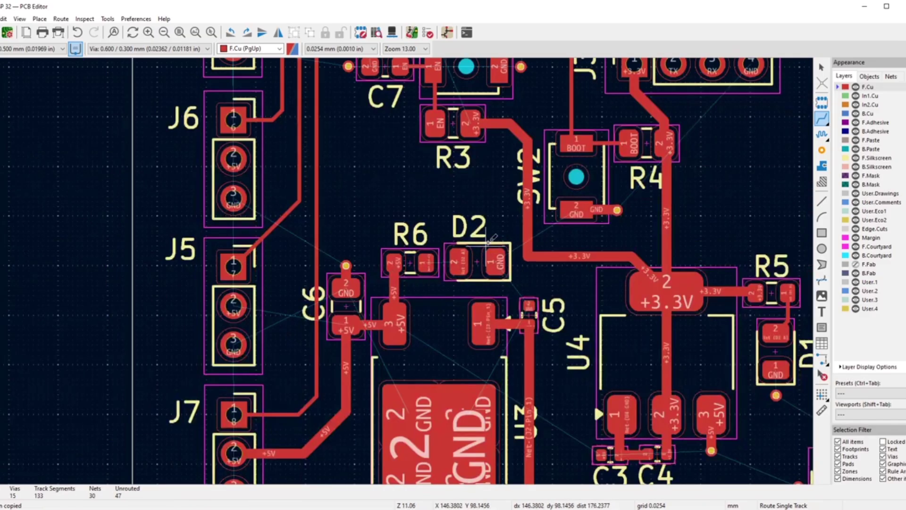
scroll(489, 246, "up", 2)
scroll(399, 270, "down", 2)
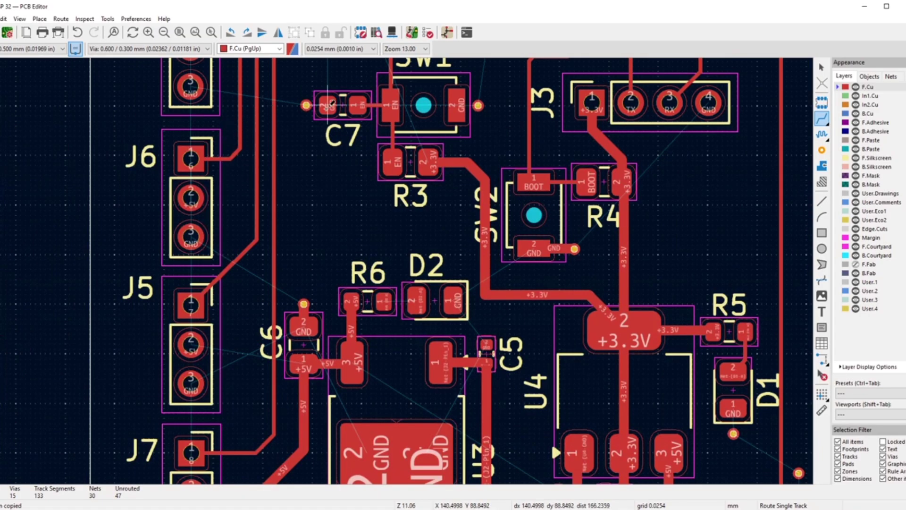
scroll(326, 105, "up", 6)
left_click(404, 268)
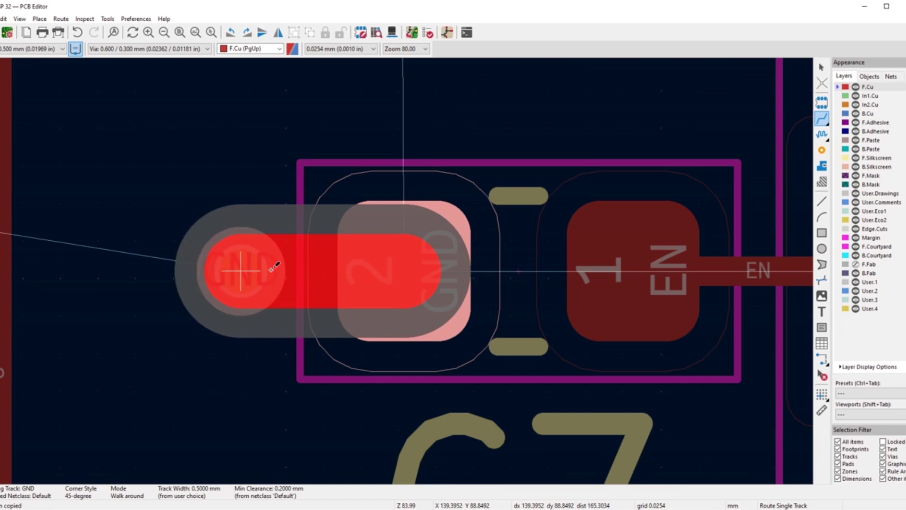
left_click(241, 270)
scroll(241, 270, "down", 4)
scroll(386, 273, "down", 5)
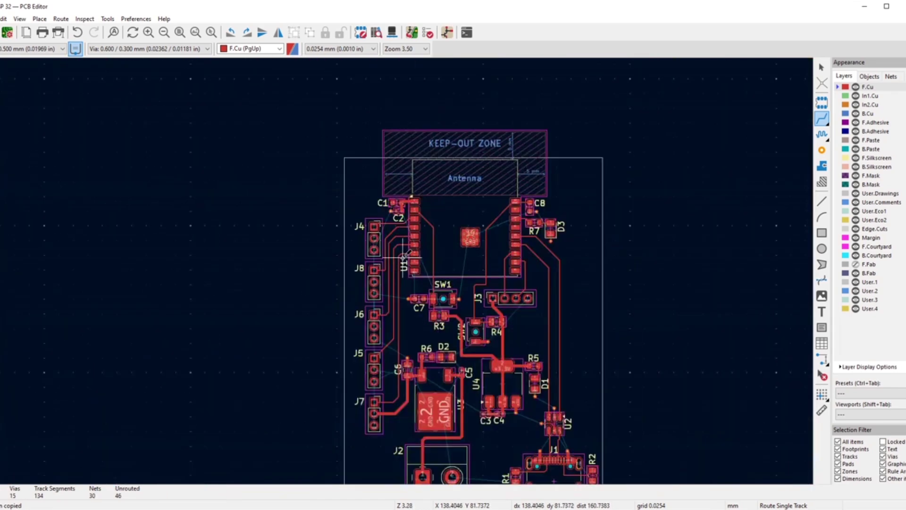
scroll(404, 265, "up", 5)
scroll(405, 268, "up", 2)
left_click(415, 302)
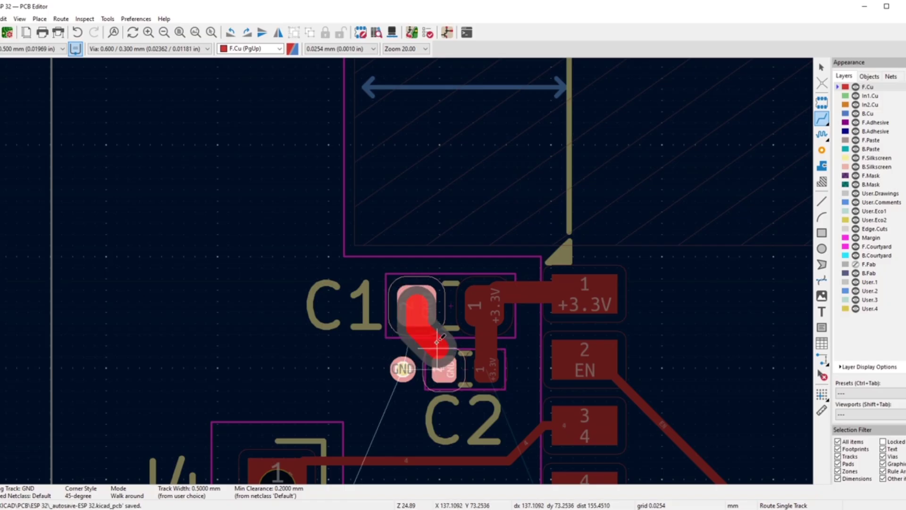
right_click(419, 330)
left_click(448, 53)
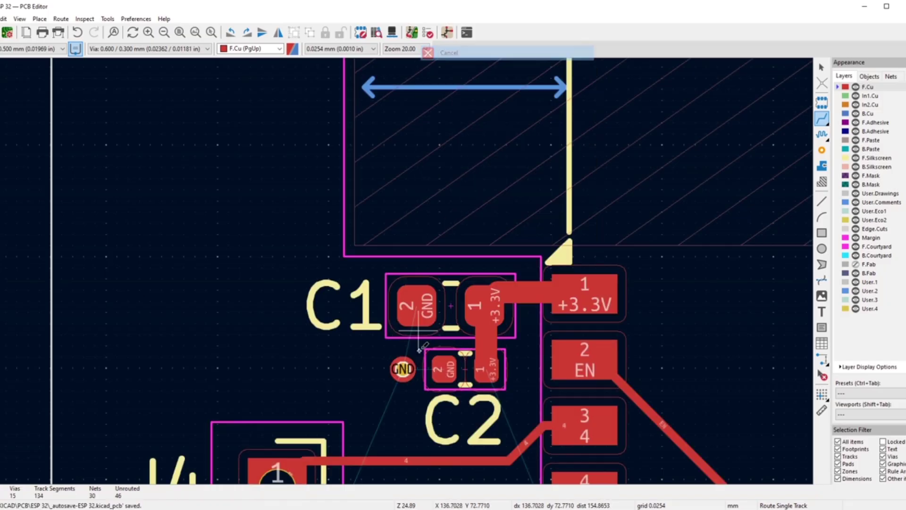
scroll(404, 270, "up", 4)
left_click(405, 270)
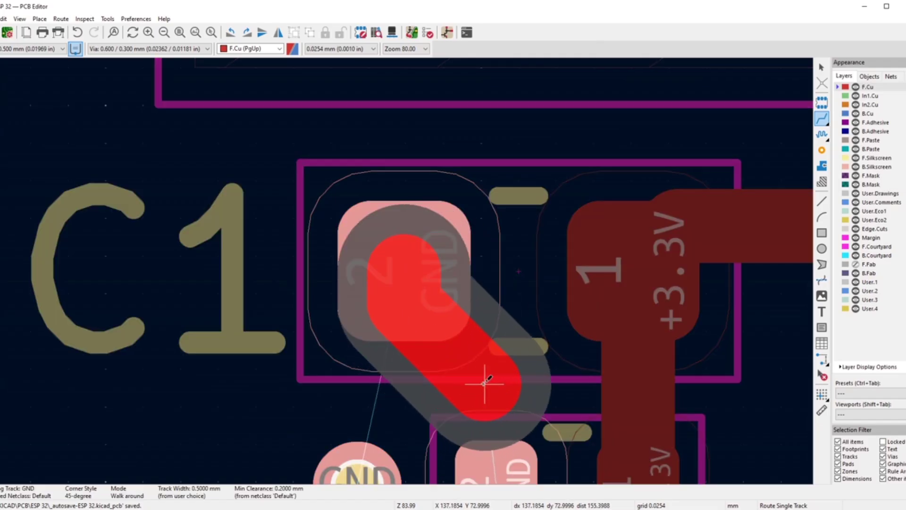
scroll(485, 383, "up", 2)
scroll(420, 259, "down", 1)
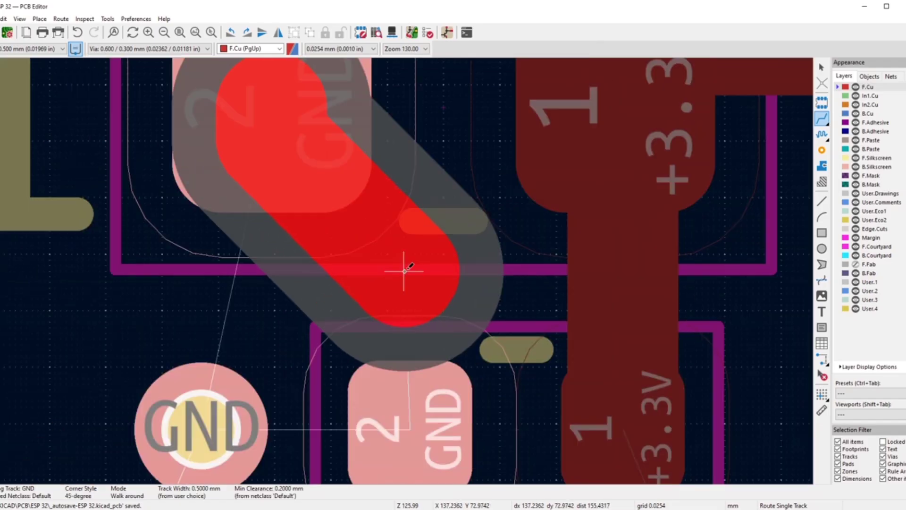
scroll(403, 271, "down", 5)
scroll(403, 271, "up", 2)
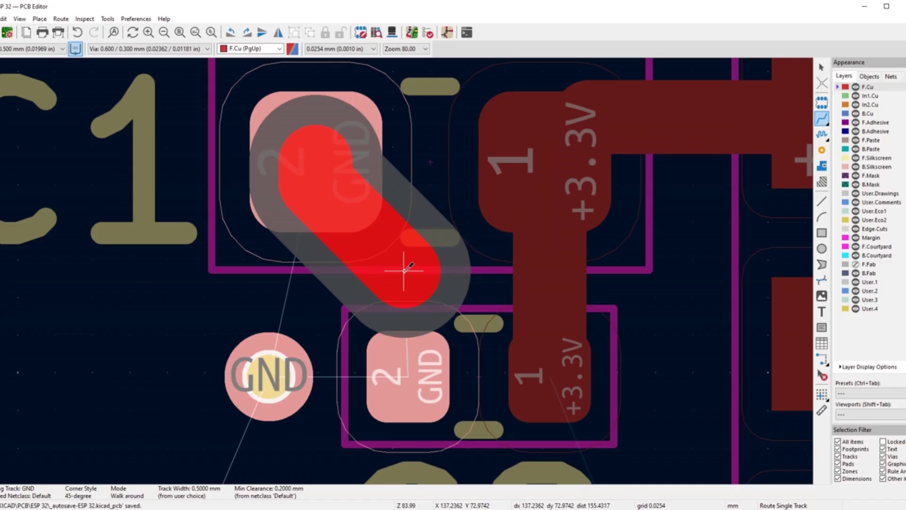
right_click(399, 228)
left_click(413, 230)
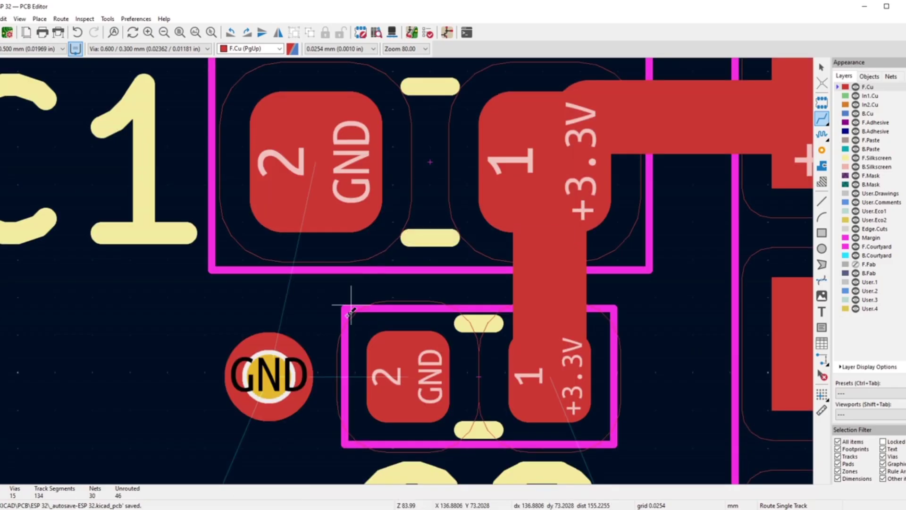
- Route a 0.5 mm GND track from C2's pad 2 to the GND via beside the capacitor
left_click(408, 376)
left_click(269, 376)
scroll(269, 375, "down", 4)
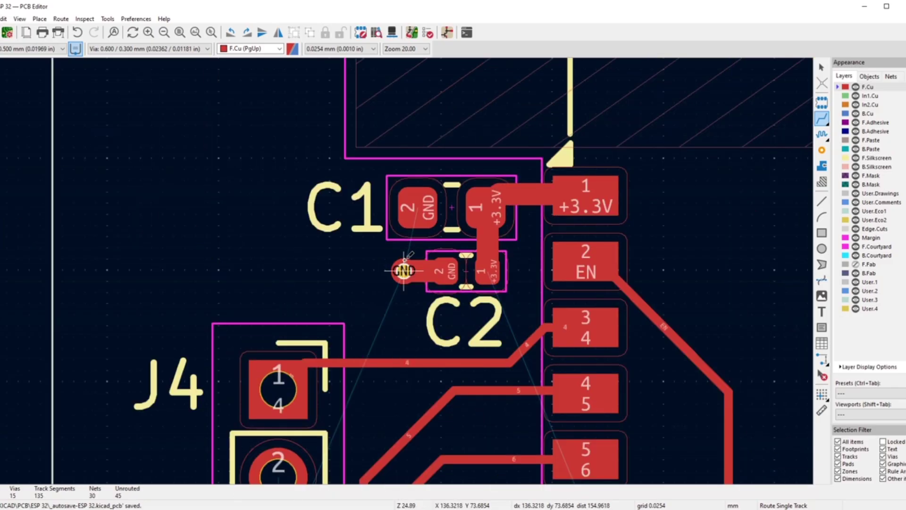
scroll(330, 222, "up", 3)
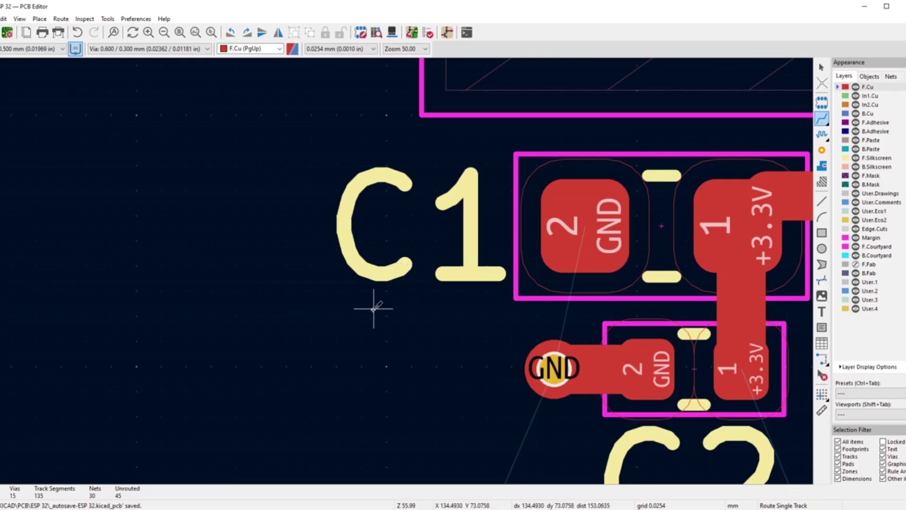
- Move the C1 reference text below its original position, just beside the GND via of C2
right_click(373, 309)
left_click(420, 195)
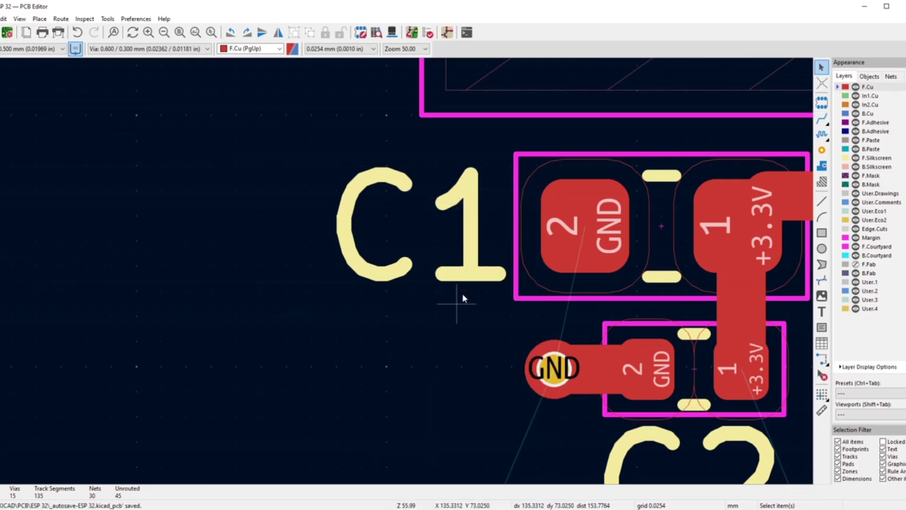
left_click(476, 277)
key("m")
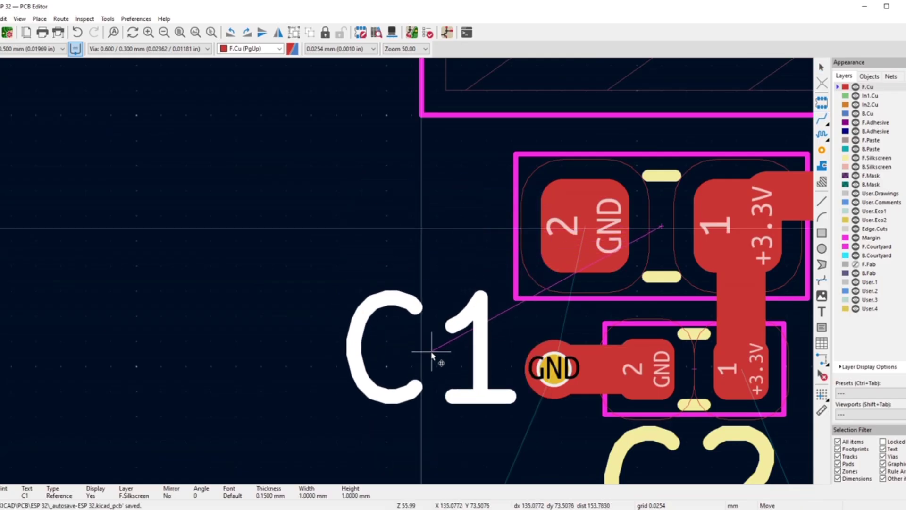
left_click(434, 364)
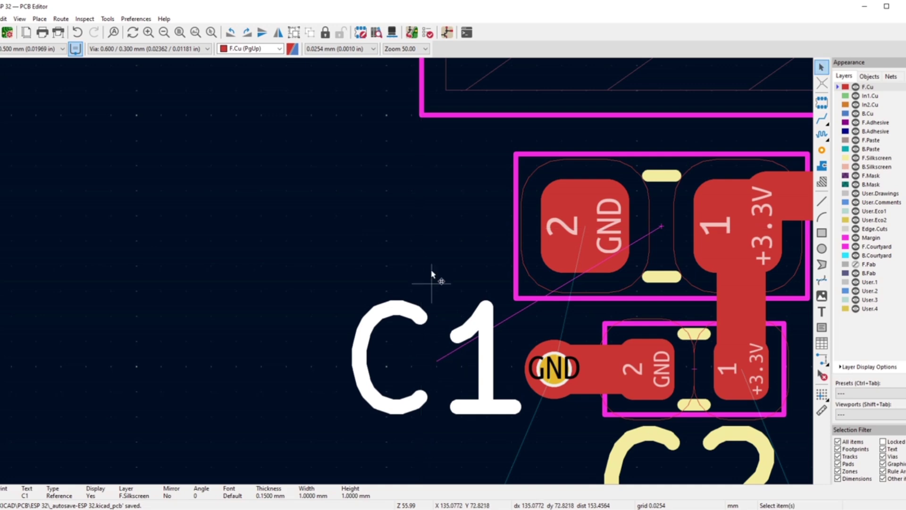
left_click(431, 243)
- Copy the GND via beside C2 and place the copy outside C1's courtyard, level with its pad 2
left_click(552, 370)
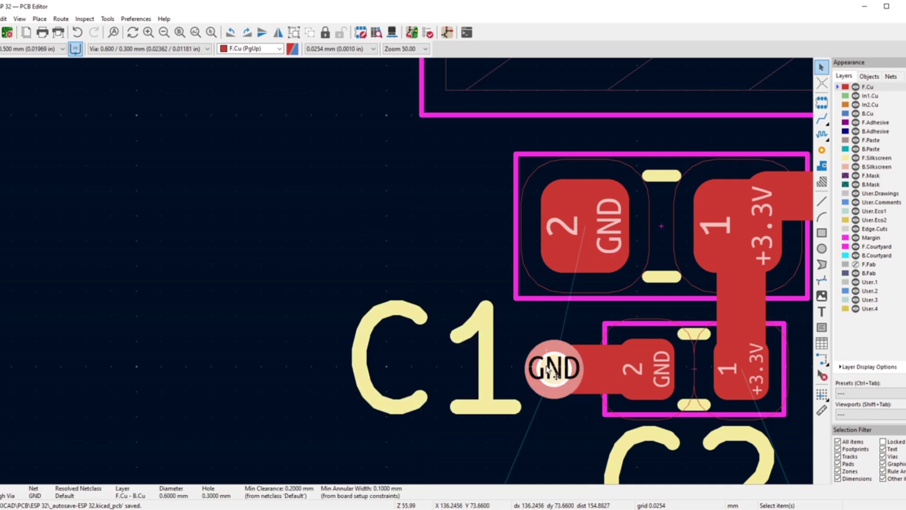
key("ctrl+c")
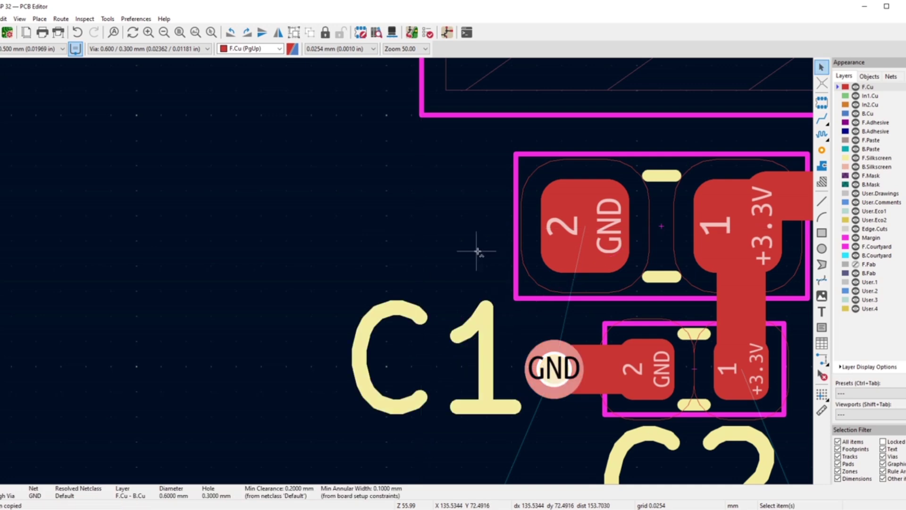
key("ctrl+v")
scroll(486, 232, "up", 3)
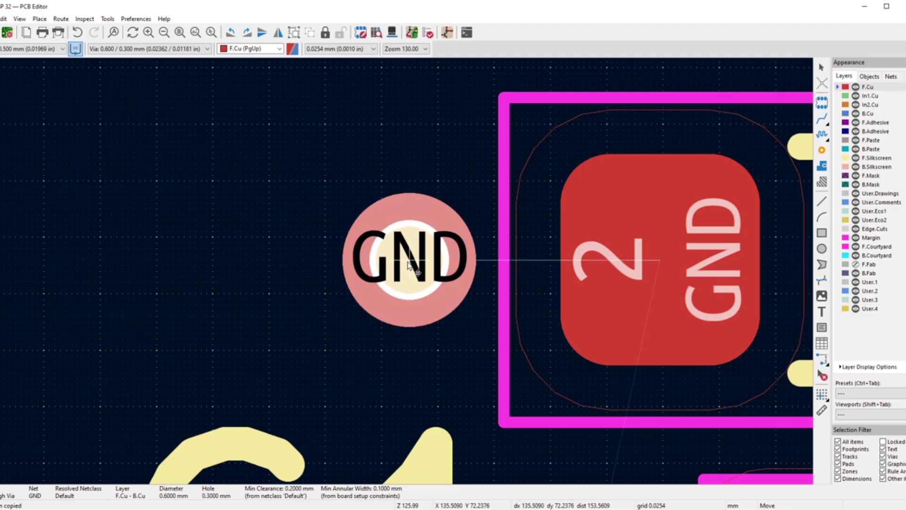
left_click(409, 265)
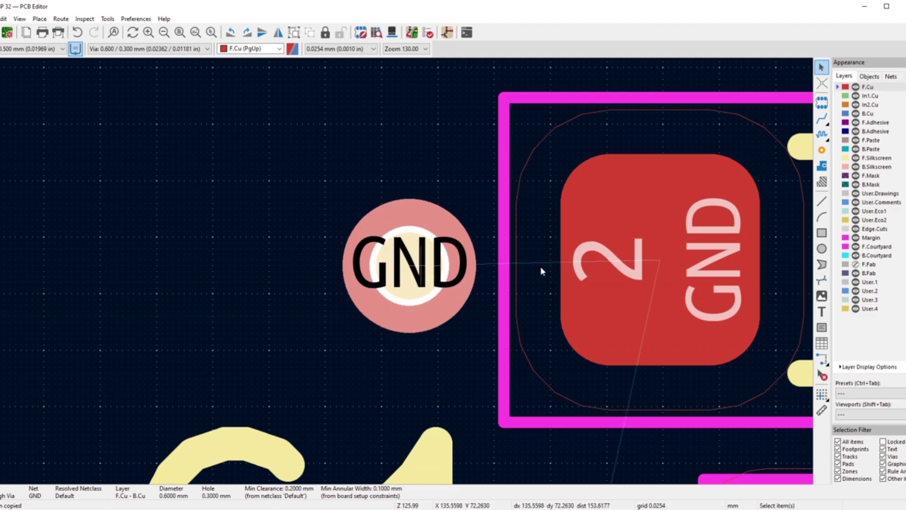
- Route a 0.5 mm GND track from C1's pad 2 to the GND via beside the capacitor
left_click(821, 118)
left_click(658, 257)
left_click(415, 295)
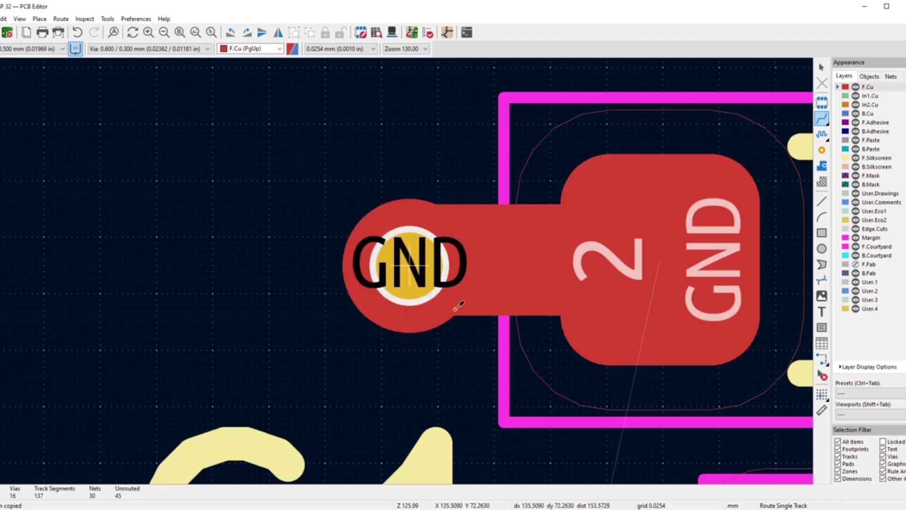
- Route a 0.5 mm GND track from C8's pad 2 to the GND via beside the capacitor
scroll(414, 295, "down", 10)
scroll(428, 277, "up", 5)
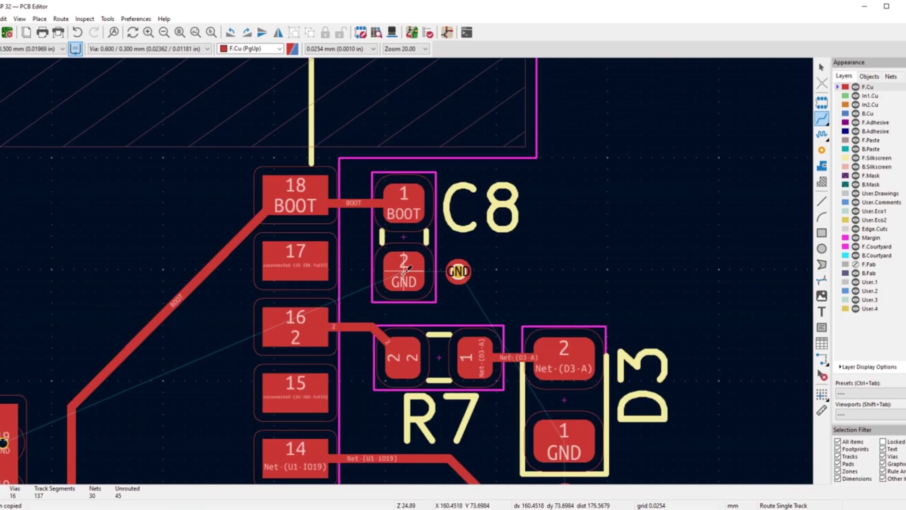
left_click(408, 269)
left_click(457, 271)
- Route a 0.5 mm GND track from D3's pad 1 to the GND via just below the diode
scroll(458, 272, "down", 5)
scroll(425, 252, "up", 5)
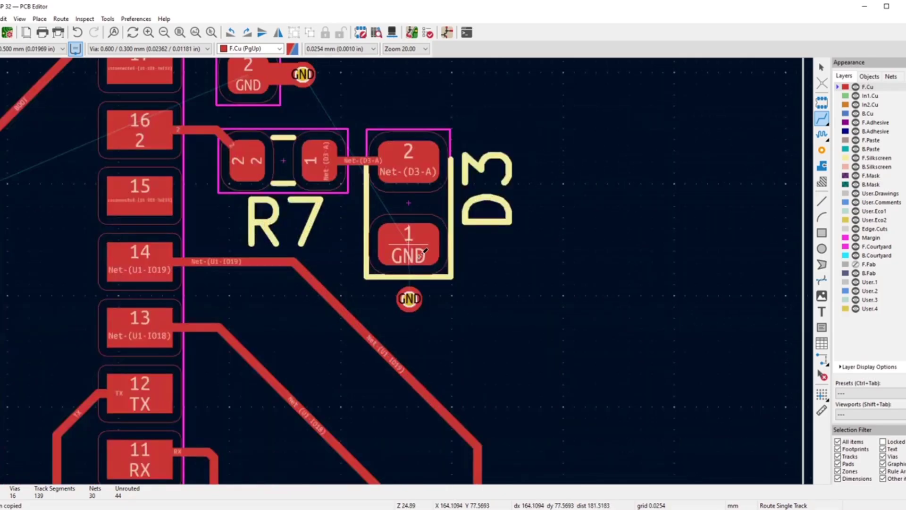
scroll(425, 251, "up", 3)
left_click(404, 276)
left_click(412, 380)
- Route a 0.5 mm GND track from D1's pad 1 to the GND via just below the diode
scroll(411, 379, "down", 9)
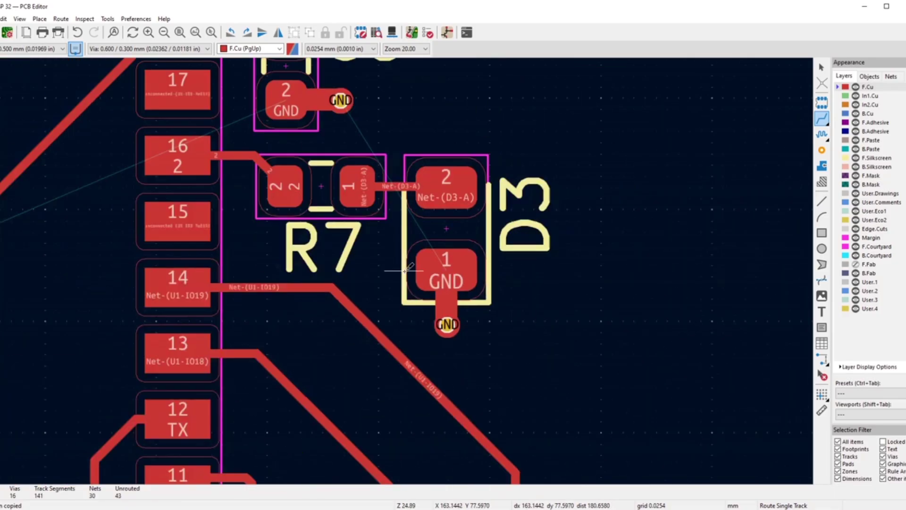
scroll(394, 303, "up", 4)
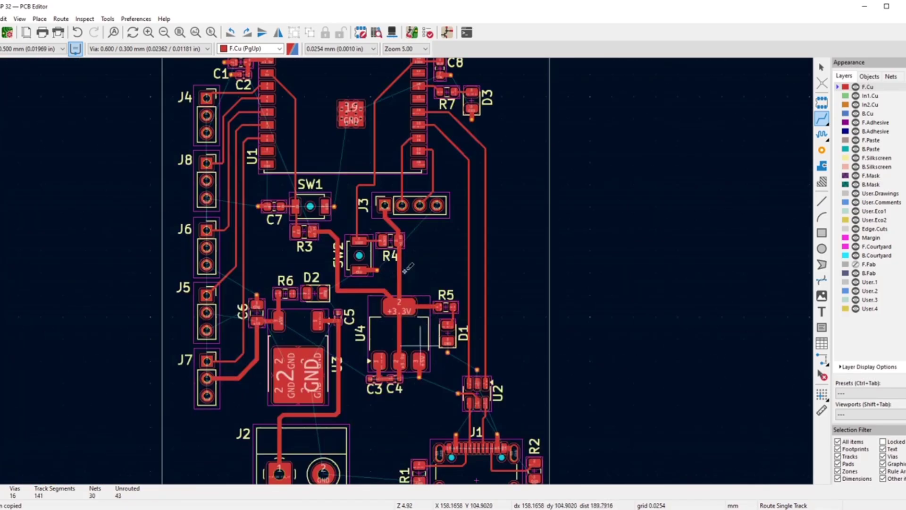
scroll(394, 303, "down", 4)
scroll(406, 283, "up", 7)
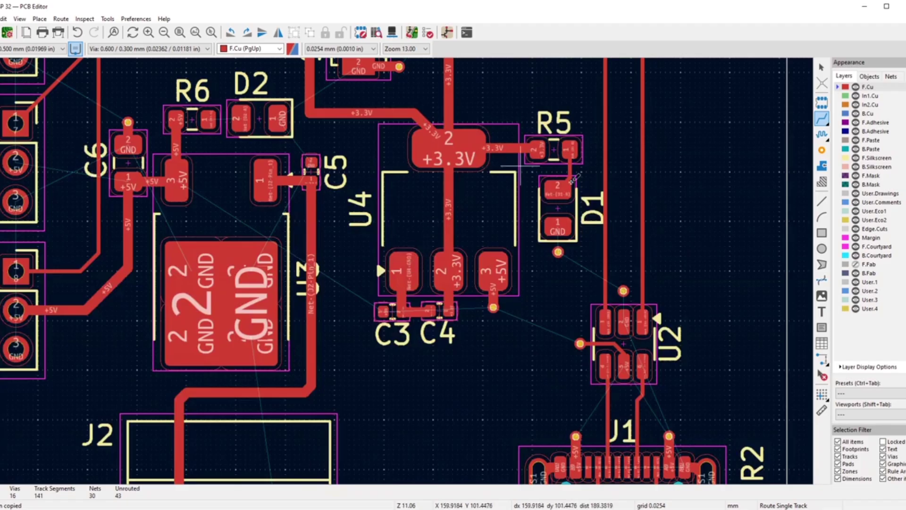
scroll(559, 260, "up", 3)
left_click(396, 166)
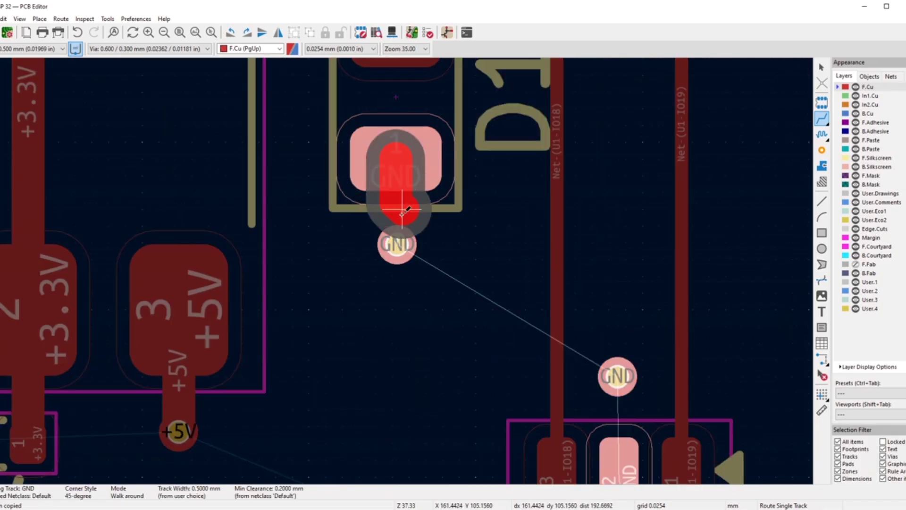
left_click(396, 244)
- Route a 0.5 mm GND track from U2's pad 2 to the GND via just above the component
scroll(522, 415, "down", 3)
scroll(427, 323, "up", 3)
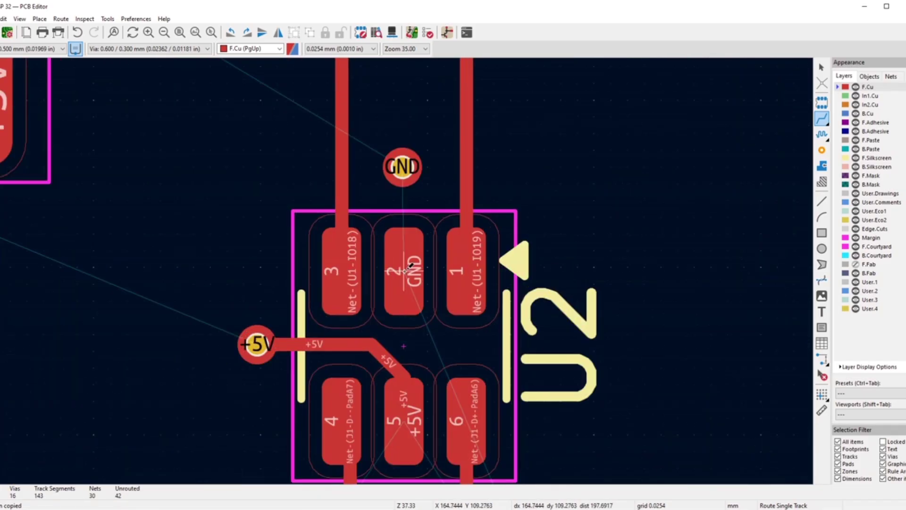
left_click(408, 268)
left_click(402, 167)
- Copy the GND via beside SW2 and place the copy just above pad 1 of D2, outside its outline
scroll(423, 302, "down", 4)
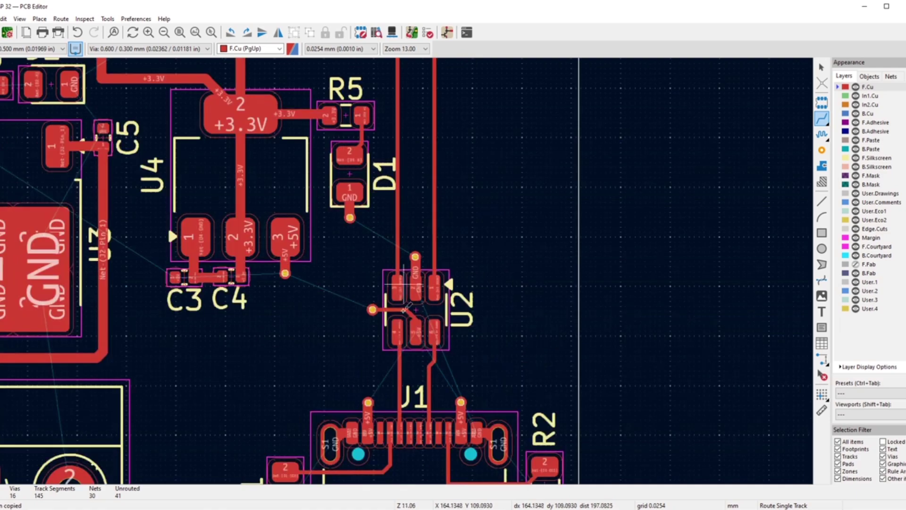
scroll(438, 414, "down", 3)
scroll(501, 323, "up", 5)
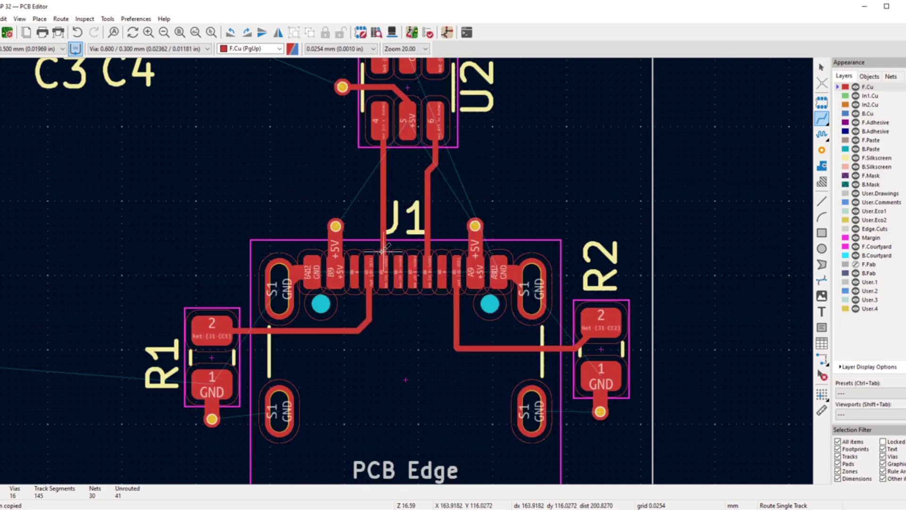
scroll(283, 335, "down", 7)
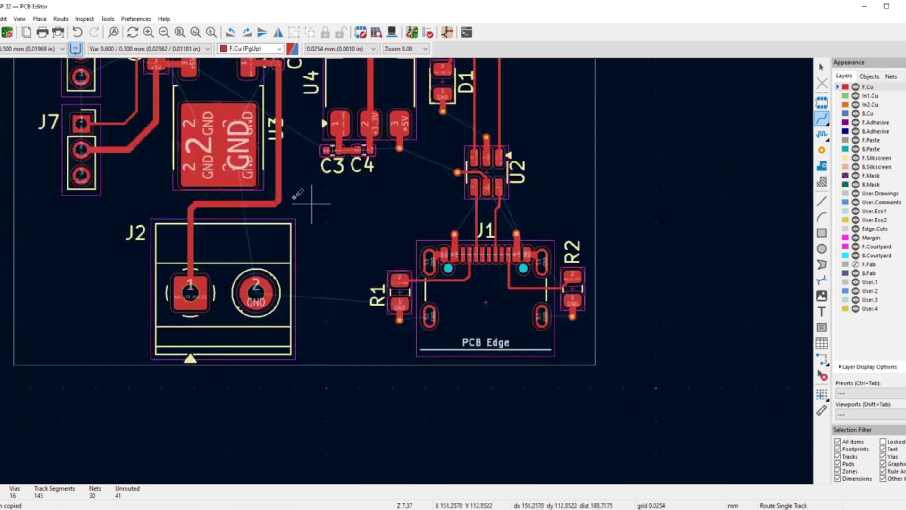
scroll(353, 195, "up", 3)
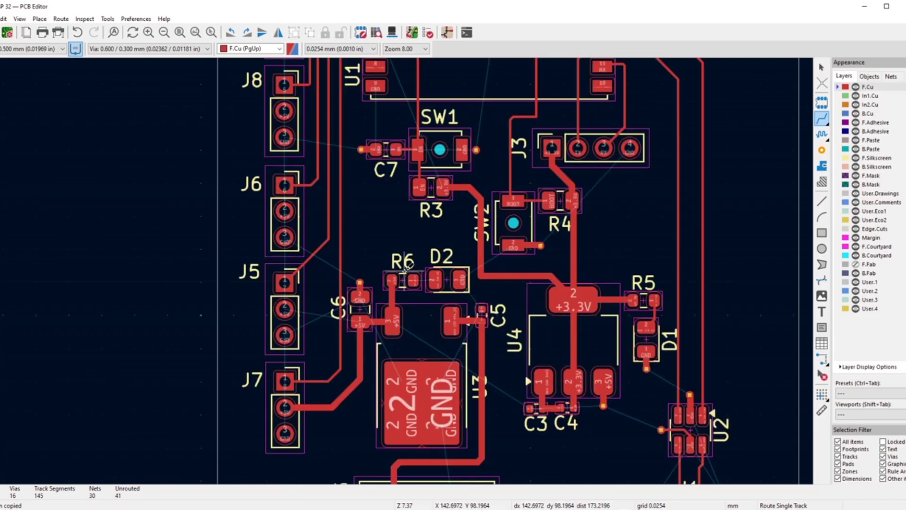
scroll(515, 257, "up", 3)
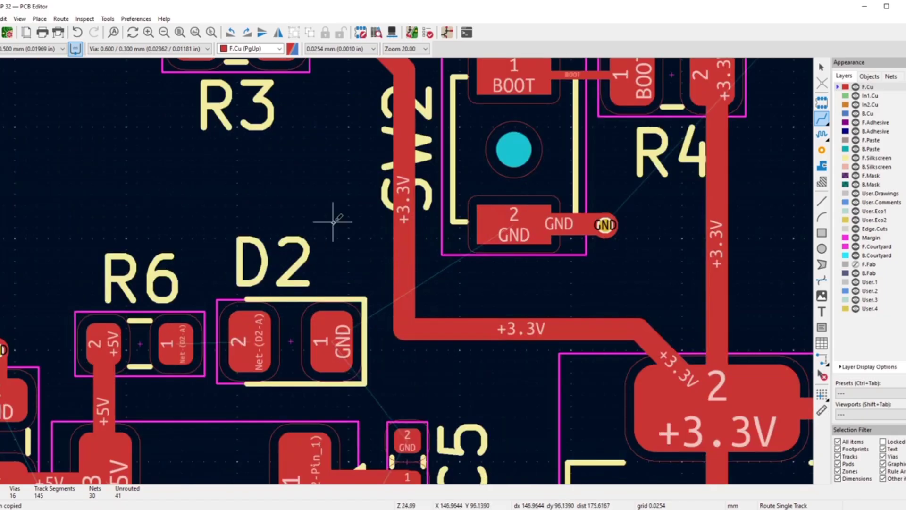
right_click(334, 221)
left_click(363, 197)
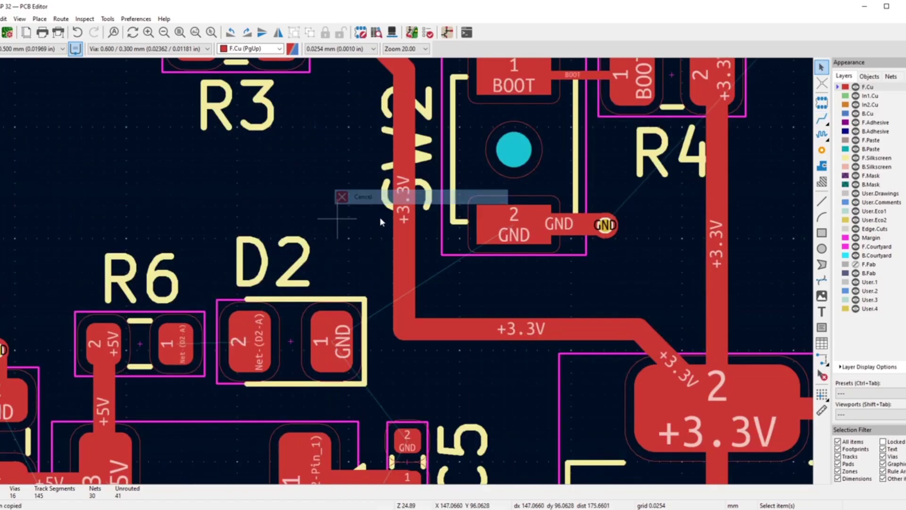
left_click(605, 229)
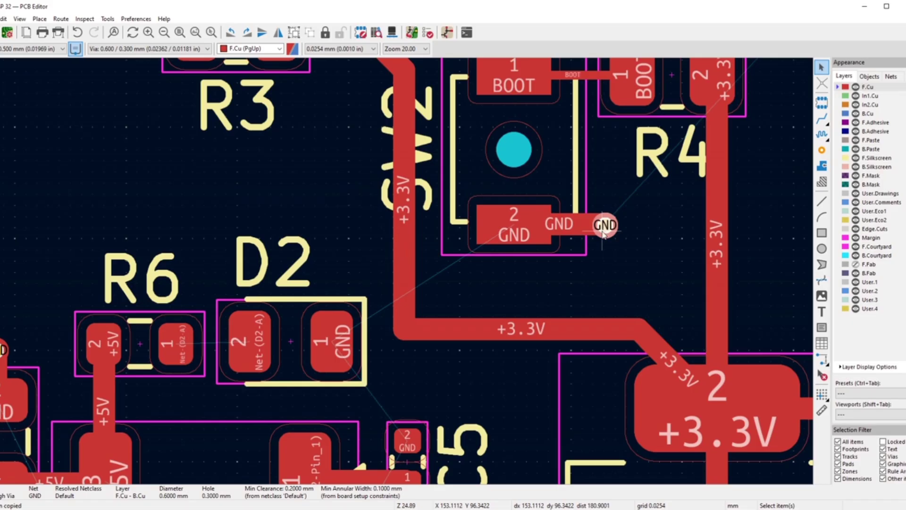
key("m")
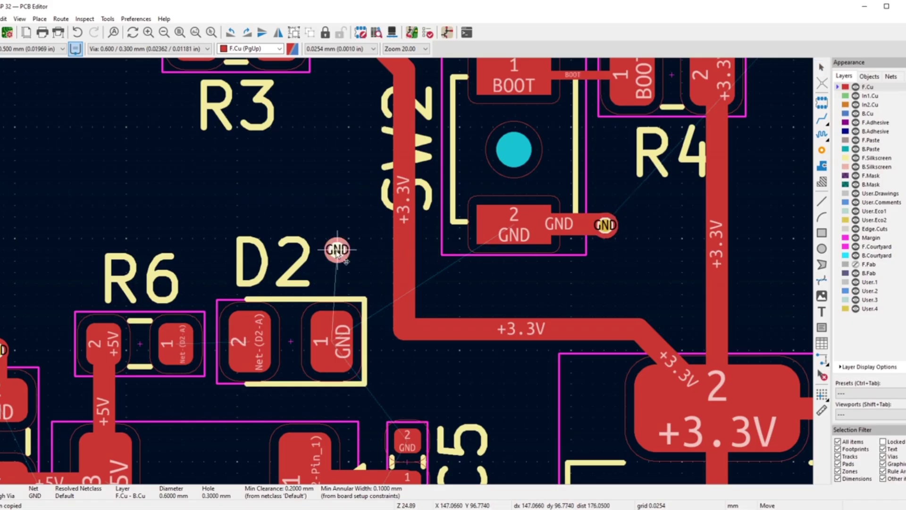
scroll(336, 250, "up", 5)
scroll(390, 349, "down", 2)
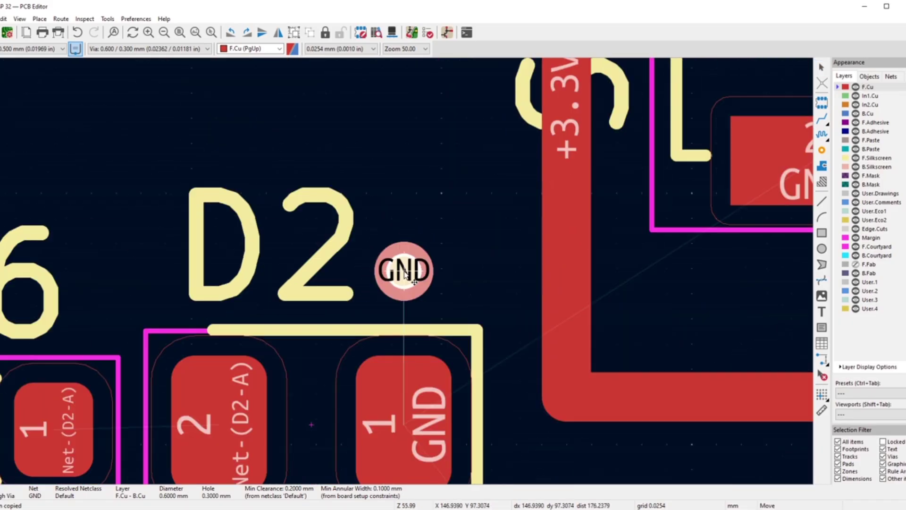
scroll(404, 272, "down", 2)
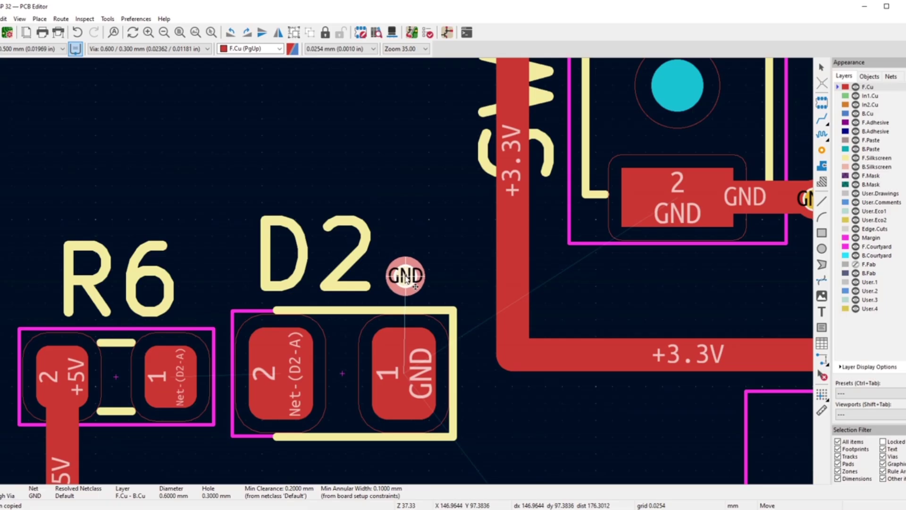
left_click(406, 281)
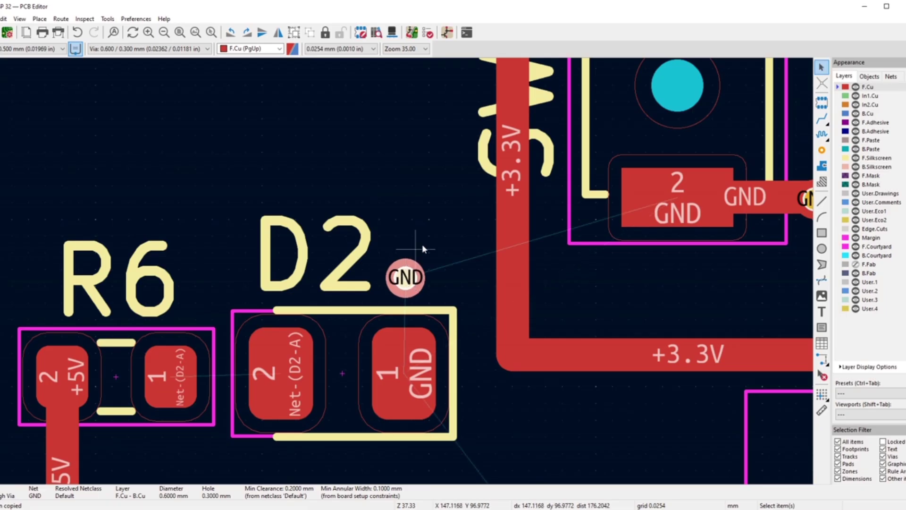
- Route a 0.5 mm GND track from D2's pad 1 to the GND via above it
left_click(821, 118)
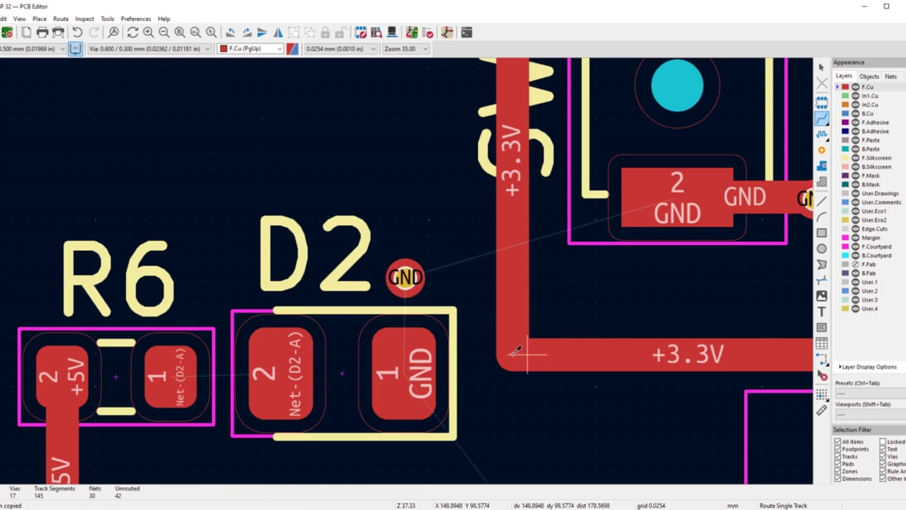
left_click(405, 373)
left_click(405, 269)
- Examine the whole board for component GND pads that still lack a track to a GND via
scroll(405, 269, "down", 6)
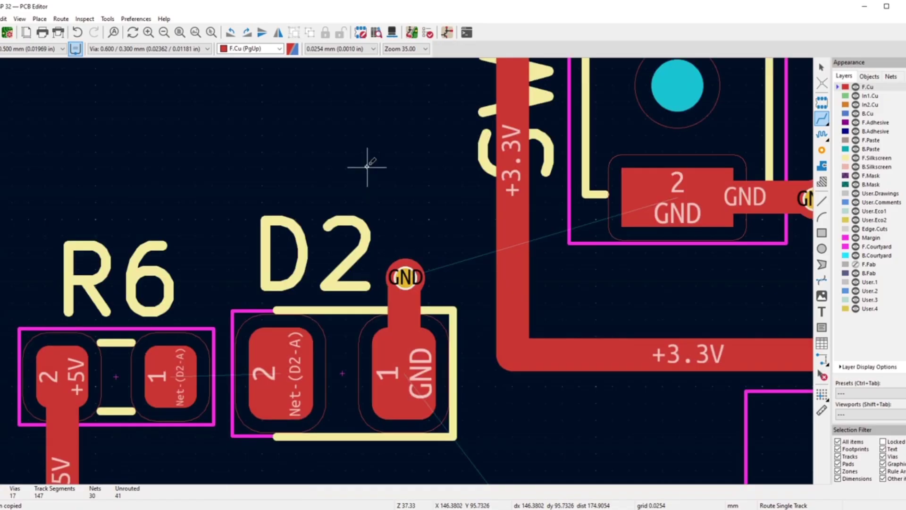
scroll(407, 268, "up", 2)
scroll(407, 268, "down", 2)
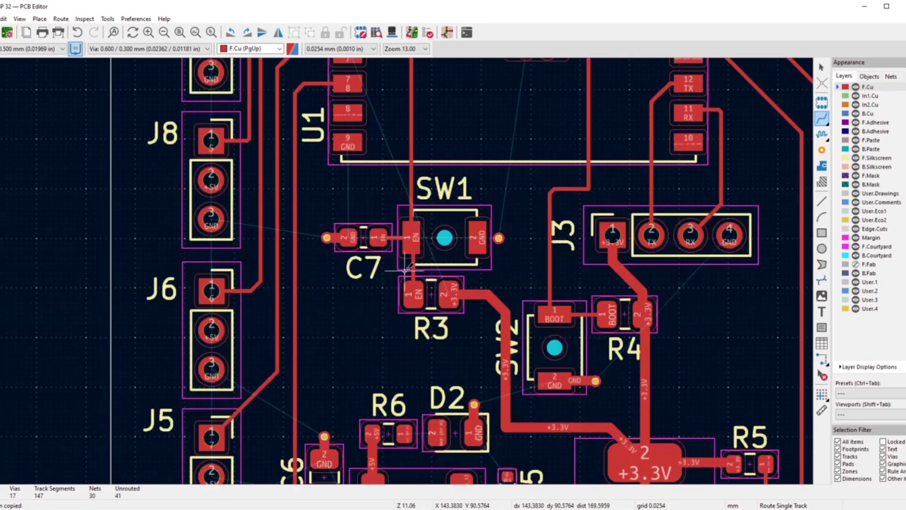
scroll(408, 267, "up", 3)
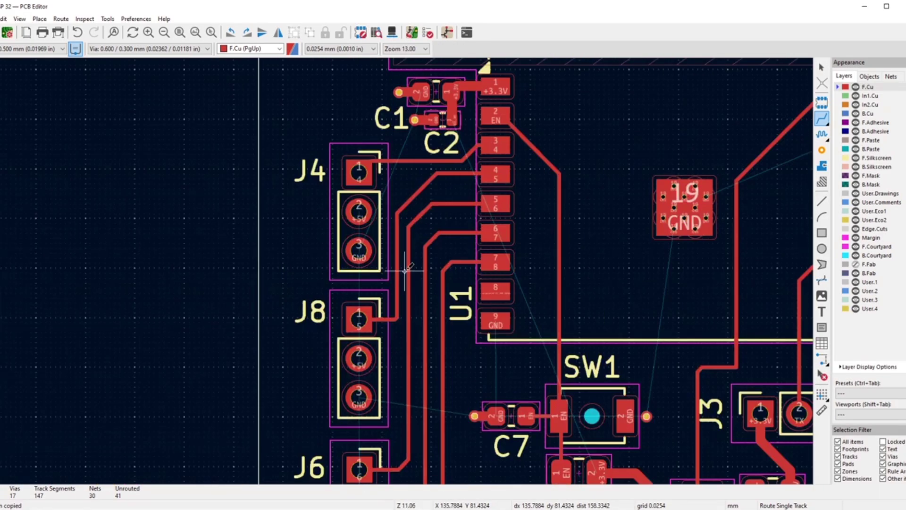
scroll(415, 269, "down", 3)
scroll(420, 272, "down", 2)
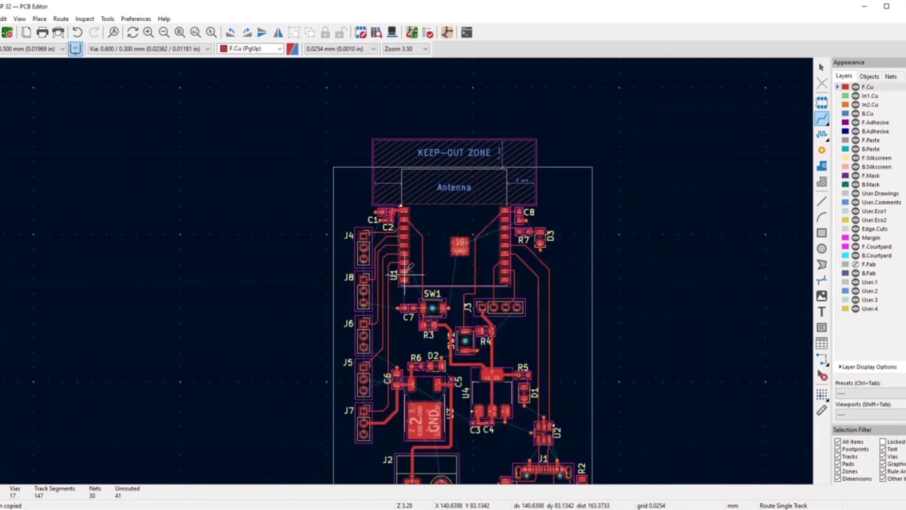
scroll(411, 273, "up", 2)
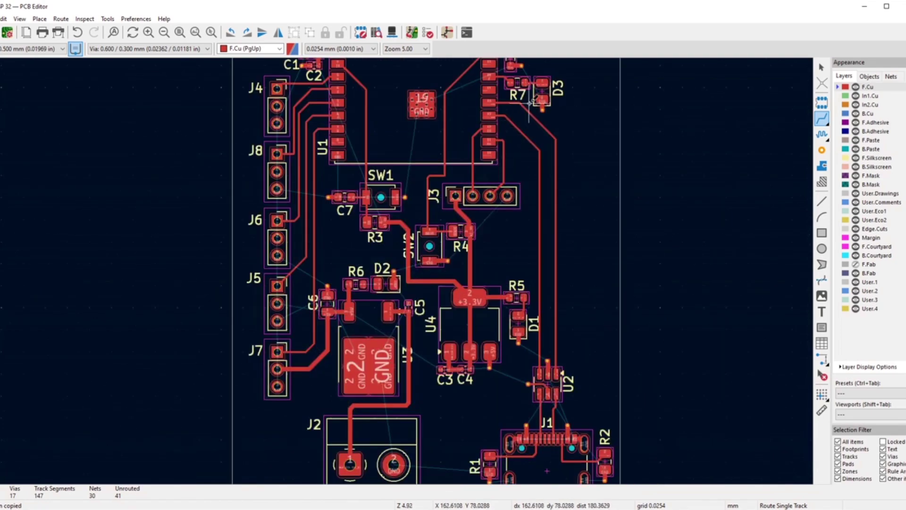
scroll(530, 101, "up", 3)
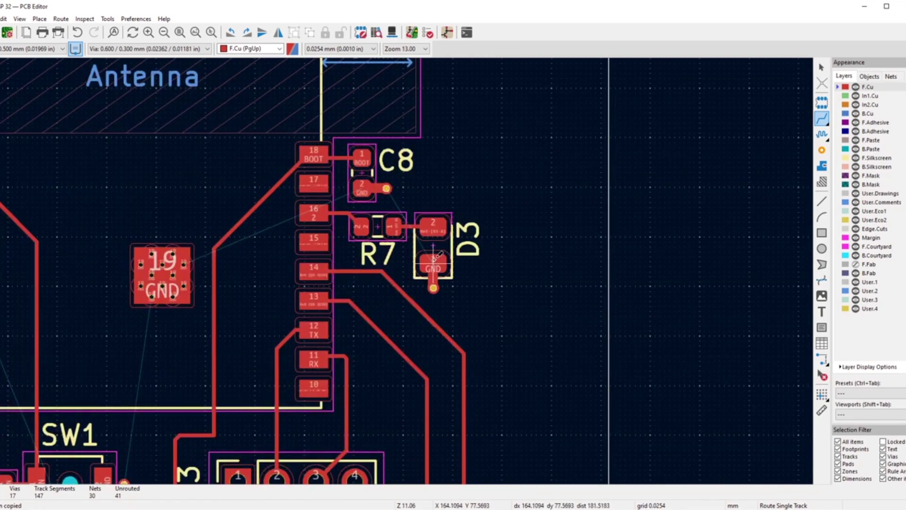
scroll(193, 302, "down", 4)
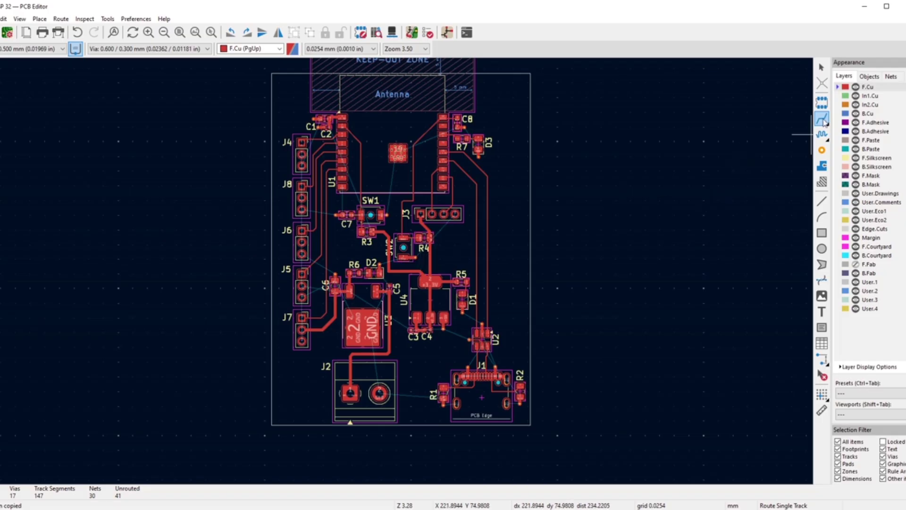
- Make In1.Cu the active layer
left_click(841, 97)
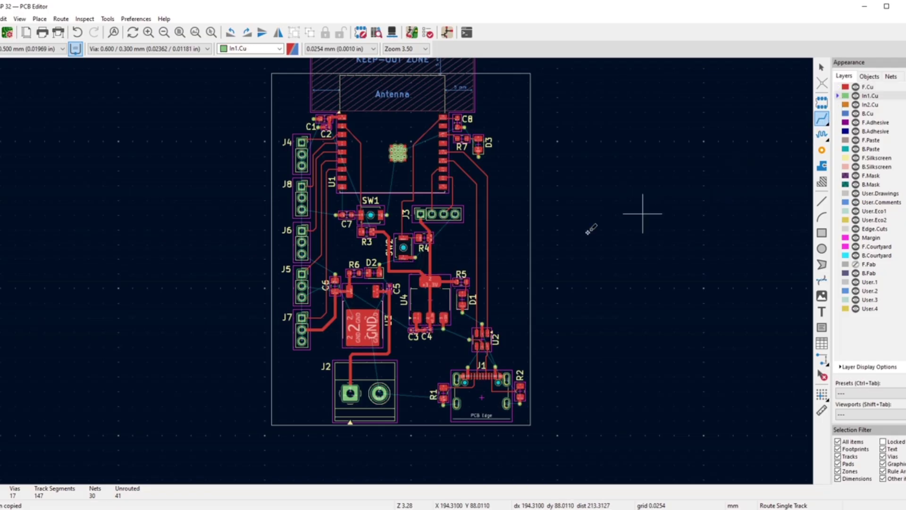
- Leave track routing and start a filled copper zone on In1.Cu at the board outline's upper-left corner
scroll(472, 241, "down", 2)
right_click(530, 224)
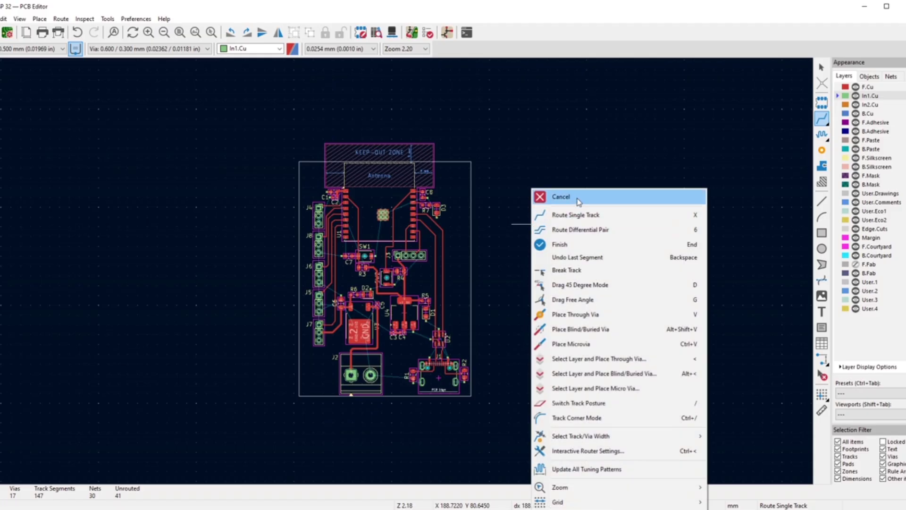
left_click(571, 196)
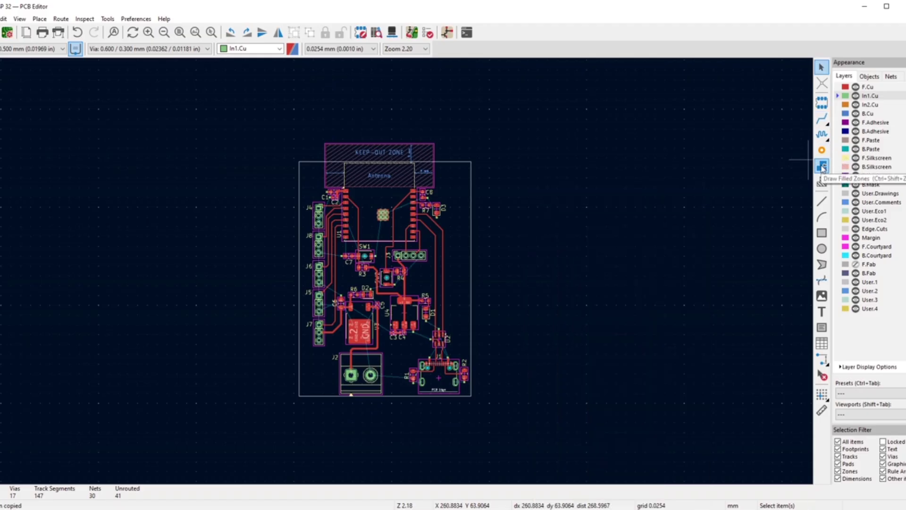
left_click(822, 166)
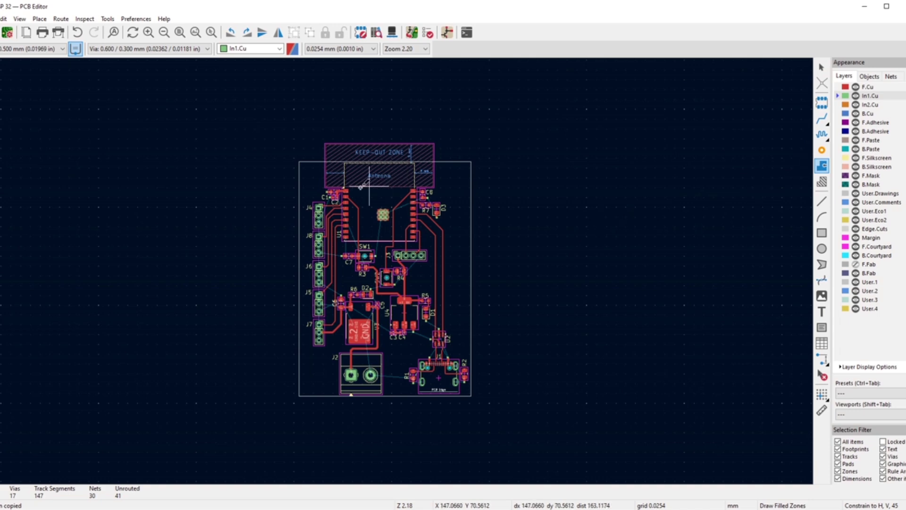
scroll(368, 189, "up", 8)
scroll(404, 272, "up", 4)
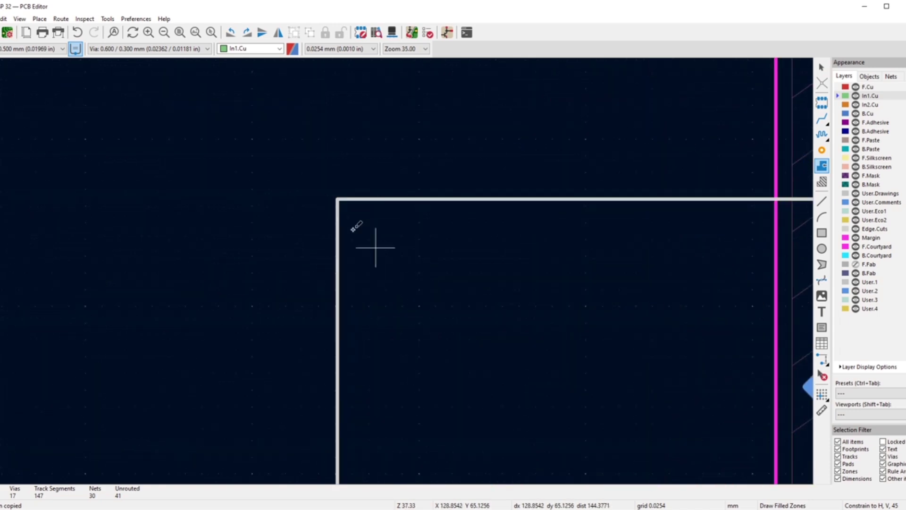
scroll(403, 263, "up", 5)
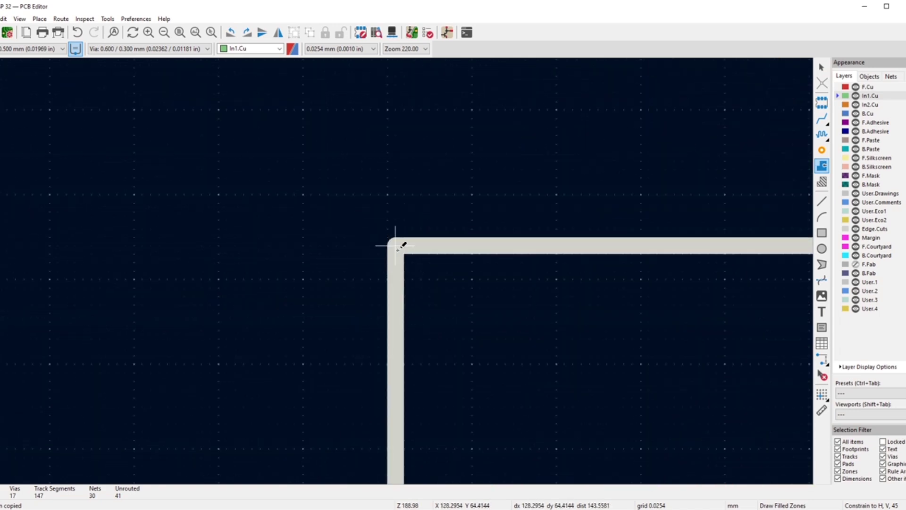
left_click(397, 251)
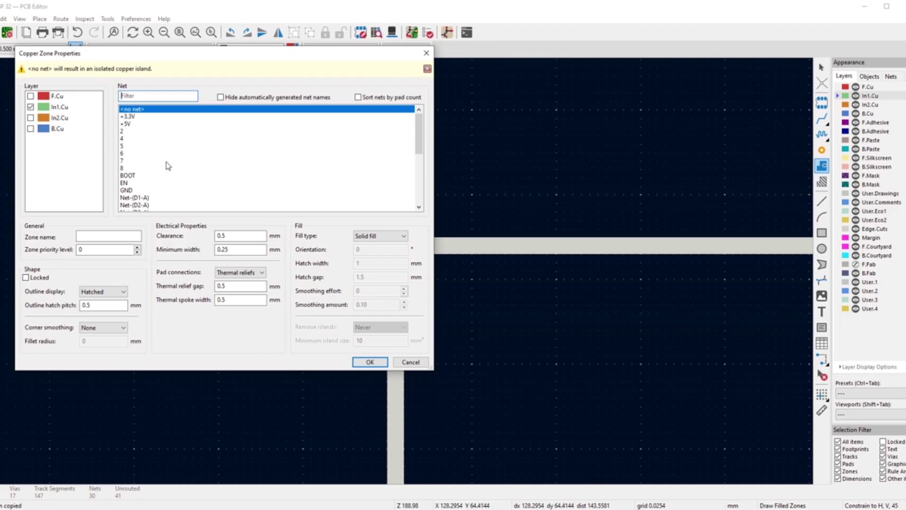
- Assign the new In1.Cu zone to the GND net with solid pad connections
left_click(134, 191)
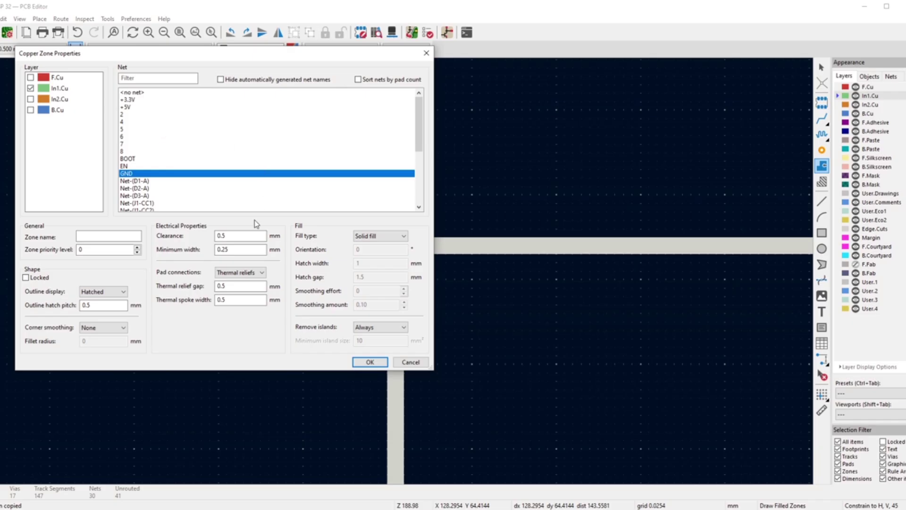
left_click(241, 274)
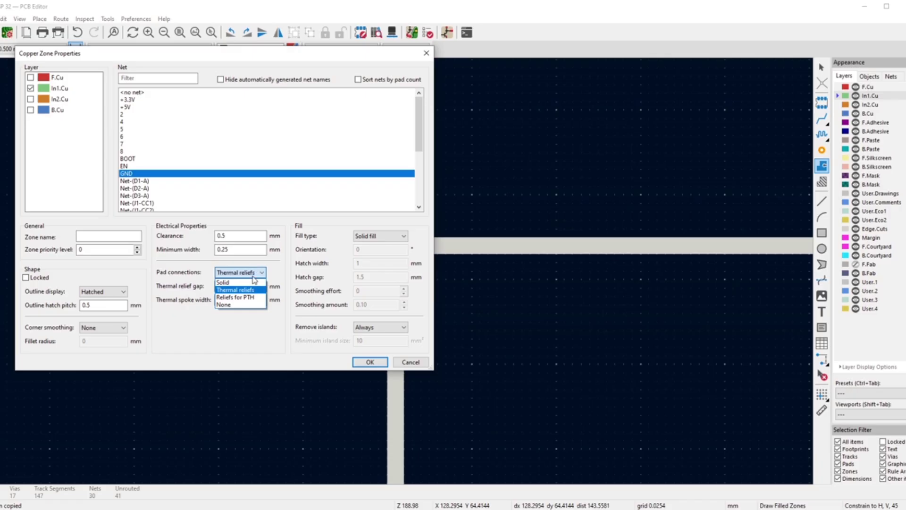
left_click(251, 281)
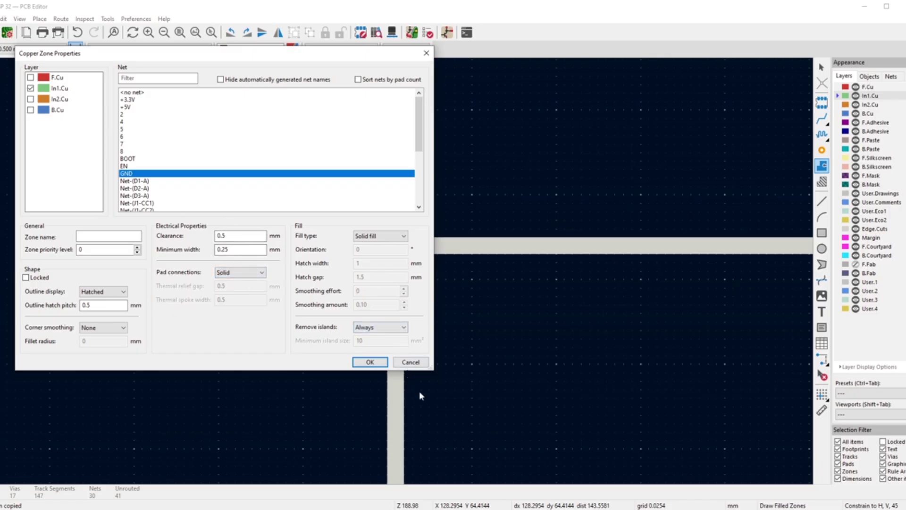
left_click(369, 361)
- Run the GND zone's outline along the board edge through the lower-left and lower-right board corners
scroll(405, 265, "down", 15)
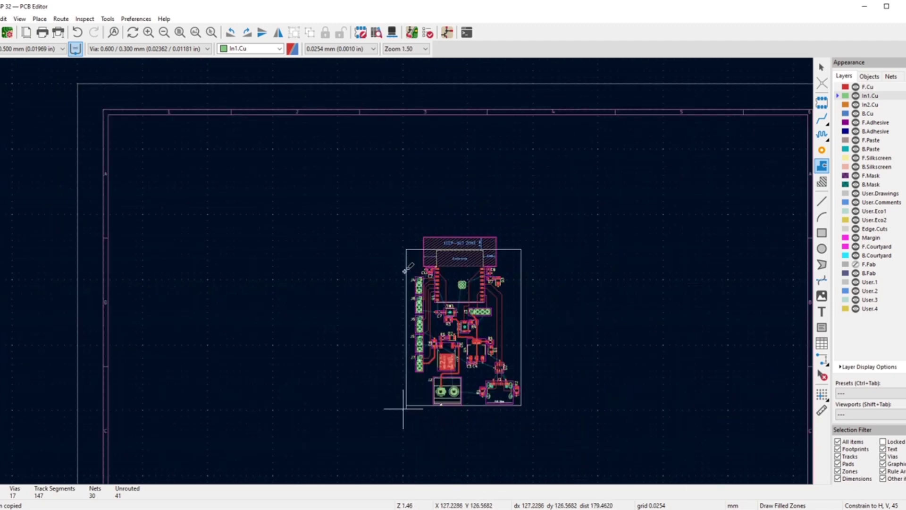
scroll(406, 404, "up", 15)
scroll(423, 266, "up", 5)
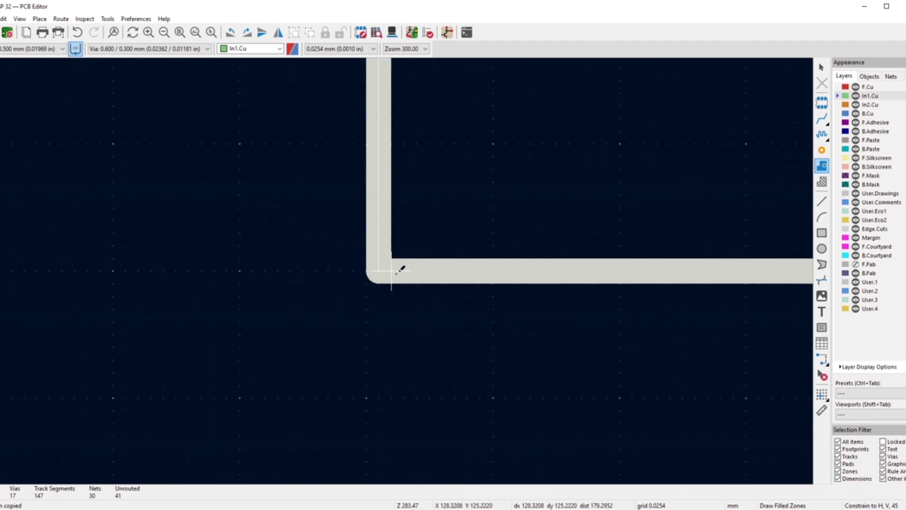
scroll(379, 270, "down", 12)
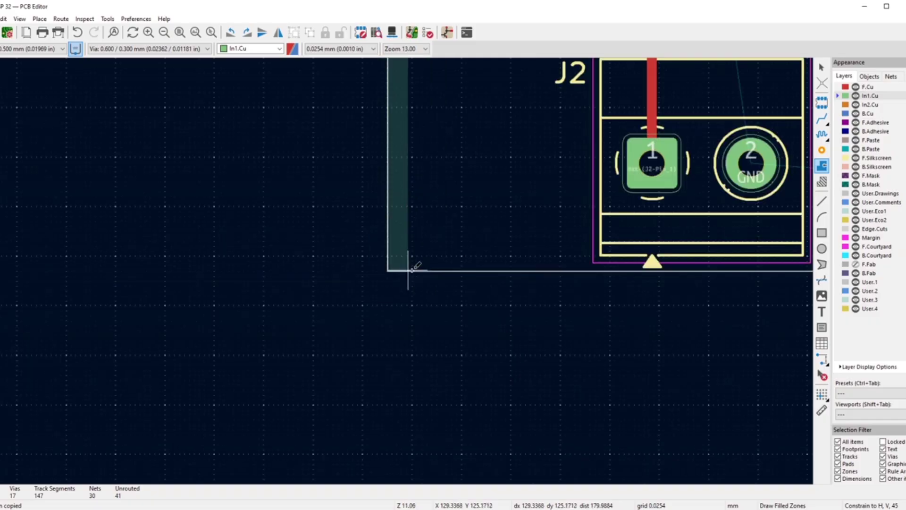
scroll(435, 270, "down", 5)
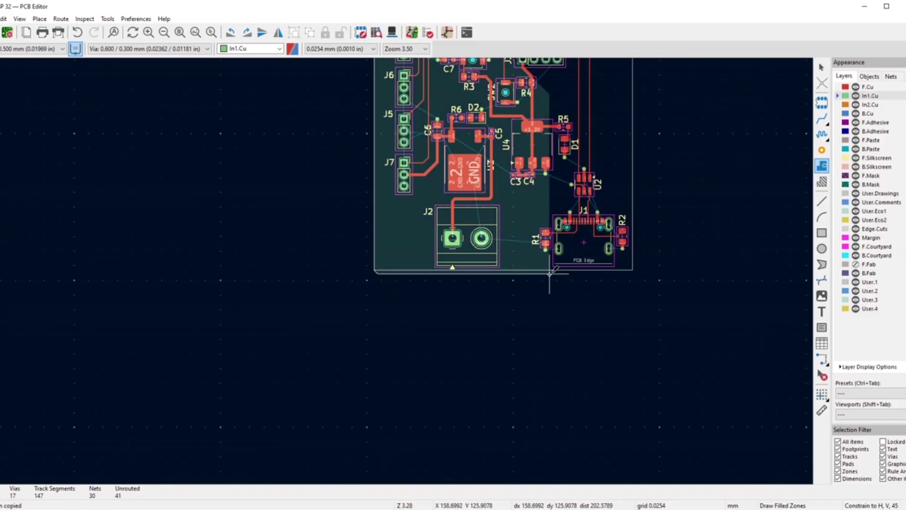
scroll(627, 270, "up", 7)
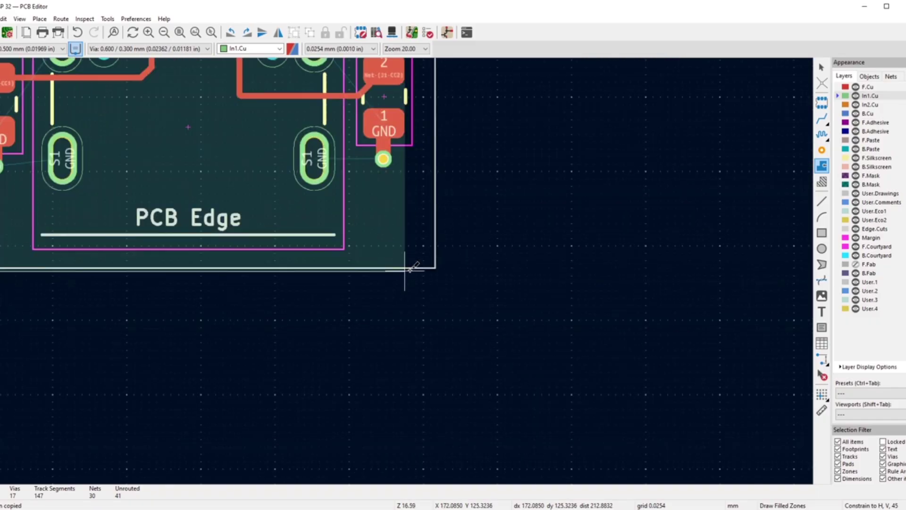
scroll(406, 269, "up", 11)
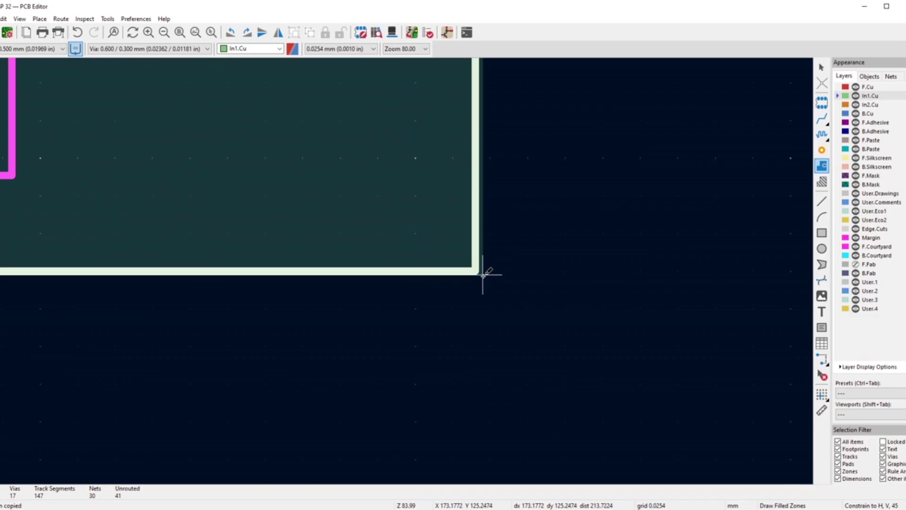
scroll(404, 268, "down", 7)
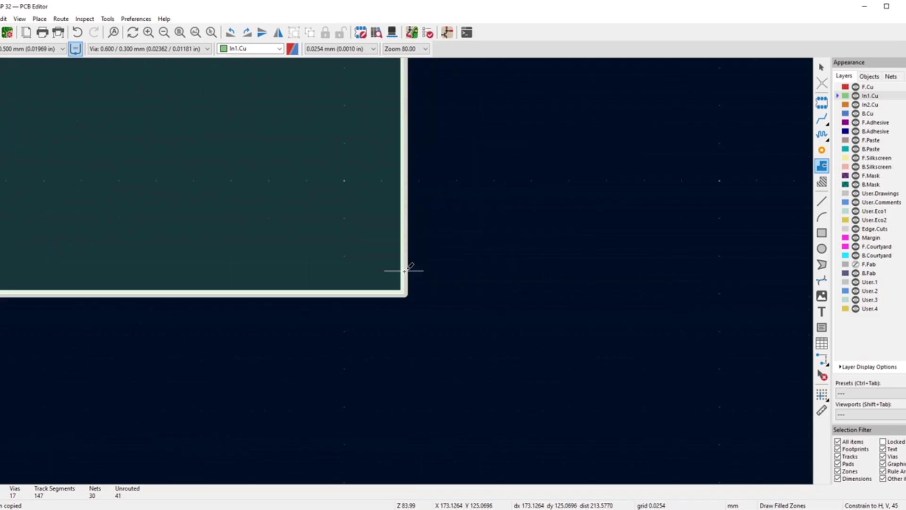
- Continue the GND zone outline through the board's upper-right corner, close it at the starting corner, and leave the zone tool
scroll(405, 269, "down", 10)
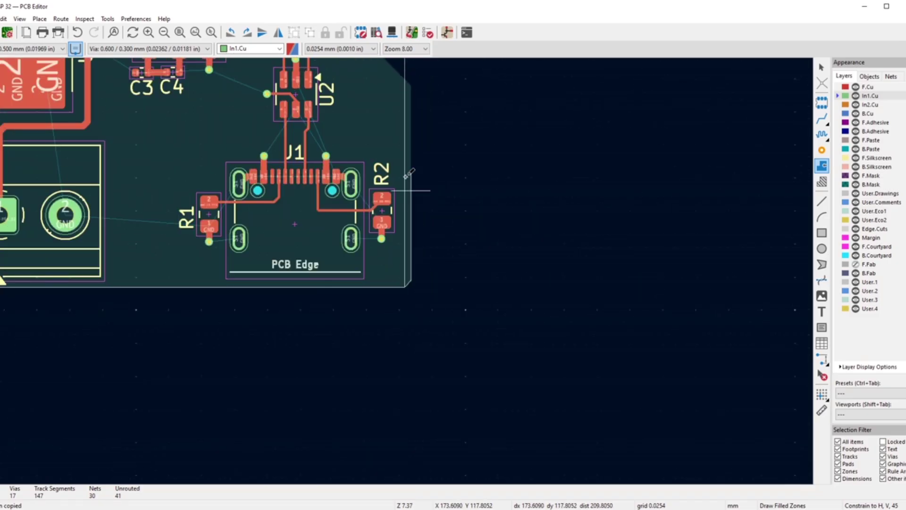
scroll(404, 257, "down", 3)
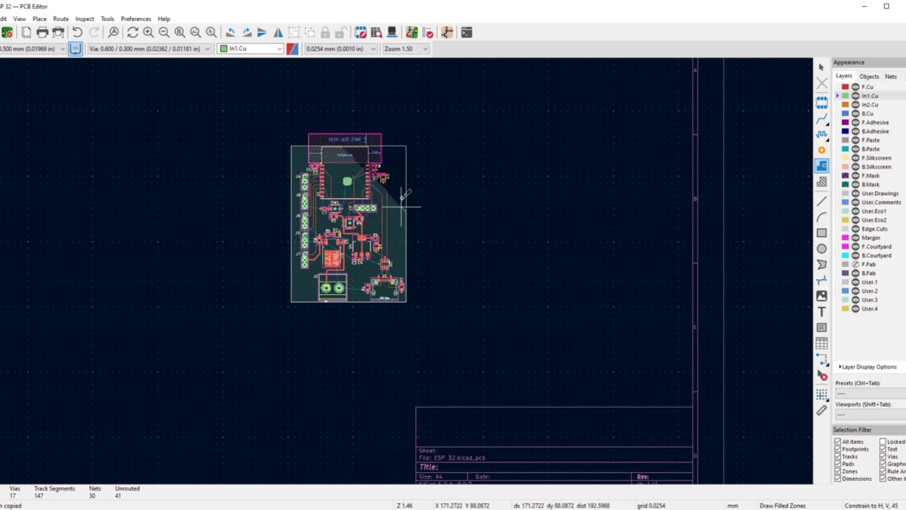
scroll(405, 270, "up", 3)
scroll(404, 270, "up", 10)
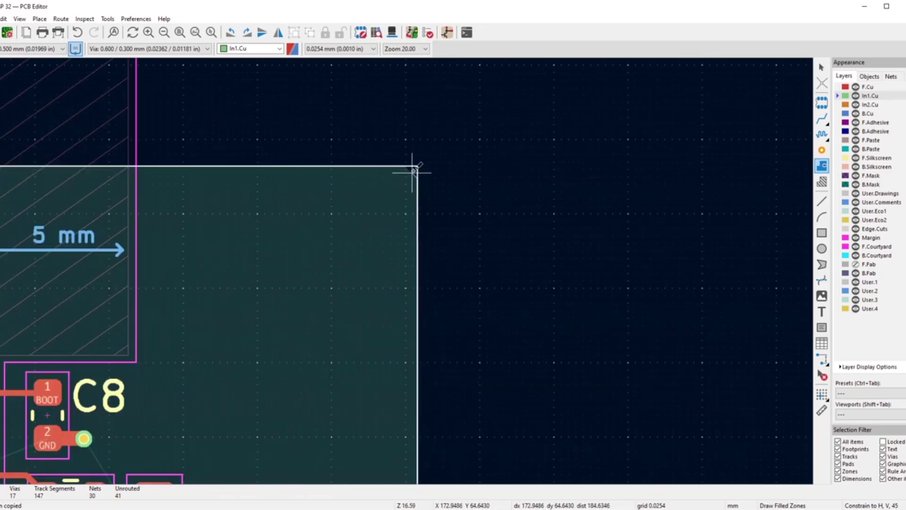
scroll(408, 269, "up", 8)
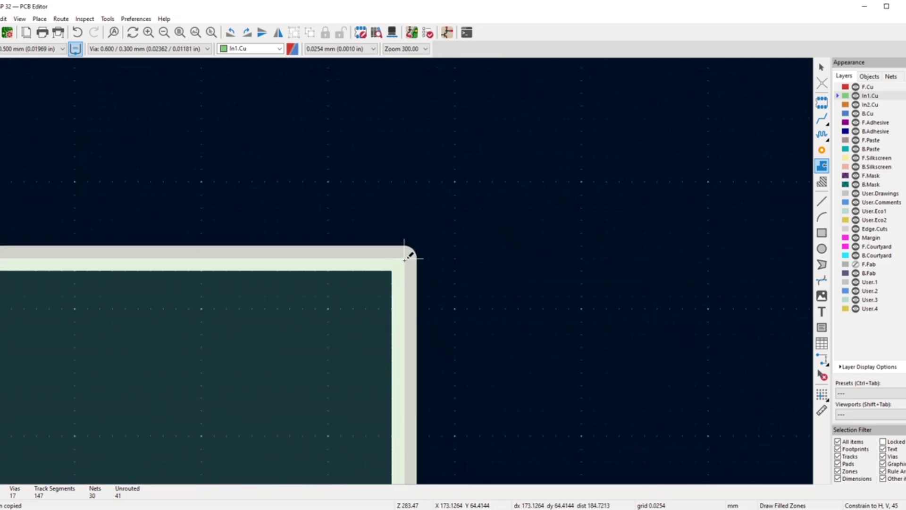
scroll(390, 266, "down", 12)
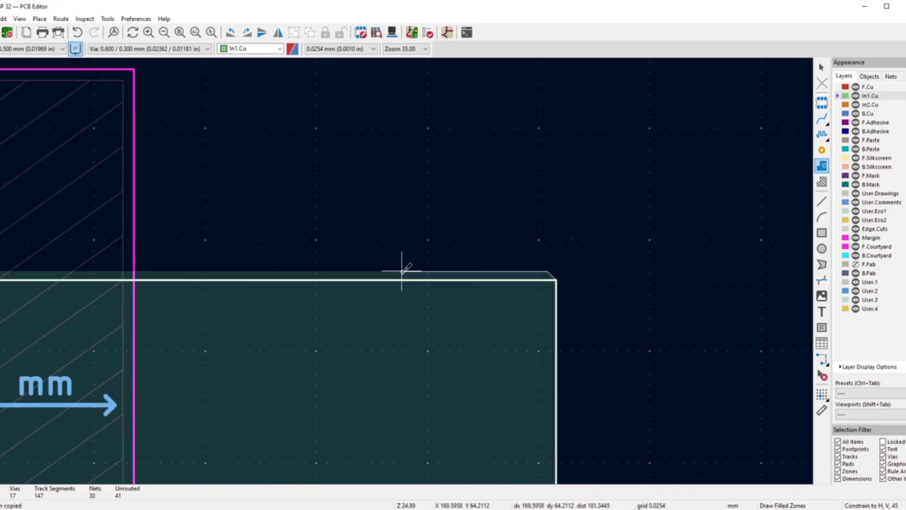
scroll(403, 270, "down", 4)
scroll(404, 270, "up", 6)
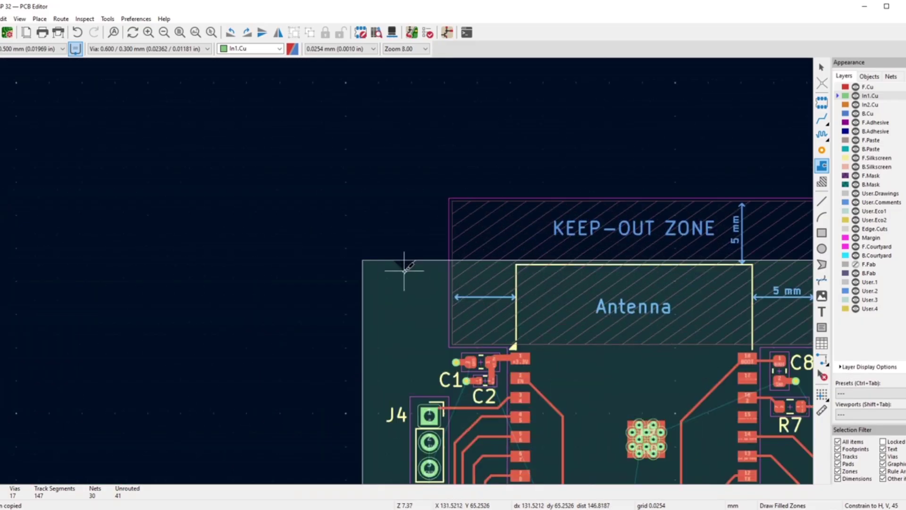
scroll(403, 270, "up", 10)
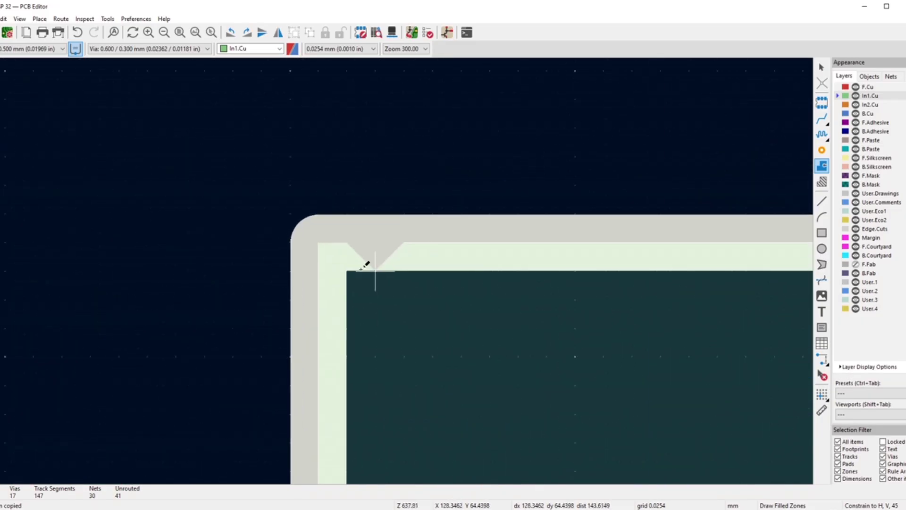
left_click(319, 243)
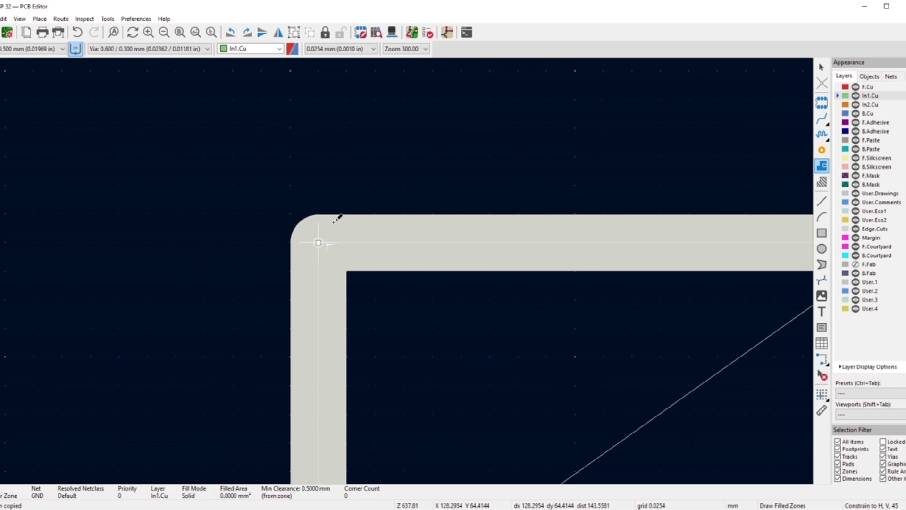
right_click(375, 156)
left_click(398, 182)
scroll(498, 330, "down", 15)
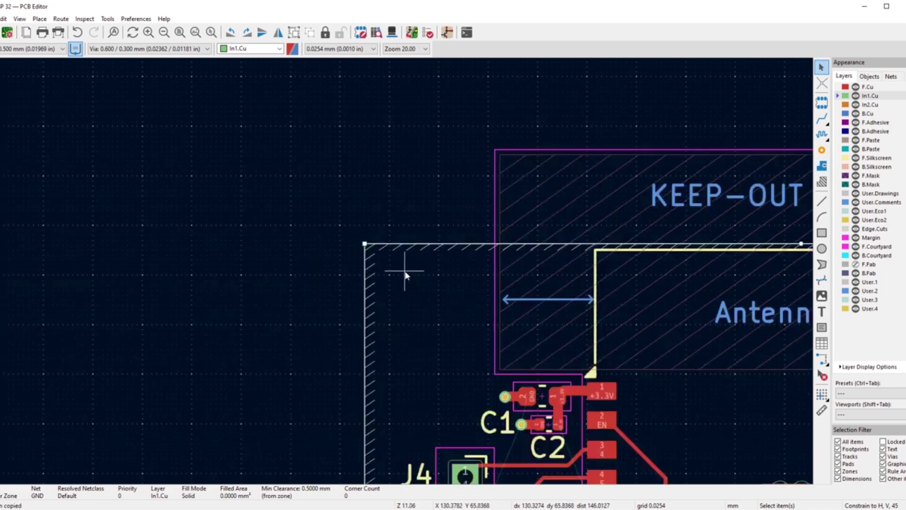
scroll(546, 368, "down", 2)
scroll(323, 269, "up", 2)
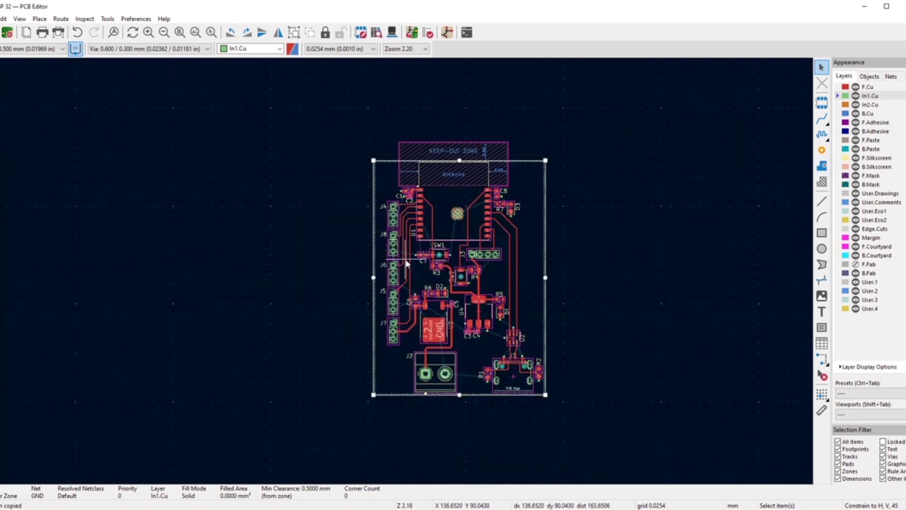
right_click(618, 200)
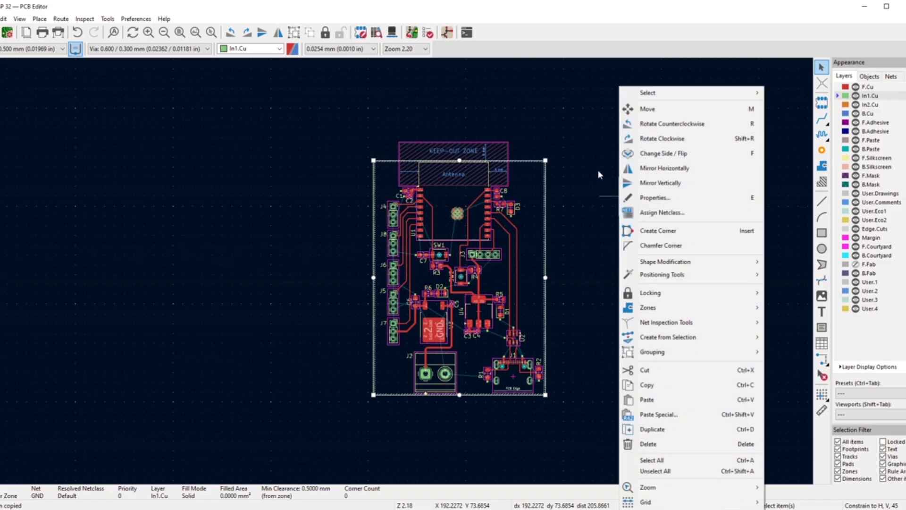
left_click(598, 169)
- Start a second filled zone at the board's upper-left corner, on In2.Cu only, assigned to the +5V net
left_click(821, 167)
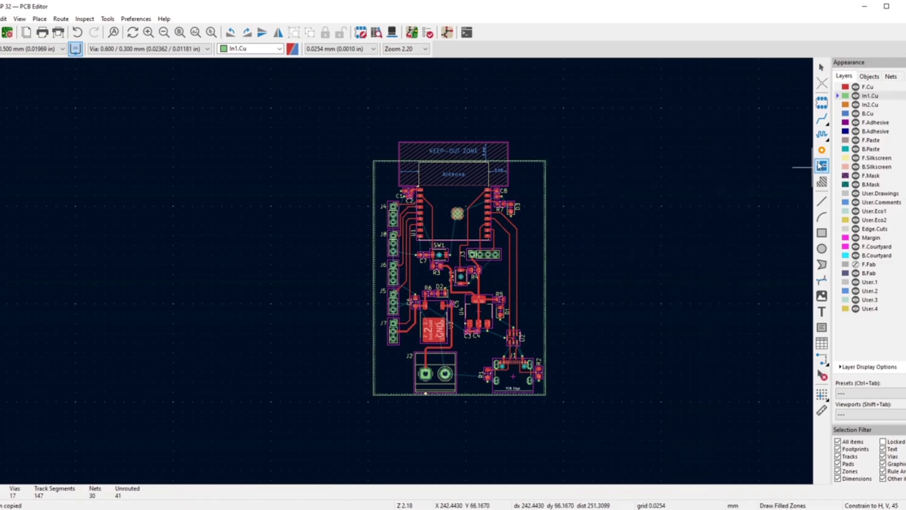
scroll(374, 160, "up", 5)
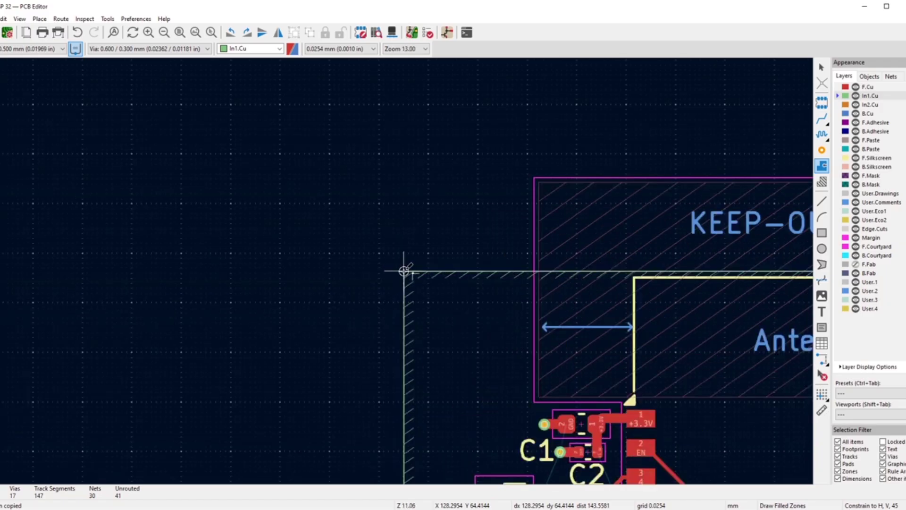
scroll(403, 270, "up", 5)
left_click(403, 271)
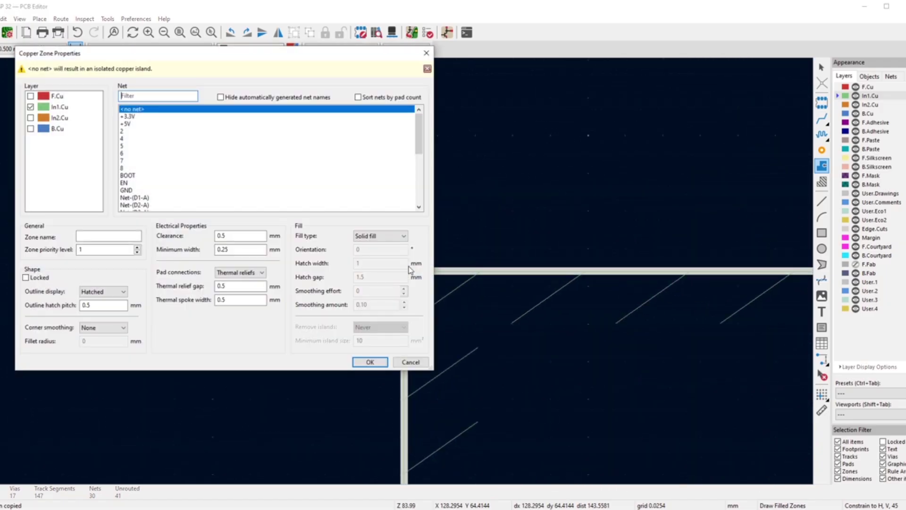
left_click(31, 118)
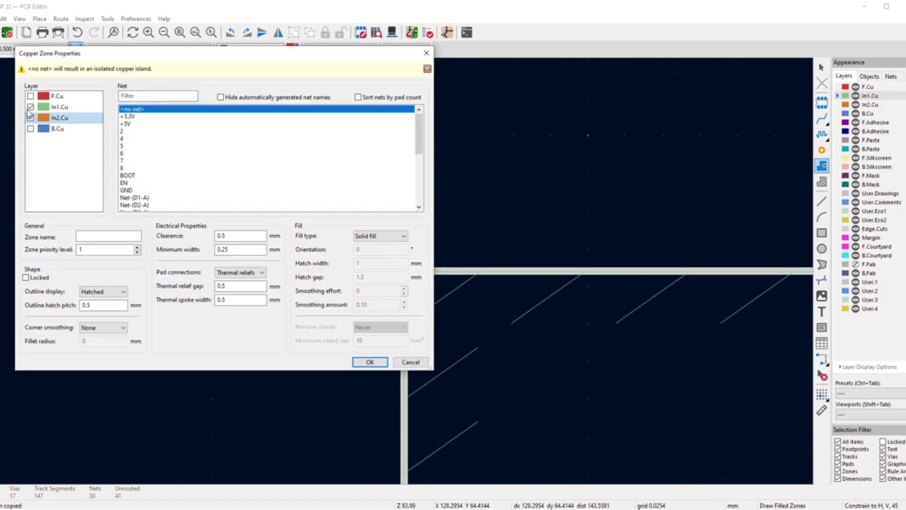
left_click(29, 107)
left_click(129, 125)
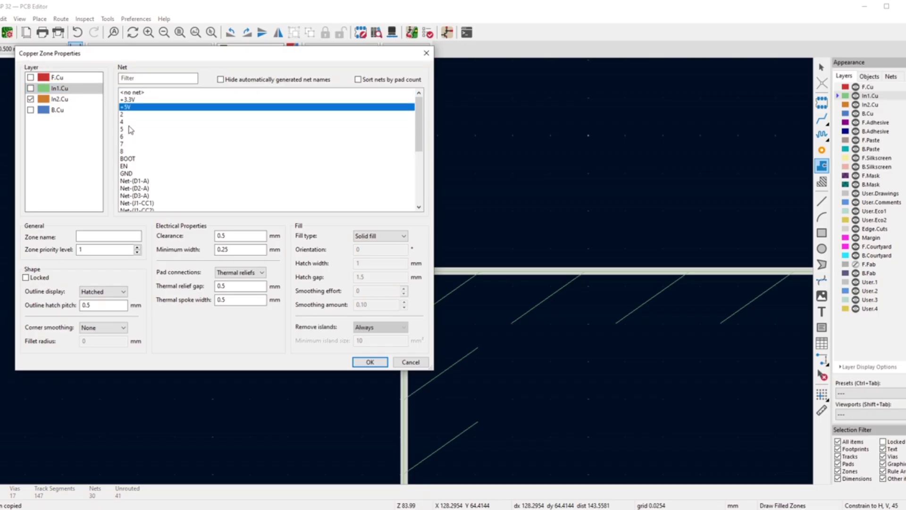
left_click(370, 361)
scroll(404, 283, "down", 8)
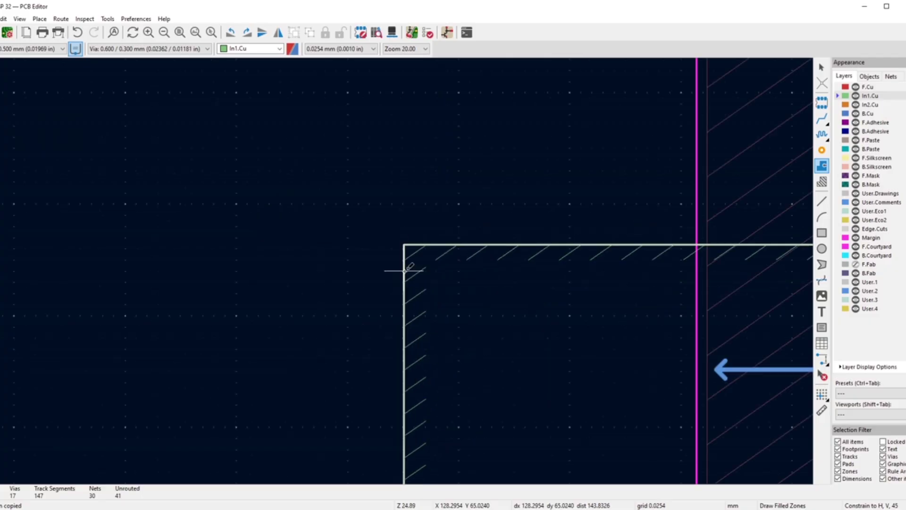
scroll(404, 352, "down", 4)
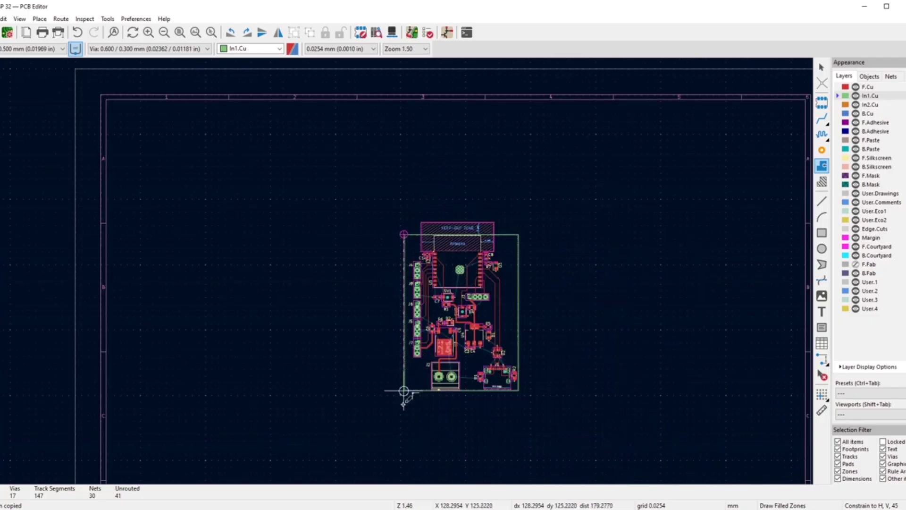
scroll(401, 391, "up", 3)
scroll(399, 231, "up", 10)
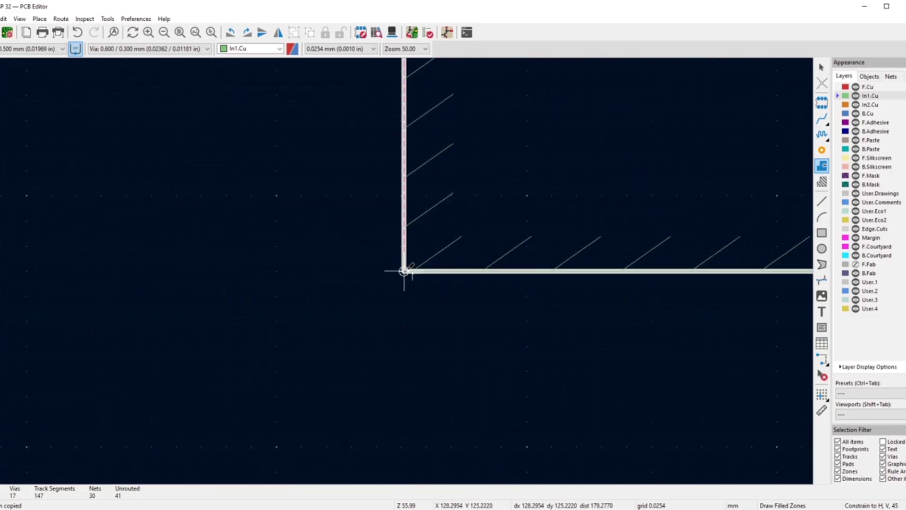
scroll(401, 282, "down", 3)
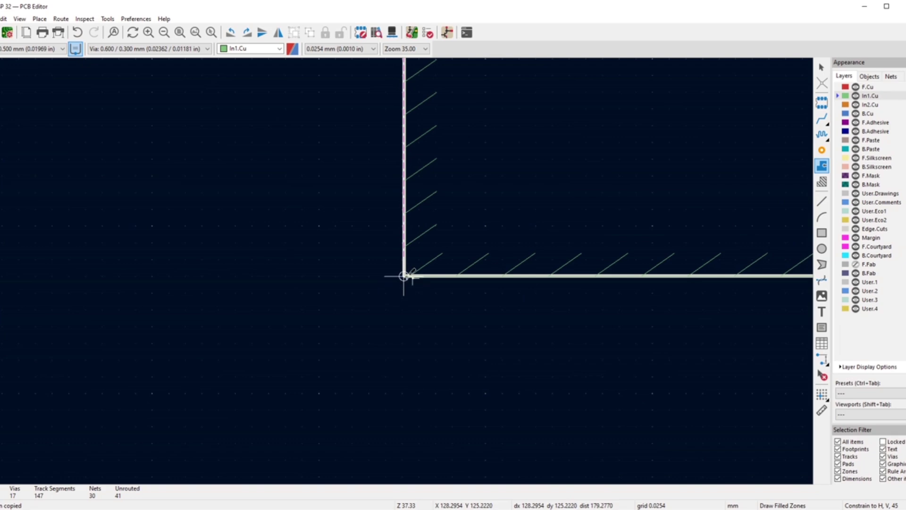
scroll(404, 276, "up", 3)
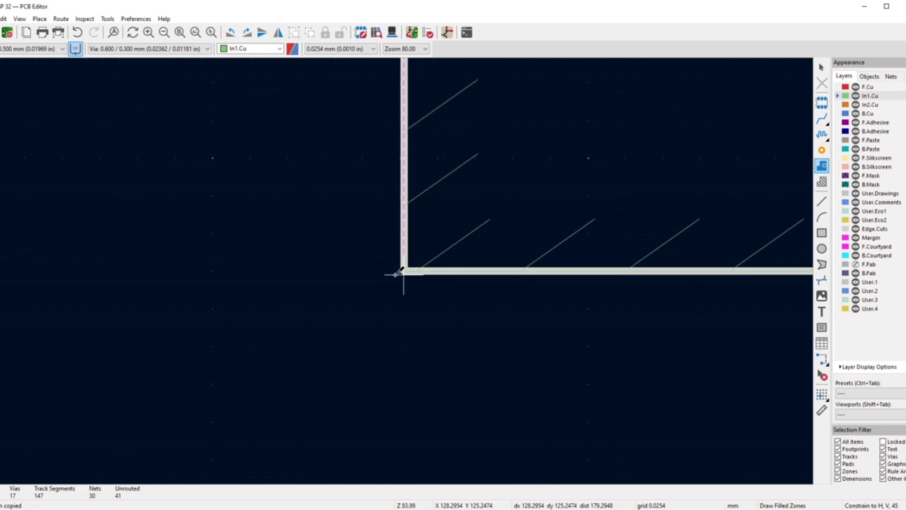
right_click(371, 240)
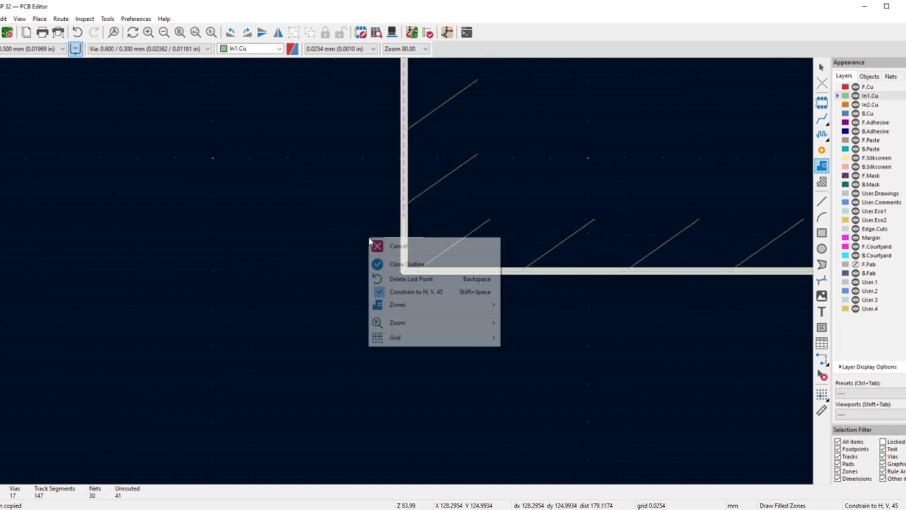
key("Escape")
- Restart the filled zone at the board's upper-left corner, on In2.Cu only, and assign it to the +5V net
scroll(404, 216, "down", 2)
scroll(405, 271, "down", 5)
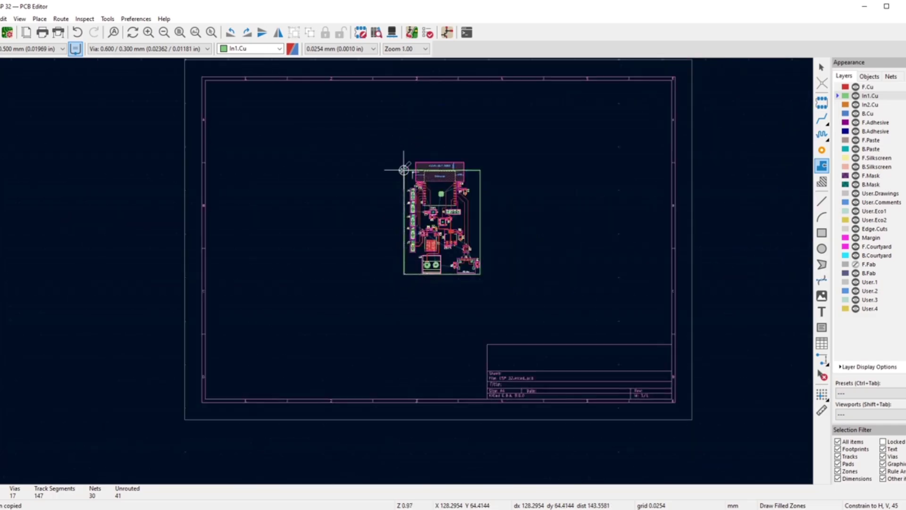
scroll(405, 162, "up", 4)
scroll(405, 270, "up", 3)
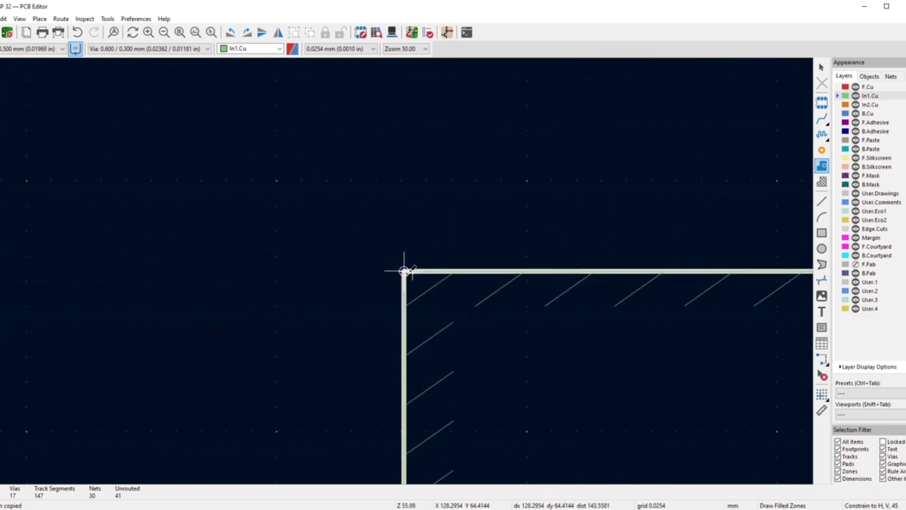
left_click(404, 270)
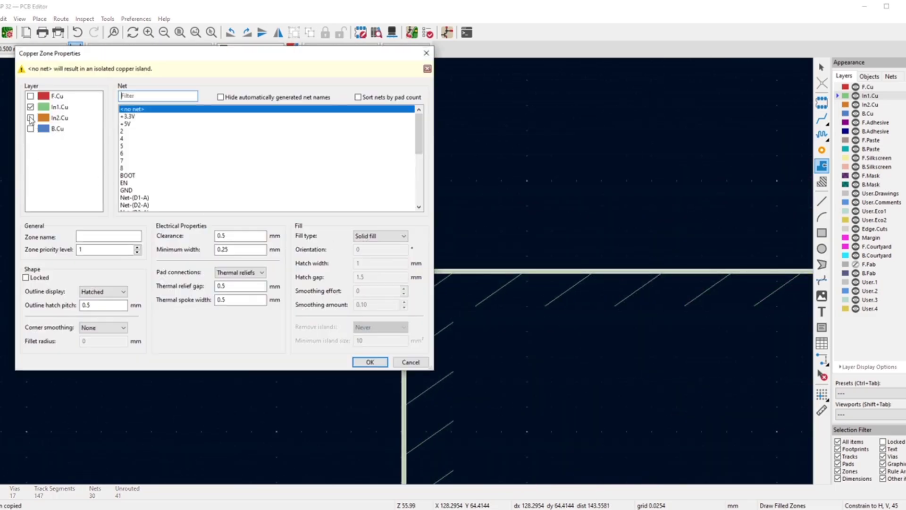
left_click(31, 118)
left_click(30, 107)
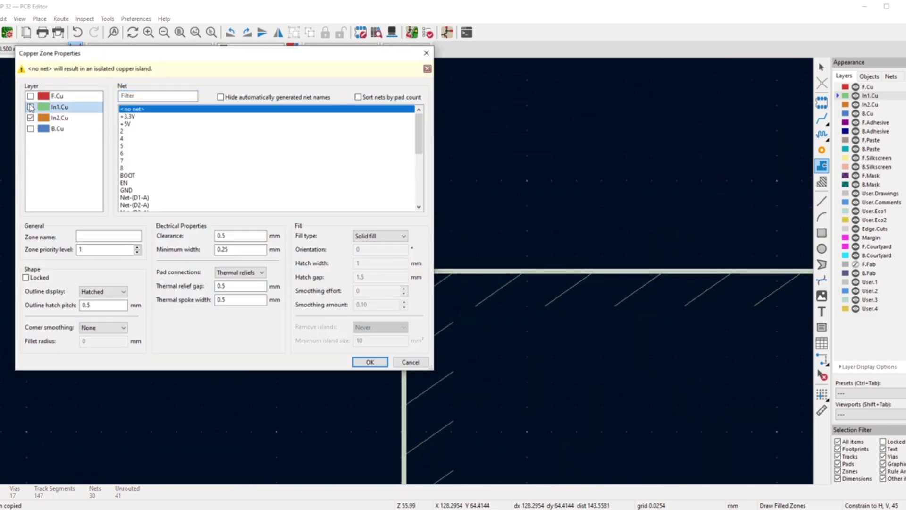
left_click(129, 123)
left_click(369, 362)
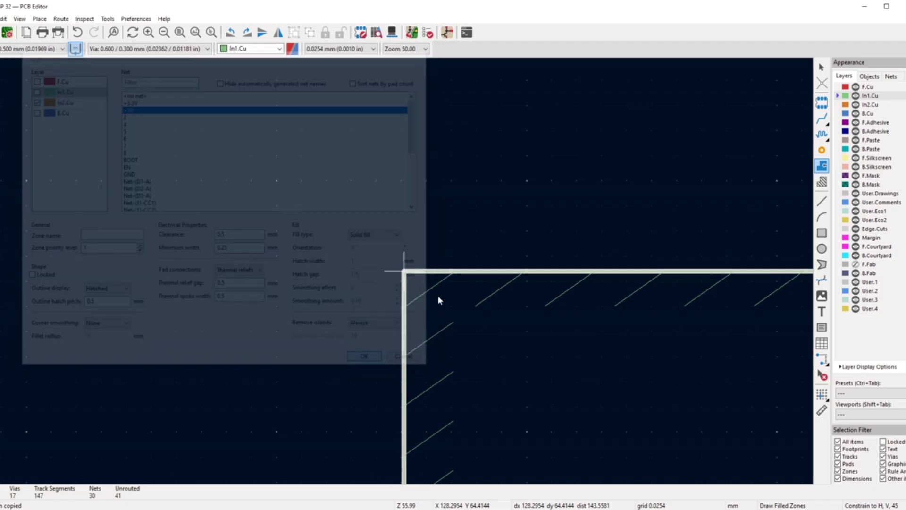
- Run the +5V zone's outline down the board edge through the lower-left corner and along to the lower-right corner
scroll(405, 272, "down", 10)
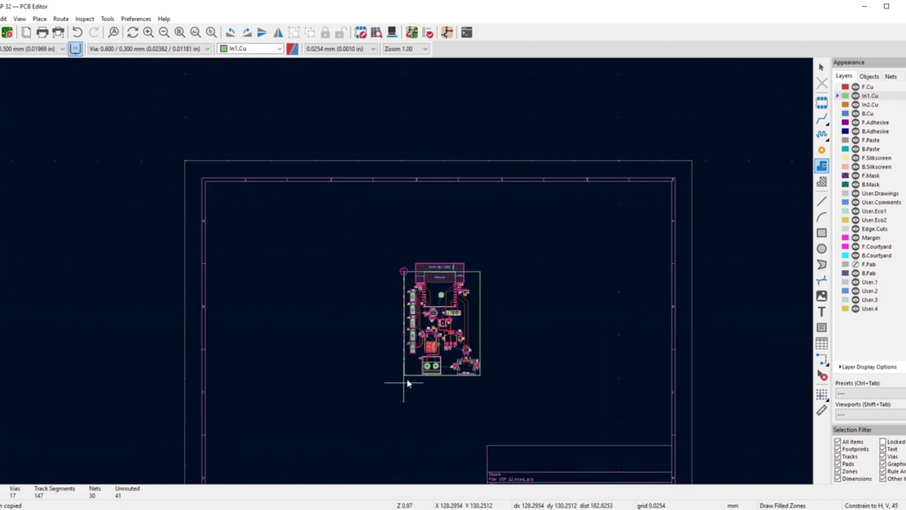
scroll(405, 272, "up", 5)
left_click(436, 271)
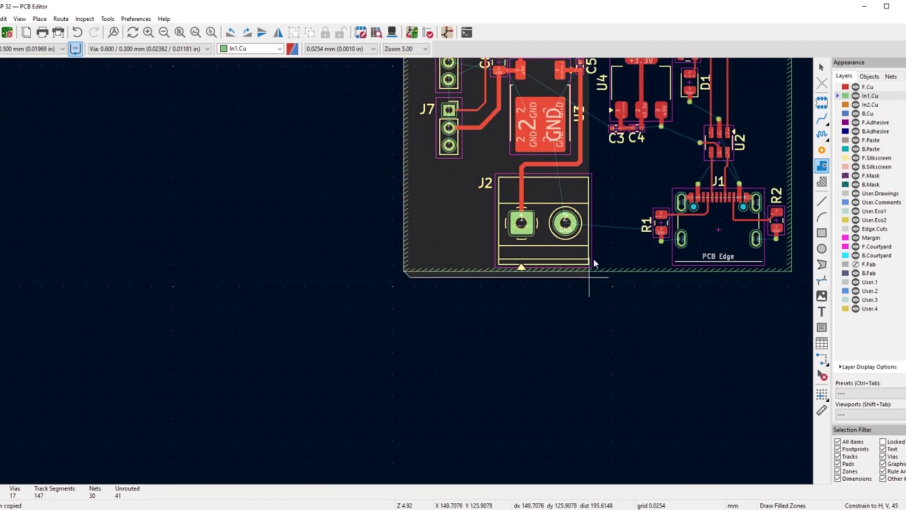
scroll(792, 278, "up", 5)
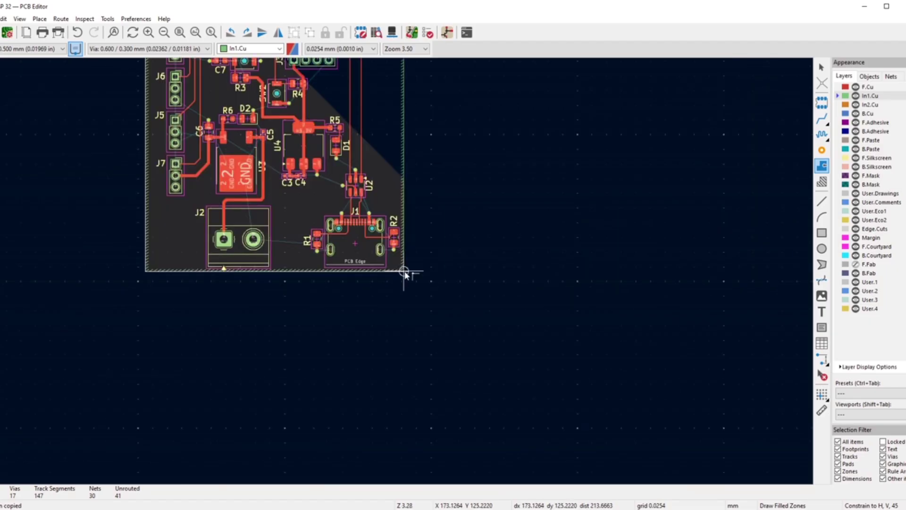
- Complete the +5V copper zone outline on In2.Cu along the board edge, closing it at the board's upper-left corner
scroll(397, 161, "down", 3)
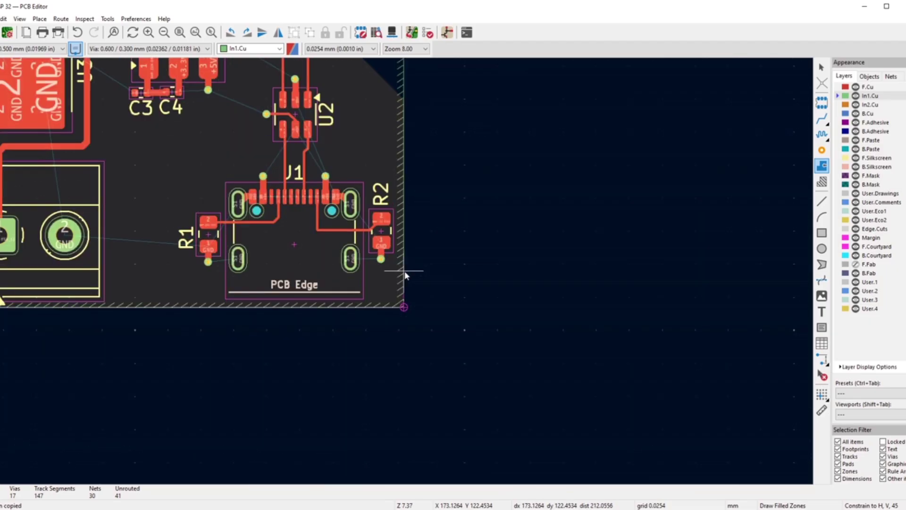
scroll(405, 142, "down", 5)
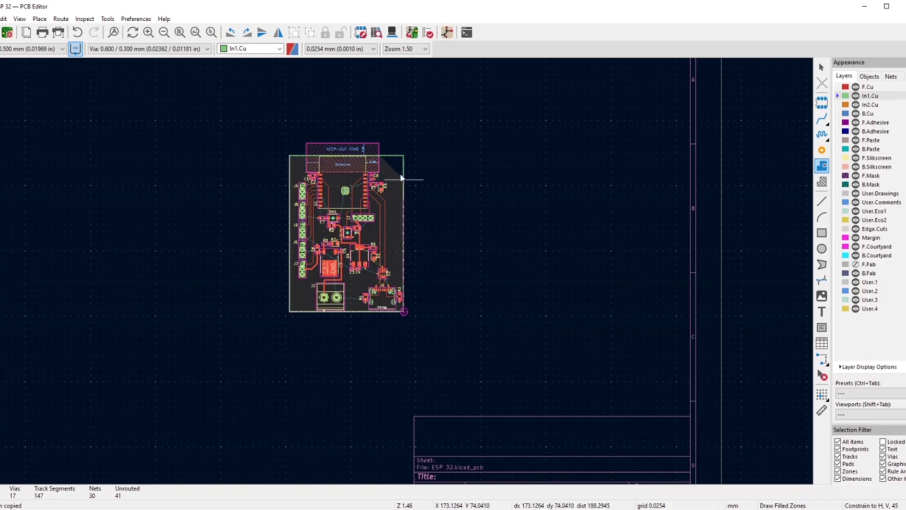
scroll(404, 156, "up", 1)
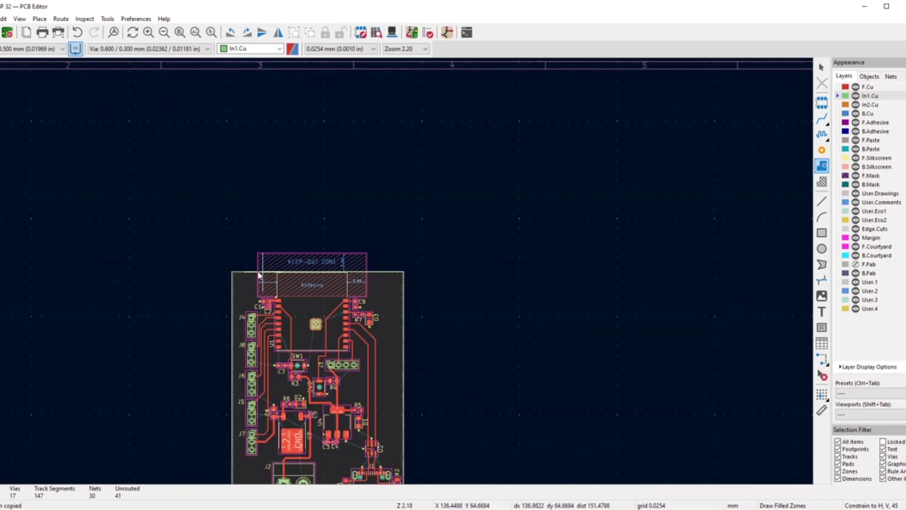
scroll(235, 274, "up", 3)
left_click(404, 271)
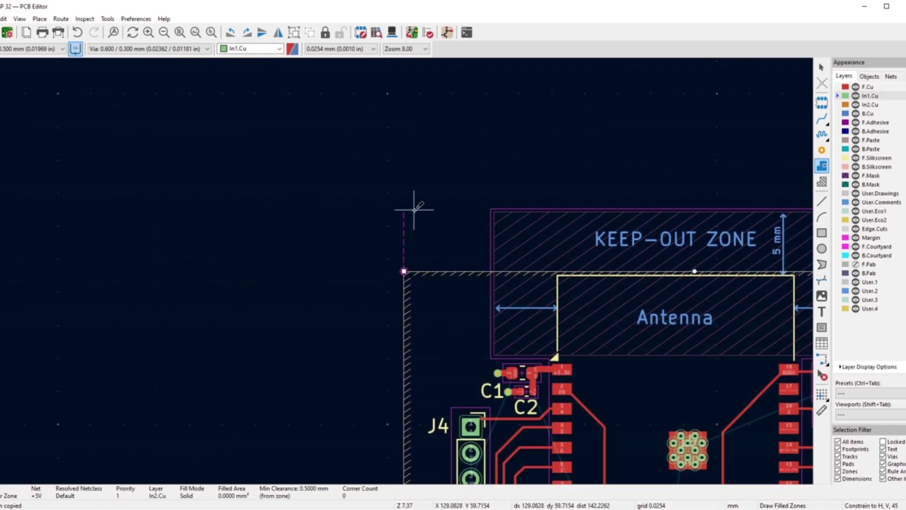
right_click(414, 210)
left_click(439, 220)
scroll(586, 324, "down", 6)
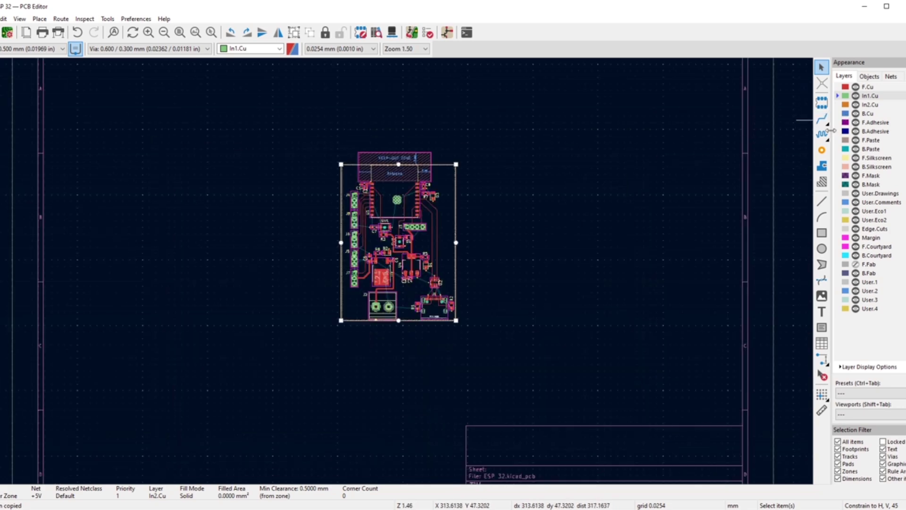
- Start a filled zone at the board's upper-left corner with net GND, layer B.Cu only, and solid pad connections
left_click(821, 166)
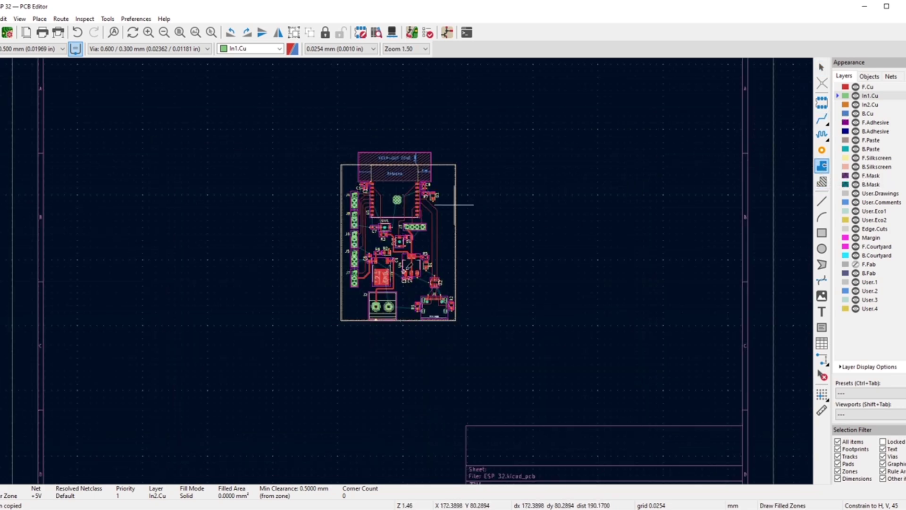
scroll(457, 203, "up", 4)
scroll(339, 266, "down", 3)
scroll(404, 259, "up", 10)
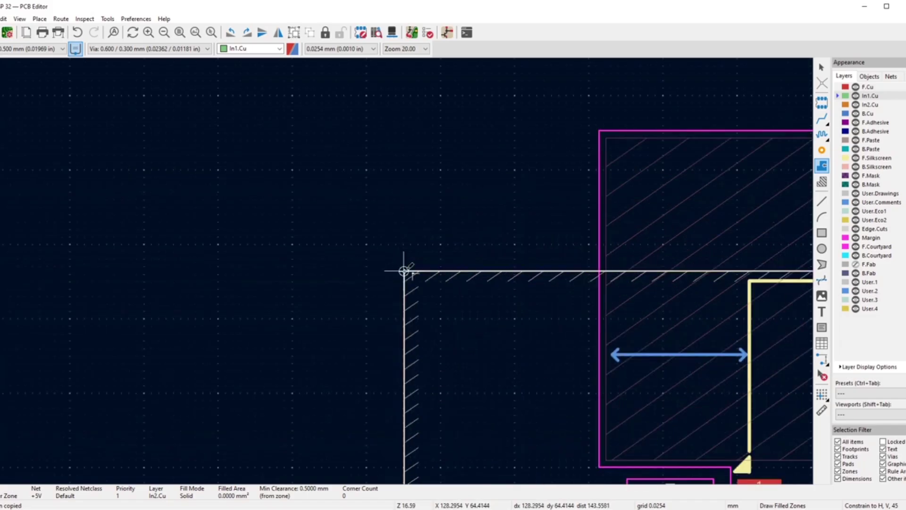
left_click(404, 271)
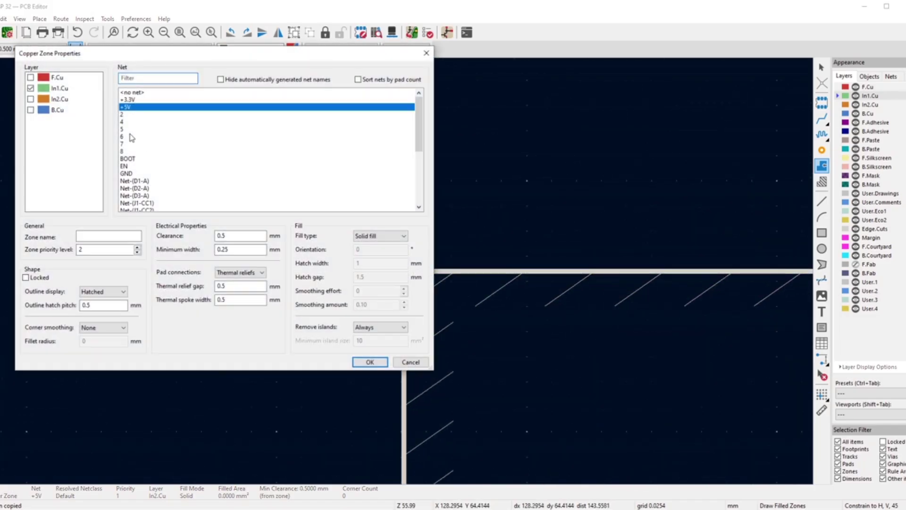
left_click(127, 173)
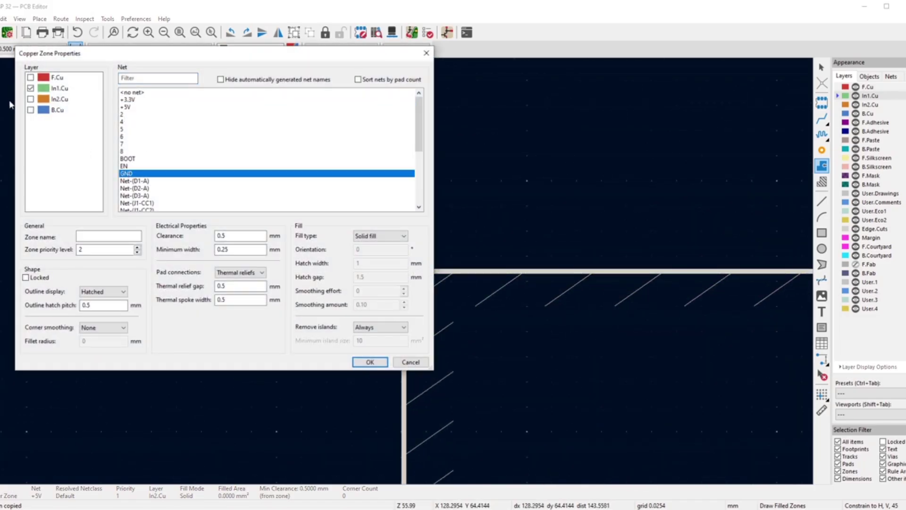
left_click(30, 88)
left_click(31, 110)
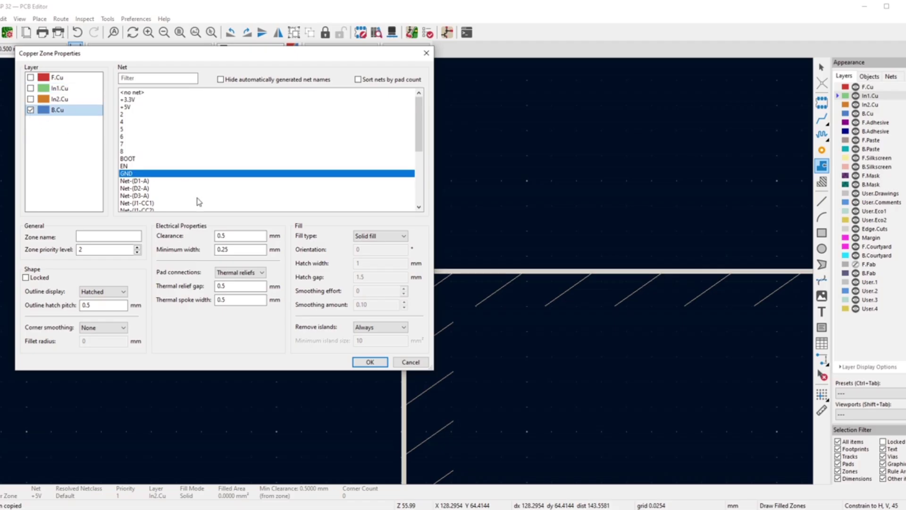
left_click(239, 273)
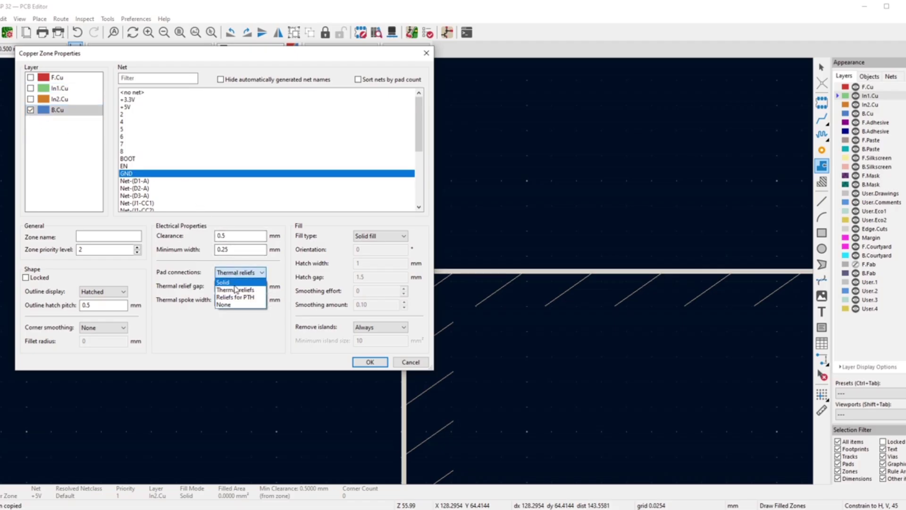
left_click(237, 283)
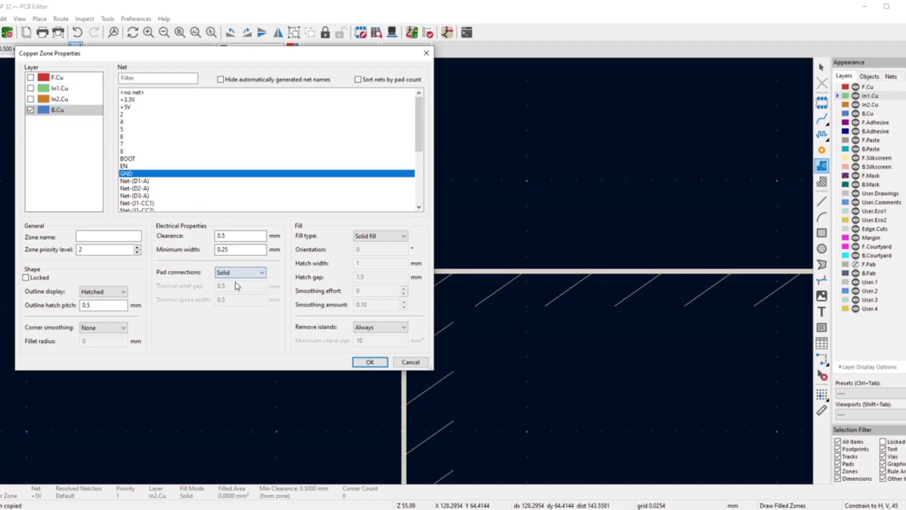
left_click(369, 362)
- Draw the B.Cu GND zone outline through the board's remaining corners, close it at the starting corner, and leave zone drawing
scroll(548, 272, "down", 10)
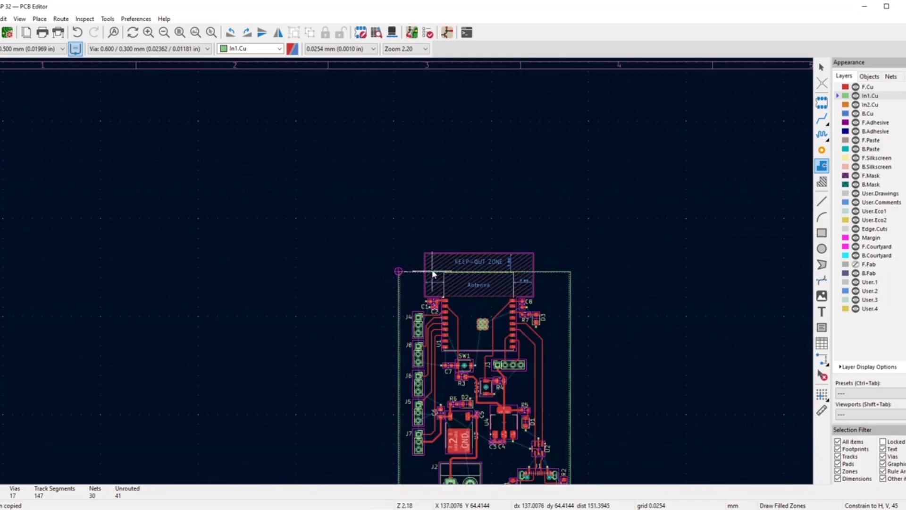
scroll(551, 282, "up", 8)
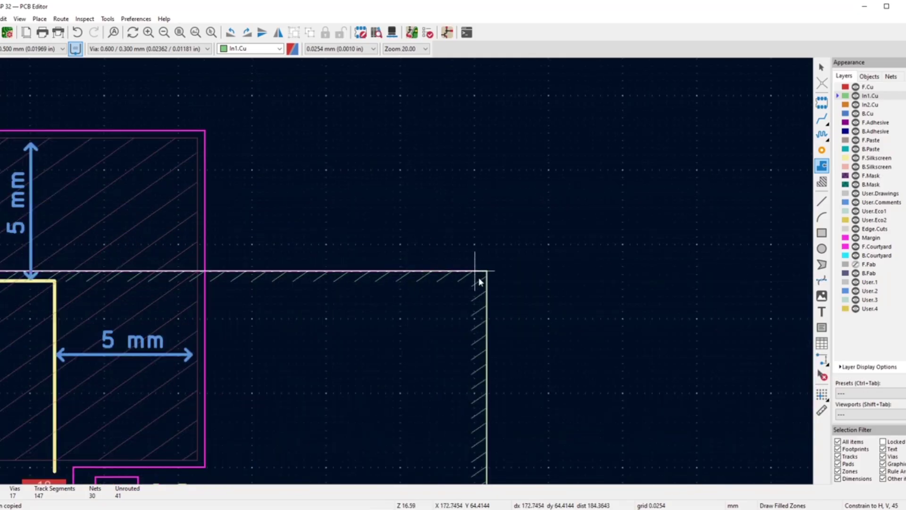
scroll(491, 376, "down", 10)
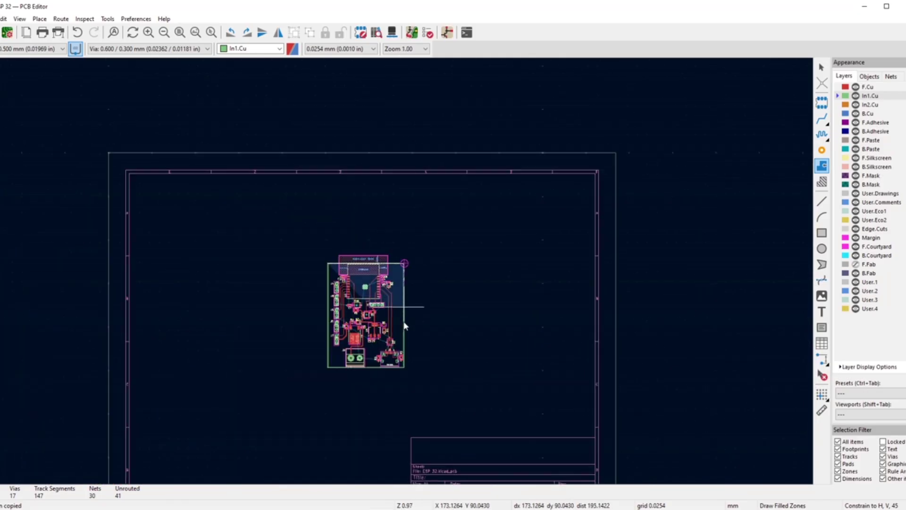
scroll(400, 370, "up", 3)
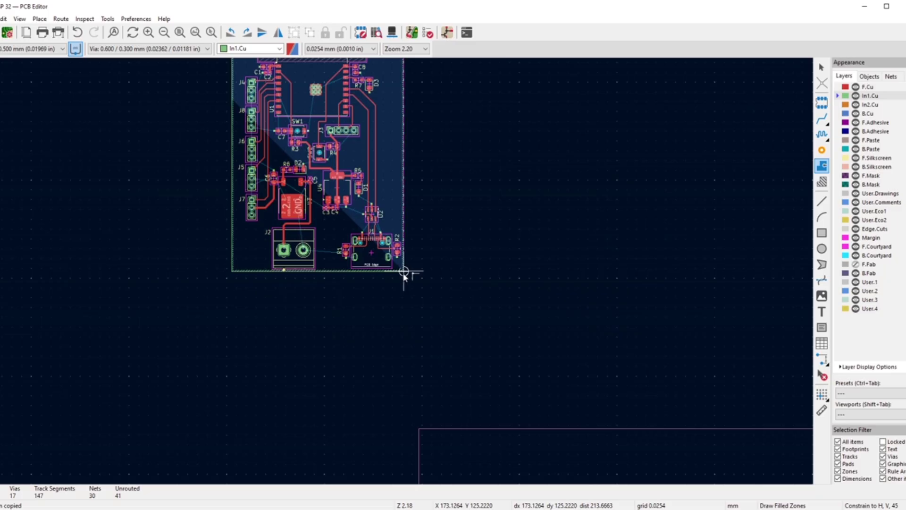
left_click(383, 273)
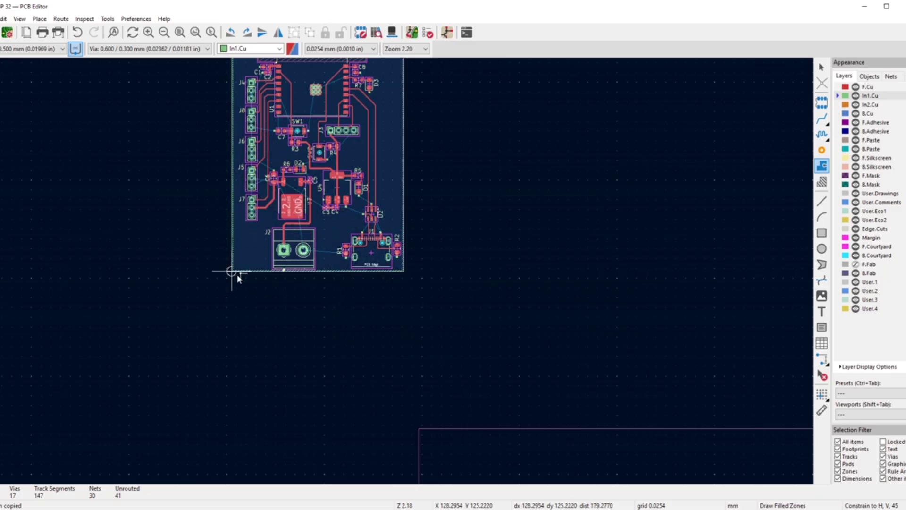
left_click(237, 273)
scroll(245, 139, "down", 2)
scroll(404, 262, "up", 4)
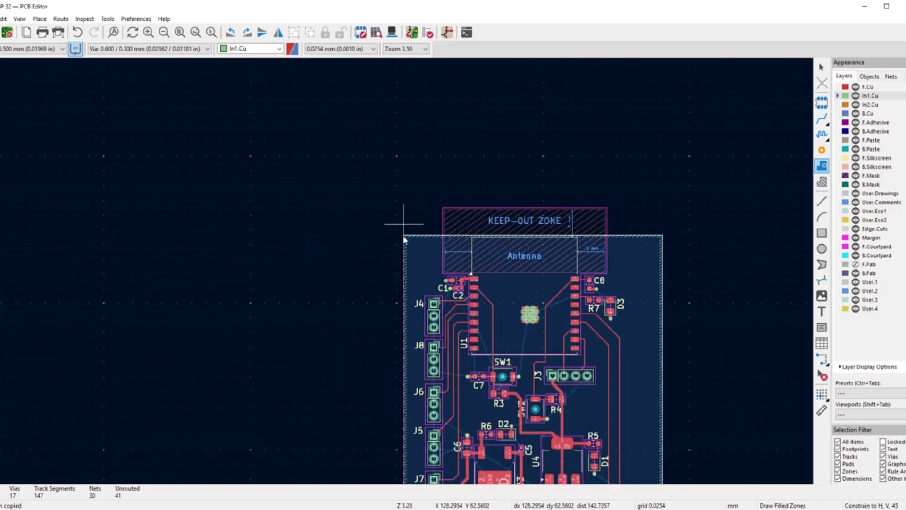
left_click(404, 235)
scroll(524, 199, "down", 3)
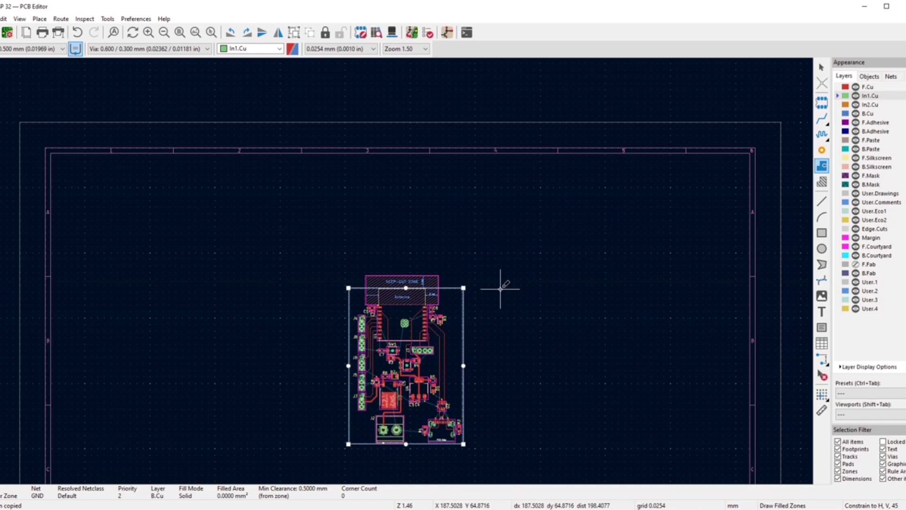
right_click(500, 288)
left_click(539, 299)
scroll(432, 364, "down", 3)
scroll(420, 257, "up", 3)
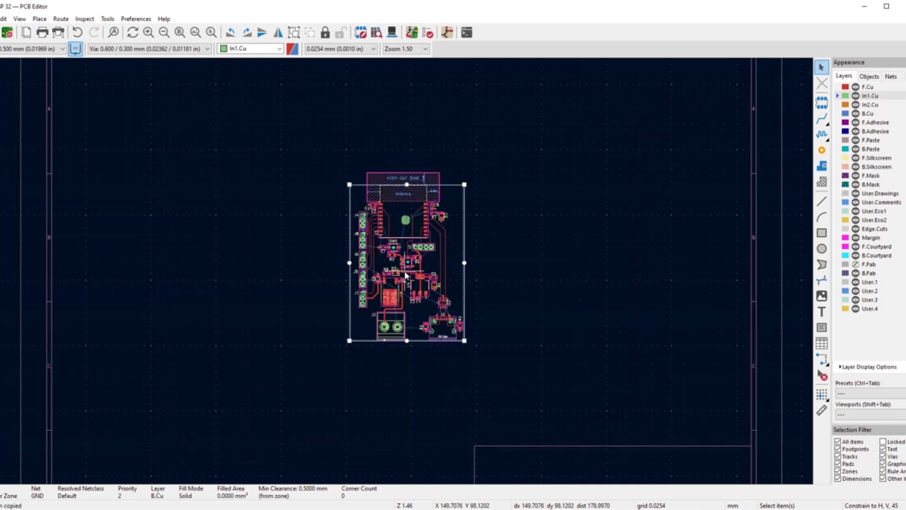
- Fill all copper zones on the board and clear the selection
scroll(449, 259, "up", 2)
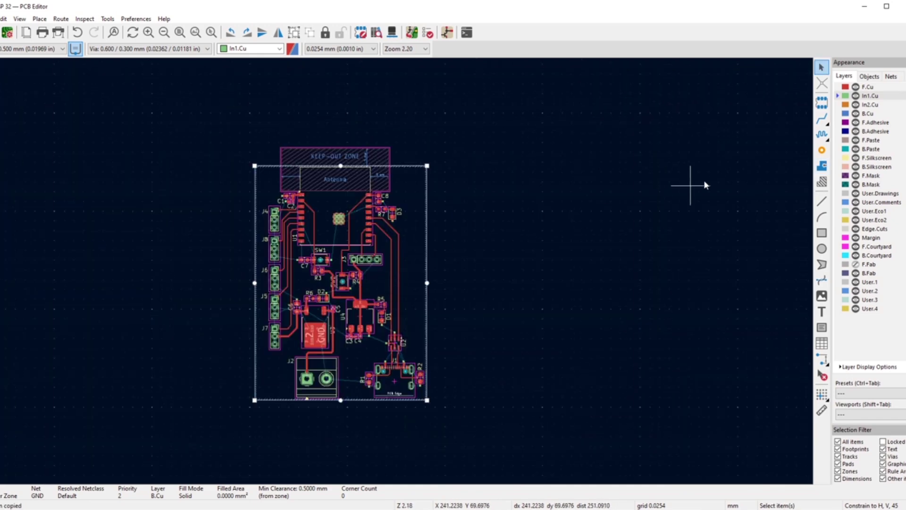
left_click(820, 169)
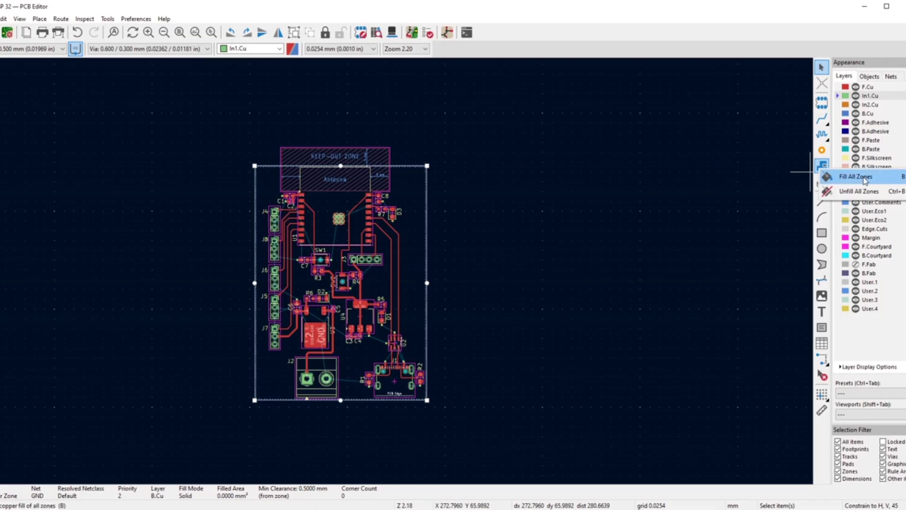
left_click(859, 177)
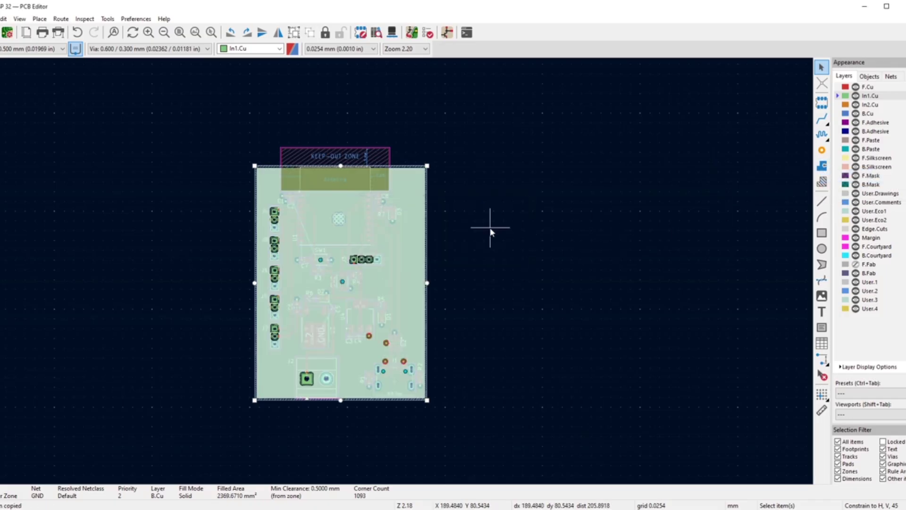
left_click(490, 231)
- Examine the filled zones and the remaining unrouted connections around C1, C2, U1, SW1 and R3
scroll(314, 257, "up", 5)
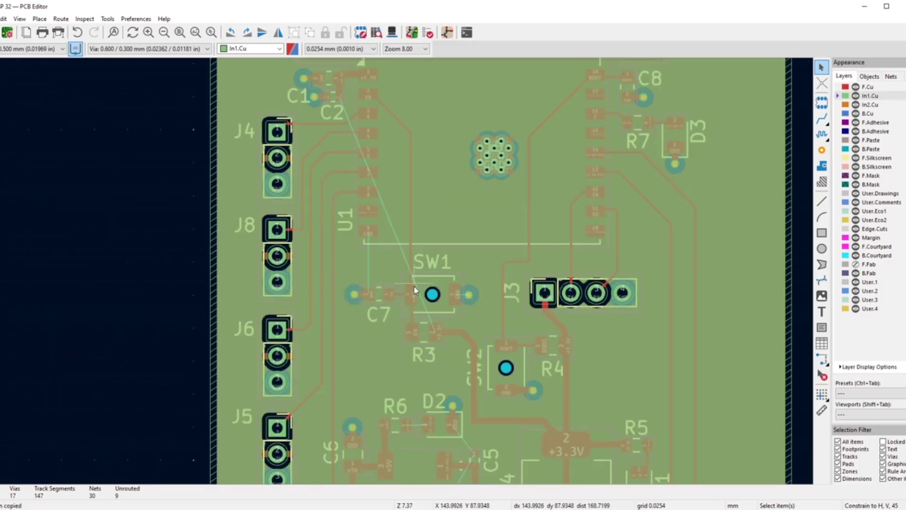
scroll(333, 98, "down", 3)
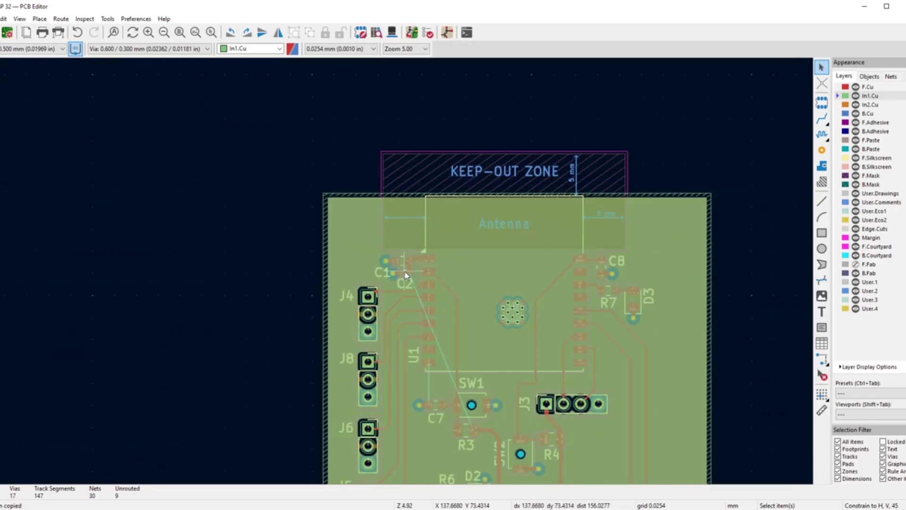
scroll(404, 264, "up", 6)
scroll(449, 280, "down", 6)
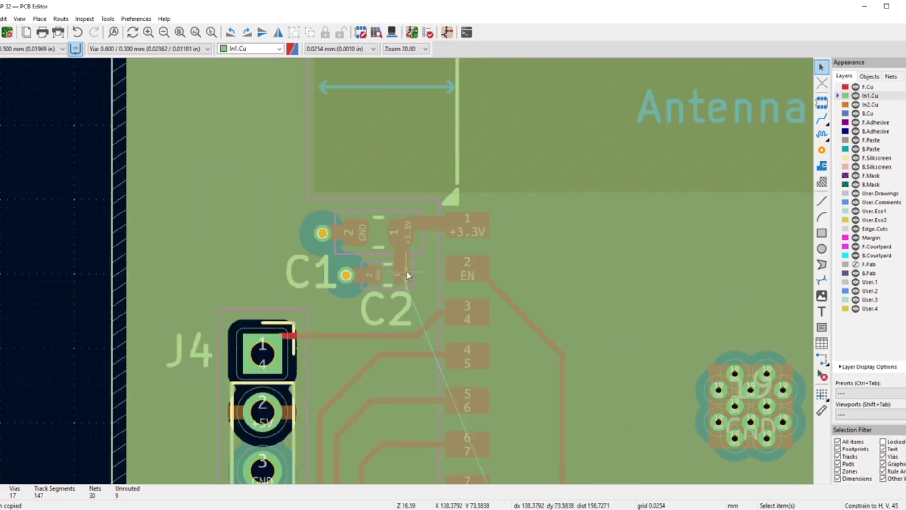
scroll(479, 380, "down", 3)
scroll(406, 275, "up", 4)
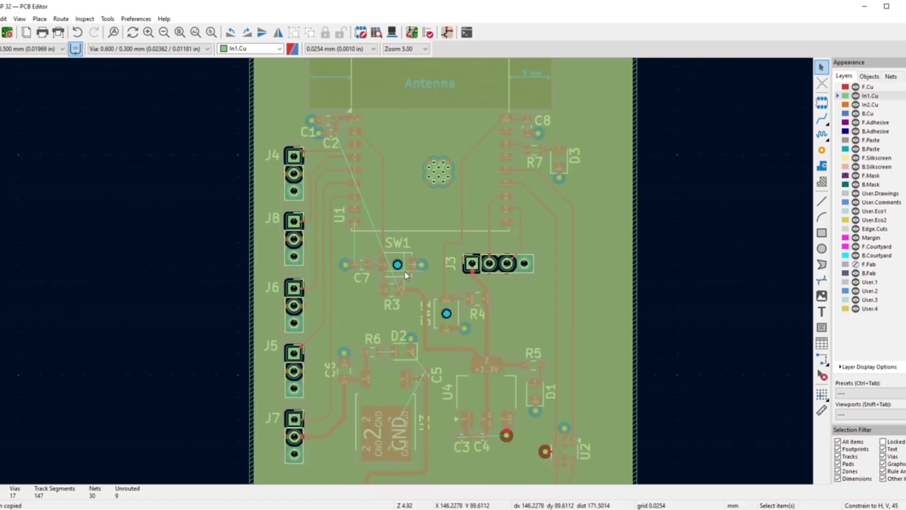
scroll(406, 275, "down", 1)
scroll(406, 275, "down", 2)
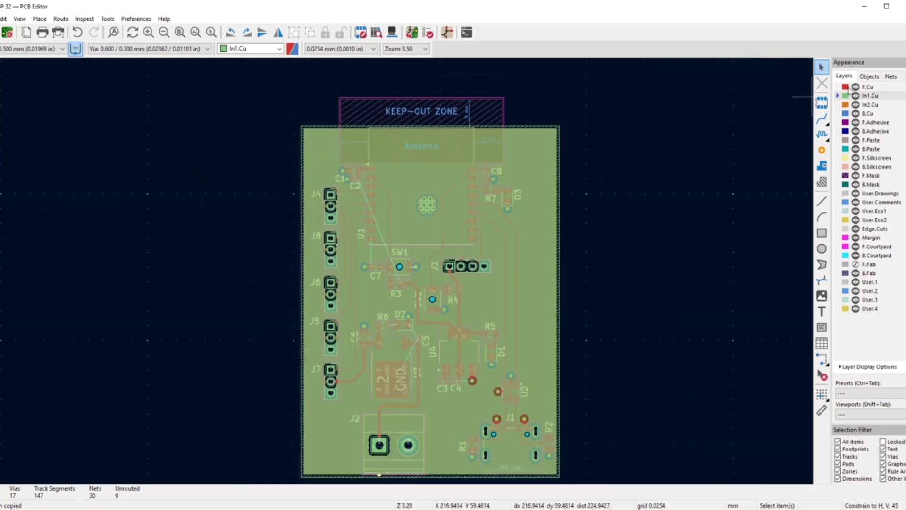
- Make F.Cu the active layer and unfill all copper zones
left_click(851, 88)
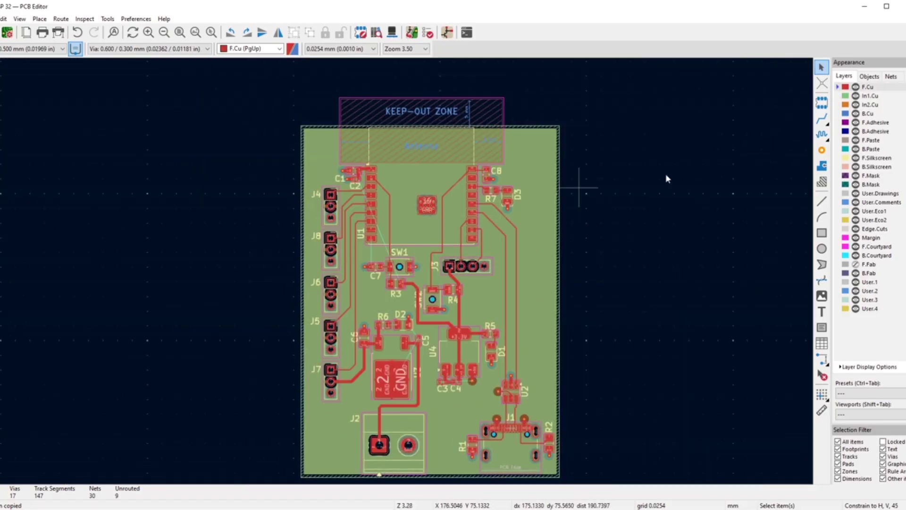
right_click(821, 165)
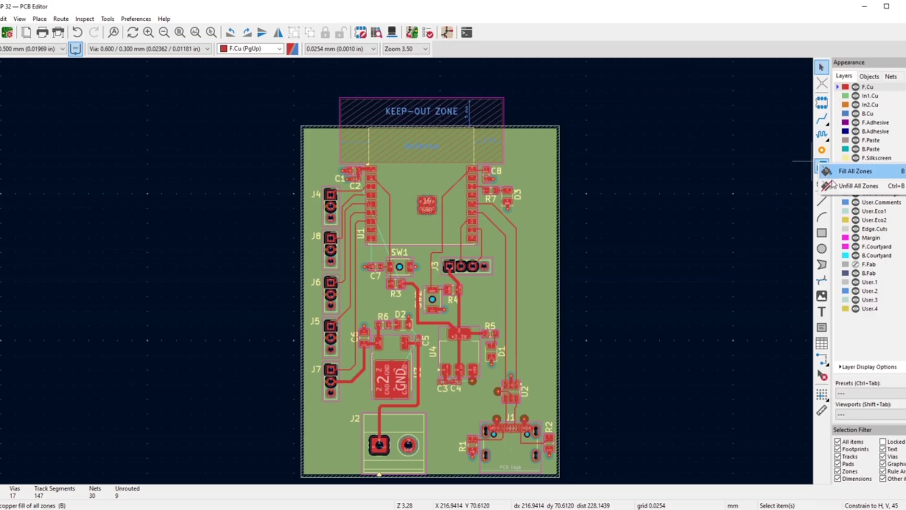
left_click(835, 186)
- Set the pad type of SW1's centre mechanical hole to SMD
scroll(370, 229, "up", 5)
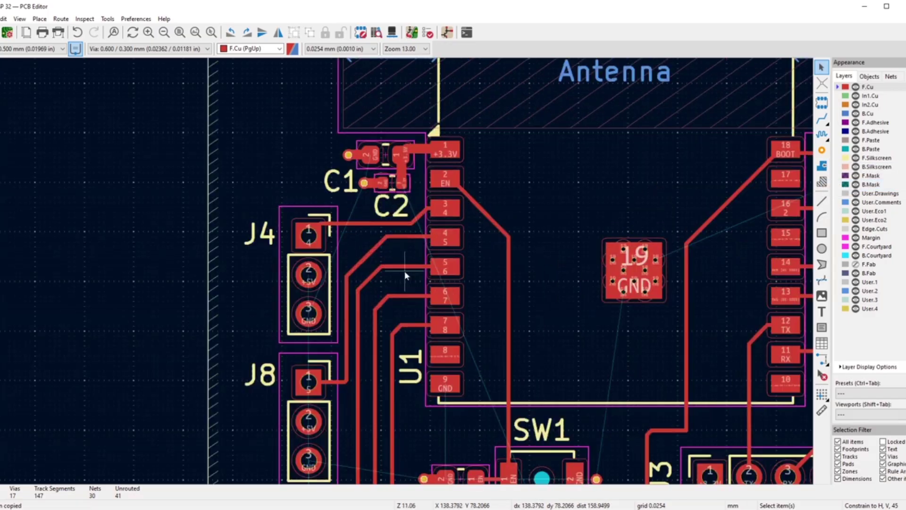
scroll(508, 232, "down", 5)
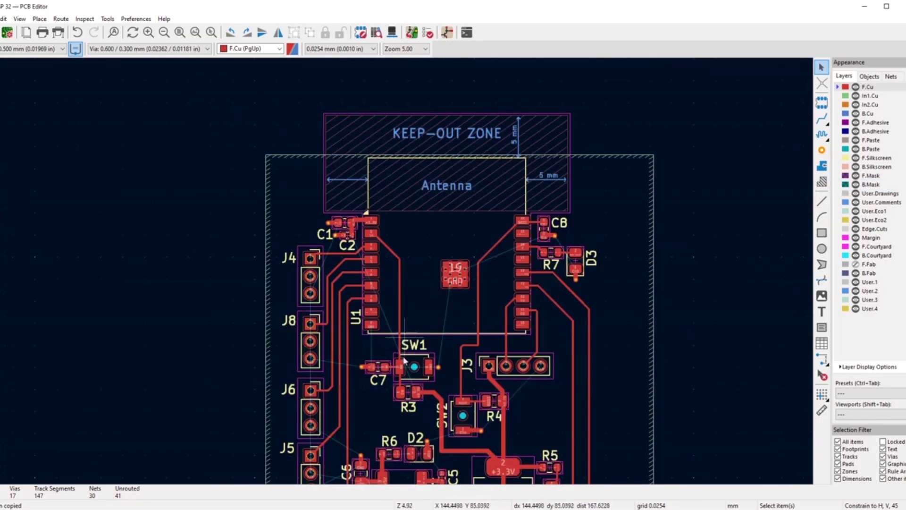
scroll(405, 276, "up", 7)
scroll(413, 256, "down", 2)
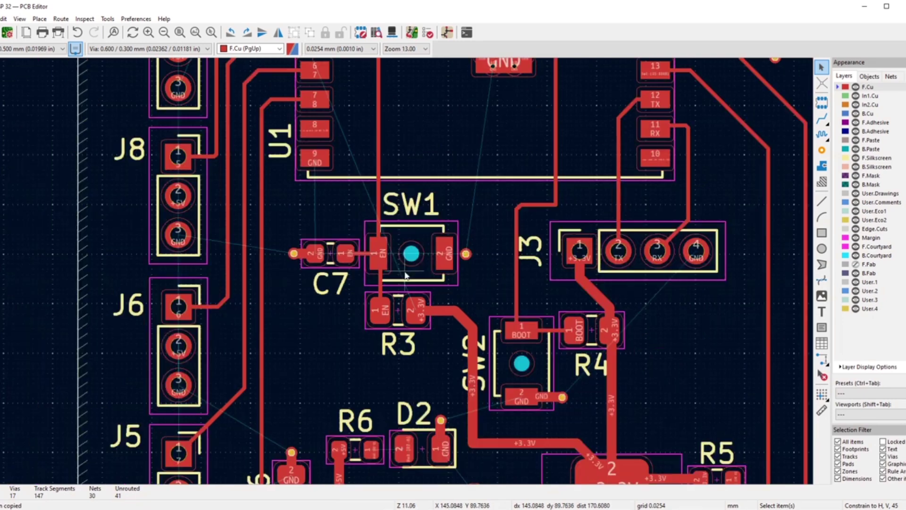
scroll(406, 276, "down", 2)
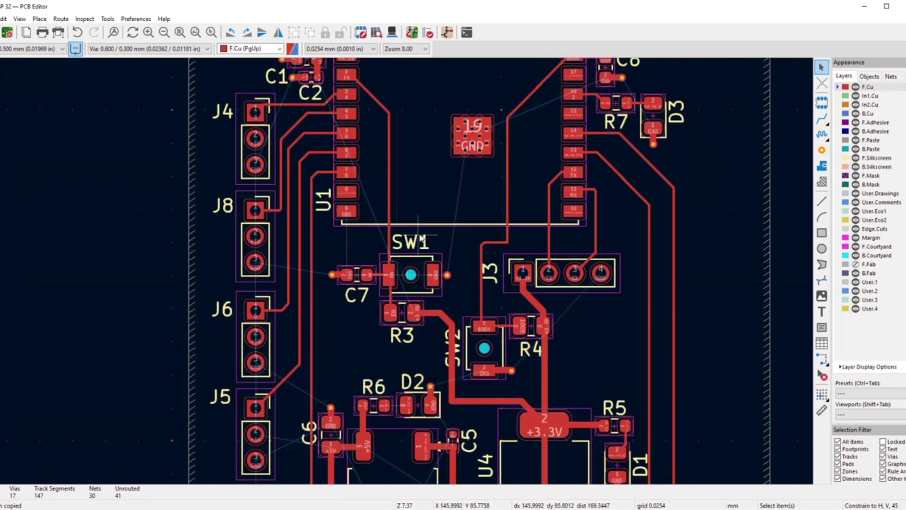
scroll(406, 276, "up", 4)
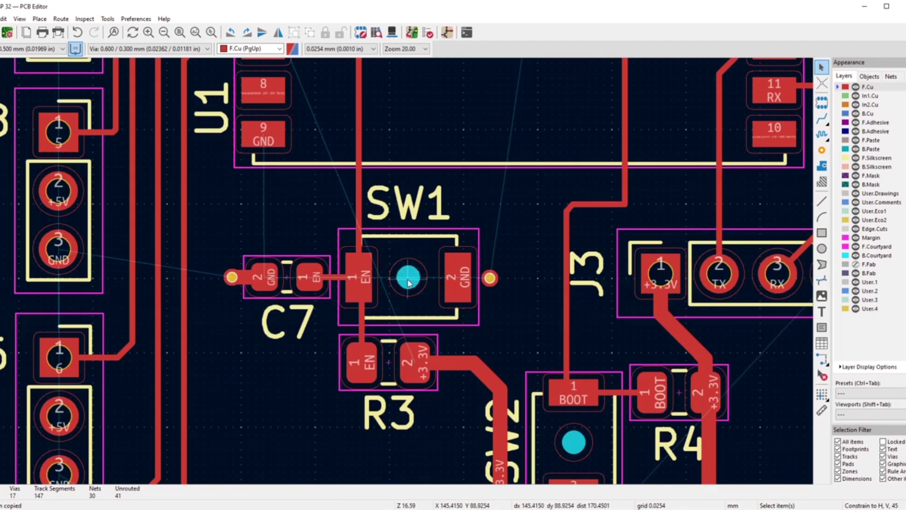
left_click(406, 277)
double_click(409, 280)
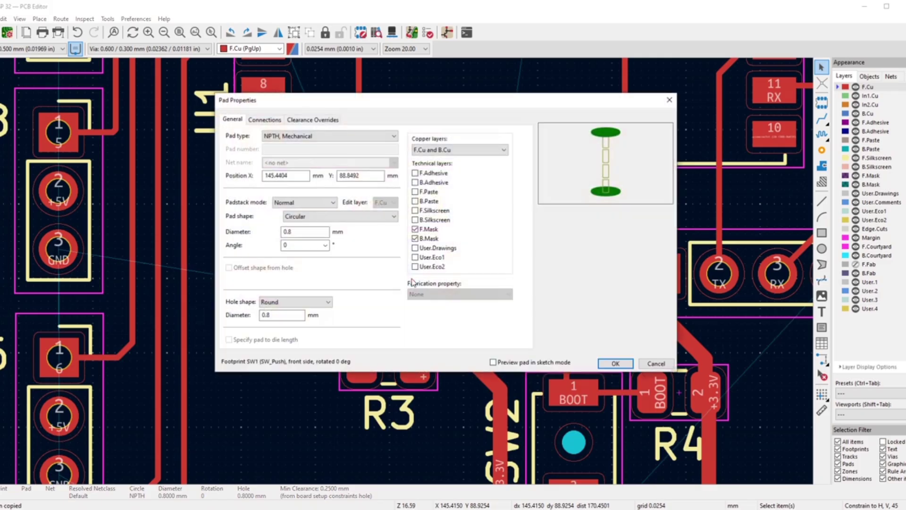
left_click(312, 203)
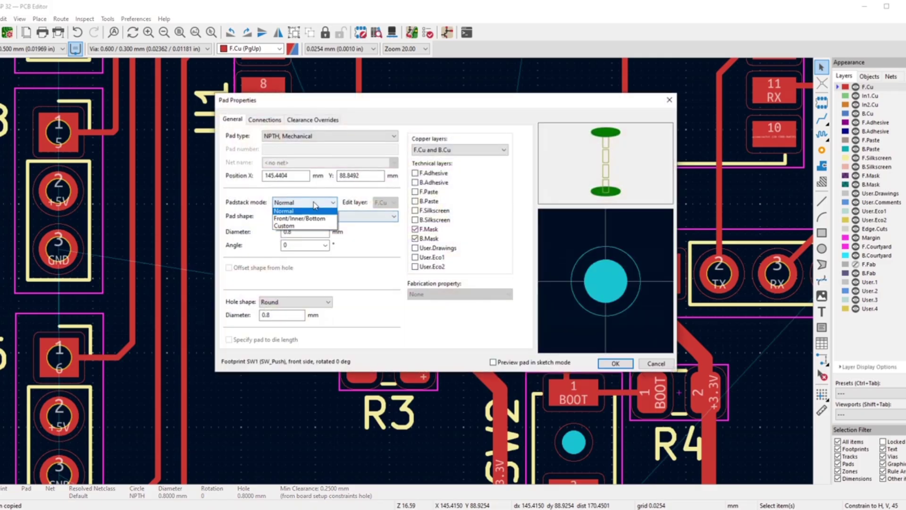
left_click(323, 205)
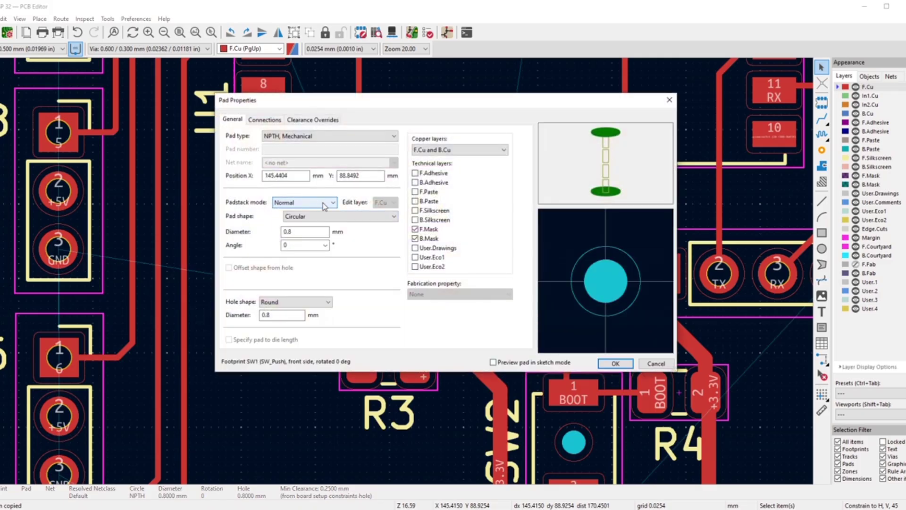
left_click(316, 136)
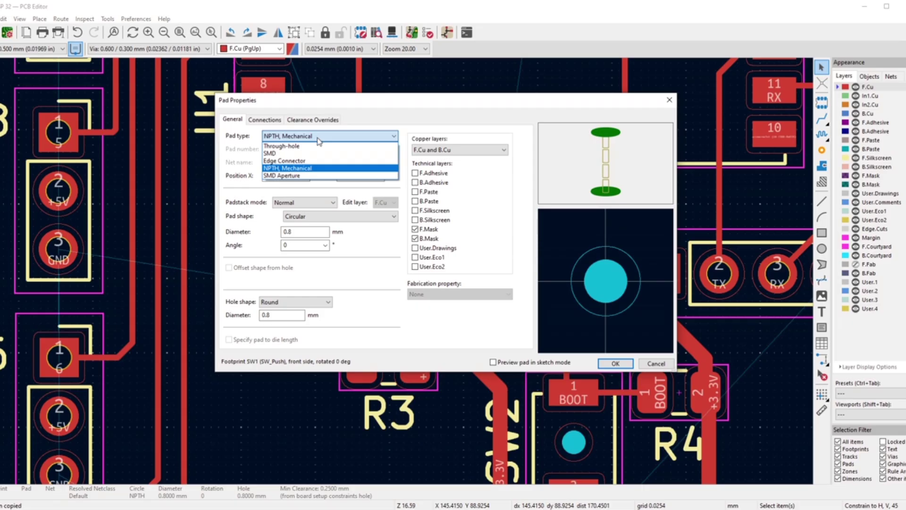
left_click(292, 153)
left_click(612, 363)
- Set the pad type of SW2's centre mechanical hole to SMD, keeping its circular shape
scroll(396, 288, "down", 3)
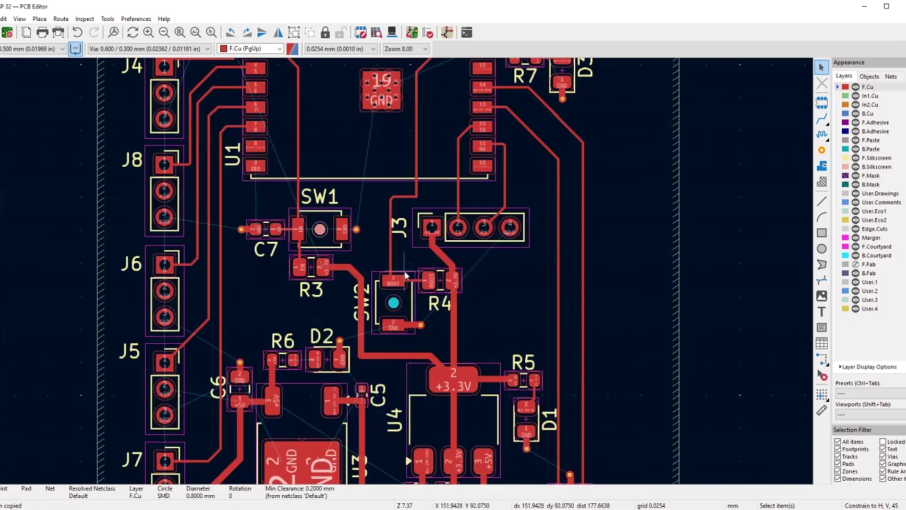
scroll(399, 302, "up", 3)
left_click(397, 299)
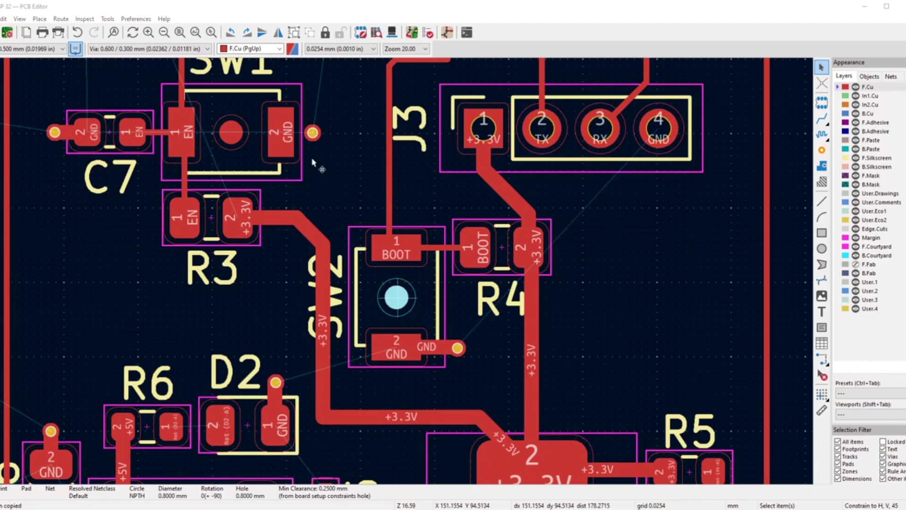
key("e")
left_click(317, 137)
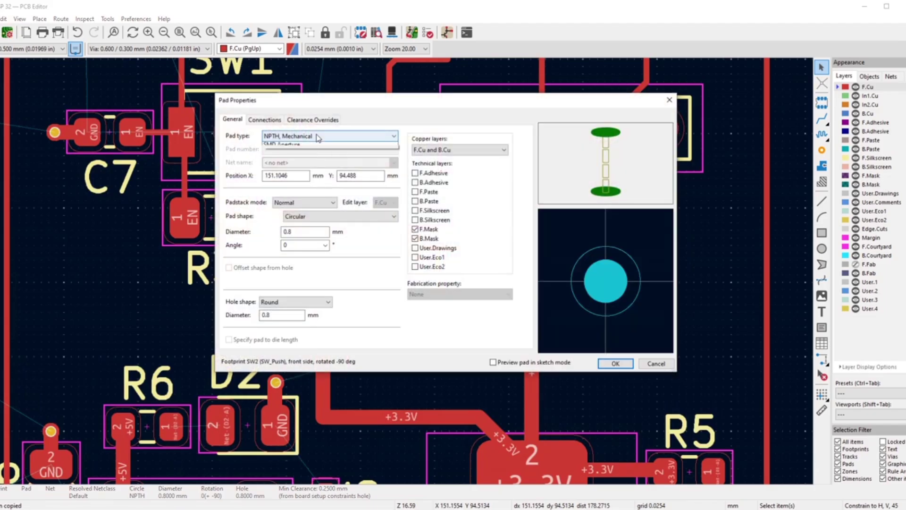
left_click(314, 150)
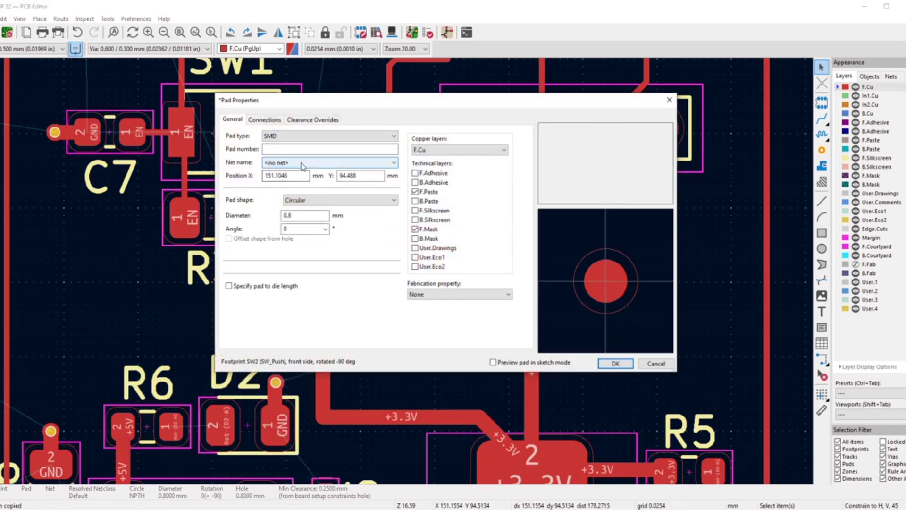
left_click(312, 200)
left_click(311, 208)
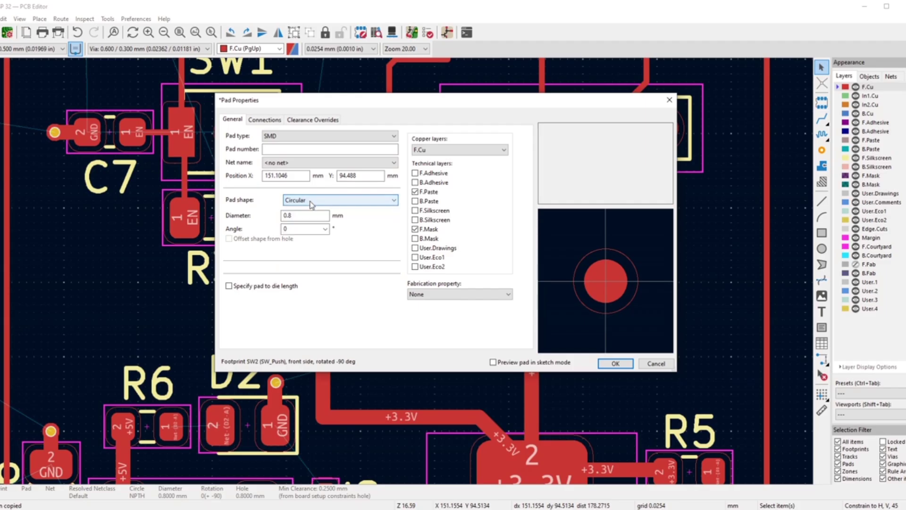
left_click(261, 121)
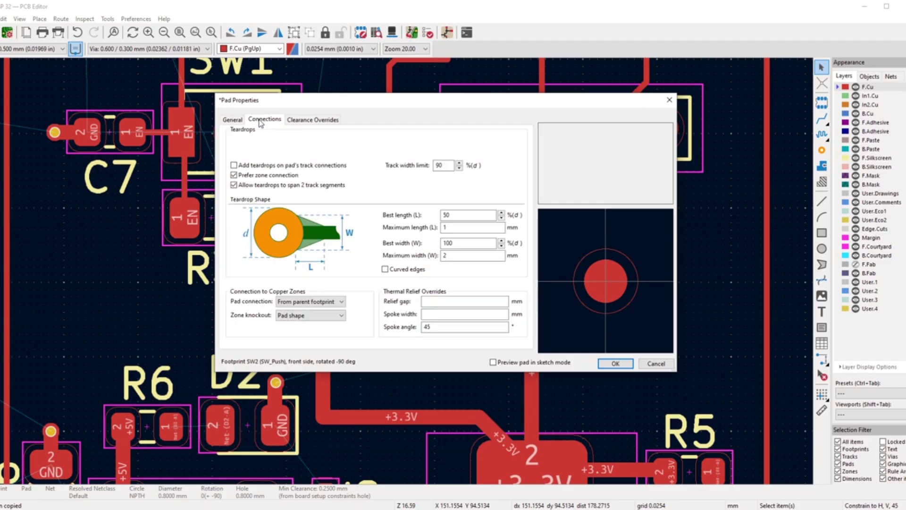
left_click(311, 121)
left_click(233, 121)
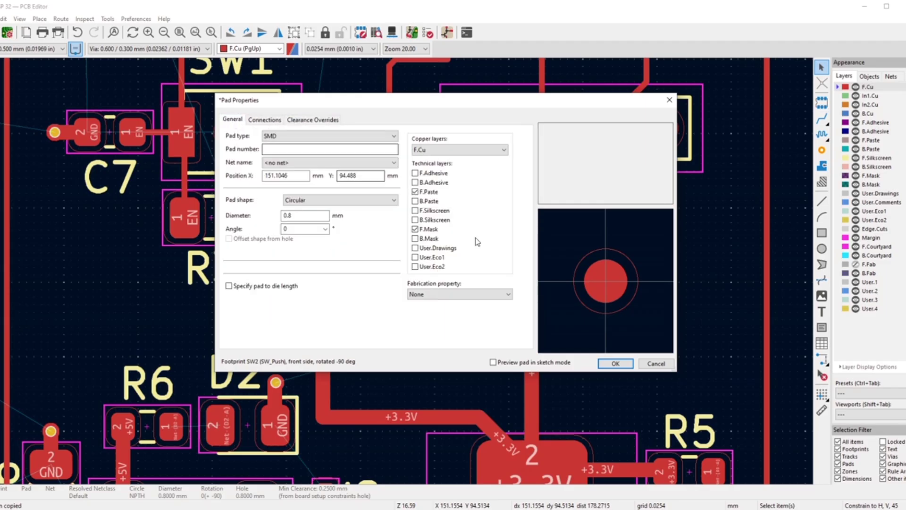
left_click(615, 366)
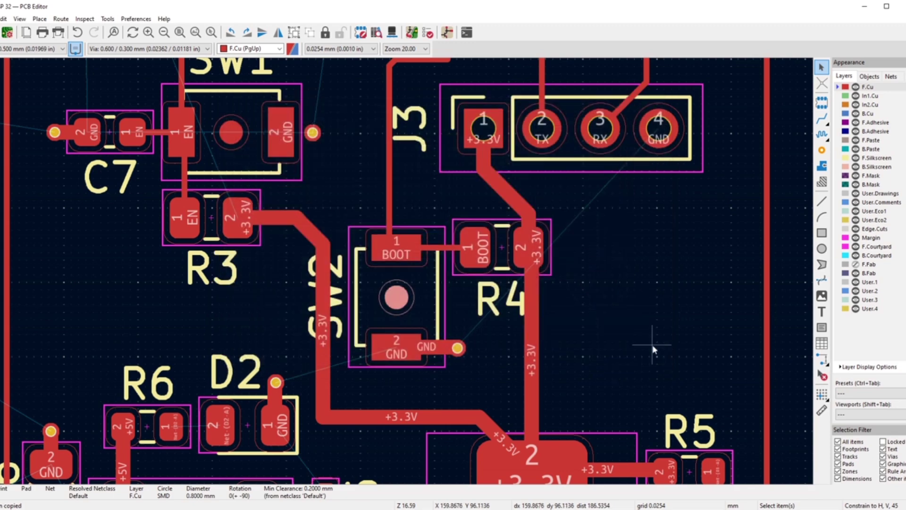
- Change the pad type of SW1's circular centre pad to SMD Aperture
scroll(340, 243, "down", 5)
scroll(340, 243, "up", 7)
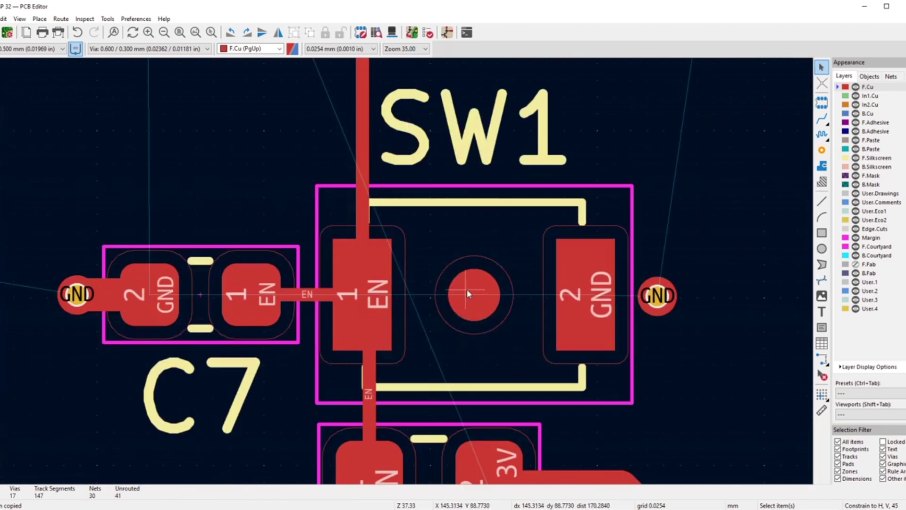
left_click(353, 234)
key("e")
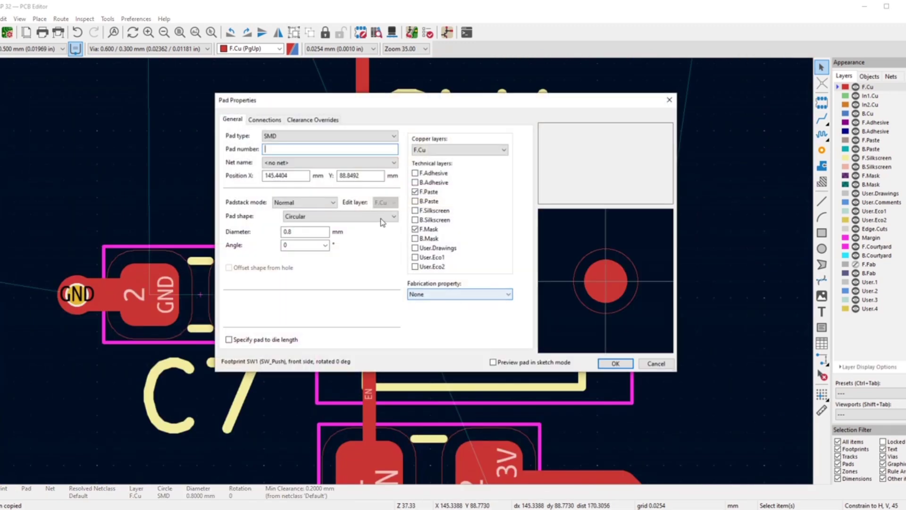
left_click(319, 205)
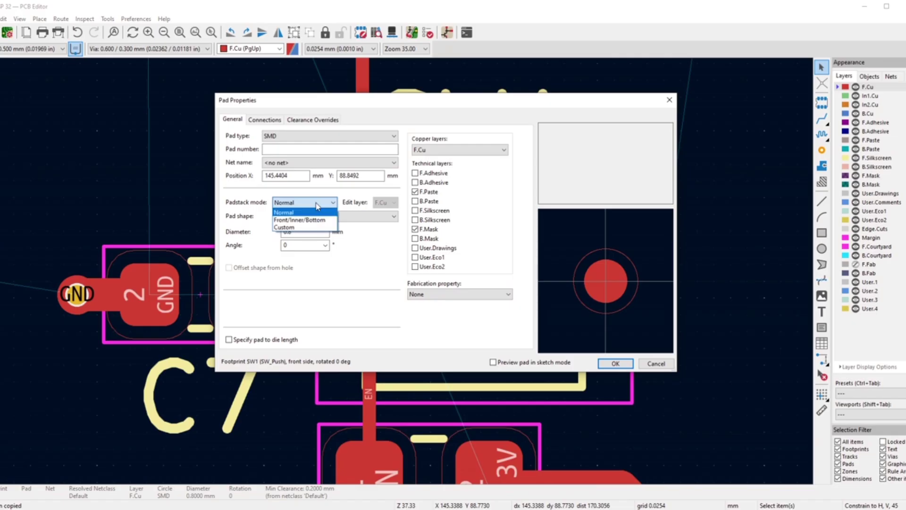
left_click(317, 206)
left_click(349, 218)
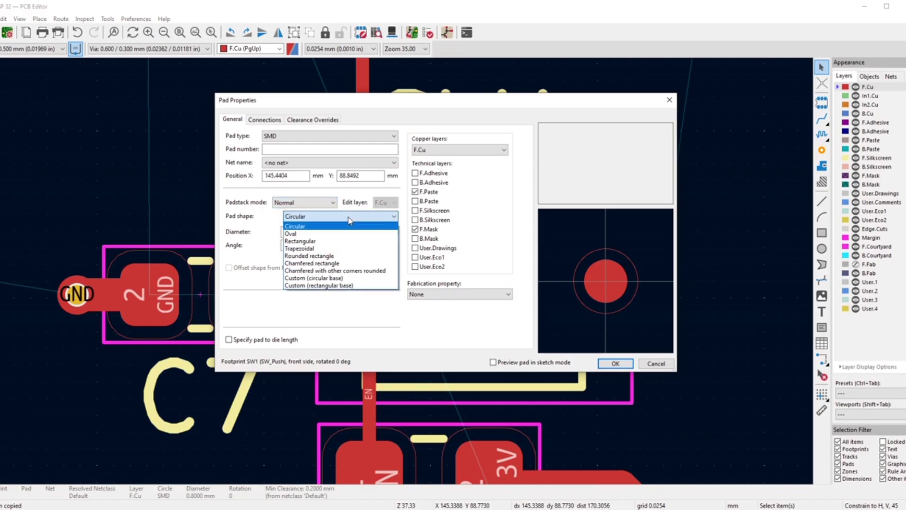
left_click(349, 220)
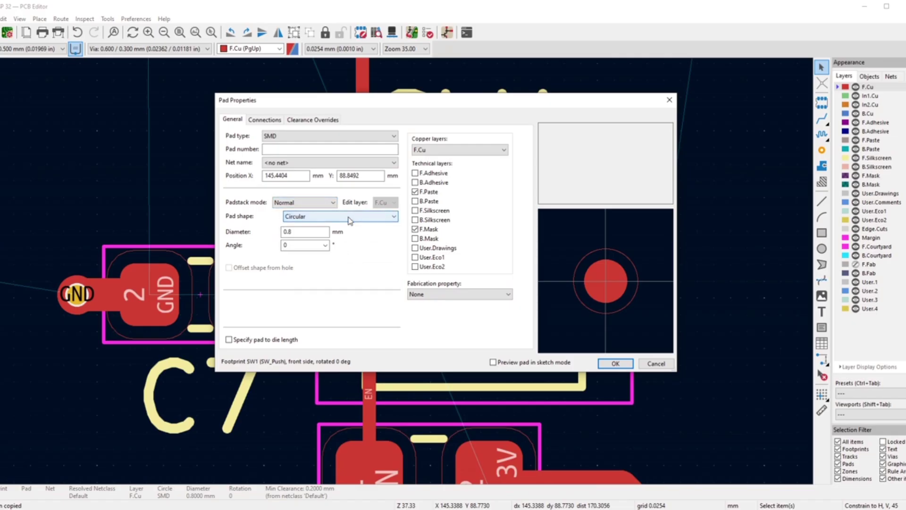
left_click(312, 162)
left_click(312, 162)
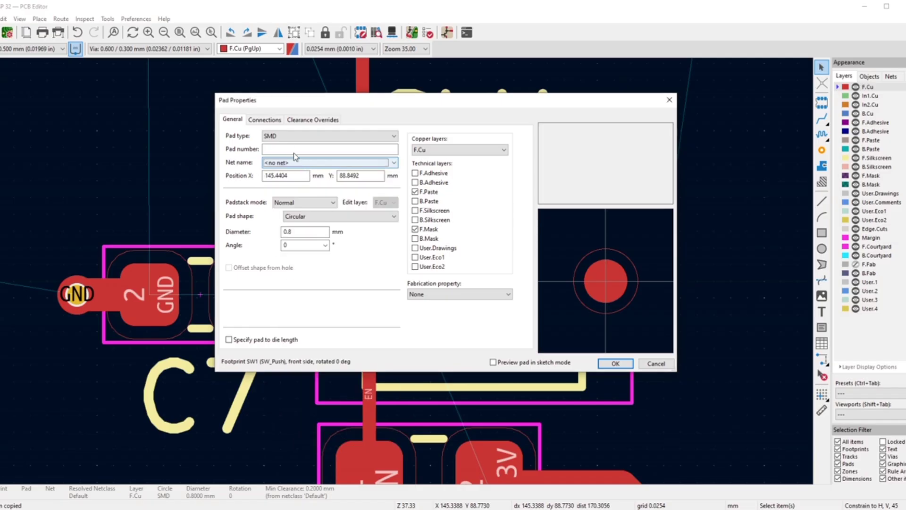
left_click(295, 136)
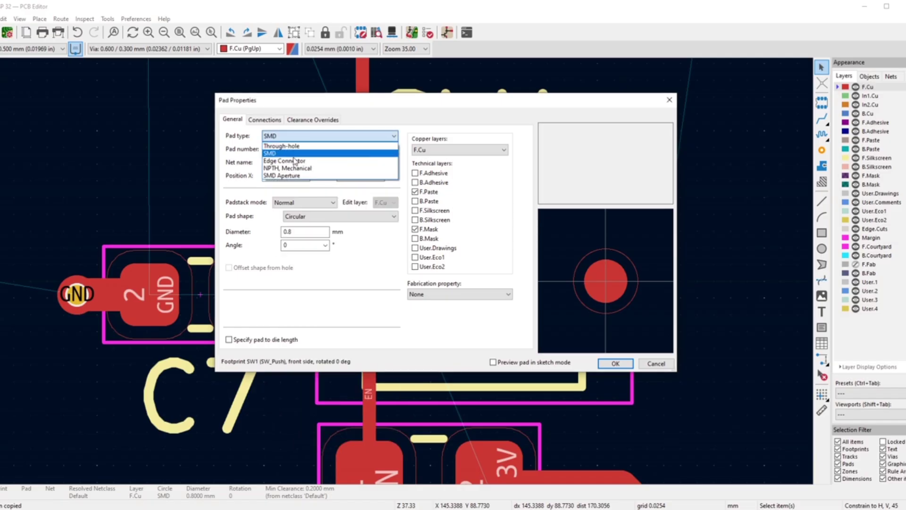
left_click(295, 175)
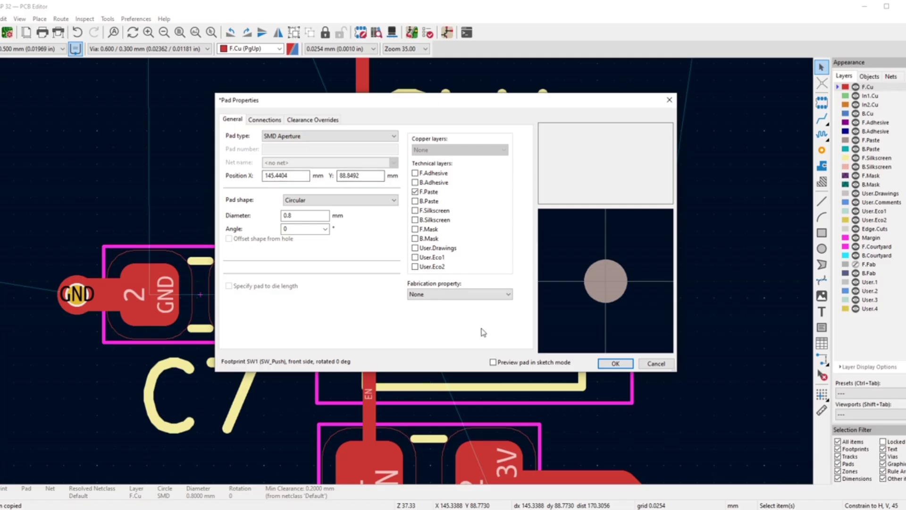
left_click(607, 366)
- Change the pad type of SW2's circular centre pad to SMD Aperture and clear the selection
scroll(506, 344, "down", 6)
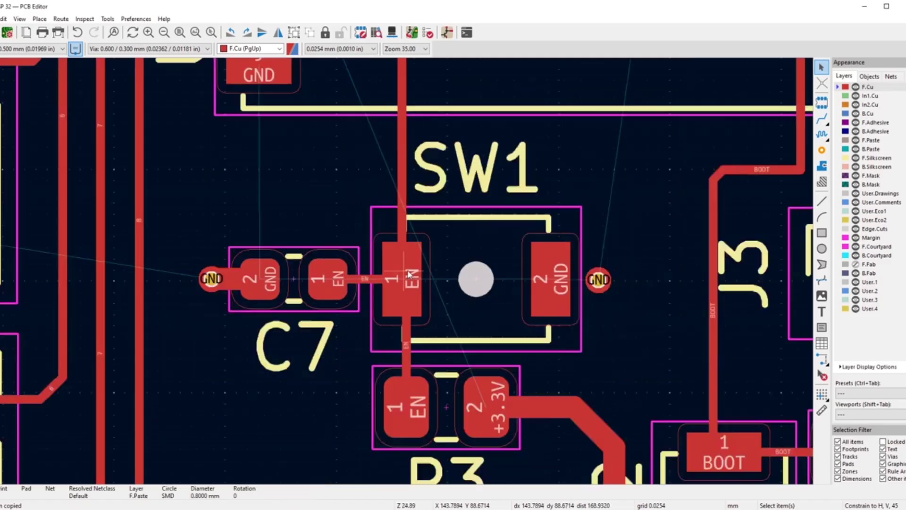
left_click(380, 270)
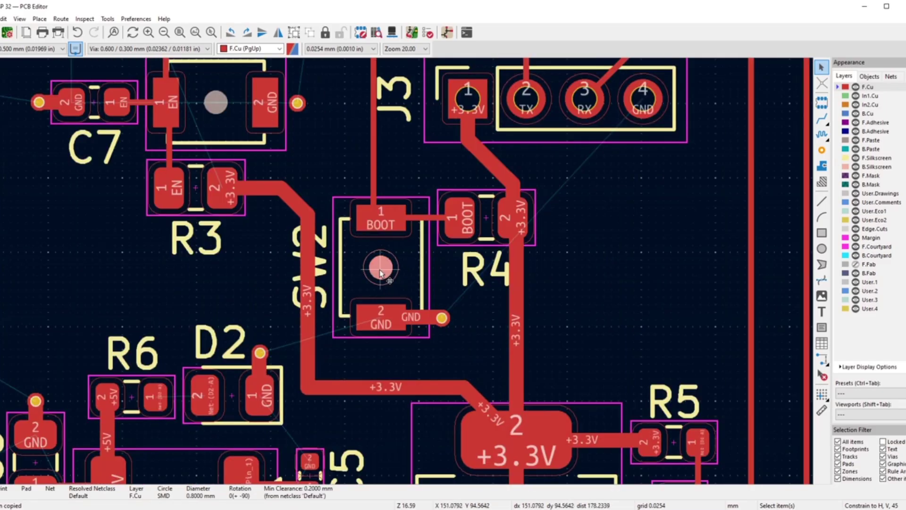
key("e")
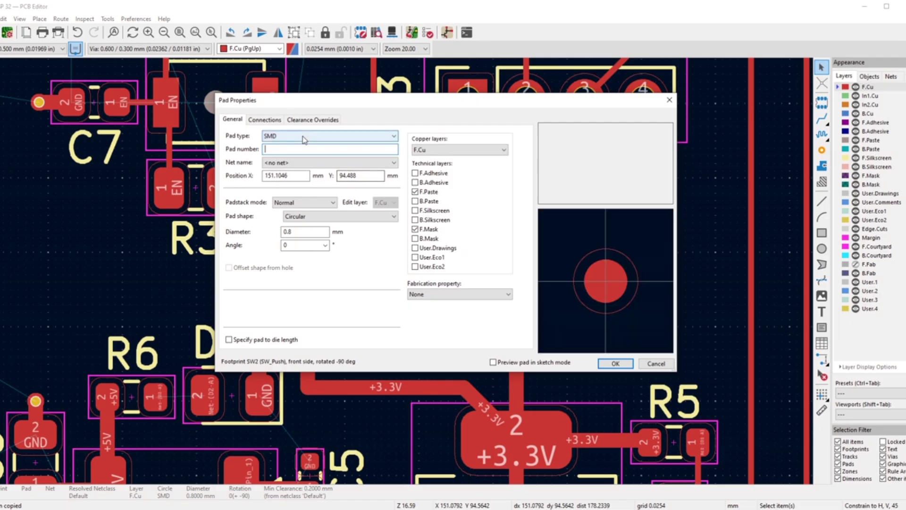
left_click(331, 135)
left_click(302, 179)
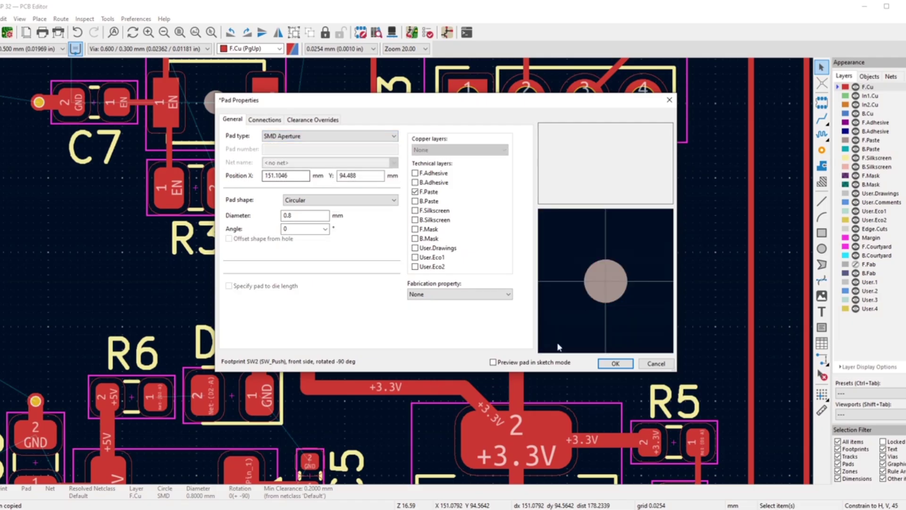
left_click(615, 364)
left_click(476, 313)
- Route a 0.5 mm +3.3V track on F.Cu from U1 pad 1 down through SW1's centre to R3 pad 2
scroll(417, 263, "down", 8)
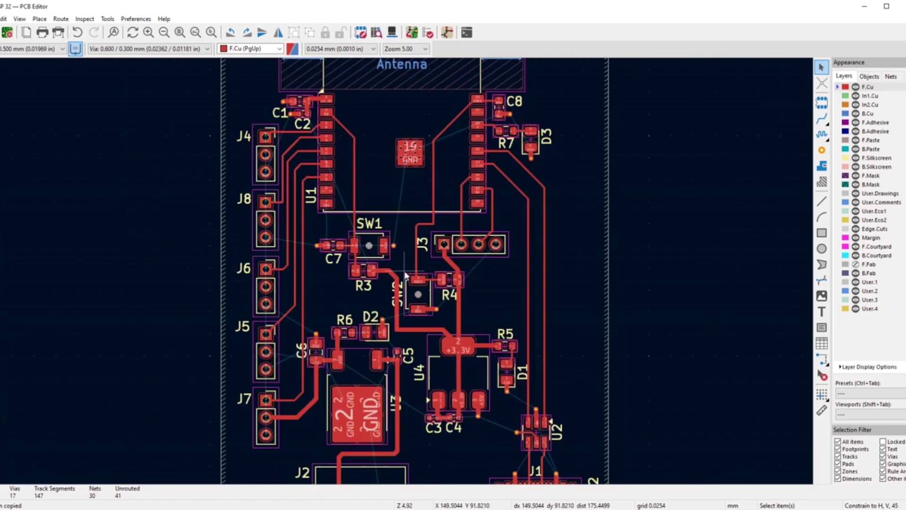
scroll(408, 273, "up", 5)
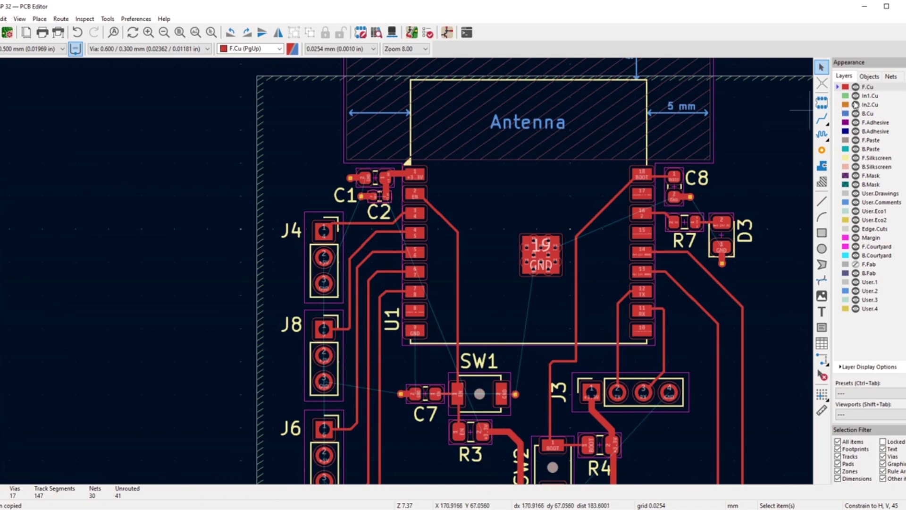
left_click(3, 50)
left_click(3, 53)
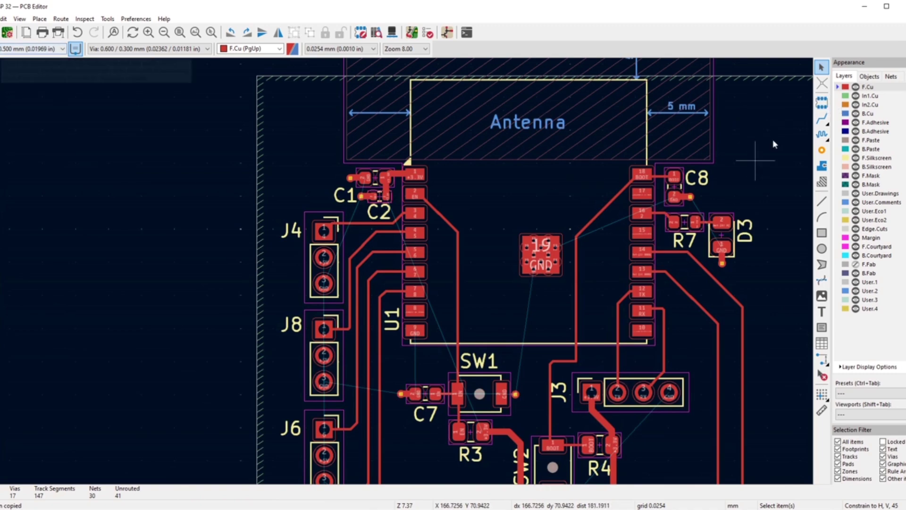
left_click(821, 119)
left_click(414, 176)
scroll(415, 179, "up", 3)
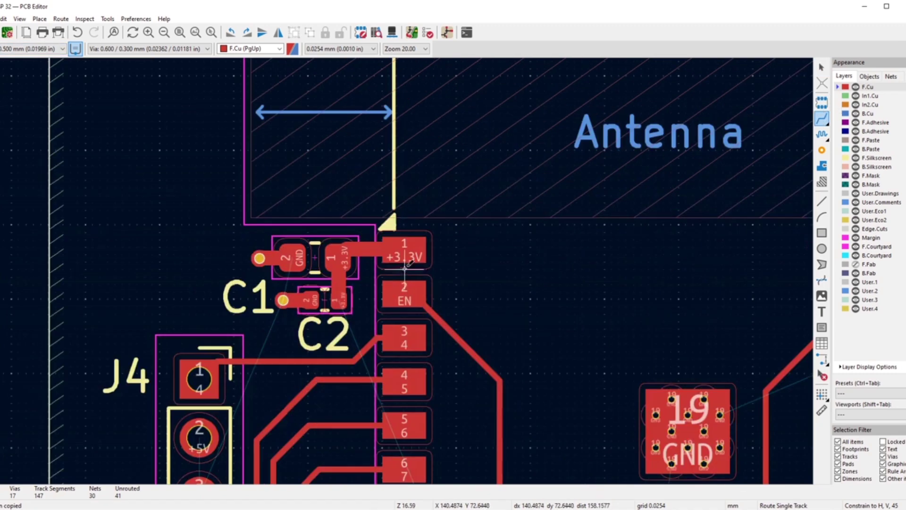
scroll(552, 305, "down", 4)
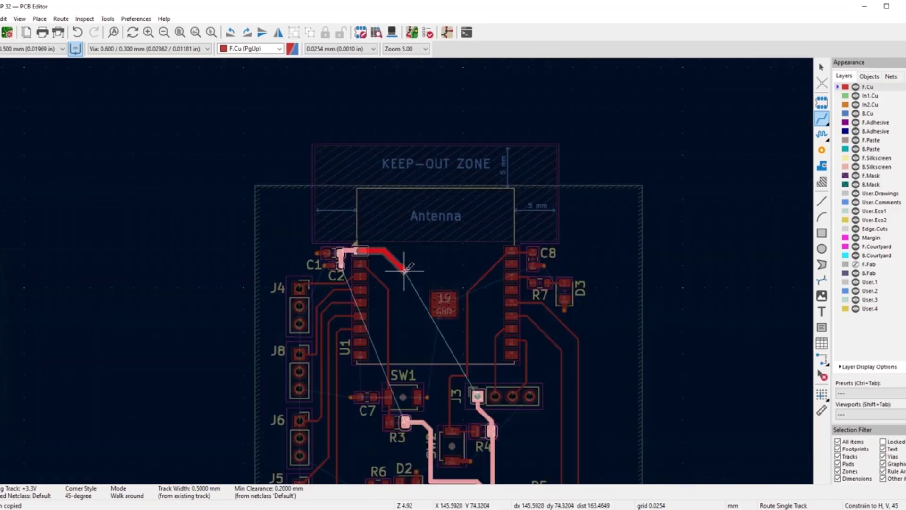
scroll(412, 292, "up", 3)
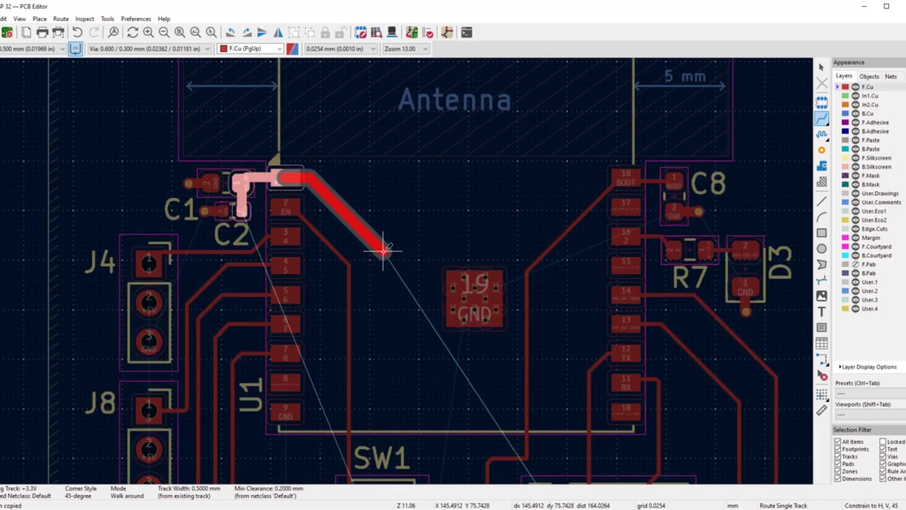
left_click(388, 252)
scroll(386, 376, "down", 3)
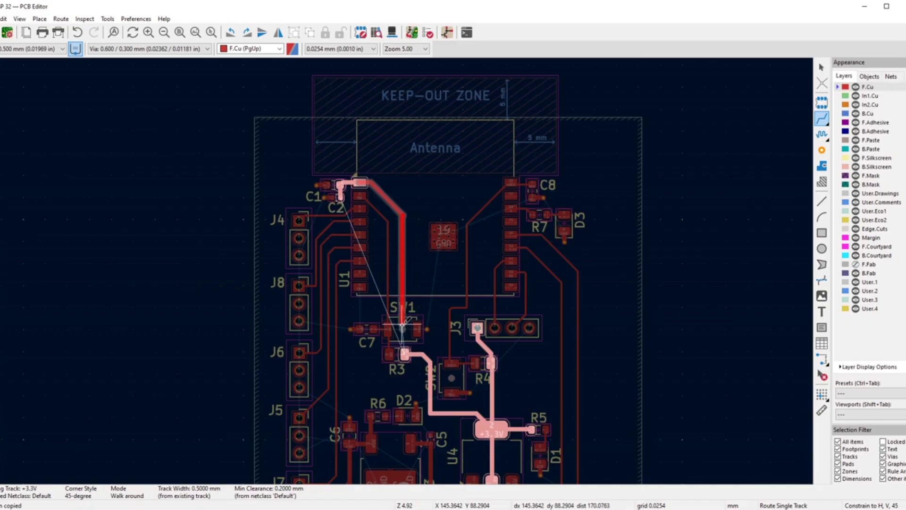
scroll(401, 296, "up", 3)
left_click(401, 300)
scroll(401, 300, "down", 5)
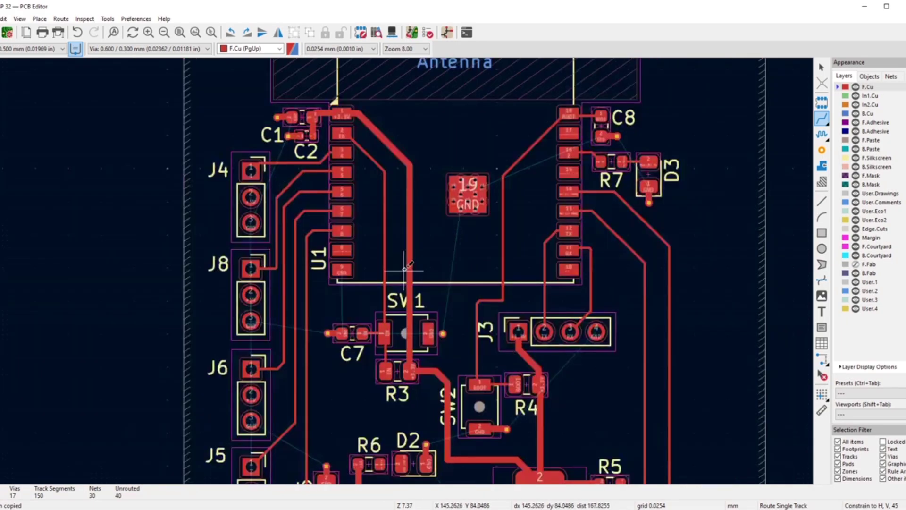
right_click(160, 114)
left_click(179, 121)
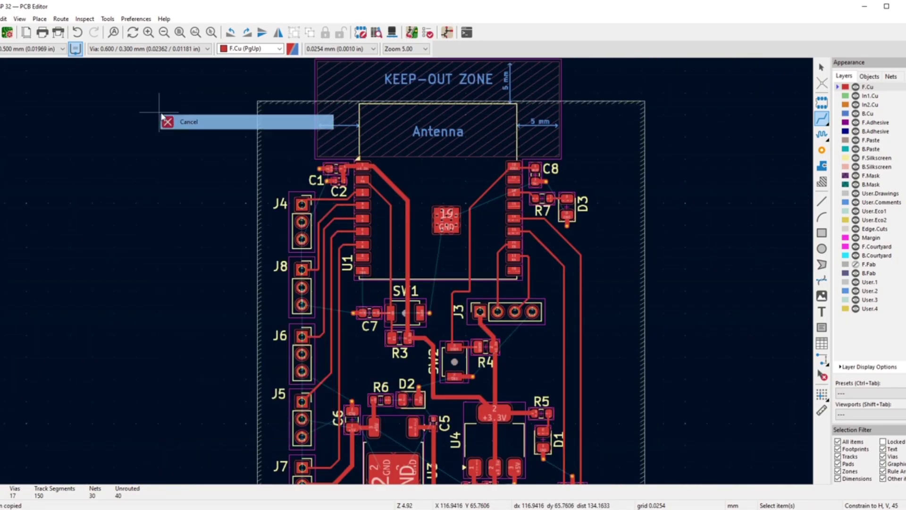
- Fill all copper zones on the board
scroll(456, 301, "down", 3)
scroll(350, 214, "up", 3)
scroll(350, 214, "down", 5)
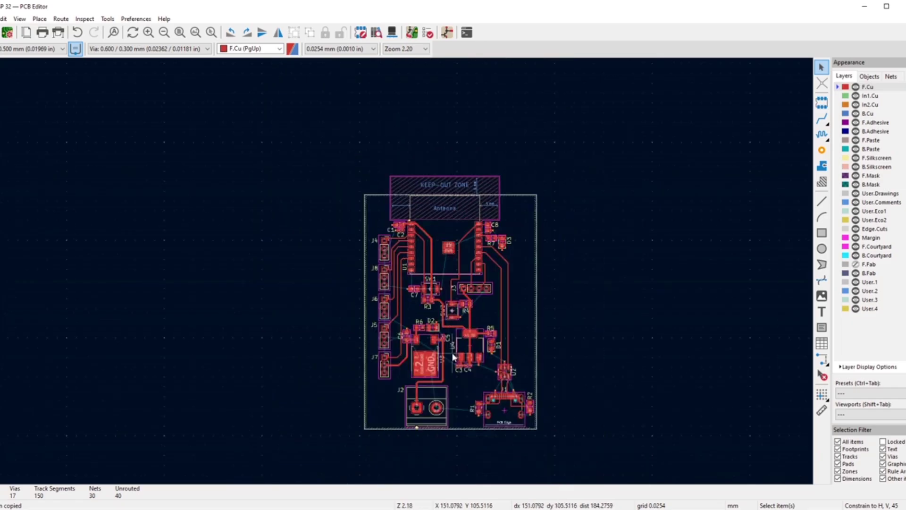
scroll(401, 266, "up", 2)
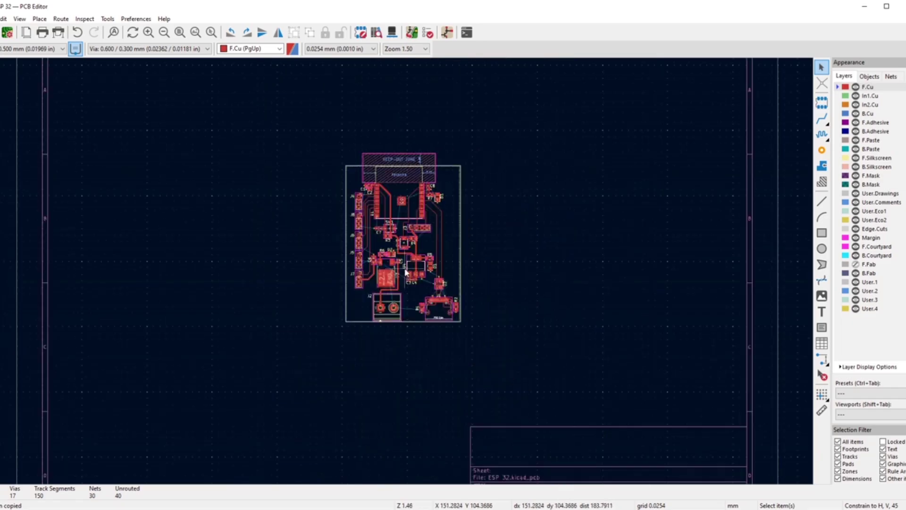
right_click(822, 165)
left_click(854, 174)
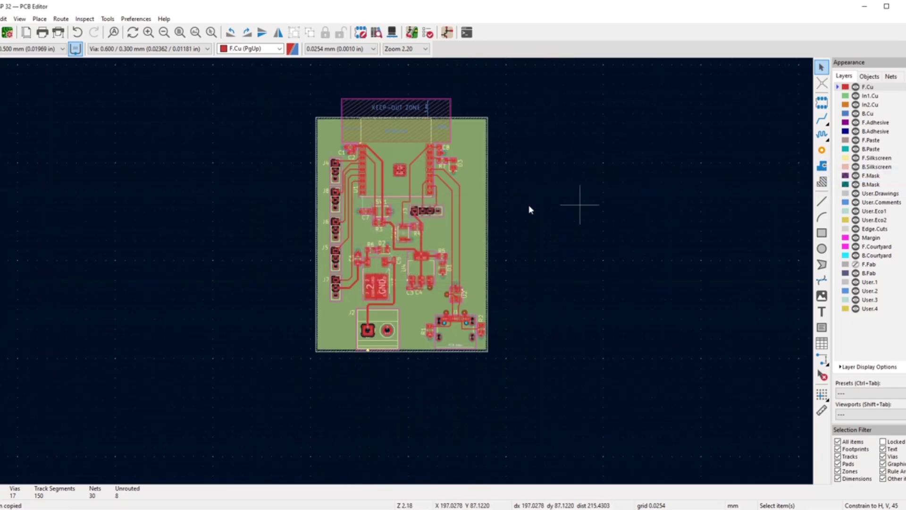
- Examine the filled board for remaining unrouted connections around C5, U3, C7 and U1's GND pads
scroll(401, 278, "down", 1)
scroll(403, 283, "up", 3)
scroll(403, 283, "up", 3)
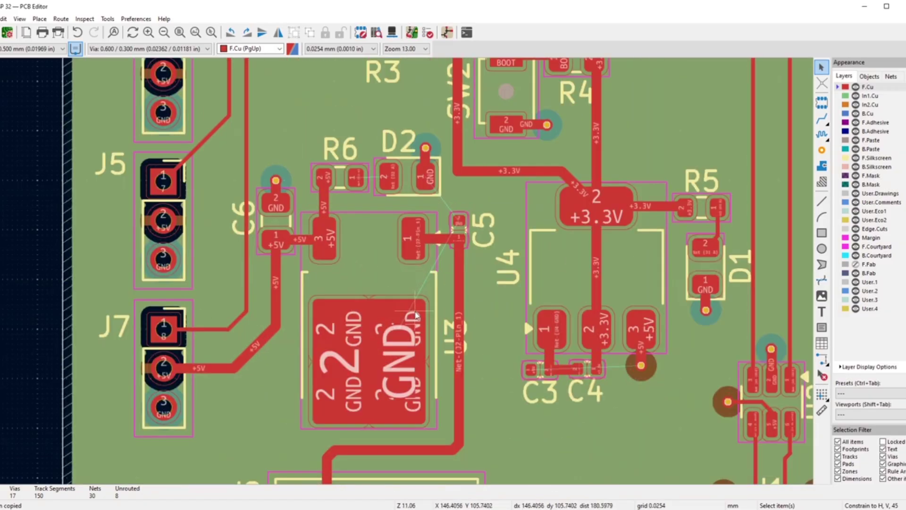
scroll(407, 267, "up", 2)
scroll(414, 238, "down", 4)
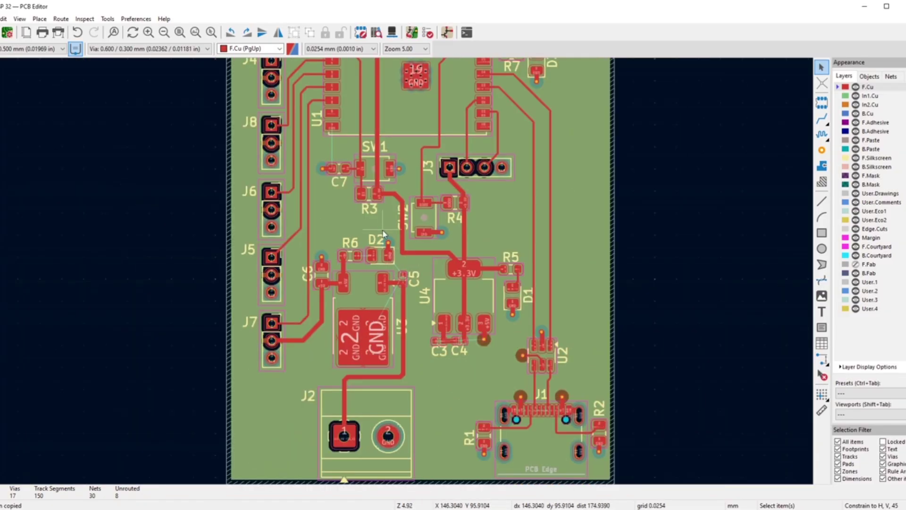
scroll(329, 151, "up", 2)
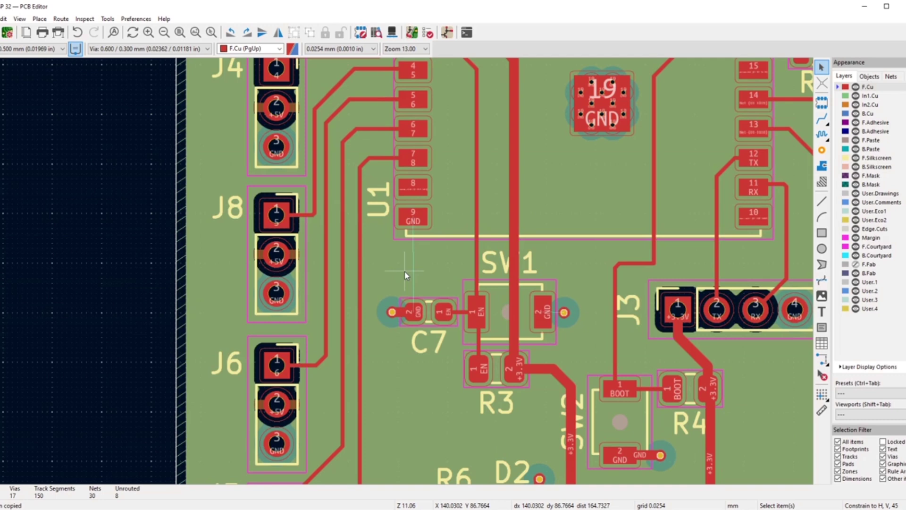
scroll(405, 275, "down", 4)
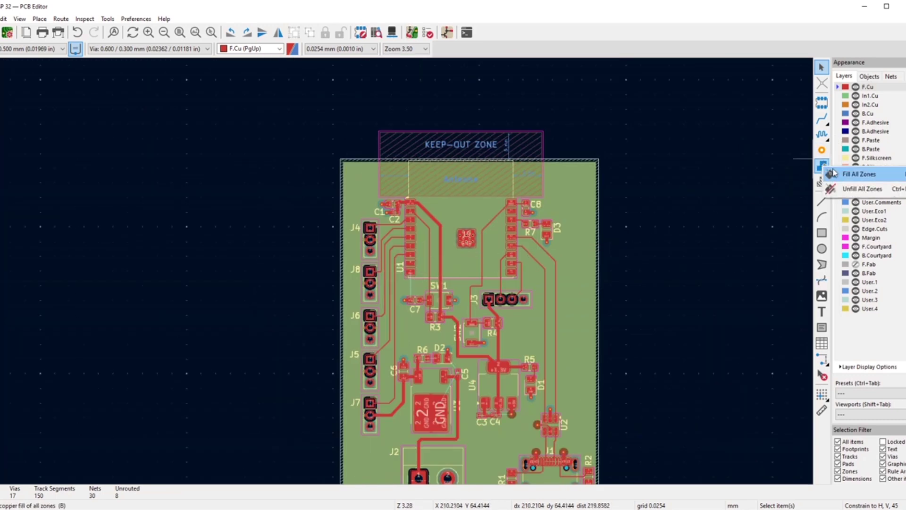
- Unfill all copper zones to expose the tracks and unrouted connections
key("b")
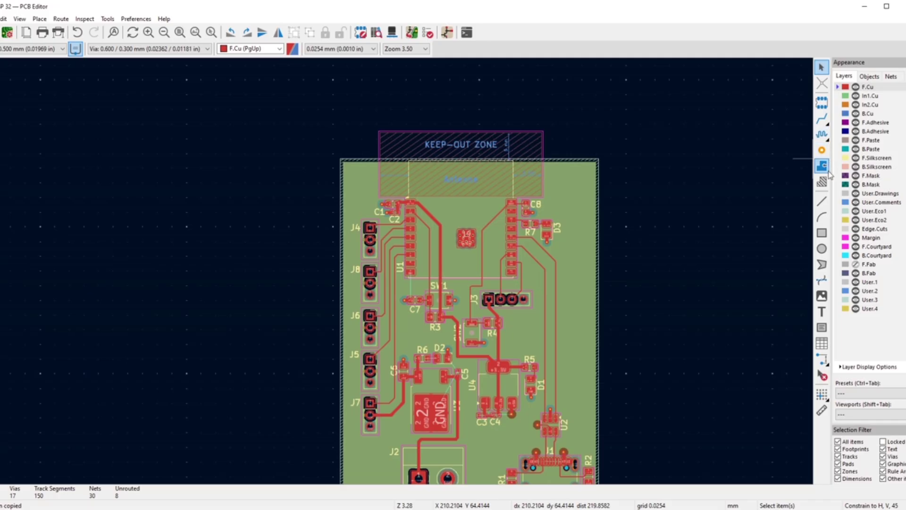
left_click(826, 169)
left_click(855, 193)
- Route a 0.5 mm GND track from C7 pad 2 up to U1 pad 9 on F.Cu
left_click(821, 118)
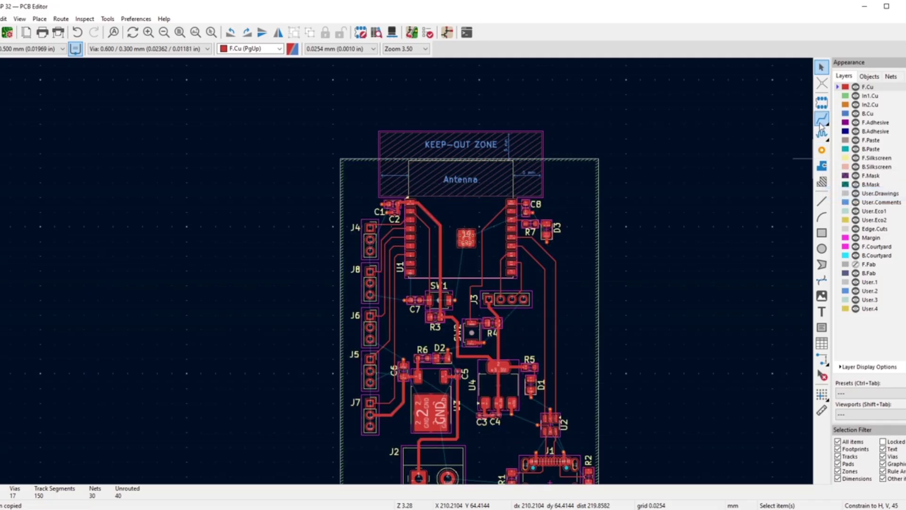
scroll(405, 271, "up", 2)
scroll(405, 271, "up", 4)
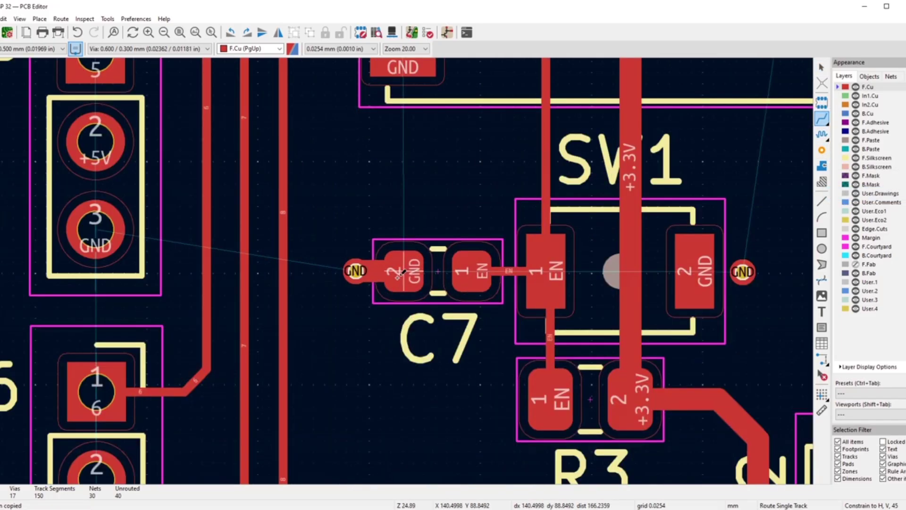
left_click(405, 267)
scroll(405, 189, "down", 1)
scroll(405, 227, "down", 2)
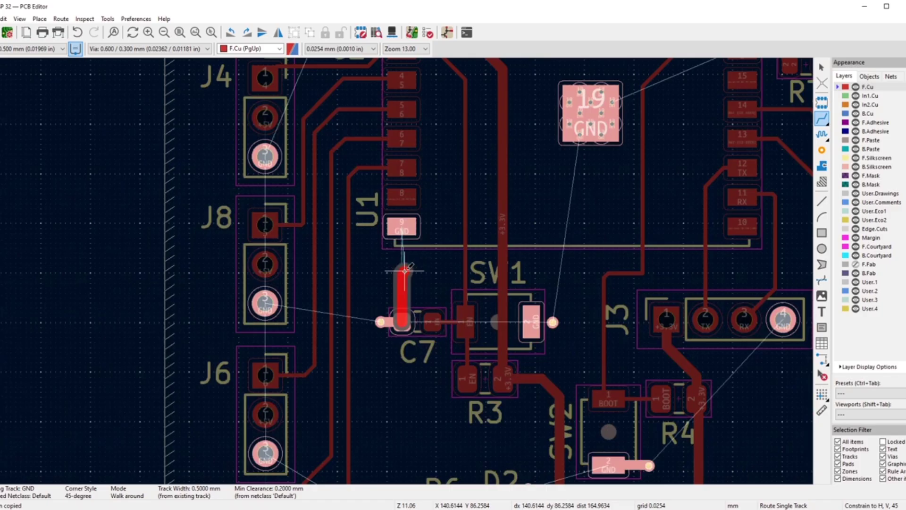
left_click(405, 226)
- Route a GND track from SW1 pad 2 to the adjacent GND via and exit track routing
scroll(405, 227, "down", 1)
scroll(507, 447, "up", 1)
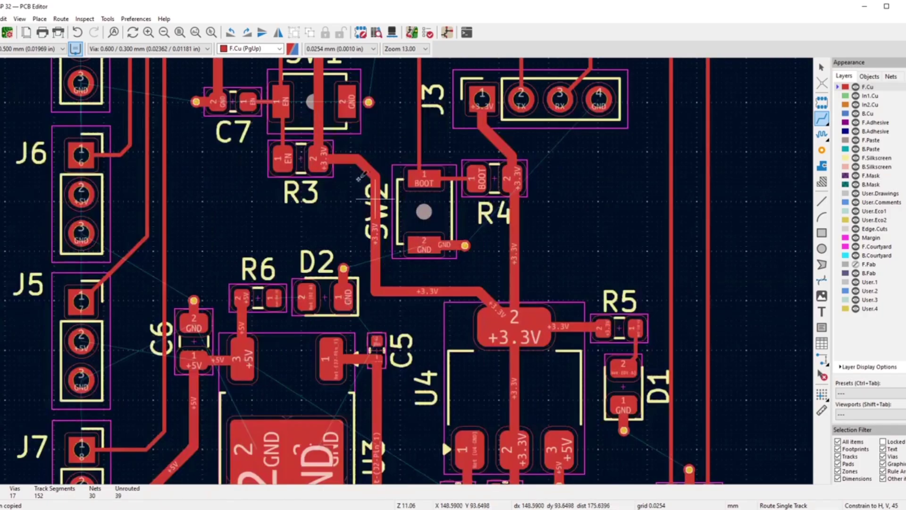
left_click(348, 101)
left_click(369, 101)
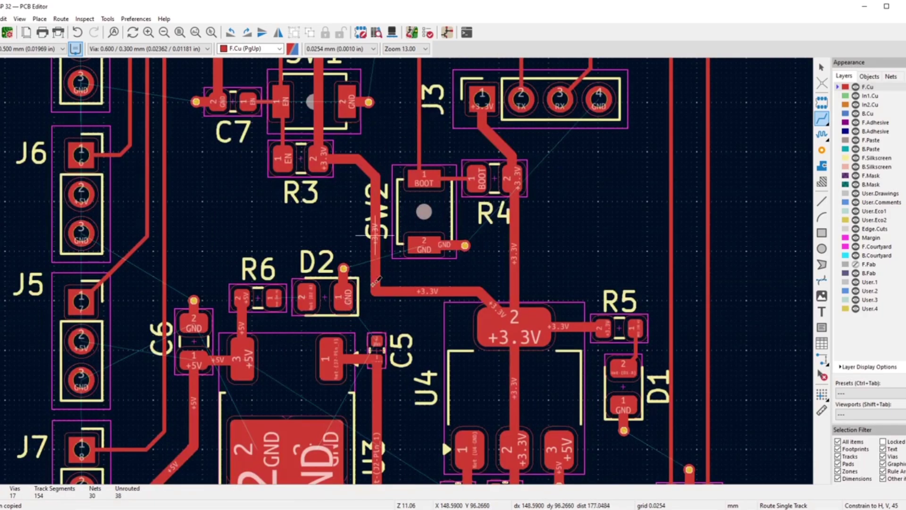
scroll(388, 343, "down", 1)
scroll(399, 249, "up", 2)
right_click(414, 190)
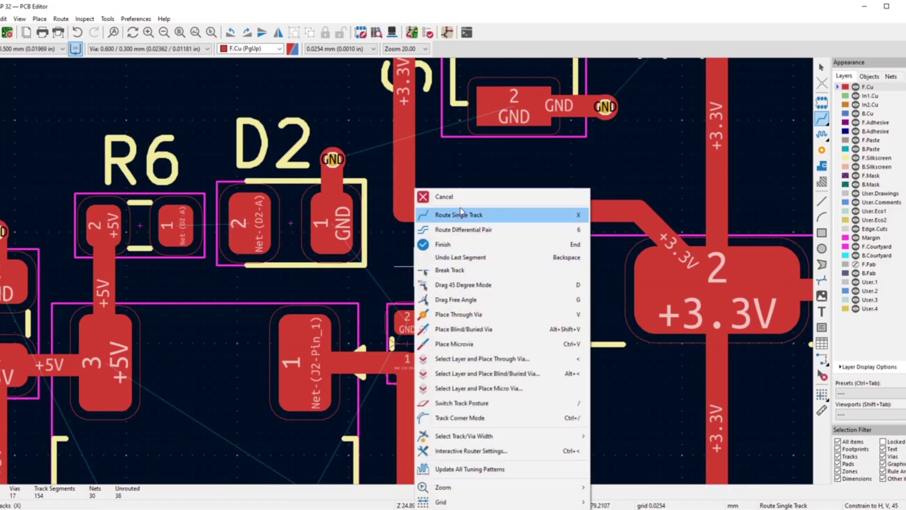
left_click(443, 196)
- Copy the GND via at D2 and place the duplicate just above C5 pad 2, vertically aligned with it
left_click(331, 161)
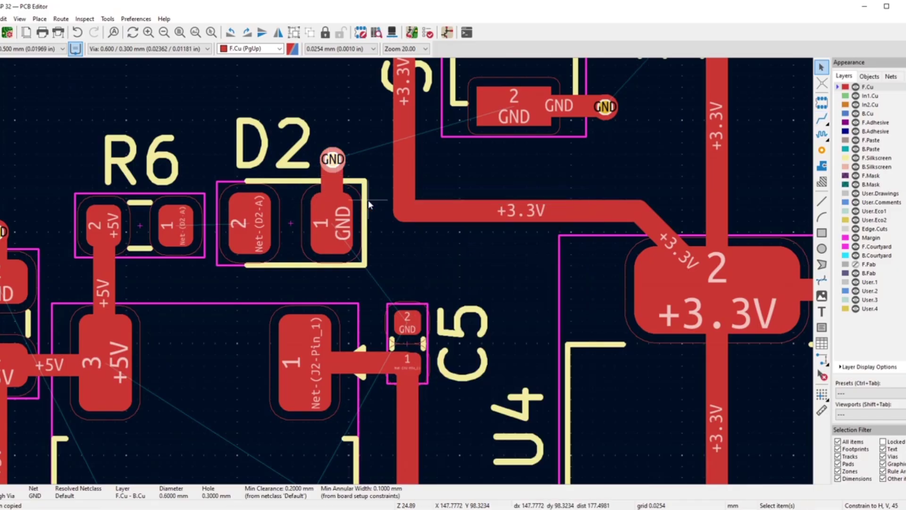
scroll(404, 271, "up", 2)
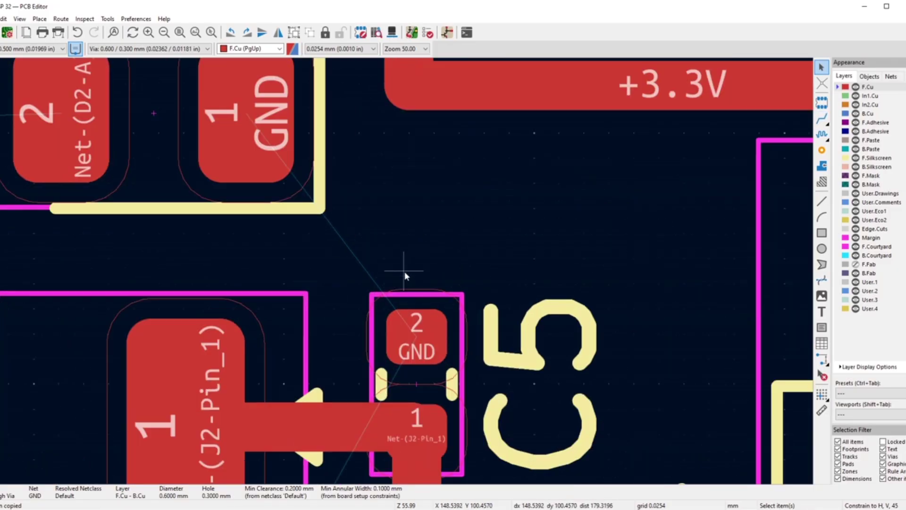
key("ctrl+v")
scroll(404, 271, "up", 4)
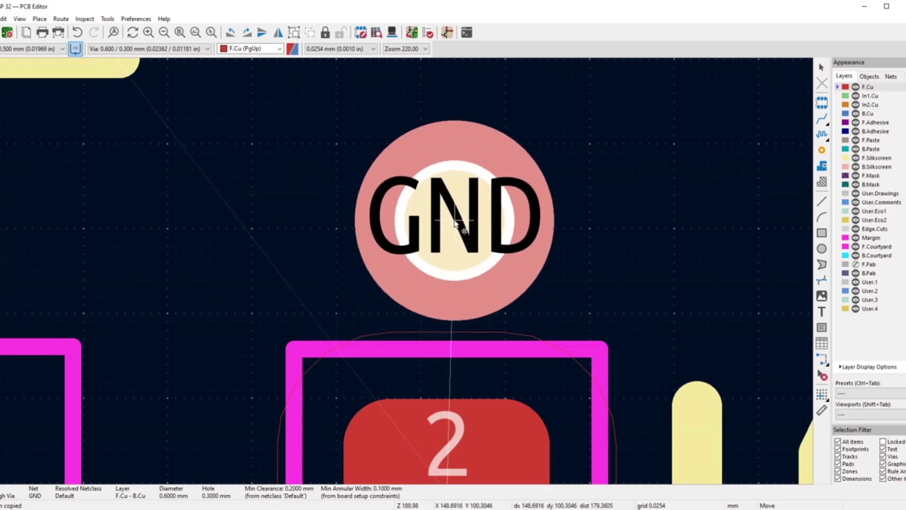
left_click(447, 216)
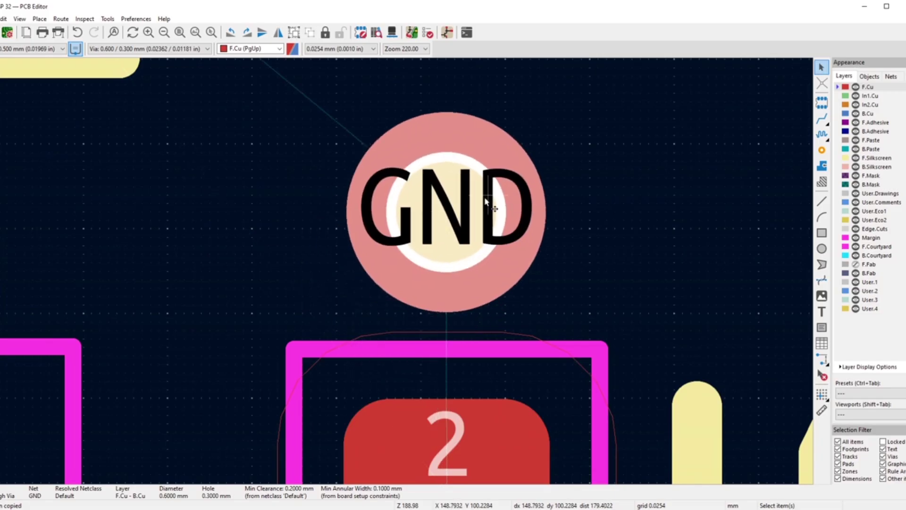
- Route a GND track from C5 pad 2 to the new via above it
scroll(374, 297, "down", 4)
left_click(822, 118)
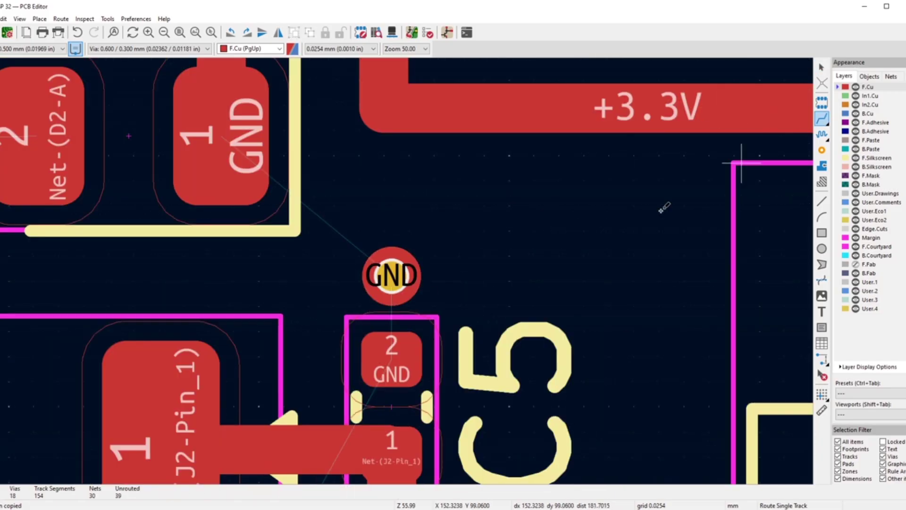
left_click(392, 358)
left_click(392, 277)
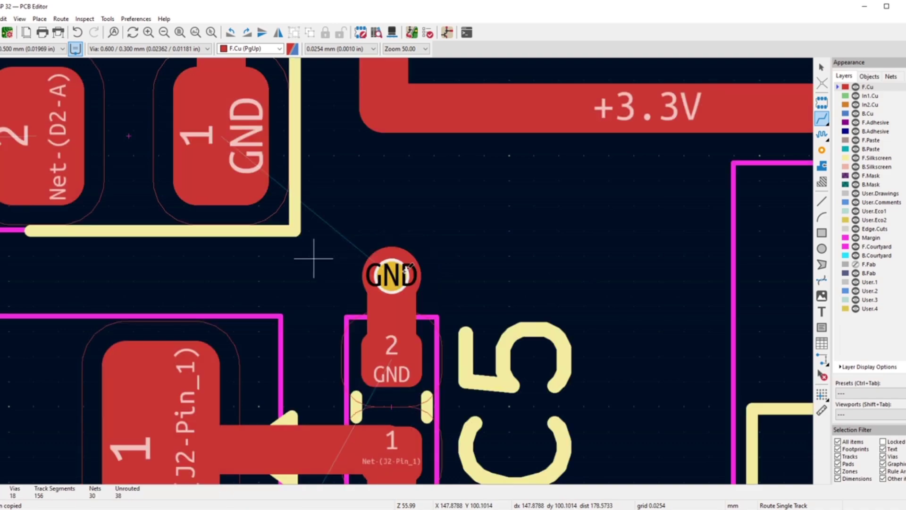
- Examine the remaining unrouted connections across the board, including the GND pad under U1, with track routing exited
scroll(313, 258, "down", 7)
scroll(375, 309, "up", 3)
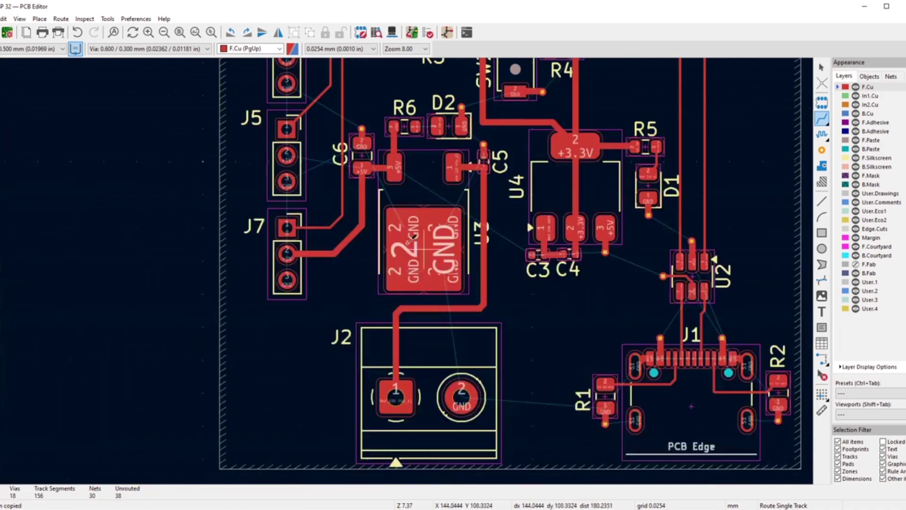
scroll(319, 191, "down", 2)
scroll(376, 199, "up", 2)
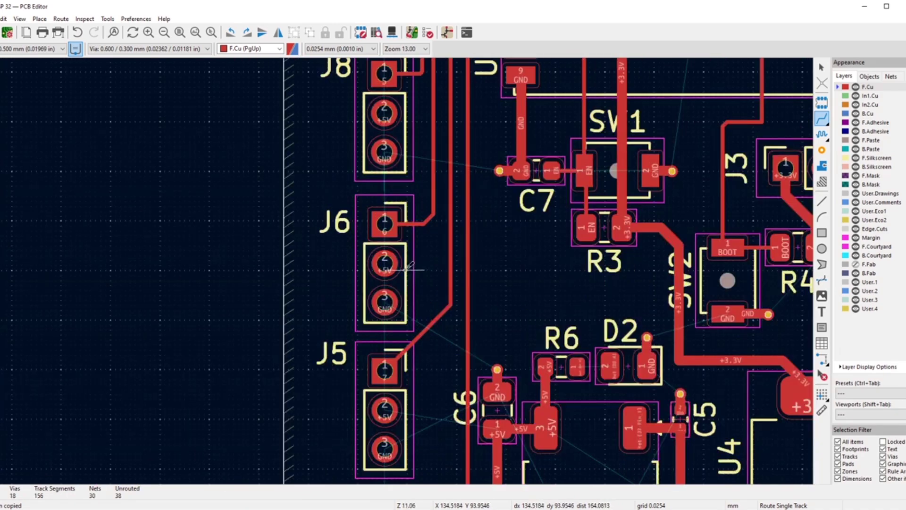
right_click(500, 292)
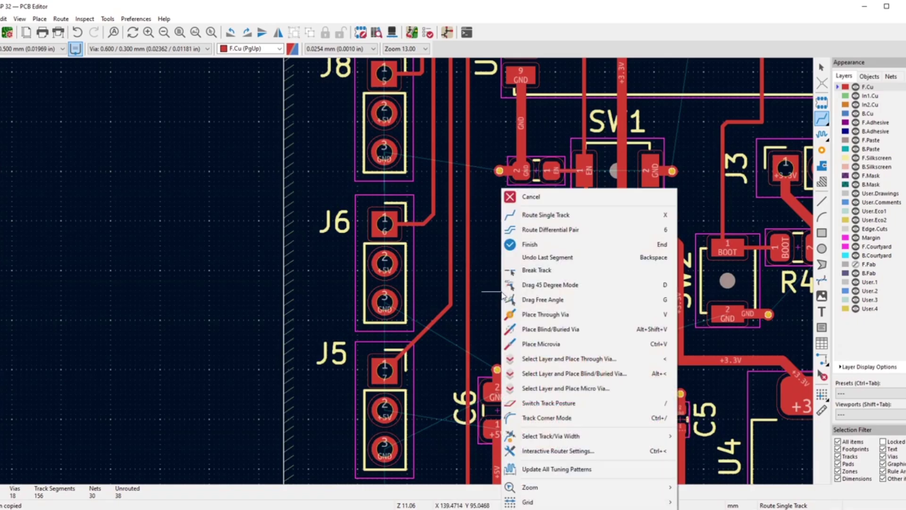
left_click(519, 194)
scroll(407, 279, "down", 3)
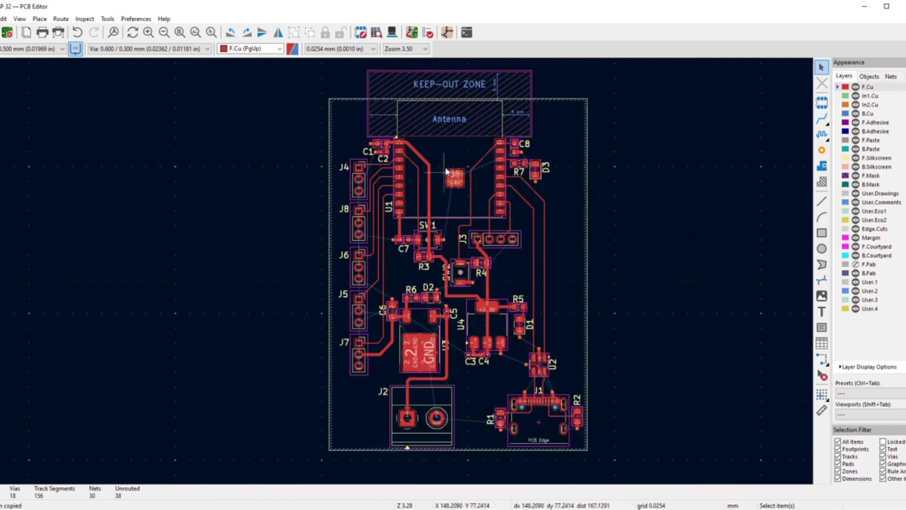
scroll(451, 174, "up", 4)
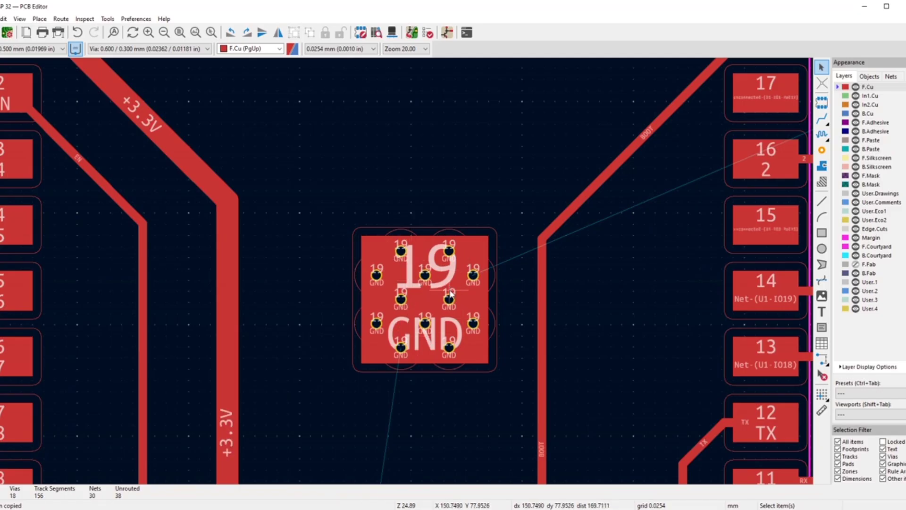
scroll(450, 293, "down", 5)
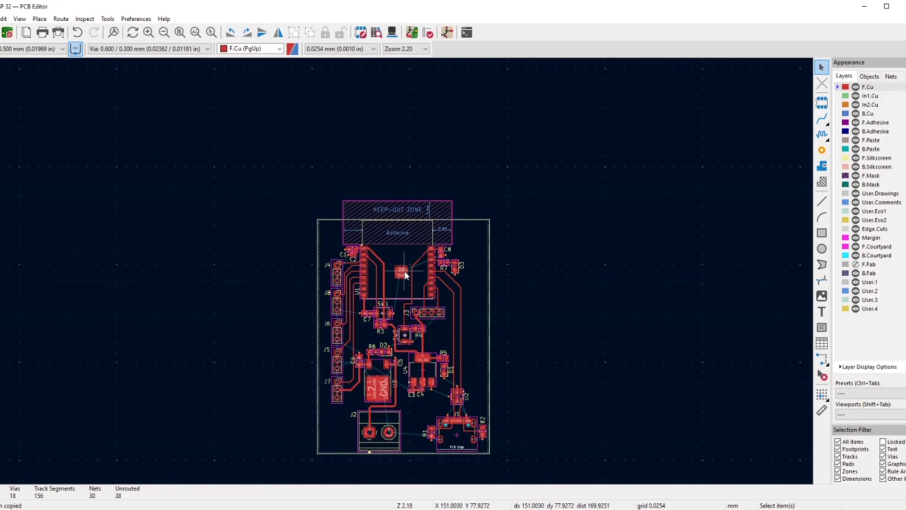
- Fill all copper zones on the board
left_click(821, 165)
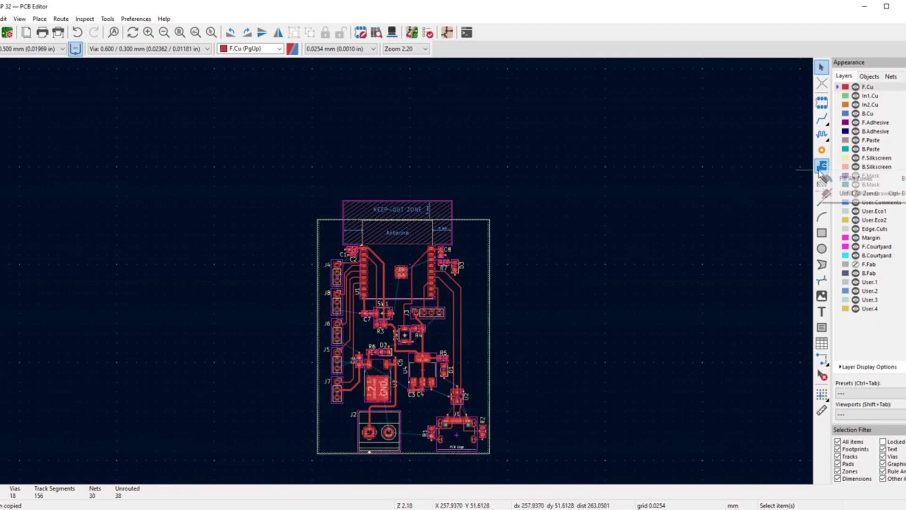
left_click(828, 179)
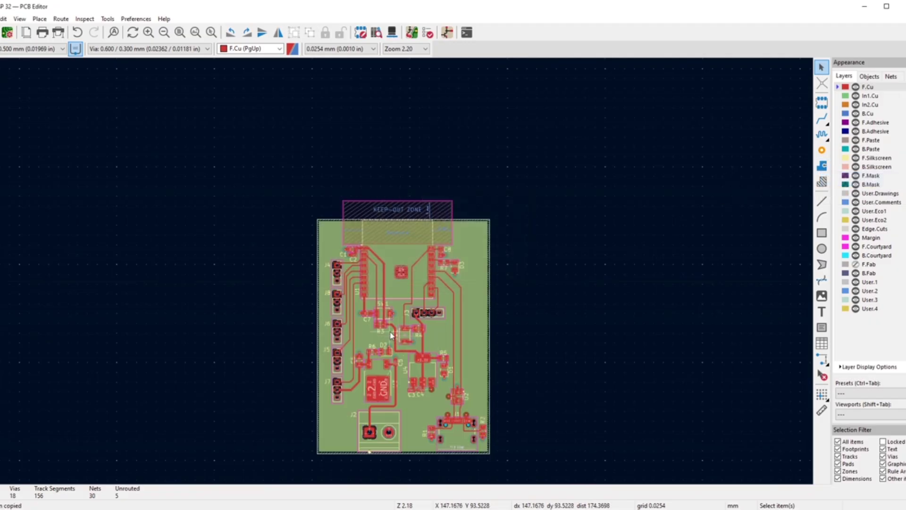
scroll(391, 283, "down", 3)
scroll(391, 286, "up", 3)
scroll(391, 286, "up", 4)
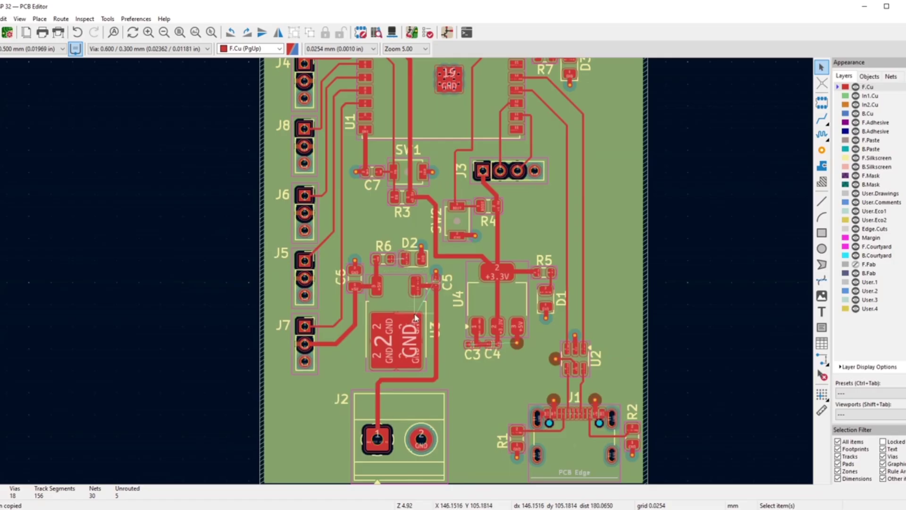
- Place three GND vias on U3's large GND pad and exit via placement
scroll(416, 318, "up", 2)
scroll(466, 254, "up", 2)
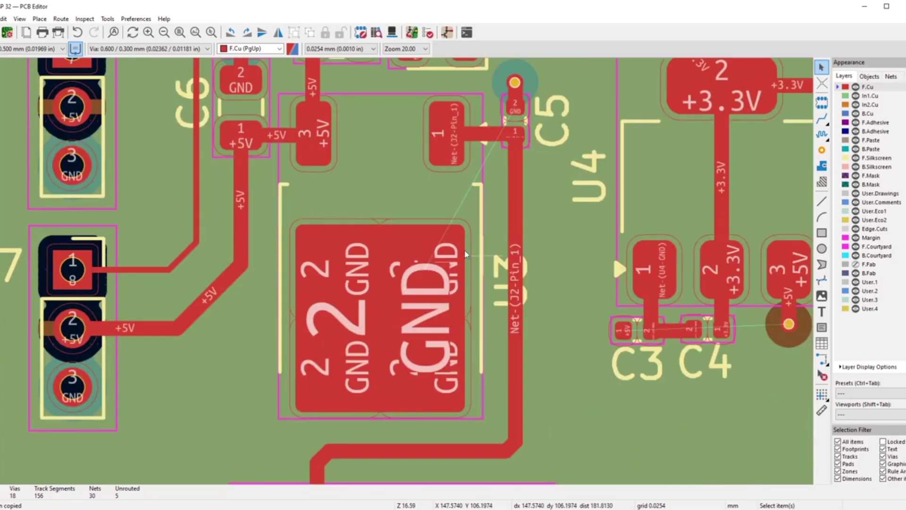
left_click(822, 150)
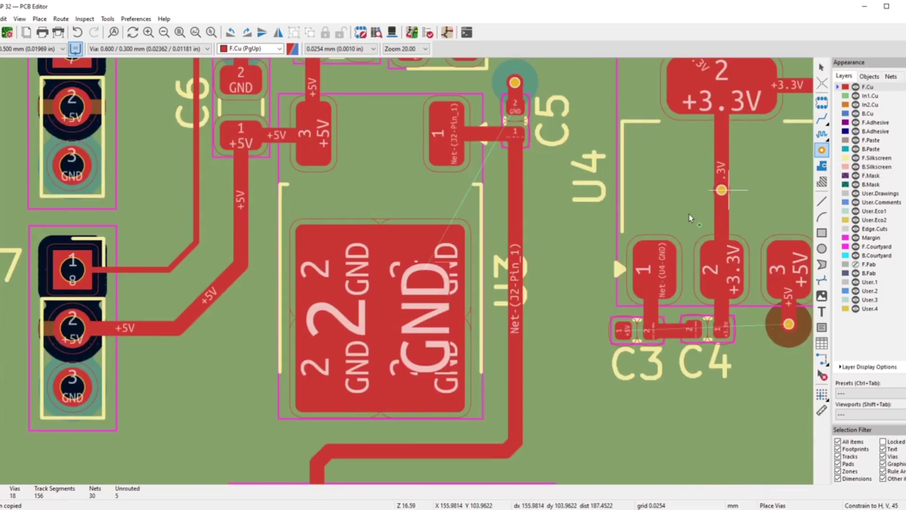
left_click(424, 268)
left_click(380, 318)
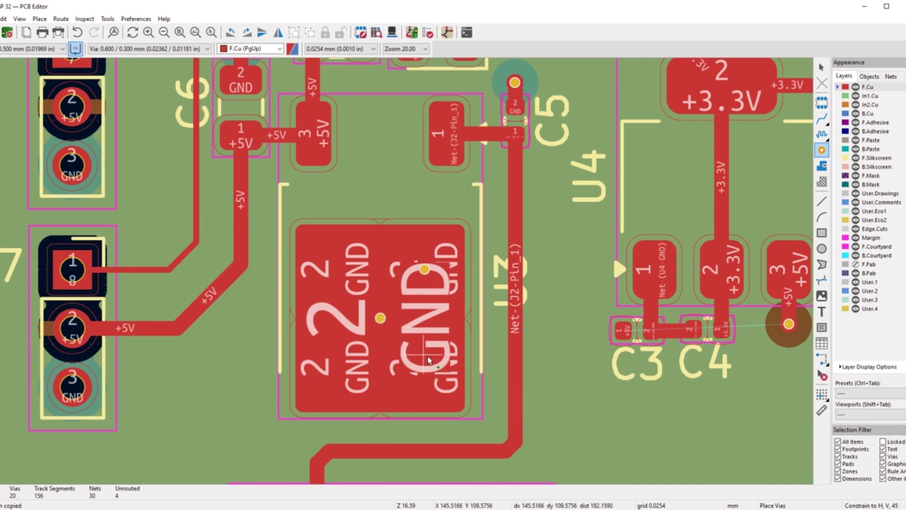
left_click(429, 359)
right_click(436, 290)
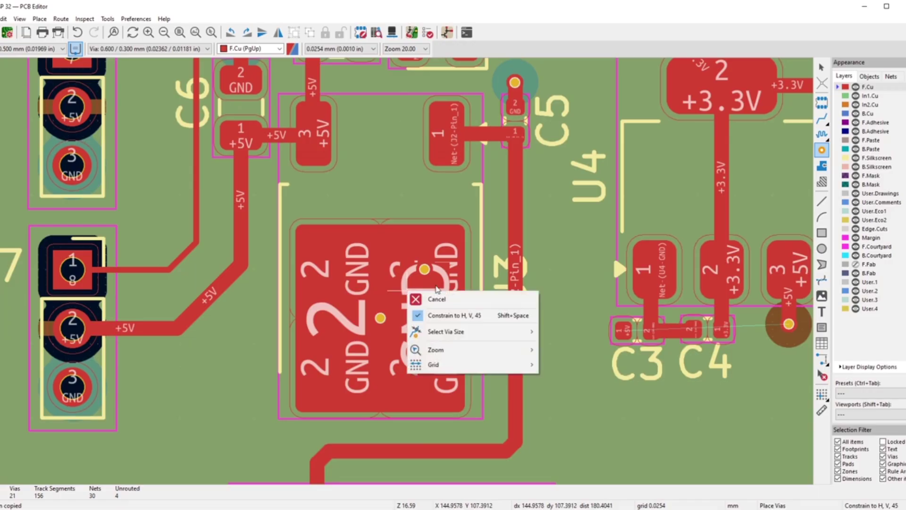
left_click(437, 299)
scroll(398, 299, "up", 1)
scroll(399, 298, "down", 1)
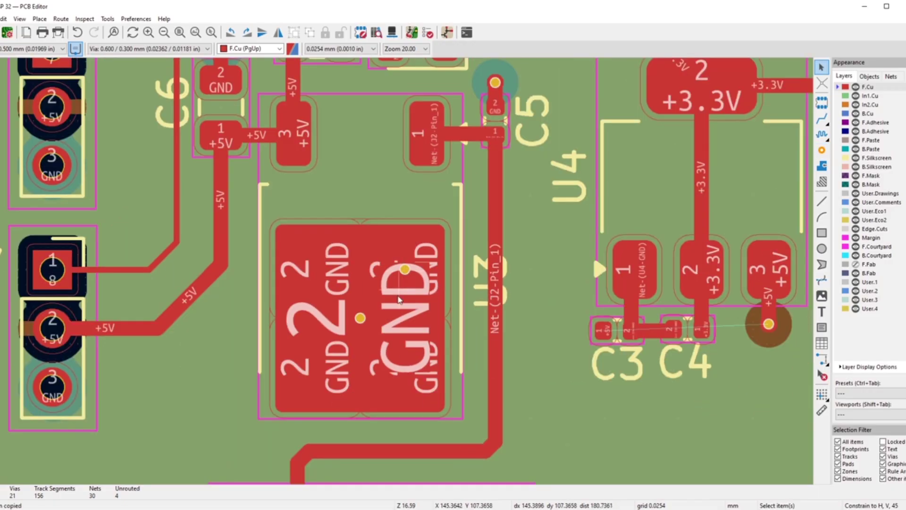
scroll(399, 298, "up", 1)
left_click(350, 290)
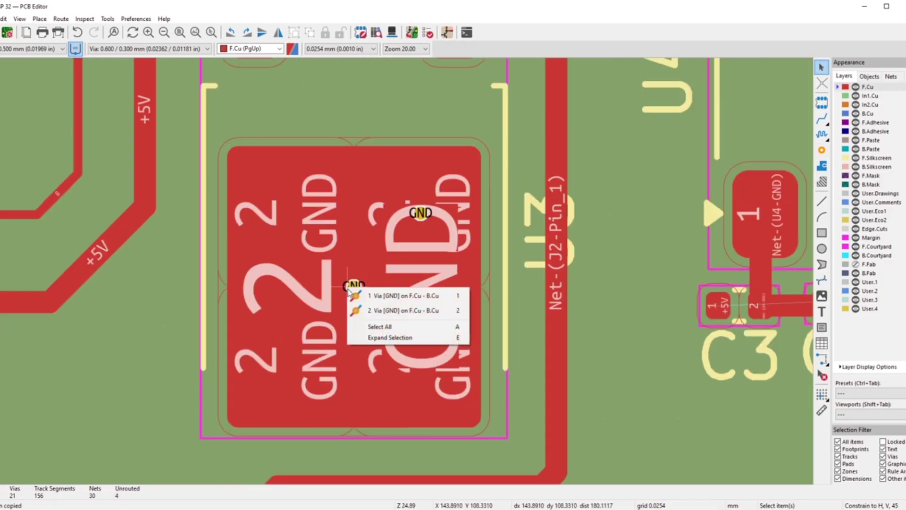
left_click(371, 115)
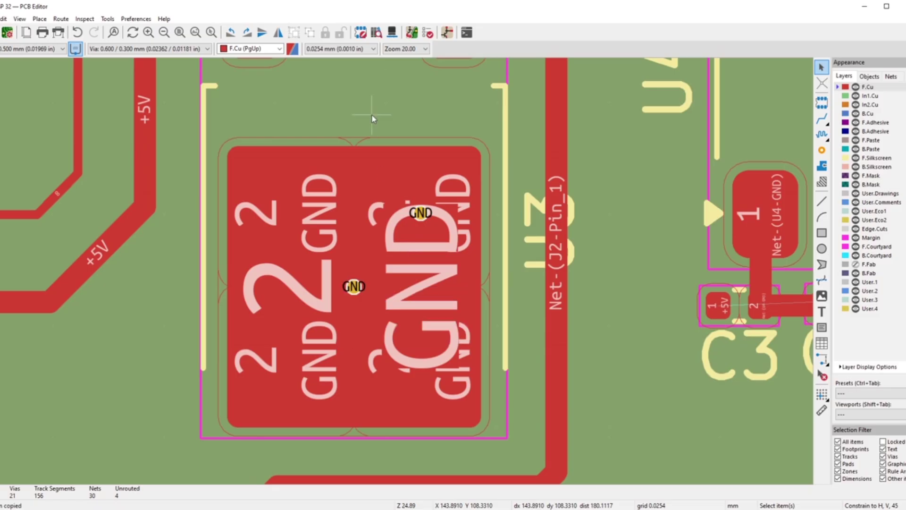
- Copy the GND via at D2 and place duplicates near the lower right, lower left and upper left of U3's large GND pad
scroll(384, 225, "down", 3)
scroll(426, 168, "up", 2)
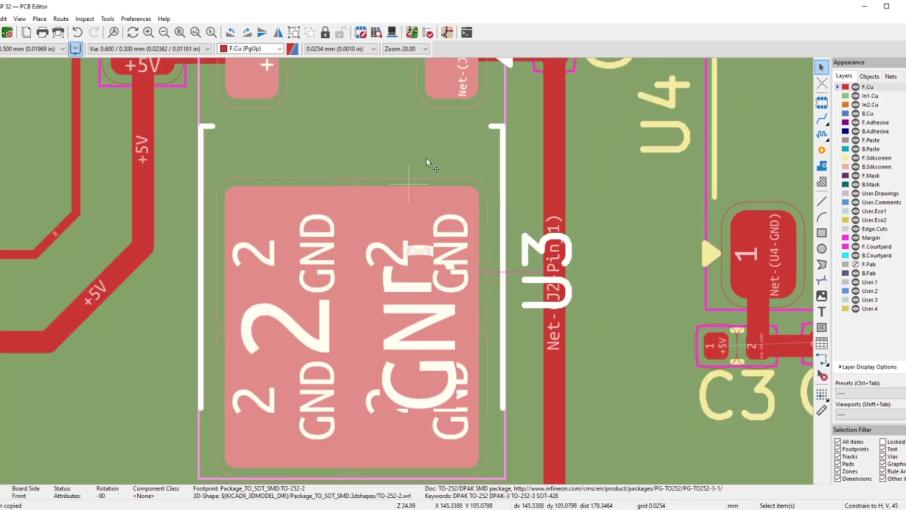
scroll(423, 166, "down", 2)
left_click(414, 136)
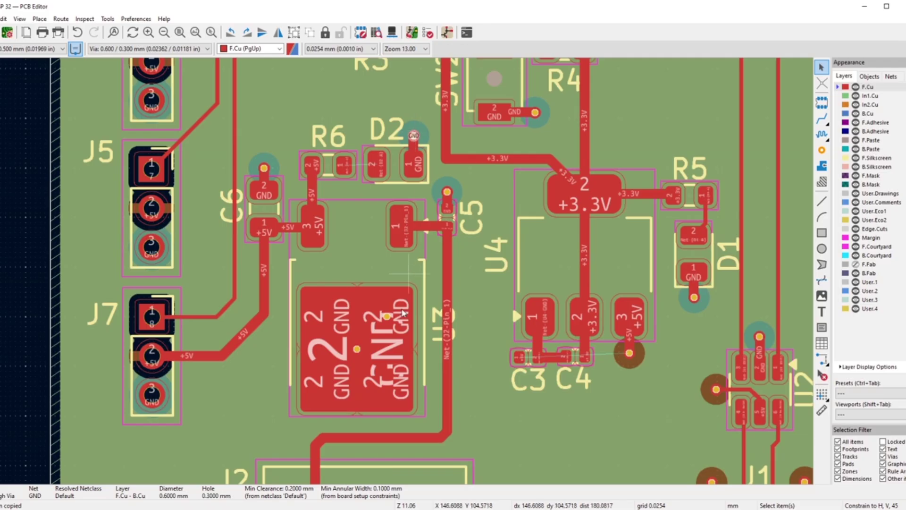
scroll(388, 390, "up", 3)
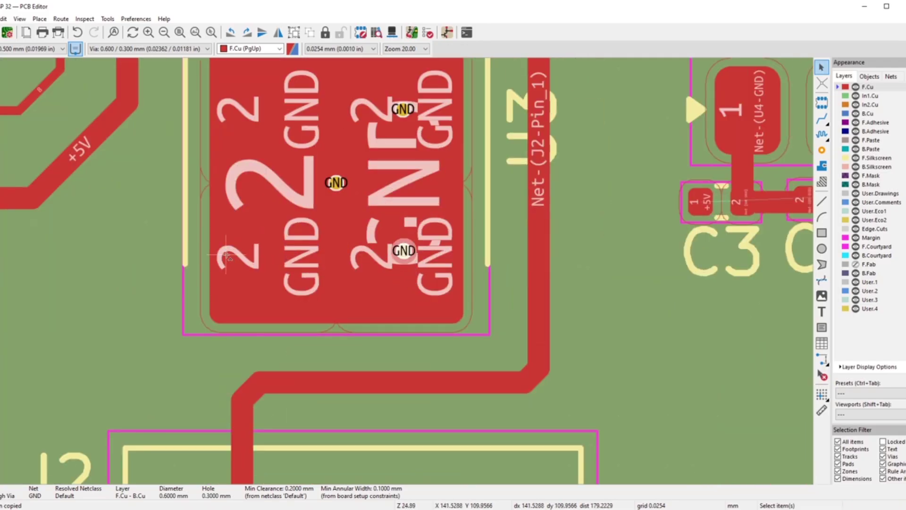
key("ctrl+v")
left_click(272, 252)
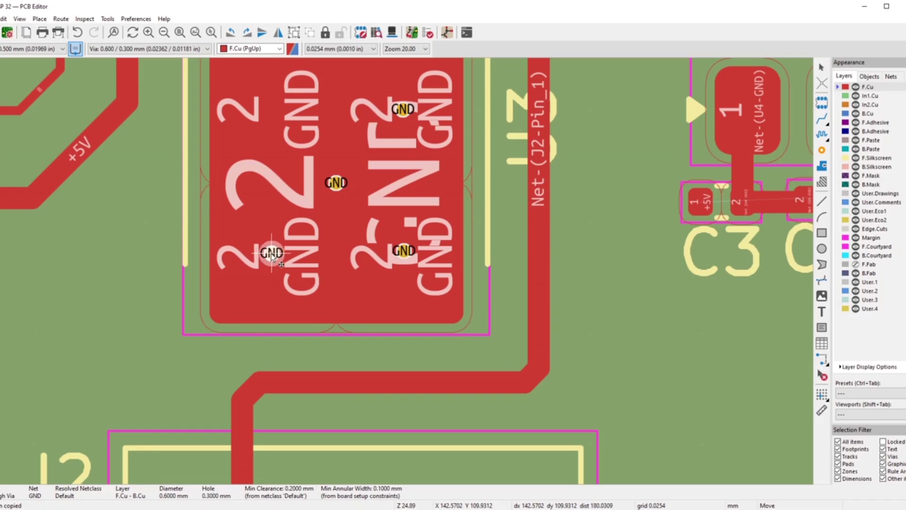
key("ctrl+v")
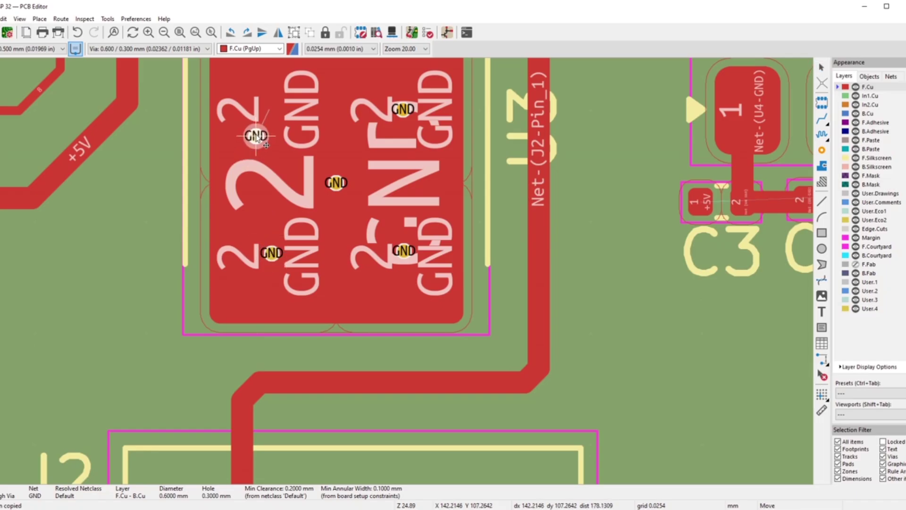
left_click(271, 114)
- Copy the +5V via below U4 pad 3 and place the duplicate just left of C3 pad 1, horizontally aligned with it
scroll(270, 137, "down", 6)
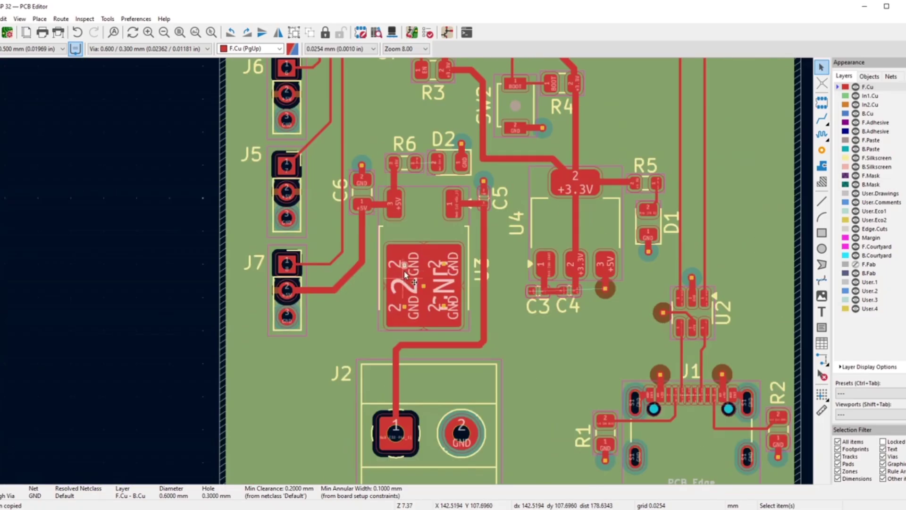
scroll(408, 302, "down", 3)
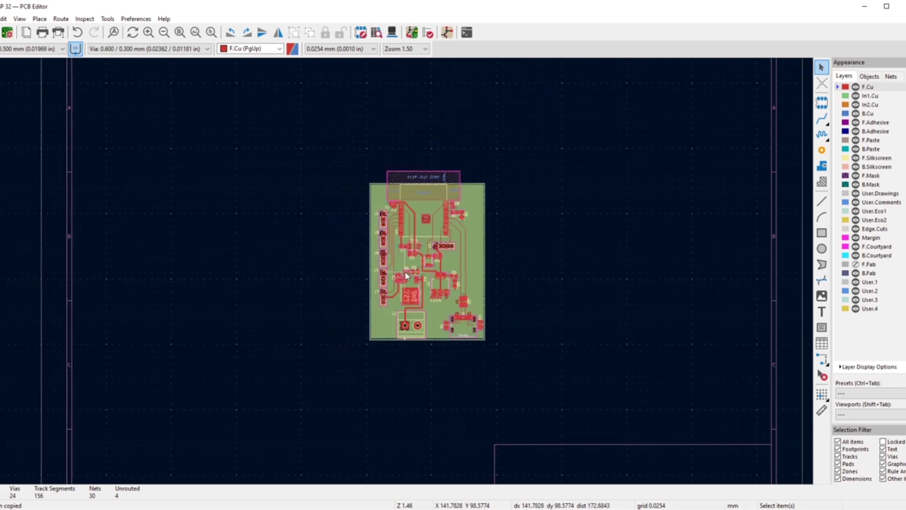
scroll(406, 294, "up", 3)
scroll(497, 273, "up", 8)
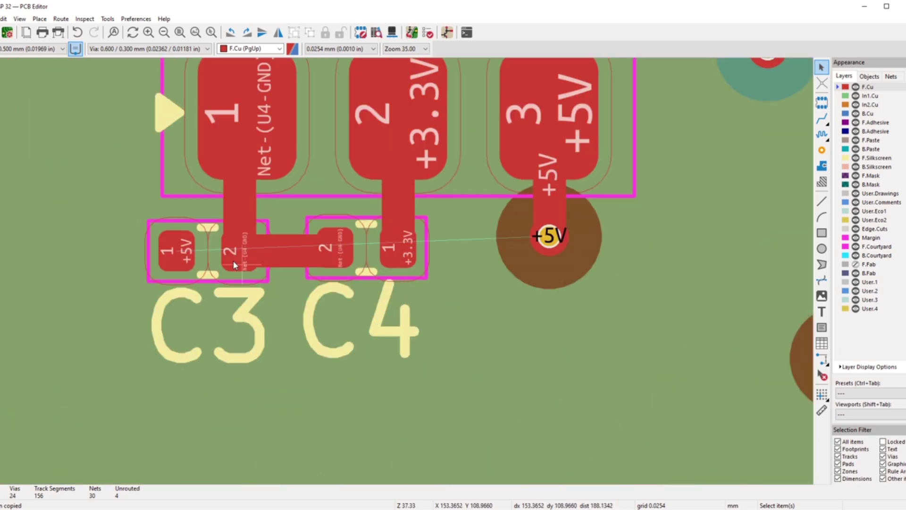
scroll(394, 304, "down", 3)
left_click(460, 278)
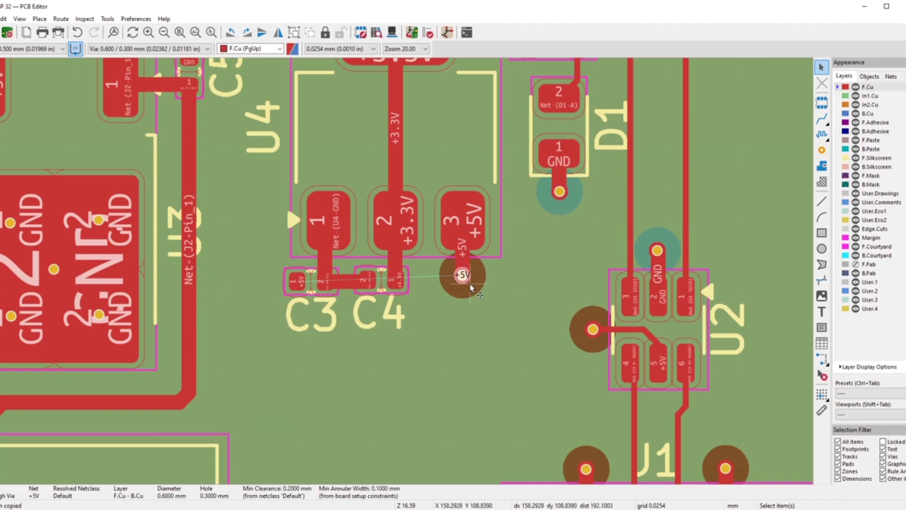
scroll(262, 257, "up", 5)
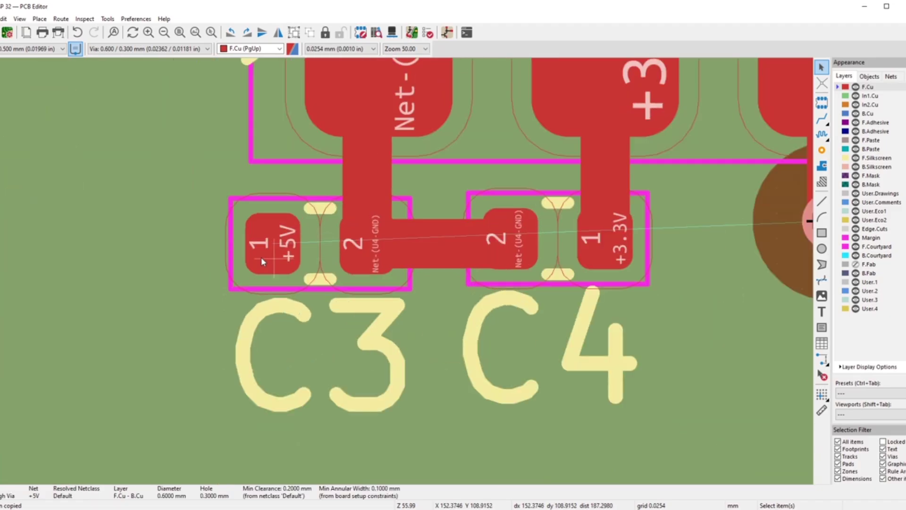
key("m")
scroll(402, 260, "up", 4)
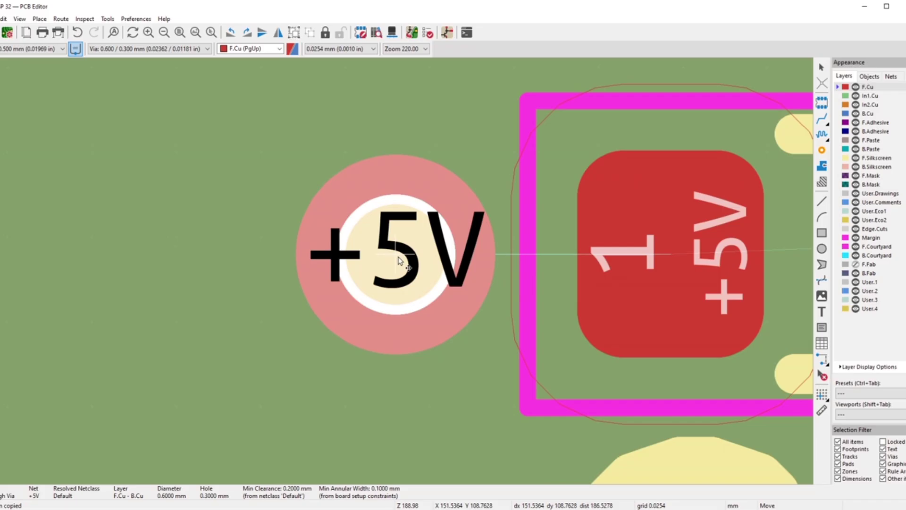
left_click(399, 261)
- Route a +5V track from the new via to C3 pad 1 and exit track routing
left_click(822, 118)
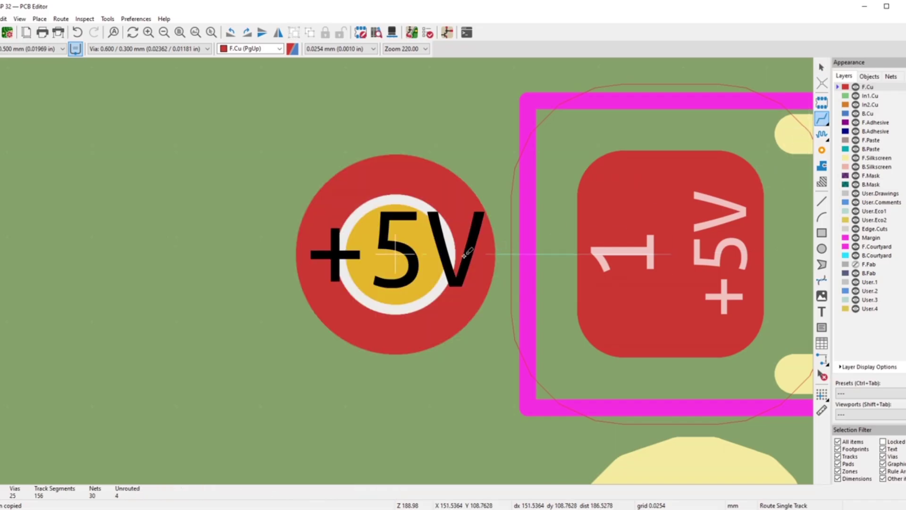
left_click(467, 252)
left_click(621, 257)
scroll(402, 265, "down", 7)
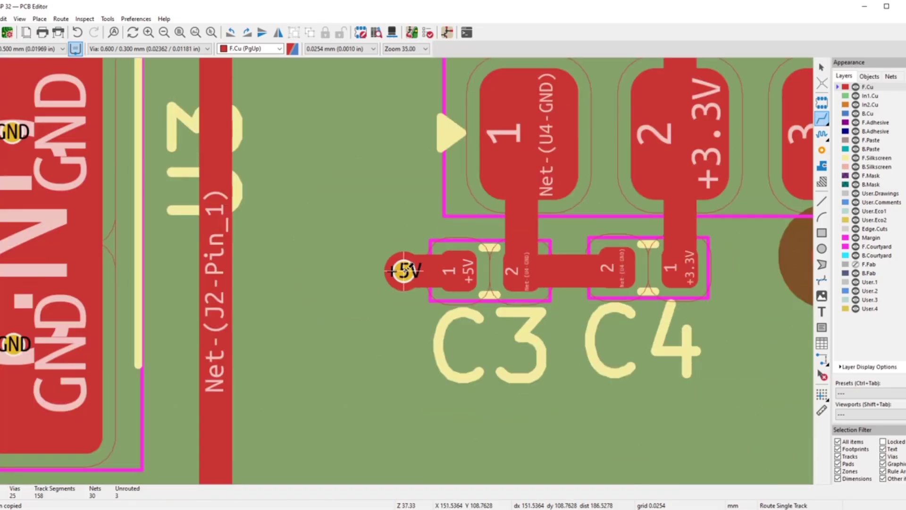
scroll(406, 267, "down", 6)
right_click(635, 212)
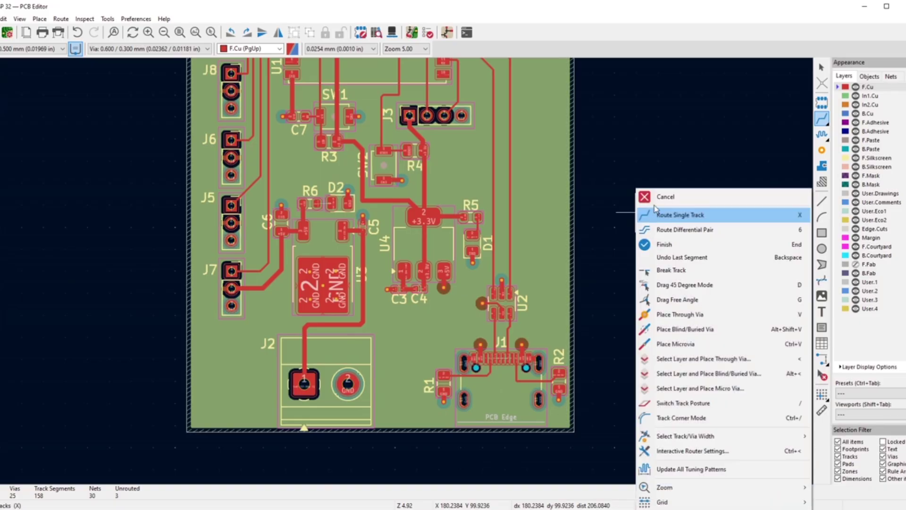
left_click(657, 197)
- Run the design rules check on the whole board
scroll(401, 276, "down", 4)
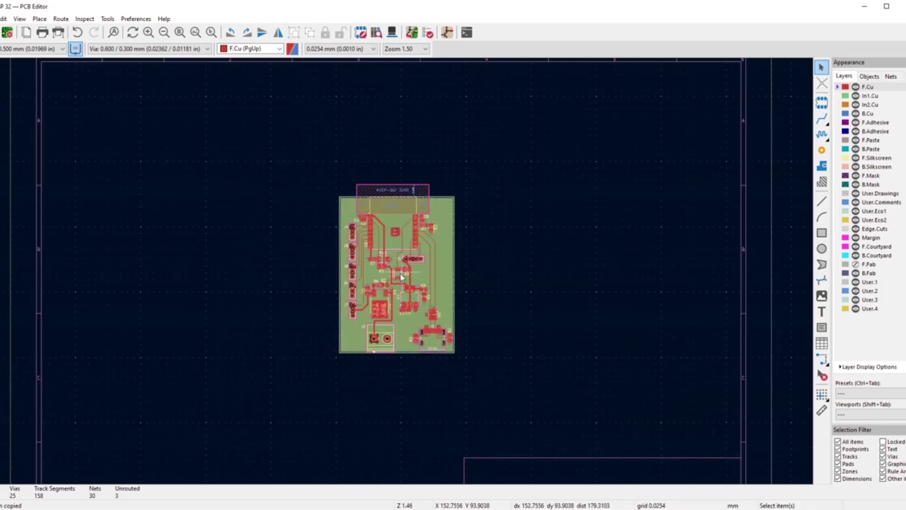
scroll(401, 276, "up", 3)
scroll(449, 238, "up", 1)
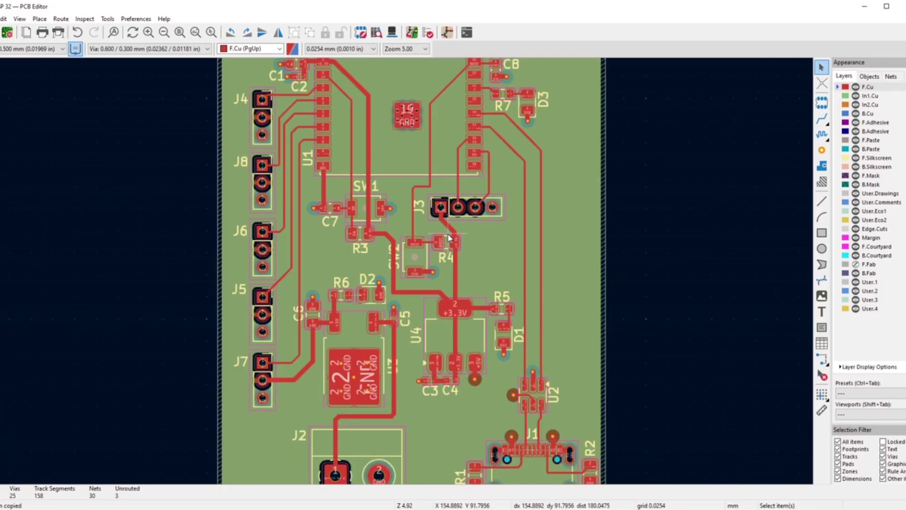
left_click(427, 32)
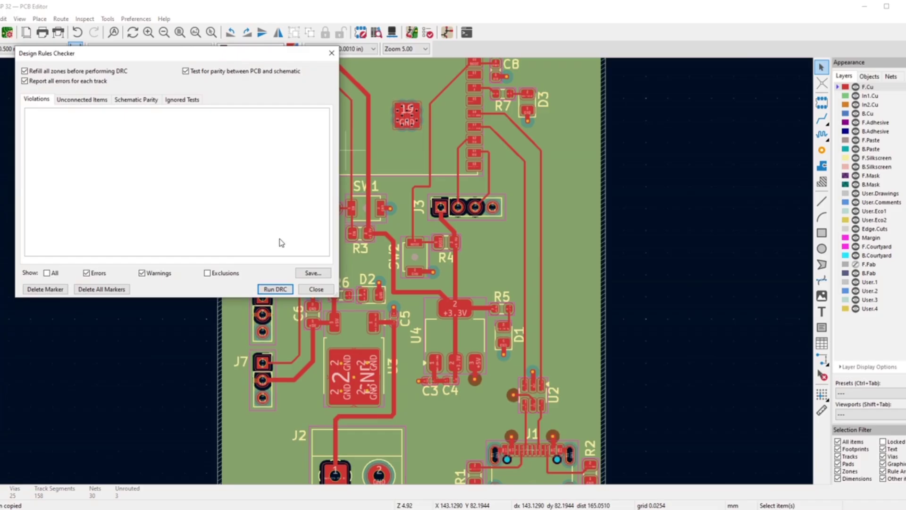
left_click(273, 290)
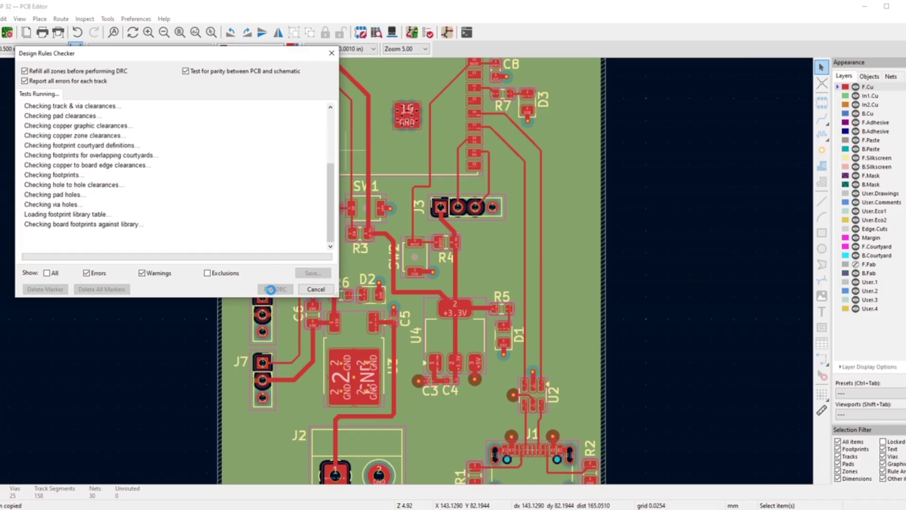
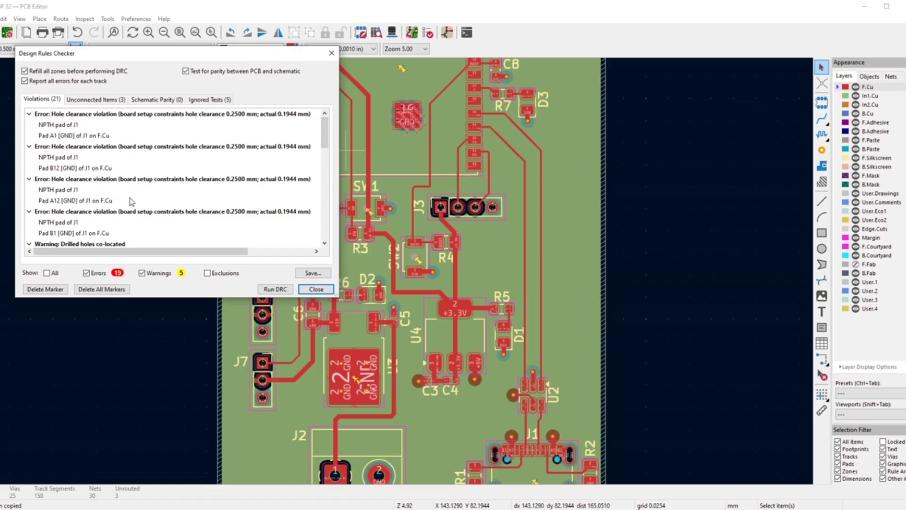
- Review the listed design rule errors and warnings, close the checker and view the whole board
scroll(124, 193, "down", 6)
scroll(124, 193, "up", 6)
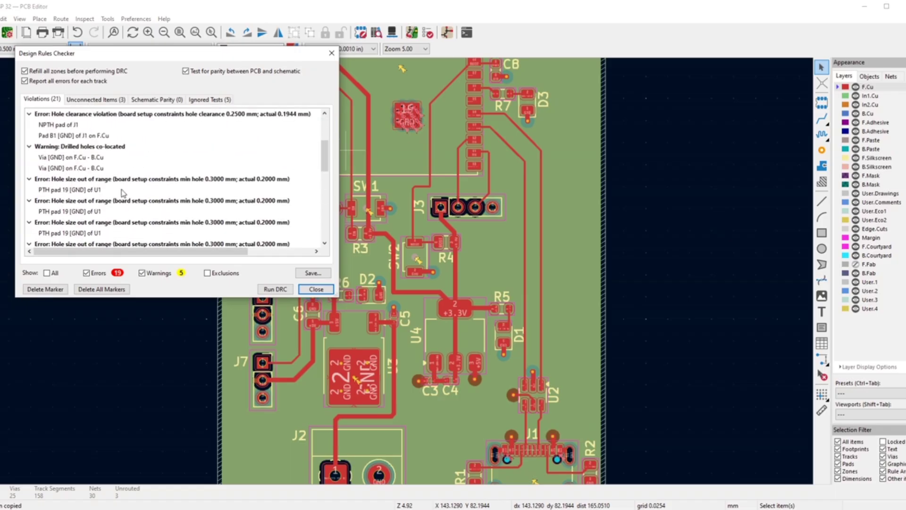
scroll(123, 193, "down", 6)
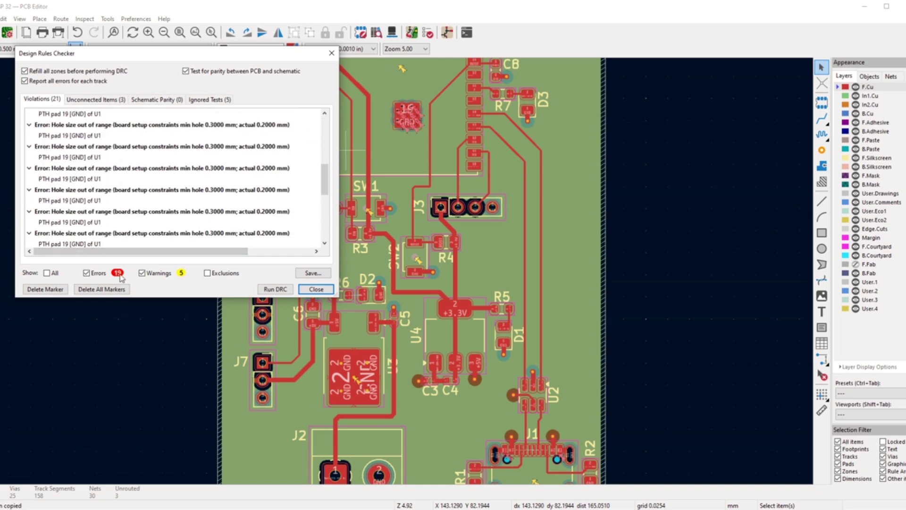
scroll(149, 195, "down", 1)
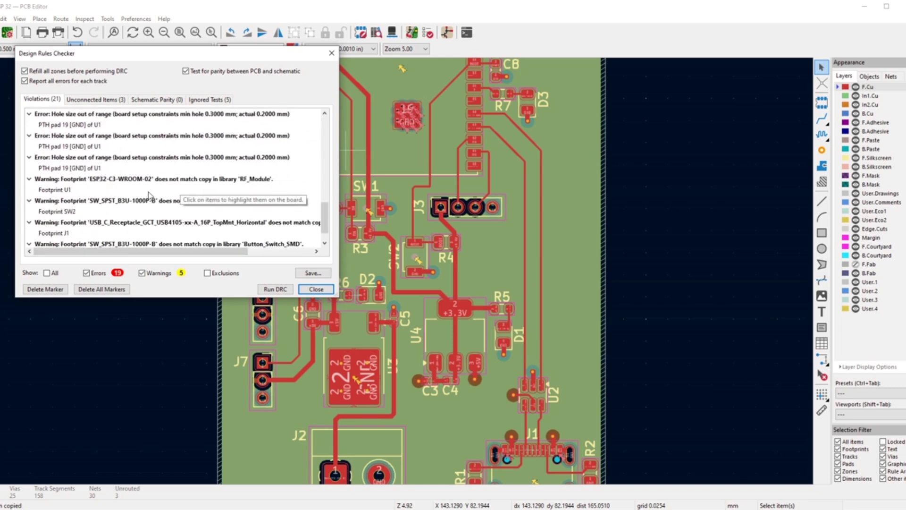
scroll(149, 195, "down", 1)
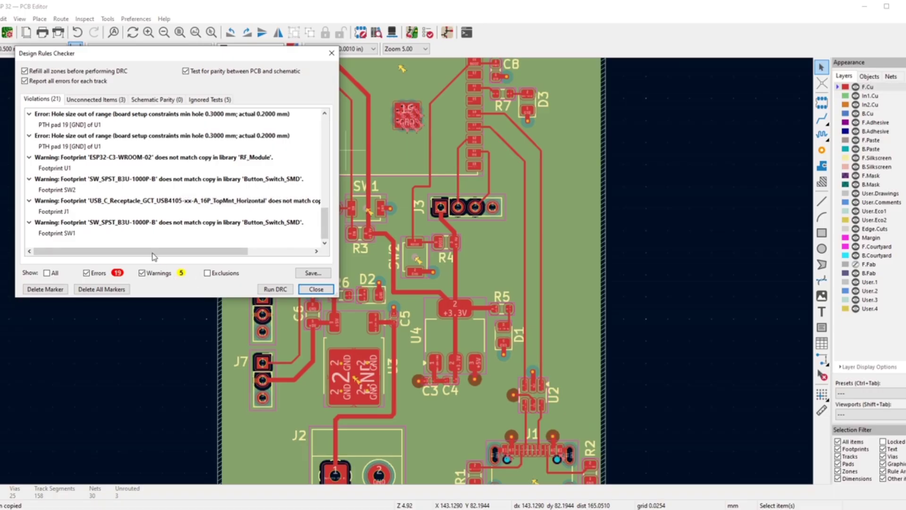
left_click(332, 53)
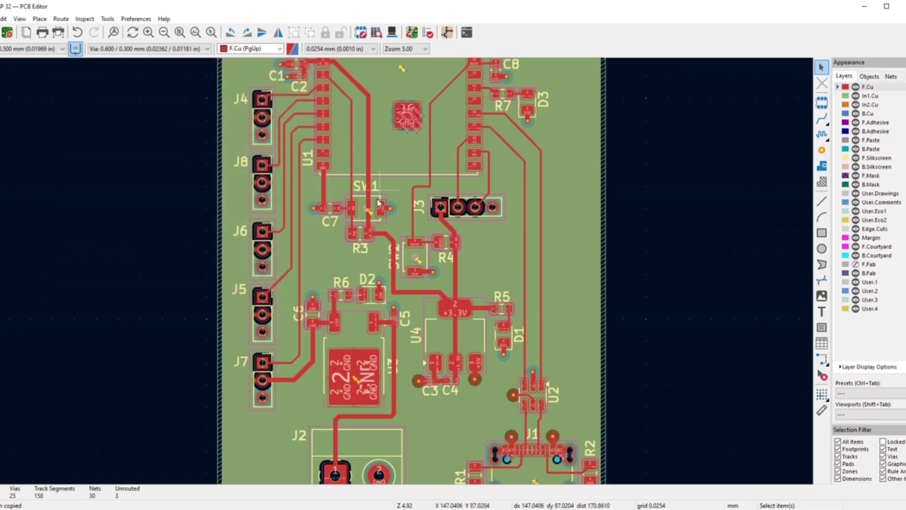
key("Home")
scroll(402, 265, "up", 2)
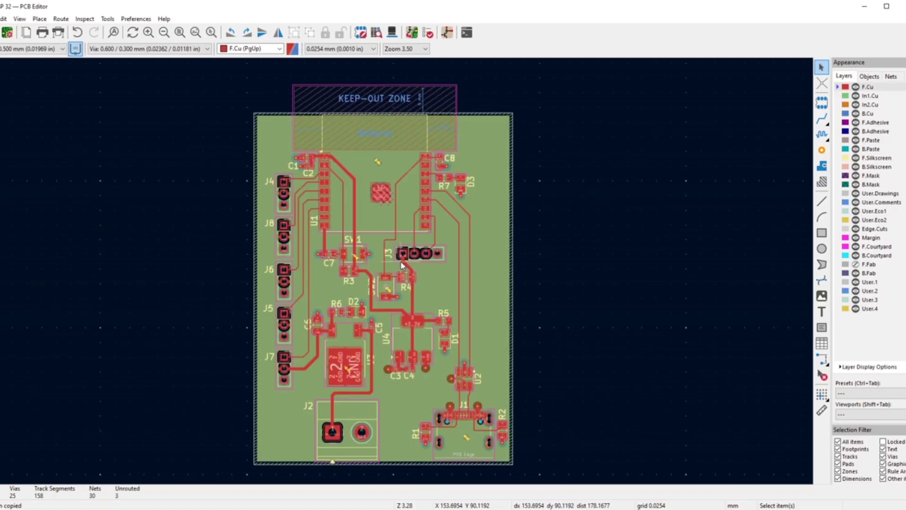
- Inspect the pad properties of the solder paste aperture at the lower-left corner of U1's GND pad 19, leaving them unchanged
scroll(385, 188, "up", 3)
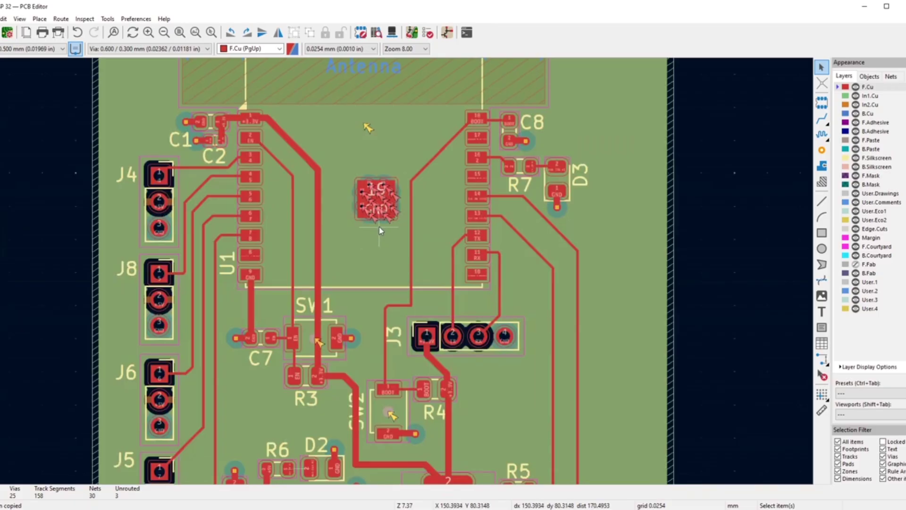
scroll(352, 198, "up", 3)
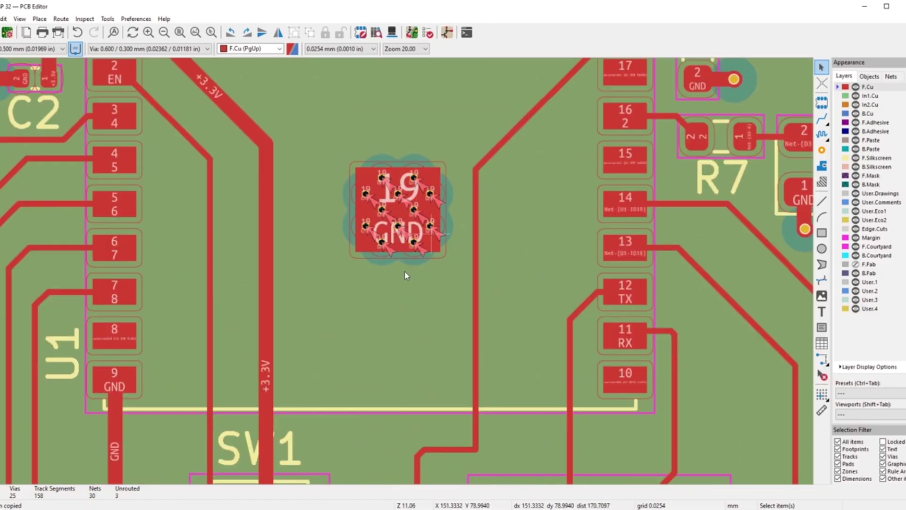
key("Home")
scroll(403, 271, "up", 5)
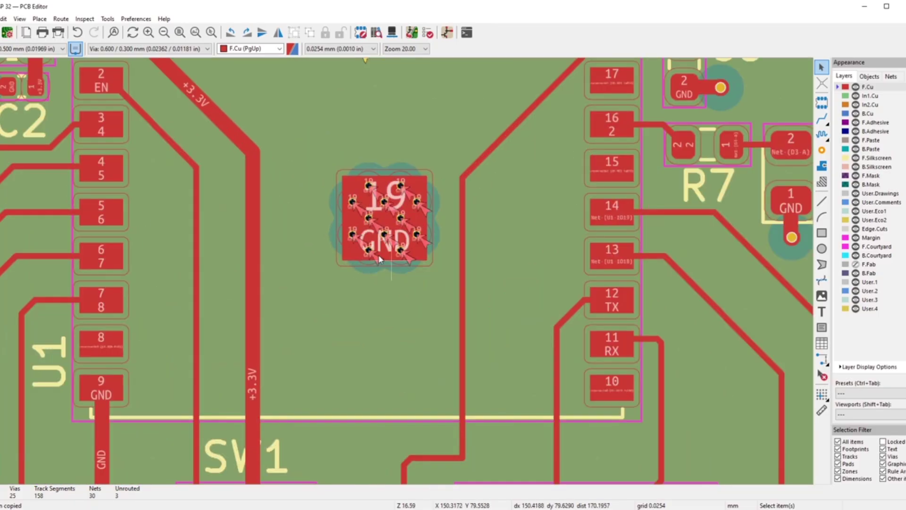
left_click(349, 257)
double_click(353, 250)
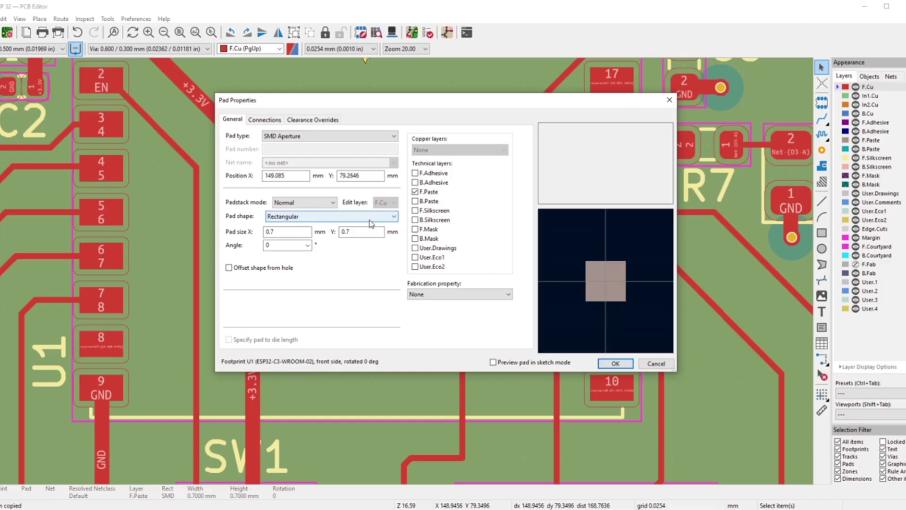
left_click(669, 100)
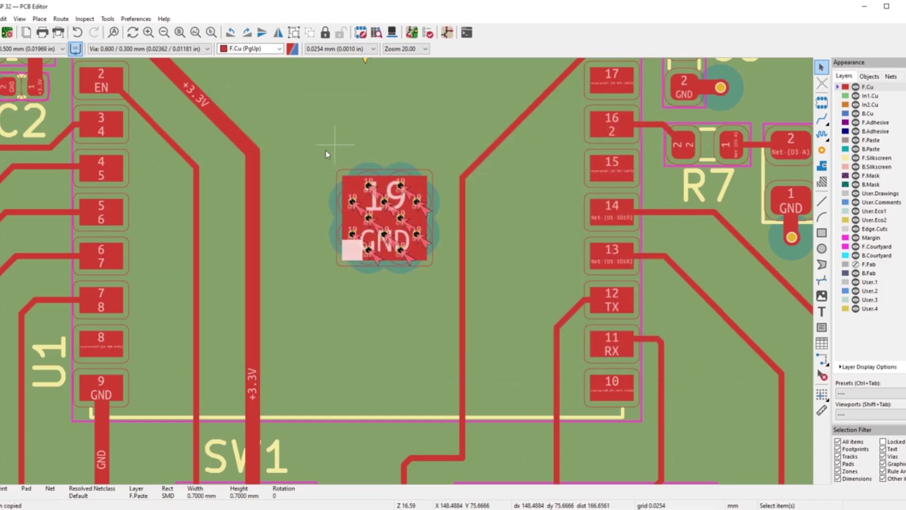
- Change the pad type of the solder paste aperture at the centre of U1's GND pad 19 to SMD
left_click_drag(312, 146, 435, 298)
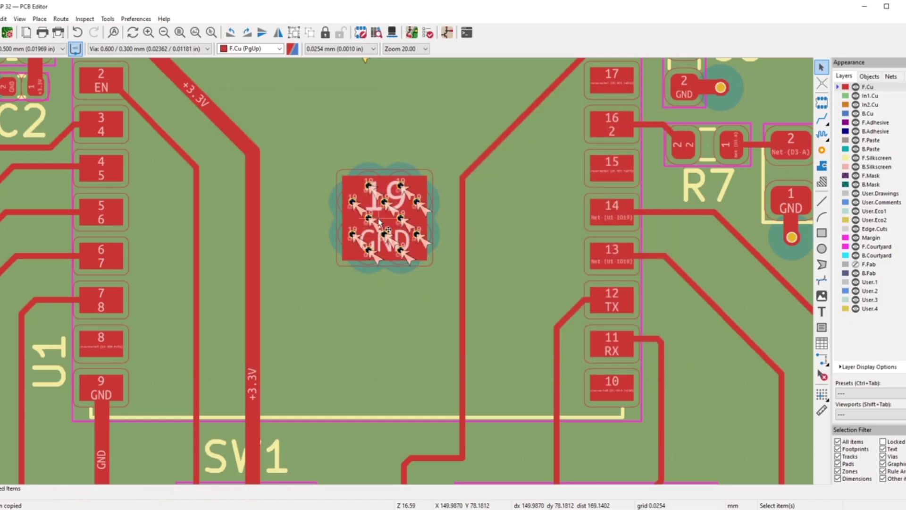
left_click(378, 221)
double_click(379, 220)
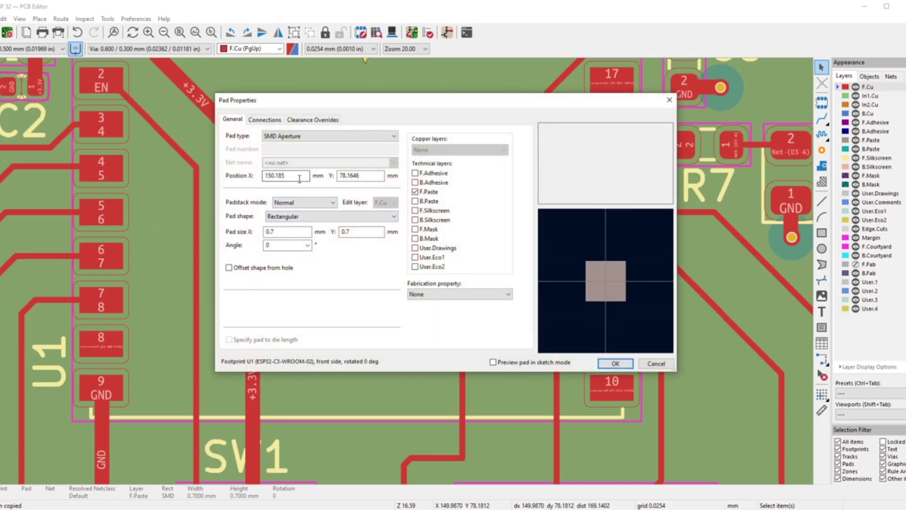
left_click(321, 137)
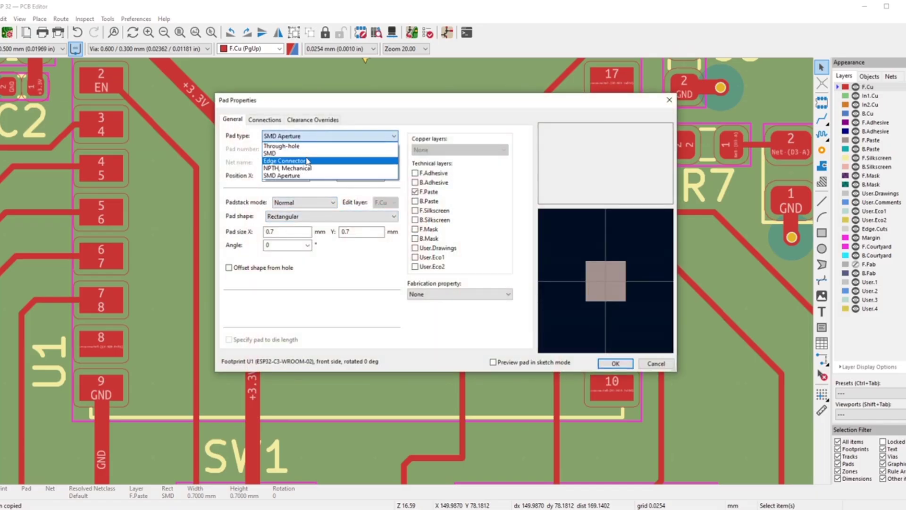
left_click(283, 152)
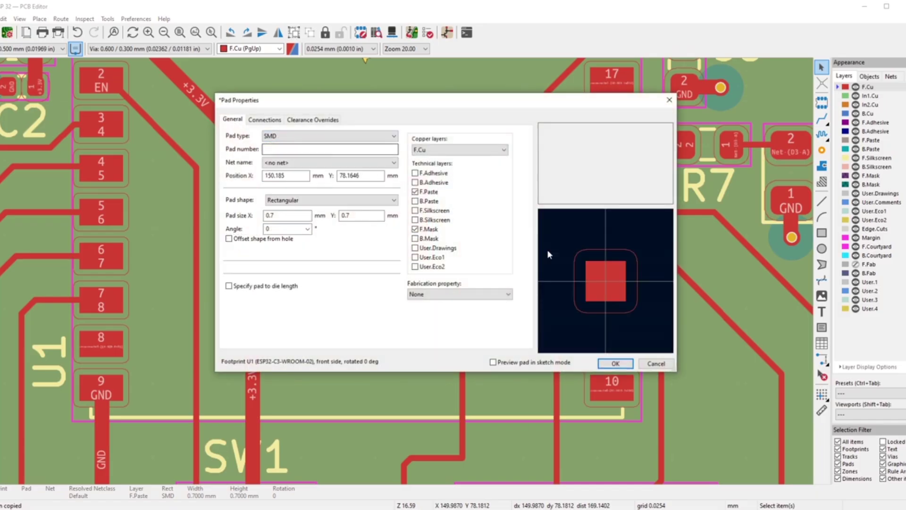
left_click(615, 363)
- Inspect the properties of the upper-left through-hole pad within U1's GND pad 19, then clear the selection
left_click(370, 186)
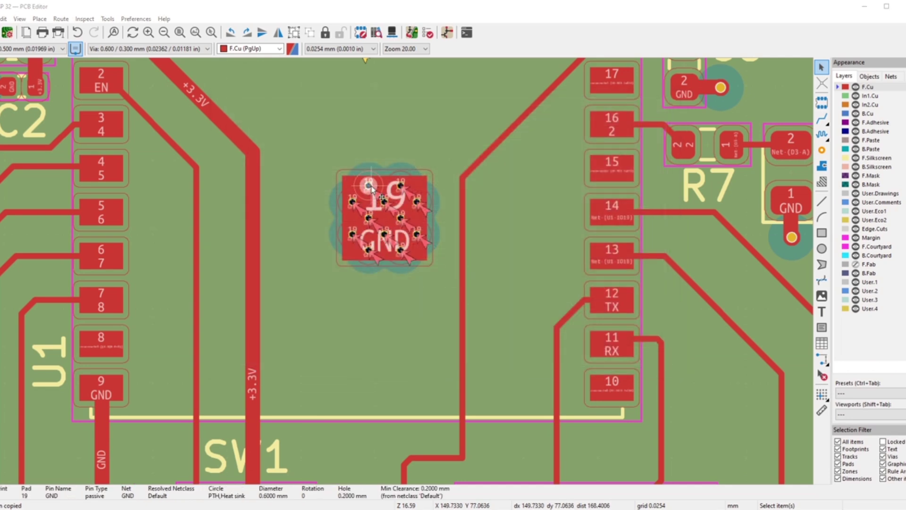
double_click(371, 187)
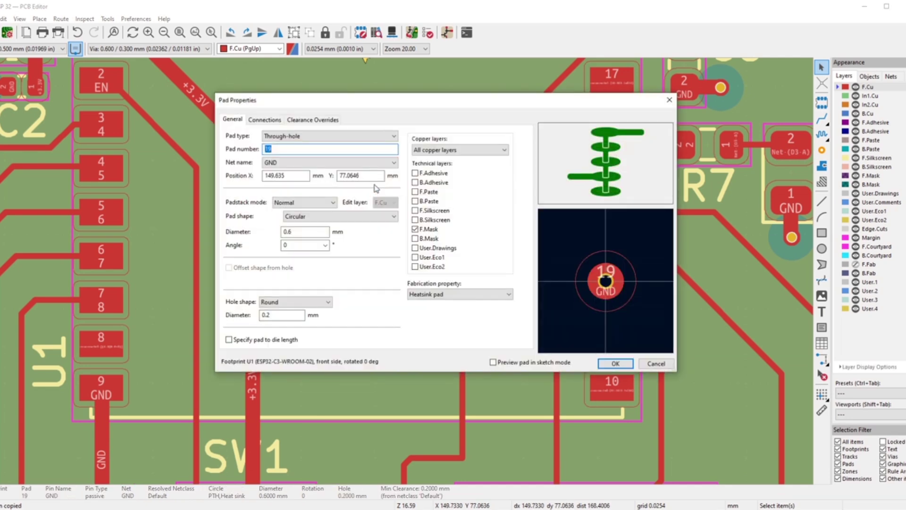
left_click(669, 100)
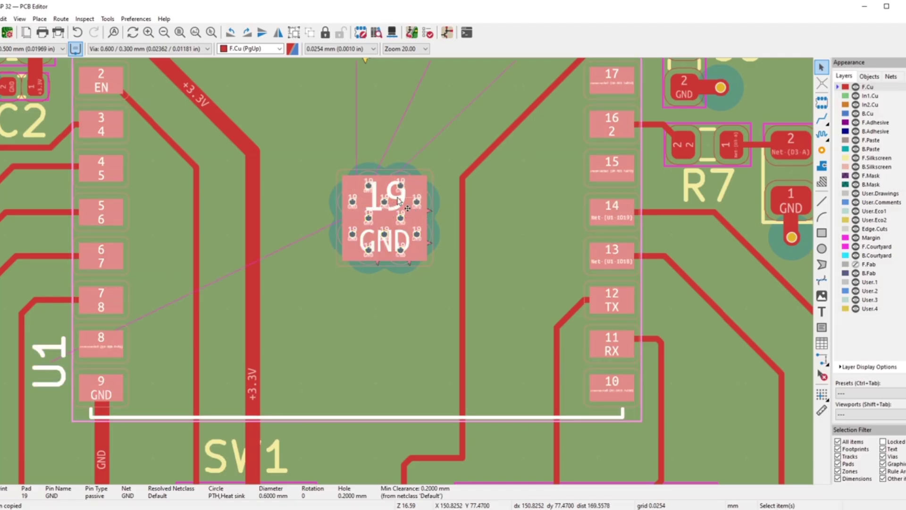
scroll(291, 224, "down", 5)
key("Escape")
scroll(465, 269, "up", 5)
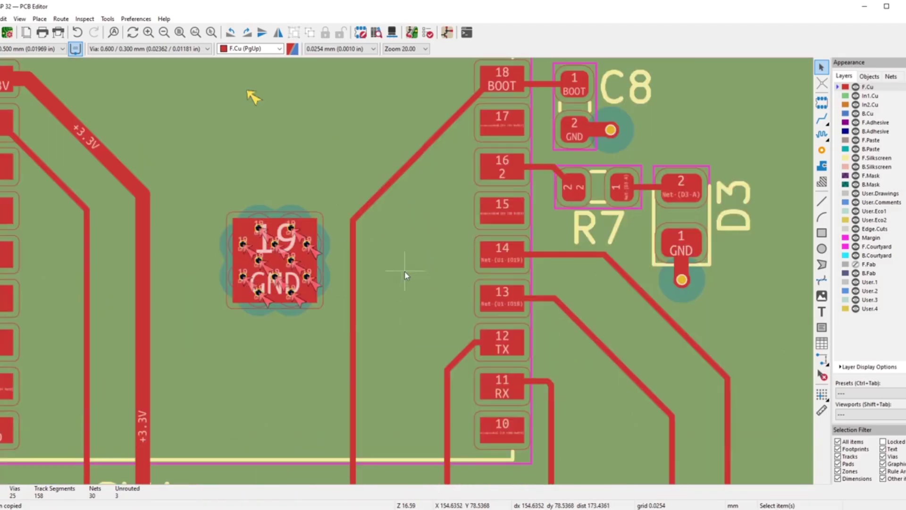
scroll(405, 275, "up", 3)
- Change the upper-right through-hole pad in the first row of U1's GND pad 19 to SMD
left_click(342, 243)
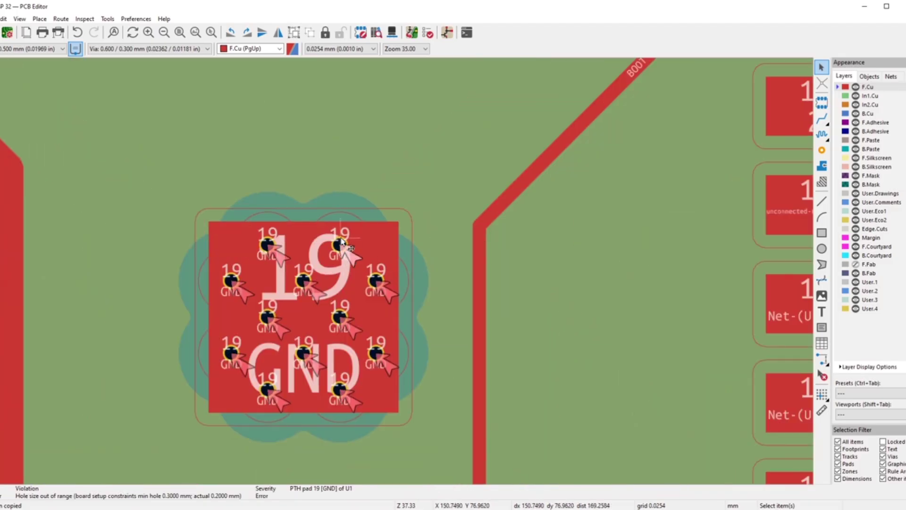
left_click(342, 242)
double_click(342, 243)
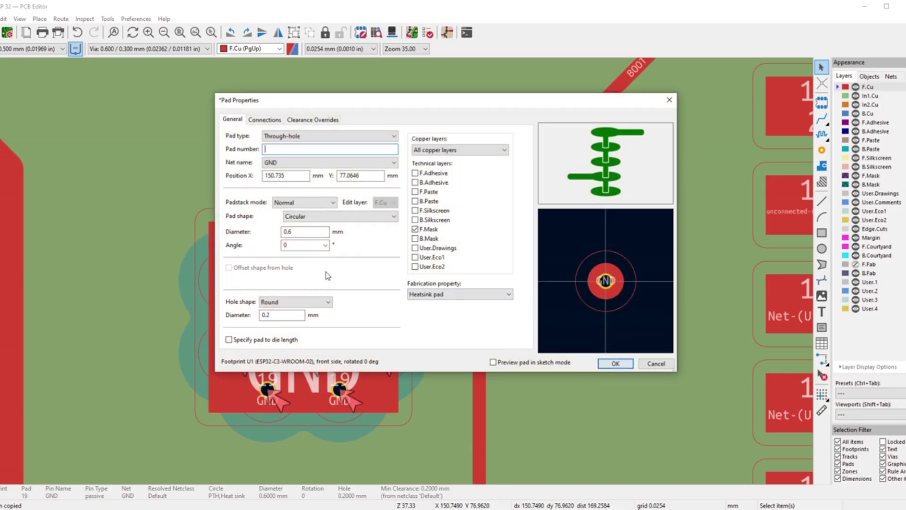
left_click(296, 138)
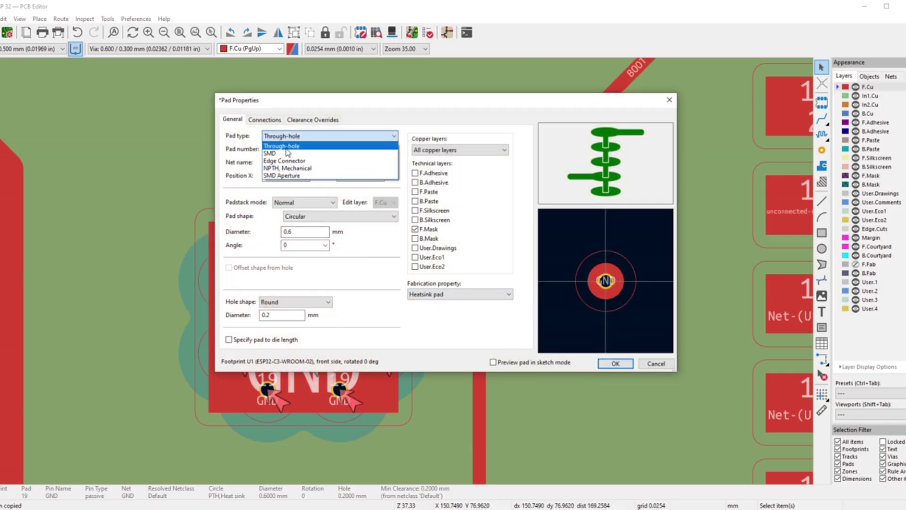
left_click(287, 153)
left_click(615, 364)
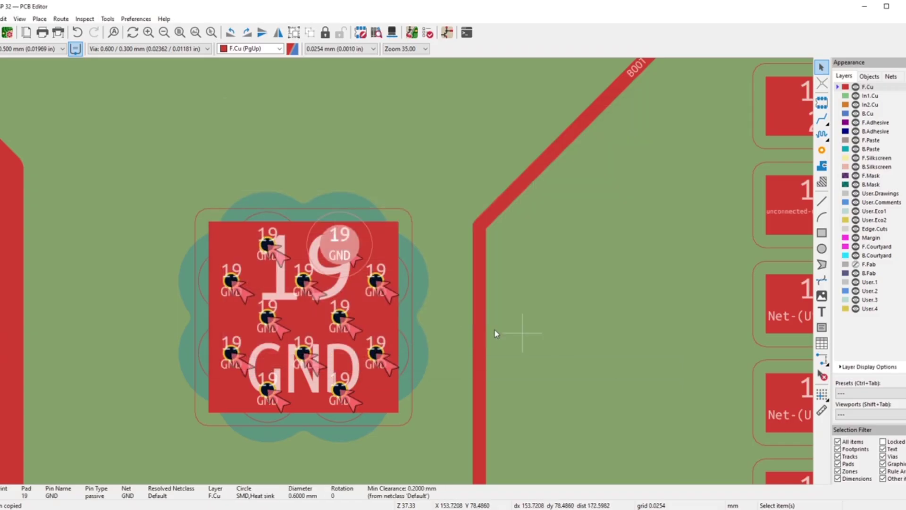
- Dismiss the design rules checker and change the middle through-hole pad in the second row of U1's GND pad 19 to SMD
double_click(306, 286)
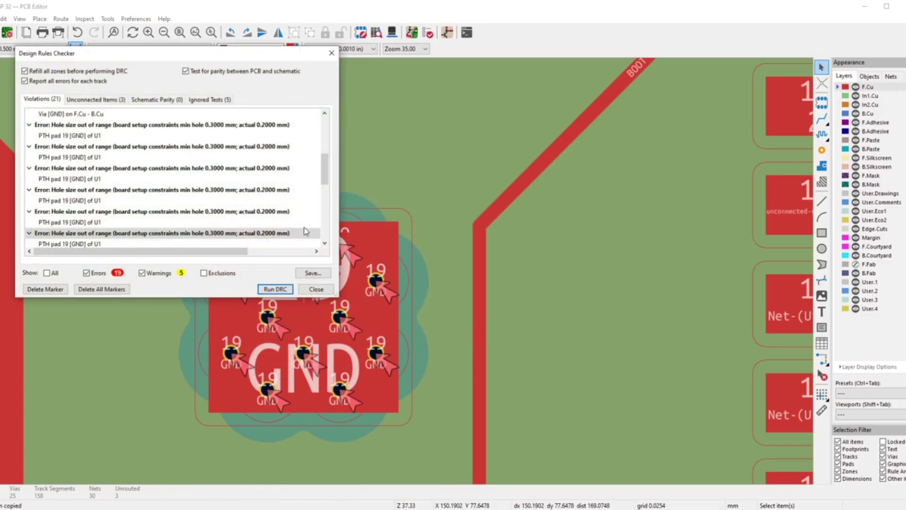
left_click(332, 53)
left_click(302, 281)
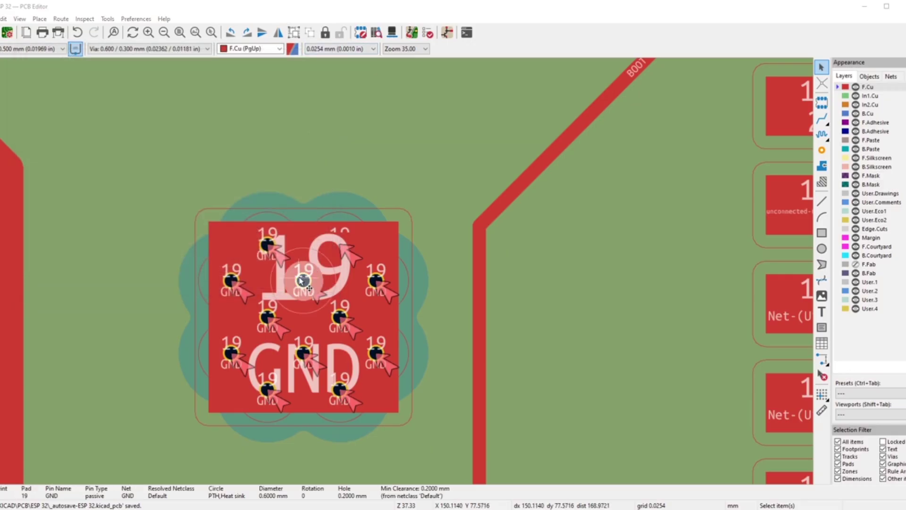
double_click(302, 281)
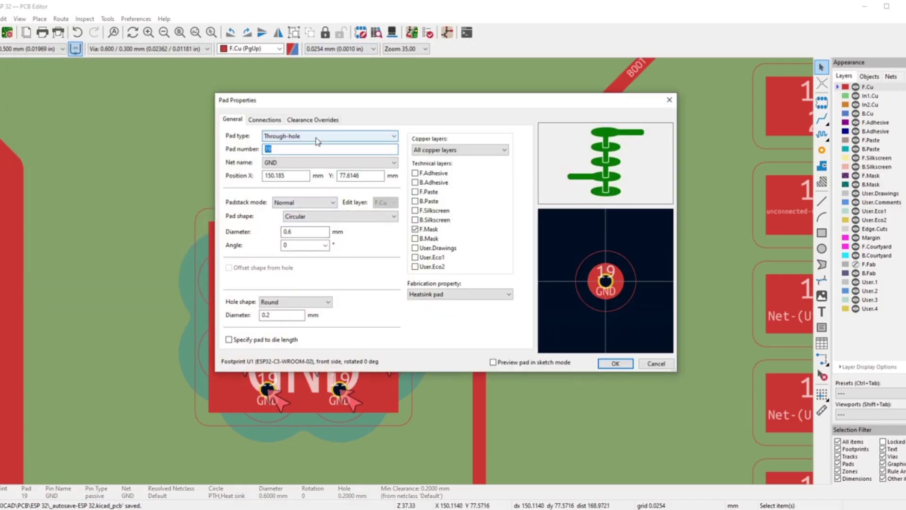
left_click(316, 138)
left_click(283, 153)
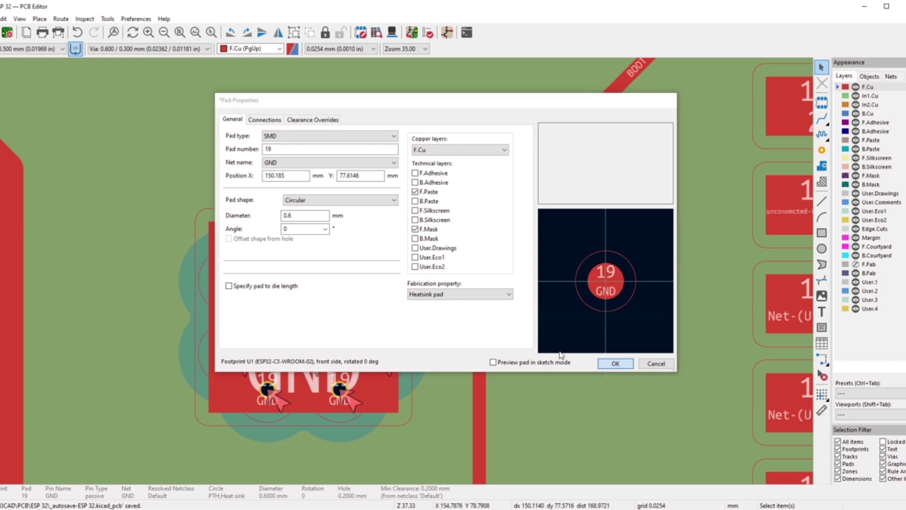
left_click(615, 364)
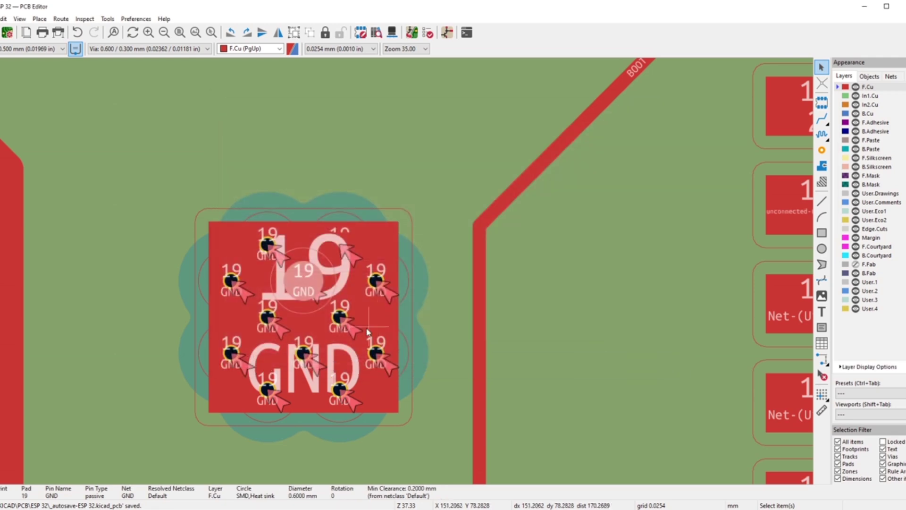
- Change the right through-hole pad in the third row of U1's GND pad 19 to SMD
double_click(340, 317)
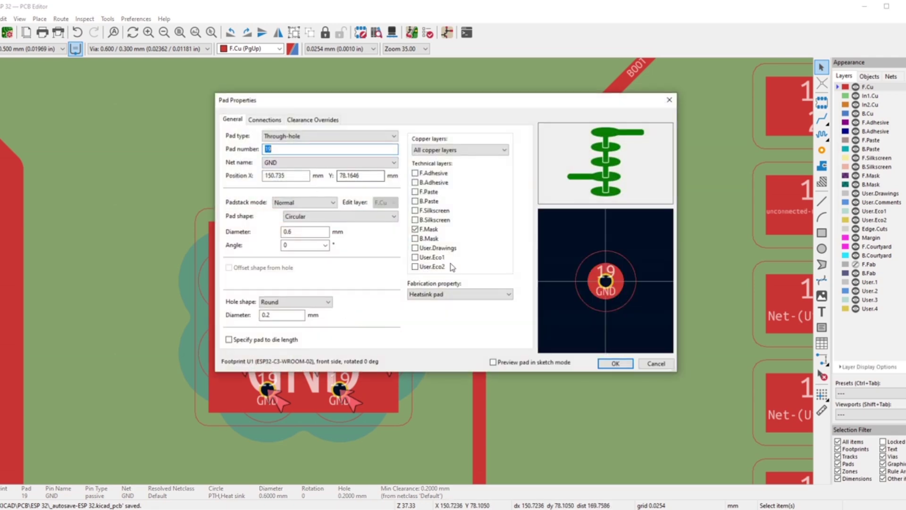
left_click(295, 137)
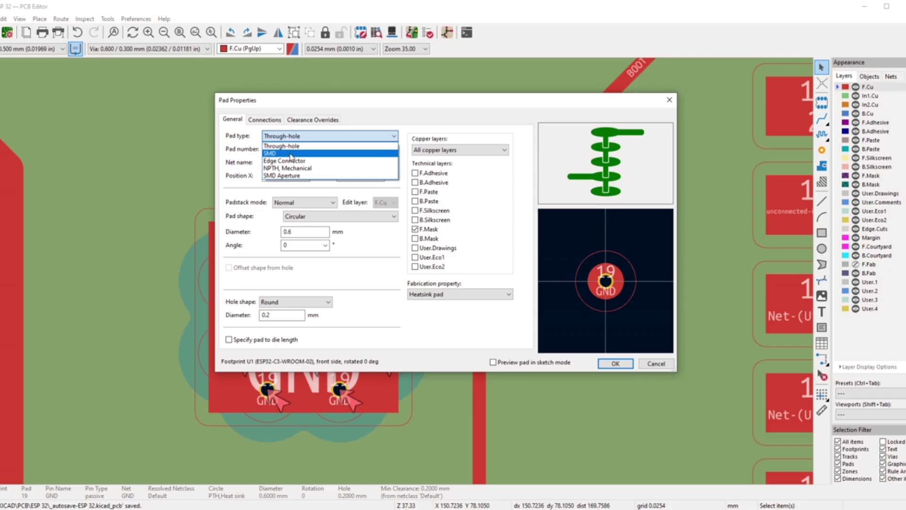
left_click(292, 154)
left_click(616, 364)
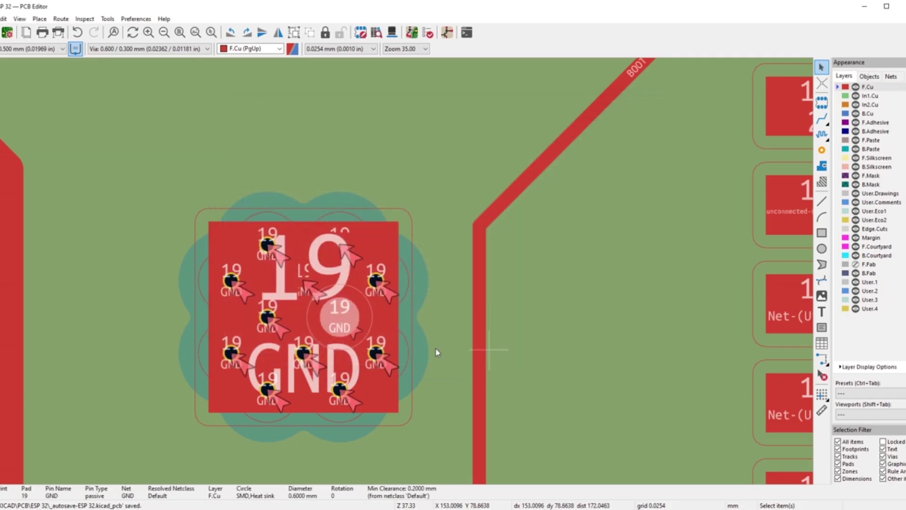
- Change the rightmost through-hole pad in the fourth row of U1's GND pad 19 to SMD and open the third row's left pad
double_click(389, 332)
left_click(315, 137)
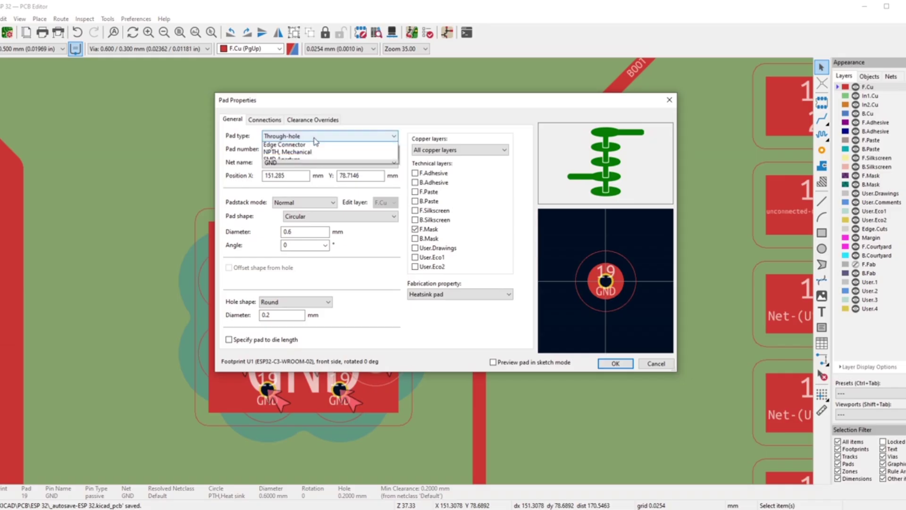
left_click(291, 153)
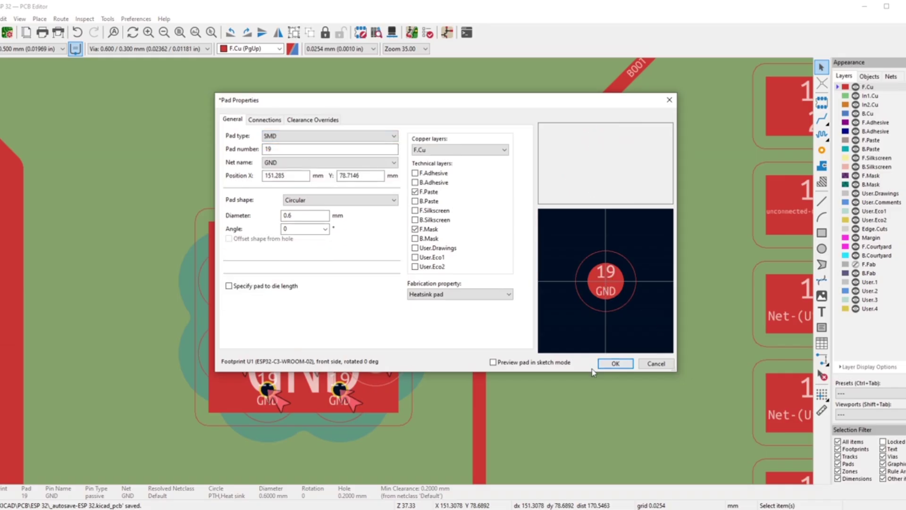
left_click(615, 363)
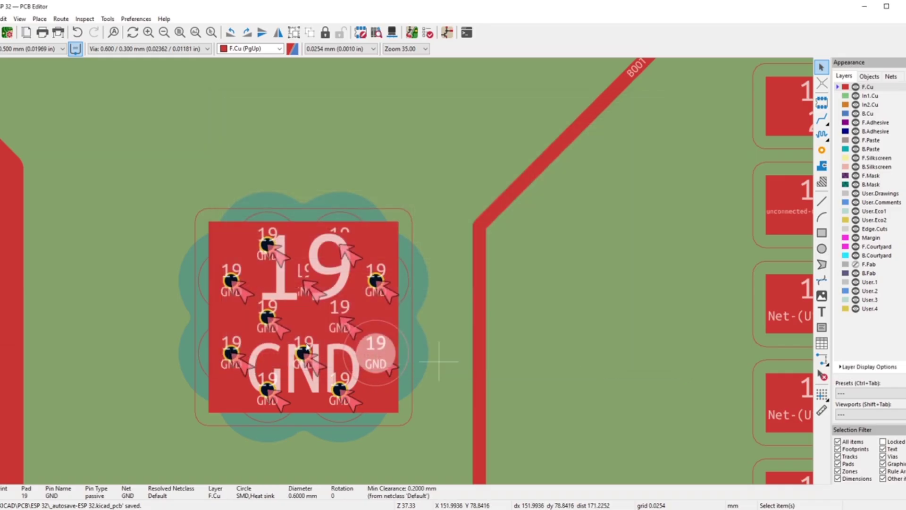
double_click(263, 317)
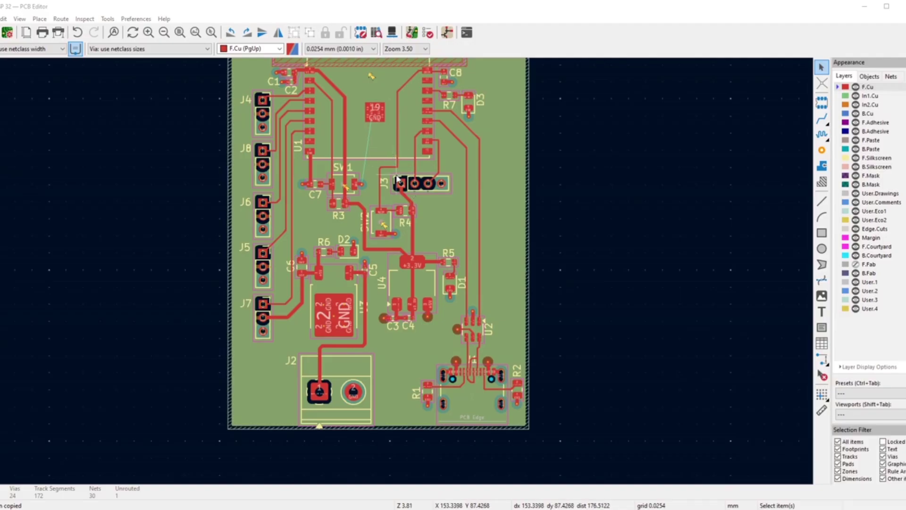
- Rerun the design rules check on the whole board after the pad type changes
scroll(398, 184, "down", 1)
scroll(405, 275, "down", 2)
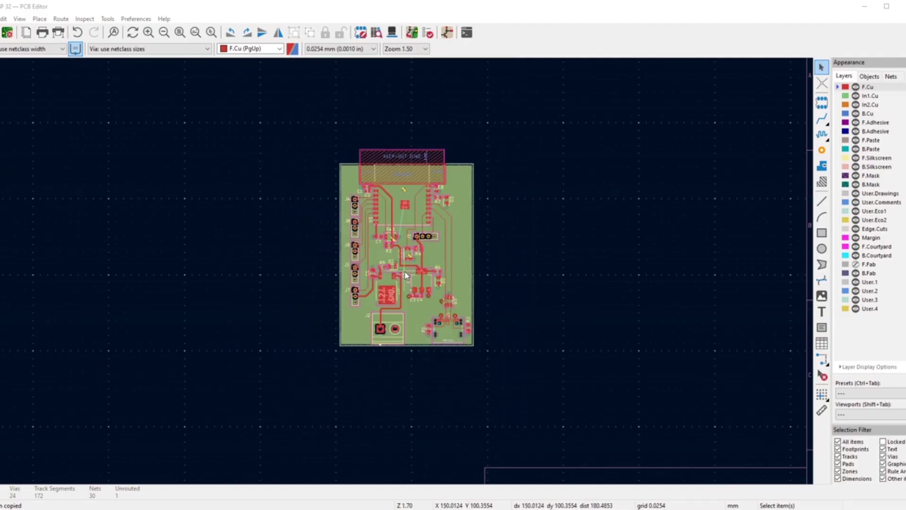
scroll(406, 276, "up", 1)
left_click(428, 33)
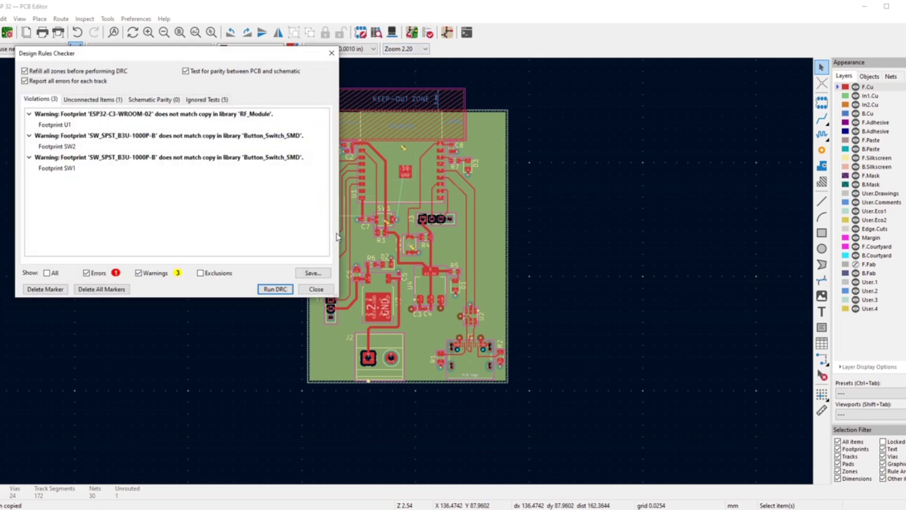
left_click(278, 289)
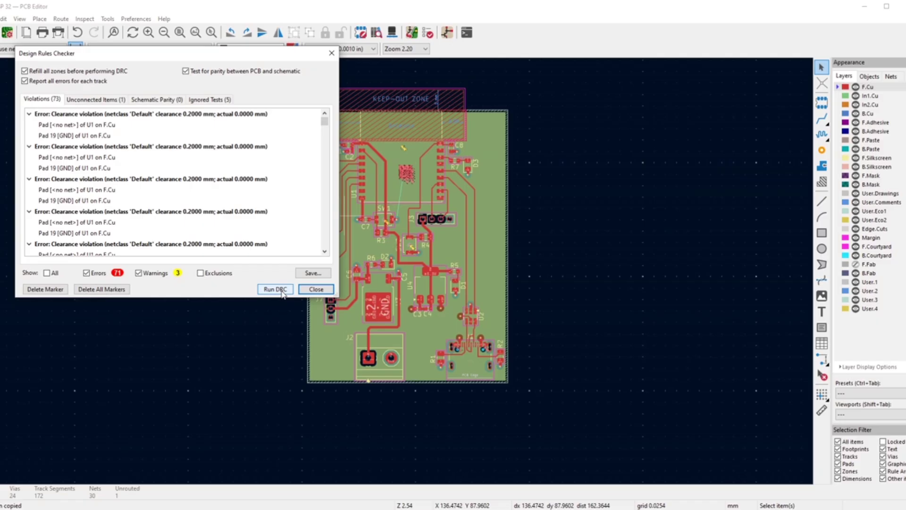
- Close the checker and examine the violation markers on U1's GND pad 19
left_click(332, 53)
scroll(435, 259, "down", 3)
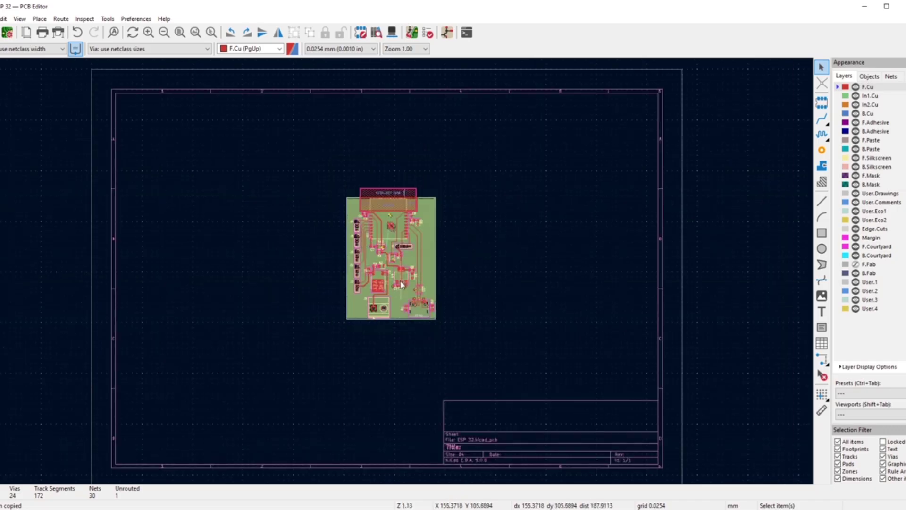
scroll(381, 204, "up", 10)
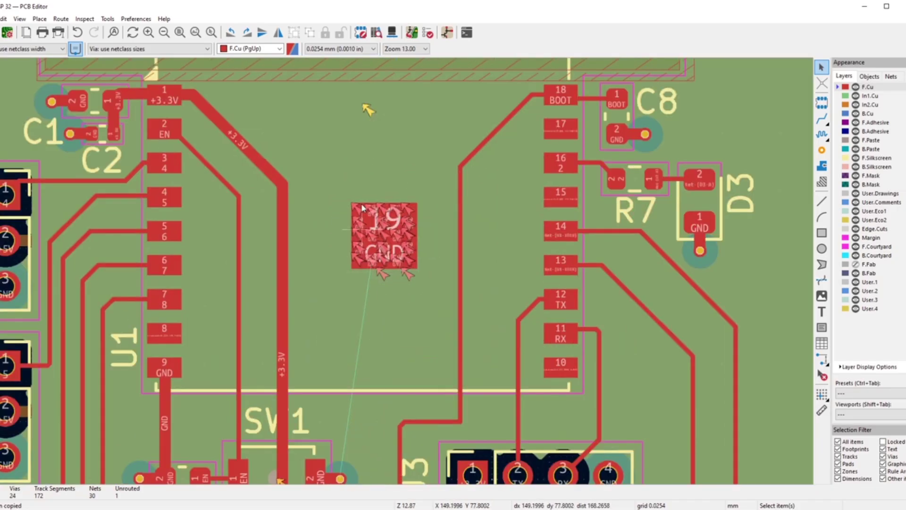
scroll(382, 261, "up", 2)
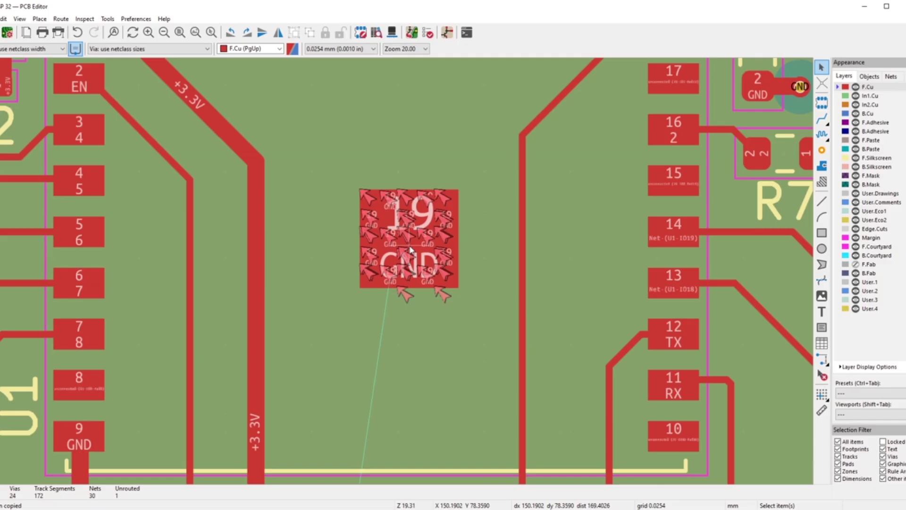
- Examine the violation markers on U1's GND pad 19 and around the GND pads of connector J1
scroll(411, 250, "down", 4)
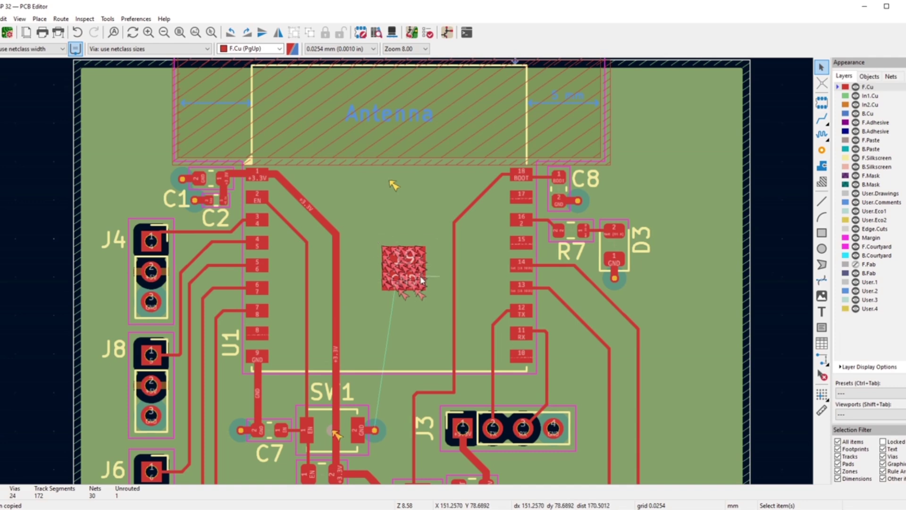
scroll(422, 280, "up", 2)
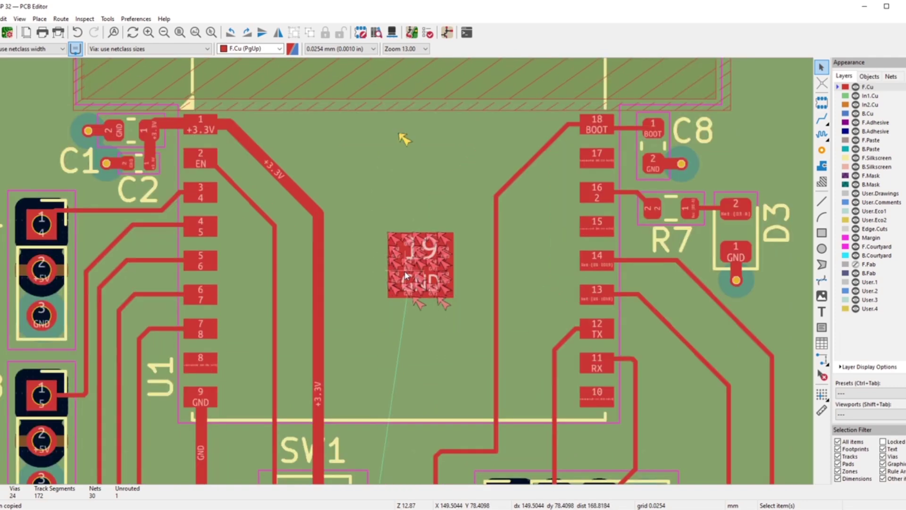
scroll(406, 275, "up", 2)
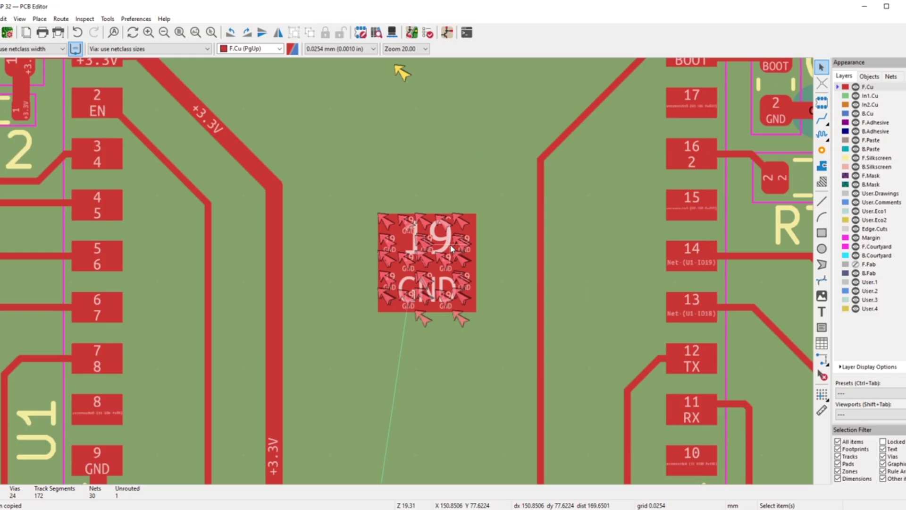
scroll(451, 249, "down", 5)
scroll(382, 247, "down", 5)
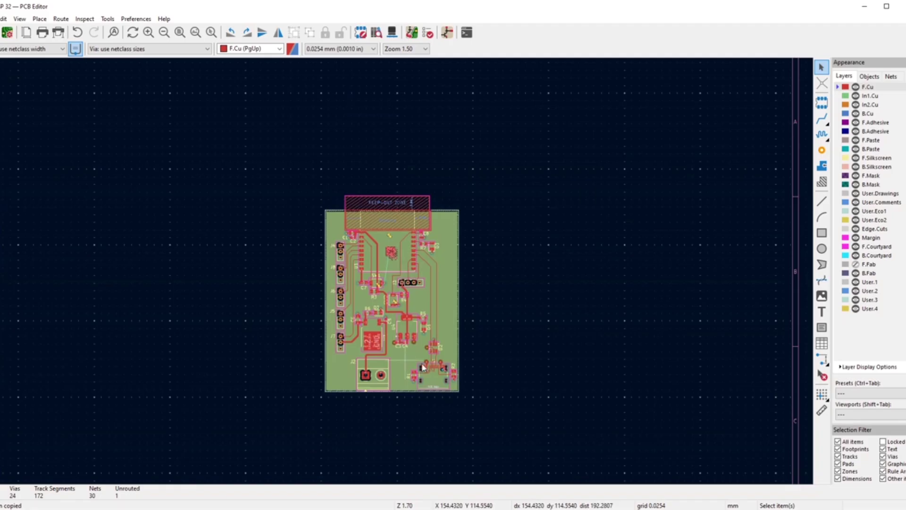
scroll(423, 367, "up", 5)
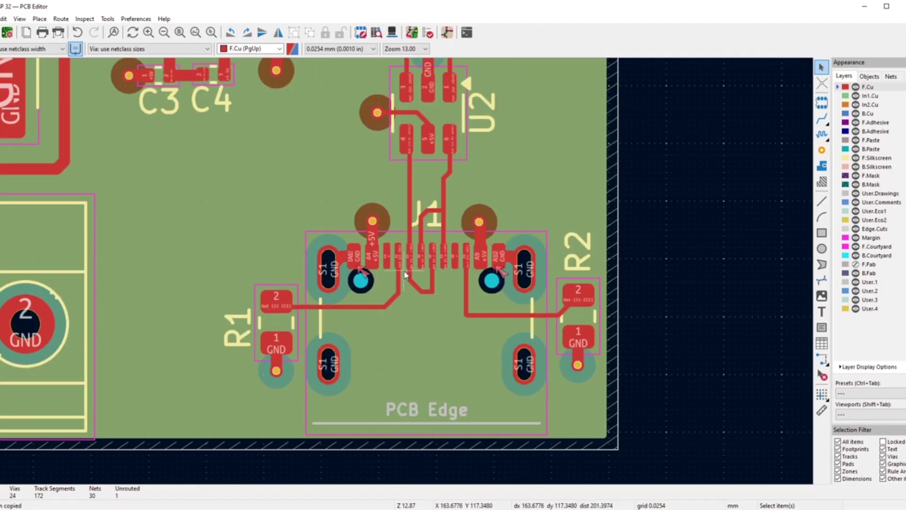
scroll(404, 276, "up", 2)
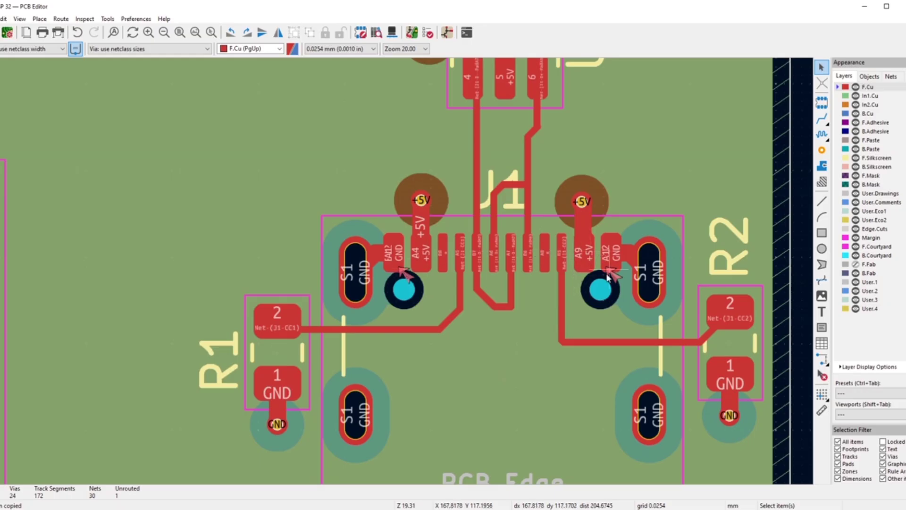
scroll(588, 293, "up", 3)
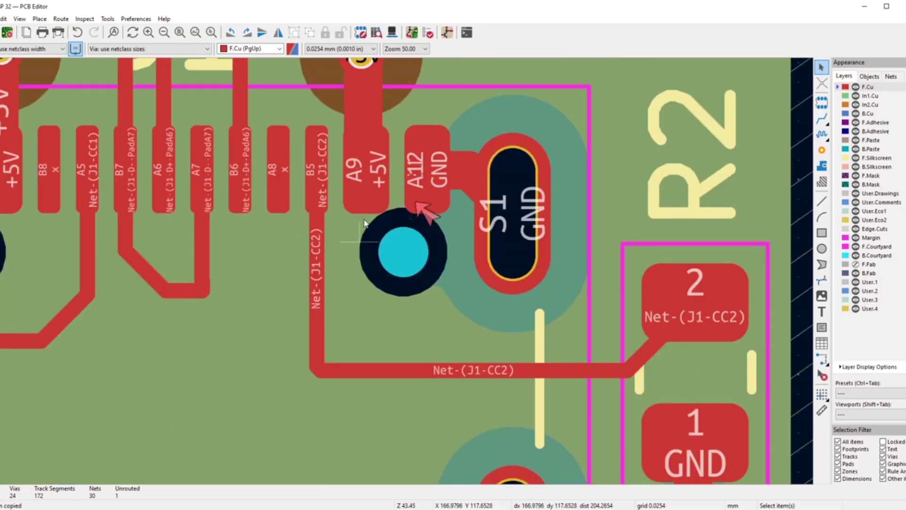
scroll(368, 229, "down", 8)
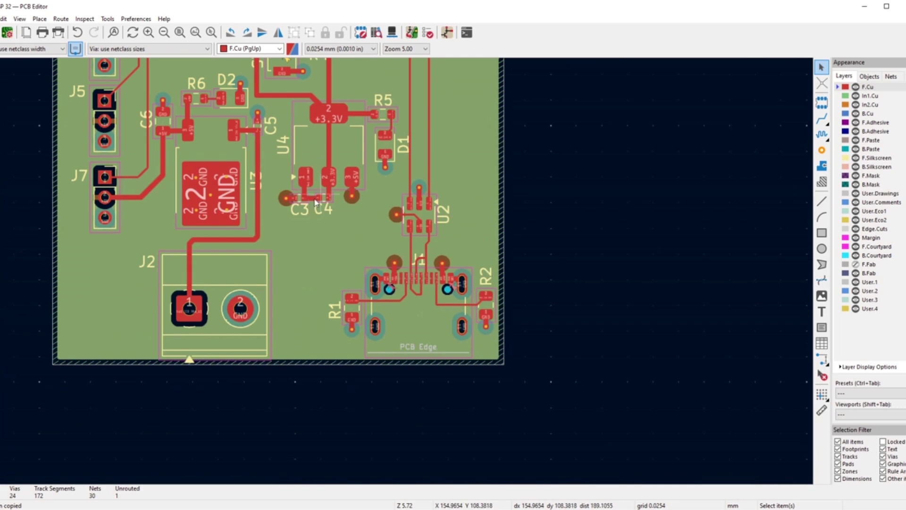
scroll(313, 195, "down", 1)
scroll(388, 166, "down", 1)
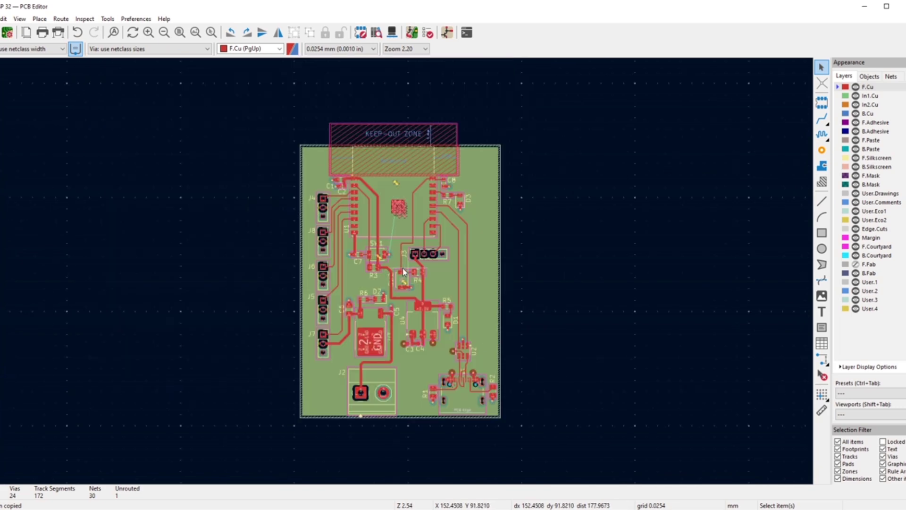
- Assign the GND net to the unnumbered SMD pad in the upper-left corner of U1's pad 19
scroll(425, 229, "up", 6)
scroll(432, 235, "up", 3)
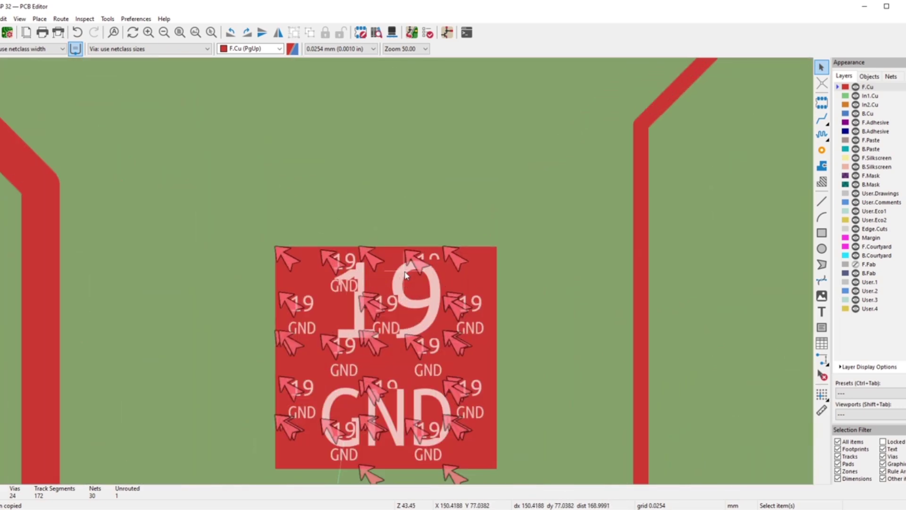
scroll(377, 272, "up", 2)
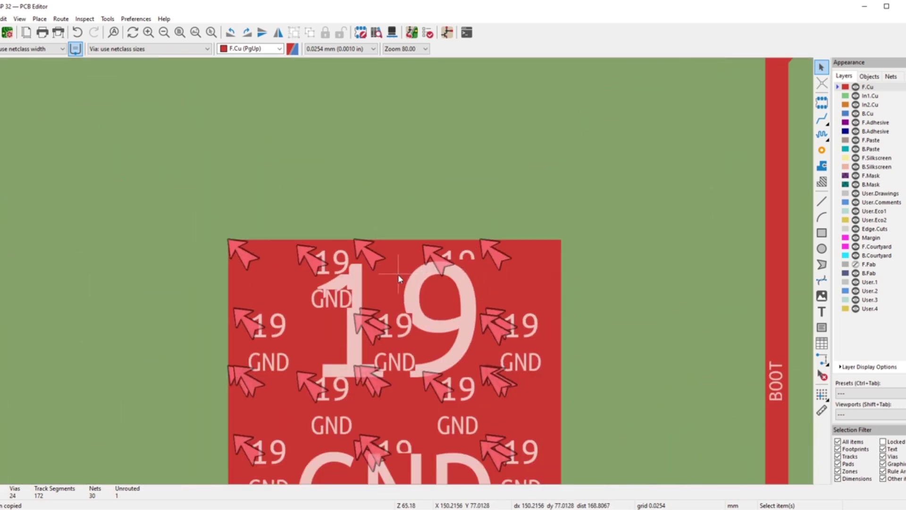
left_click(277, 271)
double_click(277, 271)
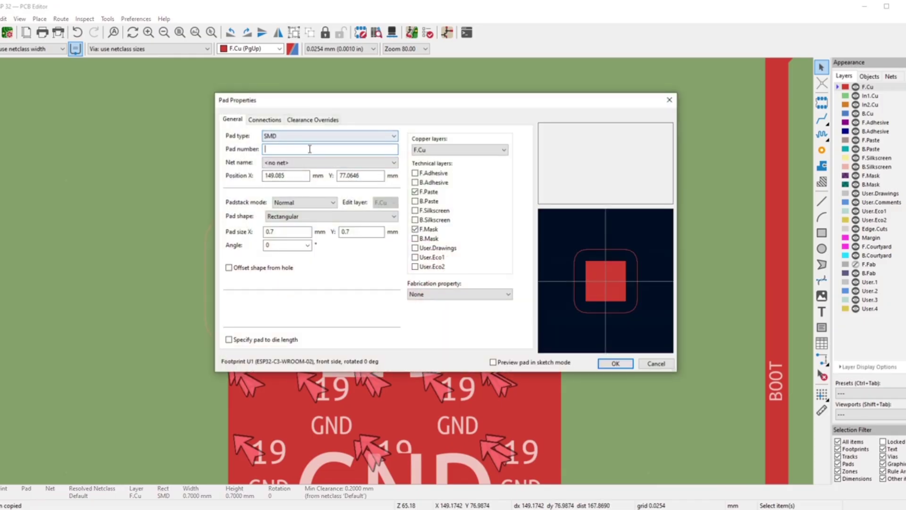
left_click(326, 162)
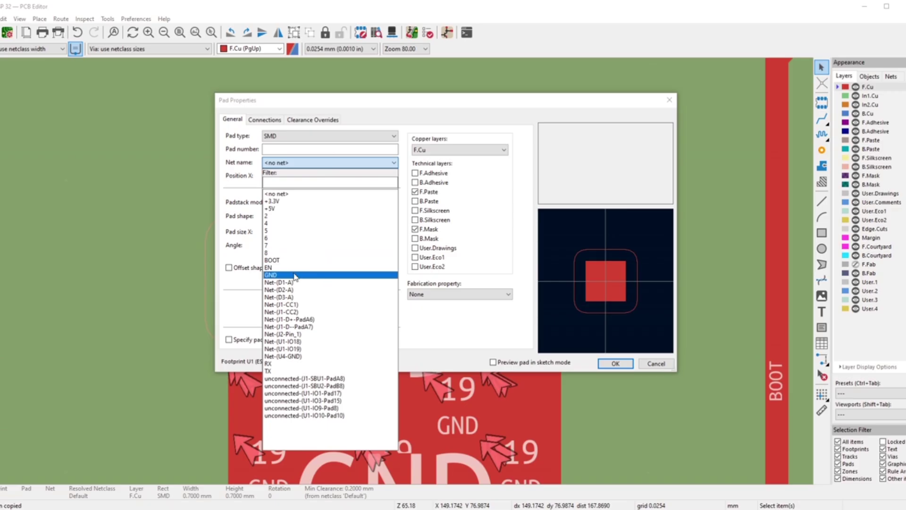
left_click(295, 275)
left_click(616, 364)
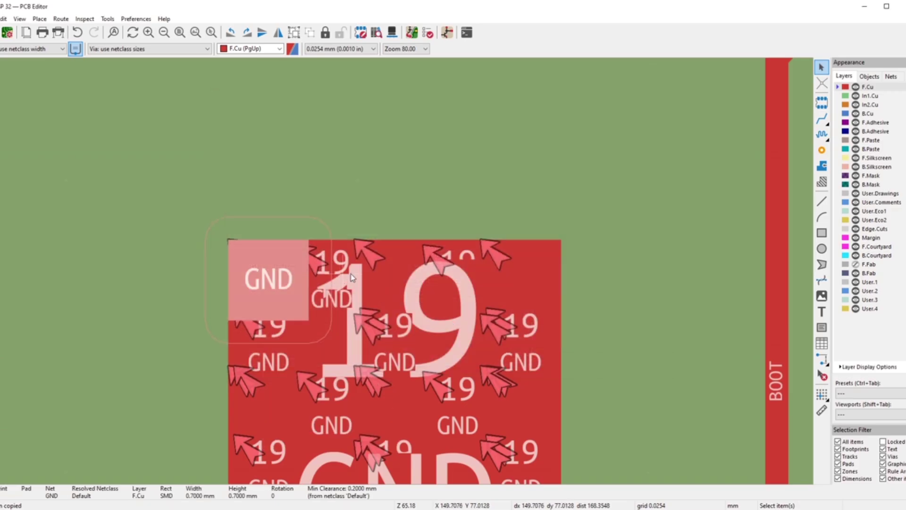
- Examine U1's large GND pad 19 and the unrouted connection running from it toward SW1
double_click(384, 265)
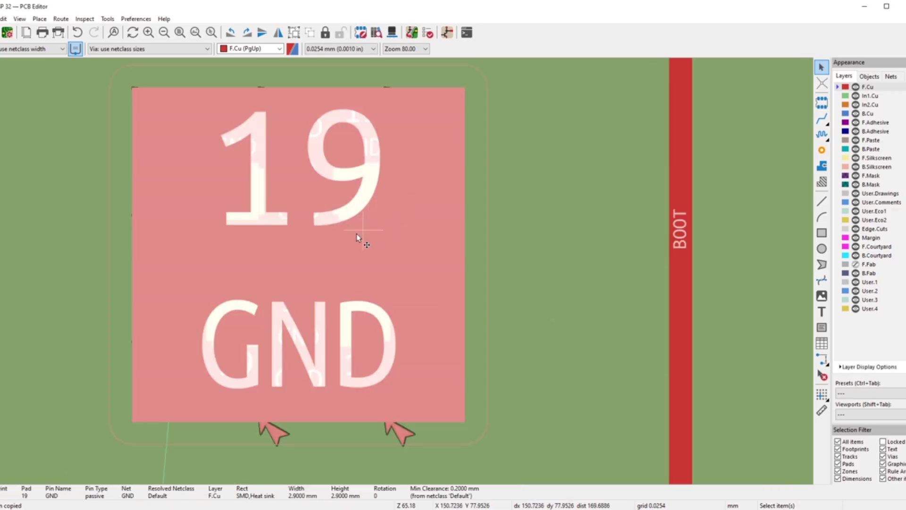
scroll(404, 272, "down", 8)
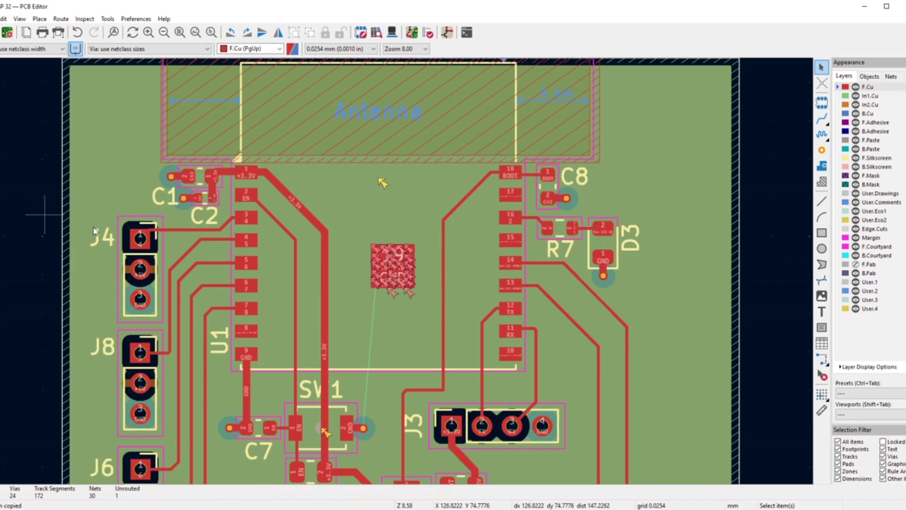
scroll(382, 182, "down", 2)
scroll(380, 170, "up", 2)
scroll(393, 267, "up", 3)
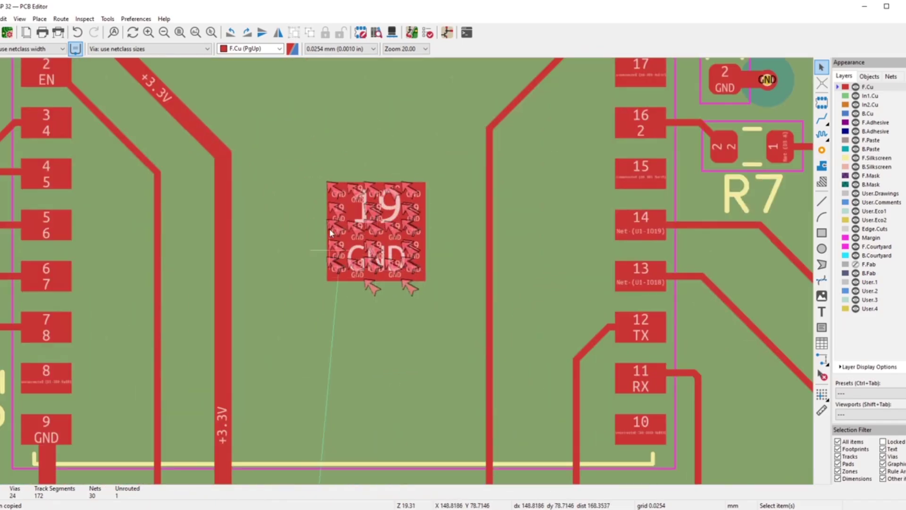
scroll(410, 347, "down", 2)
scroll(410, 348, "down", 3)
scroll(396, 283, "up", 2)
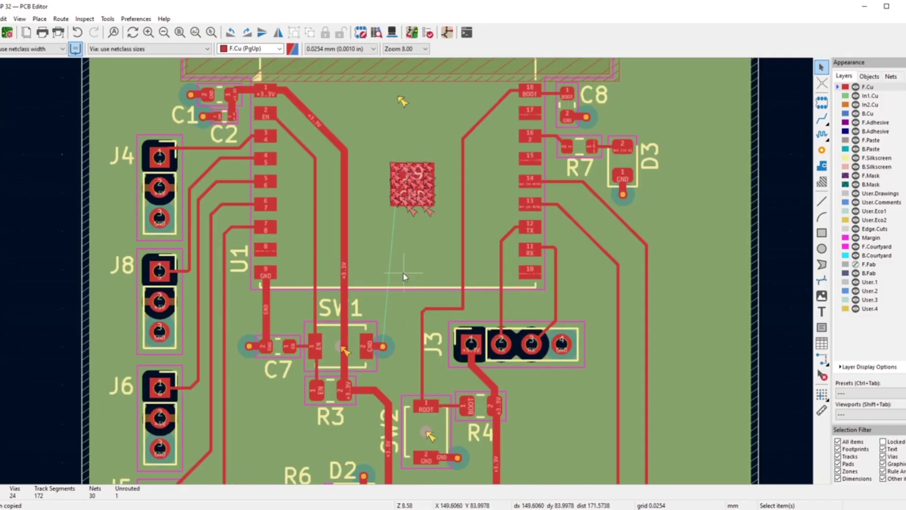
- Copy the GND via beside SW1 and place the copy in empty space just outside the board's right edge
scroll(383, 363, "up", 3)
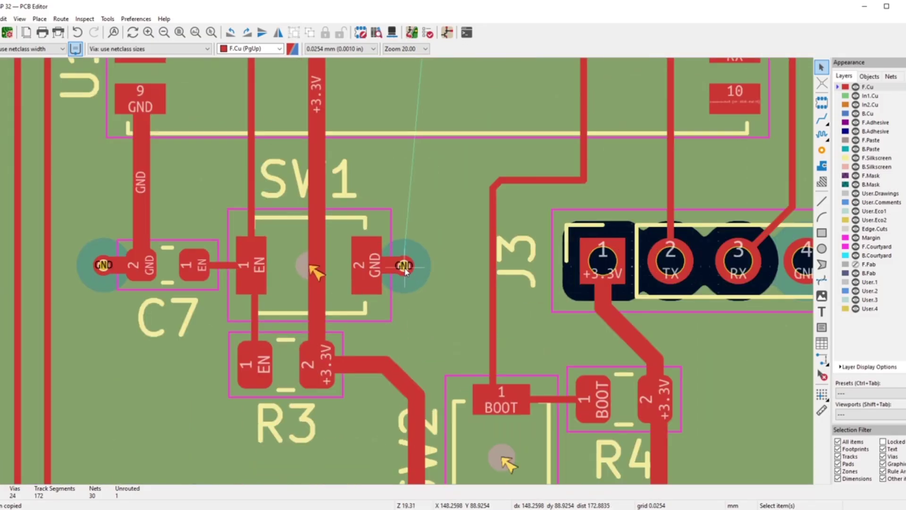
left_click(404, 266)
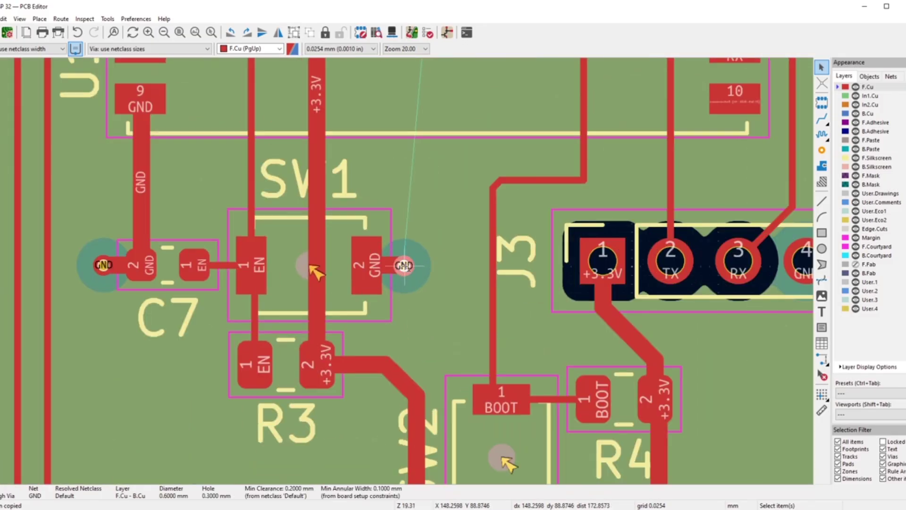
scroll(405, 268, "down", 4)
scroll(500, 228, "up", 4)
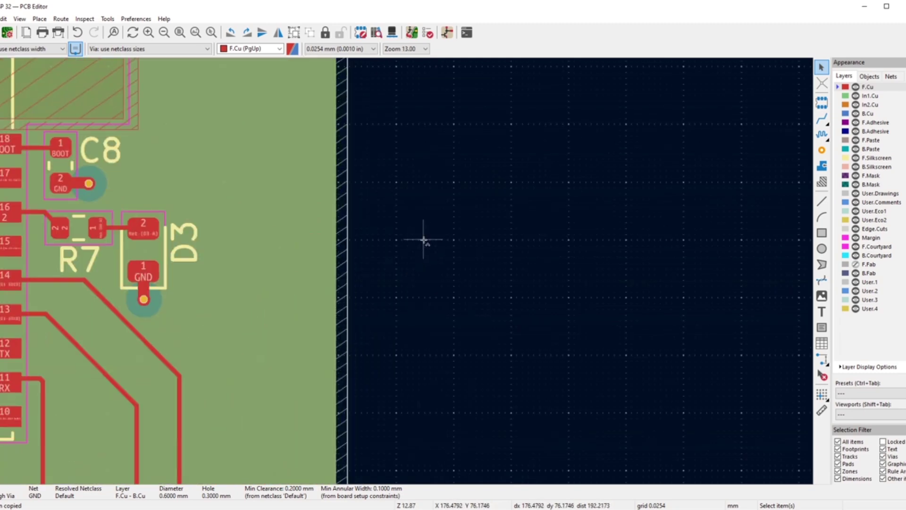
key("ctrl+v")
scroll(424, 242, "up", 4)
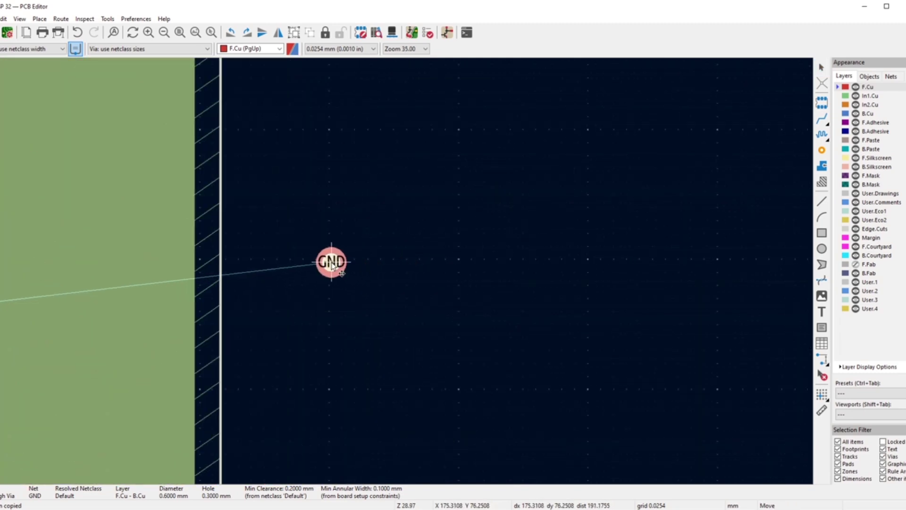
left_click(332, 263)
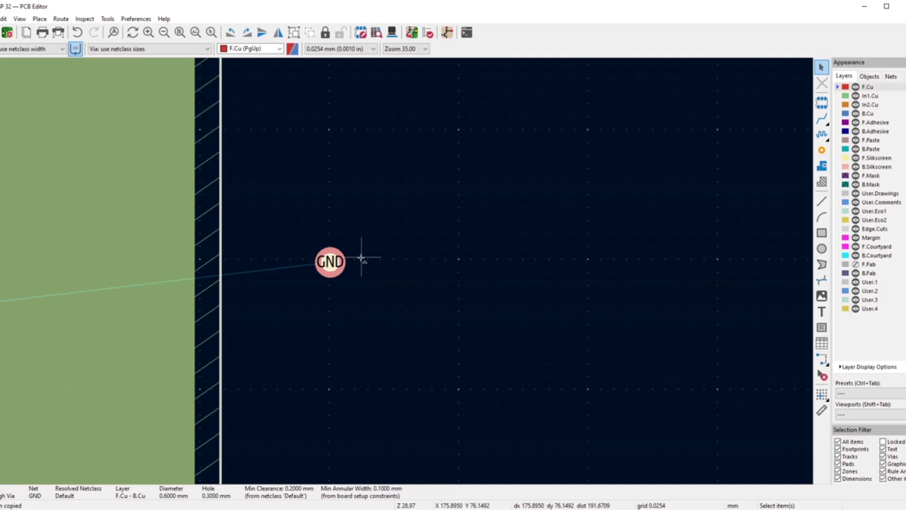
- Place three more copies of the GND via in a horizontal row to the right of the first copy
key("ctrl+v")
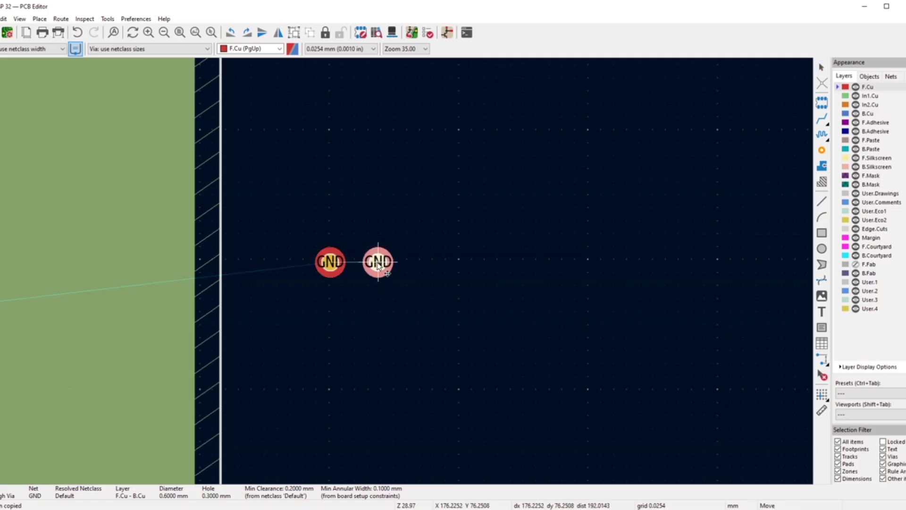
left_click(373, 261)
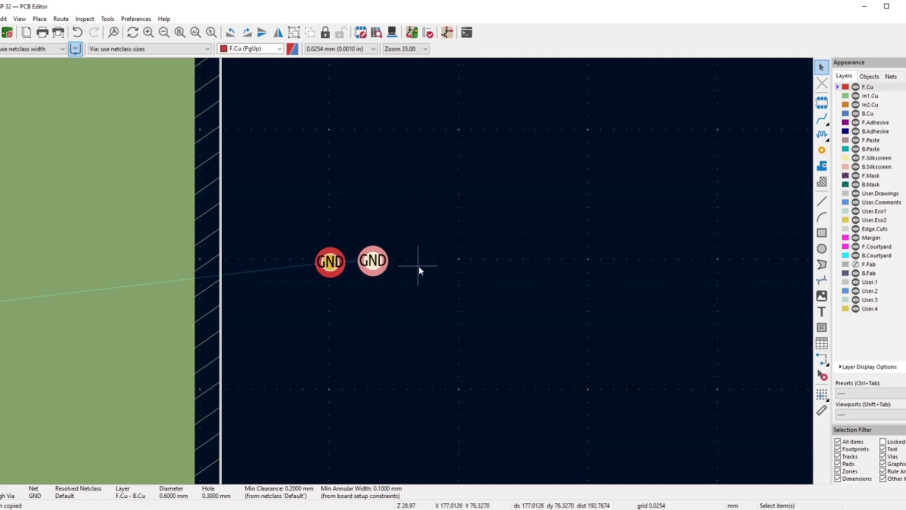
key("ctrl+v")
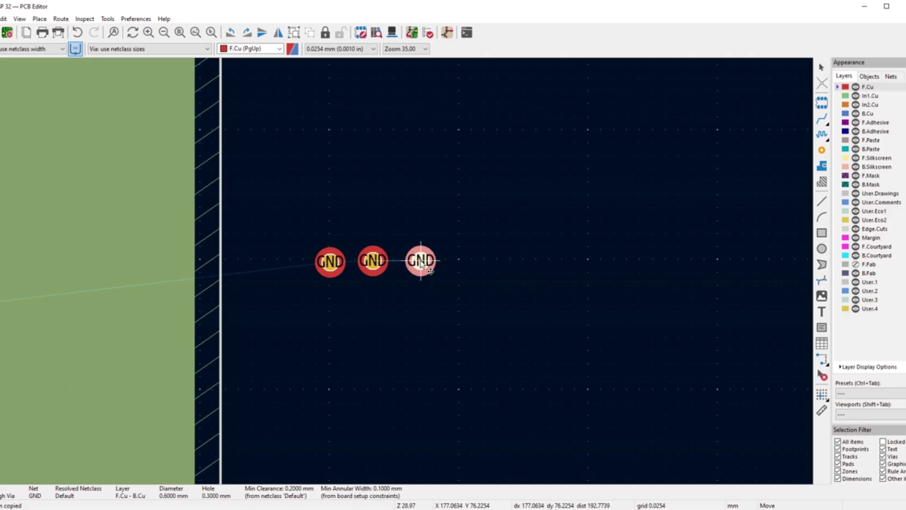
left_click(422, 262)
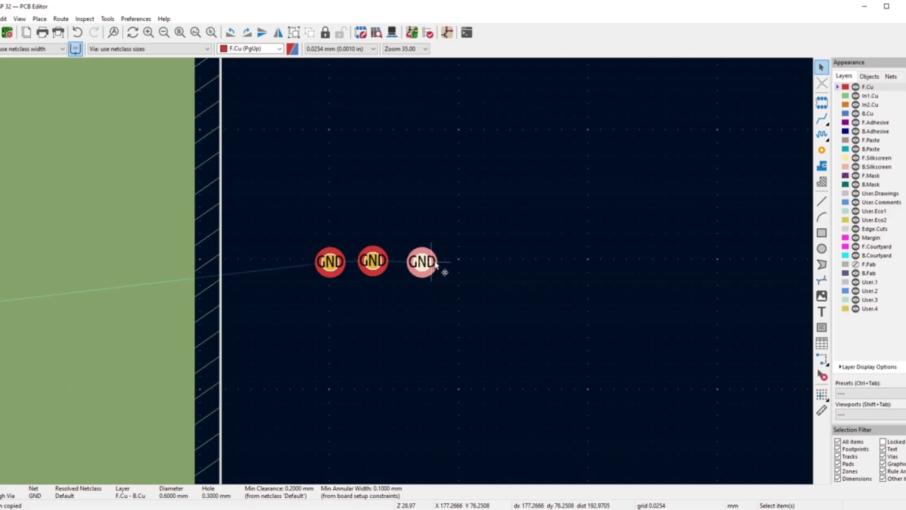
key("ctrl+v")
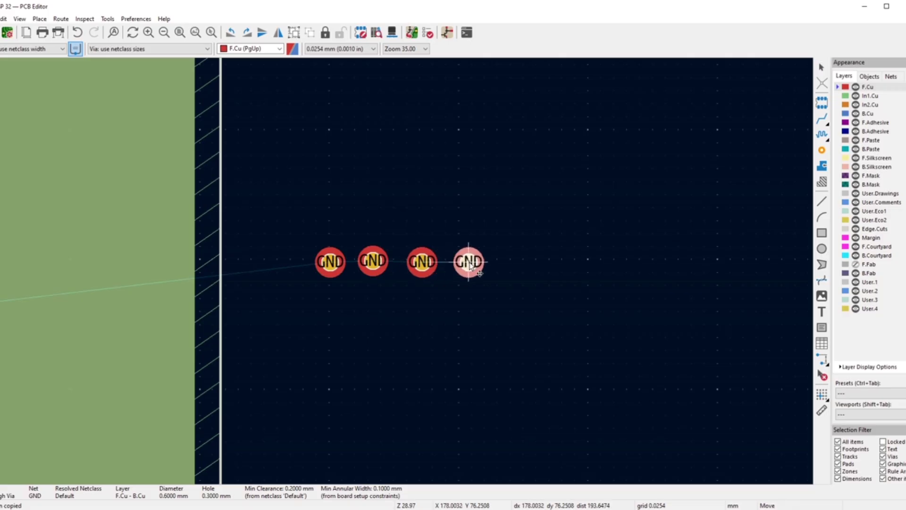
left_click(472, 265)
- Move the second and then the first off-board GND via slightly to the right and down to even out the row
scroll(400, 281, "up", 3)
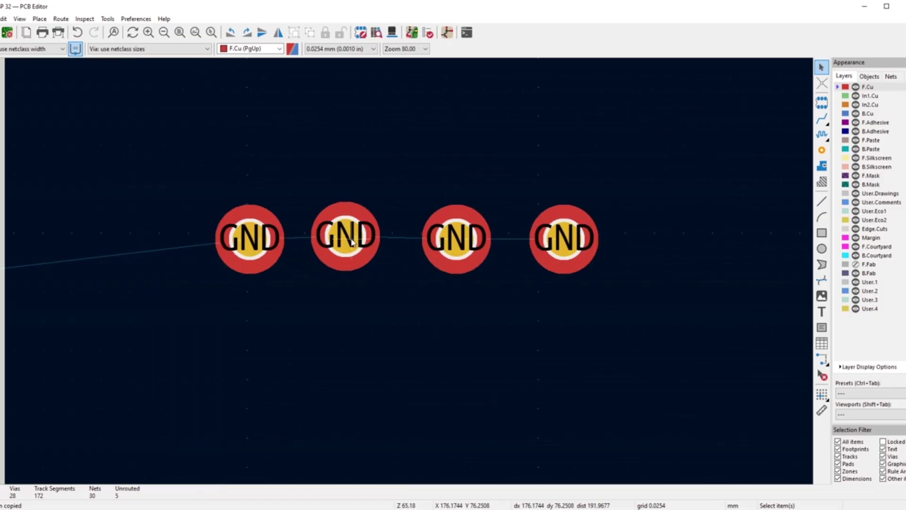
left_click(354, 243)
key("m")
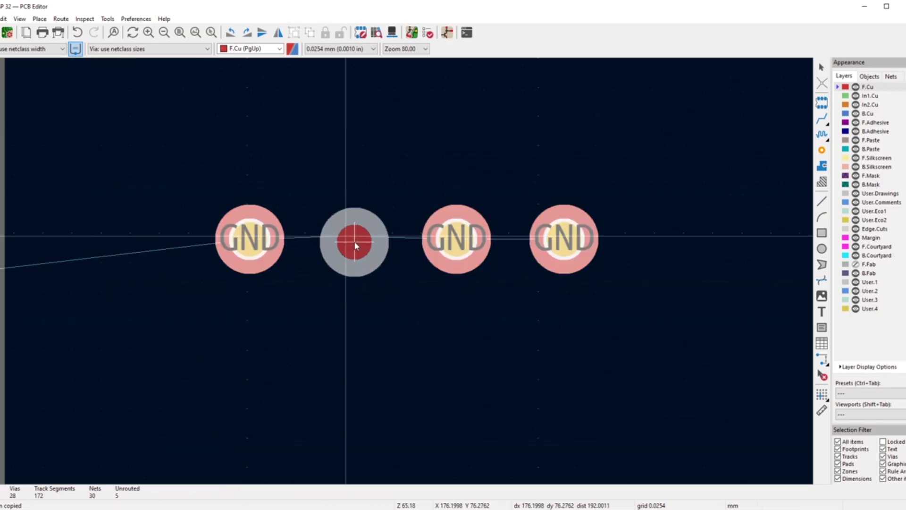
left_click(356, 245)
left_click(250, 240)
key("m")
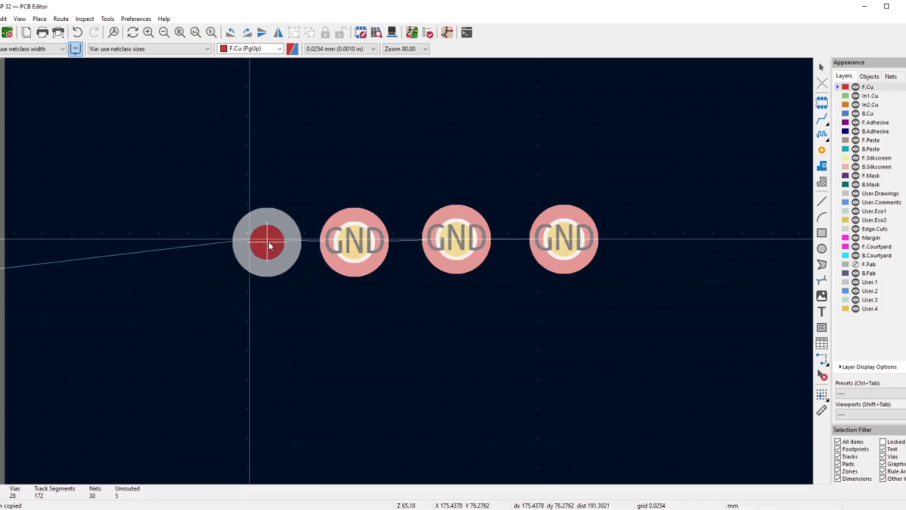
left_click(269, 245)
- Copy the row of four GND vias and place the copy just above U1's GND pad 19
left_click_drag(206, 196, 660, 304)
scroll(405, 272, "down", 5)
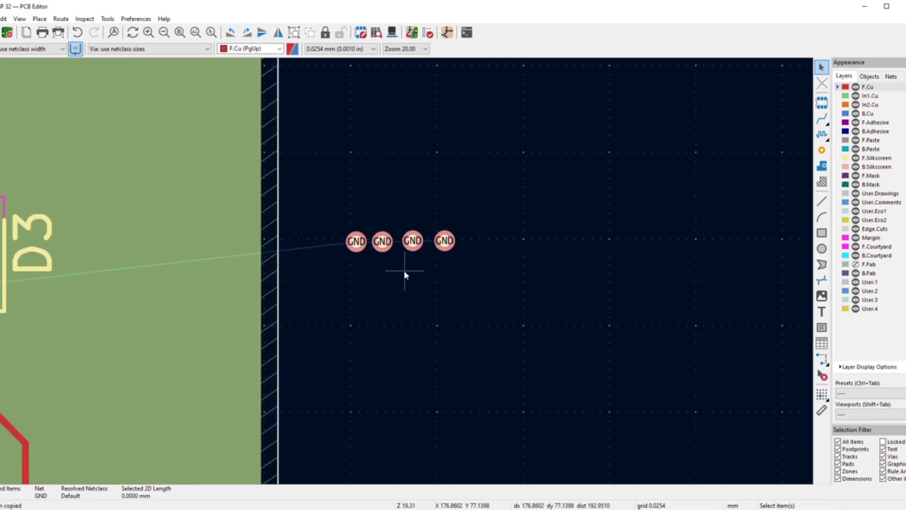
scroll(530, 295, "down", 4)
scroll(384, 278, "up", 4)
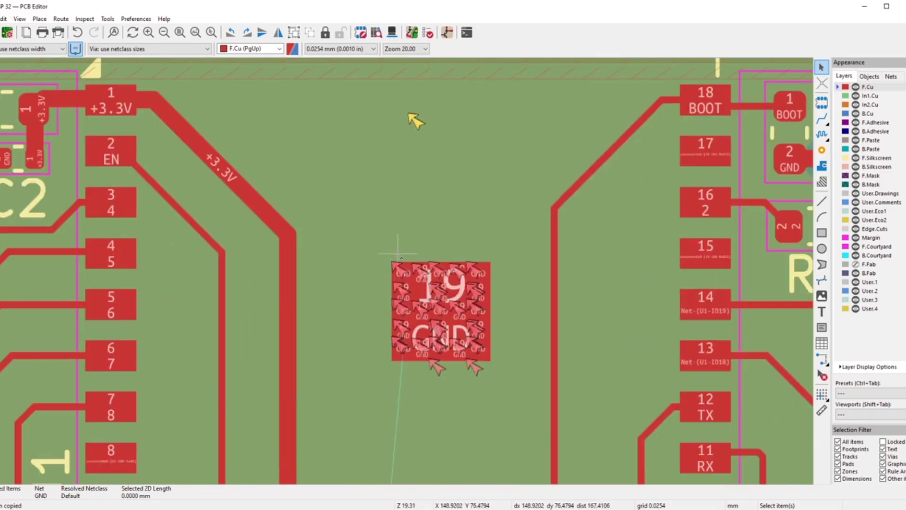
key("ctrl+v")
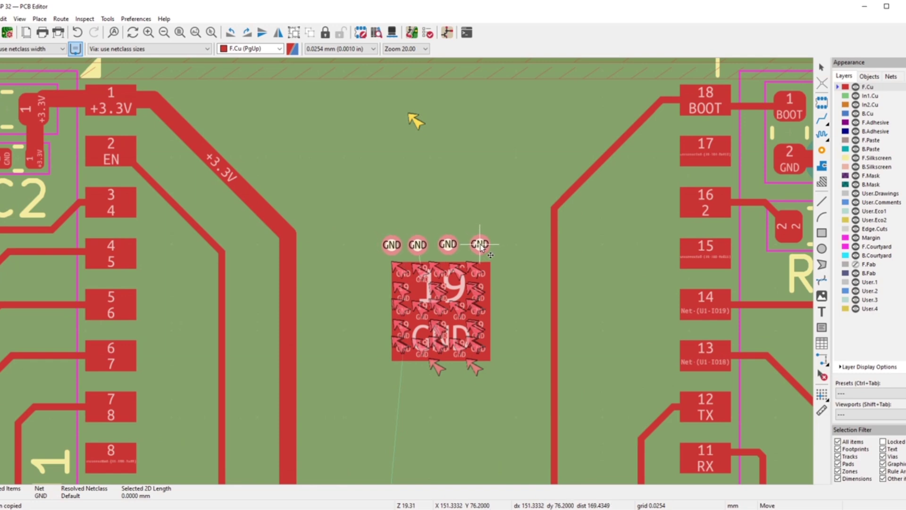
left_click(483, 245)
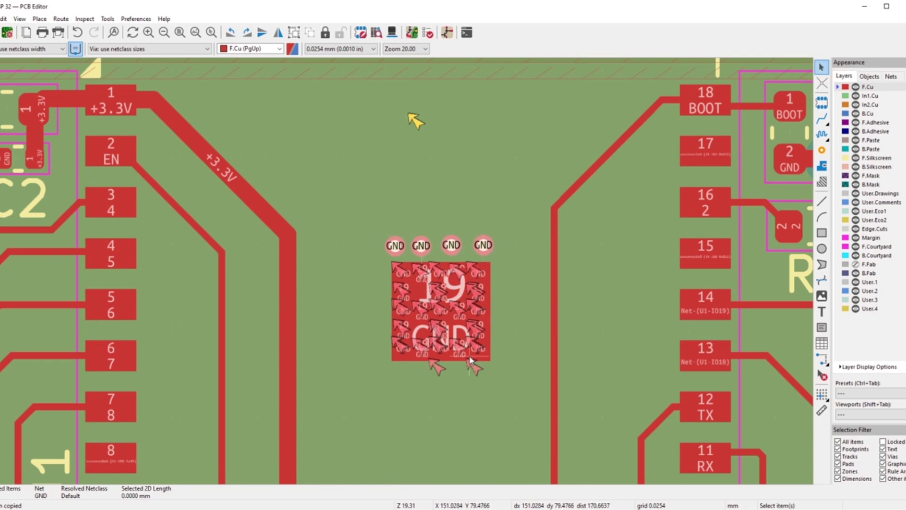
- Paste another copy of the four-via GND row just below U1's GND pad 19
key("ctrl+v")
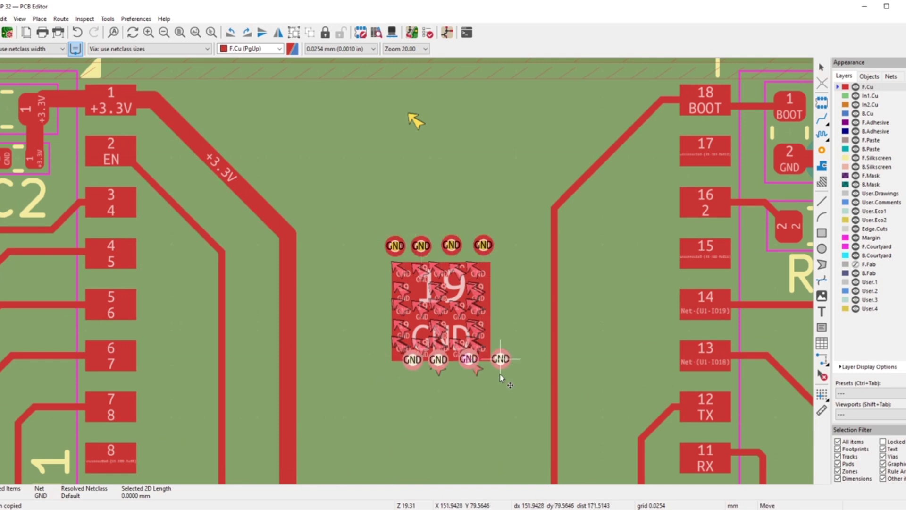
scroll(492, 386, "up", 3)
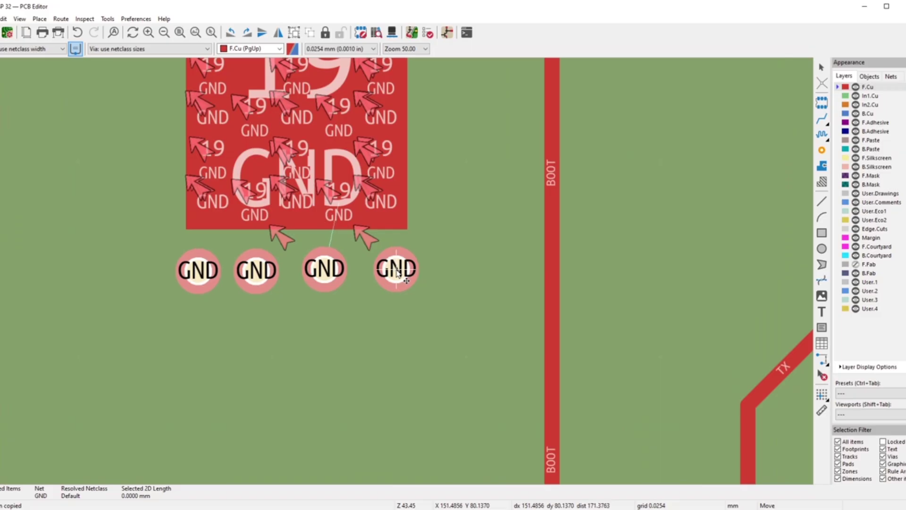
left_click(396, 272)
scroll(396, 271, "down", 10)
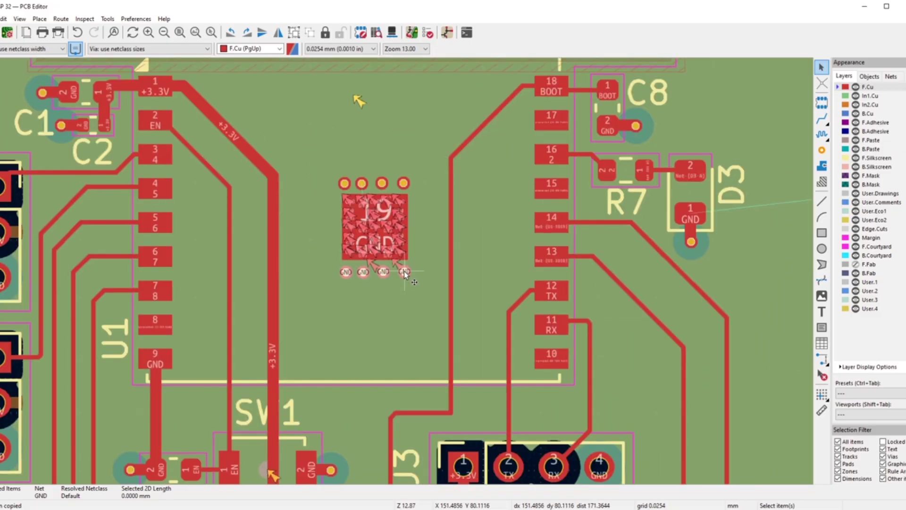
- Rotate the off-board row of four GND vias to vertical and place a copy along the left side of U1's pad 19
scroll(576, 245, "up", 7)
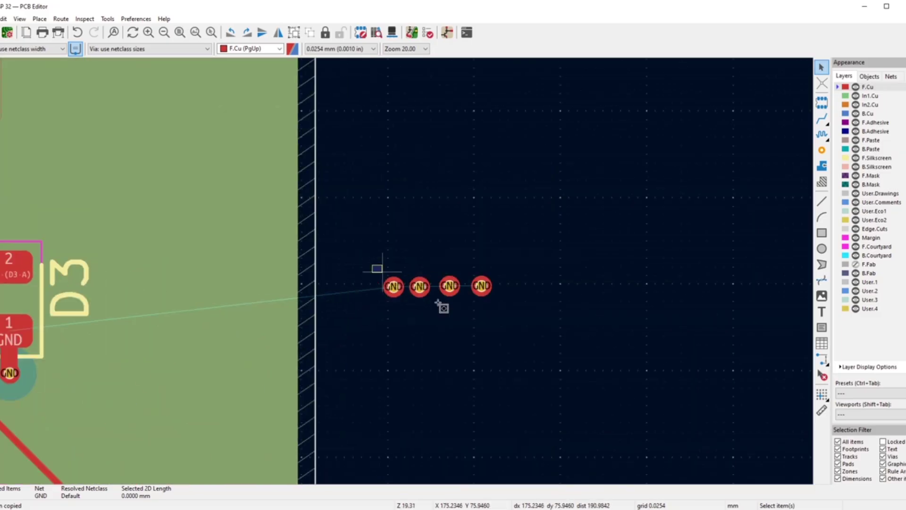
left_click_drag(375, 264, 514, 307)
left_click(246, 33)
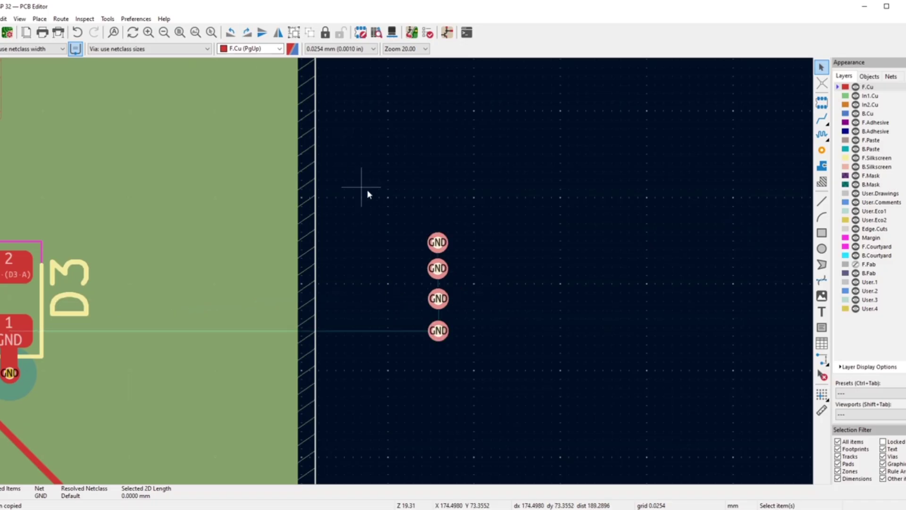
scroll(359, 197, "down", 5)
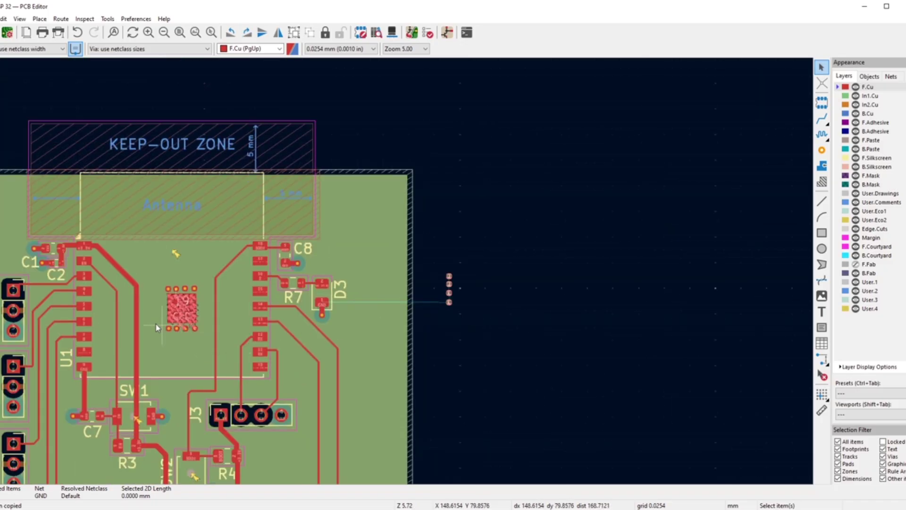
scroll(170, 311, "up", 4)
key("m")
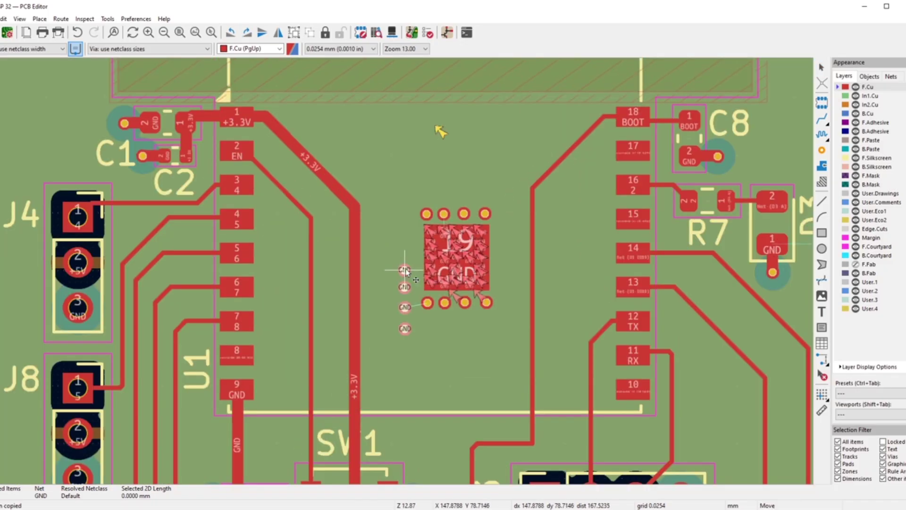
scroll(413, 266, "up", 5)
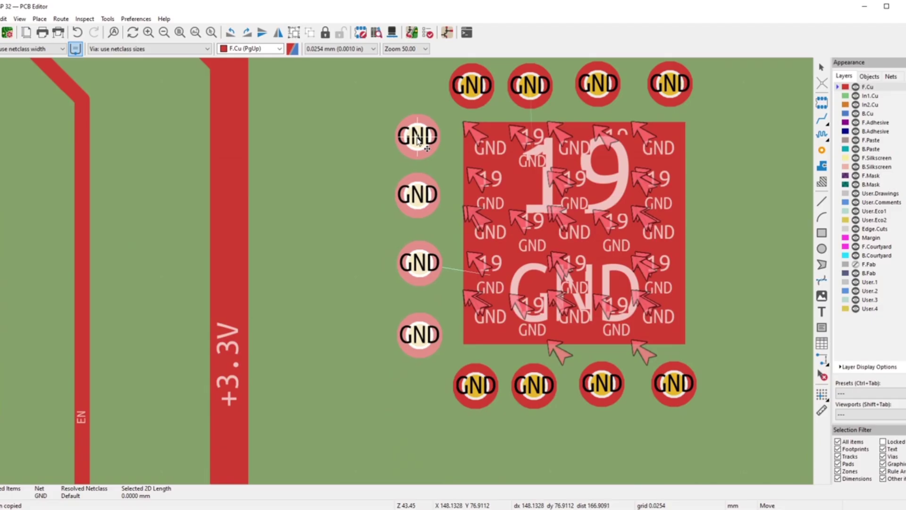
left_click(418, 140)
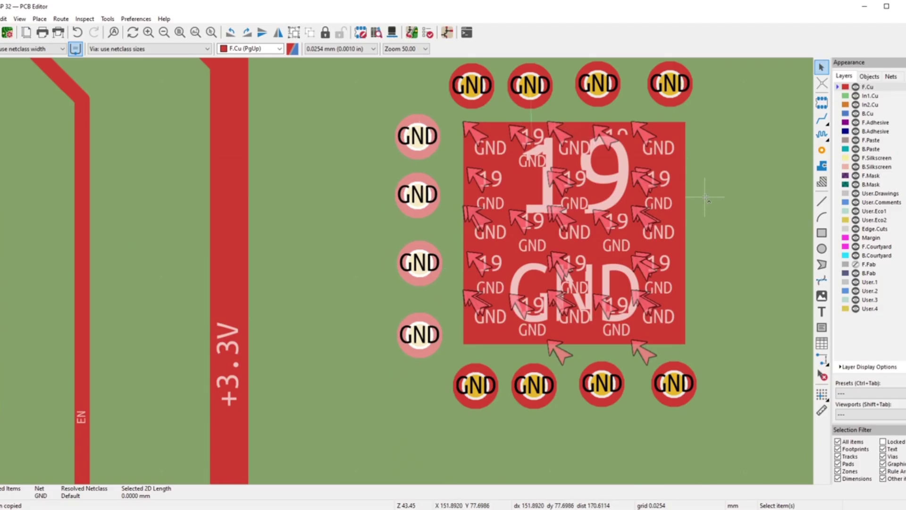
- Paste another copy of the vertical GND via row along the right side of U1's pad 19
key("ctrl+v")
scroll(724, 198, "down", 2)
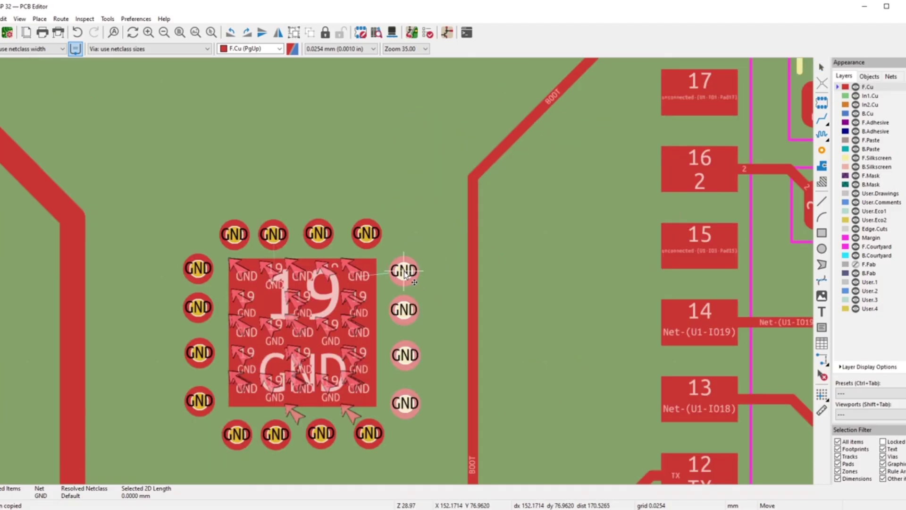
scroll(405, 271, "up", 2)
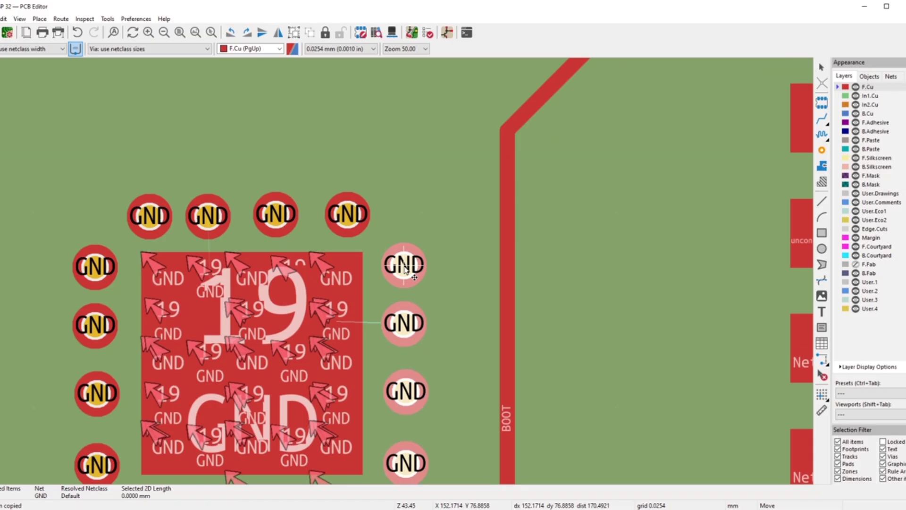
left_click(405, 270)
- Move the topmost off-board GND via to the centre of U1's pad 19
scroll(405, 270, "down", 5)
scroll(617, 246, "up", 5)
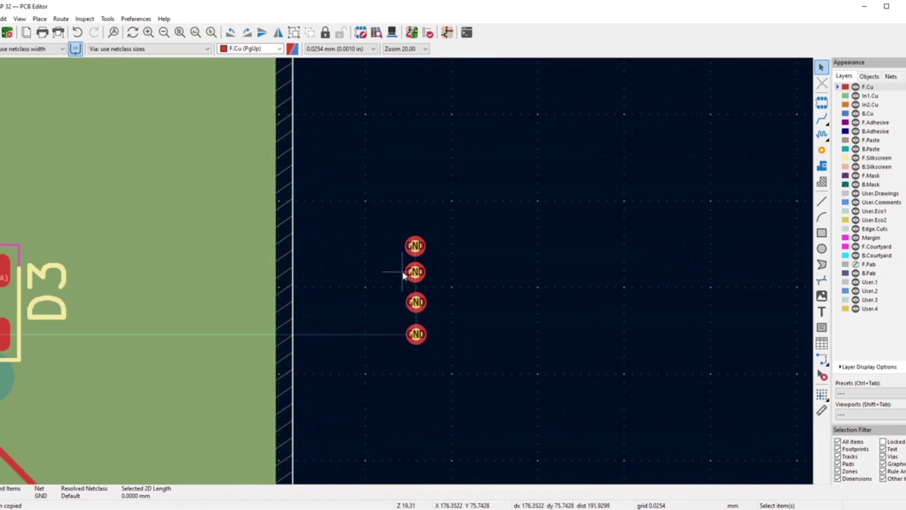
left_click(418, 252)
key("m")
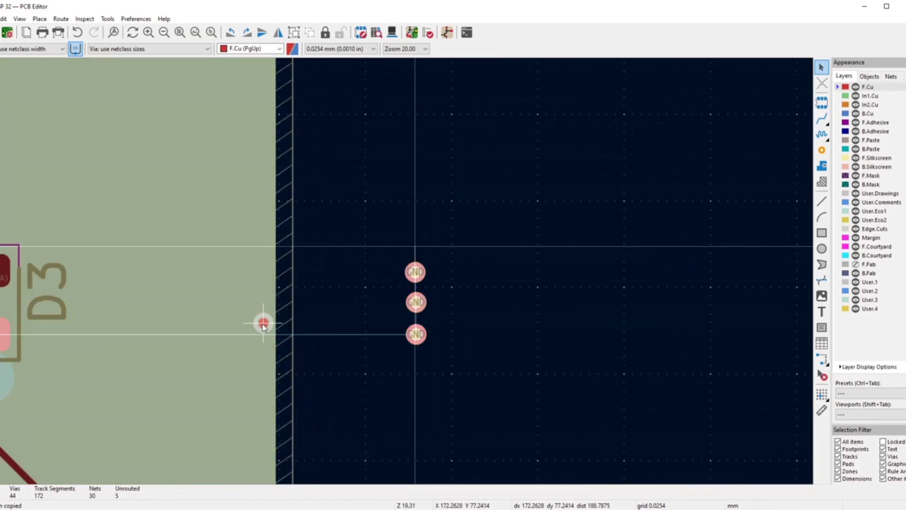
scroll(263, 322, "down", 2)
scroll(403, 274, "down", 5)
scroll(352, 243, "up", 7)
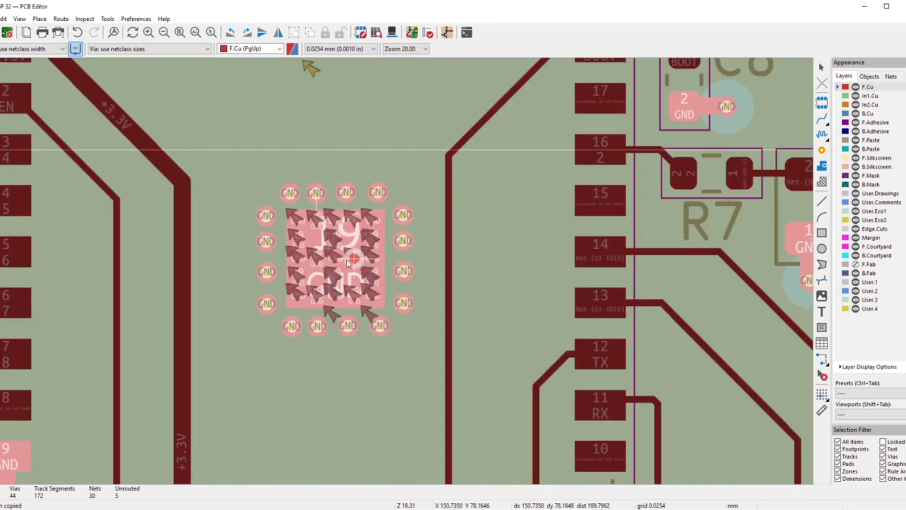
scroll(408, 275, "down", 4)
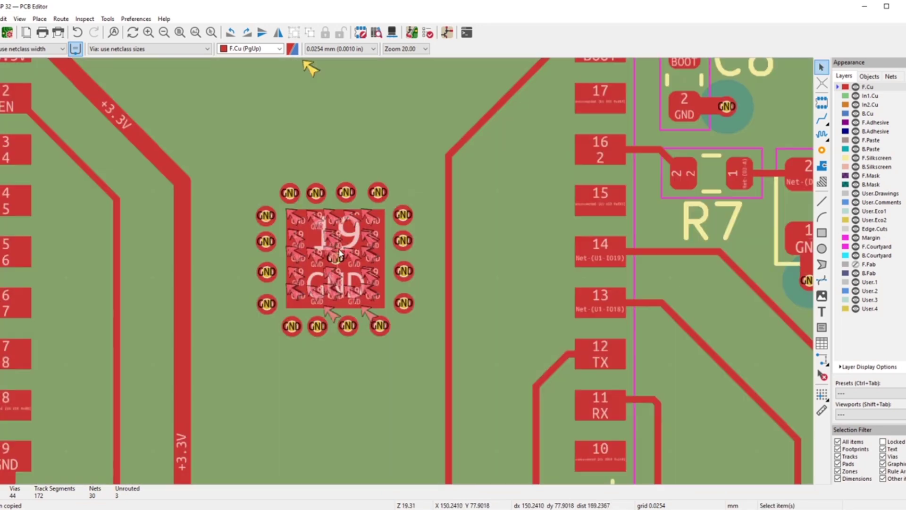
- Copy a single GND via and place copies near the upper-right and upper-left corners inside U1's pad 19
scroll(406, 271, "up", 8)
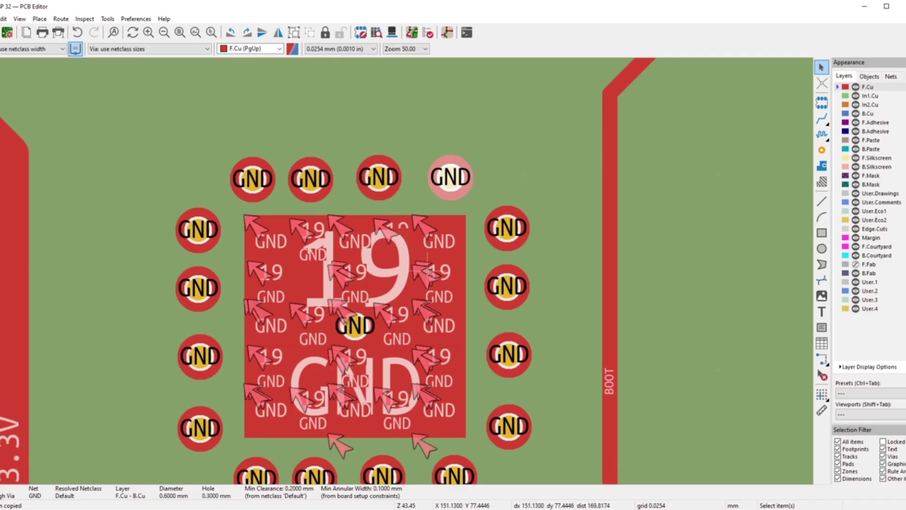
key("ctrl+v")
left_click(416, 260)
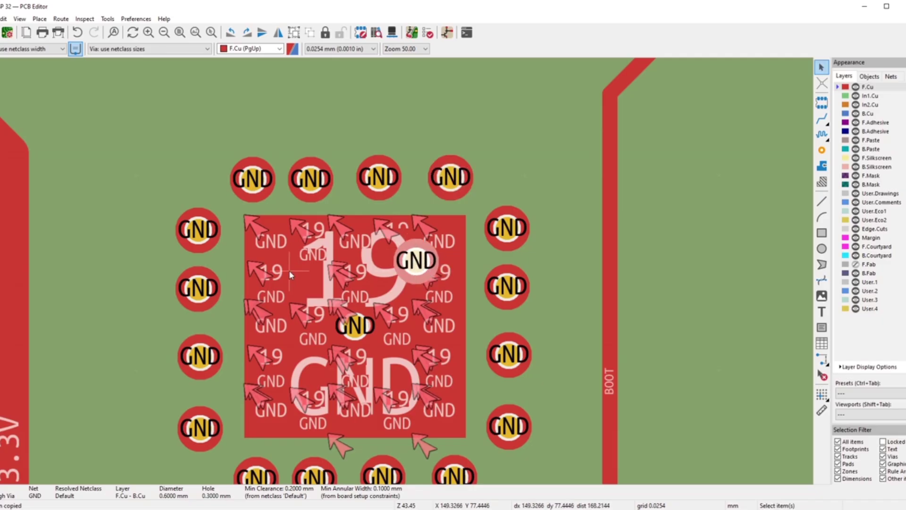
key("ctrl+v")
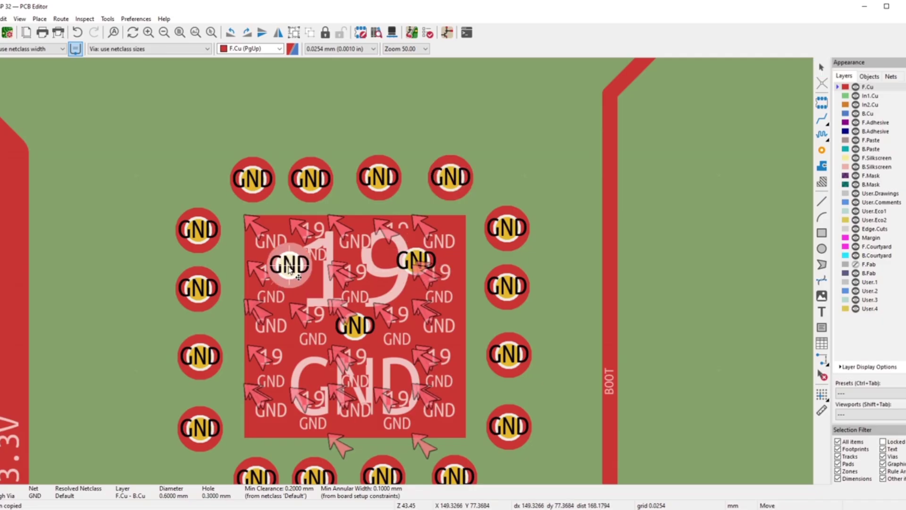
left_click(290, 264)
- Place three more GND via copies along the lower part of pad 19, at the left, middle and right
key("ctrl+v")
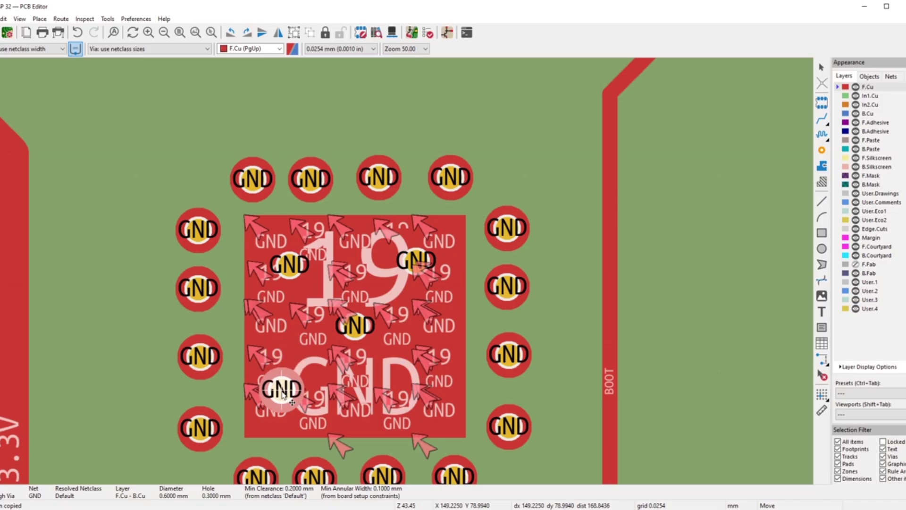
left_click(304, 397)
key("ctrl+v")
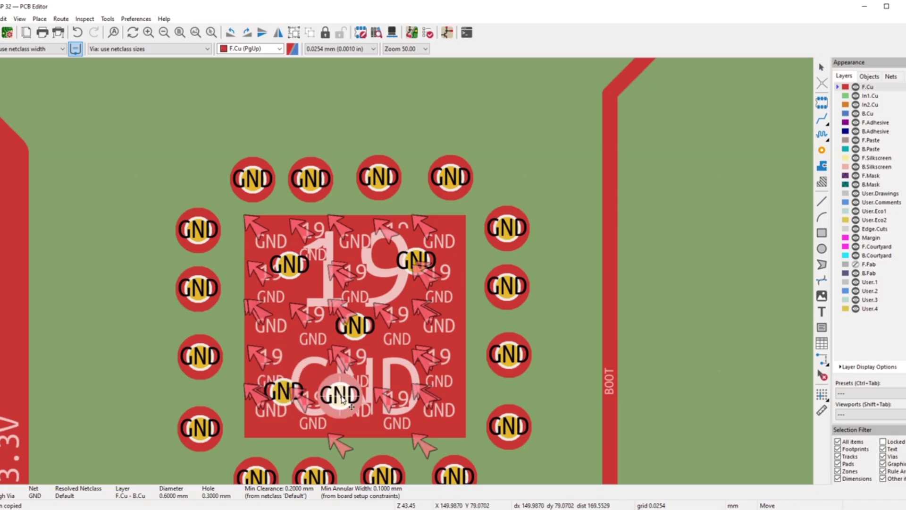
left_click(352, 396)
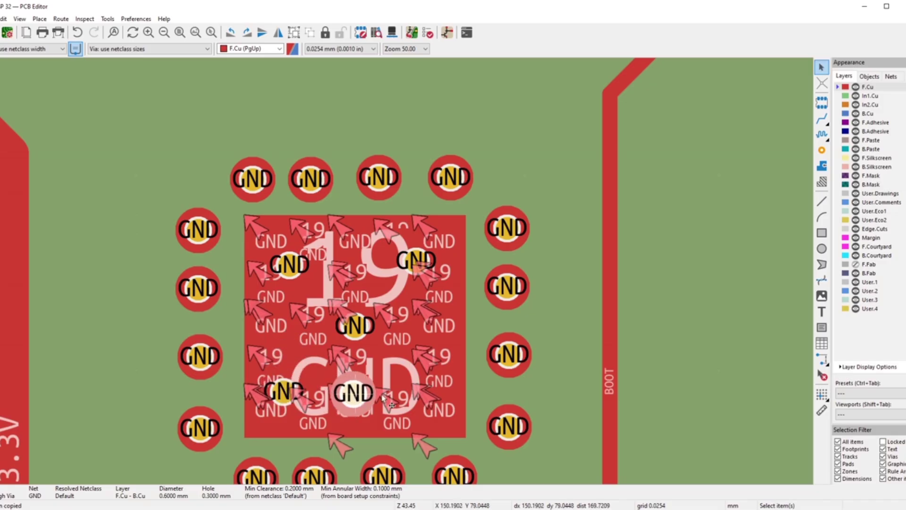
key("ctrl+v")
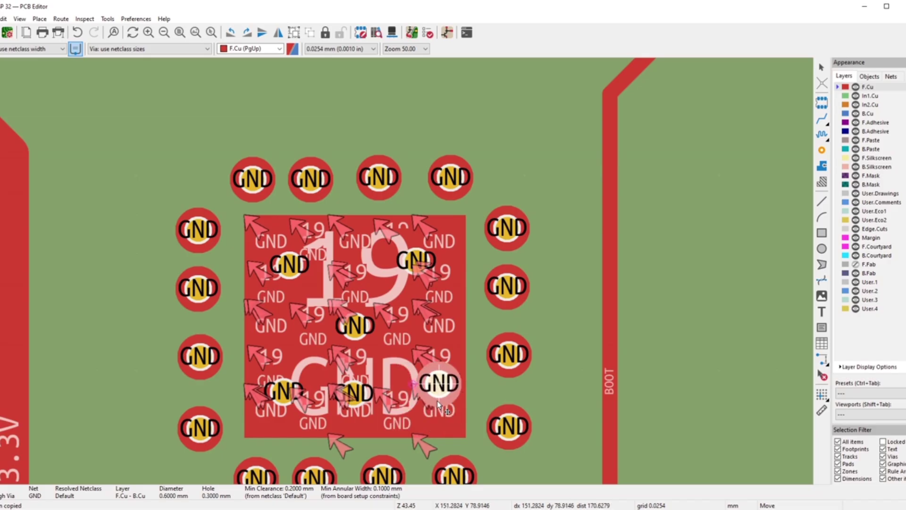
left_click(434, 406)
- Delete the three leftover GND vias outside the board's right edge
scroll(409, 329, "down", 10)
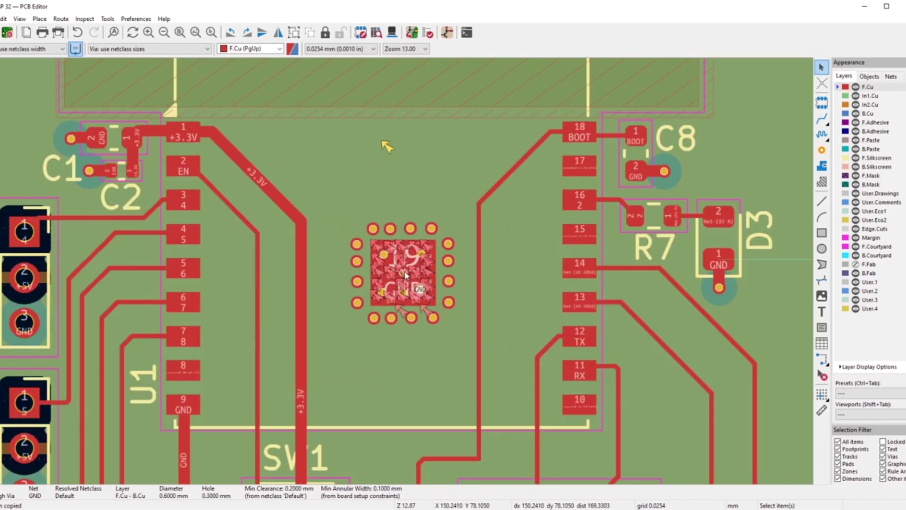
scroll(520, 258, "up", 3)
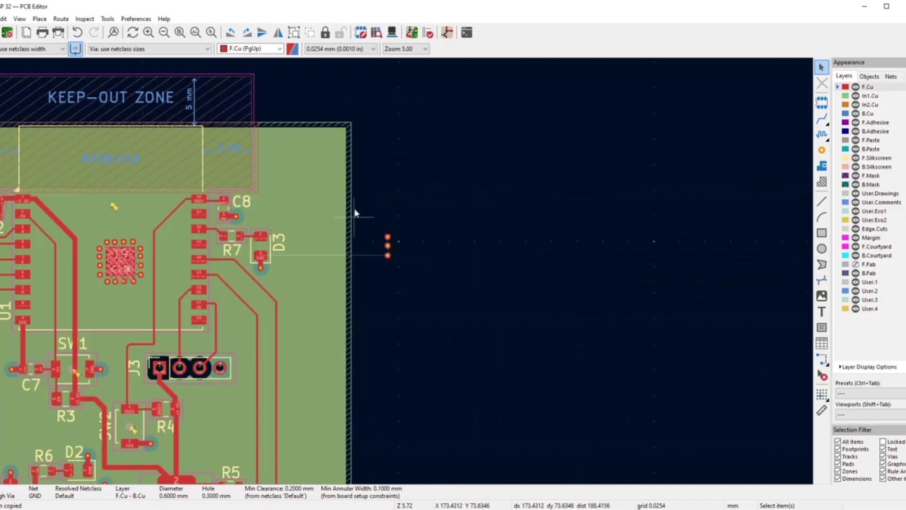
left_click_drag(354, 209, 416, 293)
key("Escape")
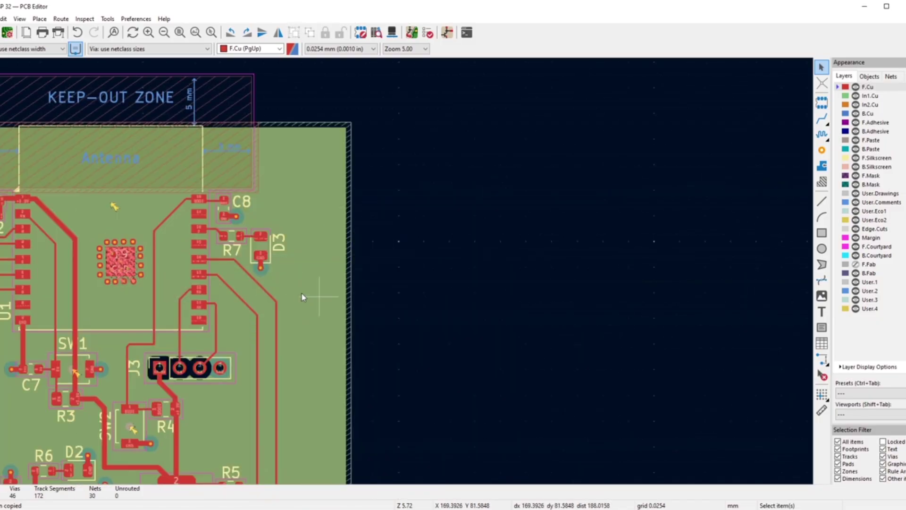
- Rerun the design rules check with zone refill, review the violations and close the checker
scroll(360, 299, "down", 4)
scroll(418, 252, "up", 3)
scroll(419, 252, "down", 2)
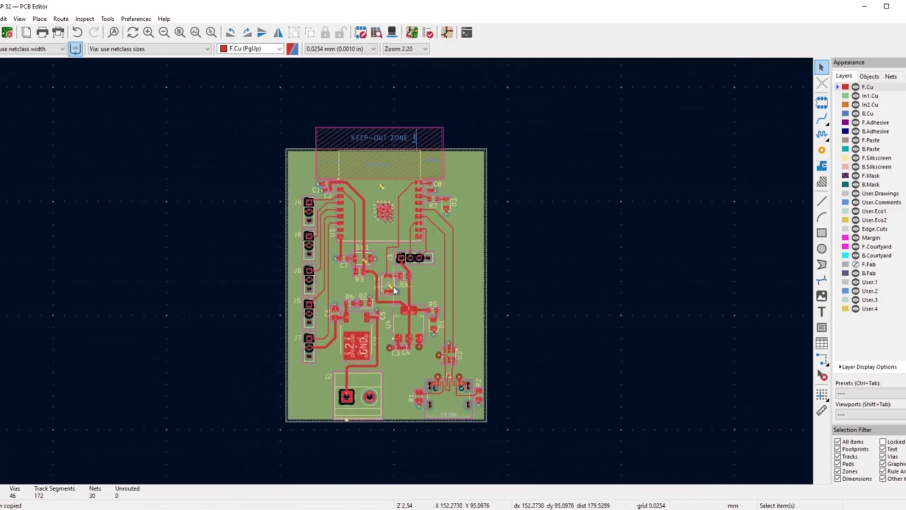
left_click(427, 32)
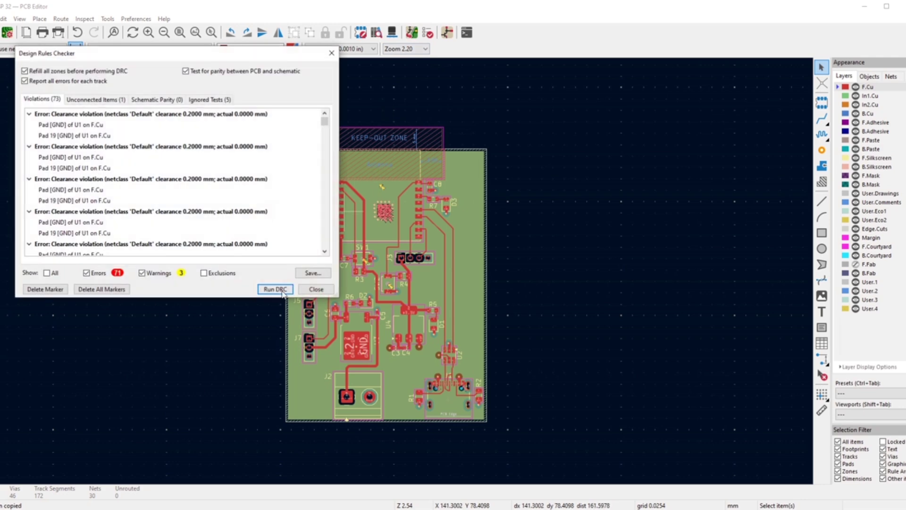
left_click(278, 288)
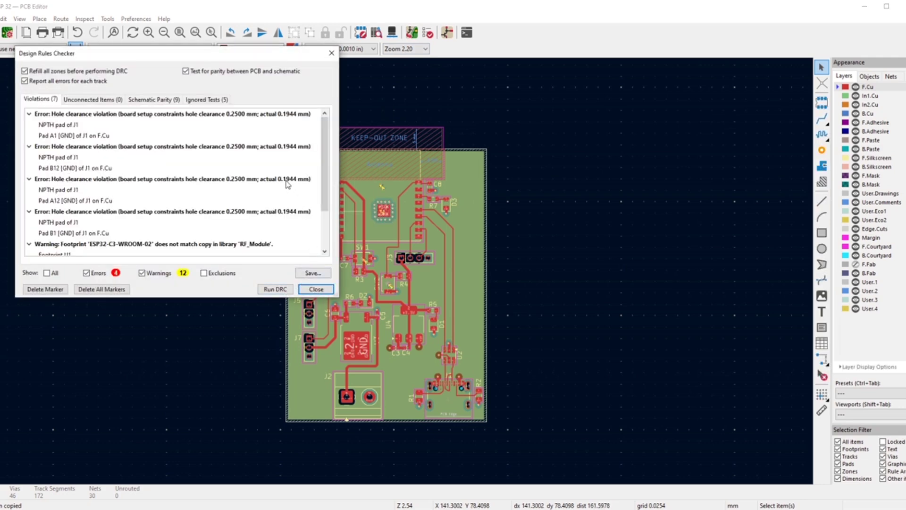
left_click(331, 54)
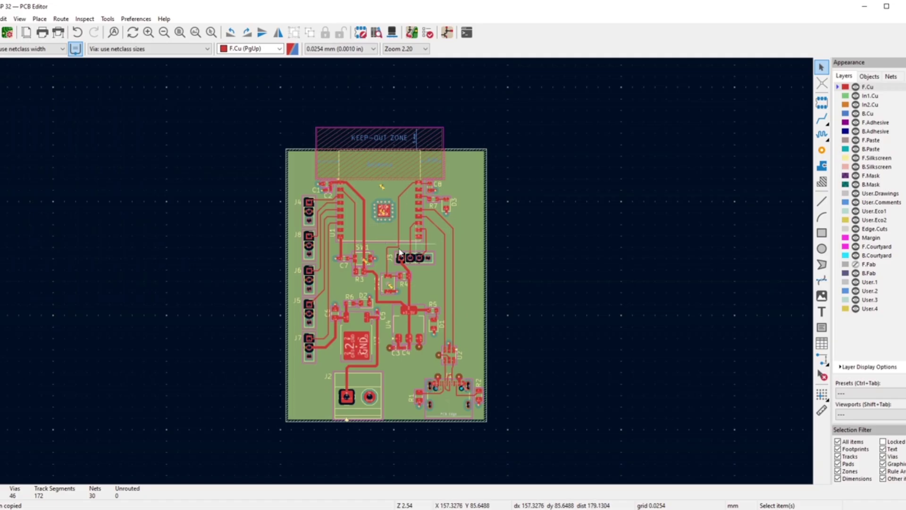
- Examine the via array around U1's pad 19 and the marked GND pads beside the unplated holes of connector J1
scroll(396, 232, "up", 4)
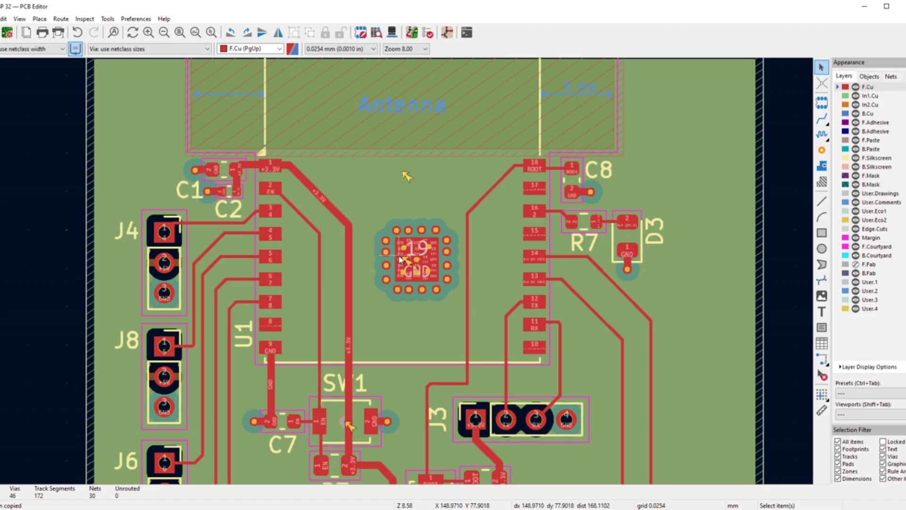
scroll(402, 283, "down", 5)
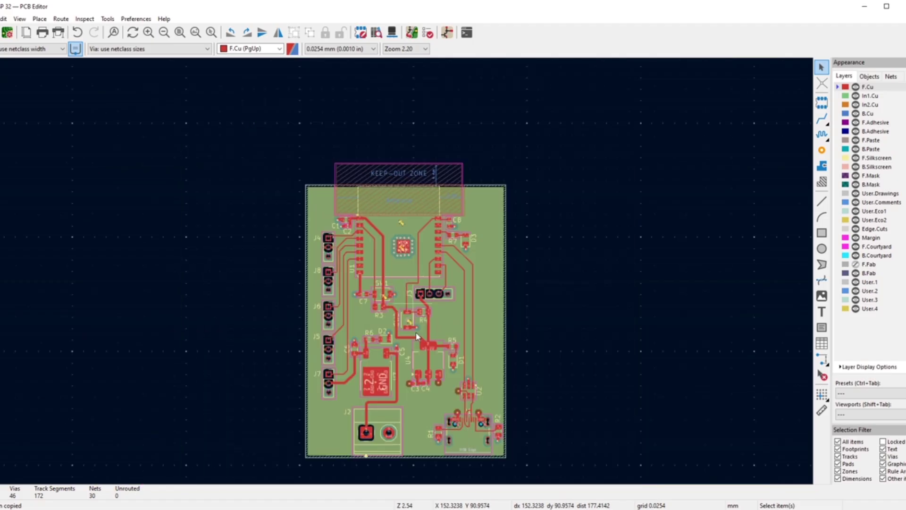
scroll(457, 446, "down", 3)
scroll(401, 264, "up", 8)
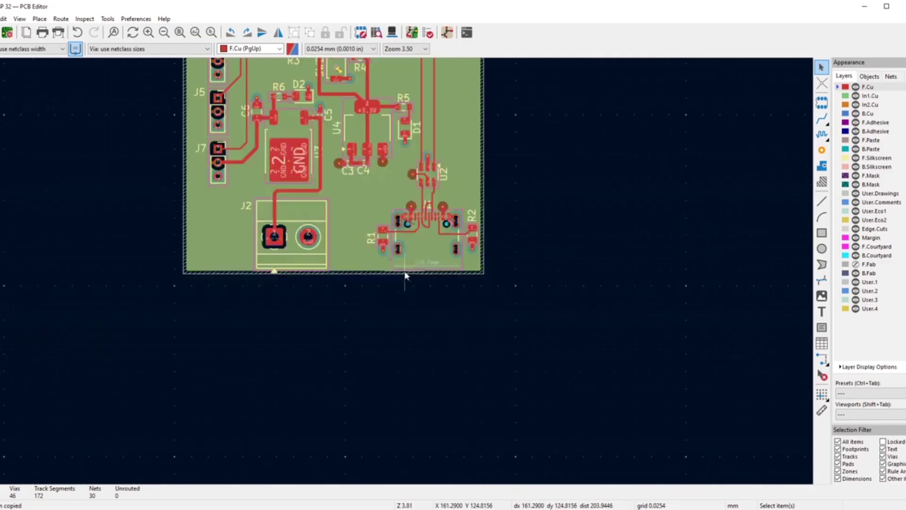
scroll(395, 238, "down", 2)
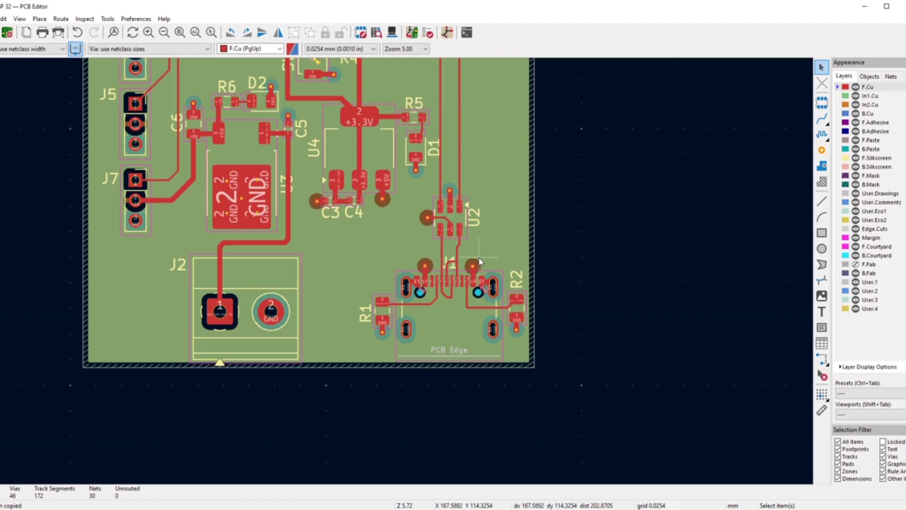
scroll(474, 283, "up", 5)
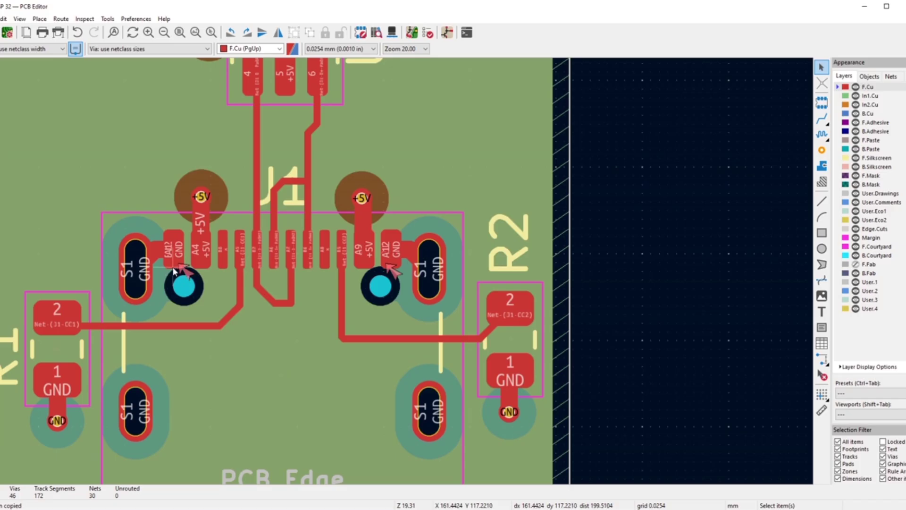
scroll(186, 277, "up", 3)
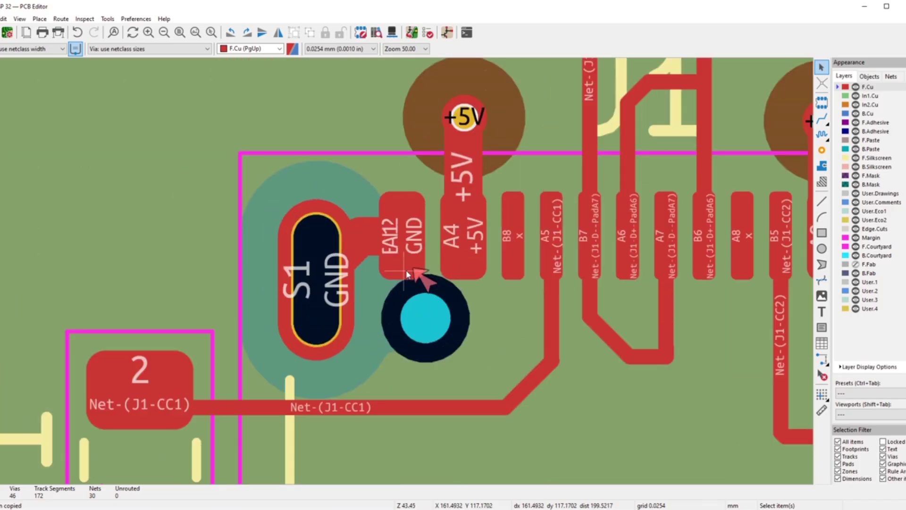
- Set the Y pad size of J1's GND pad A1 to 1 mm
left_click(409, 280)
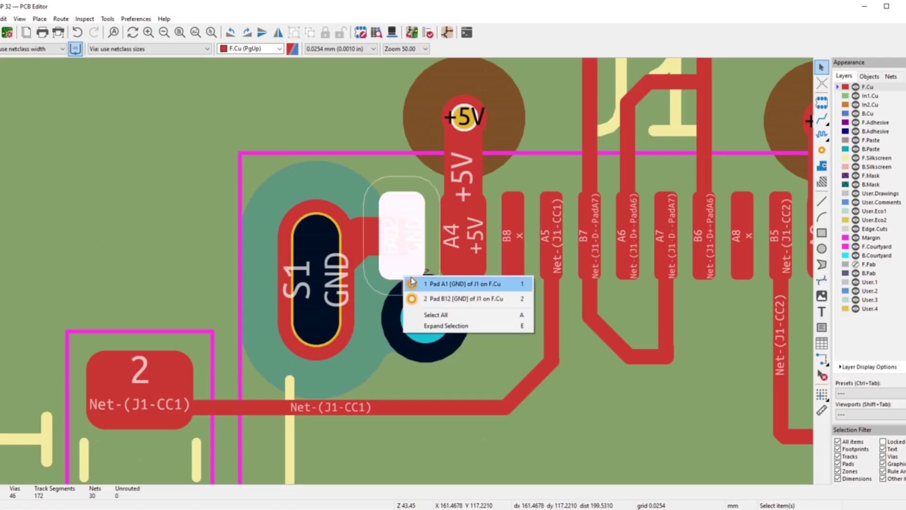
left_click(412, 283)
key("ctrl+c")
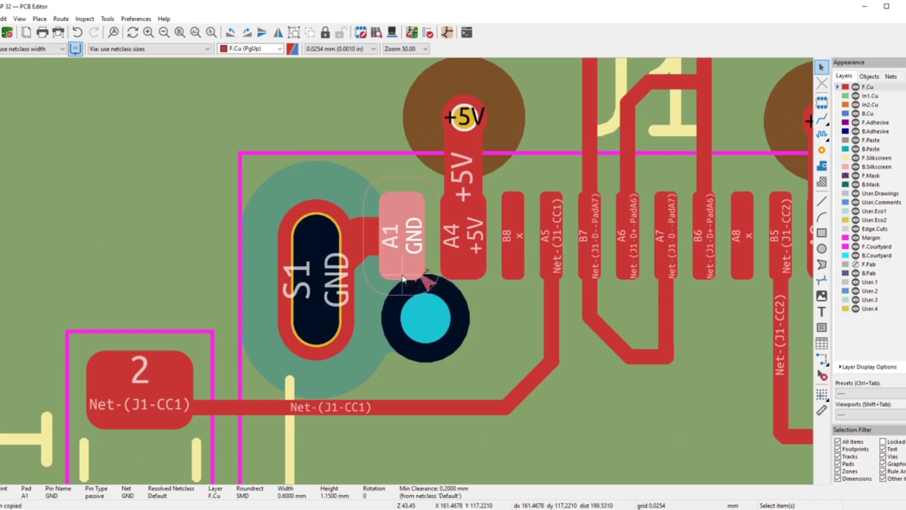
double_click(401, 276)
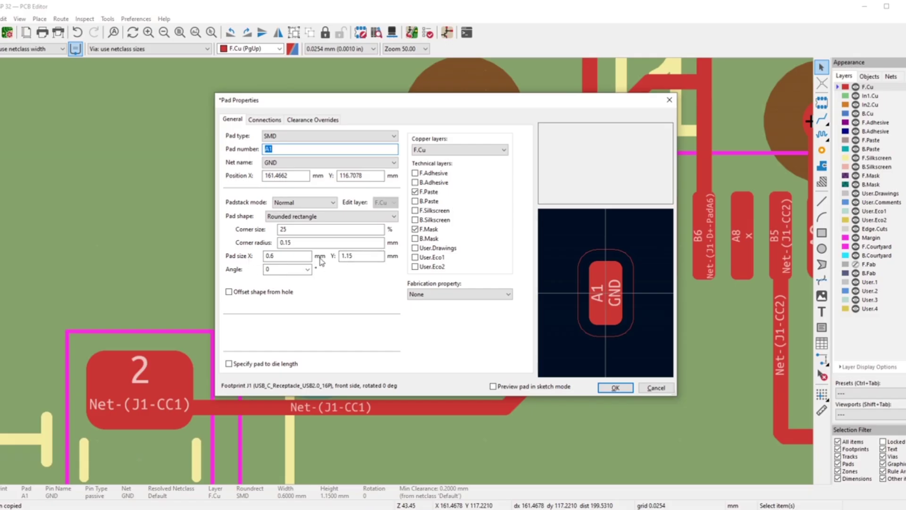
left_click(355, 256)
key("BackSpace")
key("BackSpace")
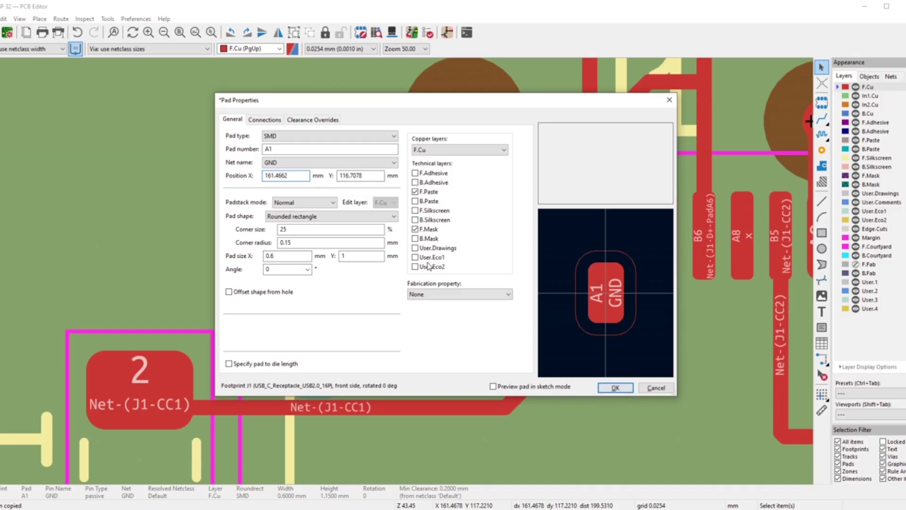
left_click(616, 388)
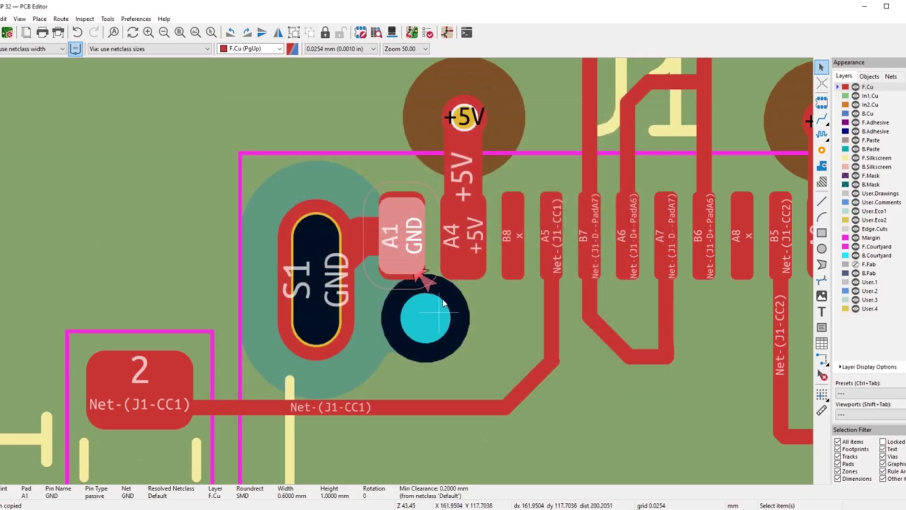
- Reduce the overlapping GND pad B12 of J1 to a Y pad size of 1 mm
left_click(411, 195)
double_click(411, 195)
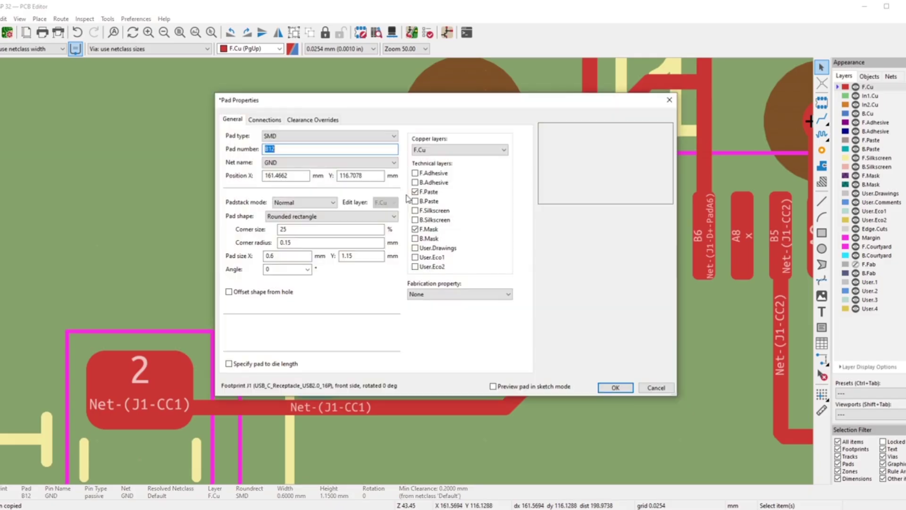
left_click(364, 256)
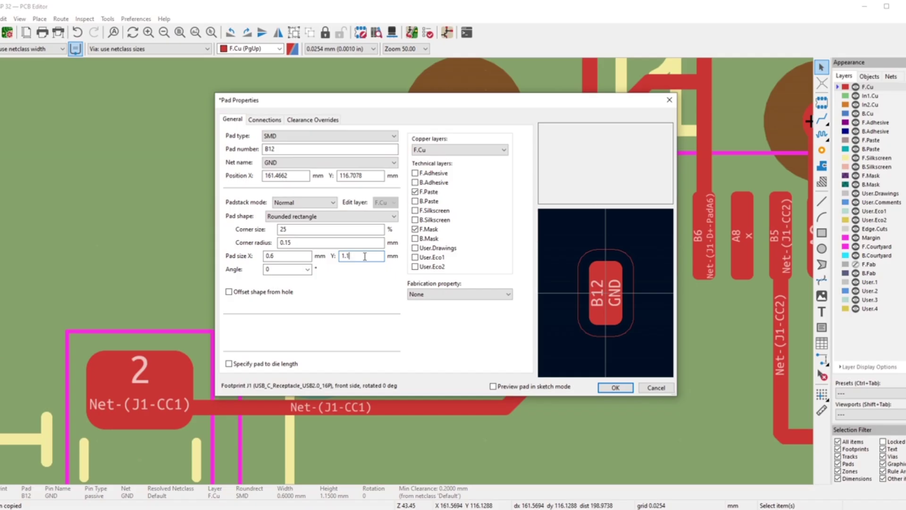
key("BackSpace")
key("BackSpace")
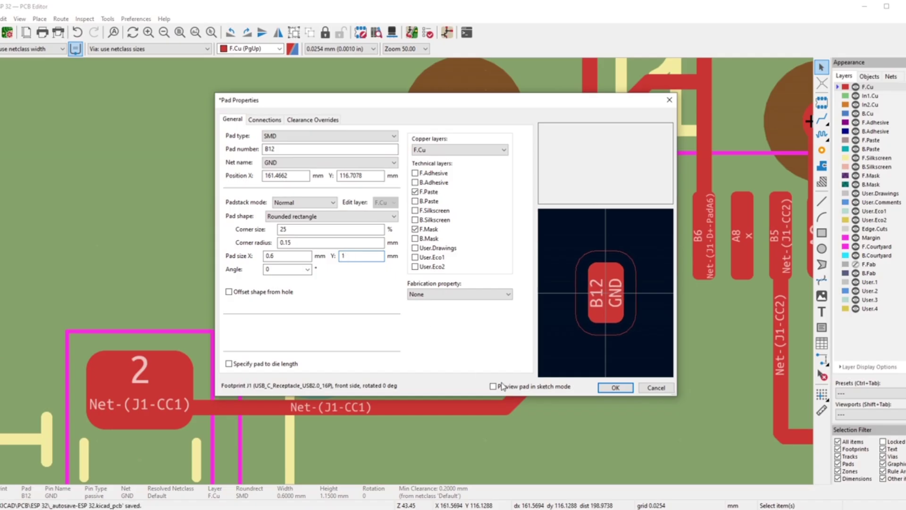
left_click(612, 388)
- Set the X position of J1's GND pad A1 to 161.46505 mm
scroll(404, 275, "down", 3)
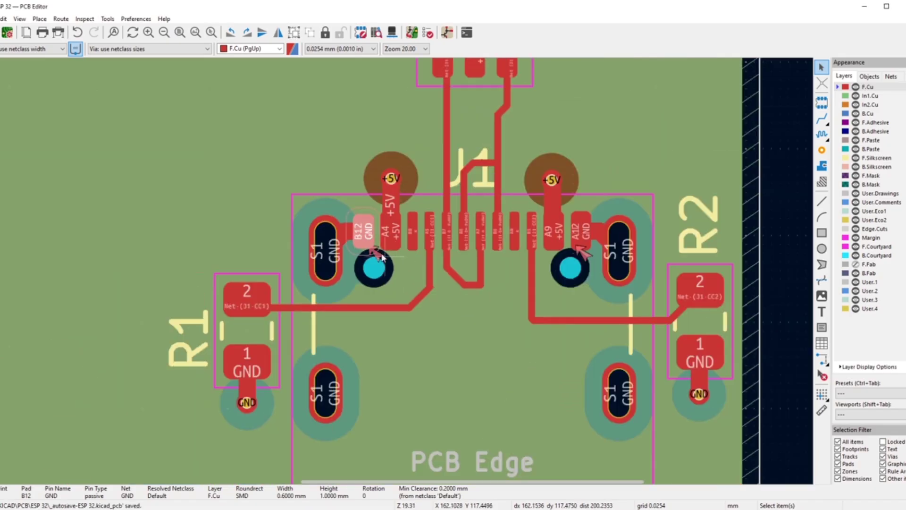
scroll(401, 267, "up", 6)
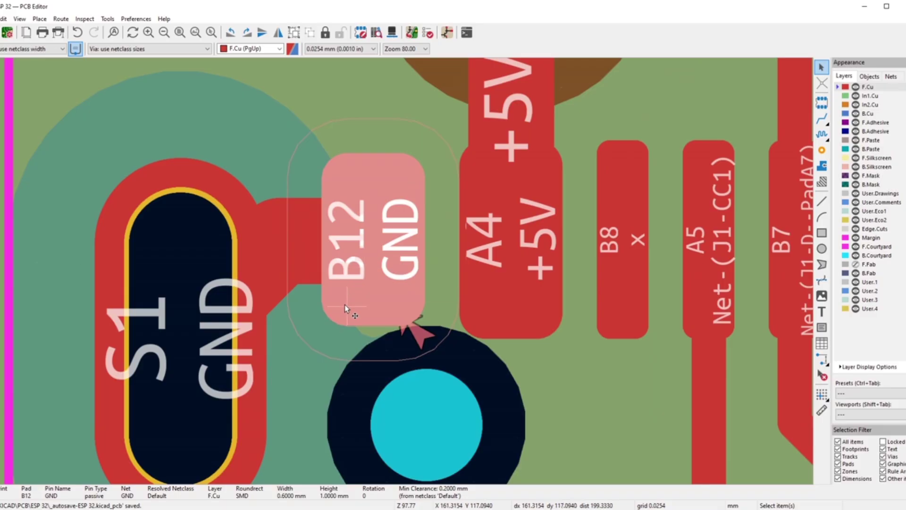
left_click(345, 304)
left_click(346, 308)
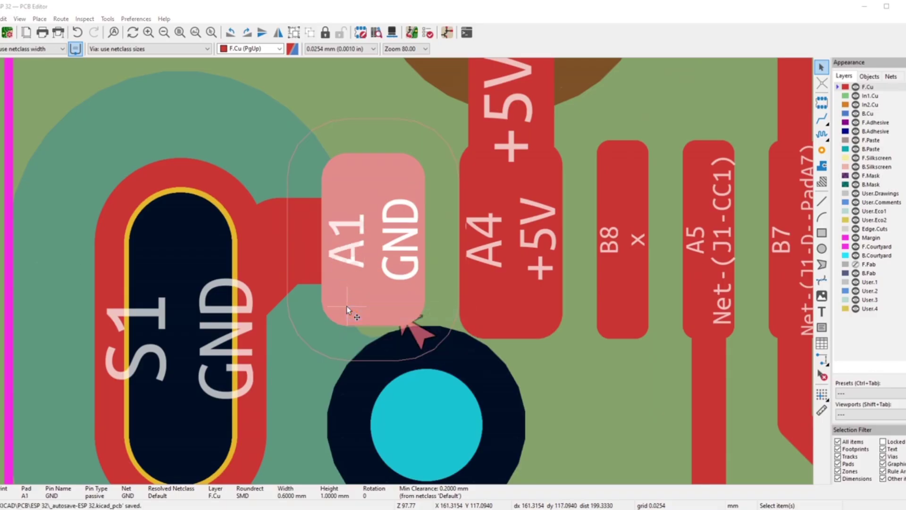
double_click(324, 236)
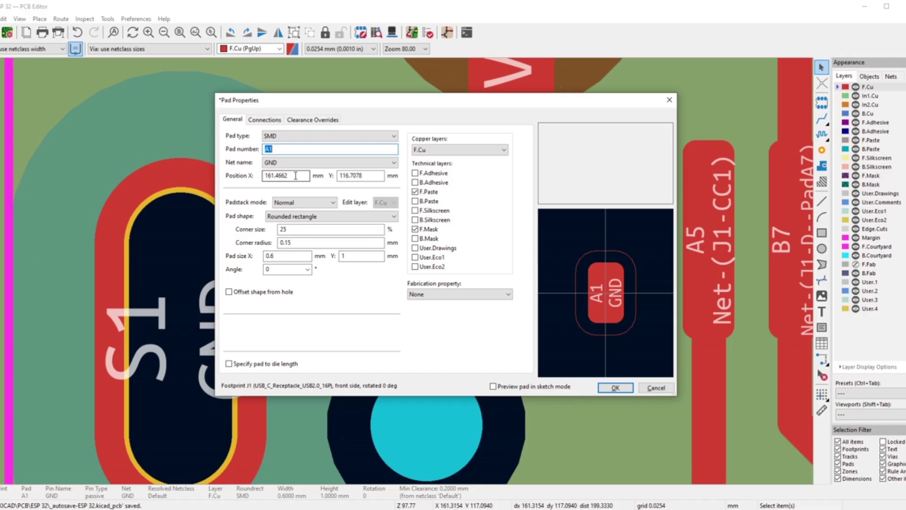
left_click(295, 176)
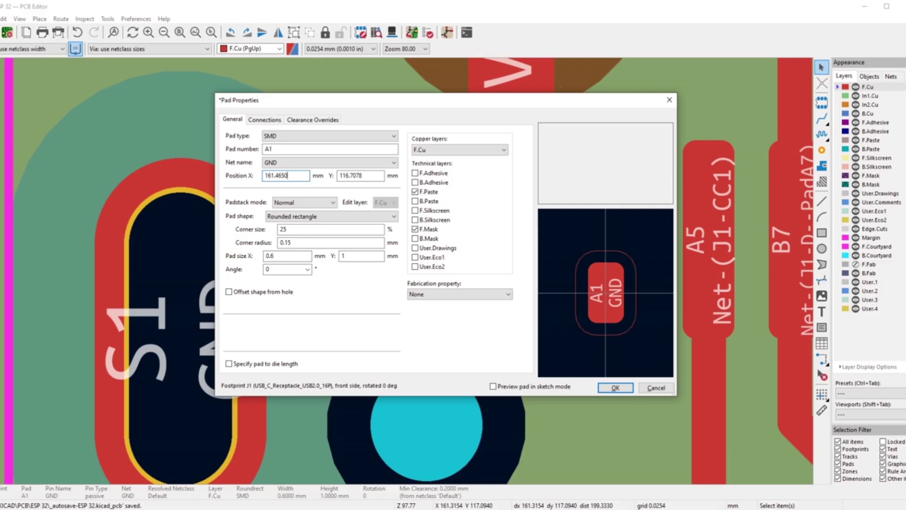
left_click(615, 388)
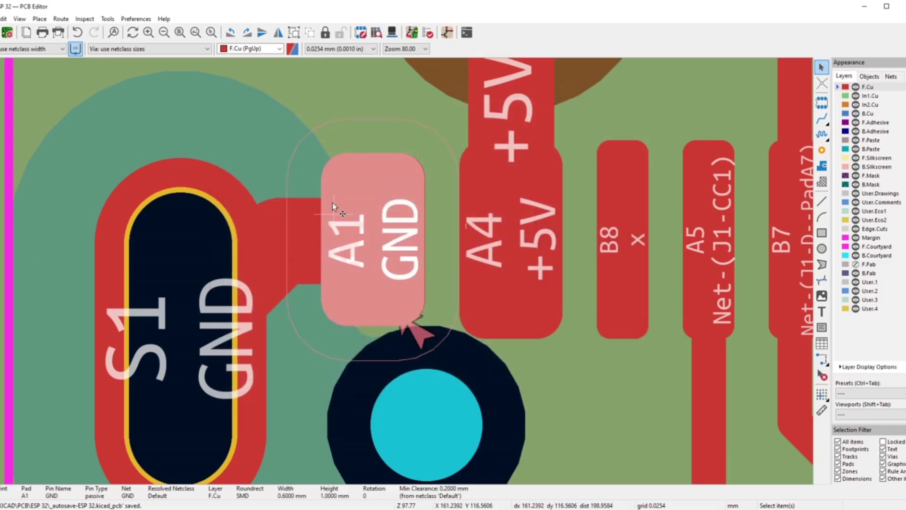
- Shift J1's GND pad B12 slightly away from neighbouring pad A4 by lowering its X position
left_click(327, 178)
left_click(400, 199)
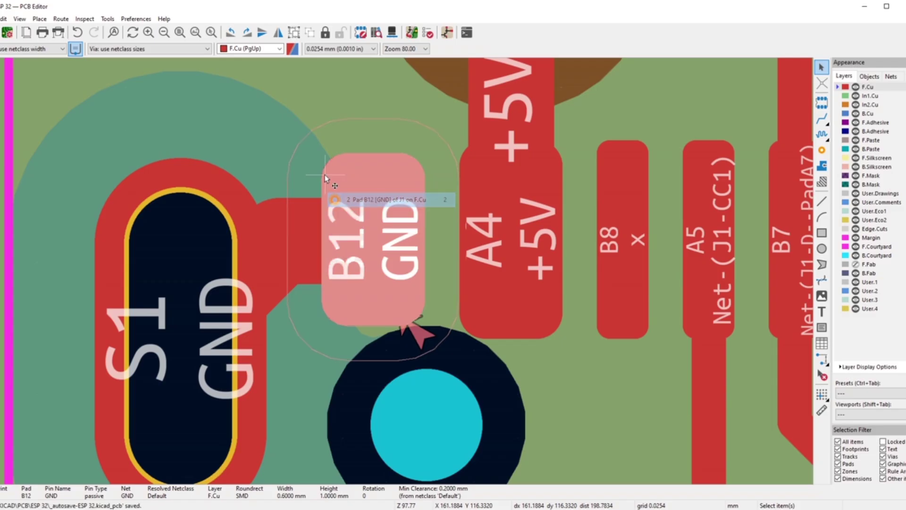
key("e")
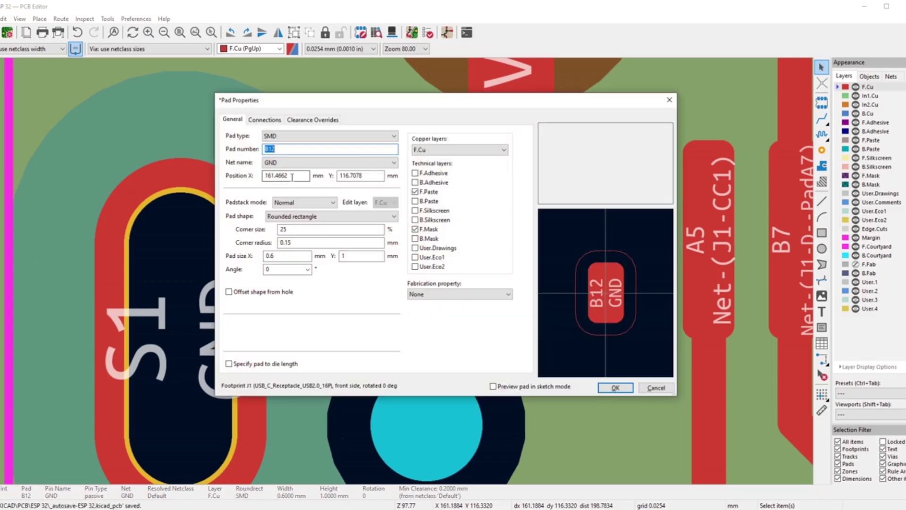
left_click(292, 177)
left_click(615, 387)
- Check pad A1's X position in its properties and examine the gap between J1's shortened GND pads and the unplated hole
scroll(404, 271, "up", 2)
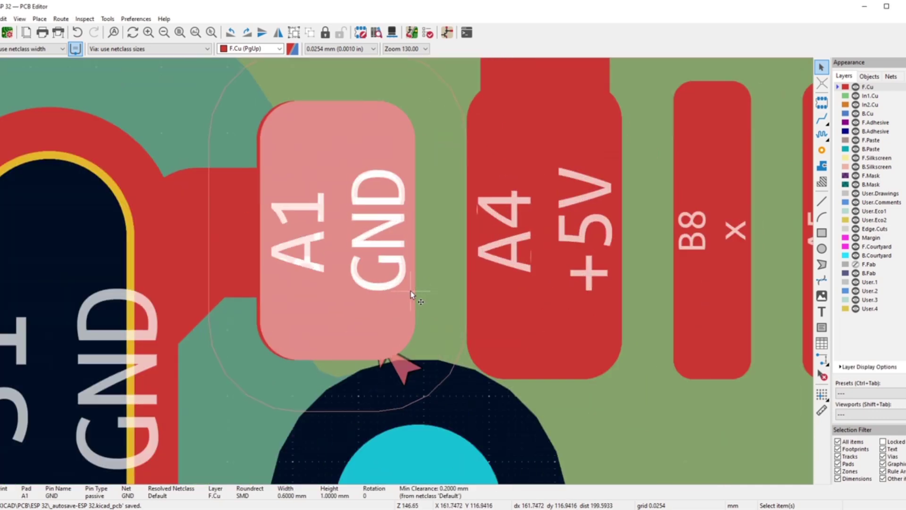
double_click(411, 290)
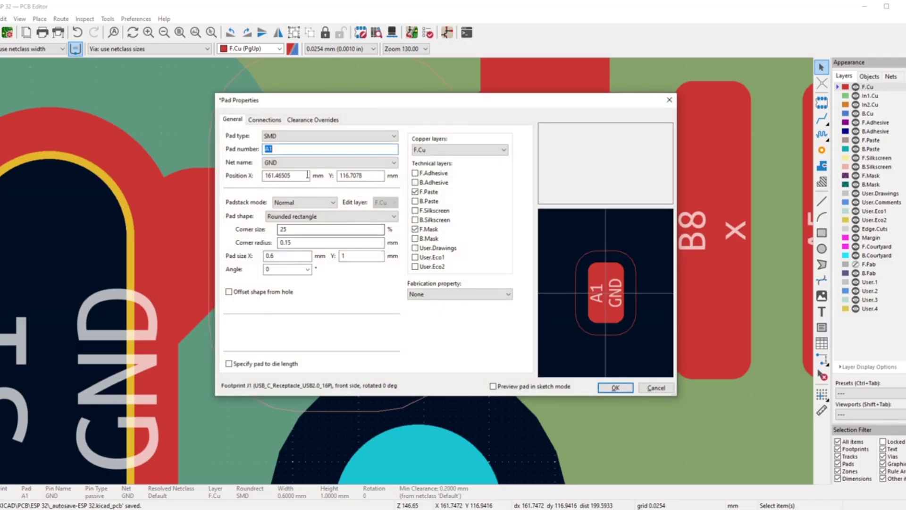
left_click(615, 387)
scroll(399, 274, "down", 2)
scroll(398, 271, "down", 5)
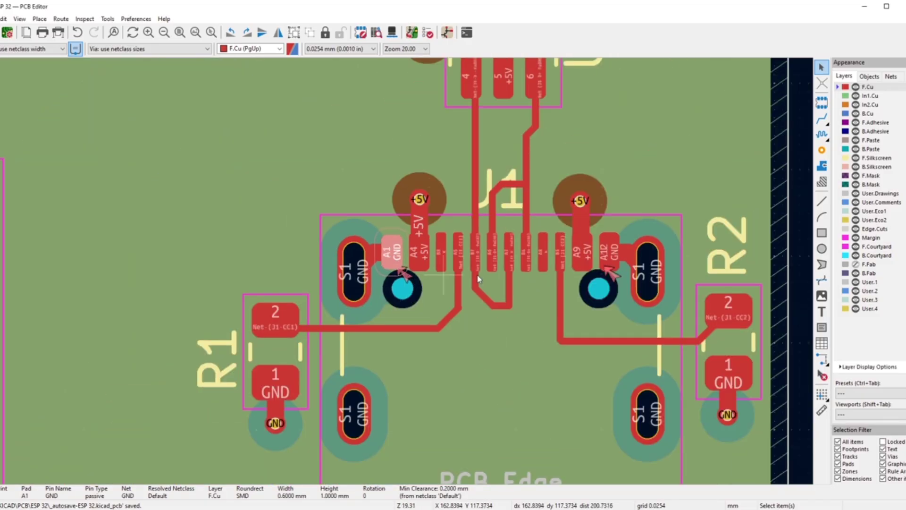
scroll(440, 273, "down", 1)
key("Escape")
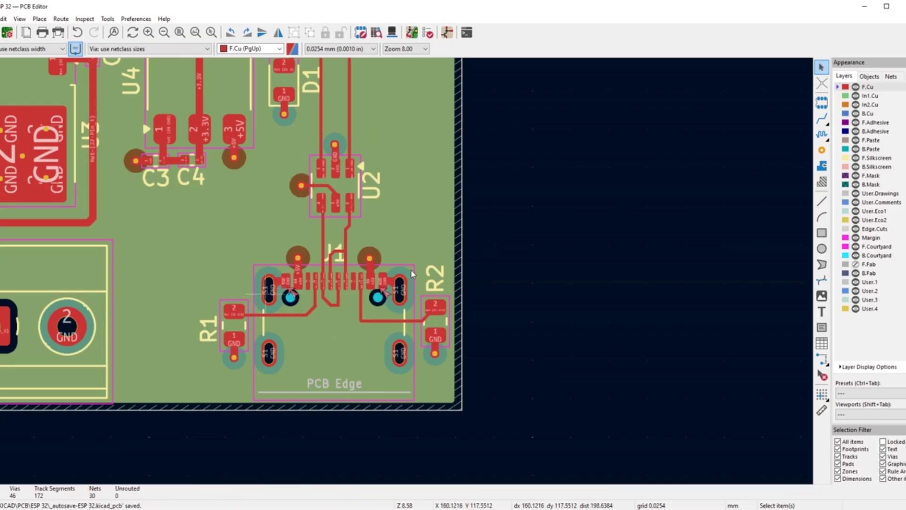
scroll(289, 293, "up", 6)
scroll(448, 298, "up", 1)
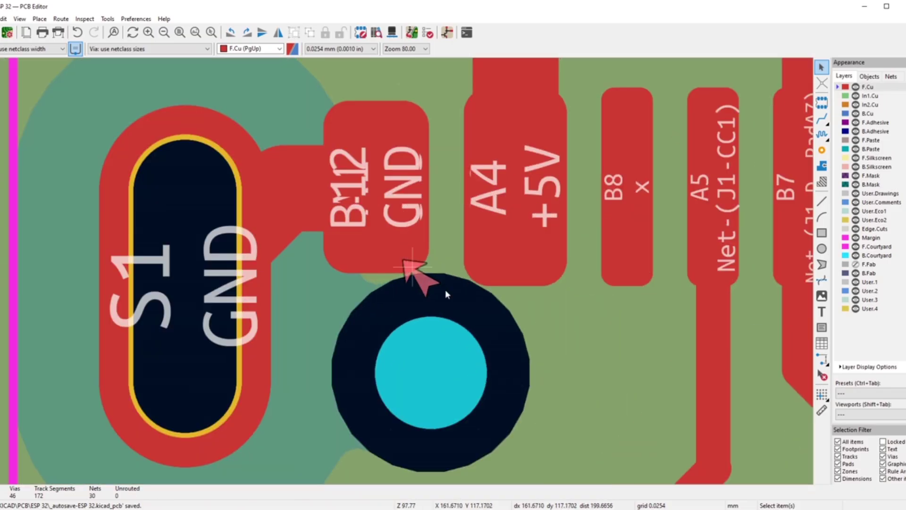
scroll(435, 330, "down", 1)
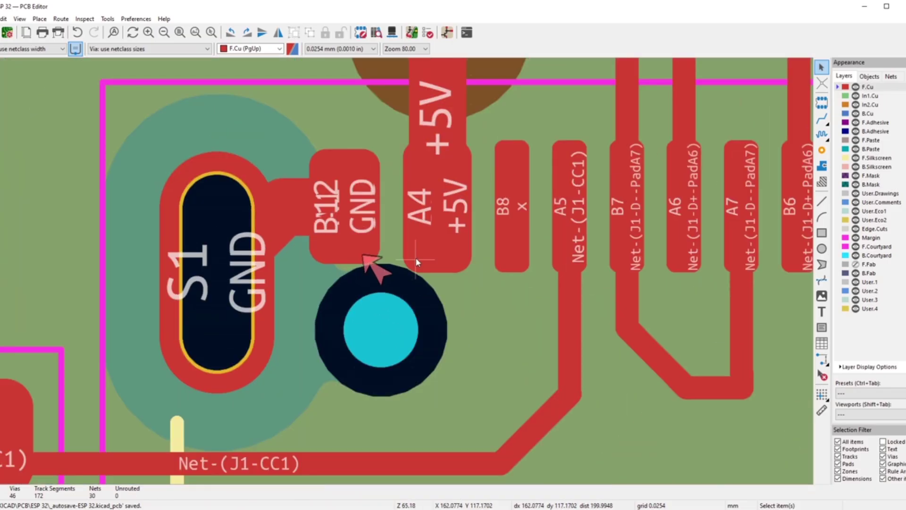
- Set the Y pad size of J1's +5V pad A4 to 1 mm
left_click(435, 265)
left_click(436, 266)
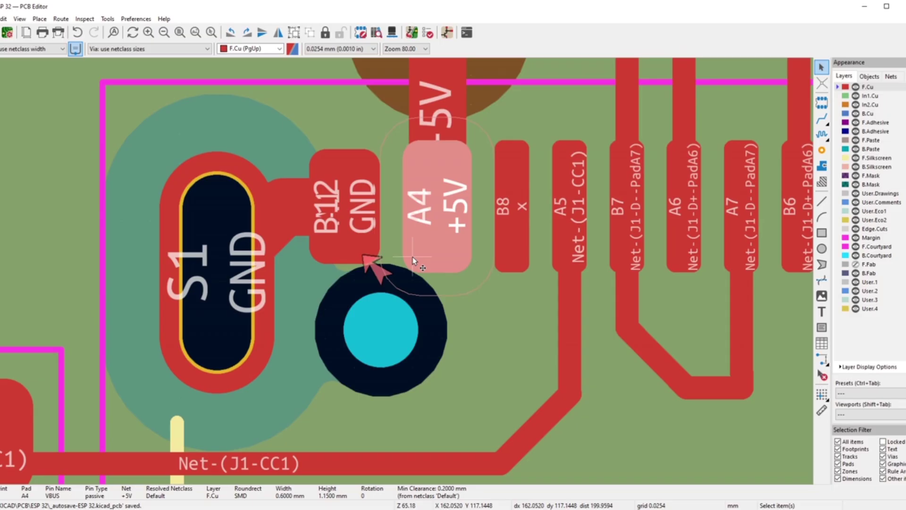
double_click(412, 257)
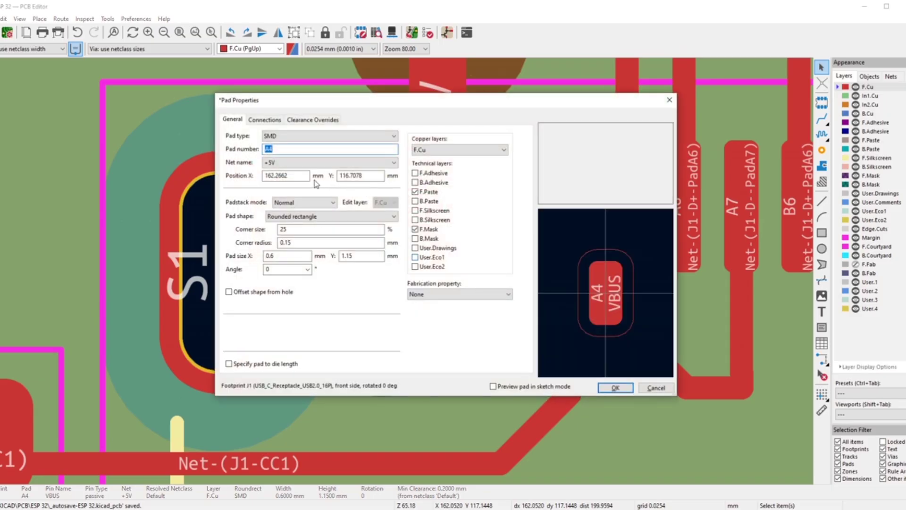
left_click(354, 256)
key("BackSpace")
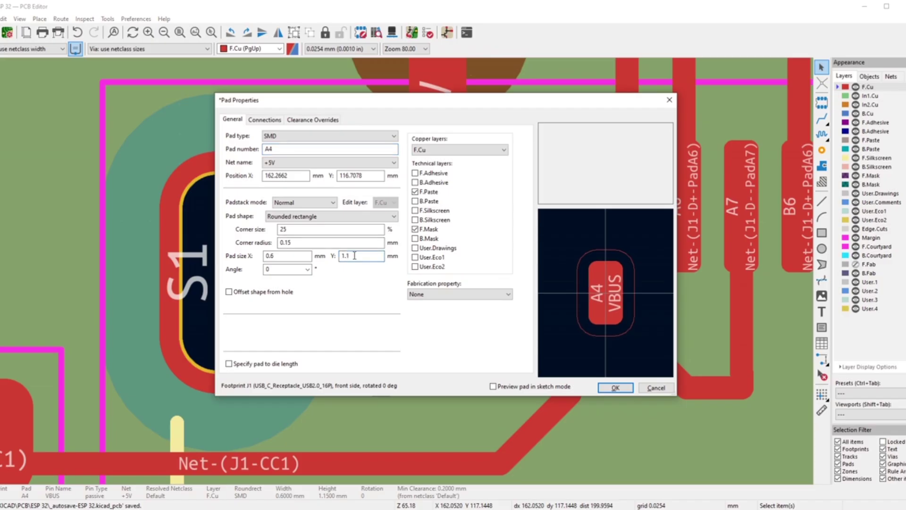
key("BackSpace")
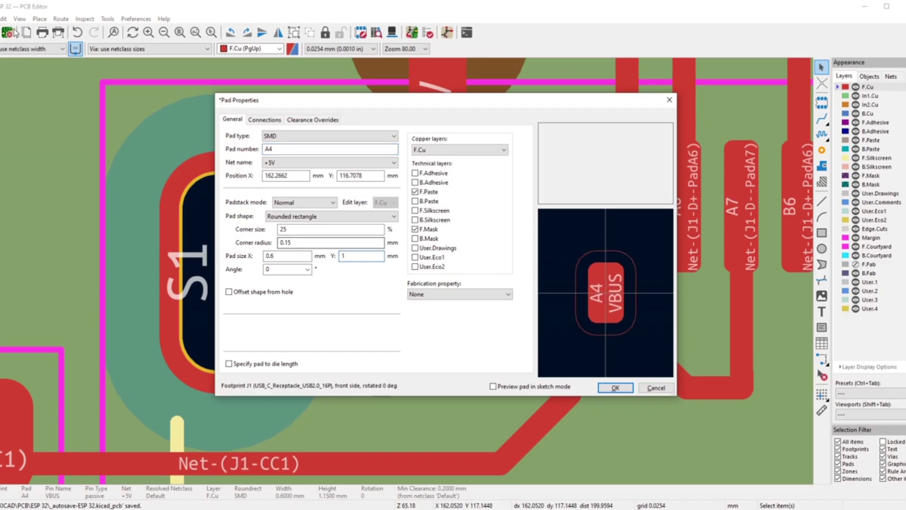
left_click(622, 388)
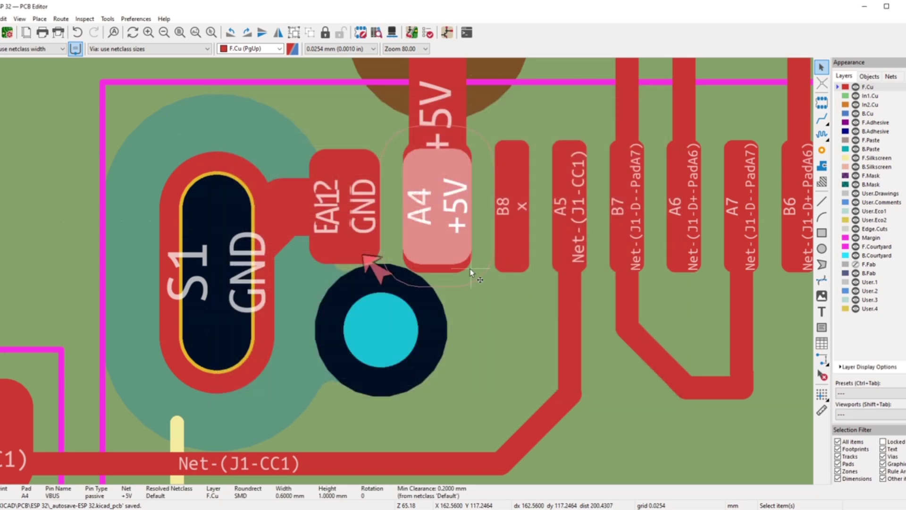
- Shorten the +5V pad B9 that overlaps A4 on J1 to a Y pad size of 1 mm
left_click(469, 271)
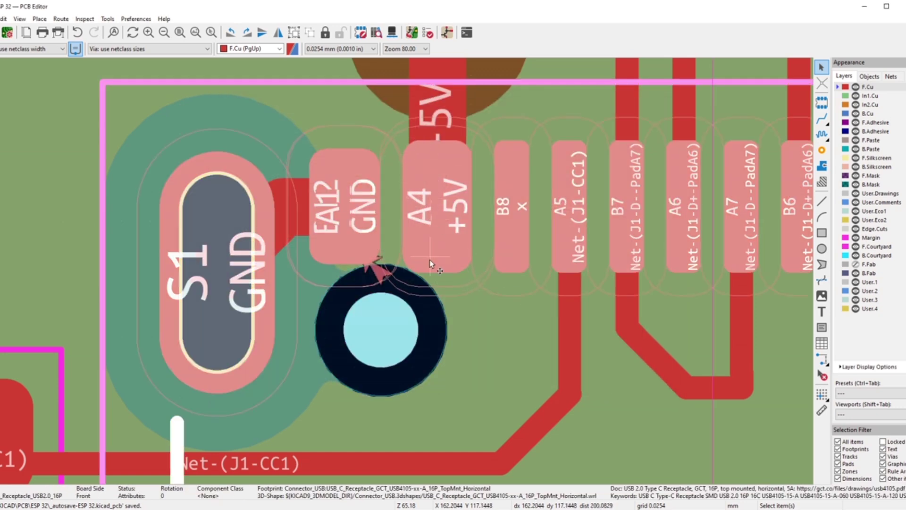
left_click(429, 272)
scroll(430, 272, "down", 4)
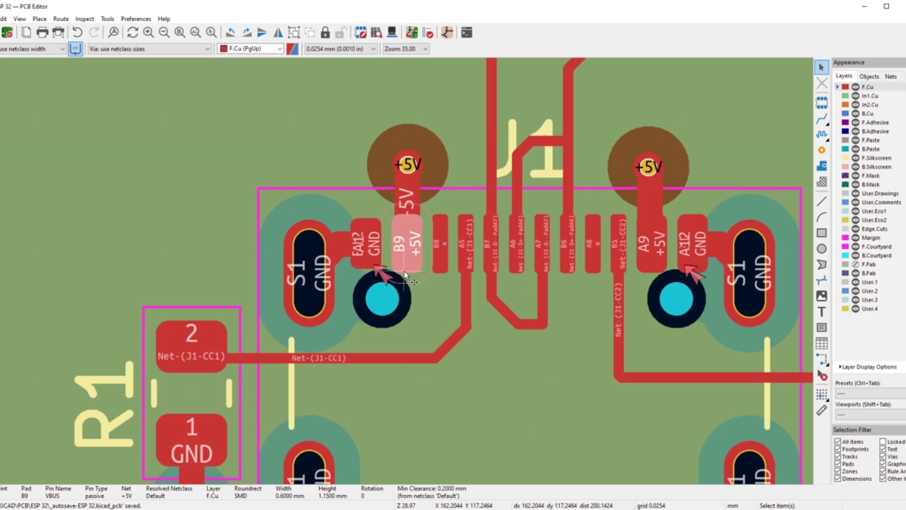
double_click(405, 273)
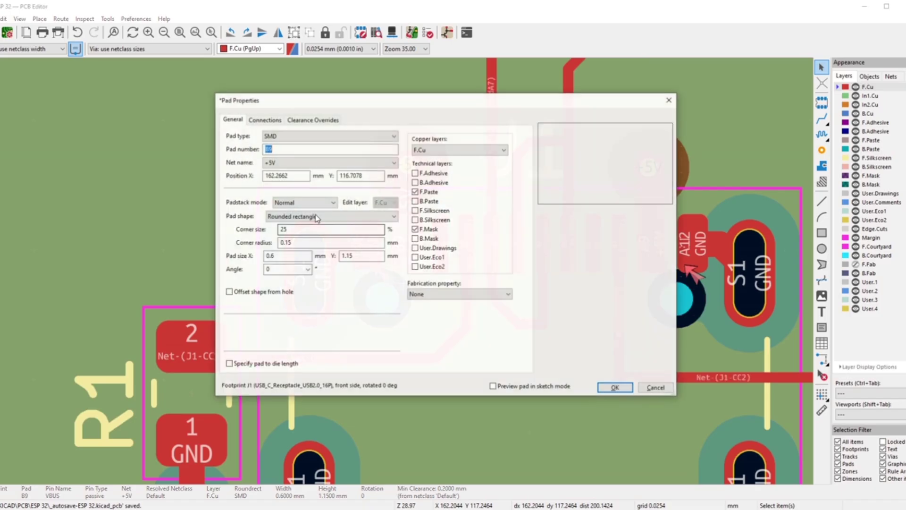
left_click(372, 259)
key("BackSpace")
key("BackSpace")
key("BackSpace")
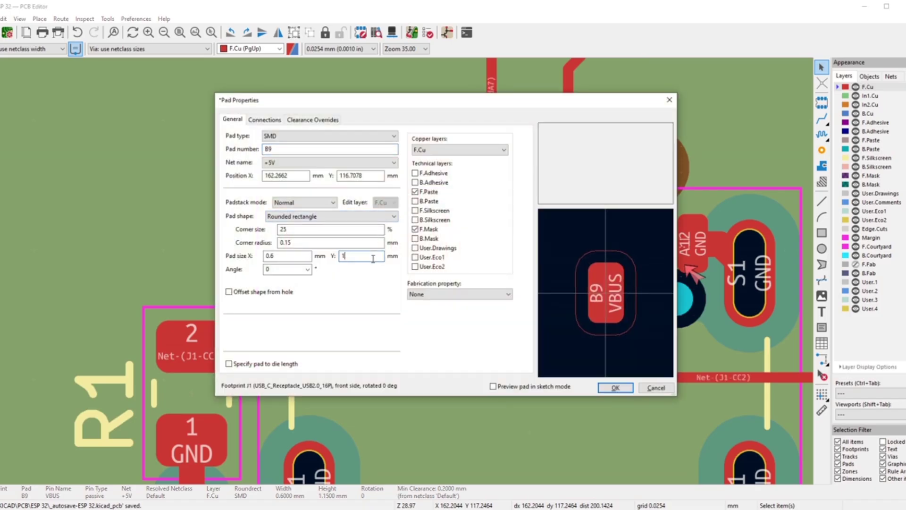
left_click(616, 387)
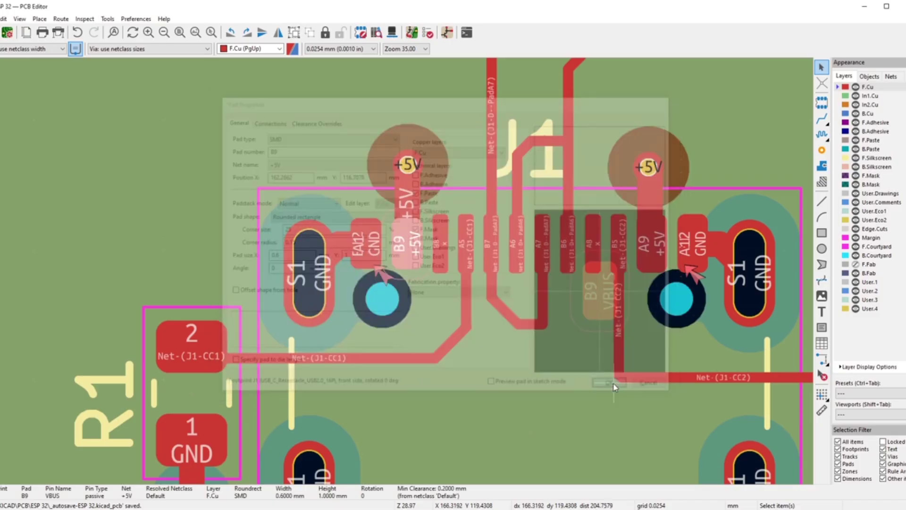
- Set the Y pad size of J1's +5V pad A9 to 1 mm
scroll(405, 275, "down", 5)
scroll(405, 275, "up", 5)
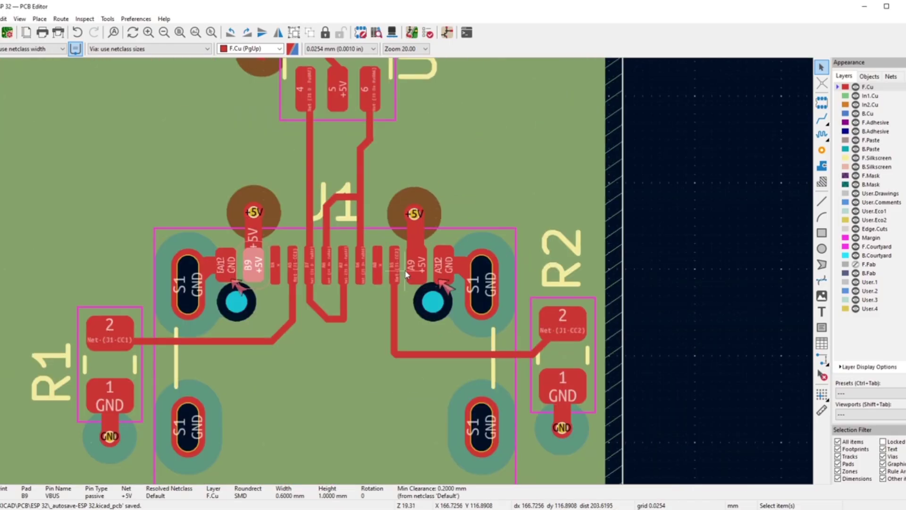
scroll(417, 292, "up", 3)
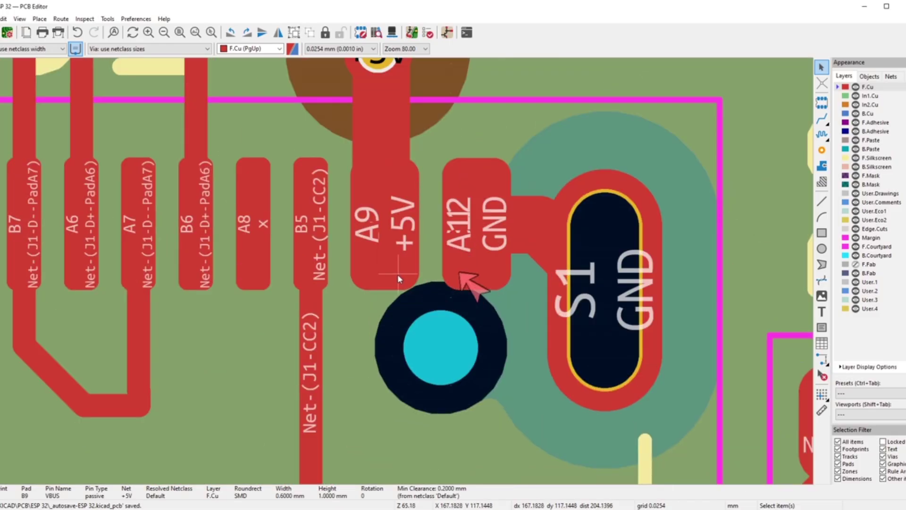
left_click(398, 275)
left_click(416, 284)
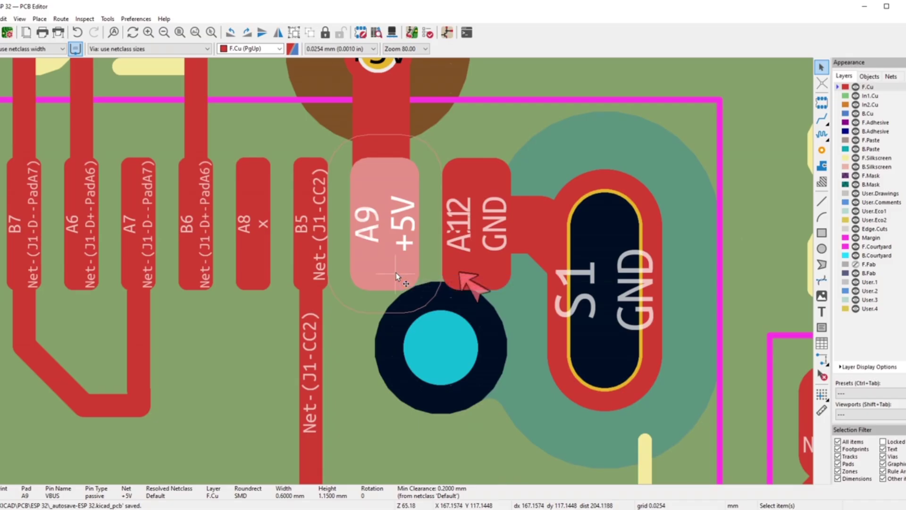
key("e")
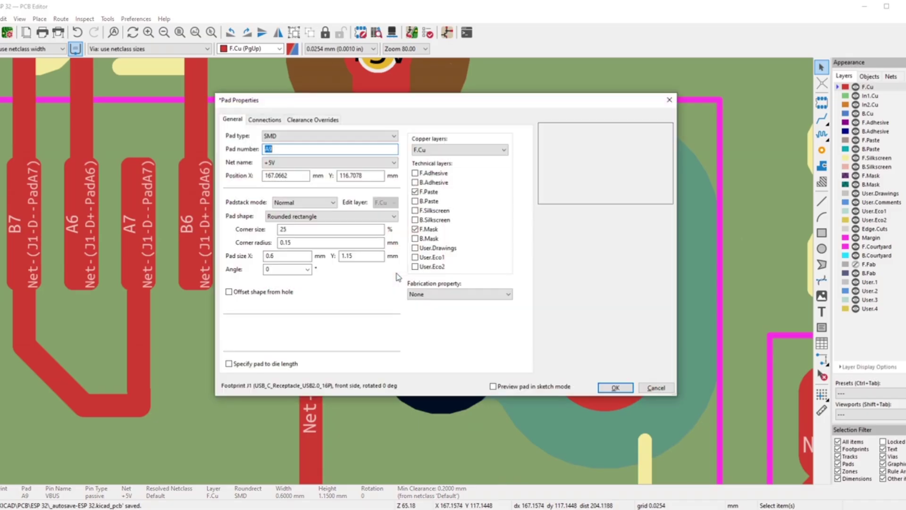
left_click(367, 259)
key("BackSpace")
key("BackSpace")
key("BackSpace")
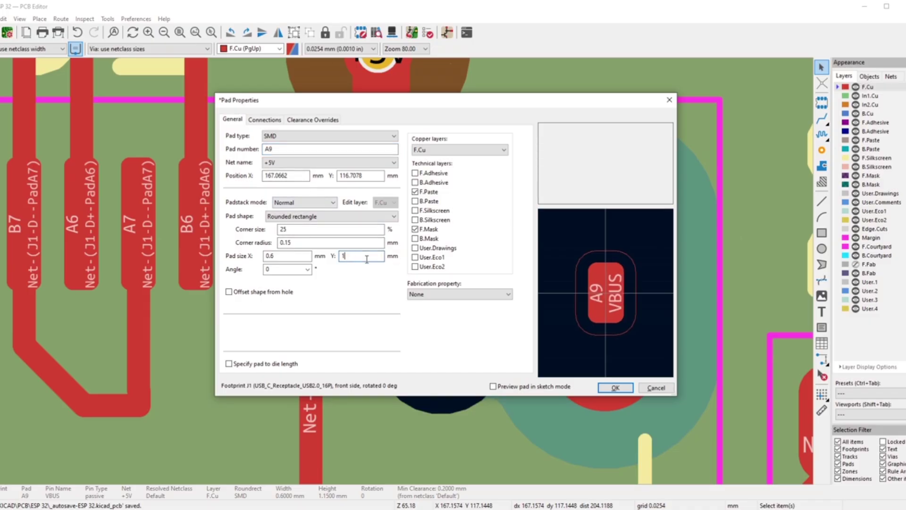
left_click(614, 388)
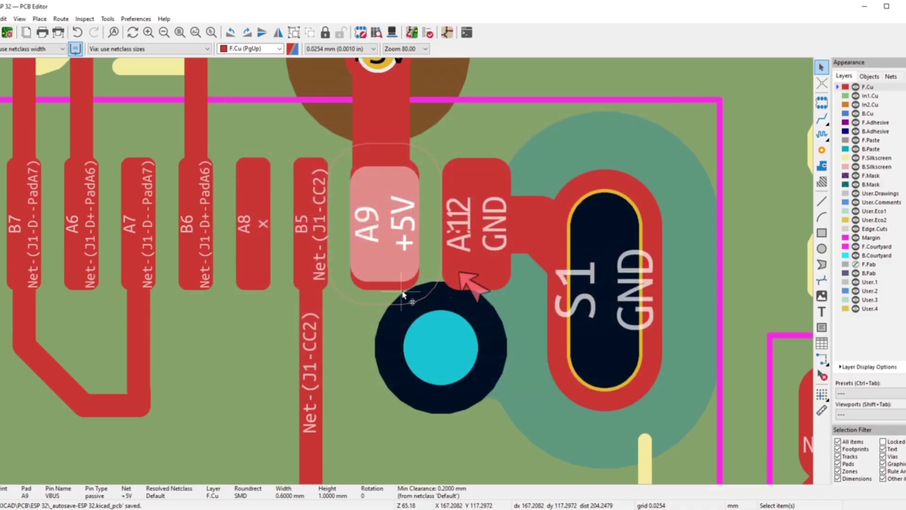
- Shorten the +5V pad B4 that overlaps A9 on J1 to a Y pad size of 1 mm
left_click(402, 292)
double_click(401, 291)
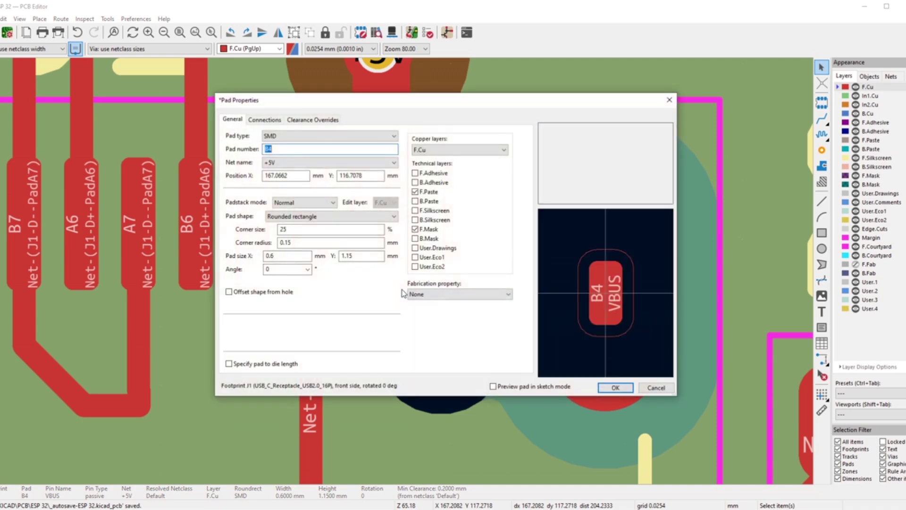
left_click(360, 258)
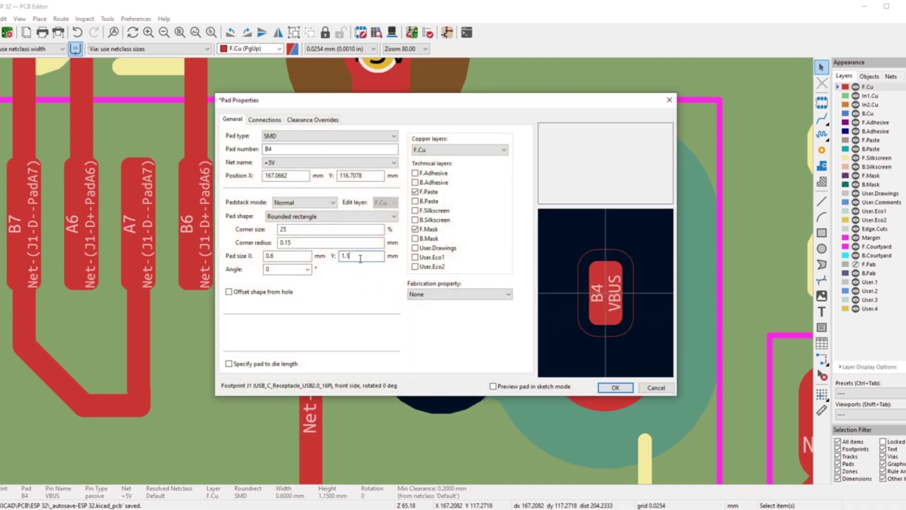
key("BackSpace")
left_click(615, 388)
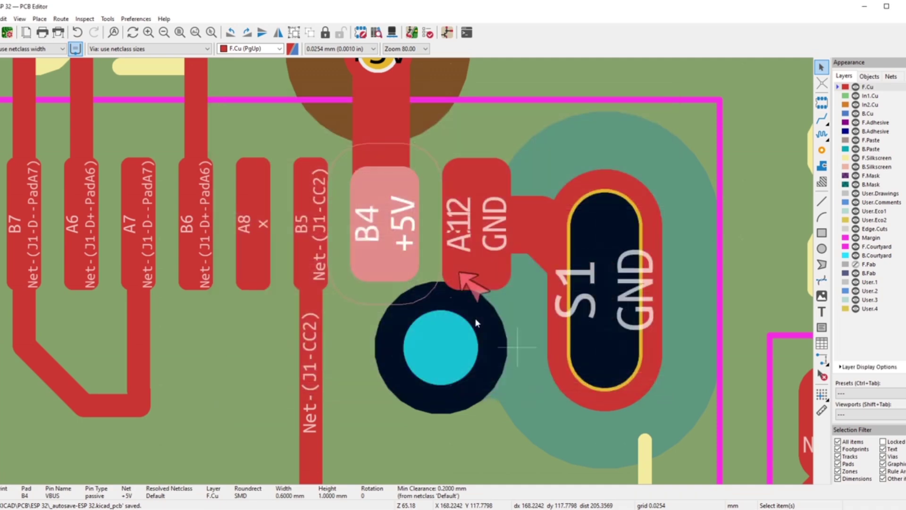
- Set J1's GND pad A12 to a Y pad size of 1 mm and an X position of 167.8704 mm
scroll(406, 271, "down", 2)
scroll(405, 271, "up", 3)
left_click(407, 269)
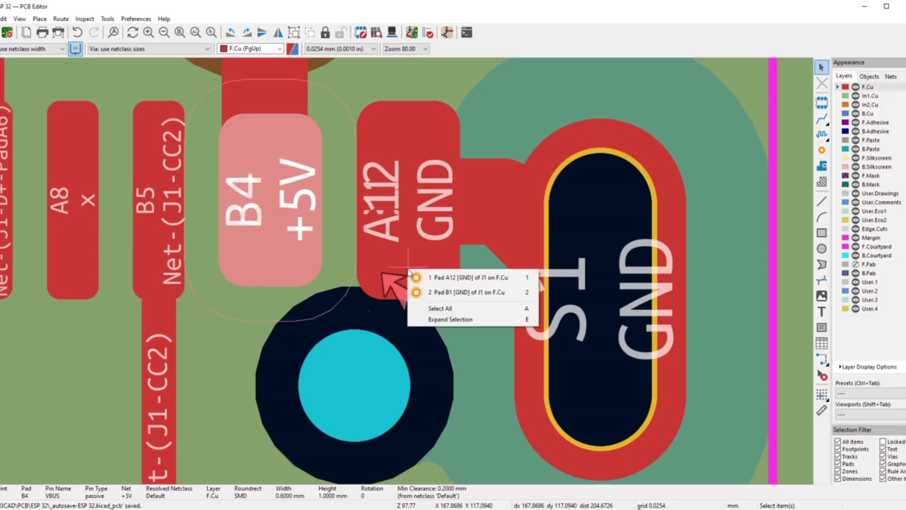
left_click(410, 275)
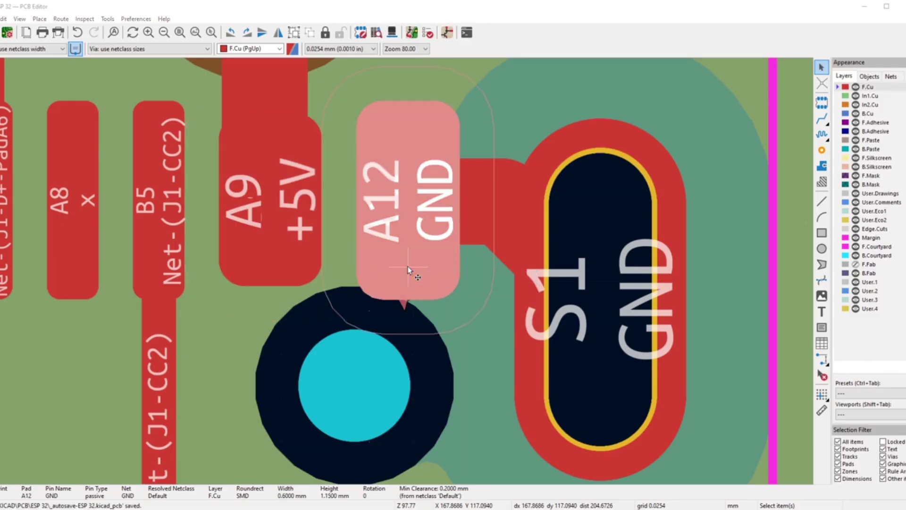
double_click(406, 265)
left_click(368, 259)
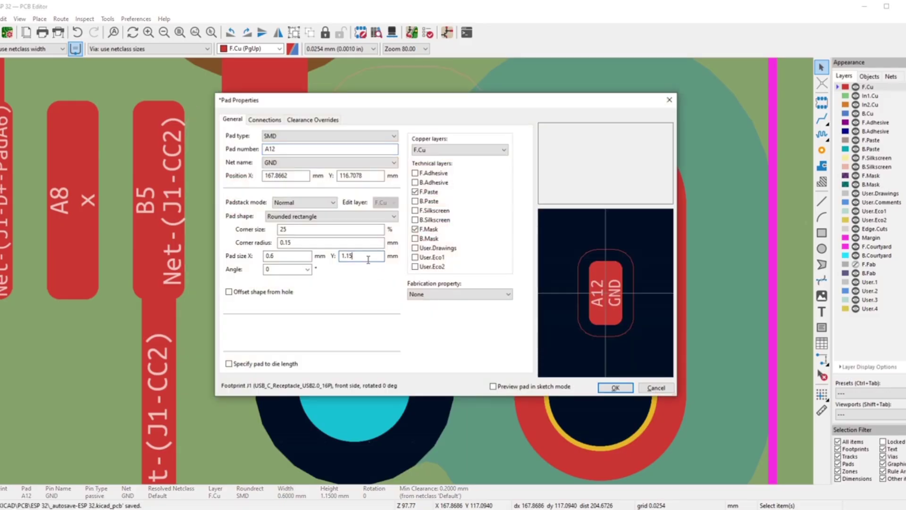
key("BackSpace")
key("BackSpace")
key("BackSpace")
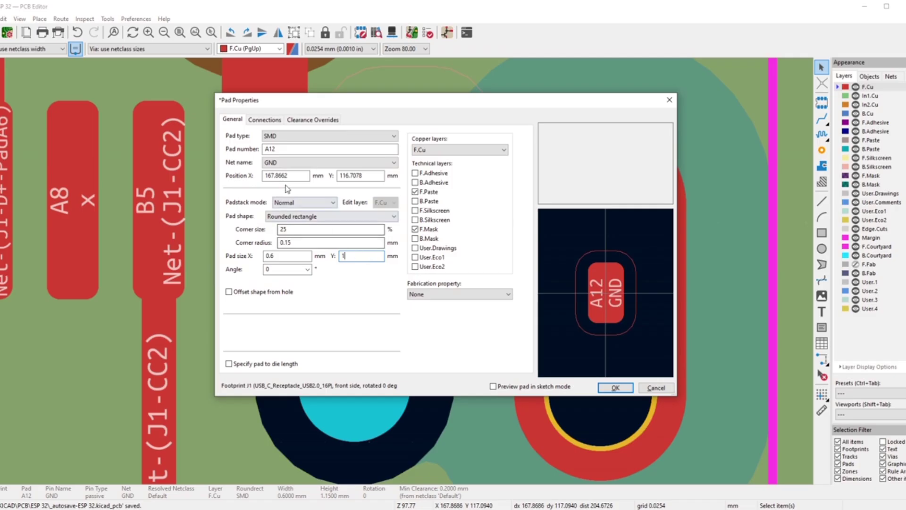
left_click(292, 177)
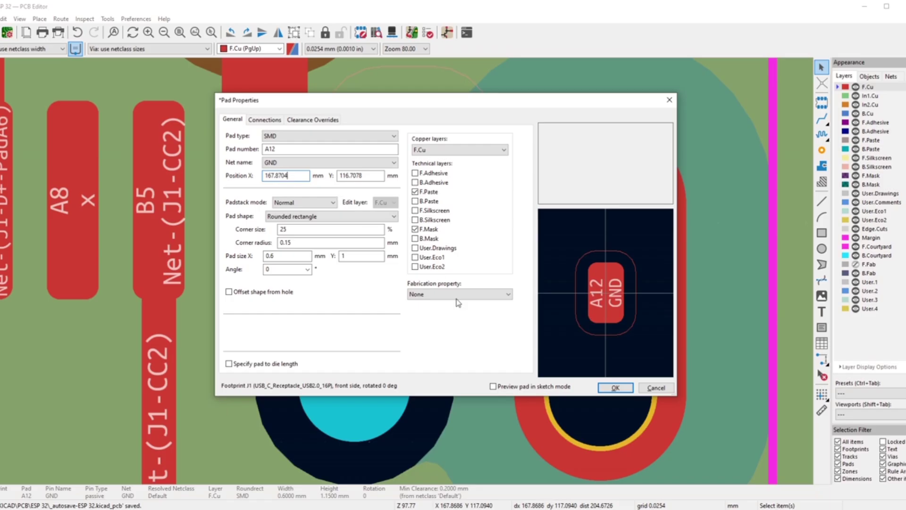
left_click(613, 390)
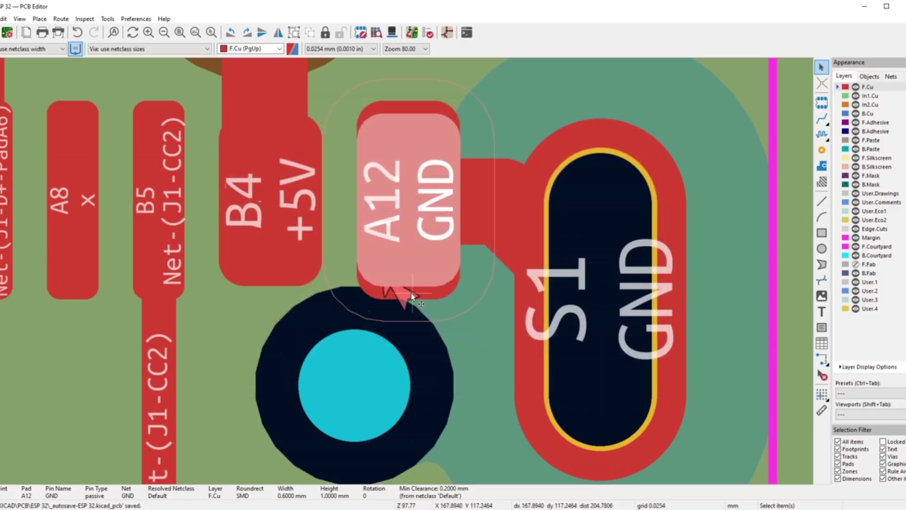
- Shorten the GND pad B1 that overlaps A12 to a Y pad size of 1 mm and adjust its X position
left_click(424, 294)
double_click(424, 293)
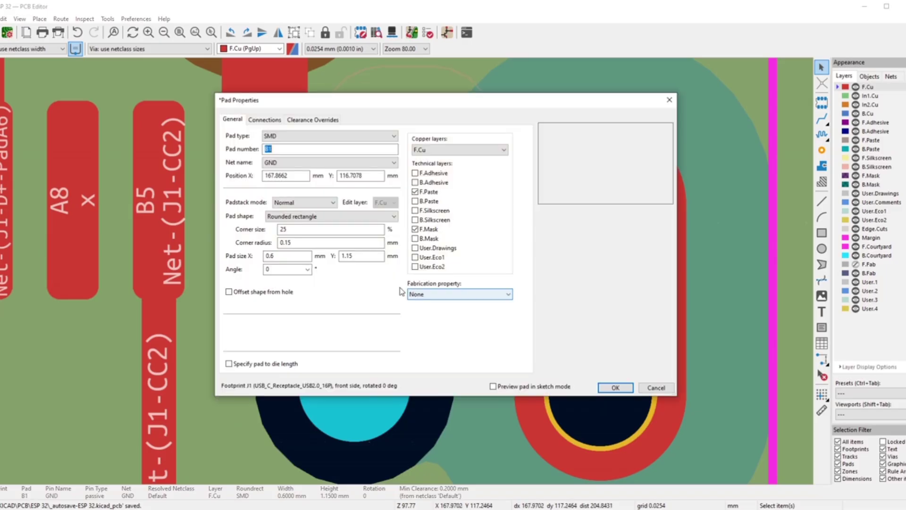
left_click(362, 256)
key("BackSpace")
key("BackSpace")
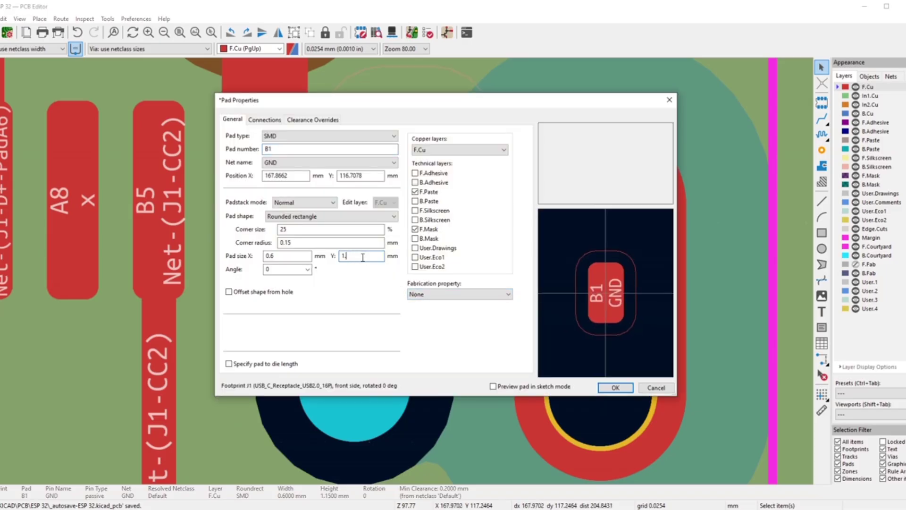
left_click(289, 176)
left_click(615, 387)
scroll(426, 329, "down", 5)
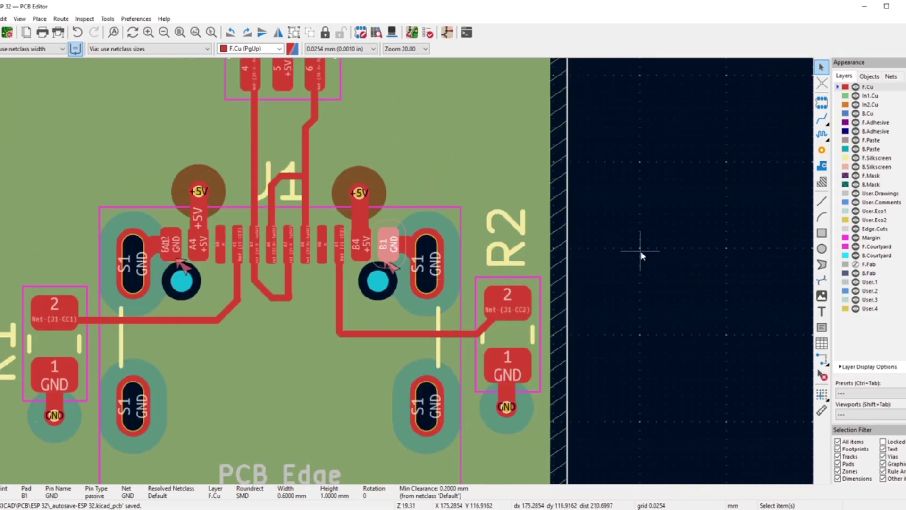
- Shift the +5V track above pad B4 onto the pad's centre line and delete the short leftover track segment
scroll(377, 243, "up", 3)
scroll(370, 236, "up", 3)
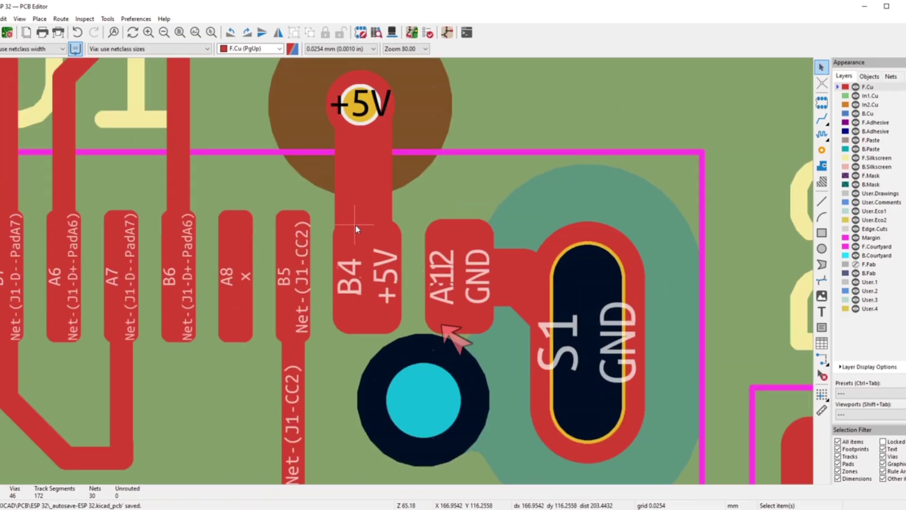
left_click(360, 214)
key("d")
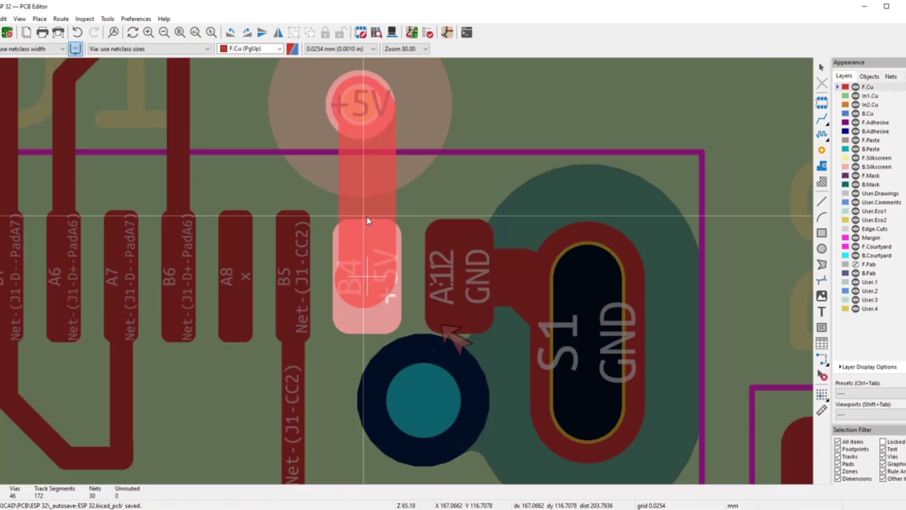
left_click(369, 221)
left_click(361, 257)
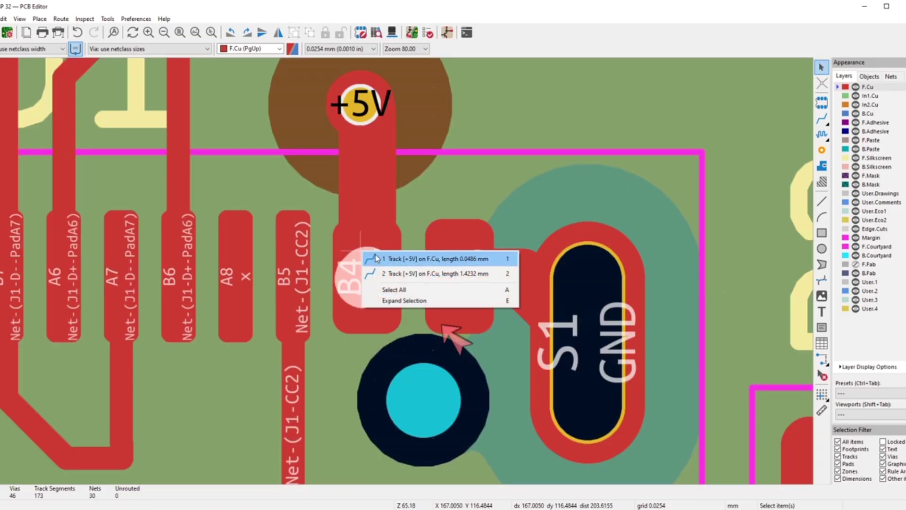
left_click(376, 258)
key("Delete")
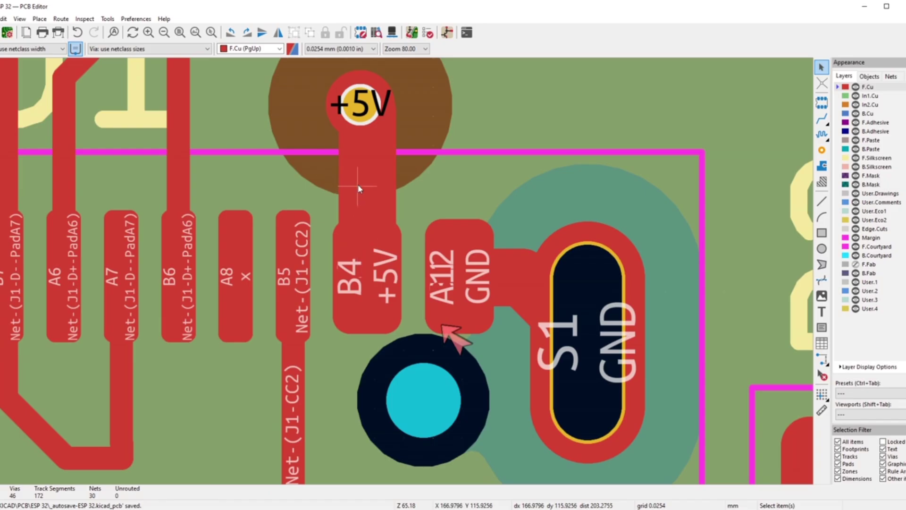
- Move the +5V via above pad B4 sideways so it lines up with its track
scroll(358, 188, "down", 1)
scroll(405, 235, "up", 1)
left_click(400, 259)
key("d")
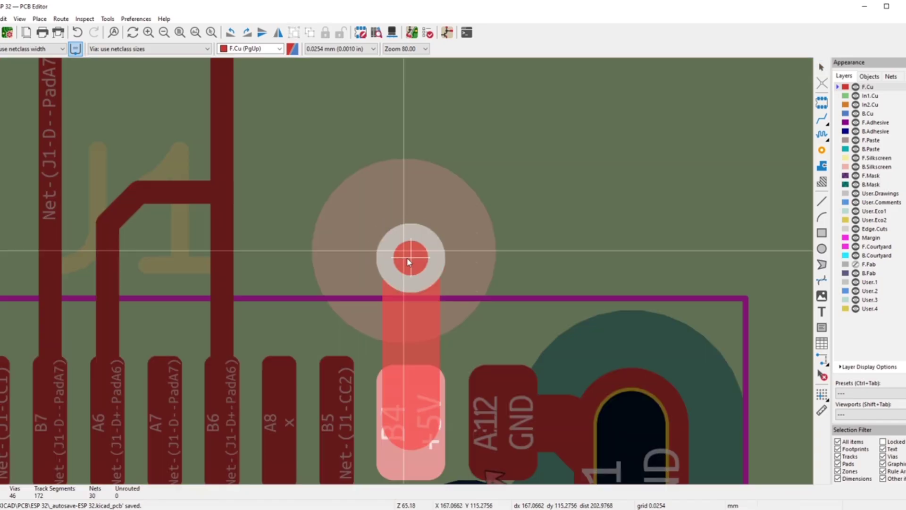
left_click(408, 259)
scroll(408, 259, "down", 3)
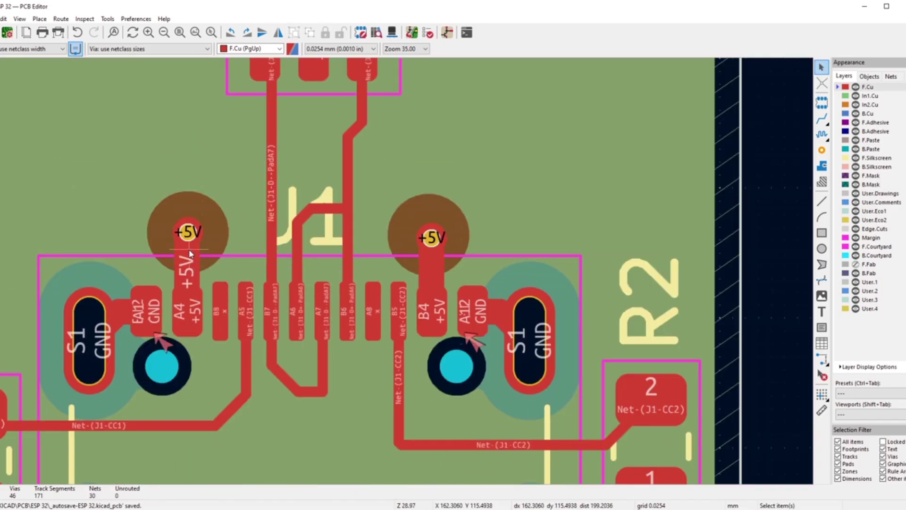
- Align the +5V track above pad A4 with its via and the pad's centre
scroll(190, 254, "up", 3)
left_click(401, 302)
key("d")
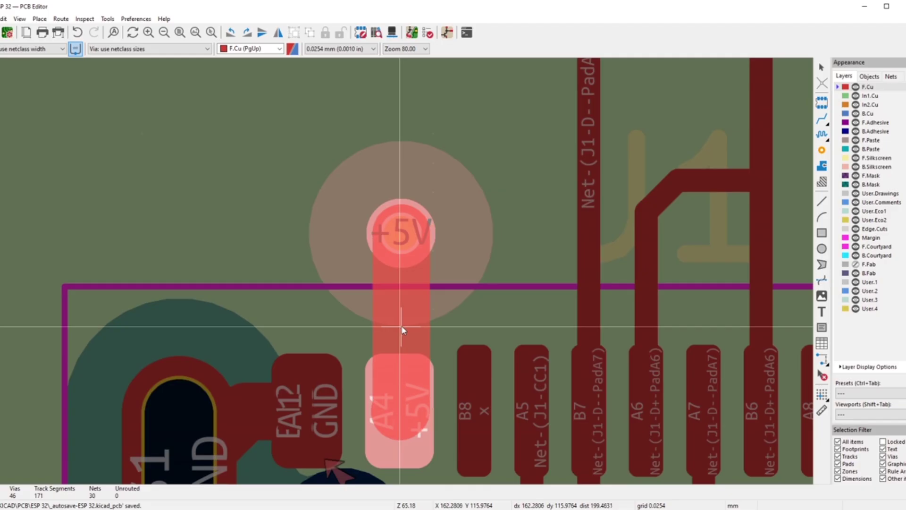
left_click(402, 329)
- Rerun the design rules check on the board and review the remaining violations
scroll(402, 329, "down", 9)
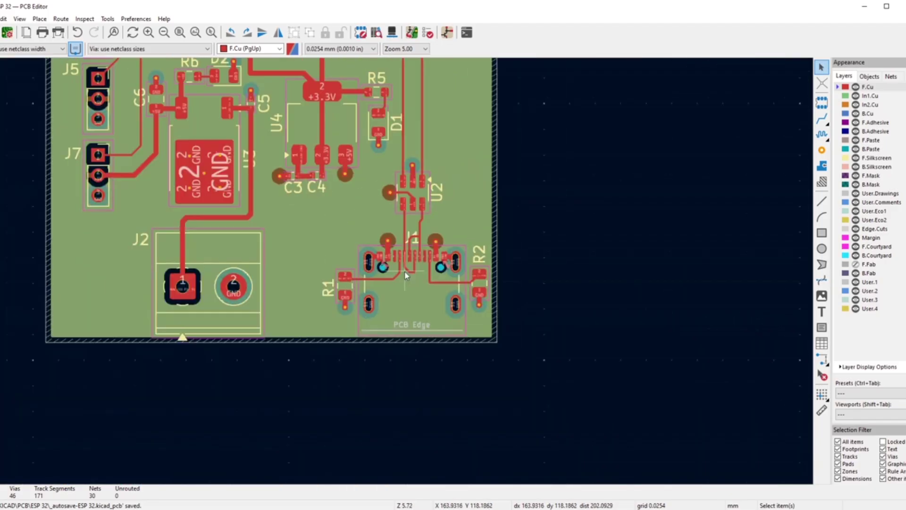
scroll(495, 362, "down", 2)
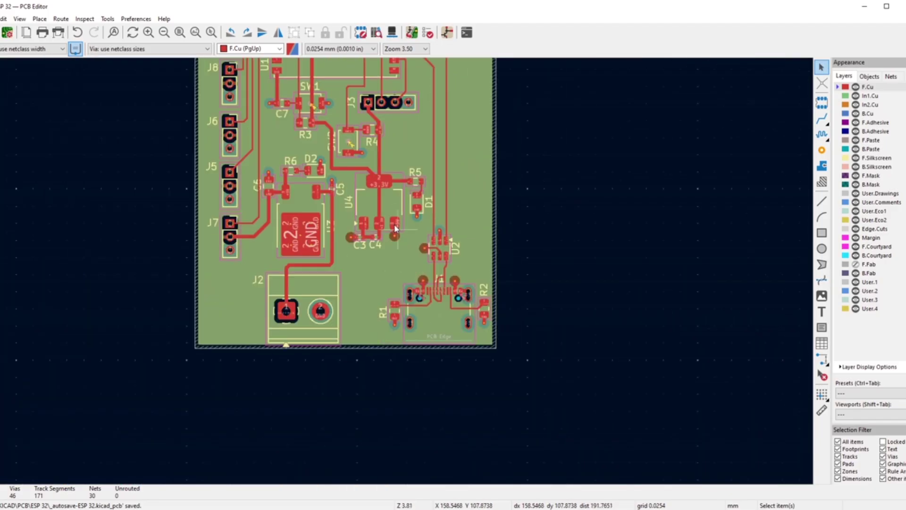
left_click(429, 33)
left_click(275, 288)
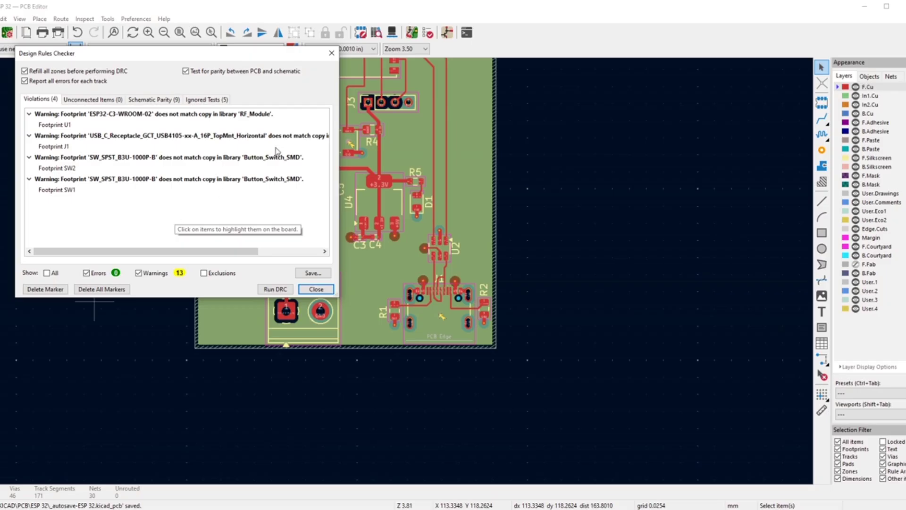
left_click(331, 53)
scroll(303, 192, "down", 4)
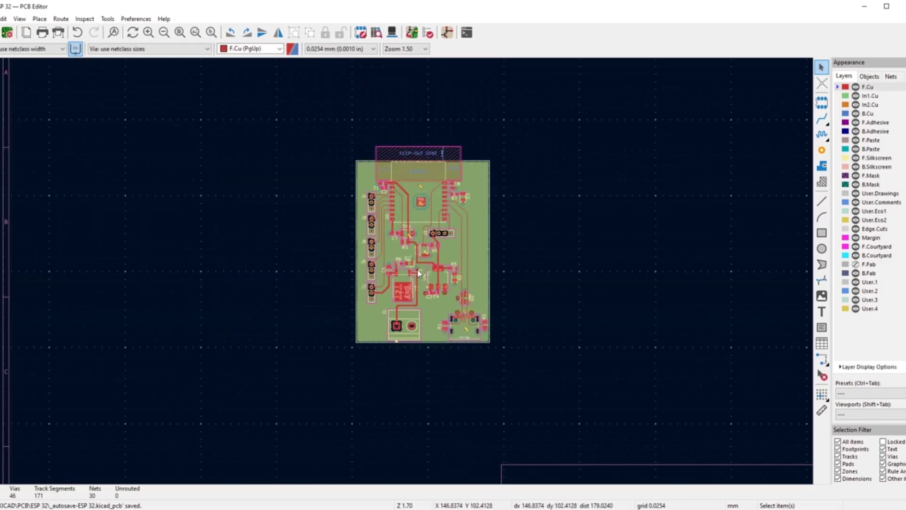
scroll(401, 283, "up", 3)
scroll(403, 328, "down", 1)
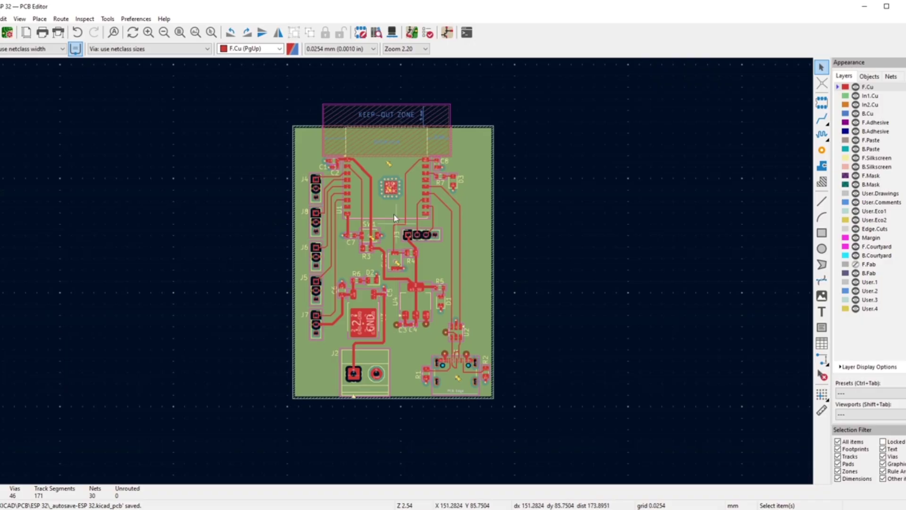
scroll(397, 307, "up", 1)
scroll(406, 275, "down", 1)
scroll(404, 275, "down", 2)
scroll(405, 275, "up", 2)
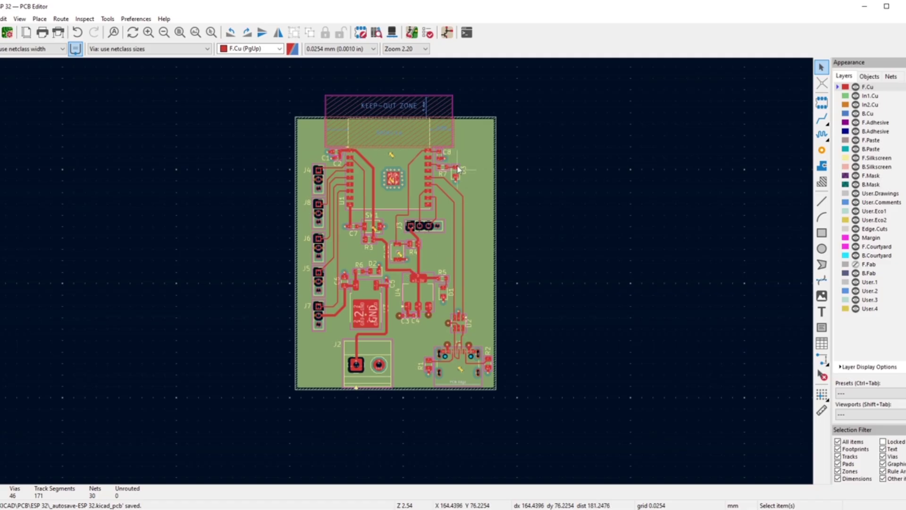
- Open the board in the 3D viewer and tilt it slightly to inspect the component placement
left_click(20, 18)
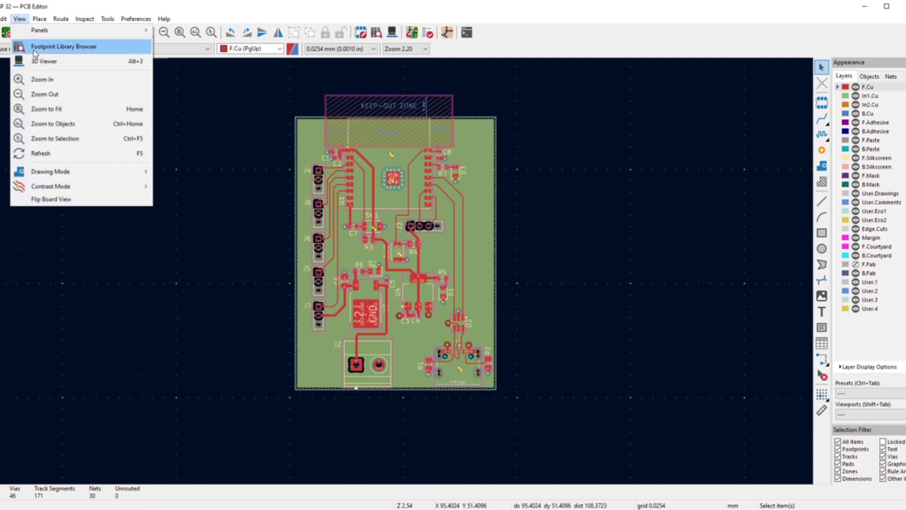
left_click(44, 61)
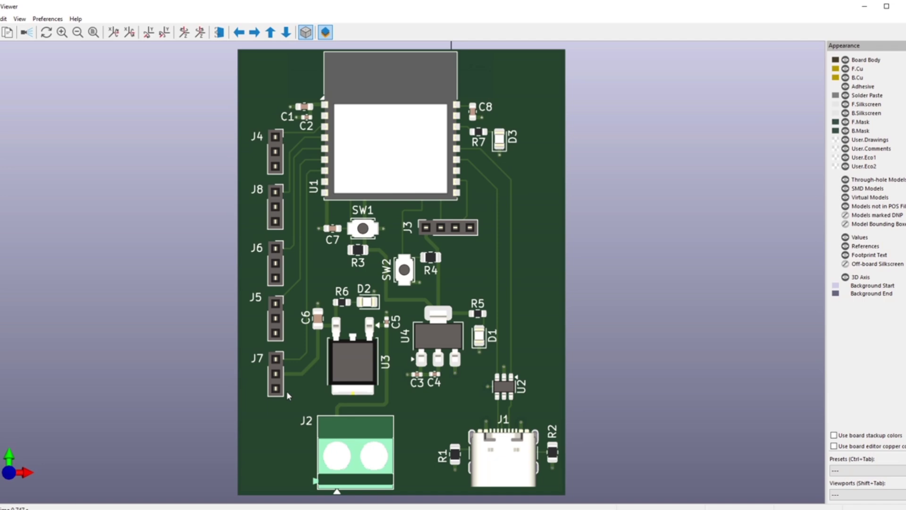
mouse_move(287, 391)
left_mouse_down()
mouse_move(286, 368)
mouse_move(282, 393)
left_mouse_up()
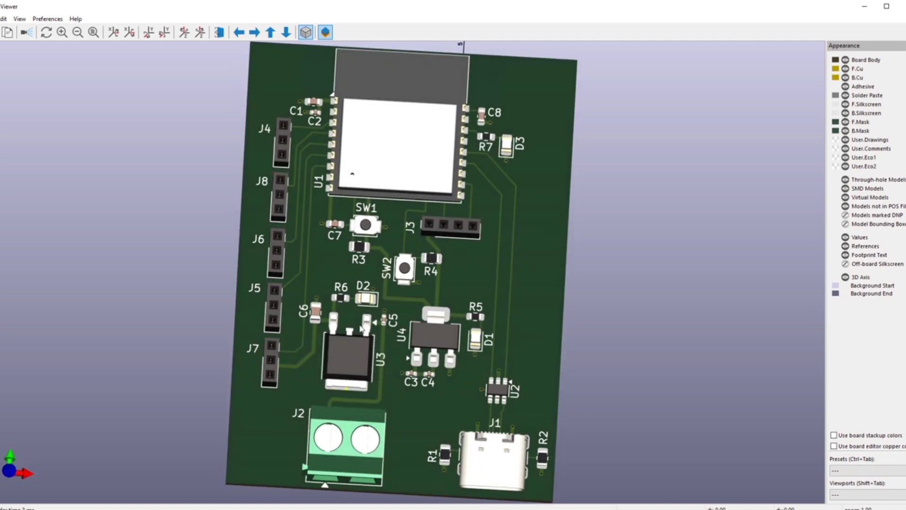
scroll(346, 276, "down", 1)
scroll(333, 228, "up", 2)
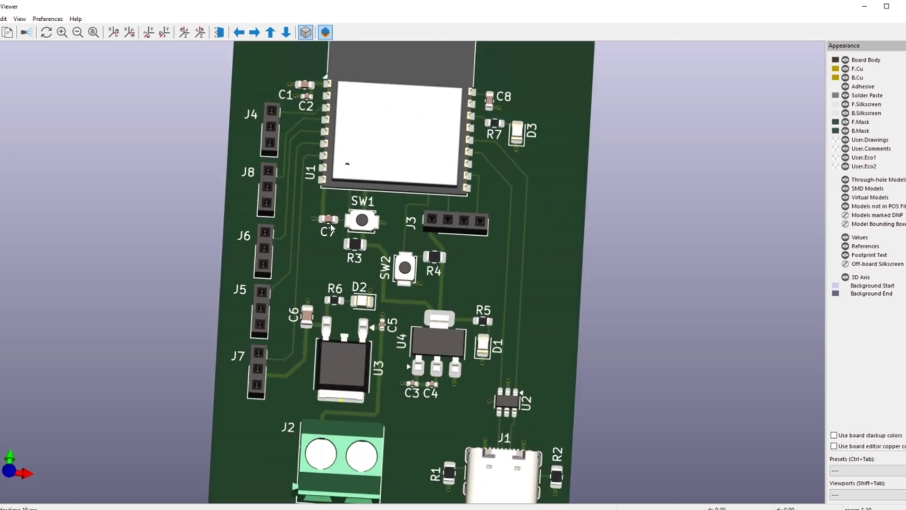
- View the whole board from above and slightly tilted in 3D, then return to the PCB layout
key("z")
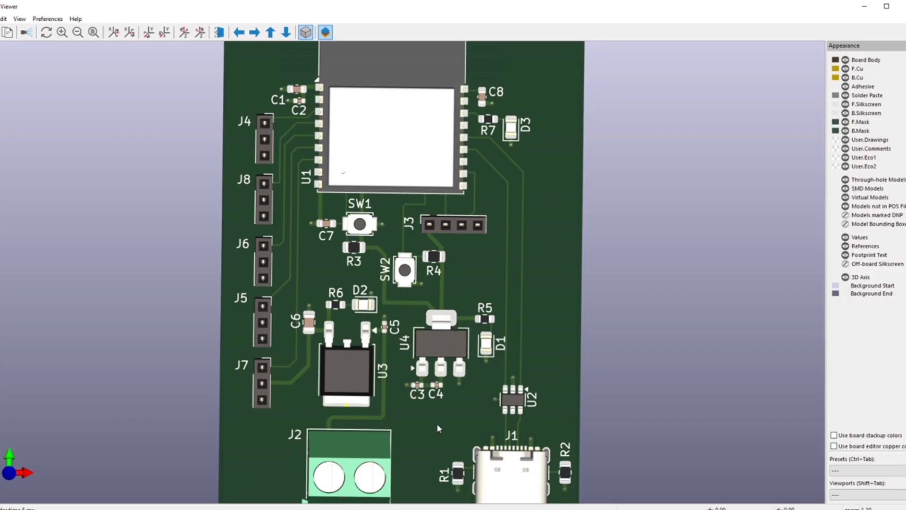
scroll(437, 424, "down", 2)
left_click_drag(437, 427, 439, 449)
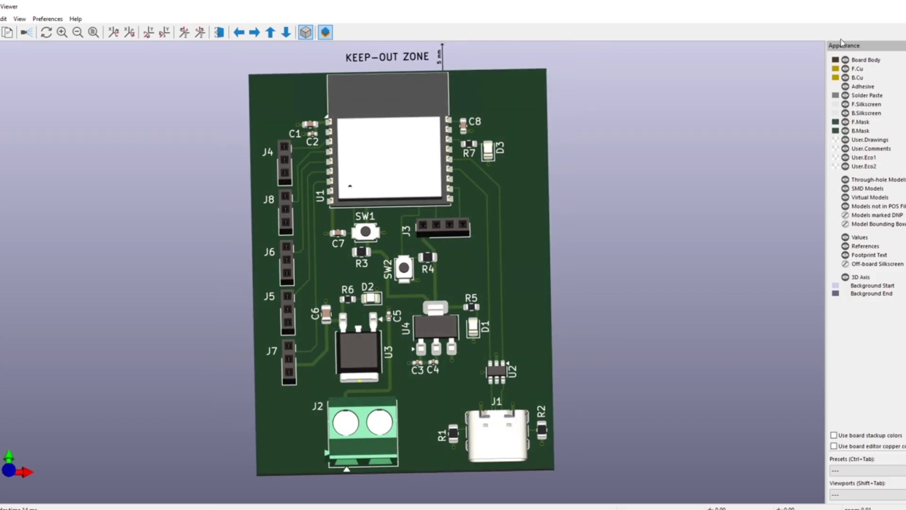
left_click(865, 7)
- Examine the +5V vias and pads around J1 up close, then look over the routing of the whole board
scroll(406, 275, "up", 5)
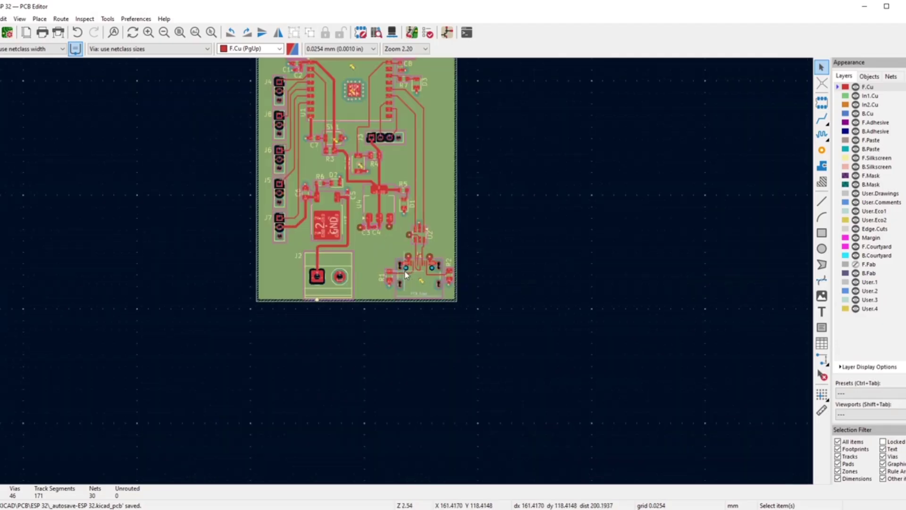
scroll(406, 275, "up", 4)
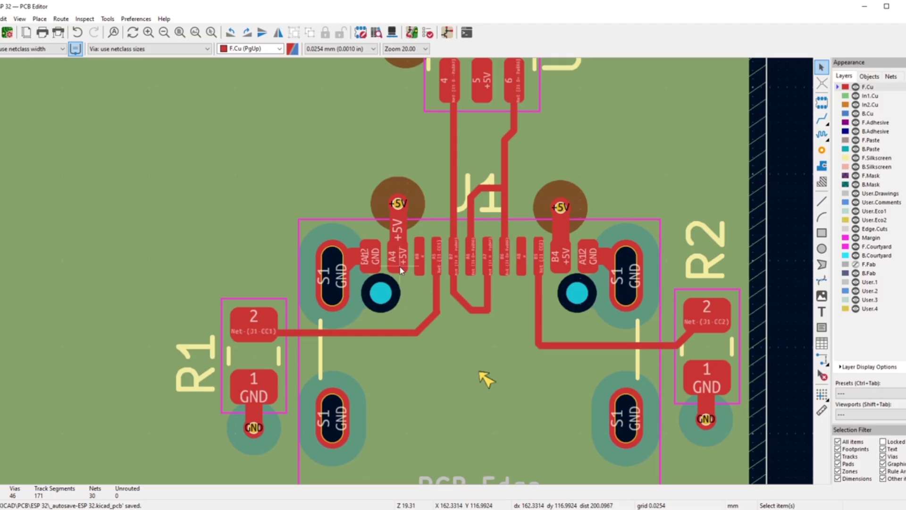
scroll(404, 297, "up", 2)
scroll(406, 275, "up", 3)
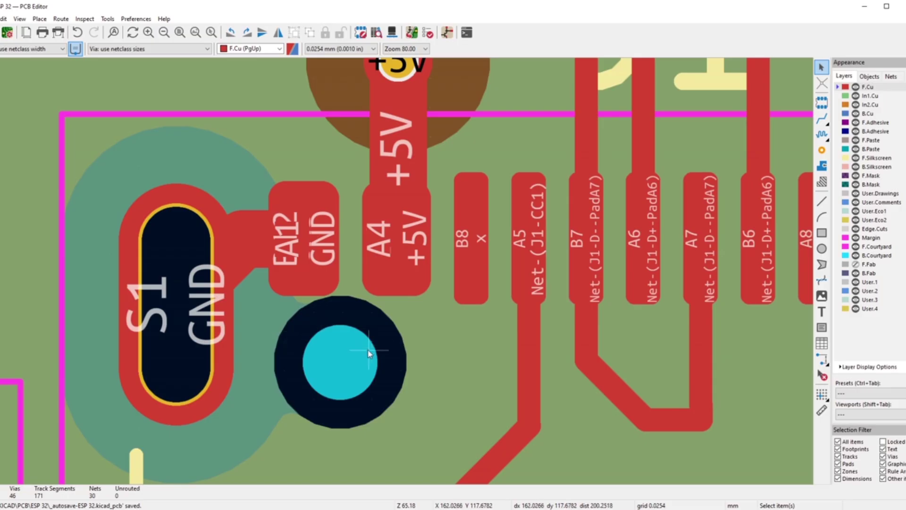
scroll(368, 354, "down", 7)
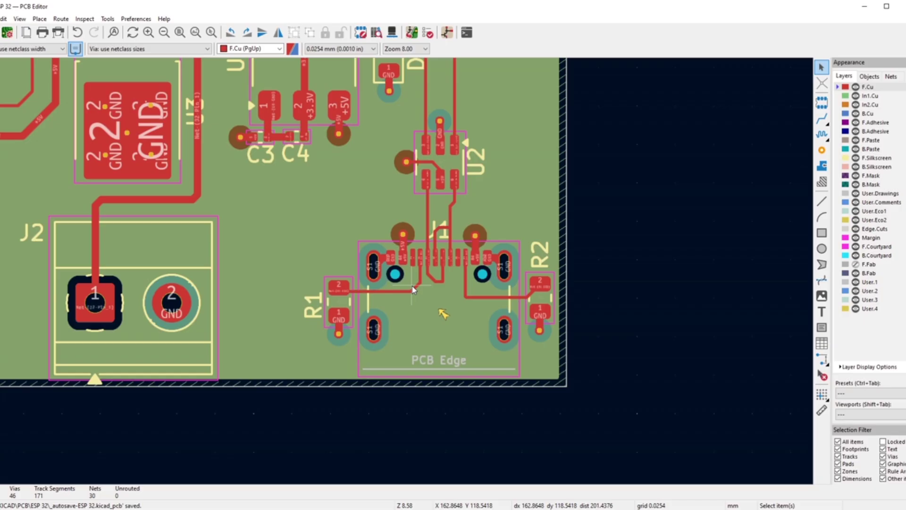
scroll(413, 289, "down", 5)
scroll(406, 276, "up", 3)
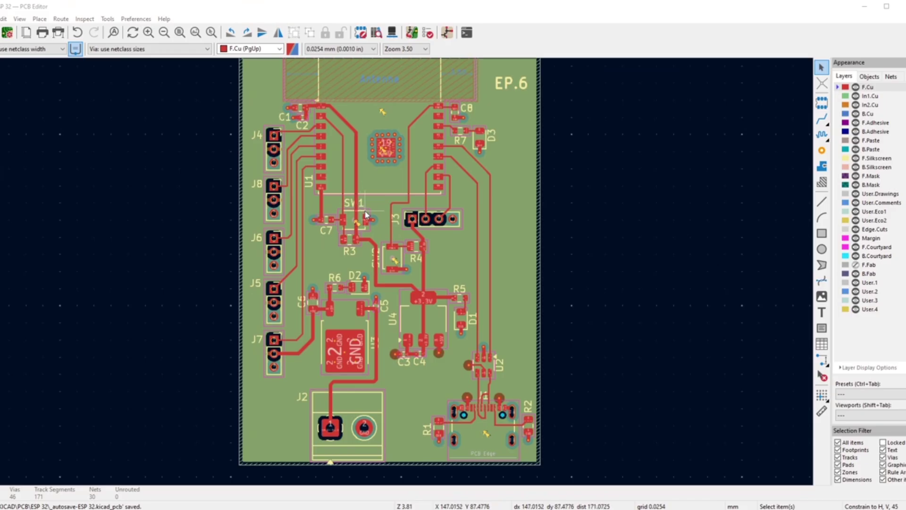
scroll(367, 215, "down", 2)
scroll(405, 276, "up", 2)
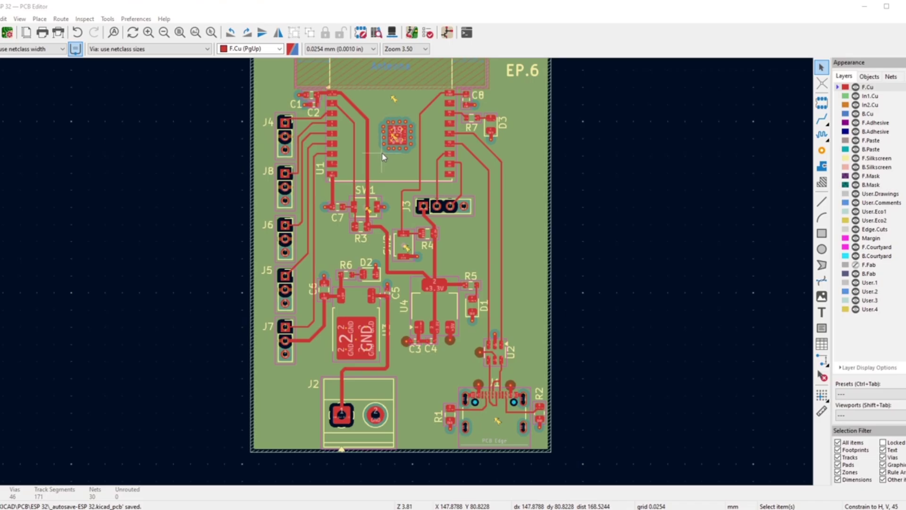
scroll(464, 187, "down", 1)
scroll(394, 299, "up", 1)
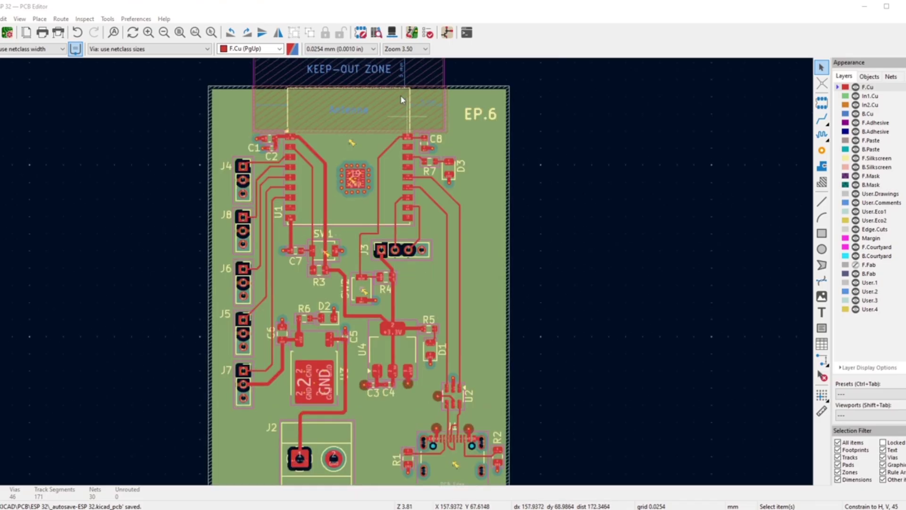
- Rerun the design rules check from the plot settings and plot the board's Gerber files
left_click(0, 18)
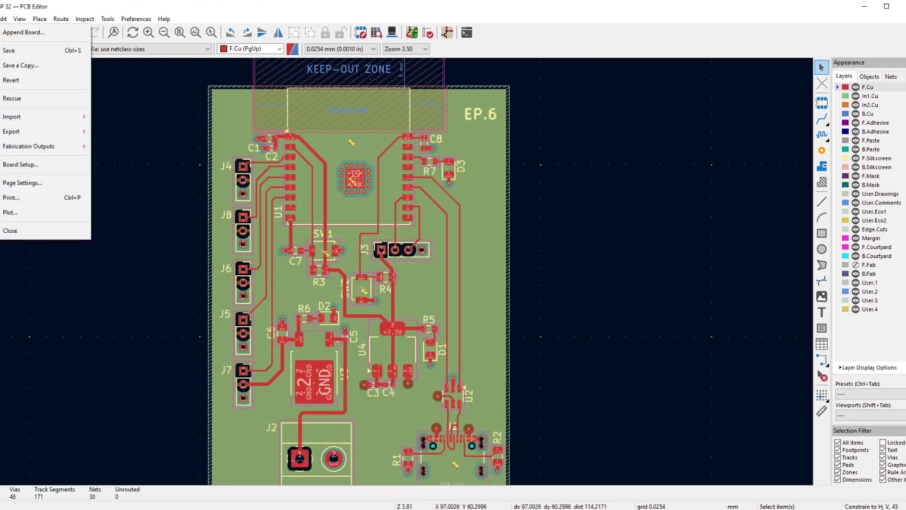
left_click(42, 214)
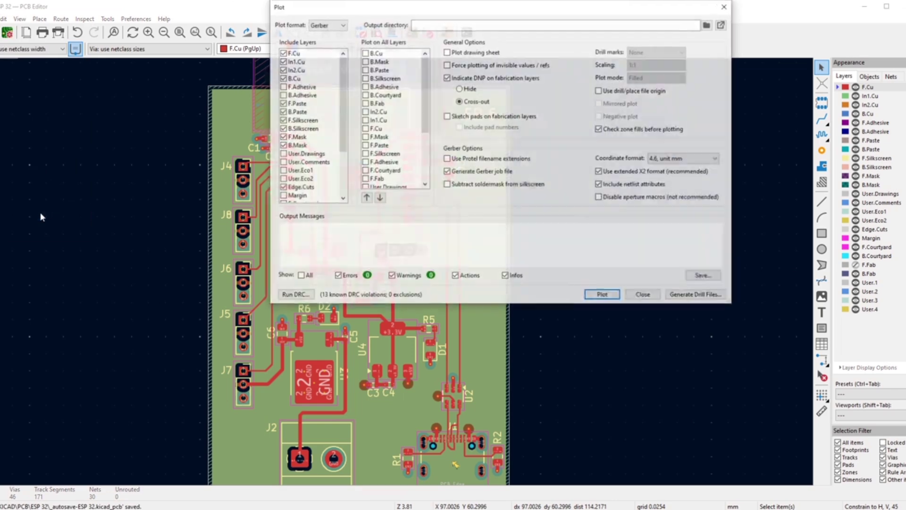
left_click(297, 295)
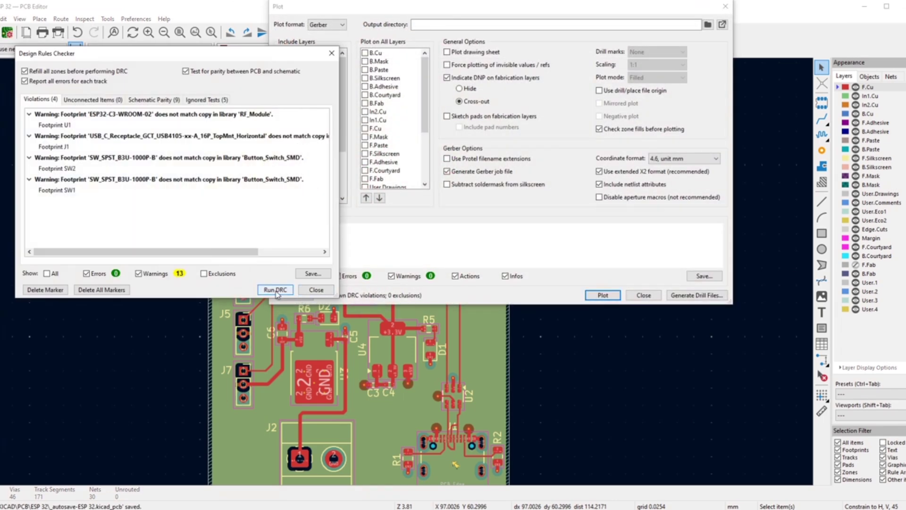
left_click(275, 290)
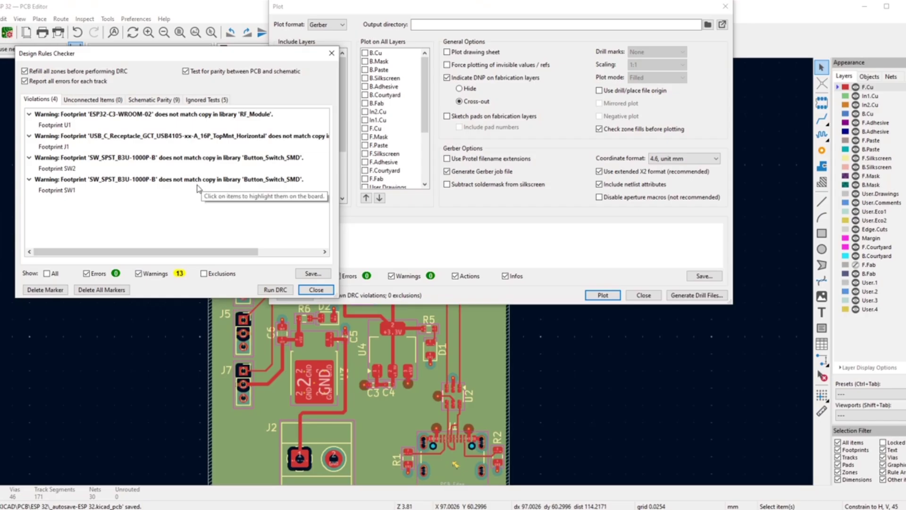
left_click(332, 53)
left_click(602, 296)
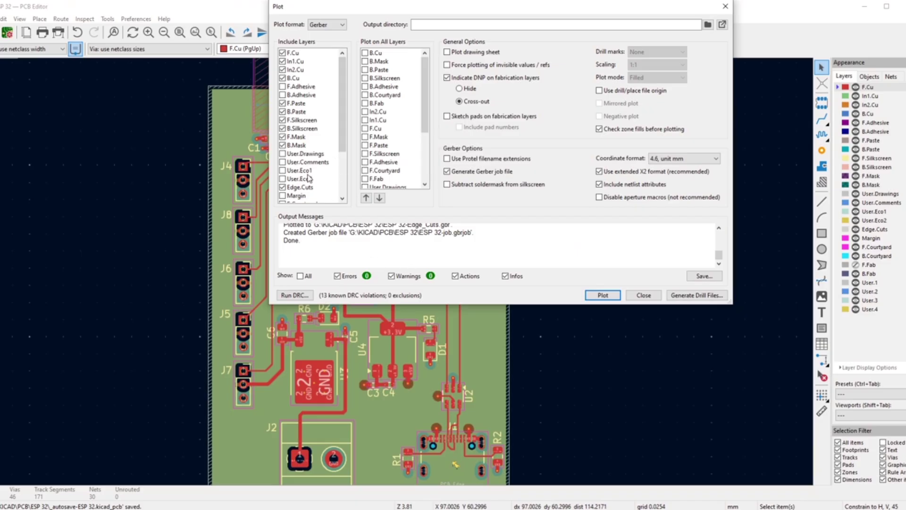
- Review the layers included in the Gerber plot and the plot format, then close the plot settings
scroll(310, 178, "down", 3)
scroll(310, 179, "up", 3)
scroll(311, 152, "down", 1)
scroll(310, 154, "down", 3)
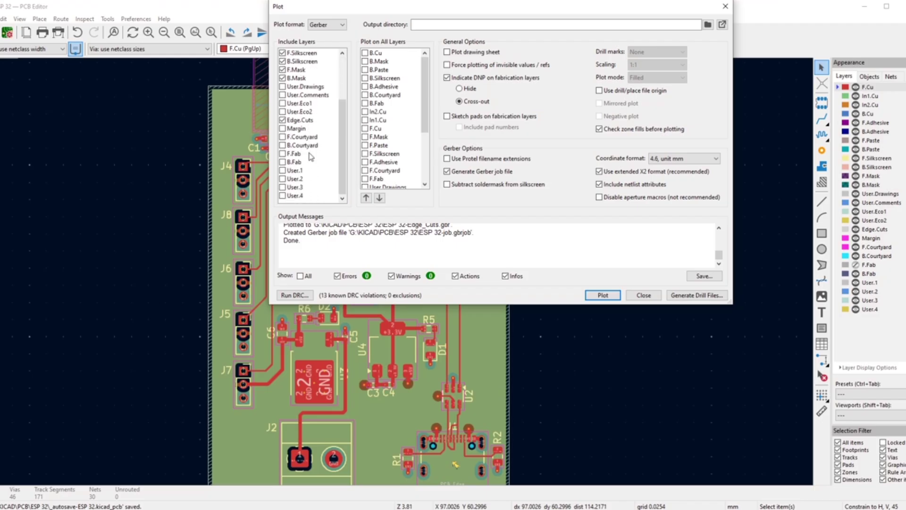
scroll(294, 110, "up", 2)
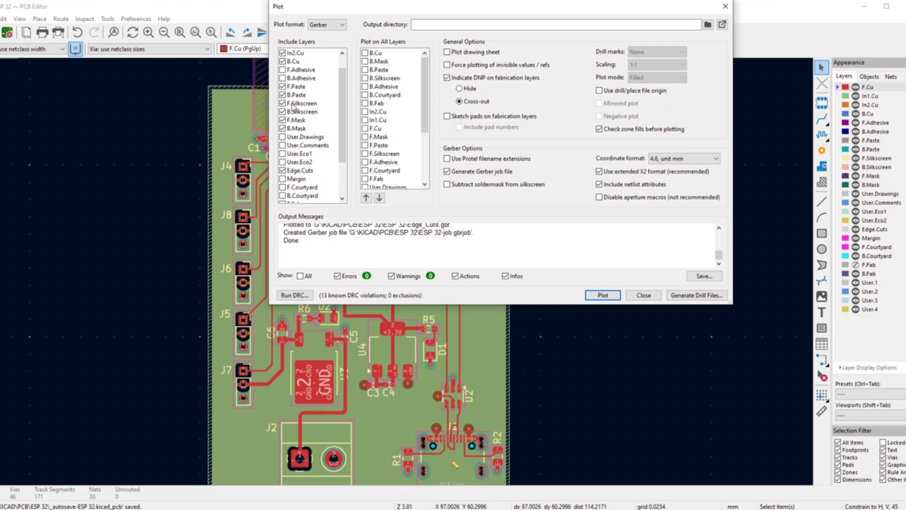
left_click(340, 25)
left_click(339, 25)
scroll(305, 112, "down", 2)
scroll(307, 122, "down", 1)
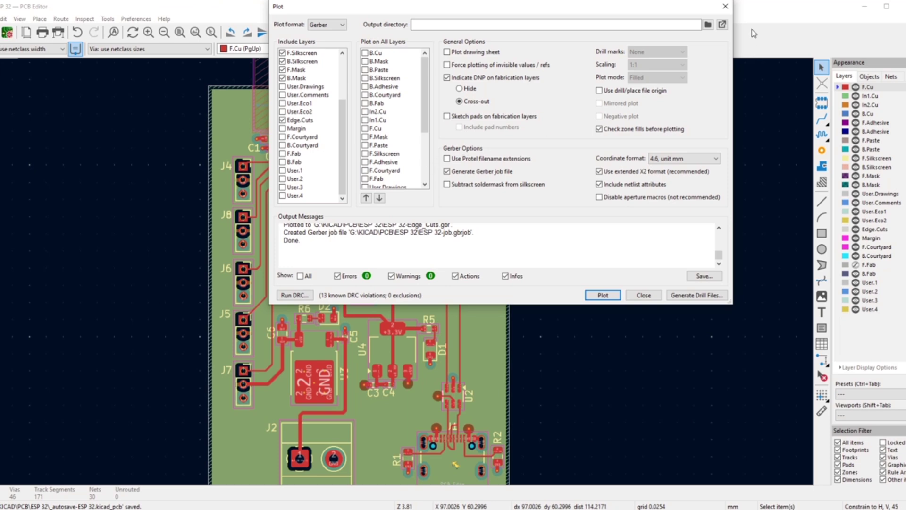
left_click(724, 6)
- Open the component placement file export and choose the project's CPL folder as the output directory
scroll(405, 276, "down", 3)
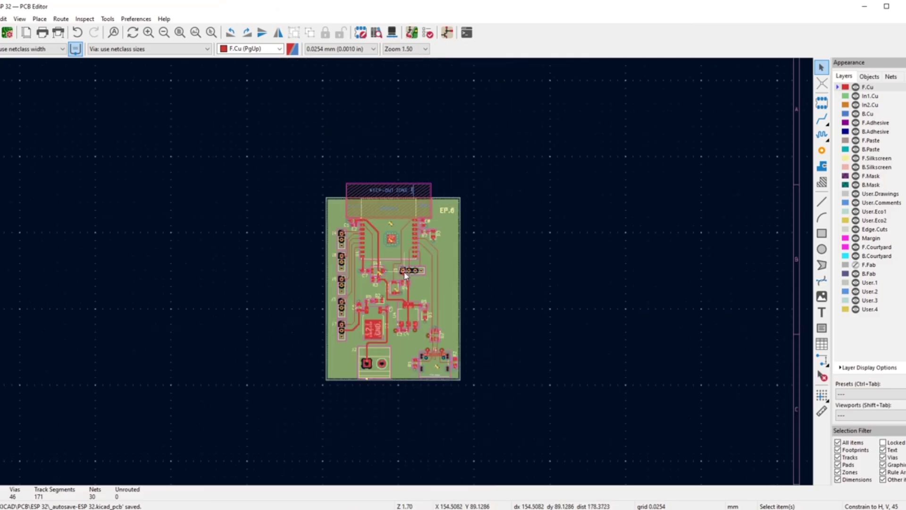
scroll(405, 276, "up", 2)
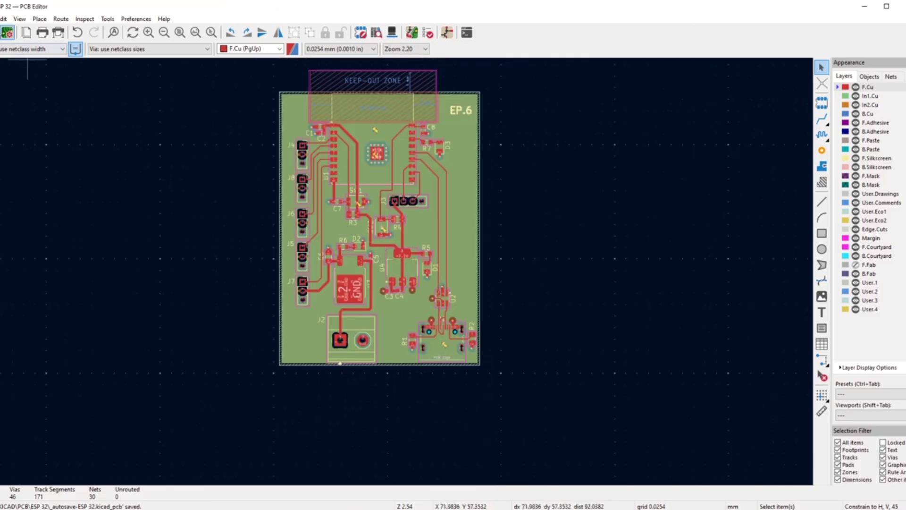
left_click(1, 18)
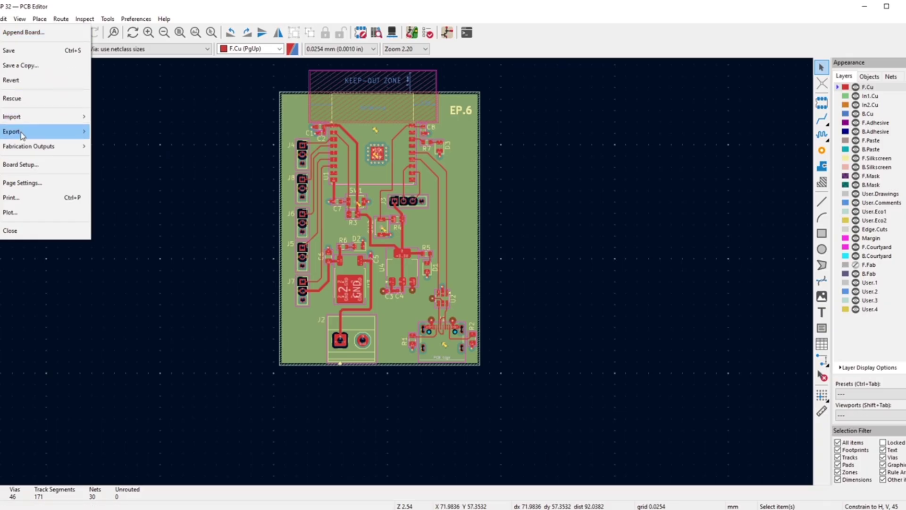
mouse_move(27, 144)
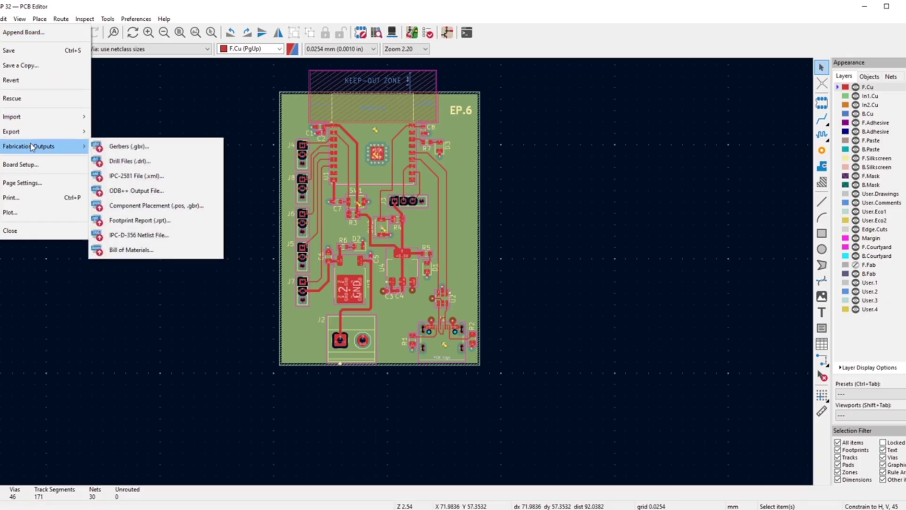
left_click(165, 206)
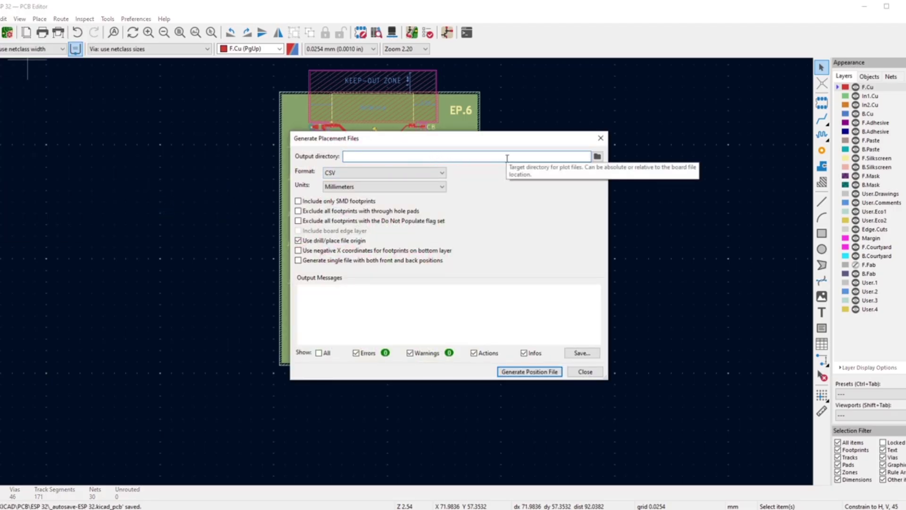
left_click(598, 156)
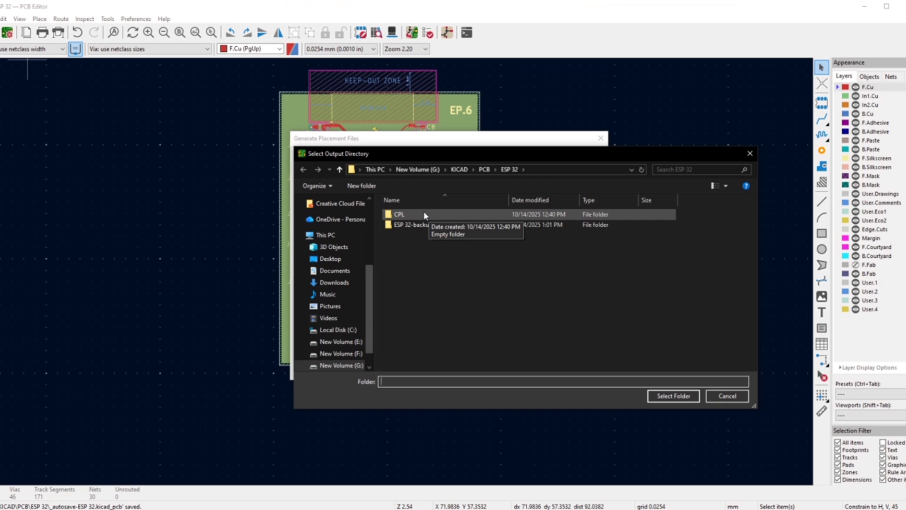
left_click(425, 215)
left_click(673, 397)
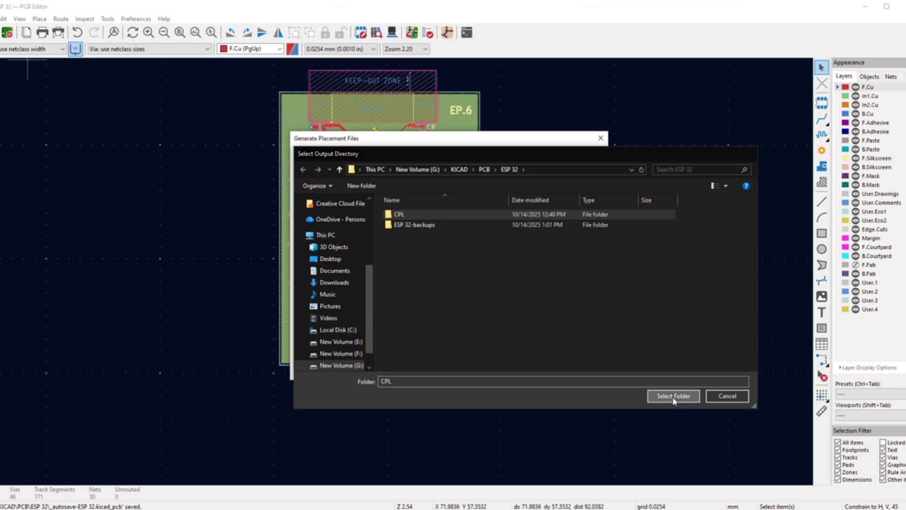
- Generate the component placement files as CSV in millimetres and close the export settings
left_click(471, 260)
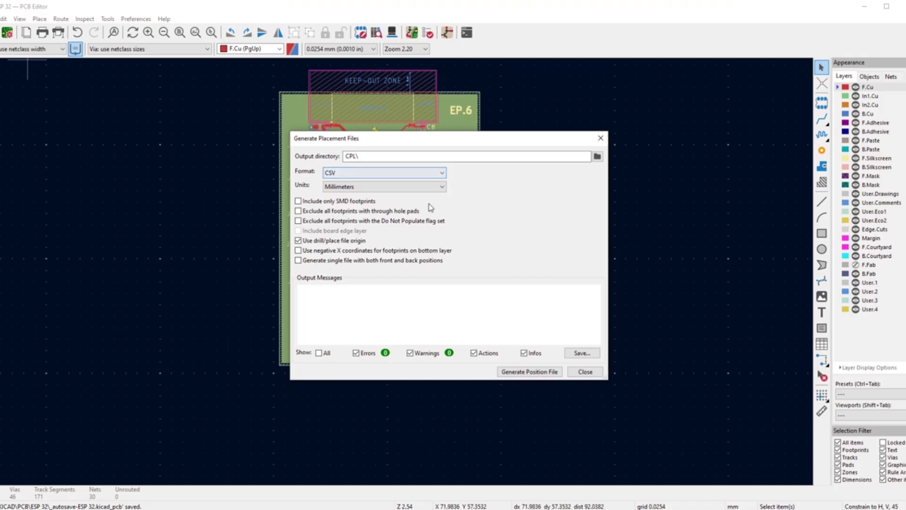
left_click(520, 373)
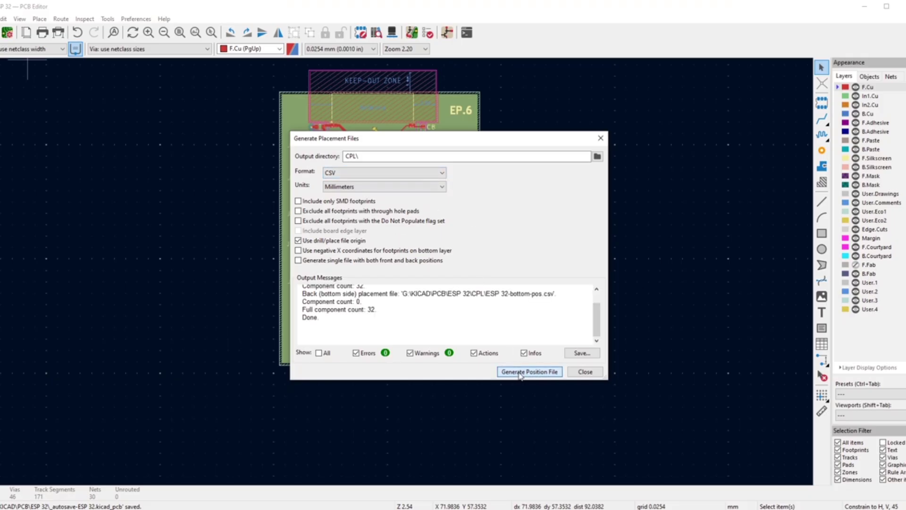
left_click(585, 371)
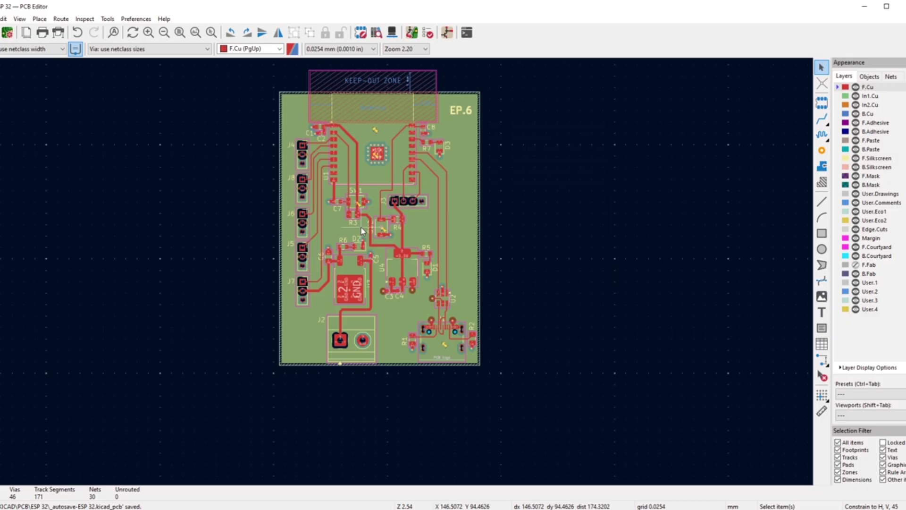
- Switch to the Schematic Editor and open the bill of materials export
mouse_move(501, 507)
left_click(493, 477)
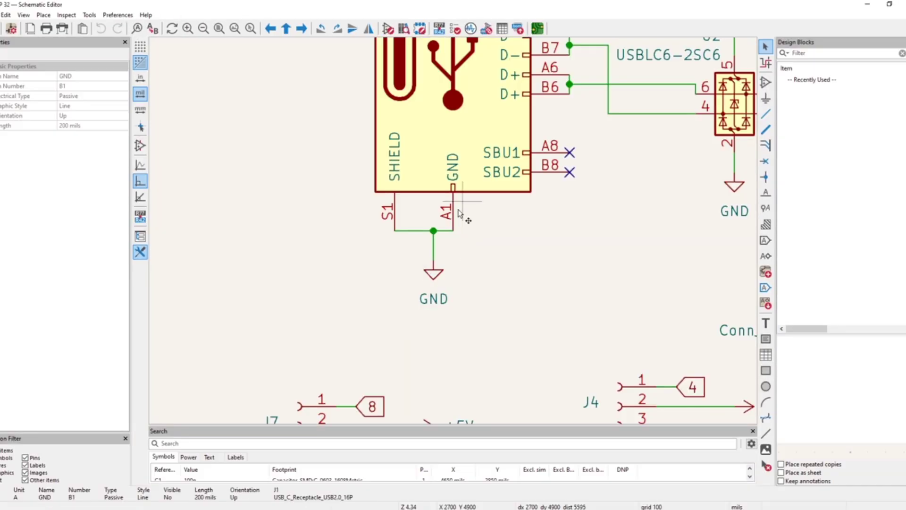
scroll(460, 214, "down", 3)
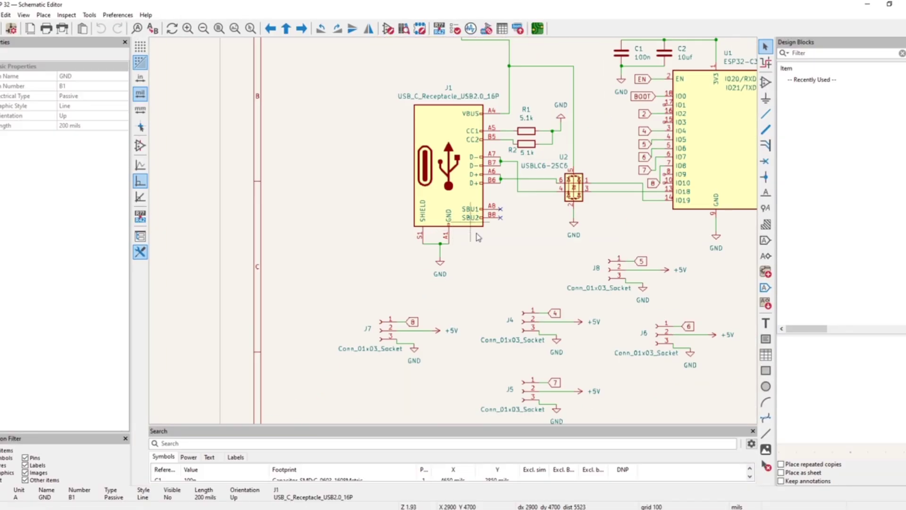
left_click(518, 29)
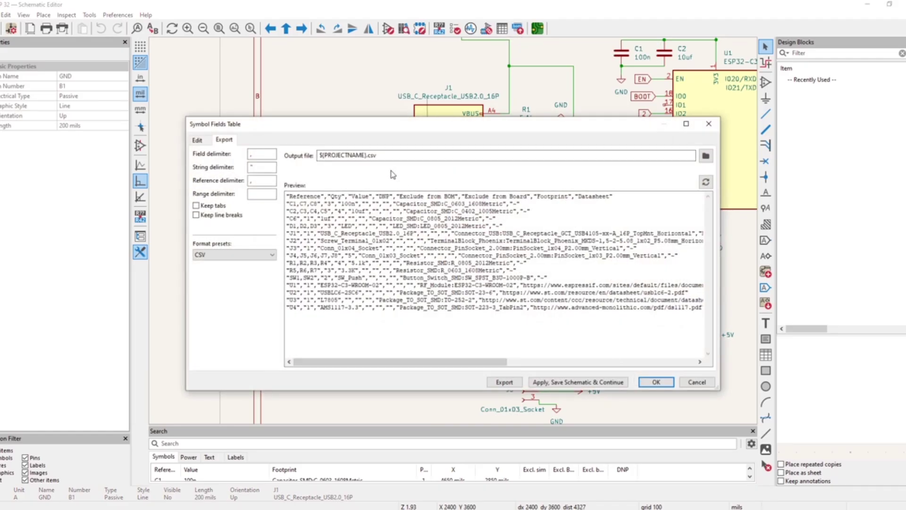
- Set the bill of materials output file to BOM.csv in the KICAD\PCB\ESP 32 project folder, using a relative path
left_click(706, 155)
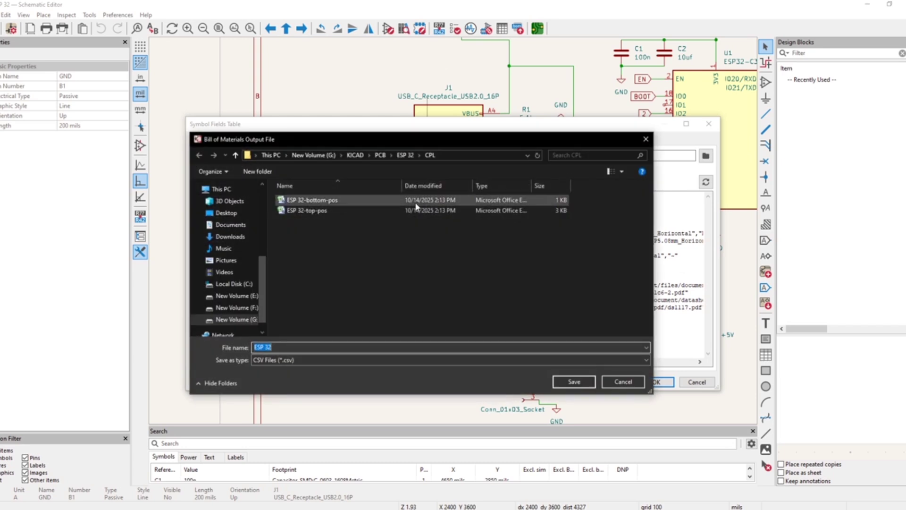
left_click(236, 321)
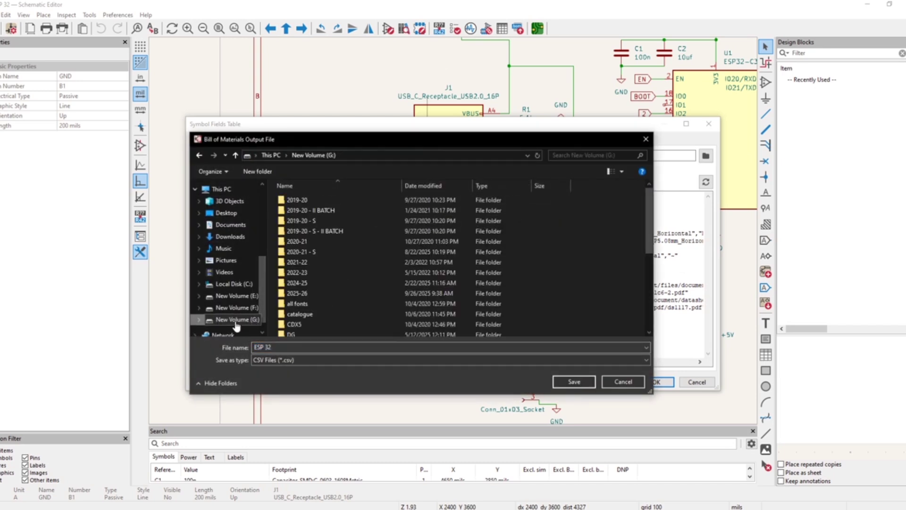
scroll(321, 284, "down", 5)
left_click(313, 300)
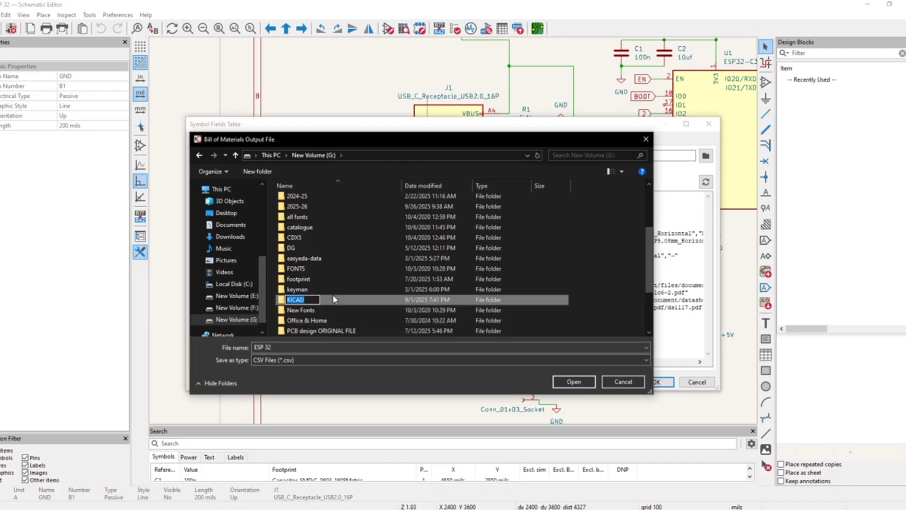
double_click(333, 300)
double_click(416, 210)
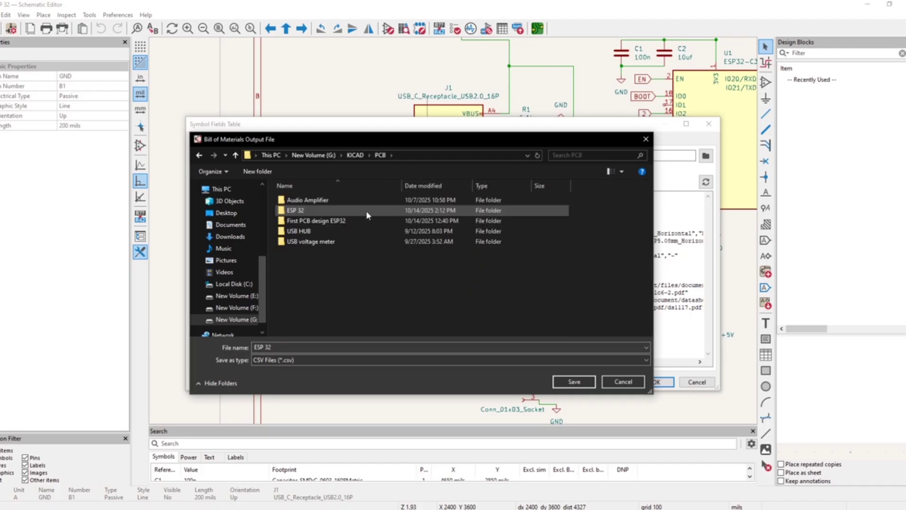
double_click(323, 211)
left_click(310, 351)
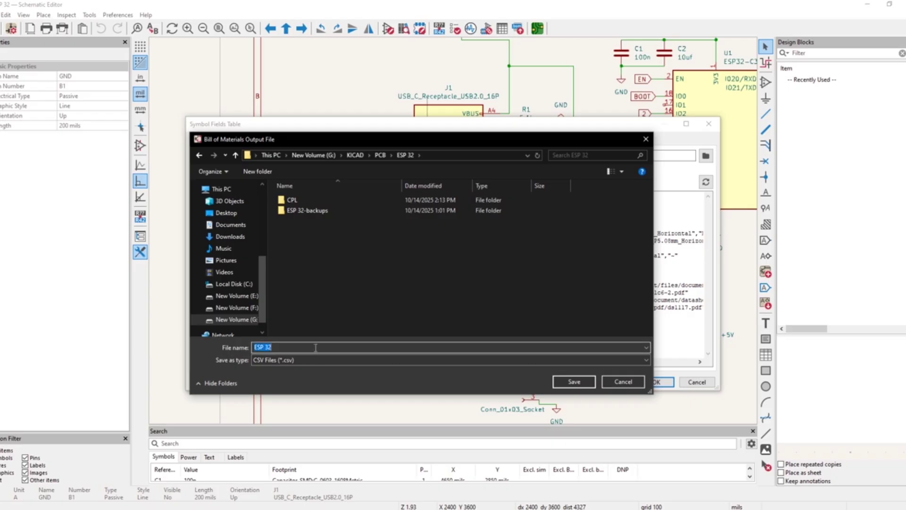
type("BOM")
left_click(585, 382)
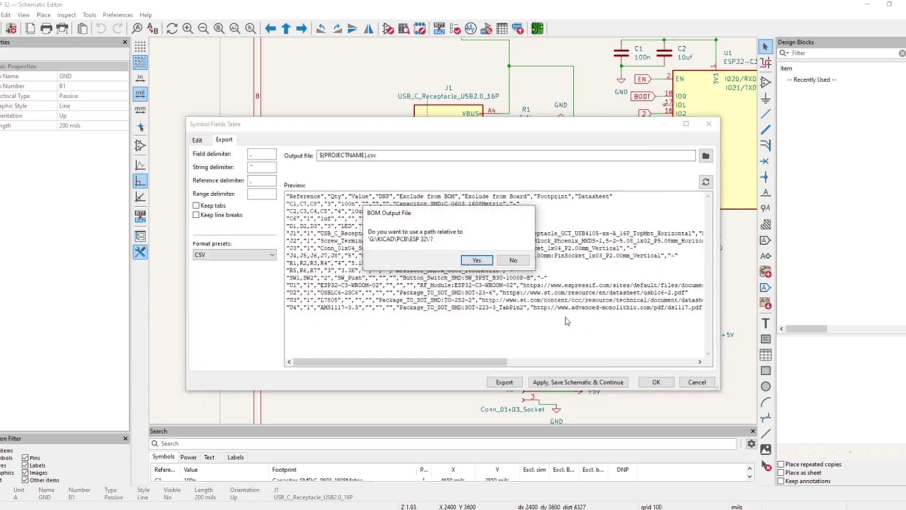
left_click(477, 260)
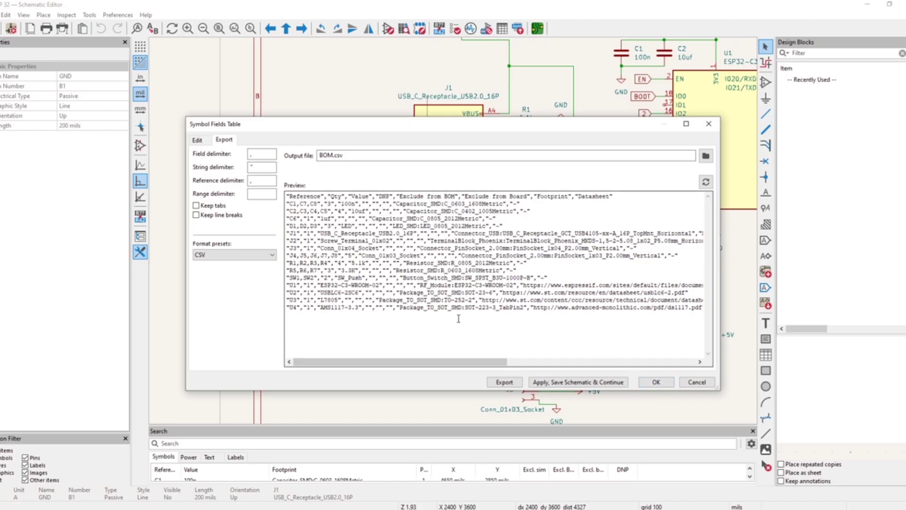
- Export the bill of materials as CSV, acknowledge the confirmation and close the symbol fields table
left_click(504, 385)
left_click(510, 261)
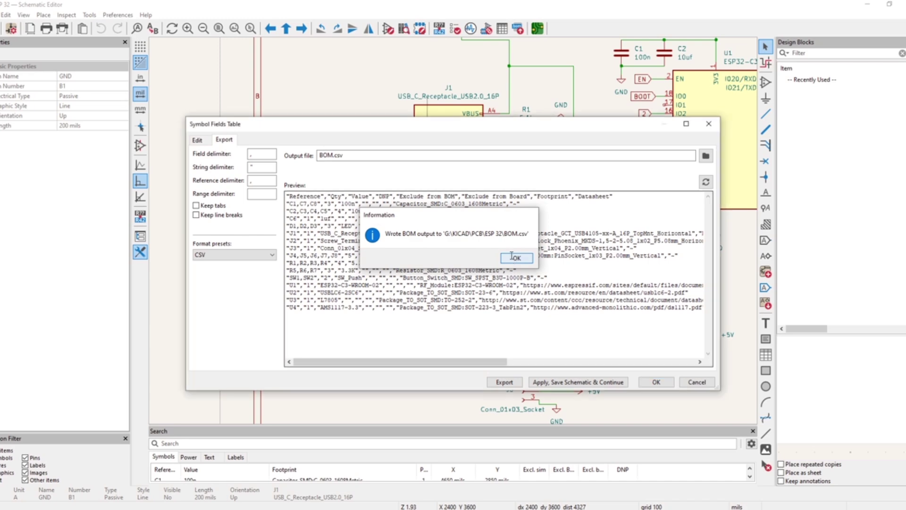
left_click(656, 382)
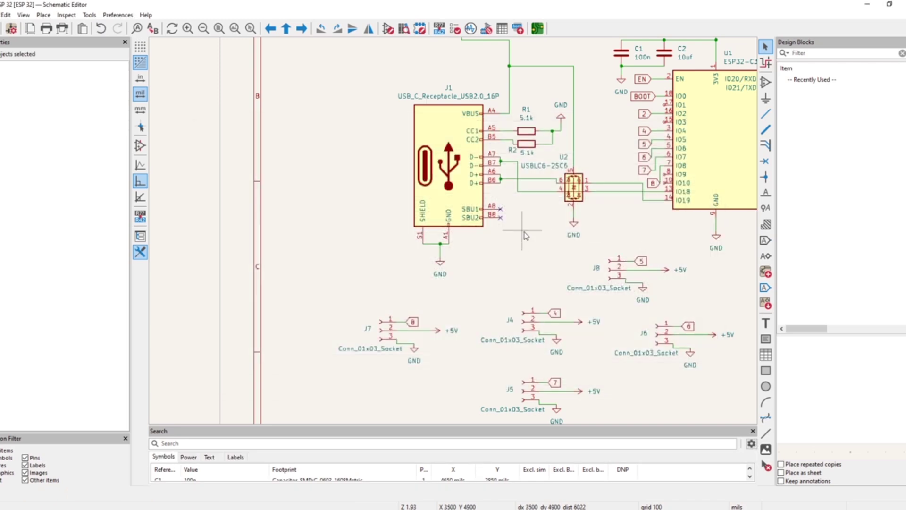
scroll(481, 222, "down", 3)
scroll(482, 222, "down", 2)
scroll(479, 220, "up", 2)
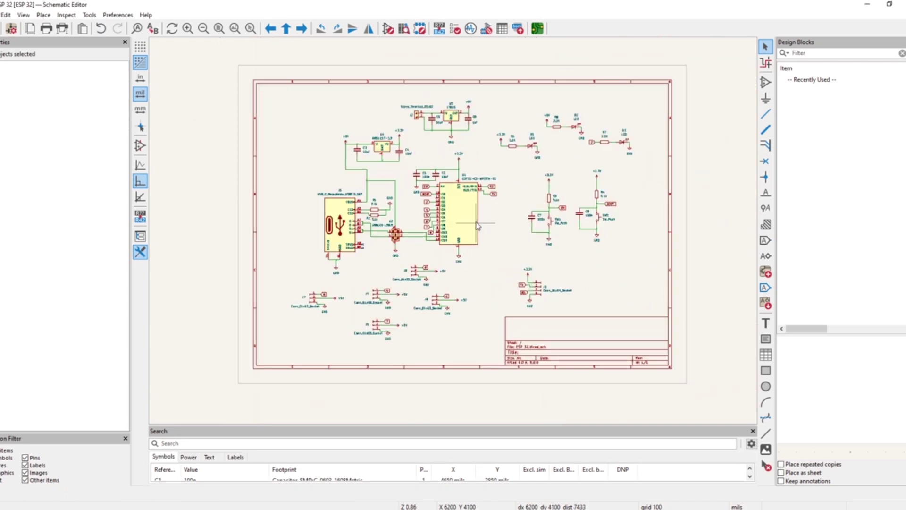
- Switch to File Explorer and compress the Gerber files, job file and fp-info-cache of the project folder into ESP 32.rar
mouse_move(495, 508)
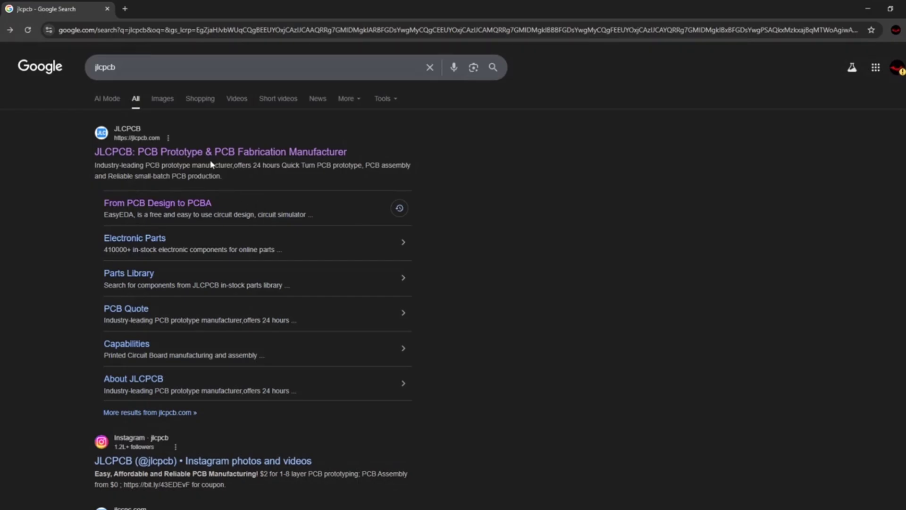
left_click(210, 151)
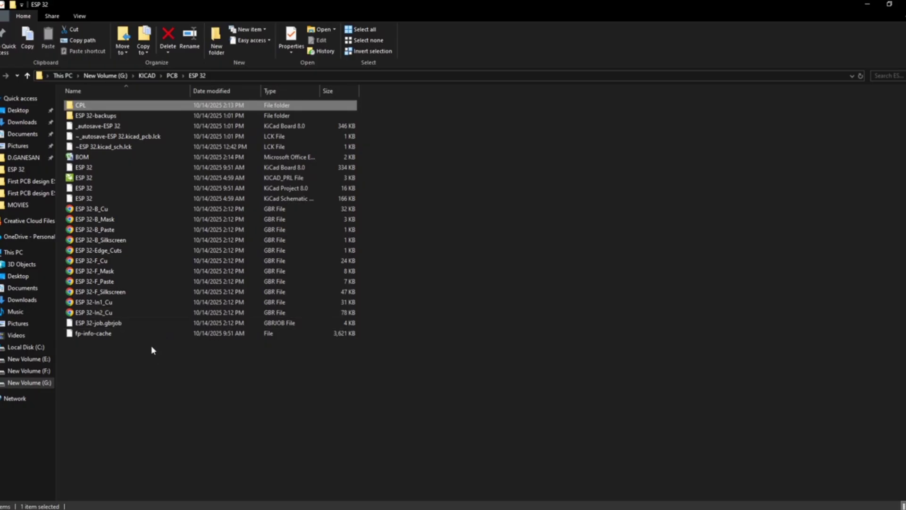
left_click_drag(149, 341, 155, 208)
right_click(154, 208)
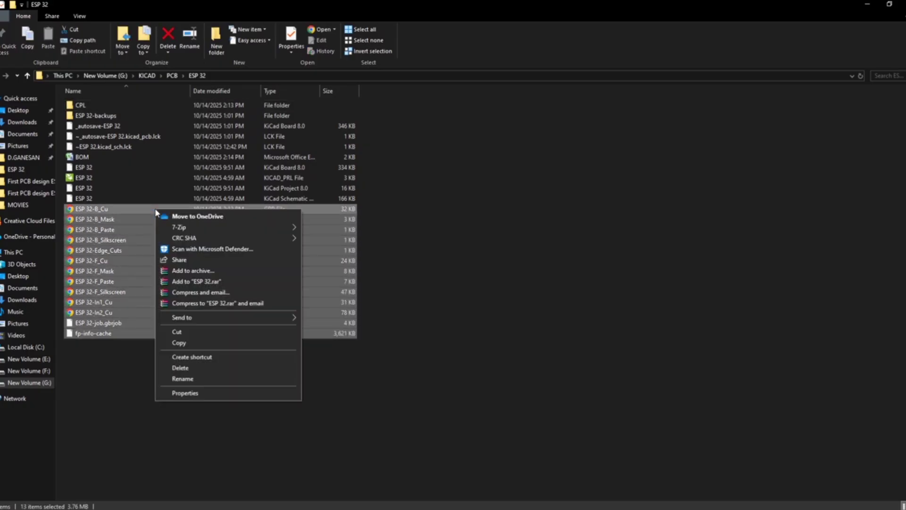
left_click(193, 282)
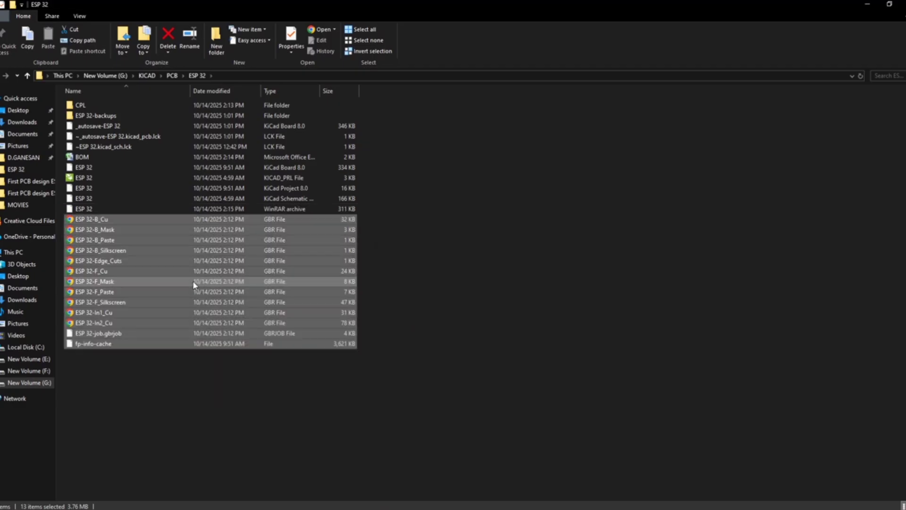
- Open the ESP 32.rar archive to check the packed files, dismiss the licence reminder and close the archive
double_click(95, 209)
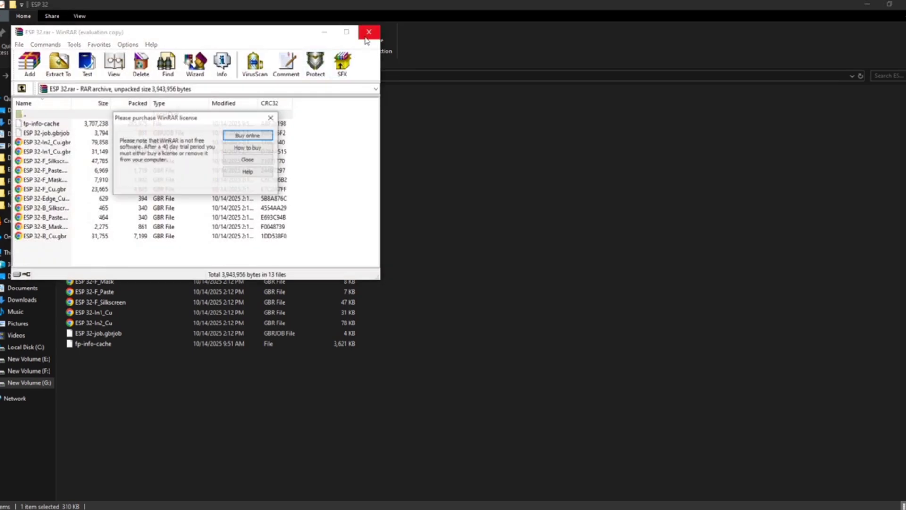
left_click(270, 118)
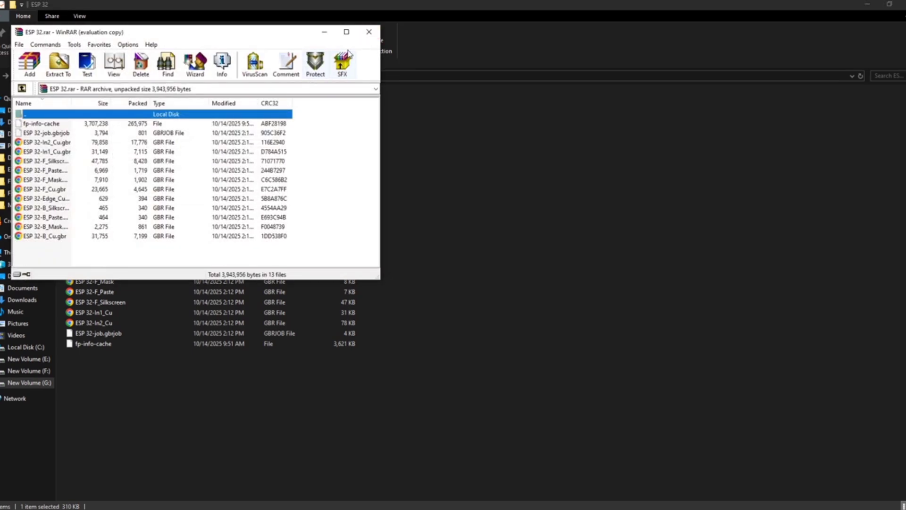
left_click(369, 33)
- Rename the ESP 32 WinRAR archive as ESP 32 PCB DEMO
right_click(106, 202)
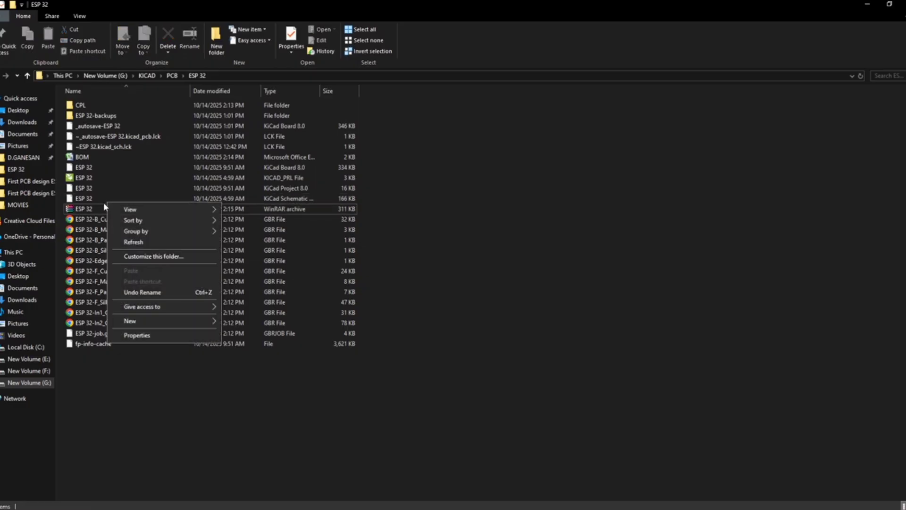
left_click(81, 408)
right_click(92, 207)
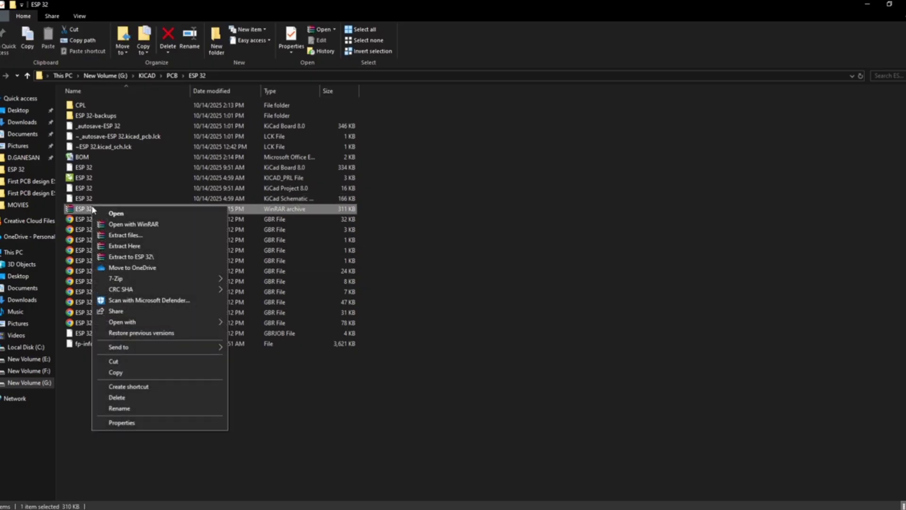
left_click(149, 407)
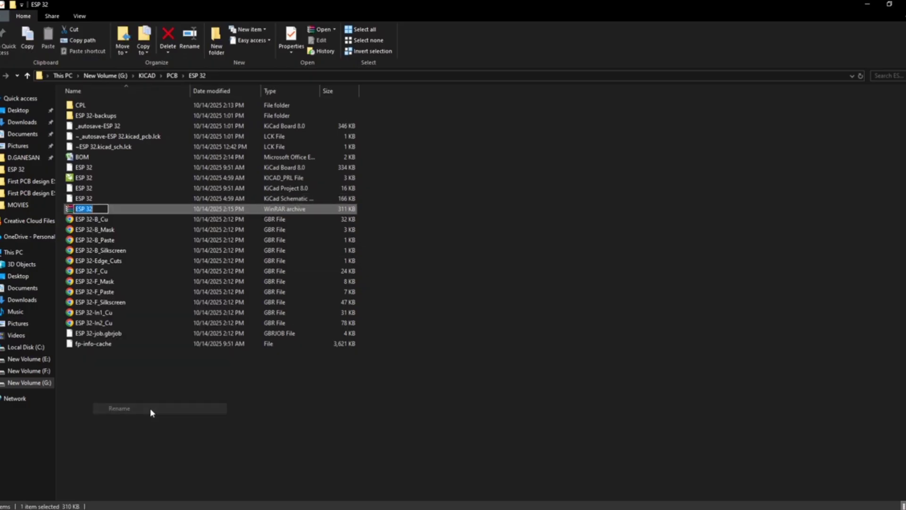
left_click(99, 209)
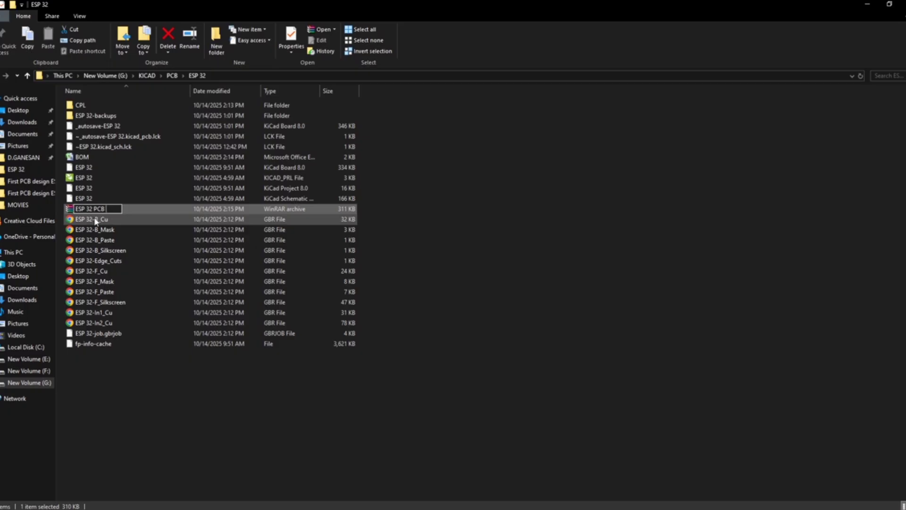
type("PCB DEMO")
key("Return")
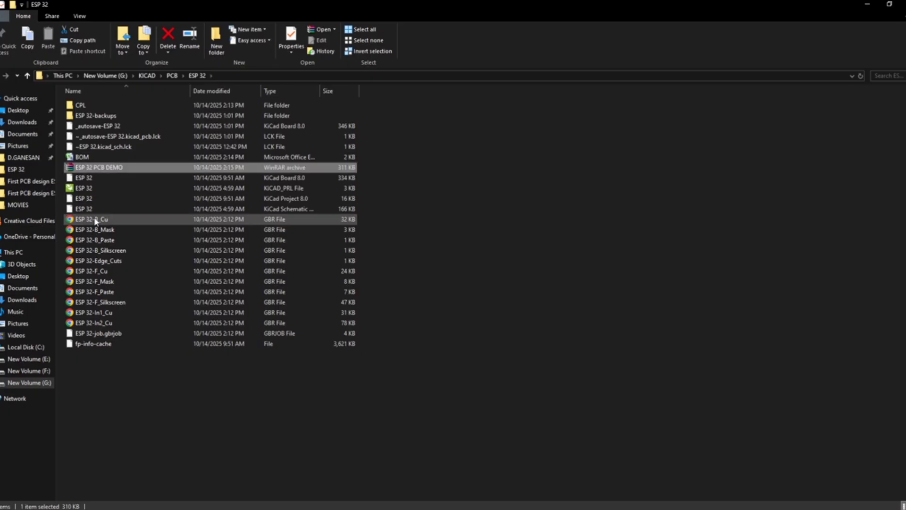
- Minimize File Explorer, switch to the browser and open the JLCPCB website from the search results
left_click(867, 4)
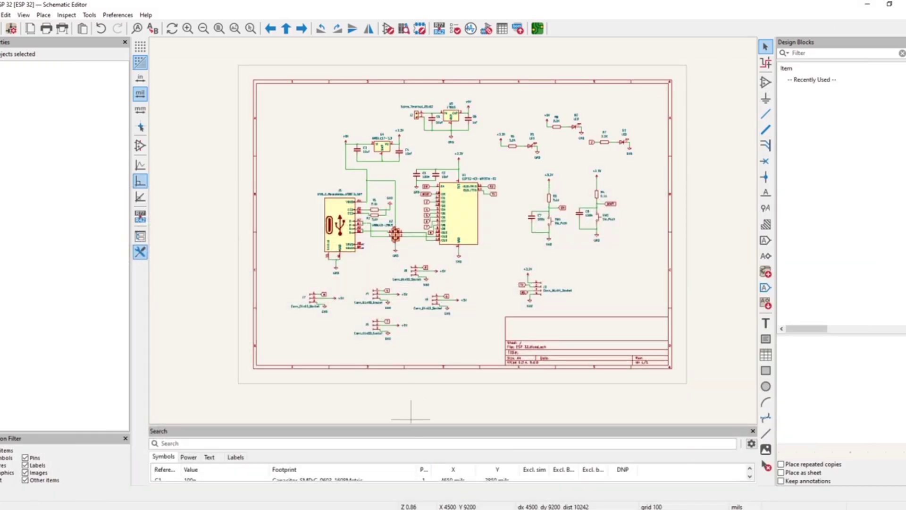
left_click(476, 485)
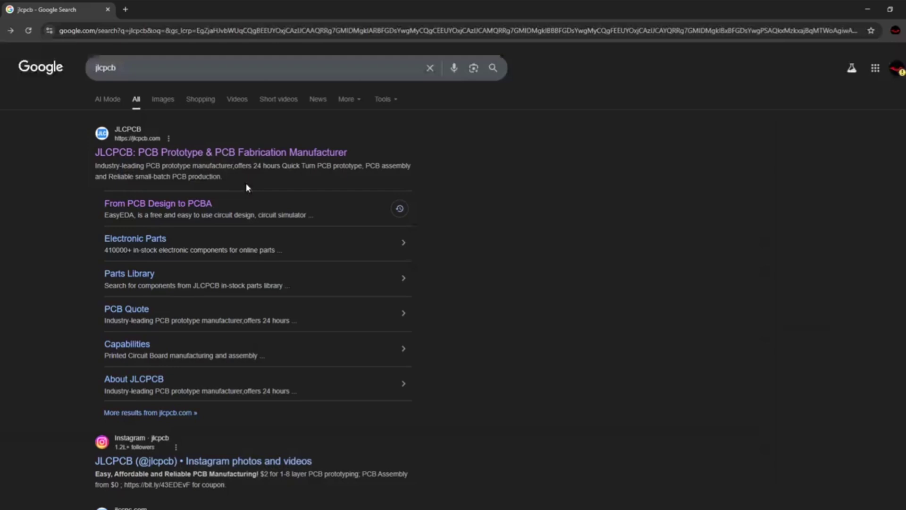
left_click(194, 151)
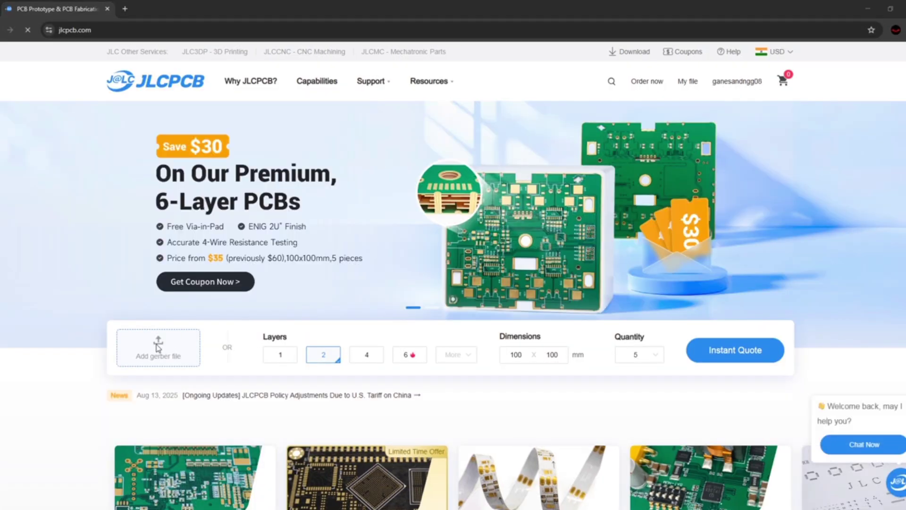
- Upload the ESP 32 PCB DEMO archive from the KICAD\PCB\ESP 32 folder as the Gerber file for the quote
left_click(158, 348)
left_click(33, 186)
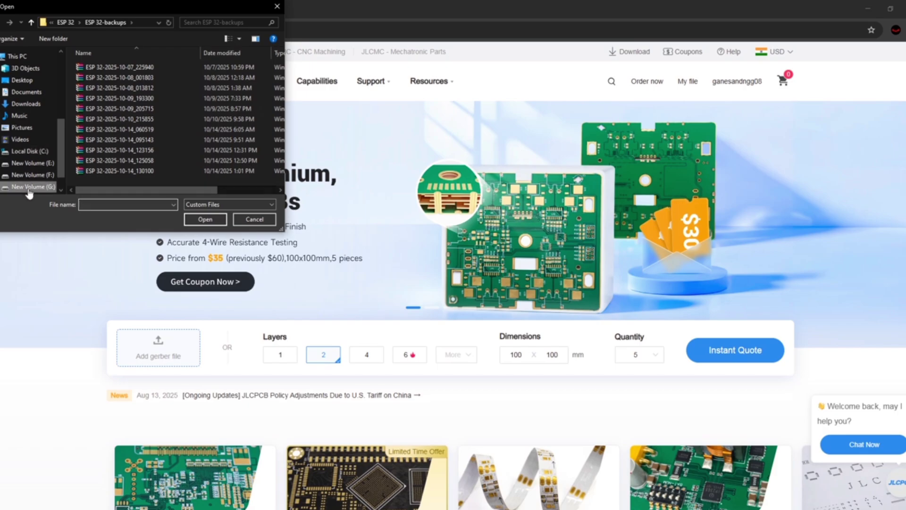
scroll(113, 136, "down", 2)
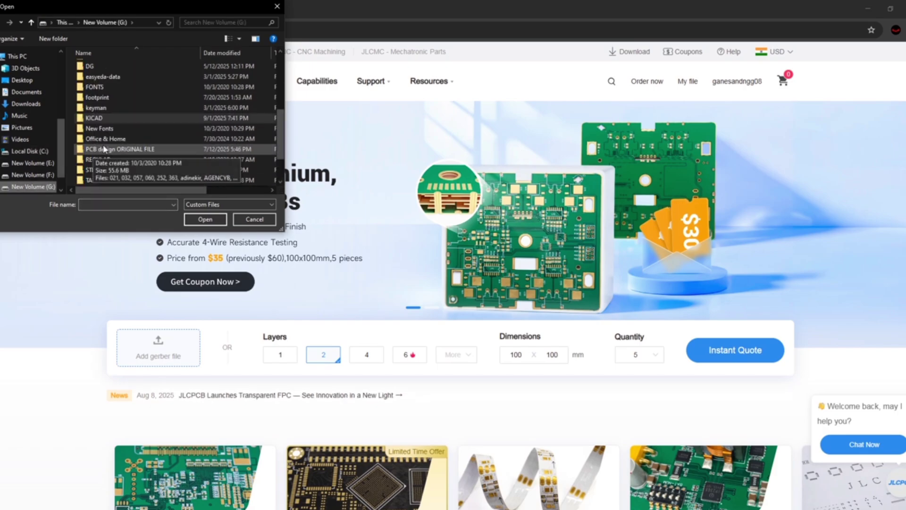
double_click(111, 118)
double_click(187, 100)
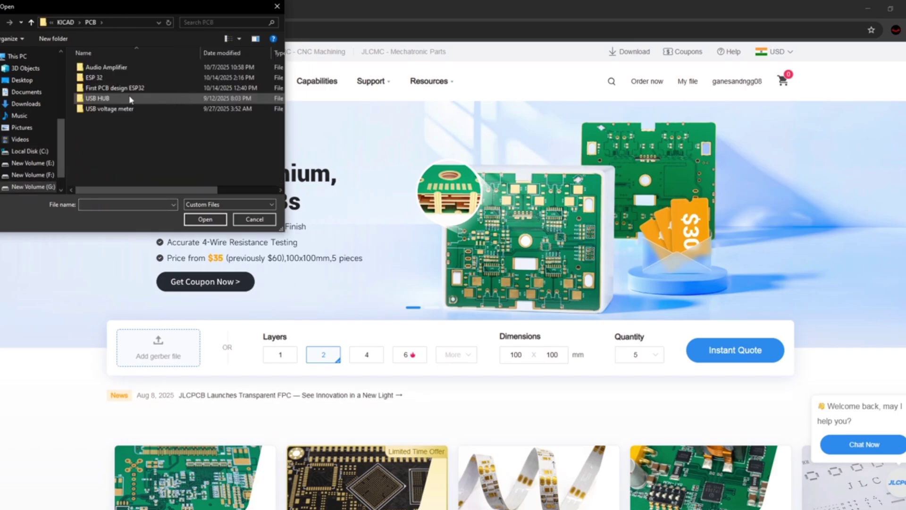
double_click(113, 78)
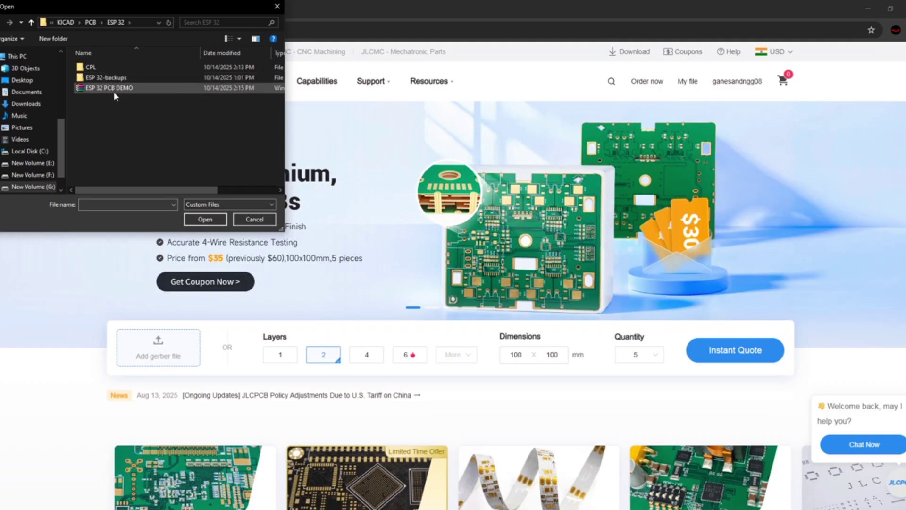
double_click(114, 89)
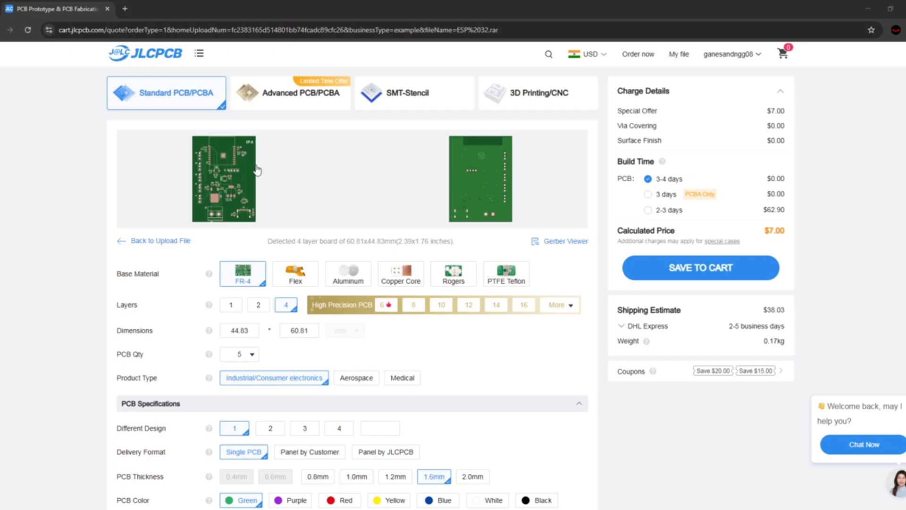
- Inspect the uploaded board in the Gerber Viewer's 3D, Layers and 2D views, then close the viewer
left_click(552, 245)
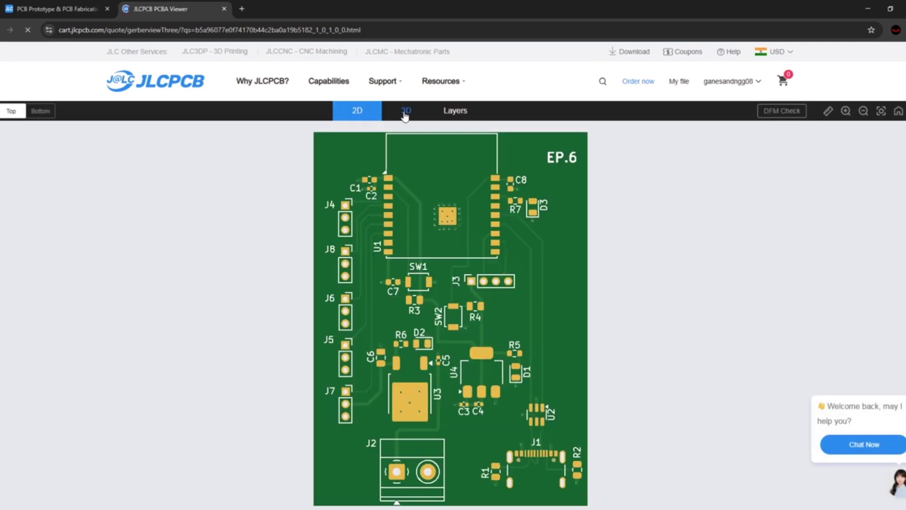
left_click(407, 115)
left_click(445, 115)
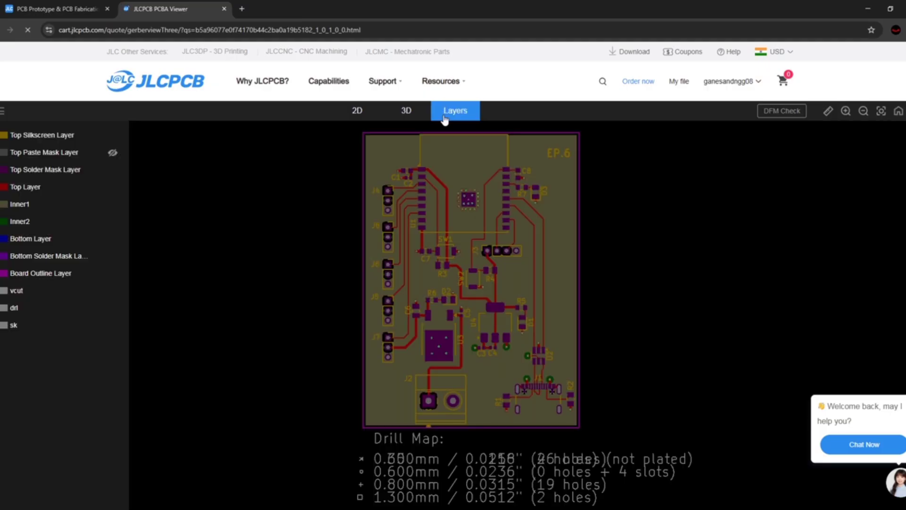
left_click(403, 115)
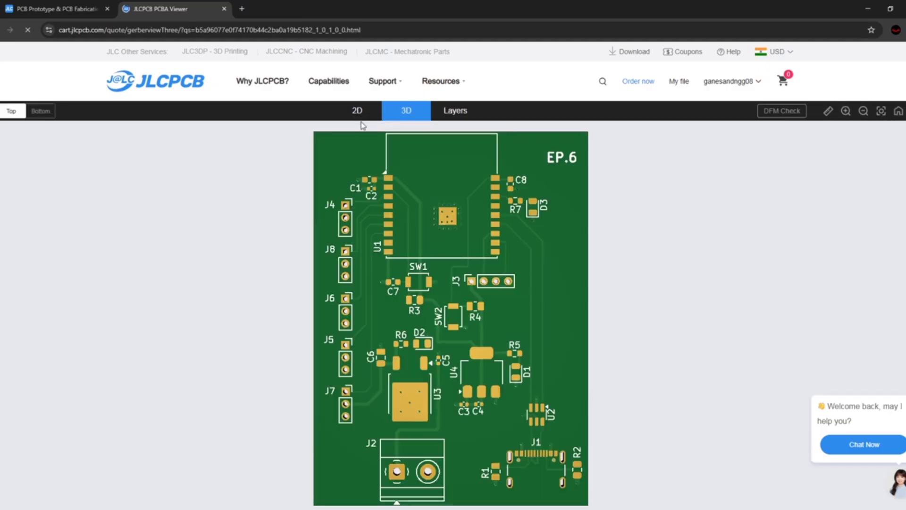
left_click(354, 118)
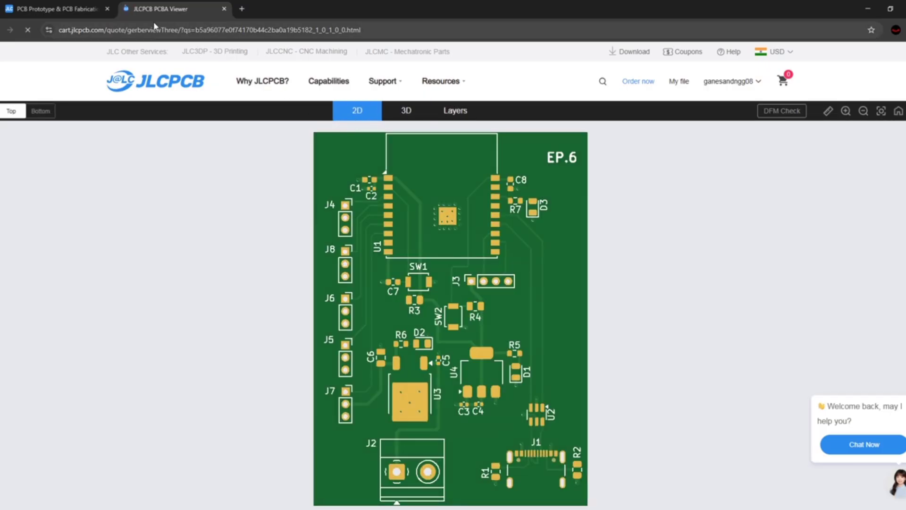
left_click(224, 8)
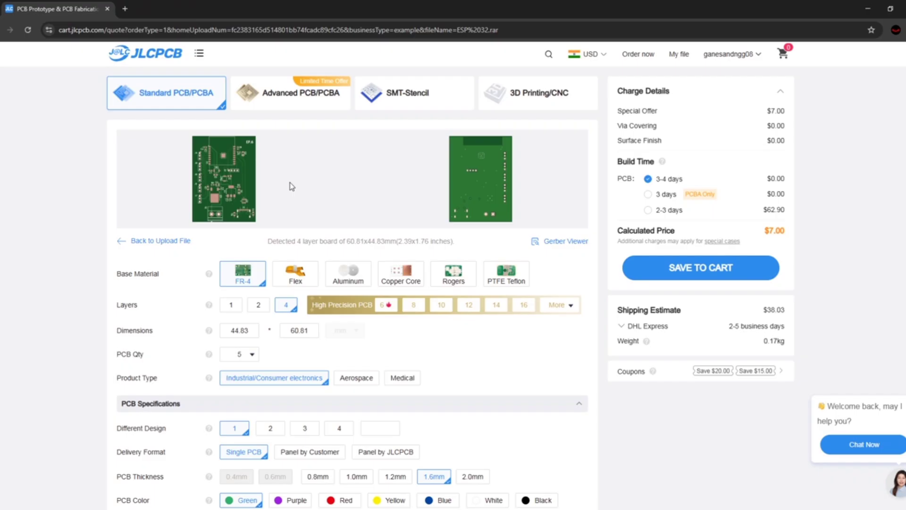
- Review the board's quote settings, covering the base material, layers, dimensions, PCB specifications and high-spec options
scroll(299, 184, "down", 3)
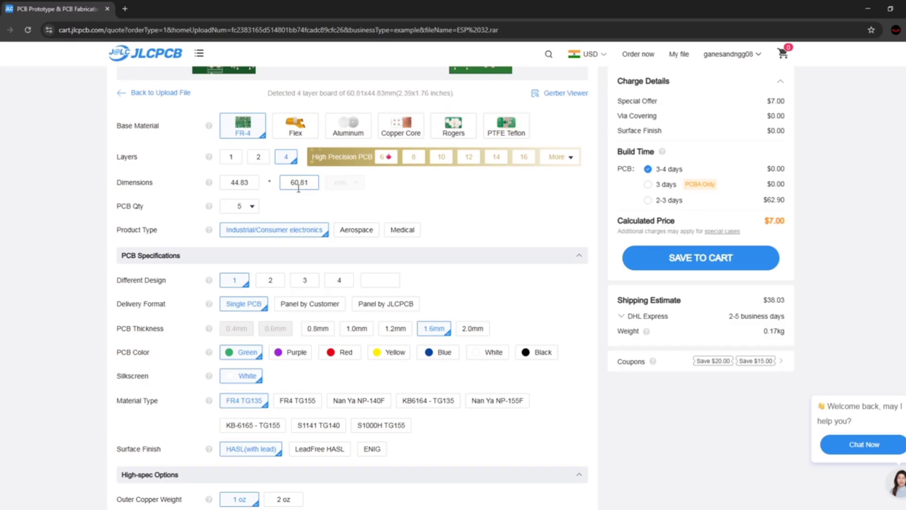
scroll(298, 188, "down", 2)
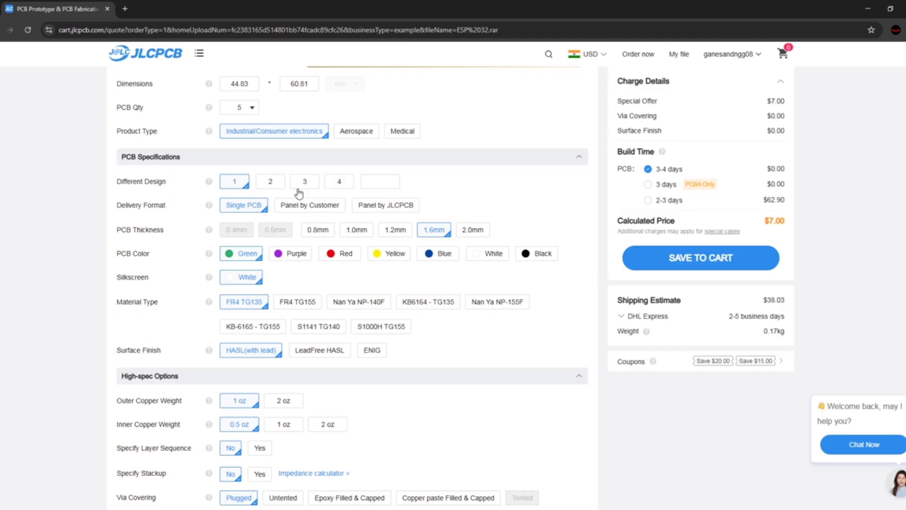
scroll(299, 192, "up", 4)
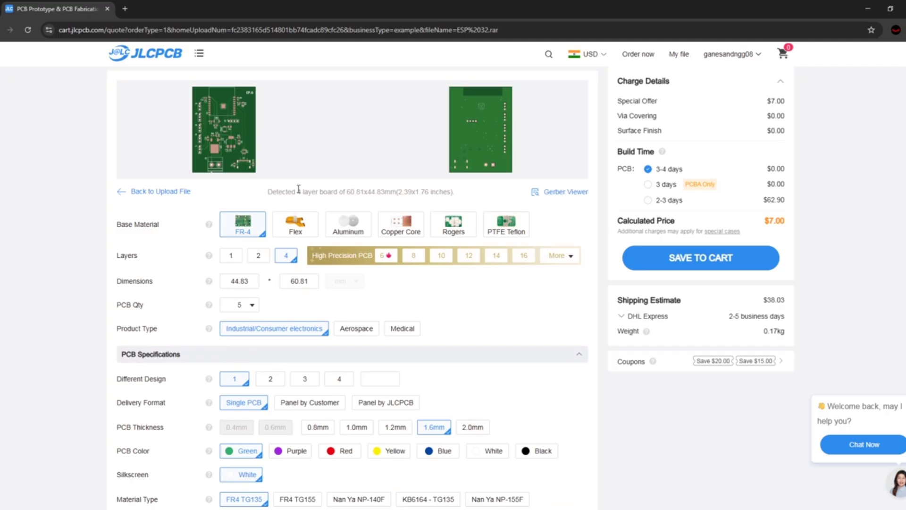
scroll(294, 270, "down", 6)
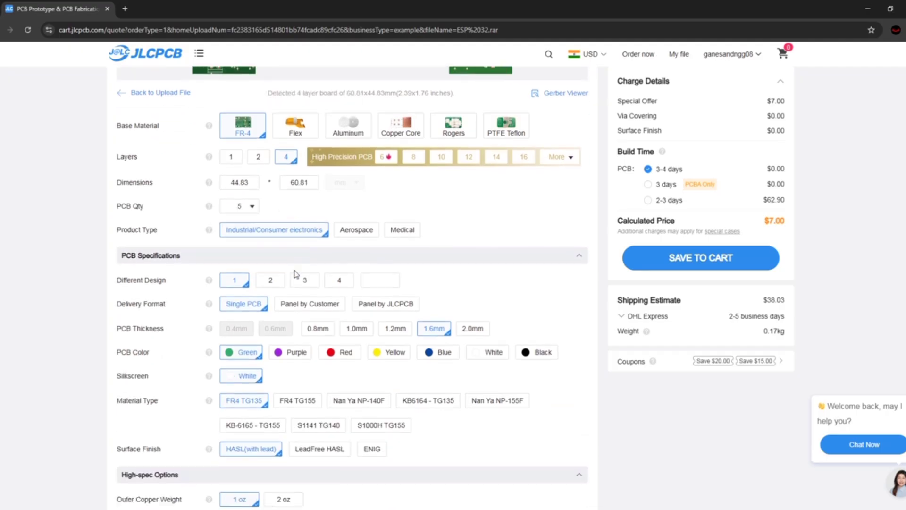
scroll(293, 270, "down", 4)
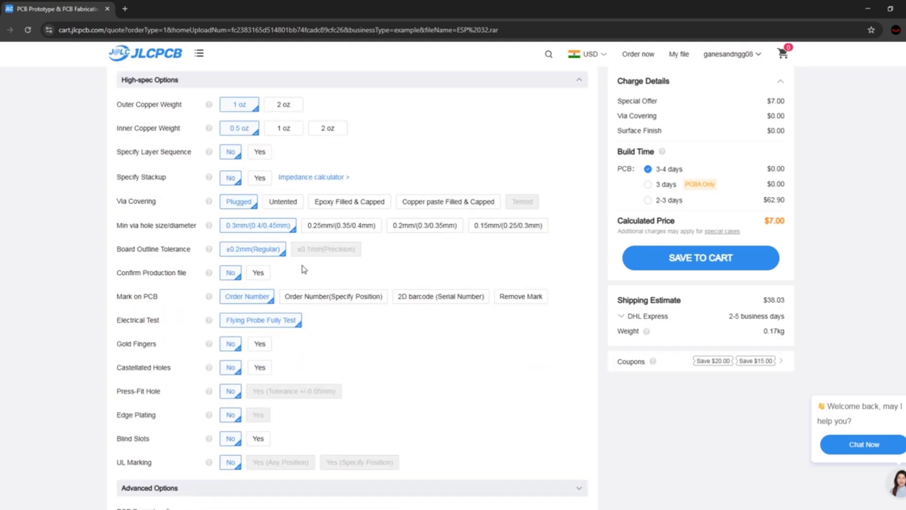
scroll(410, 276, "up", 2)
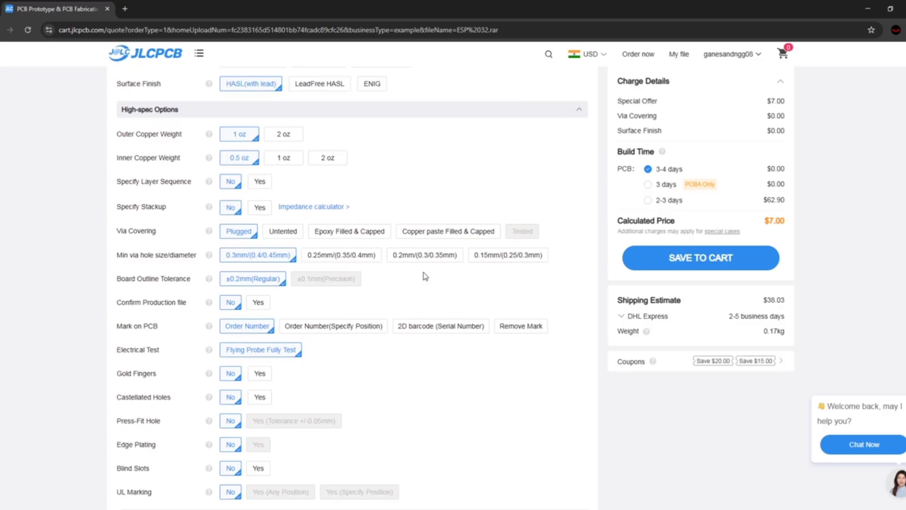
scroll(613, 236, "up", 2)
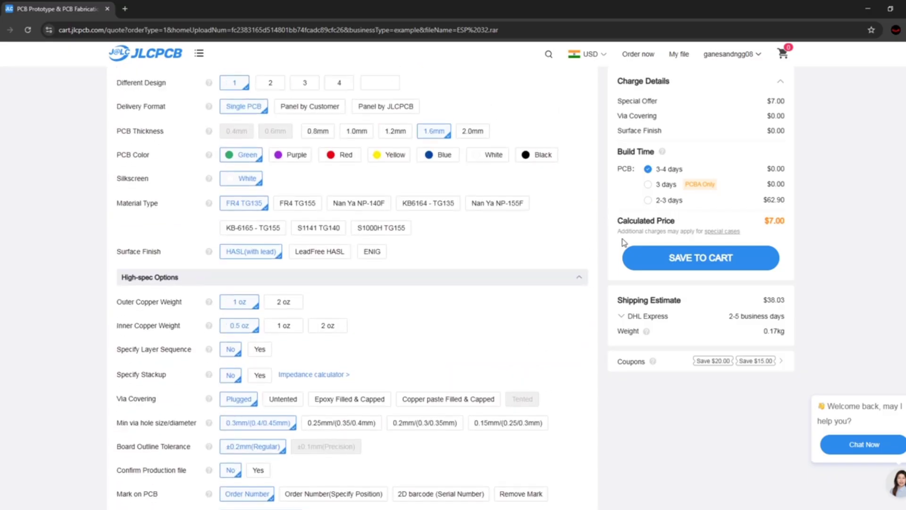
scroll(525, 235, "up", 7)
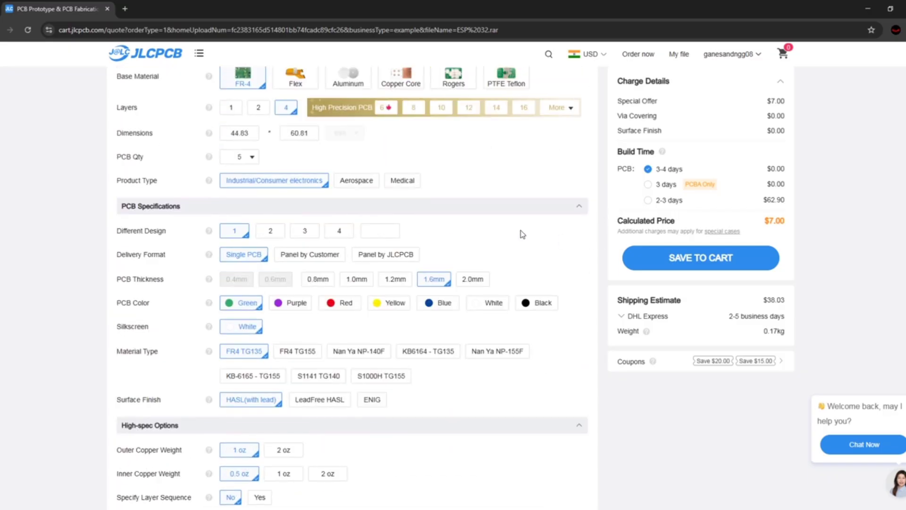
scroll(457, 226, "down", 9)
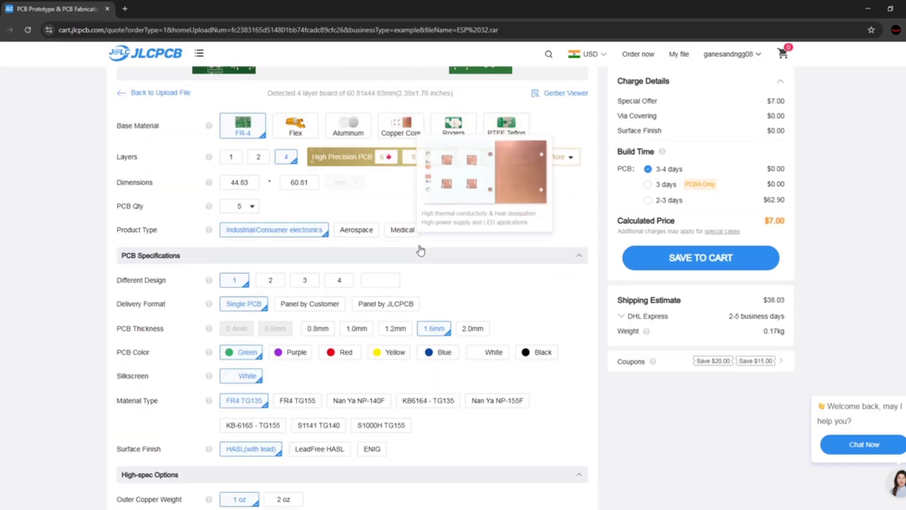
- Enable PCB Assembly with its default Economic, top-side options and continue to the assembly order's PCB preview
scroll(359, 304, "down", 7)
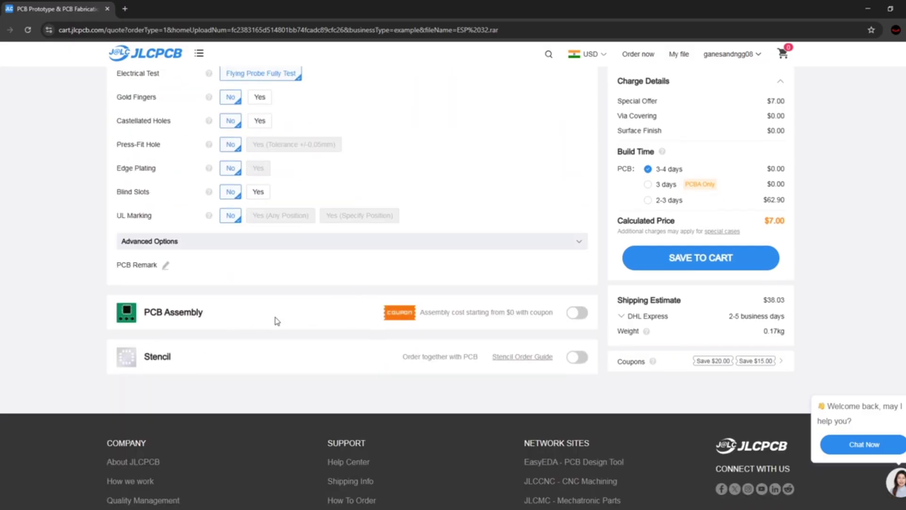
left_click(580, 320)
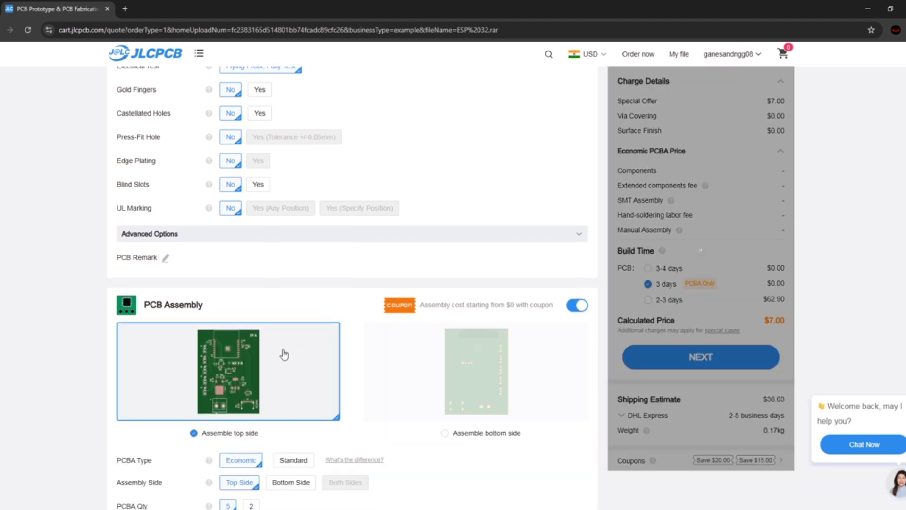
scroll(284, 355, "down", 2)
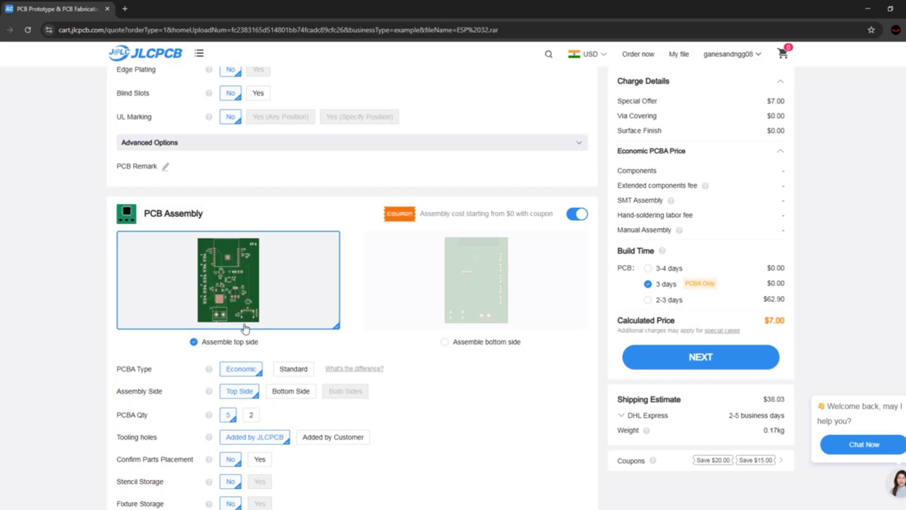
scroll(245, 329, "down", 4)
scroll(212, 267, "down", 4)
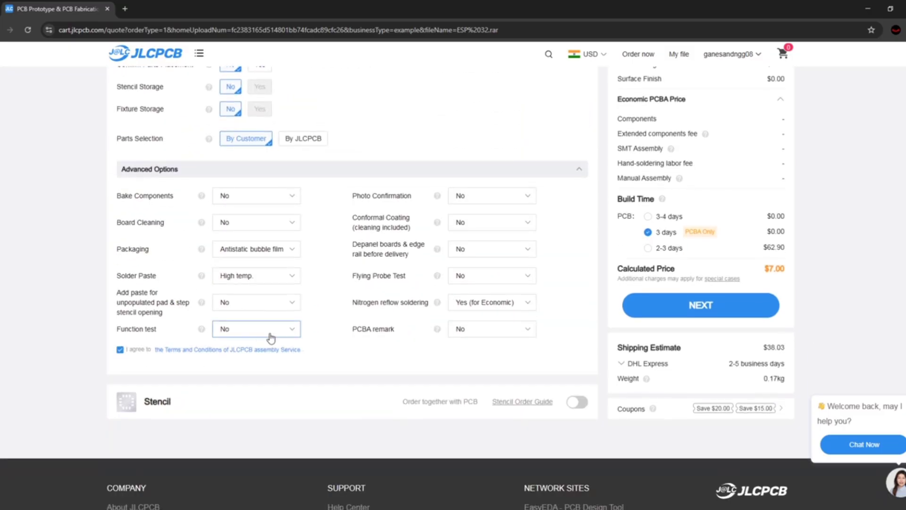
scroll(283, 338, "up", 1)
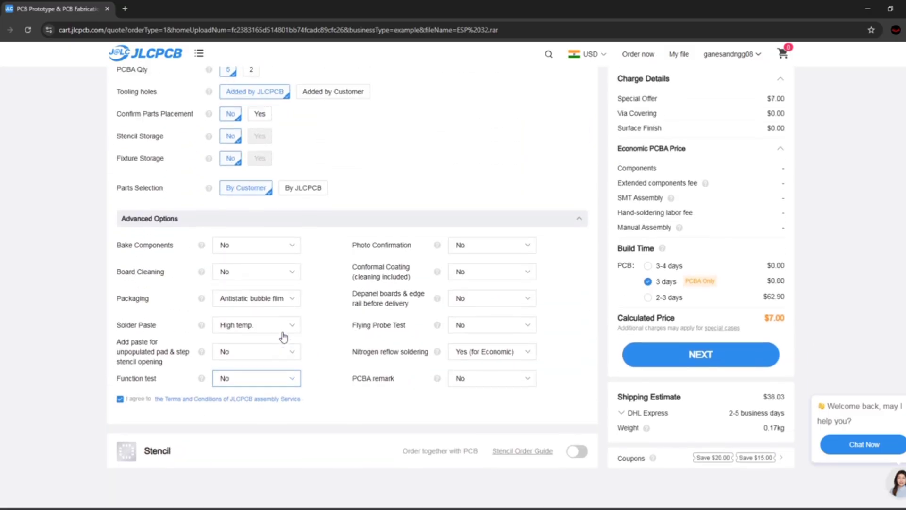
left_click(651, 350)
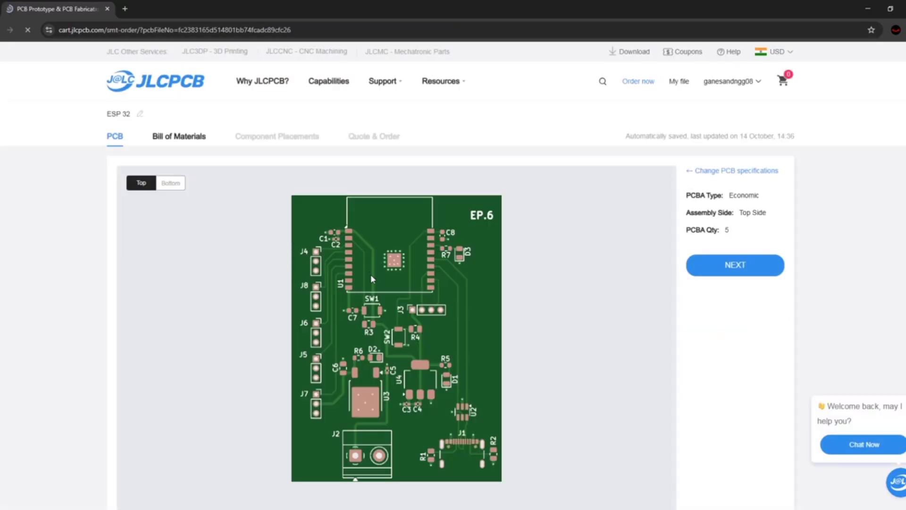
- Proceed to the Bill of Materials stage and add the BOM file from the ESP 32 folder
scroll(371, 276, "down", 2)
scroll(264, 226, "up", 2)
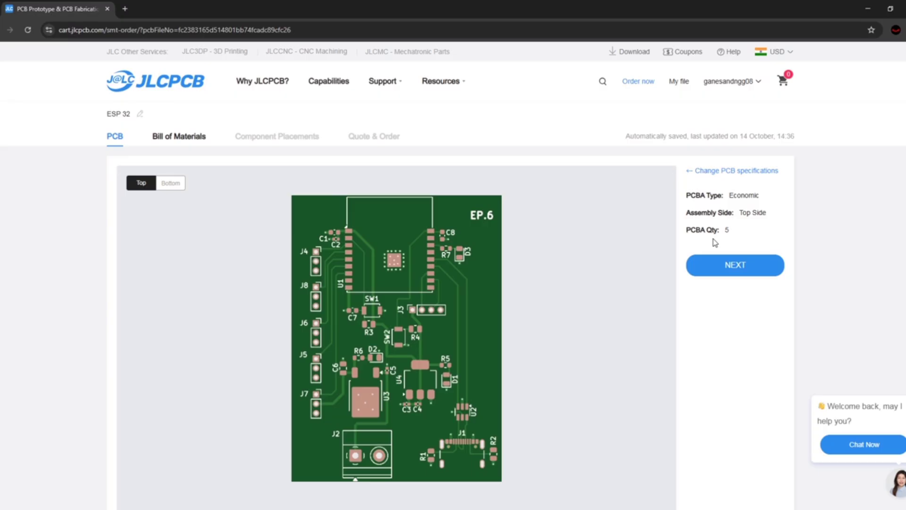
left_click(718, 265)
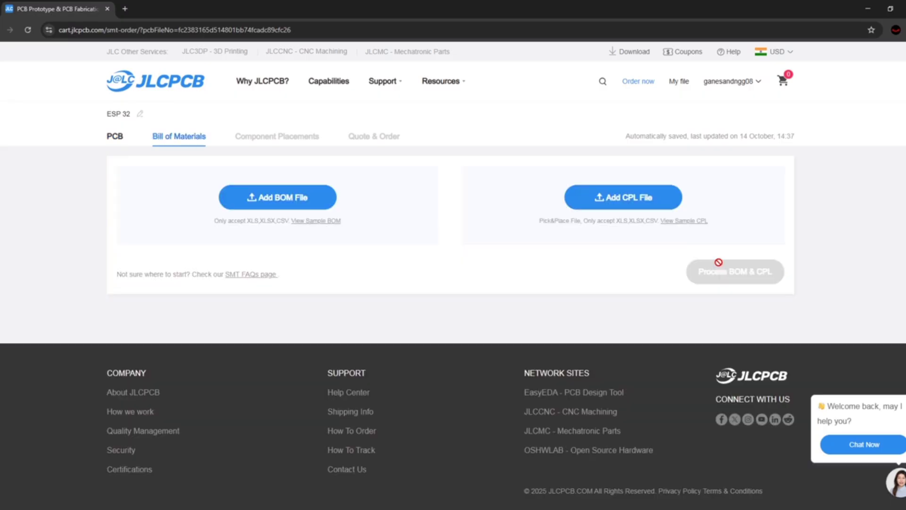
left_click(289, 201)
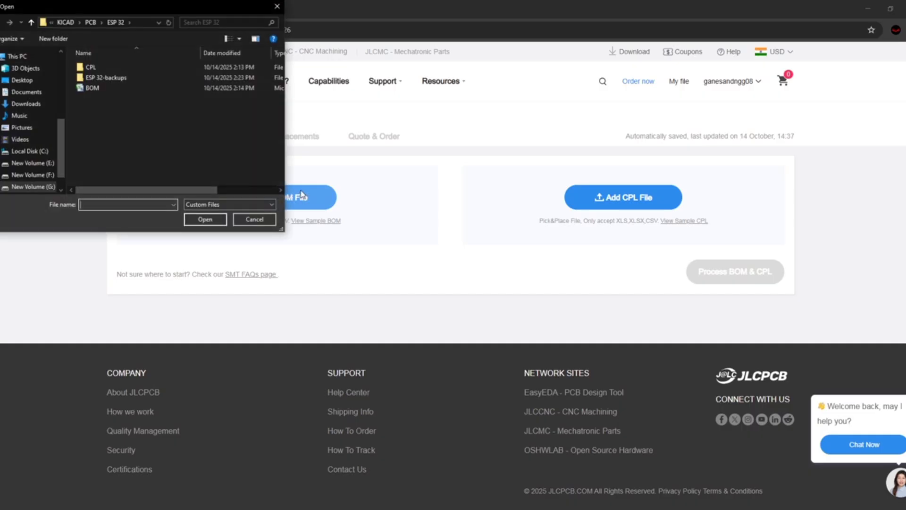
left_click(96, 91)
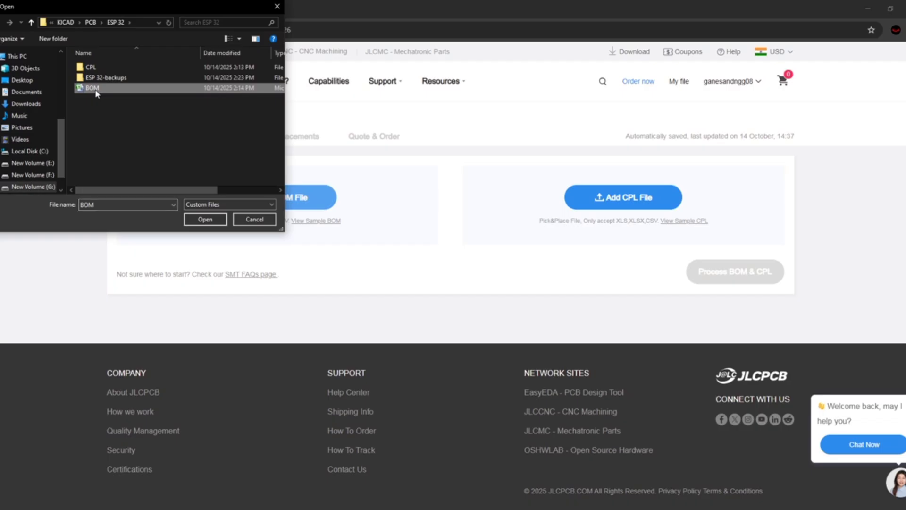
left_click(203, 224)
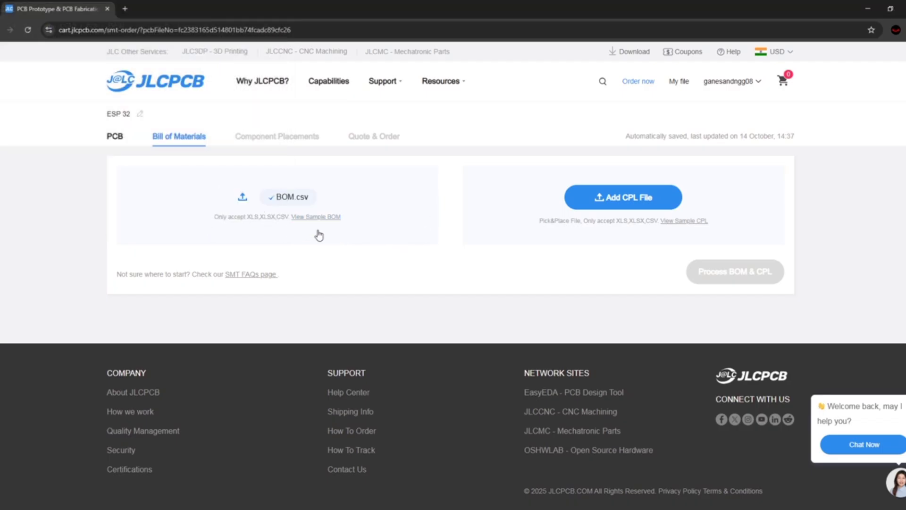
- Add the ESP 32-top-pos file from the CPL folder as the CPL file and process the BOM and CPL
left_click(588, 197)
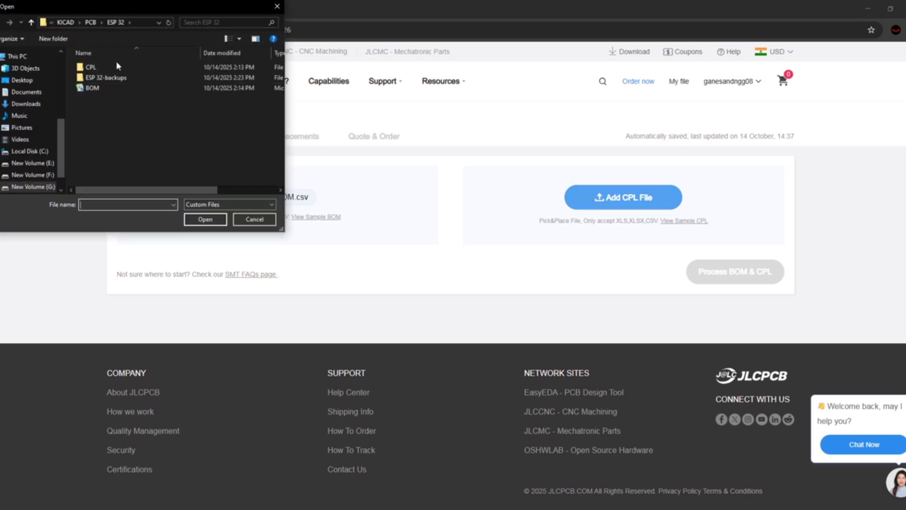
double_click(113, 67)
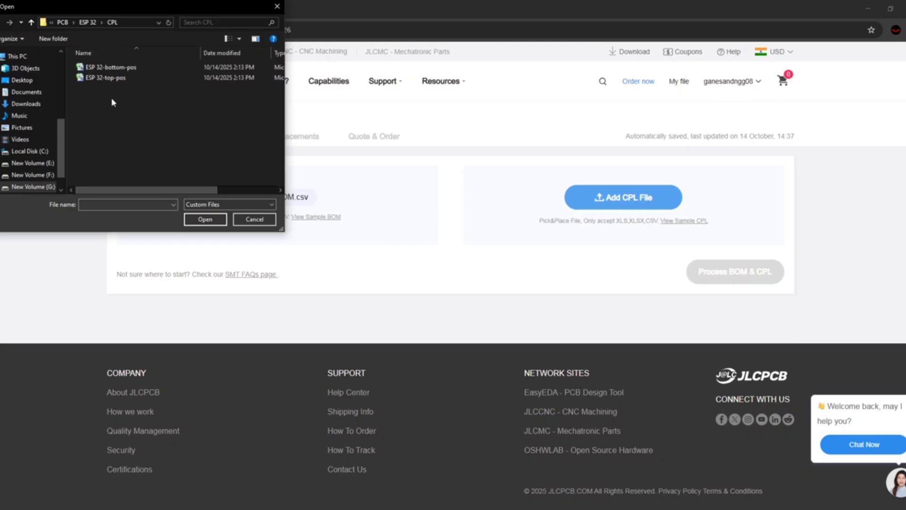
left_click(106, 78)
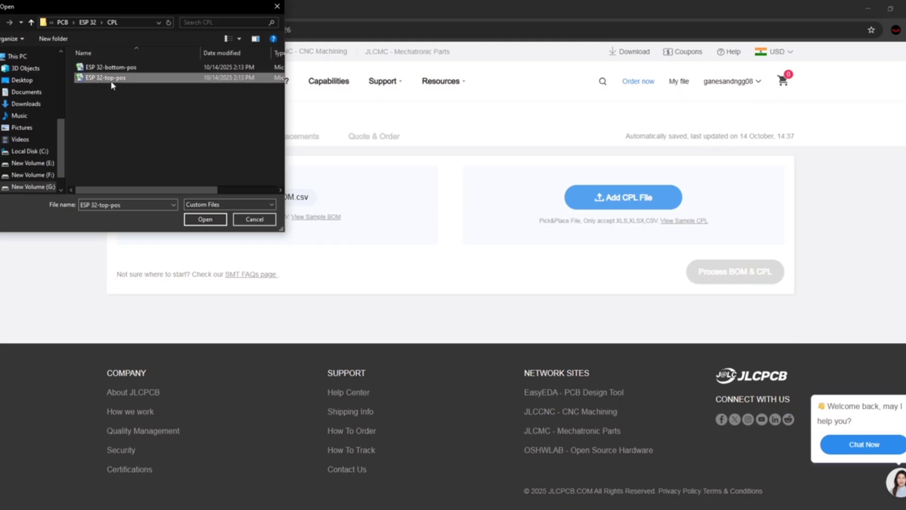
left_click(202, 220)
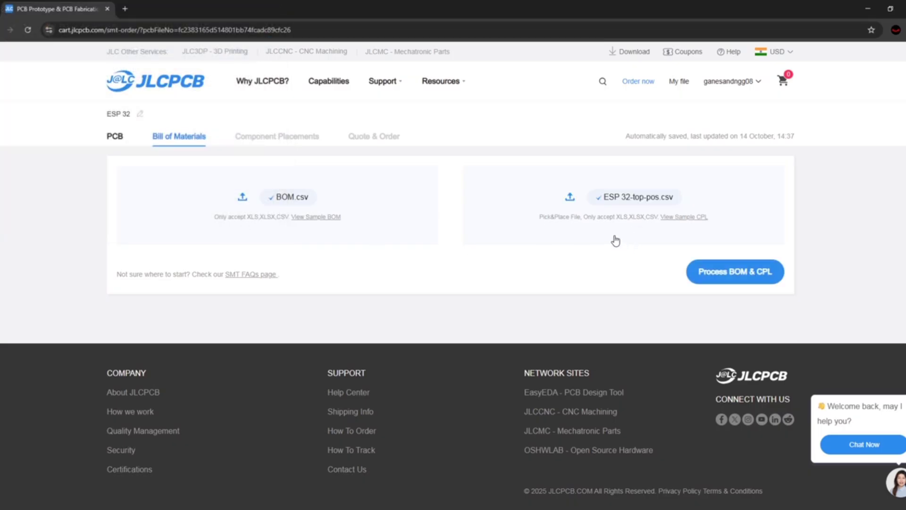
left_click(711, 273)
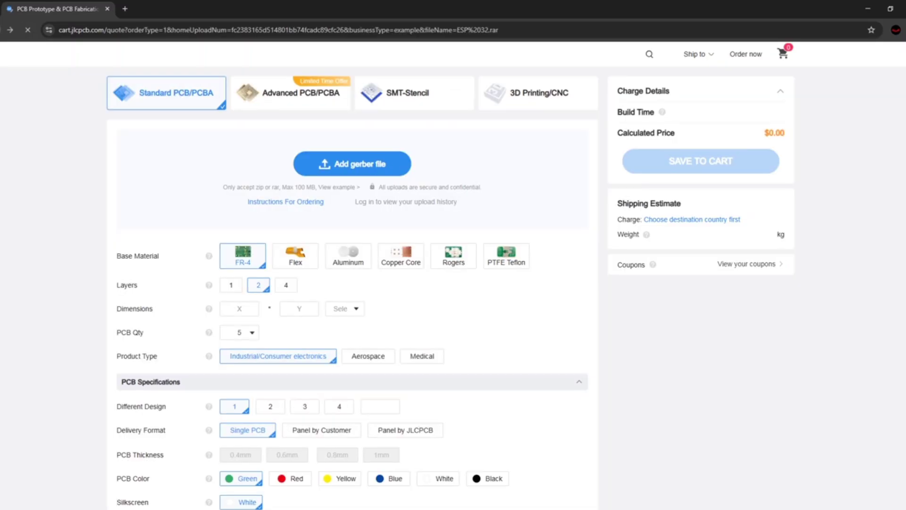
scroll(243, 190, "up", 4)
scroll(243, 190, "up", 8)
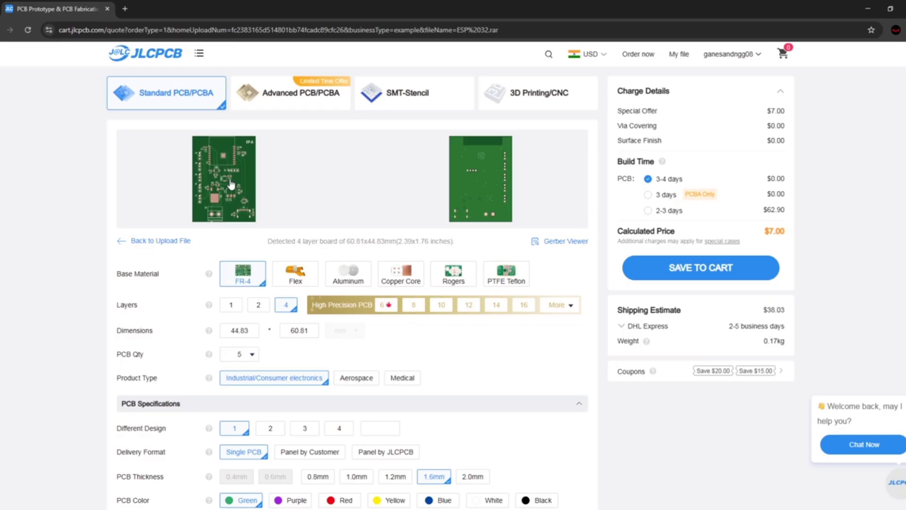
scroll(231, 184, "down", 2)
scroll(232, 184, "up", 2)
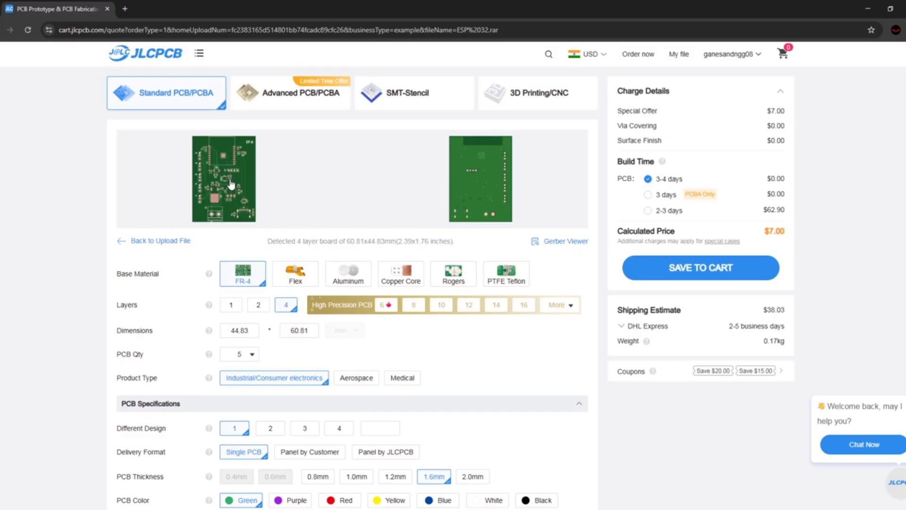